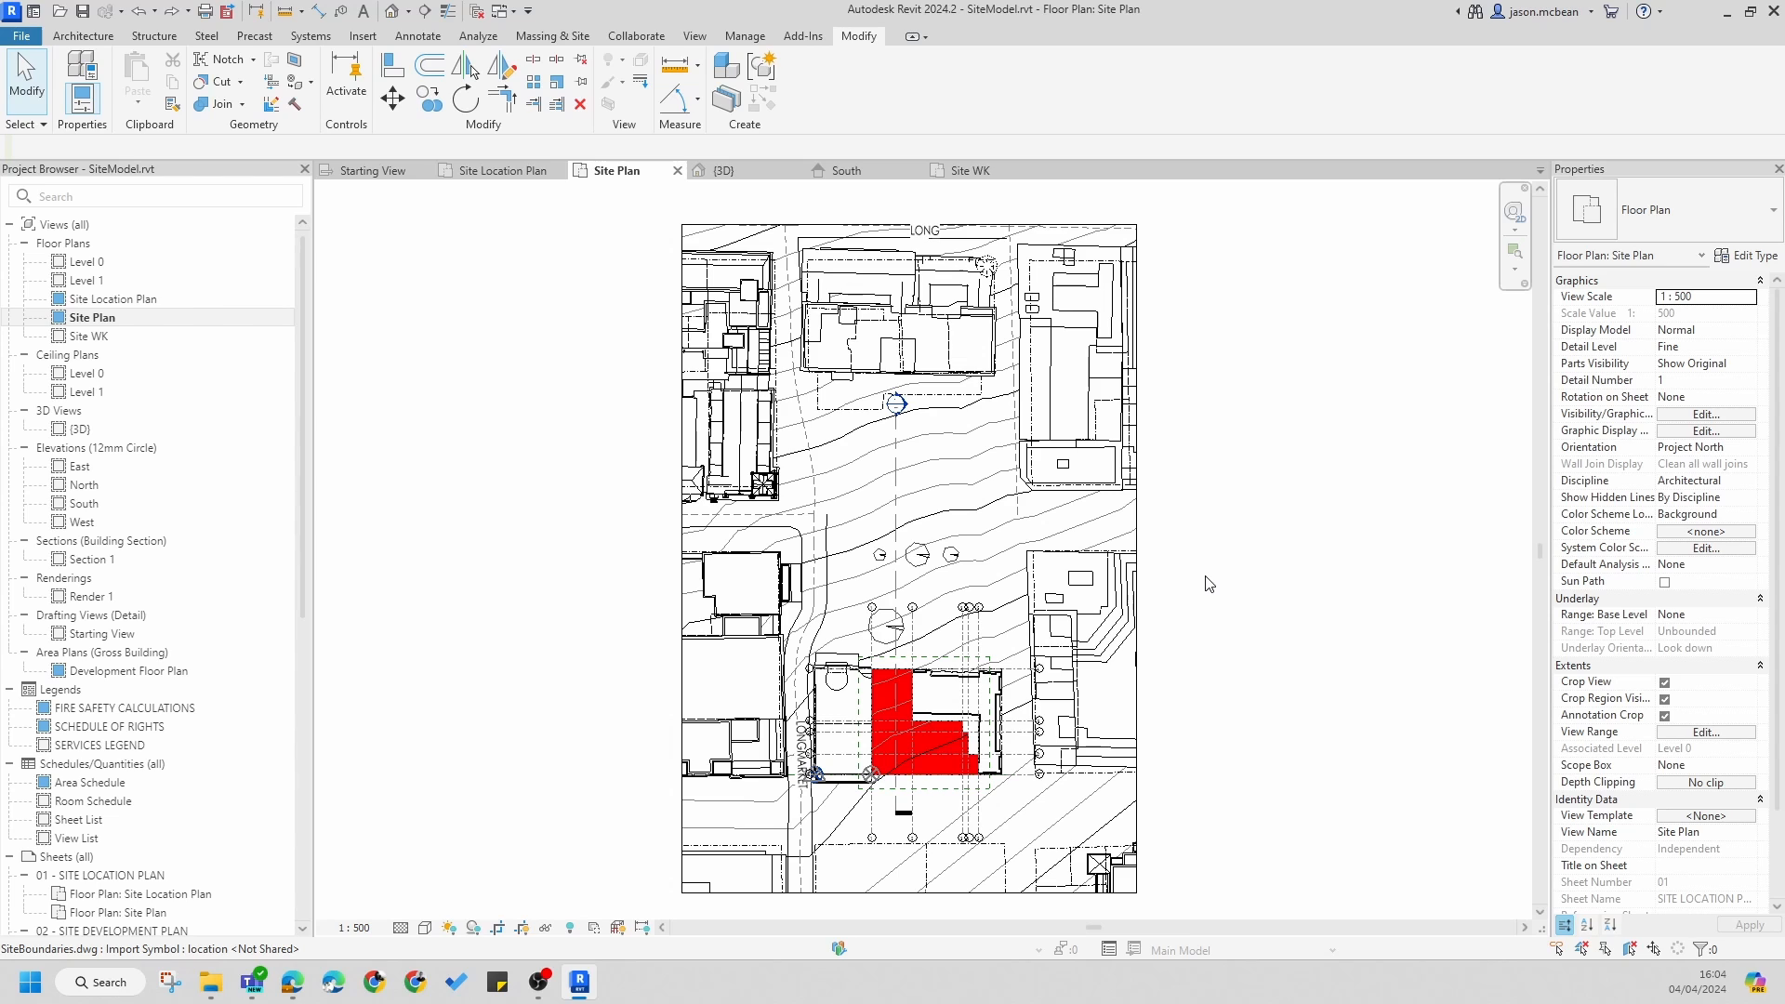
# - Review the view properties of the Site WK and Site Plan floor plans, including their extents and associated level
pyautogui.click(100, 340)
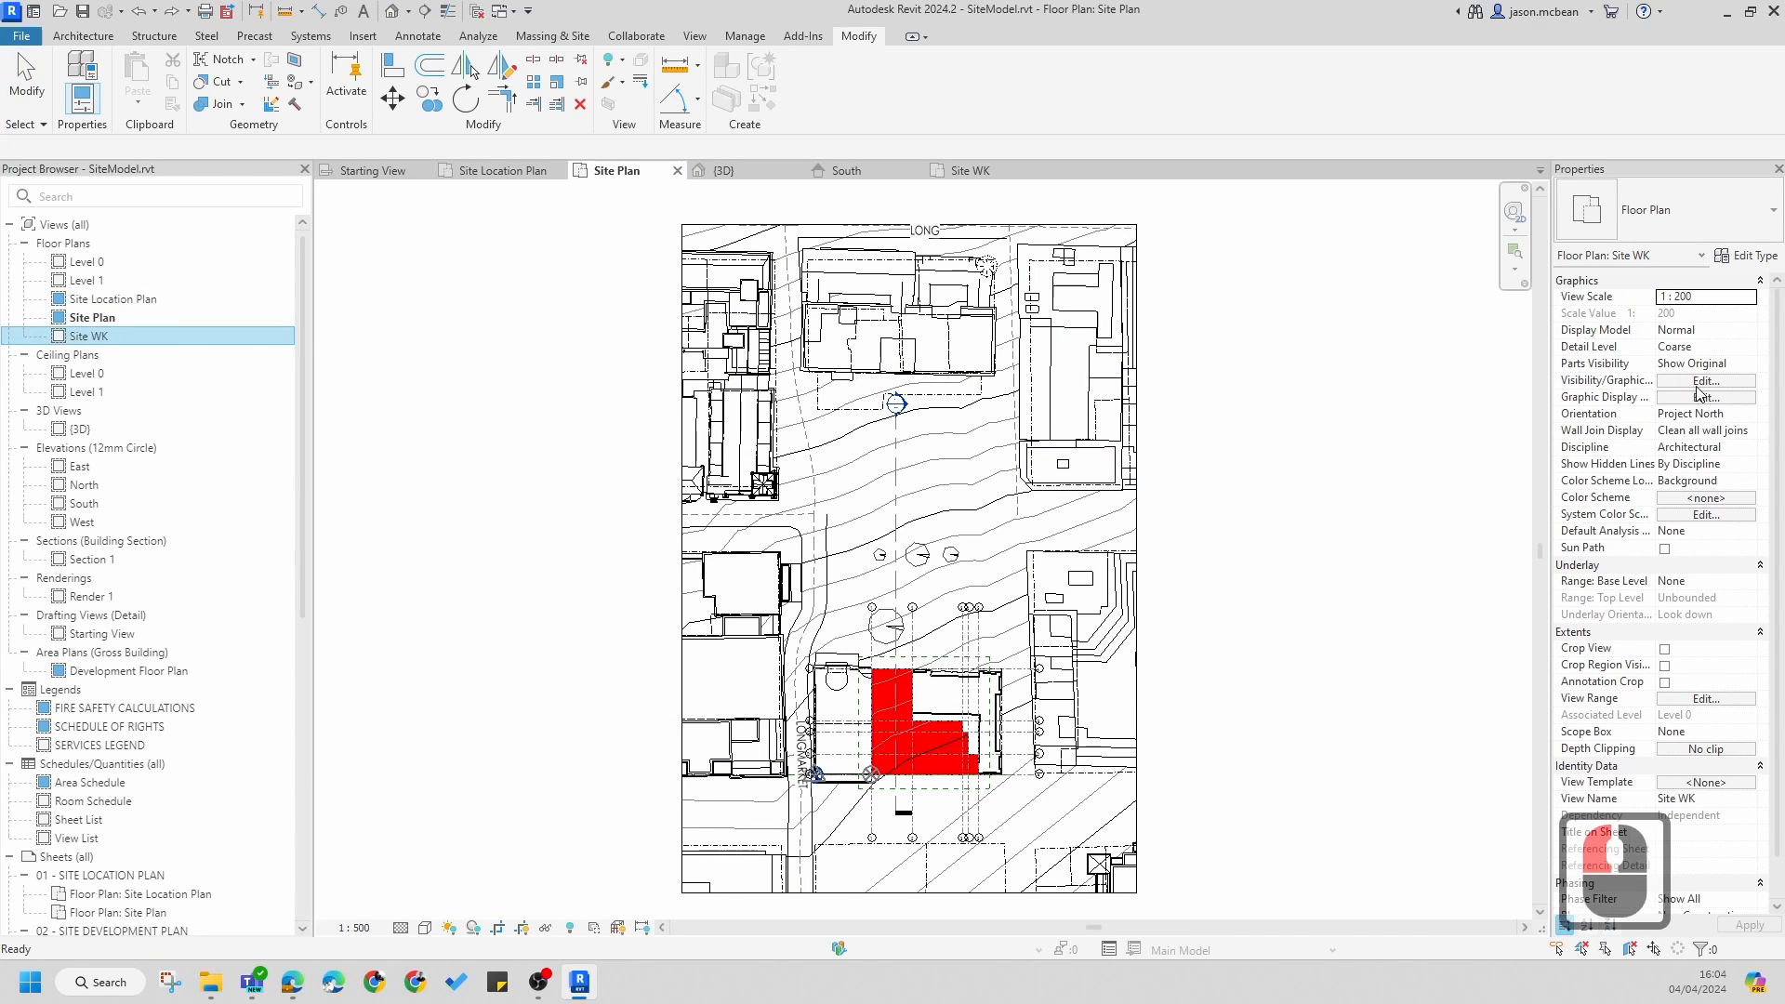
pyautogui.click(1597, 613)
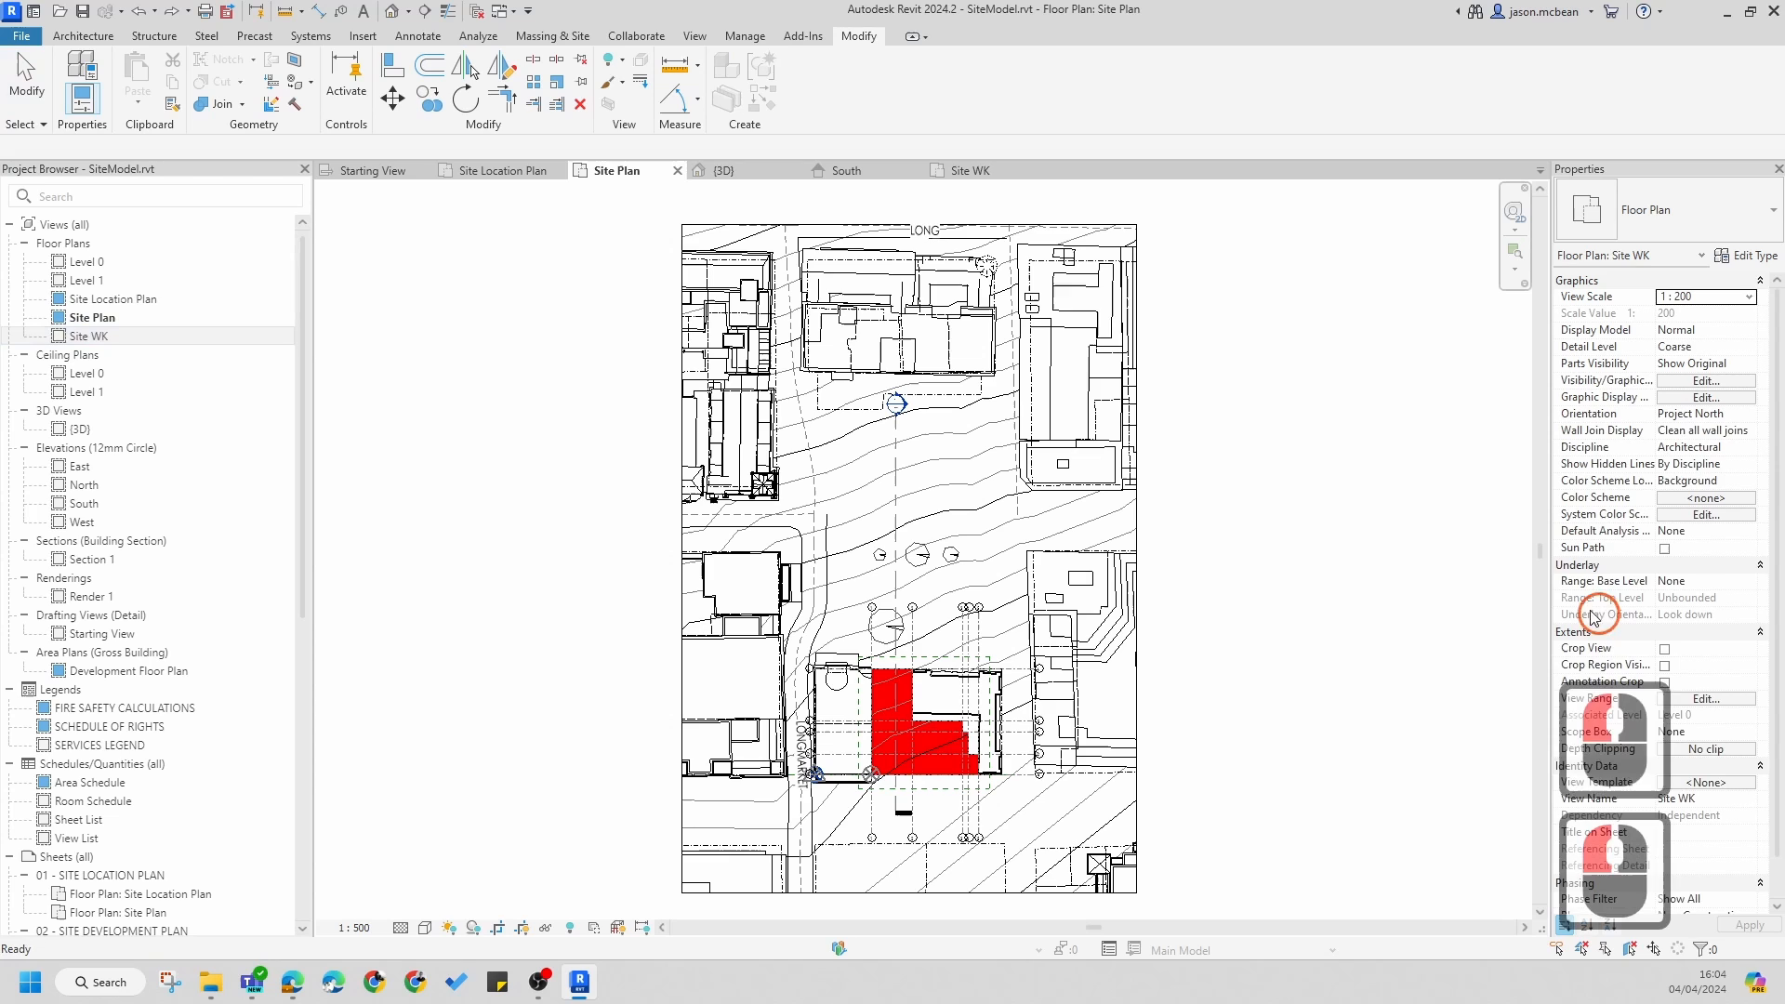
pyautogui.click(1311, 564)
pyautogui.moveTo(1344, 510); pyautogui.dragTo(1267, 512, button='middle')
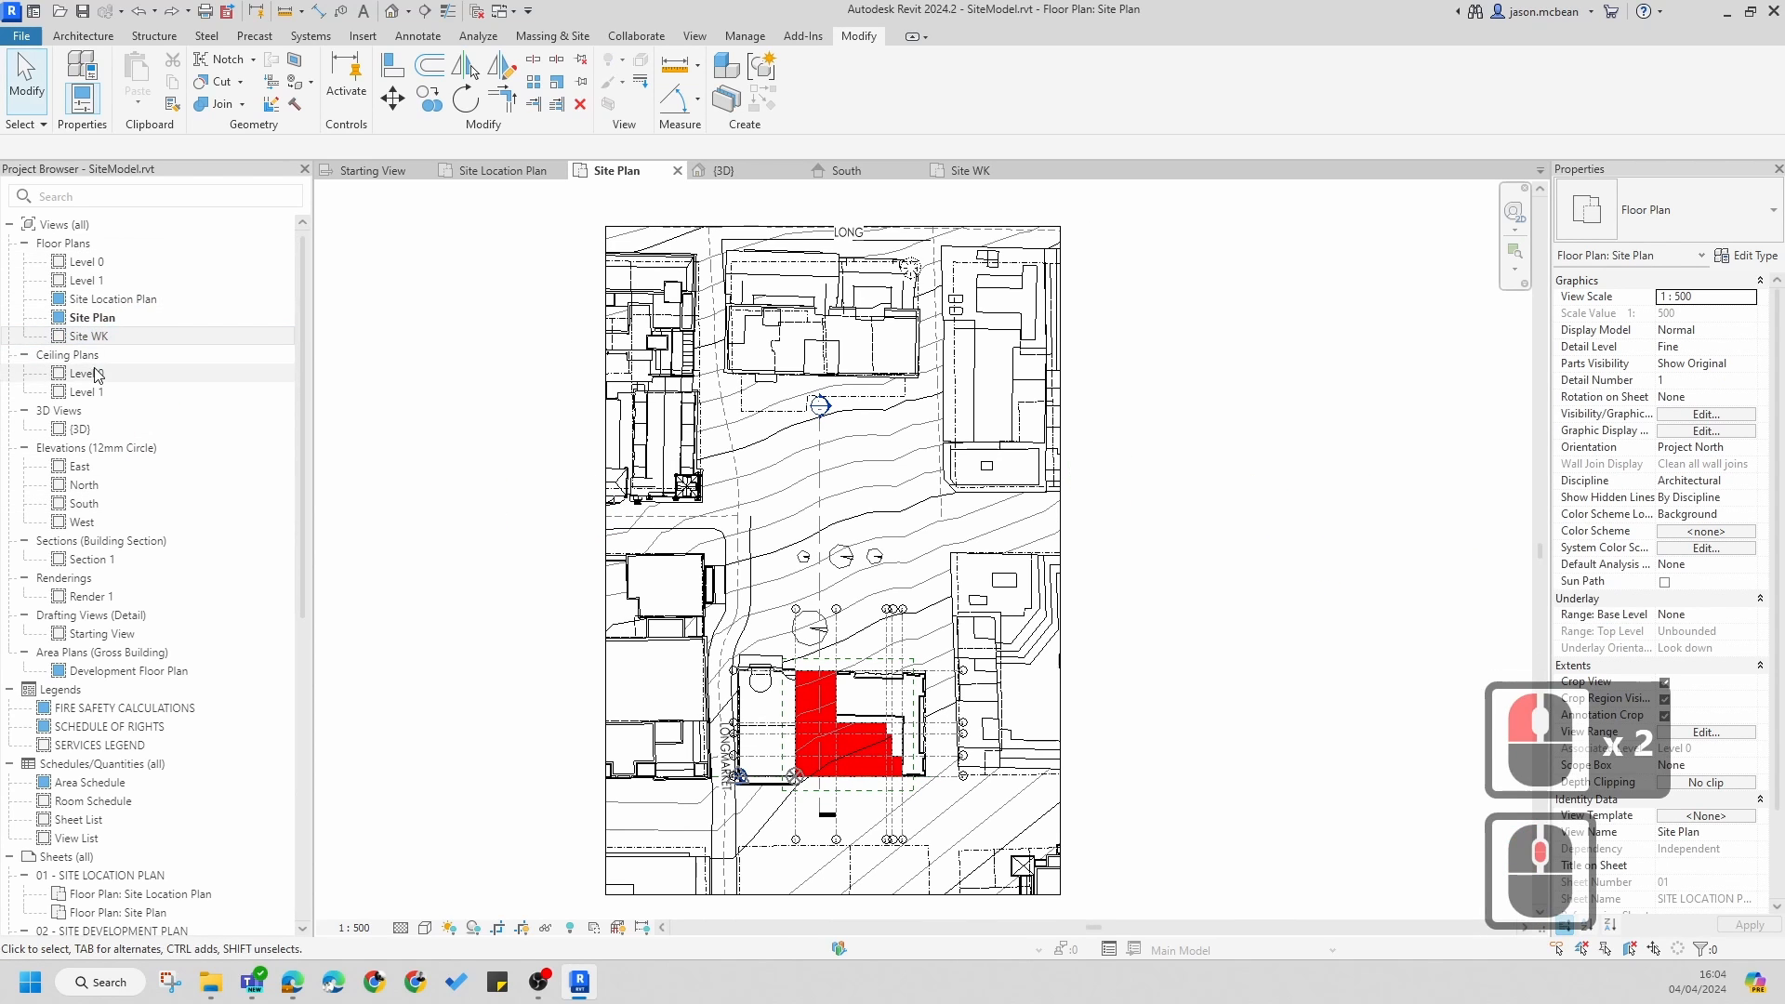
pyautogui.click(80, 317)
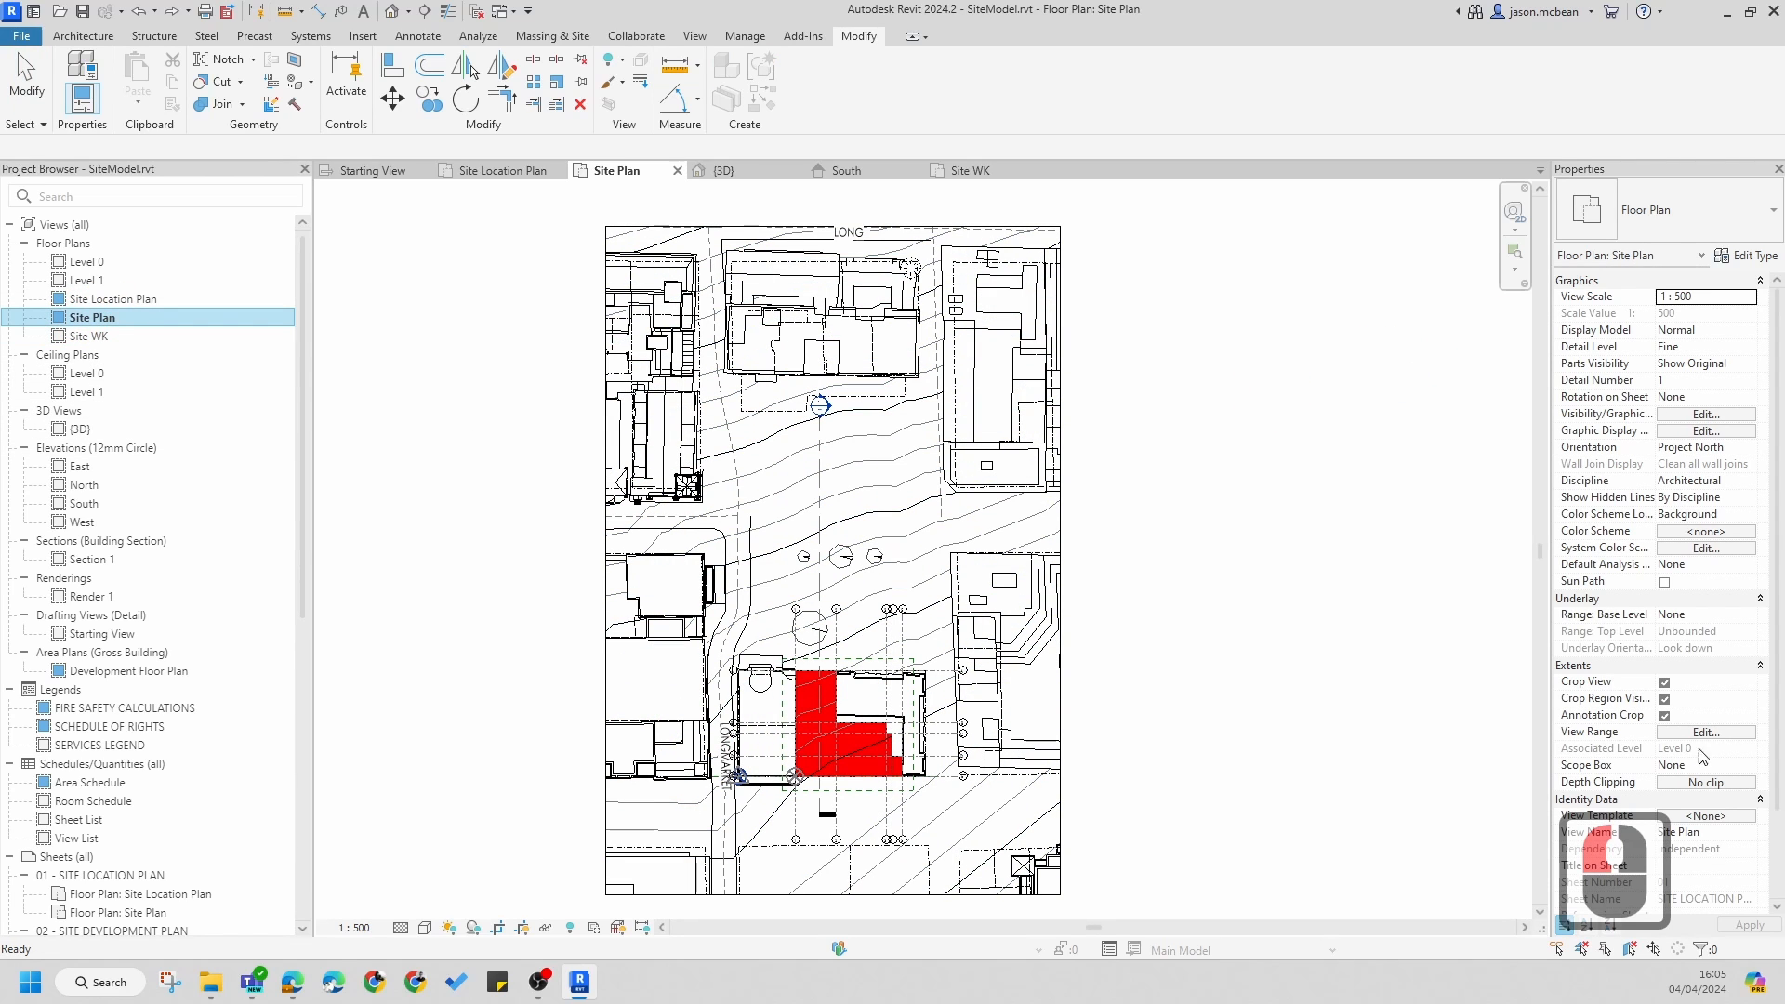
# - Open the East elevation and find the project's Level 0 and Level 1 datums below the linked building
pyautogui.doubleClick(79, 466)
pyautogui.scroll(7, 1043, 528)
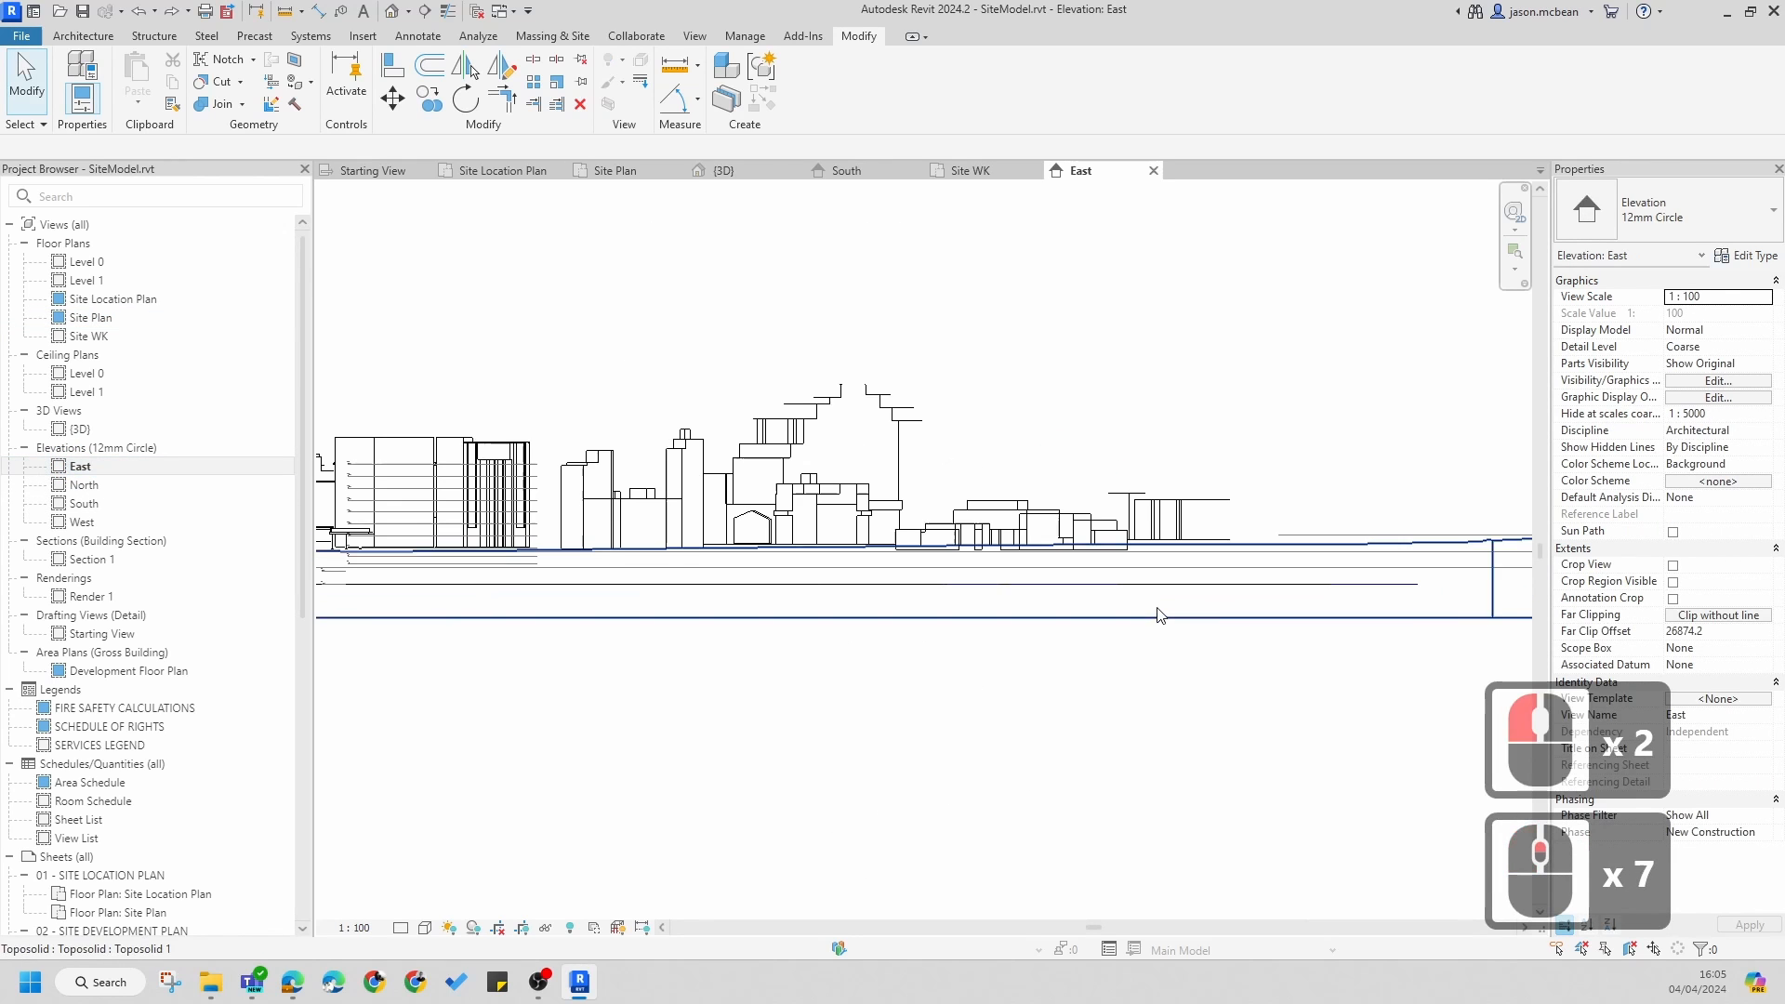
pyautogui.moveTo(689, 685); pyautogui.dragTo(1192, 666, button='middle')
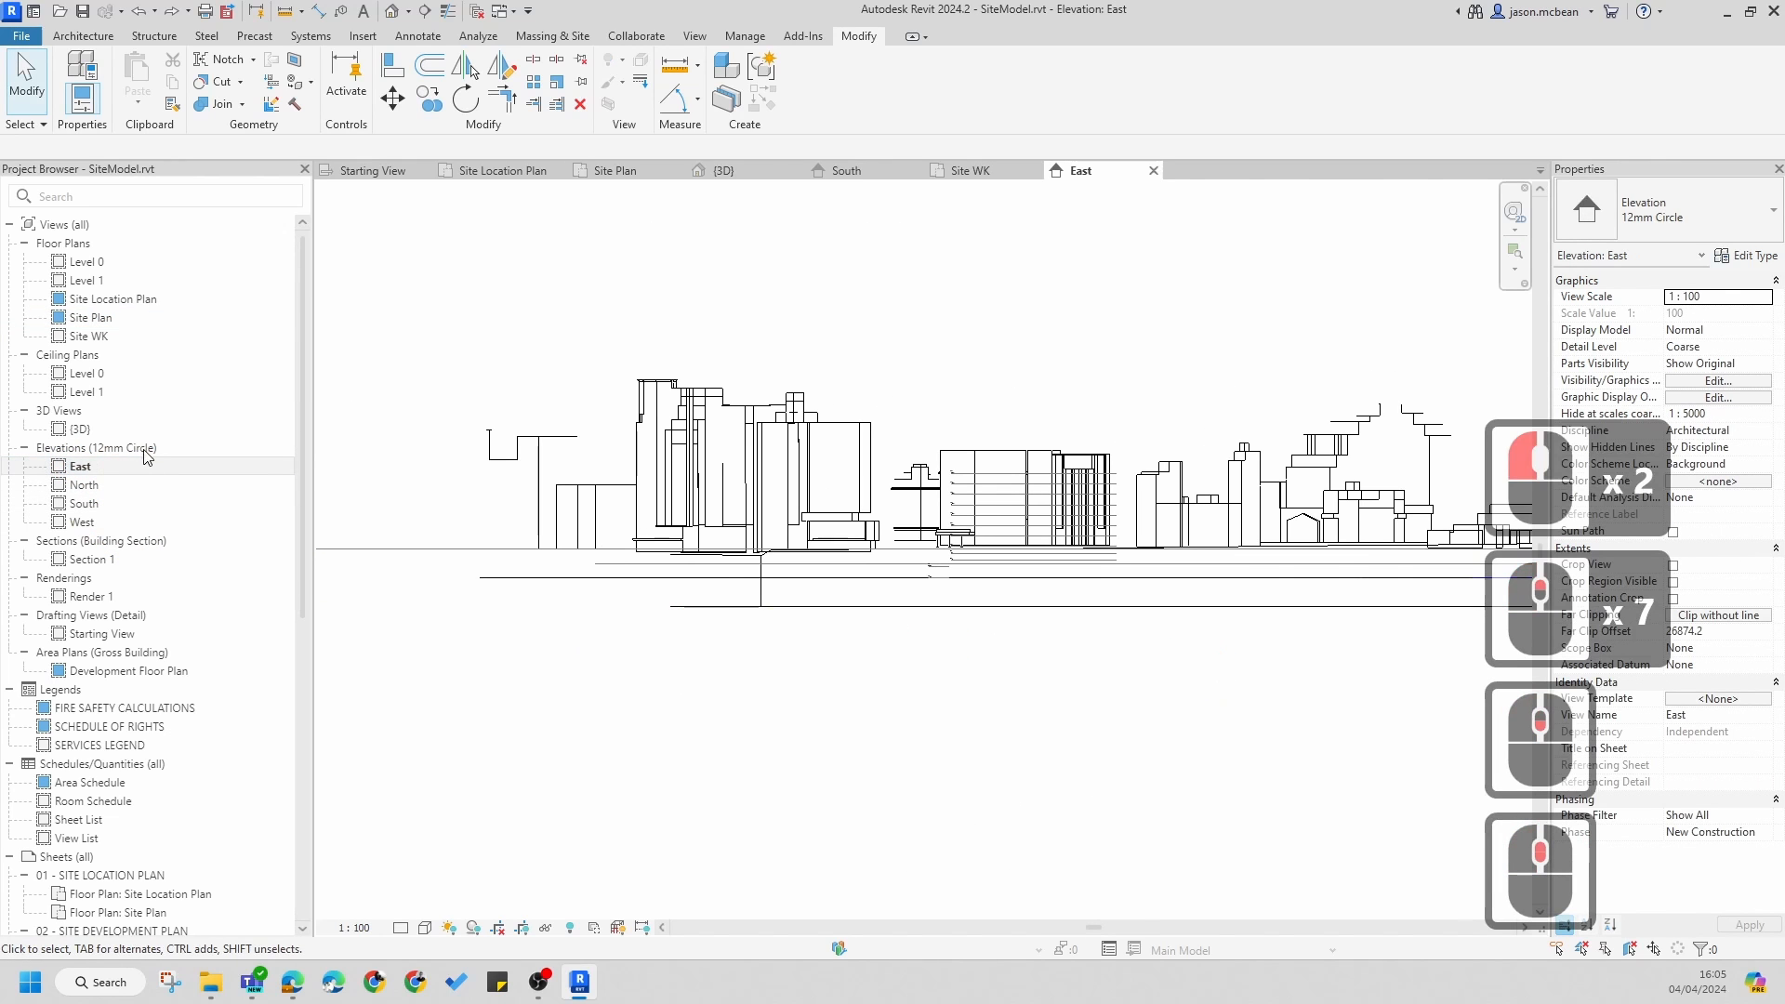
pyautogui.scroll(19, 928, 490)
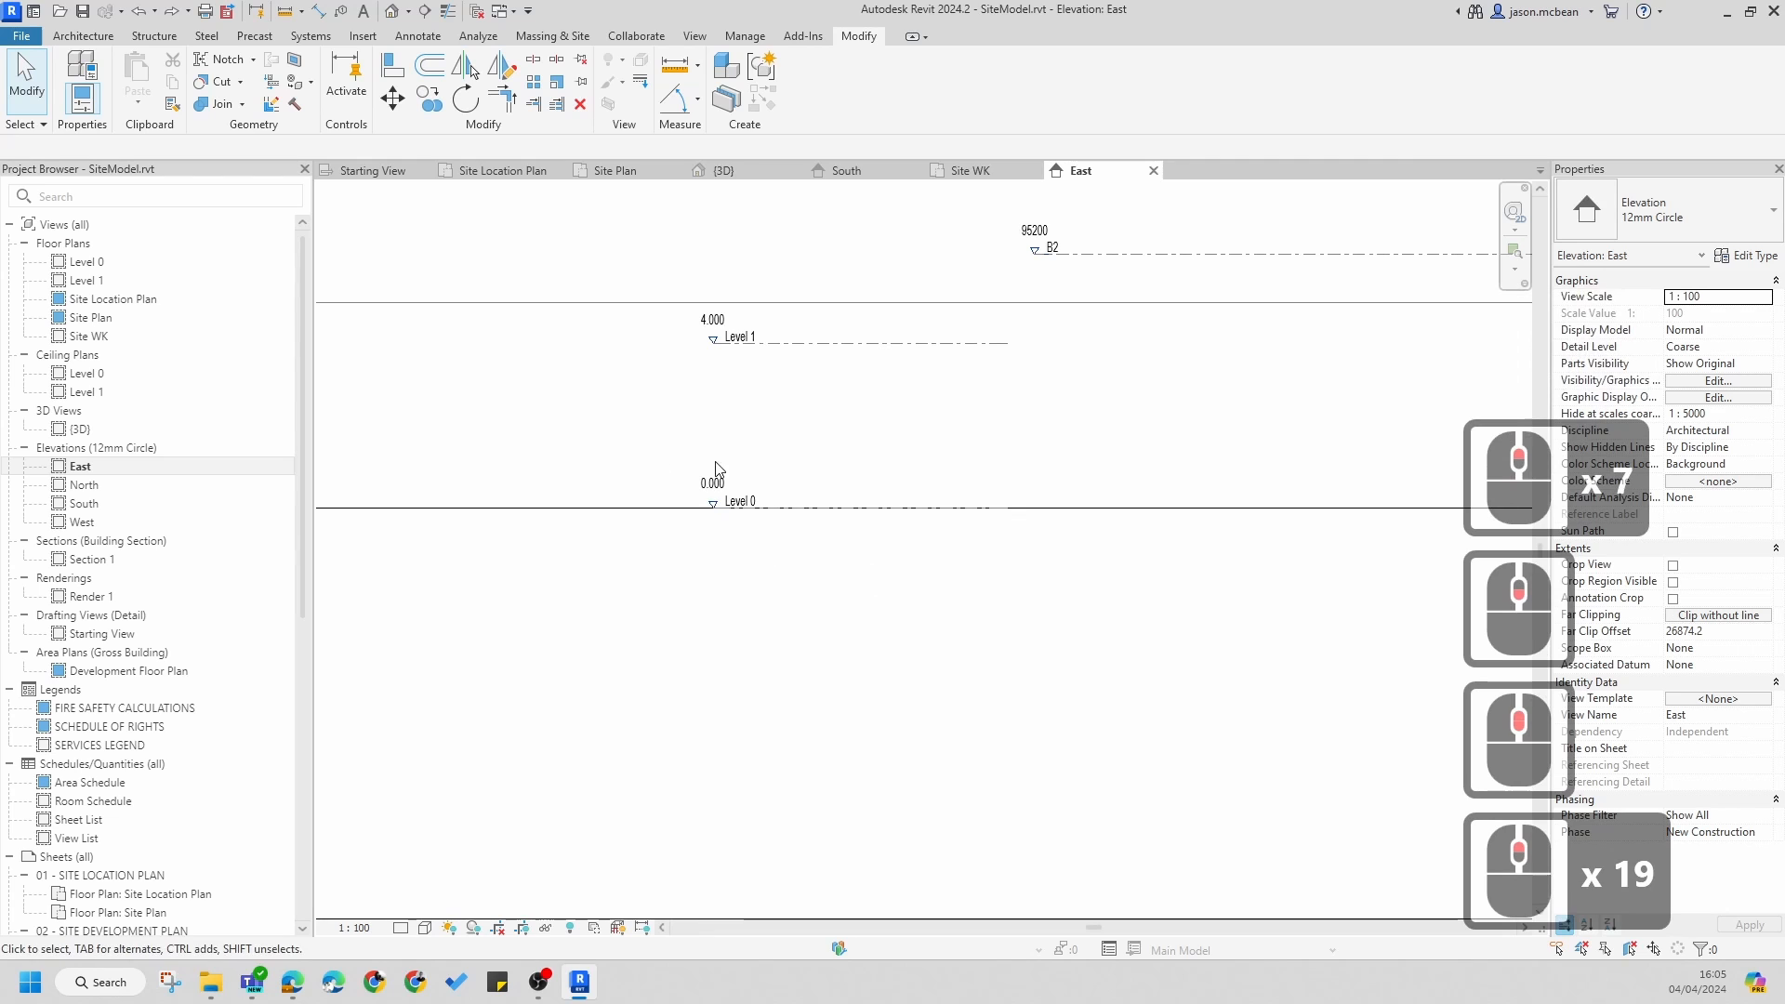
# - Rename Level 0 as Sealevel and rename its corresponding views to match
pyautogui.click(744, 507)
pyautogui.click(709, 503)
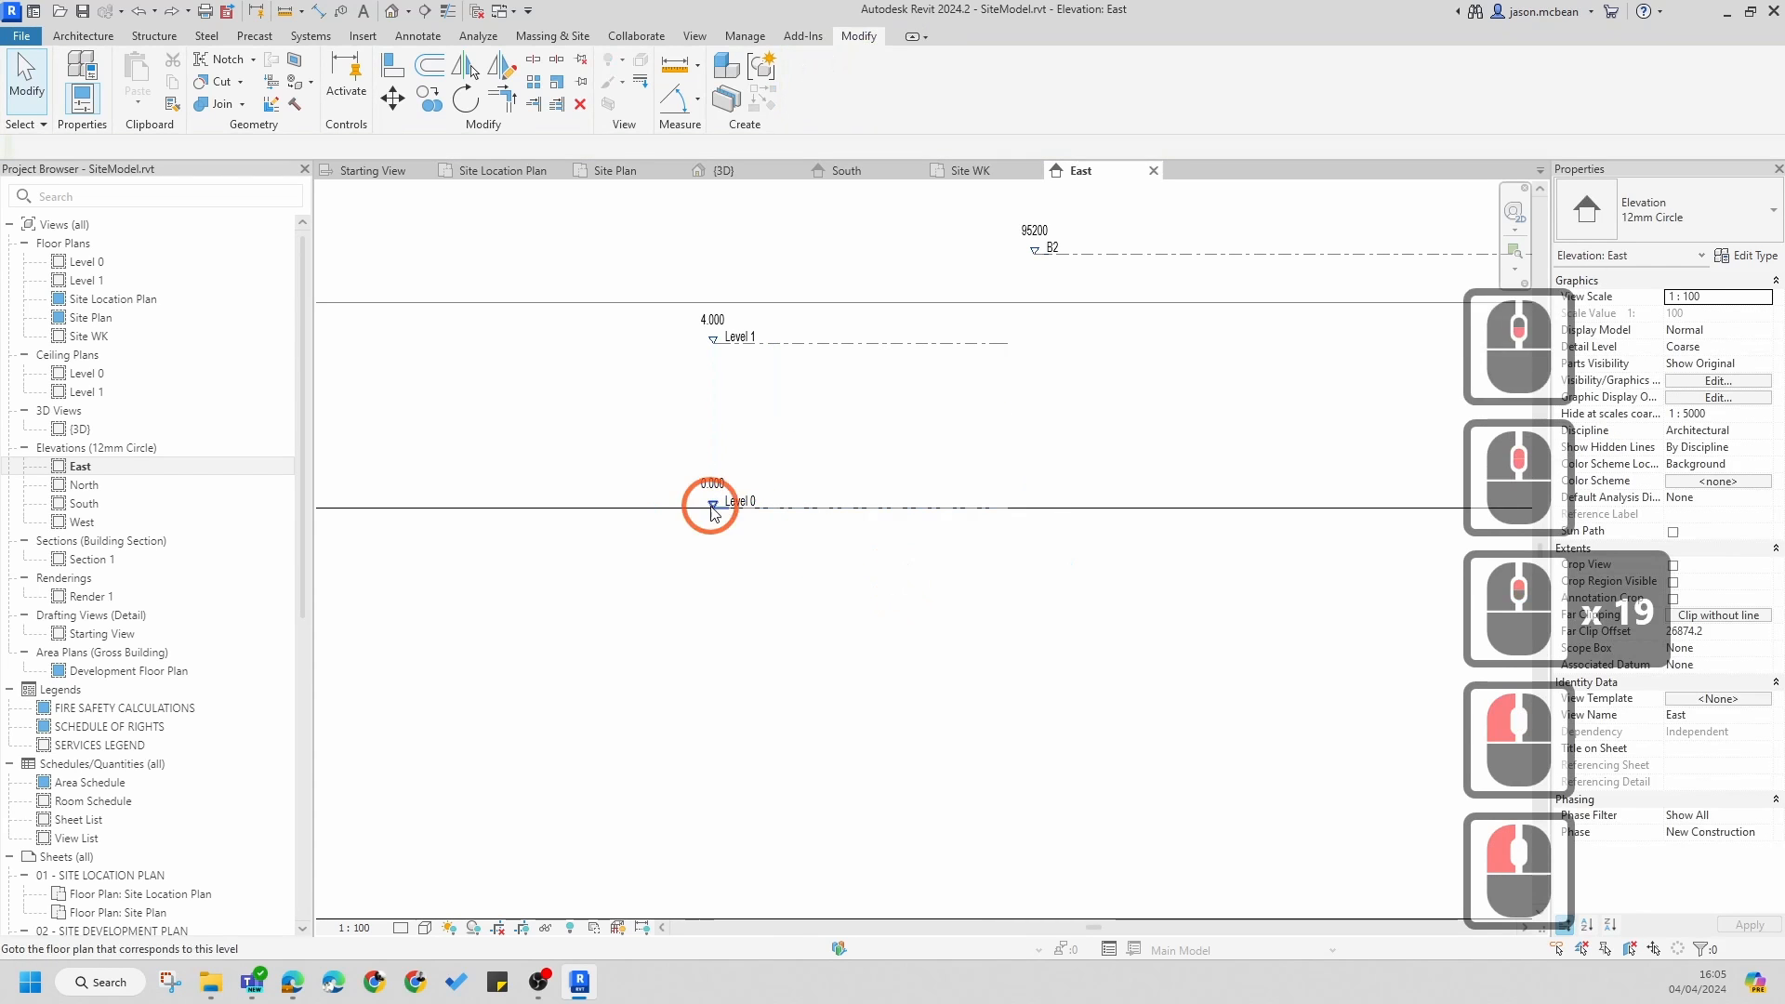
pyautogui.click(739, 503)
pyautogui.click(739, 503)
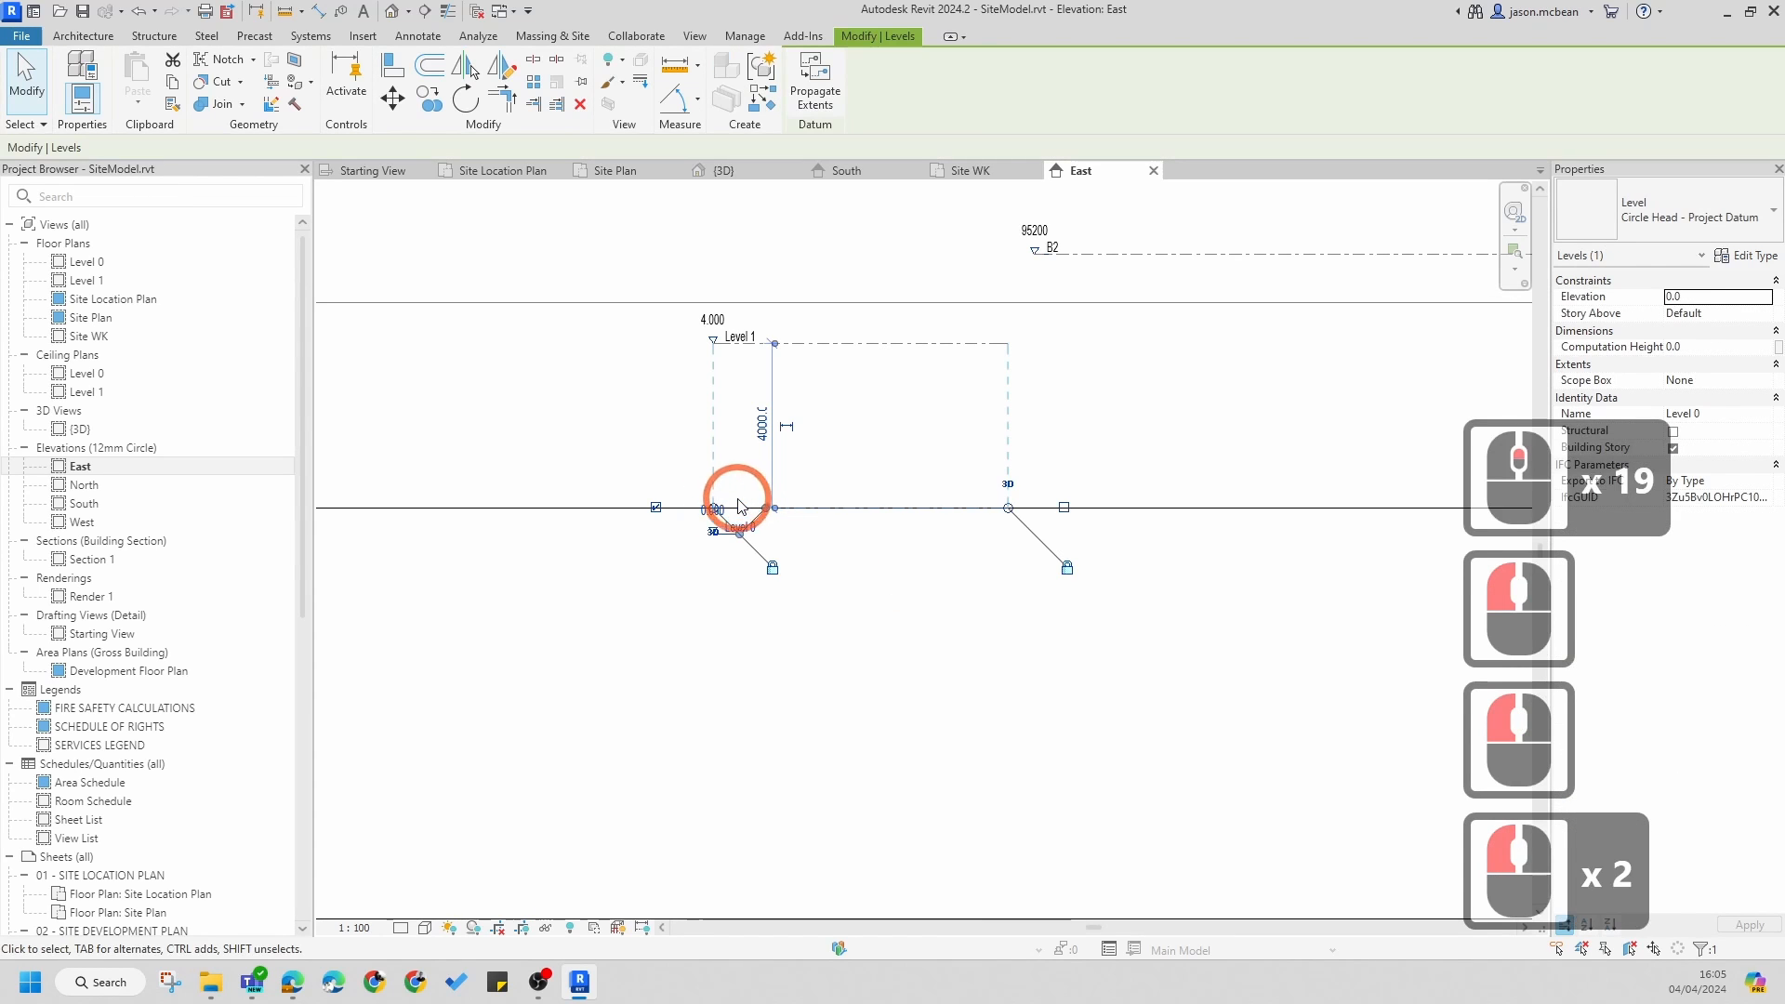
pyautogui.scroll(14, 739, 516)
pyautogui.moveTo(770, 597); pyautogui.dragTo(744, 404)
pyautogui.doubleClick(832, 381)
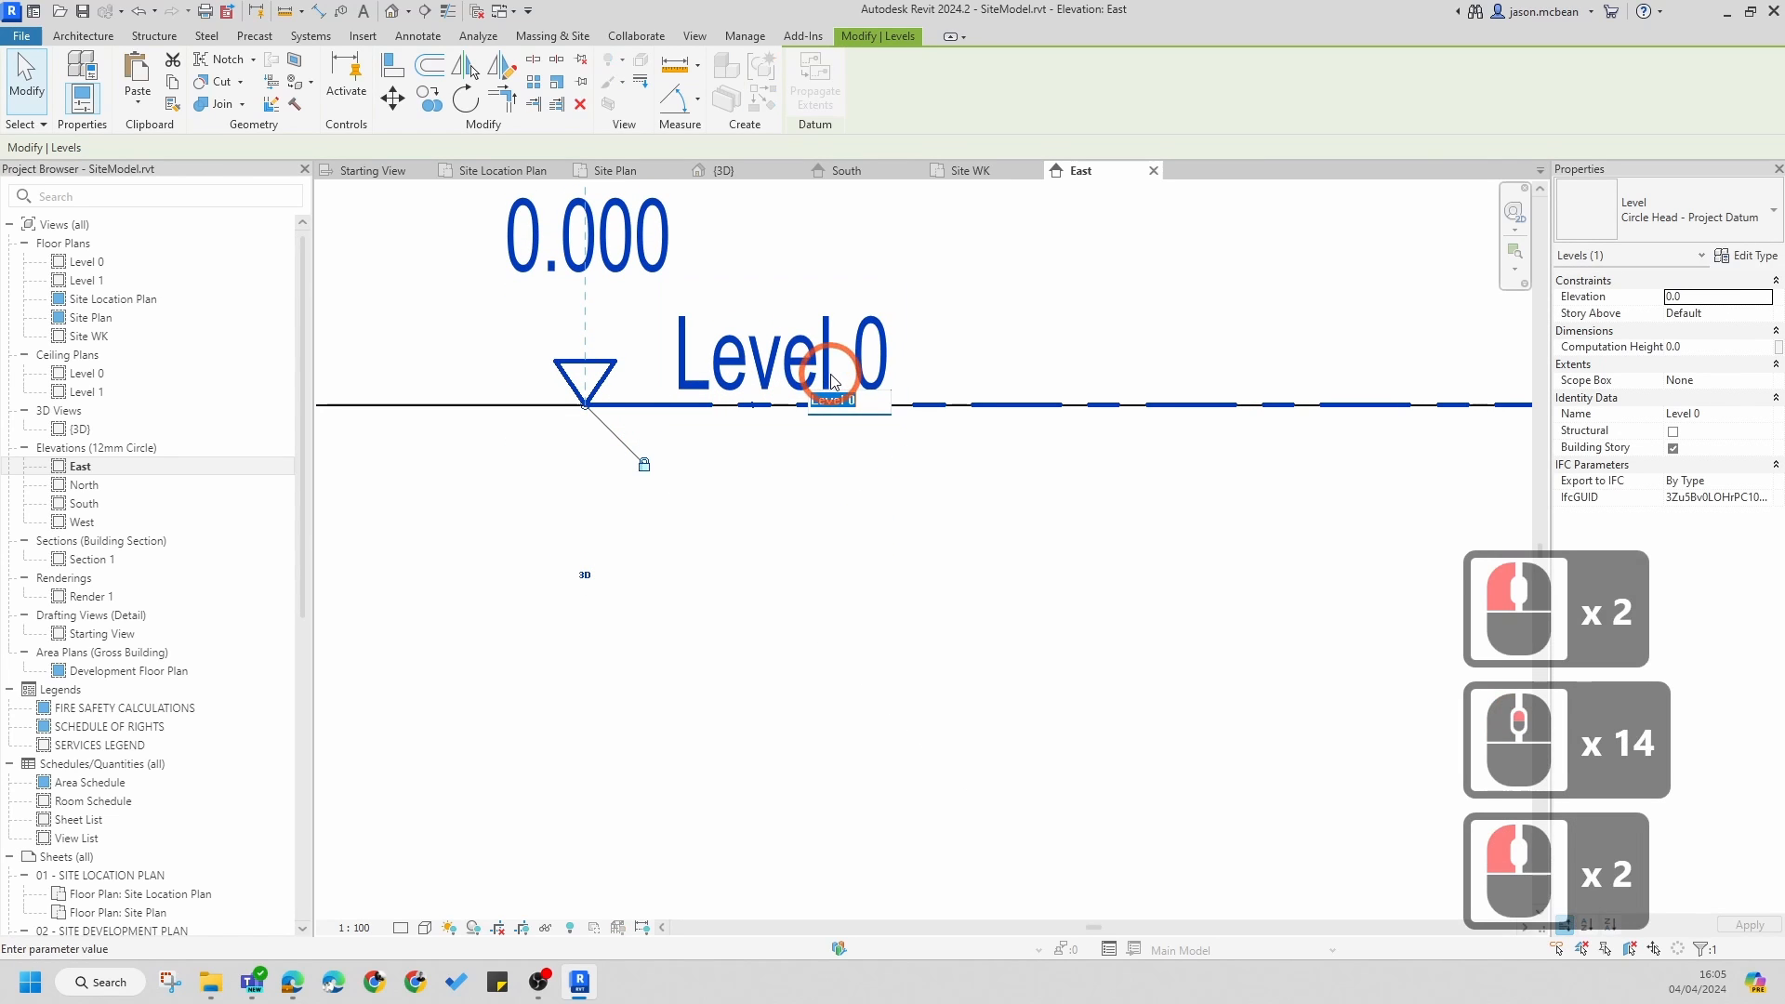
pyautogui.write('Se')
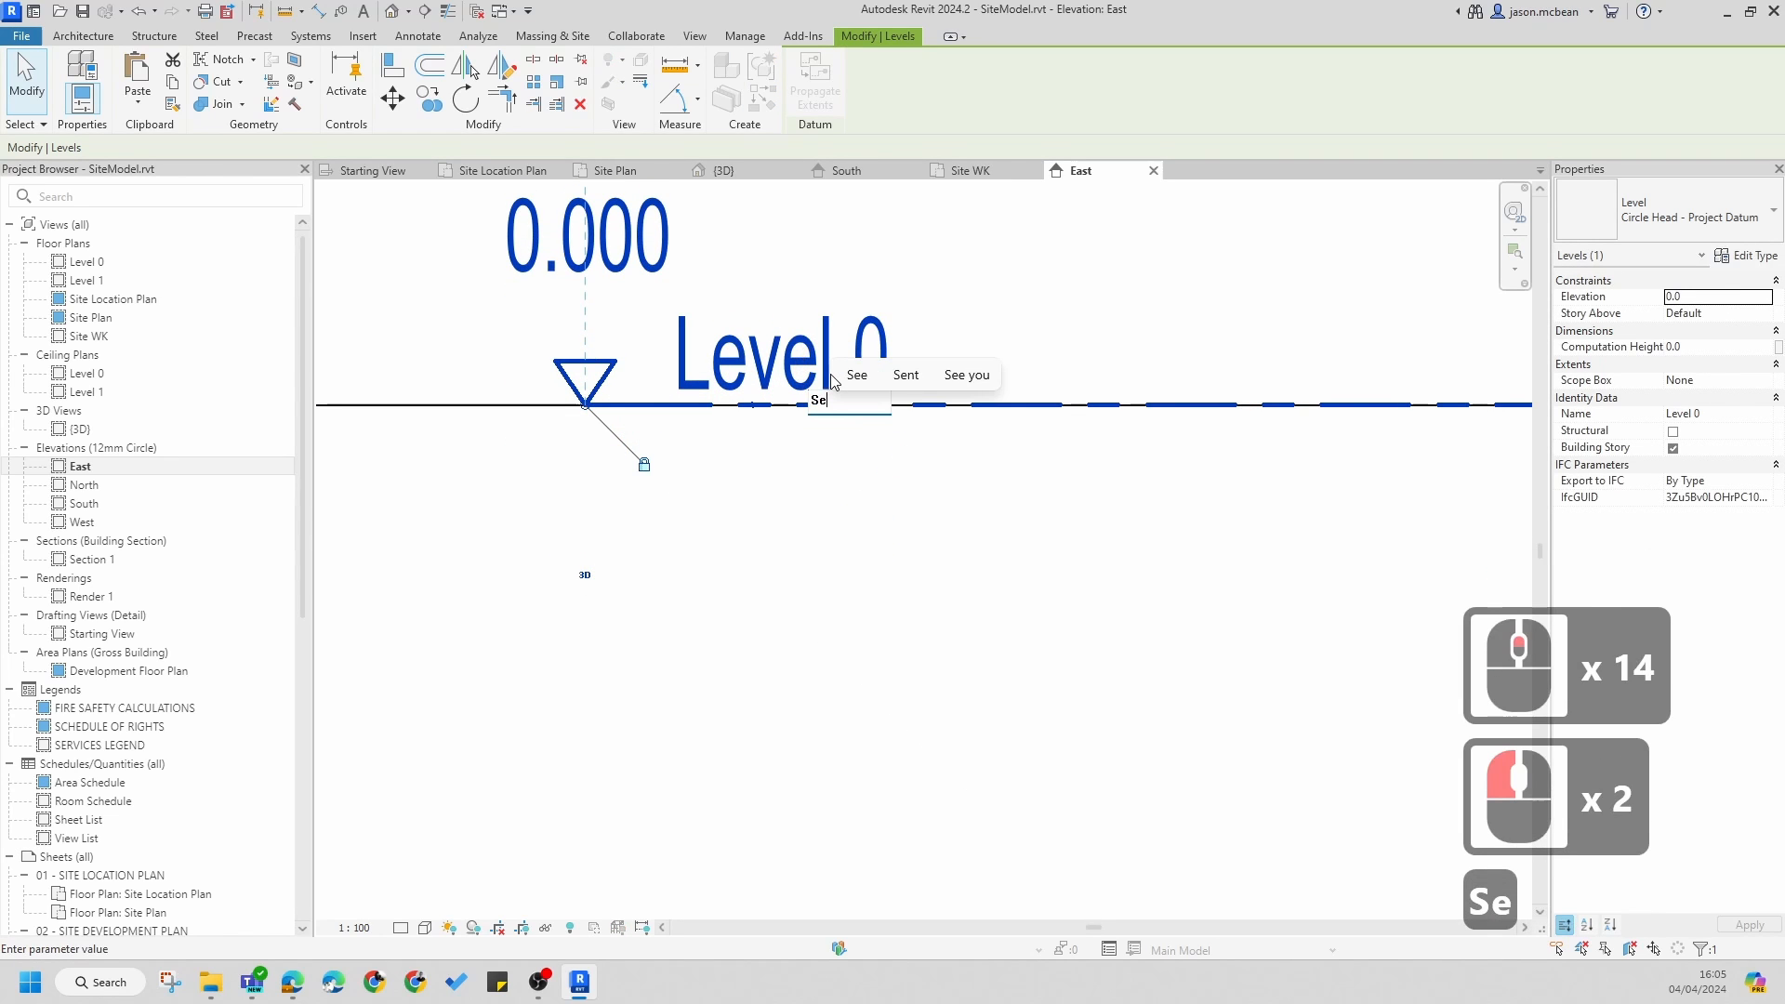
pyautogui.write('alev')
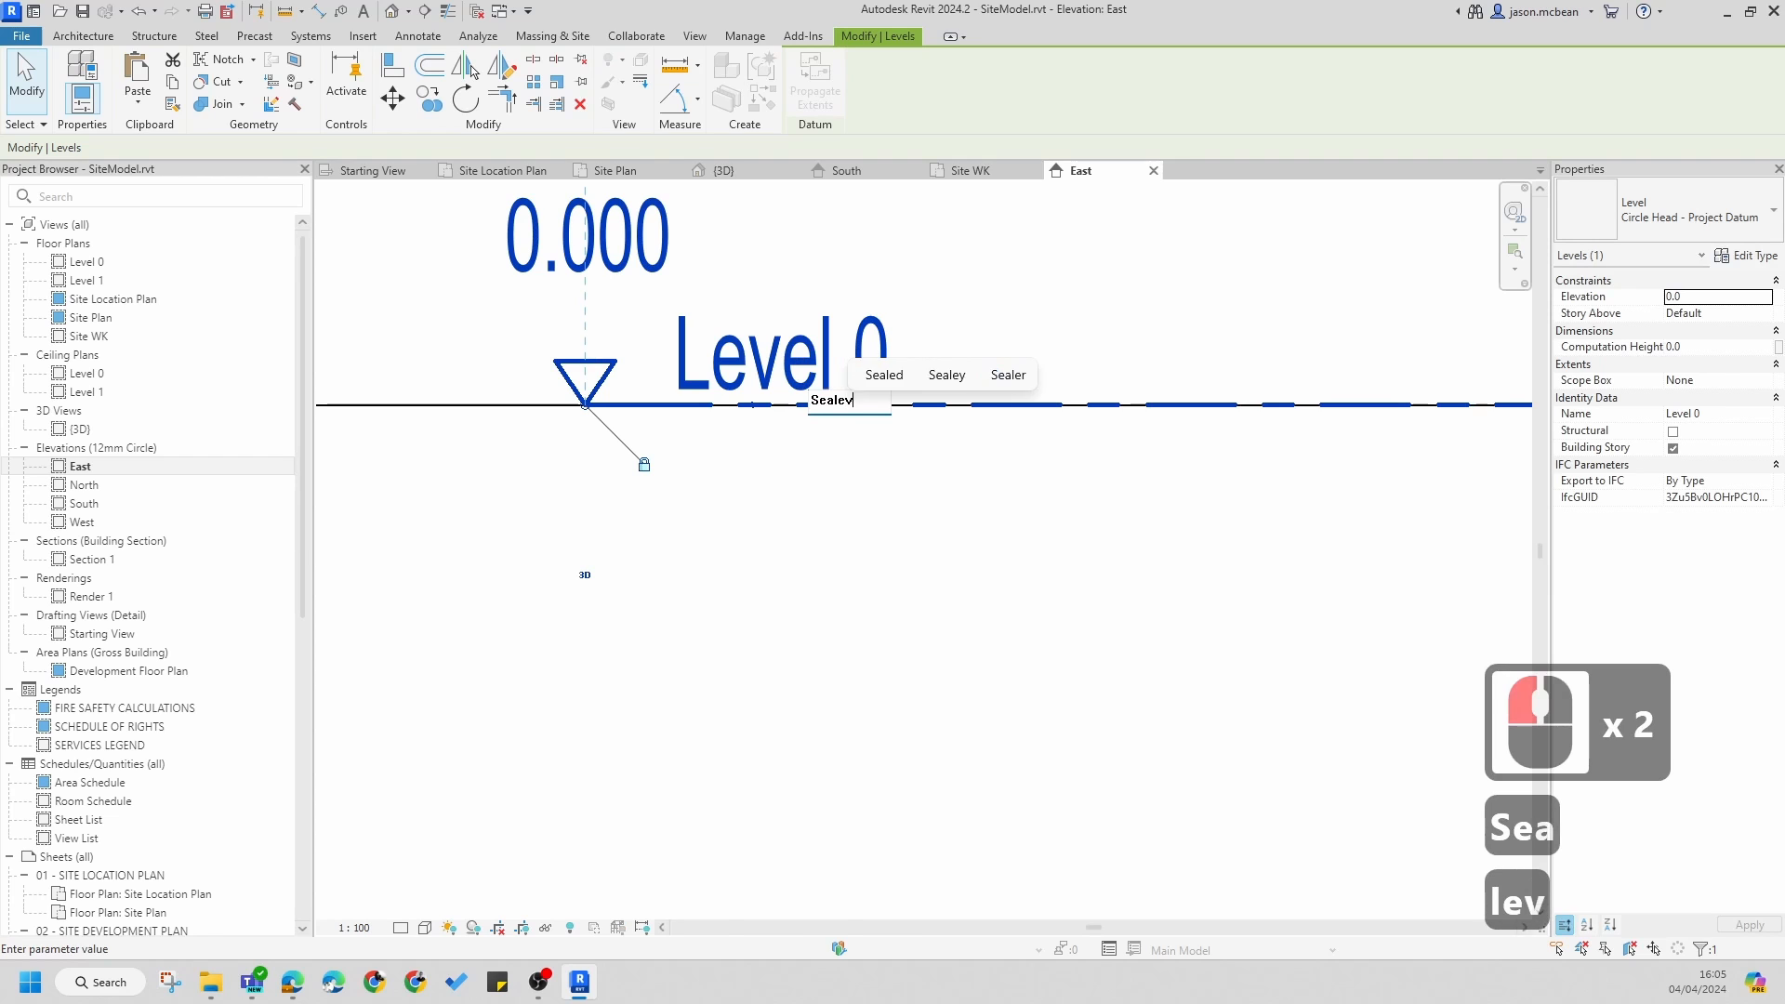
pyautogui.write('el')
pyautogui.press('Return')
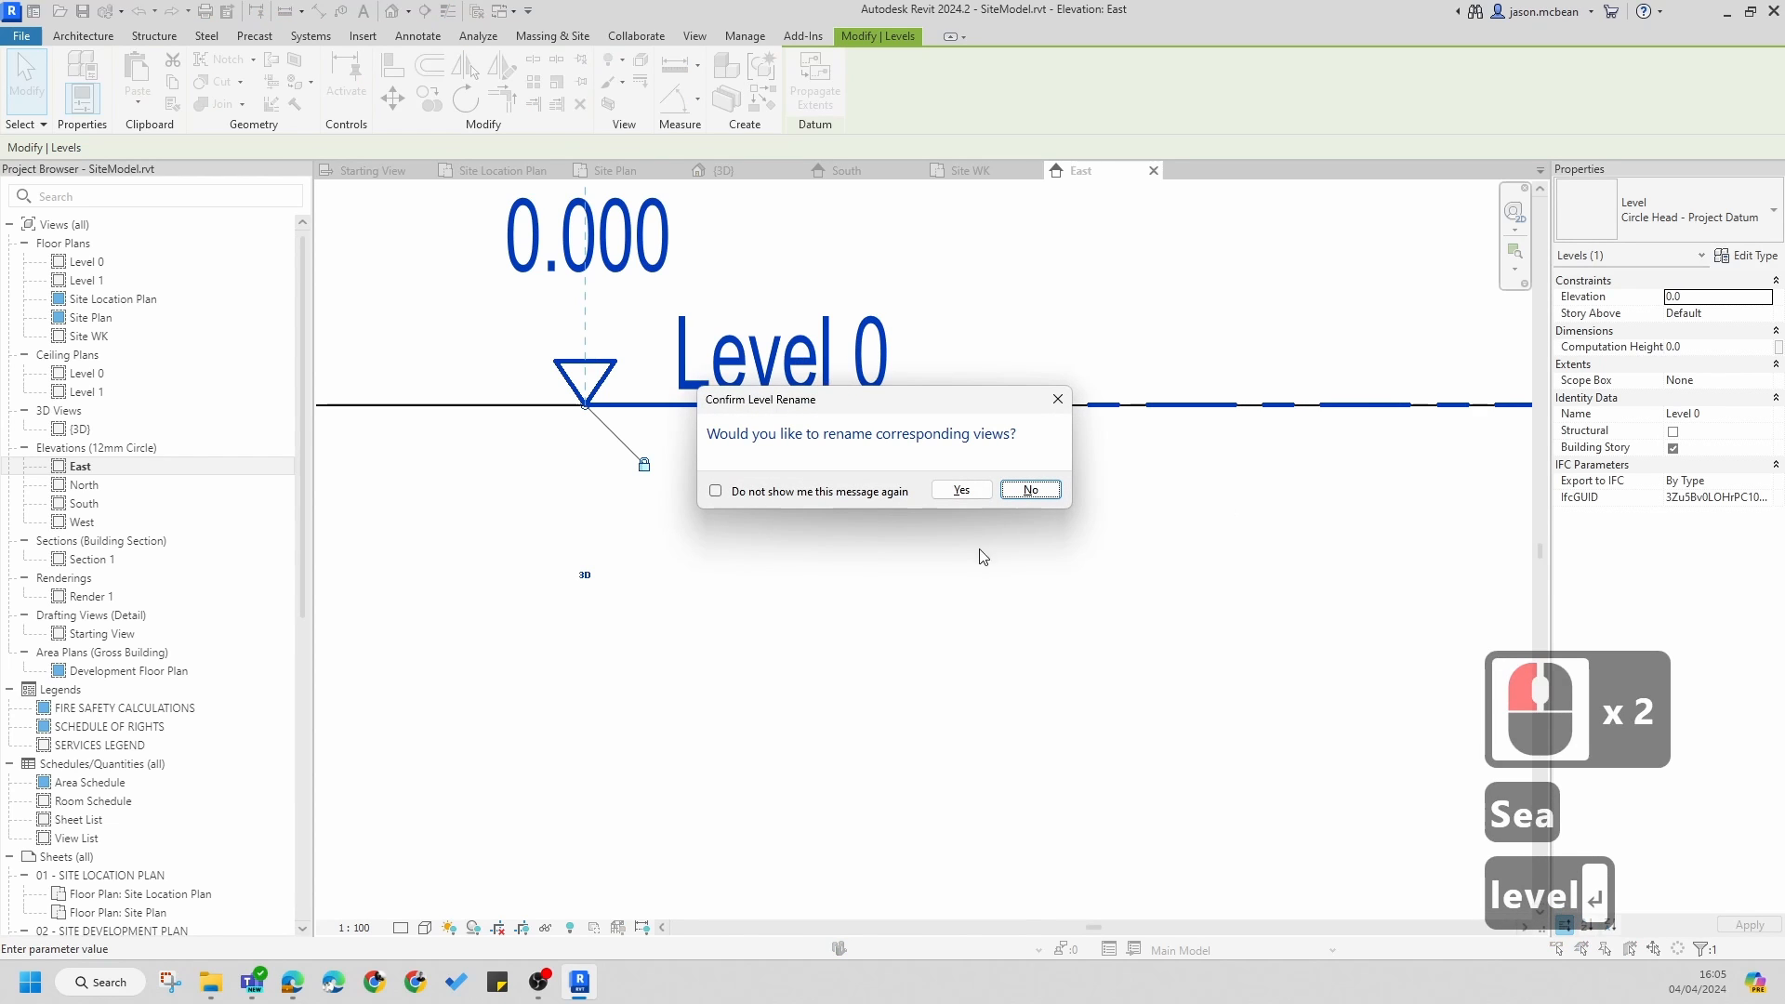
pyautogui.click(961, 490)
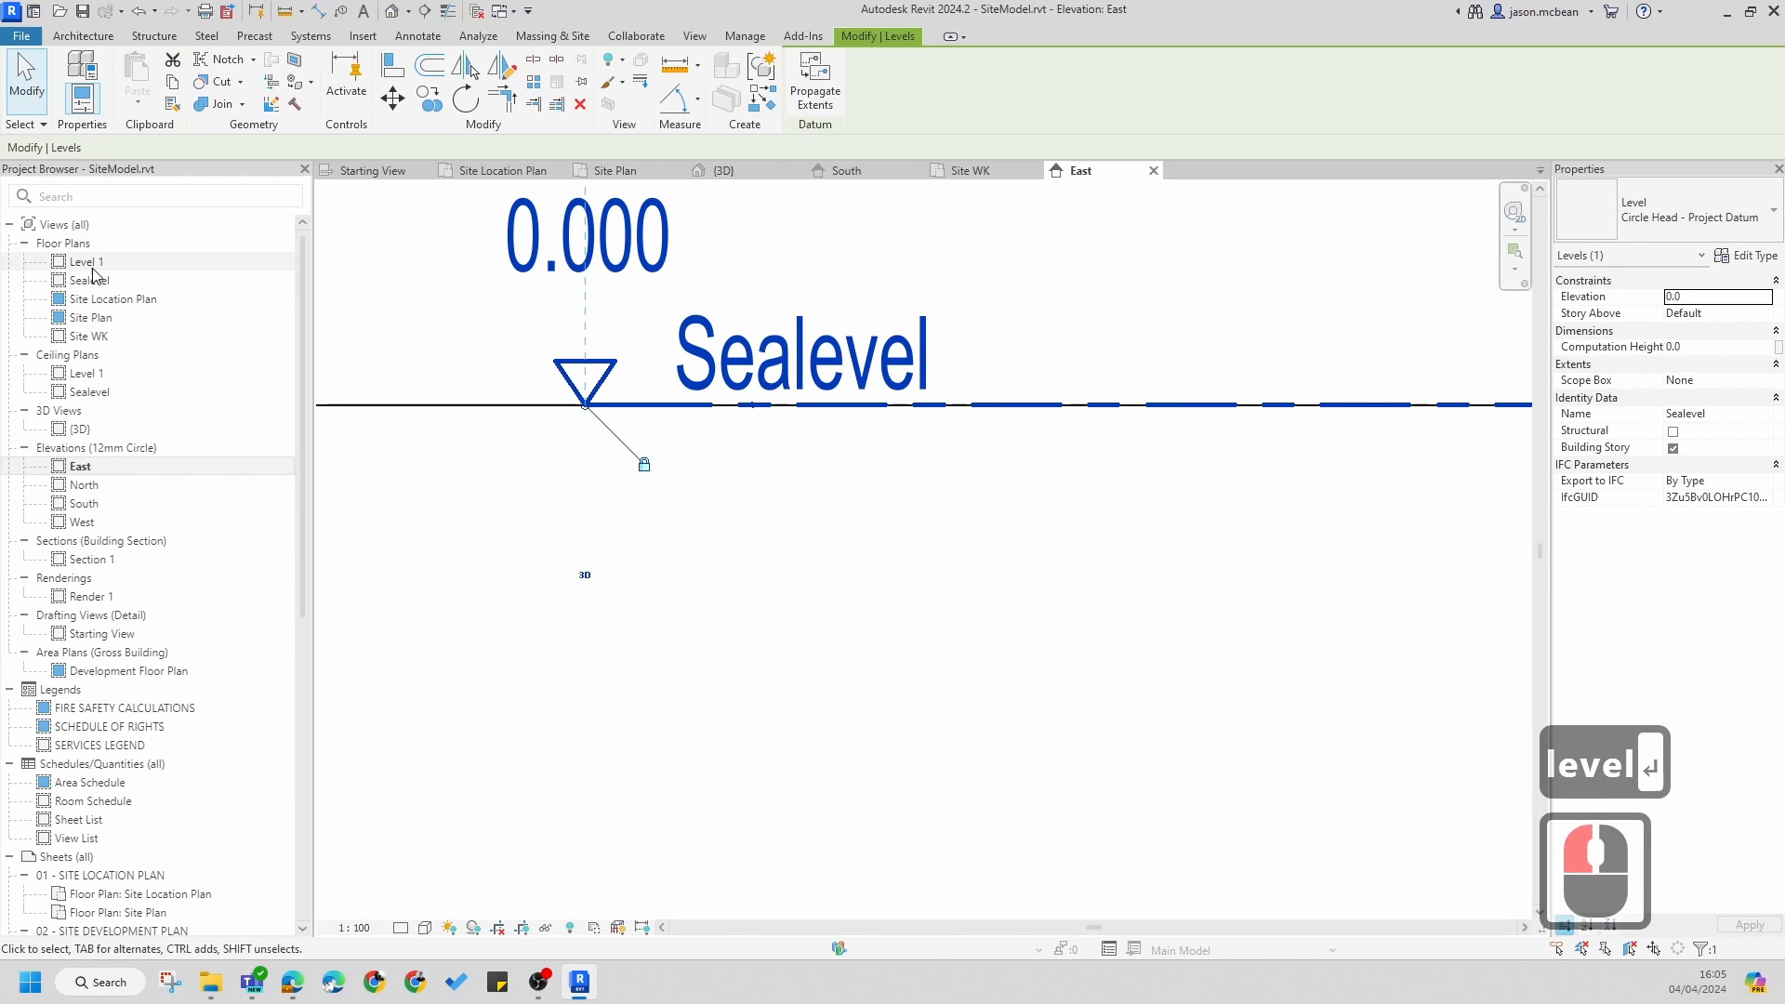
pyautogui.click(90, 279)
# - Examine how the project levels sit in relation to the toposolid and the linked building's levels in the East elevation
pyautogui.click(785, 486)
pyautogui.scroll(-8, 800, 557)
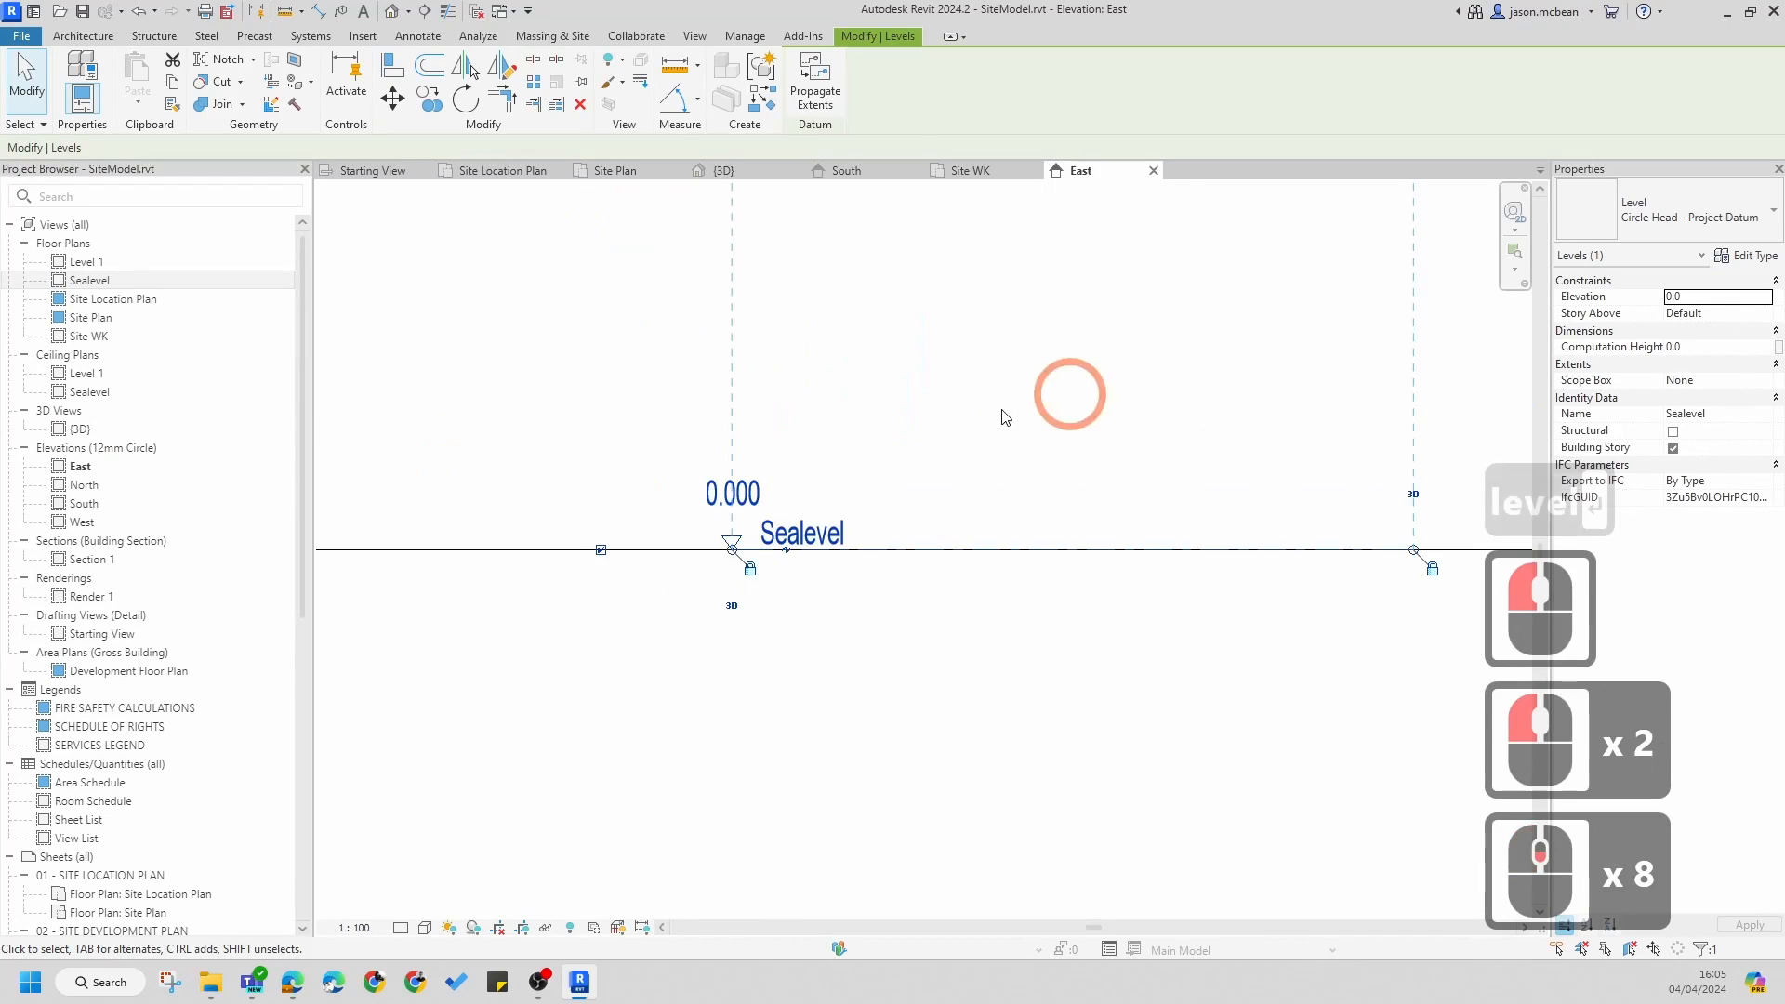
pyautogui.scroll(-8, 756, 619)
pyautogui.scroll(-5, 905, 638)
pyautogui.moveTo(928, 497); pyautogui.dragTo(917, 589, button='middle')
pyautogui.press('Escape')
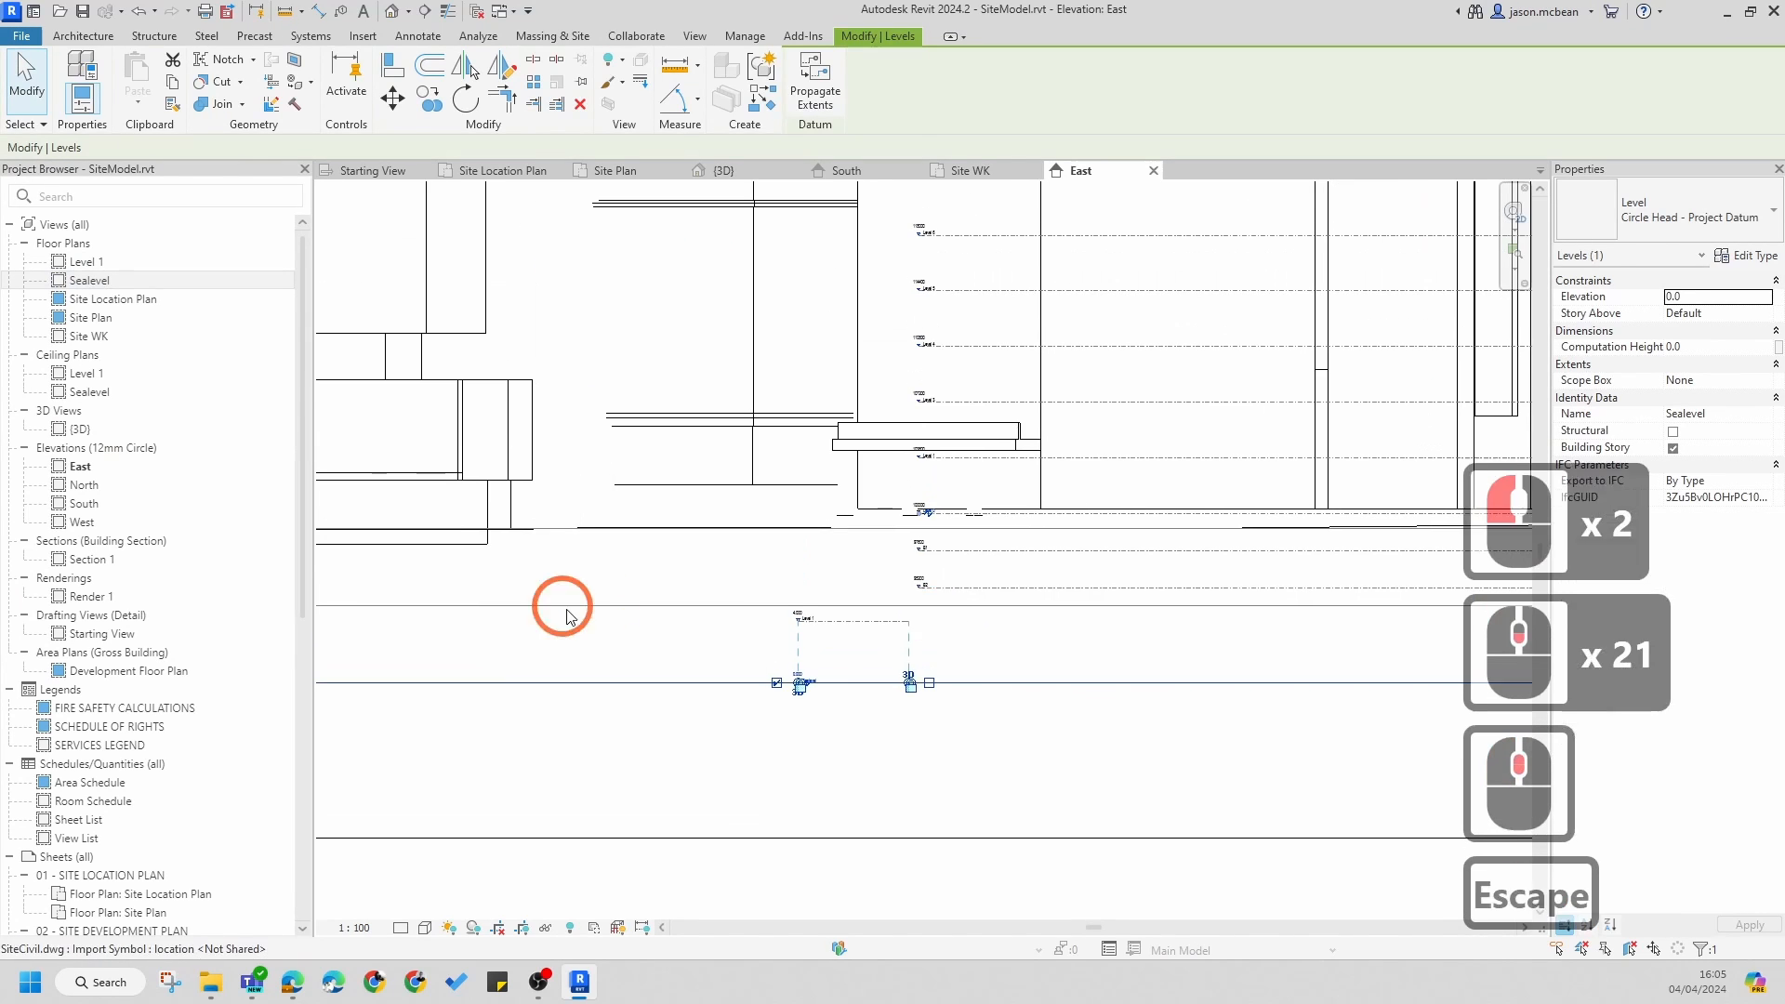
pyautogui.scroll(1, 781, 615)
pyautogui.scroll(-6, 827, 616)
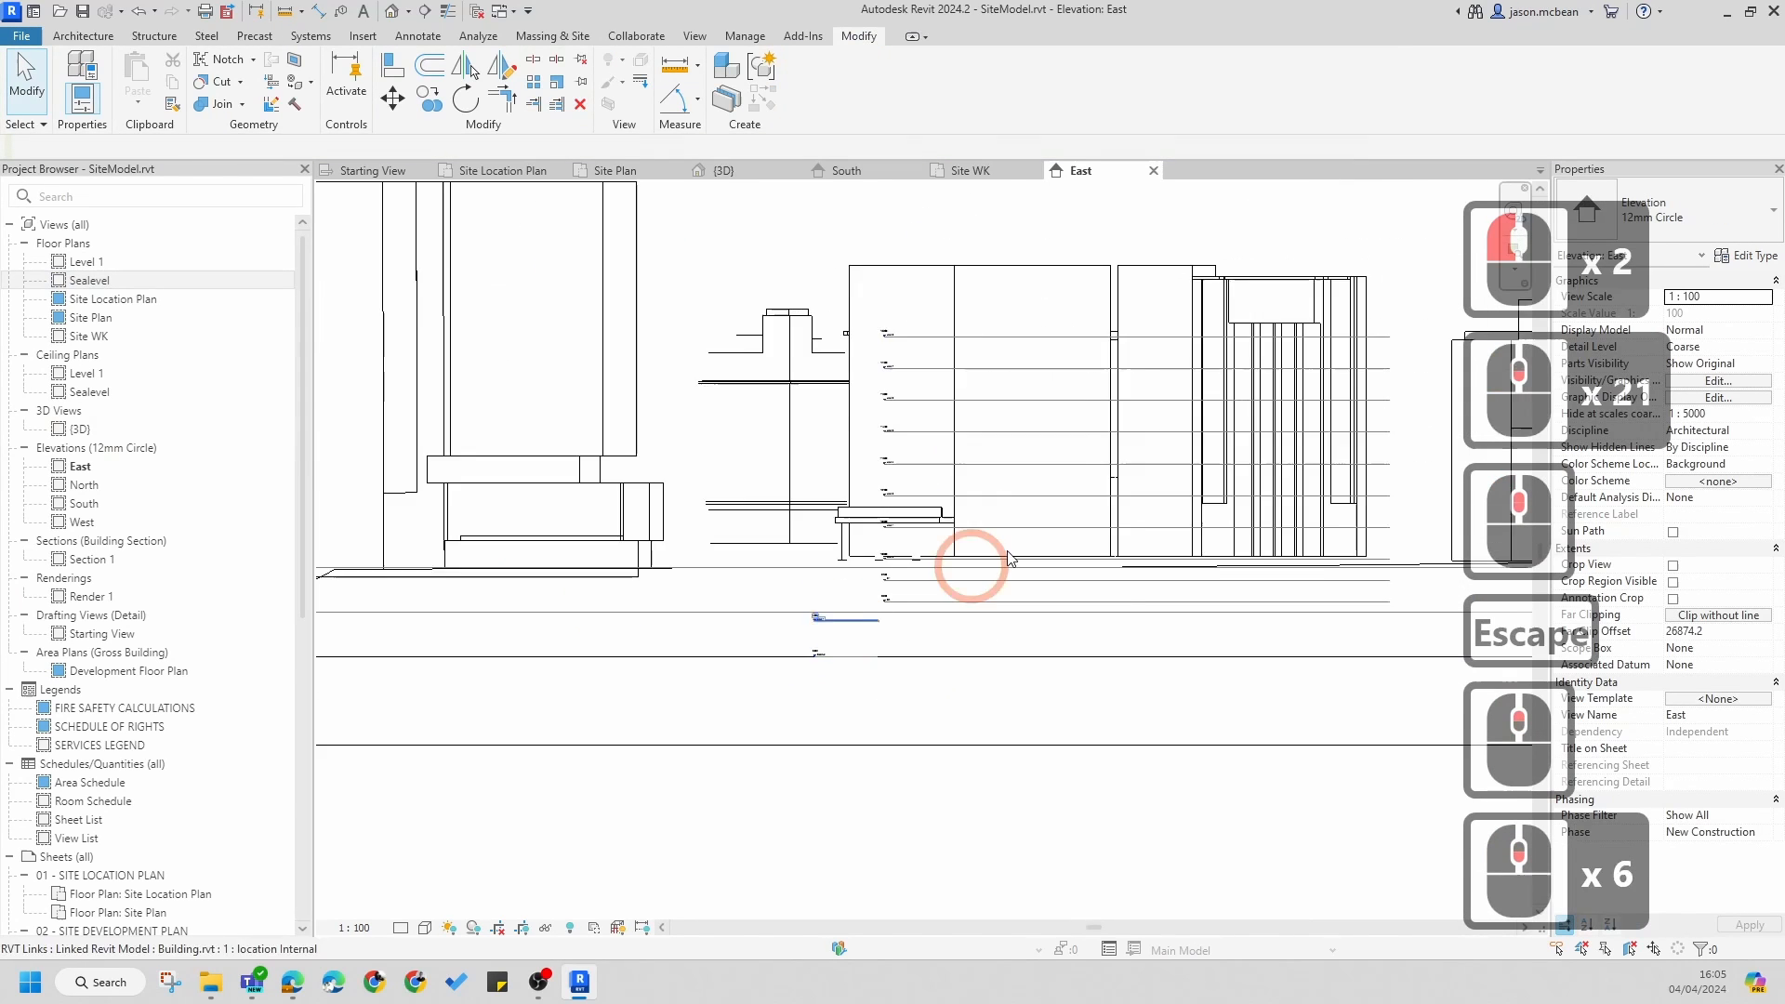
pyautogui.click(996, 442)
pyautogui.press('Escape')
pyautogui.scroll(6, 678, 628)
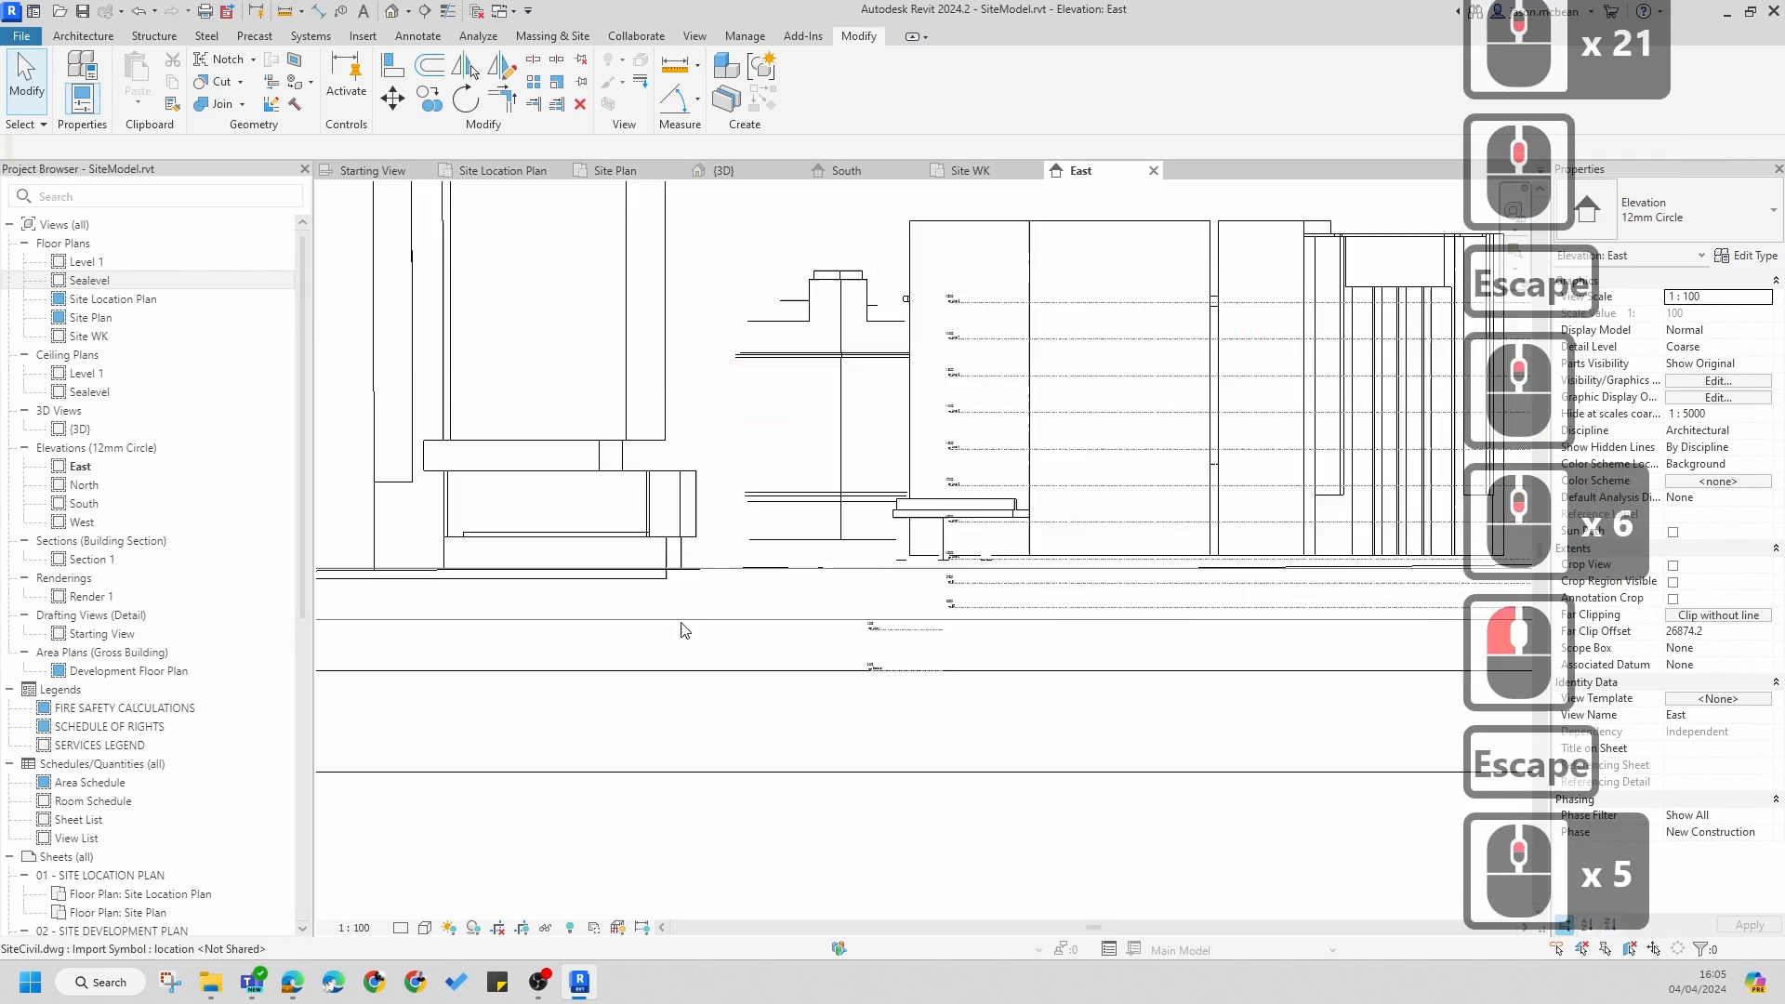
pyautogui.press('Escape')
pyautogui.scroll(5, 1030, 628)
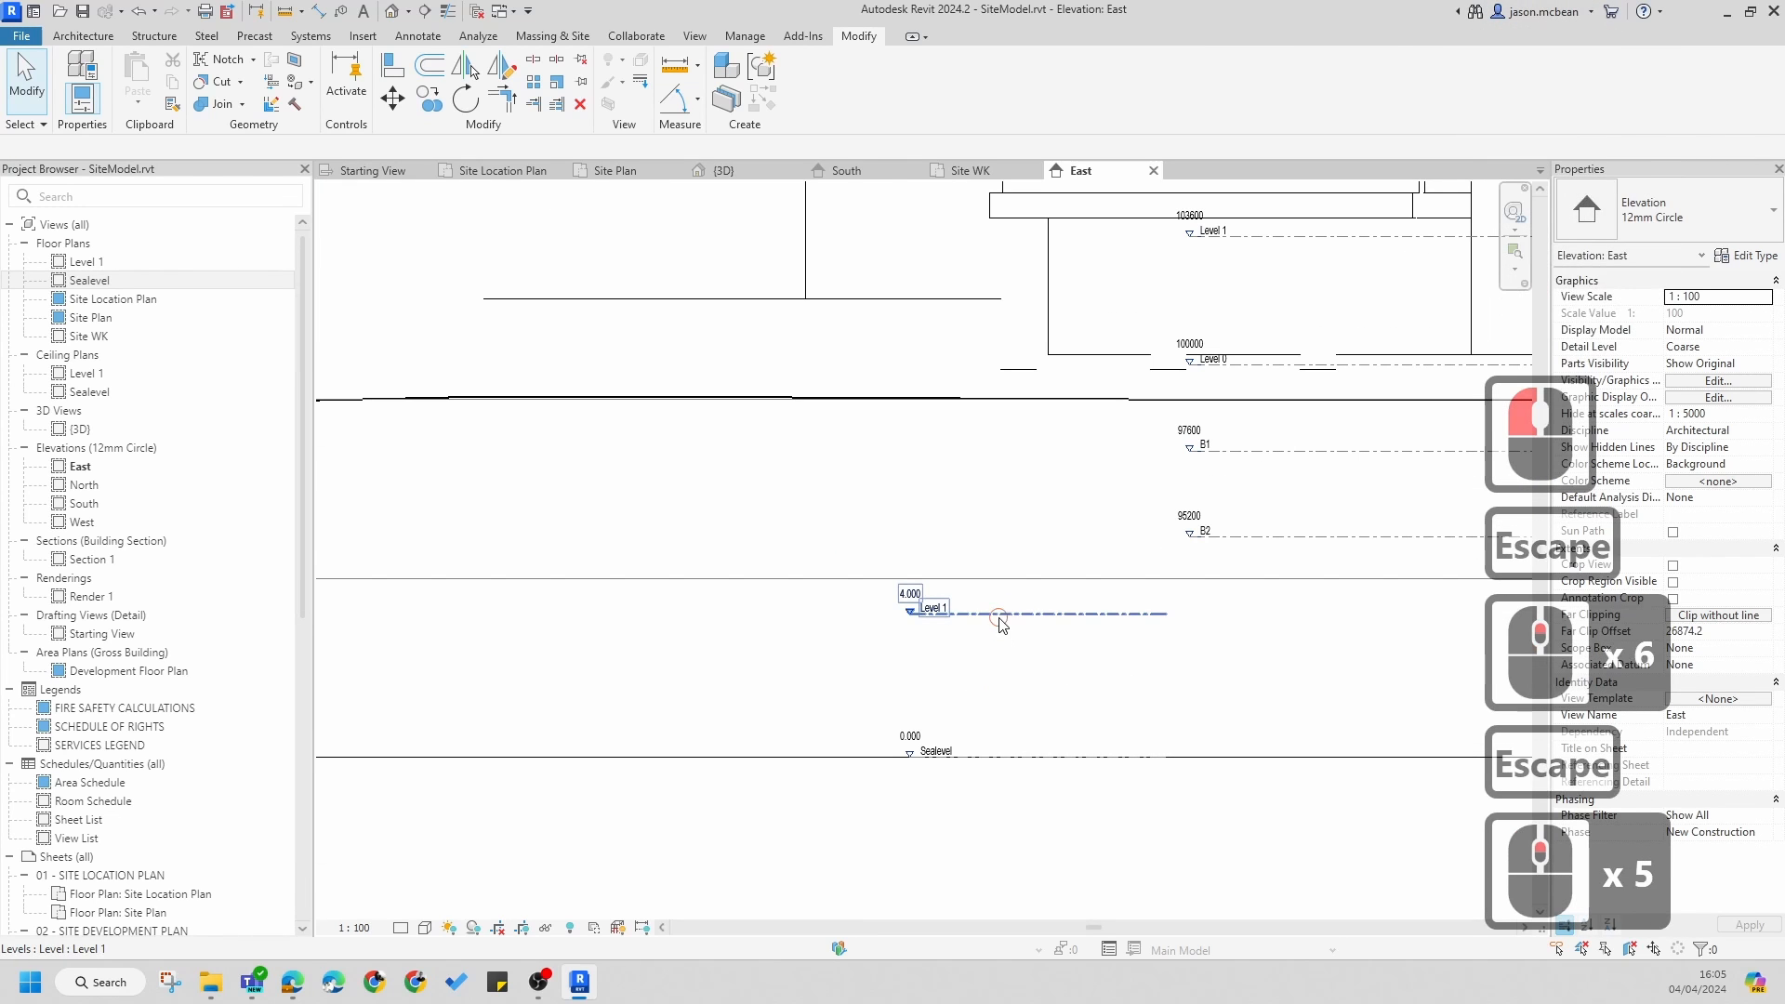
# - Move Level 1 up to just above the toposolid surface, at an elevation of about 10400
pyautogui.click(989, 614)
pyautogui.moveTo(987, 577); pyautogui.dragTo(993, 392)
pyautogui.scroll(-7, 932, 628)
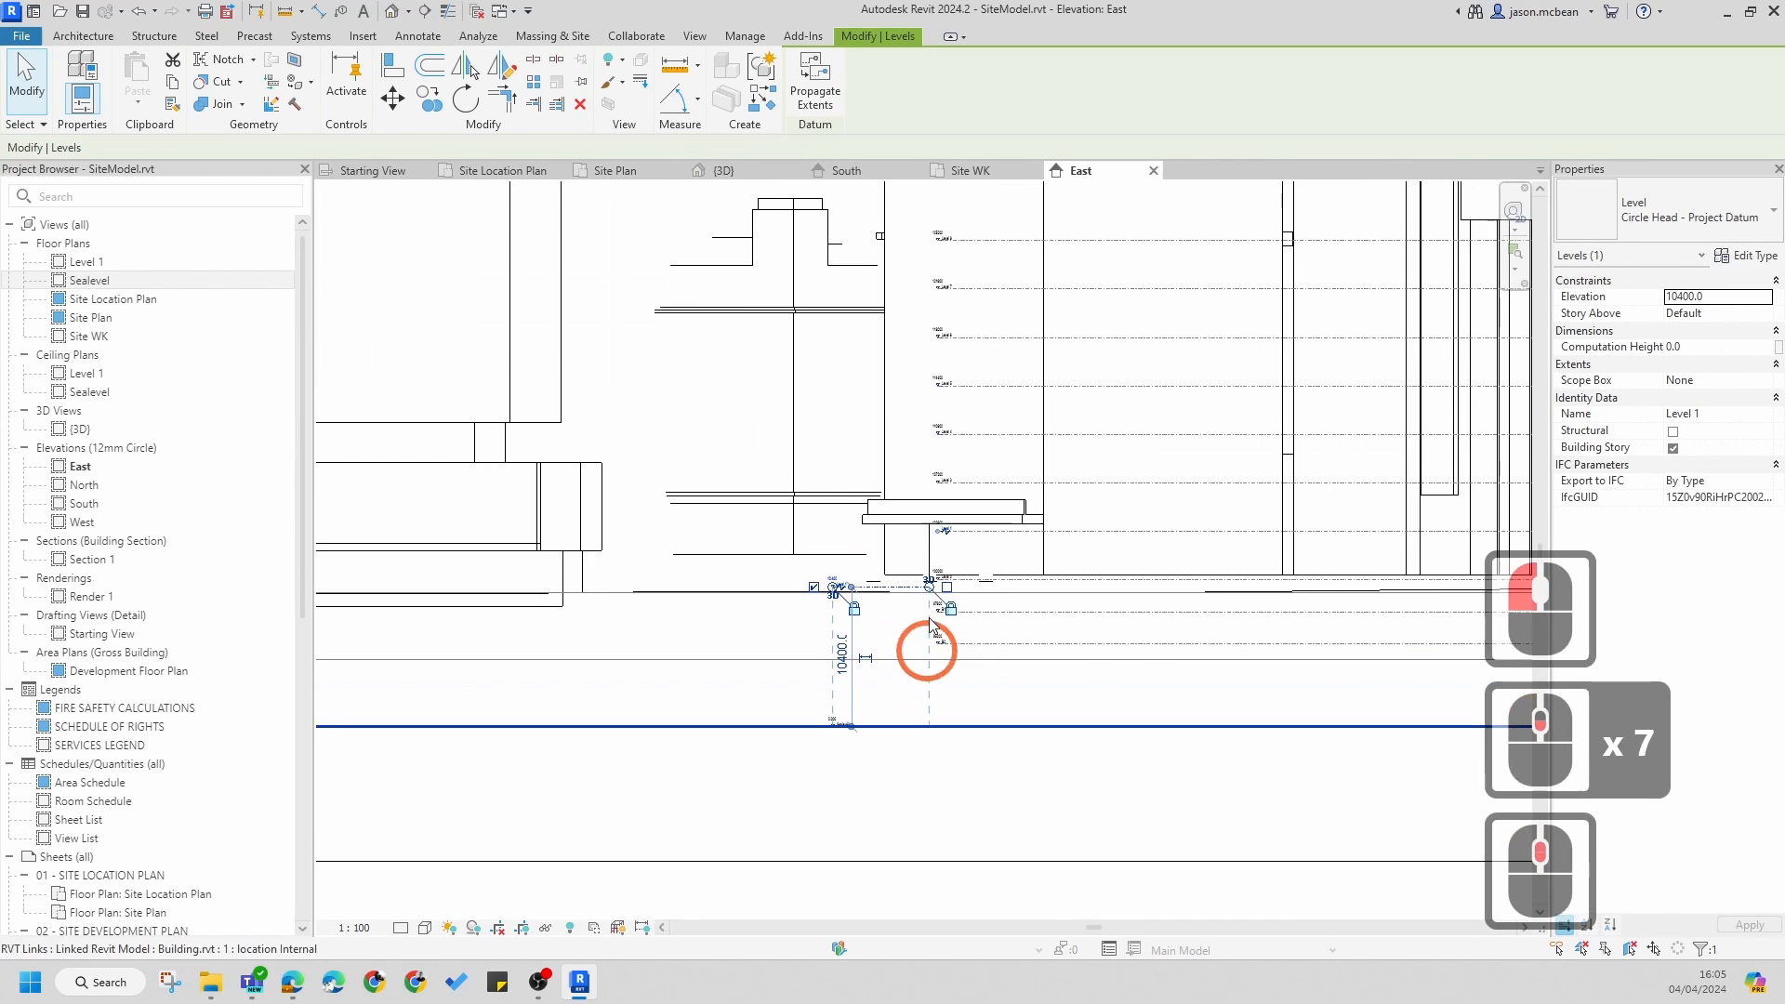
pyautogui.press('Escape')
pyautogui.scroll(6, 916, 604)
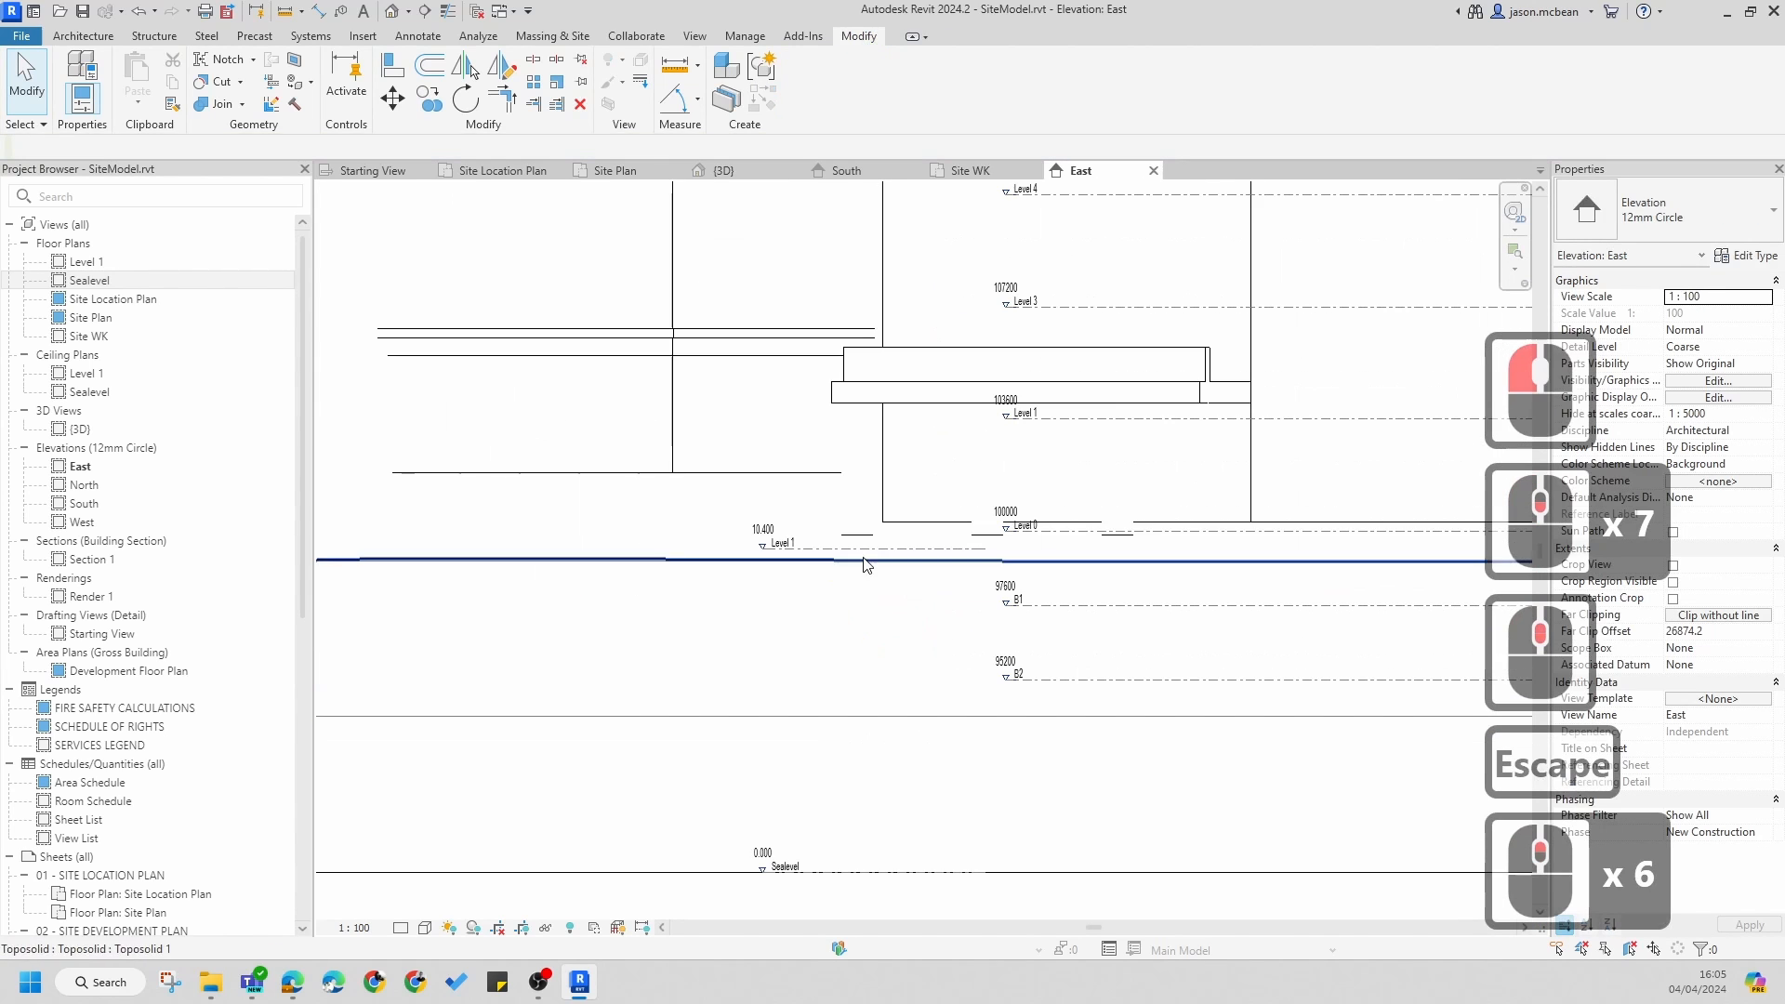
pyautogui.click(791, 549)
pyautogui.scroll(5, 920, 623)
pyautogui.press('Escape')
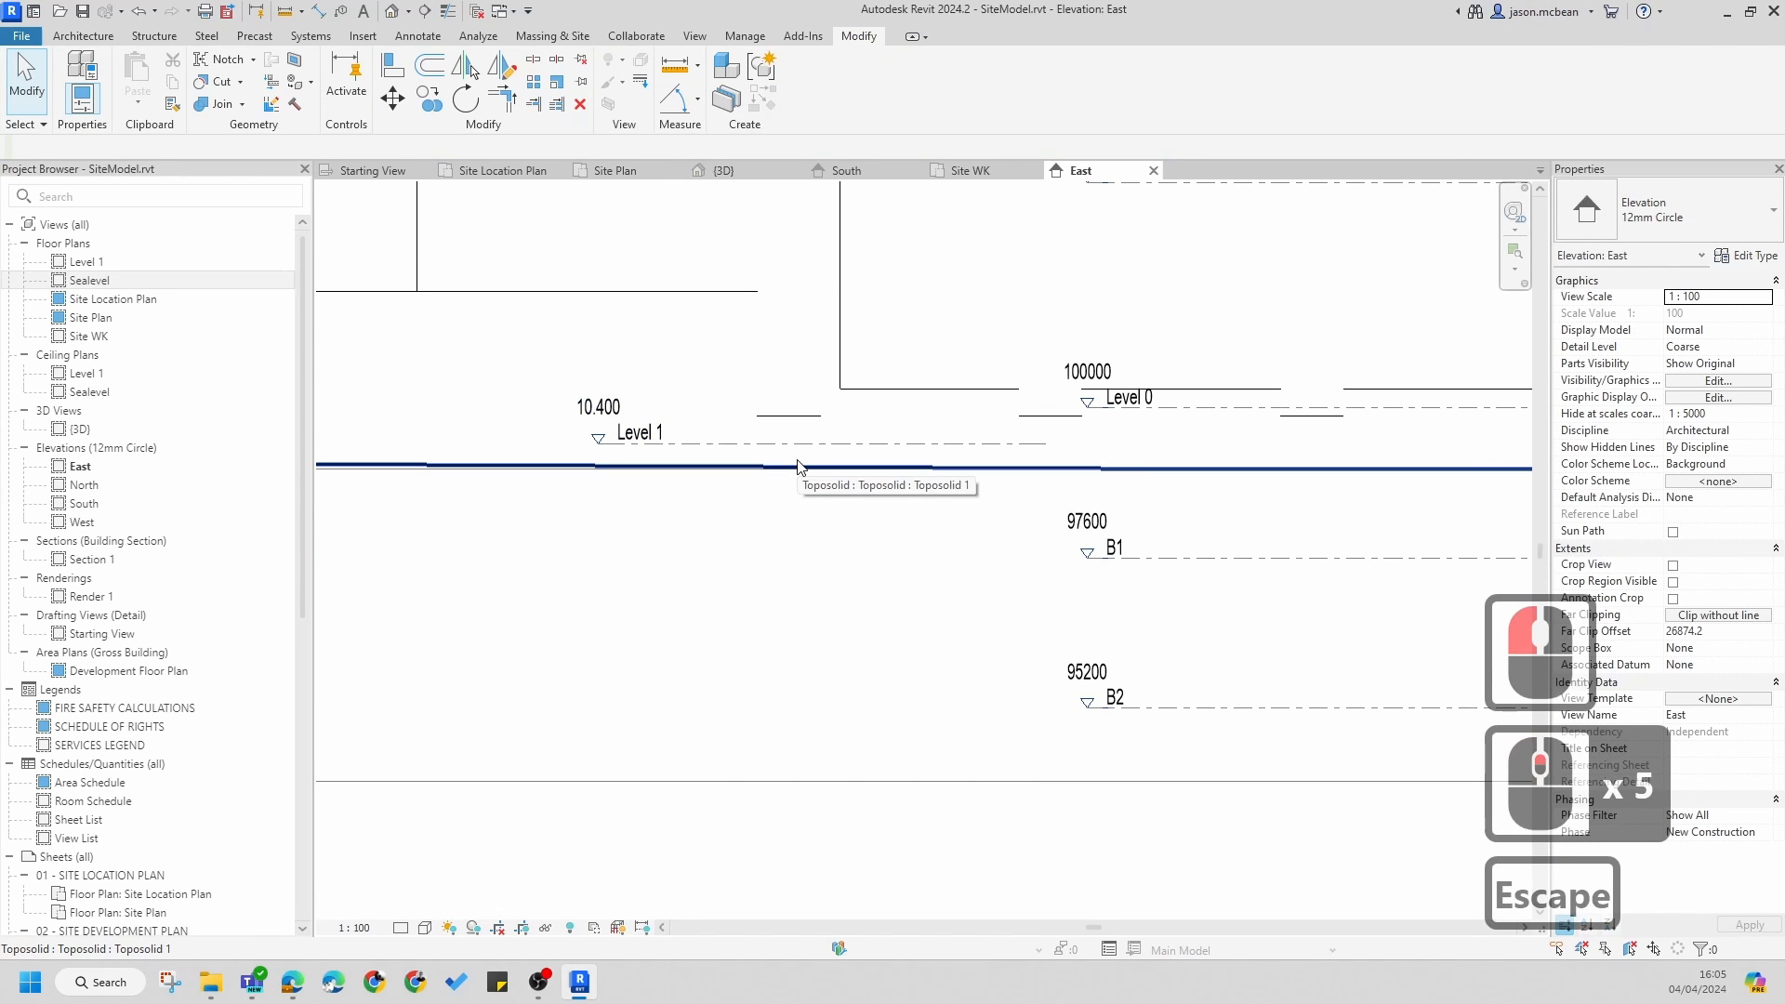
# - Check the toposolid contours in the Site Plan floor plan and return to the East elevation
pyautogui.doubleClick(89, 317)
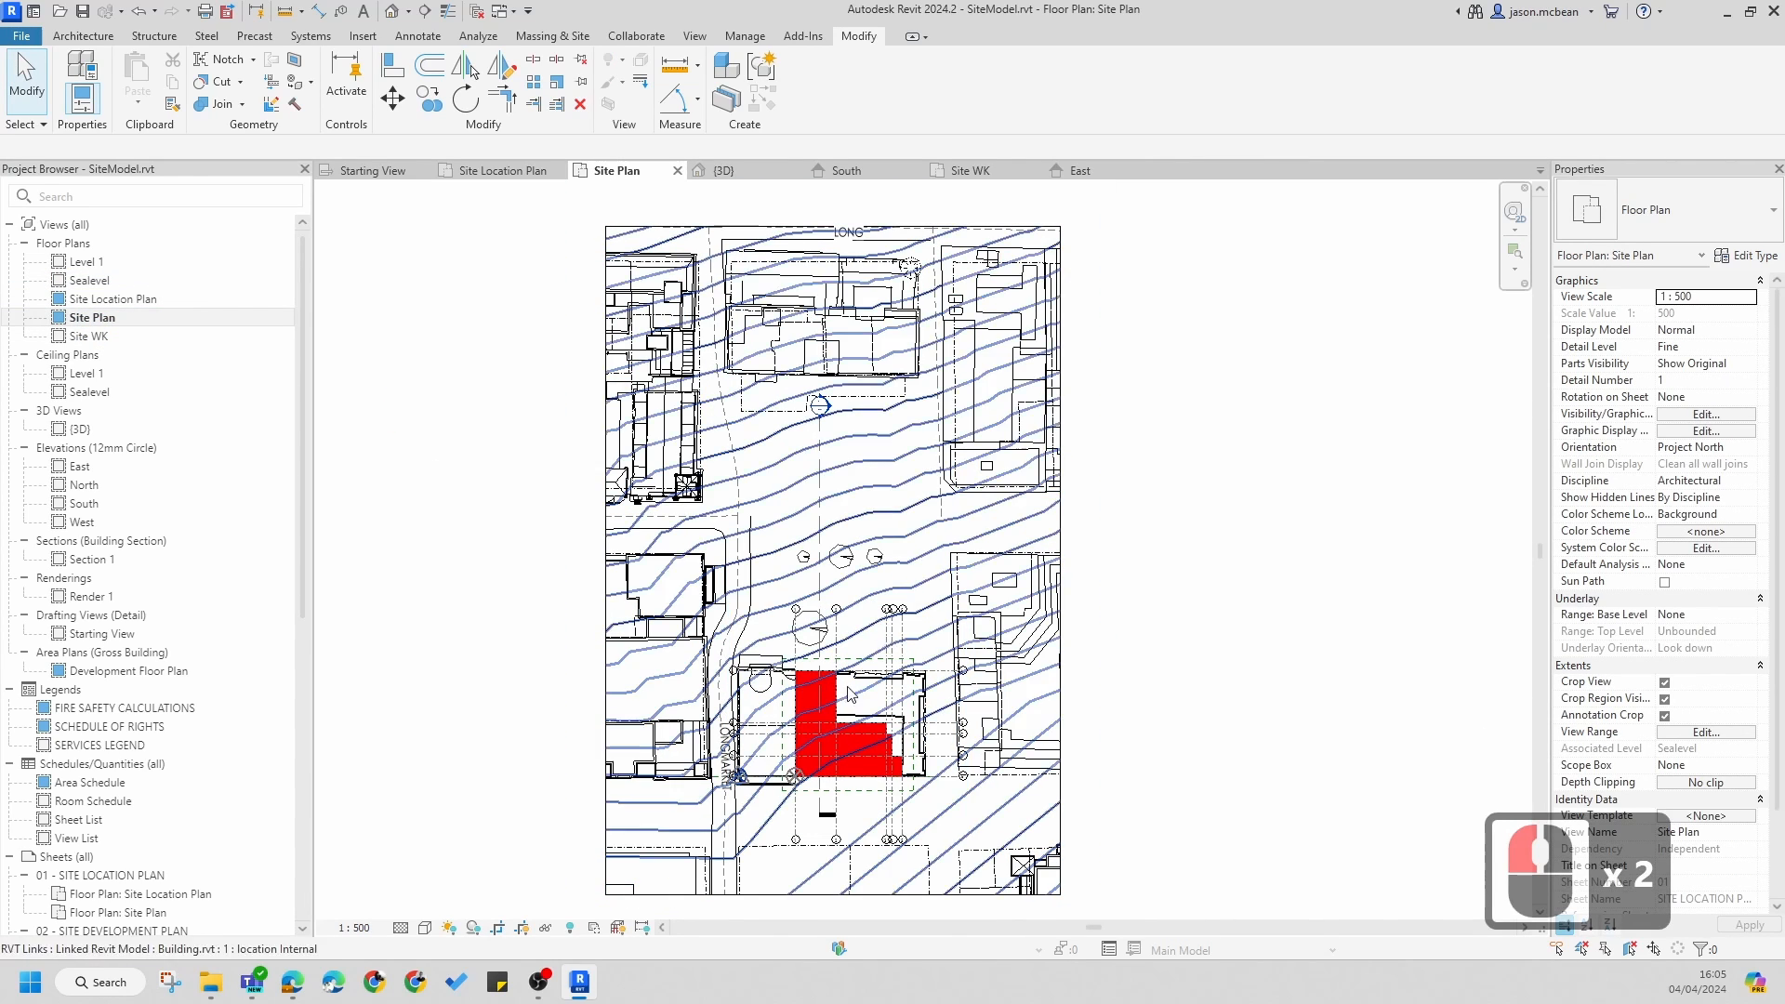
pyautogui.click(1078, 170)
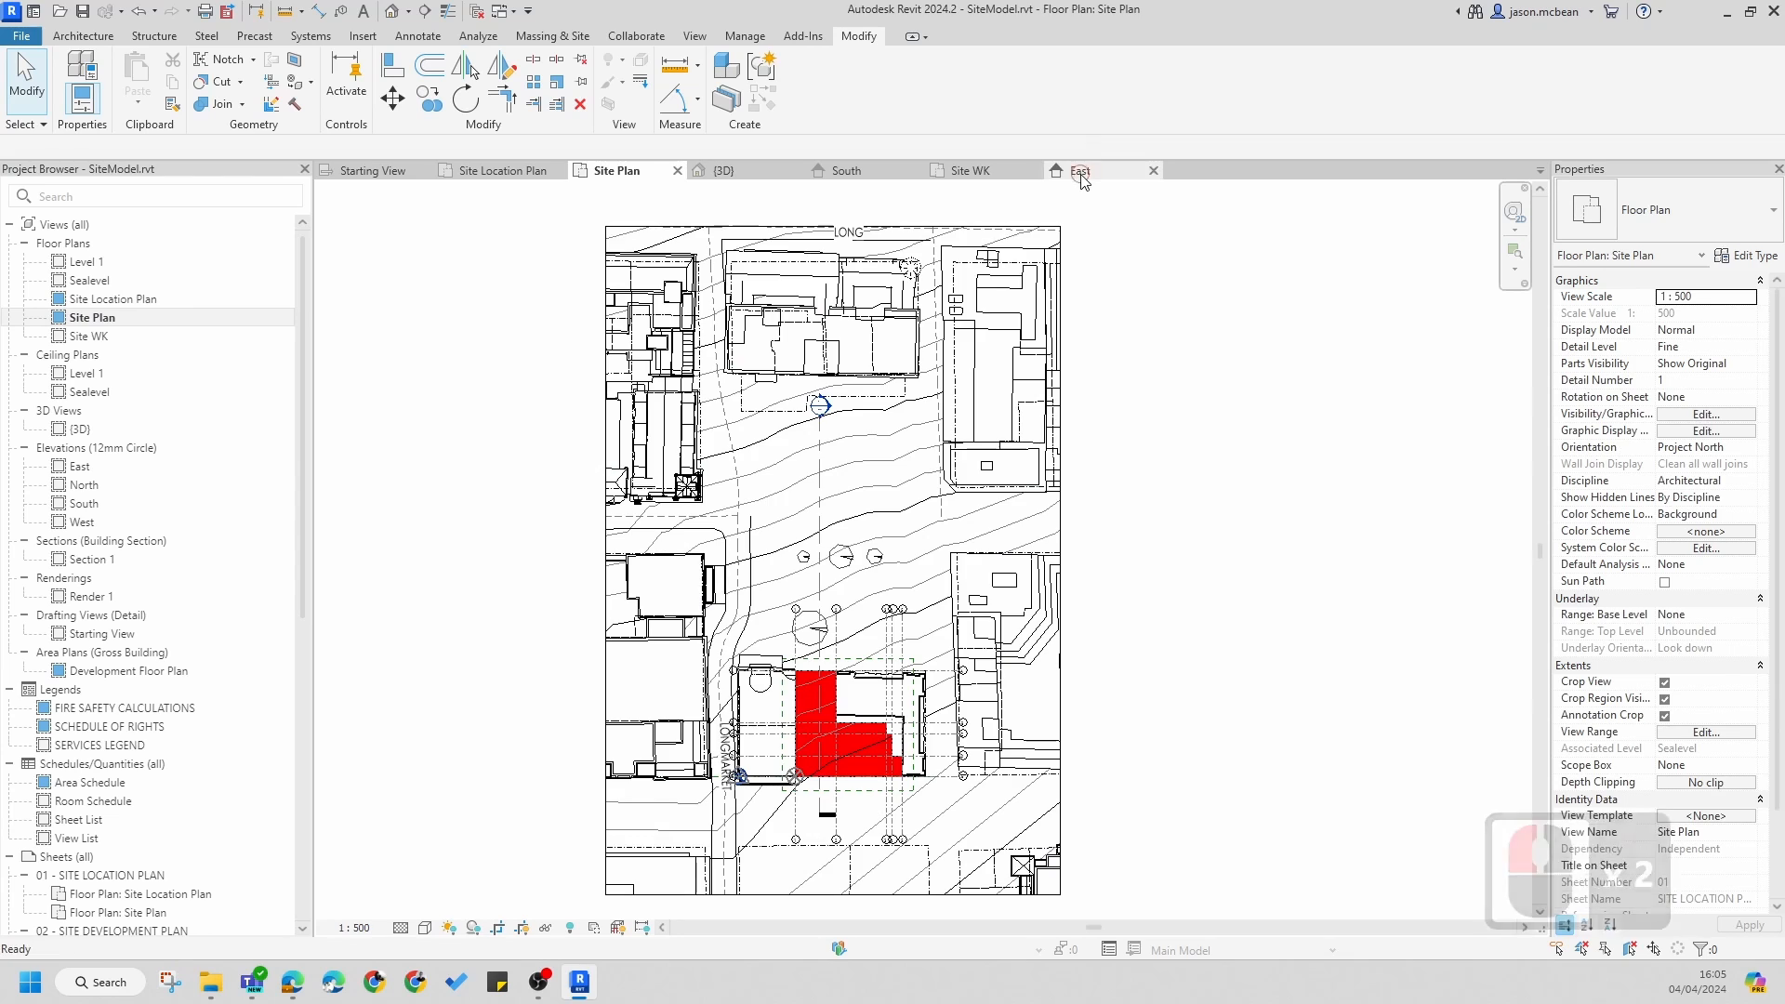
pyautogui.click(890, 413)
pyautogui.scroll(-3, 865, 446)
pyautogui.scroll(-1, 685, 550)
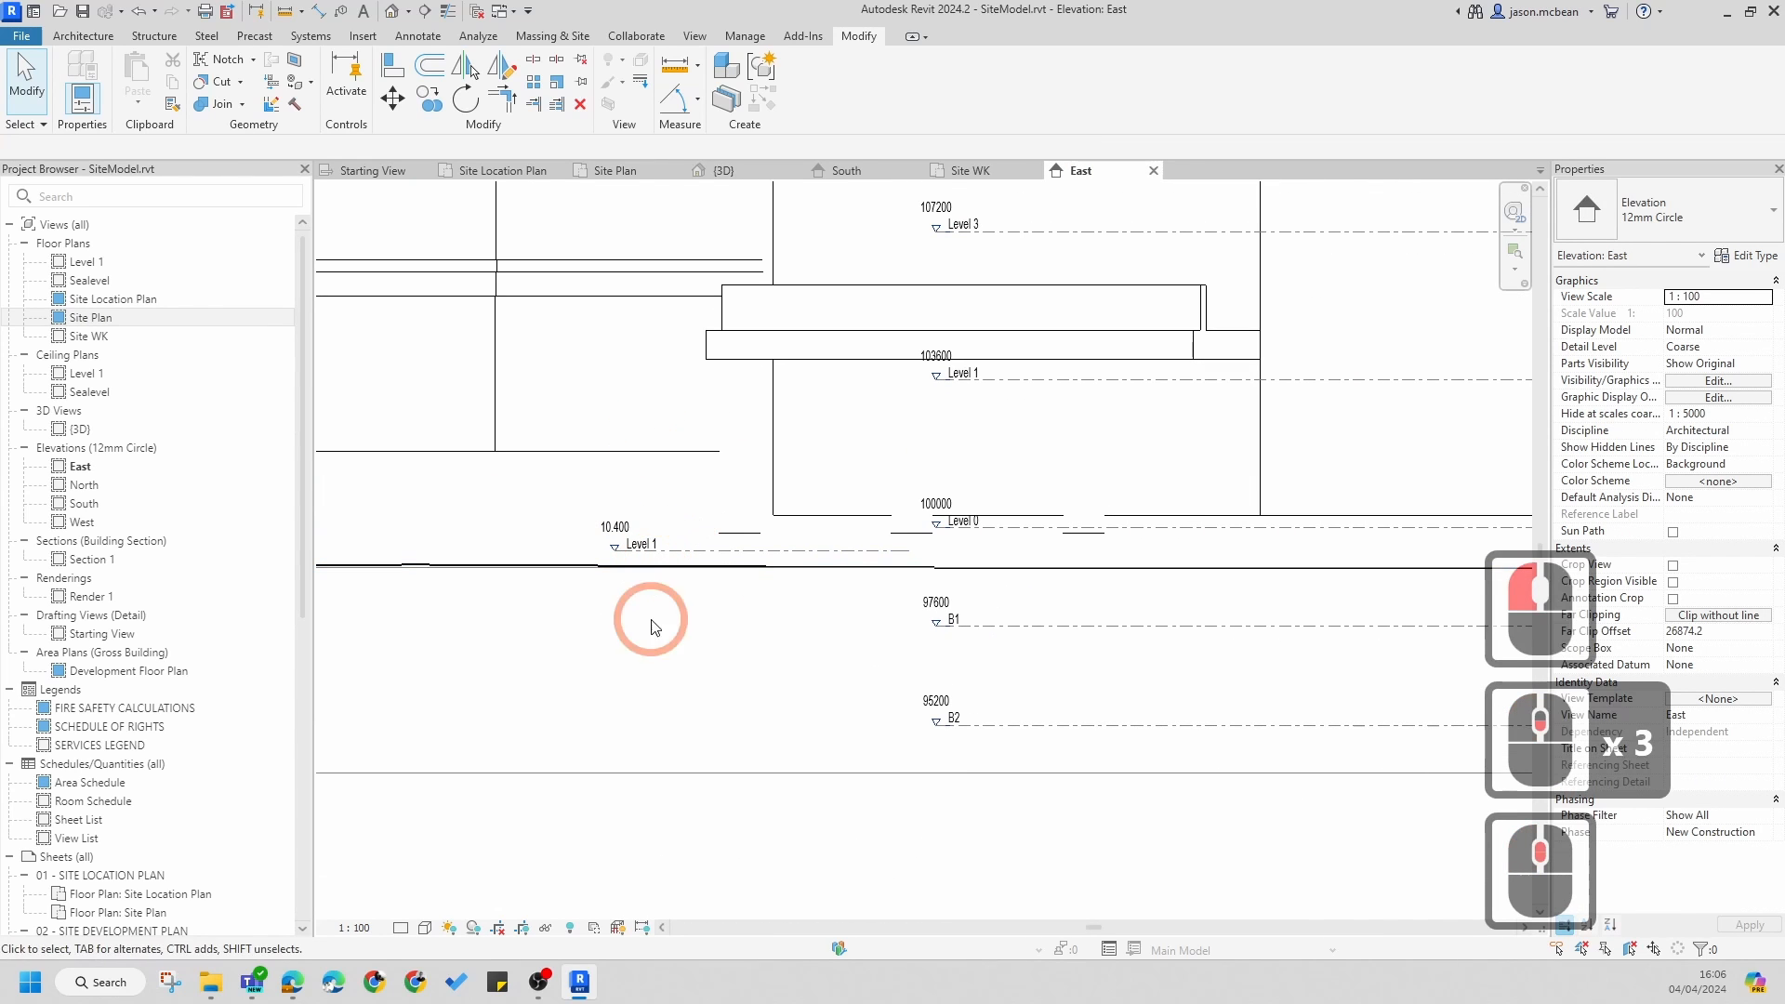
# - Raise Level 1 slightly further above the toposolid, to an elevation of about 10670
pyautogui.scroll(4, 650, 613)
pyautogui.scroll(5, 650, 557)
pyautogui.click(729, 553)
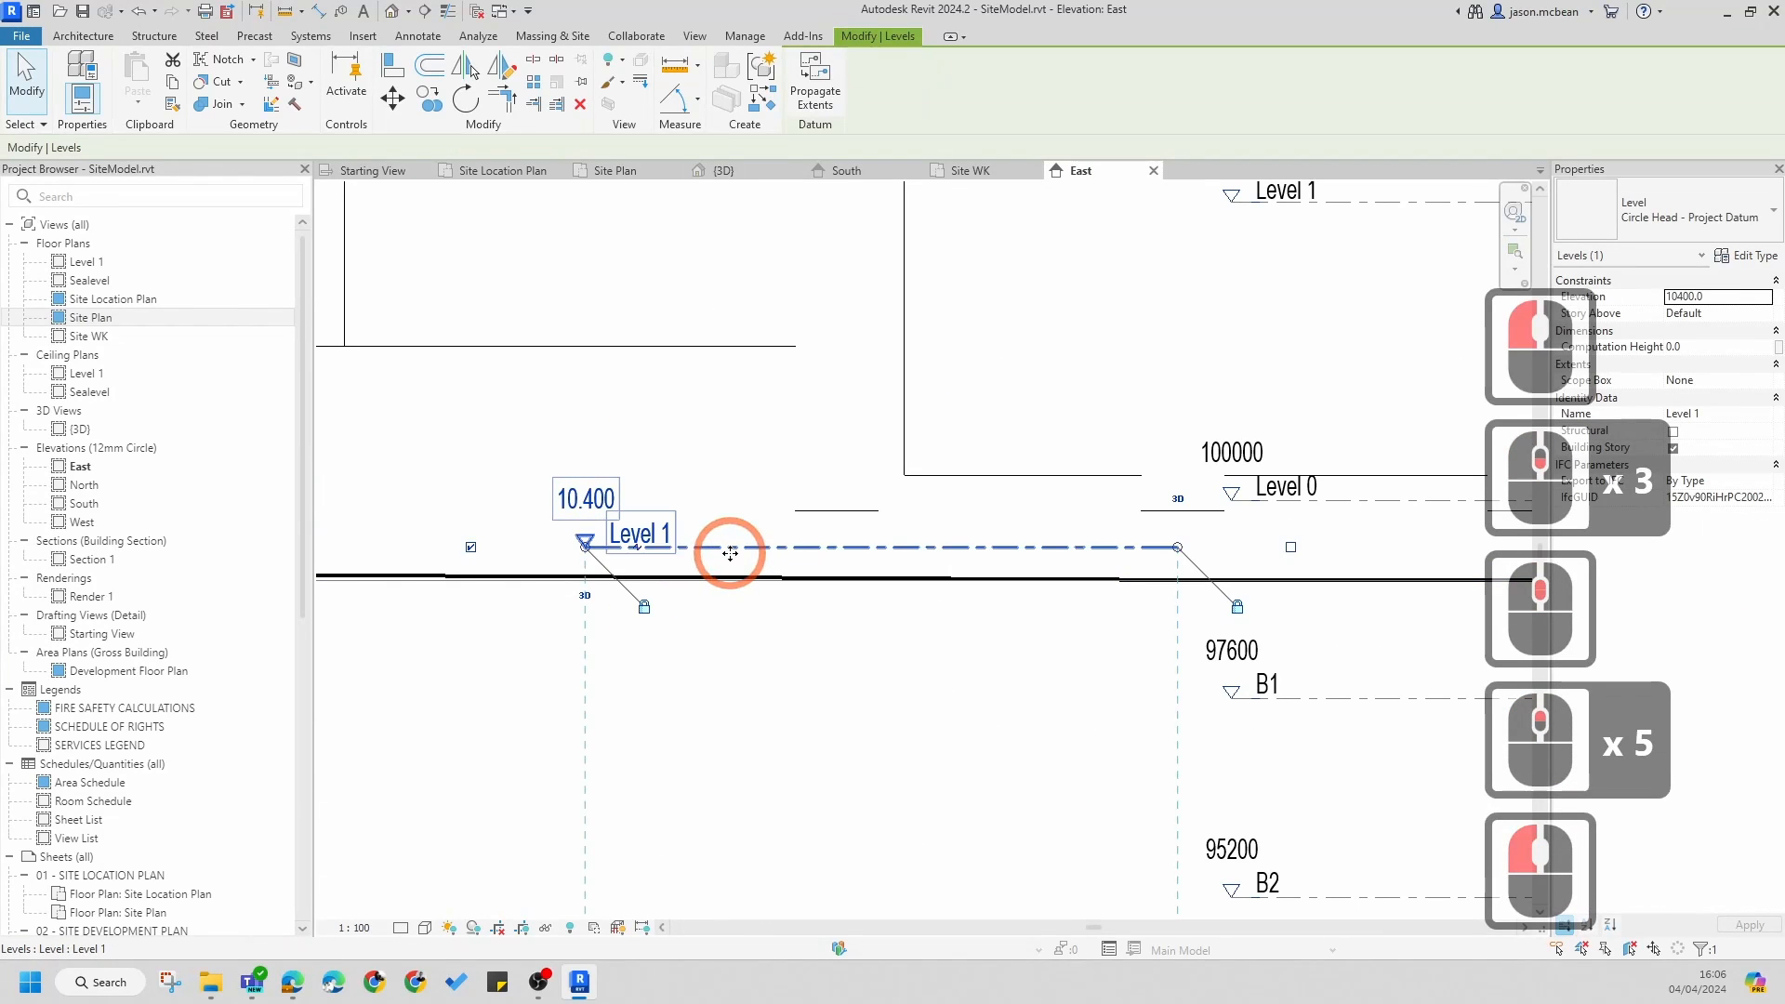
pyautogui.moveTo(730, 552)
pyautogui.mouseDown()
pyautogui.moveTo(729, 502)
pyautogui.moveTo(729, 530)
pyautogui.mouseUp()
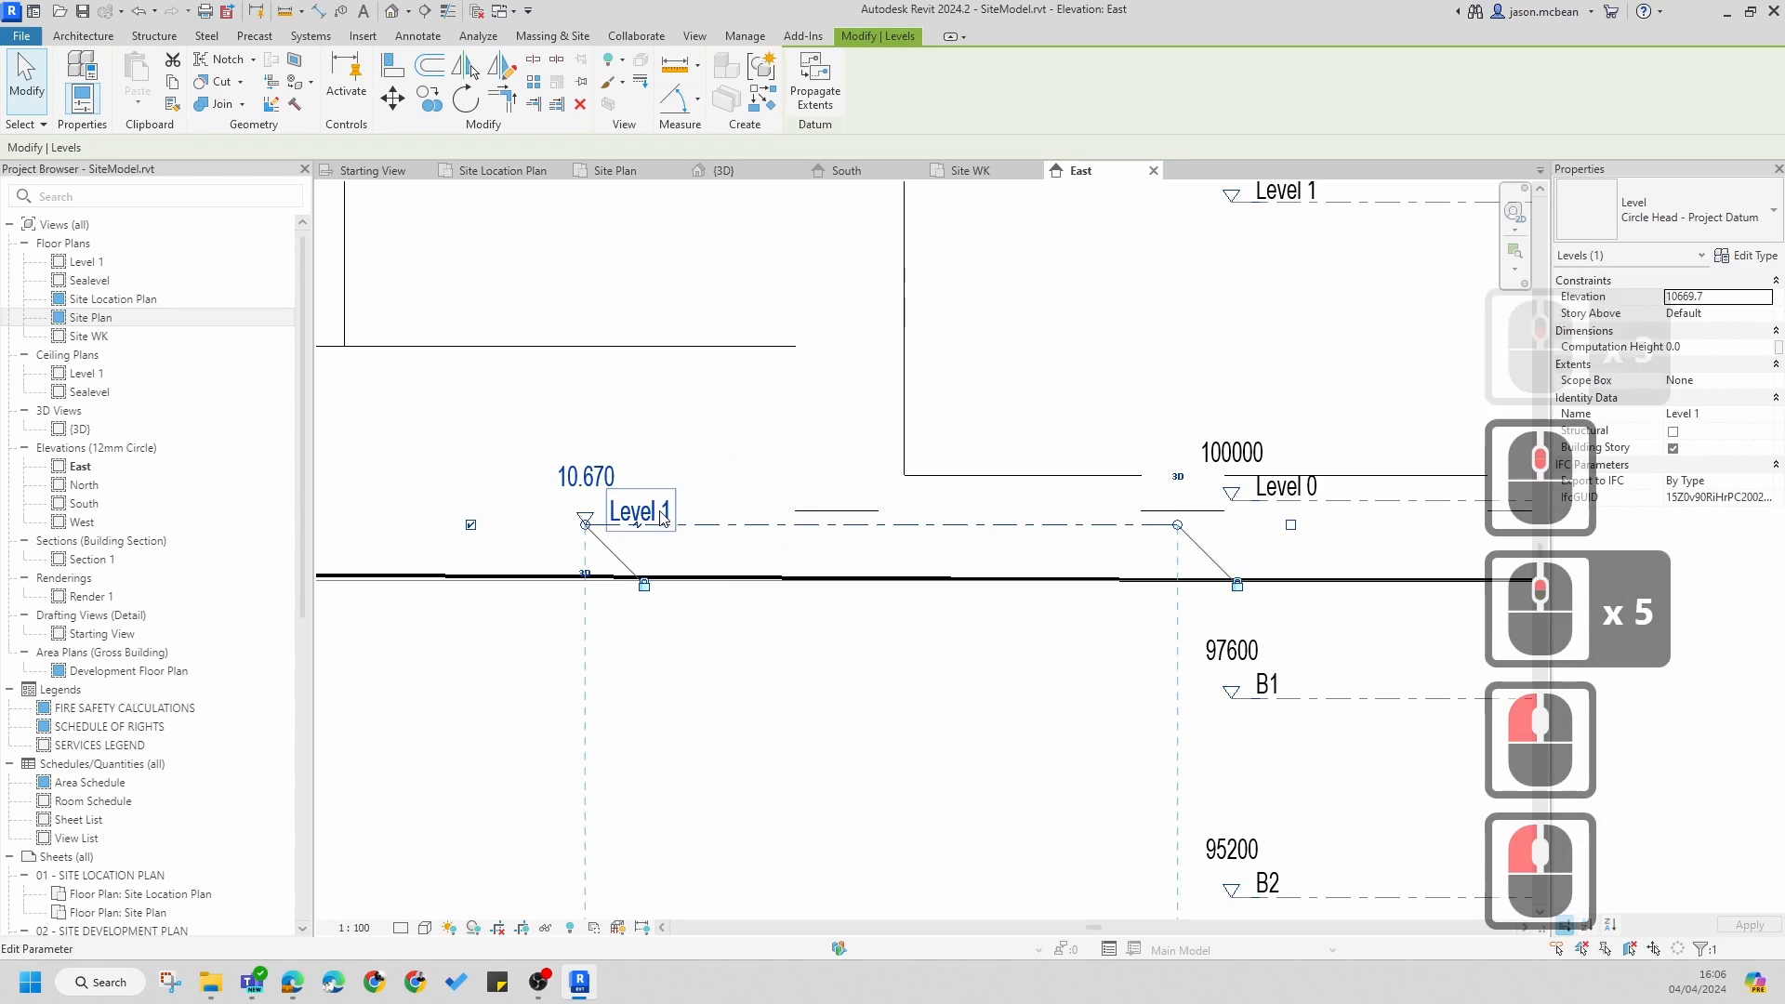
# - Rename the raised Level 1 as Site Base and rename its corresponding views to match
pyautogui.click(659, 511)
pyautogui.write('S')
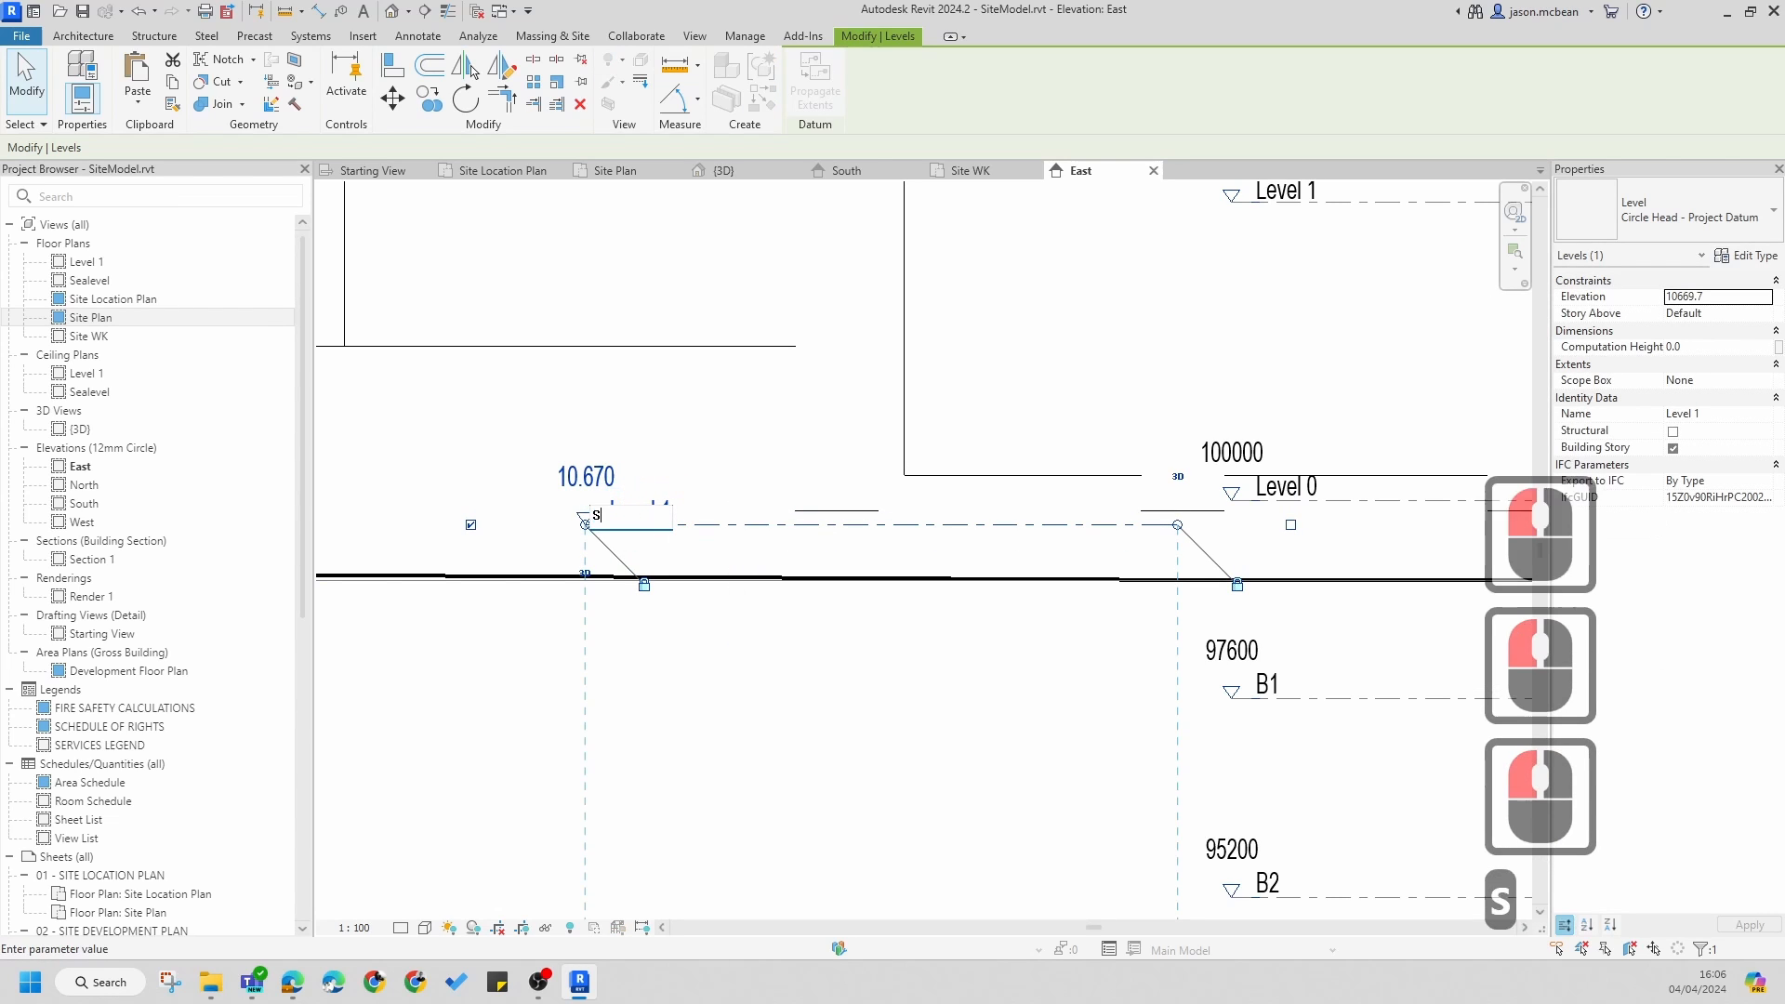
pyautogui.write('ite Base')
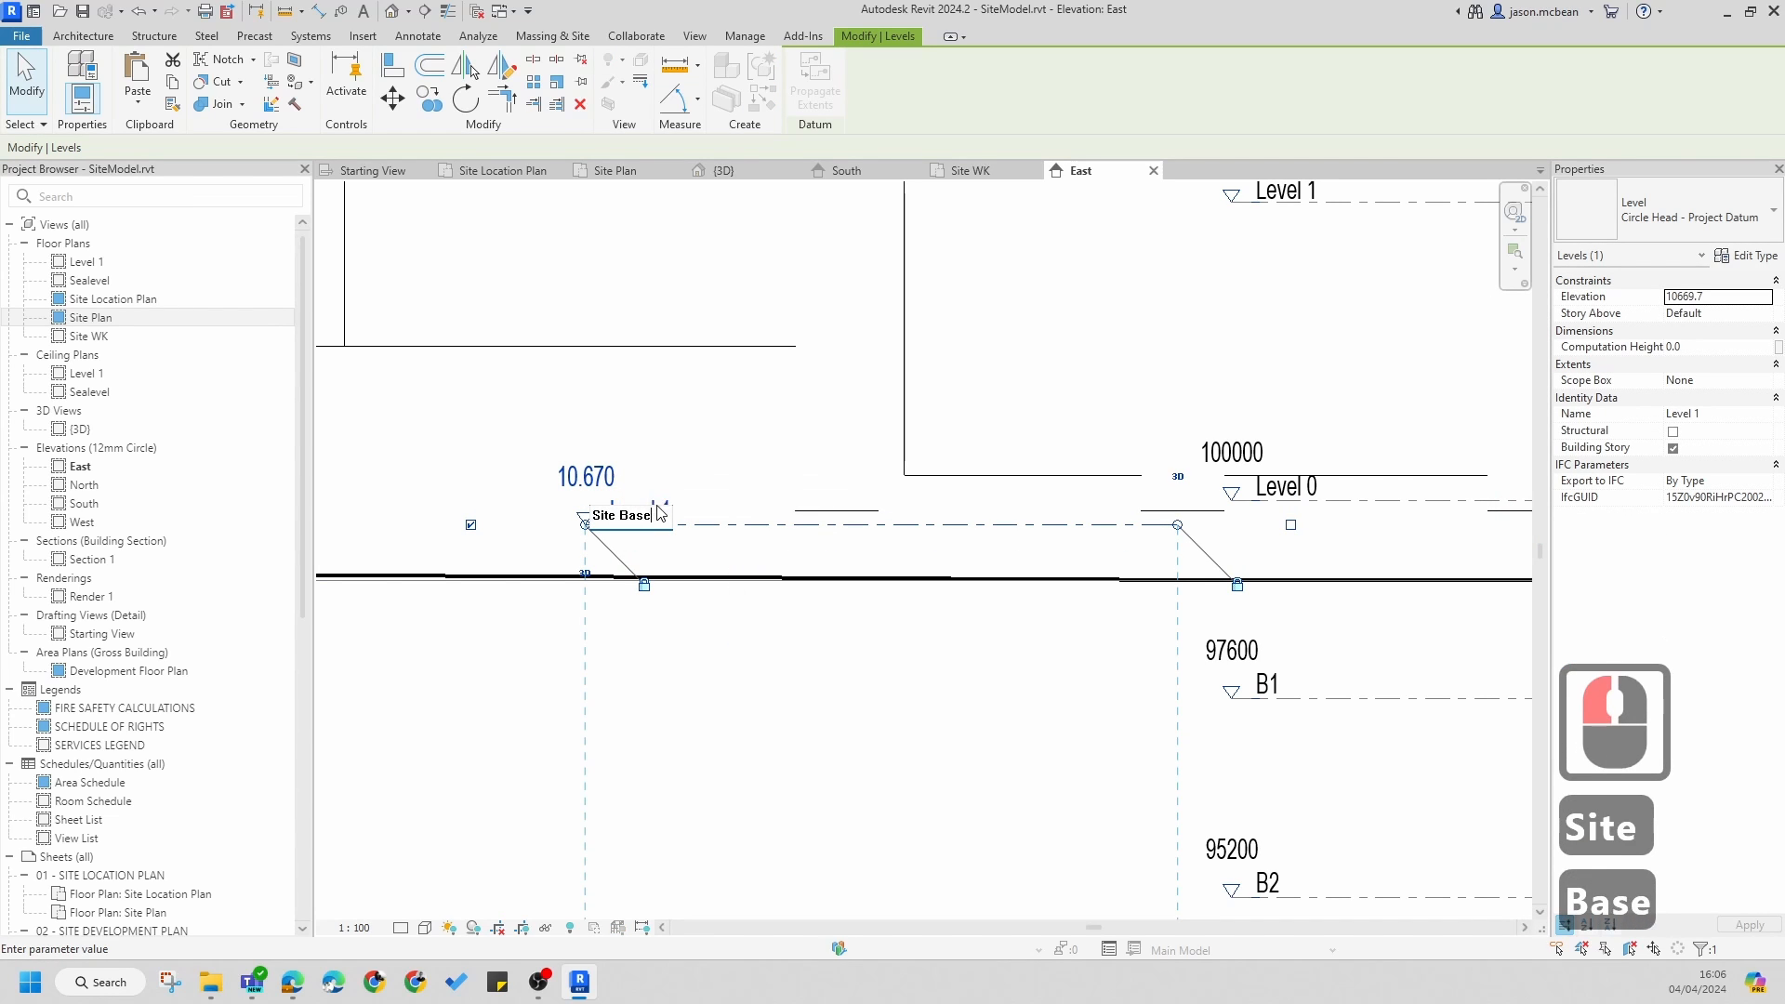
pyautogui.press('Return')
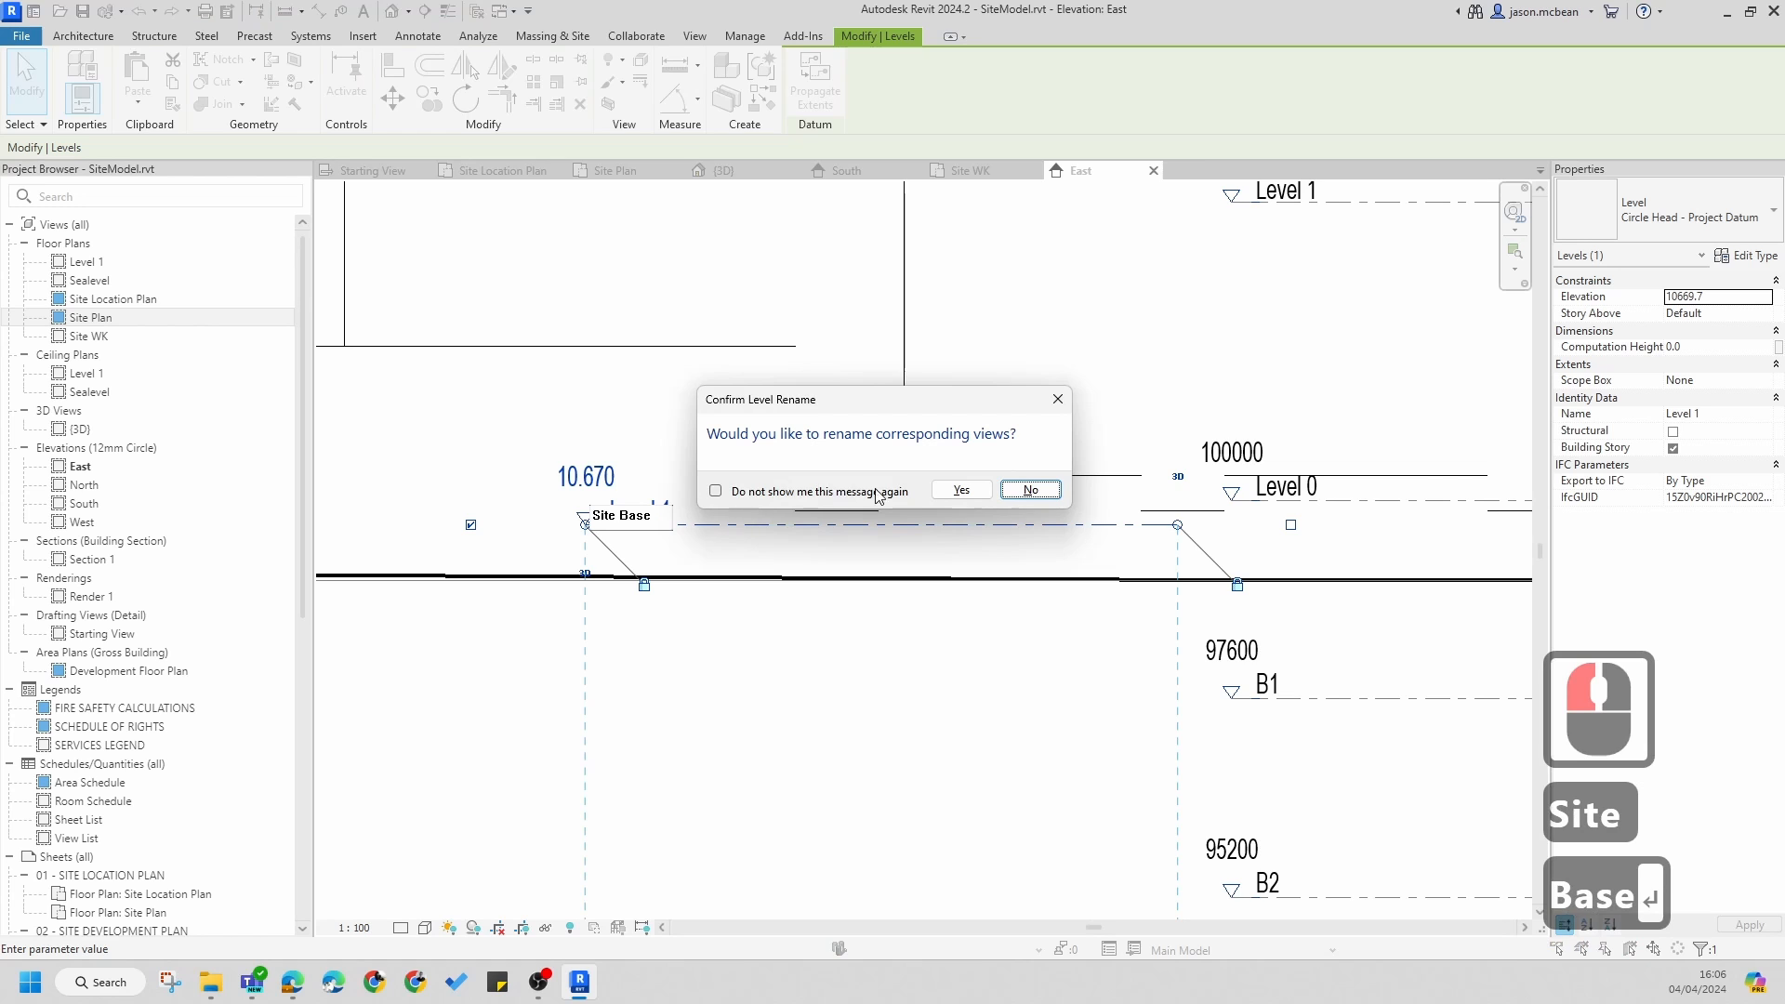
pyautogui.click(962, 490)
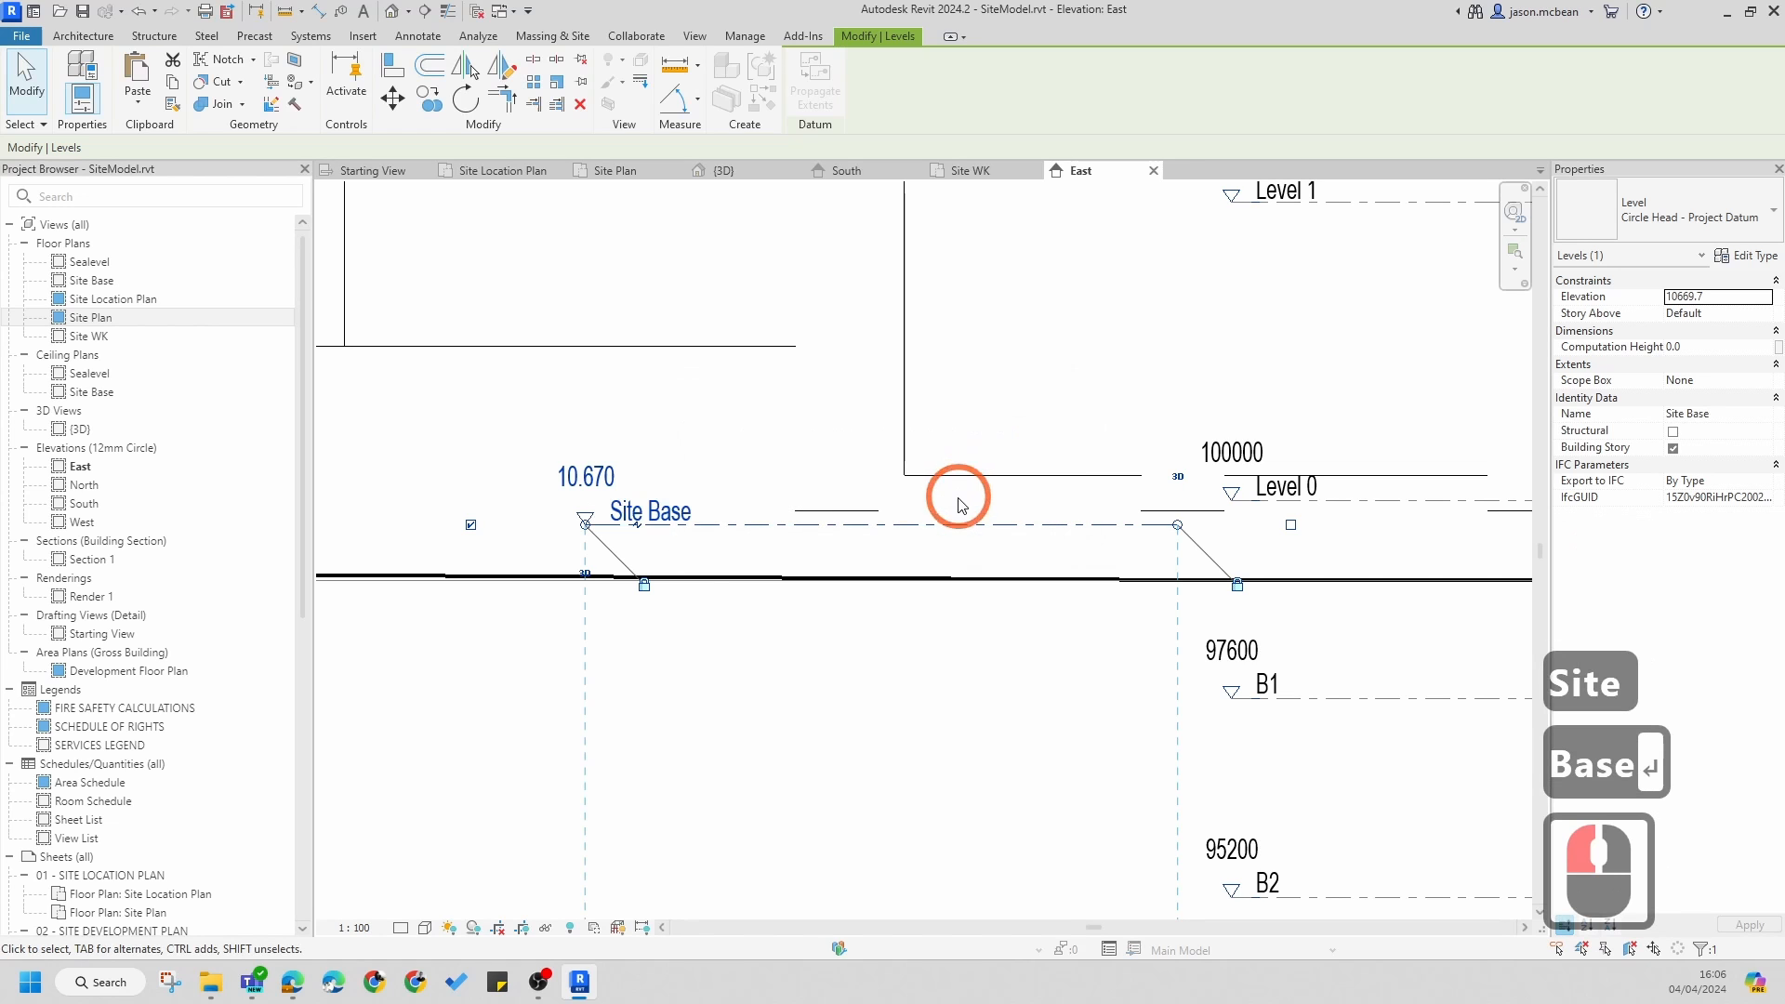
pyautogui.click(91, 281)
pyautogui.press('Escape')
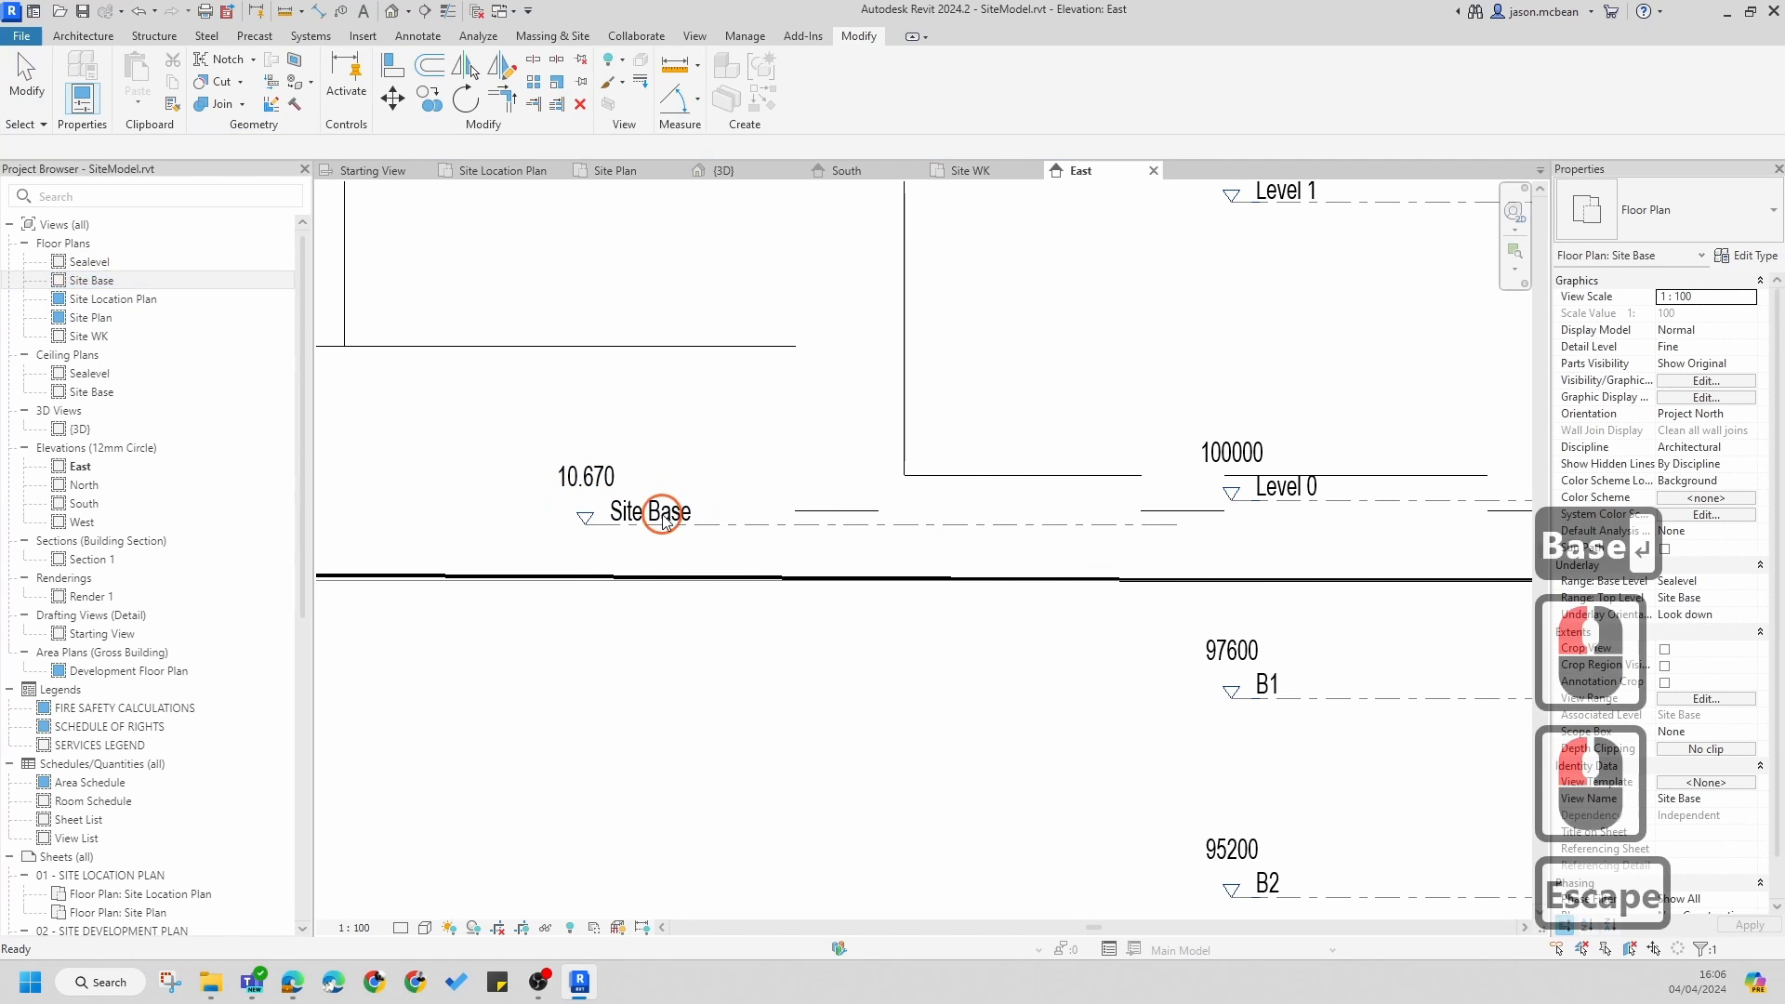
# - Inspect the Site Base level's position against the toposolid, Sealevel and the linked building's levels
pyautogui.click(587, 472)
pyautogui.scroll(-7, 673, 556)
pyautogui.press('Escape')
pyautogui.scroll(1, 673, 513)
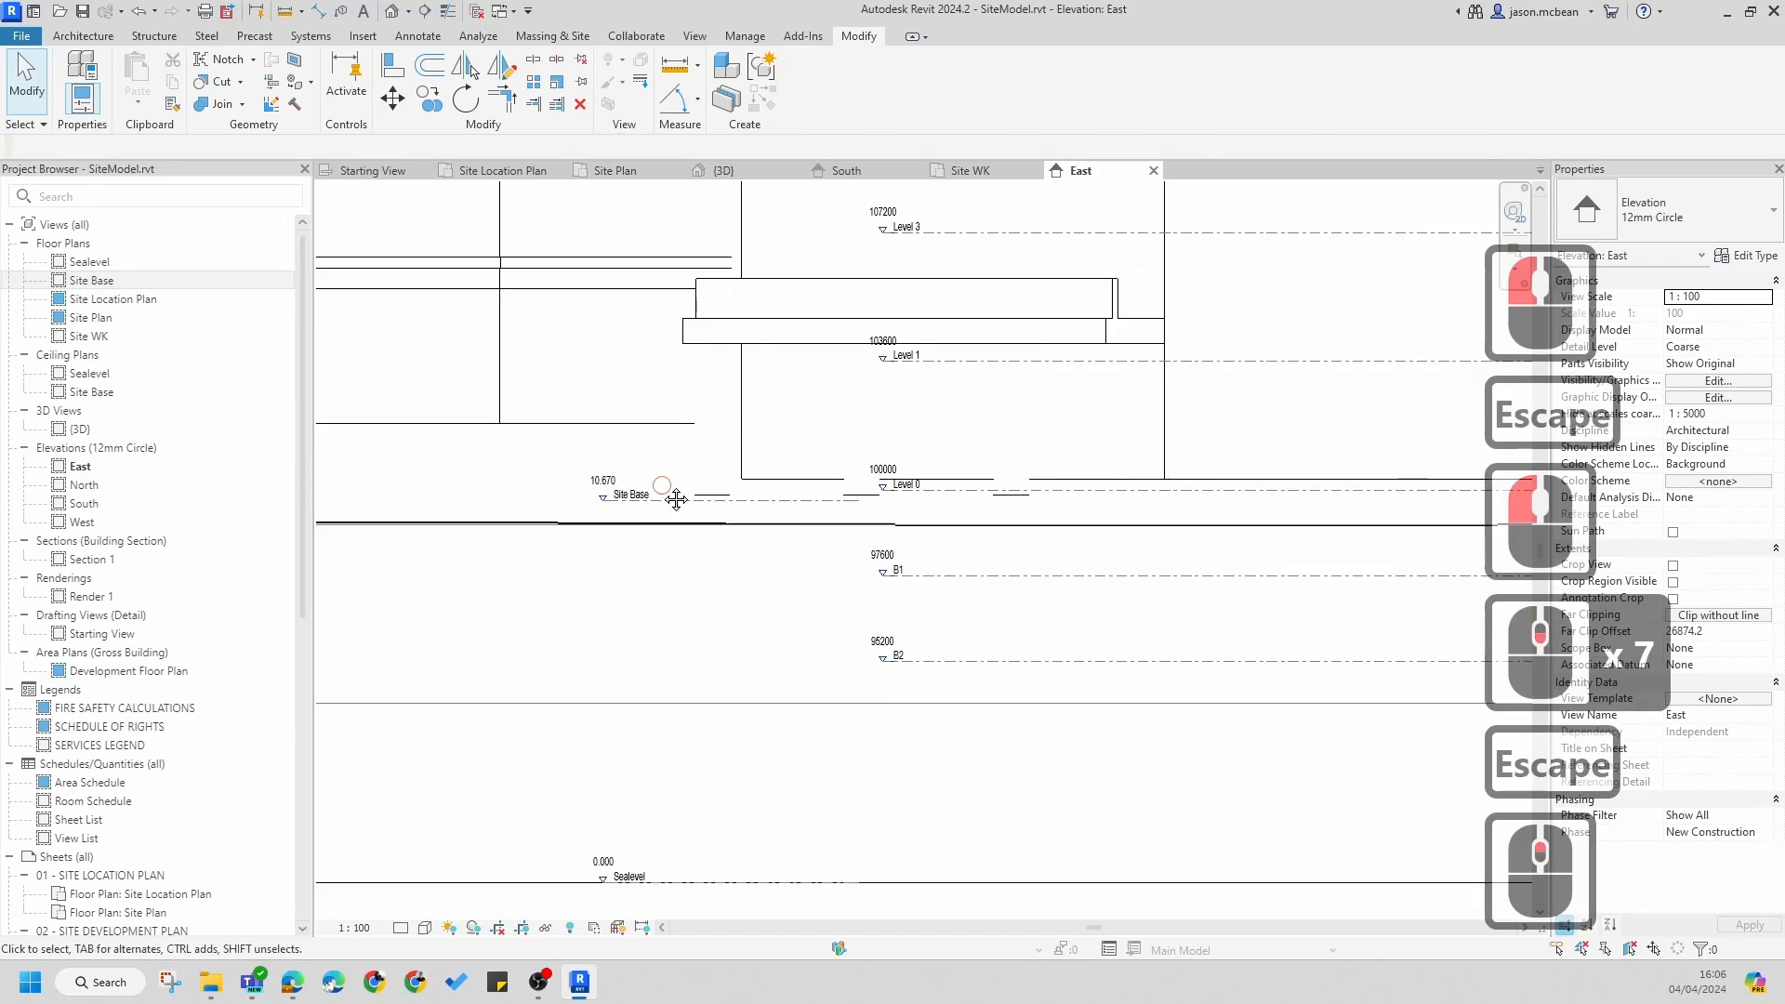
pyautogui.moveTo(673, 499); pyautogui.dragTo(666, 582, button='middle')
pyautogui.moveTo(674, 662); pyautogui.dragTo(666, 746, button='middle')
pyautogui.scroll(-5, 617, 656)
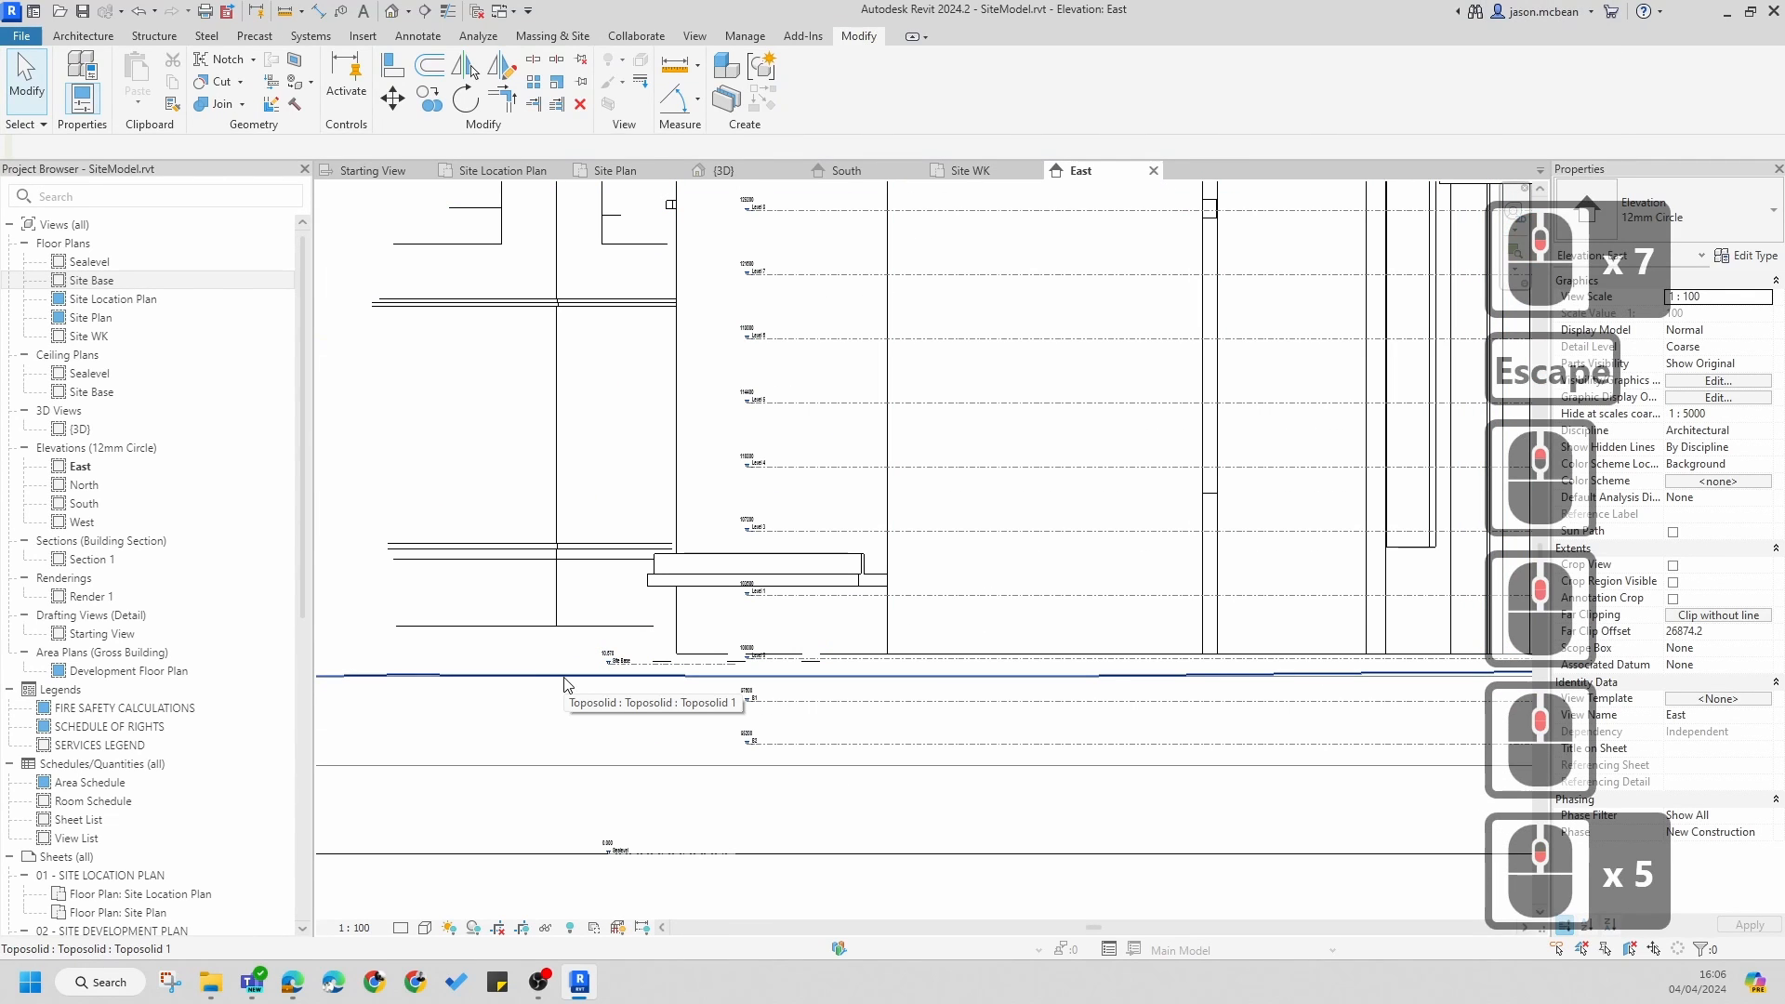
pyautogui.scroll(9, 577, 678)
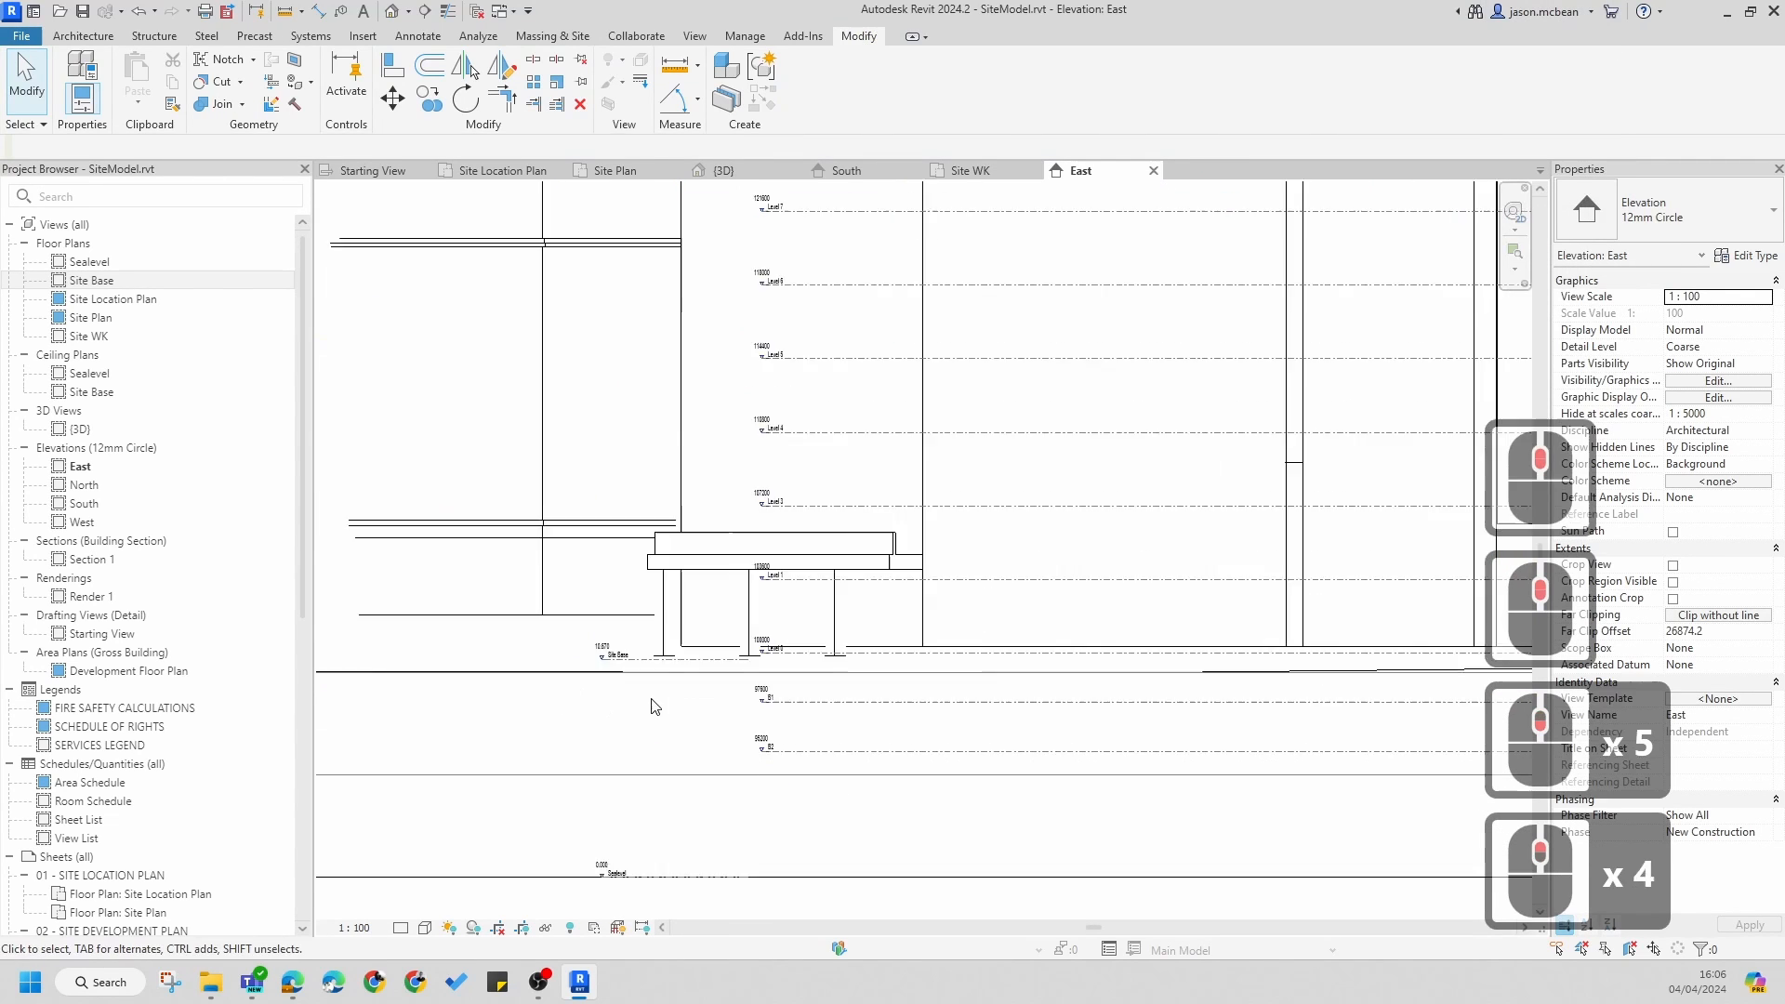
# - Examine the Site Base level line up close and in relation to the terrain and surrounding building outlines
pyautogui.click(600, 644)
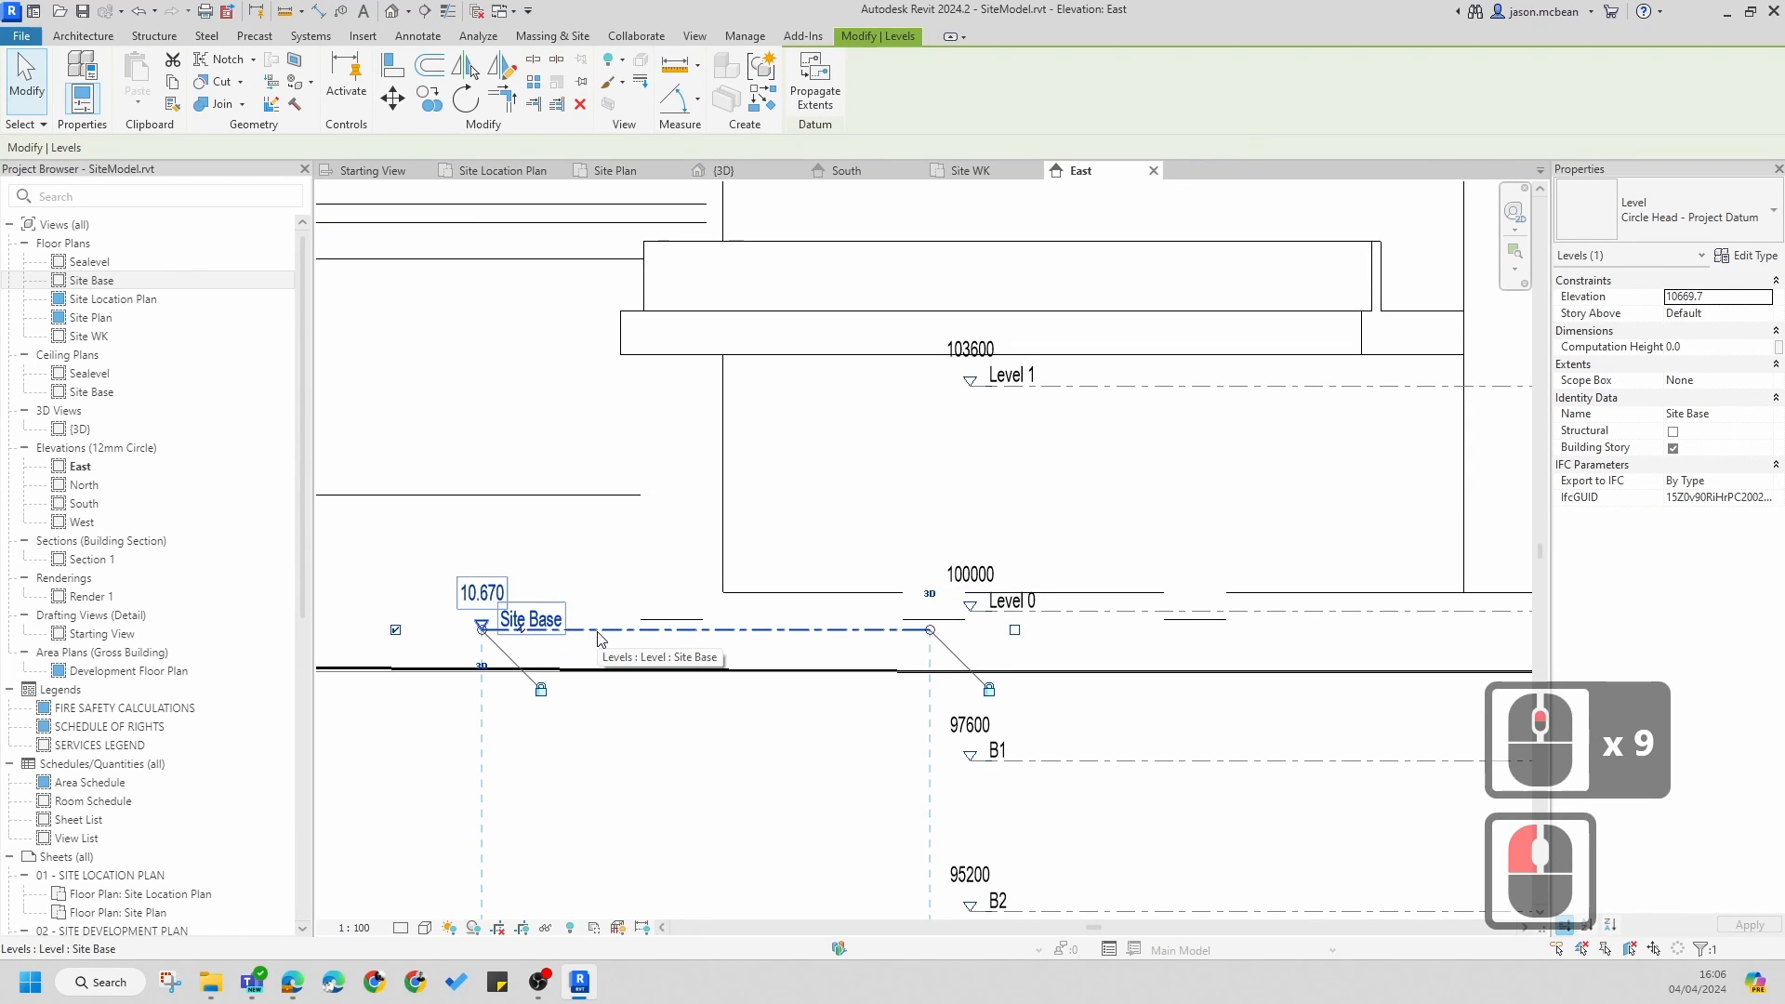
pyautogui.scroll(-6, 604, 642)
pyautogui.scroll(-4, 623, 649)
pyautogui.scroll(-7, 639, 656)
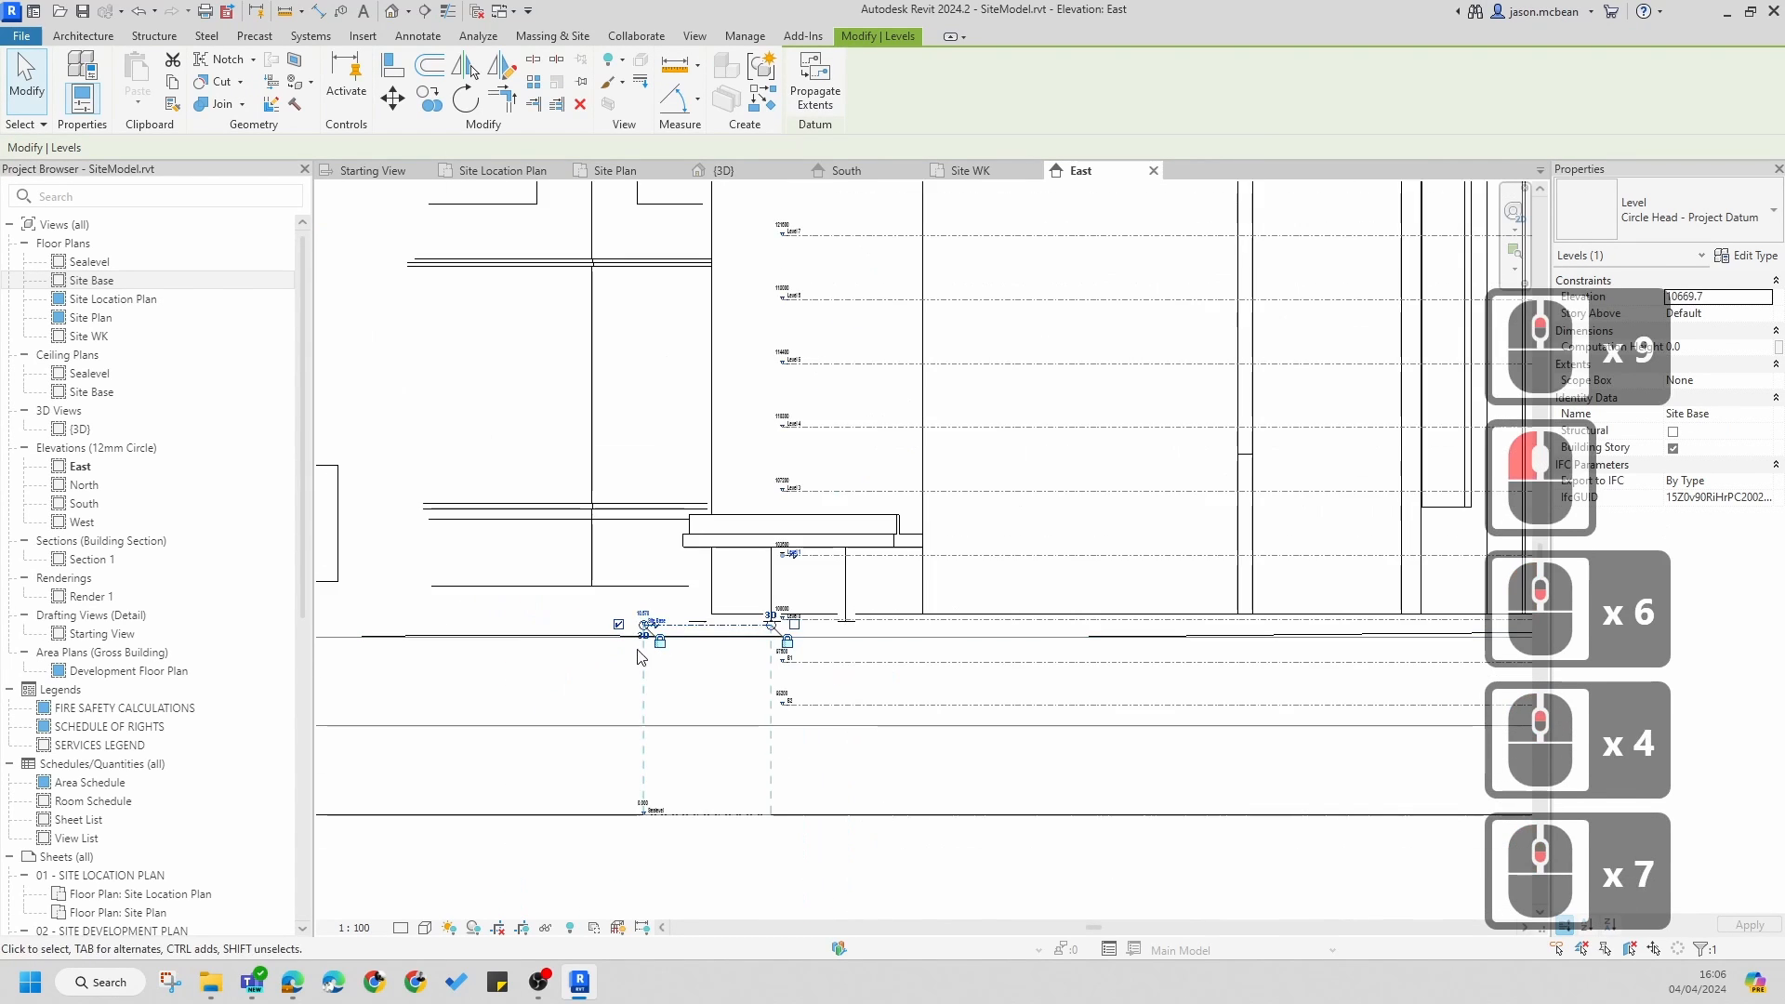
pyautogui.scroll(-6, 651, 678)
pyautogui.press('Escape')
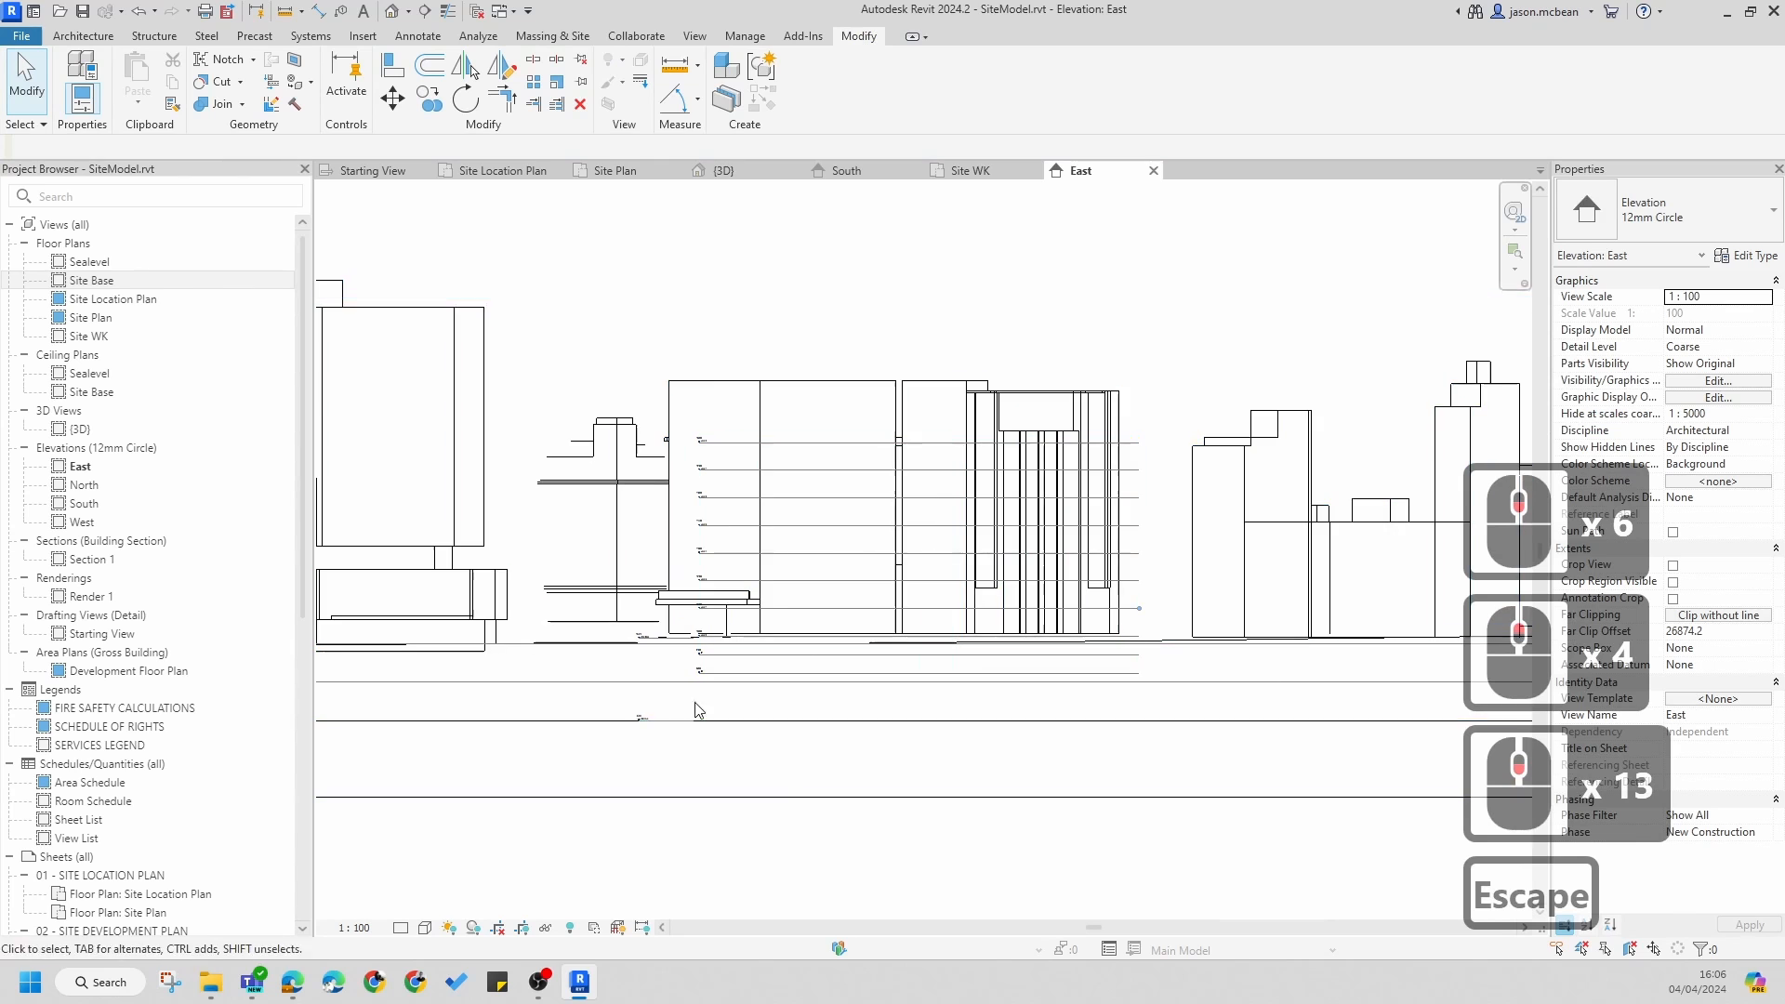
pyautogui.scroll(5, 656, 647)
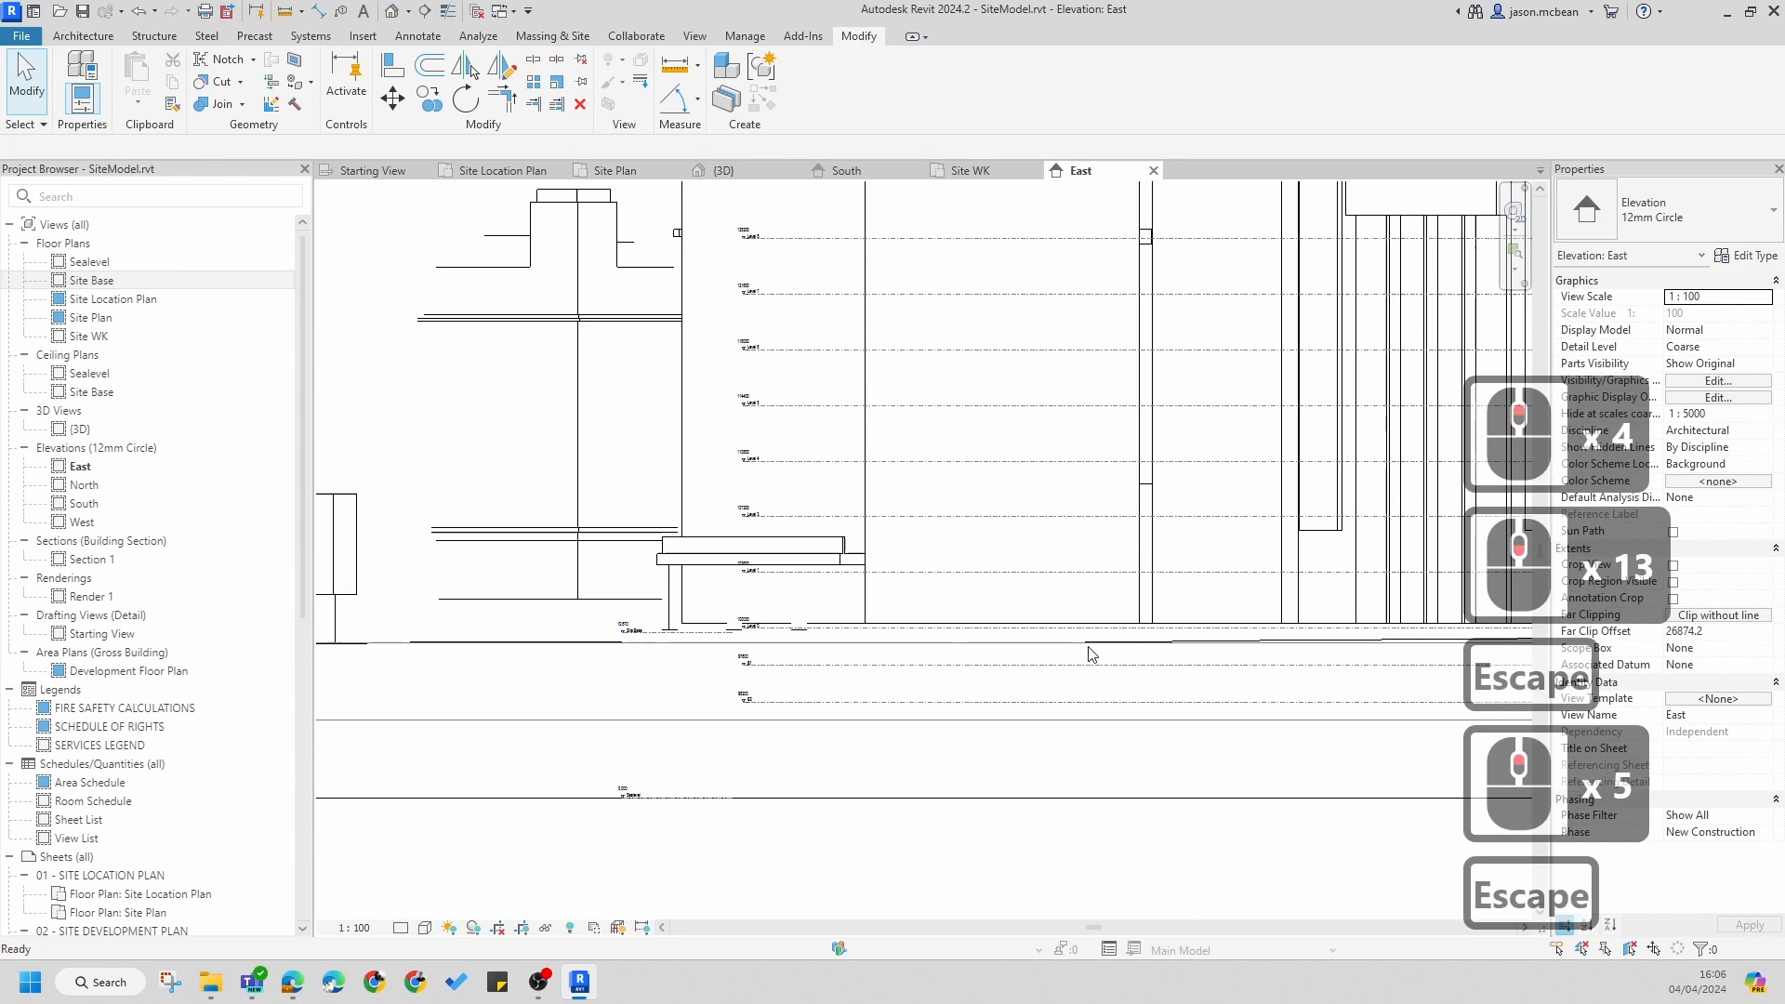
# - Hide the linked Building.rvt model in the East elevation's visibility overrides
pyautogui.scroll(-7, 1092, 654)
pyautogui.press('v')
pyautogui.press('g')
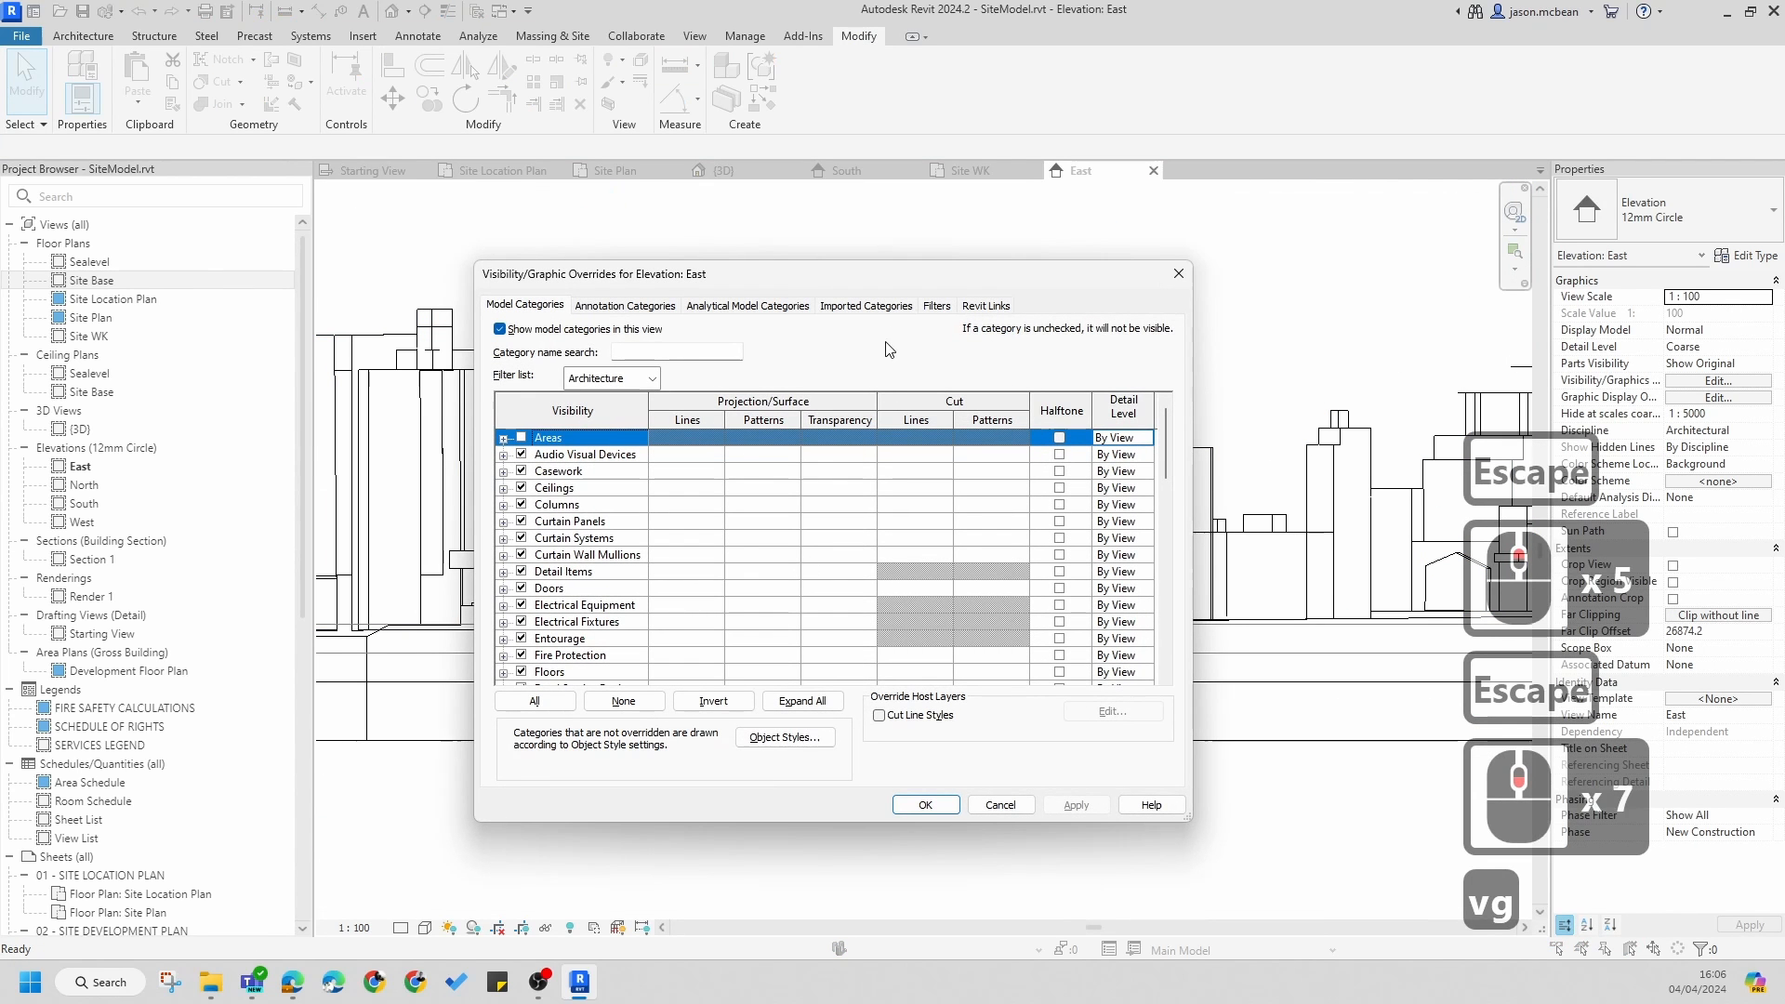
pyautogui.click(857, 317)
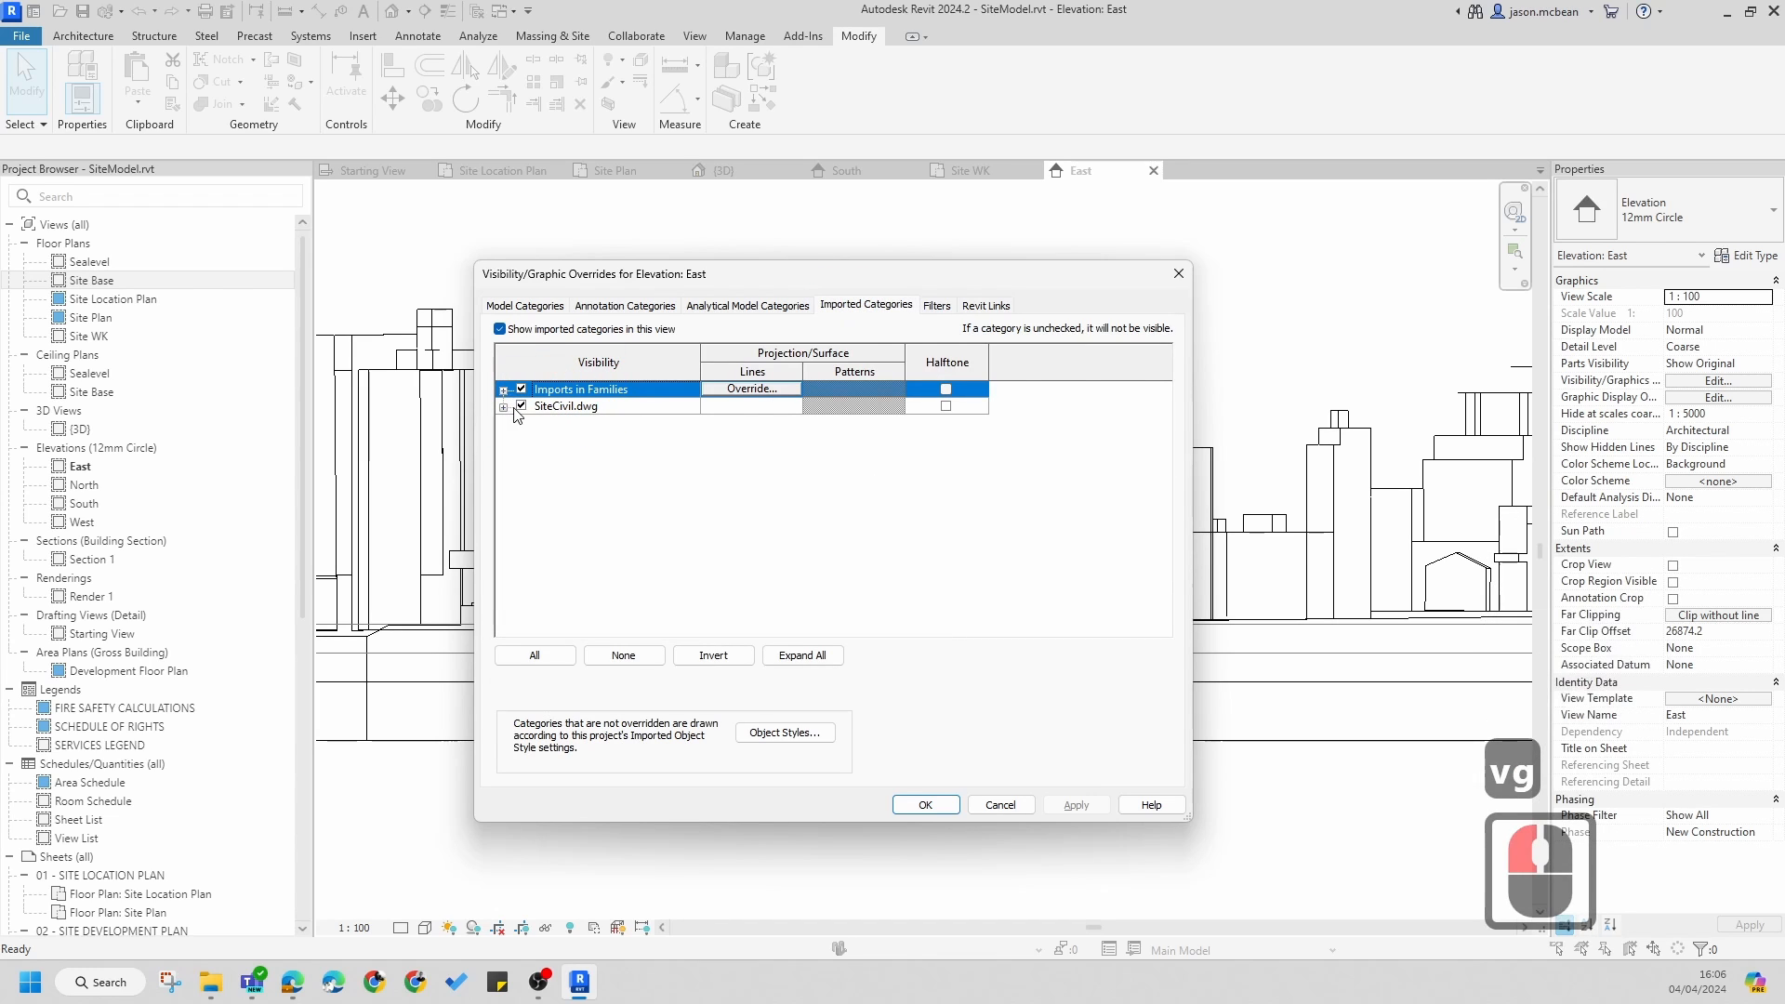
pyautogui.click(985, 307)
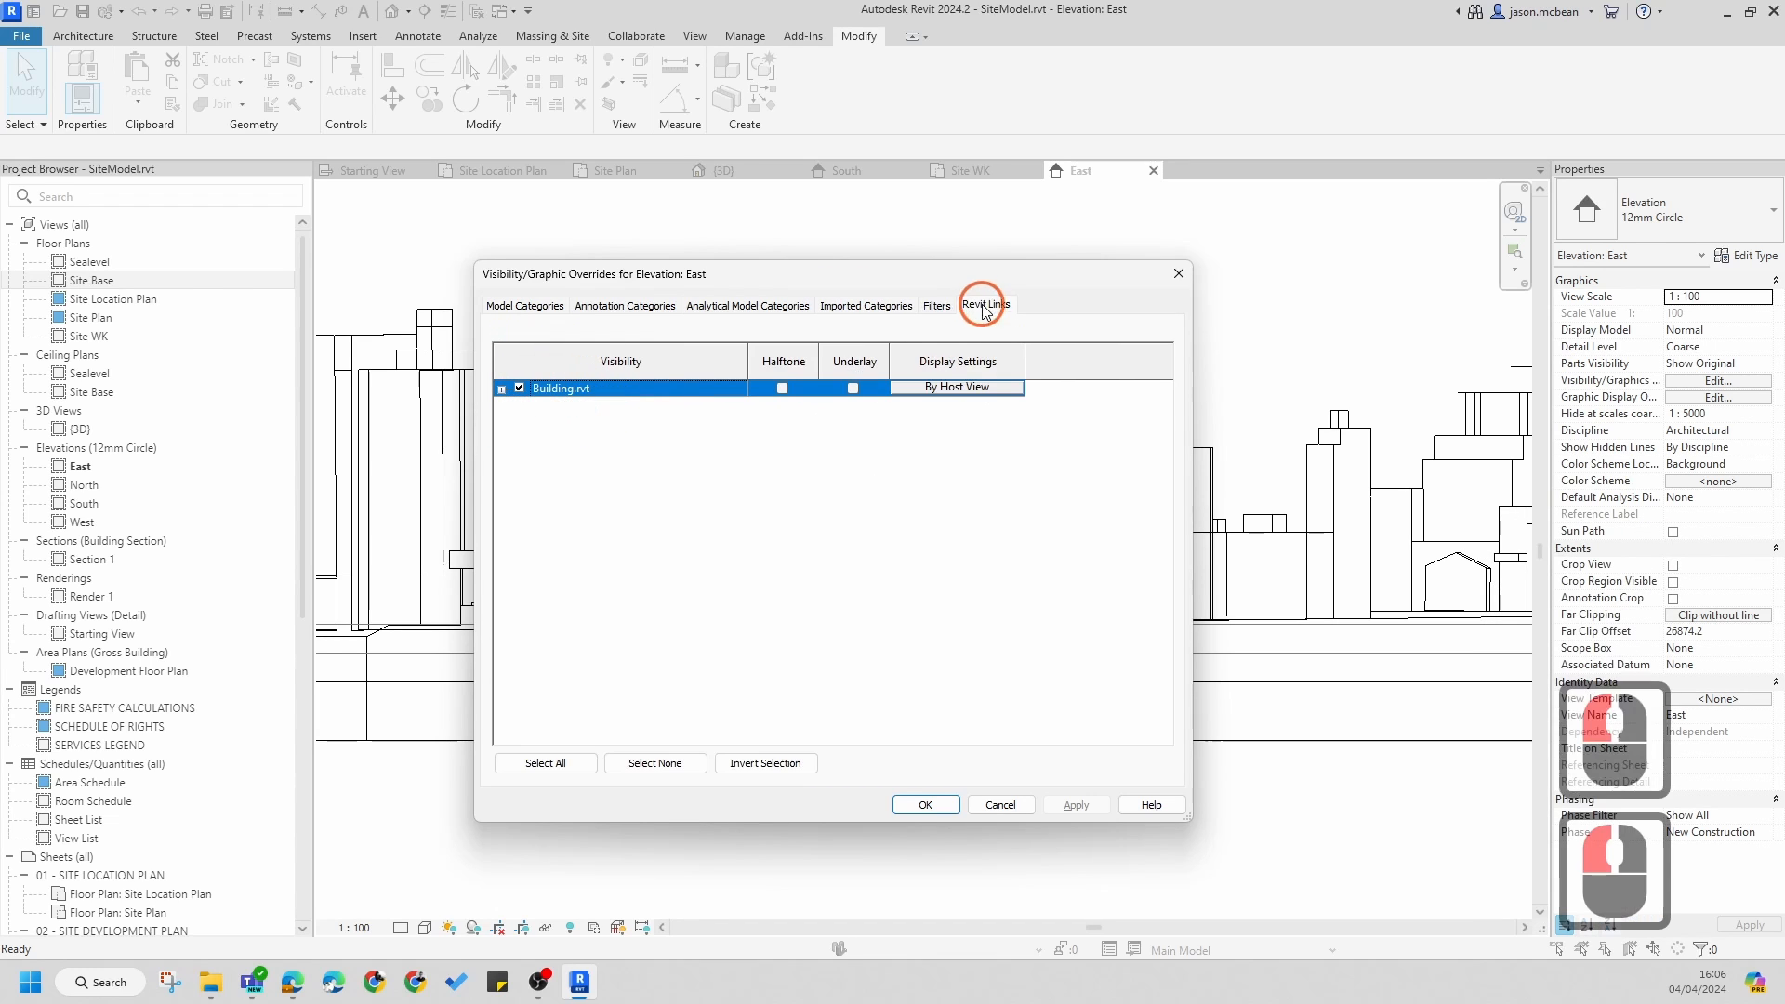
pyautogui.click(517, 387)
pyautogui.click(1077, 805)
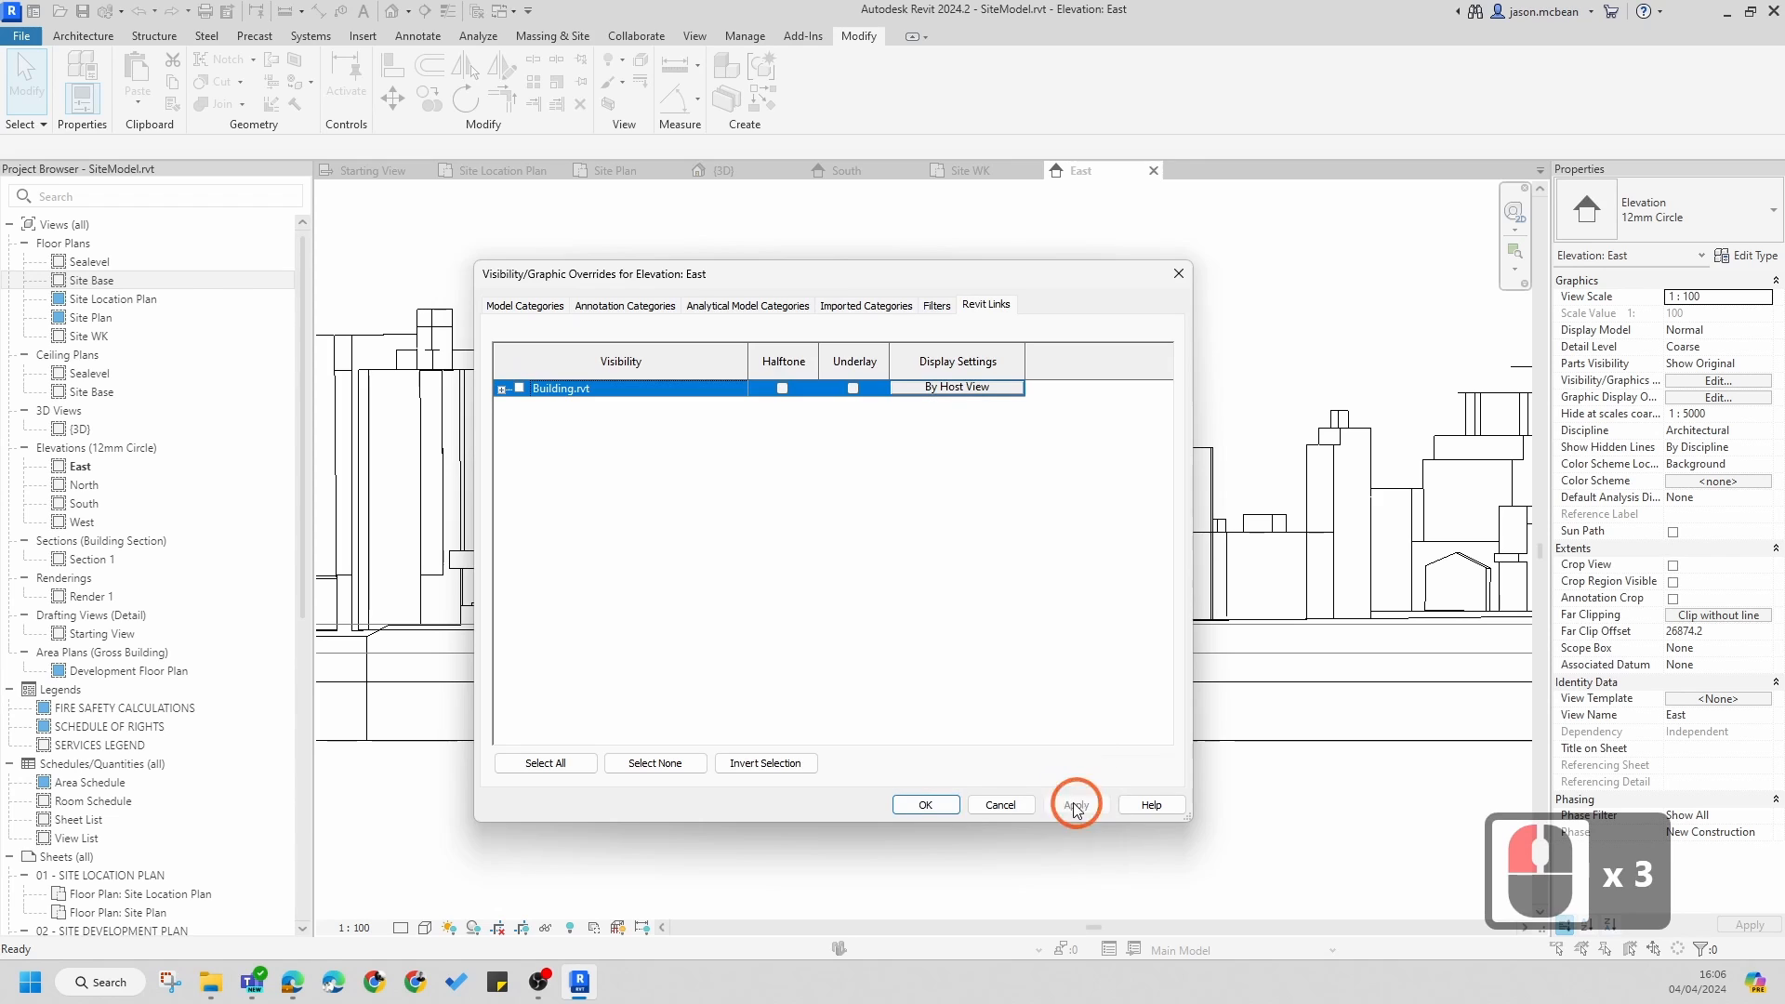
pyautogui.click(862, 307)
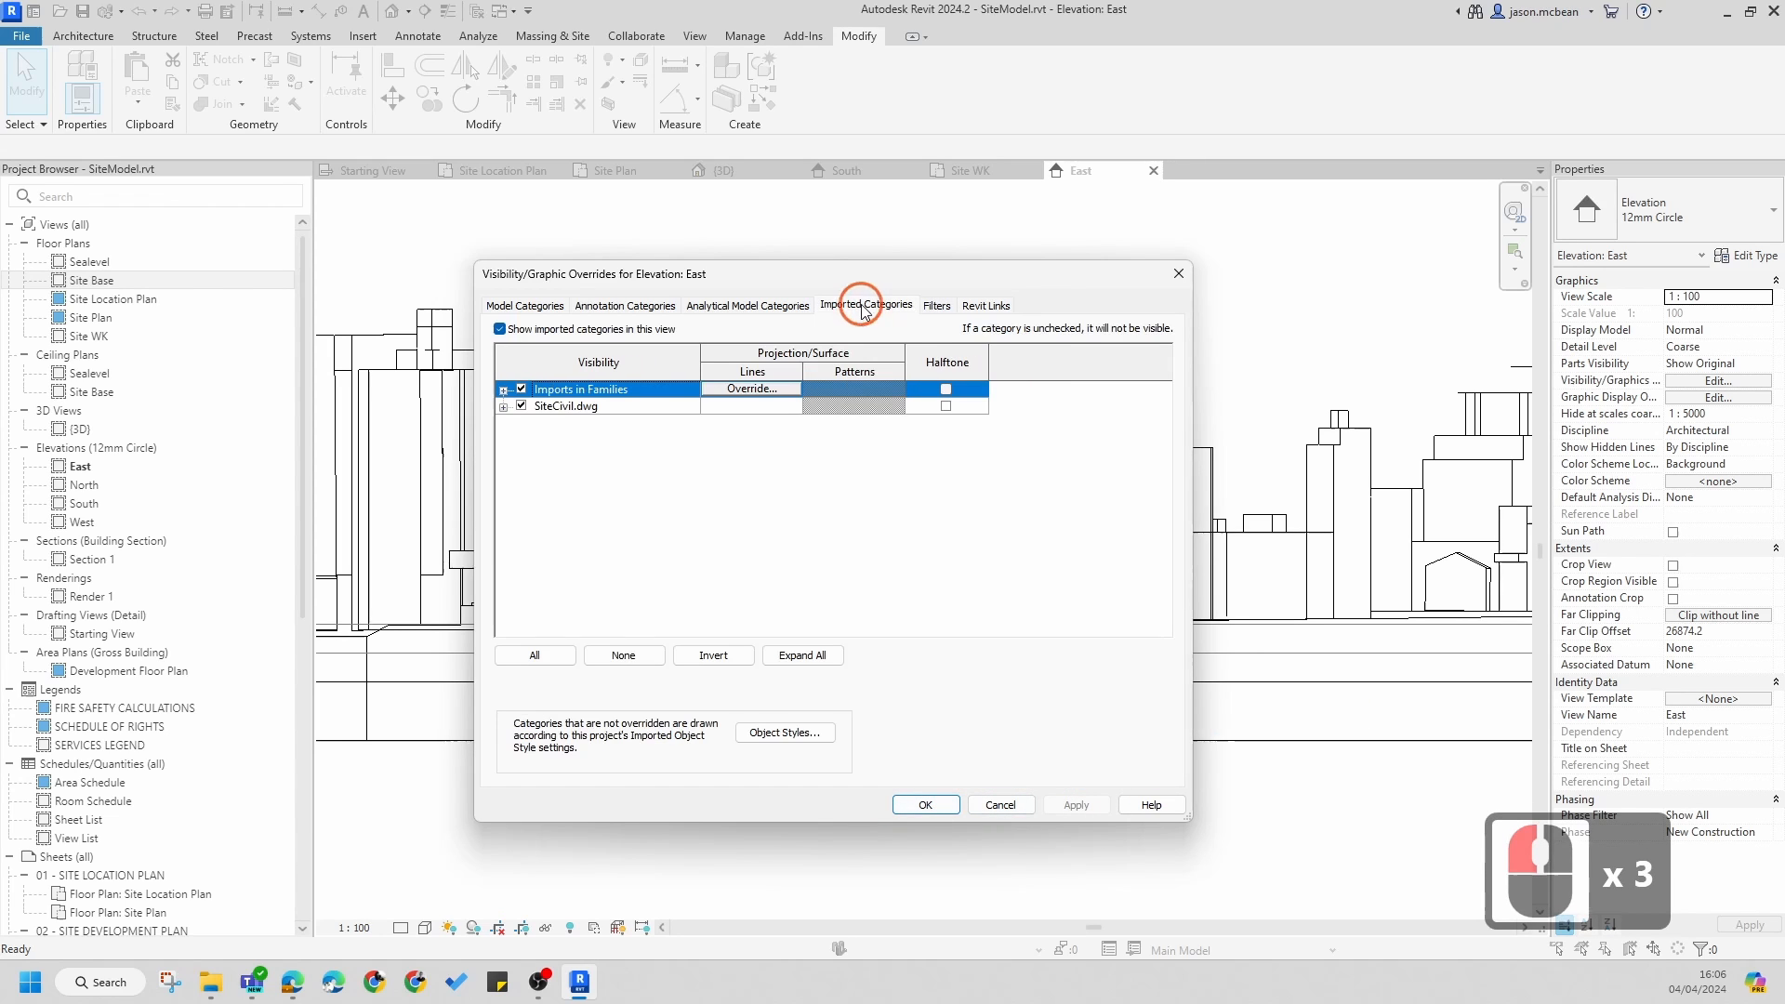
pyautogui.click(503, 391)
pyautogui.doubleClick(587, 398)
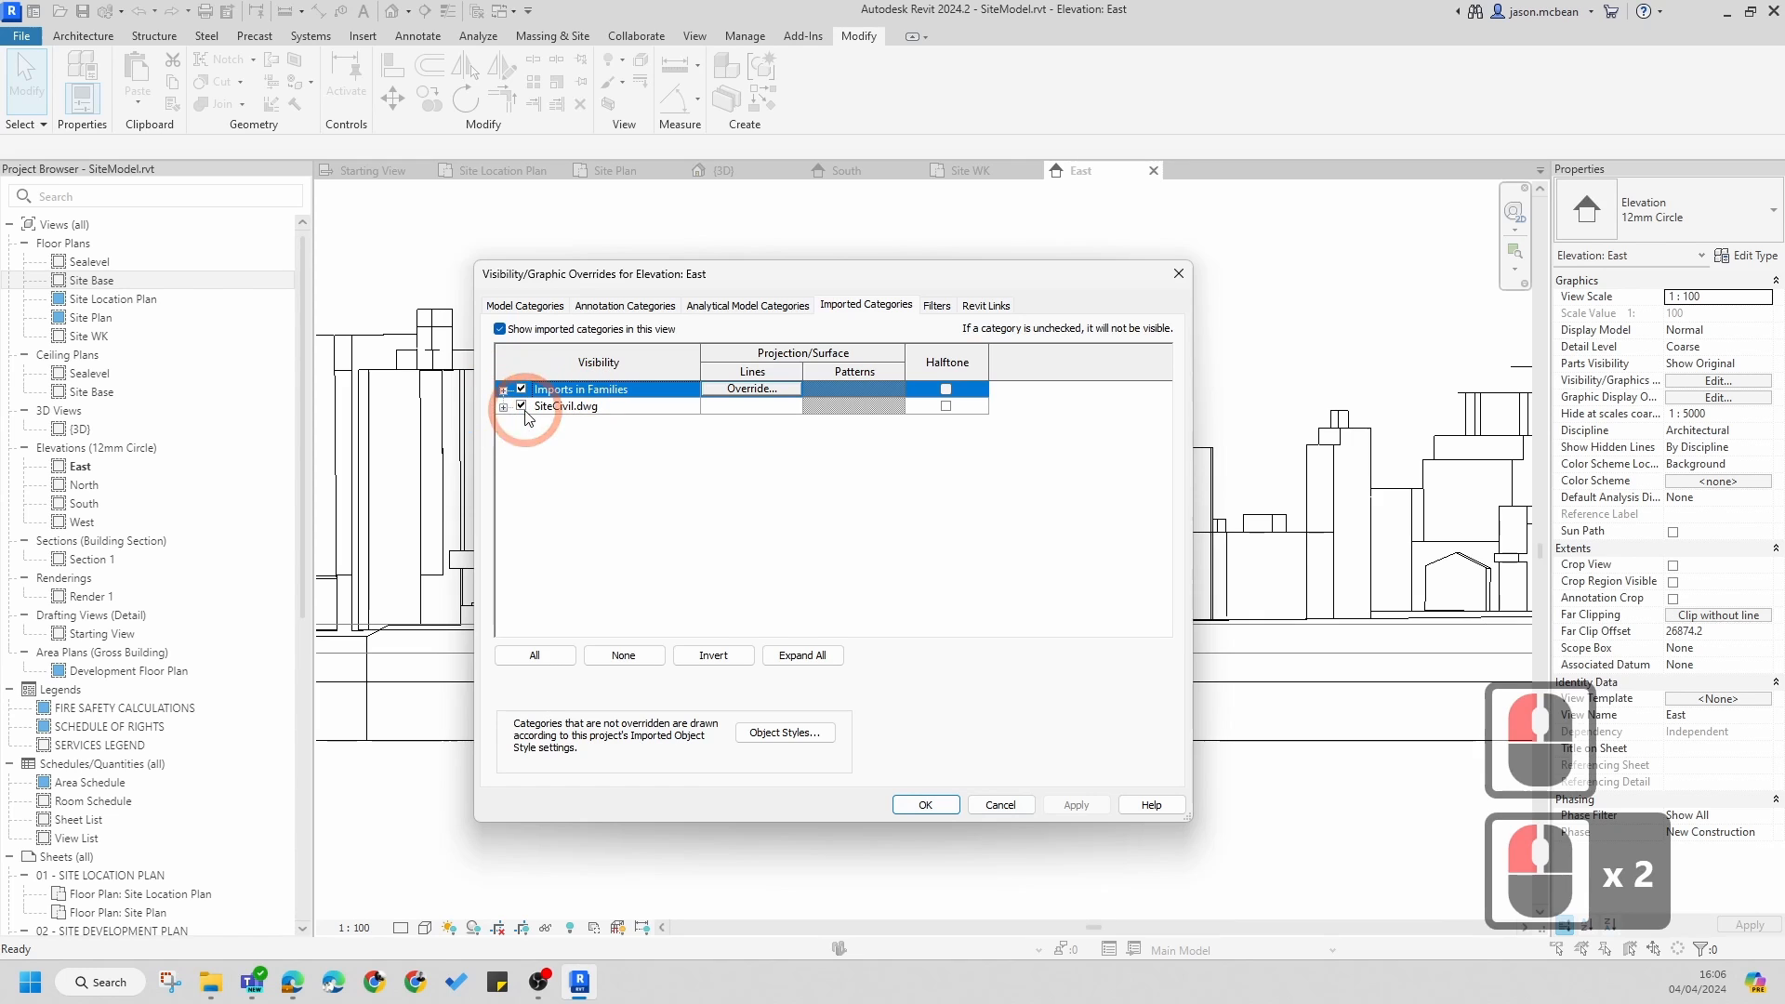
pyautogui.click(926, 805)
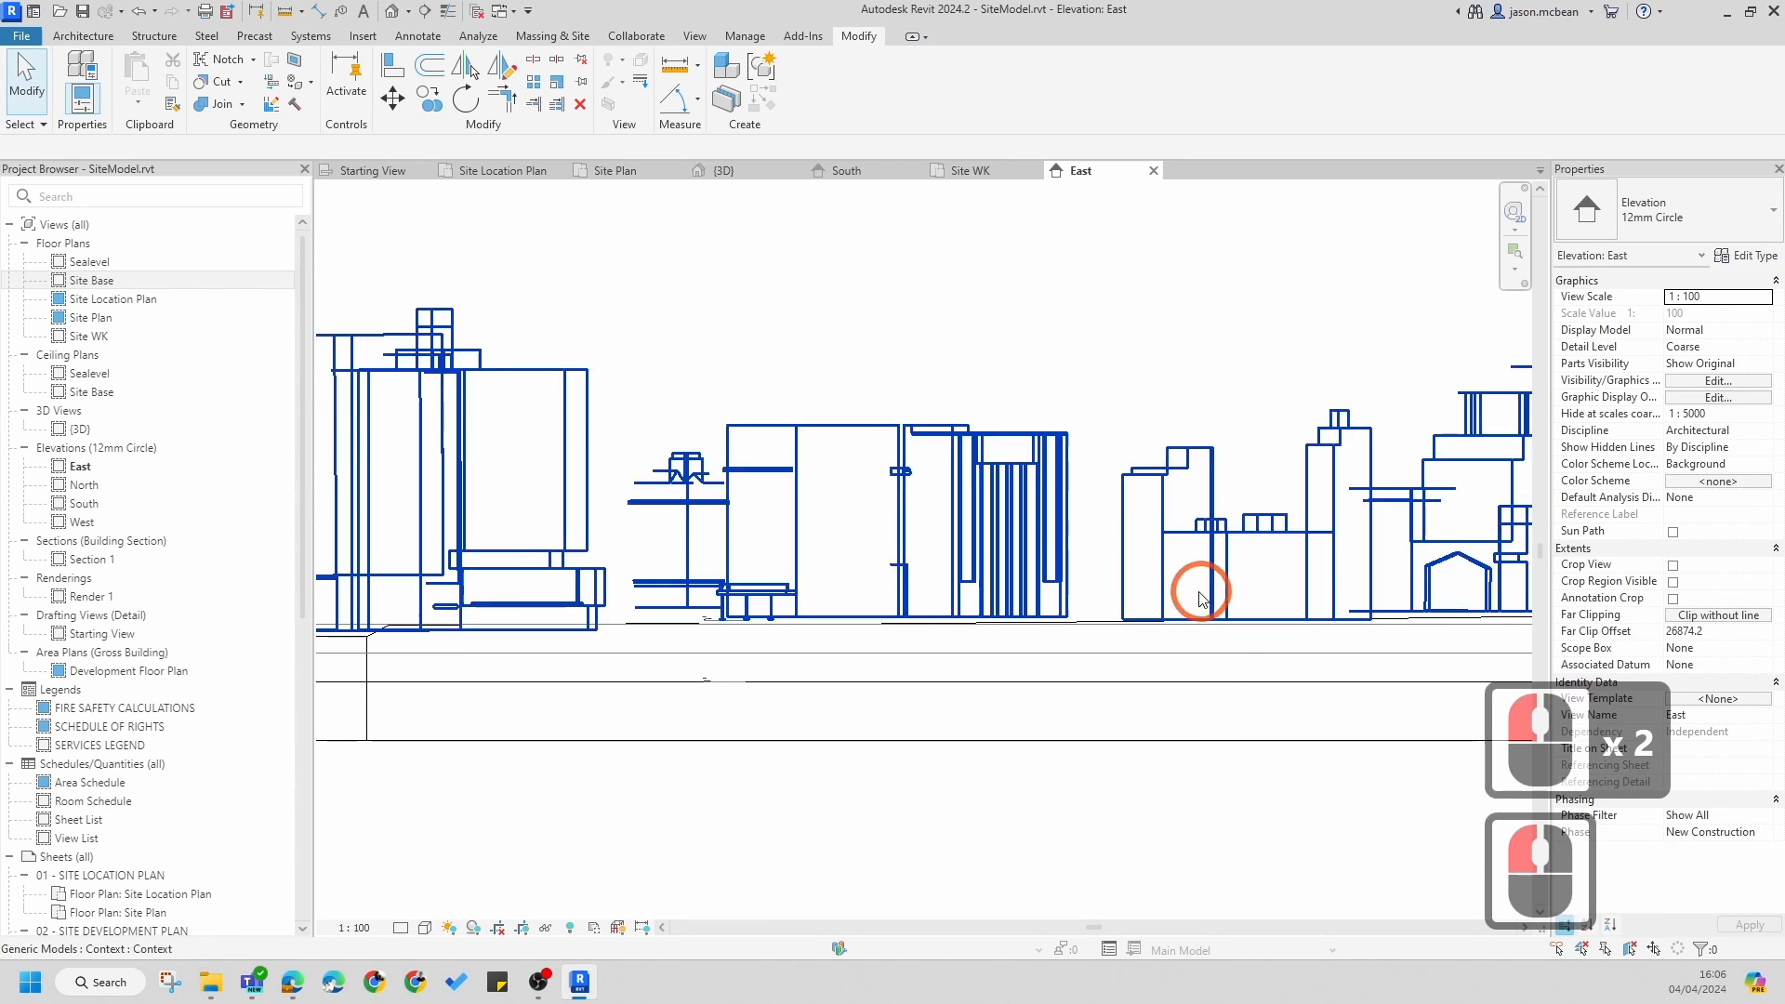
# - Temporarily hide the generic-model context buildings element in the East elevation
pyautogui.doubleClick(1206, 549)
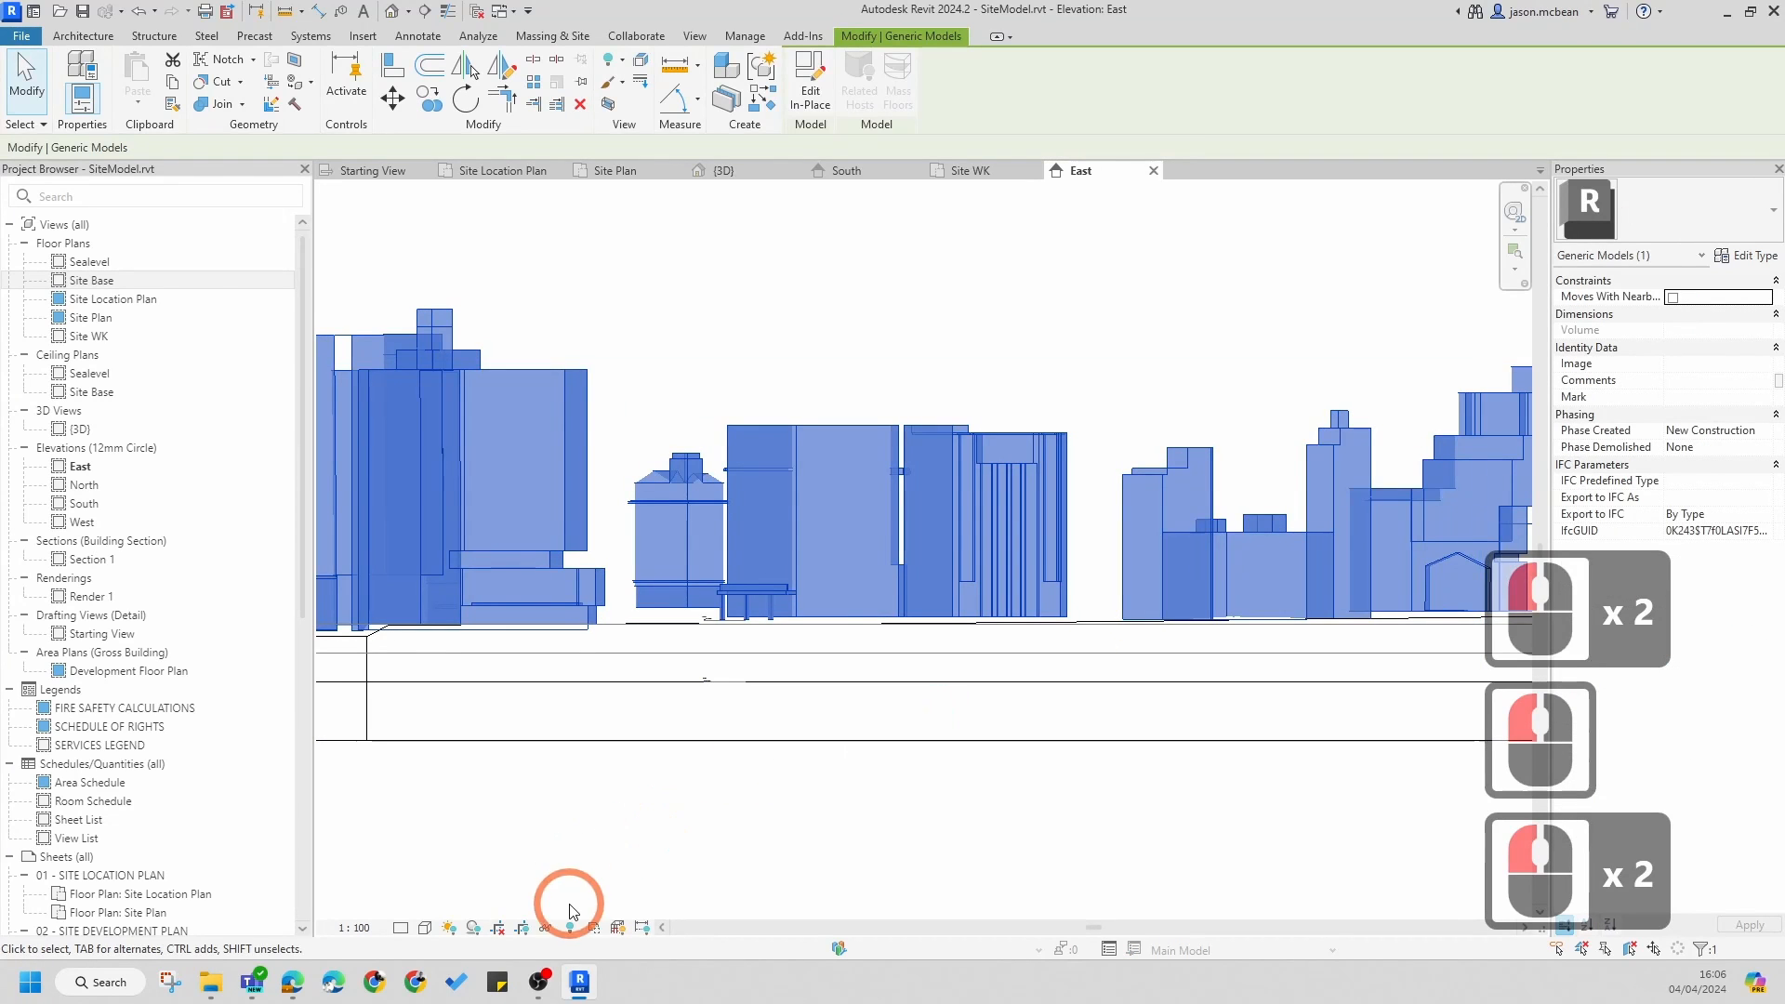
pyautogui.click(546, 929)
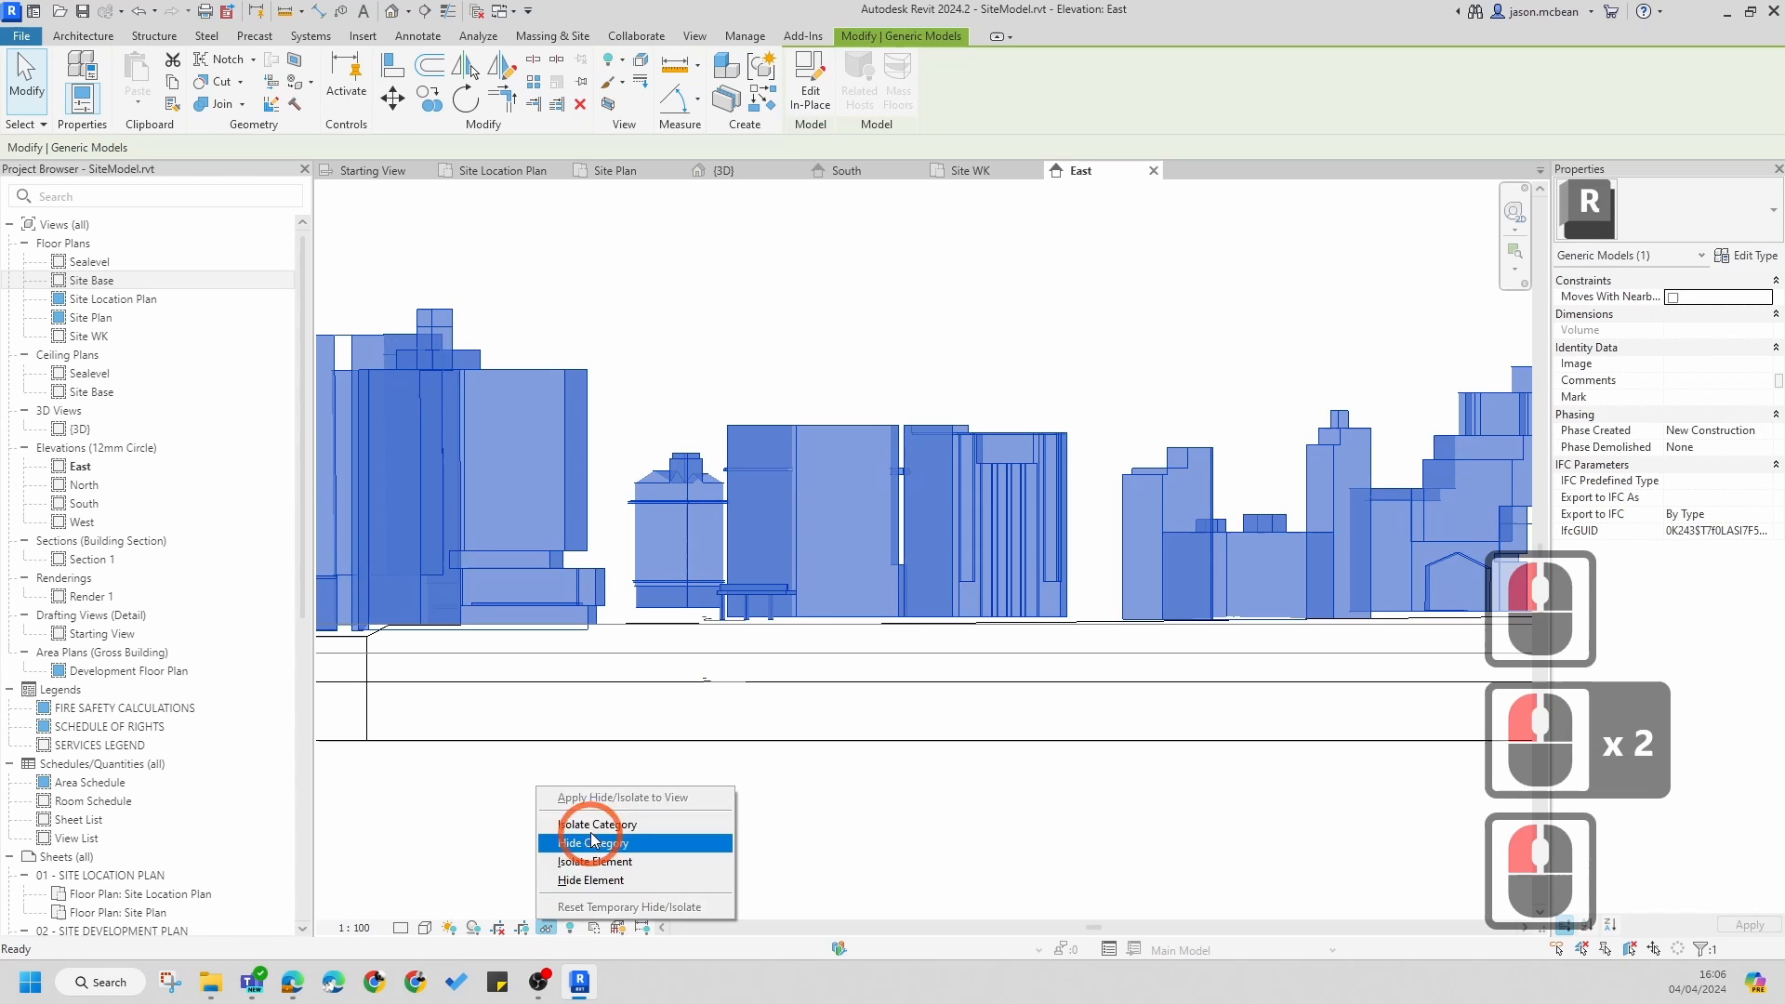
pyautogui.click(599, 882)
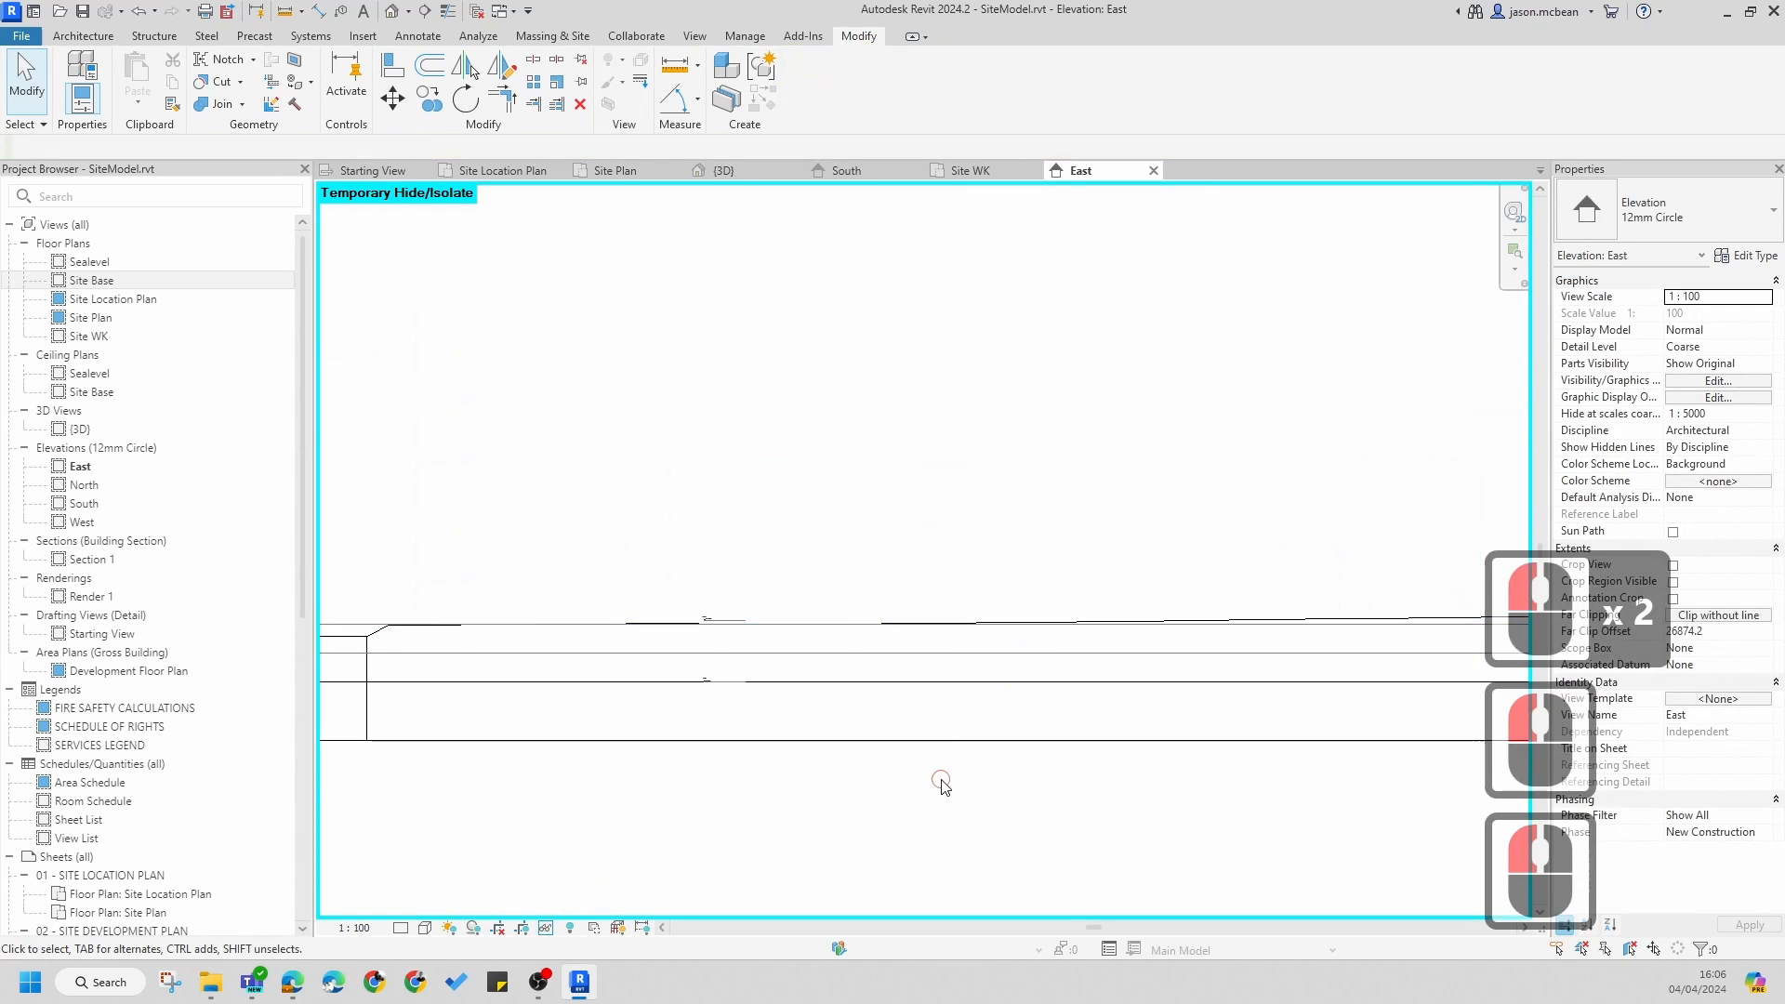
pyautogui.click(736, 456)
pyautogui.scroll(-7, 783, 462)
pyautogui.scroll(5, 721, 595)
pyautogui.scroll(5, 739, 506)
pyautogui.click(759, 483)
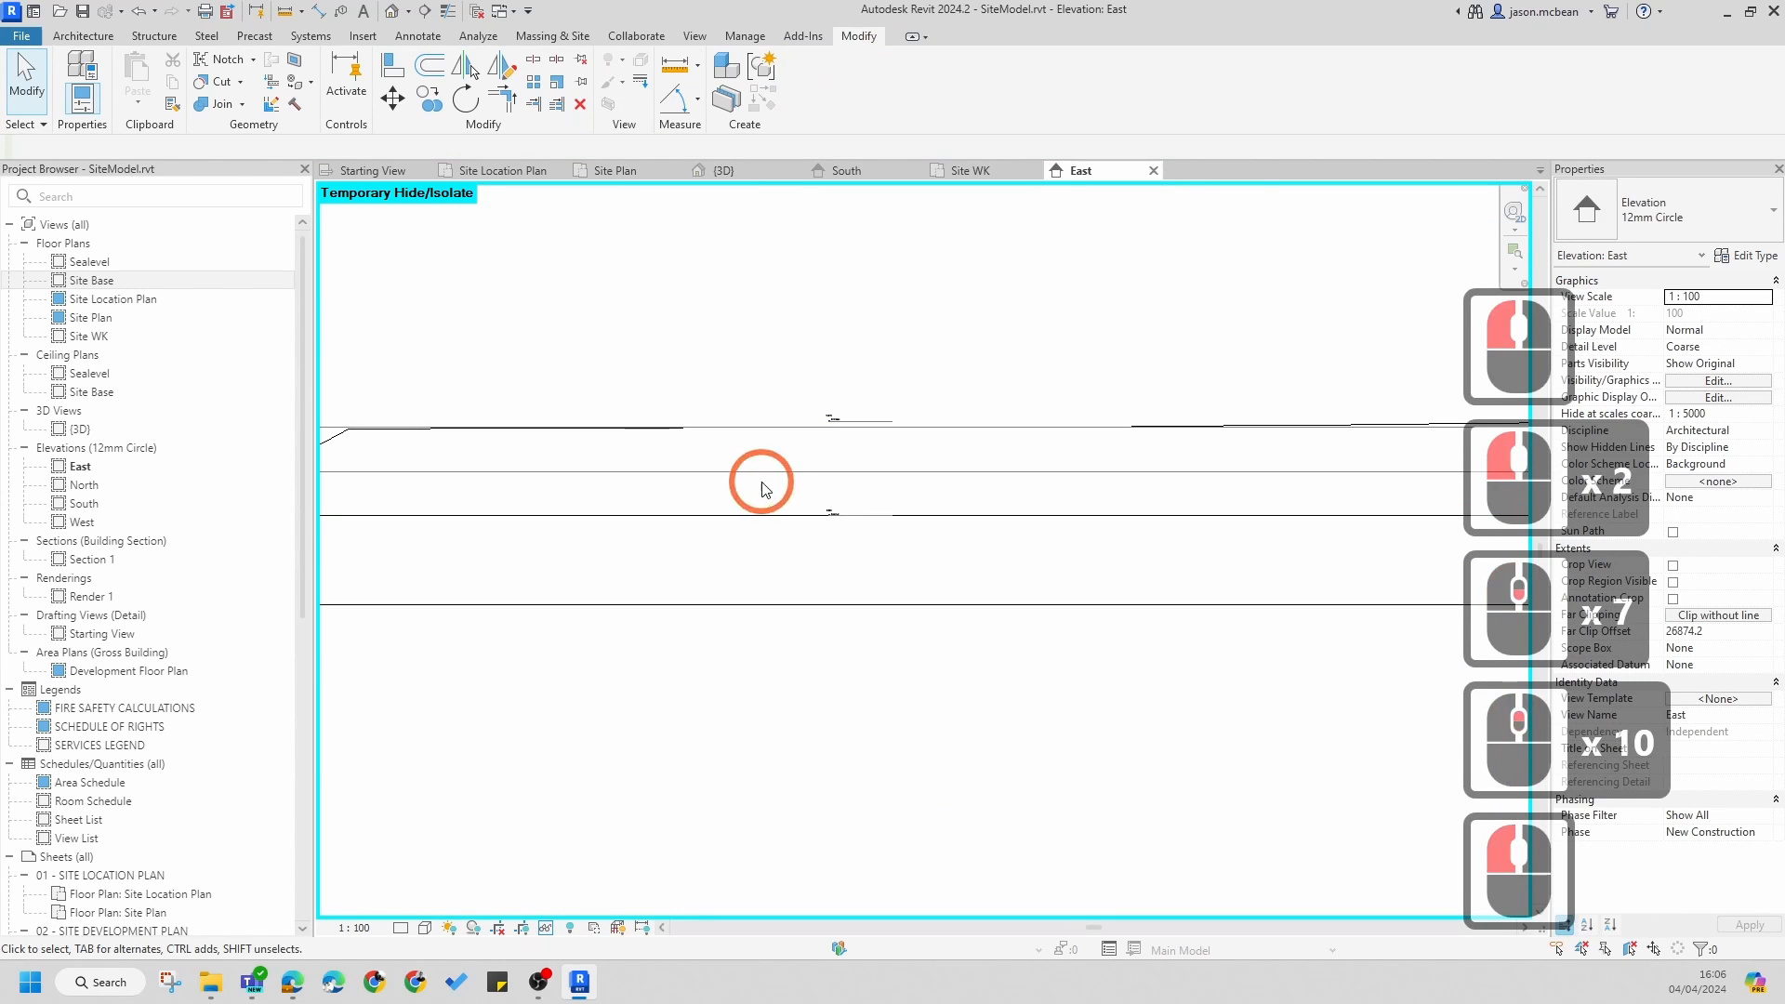
# - Turn off the visibility of the imported SiteCivil.dwg in the East elevation
pyautogui.scroll(-7, 773, 494)
pyautogui.keyDown('shift'); pyautogui.moveTo(984, 439); pyautogui.dragTo(799, 445, button='middle'); pyautogui.keyUp('shift')
pyautogui.scroll(-7, 911, 521)
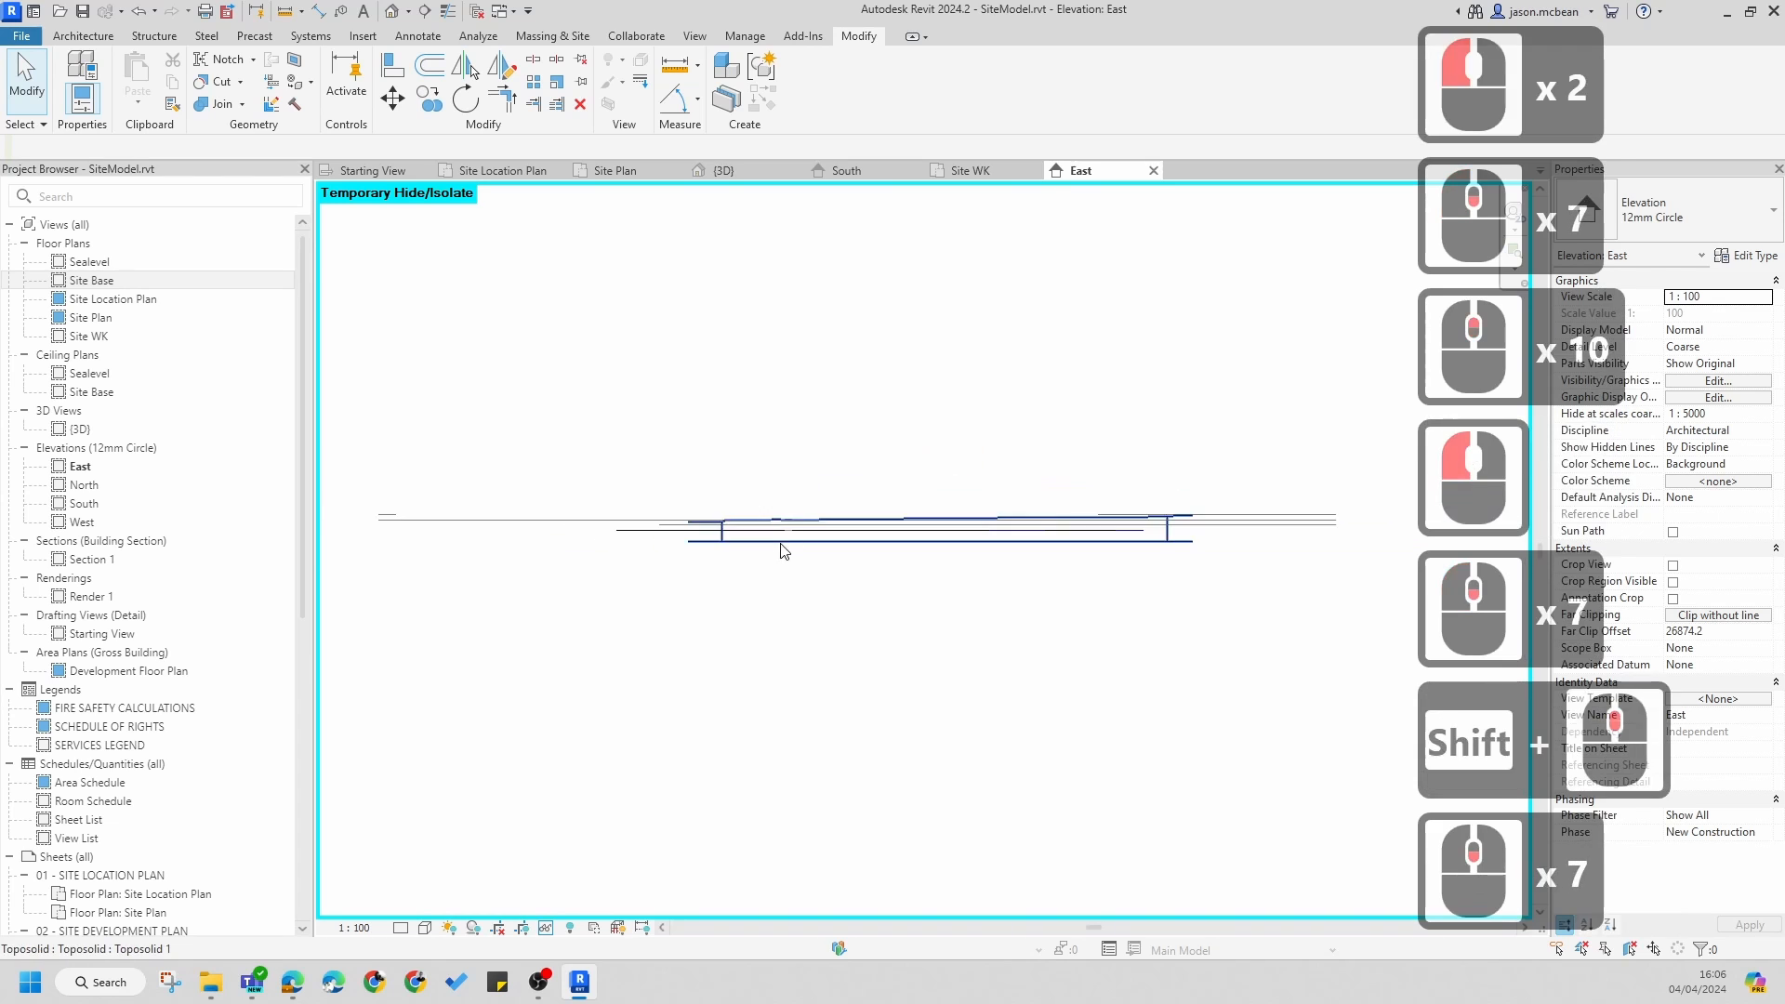
pyautogui.scroll(6, 965, 531)
pyautogui.press('v')
pyautogui.press('g')
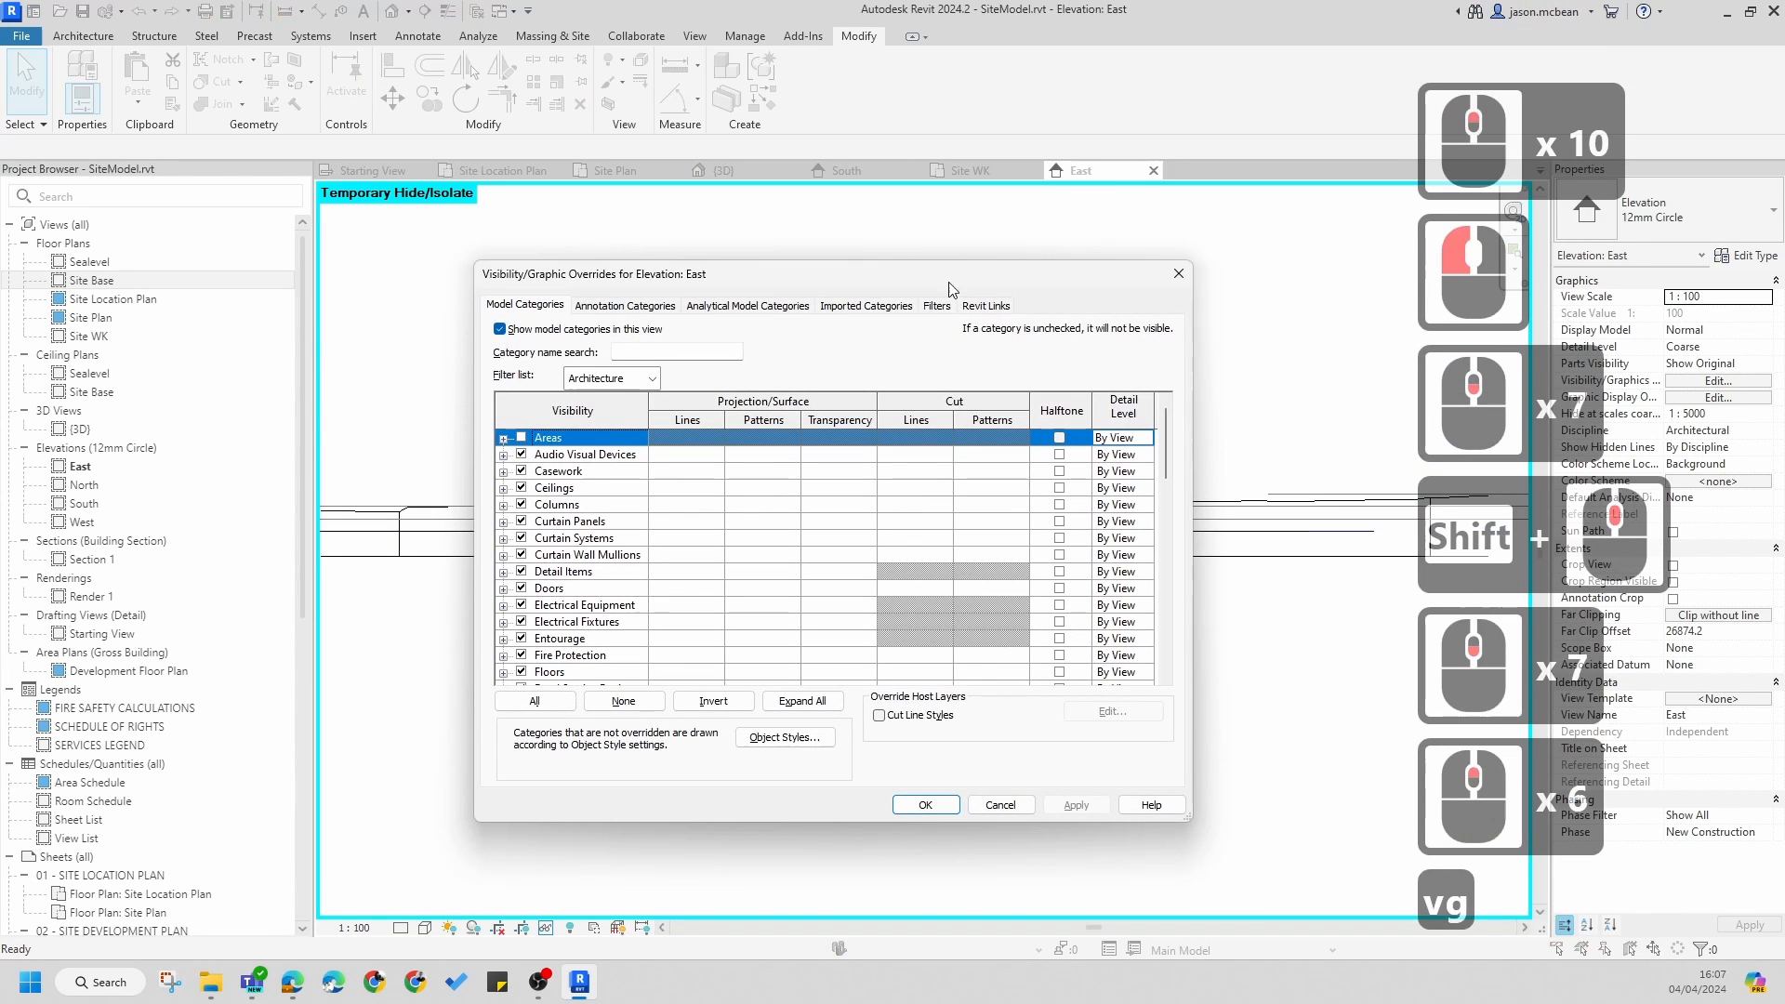
pyautogui.click(866, 305)
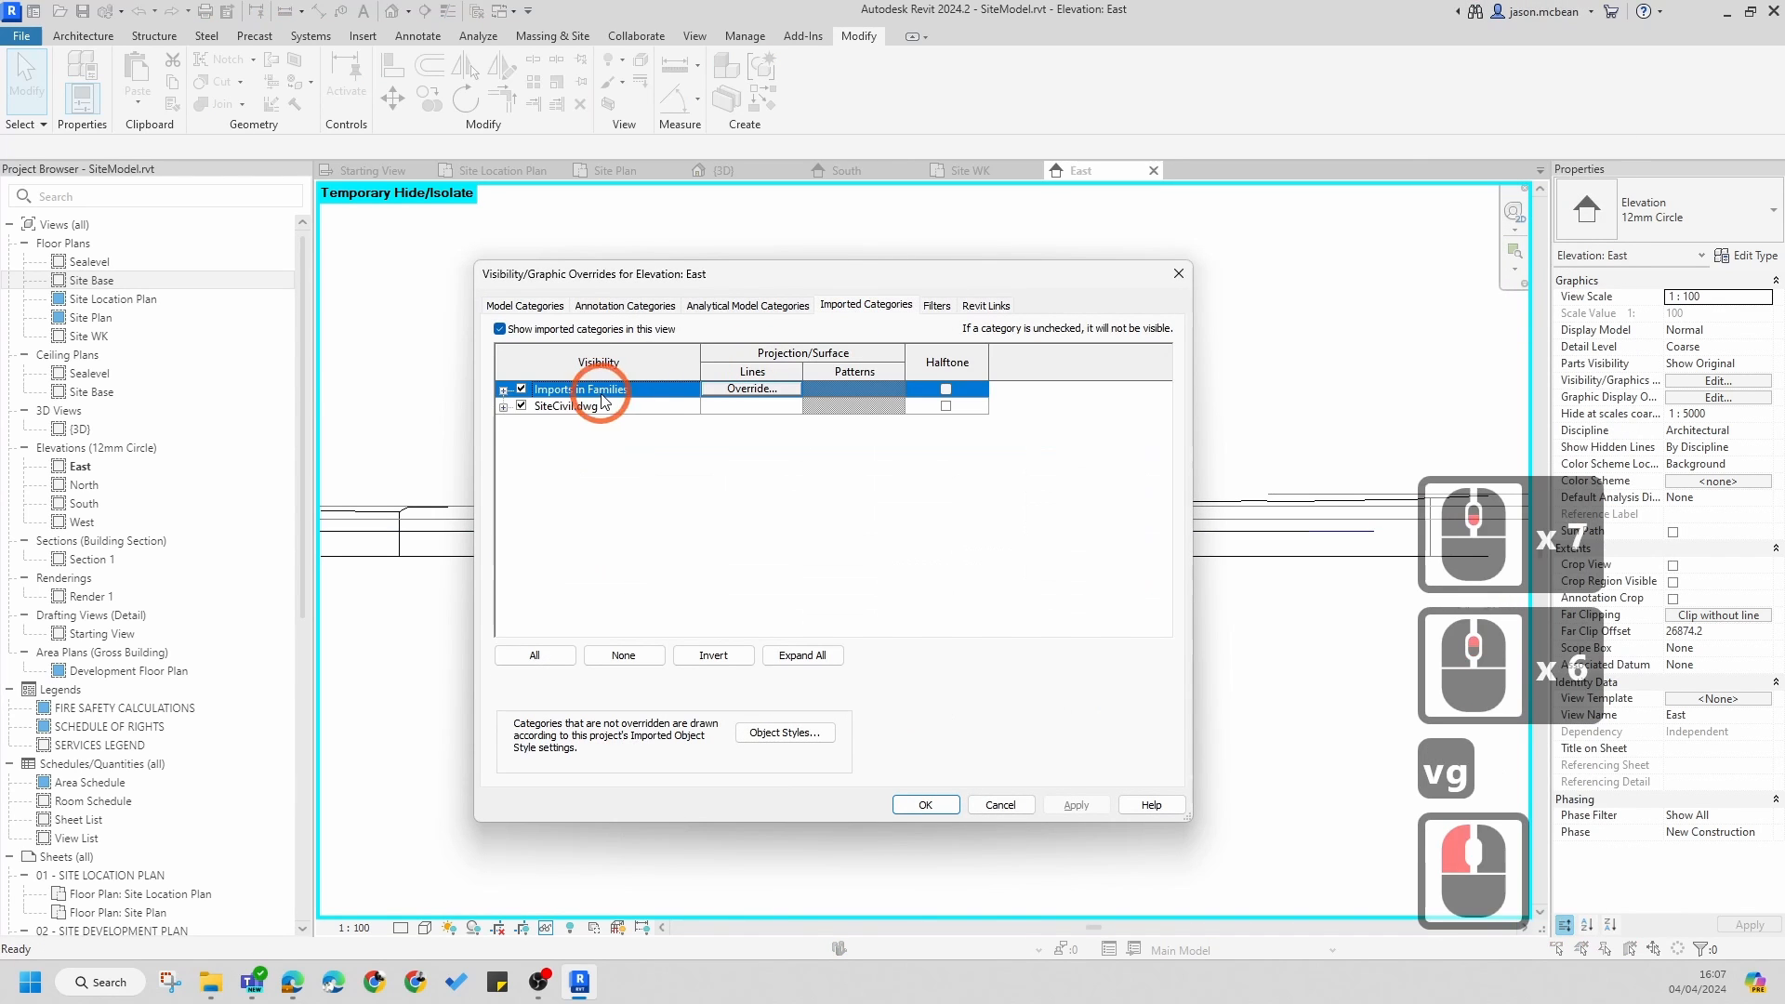
pyautogui.click(520, 406)
pyautogui.click(920, 803)
pyautogui.click(972, 449)
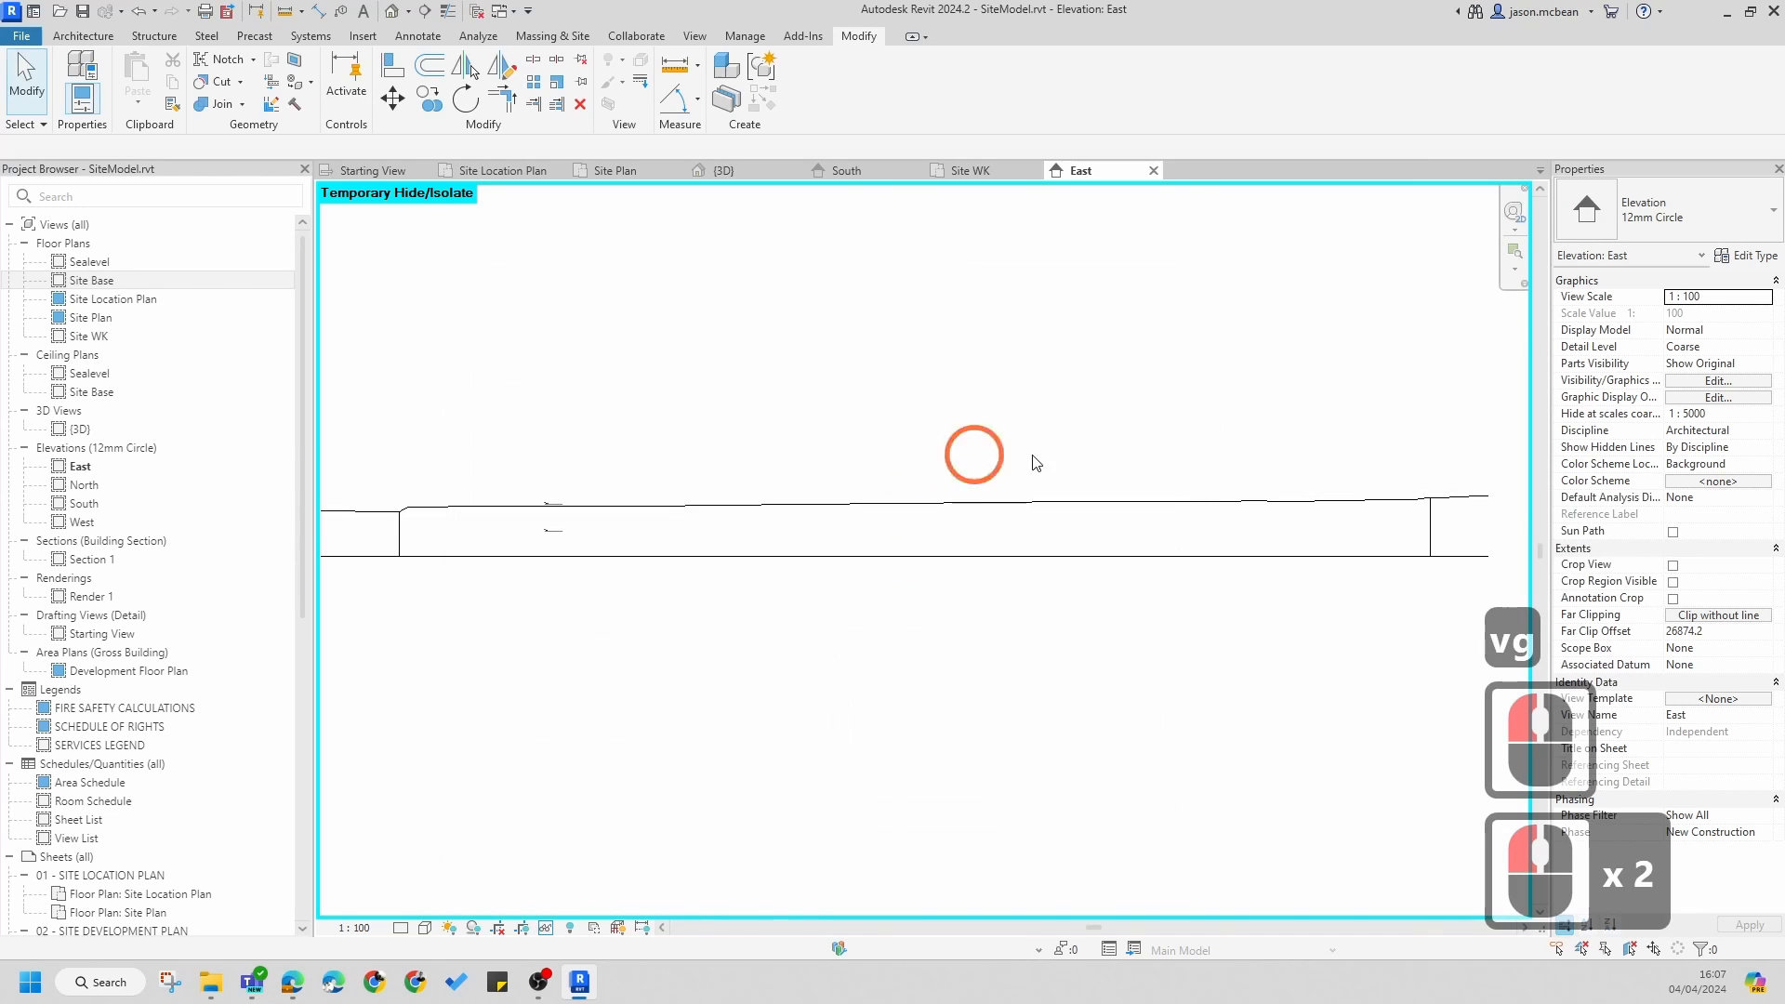
# - Compare the Sealevel and Site Base levels with the top and bottom of the isolated toposolid
pyautogui.scroll(6, 557, 525)
pyautogui.scroll(6, 586, 521)
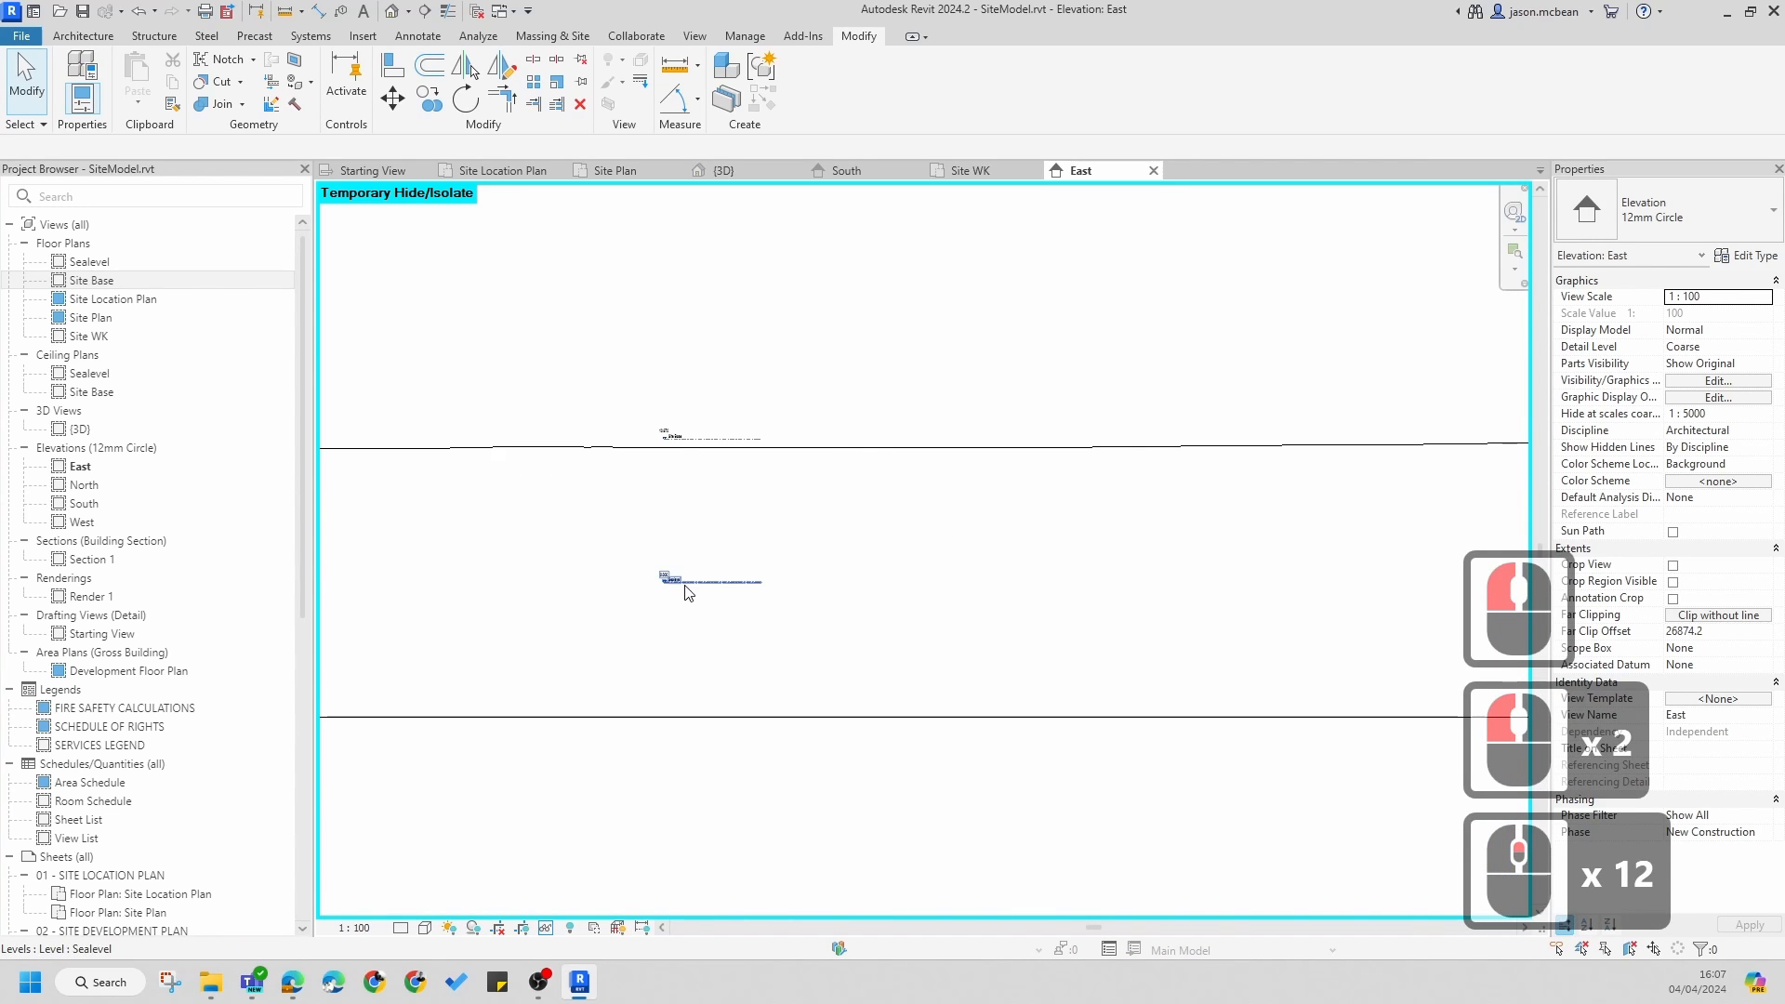
pyautogui.click(924, 715)
pyautogui.scroll(-5, 722, 610)
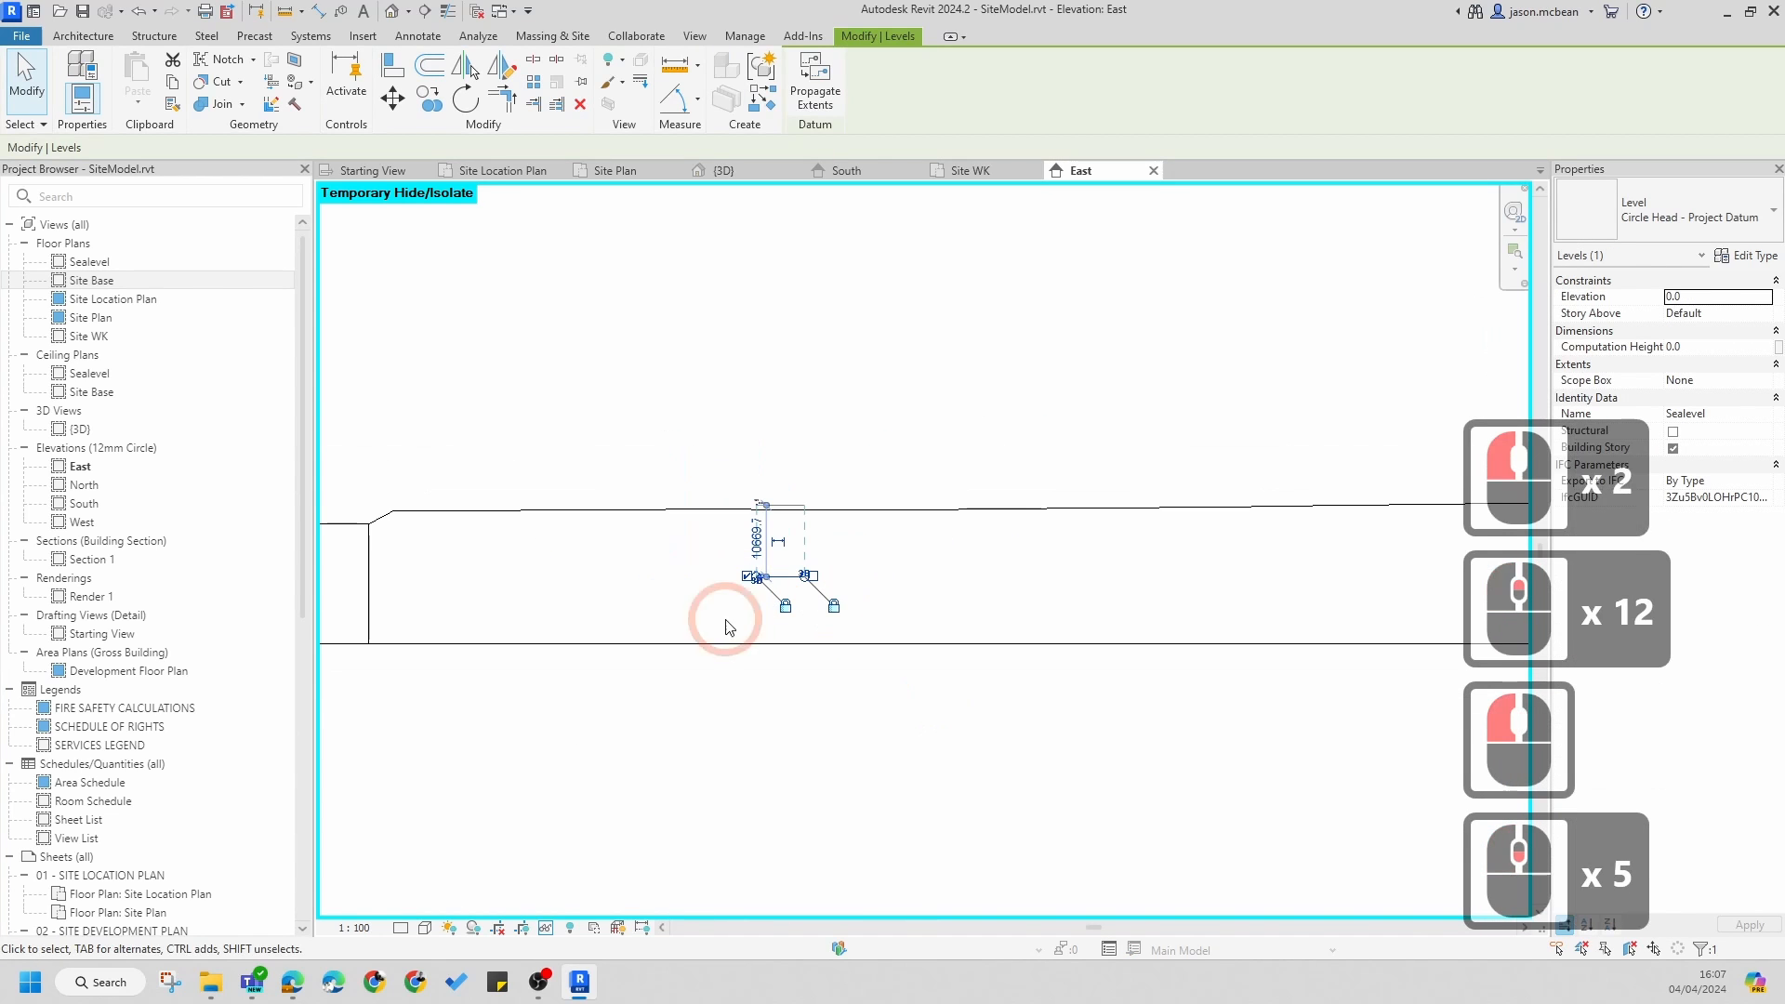
# - Open the Site Base floor plan and examine how the toposolid is displayed across the site
pyautogui.doubleClick(84, 280)
pyautogui.scroll(-7, 934, 584)
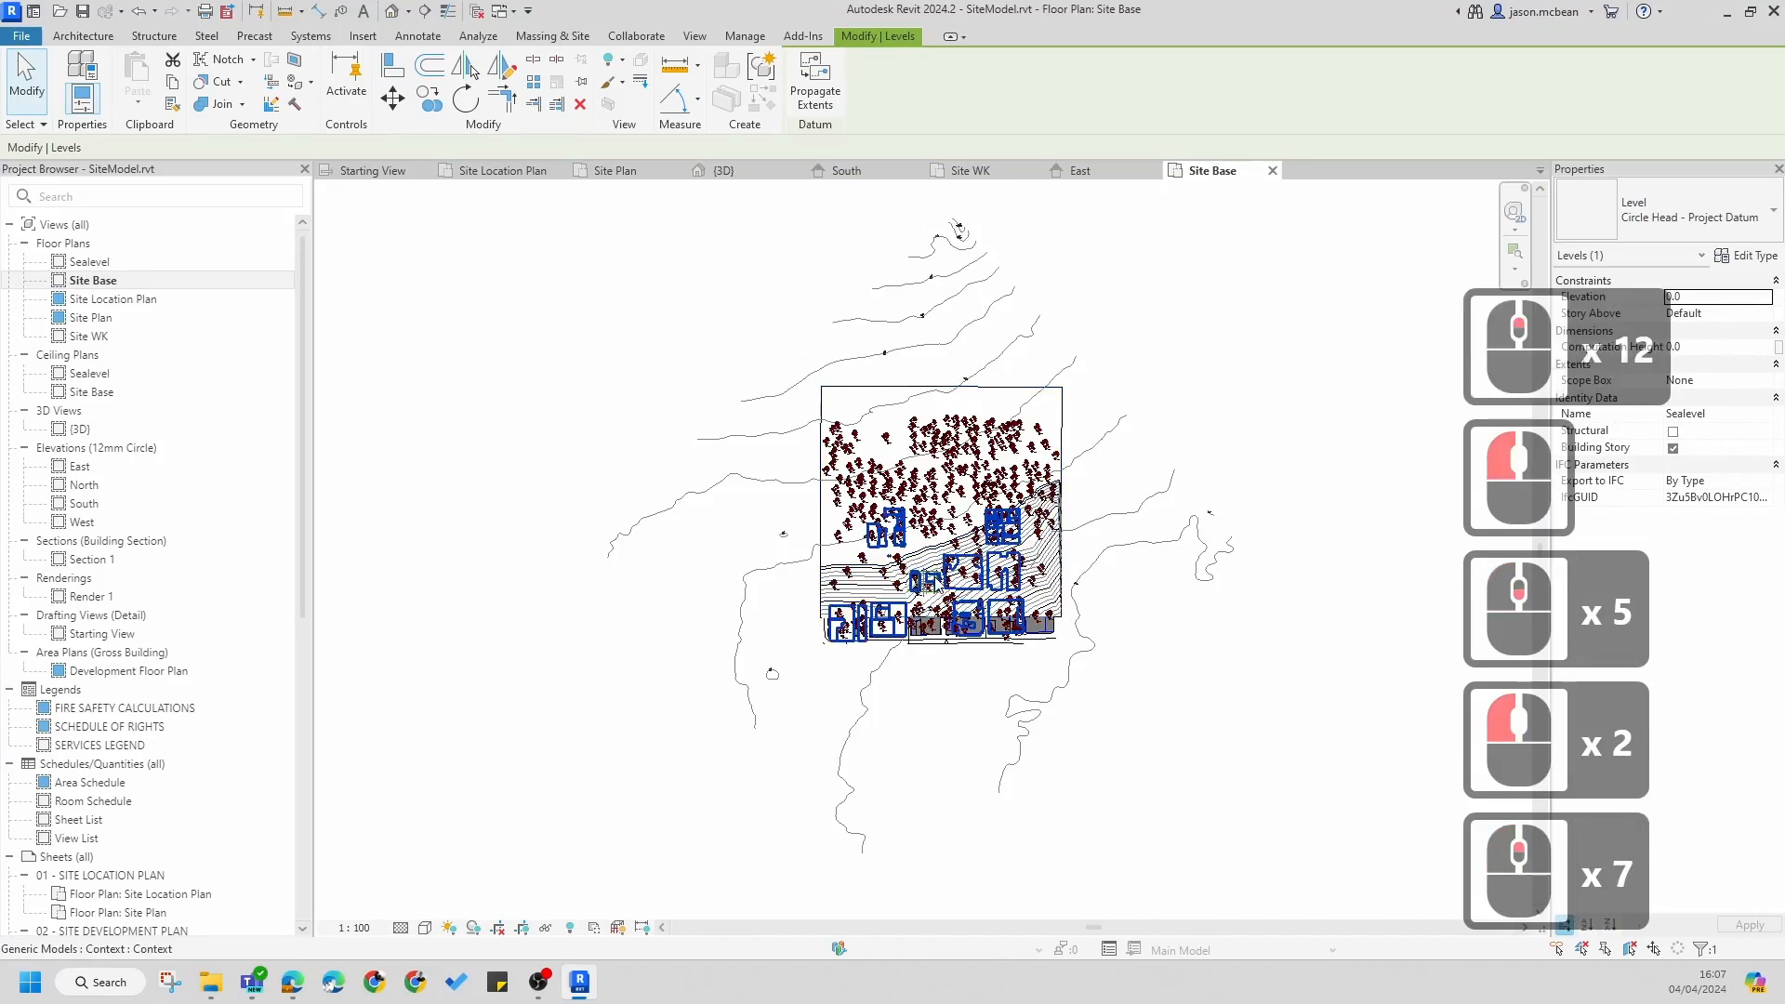
pyautogui.scroll(12, 936, 586)
pyautogui.scroll(-14, 936, 585)
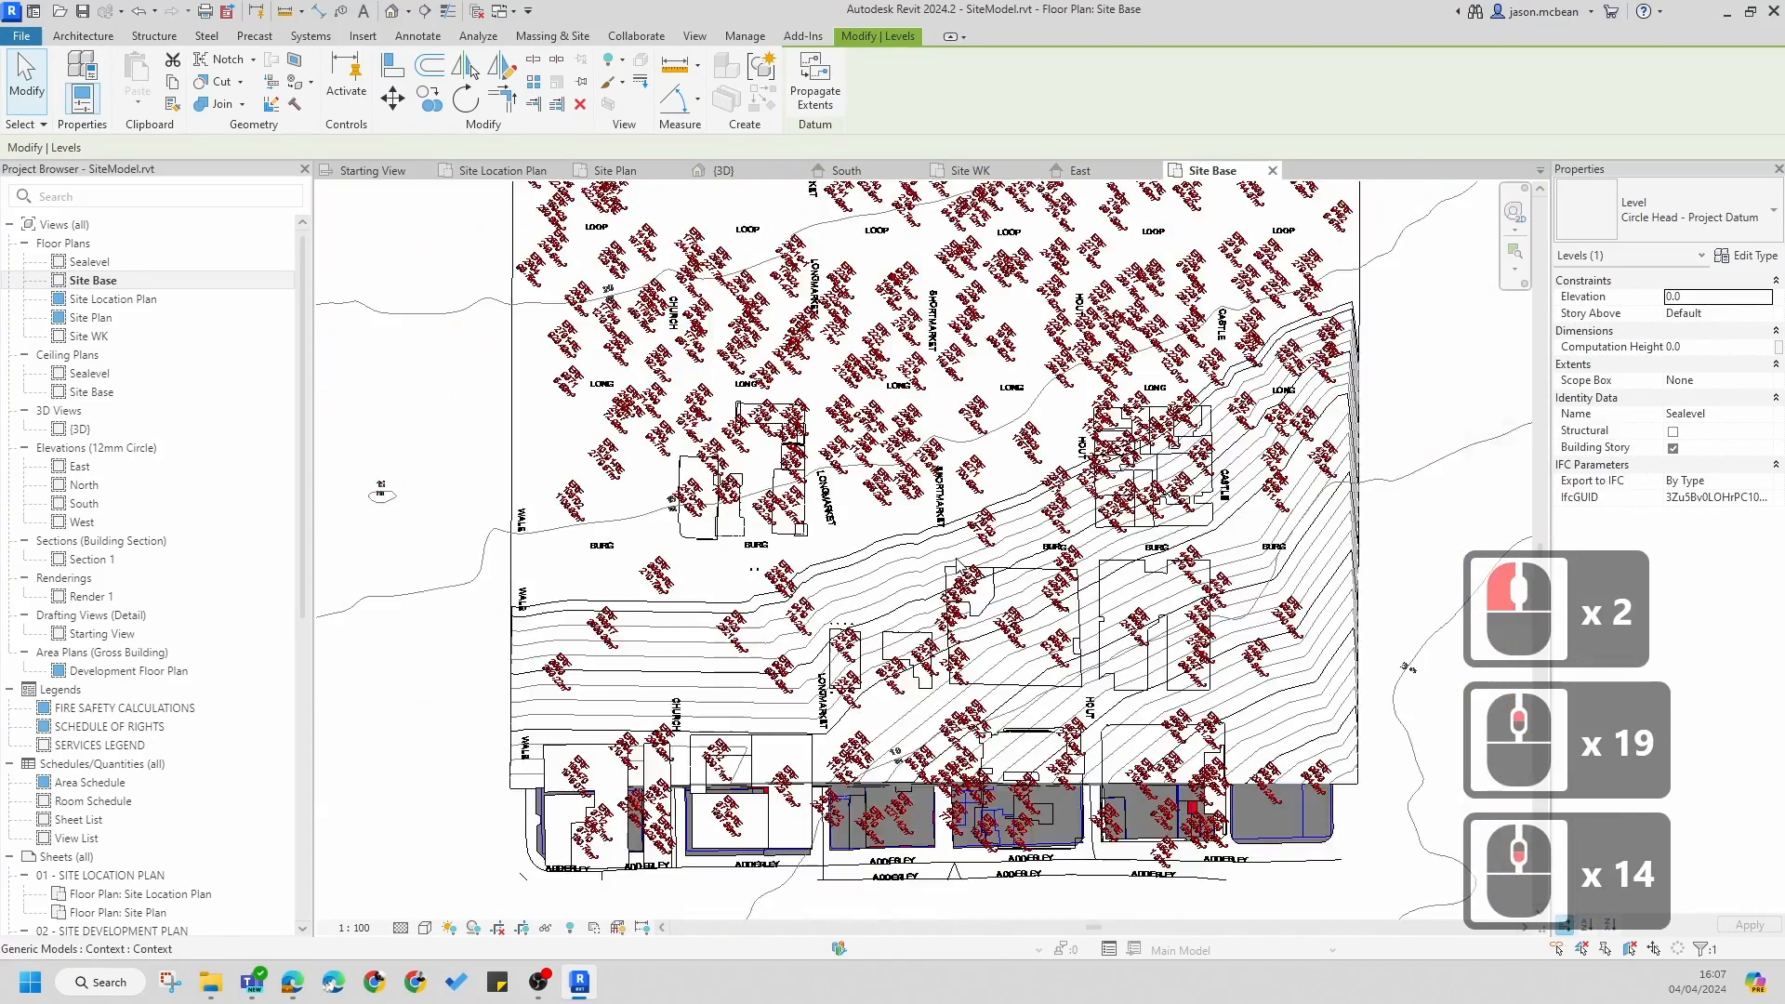
pyautogui.scroll(10, 920, 524)
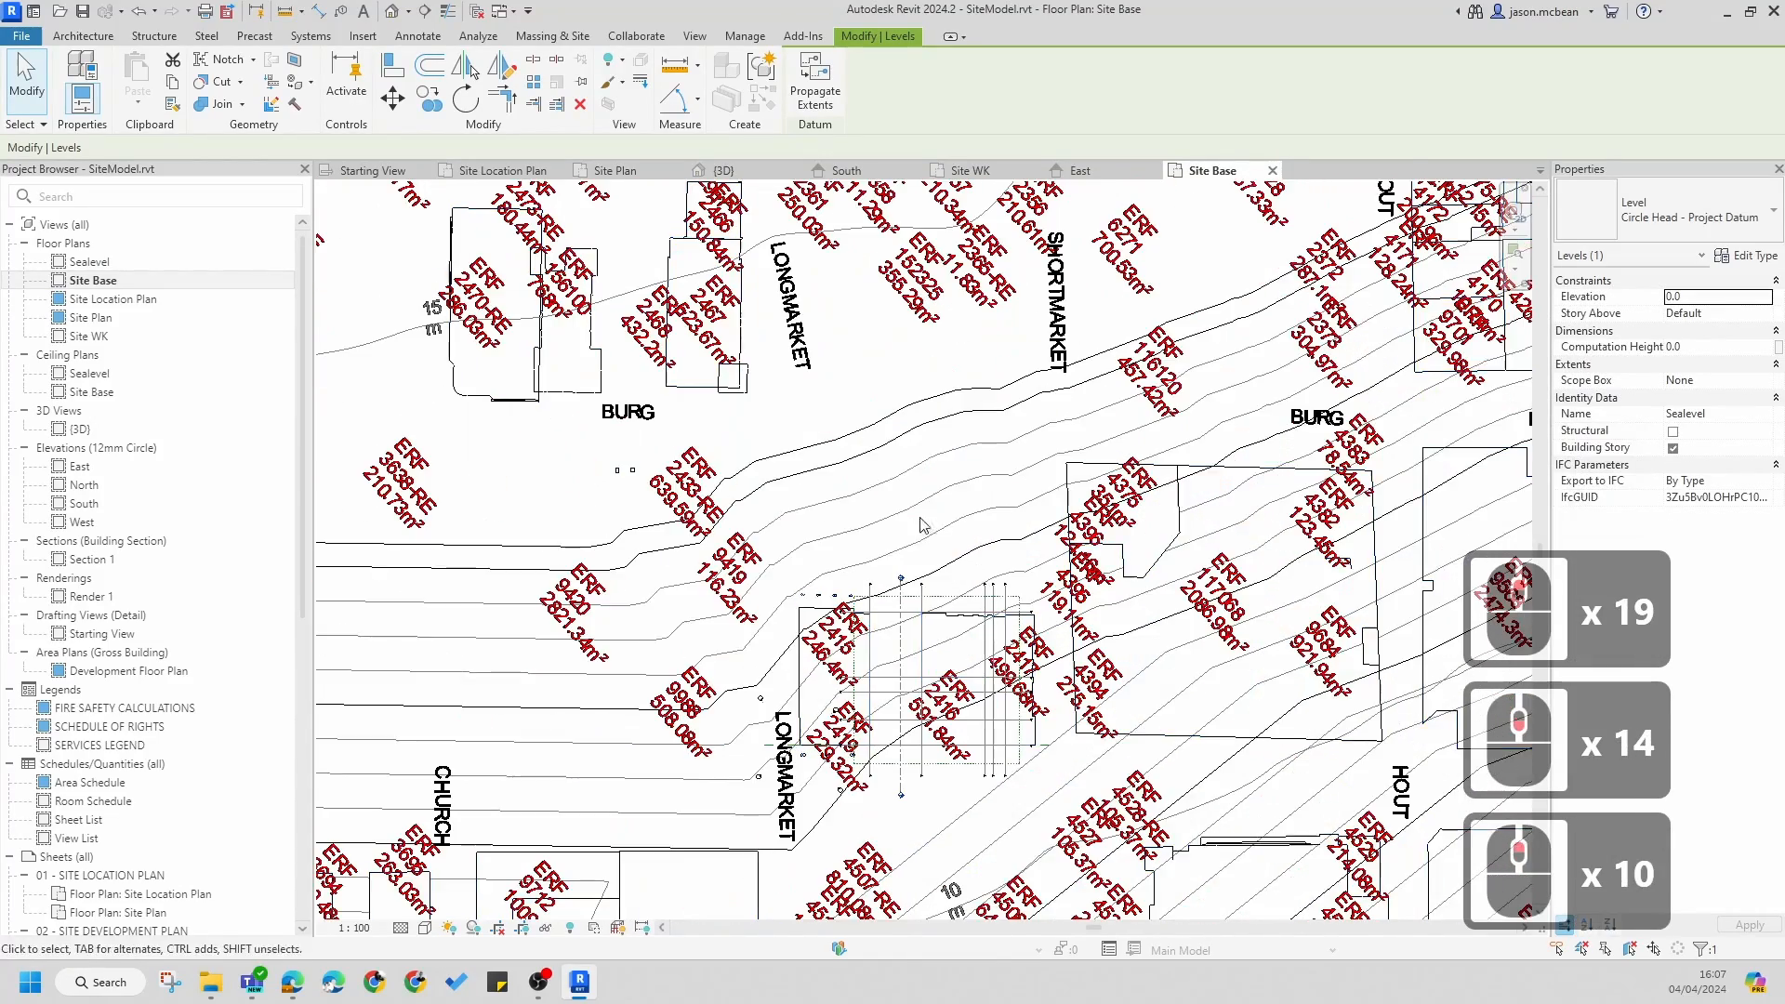
pyautogui.scroll(-5, 786, 438)
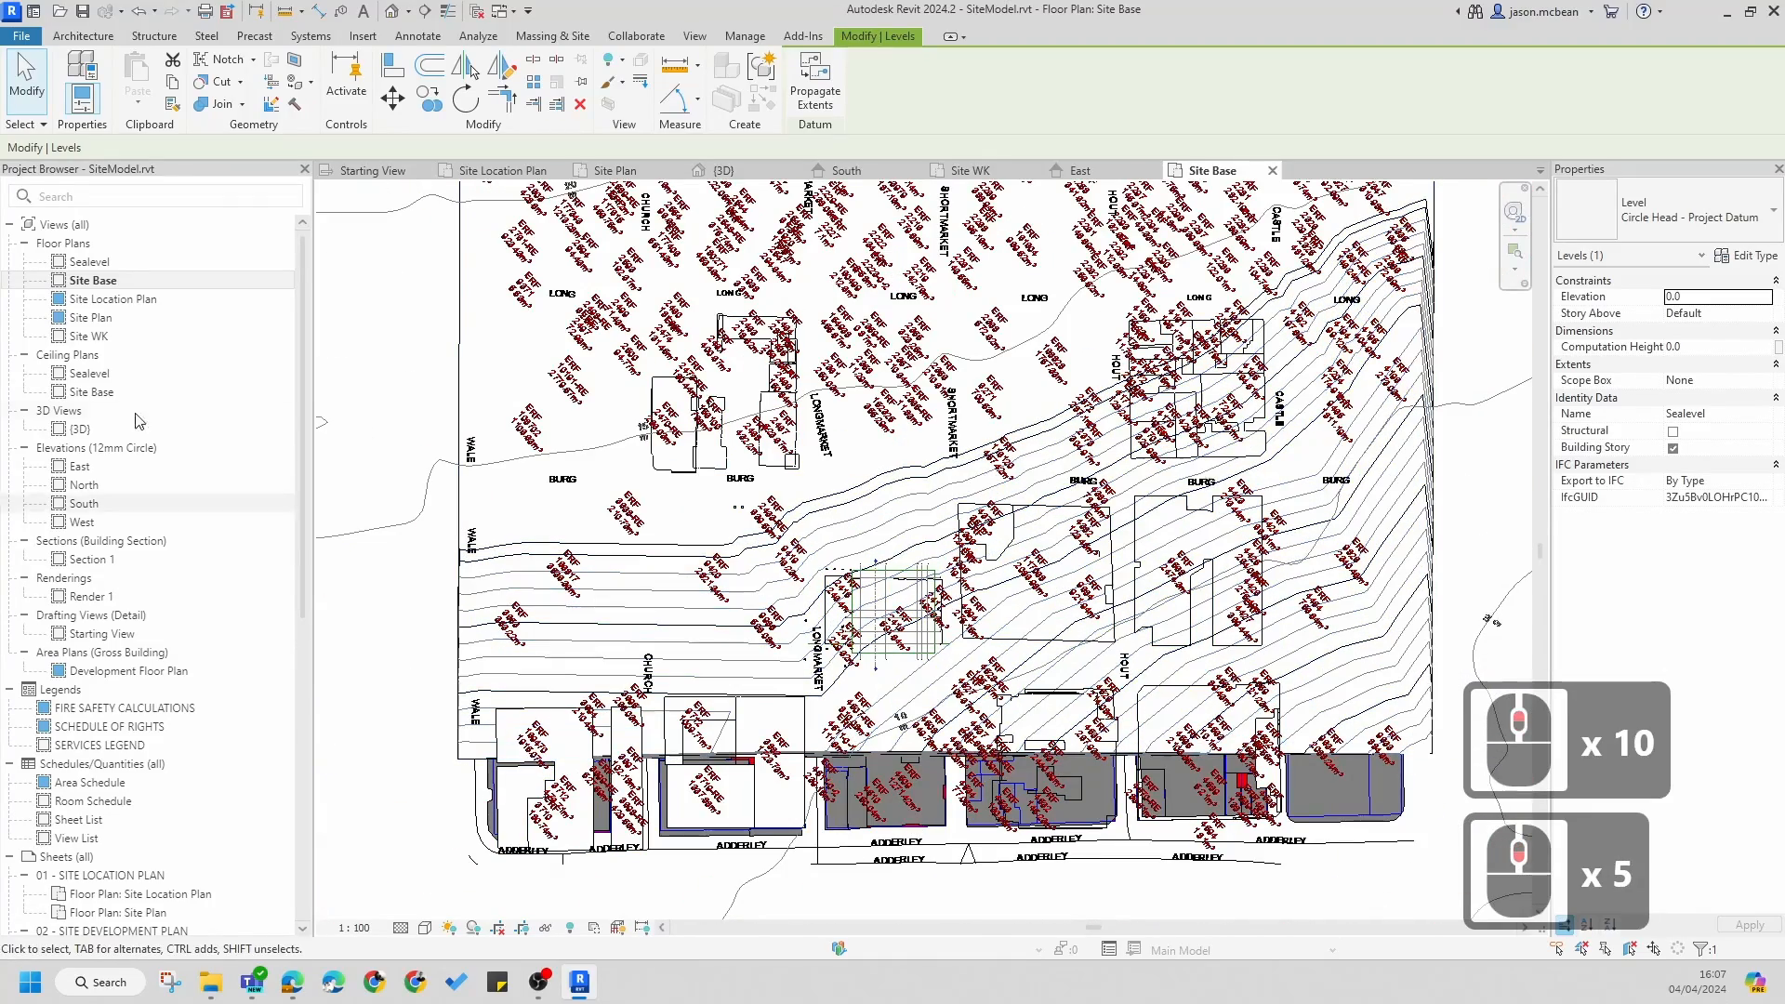
# - Review the Site Base floor plan's view range levels and offsets without changing them
pyautogui.click(93, 280)
pyautogui.click(1640, 785)
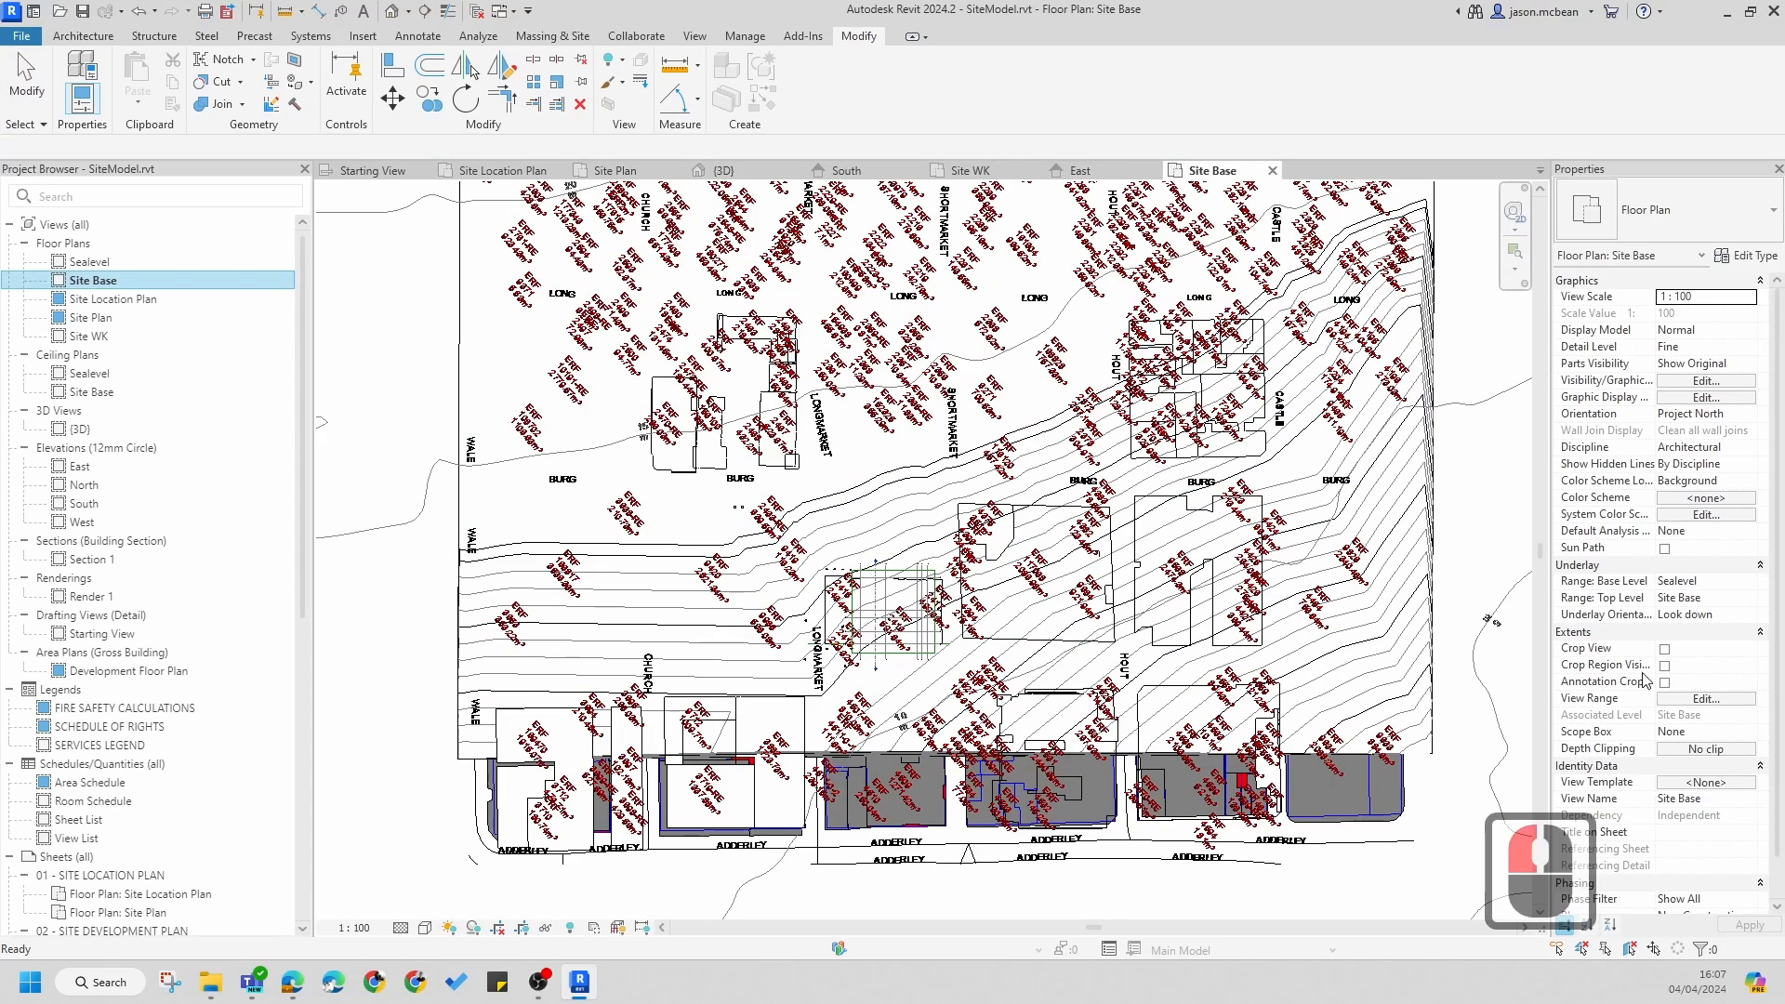
pyautogui.scroll(-2, 1646, 681)
pyautogui.click(1694, 667)
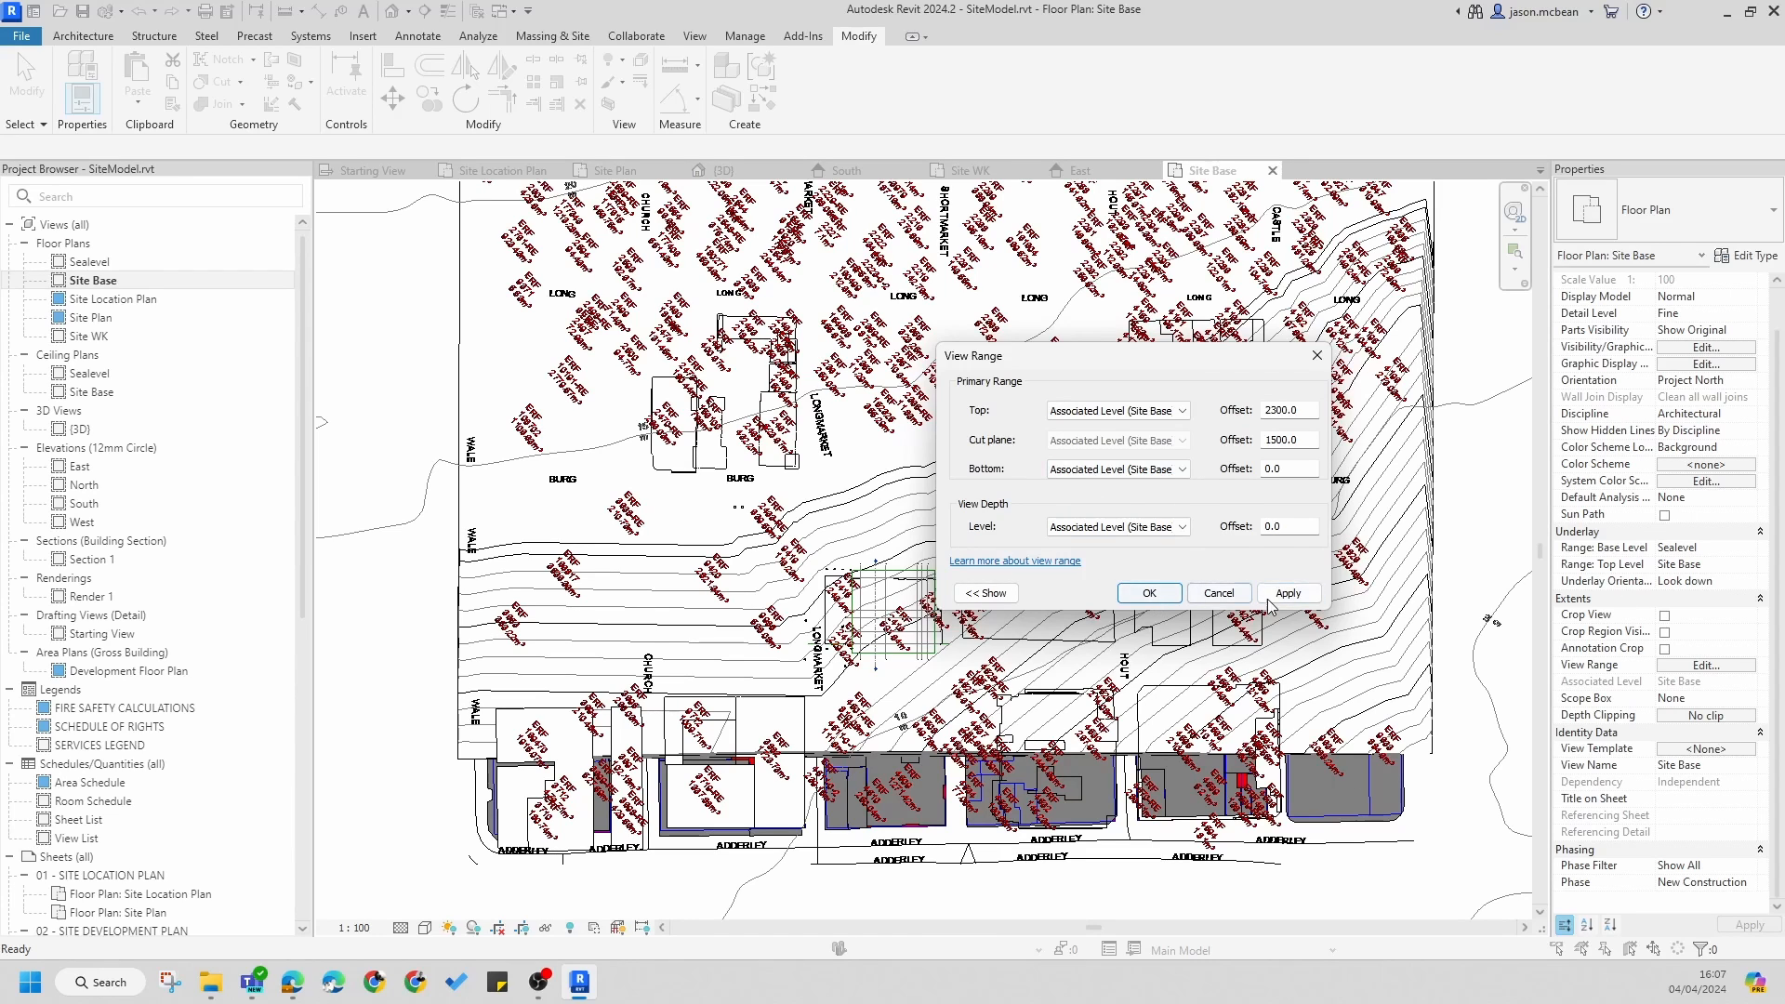
pyautogui.click(1142, 591)
pyautogui.click(1211, 509)
# - Examine the toposolid contours around the building footprint and across the whole site in the Site Base plan
pyautogui.scroll(14, 849, 556)
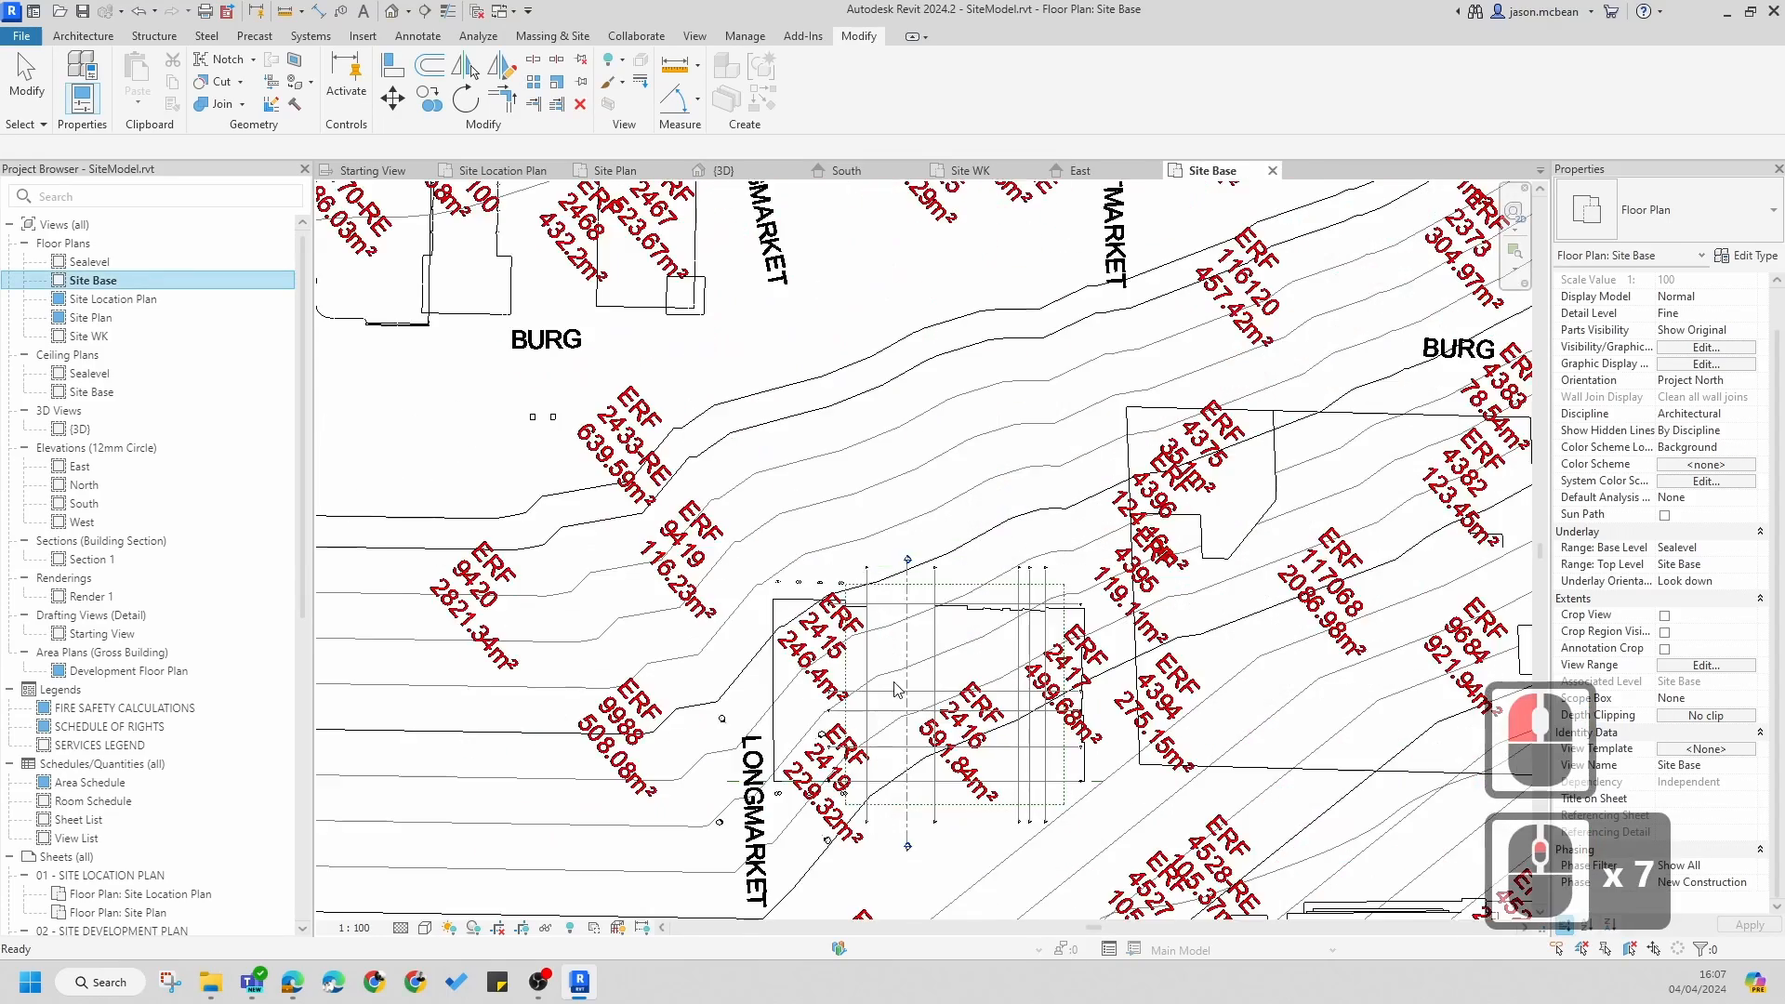
pyautogui.scroll(-7, 1236, 517)
pyautogui.scroll(5, 945, 616)
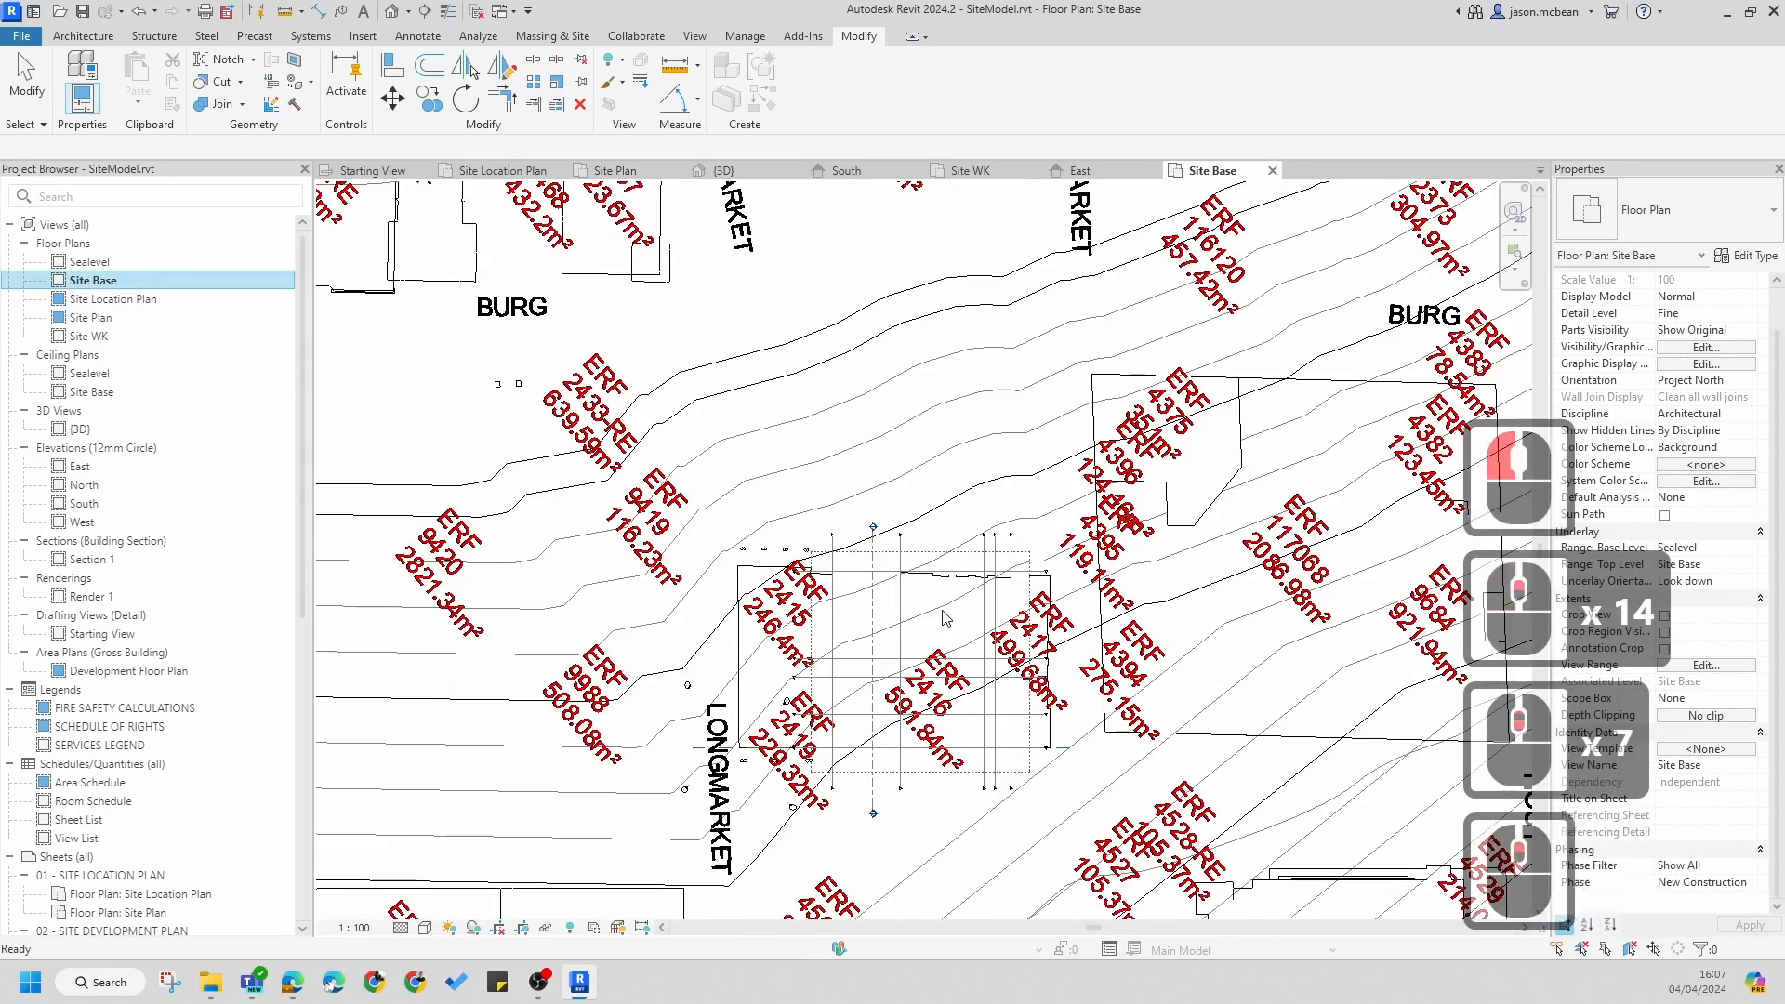
pyautogui.scroll(-8, 929, 603)
pyautogui.moveTo(944, 561); pyautogui.dragTo(538, 465, button='middle')
pyautogui.scroll(-7, 930, 576)
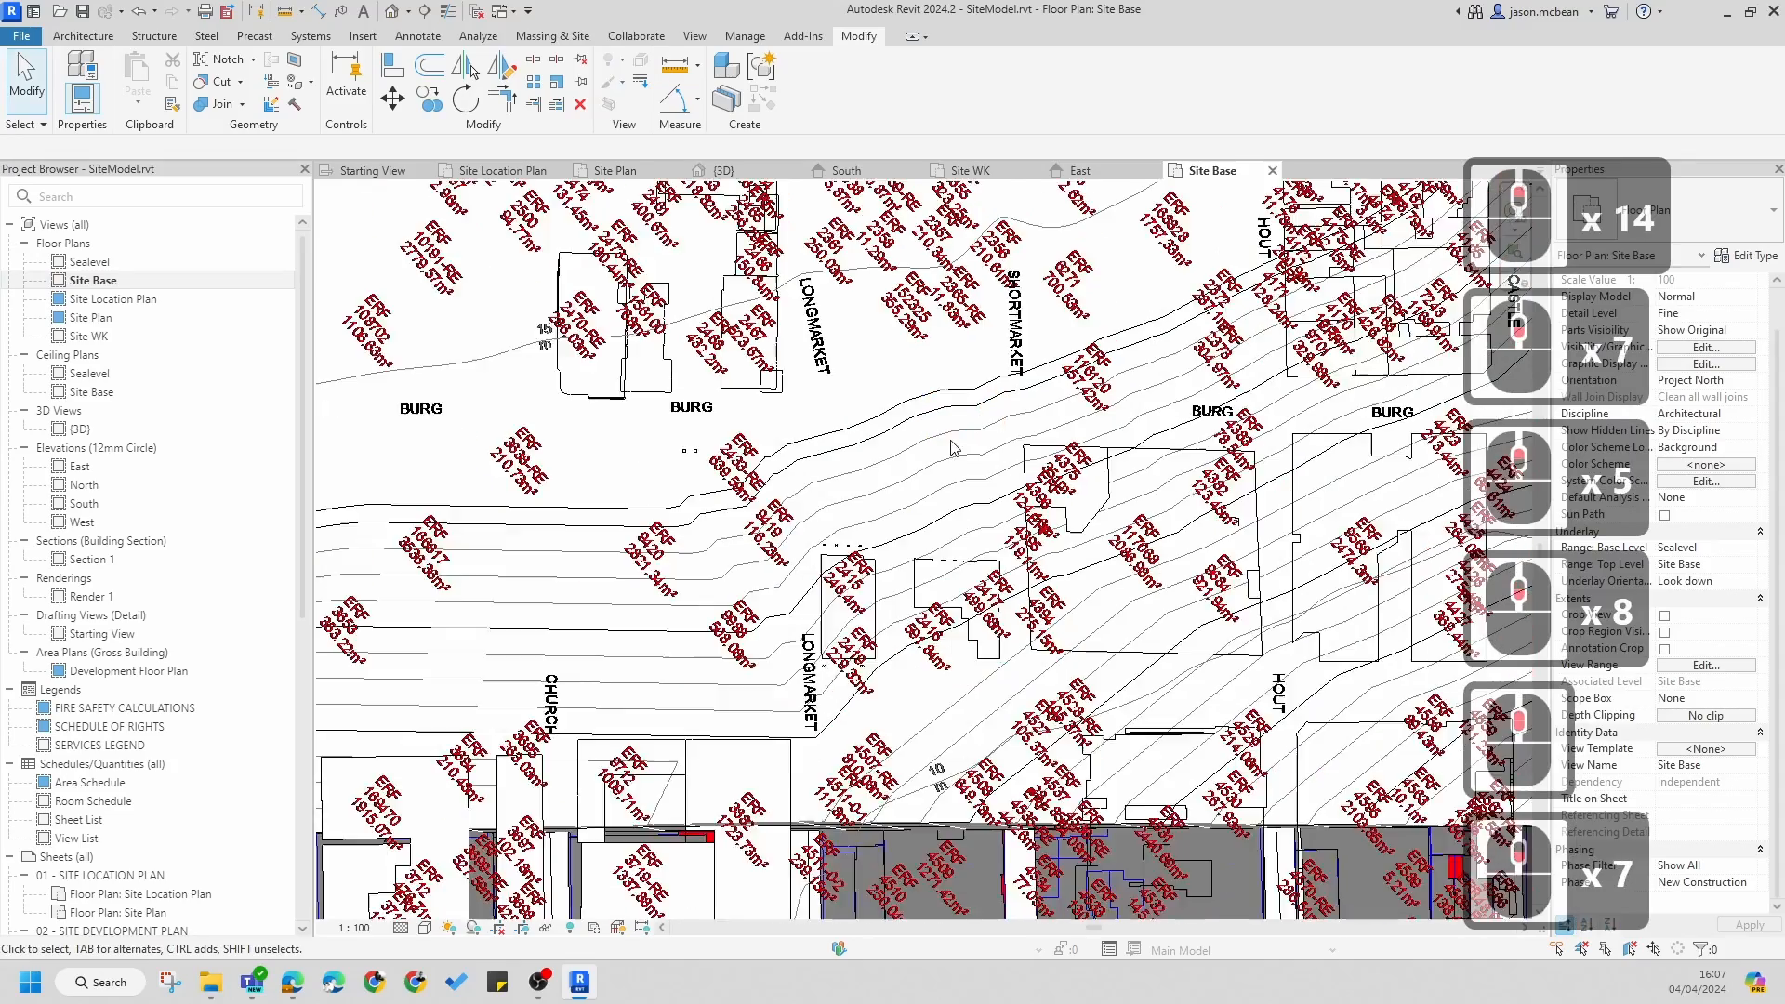
pyautogui.moveTo(940, 558); pyautogui.dragTo(858, 558, button='middle')
pyautogui.press('Escape')
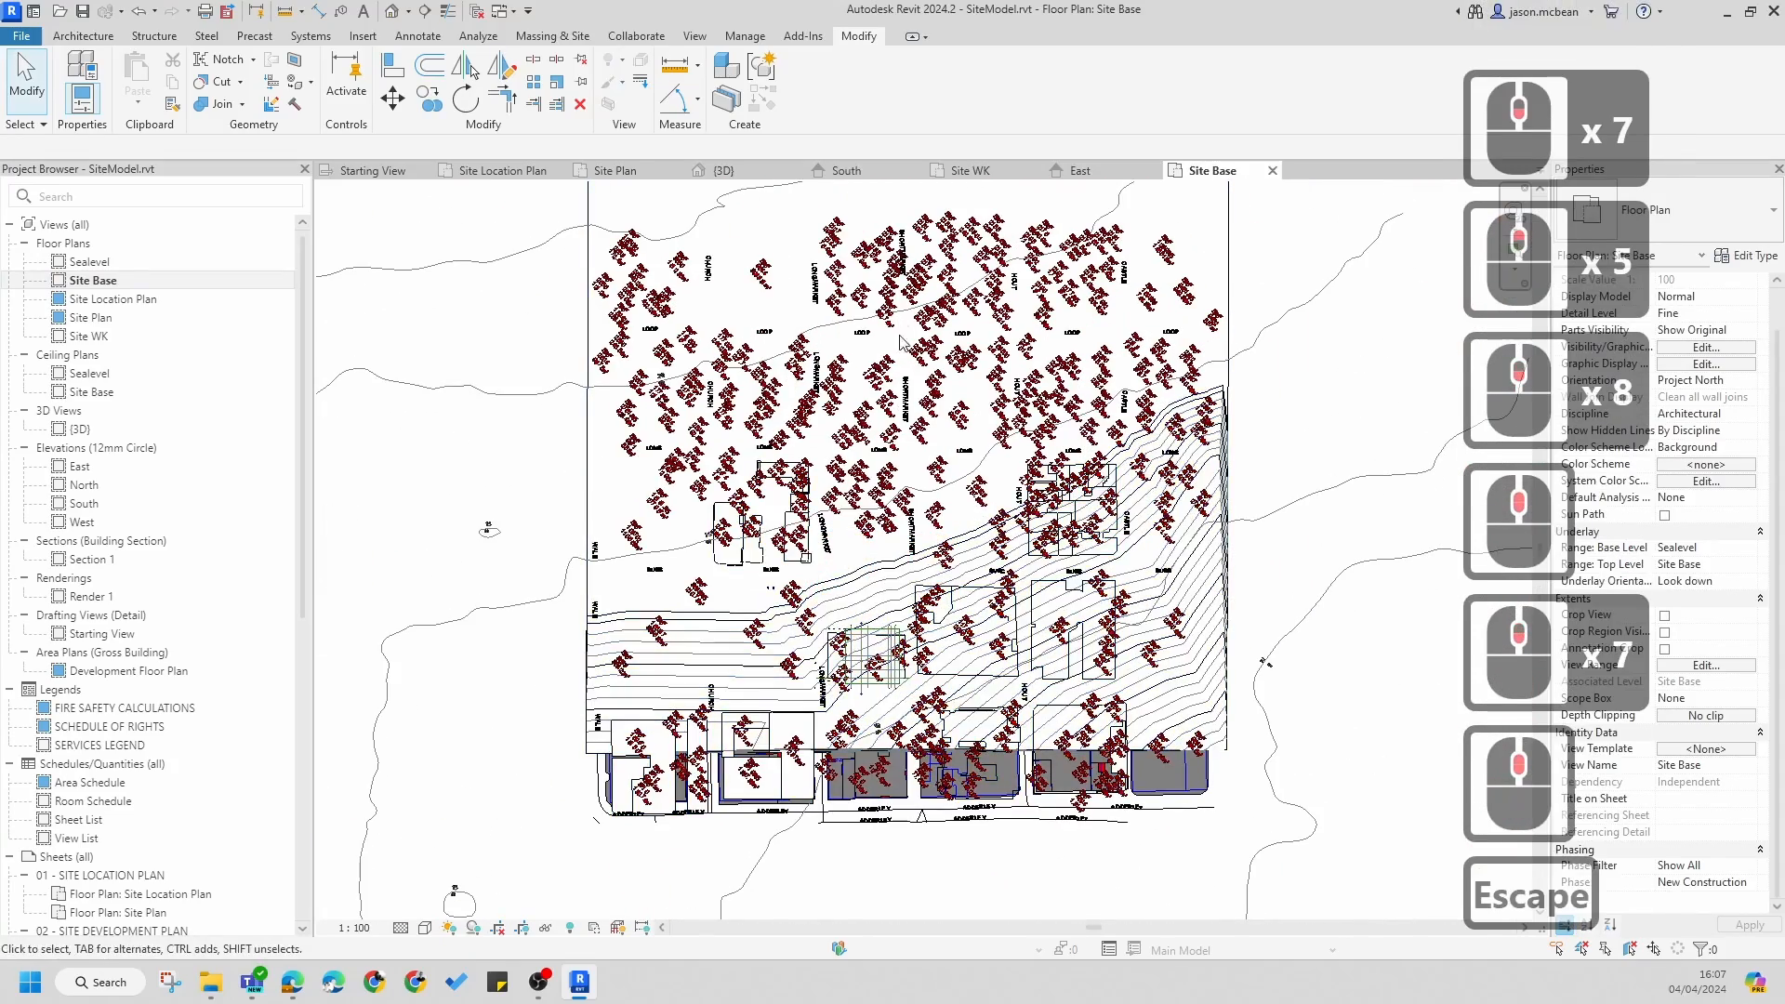
pyautogui.scroll(-4, 879, 642)
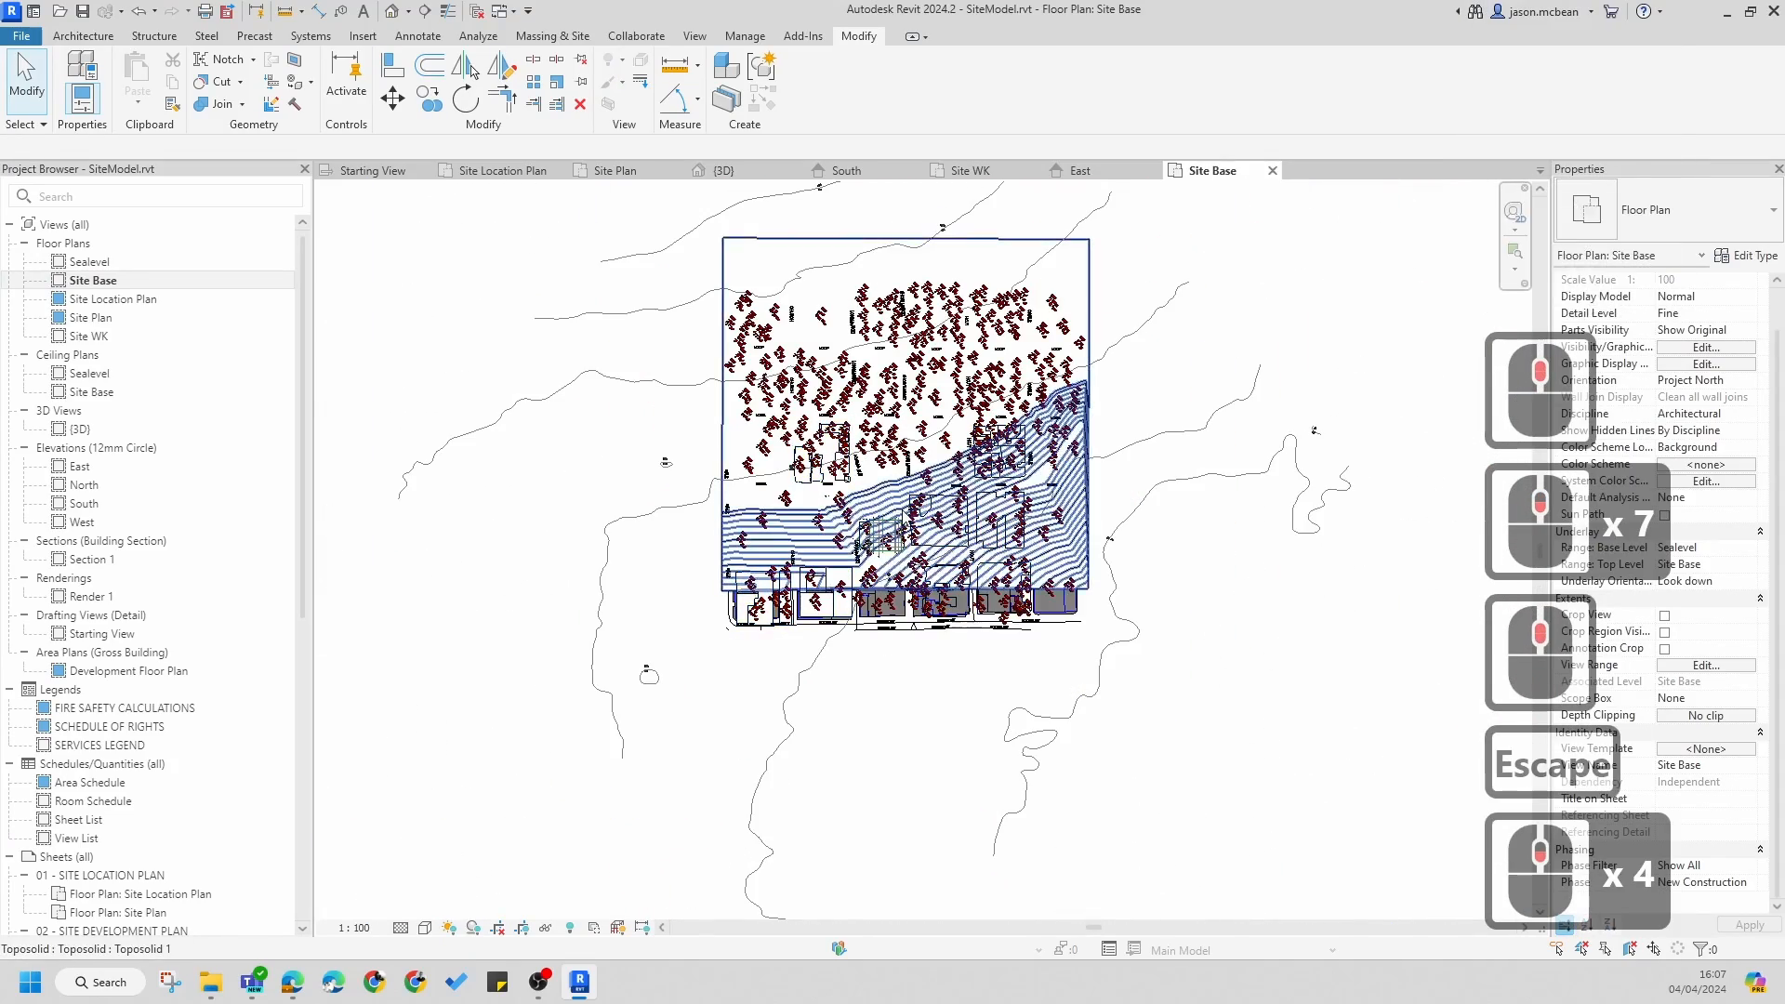
pyautogui.scroll(8, 893, 521)
pyautogui.press('Escape')
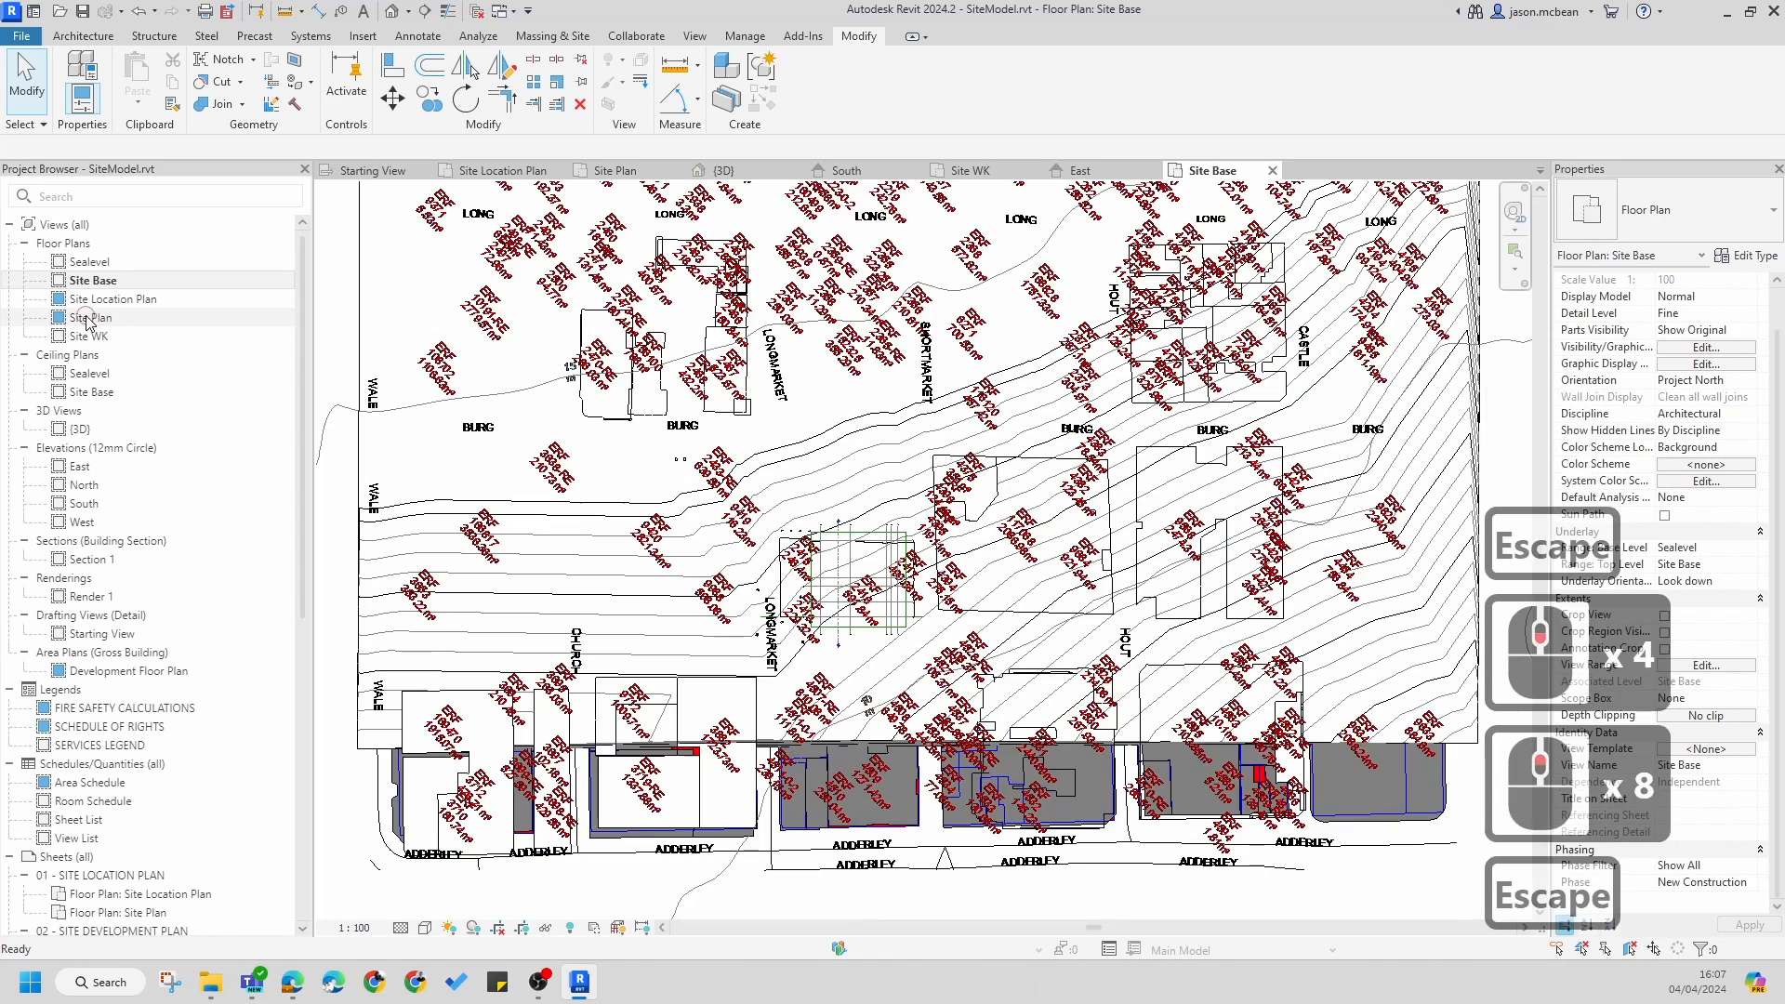
# - In the Site Plan view, create a scope box around the red building footprint and the sloping area up to the block north of it
pyautogui.doubleClick(93, 317)
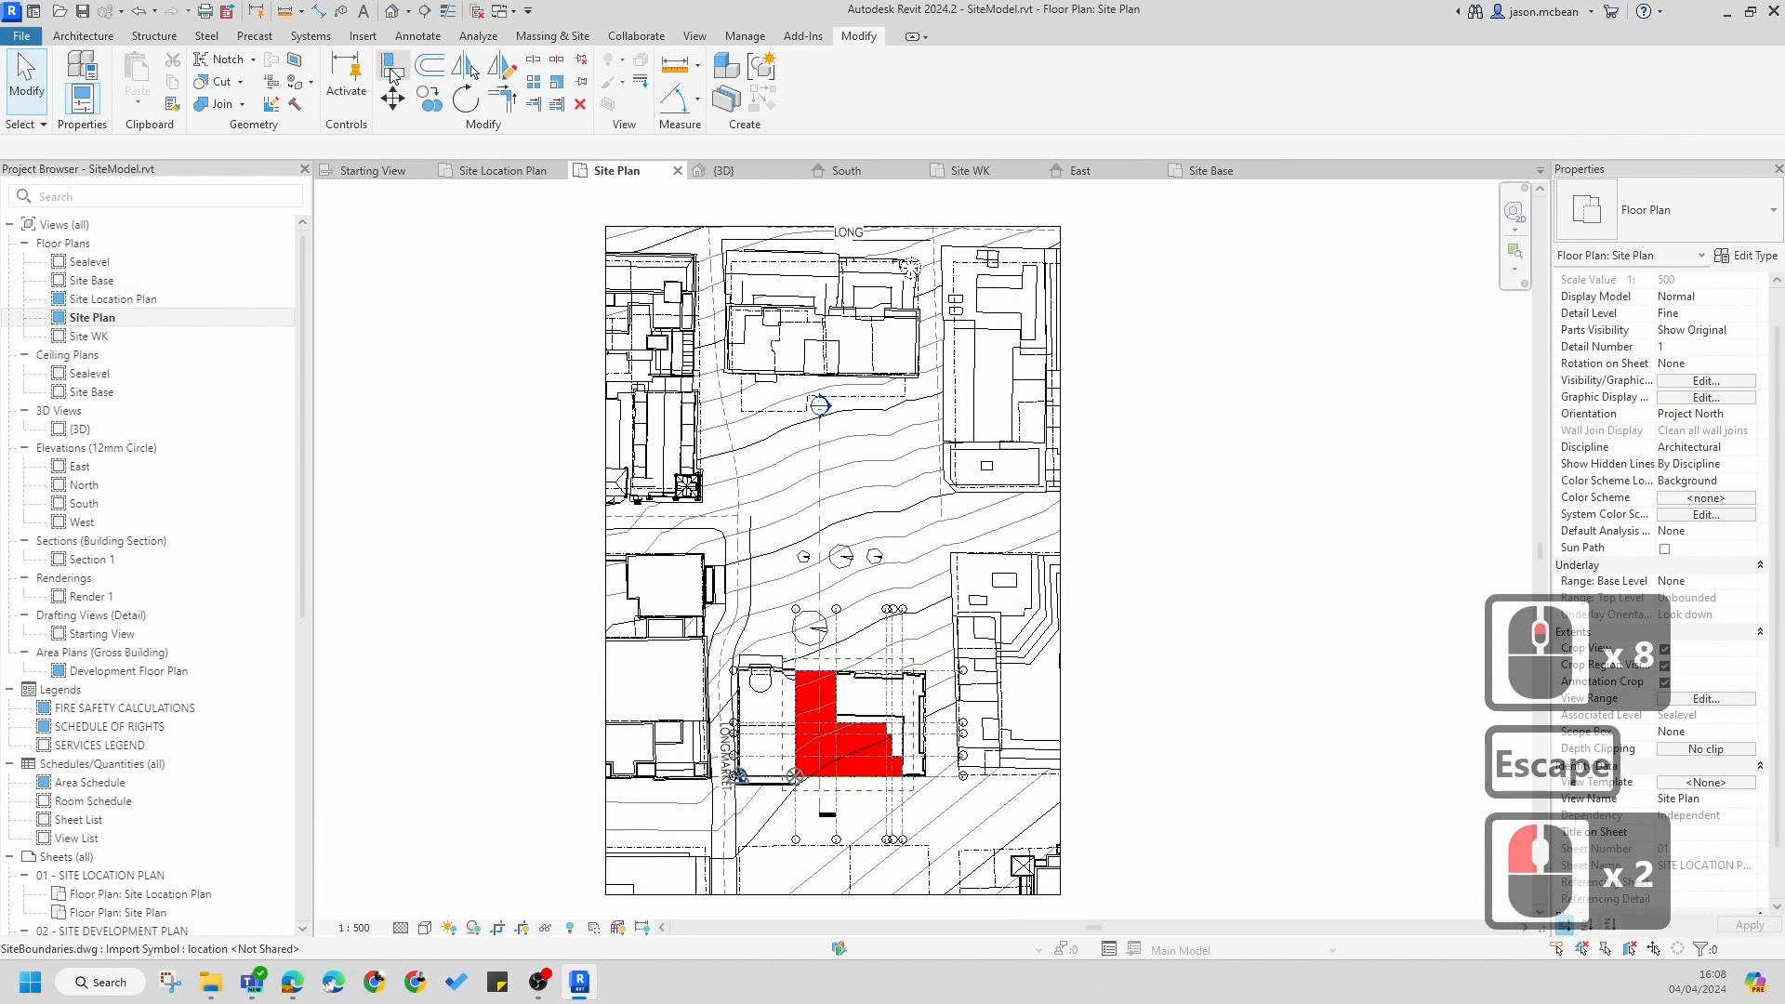
pyautogui.click(696, 36)
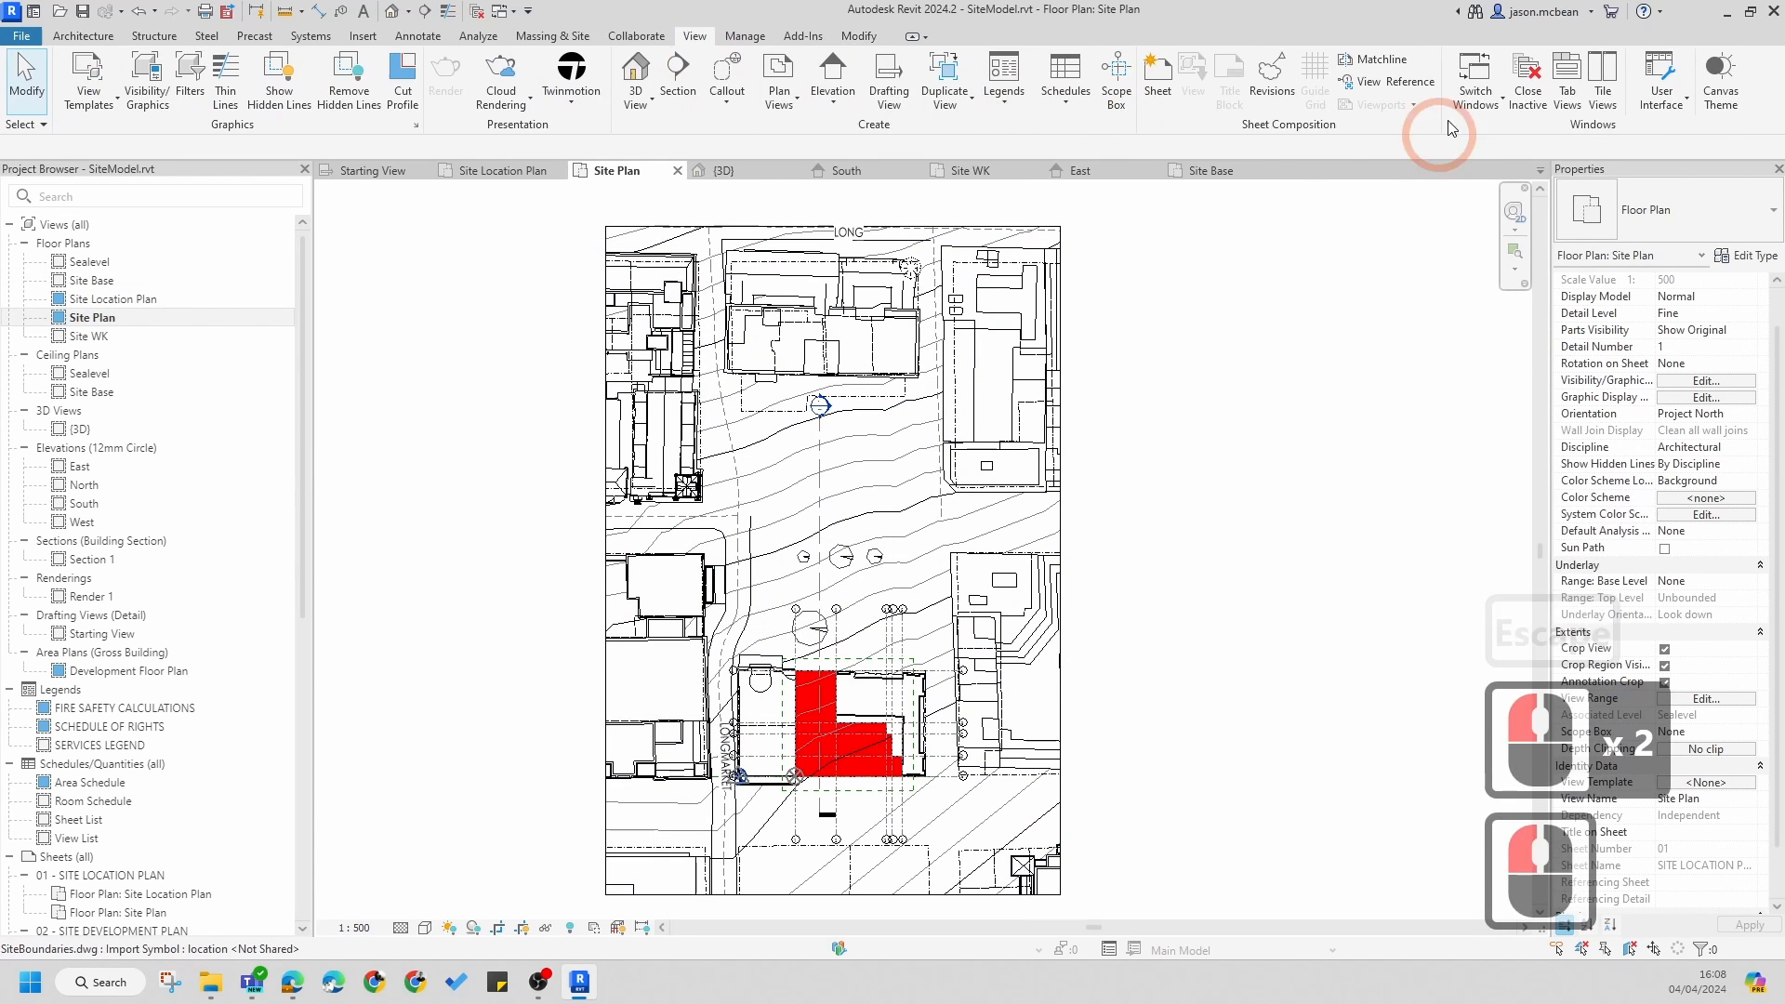
pyautogui.click(1118, 76)
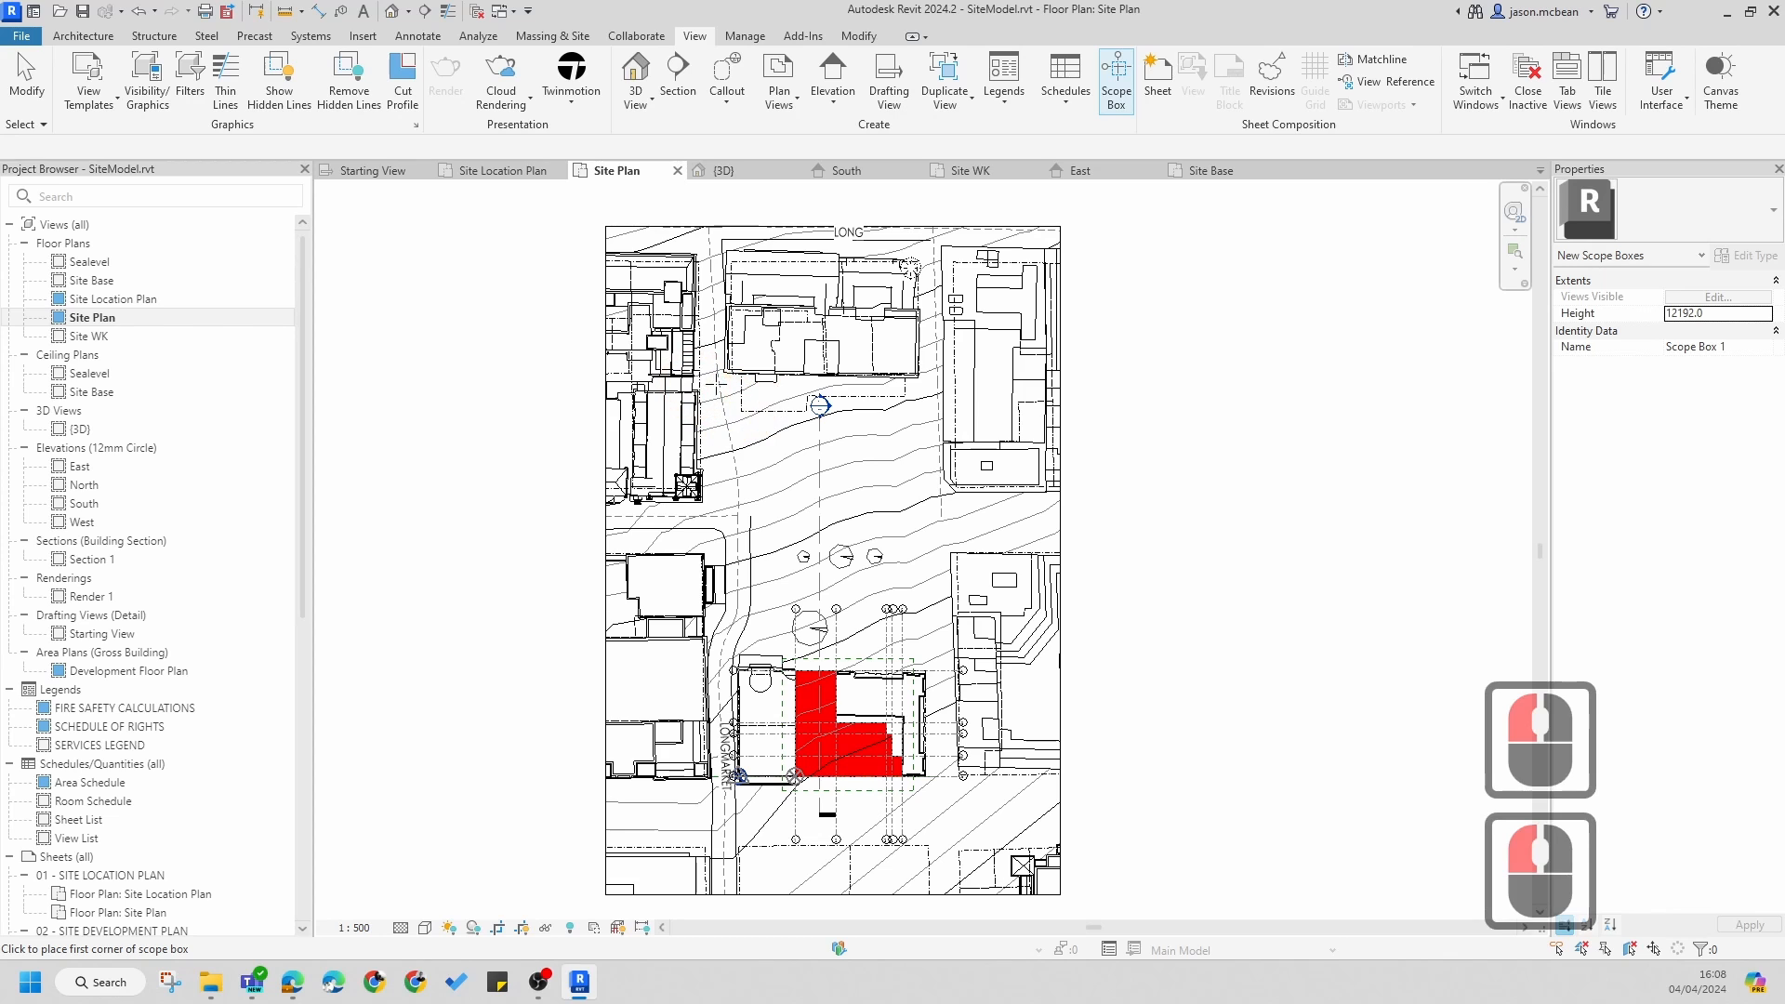
pyautogui.click(861, 697)
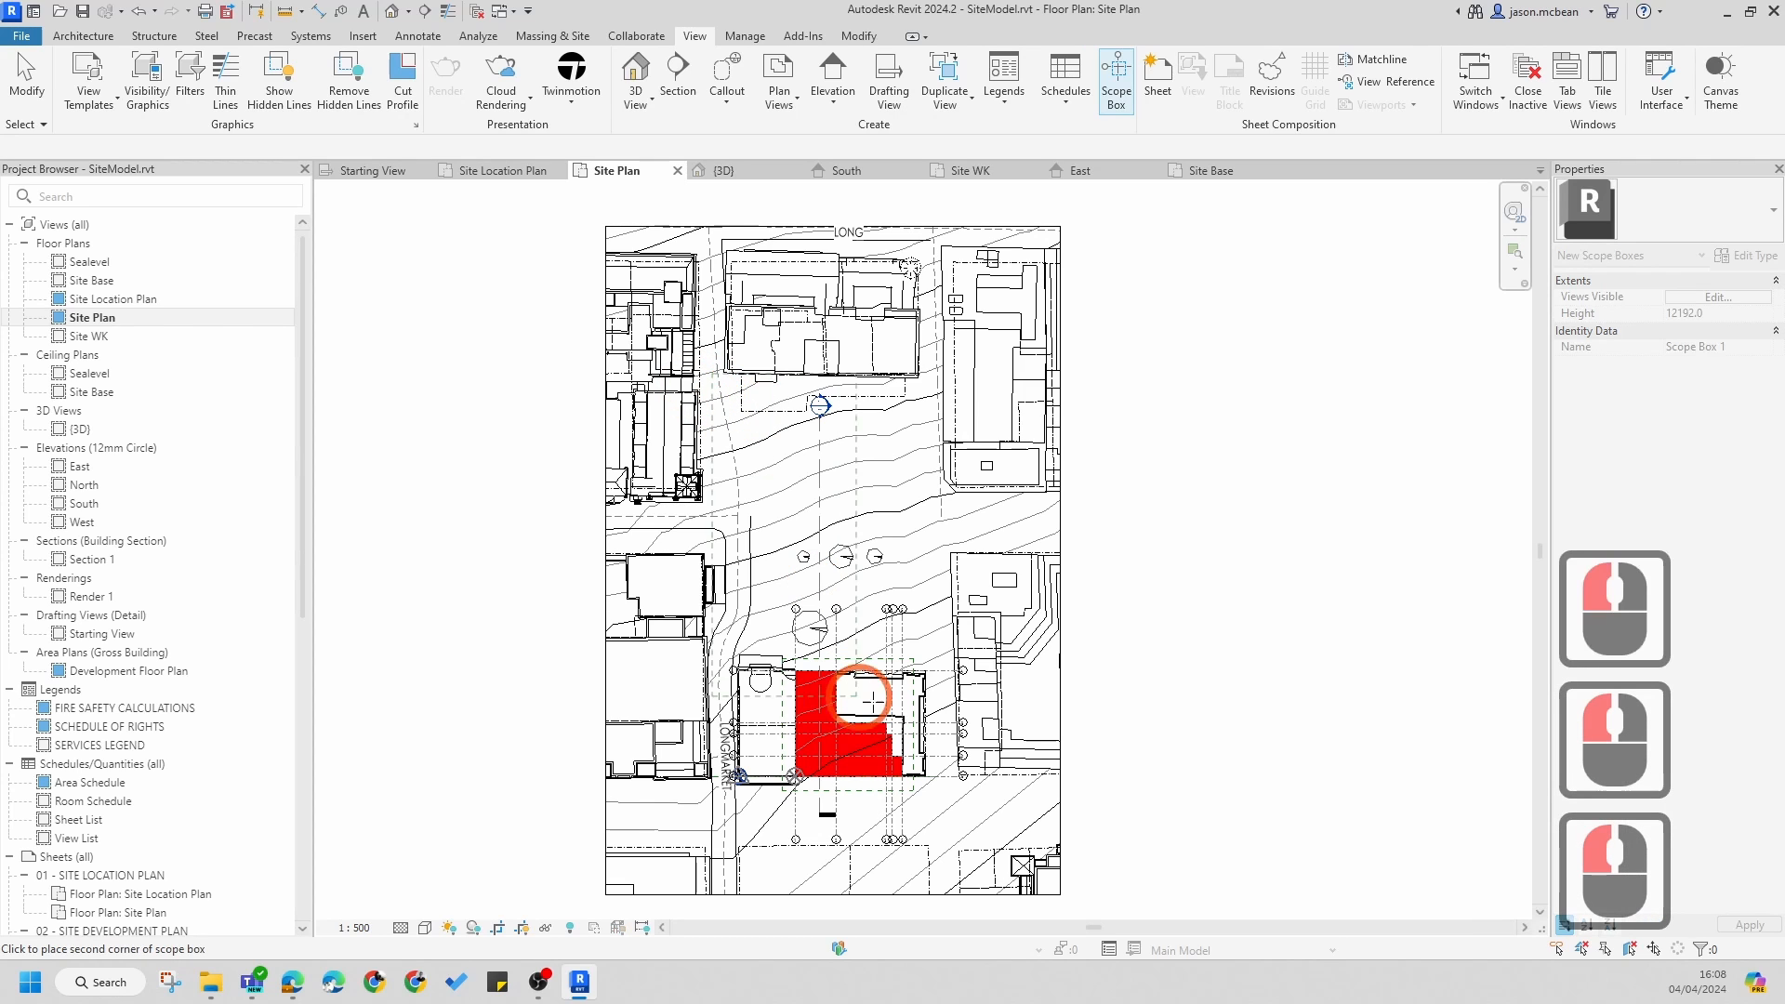
pyautogui.click(943, 798)
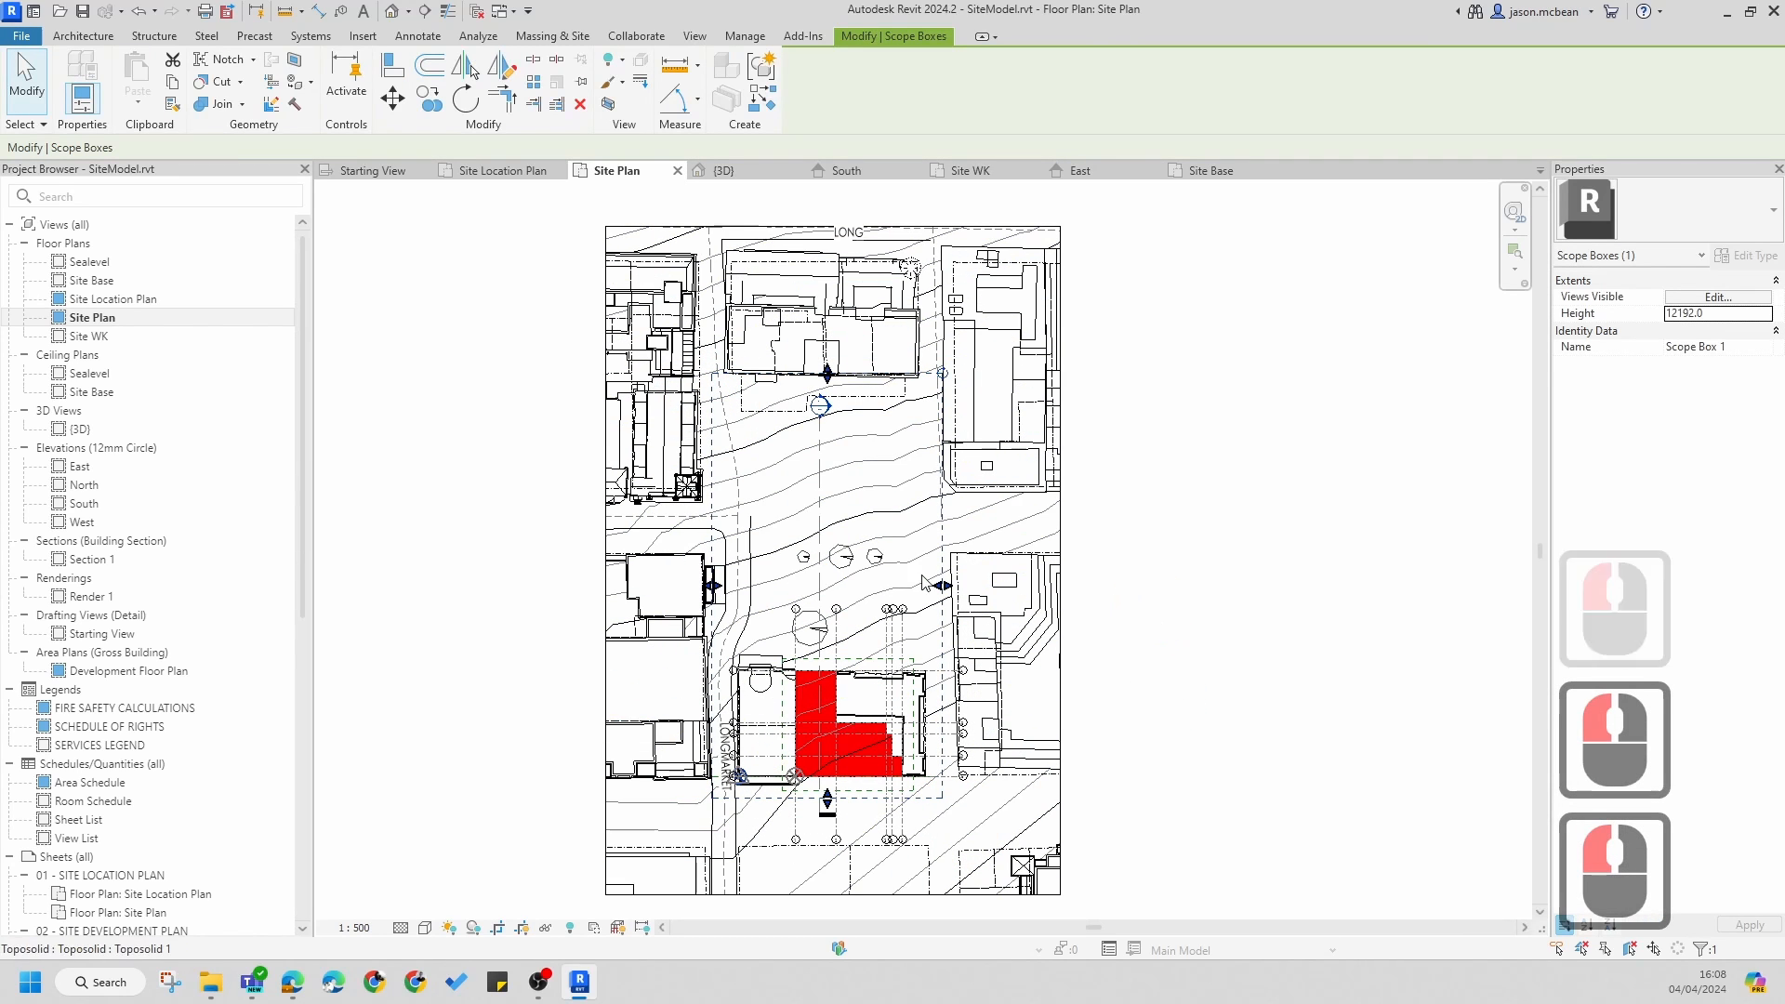
# - In the 3D view, stretch the new scope box down below the toposolid and up above the building
pyautogui.click(392, 11)
pyautogui.scroll(-19, 987, 543)
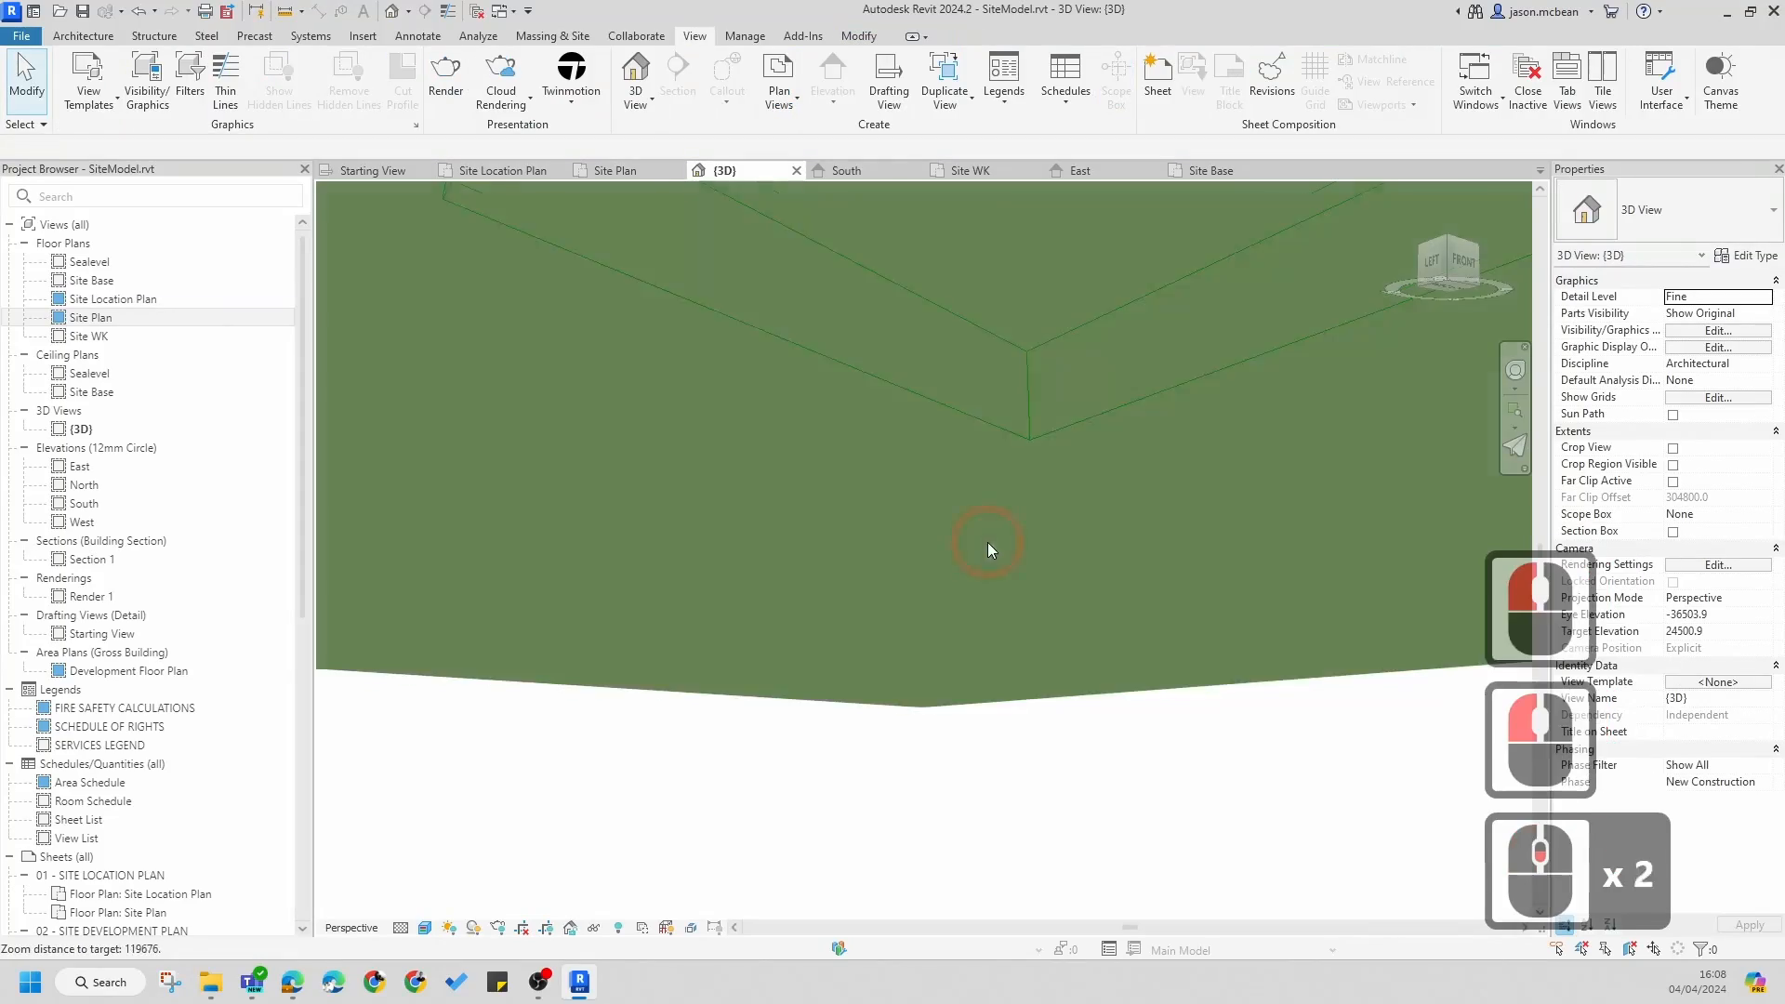
pyautogui.keyDown('shift'); pyautogui.moveTo(1090, 614); pyautogui.dragTo(771, 705, button='middle'); pyautogui.keyUp('shift')
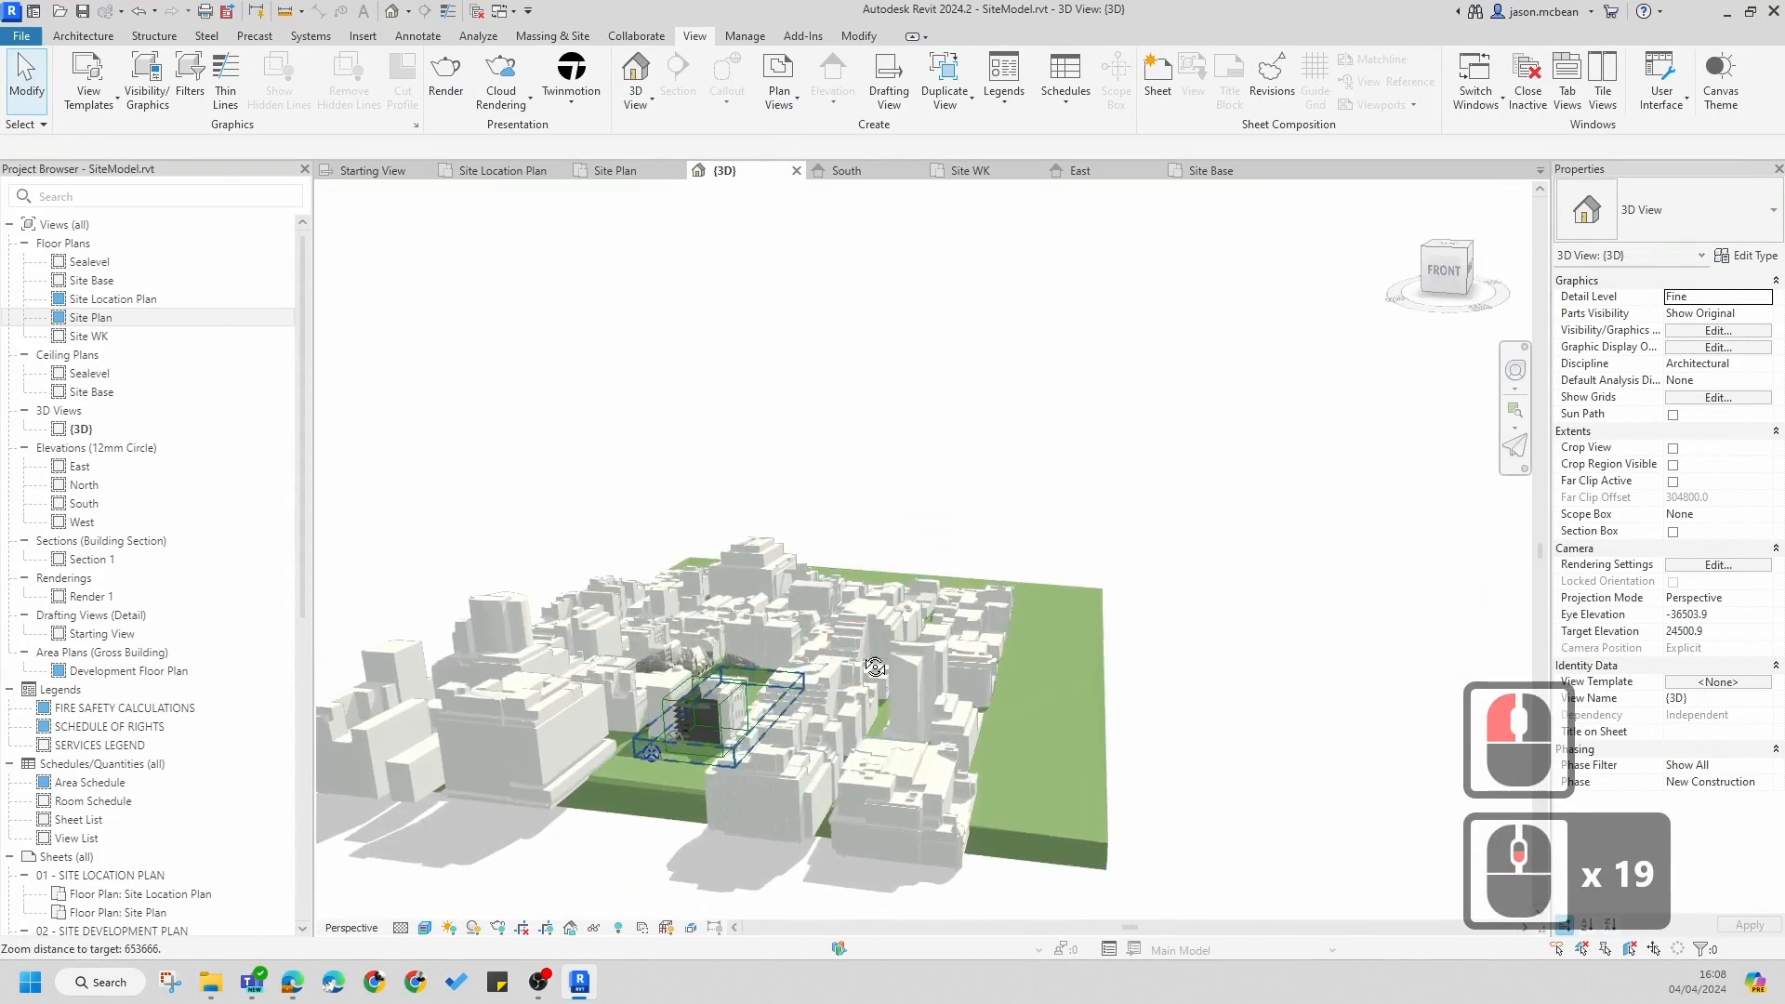
pyautogui.scroll(6, 766, 703)
pyautogui.click(756, 708)
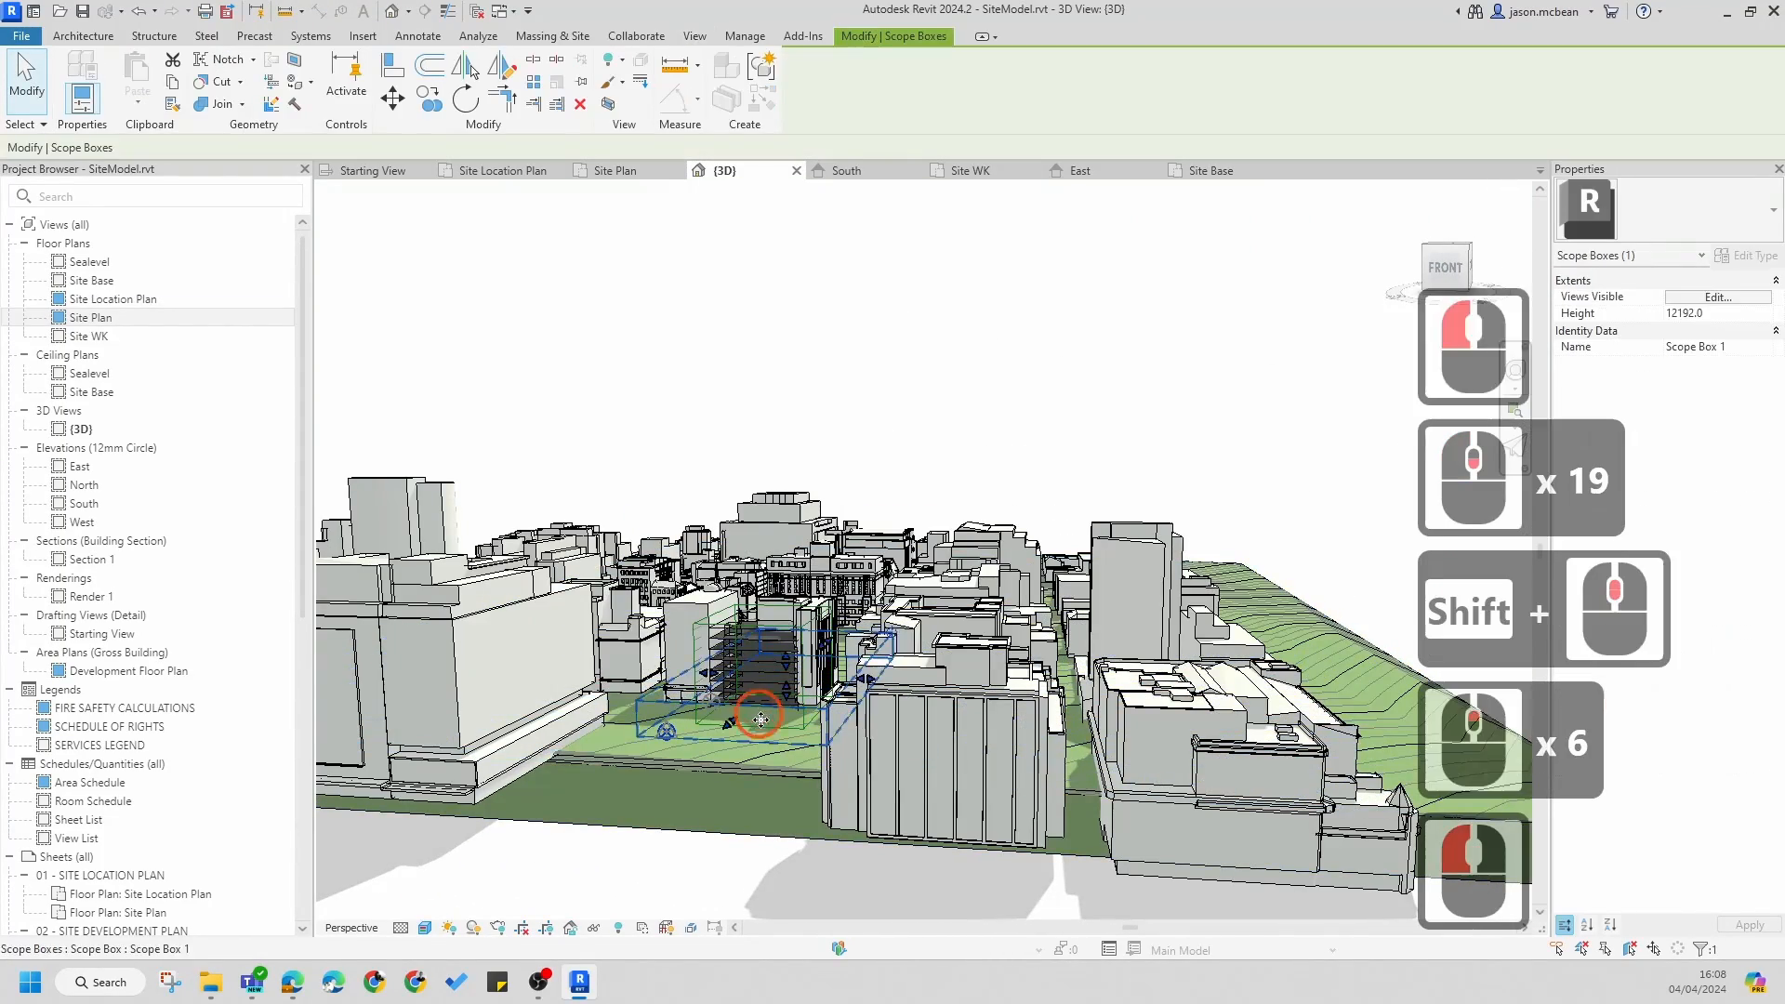
pyautogui.scroll(4, 779, 718)
pyautogui.click(793, 753)
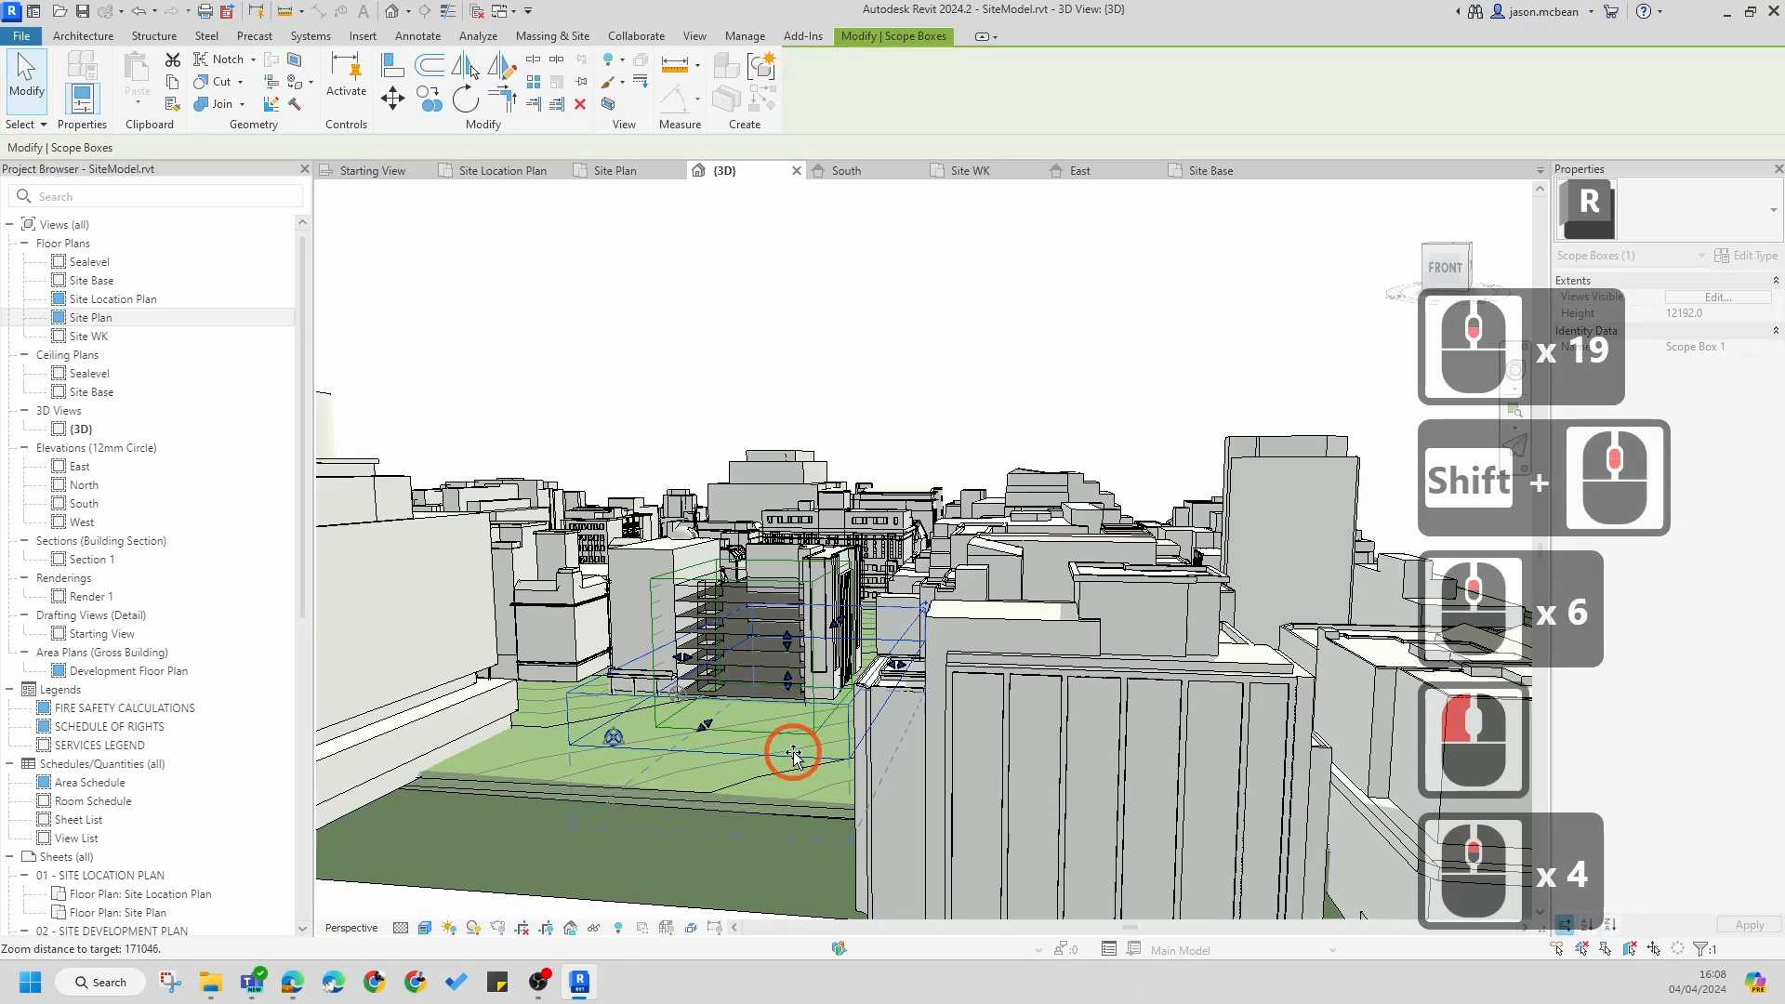
pyautogui.moveTo(798, 769); pyautogui.dragTo(785, 518)
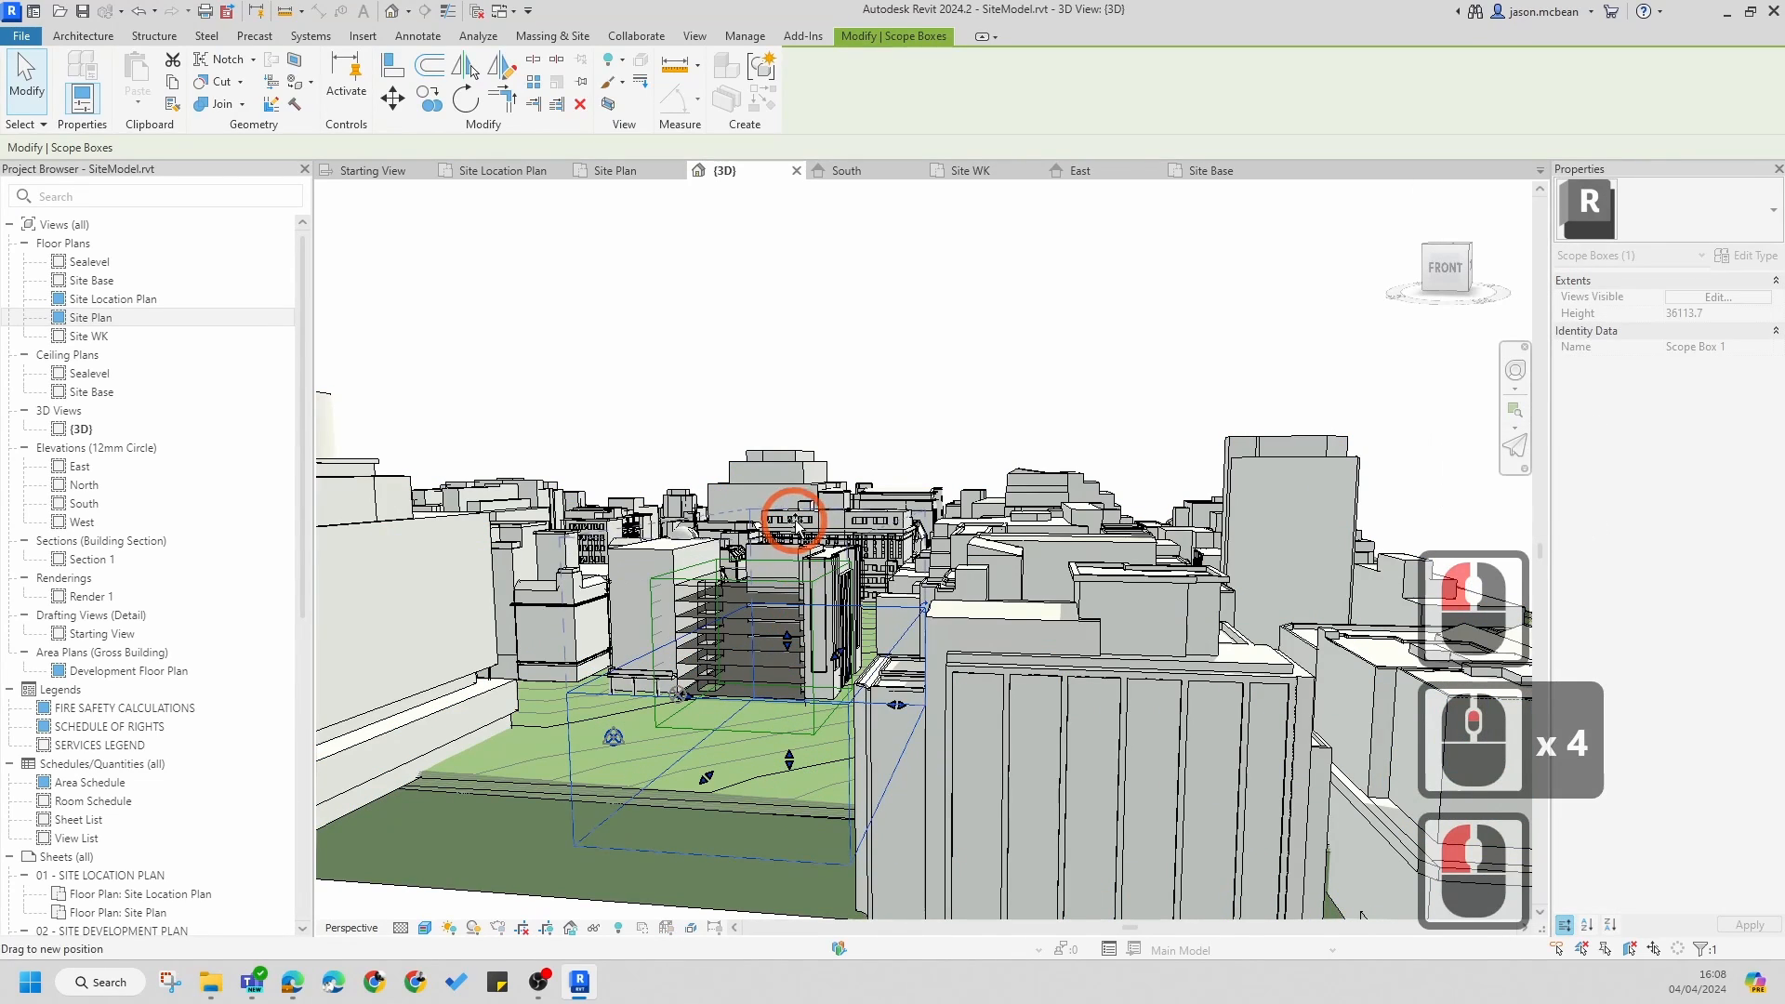
pyautogui.scroll(-10, 914, 660)
pyautogui.press('Escape')
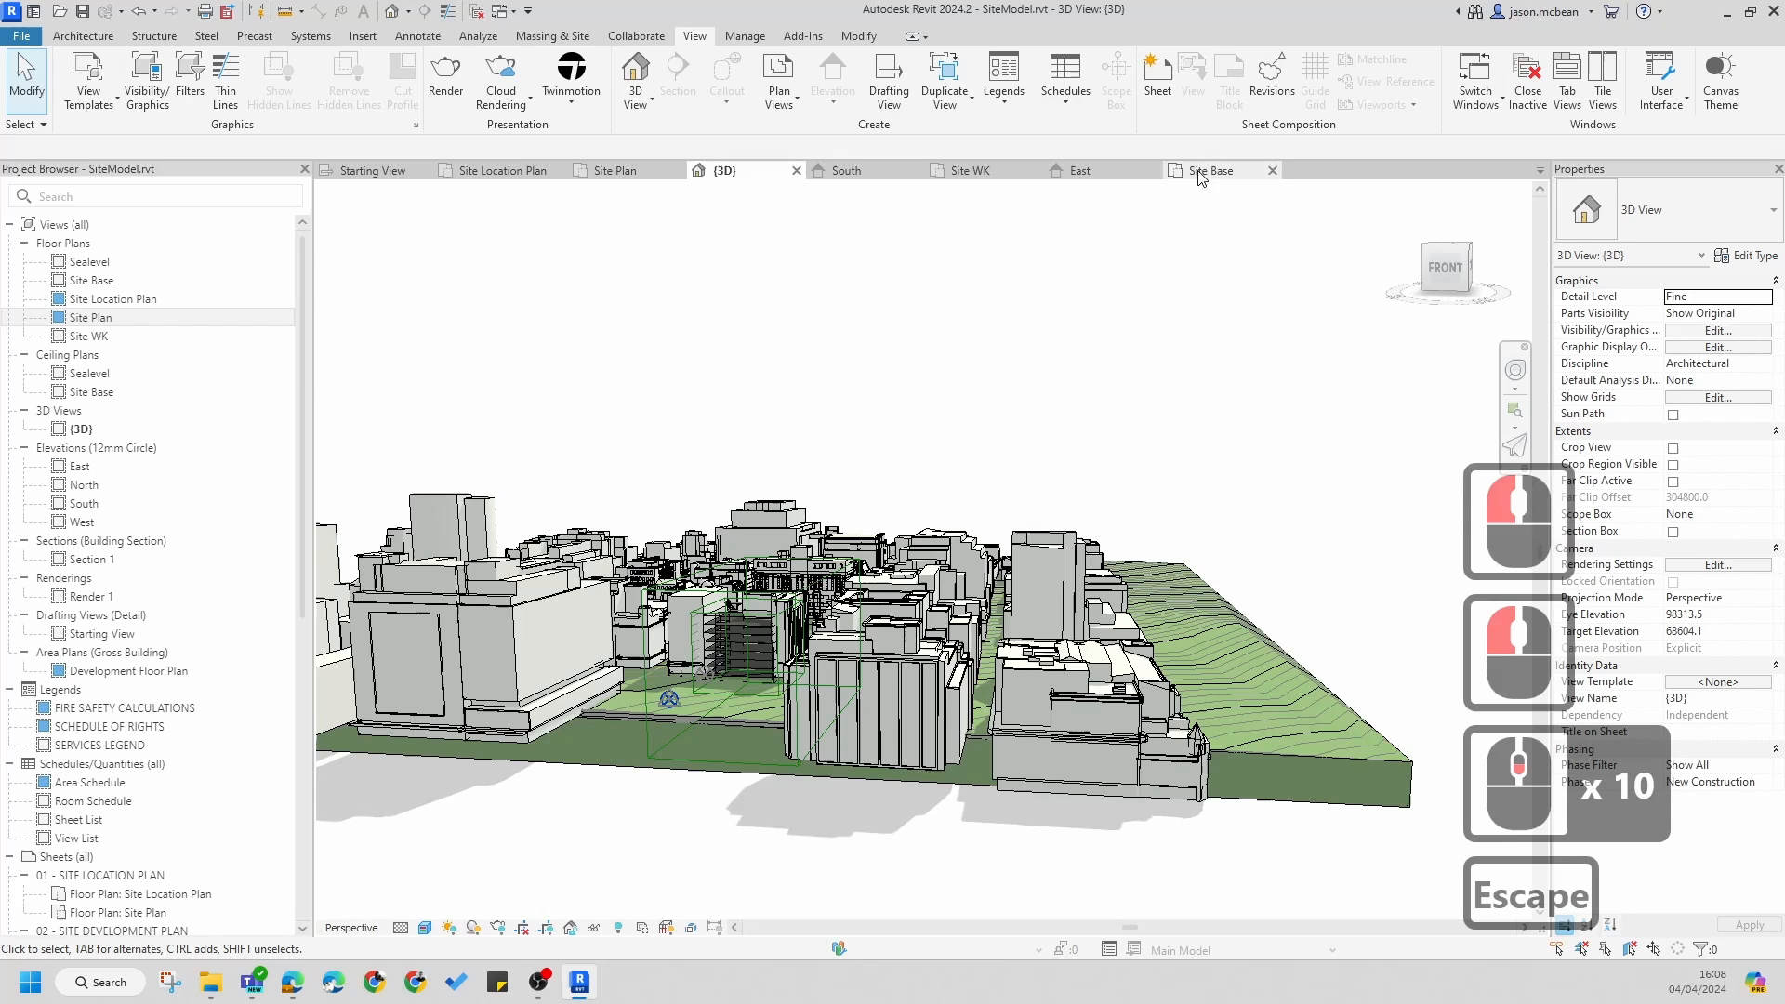
# - In the East elevation, assign Scope Box 1 to both the Sealevel and Site Base levels
pyautogui.click(1106, 177)
pyautogui.click(946, 609)
pyautogui.click(790, 582)
pyautogui.rightClick(790, 582)
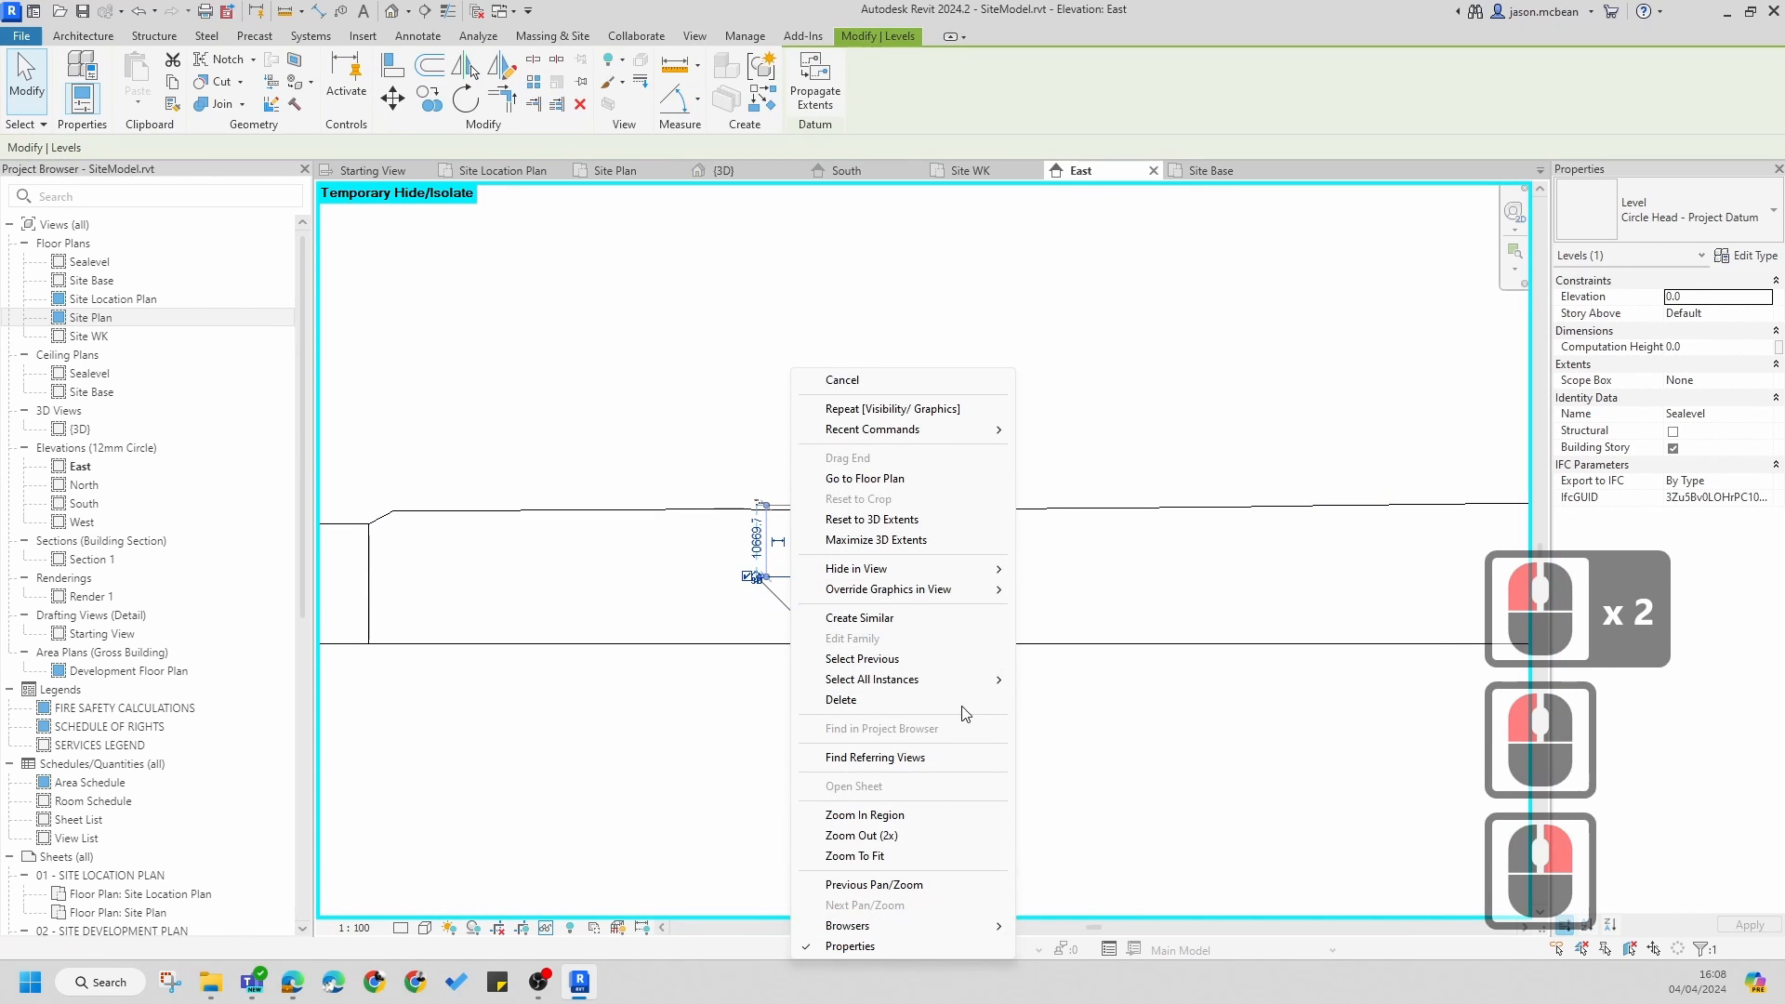
pyautogui.click(1081, 679)
pyautogui.scroll(-14, 884, 521)
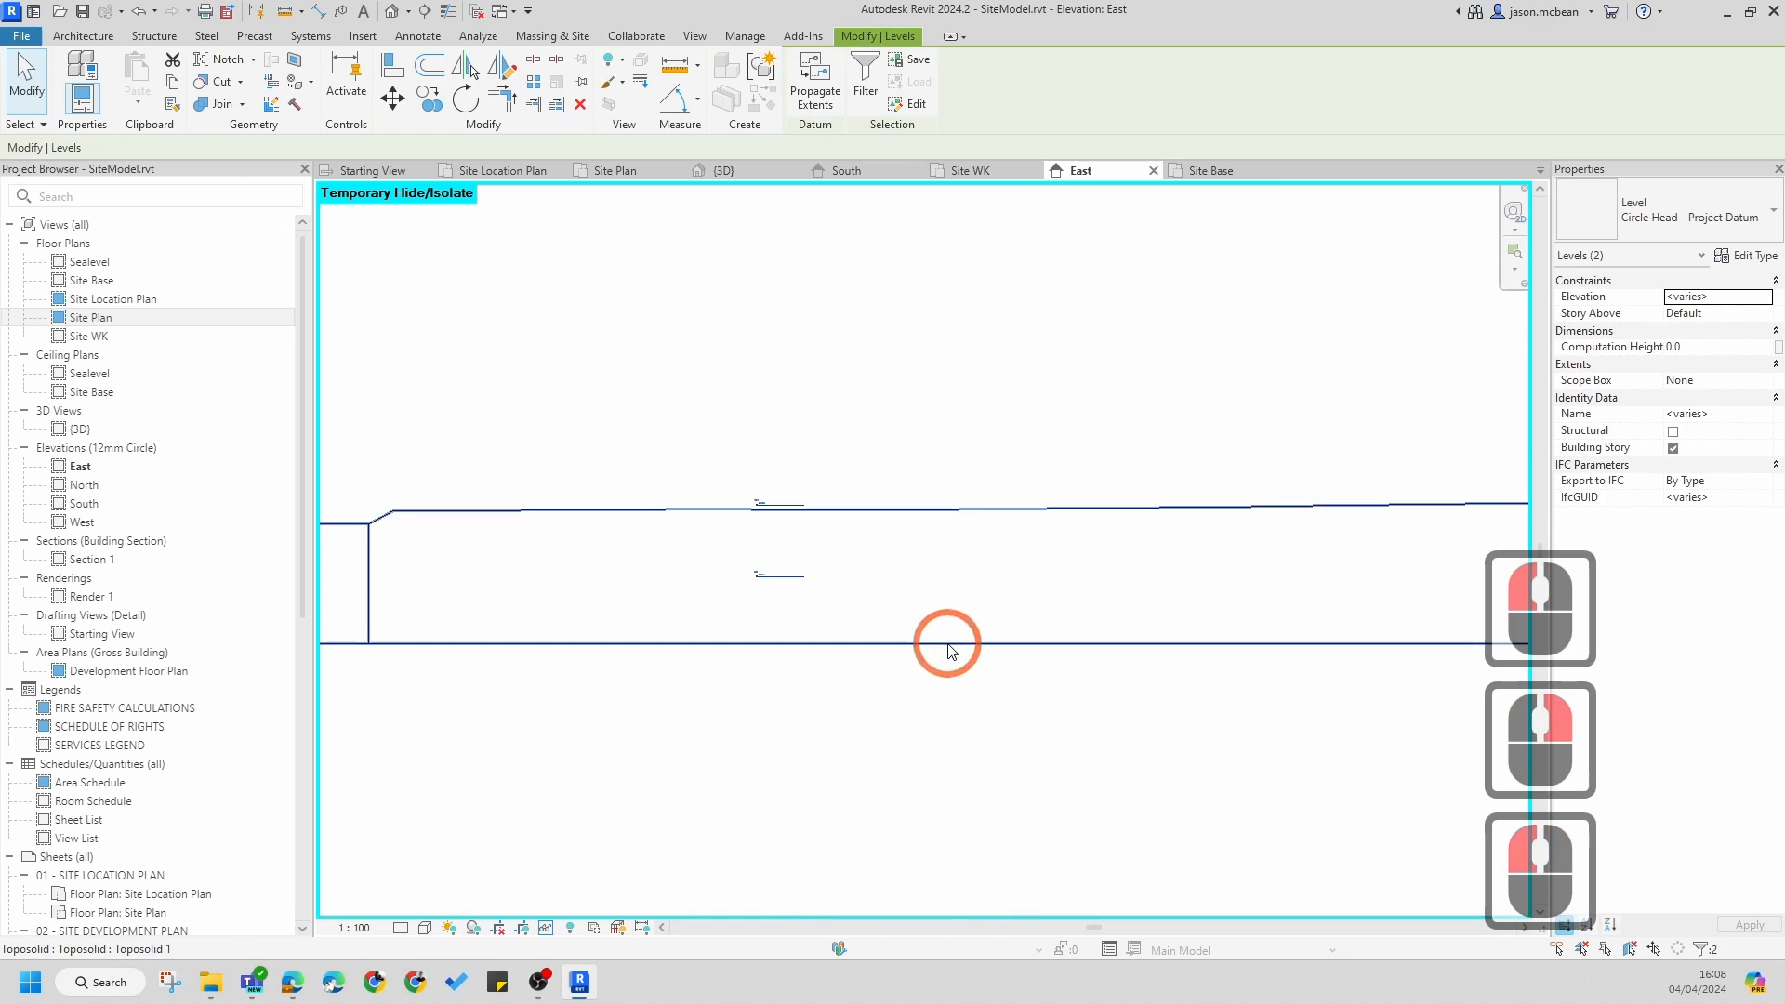
pyautogui.scroll(5, 785, 361)
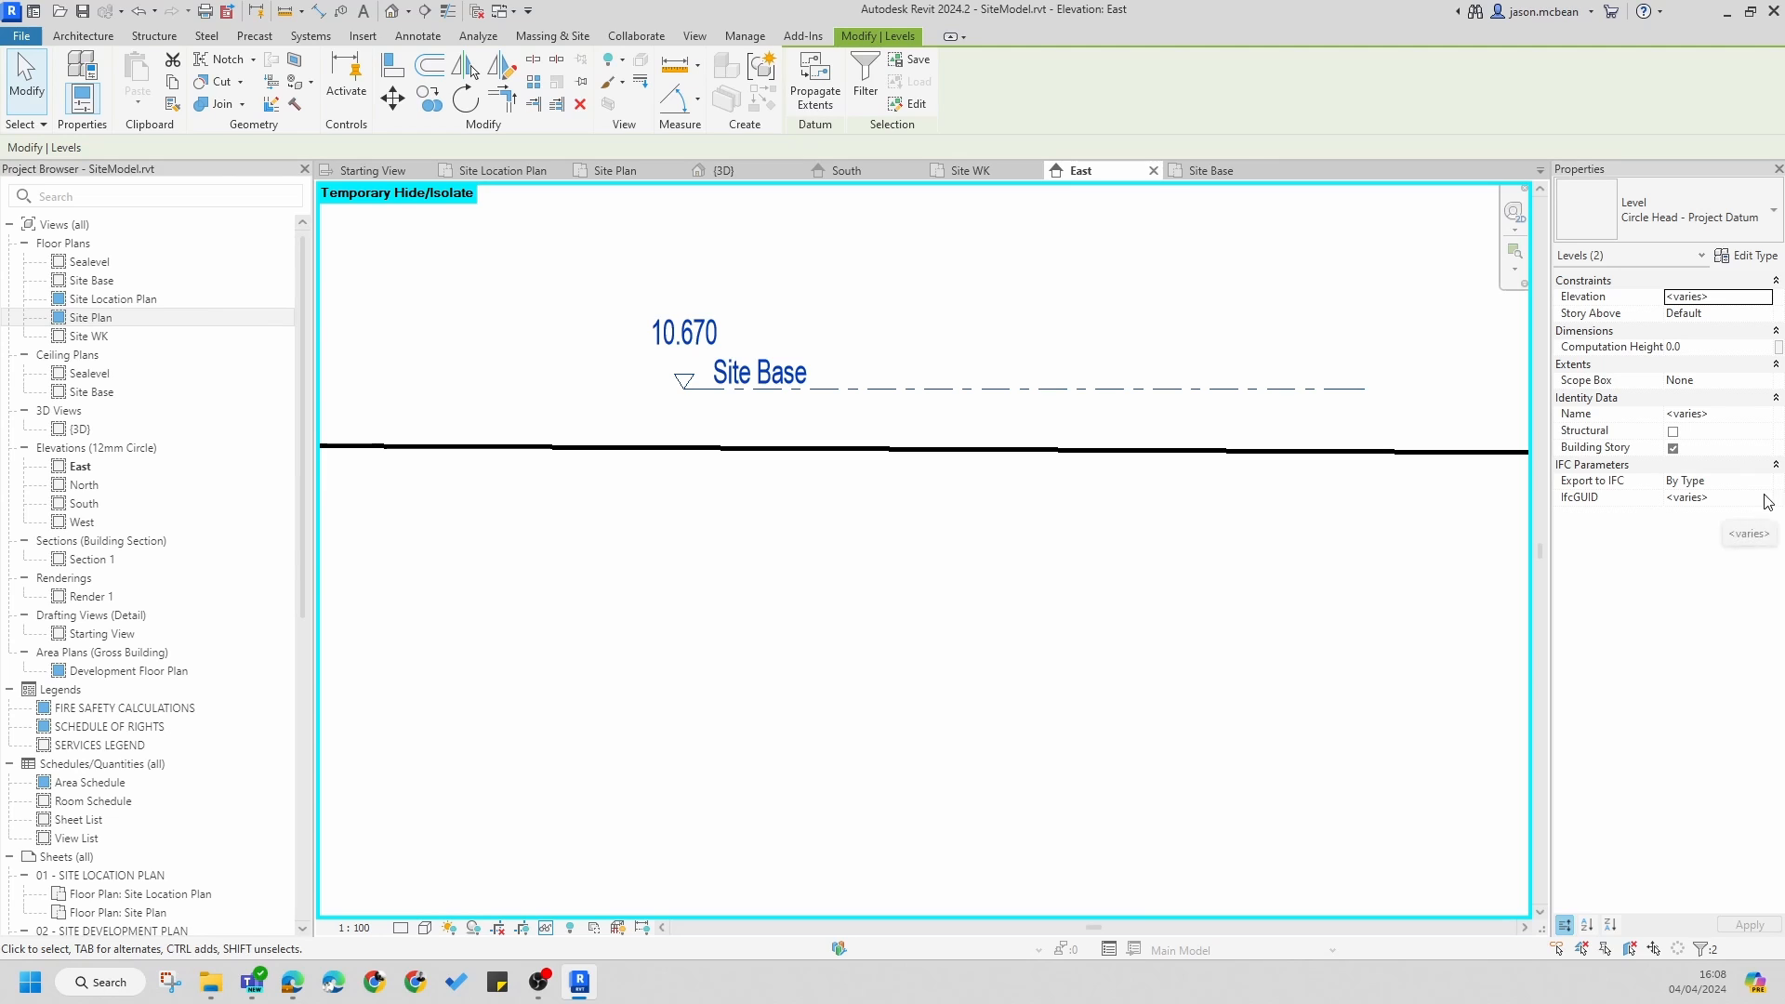
pyautogui.scroll(-13, 871, 650)
pyautogui.scroll(5, 1351, 481)
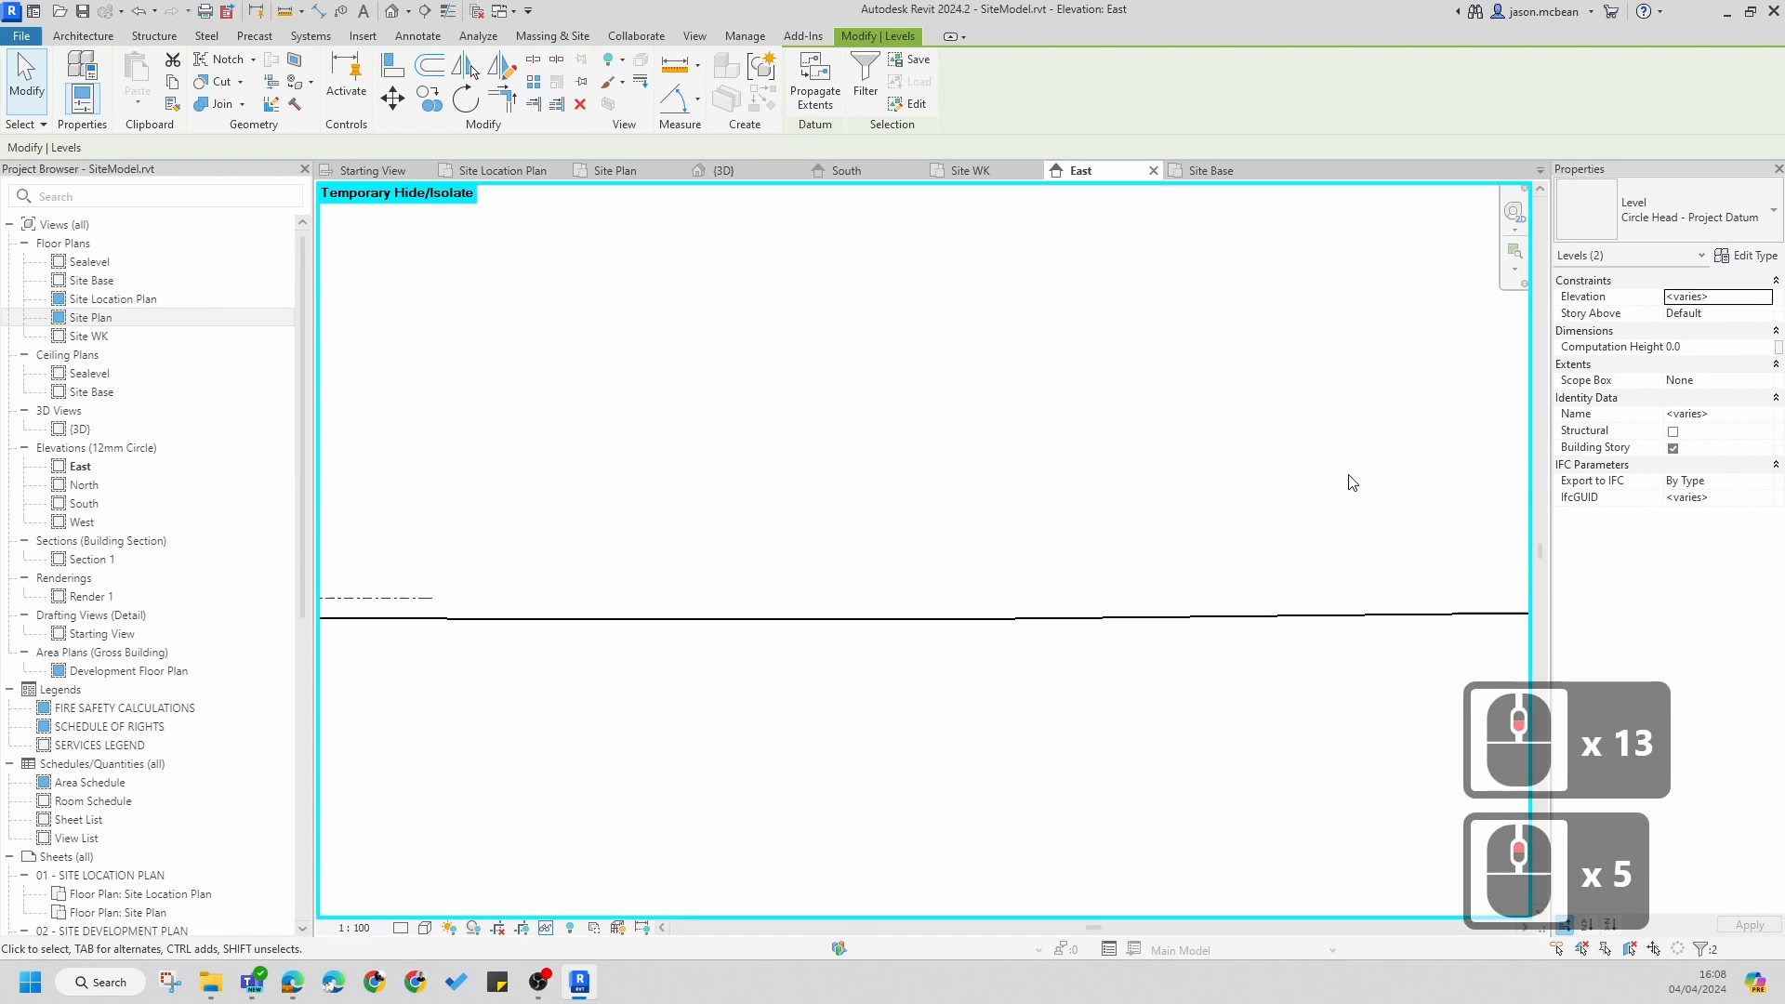
pyautogui.click(1766, 381)
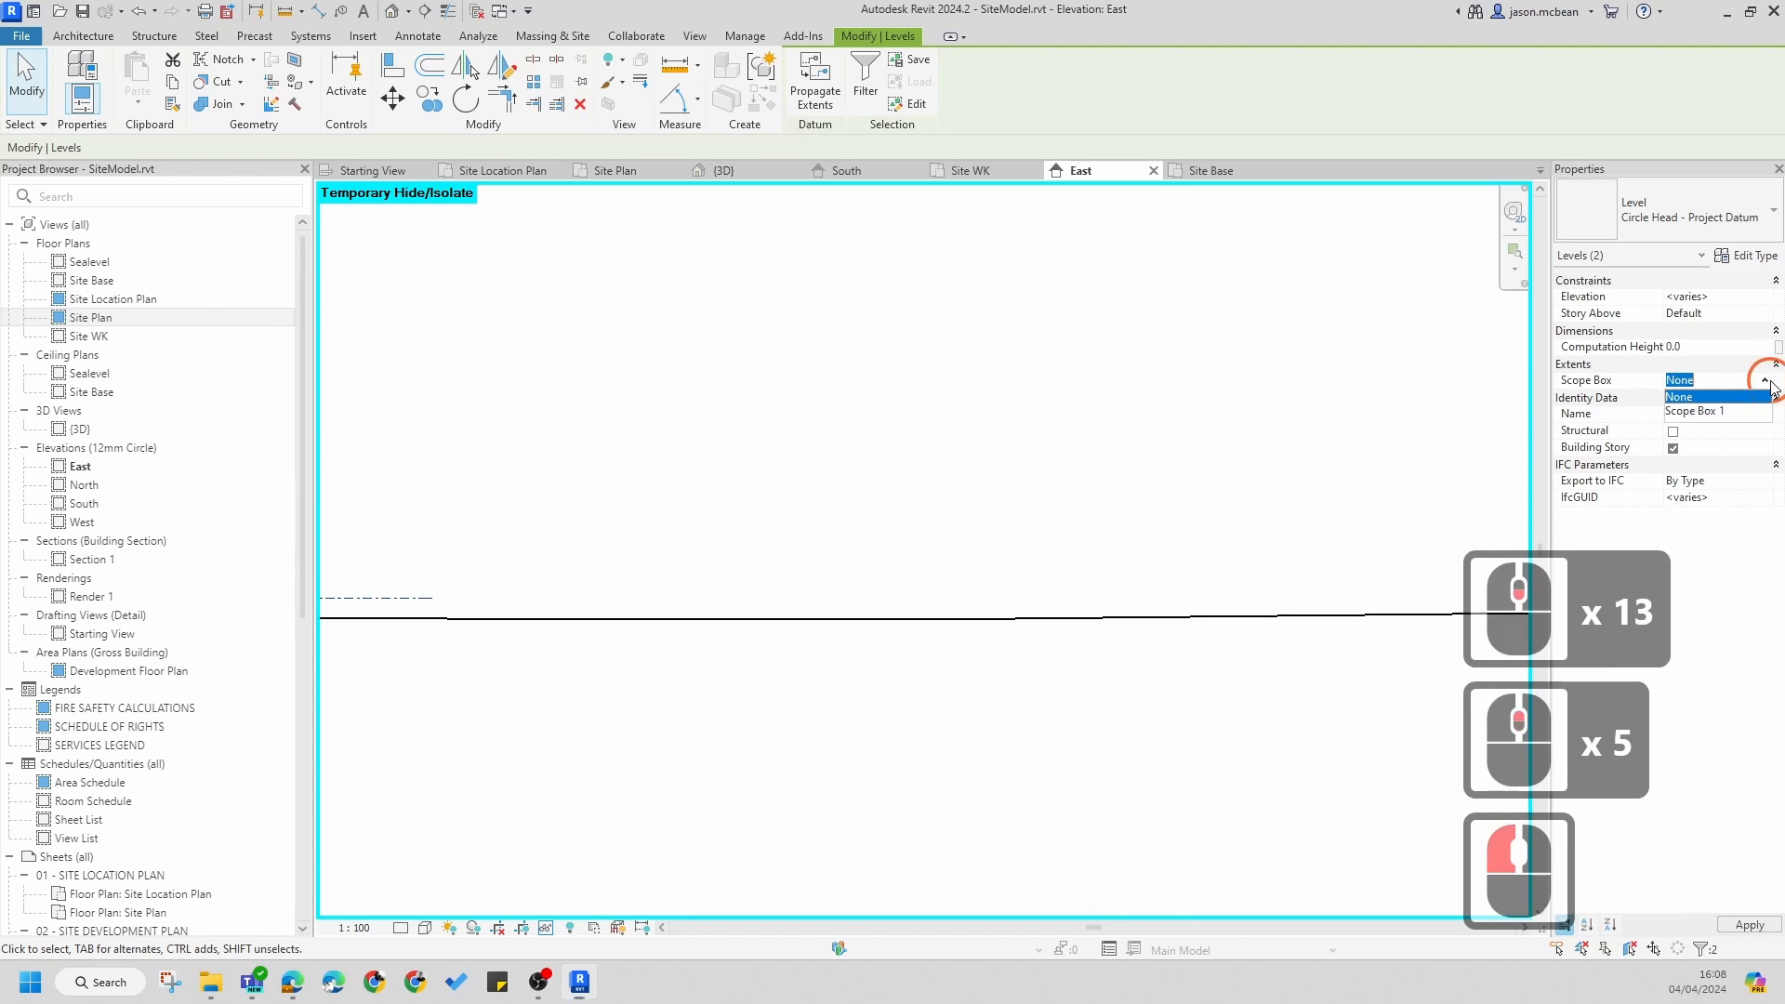
pyautogui.click(1681, 412)
pyautogui.scroll(16, 909, 438)
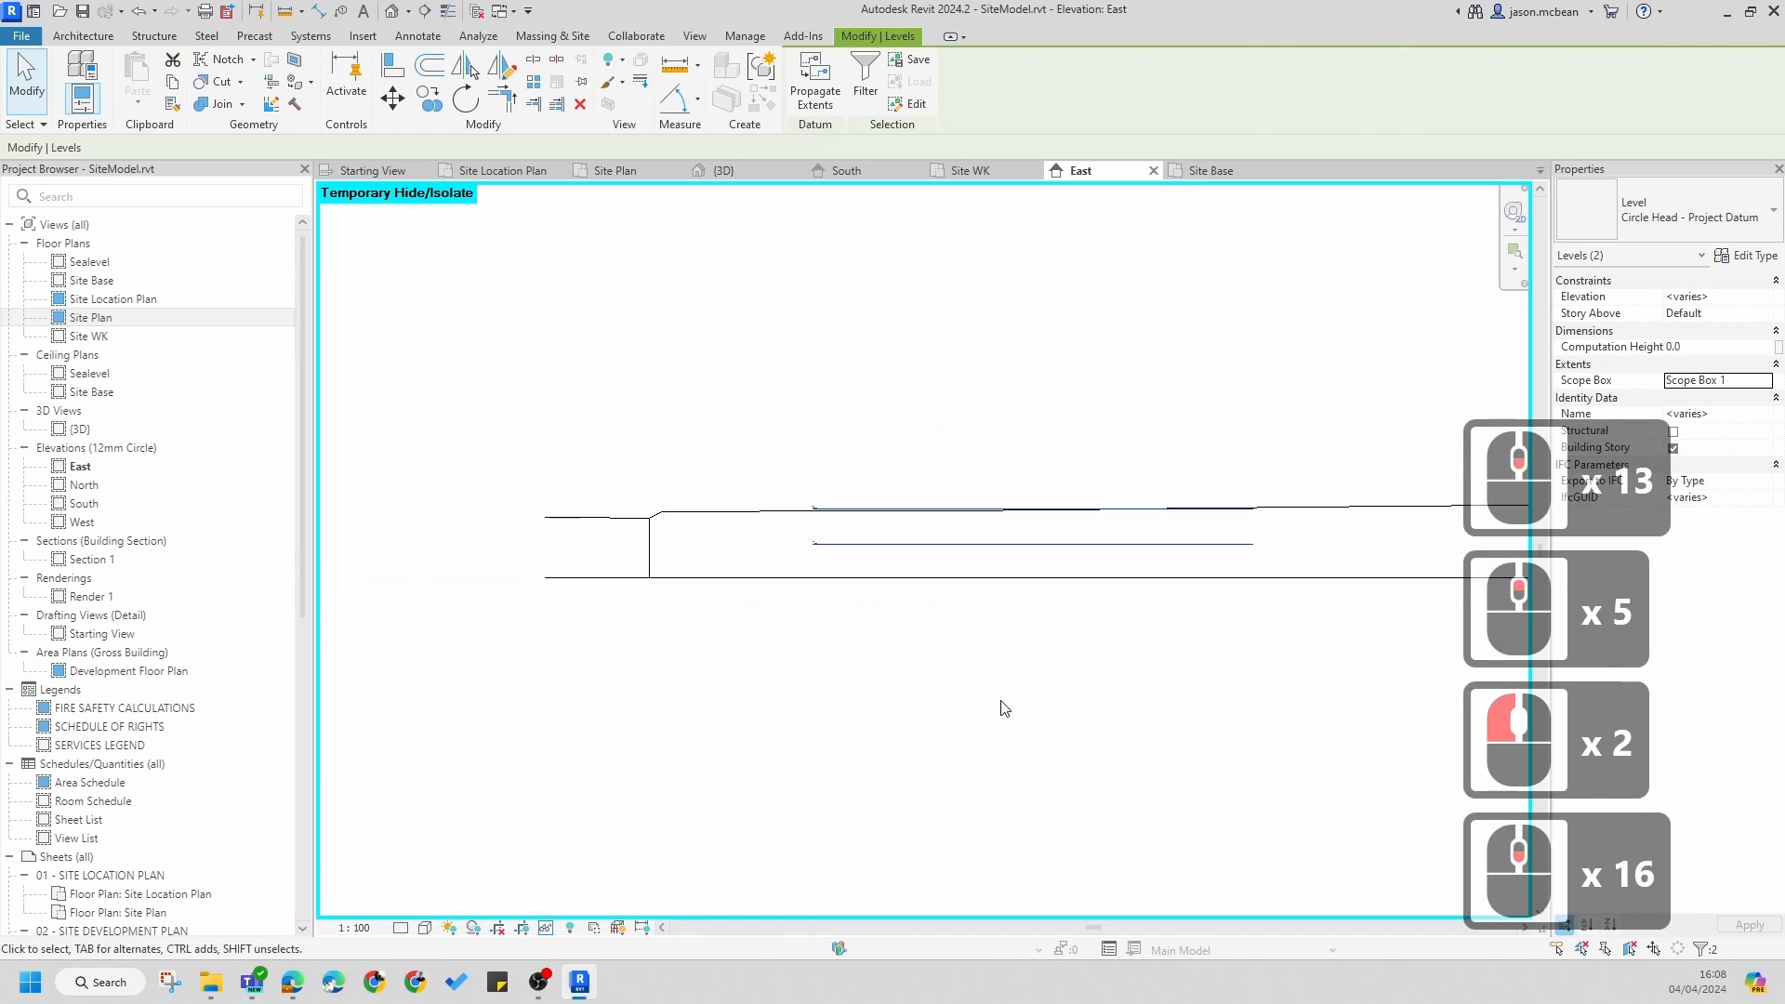
pyautogui.click(1145, 645)
pyautogui.scroll(5, 1067, 518)
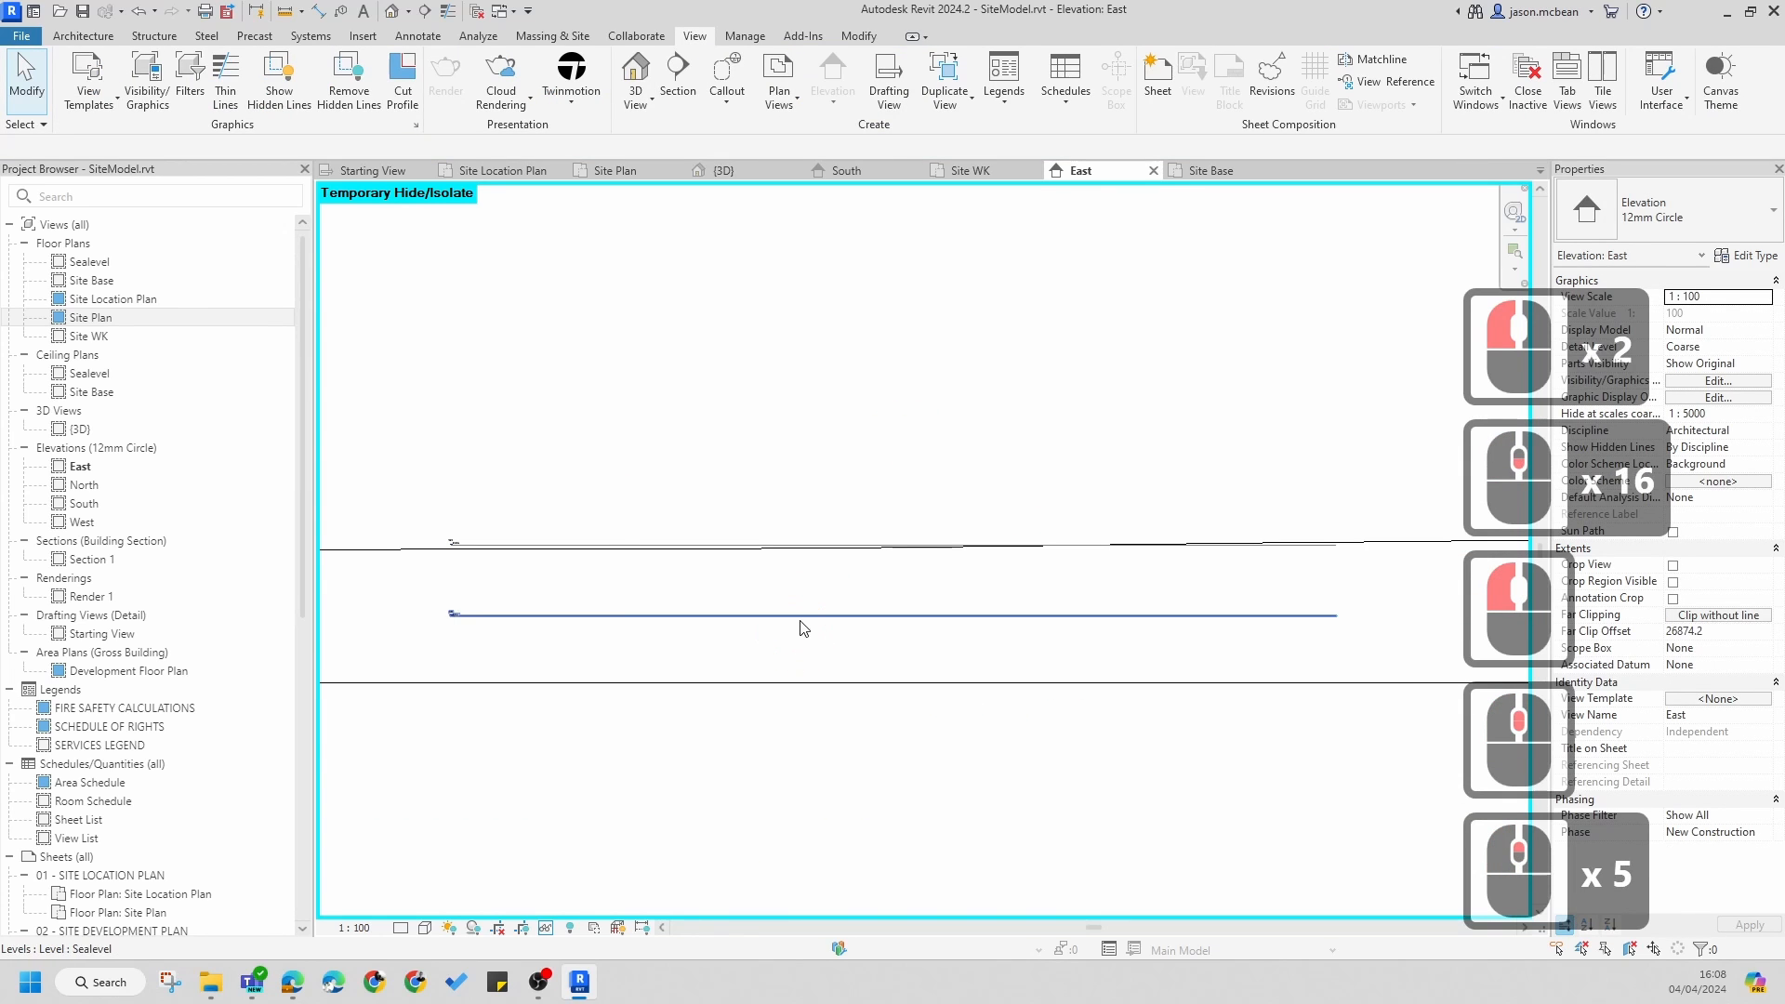
pyautogui.click(803, 621)
# - Set the 3D view's visual style to Wireframe and turn the model to show the scope box
pyautogui.click(392, 10)
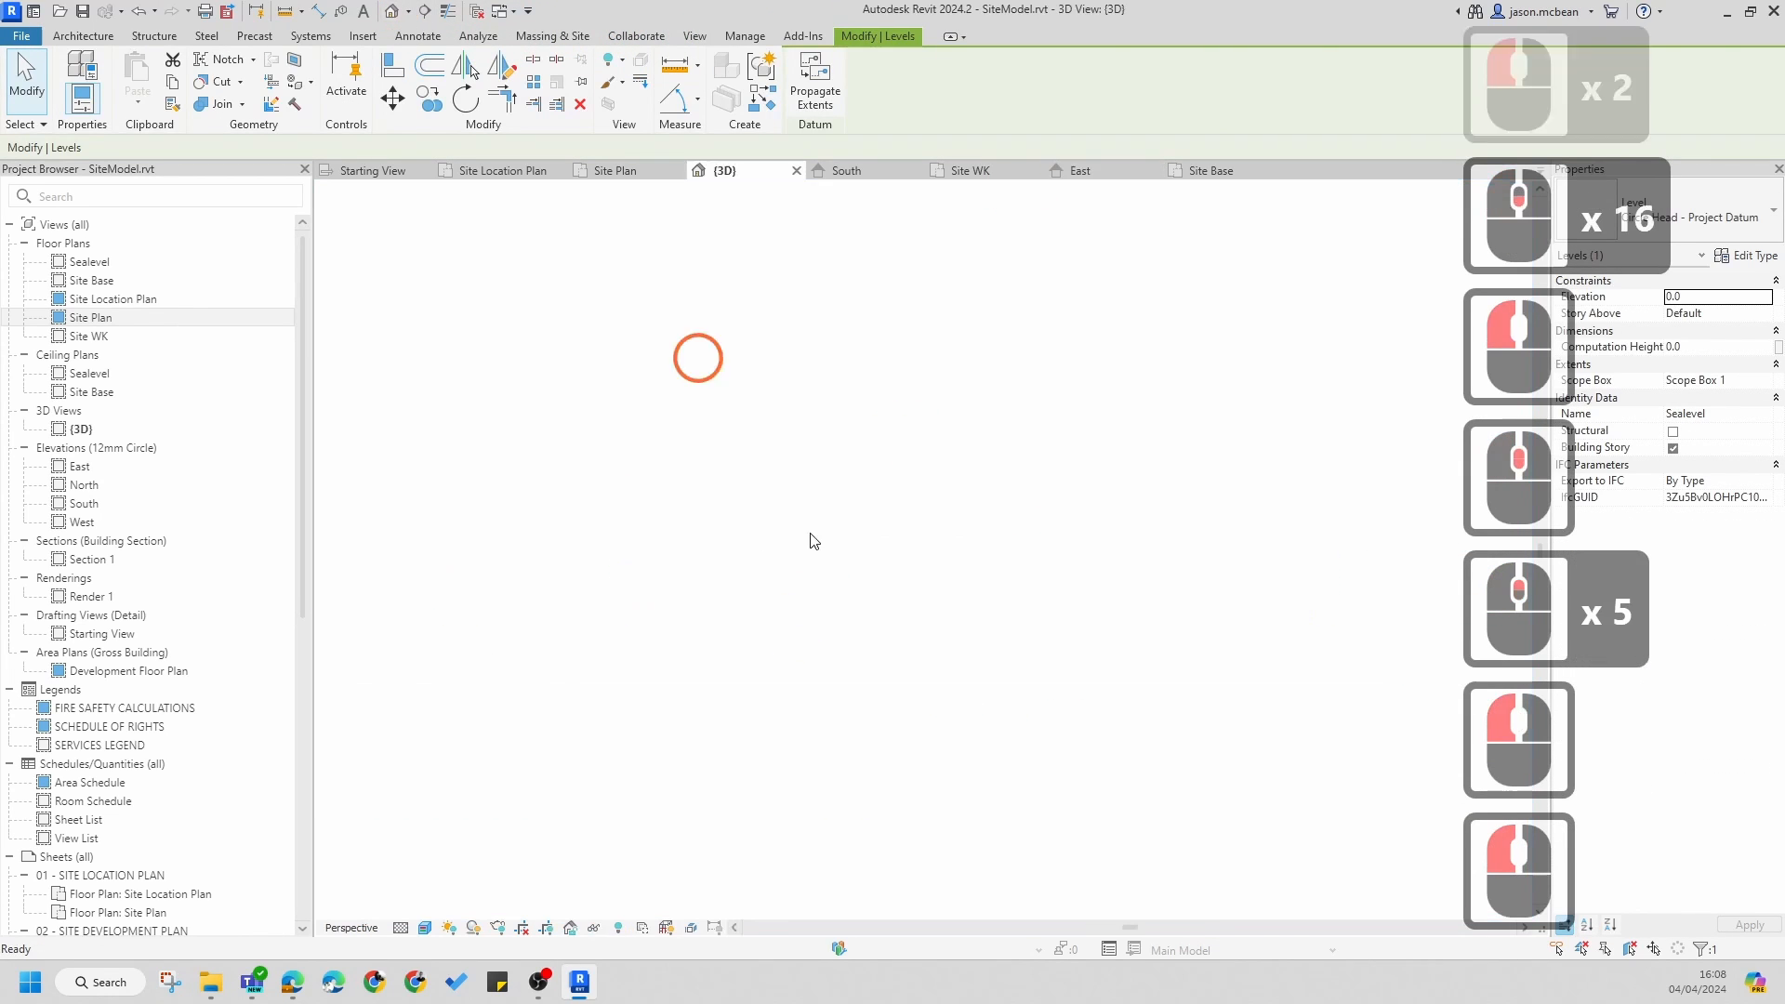
pyautogui.scroll(8, 756, 733)
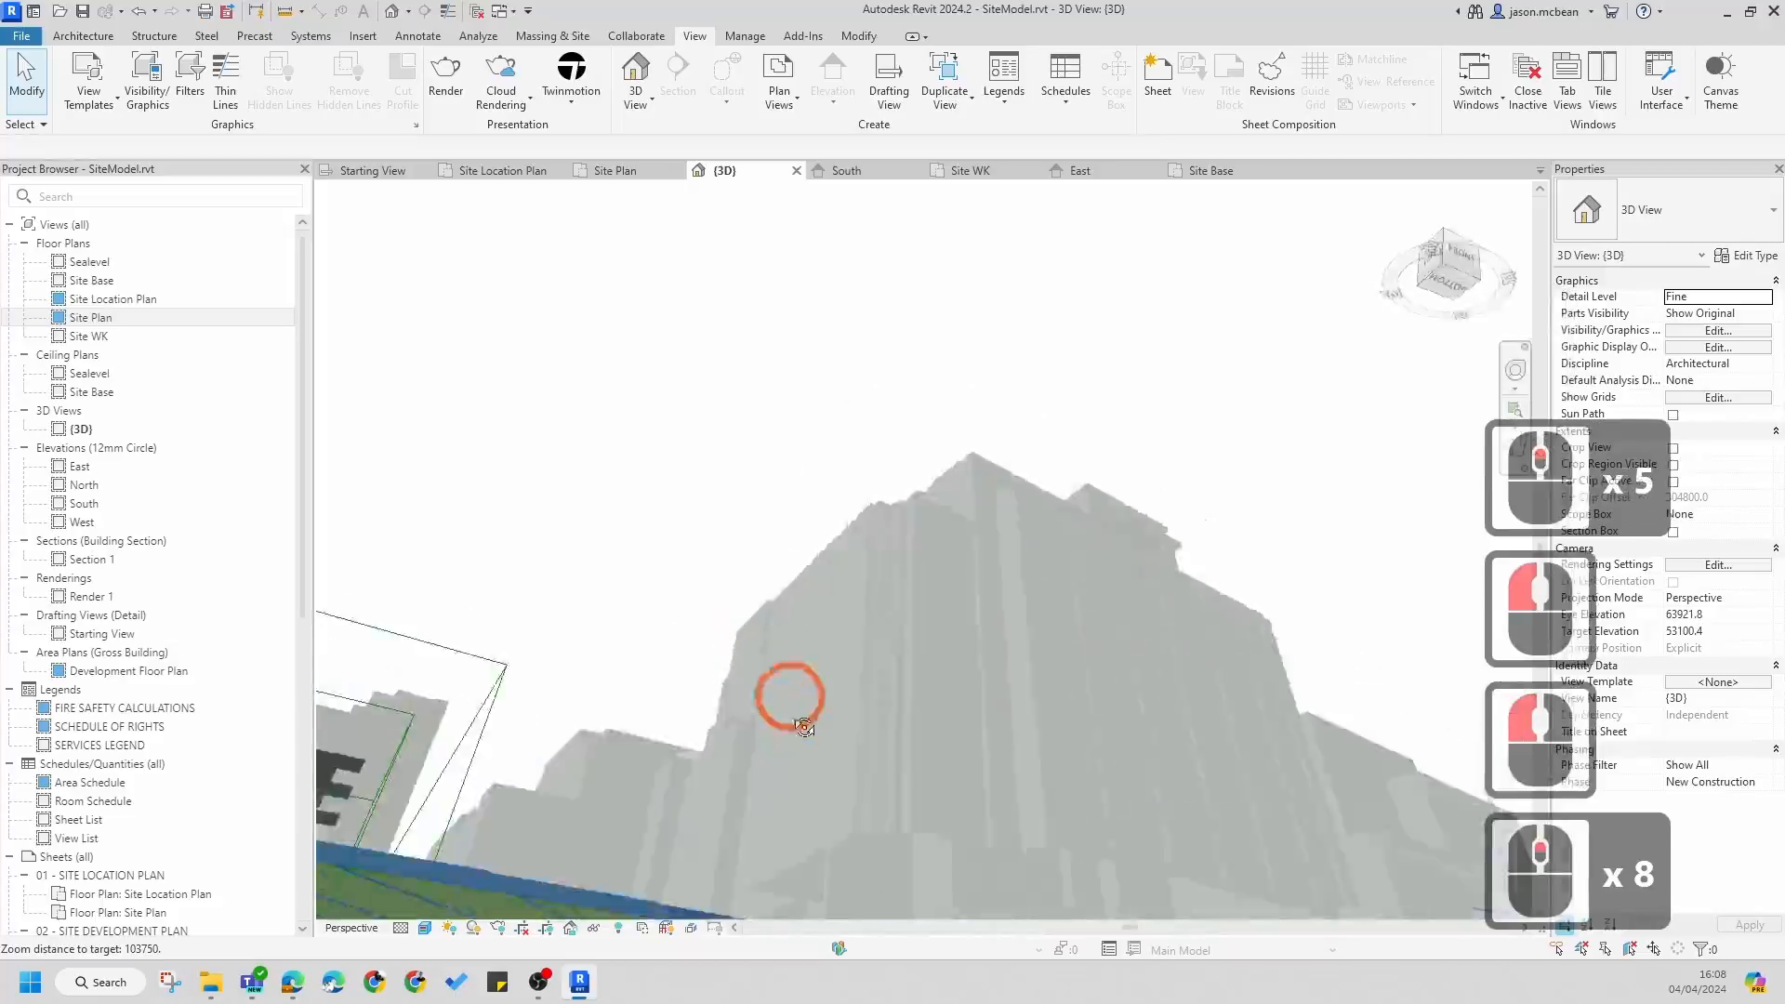
pyautogui.keyDown('shift'); pyautogui.moveTo(789, 705); pyautogui.dragTo(502, 904, button='middle'); pyautogui.keyUp('shift')
pyautogui.click(425, 928)
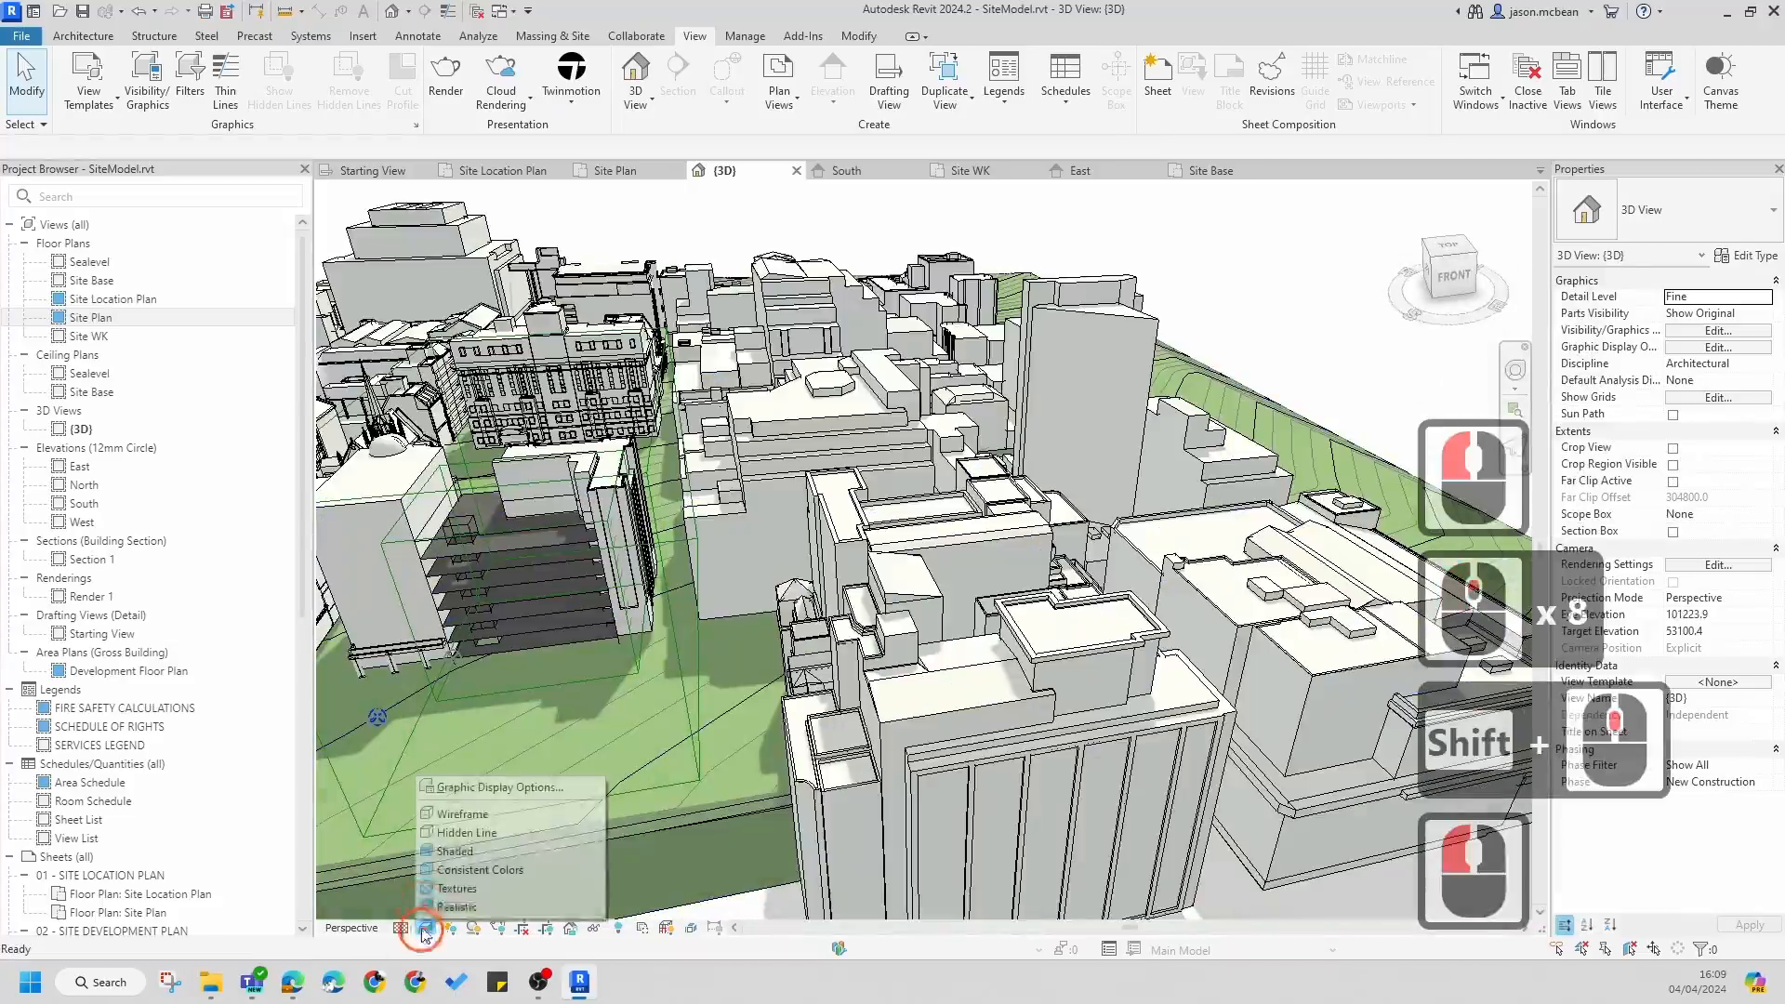
pyautogui.click(455, 818)
pyautogui.scroll(-7, 650, 741)
pyautogui.keyDown('shift'); pyautogui.moveTo(650, 741); pyautogui.dragTo(1069, 539, button='middle'); pyautogui.keyUp('shift')
pyautogui.scroll(-3, 768, 599)
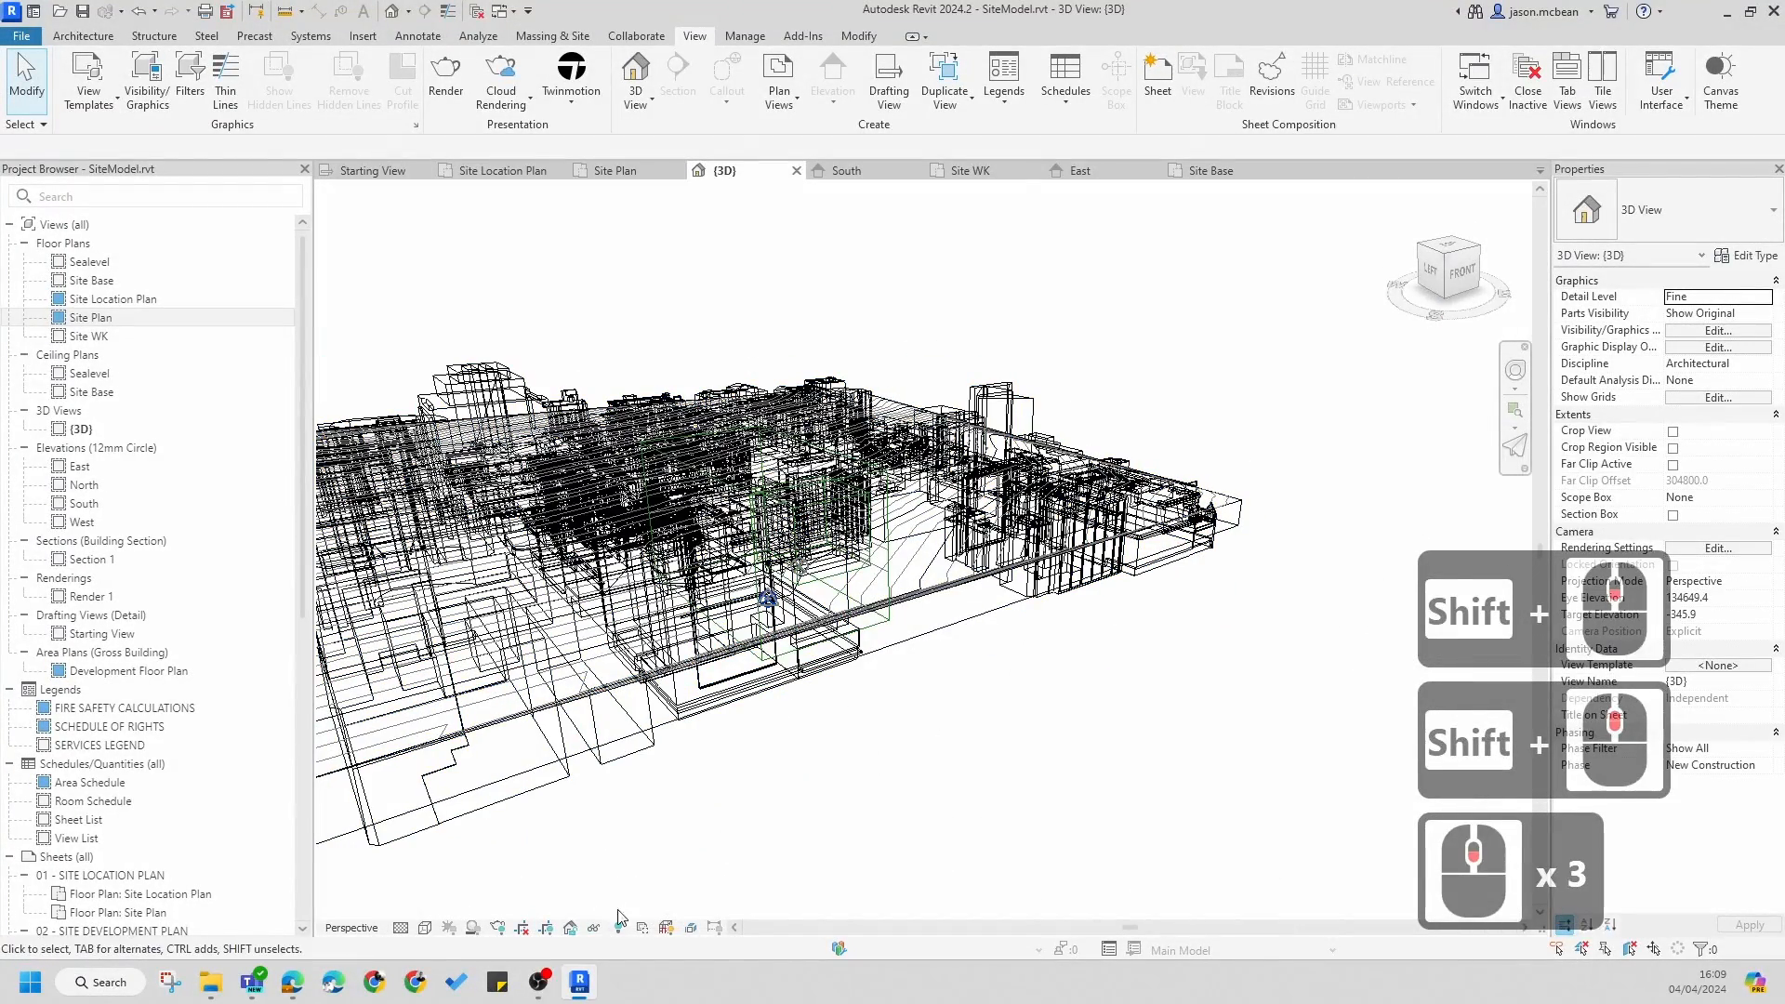
# - Temporarily hide the toposolid and the surrounding context buildings in the 3D view
pyautogui.click(935, 646)
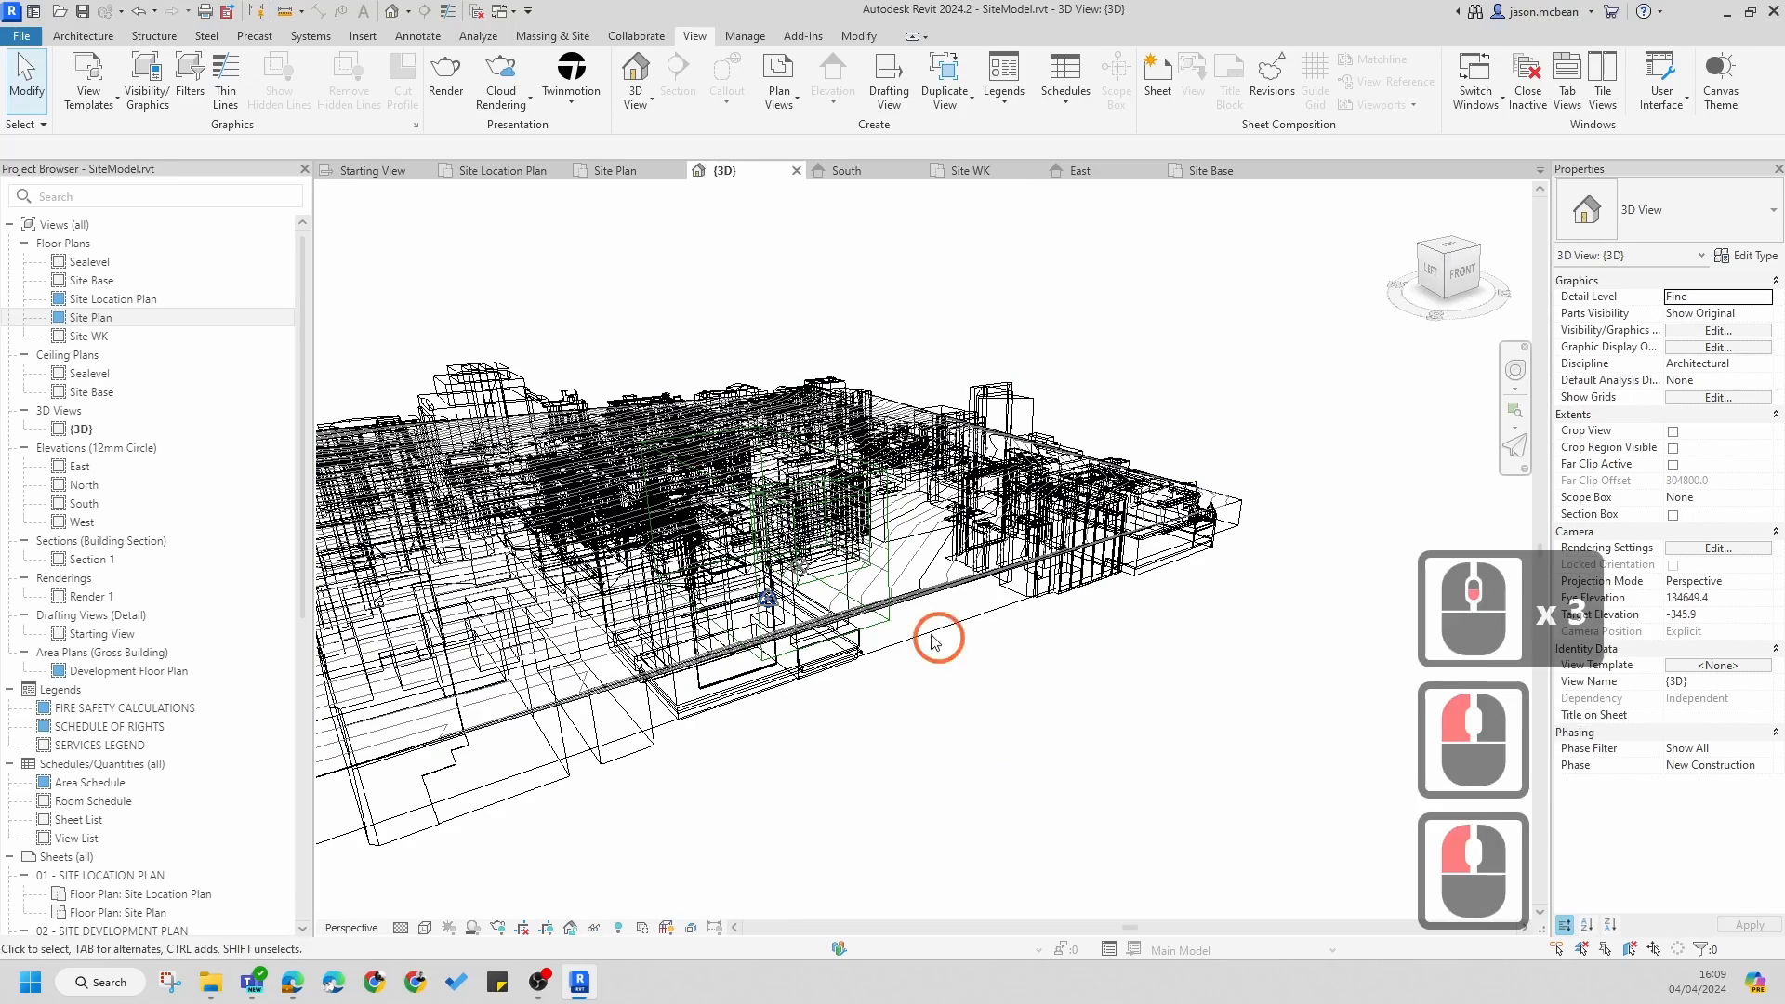
pyautogui.click(932, 641)
pyautogui.click(595, 927)
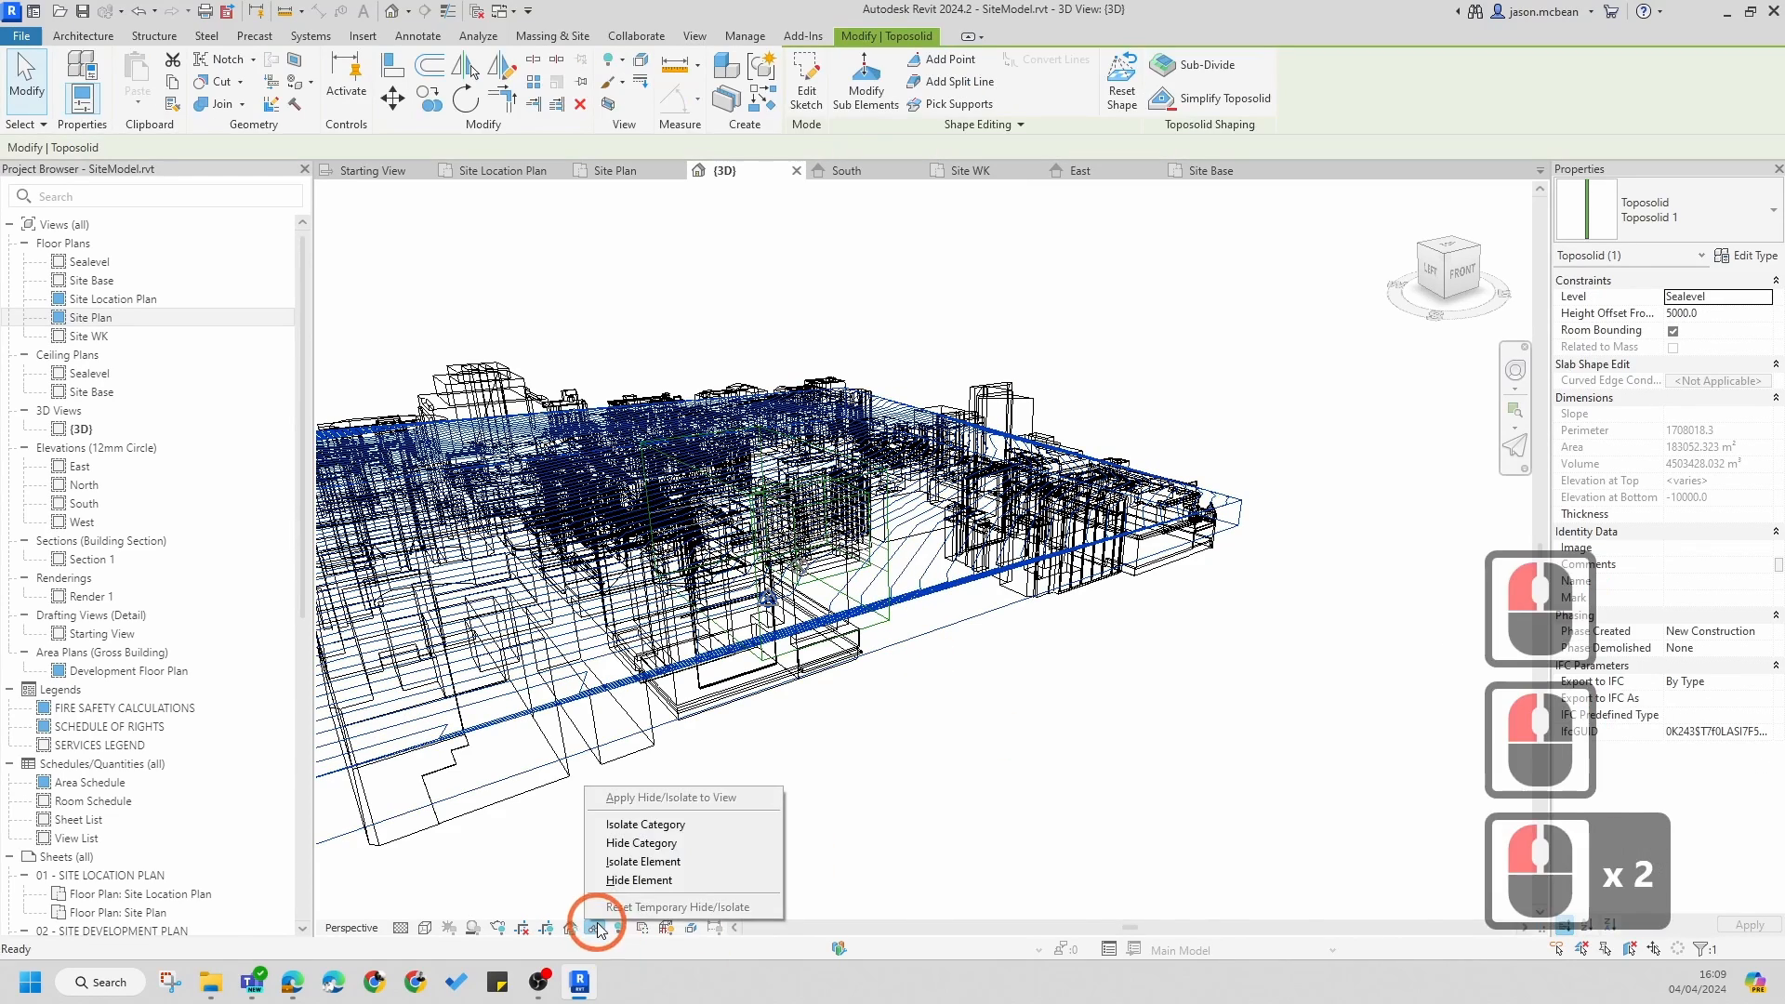
pyautogui.click(673, 881)
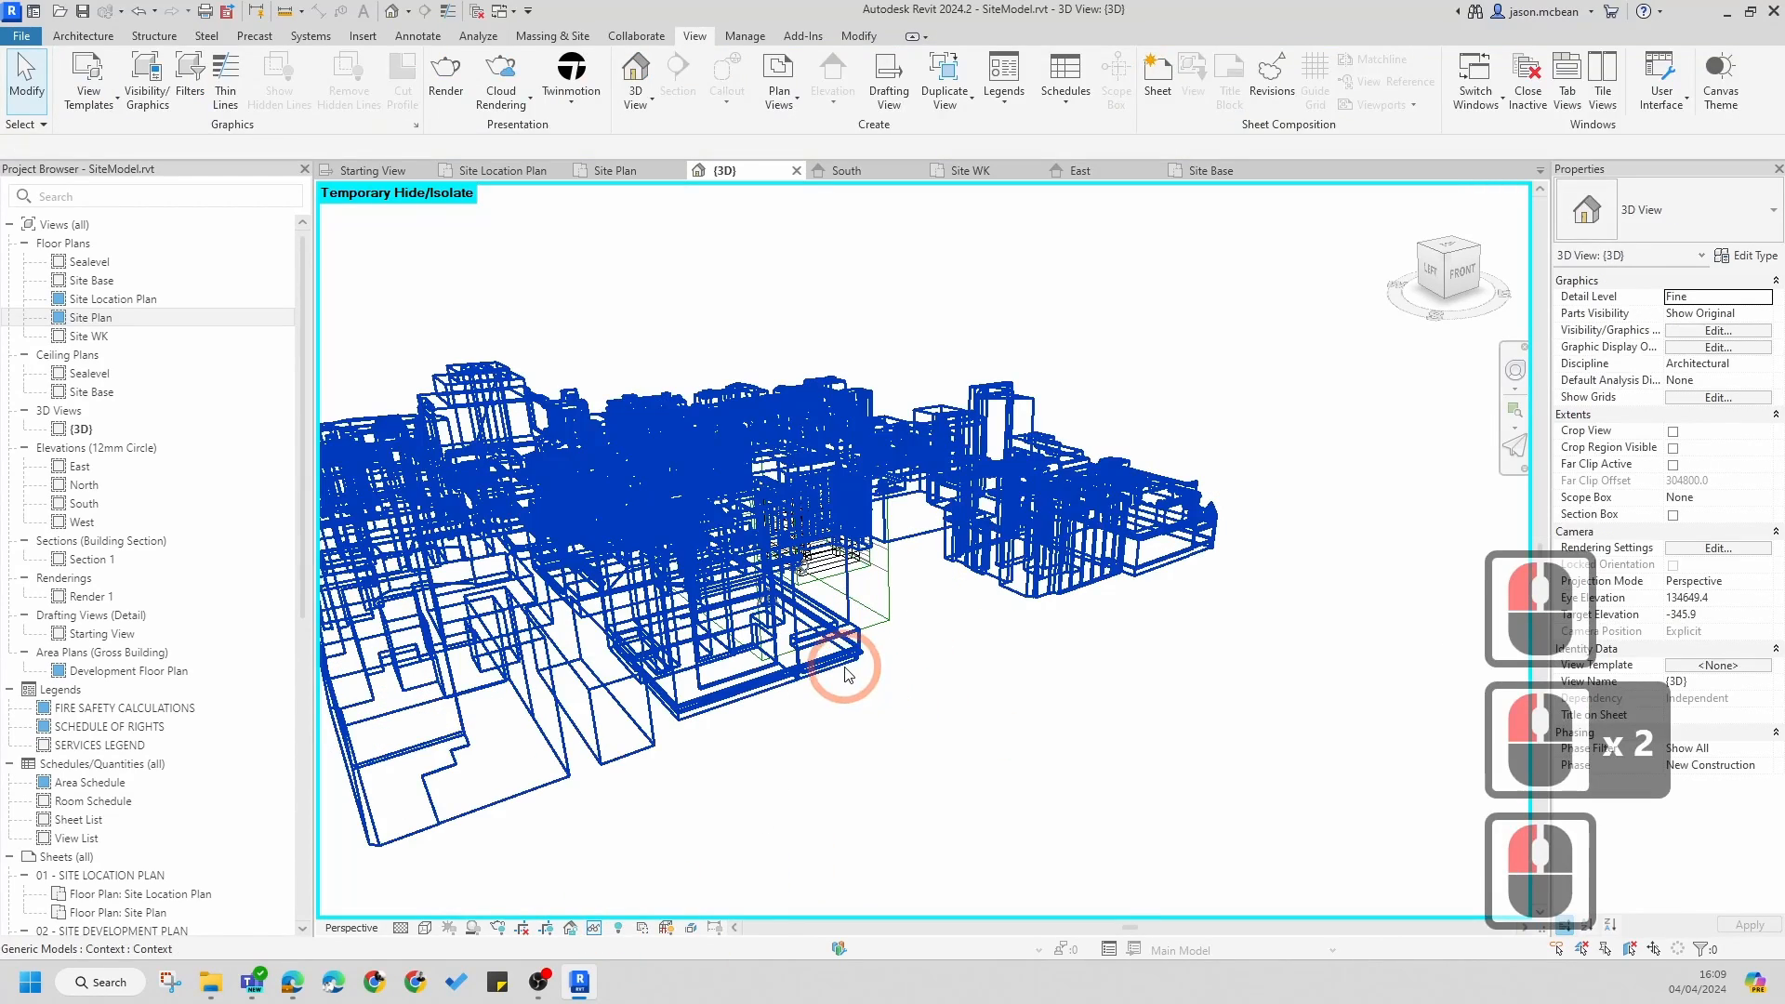
pyautogui.click(837, 666)
pyautogui.click(595, 927)
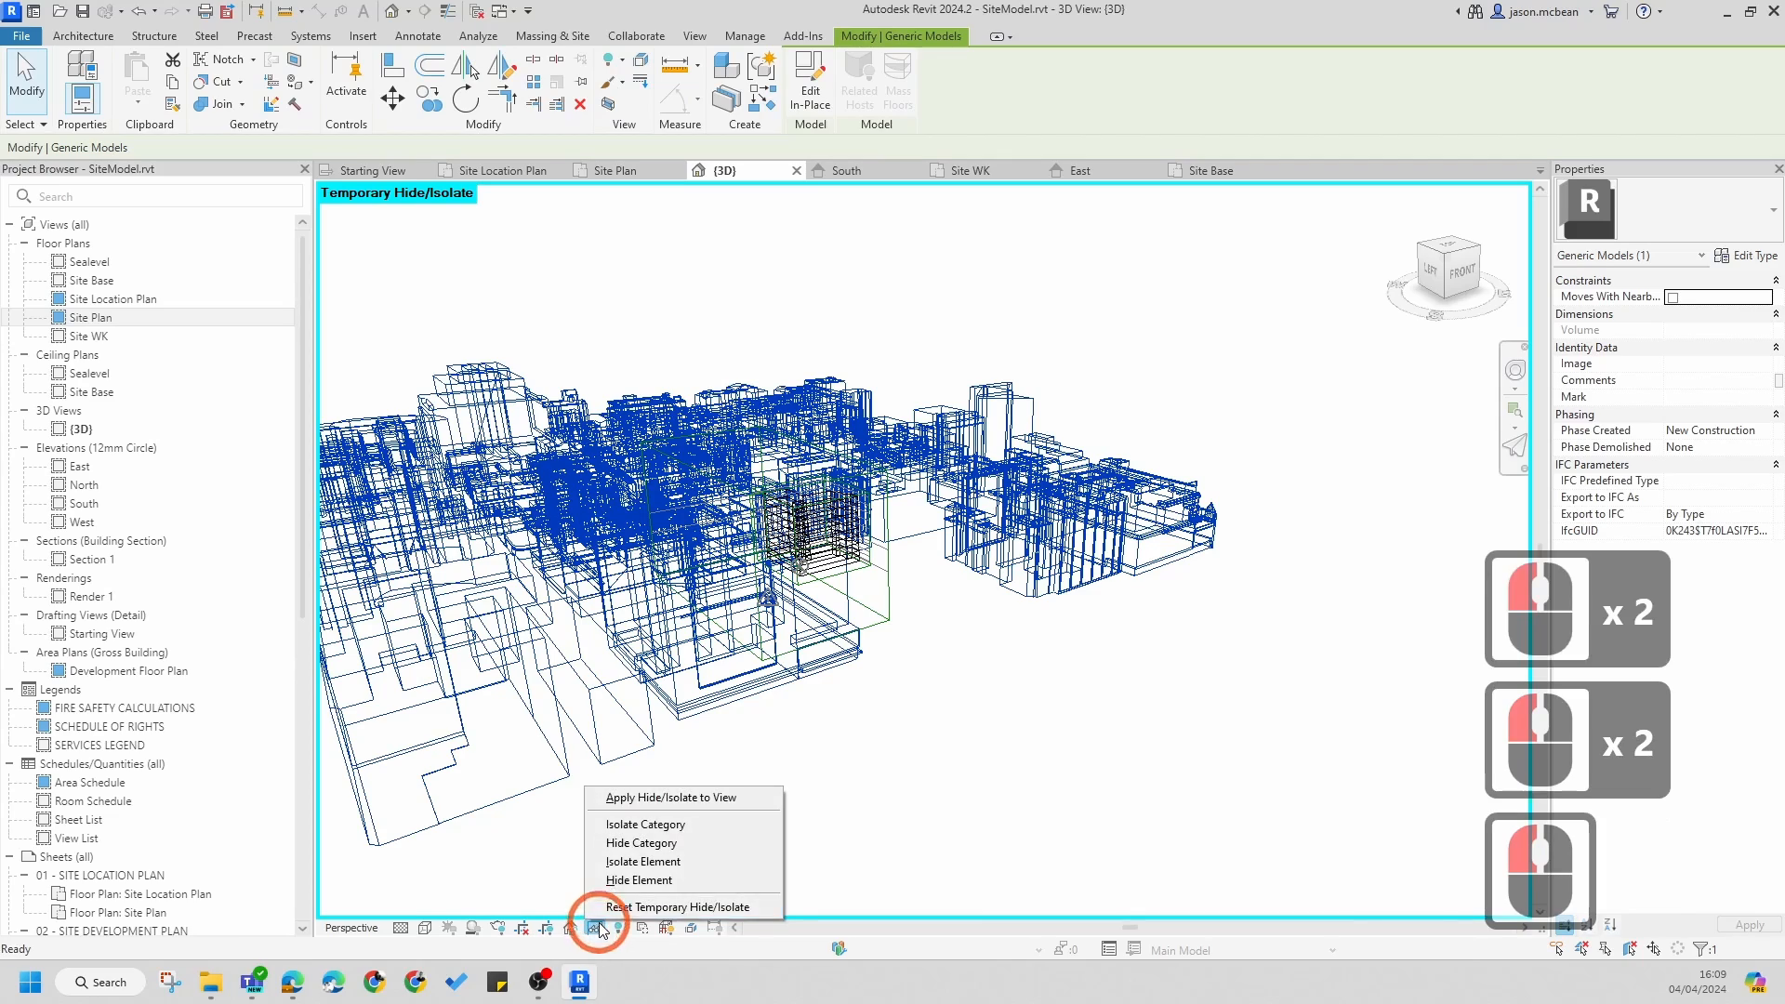
pyautogui.click(616, 885)
# - Examine the Site Base level plane inside the scope box around the building from several sides
pyautogui.scroll(15, 743, 651)
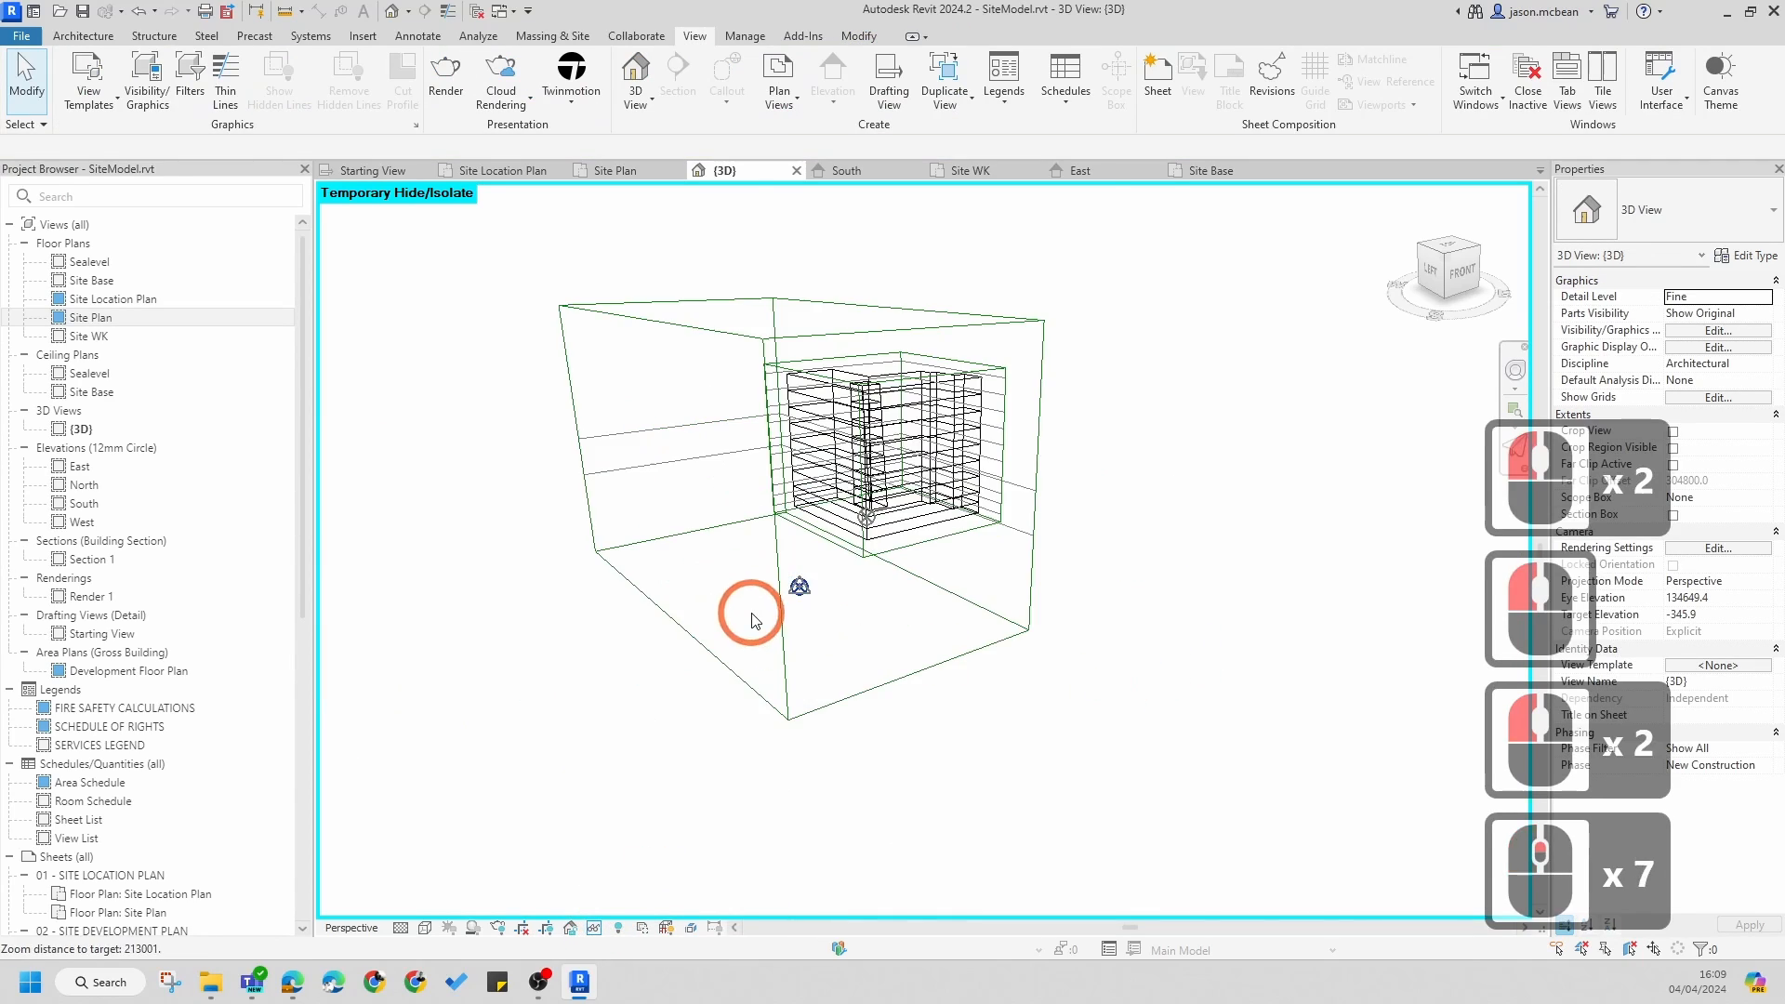
pyautogui.scroll(-12, 733, 561)
pyautogui.keyDown('shift'); pyautogui.moveTo(1147, 538); pyautogui.dragTo(976, 363, button='middle'); pyautogui.keyUp('shift')
pyautogui.scroll(5, 1023, 354)
pyautogui.click(1237, 586)
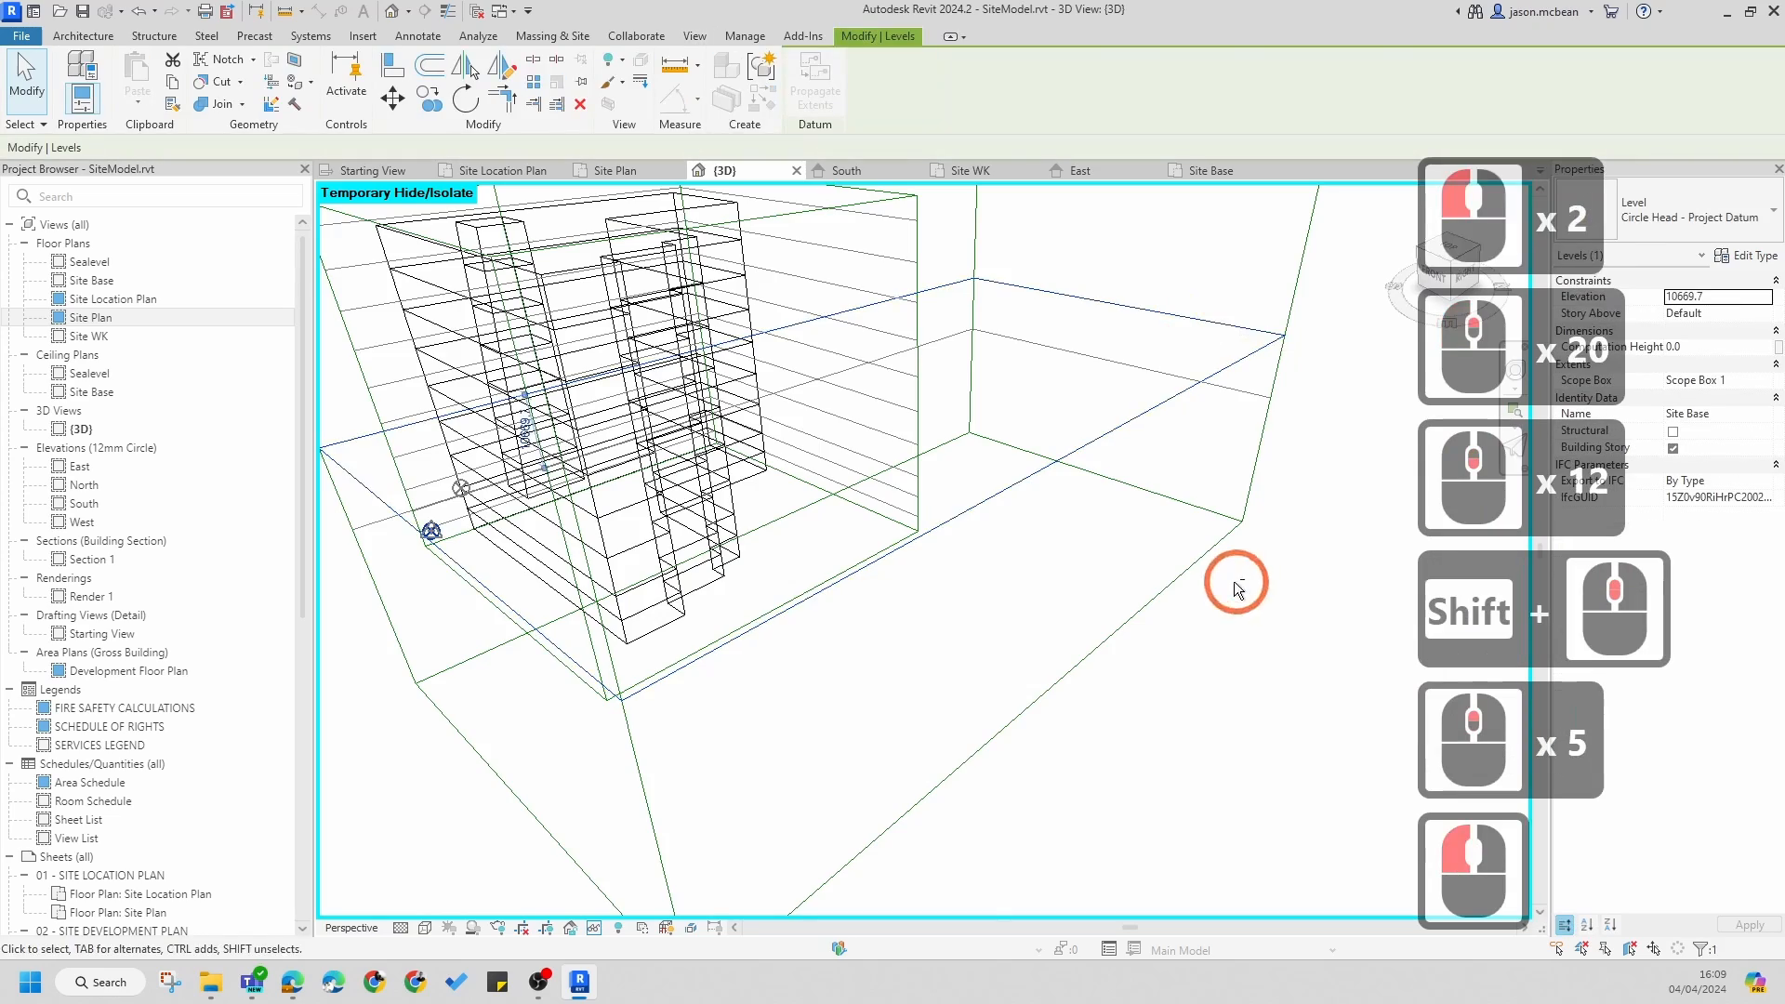
pyautogui.keyDown('shift'); pyautogui.moveTo(1237, 586); pyautogui.dragTo(645, 570, button='middle'); pyautogui.keyUp('shift')
pyautogui.scroll(-11, 709, 466)
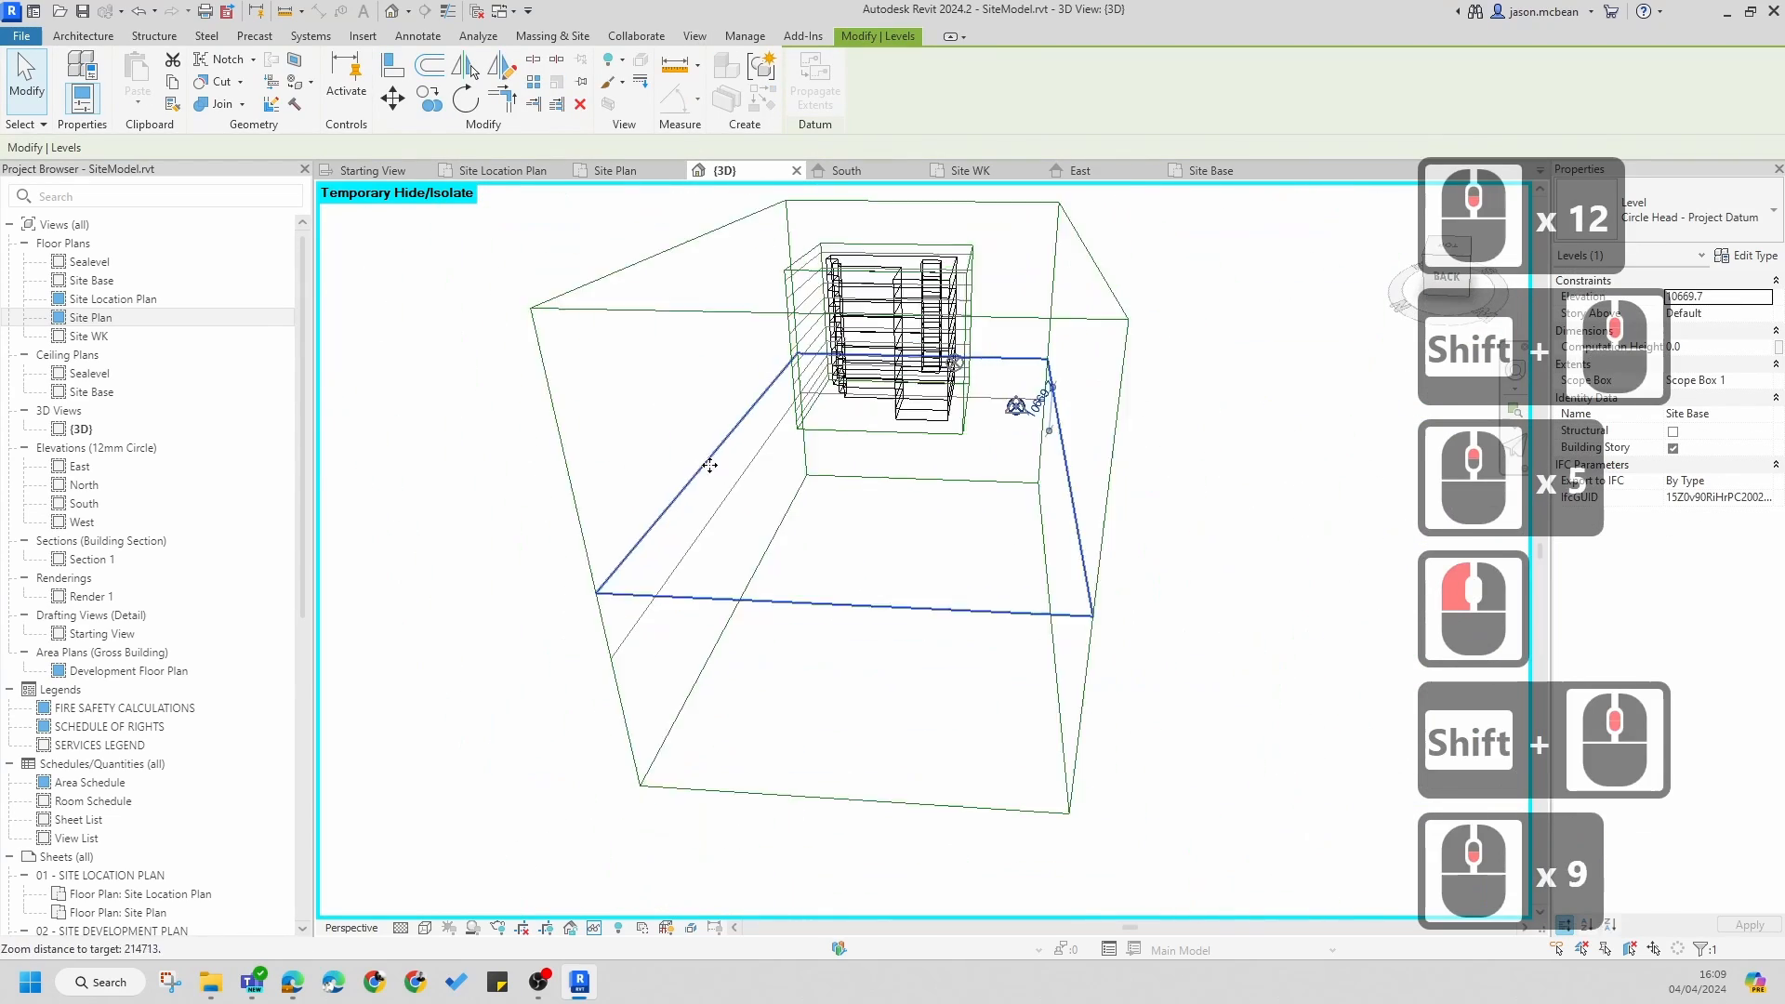
# - Set the 3D view's visual style to Shaded and clear the level selection
pyautogui.click(425, 928)
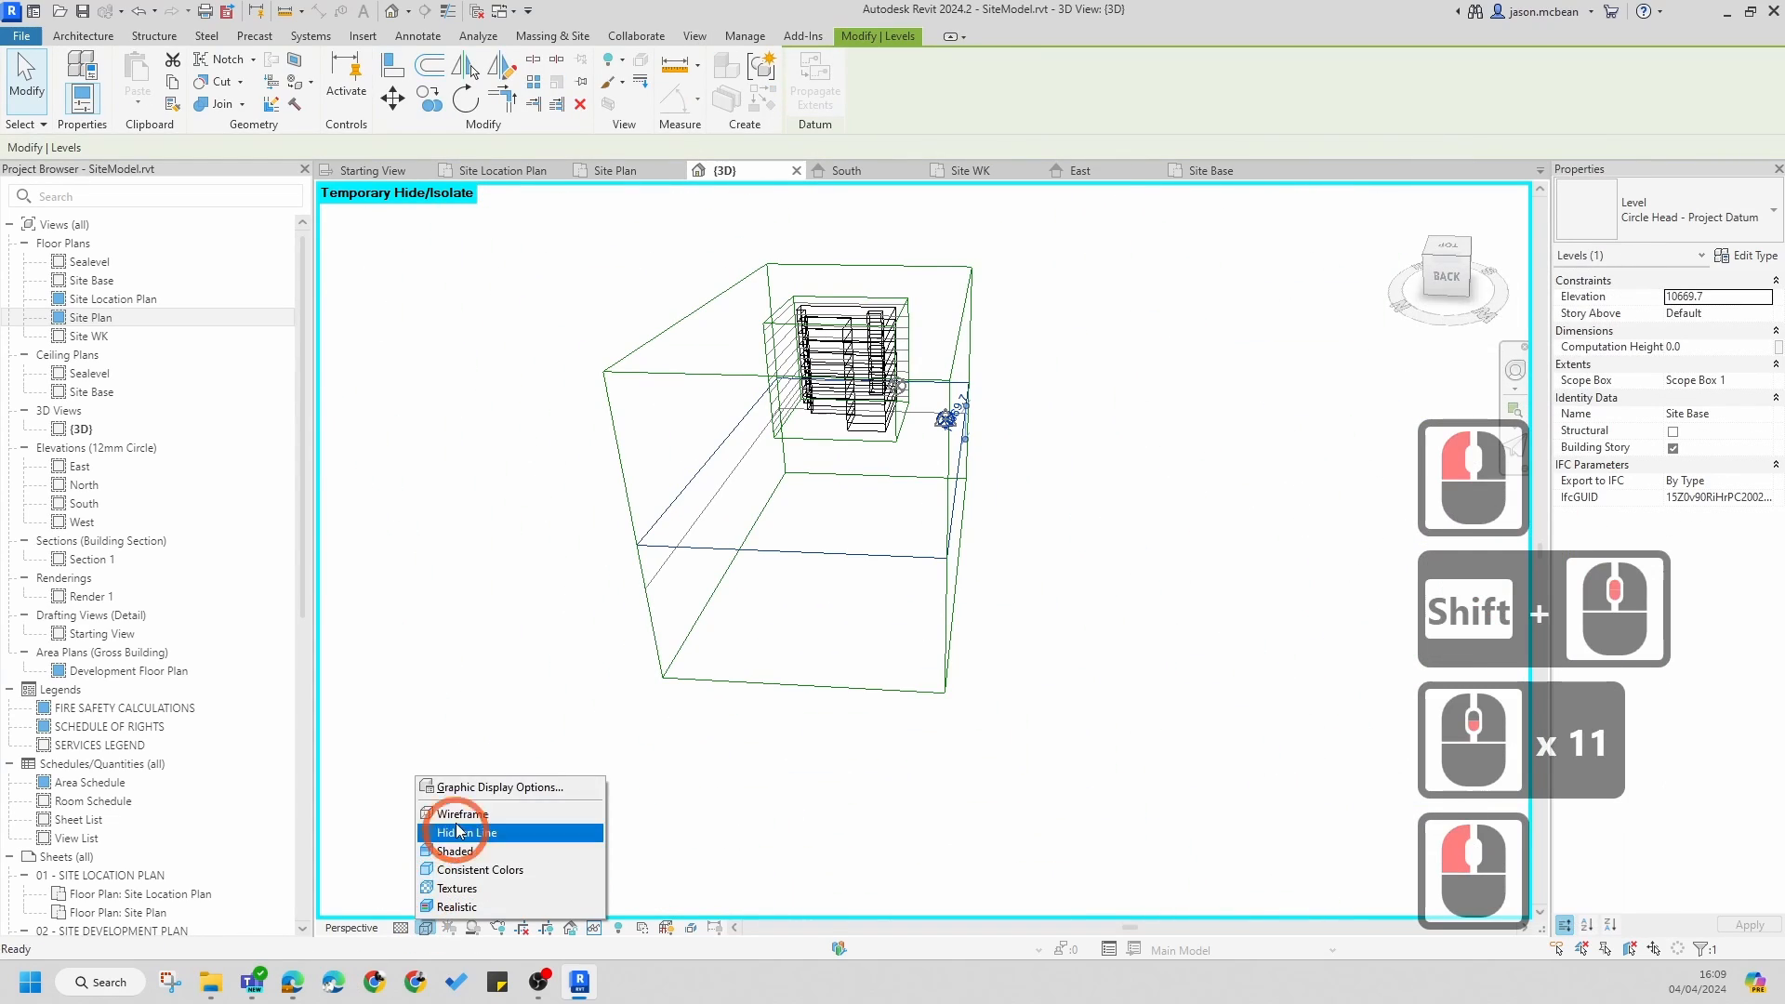
pyautogui.click(462, 853)
pyautogui.scroll(5, 1084, 502)
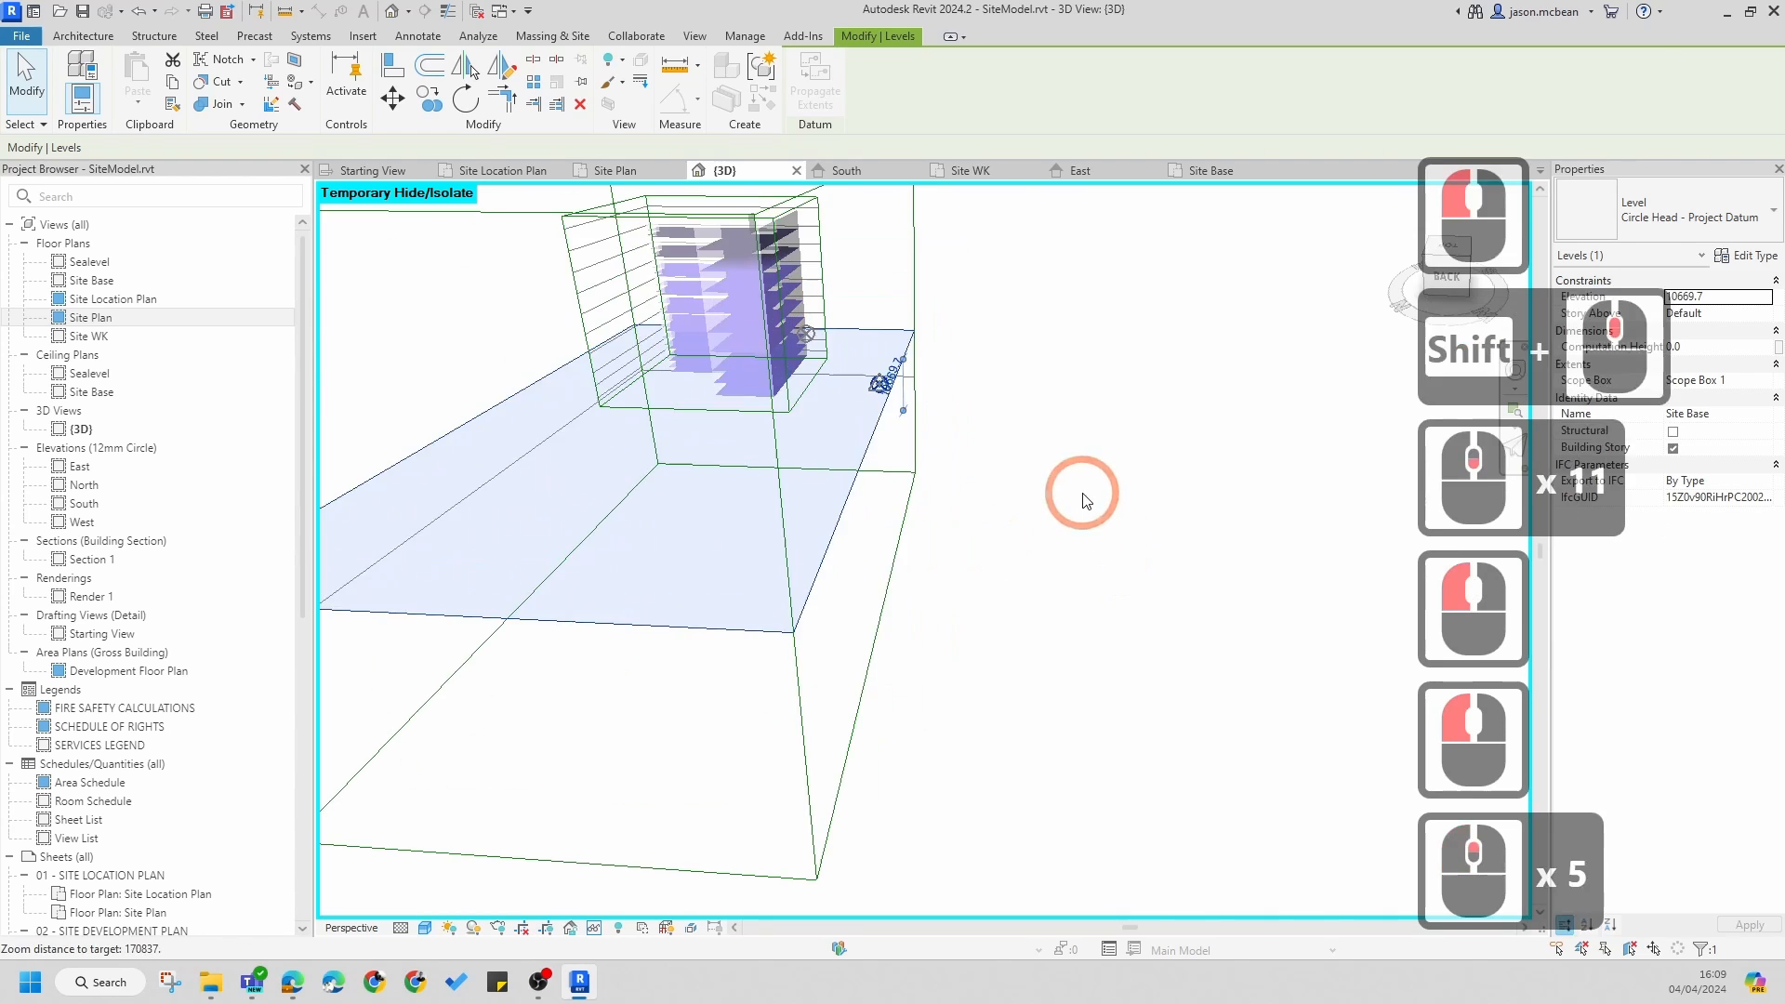
pyautogui.click(1184, 582)
# - Inspect how the Sealevel and Site Base planes fit the scope box and the building's base in 3D
pyautogui.moveTo(1187, 585)
pyautogui.keyDown('shift'); pyautogui.mouseDown(button='middle')
pyautogui.moveTo(877, 548)
pyautogui.moveTo(598, 349)
pyautogui.mouseUp(button='middle'); pyautogui.keyUp('shift')
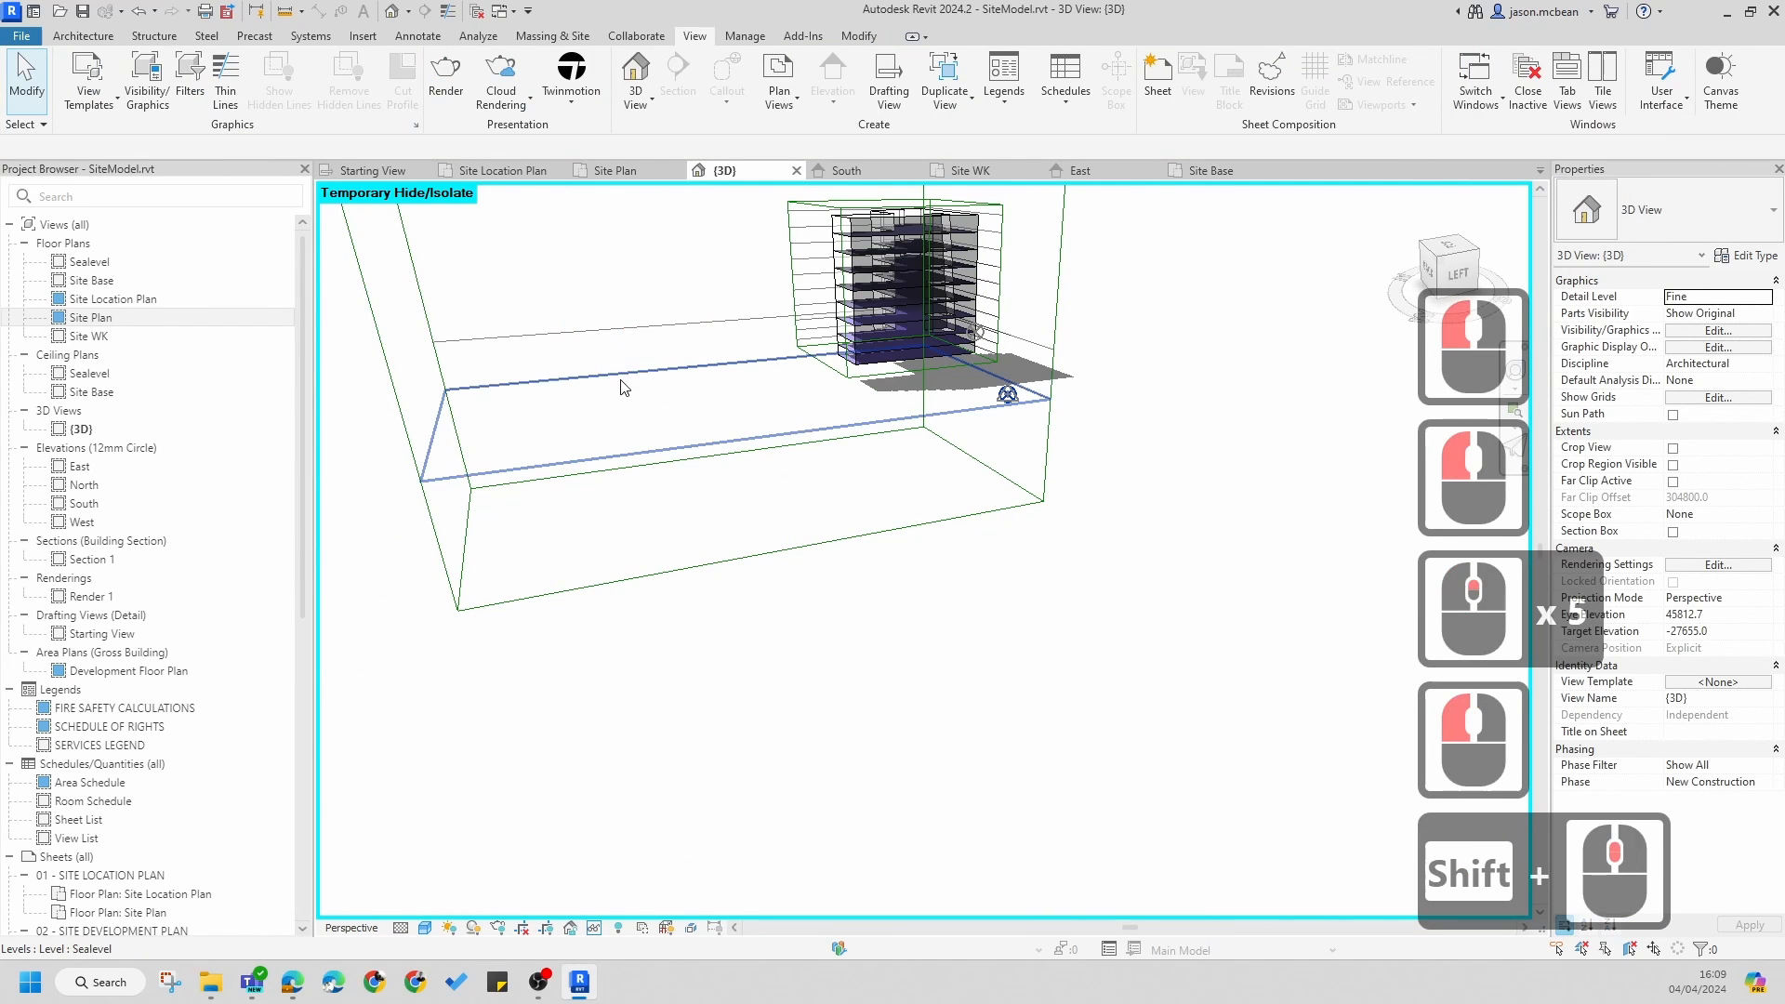
pyautogui.moveTo(622, 387); pyautogui.dragTo(609, 322)
pyautogui.click(614, 333)
pyautogui.scroll(-5, 621, 337)
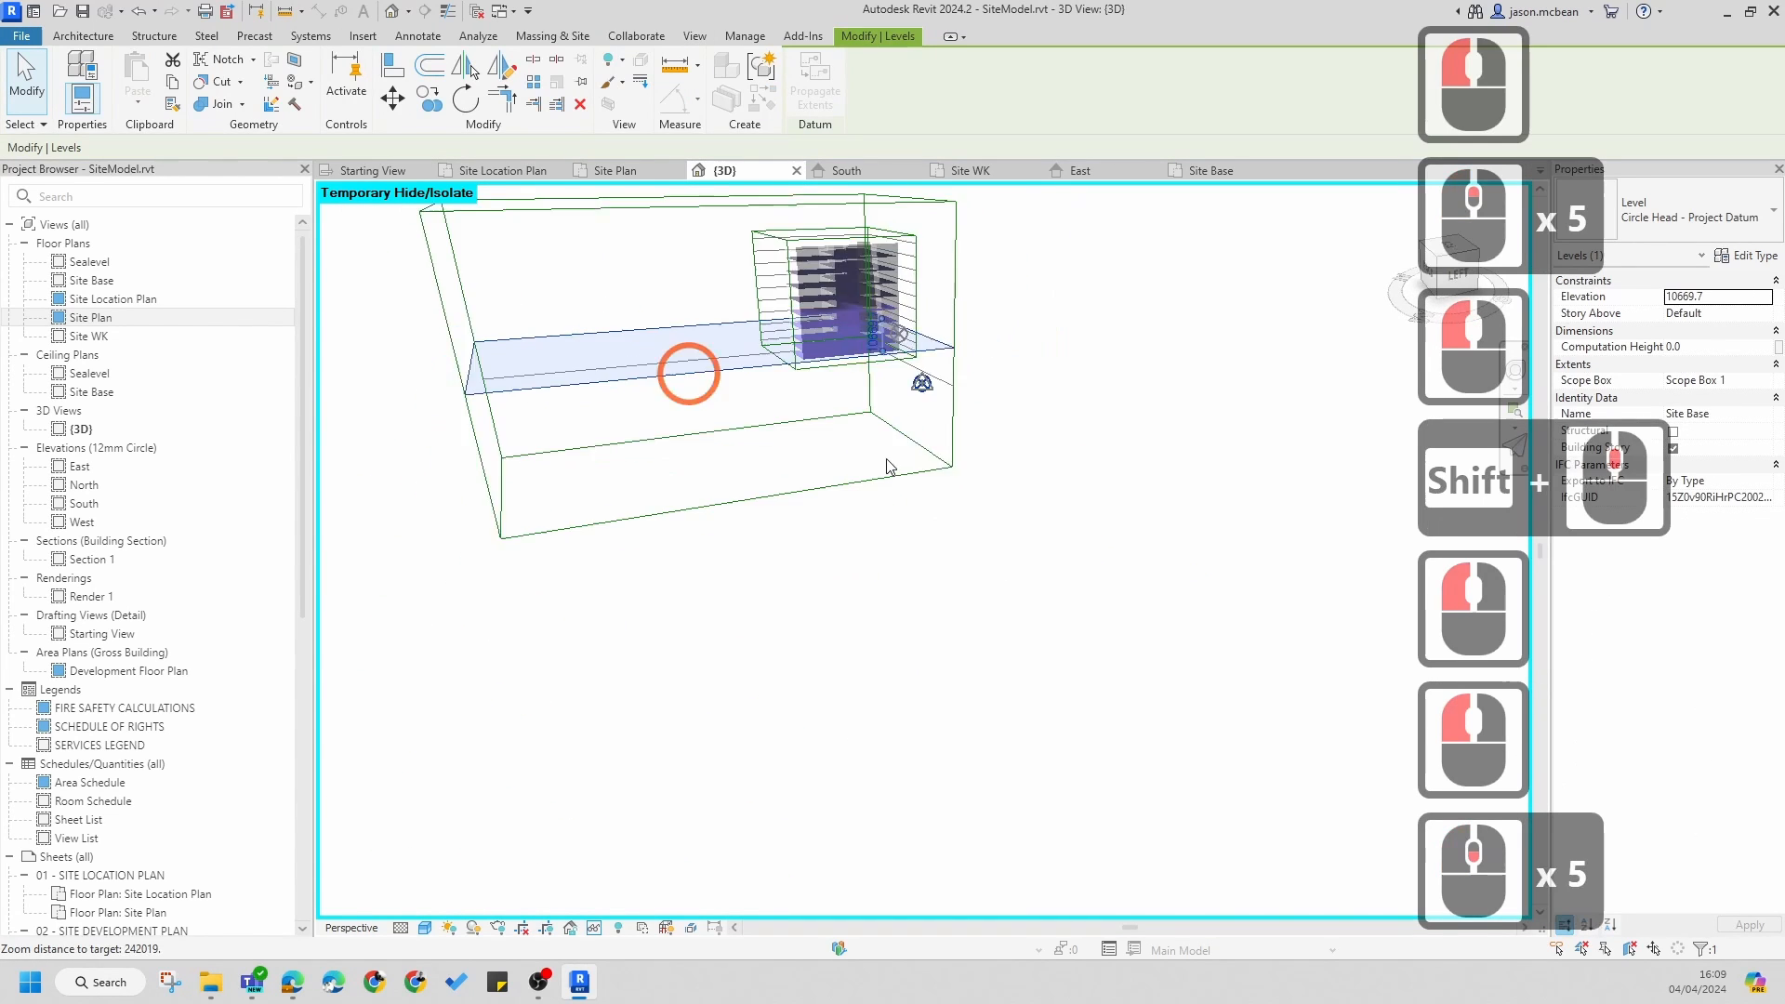
pyautogui.keyDown('shift'); pyautogui.moveTo(889, 466); pyautogui.dragTo(676, 547, button='middle'); pyautogui.keyUp('shift')
pyautogui.moveTo(883, 534); pyautogui.dragTo(819, 623, button='middle')
pyautogui.scroll(15, 1068, 430)
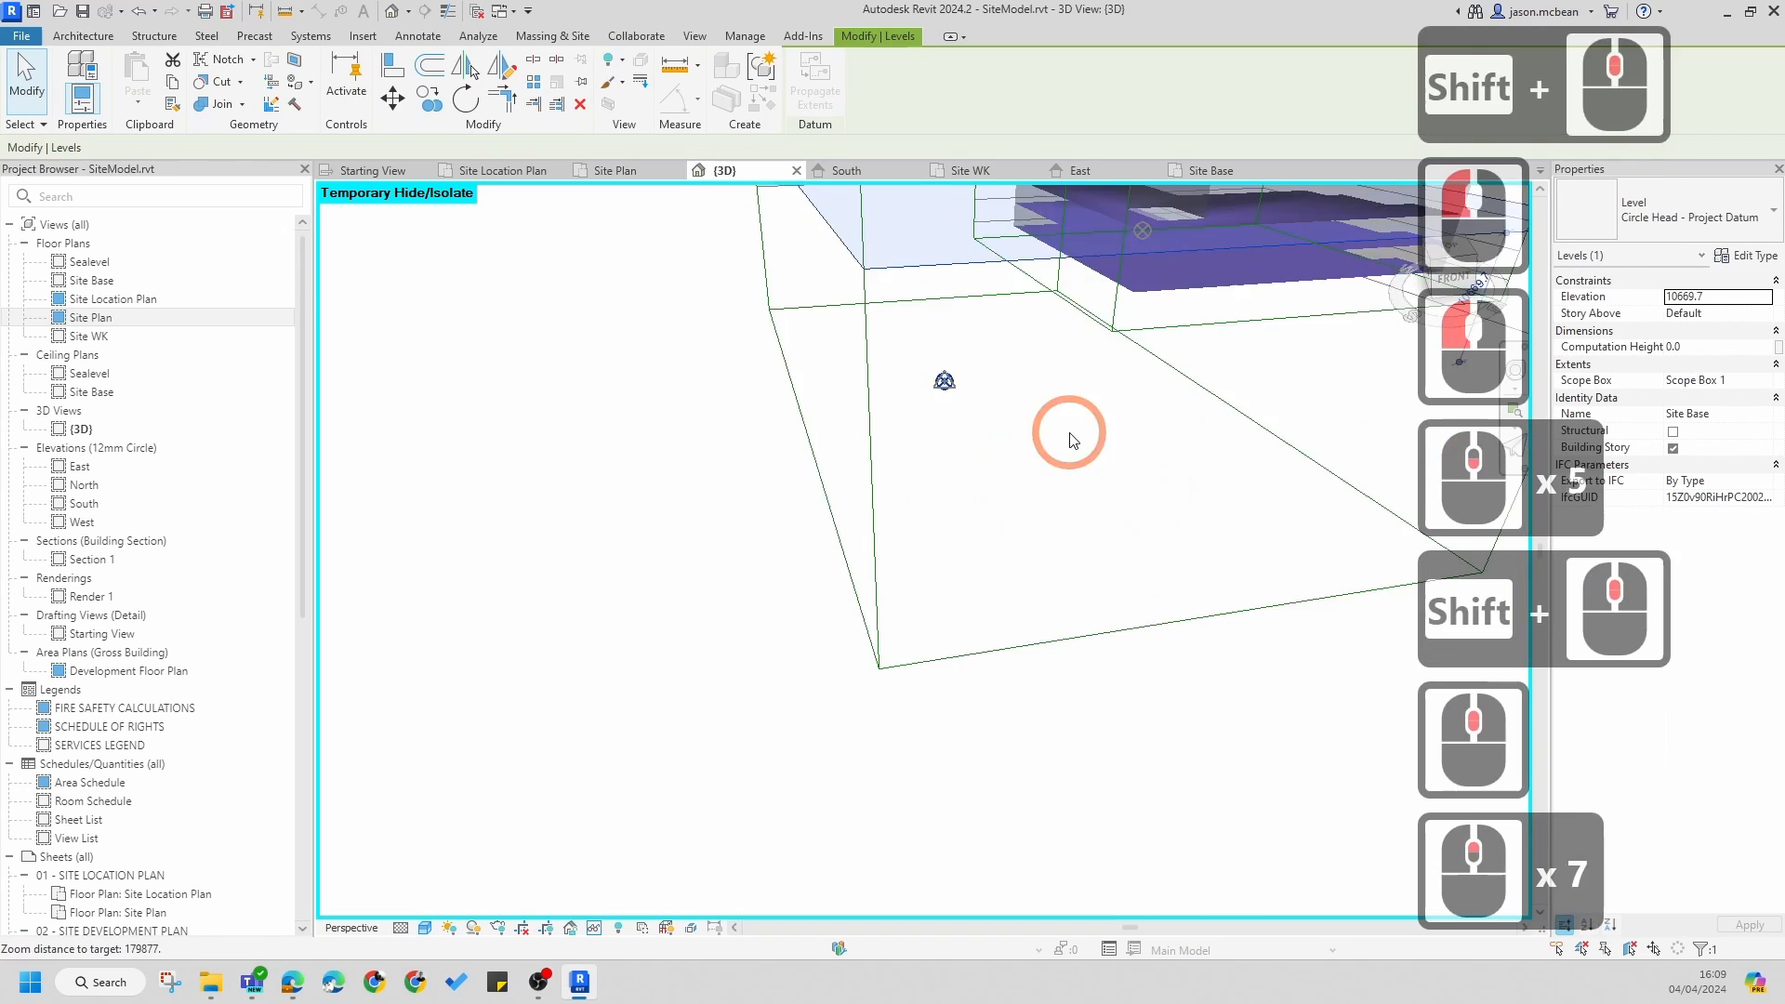
pyautogui.moveTo(1028, 474); pyautogui.dragTo(875, 679, button='middle')
pyautogui.scroll(-11, 876, 676)
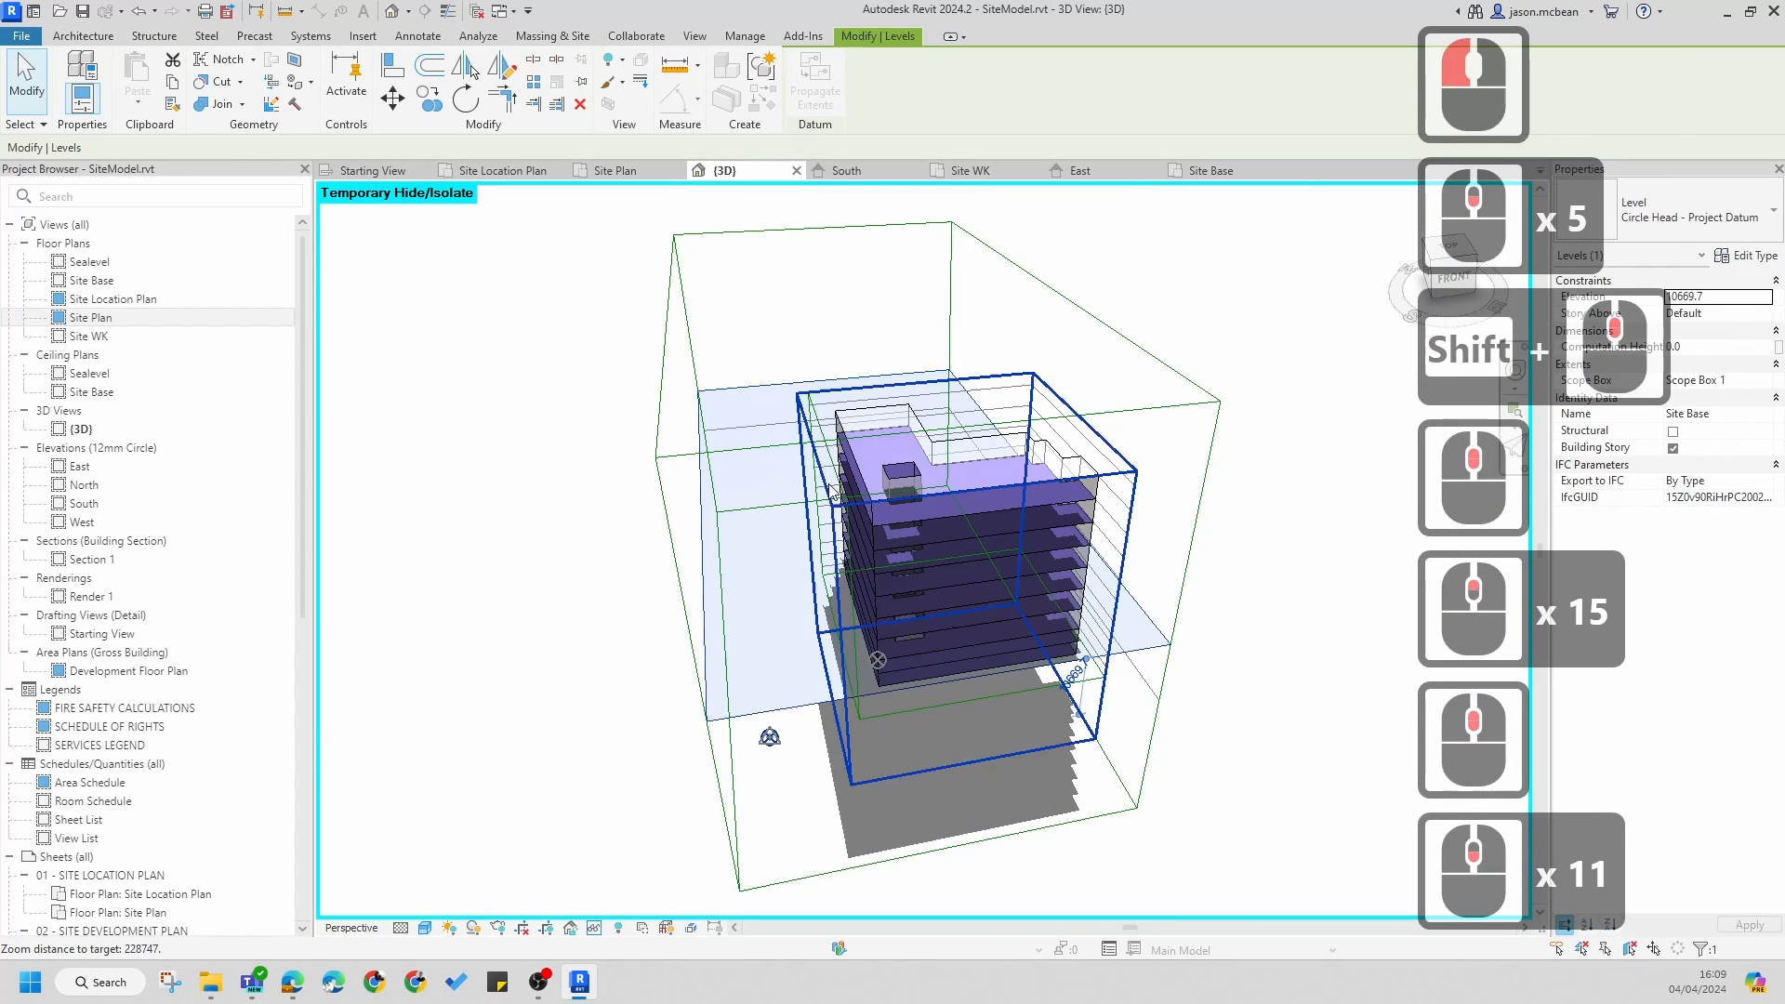
# - Open the Site Location Plan floor plan and clear the level selection
pyautogui.click(98, 283)
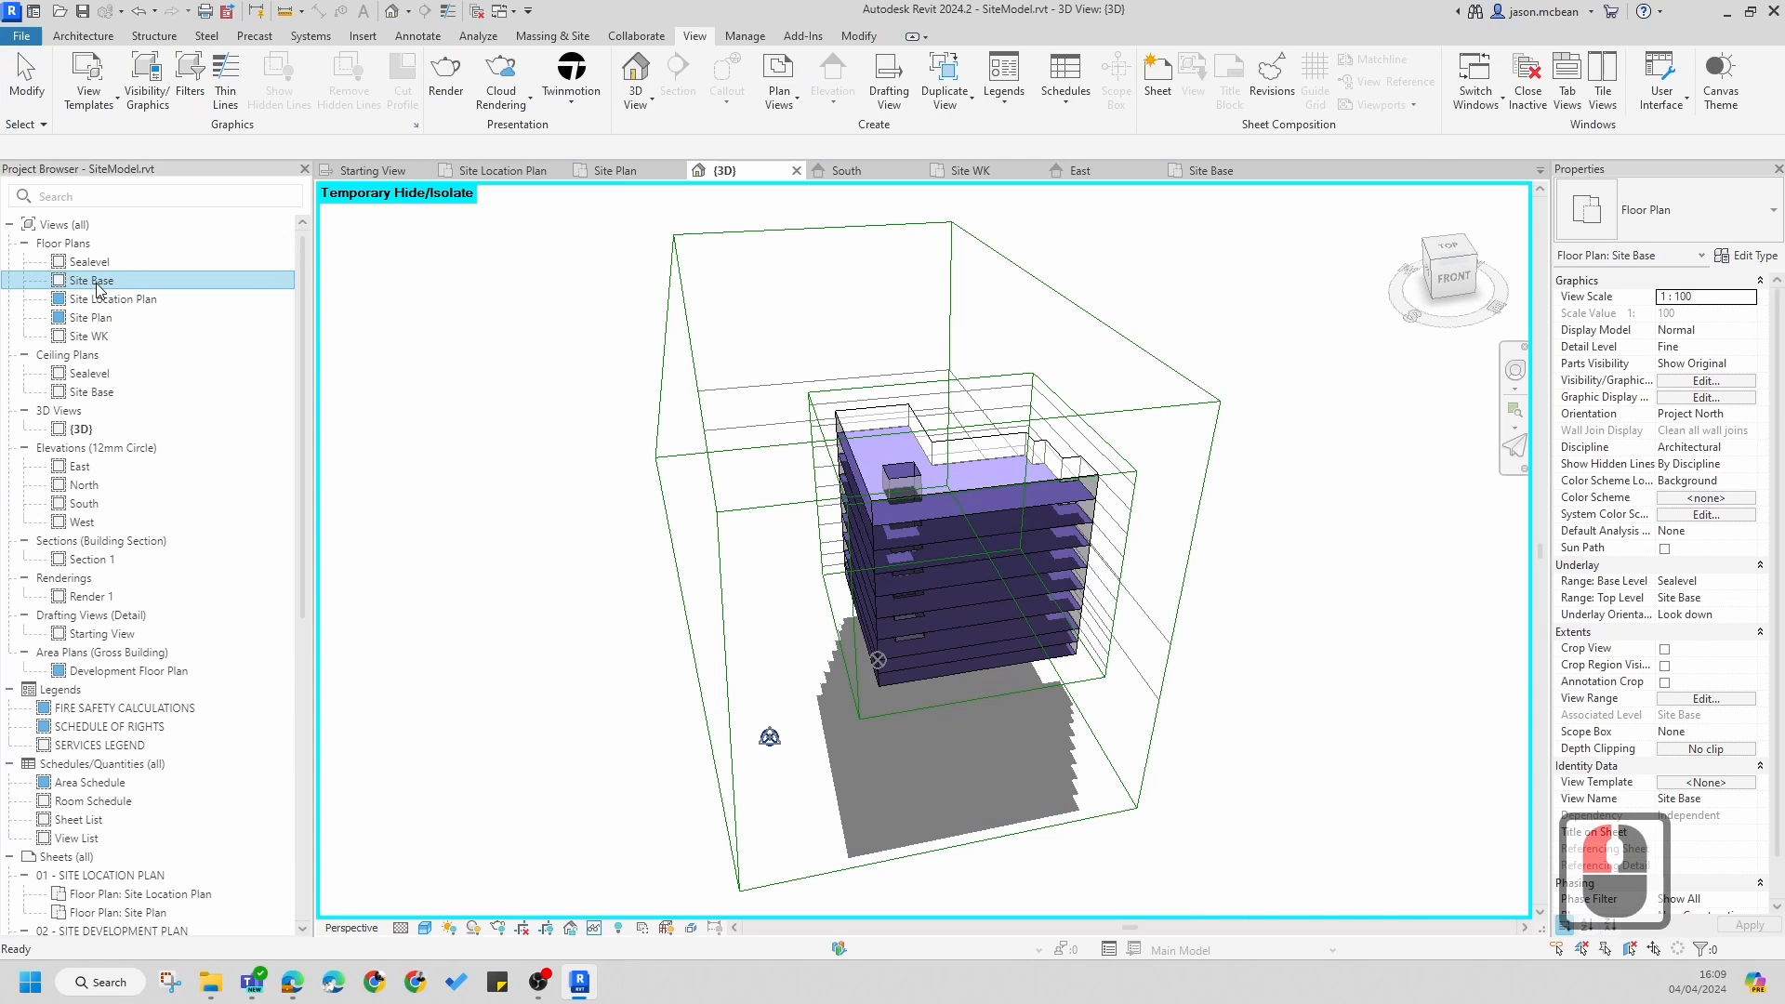
pyautogui.press('Escape')
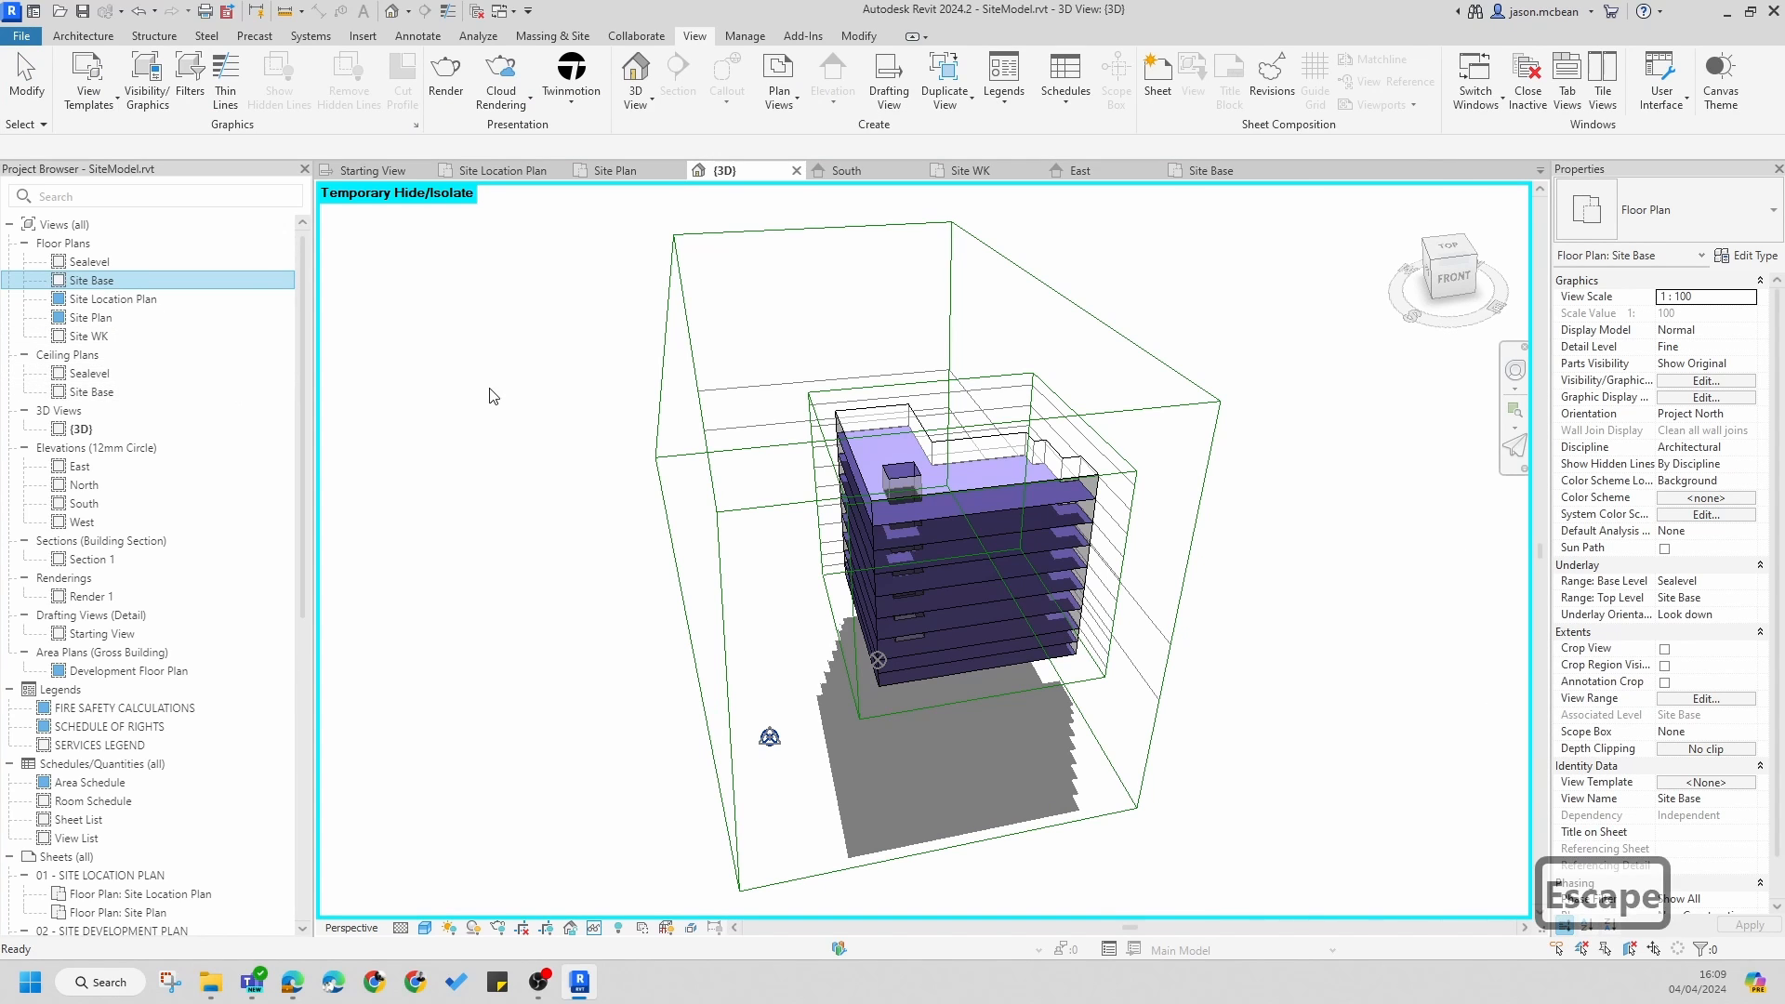
pyautogui.click(335, 372)
pyautogui.doubleClick(104, 319)
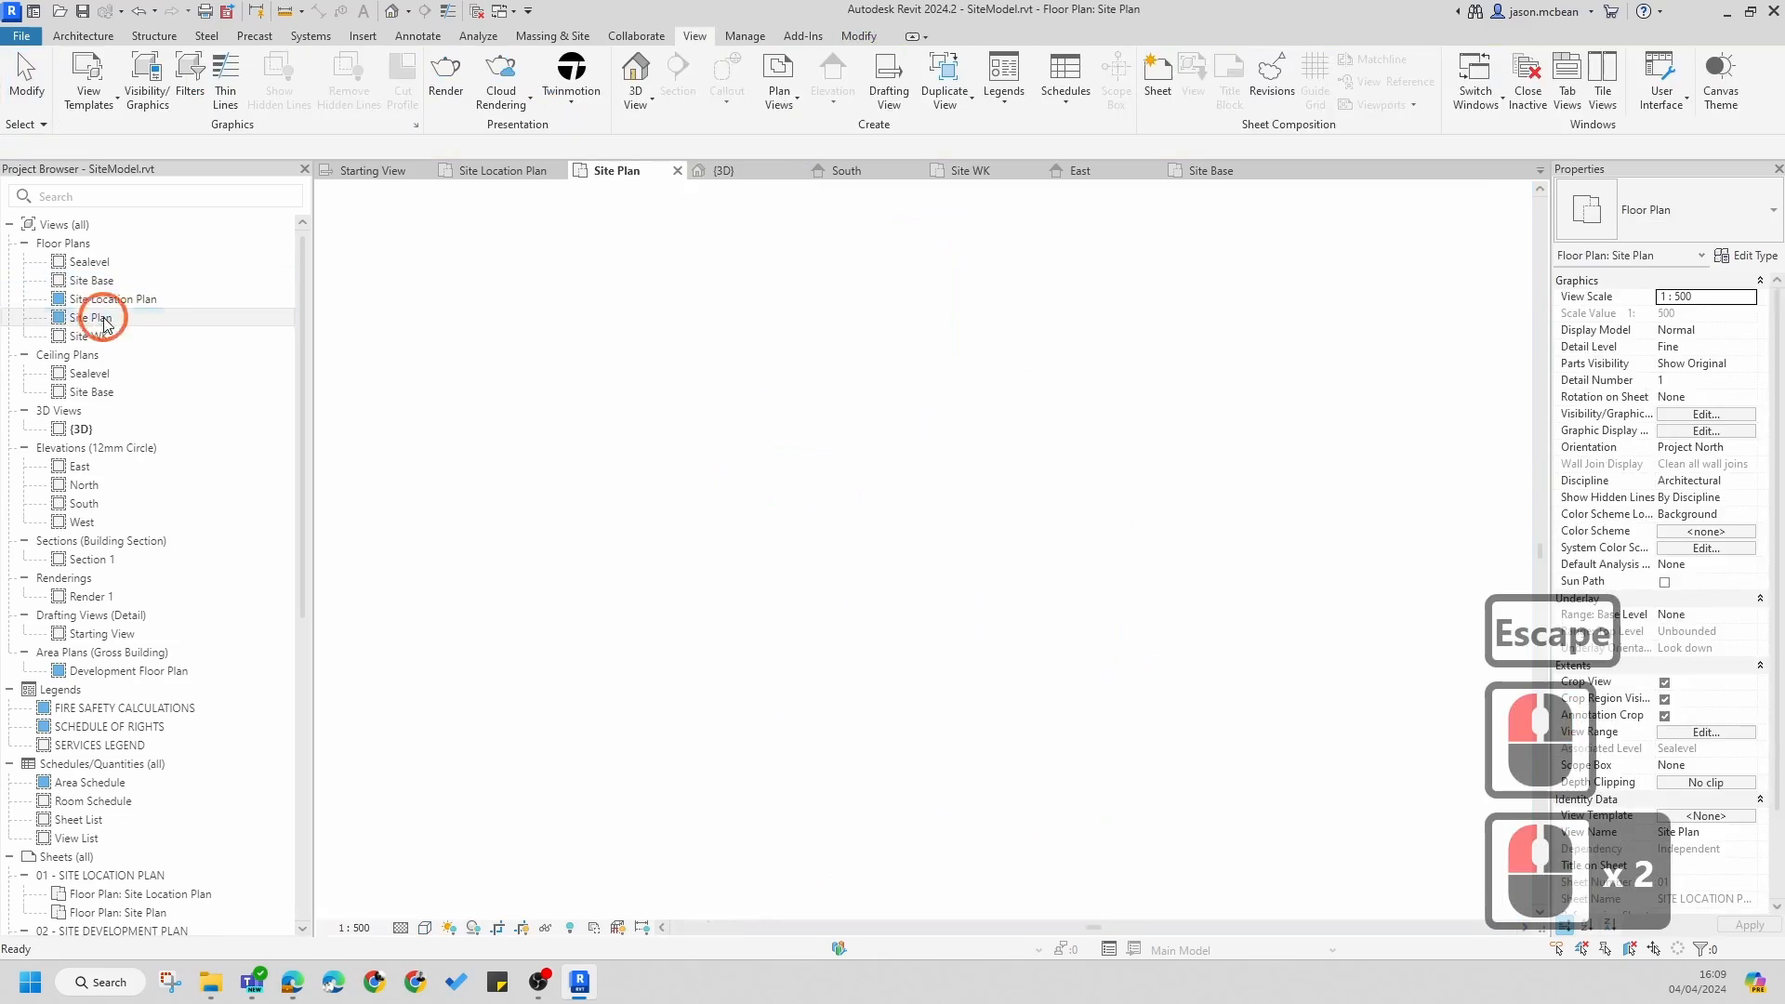
pyautogui.doubleClick(134, 300)
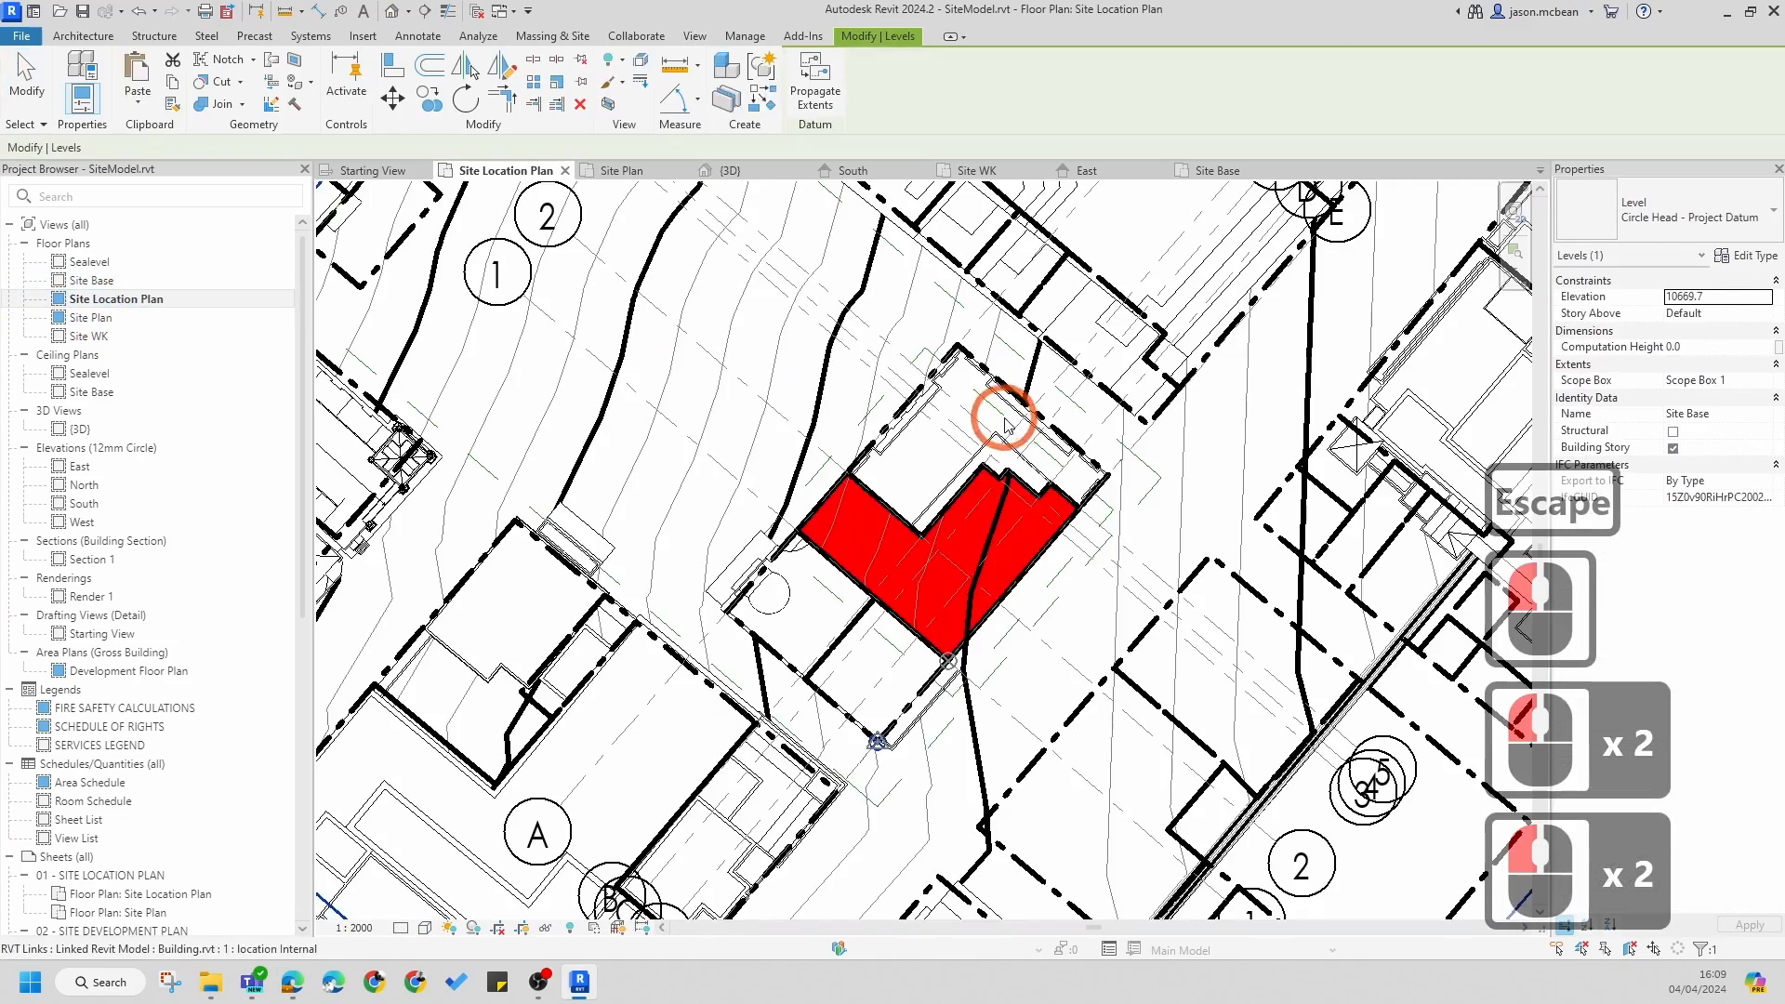
pyautogui.scroll(-13, 1088, 606)
pyautogui.press('Escape')
pyautogui.scroll(4, 988, 539)
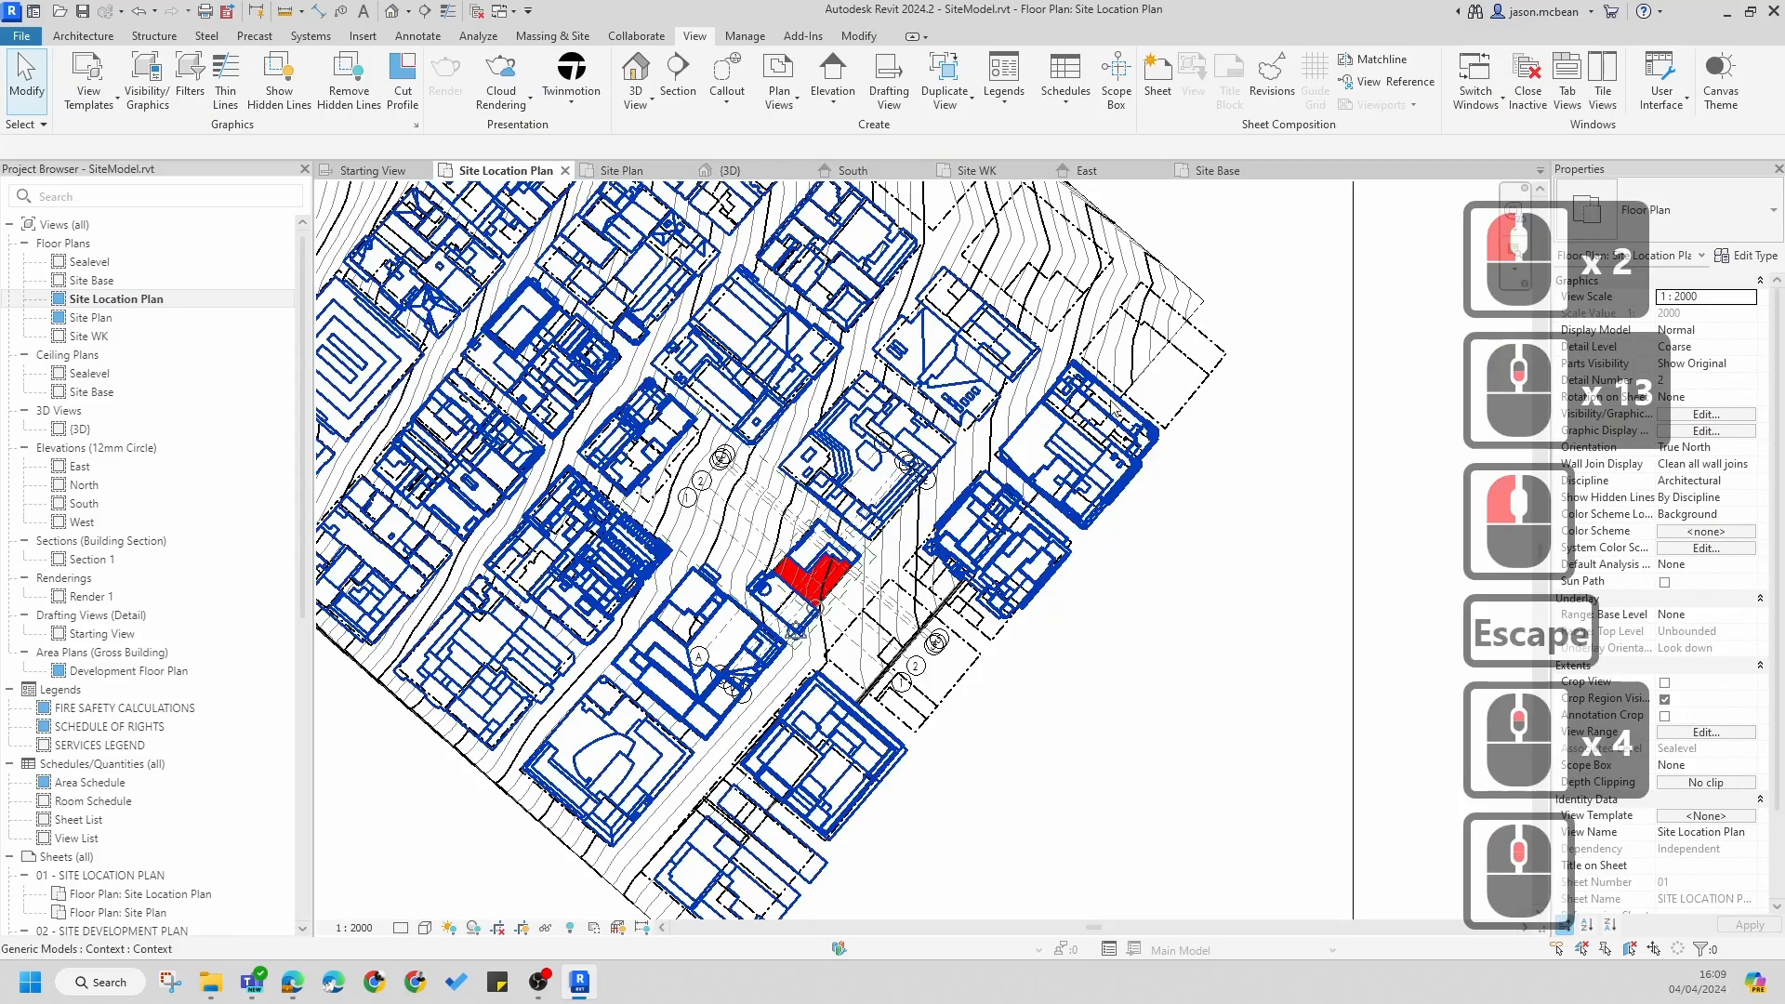
# - Turn off the visibility of the Toposolid model category in the Site Location Plan
pyautogui.click(1177, 300)
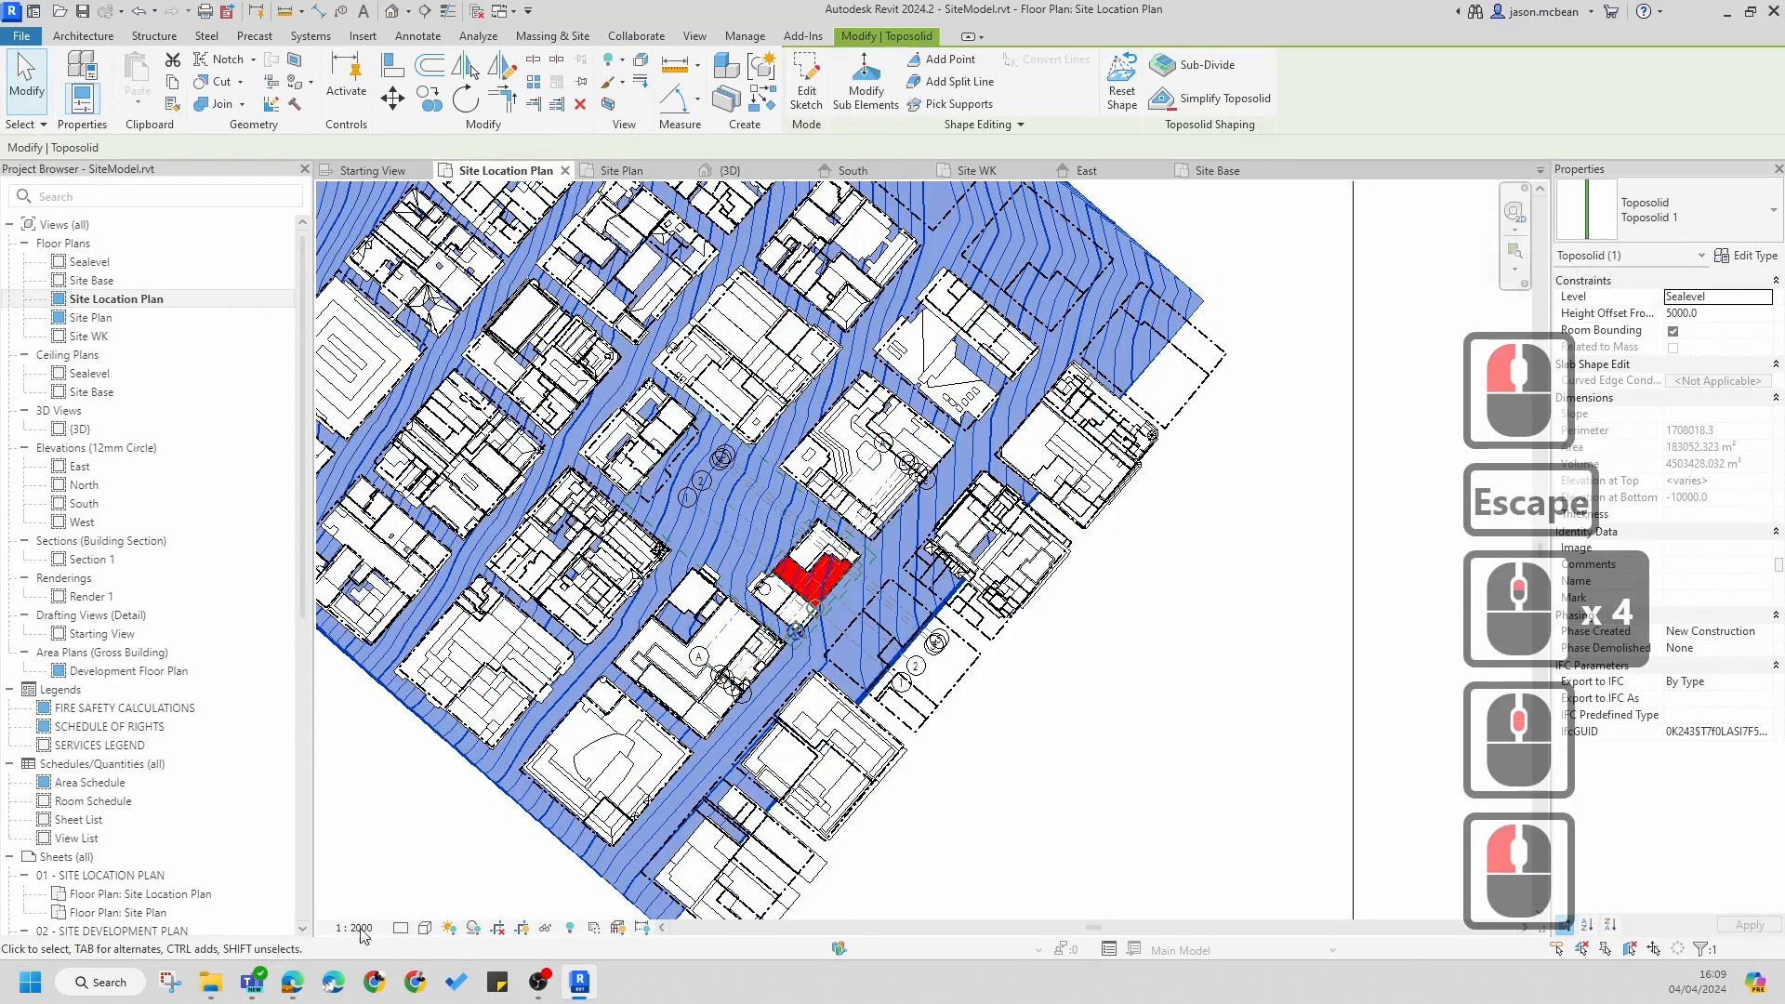
pyautogui.press('Escape')
pyautogui.moveTo(1288, 394)
pyautogui.mouseDown(button='middle')
pyautogui.moveTo(1447, 455)
pyautogui.moveTo(1348, 435)
pyautogui.mouseUp(button='middle')
pyautogui.press('v')
pyautogui.press('g')
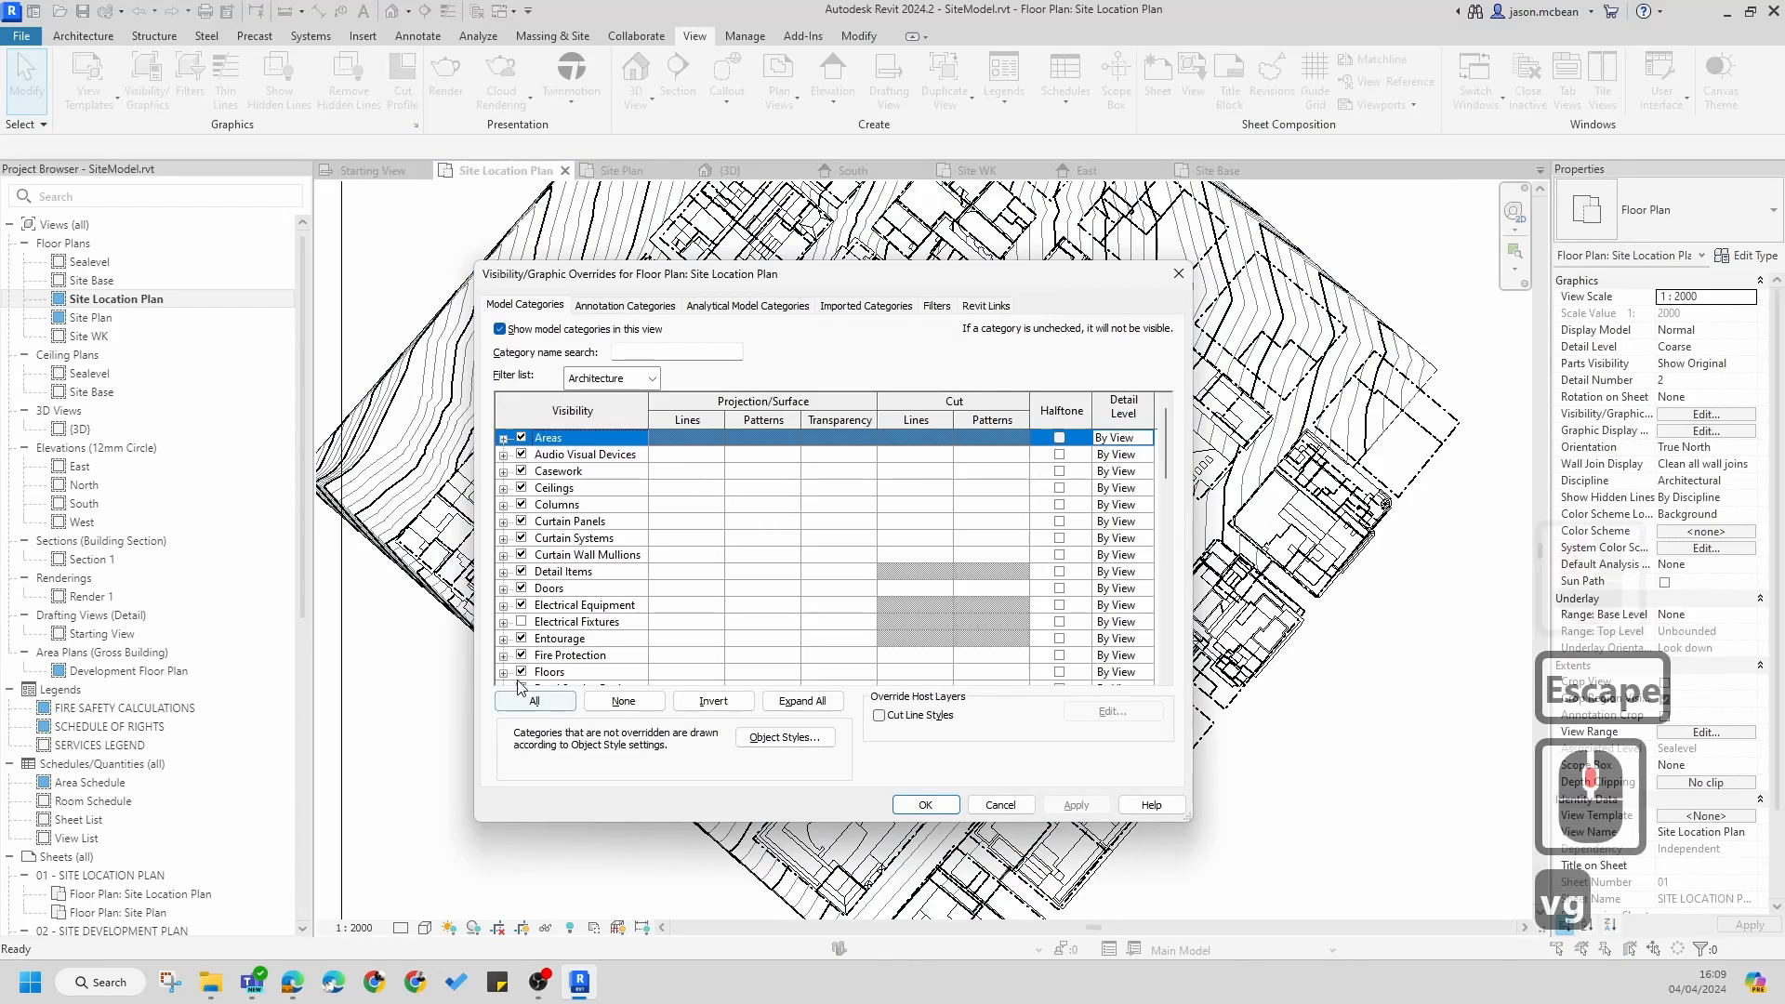
pyautogui.click(587, 589)
pyautogui.press('s')
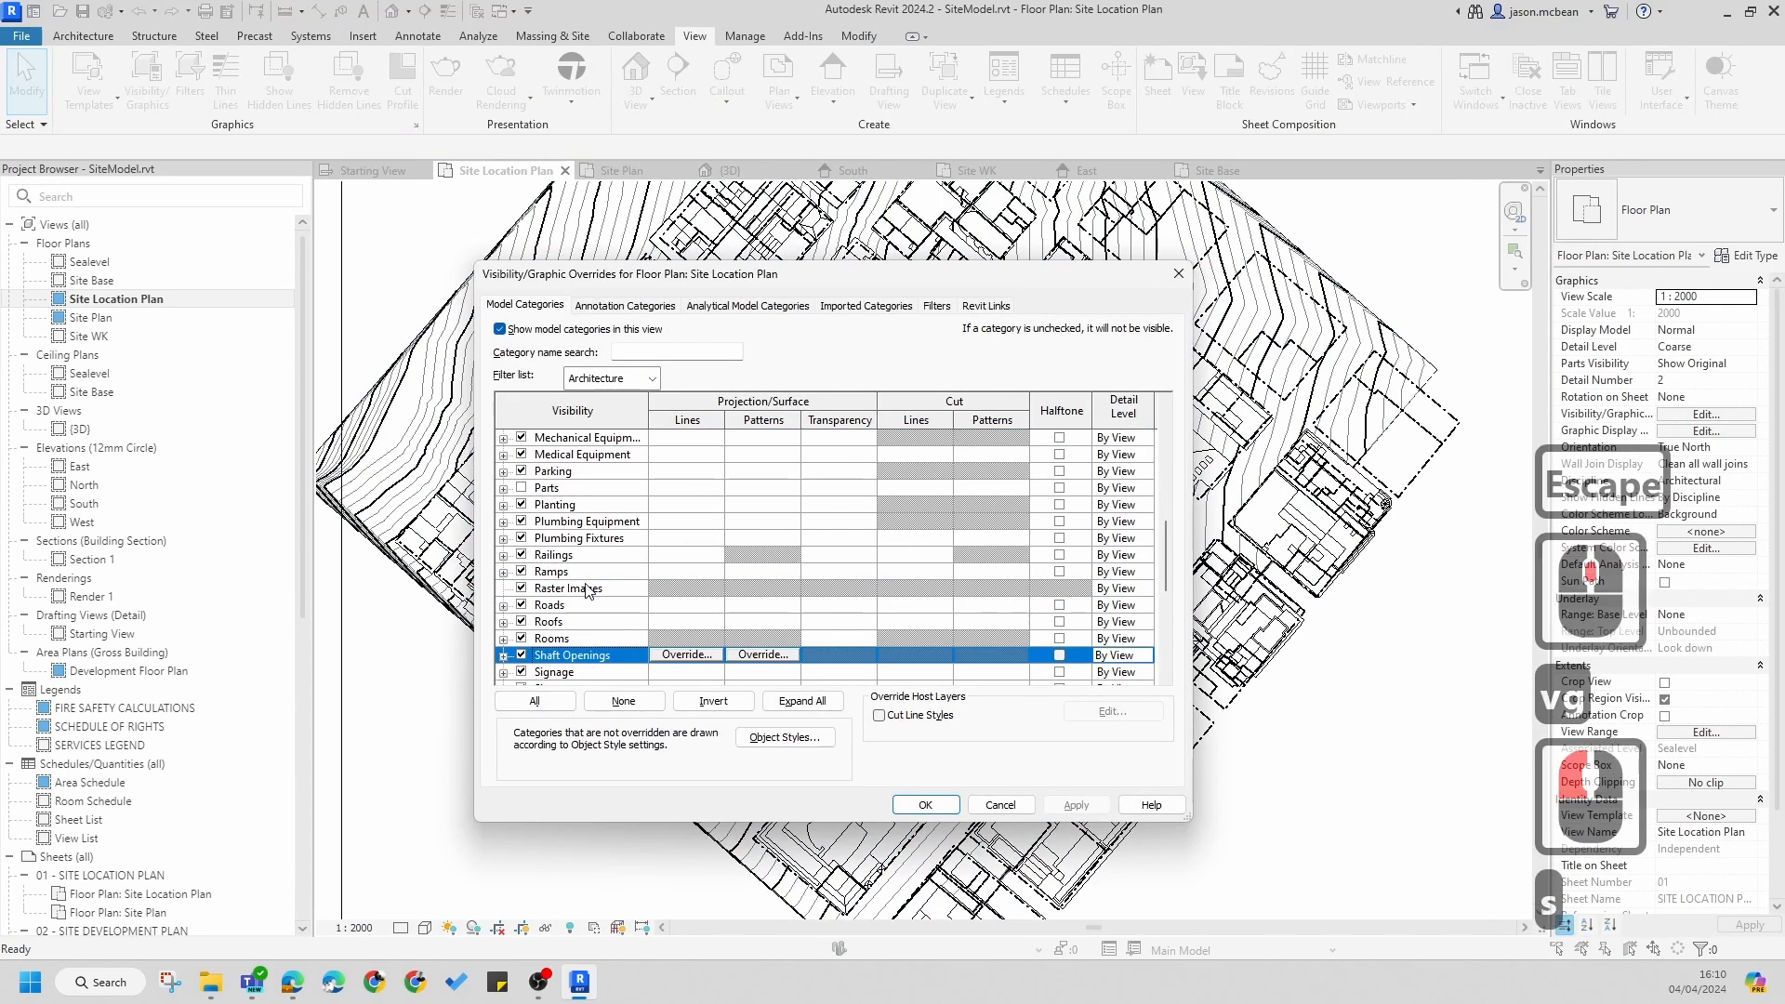
pyautogui.scroll(-5, 588, 590)
pyautogui.scroll(-7, 518, 613)
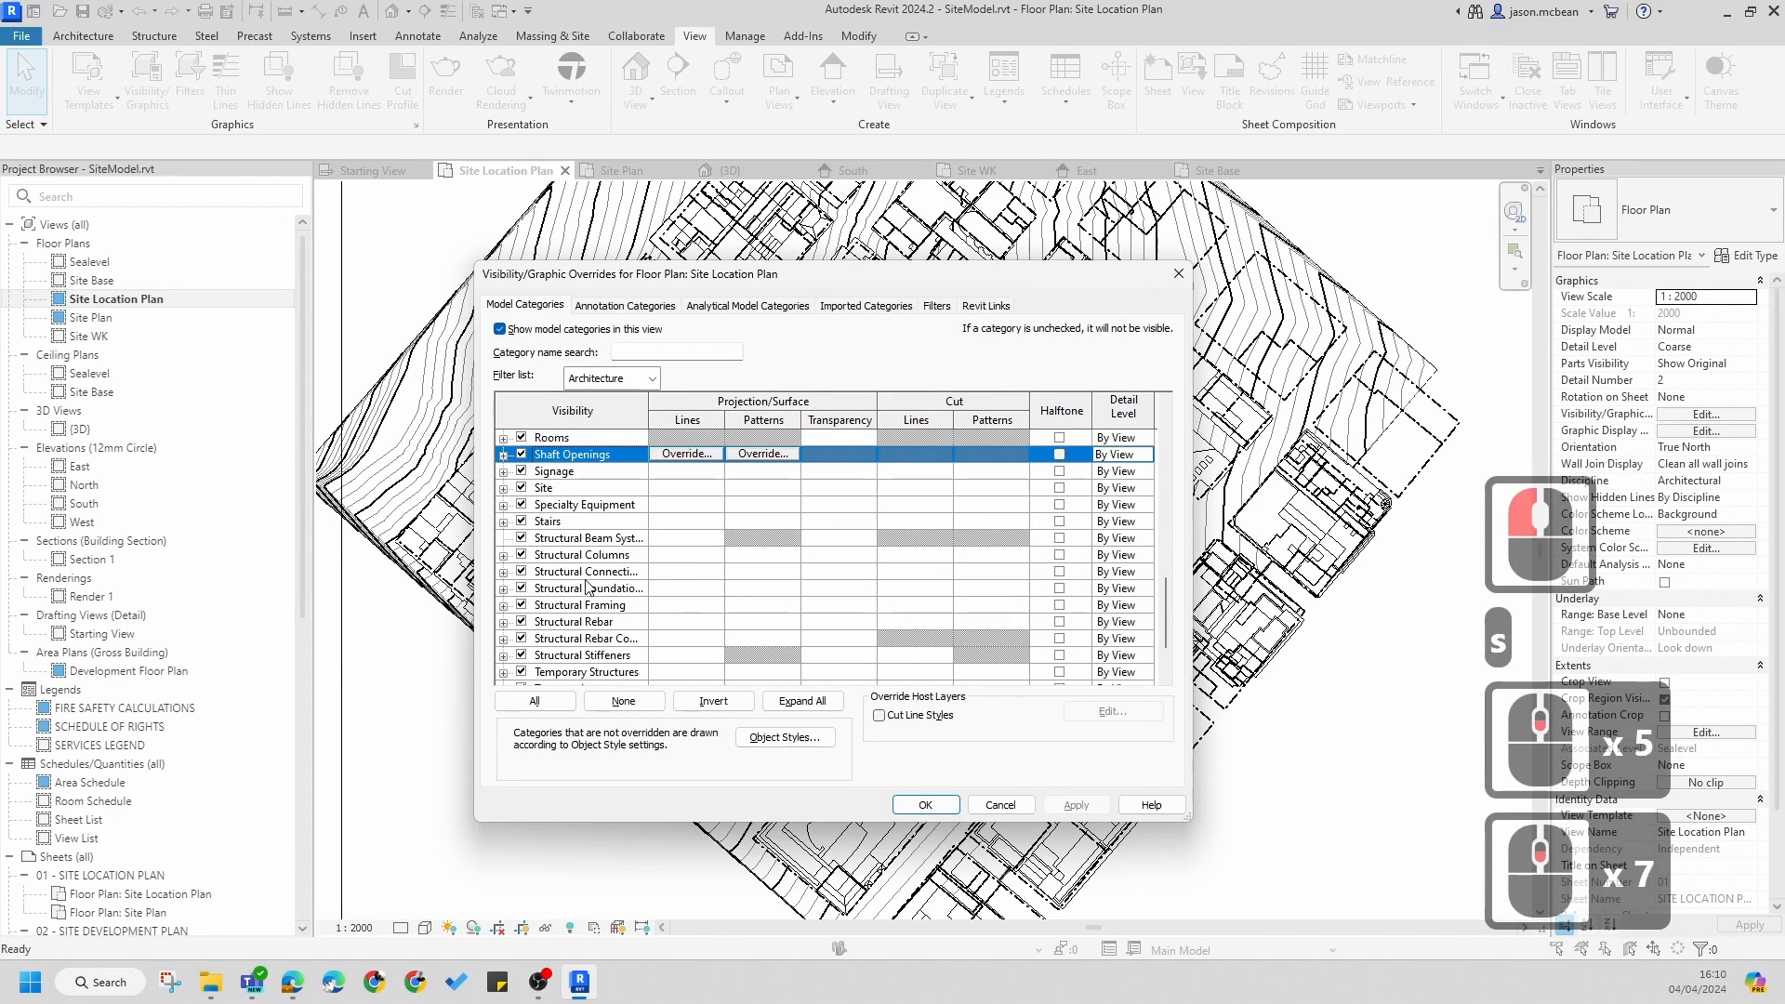
pyautogui.press('t')
pyautogui.scroll(-2, 606, 571)
pyautogui.scroll(-3, 562, 616)
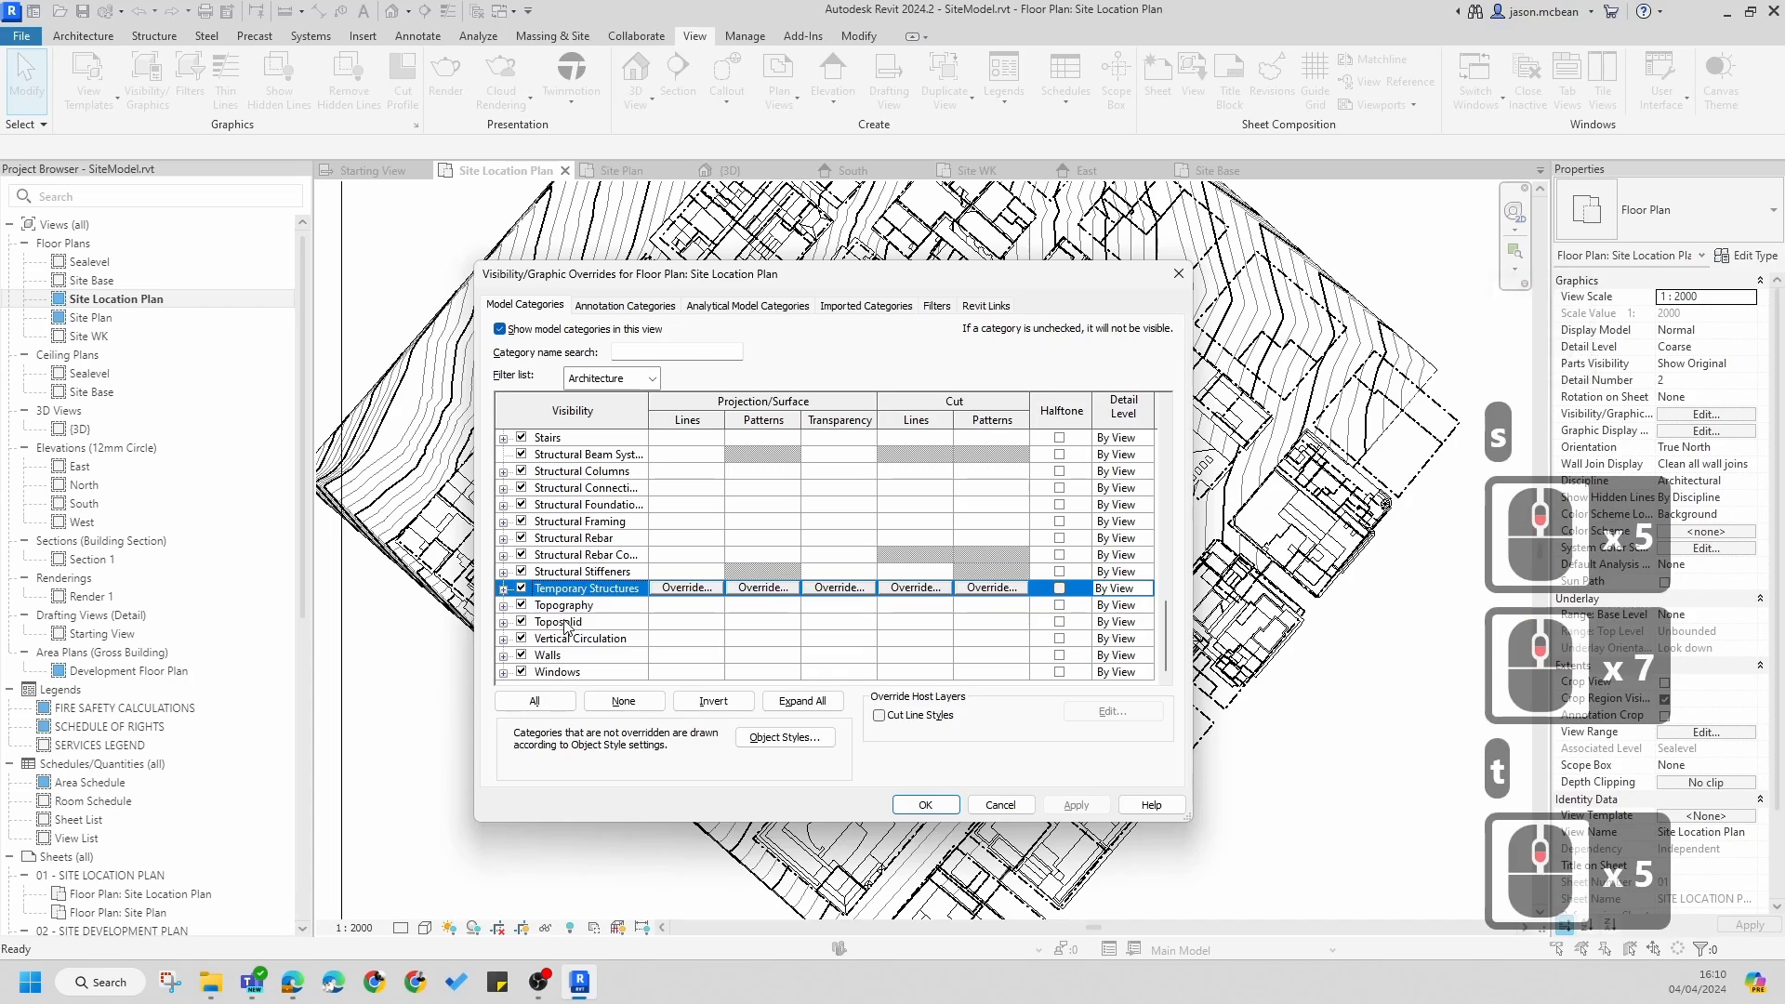
pyautogui.click(525, 623)
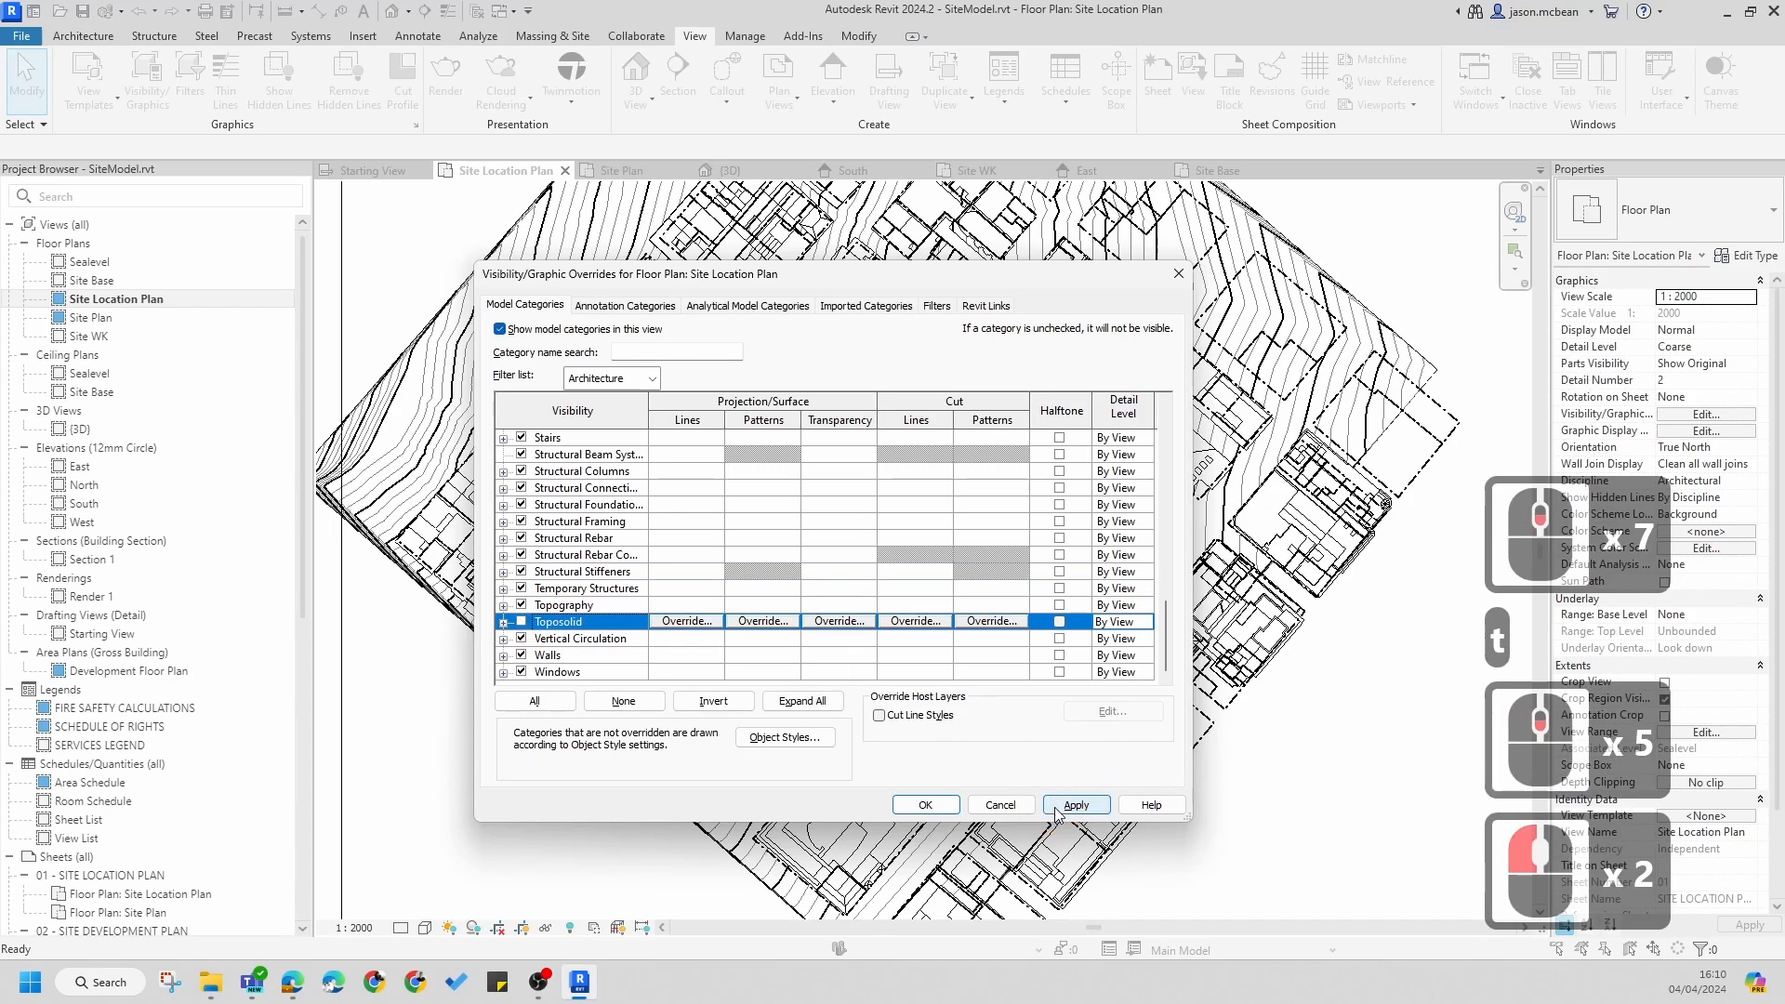
pyautogui.click(1075, 805)
pyautogui.click(926, 806)
# - Tighten the Site Location Plan's crop region closer around the surrounding context blocks
pyautogui.scroll(-5, 1136, 377)
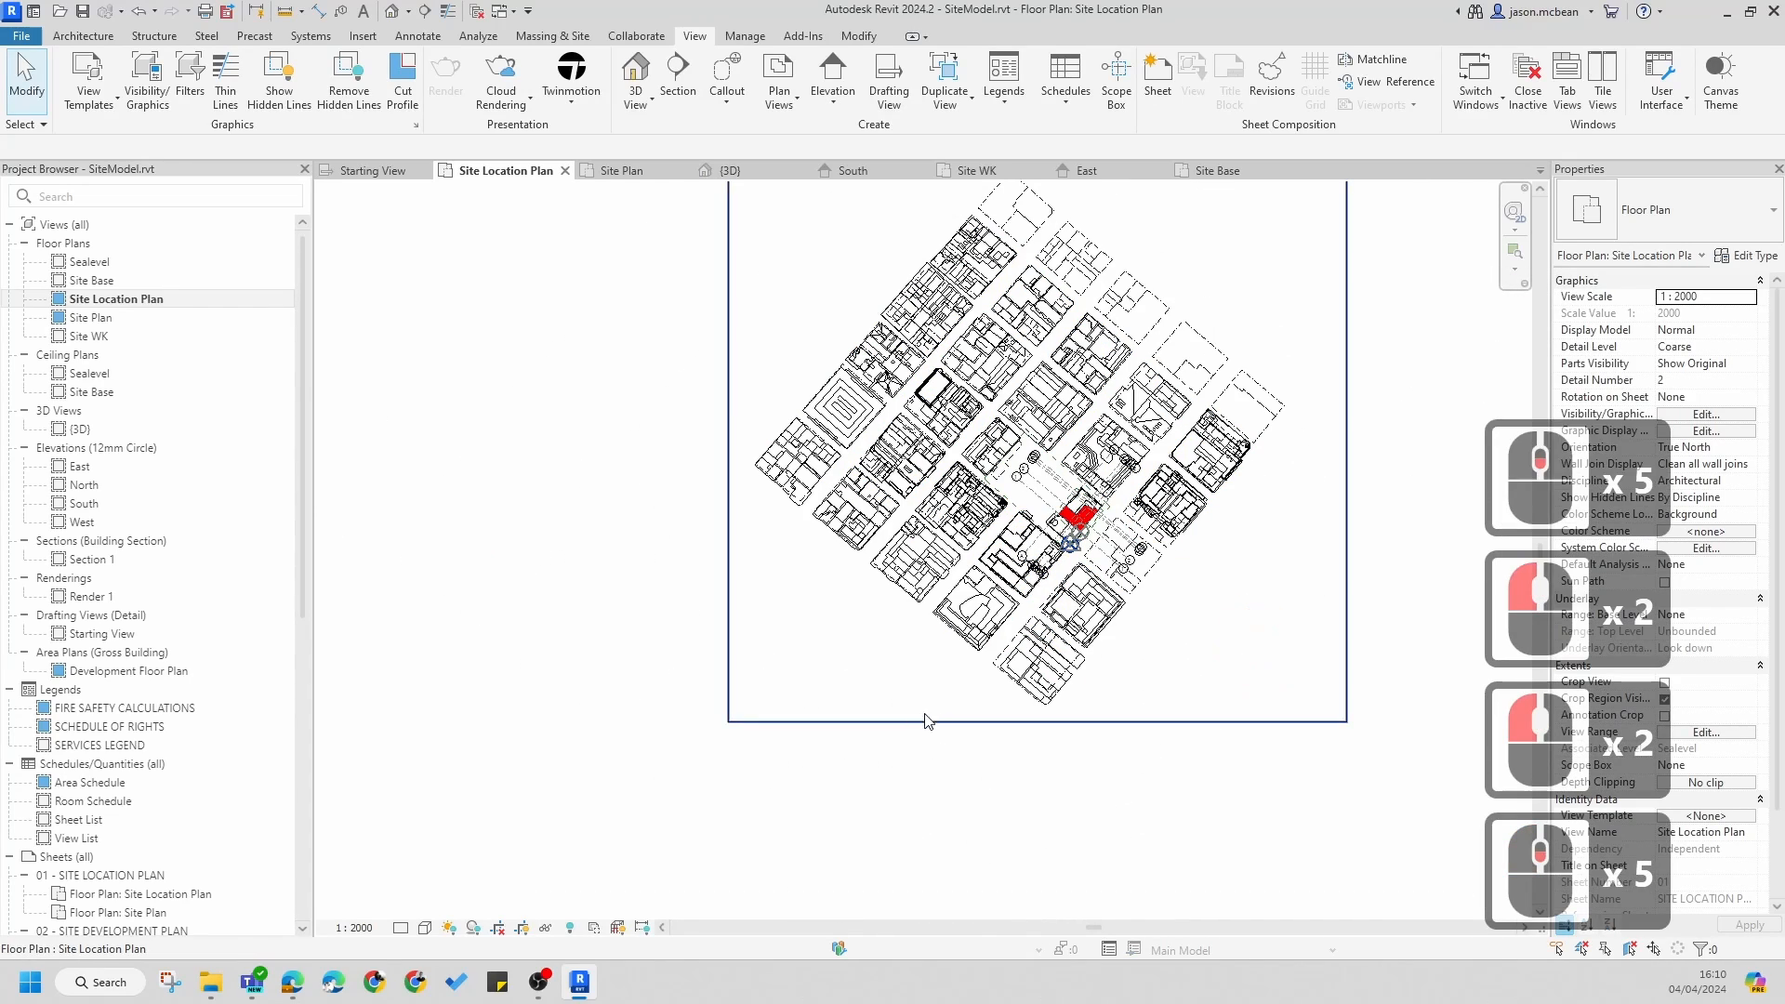
pyautogui.click(1047, 724)
pyautogui.moveTo(1038, 722); pyautogui.dragTo(1038, 697)
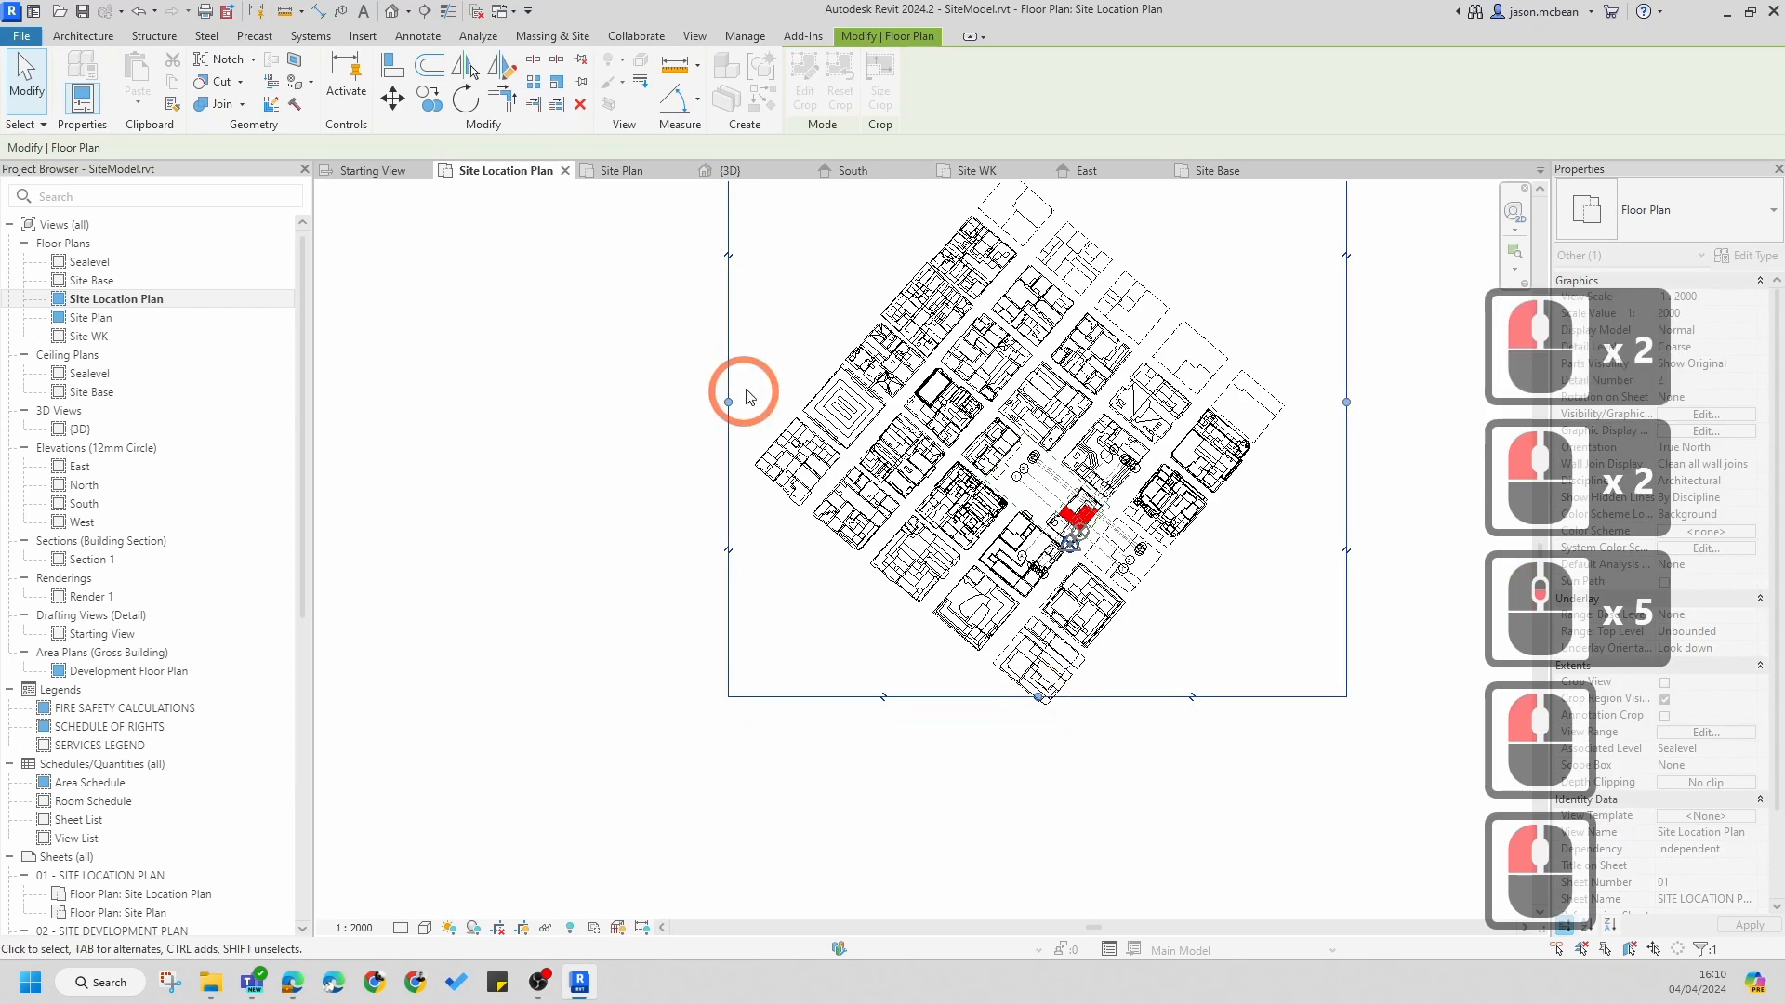
pyautogui.moveTo(772, 402); pyautogui.dragTo(775, 402)
pyautogui.moveTo(775, 402); pyautogui.dragTo(651, 653, button='middle')
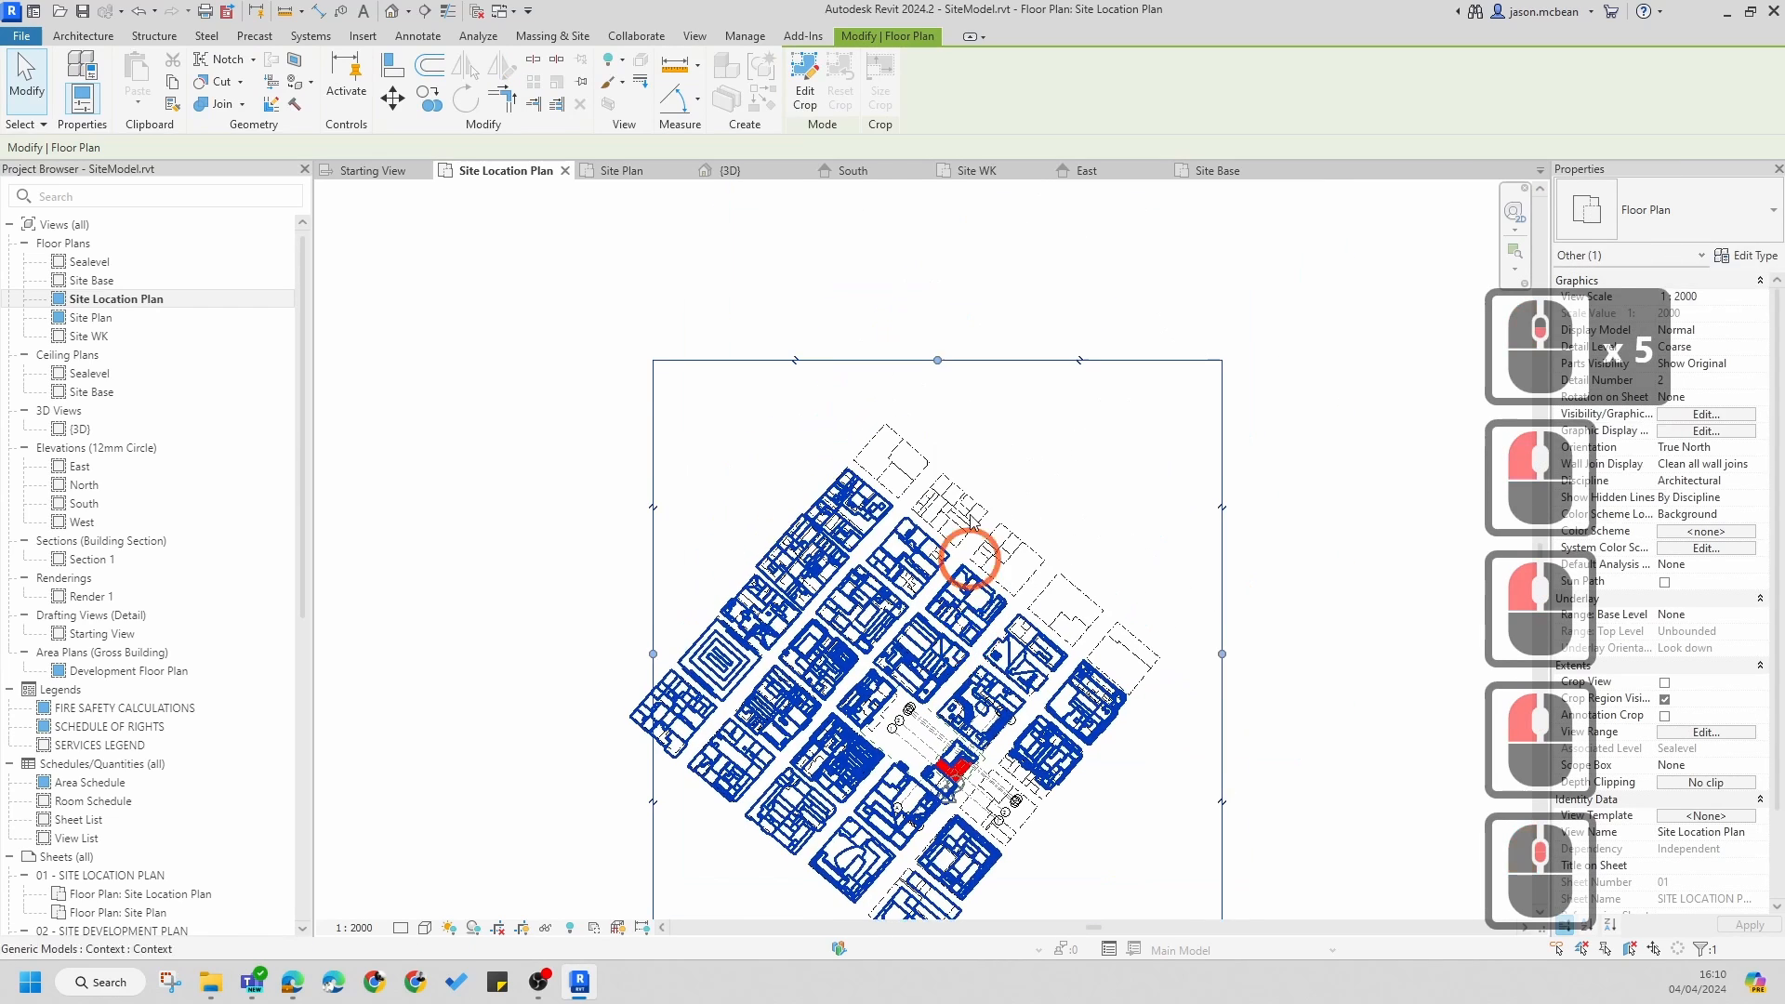
pyautogui.moveTo(937, 359); pyautogui.dragTo(944, 475)
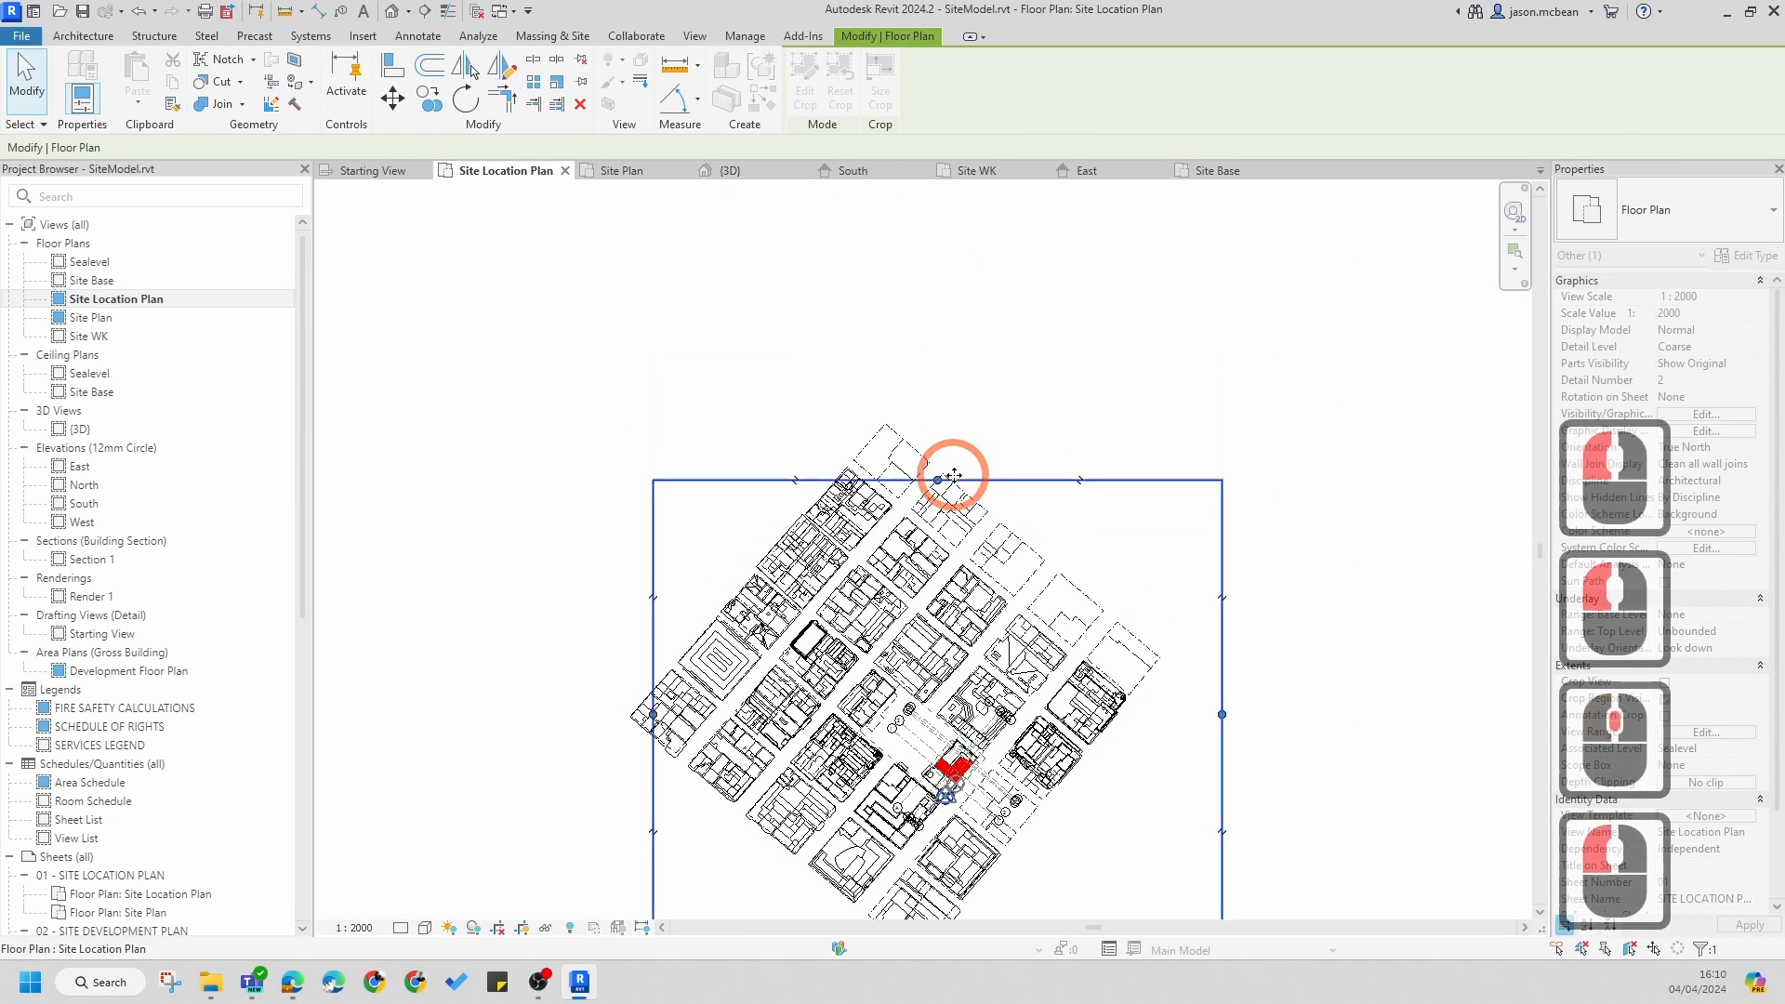
pyautogui.moveTo(1194, 733); pyautogui.dragTo(1133, 558, button='middle')
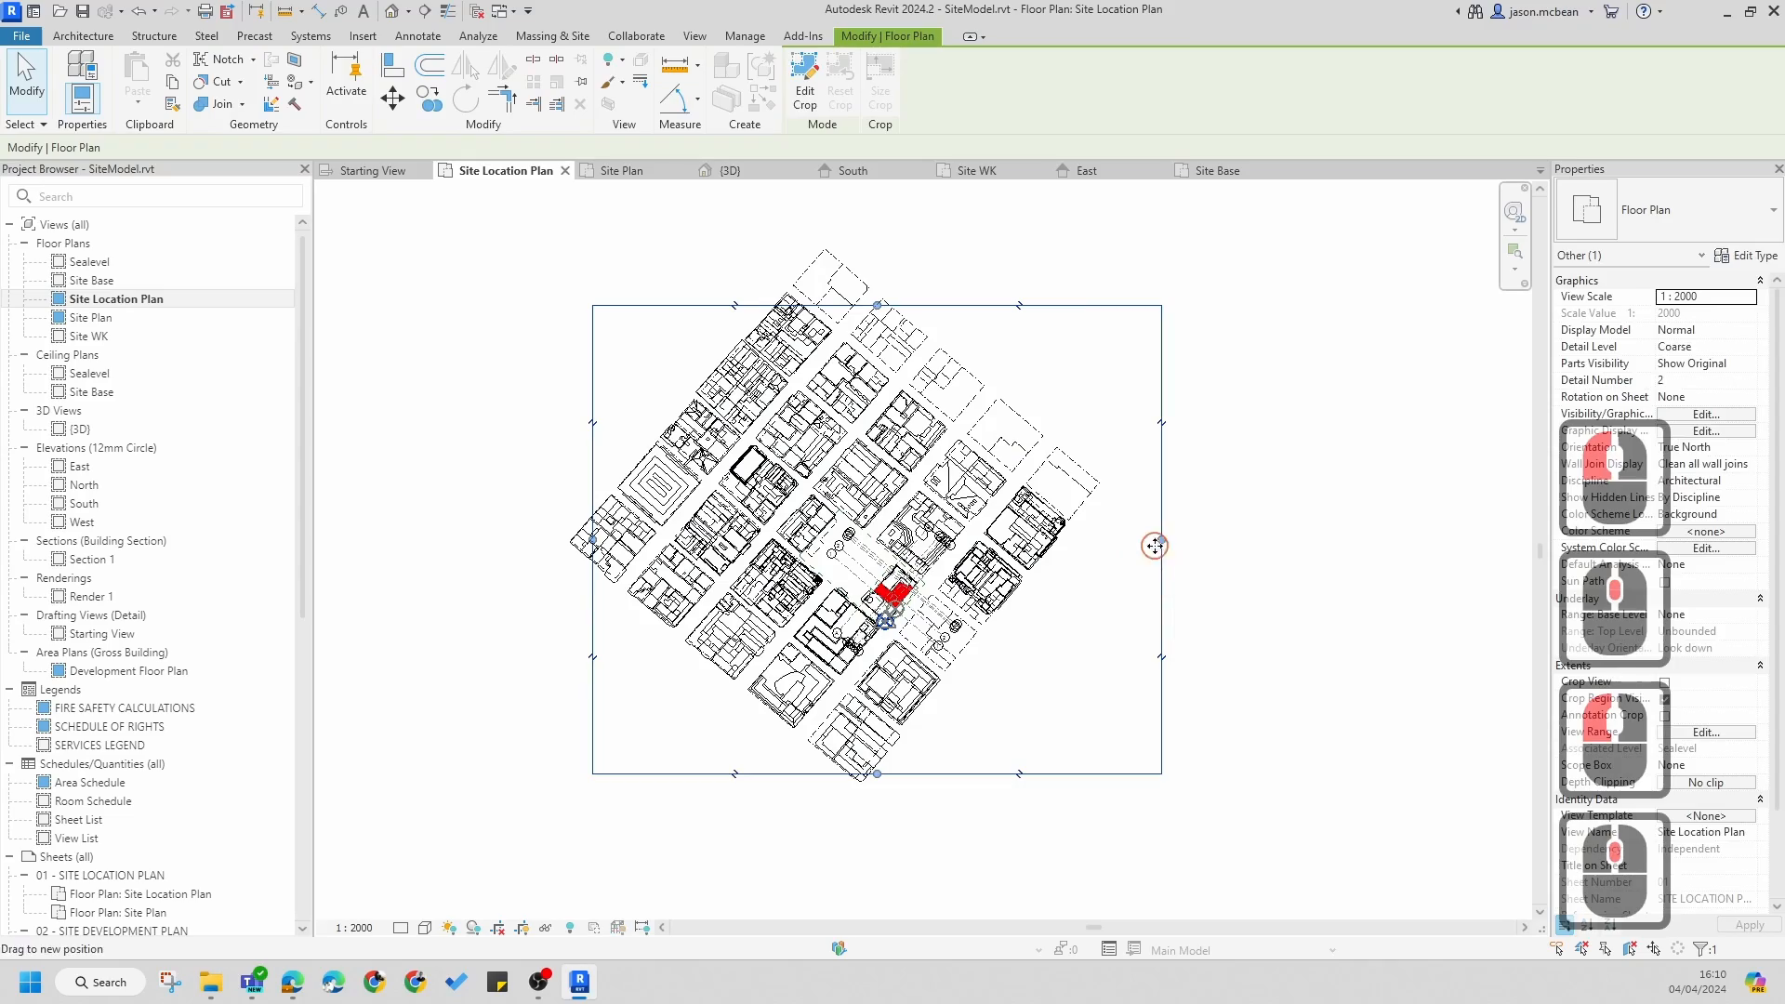
pyautogui.scroll(17, 897, 605)
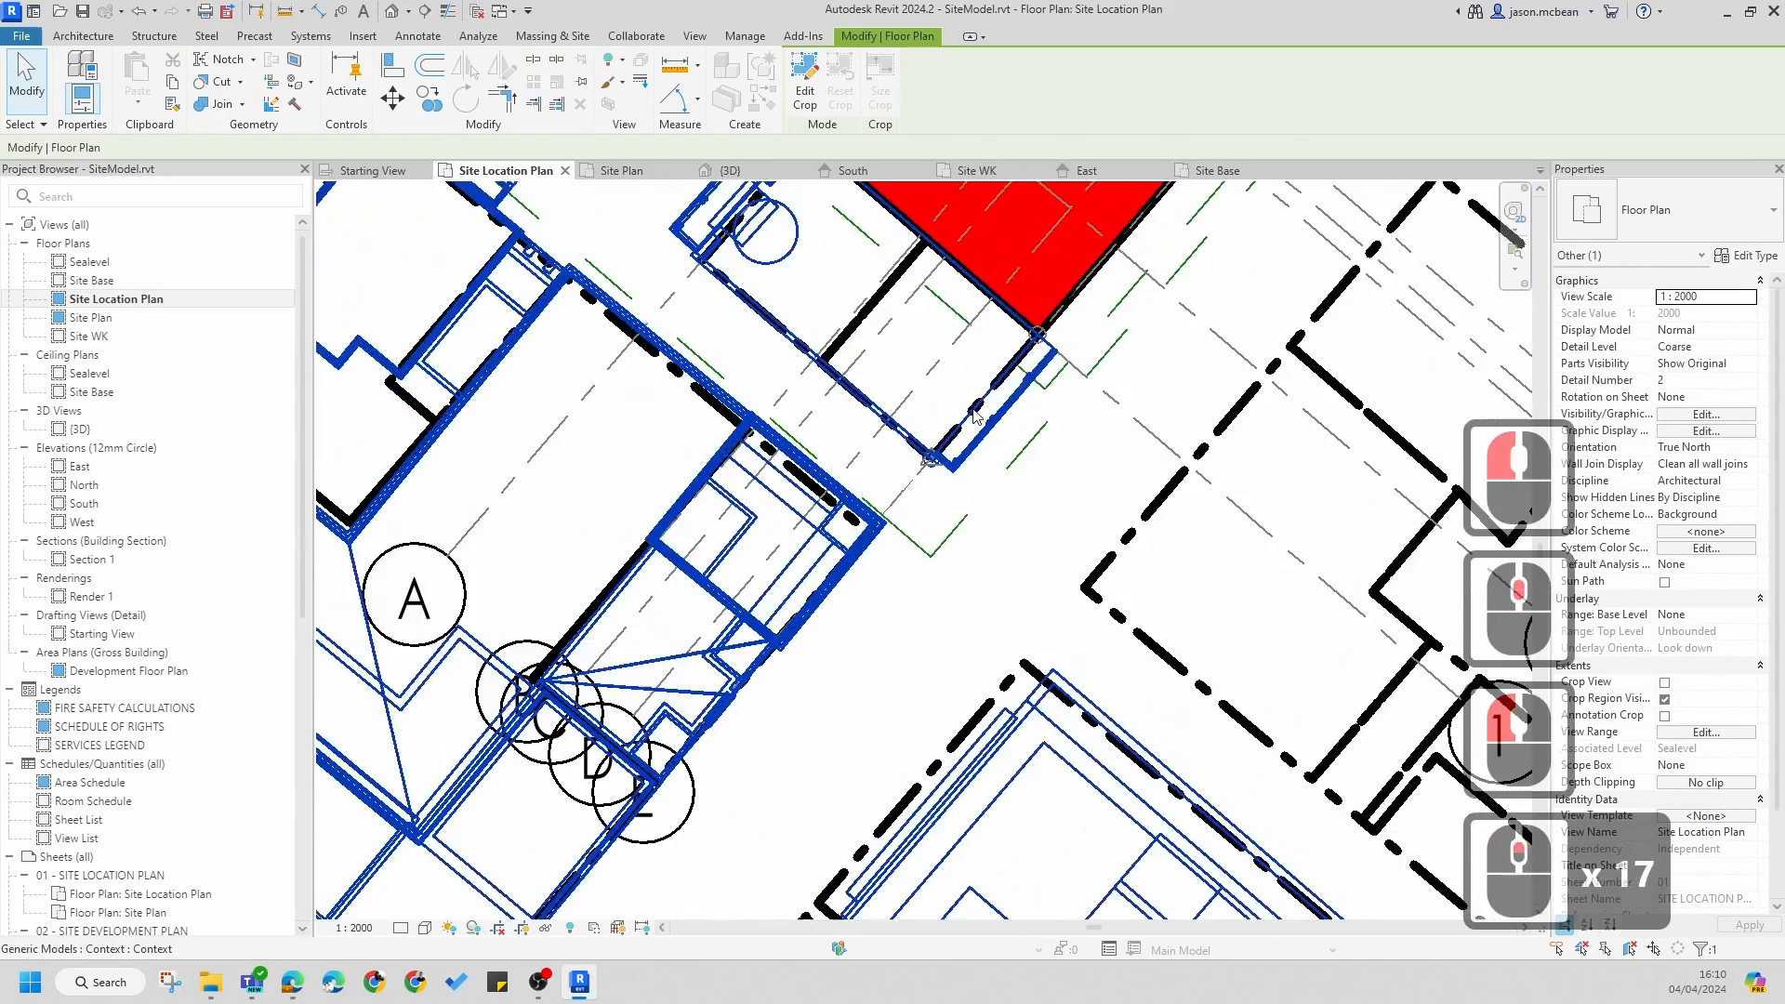
pyautogui.scroll(-1, 929, 502)
pyautogui.press('Escape')
# - Hide the linked Building.rvt model in the Site Location Plan through the view's visibility overrides
pyautogui.scroll(-6, 883, 516)
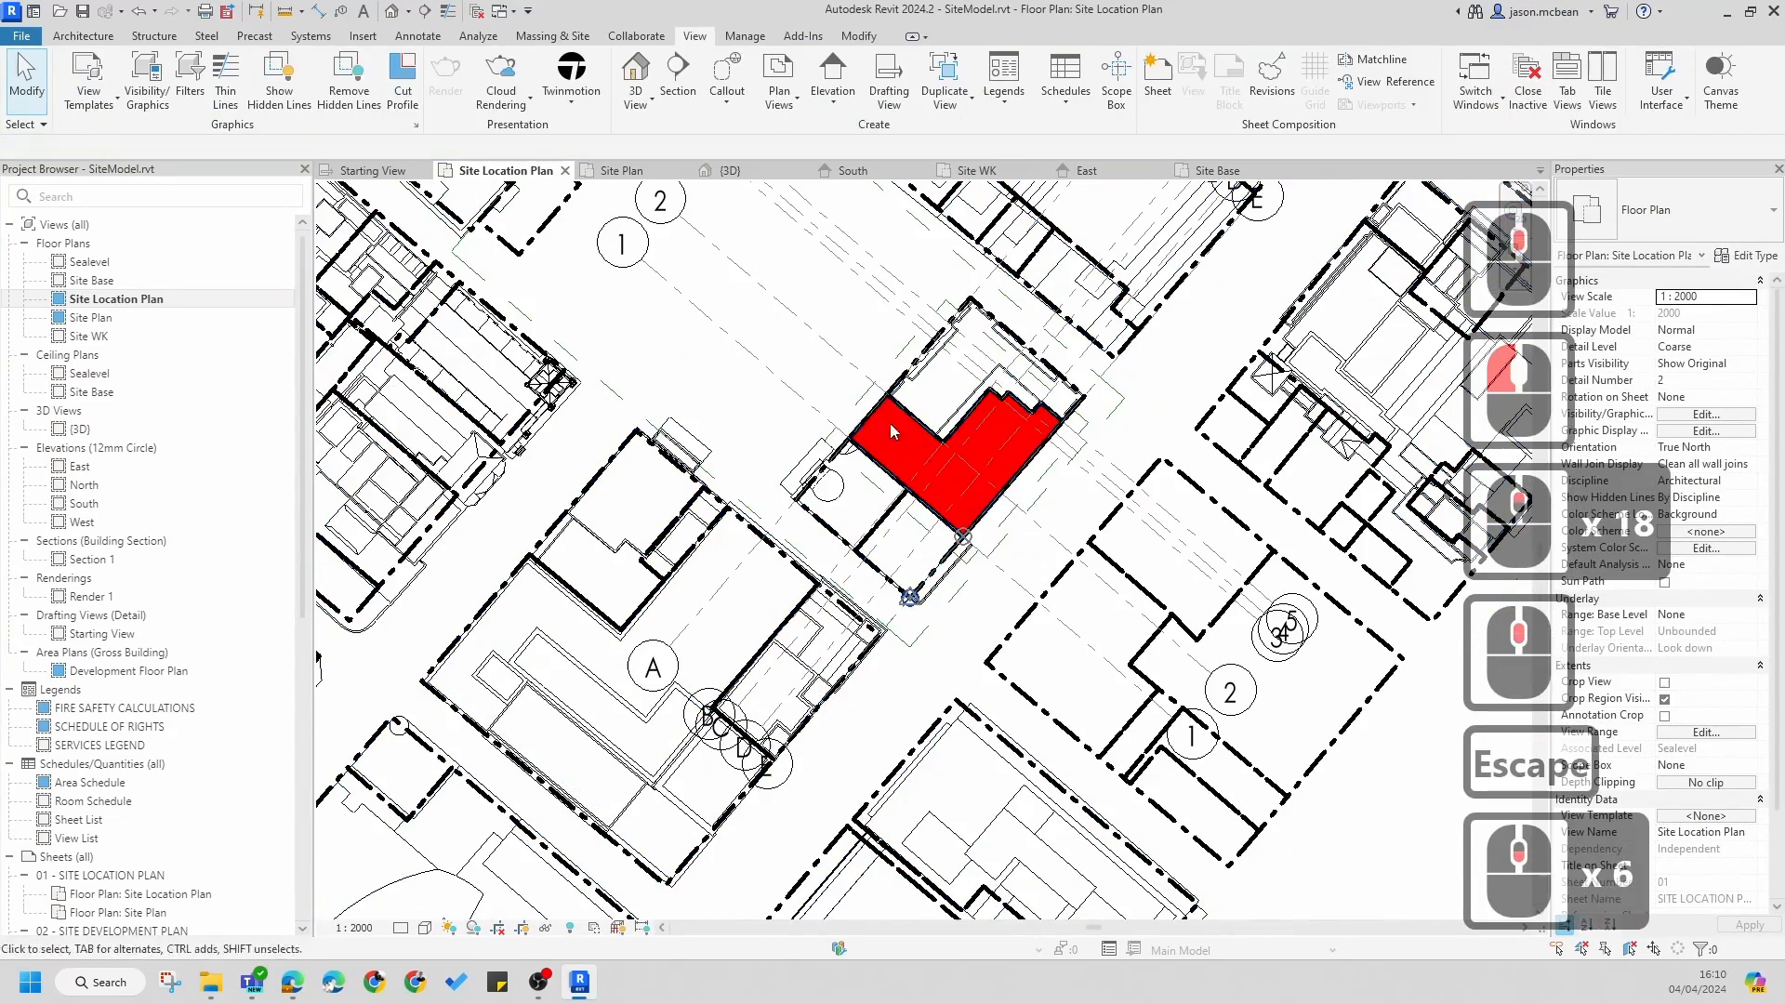
pyautogui.click(841, 367)
pyautogui.press('Escape')
pyautogui.press('Escape')
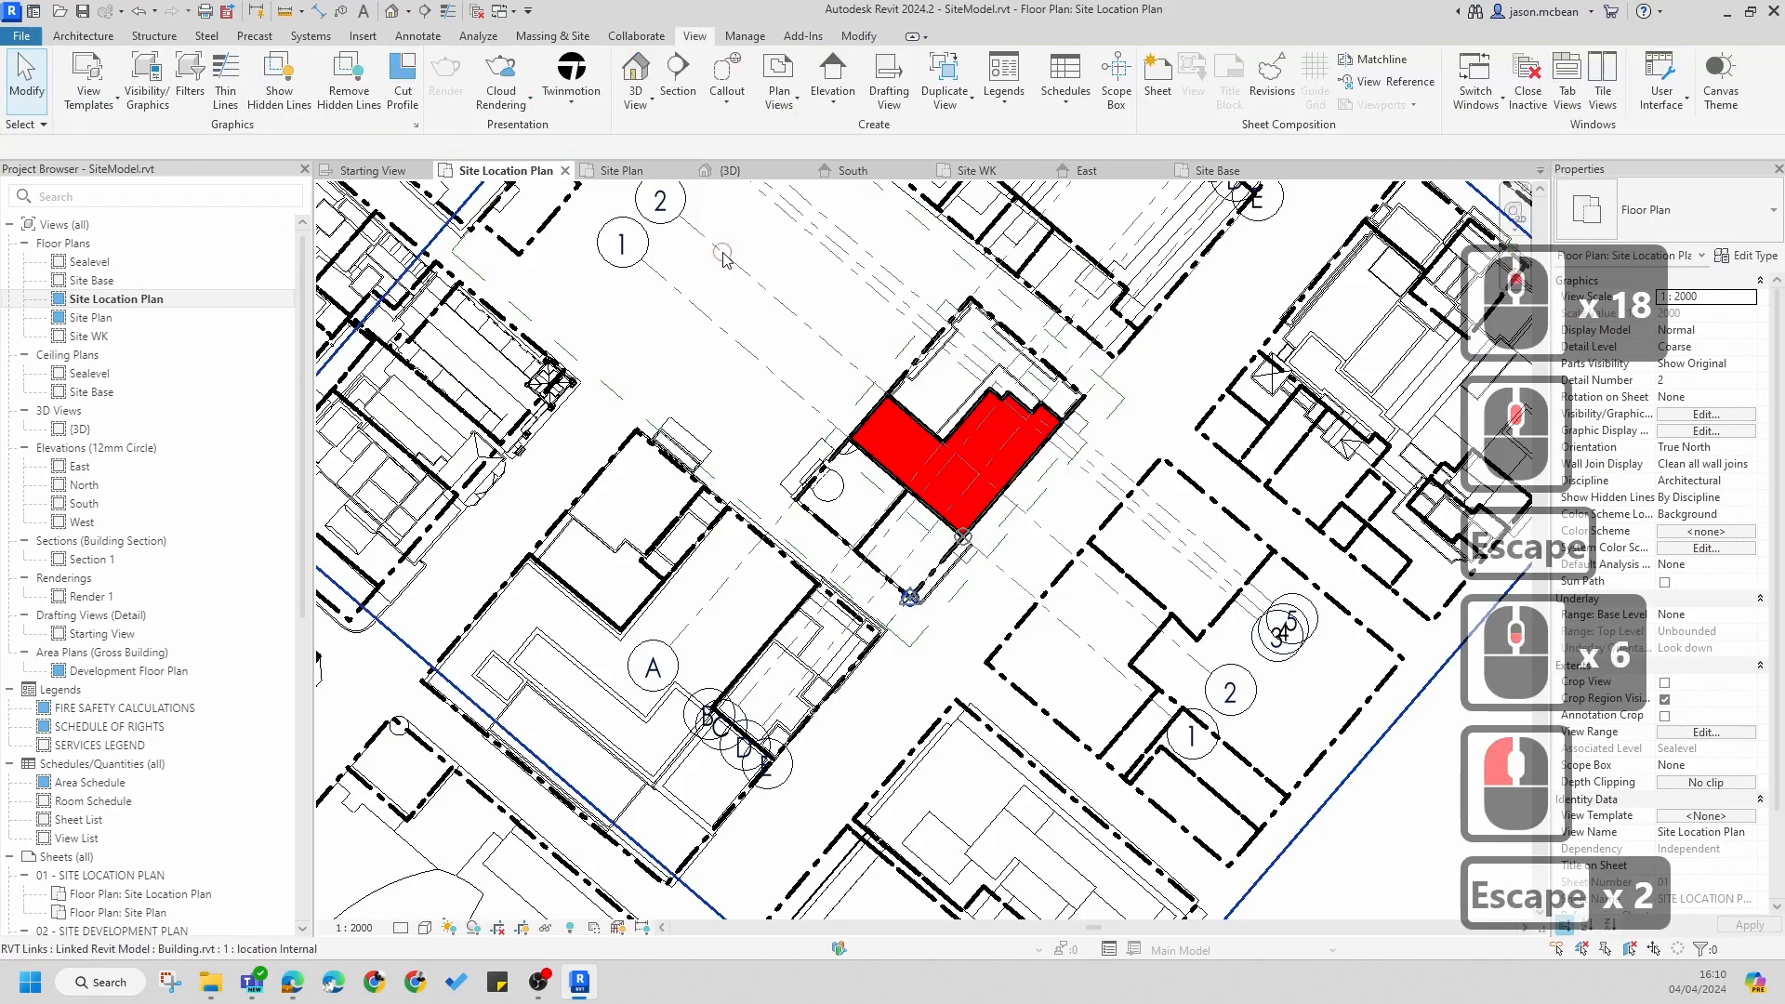
pyautogui.click(717, 249)
pyautogui.scroll(-5, 734, 267)
pyautogui.press('Escape')
pyautogui.moveTo(735, 268); pyautogui.dragTo(744, 428, button='middle')
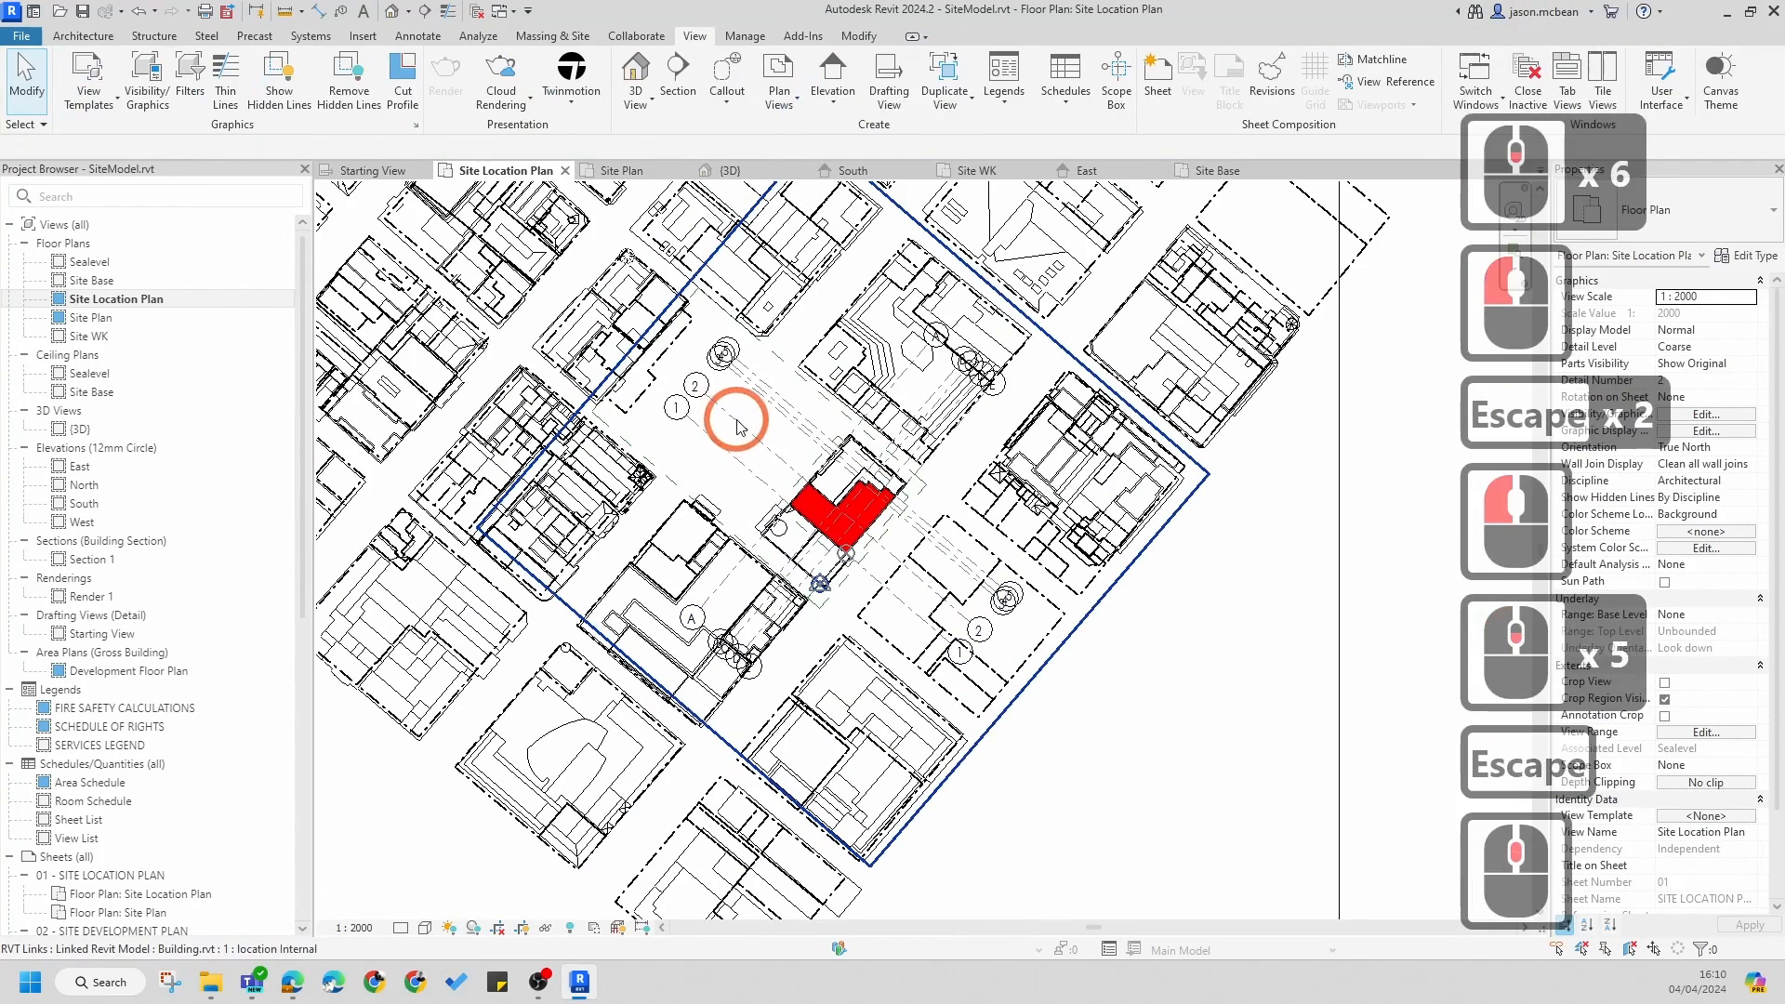
pyautogui.press('v')
pyautogui.press('g')
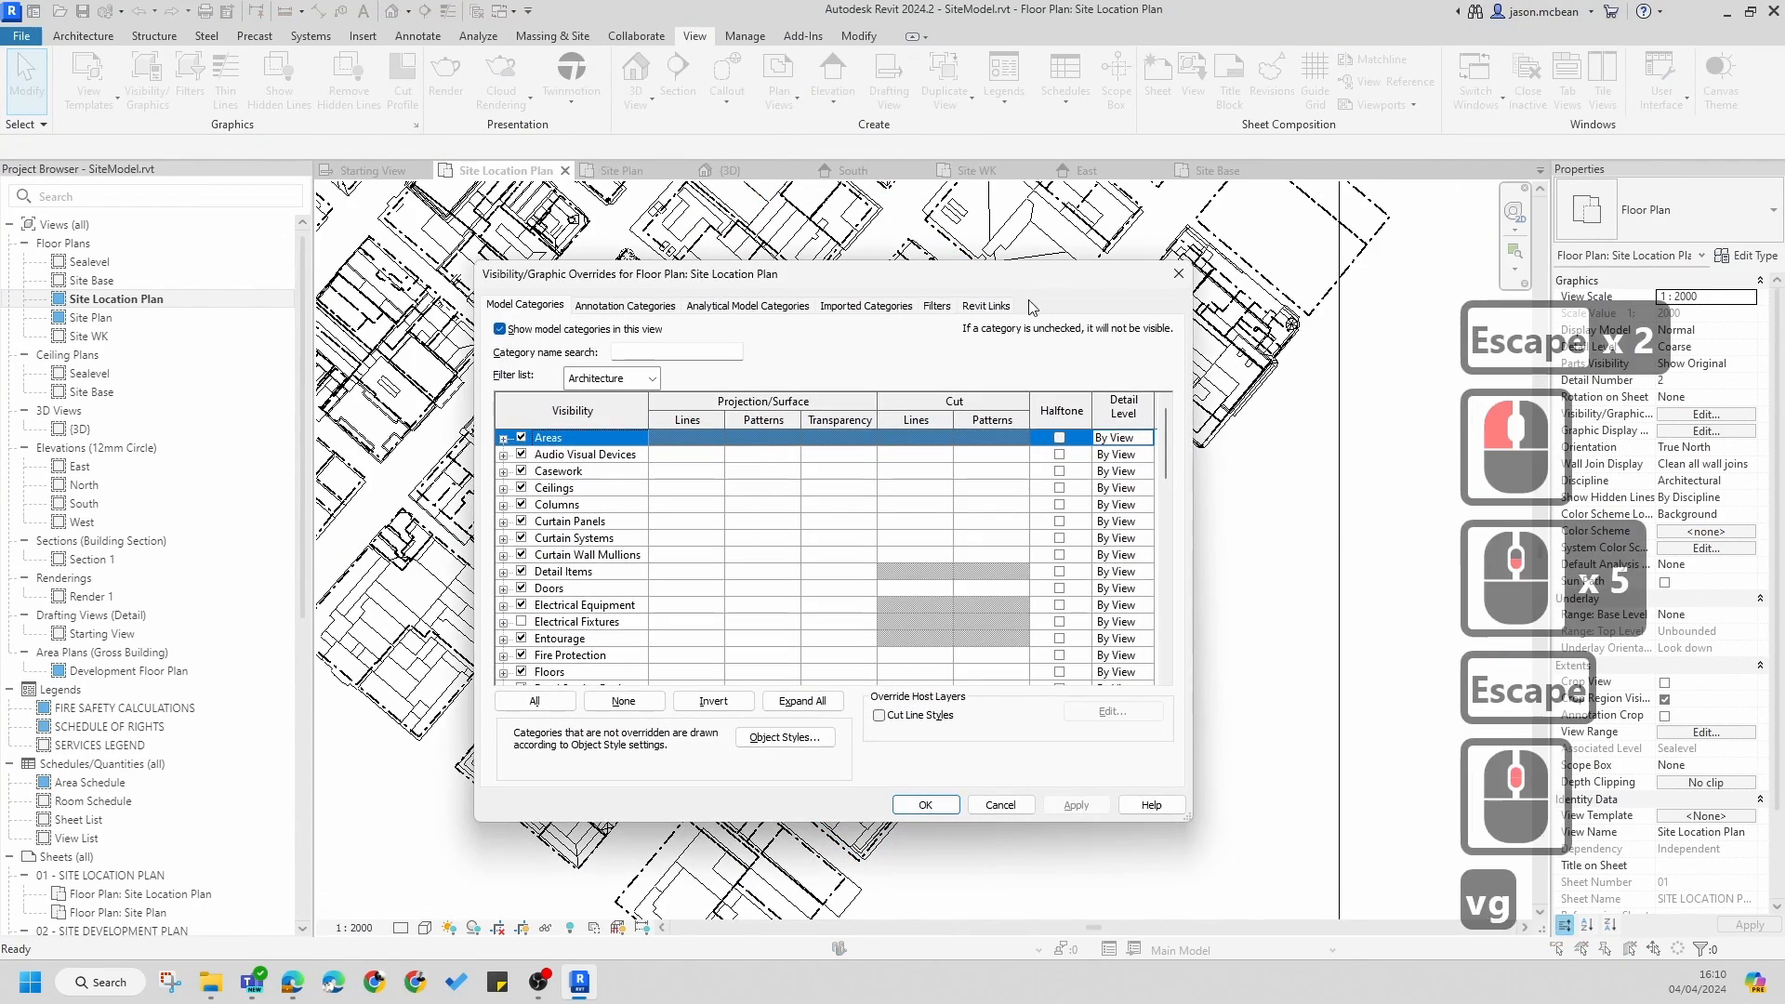
pyautogui.click(983, 306)
pyautogui.click(983, 308)
pyautogui.click(983, 308)
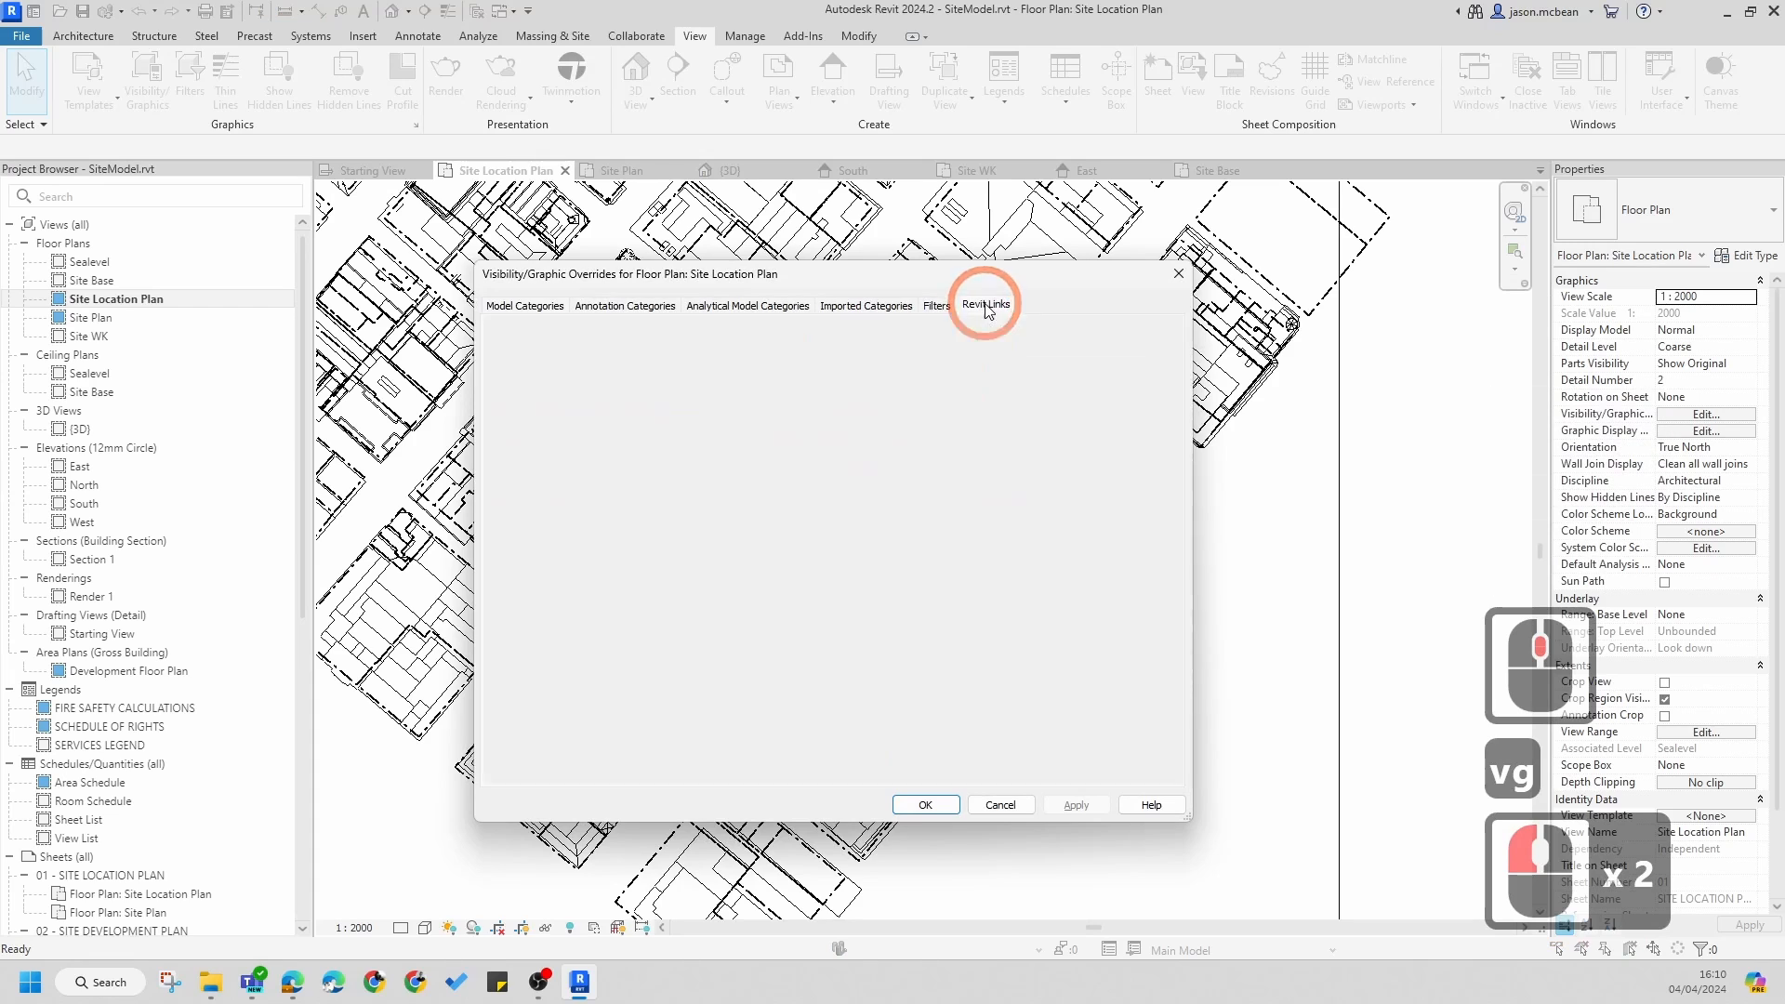
pyautogui.click(518, 387)
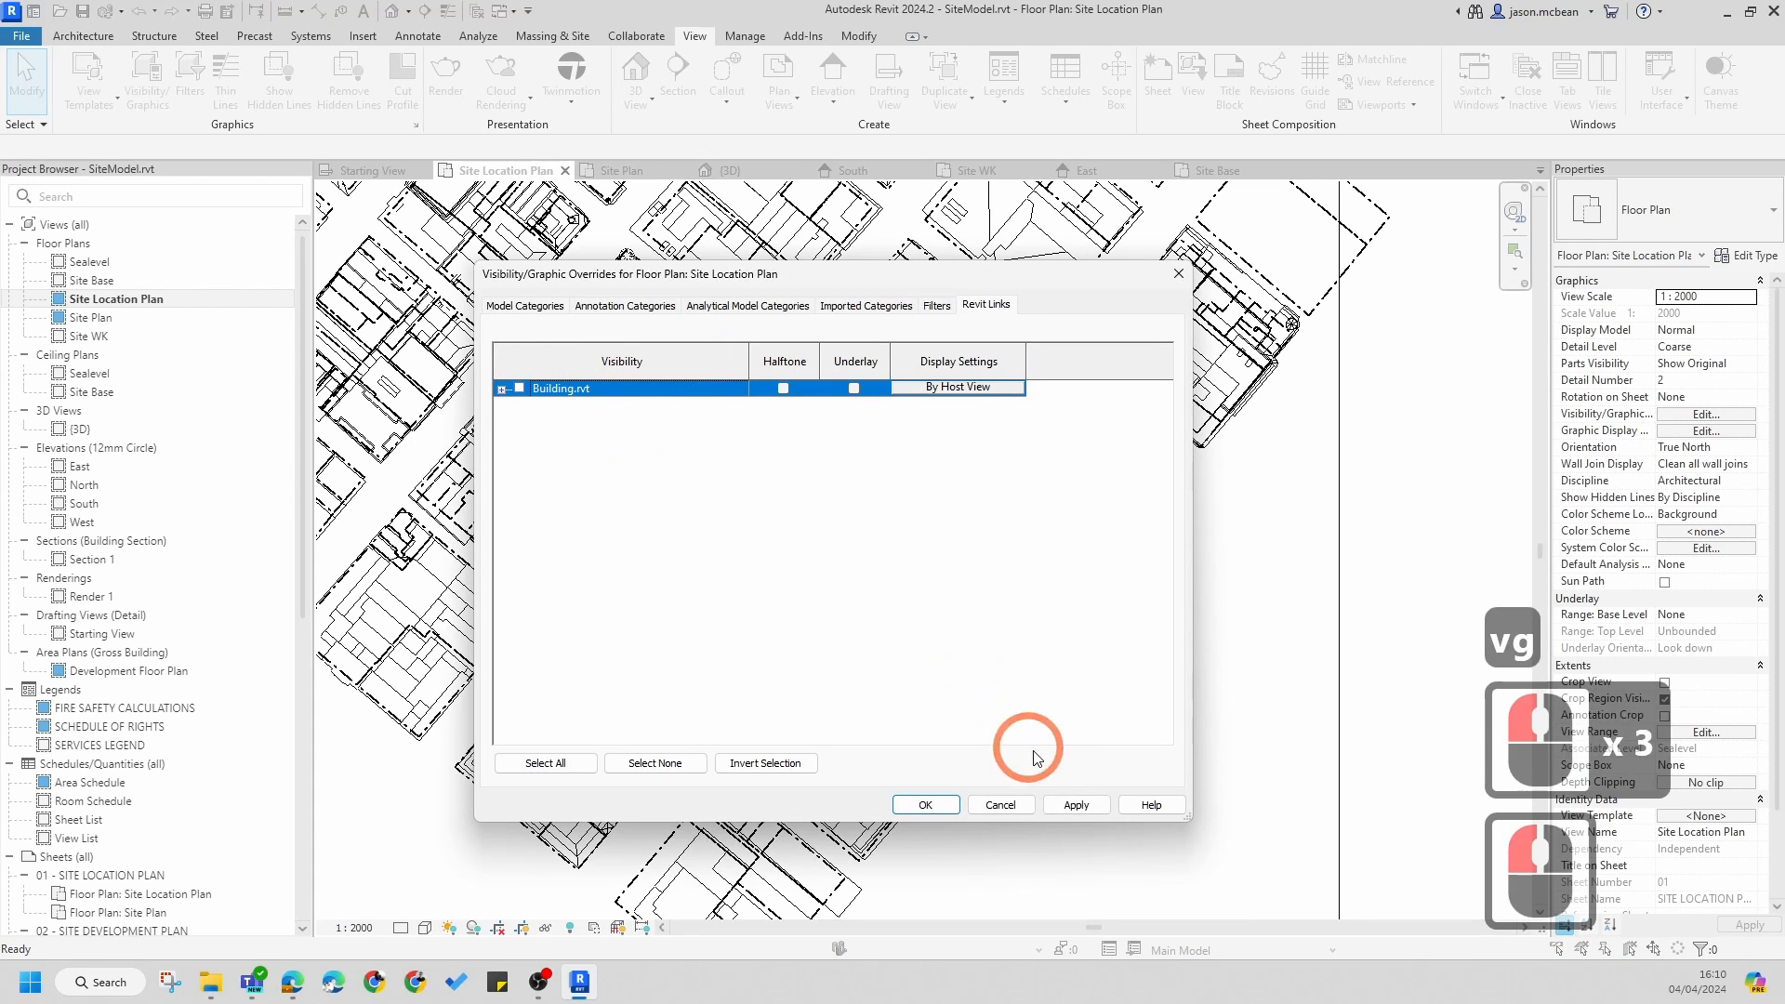
pyautogui.click(1074, 805)
pyautogui.click(930, 802)
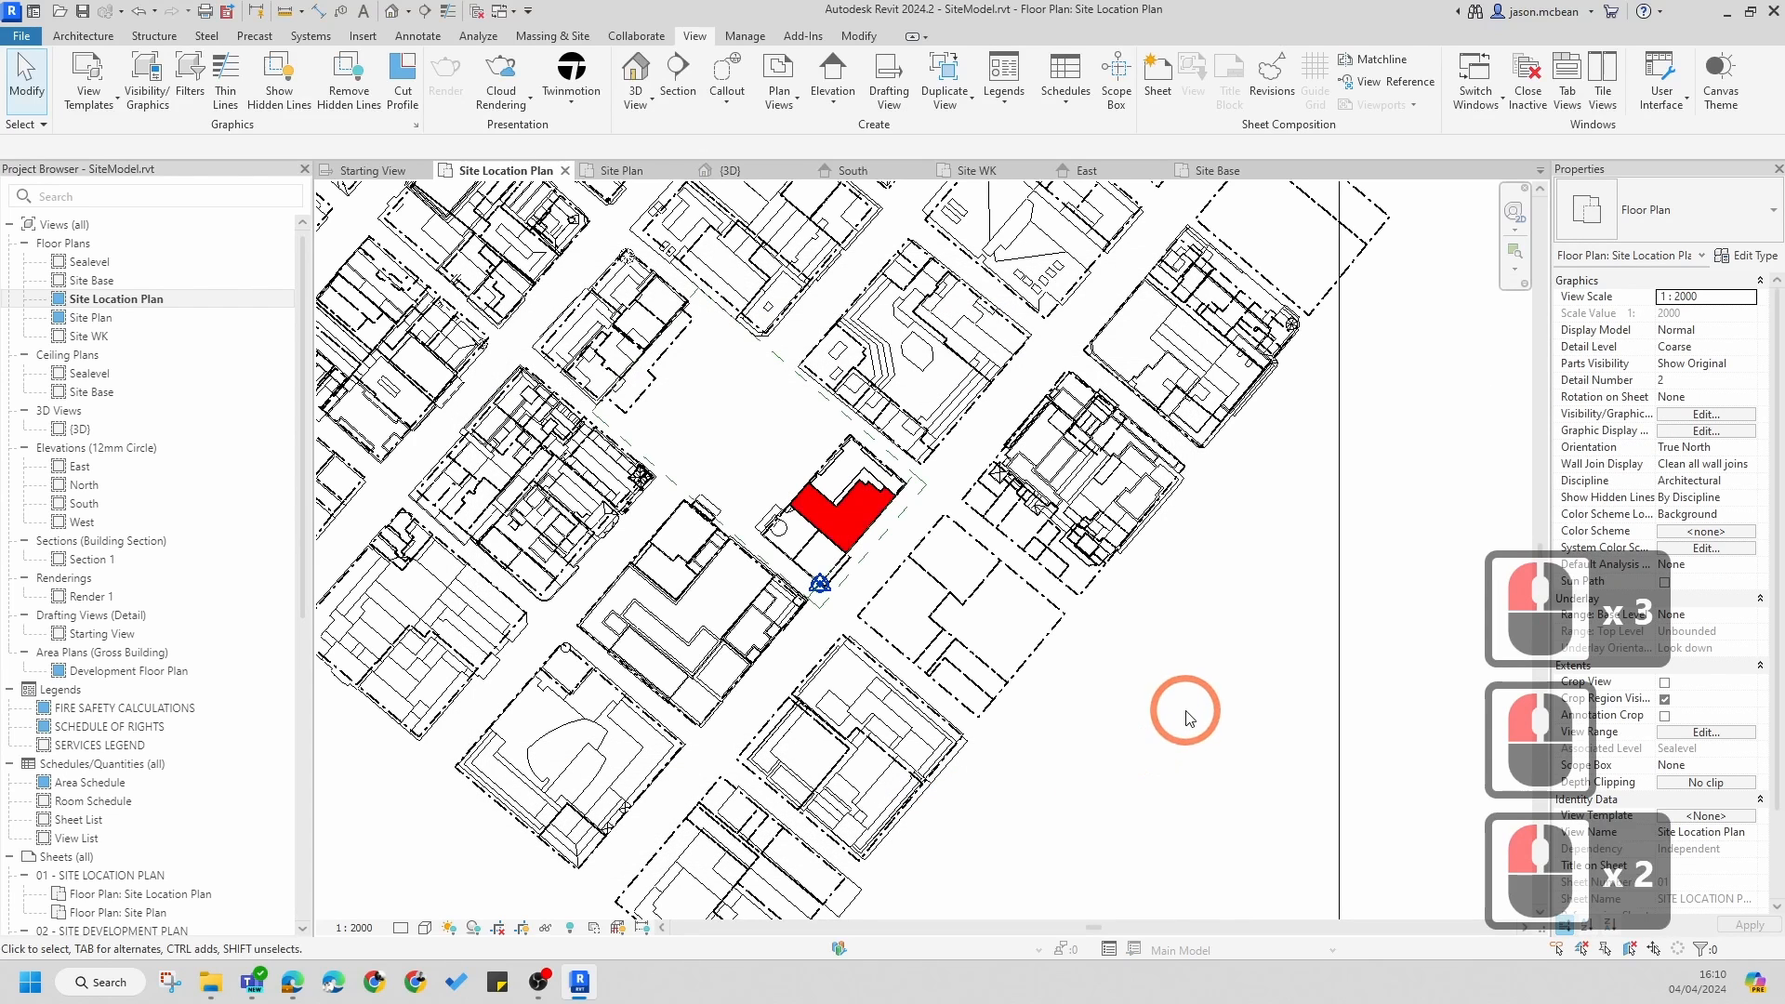
# - Examine the site boundary lines and context outlines around the red building footprint in the Site Location Plan
pyautogui.press('Escape')
pyautogui.scroll(-6, 1243, 587)
pyautogui.scroll(5, 1115, 576)
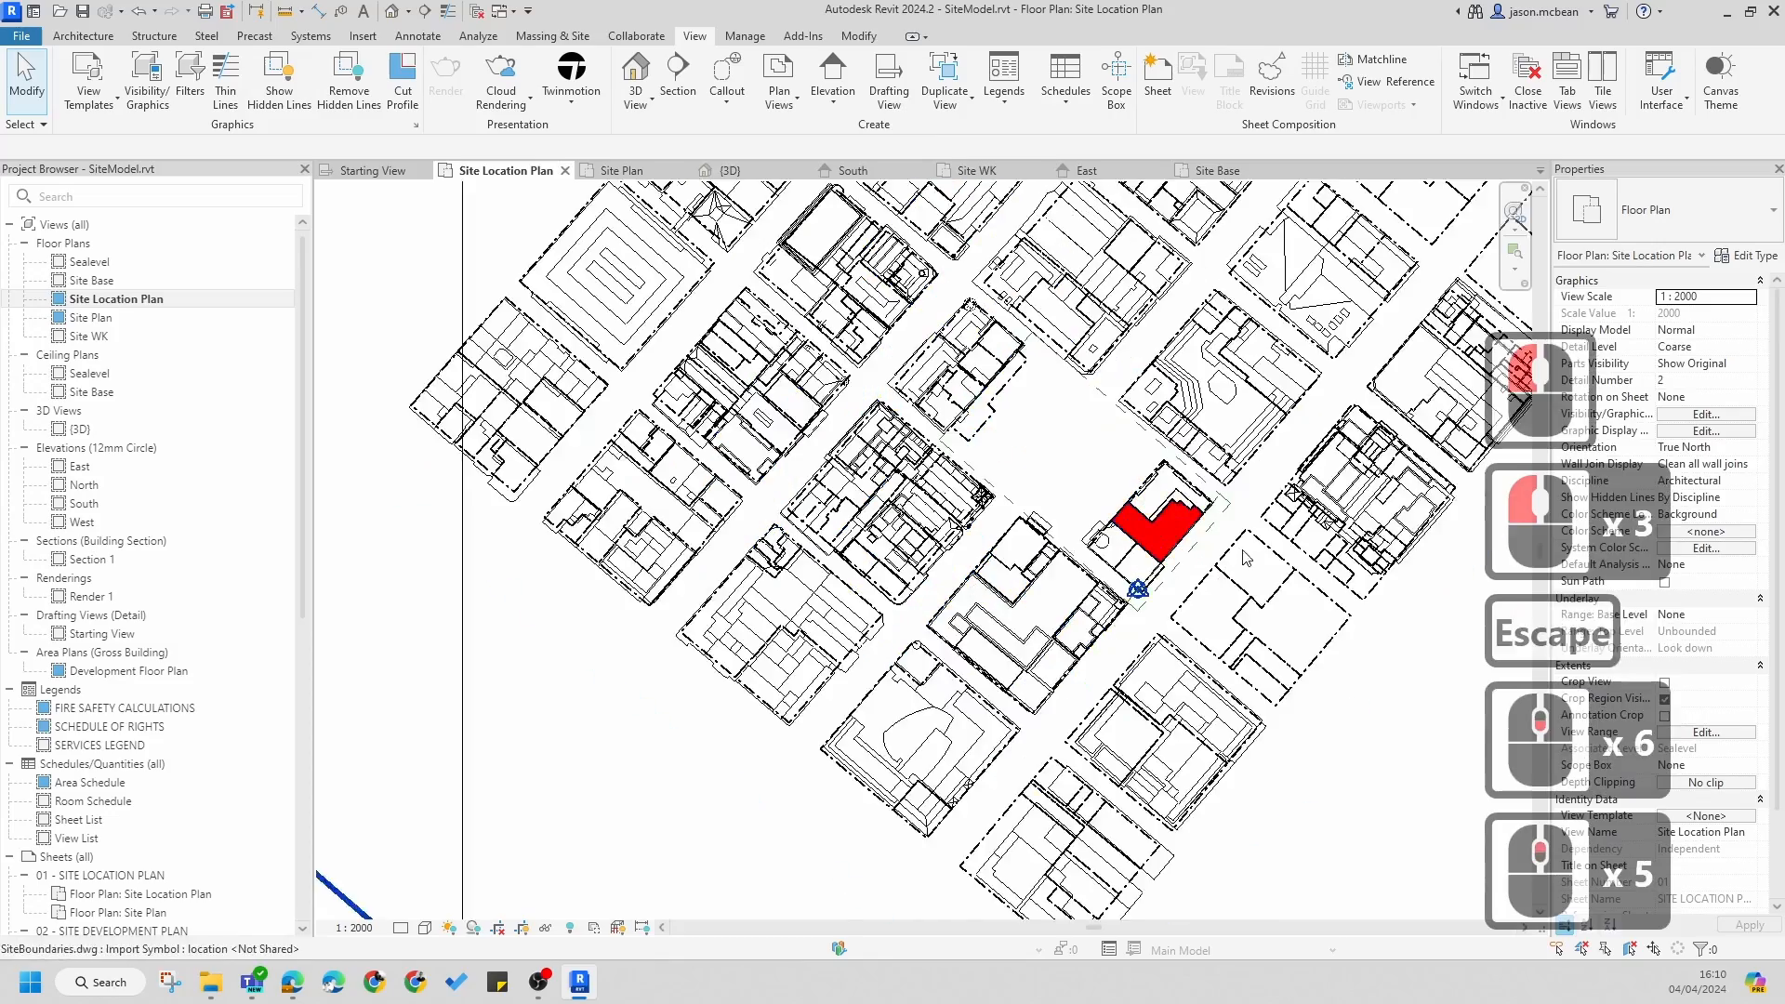
pyautogui.scroll(1, 1104, 581)
pyautogui.scroll(5, 1060, 506)
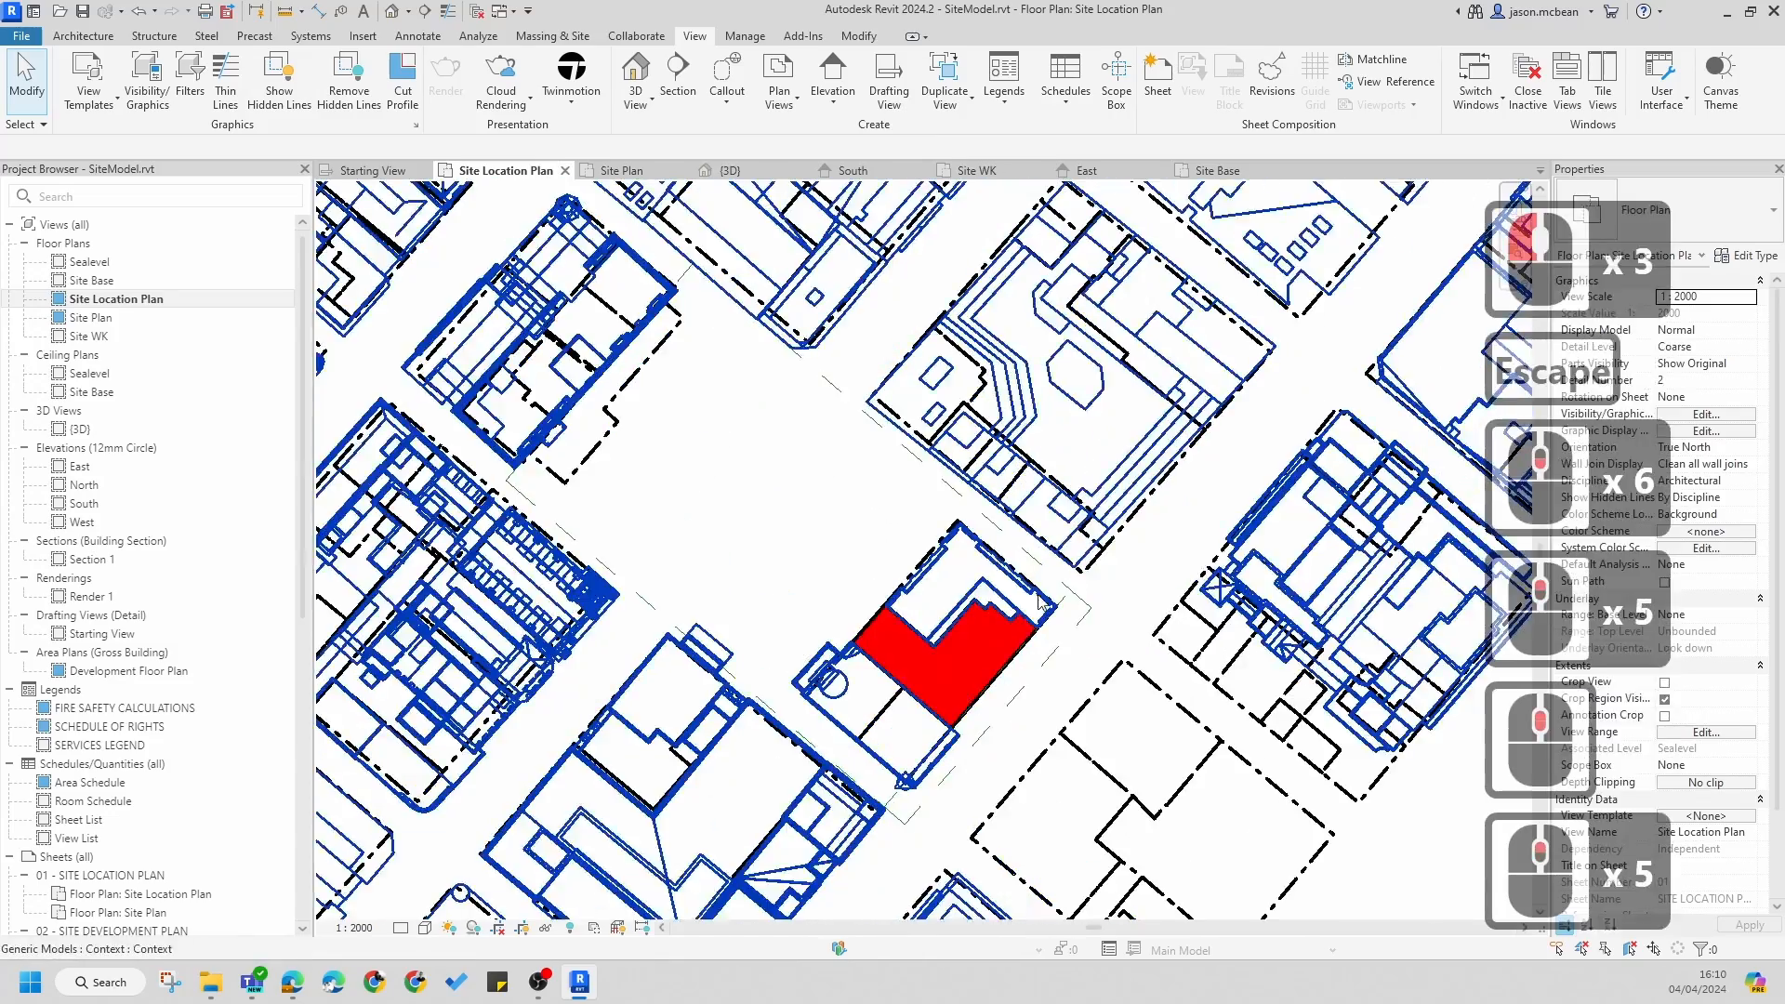
pyautogui.scroll(6, 1040, 604)
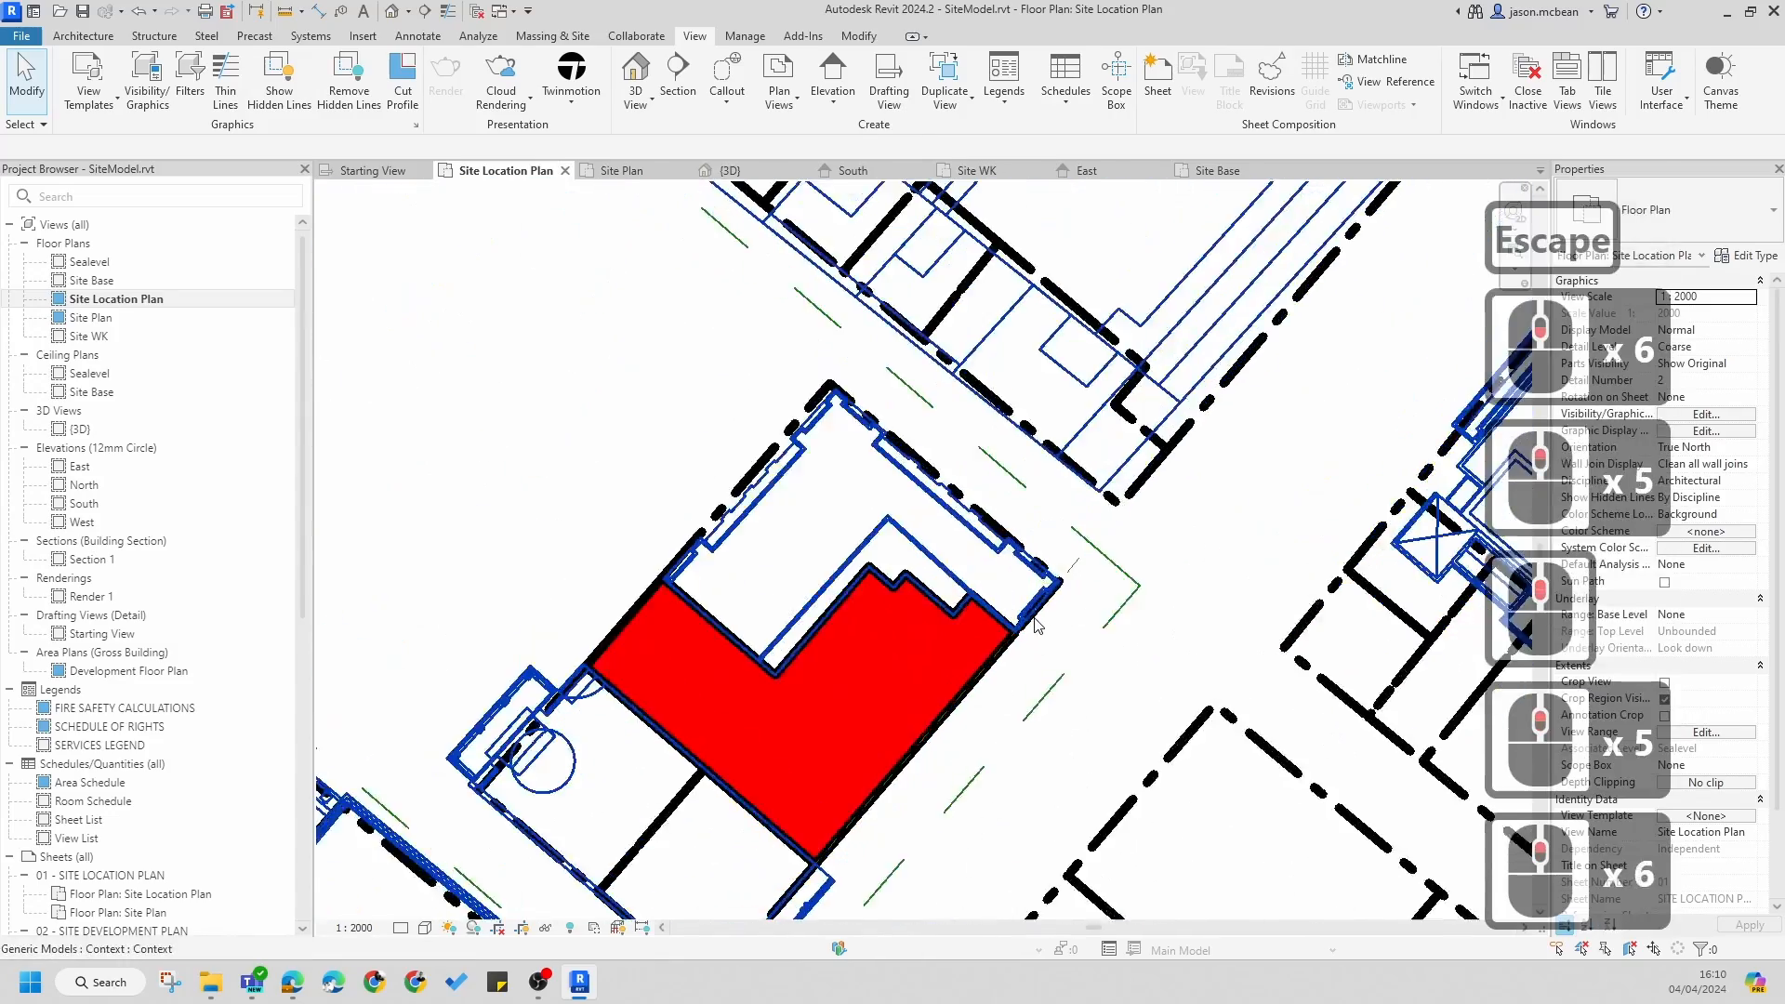
pyautogui.scroll(-7, 1037, 625)
# - Override the SiteCadastralLines layer of SiteBoundaries.dwg to a Solid line pattern in the Site Location Plan's visibility overrides
pyautogui.press('v')
pyautogui.press('g')
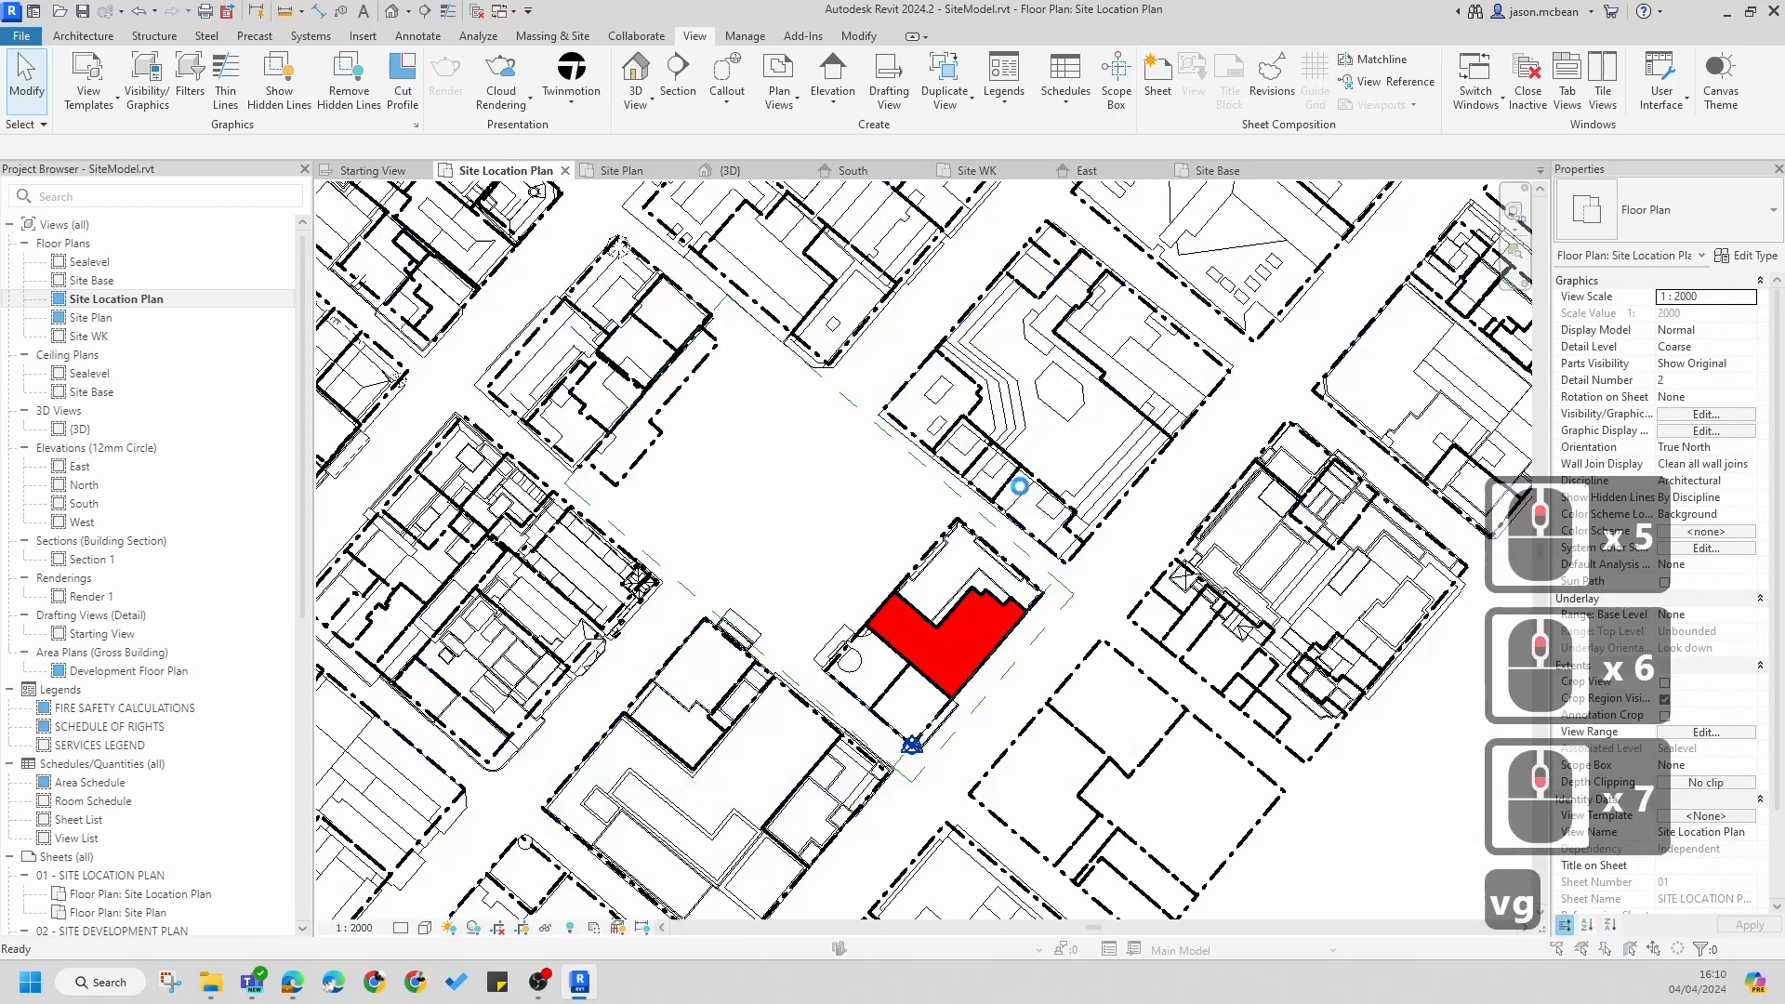
pyautogui.click(866, 305)
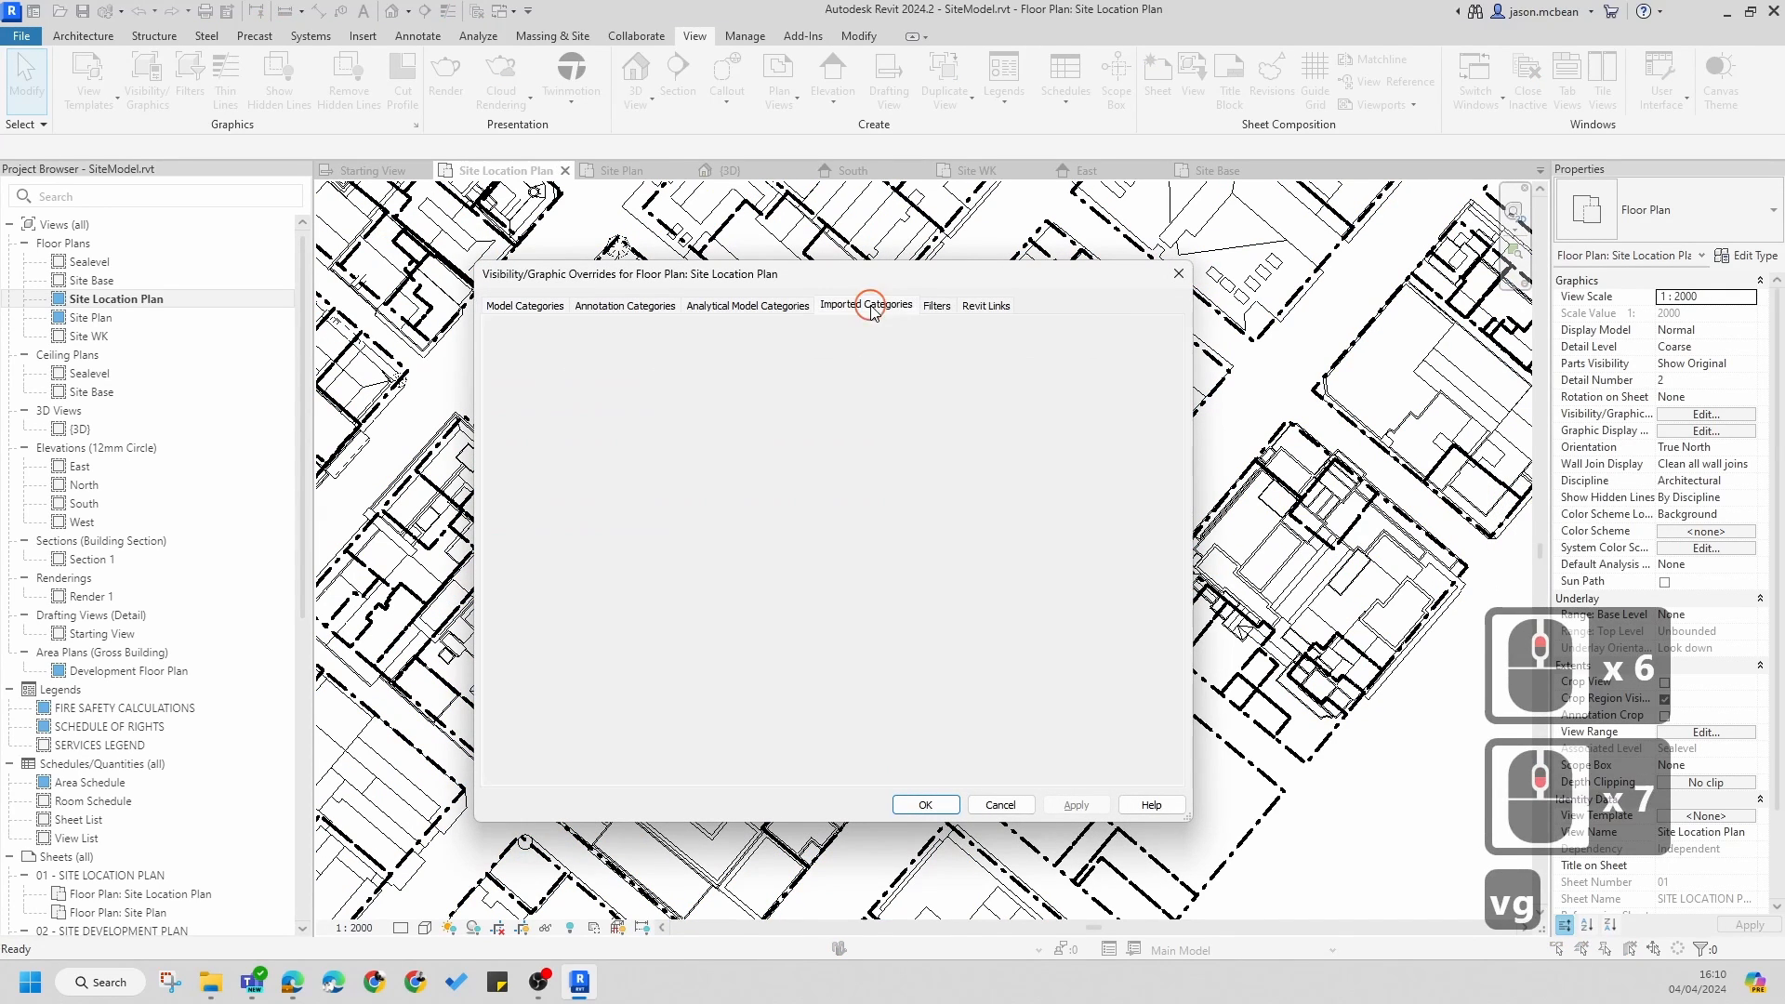
pyautogui.click(580, 407)
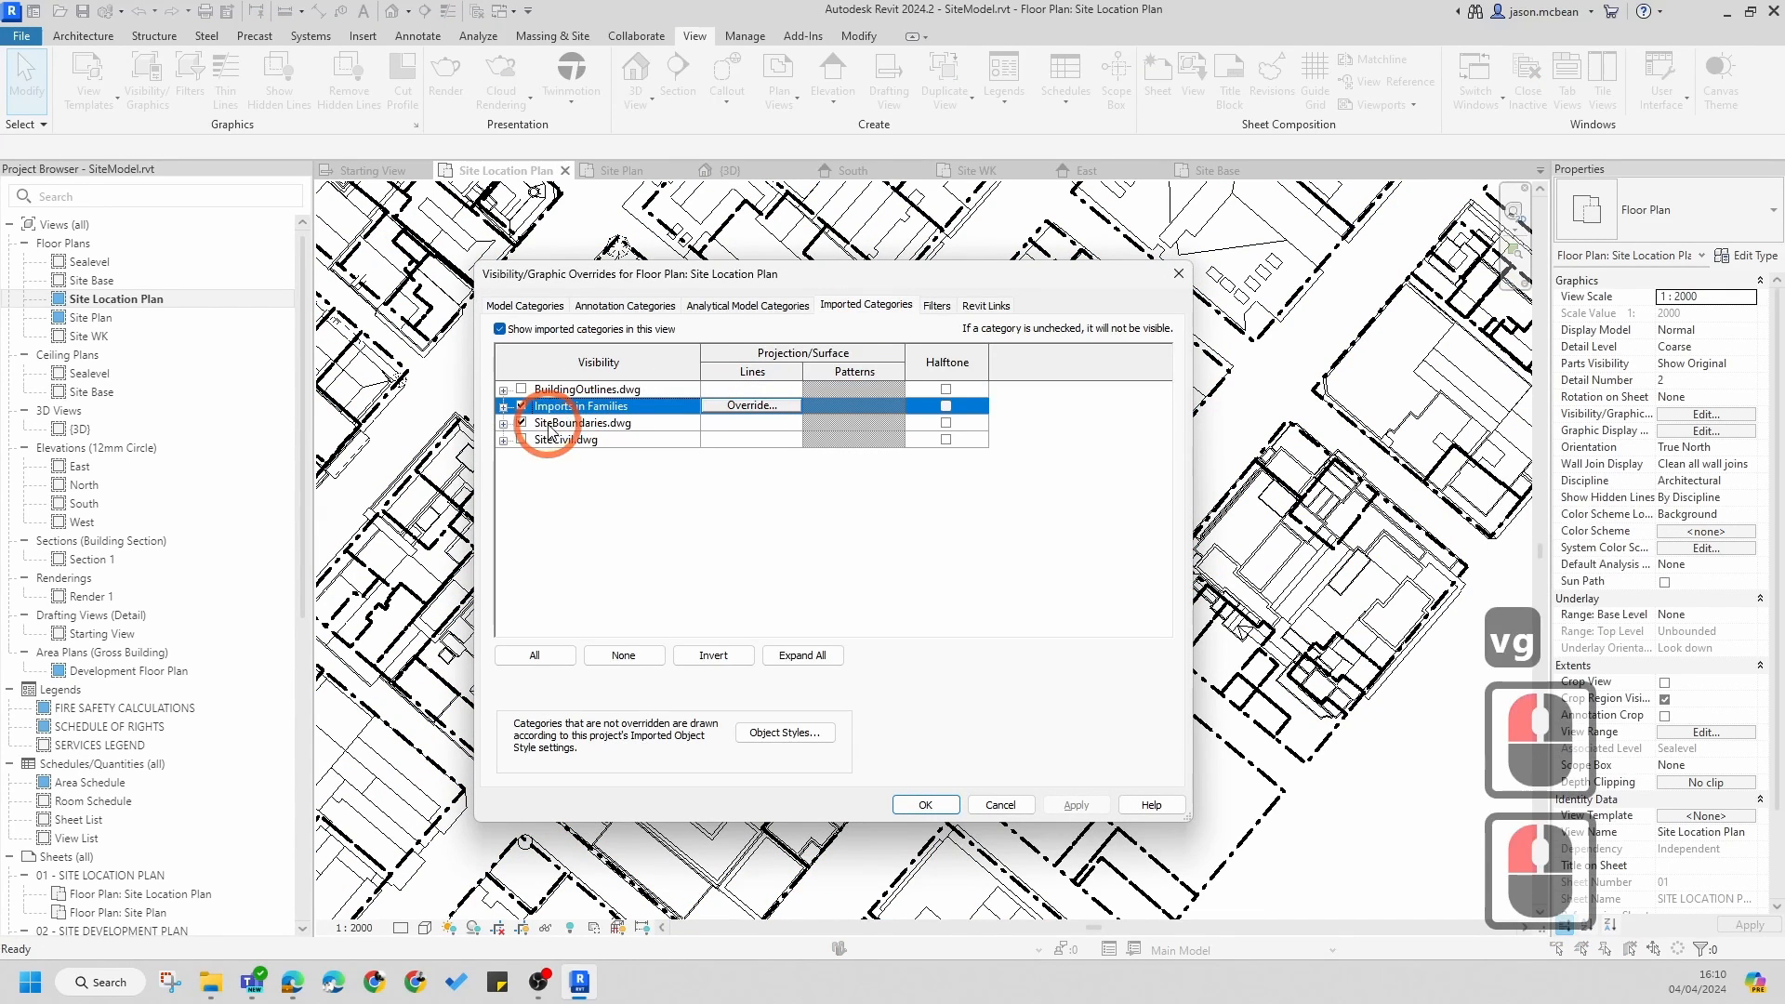
pyautogui.click(494, 426)
pyautogui.click(503, 423)
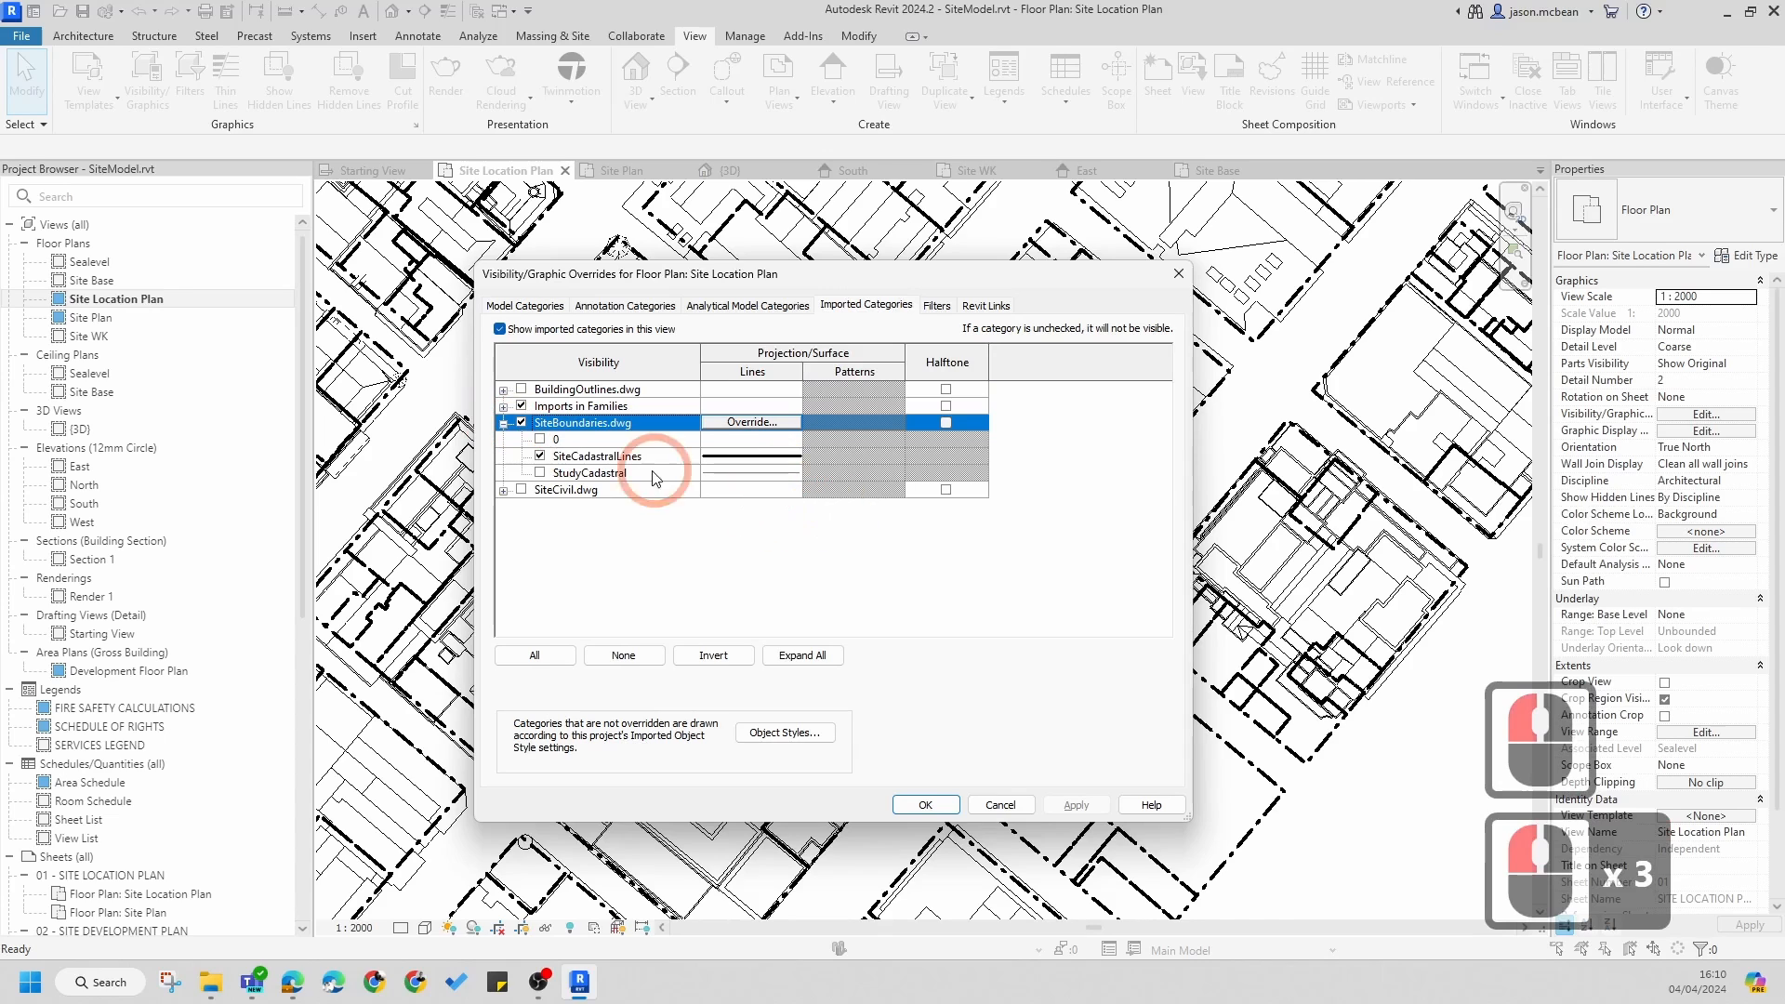
pyautogui.click(759, 459)
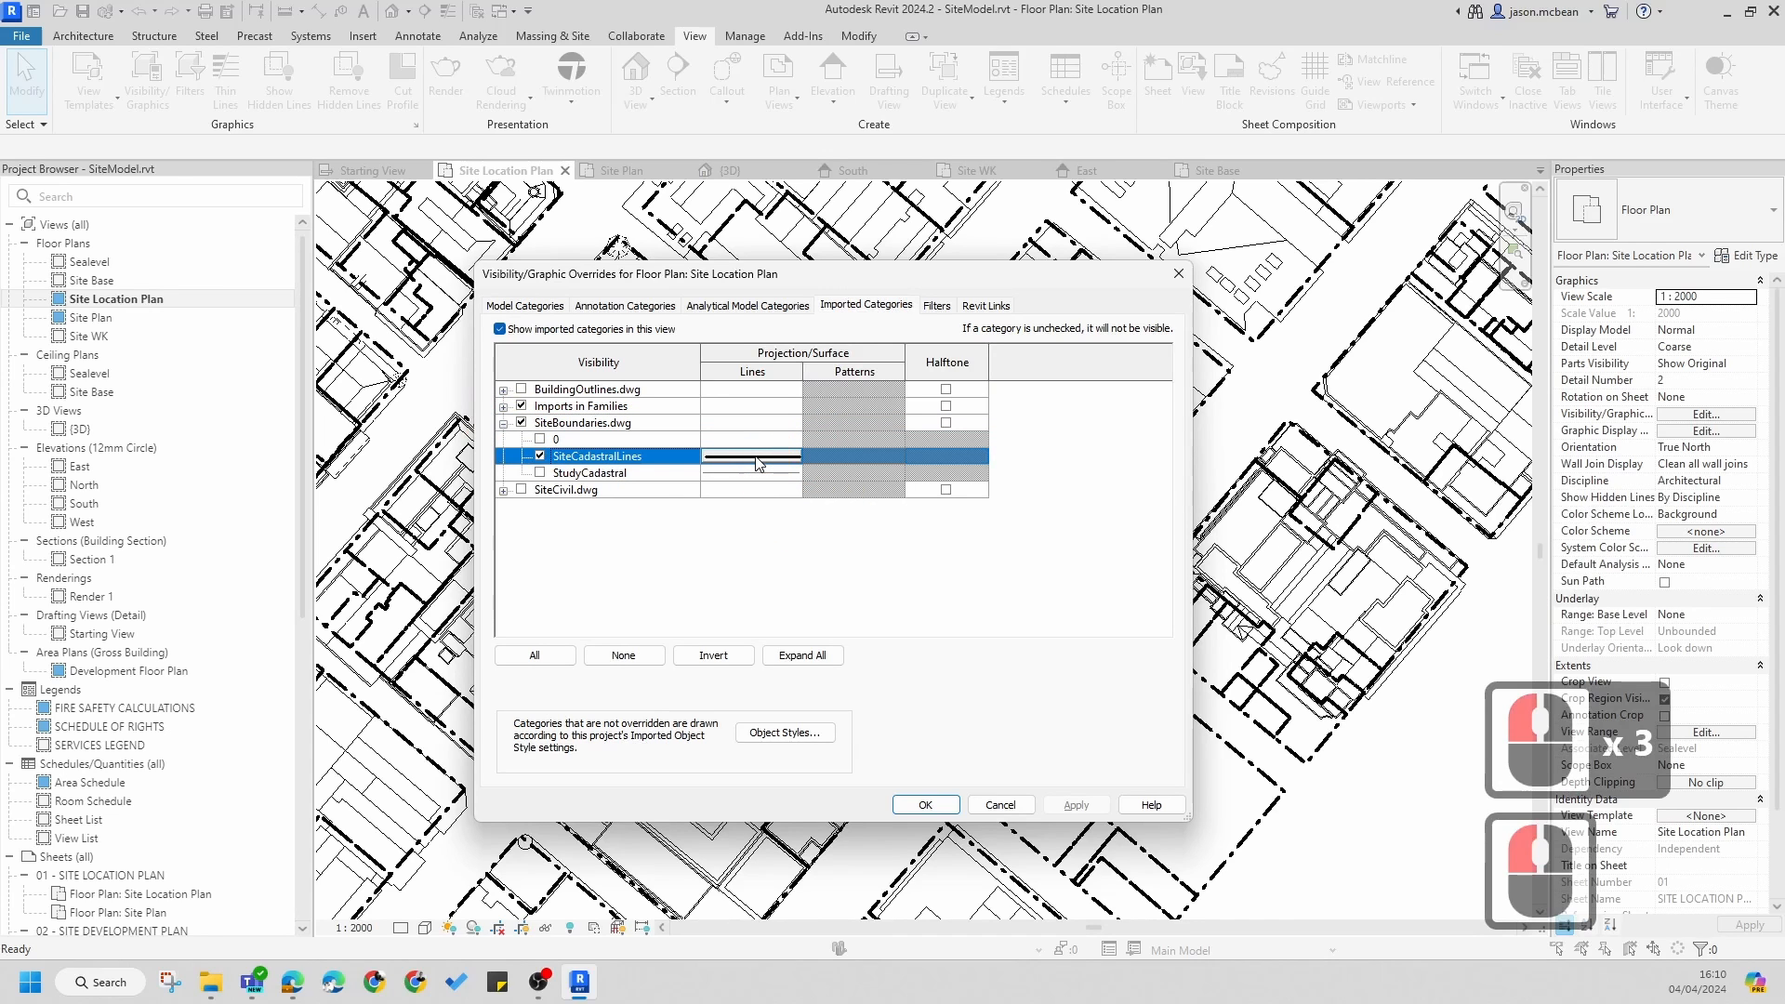
pyautogui.click(759, 459)
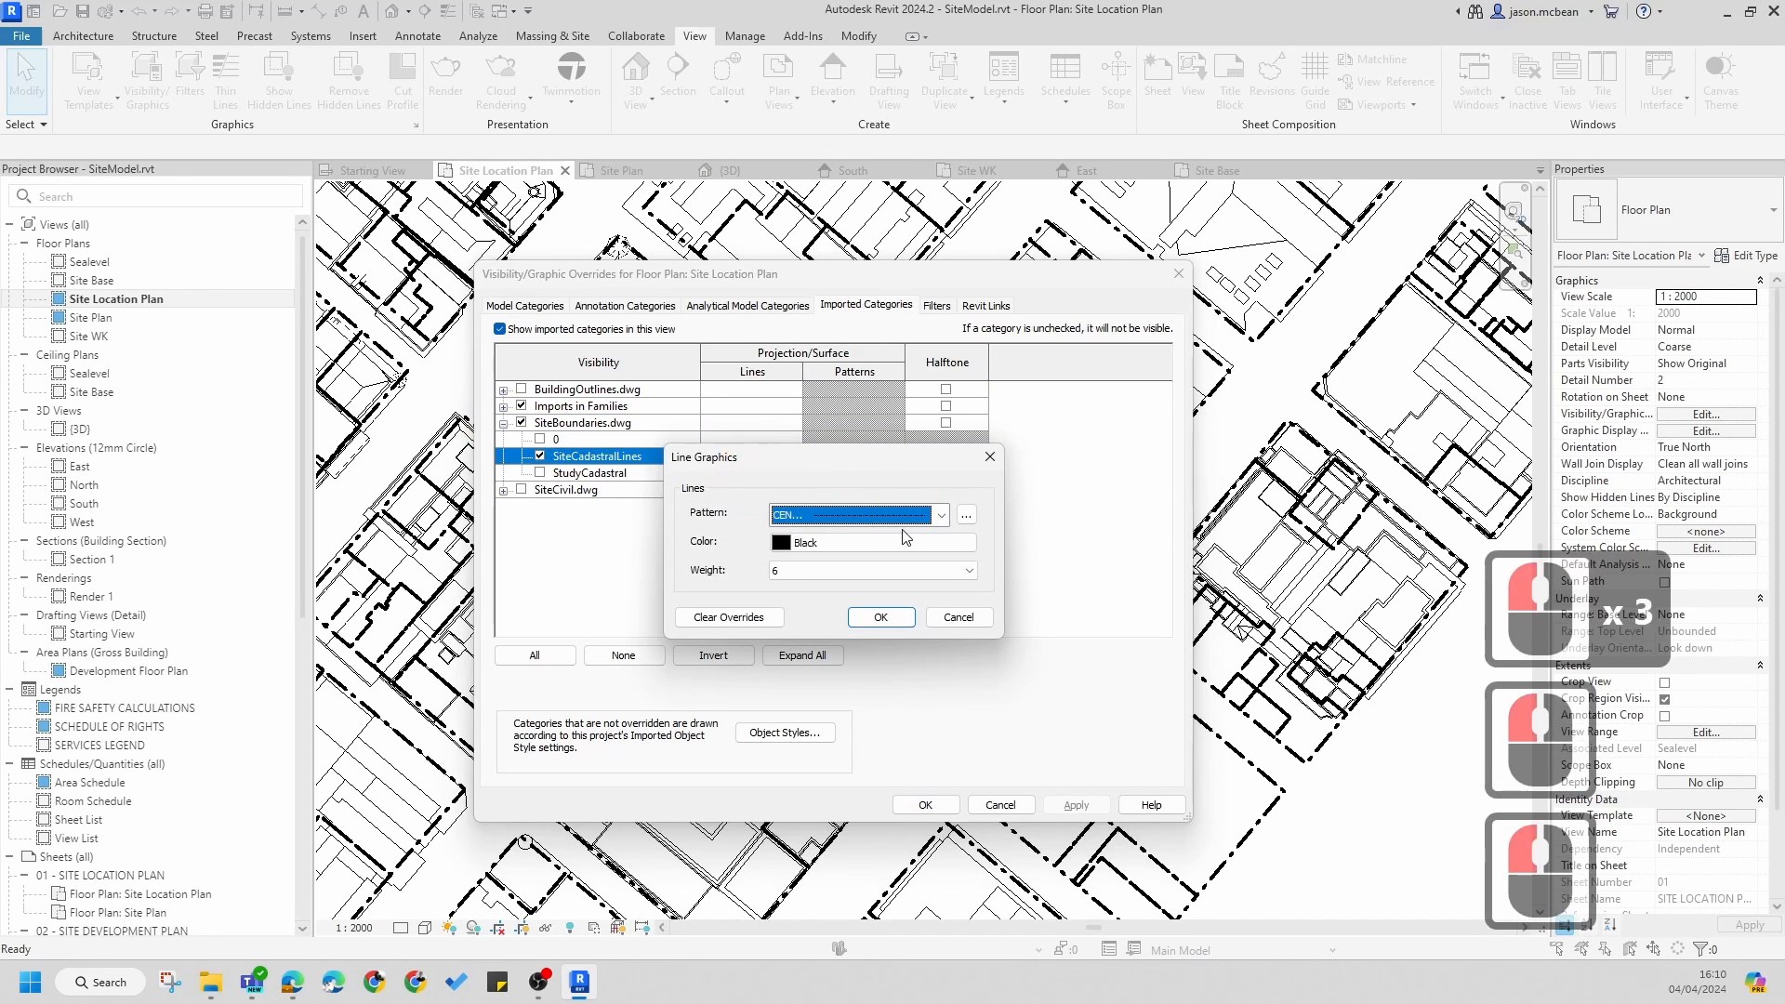
pyautogui.click(940, 515)
pyautogui.scroll(7, 906, 186)
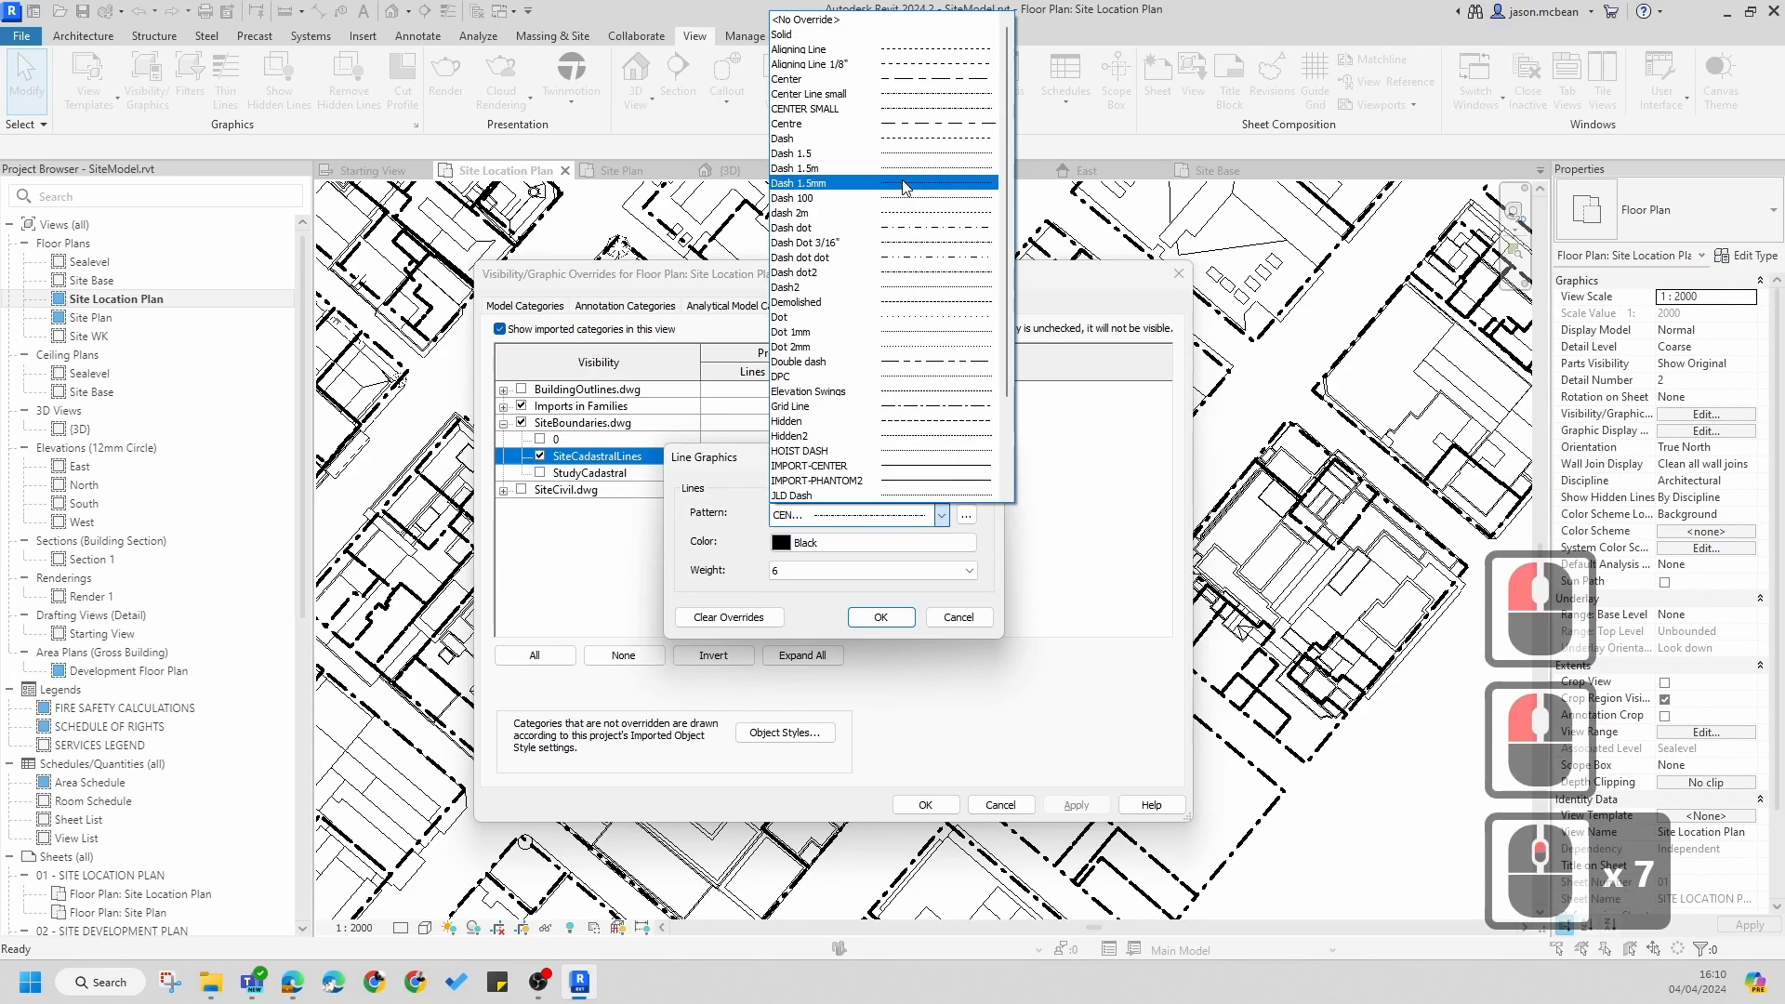
pyautogui.scroll(7, 897, 187)
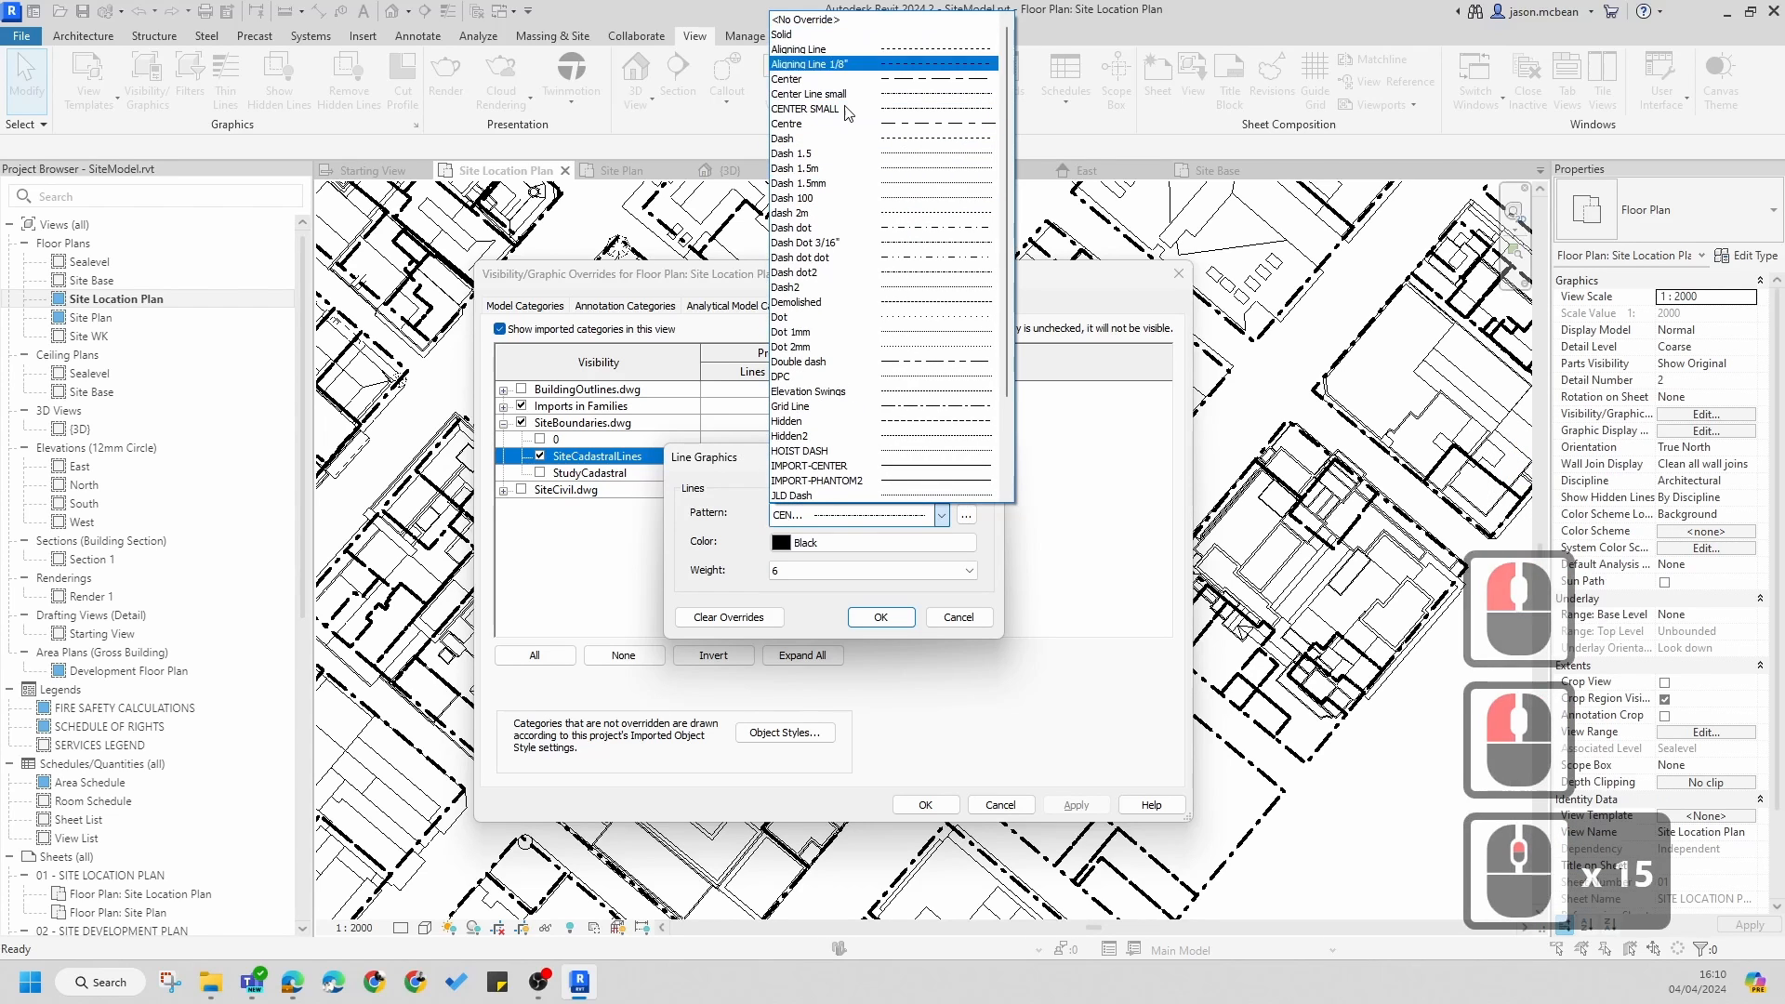
pyautogui.click(782, 35)
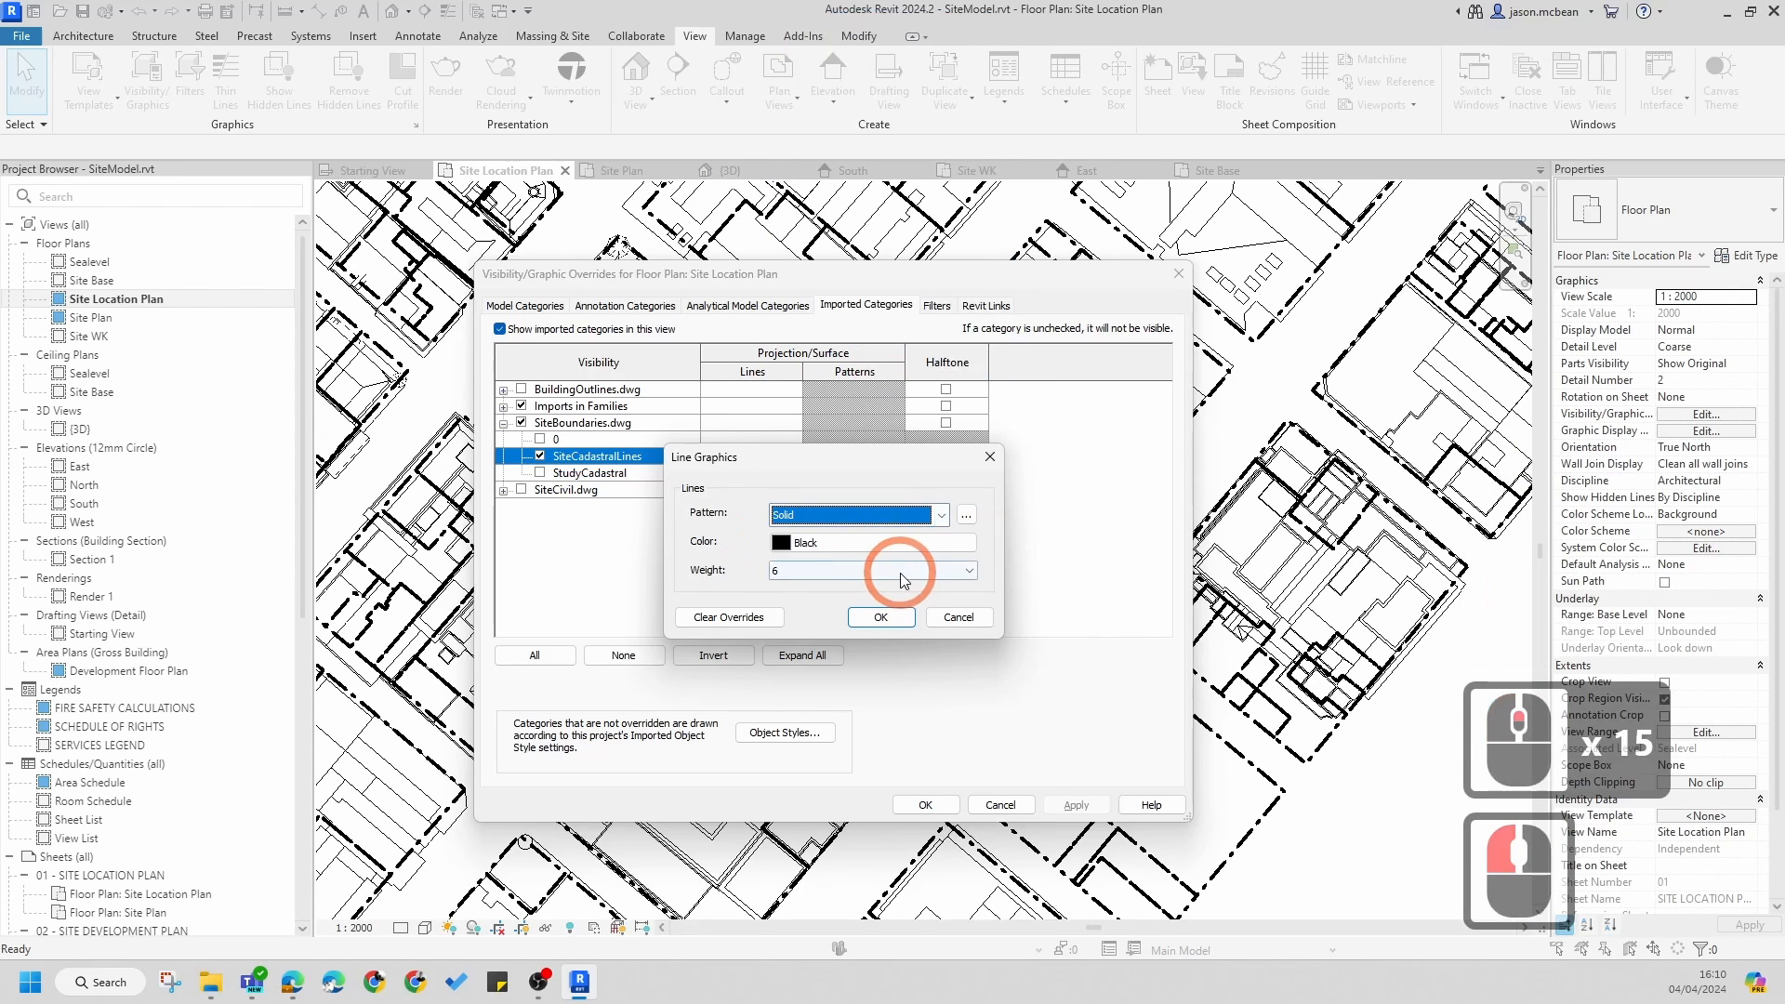
pyautogui.click(881, 619)
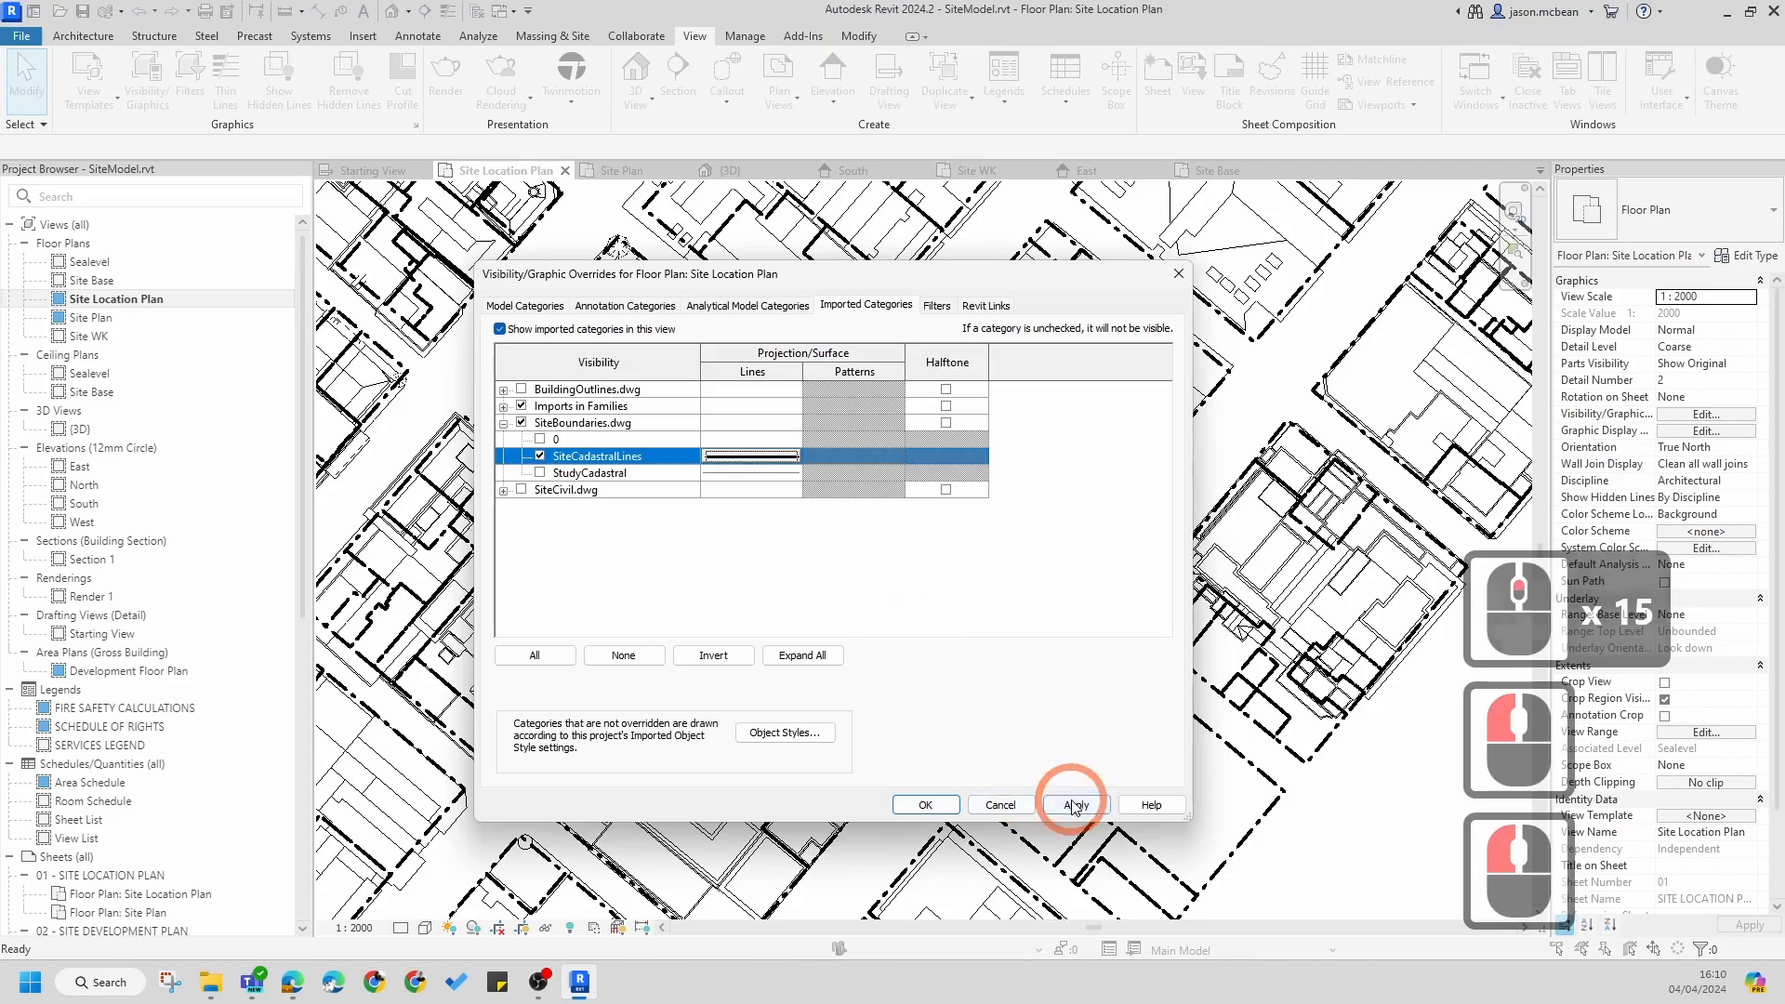
pyautogui.click(925, 805)
# - Hide the crop region boundary and turn on view cropping in the Site Location Plan
pyautogui.scroll(-7, 948, 562)
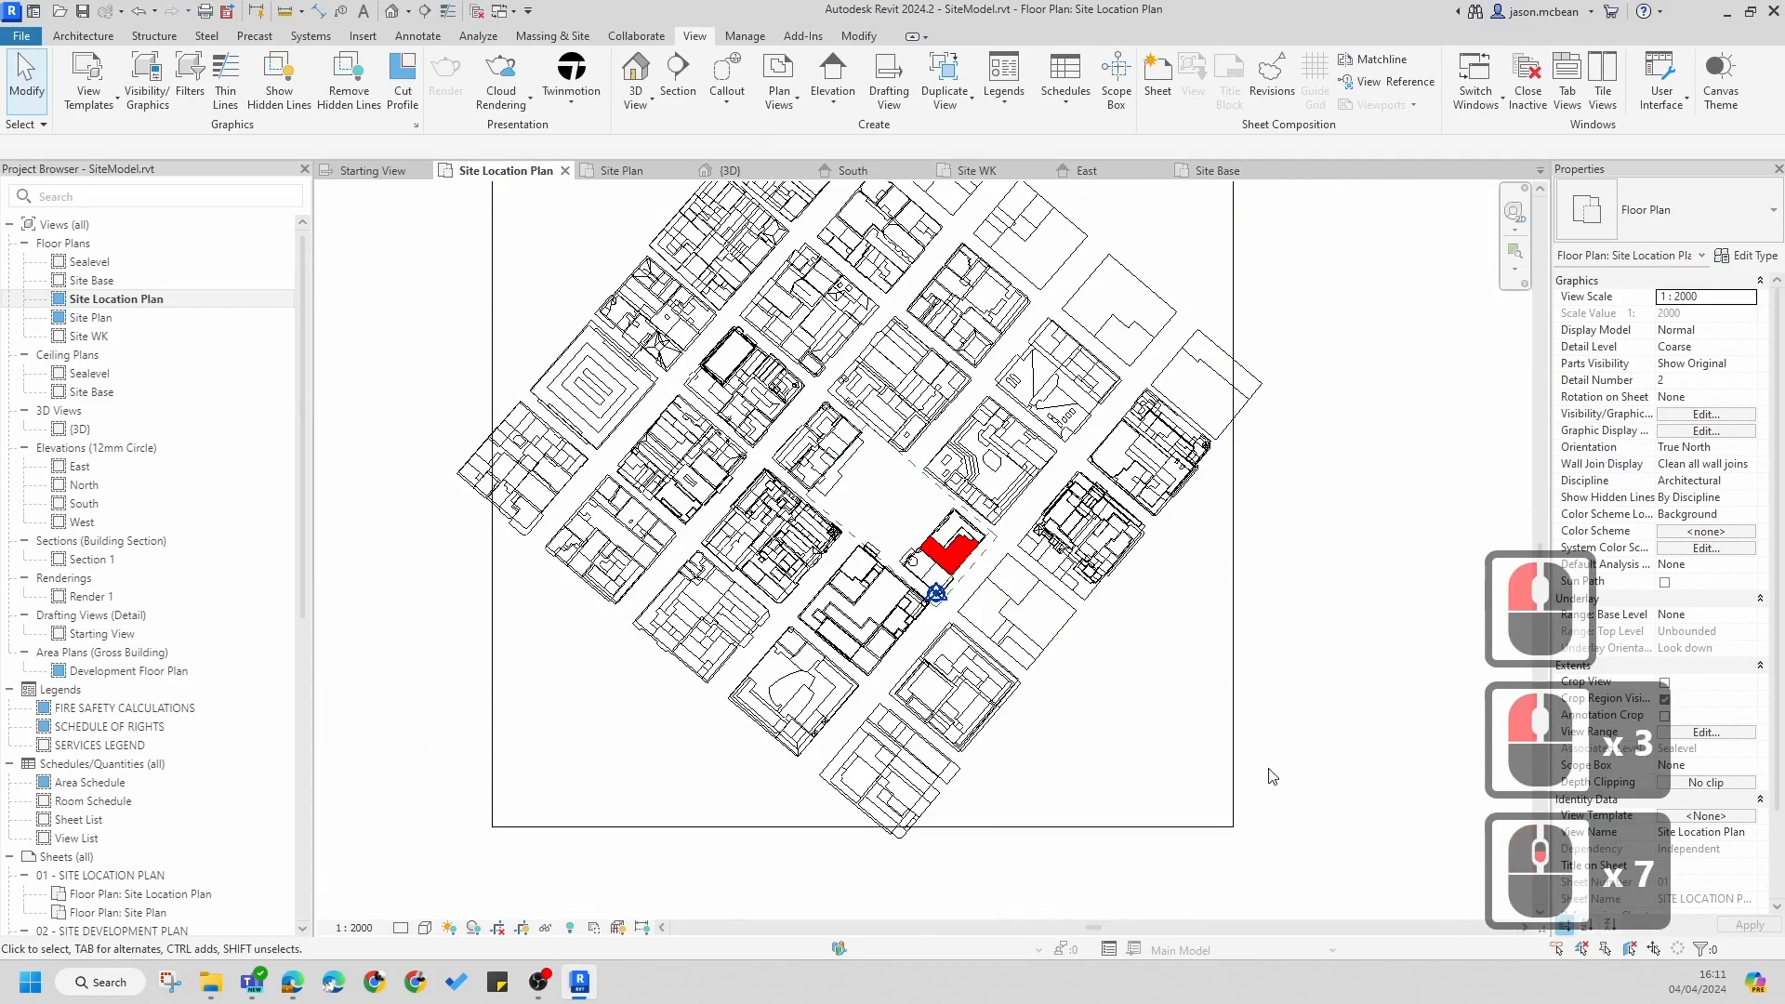
pyautogui.press('Escape')
pyautogui.scroll(6, 1022, 641)
pyautogui.scroll(-9, 1022, 641)
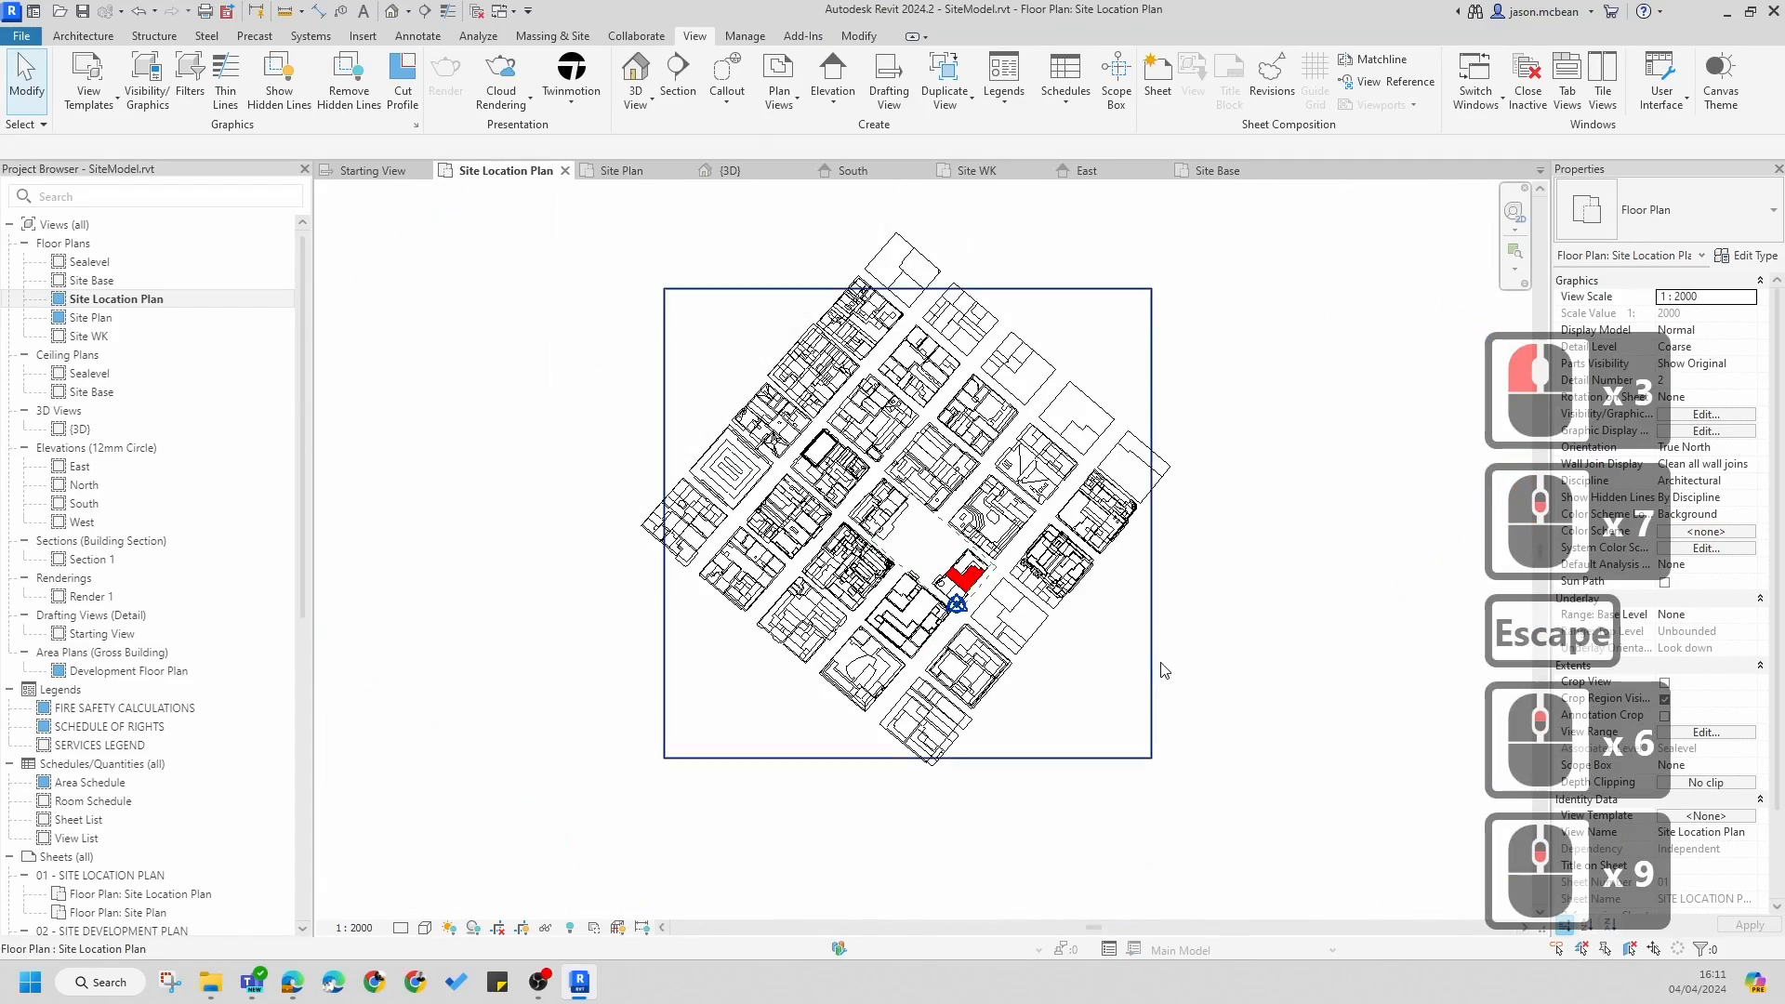
pyautogui.click(522, 929)
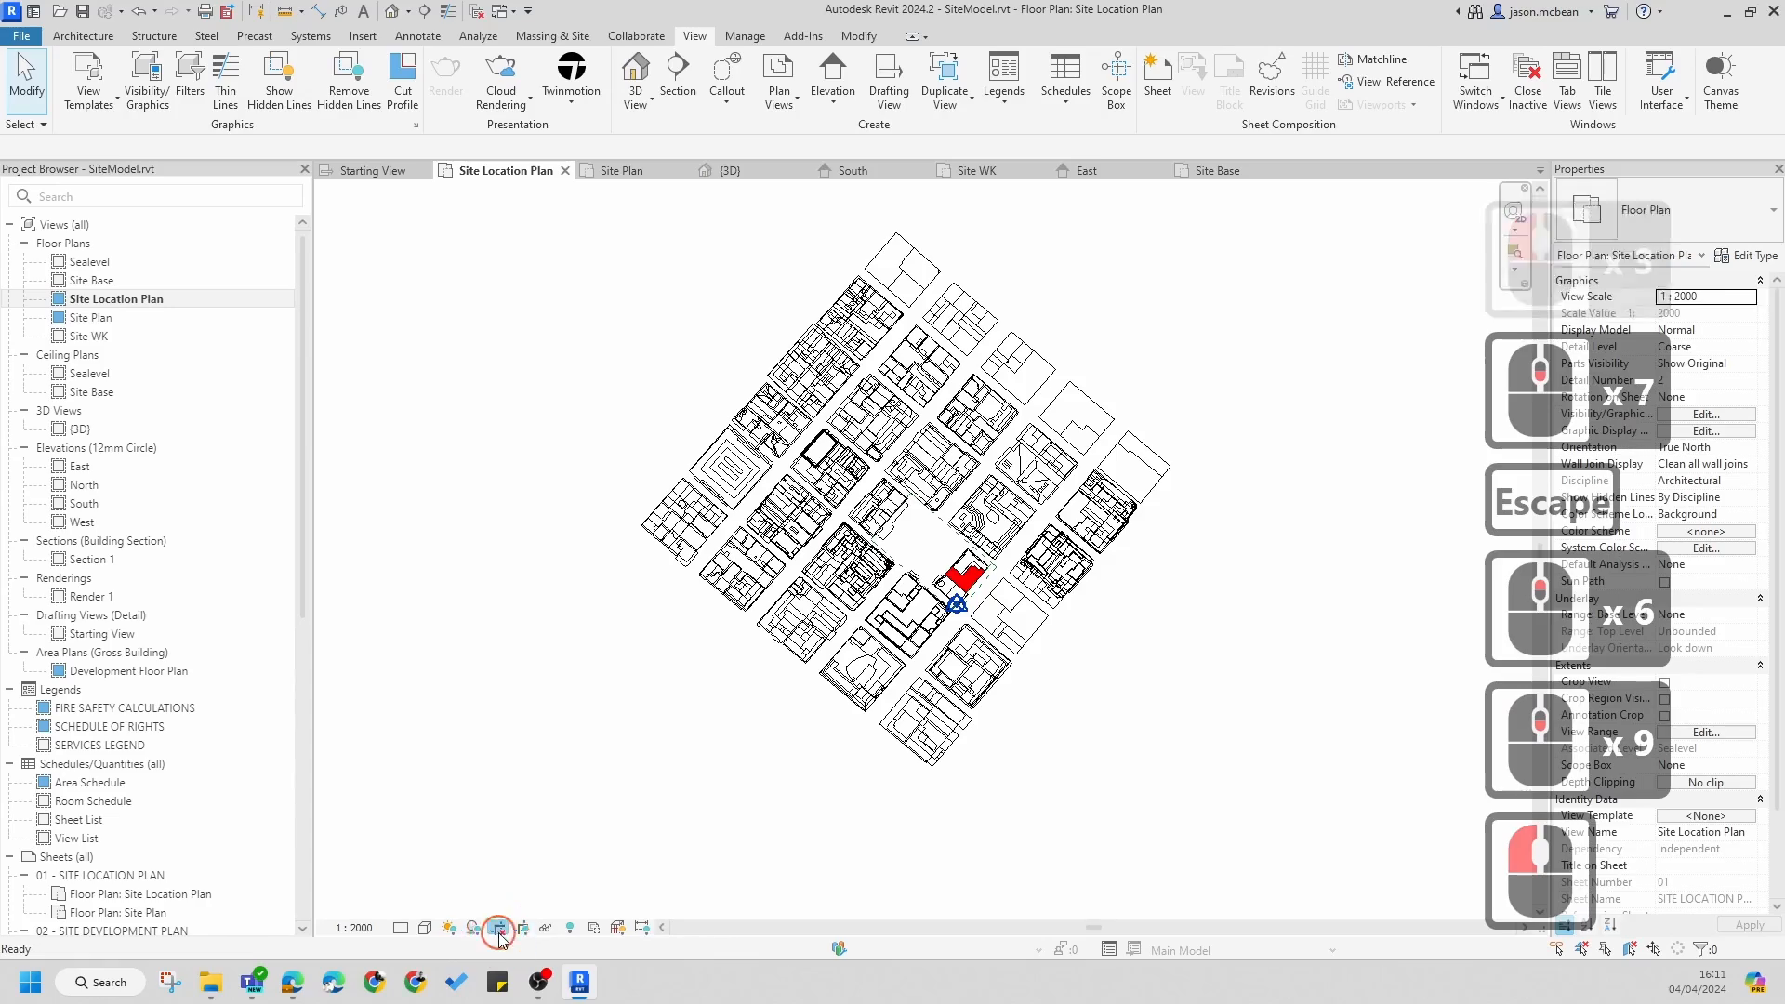
pyautogui.click(498, 929)
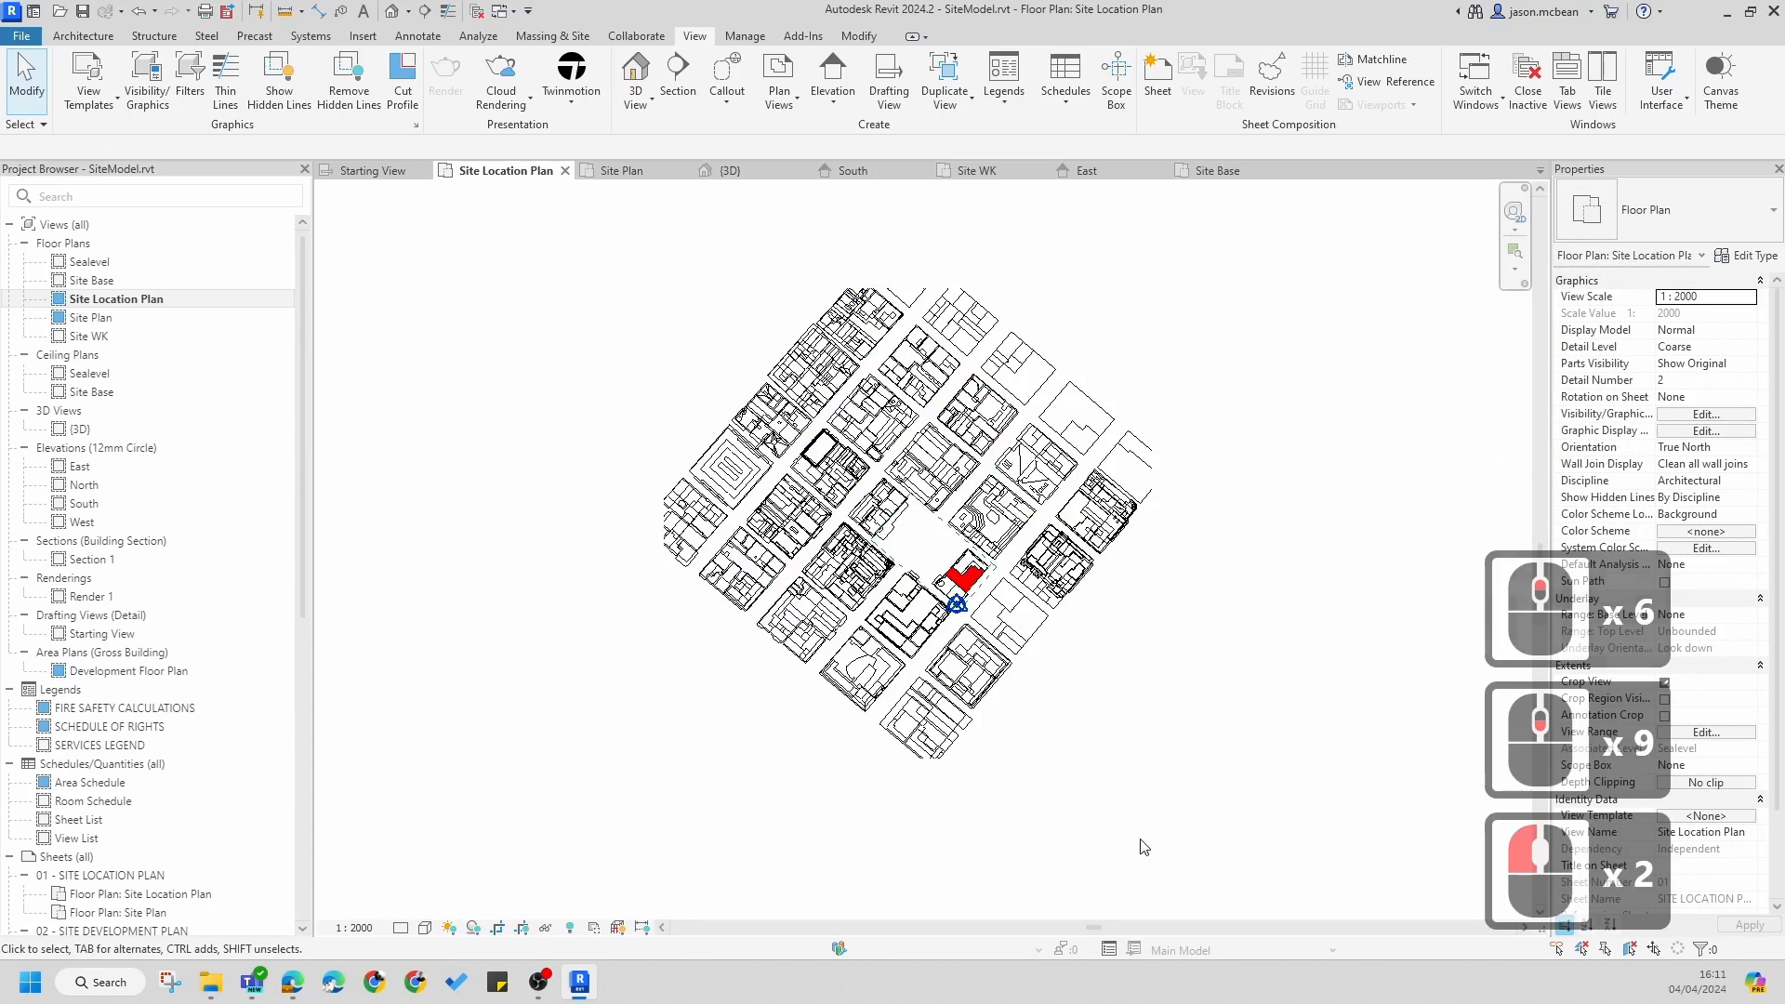
pyautogui.click(1195, 407)
pyautogui.scroll(6, 1193, 427)
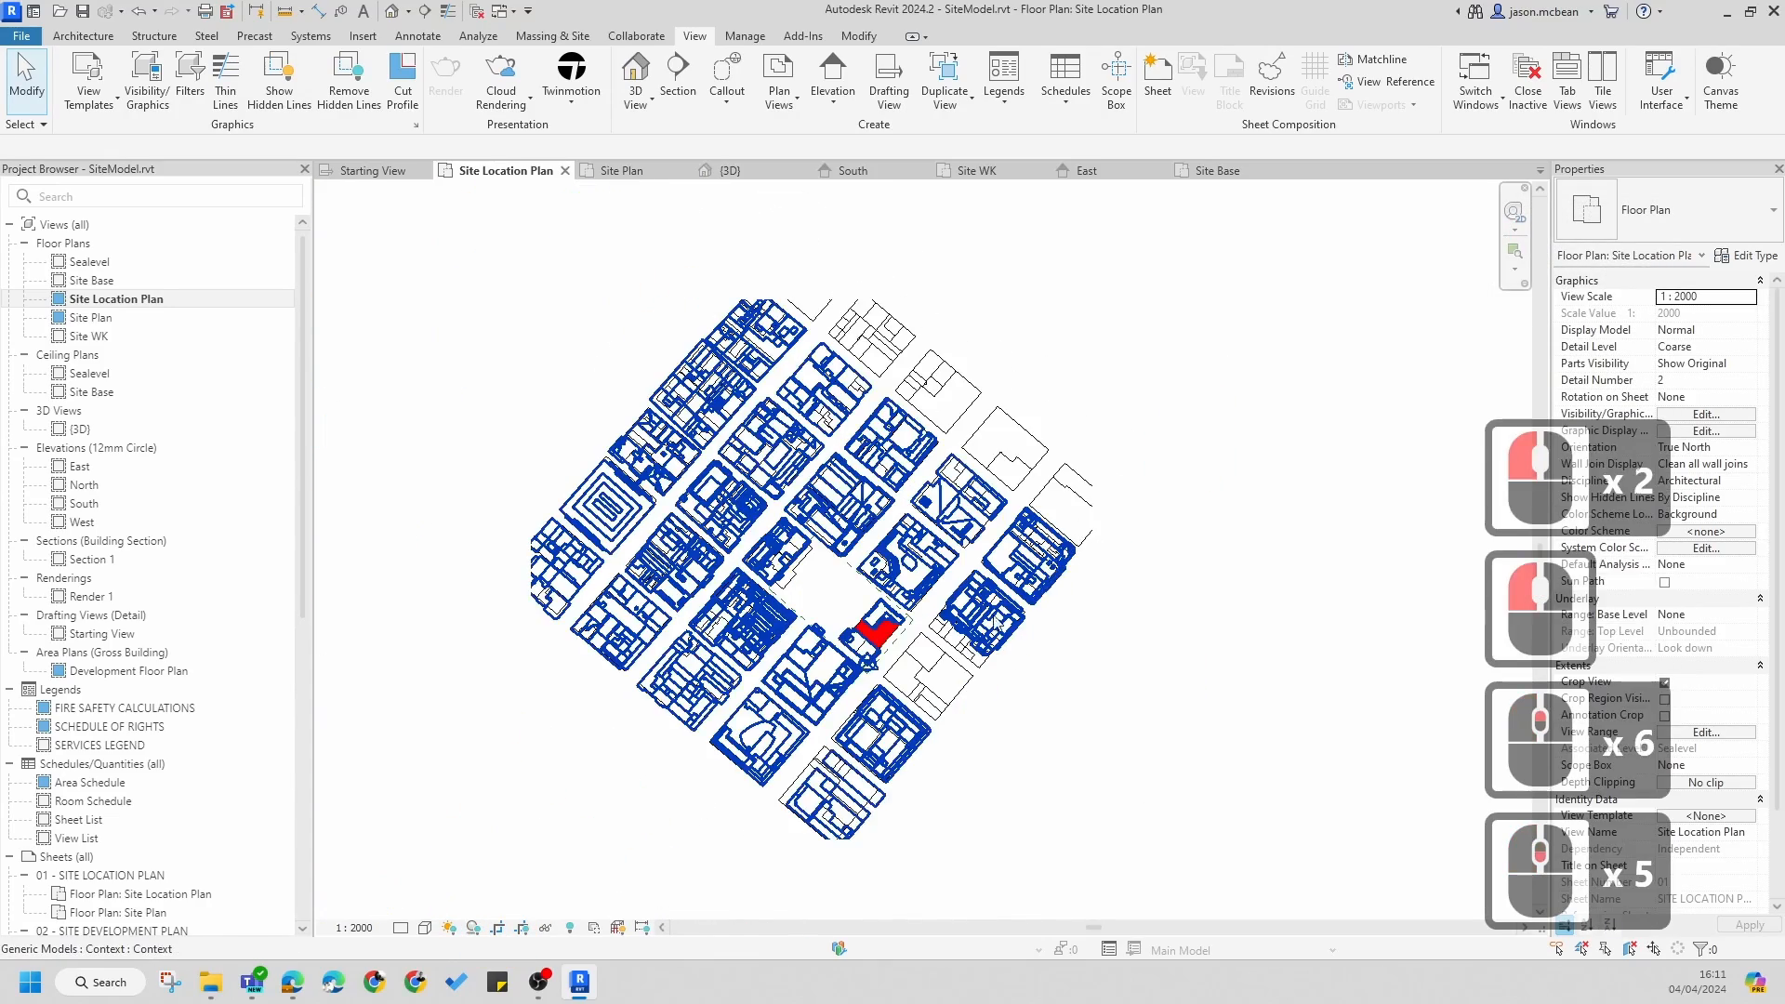
pyautogui.scroll(6, 983, 621)
pyautogui.click(1011, 667)
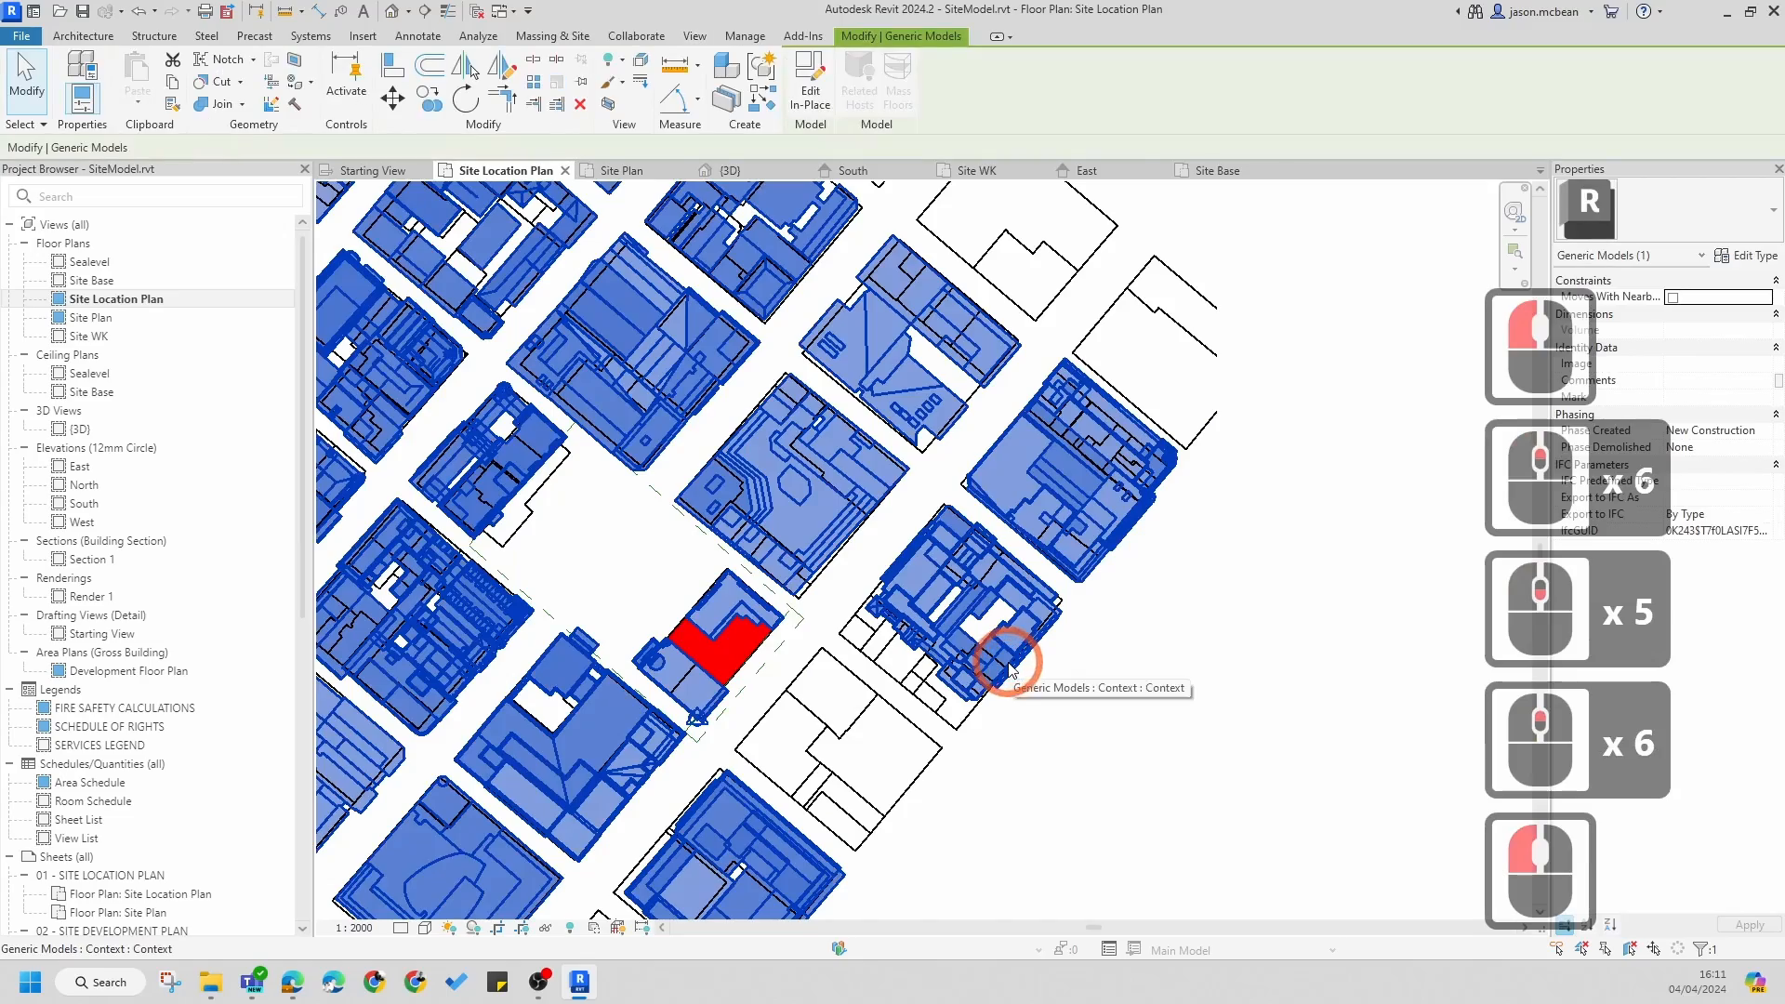
pyautogui.scroll(-4, 996, 630)
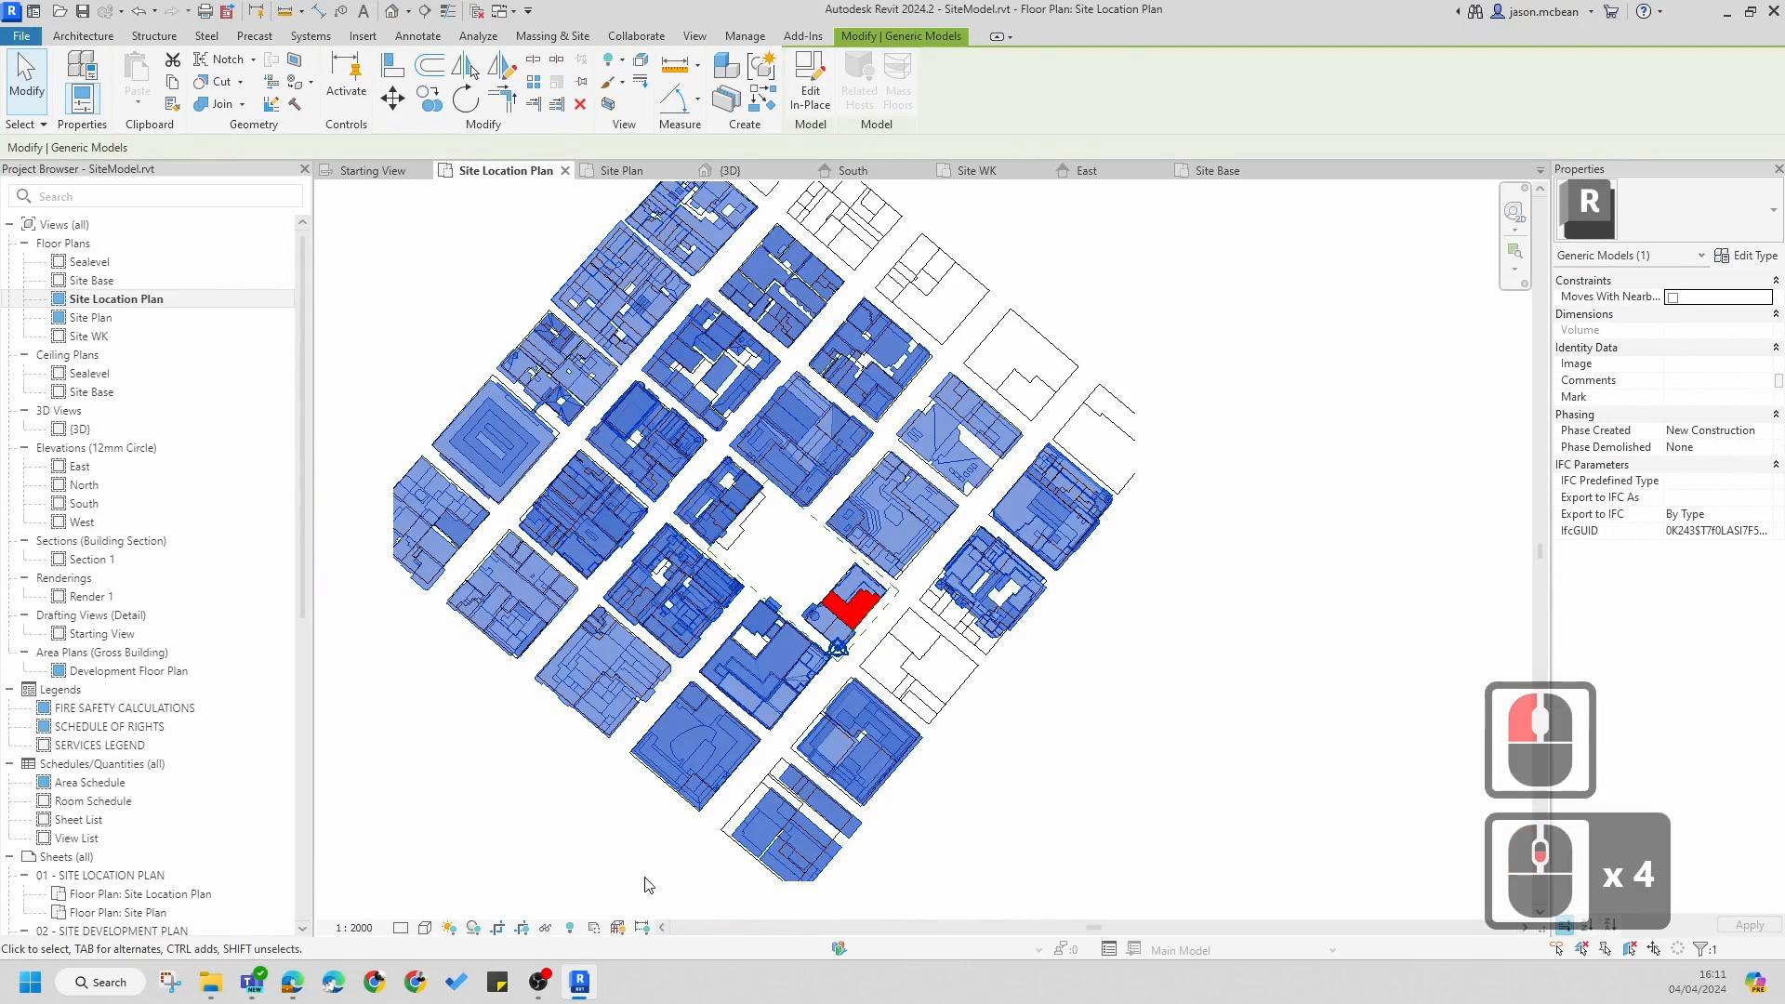
pyautogui.click(1219, 706)
pyautogui.press('v')
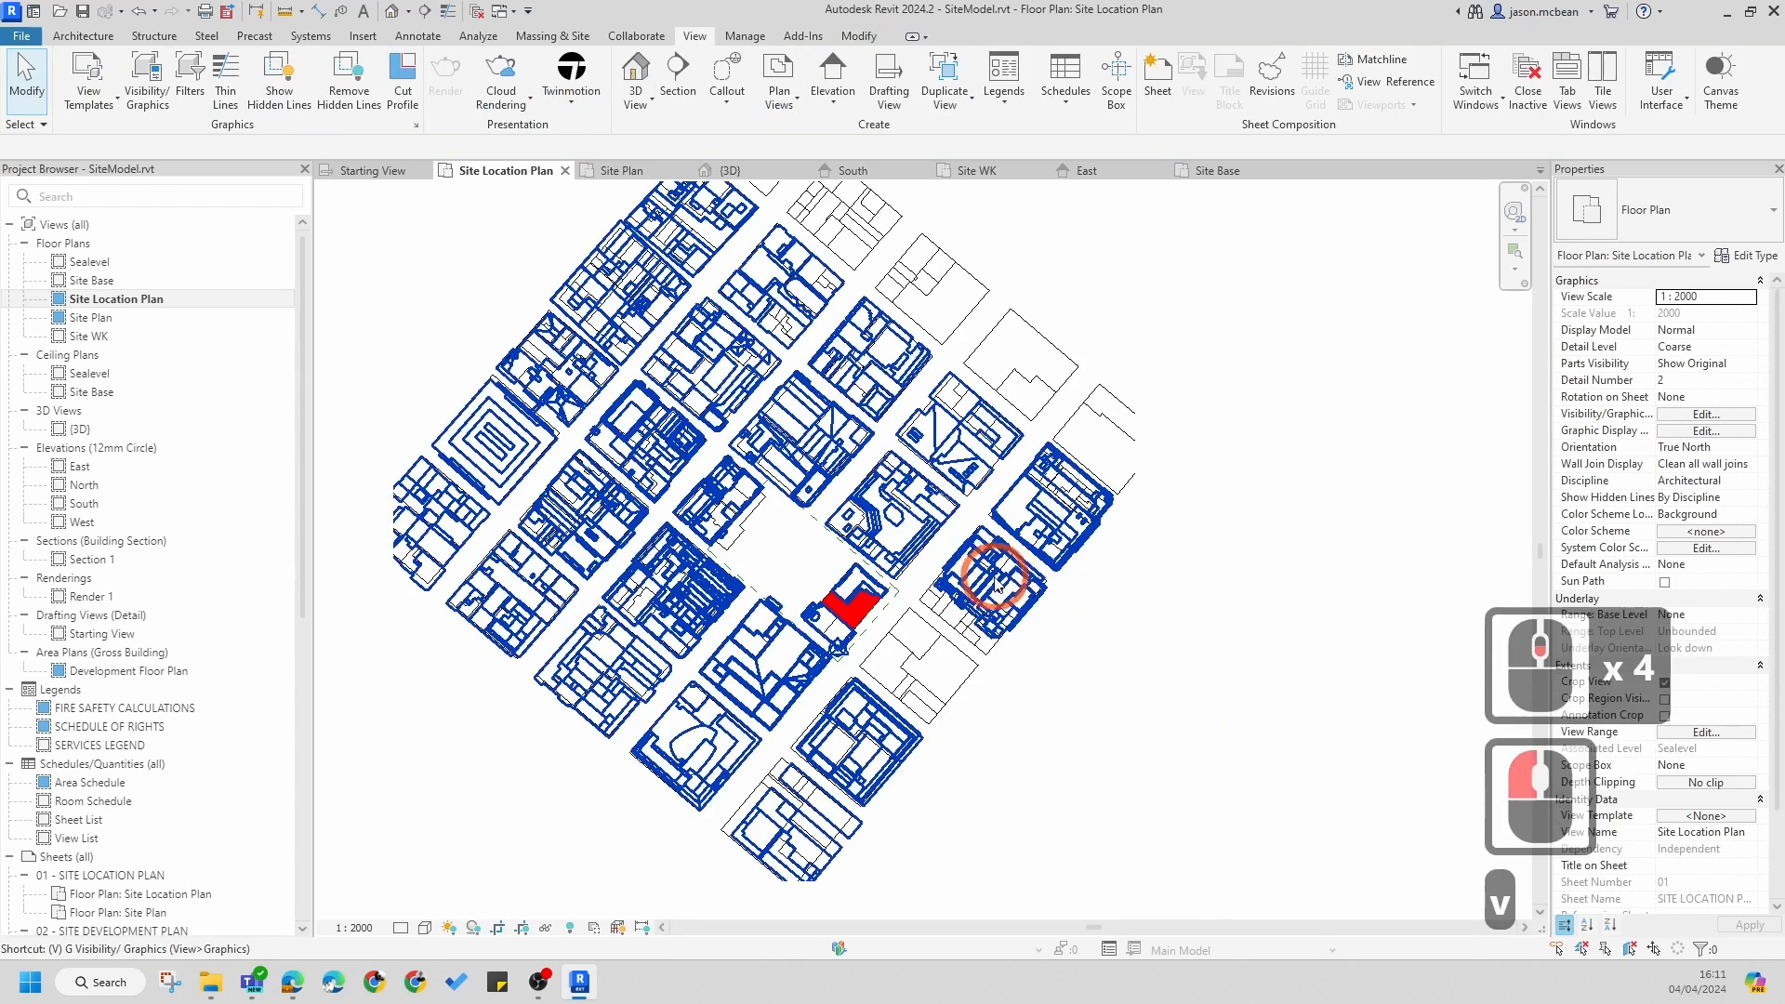
pyautogui.press('g')
pyautogui.click(561, 555)
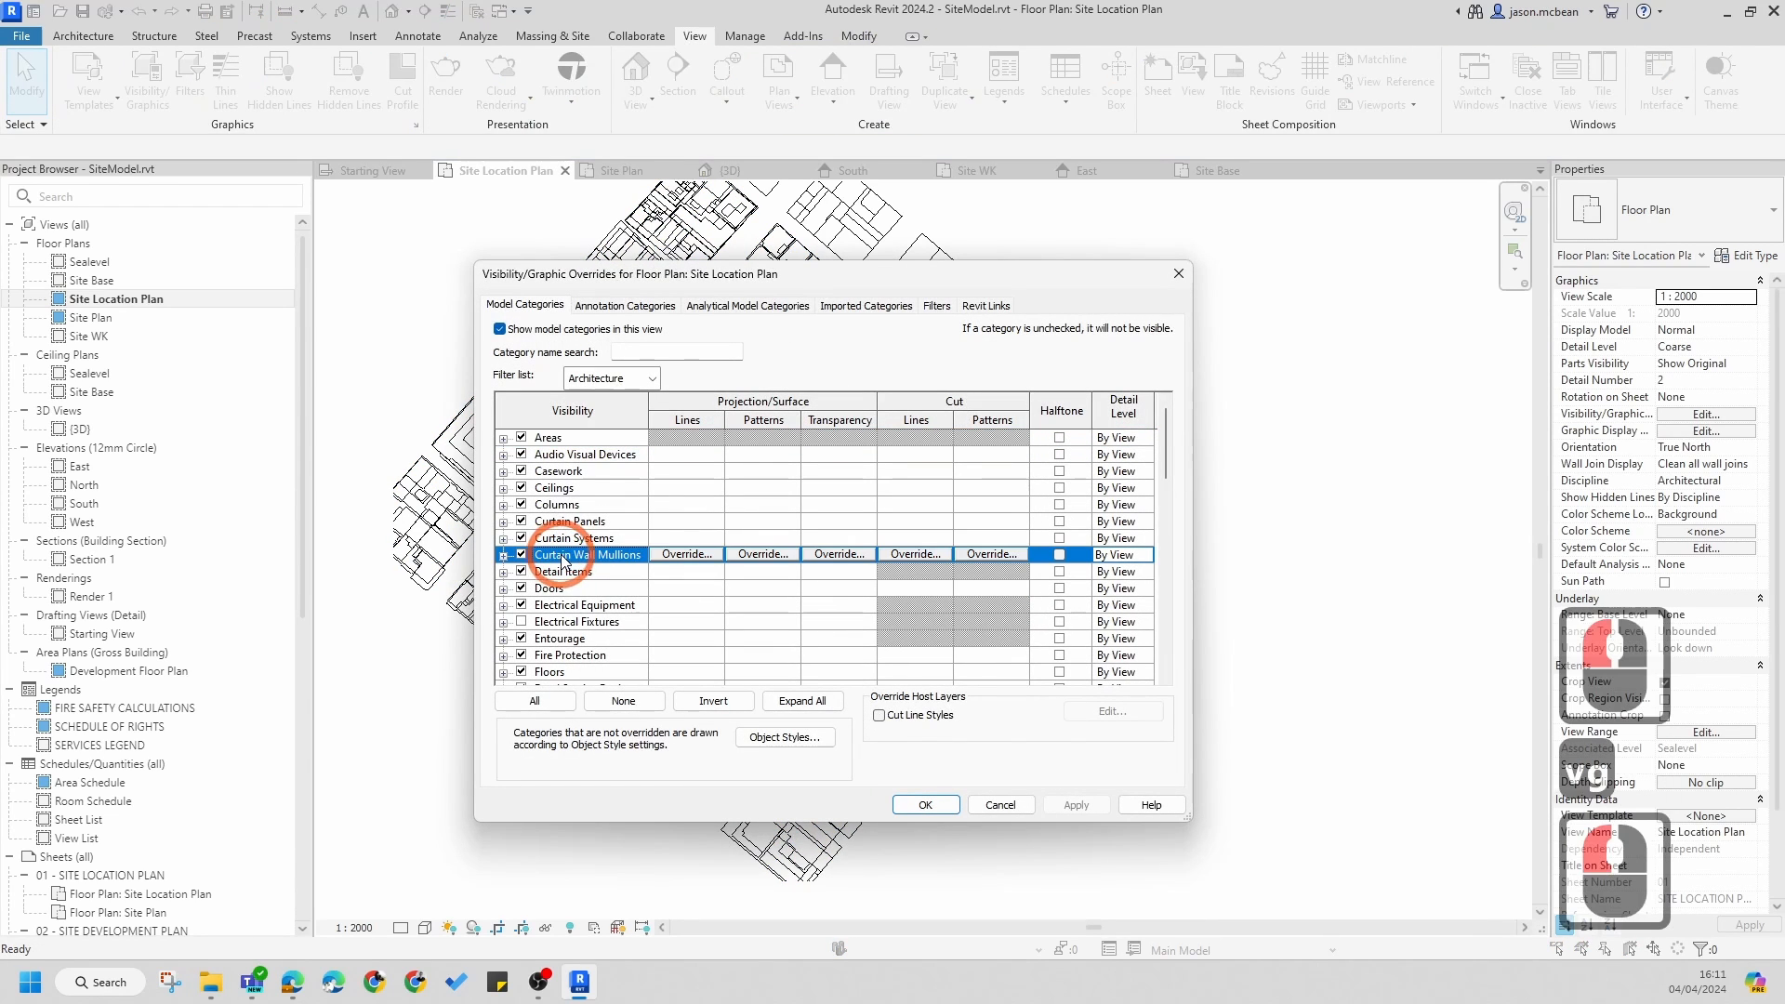
pyautogui.press('g')
pyautogui.scroll(-3, 564, 559)
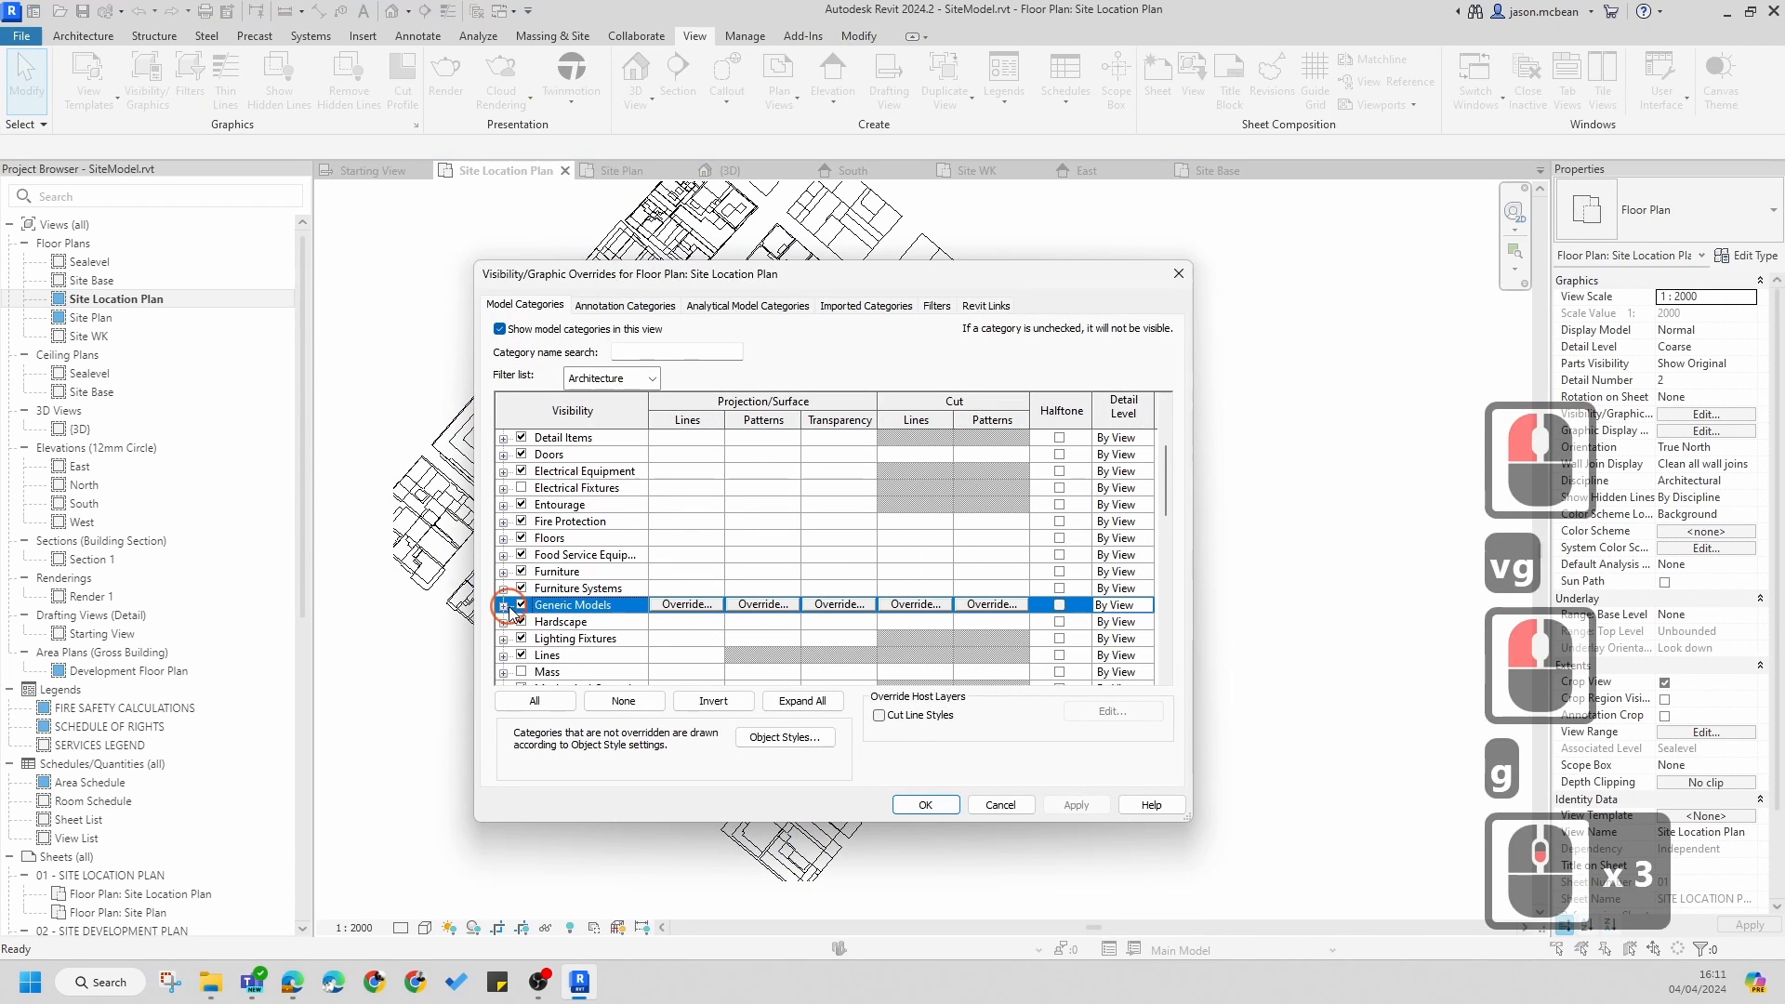
pyautogui.doubleClick(504, 606)
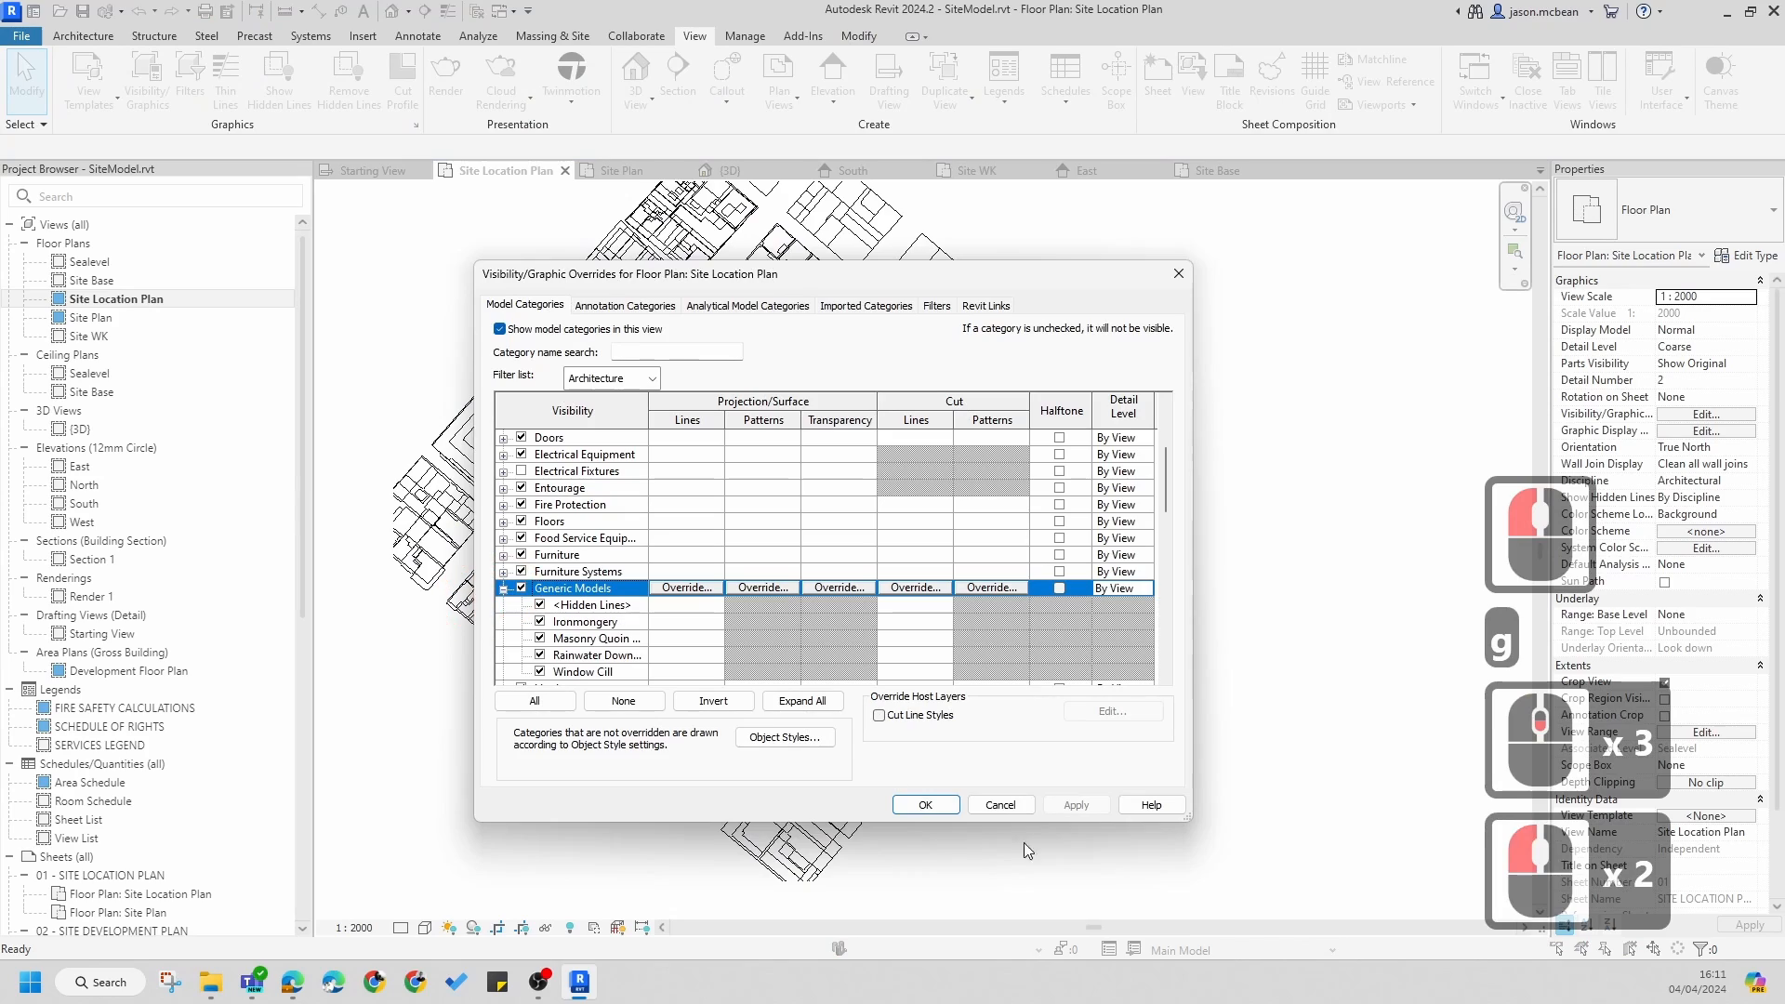
pyautogui.click(1000, 805)
# - Hide the Context generic model element in the Site Location Plan
pyautogui.click(850, 734)
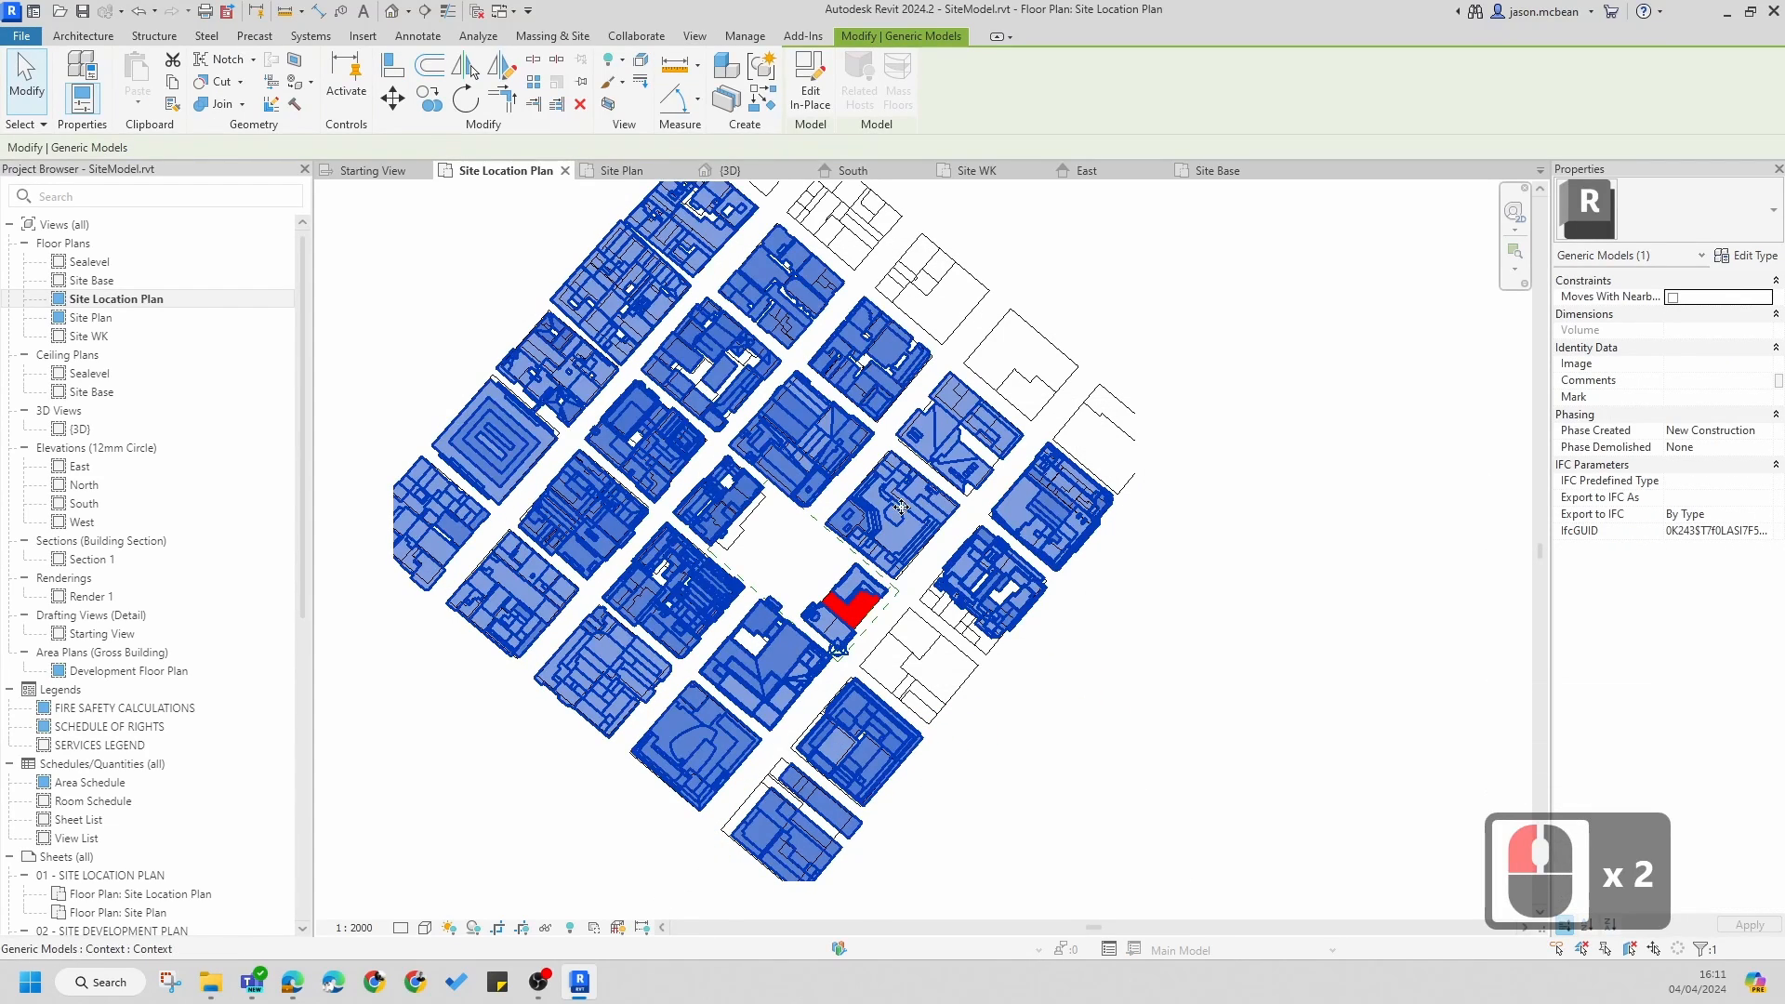
pyautogui.rightClick(861, 732)
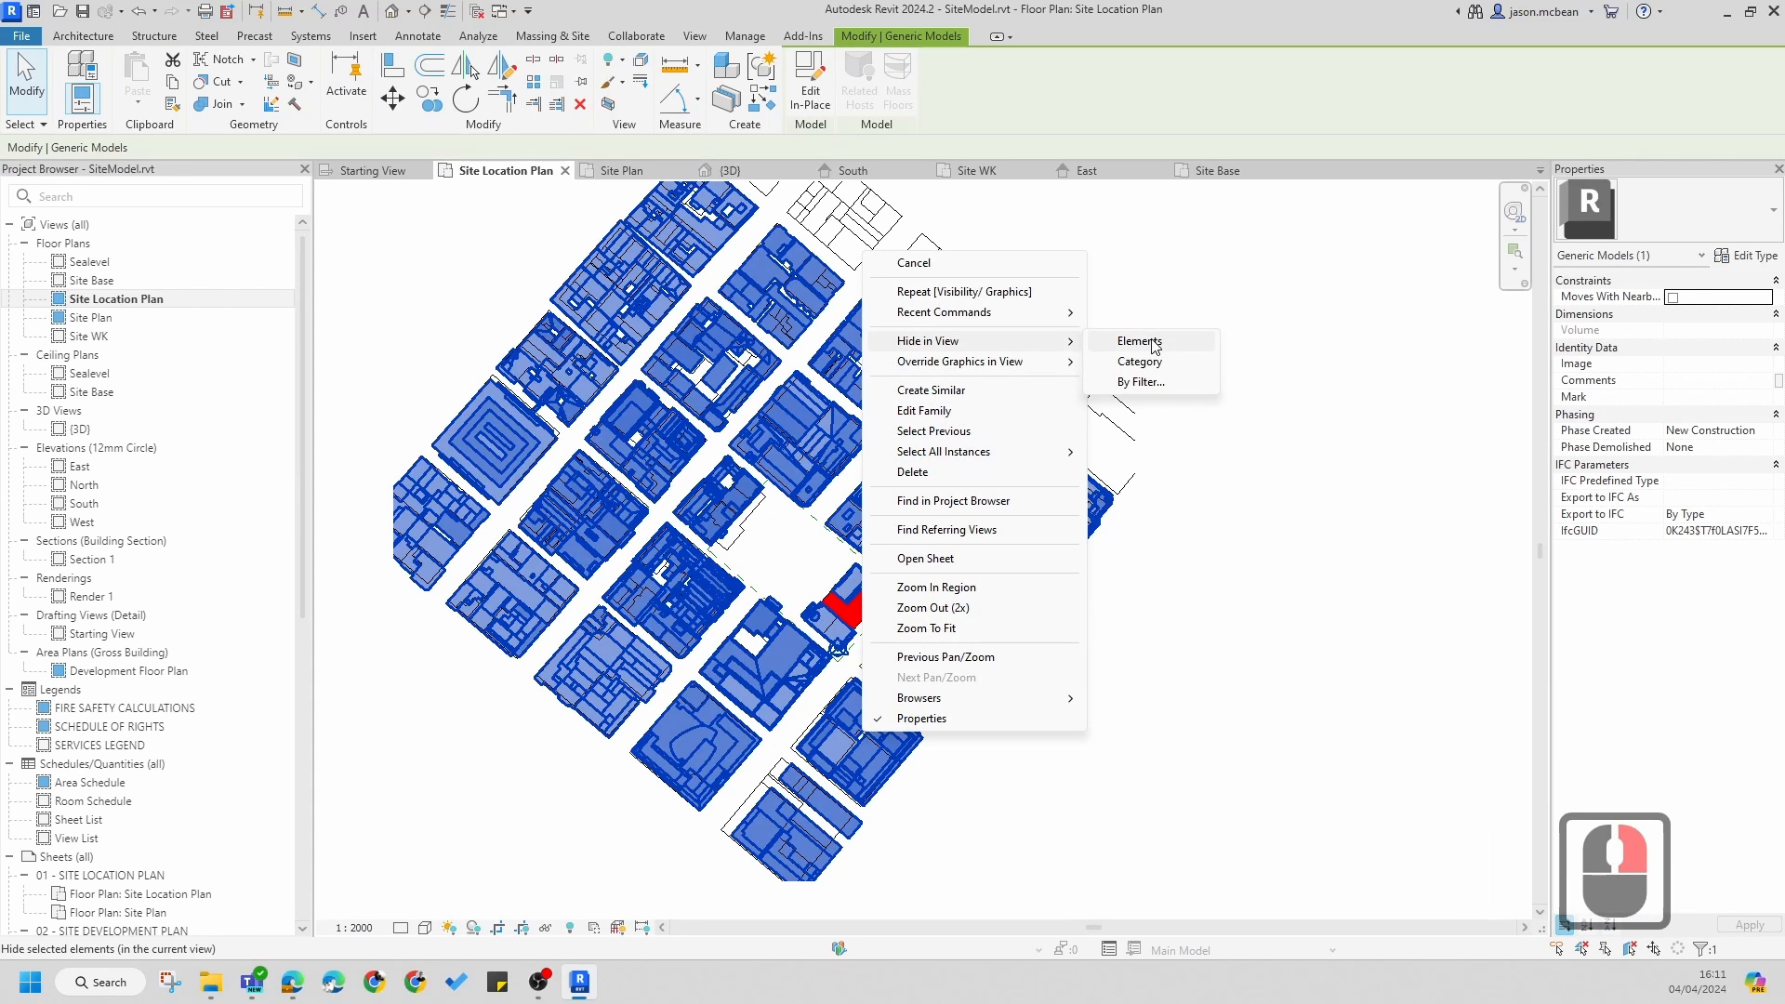
pyautogui.click(1139, 341)
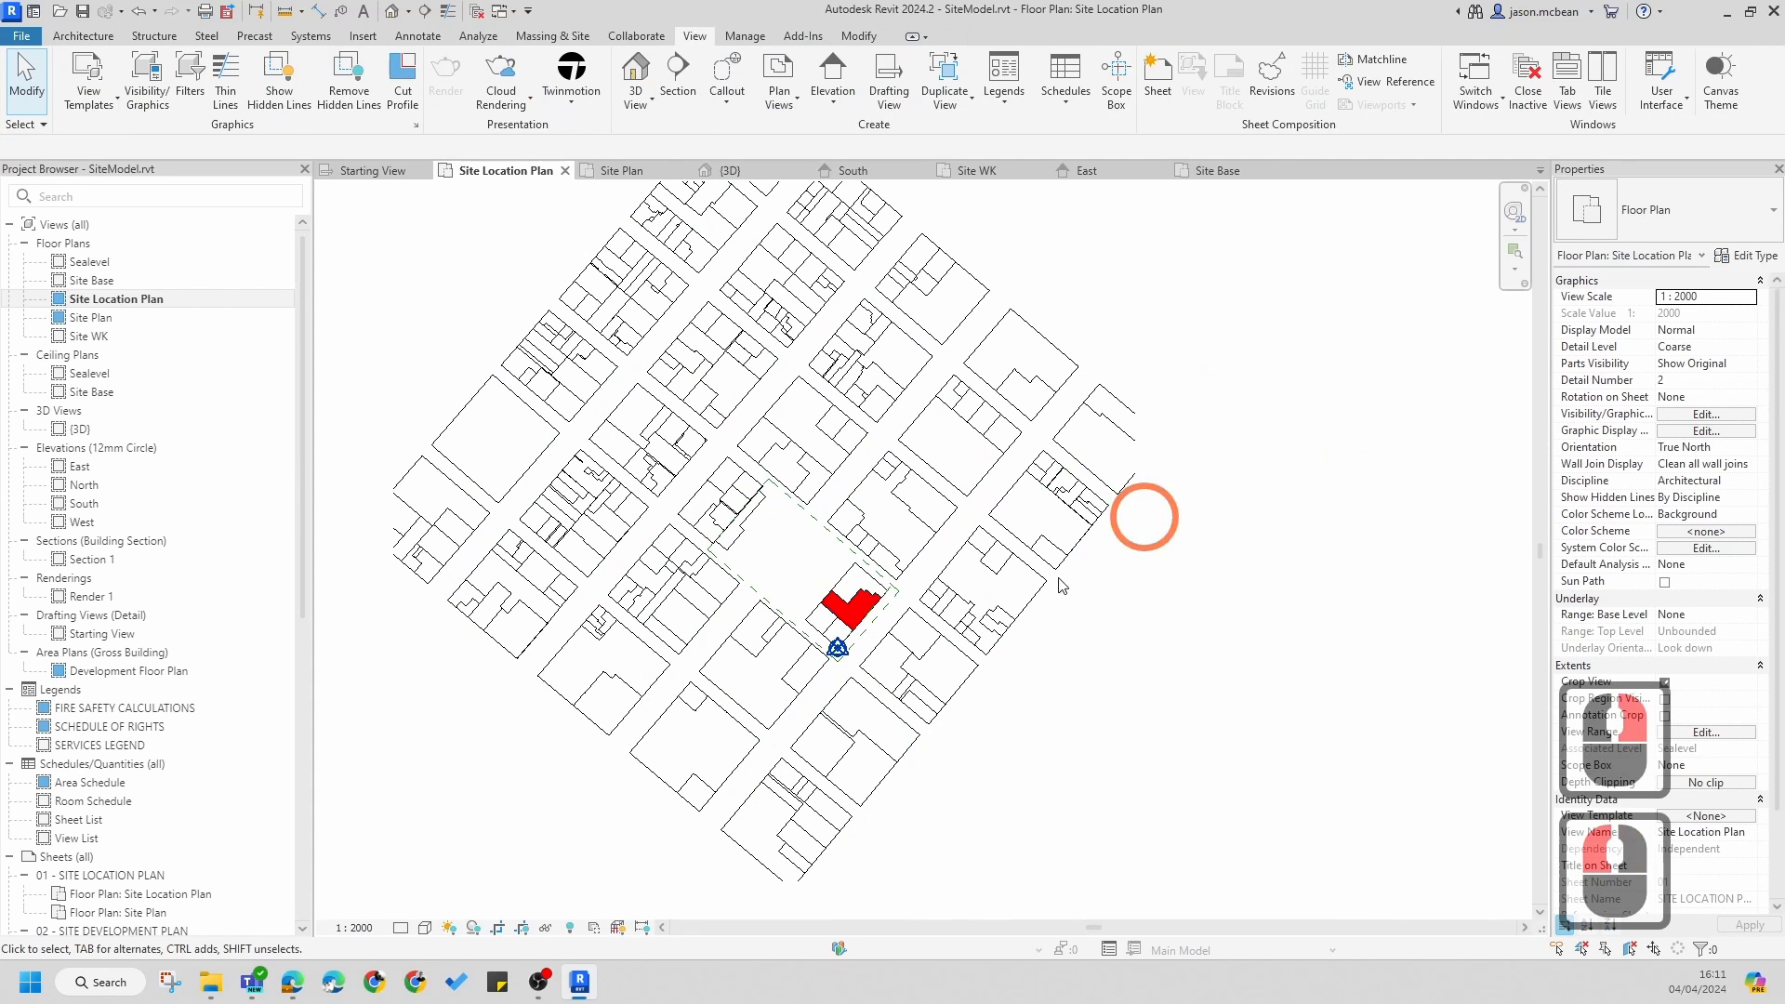
# - Reveal the hidden elements, unhide the Context generic model in the Site Location Plan, and leave the reveal mode
pyautogui.click(571, 929)
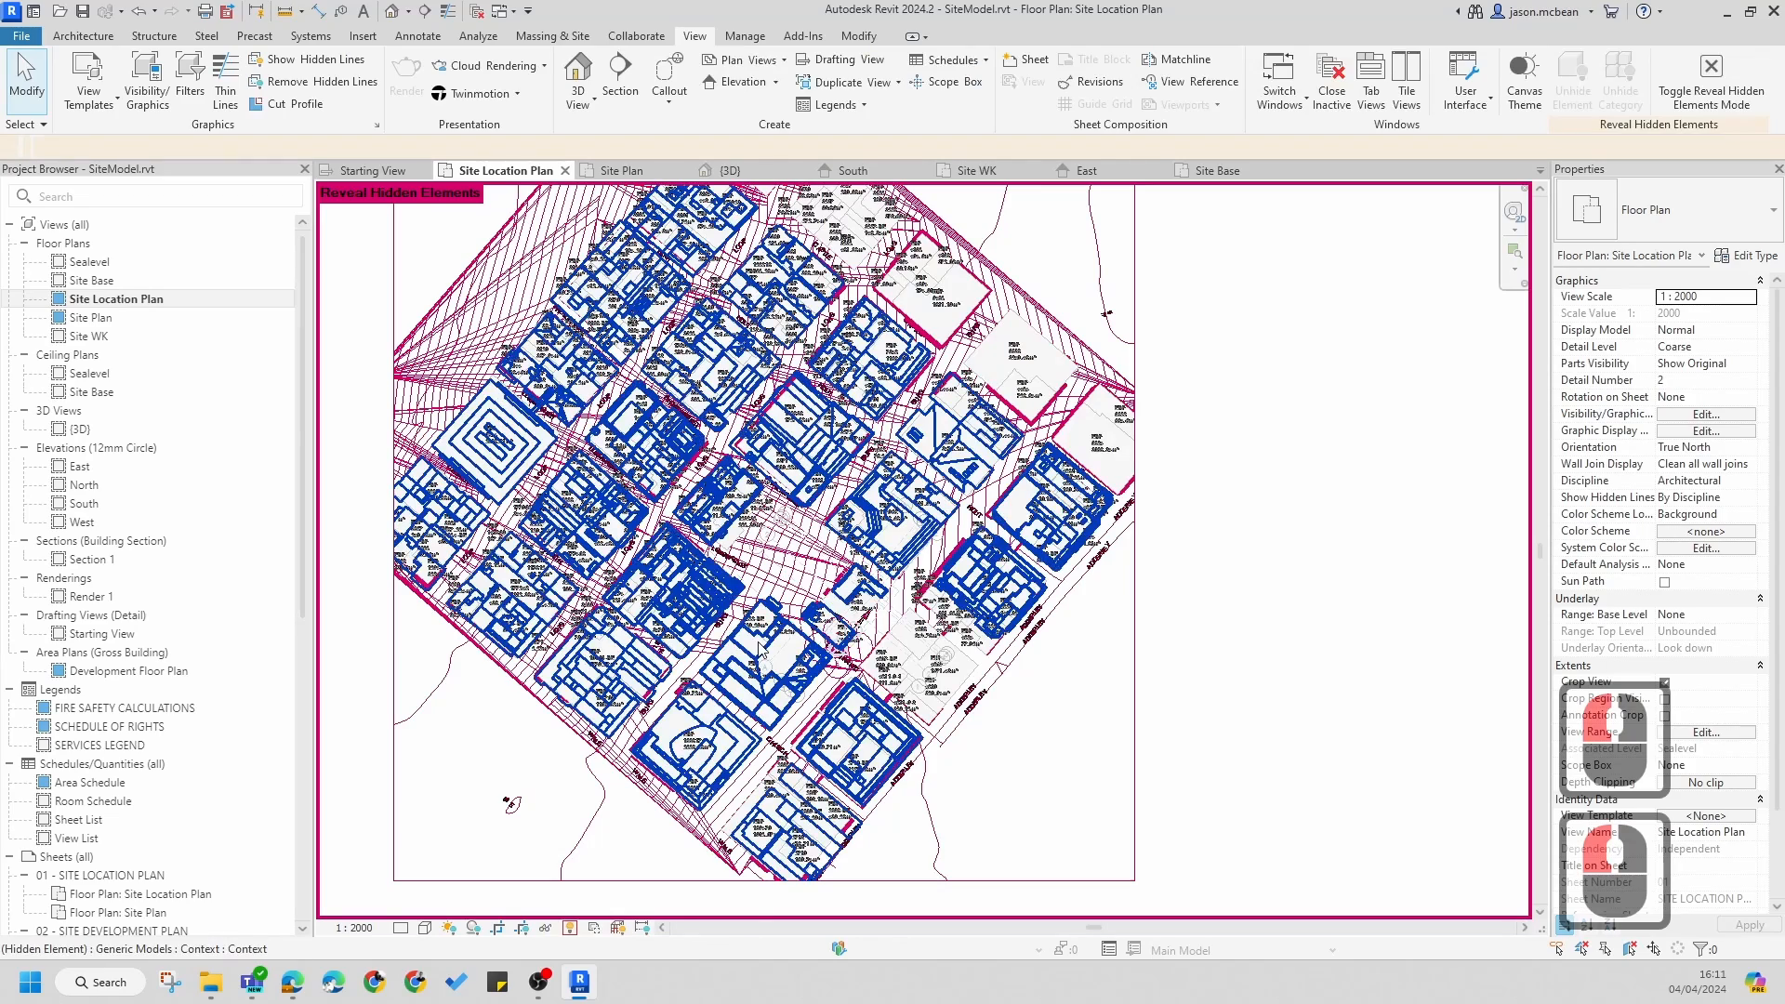
pyautogui.click(758, 648)
pyautogui.click(944, 79)
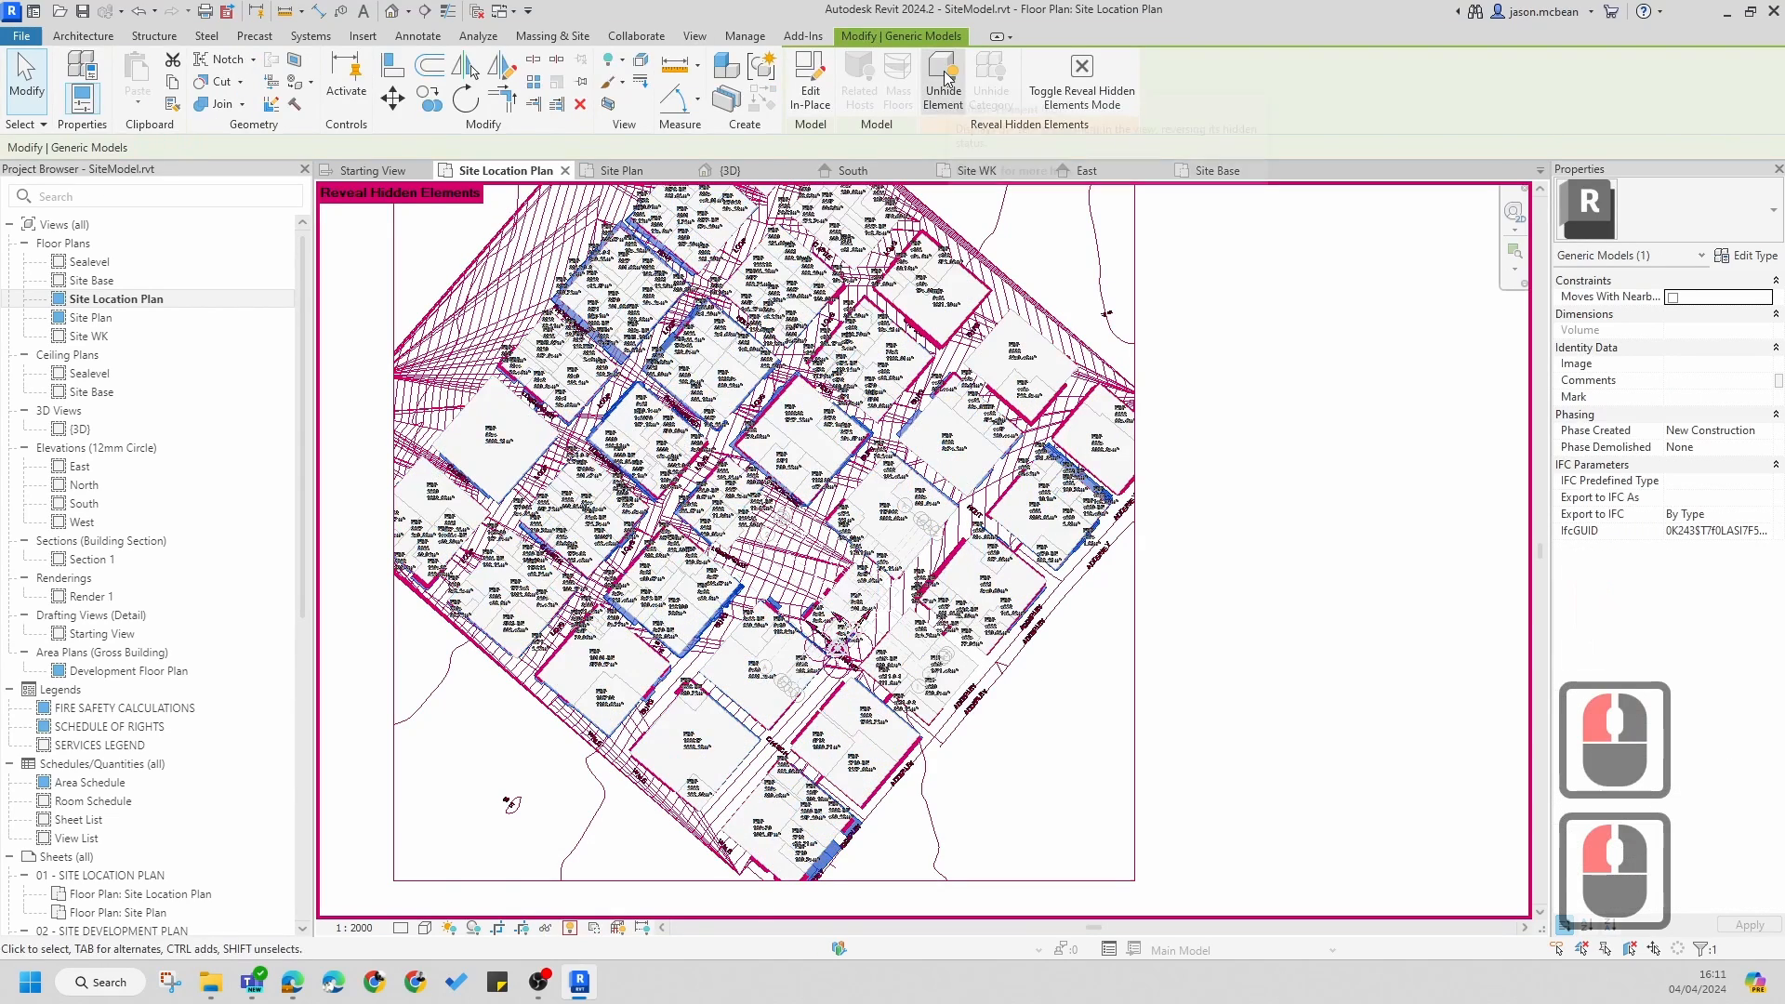
pyautogui.click(944, 79)
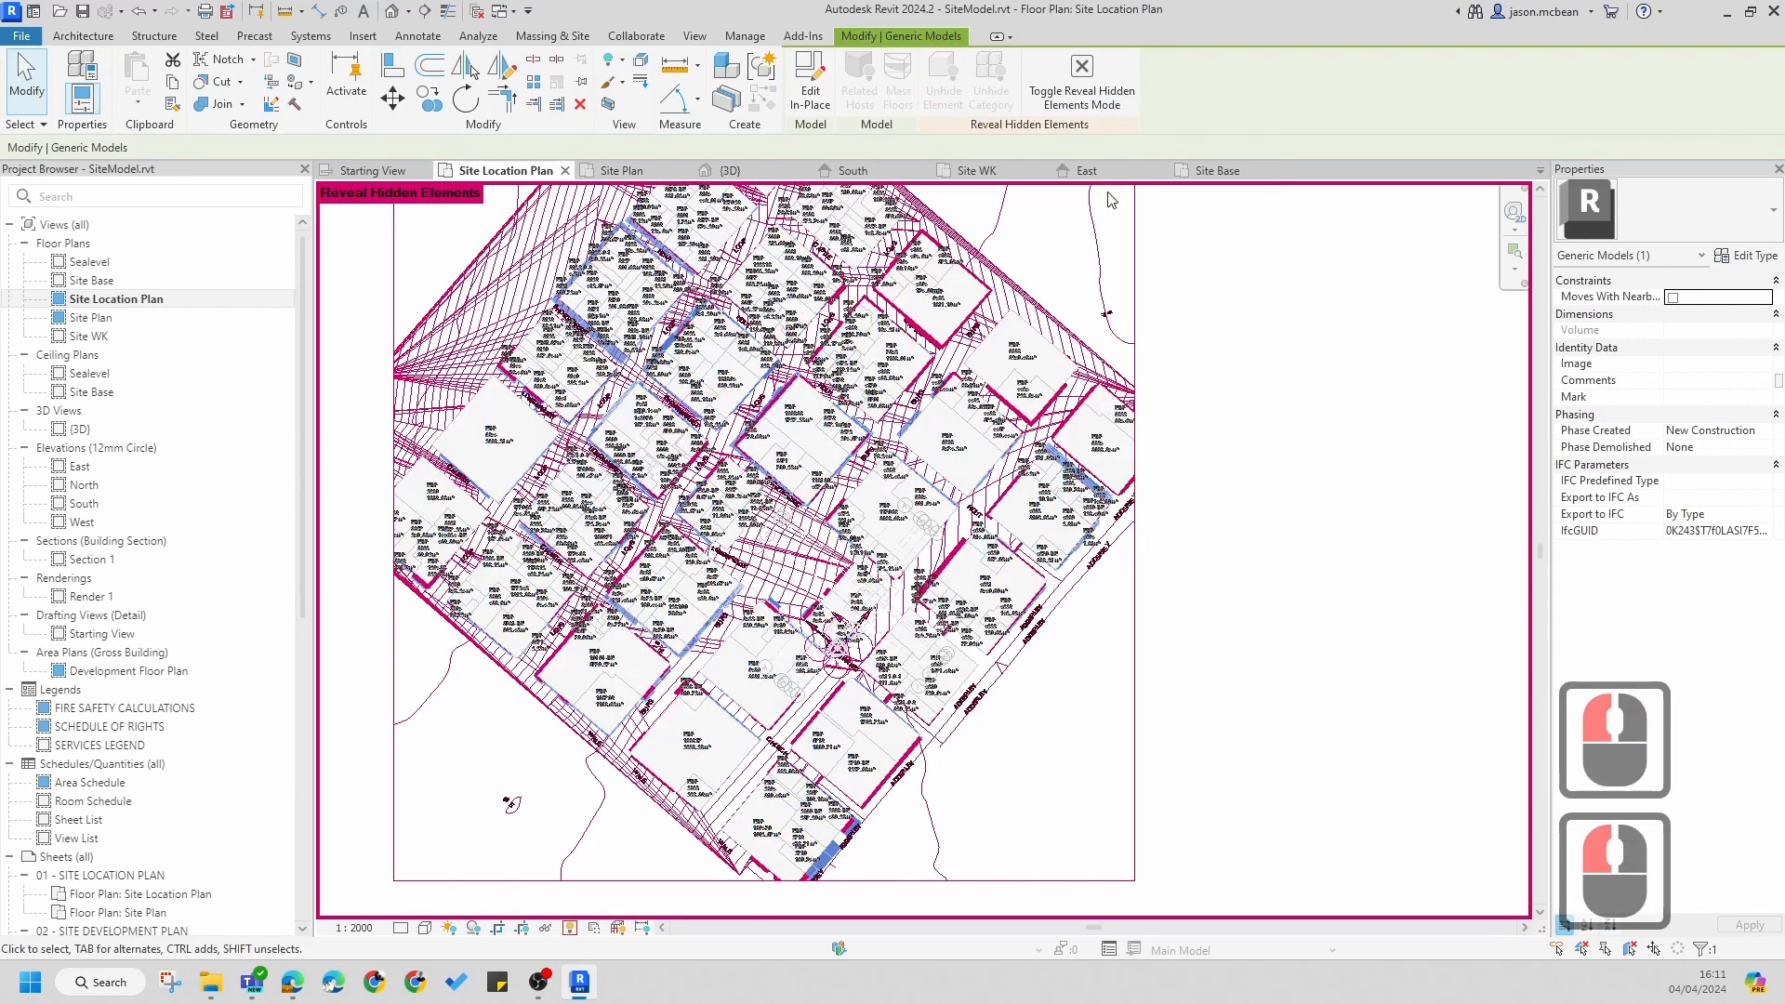
pyautogui.click(1094, 84)
pyautogui.click(1227, 769)
pyautogui.doubleClick(735, 623)
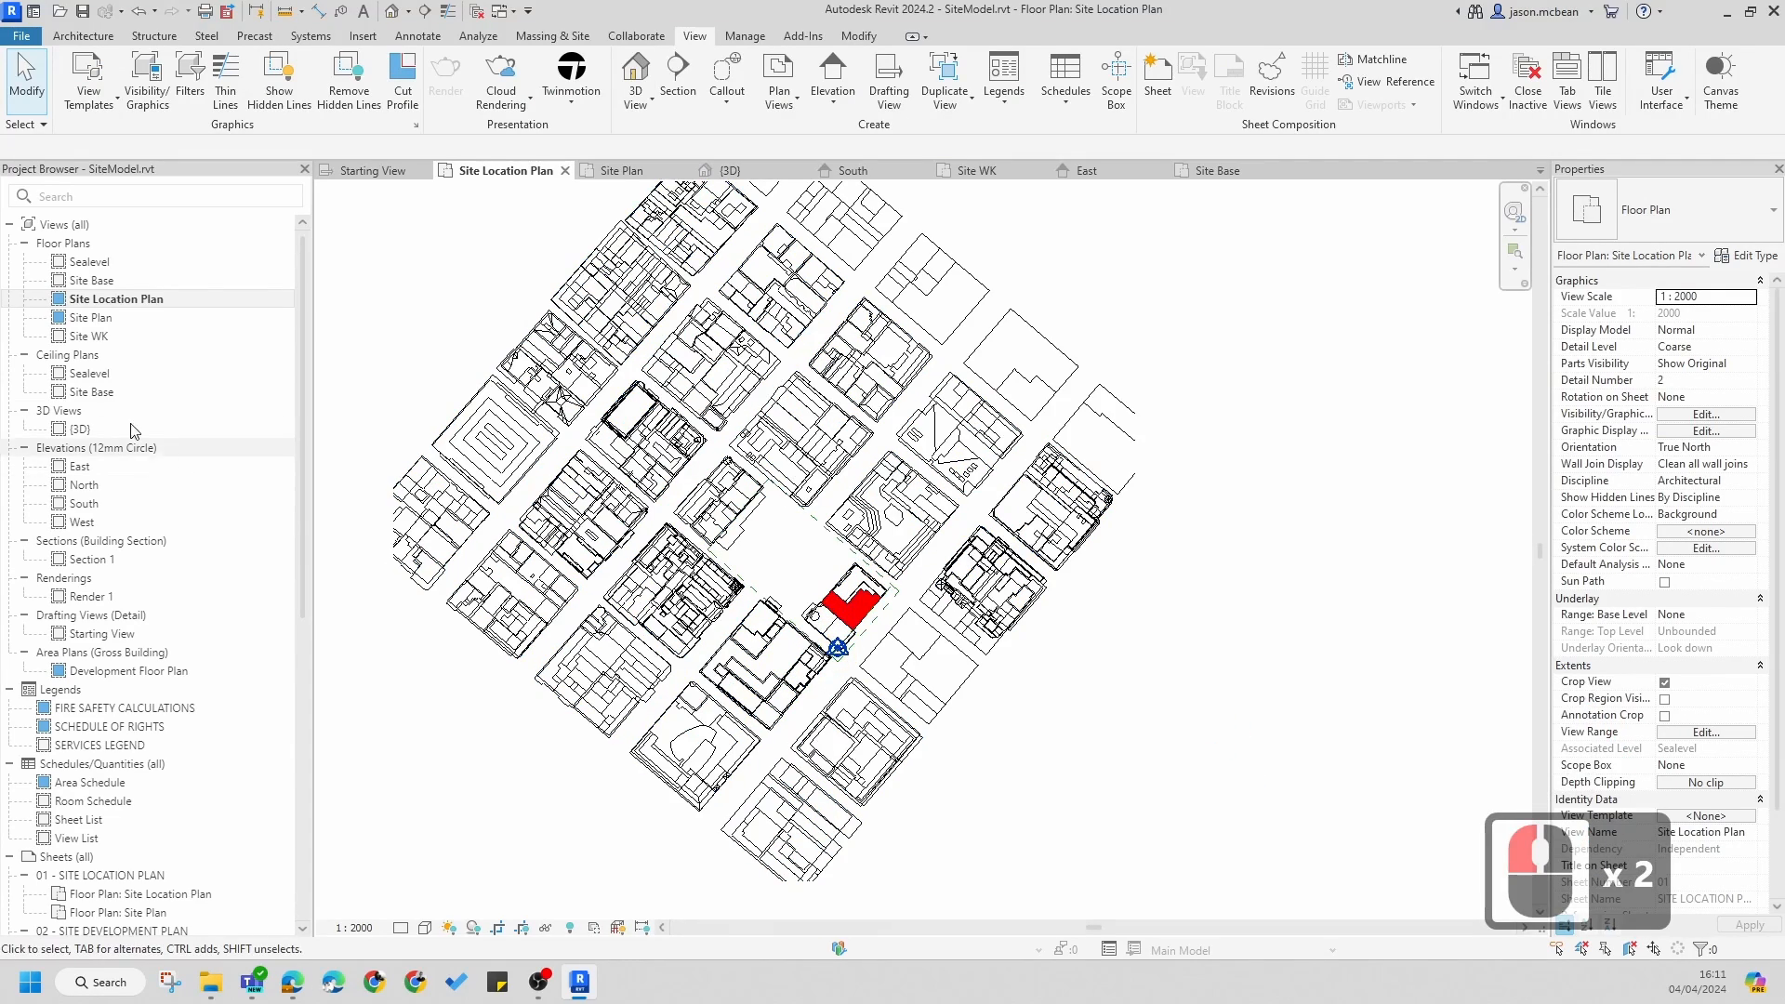
# - Open the Site Plan view and examine its toposolid contours and the roads detail group around the red building
pyautogui.doubleClick(90, 317)
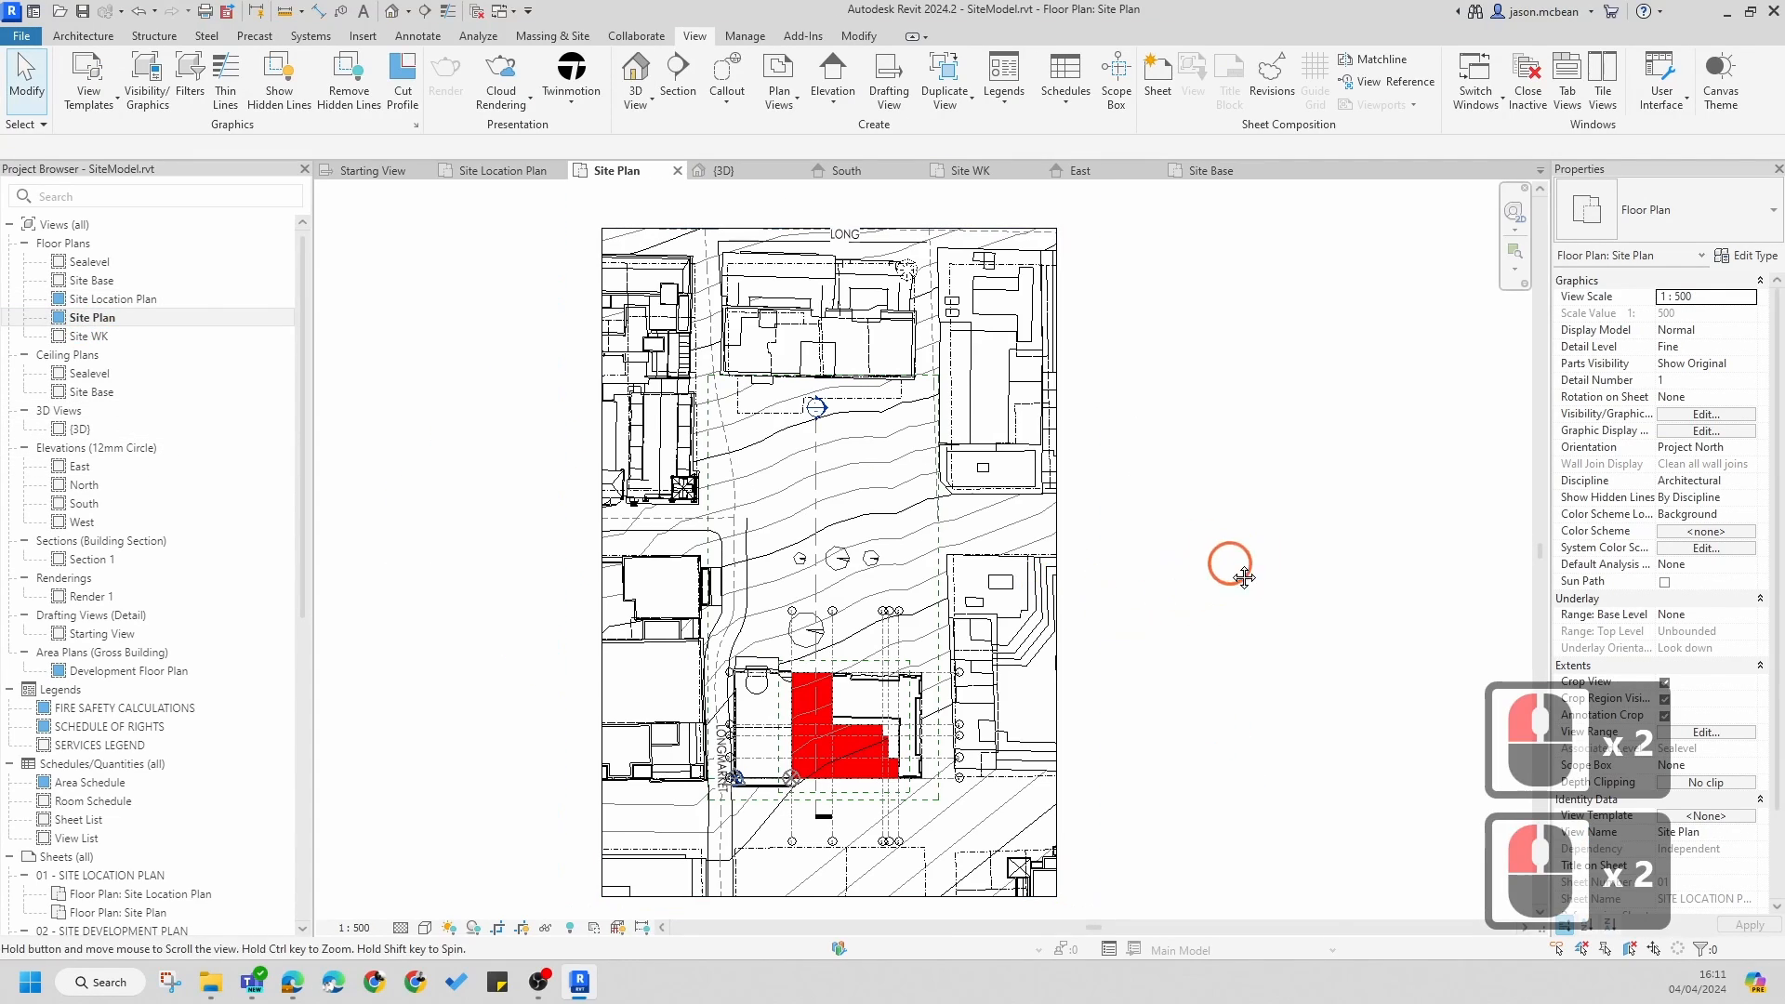
pyautogui.rightClick(93, 321)
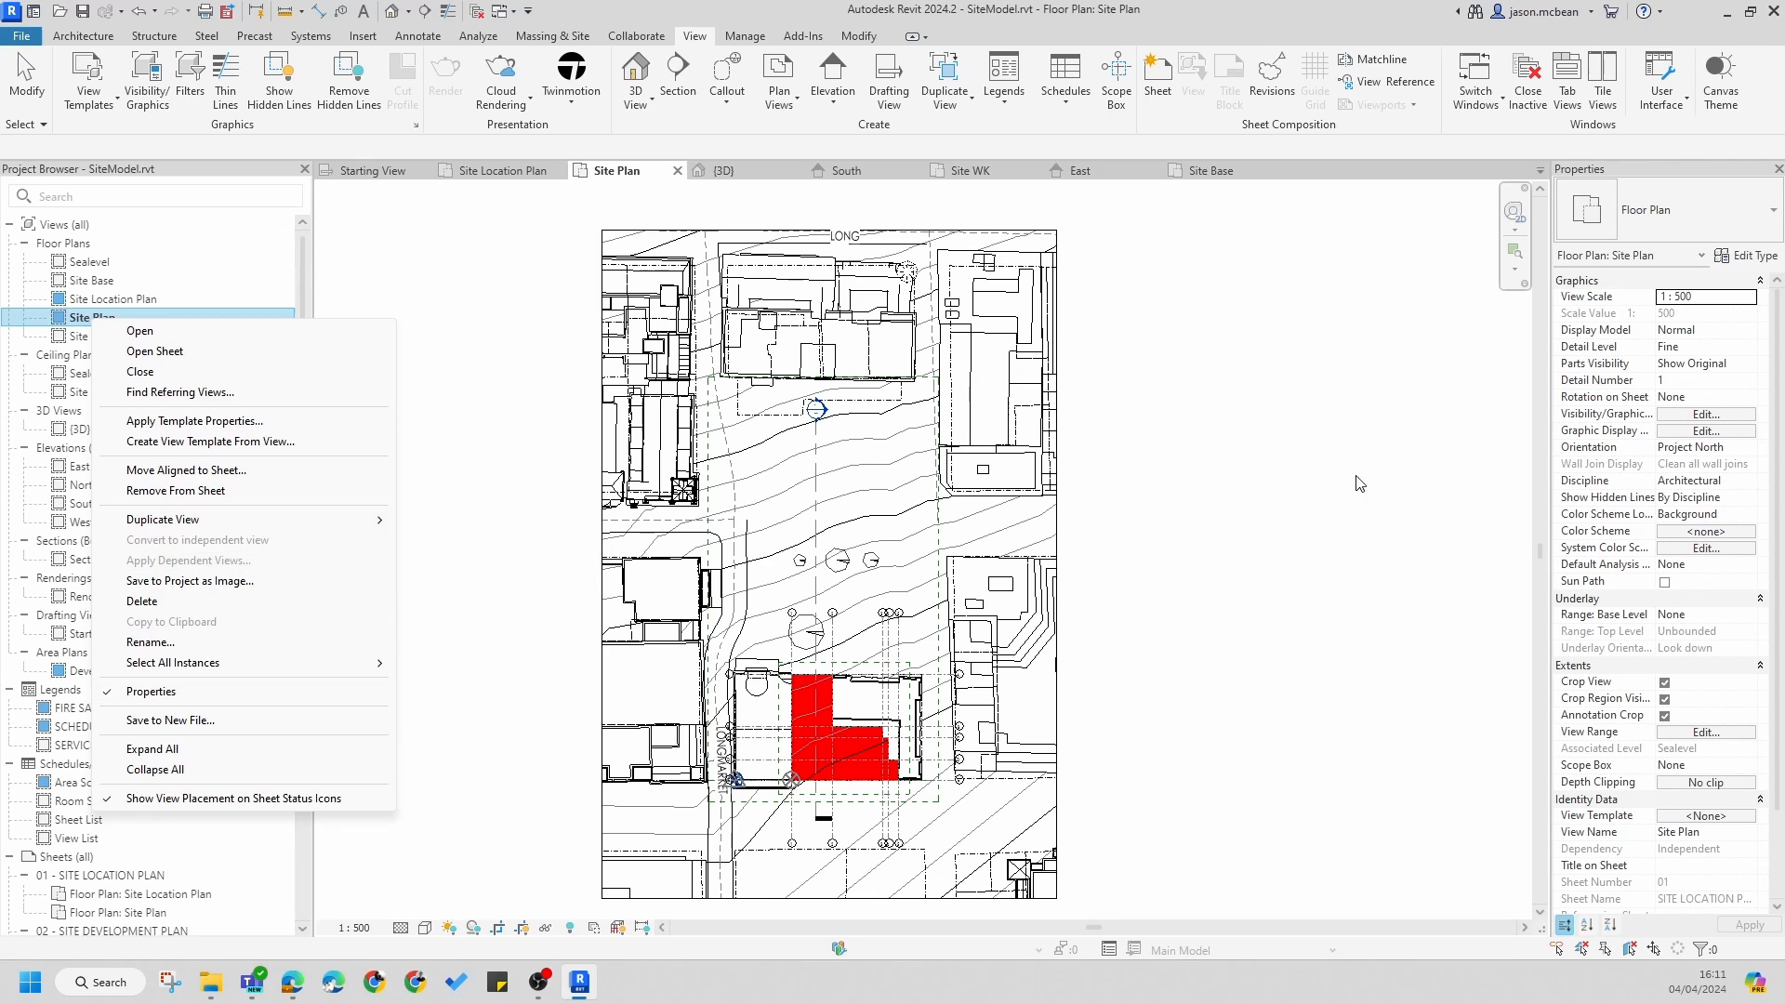
pyautogui.click(1363, 537)
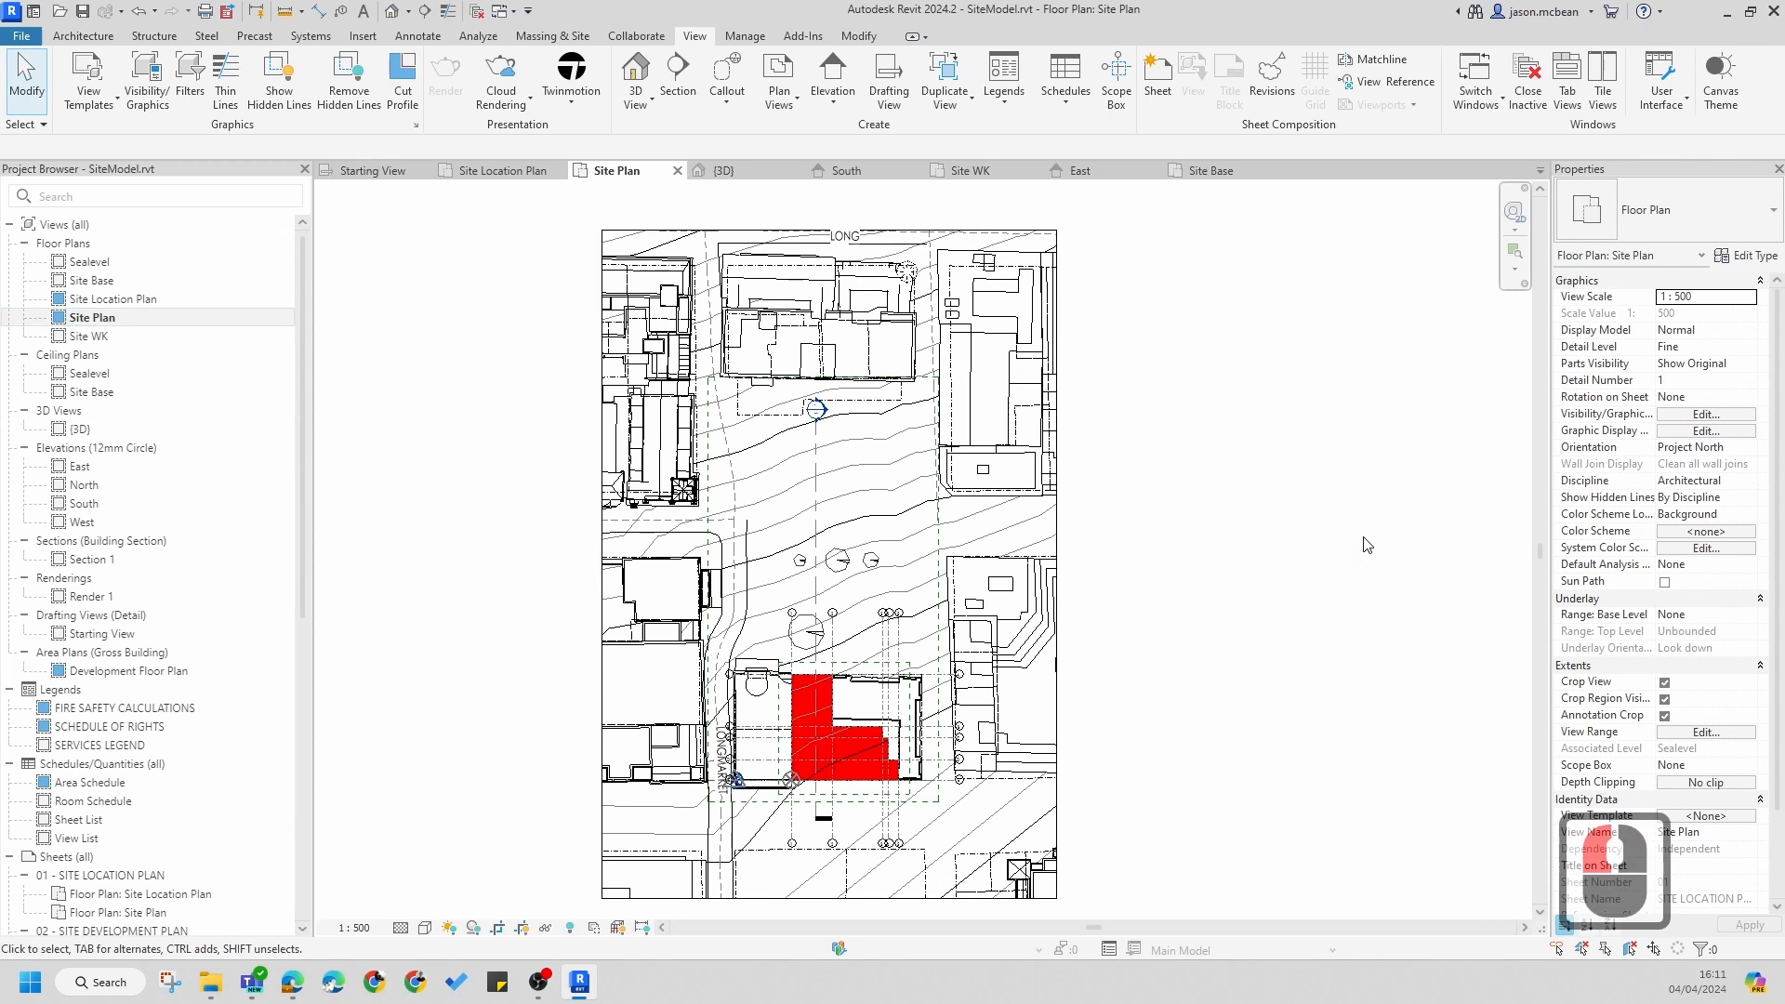
pyautogui.moveTo(1029, 693); pyautogui.dragTo(1041, 611, button='middle')
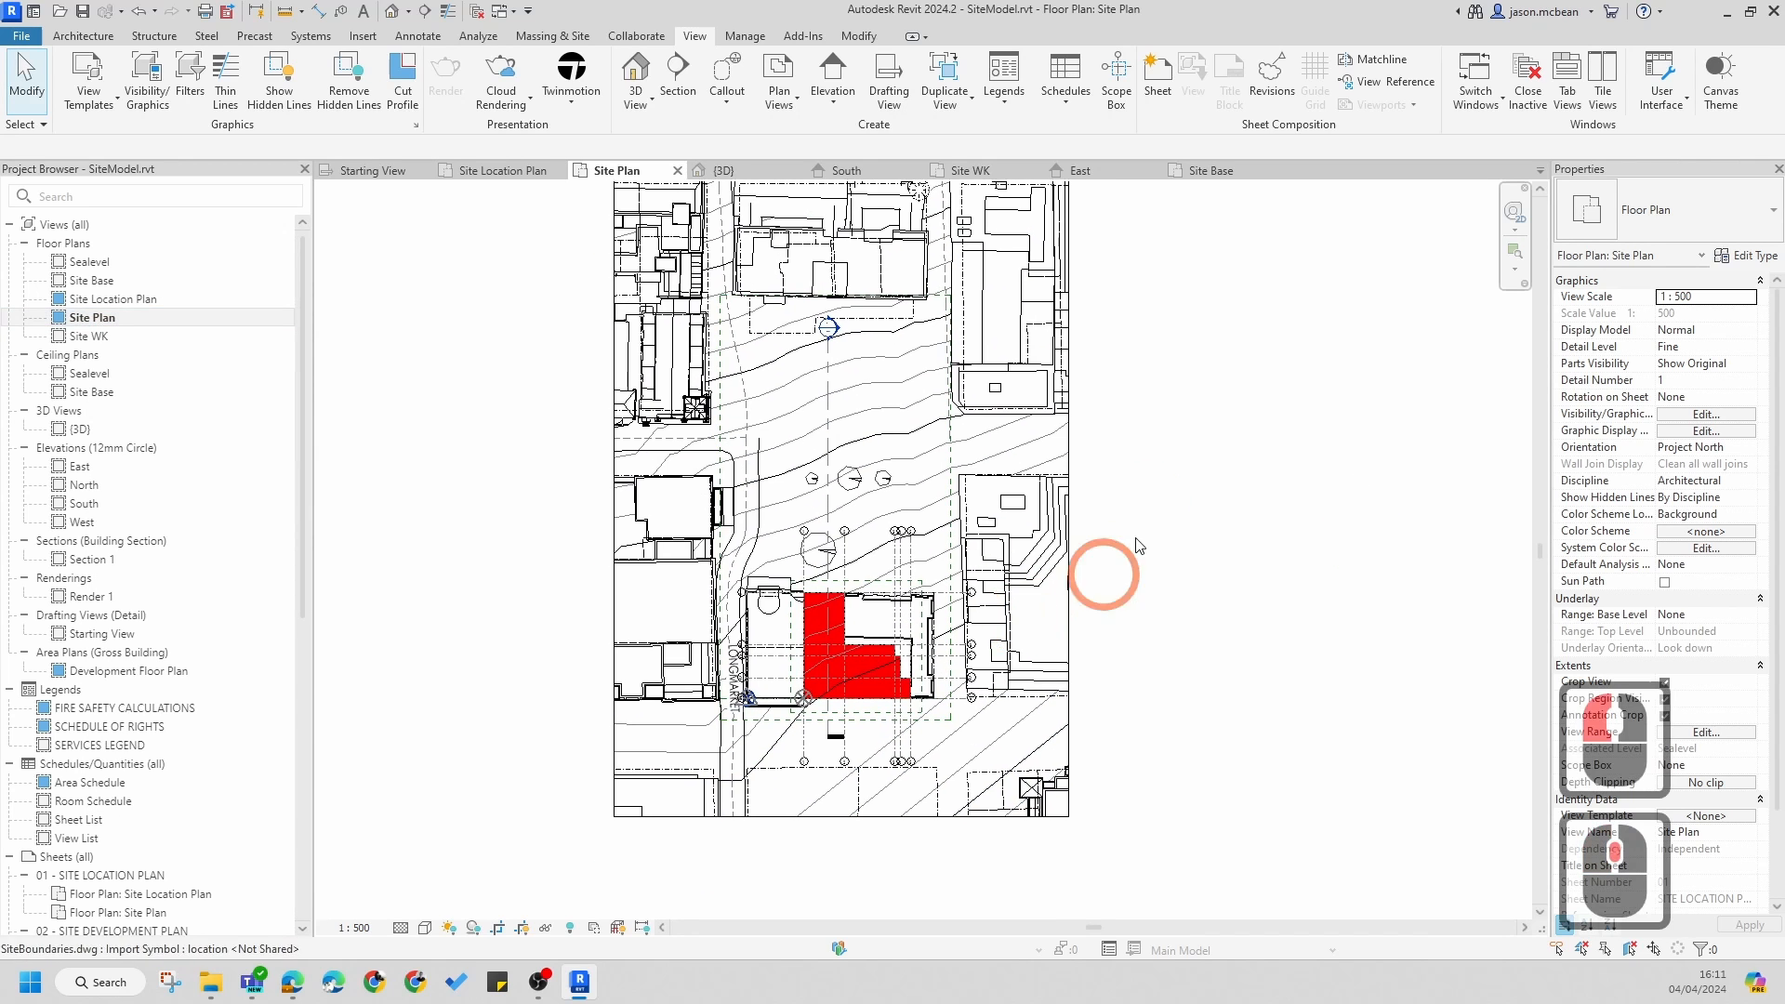
pyautogui.moveTo(1041, 534); pyautogui.dragTo(1072, 638, button='middle')
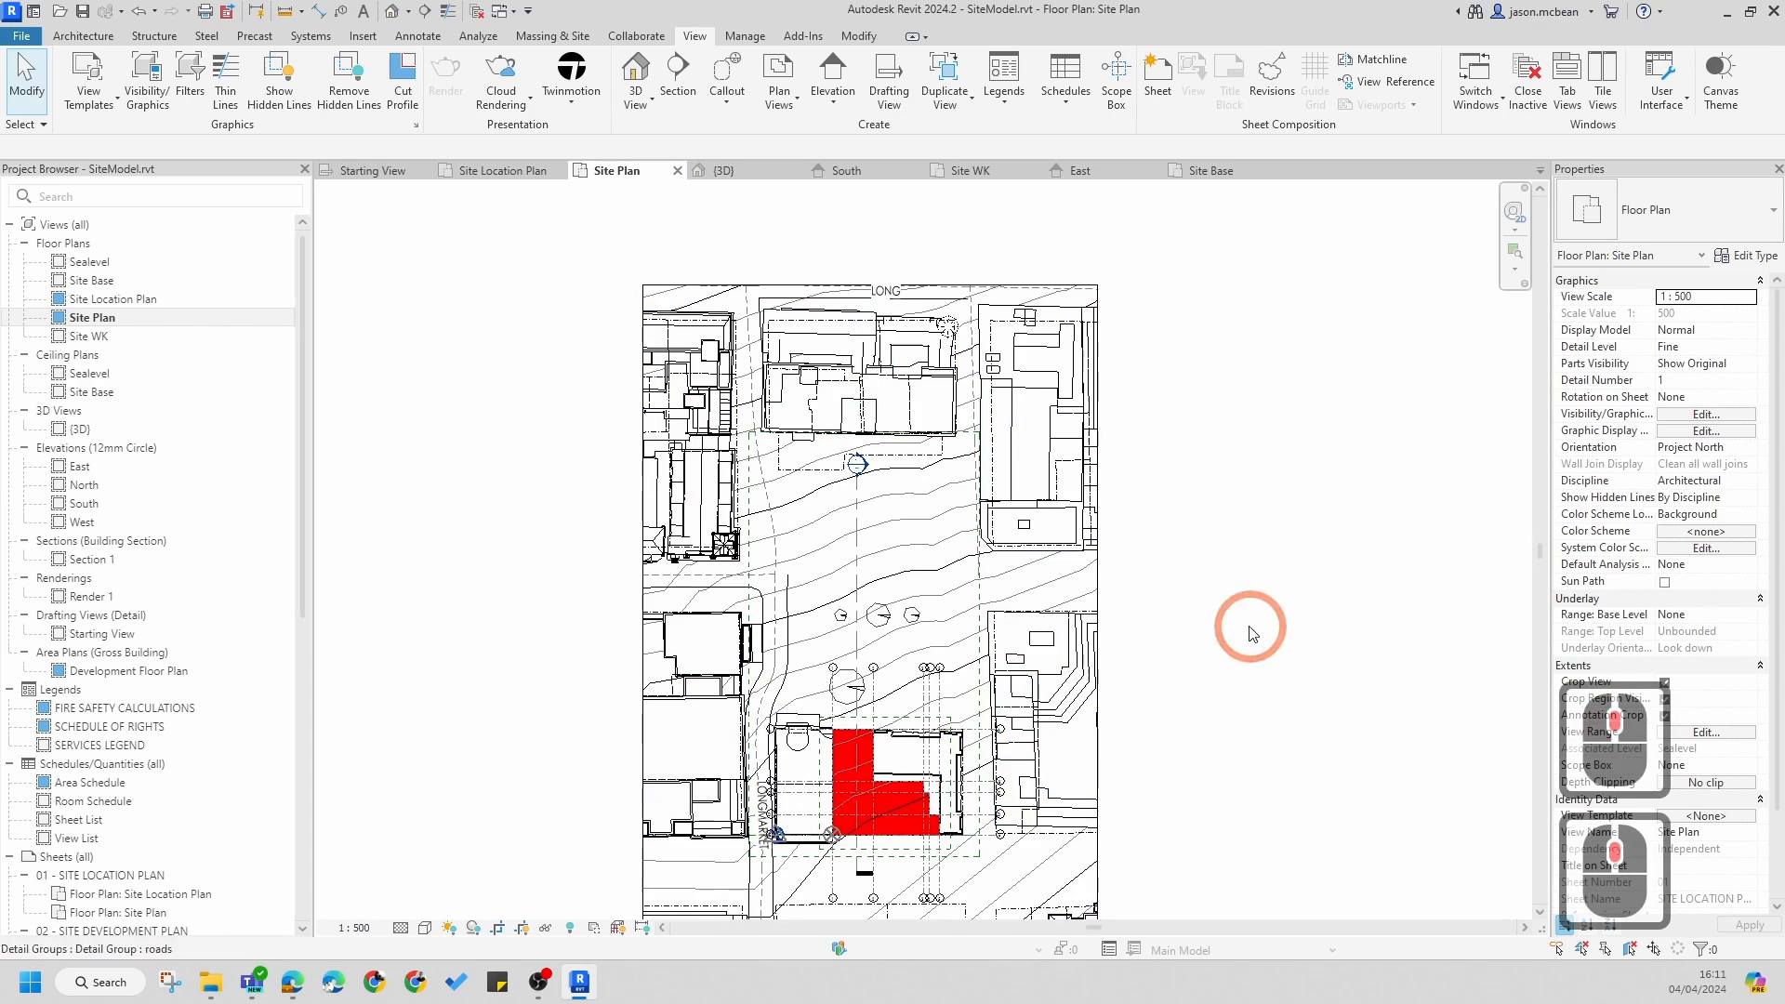
pyautogui.moveTo(1251, 627); pyautogui.dragTo(1153, 588, button='middle')
pyautogui.click(830, 511)
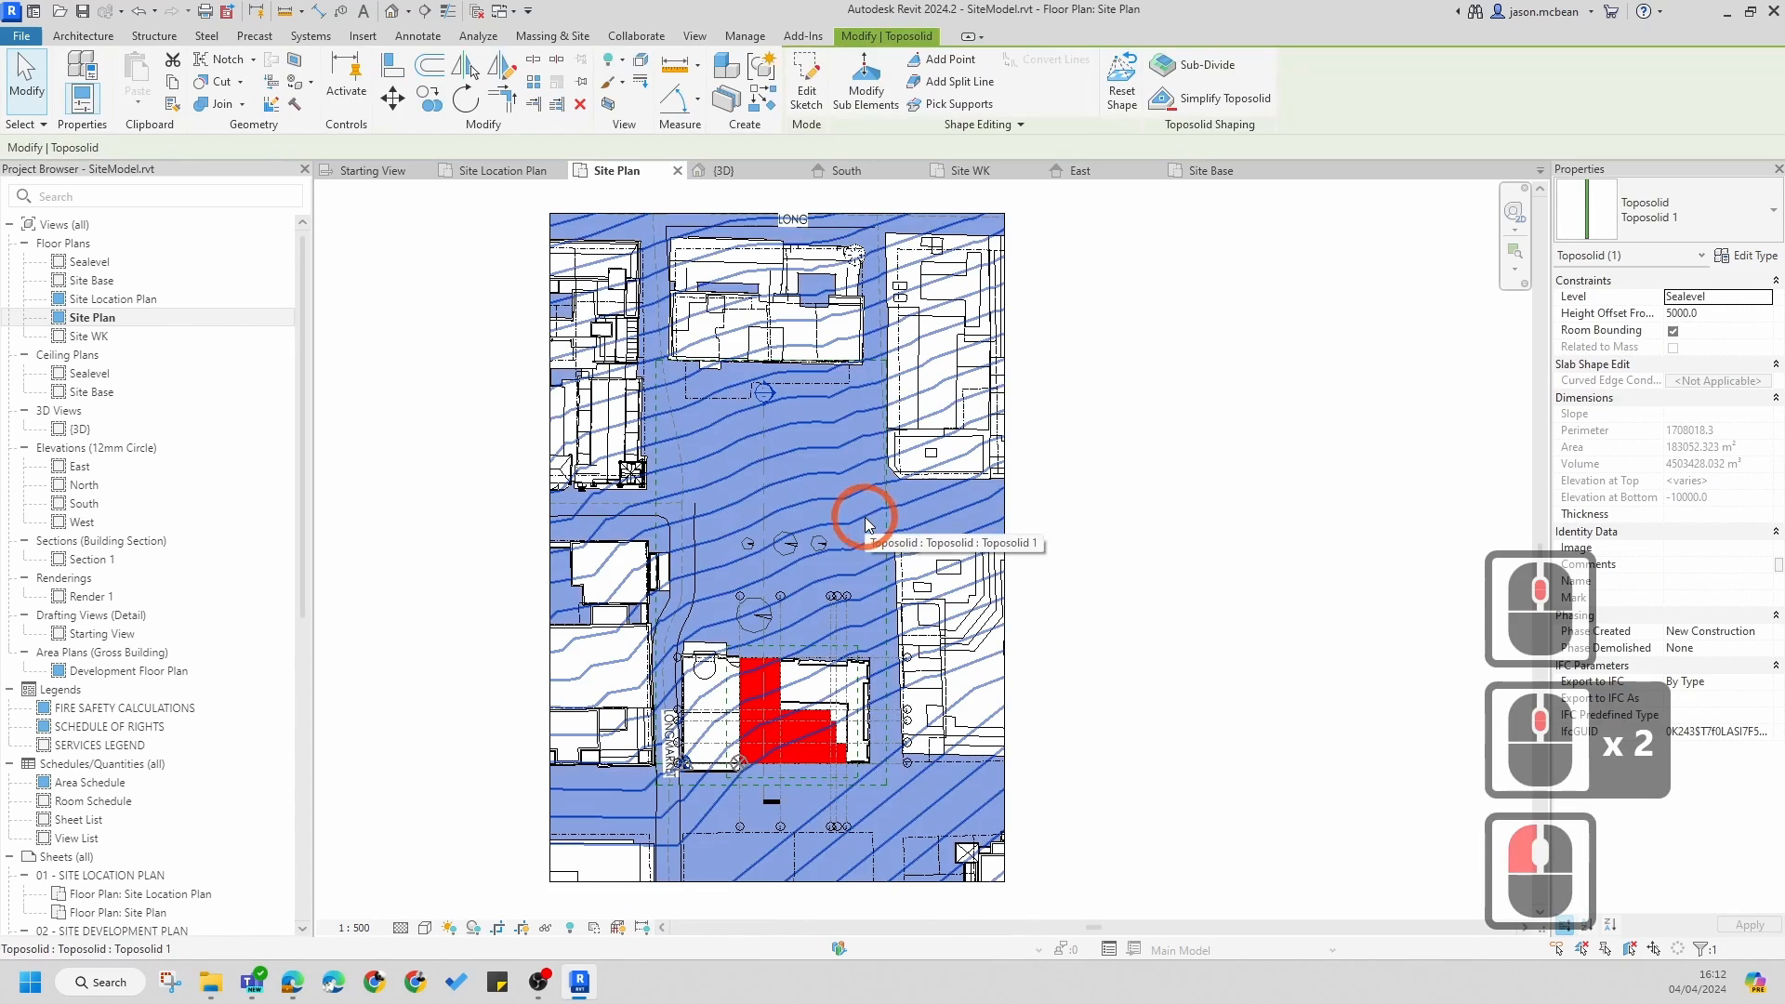
pyautogui.click(1057, 497)
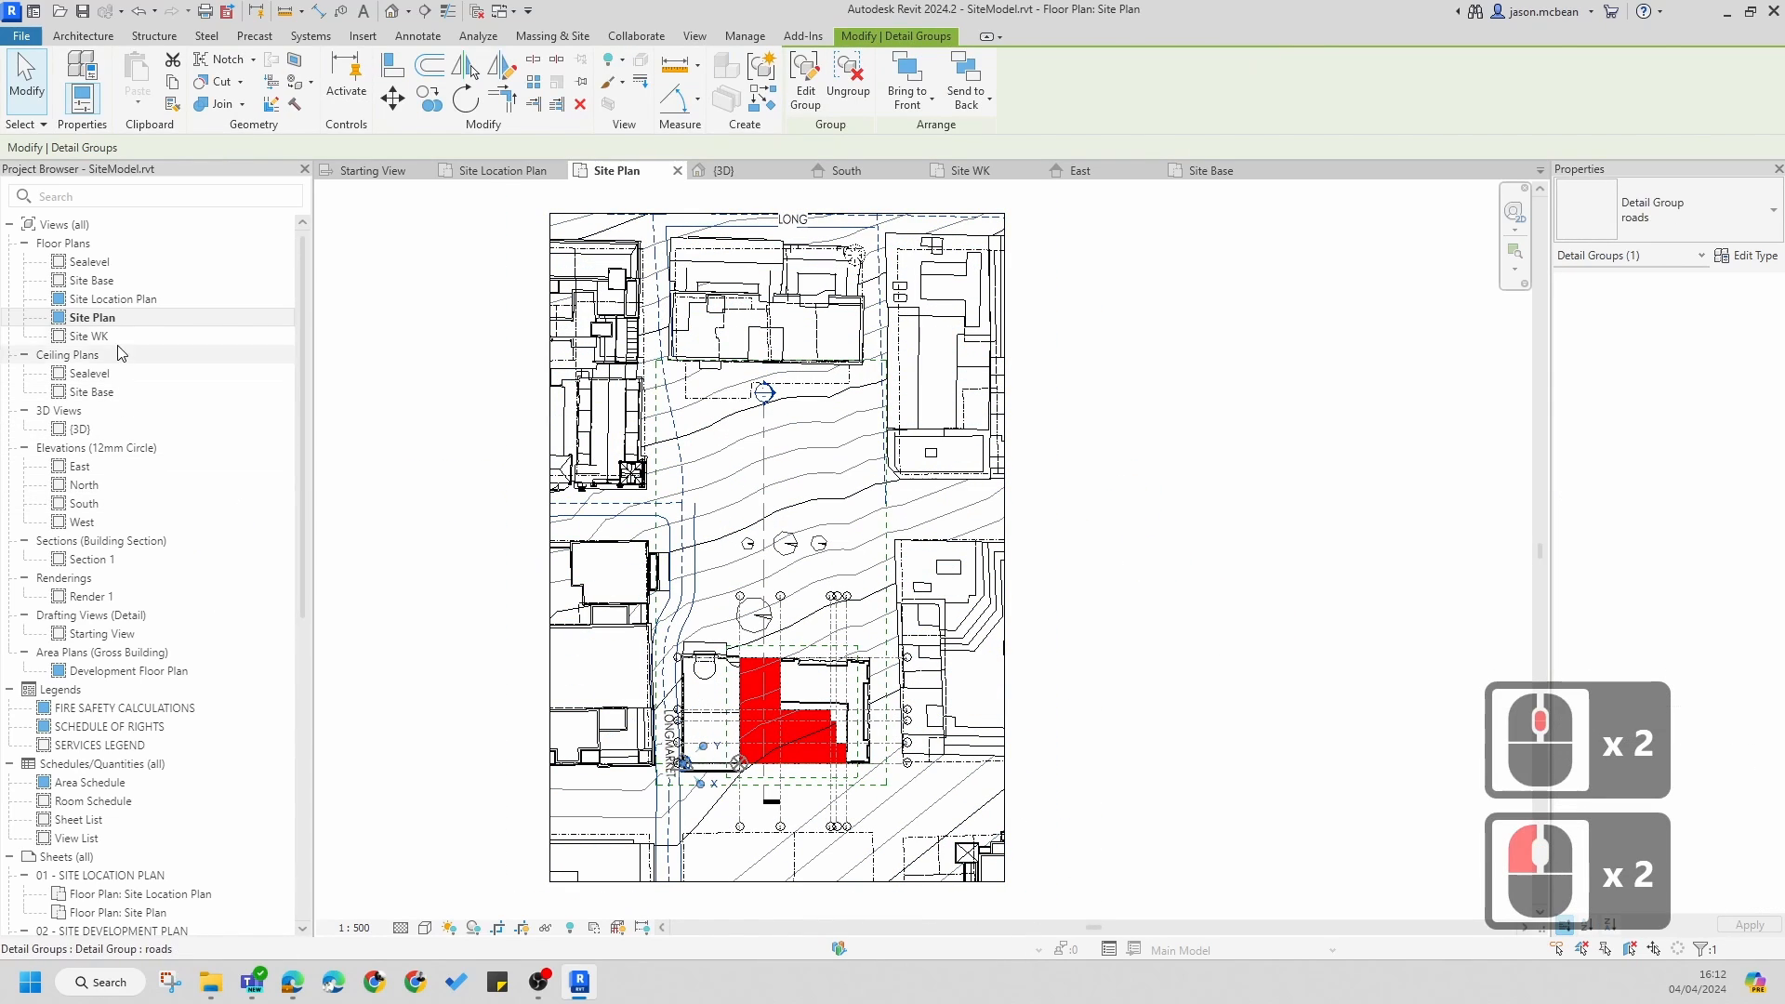
# - Duplicate the Site Plan floor plan view without its detailing
pyautogui.click(93, 318)
pyautogui.rightClick(95, 321)
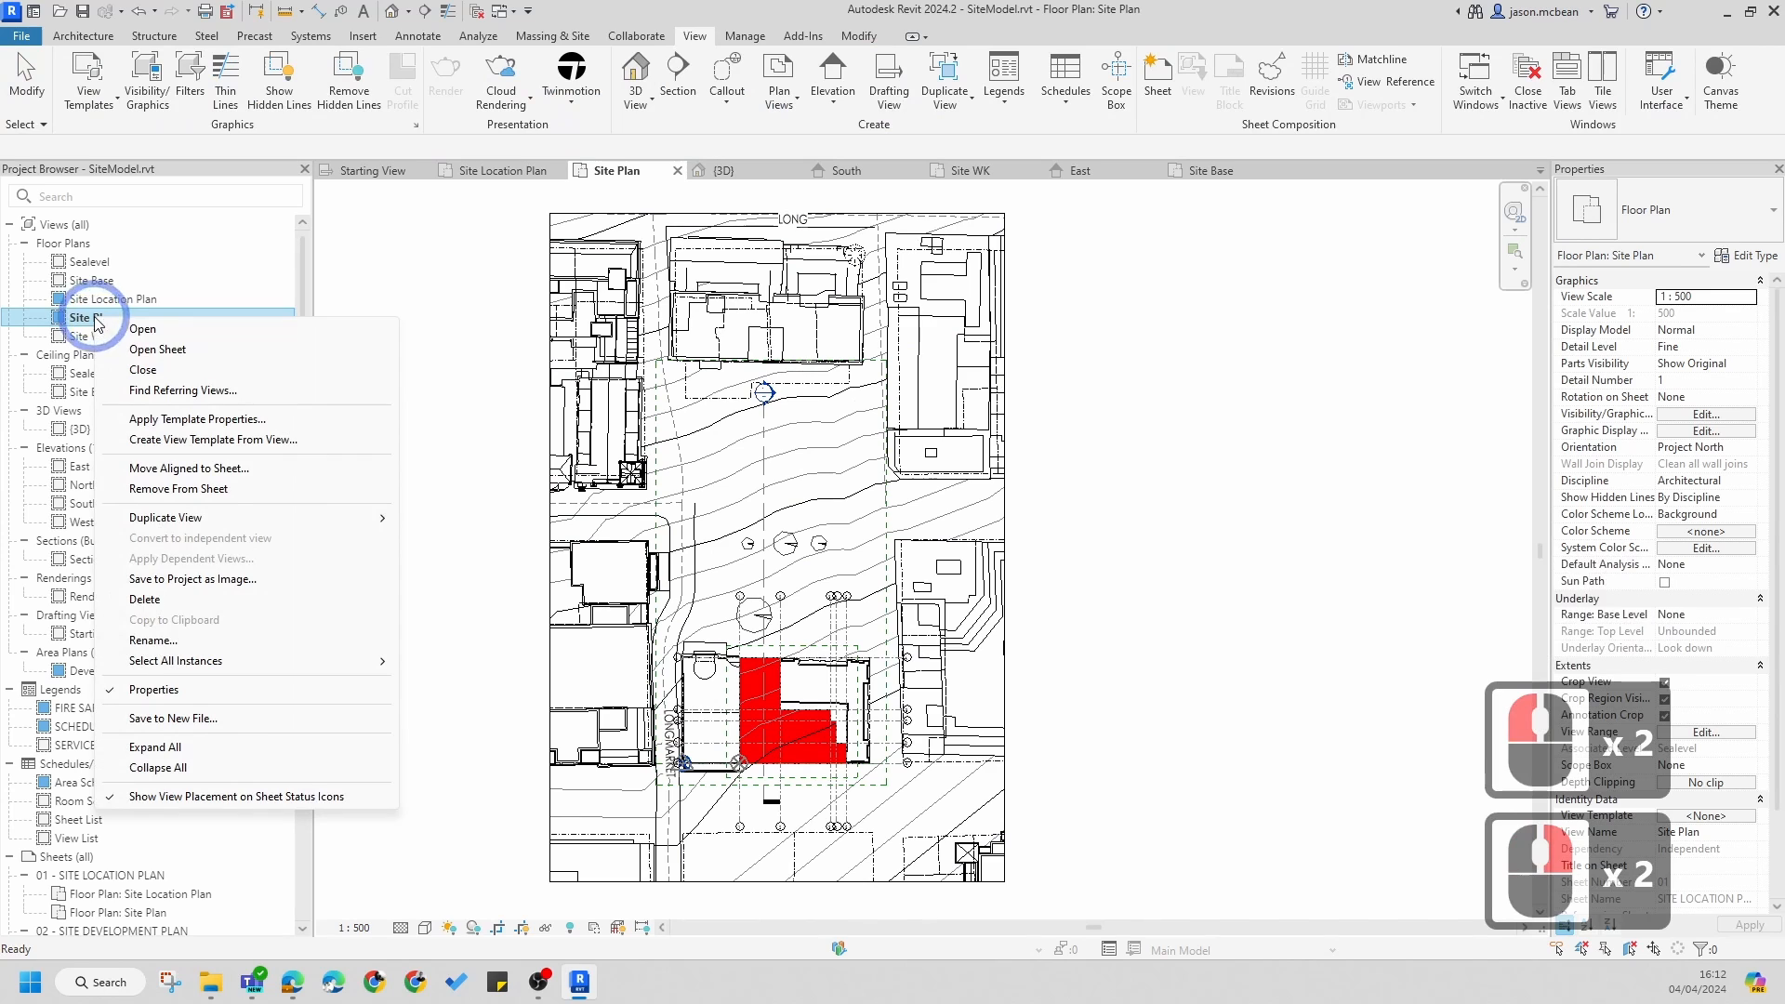
pyautogui.click(193, 521)
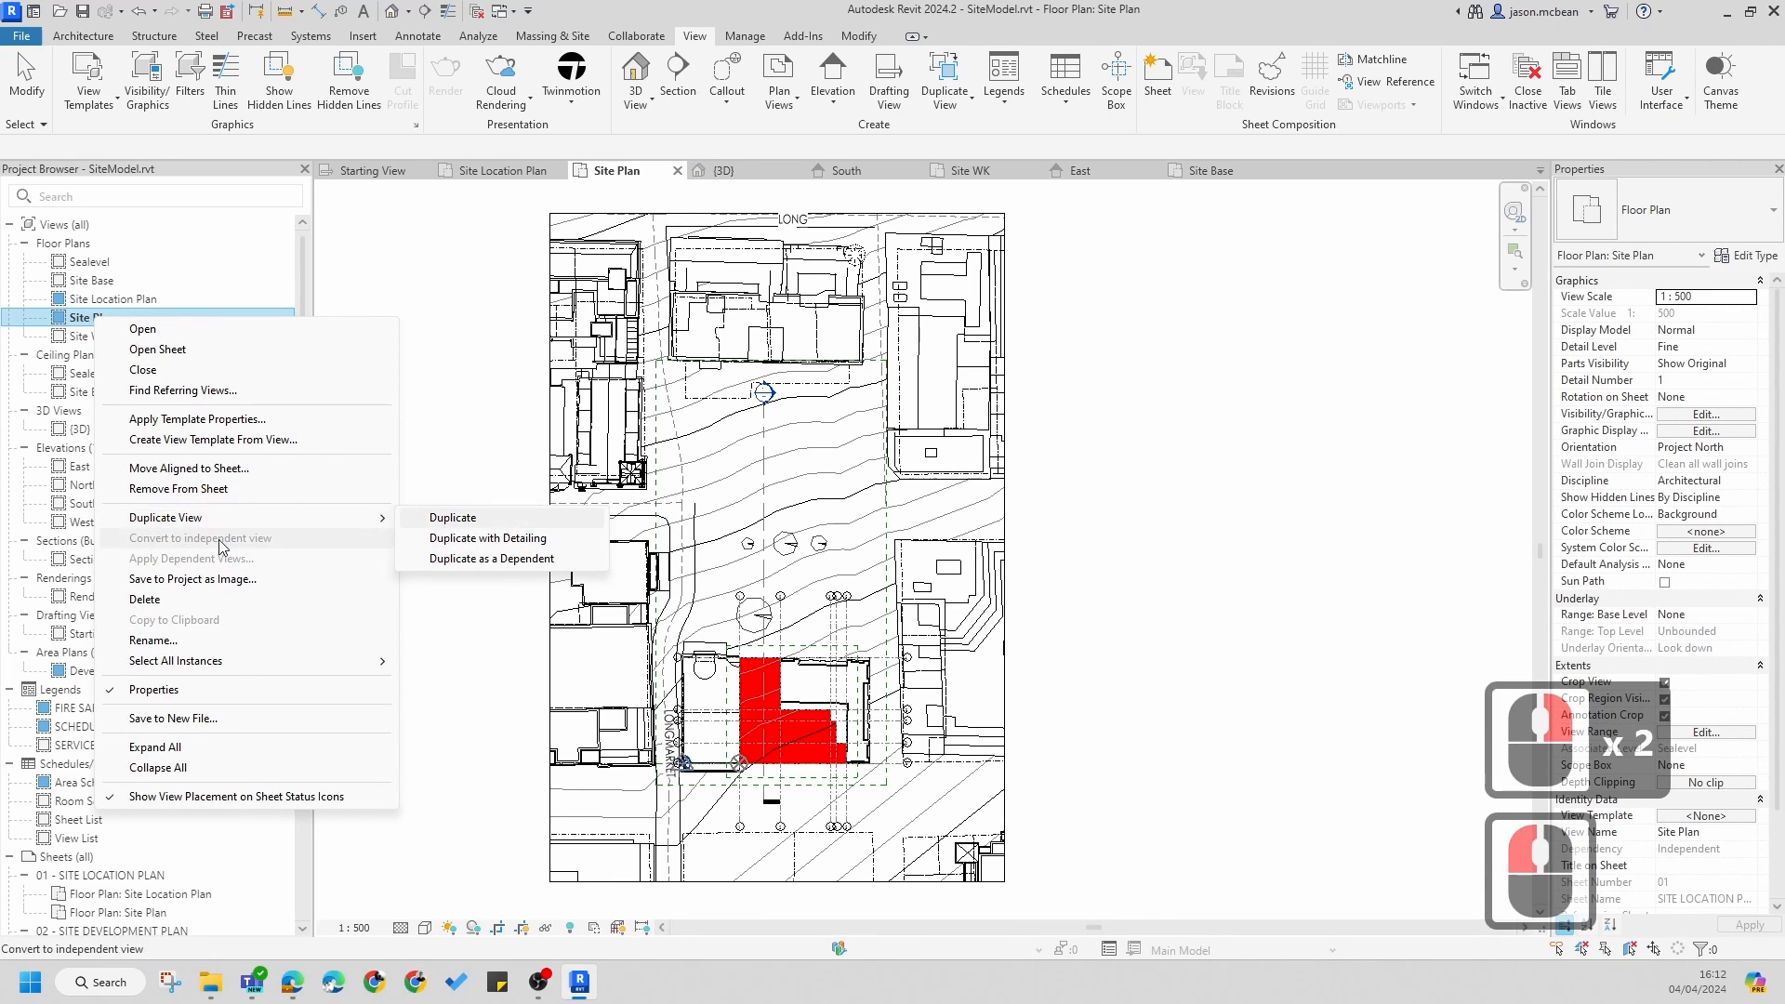
pyautogui.click(339, 518)
pyautogui.click(447, 511)
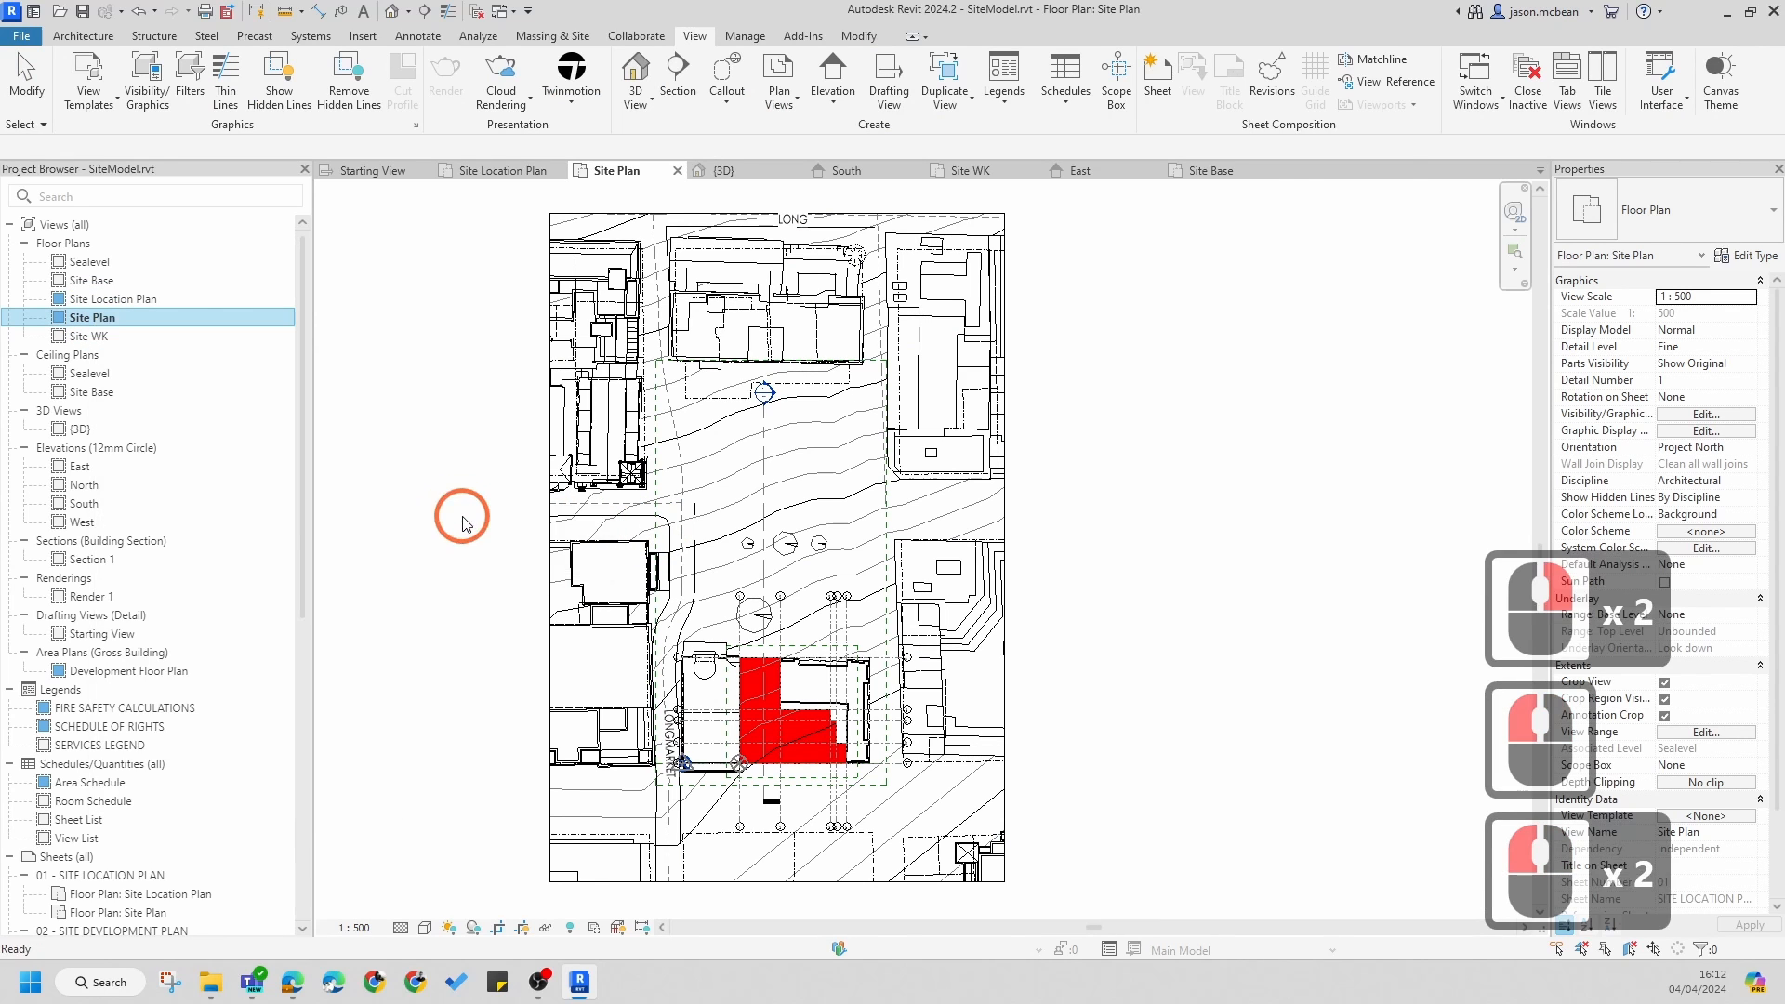
# - Rename the duplicated Site Plan view as Contours
pyautogui.rightClick(142, 347)
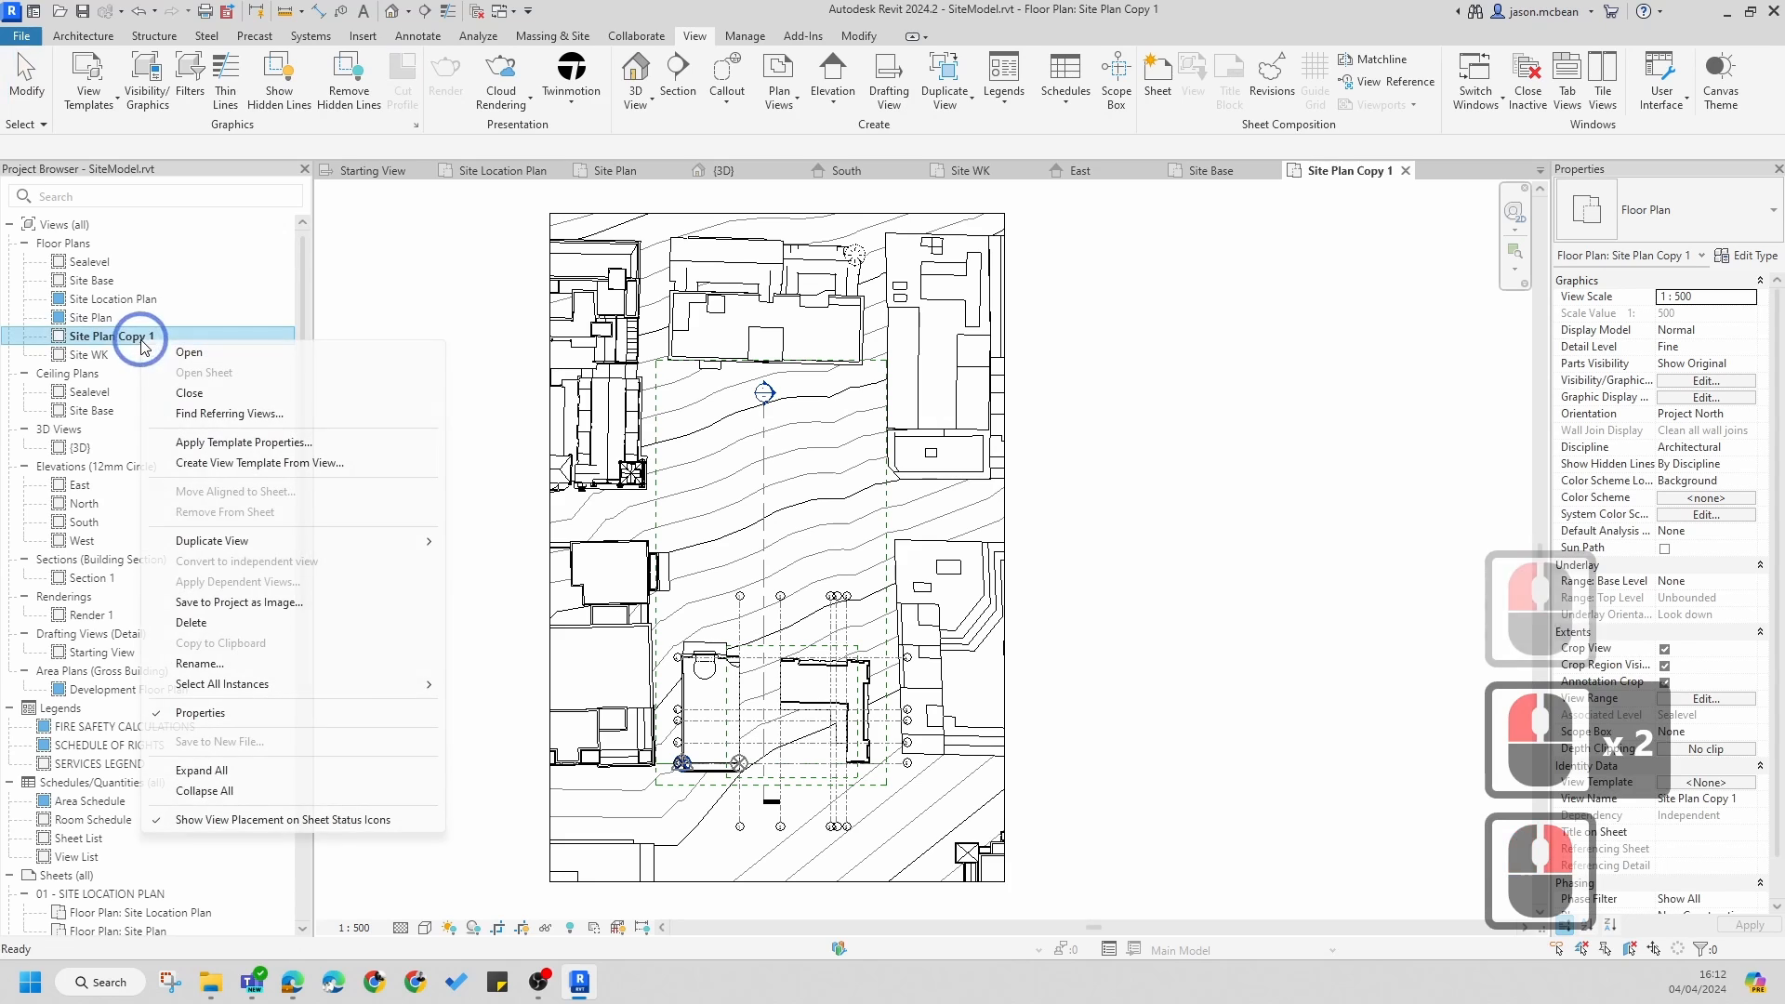
pyautogui.click(206, 669)
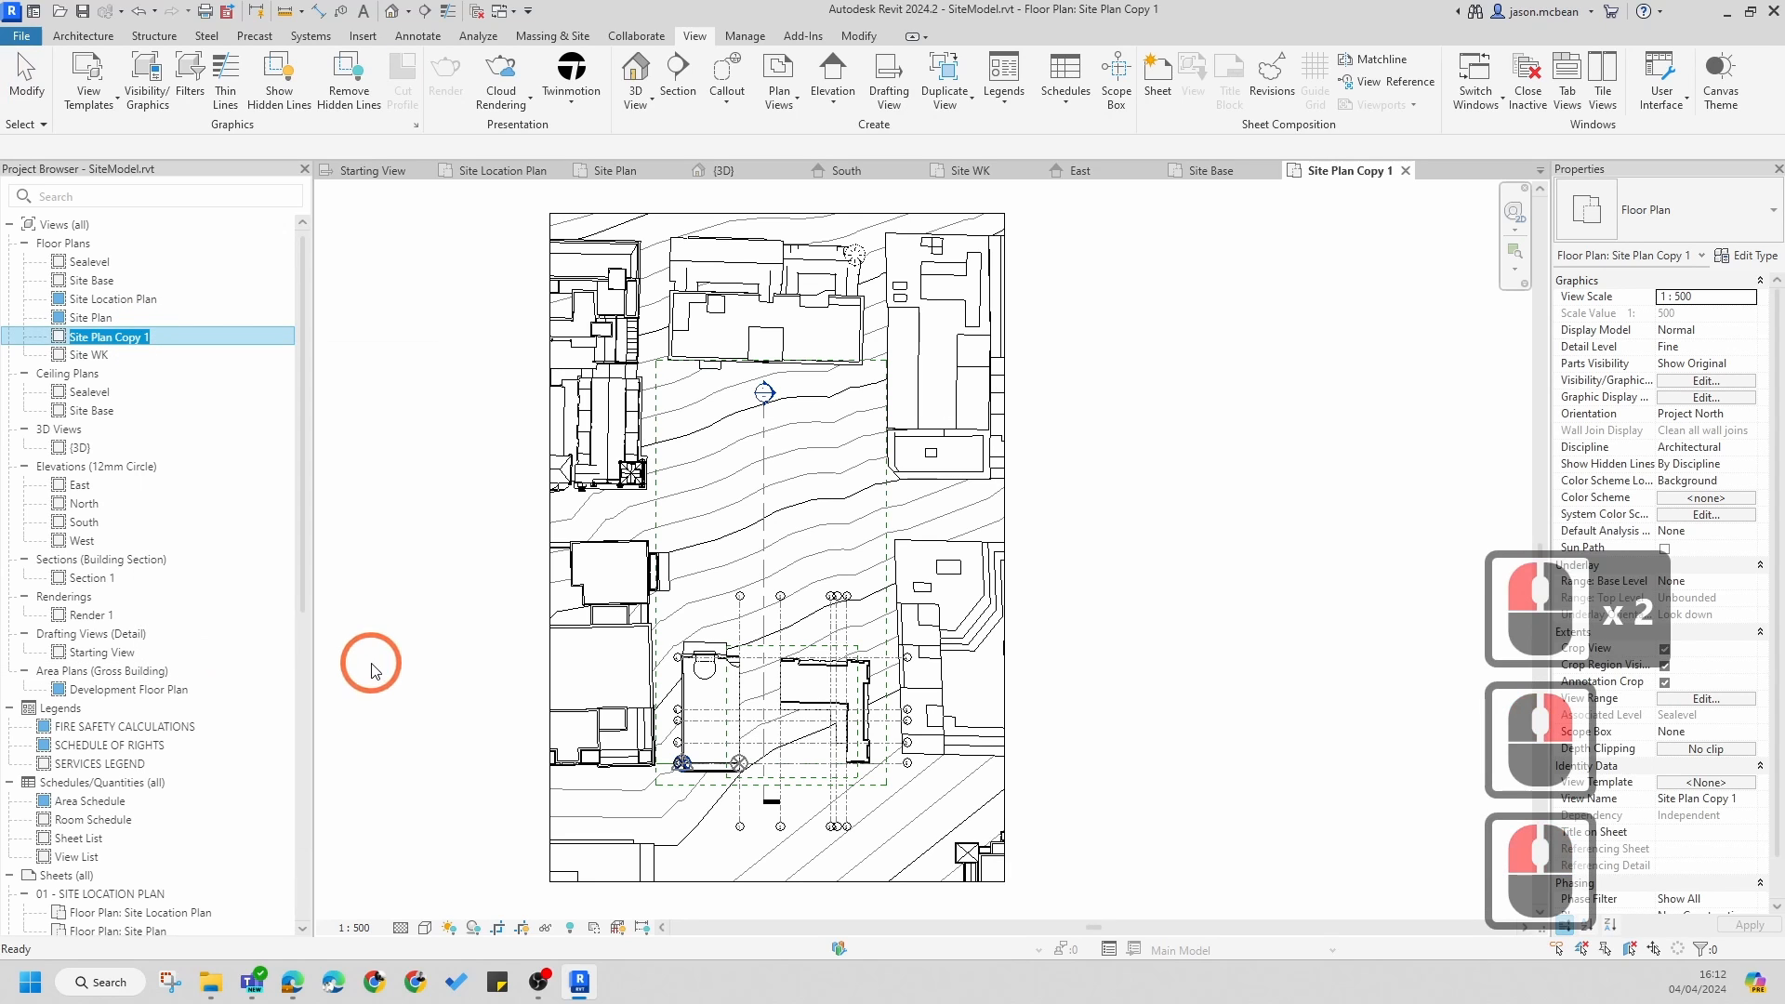
pyautogui.write('Con')
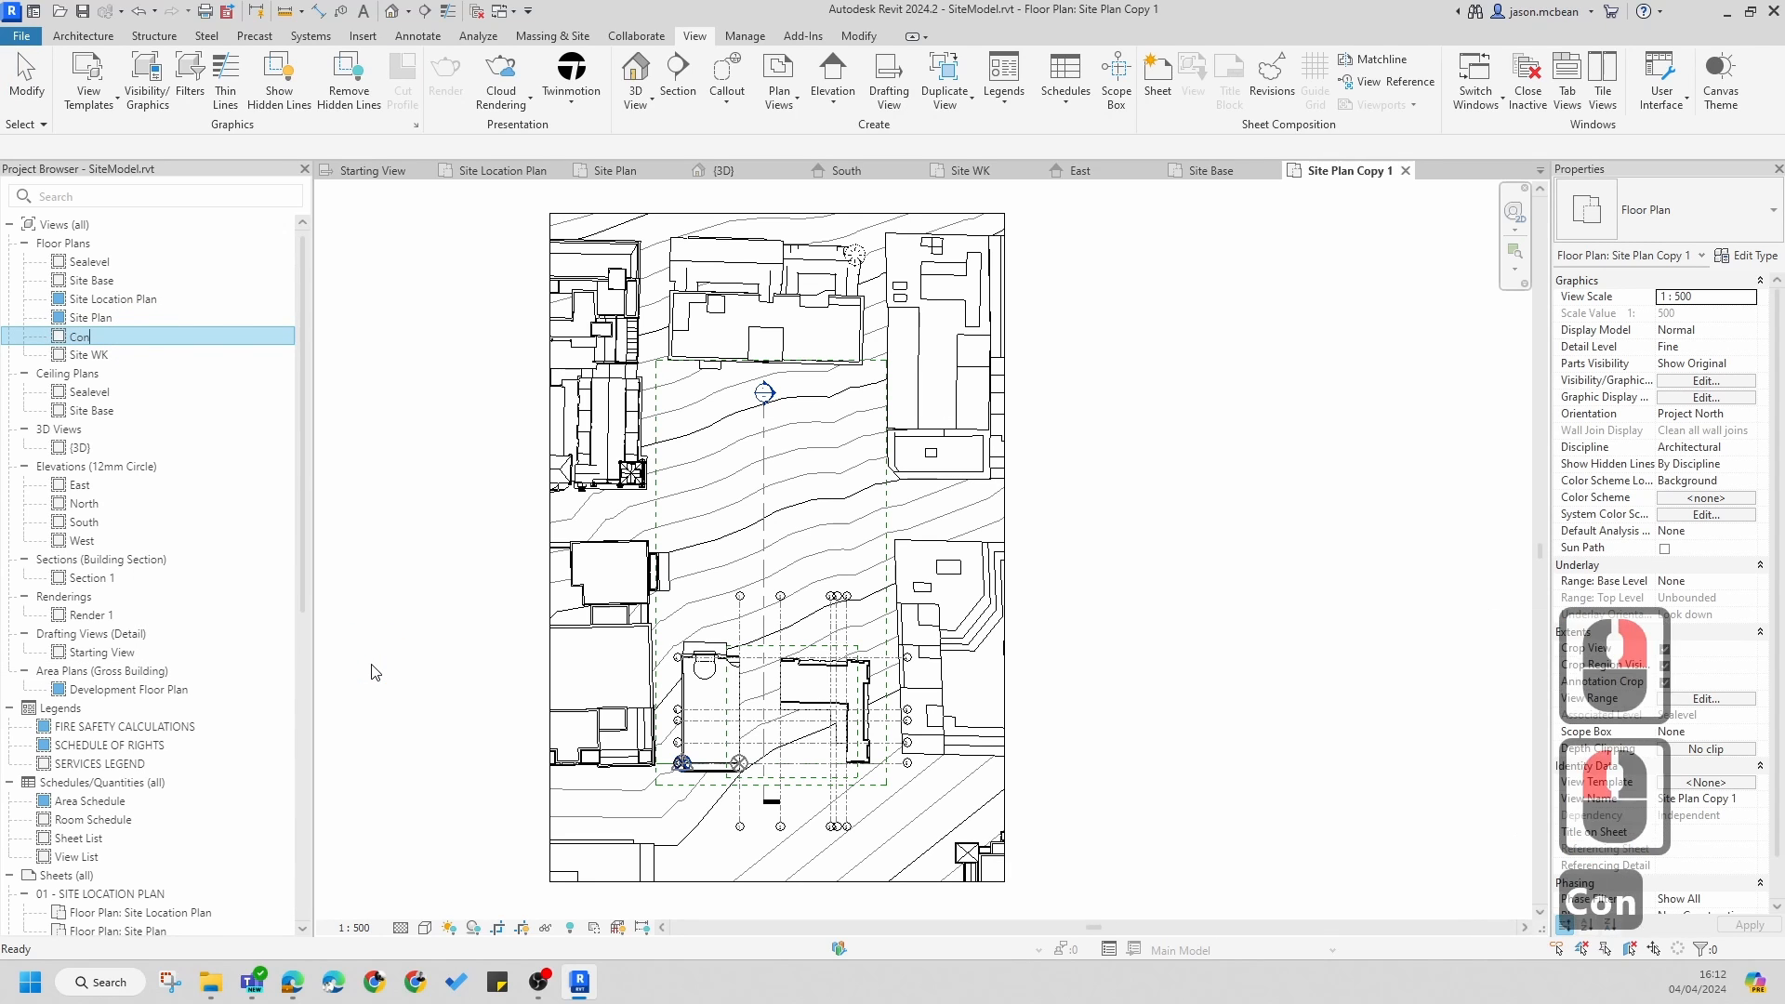
pyautogui.write('tours')
pyautogui.press('Return')
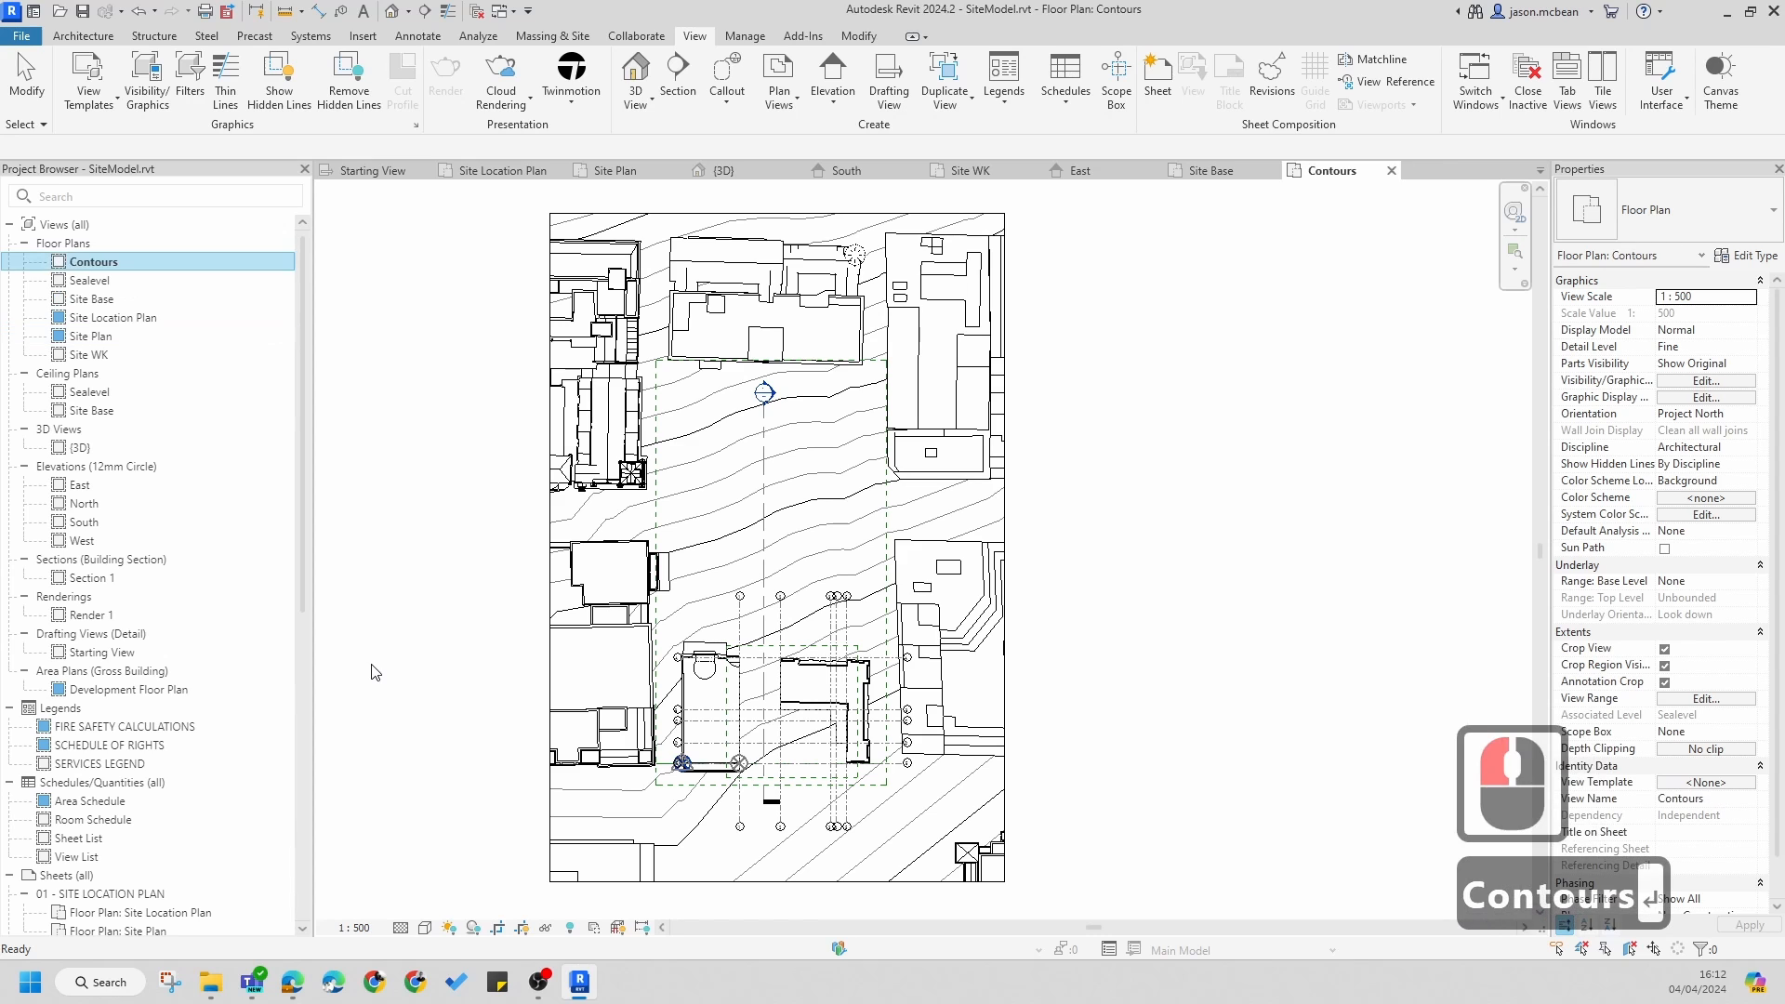
# - Examine the toposolid and its contour lines around the building footprint in the Contours view
pyautogui.click(856, 528)
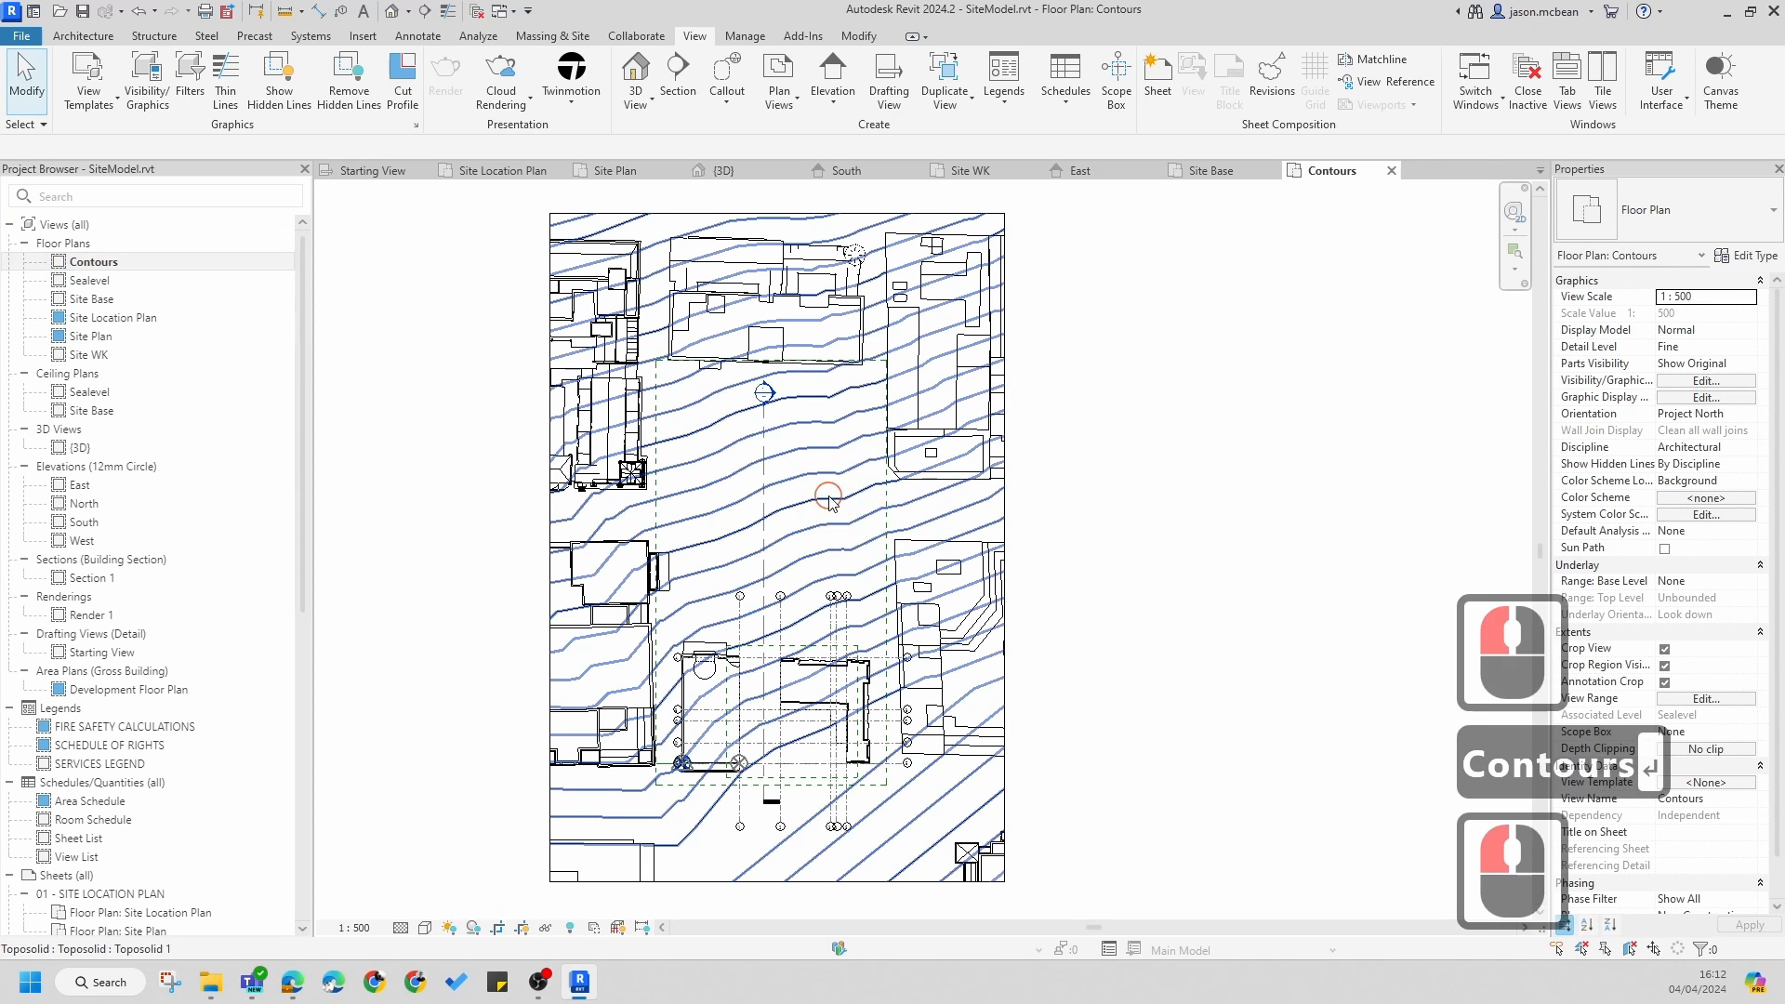
pyautogui.click(831, 502)
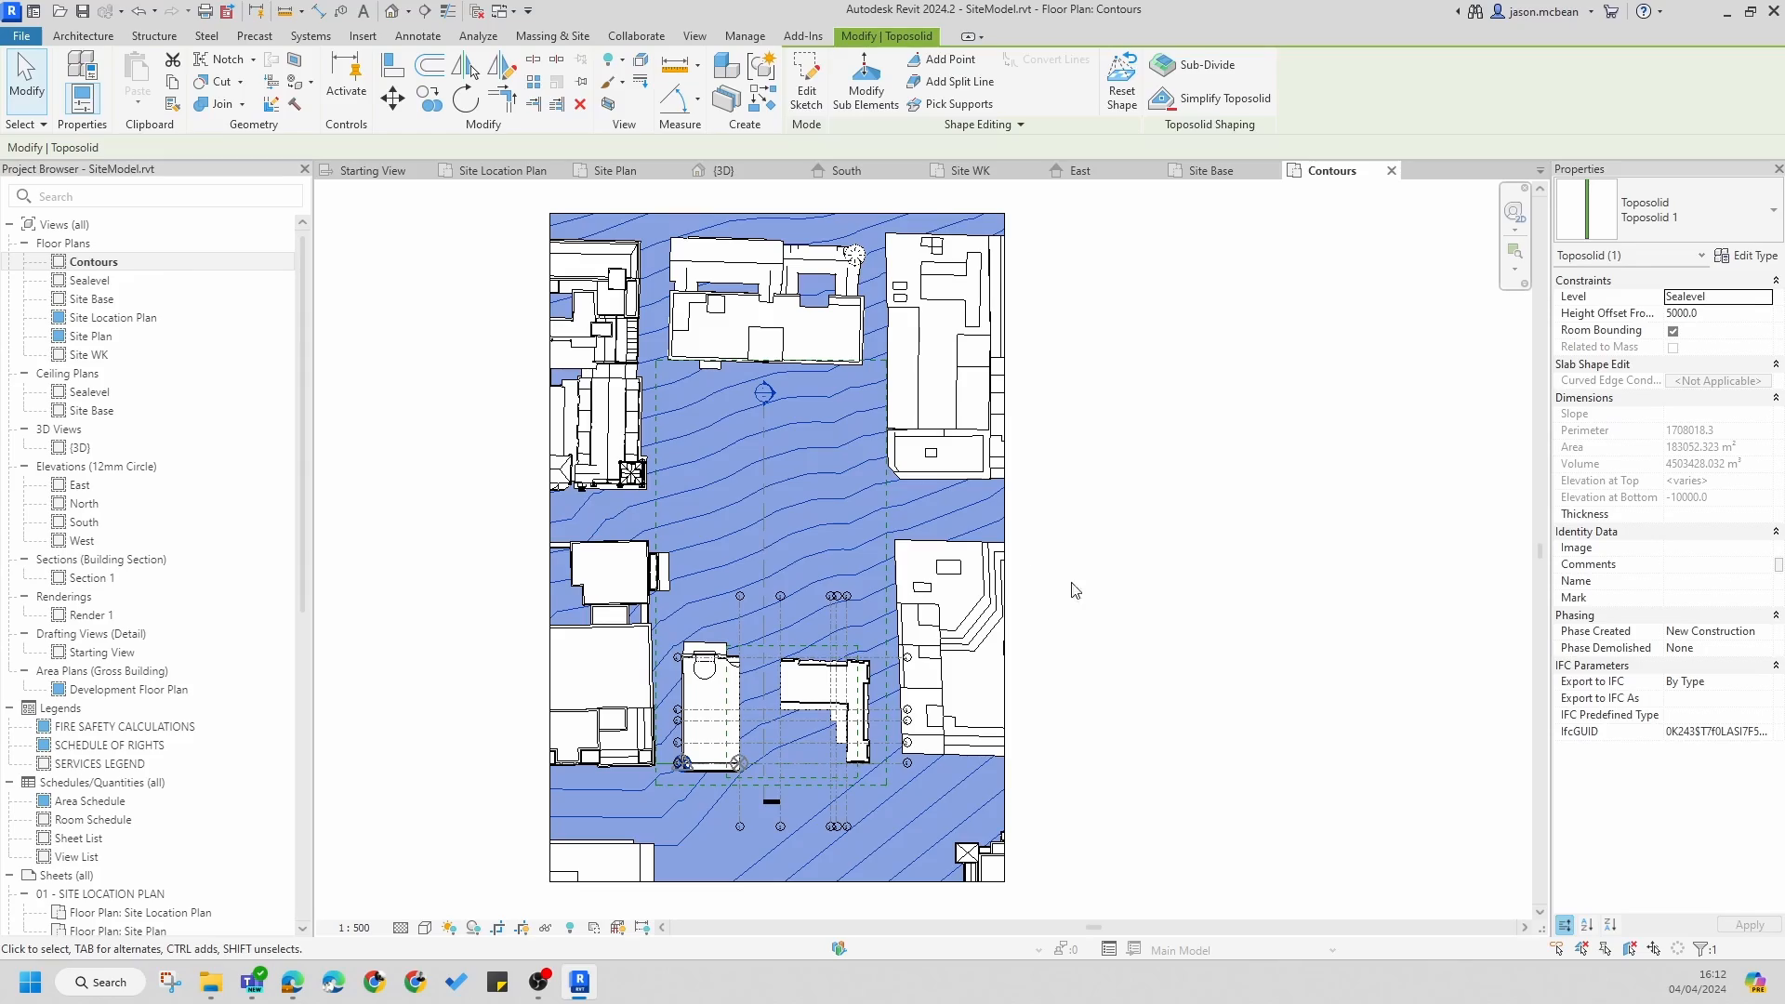
pyautogui.click(1335, 644)
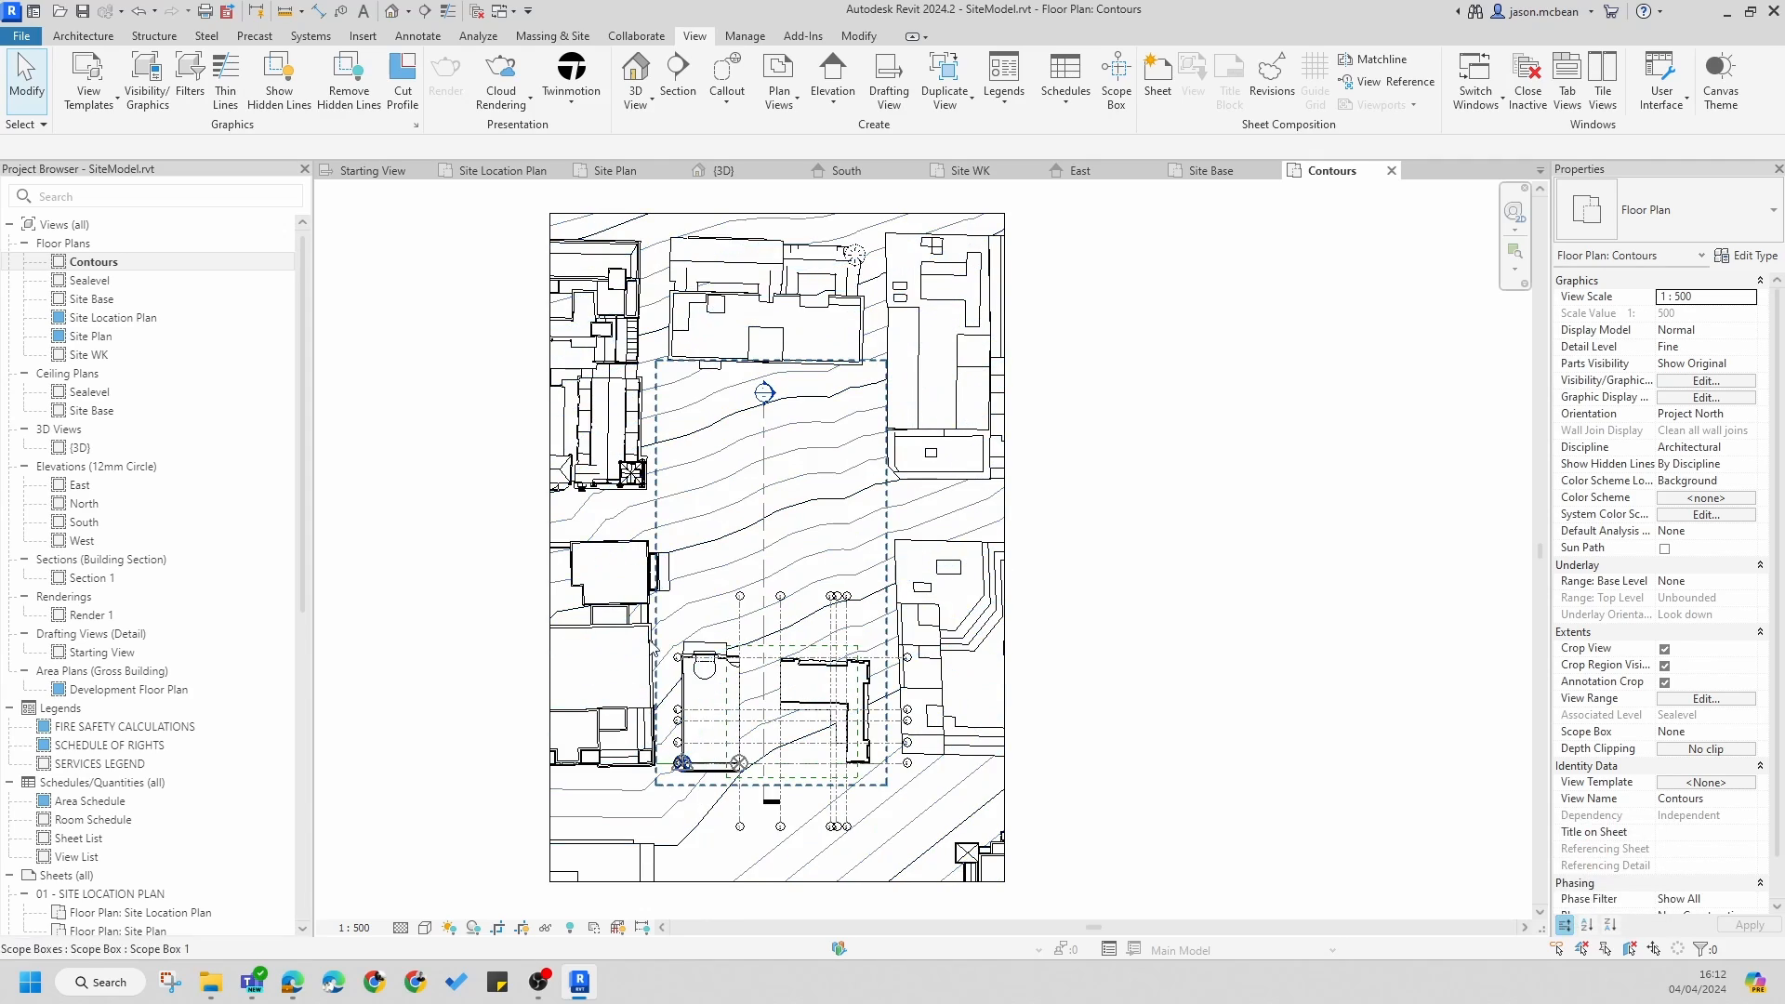
pyautogui.click(1249, 619)
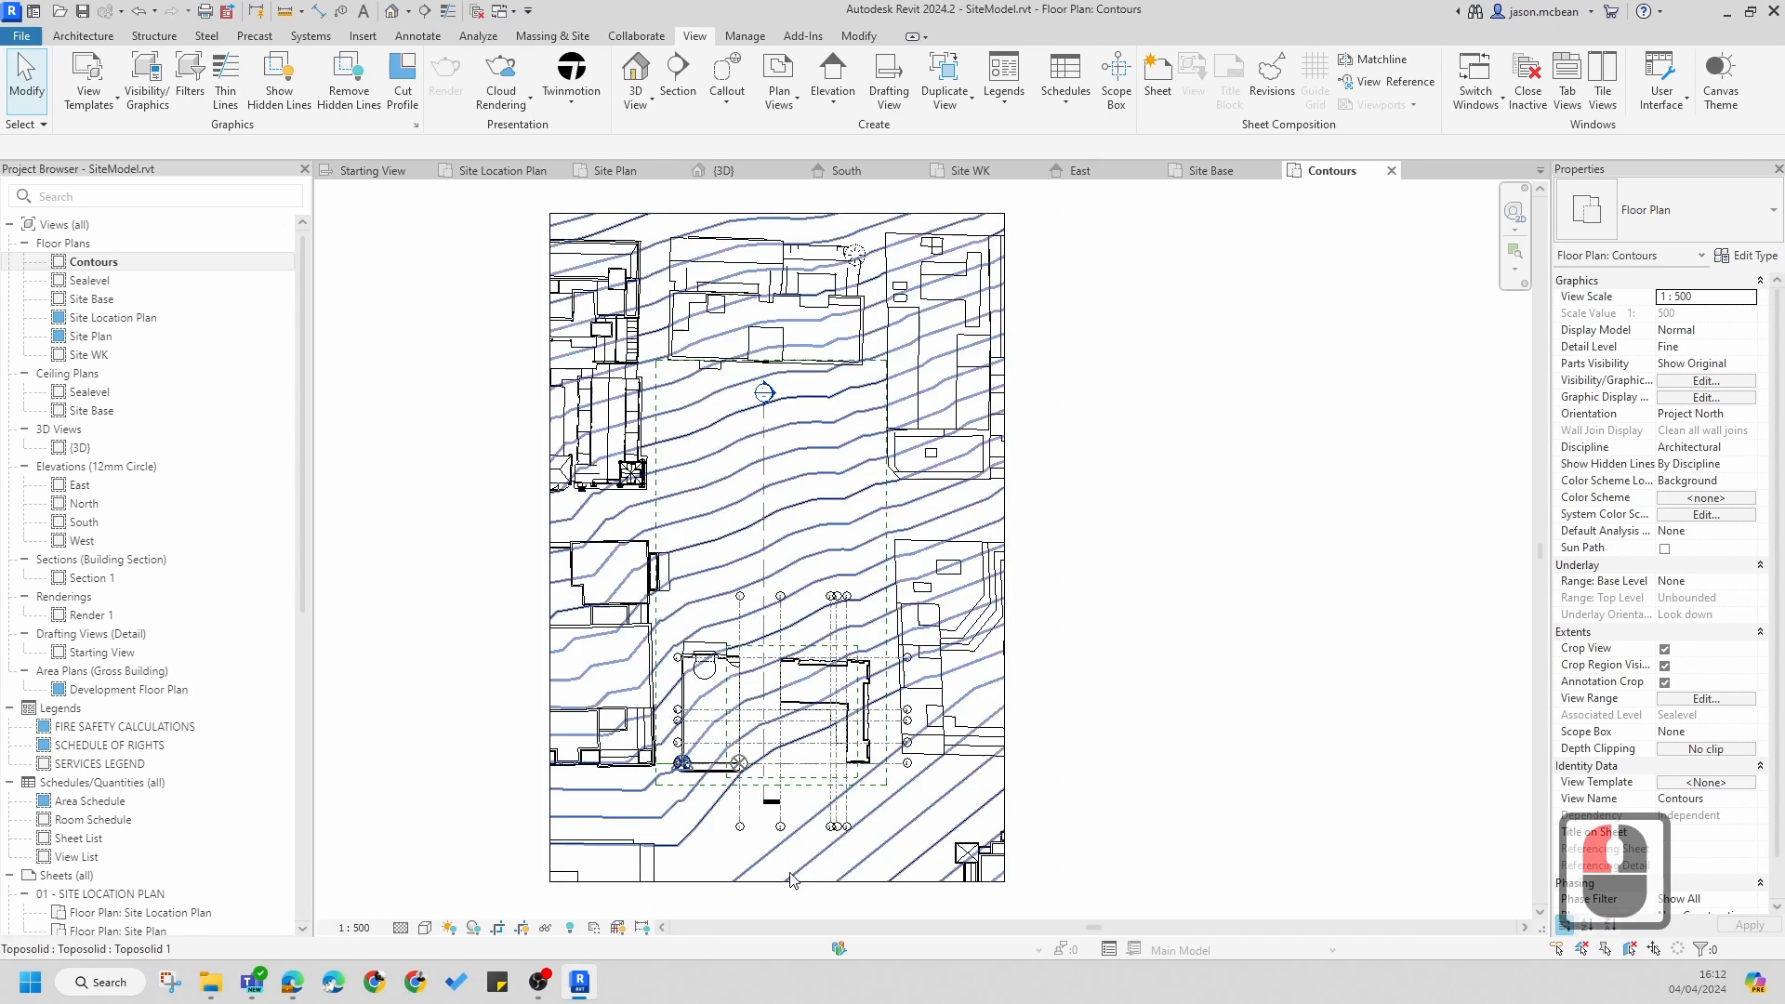
pyautogui.scroll(6, 870, 595)
pyautogui.scroll(-7, 817, 626)
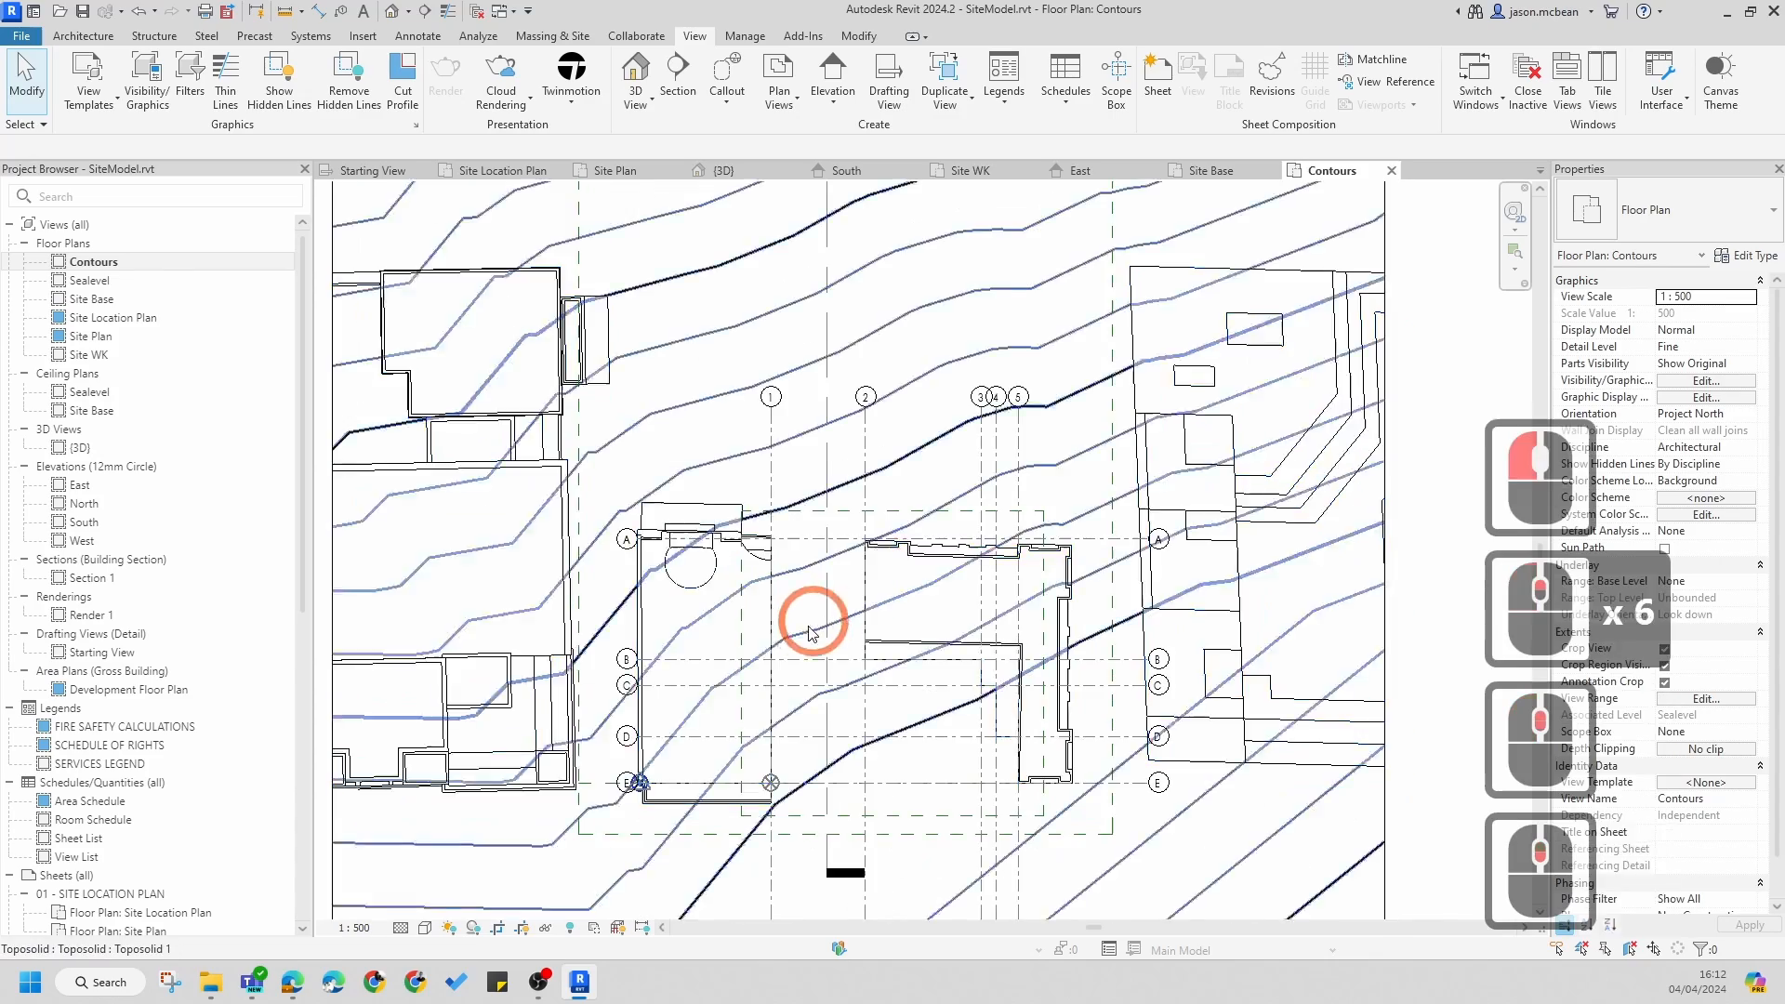
pyautogui.click(1195, 657)
pyautogui.click(866, 652)
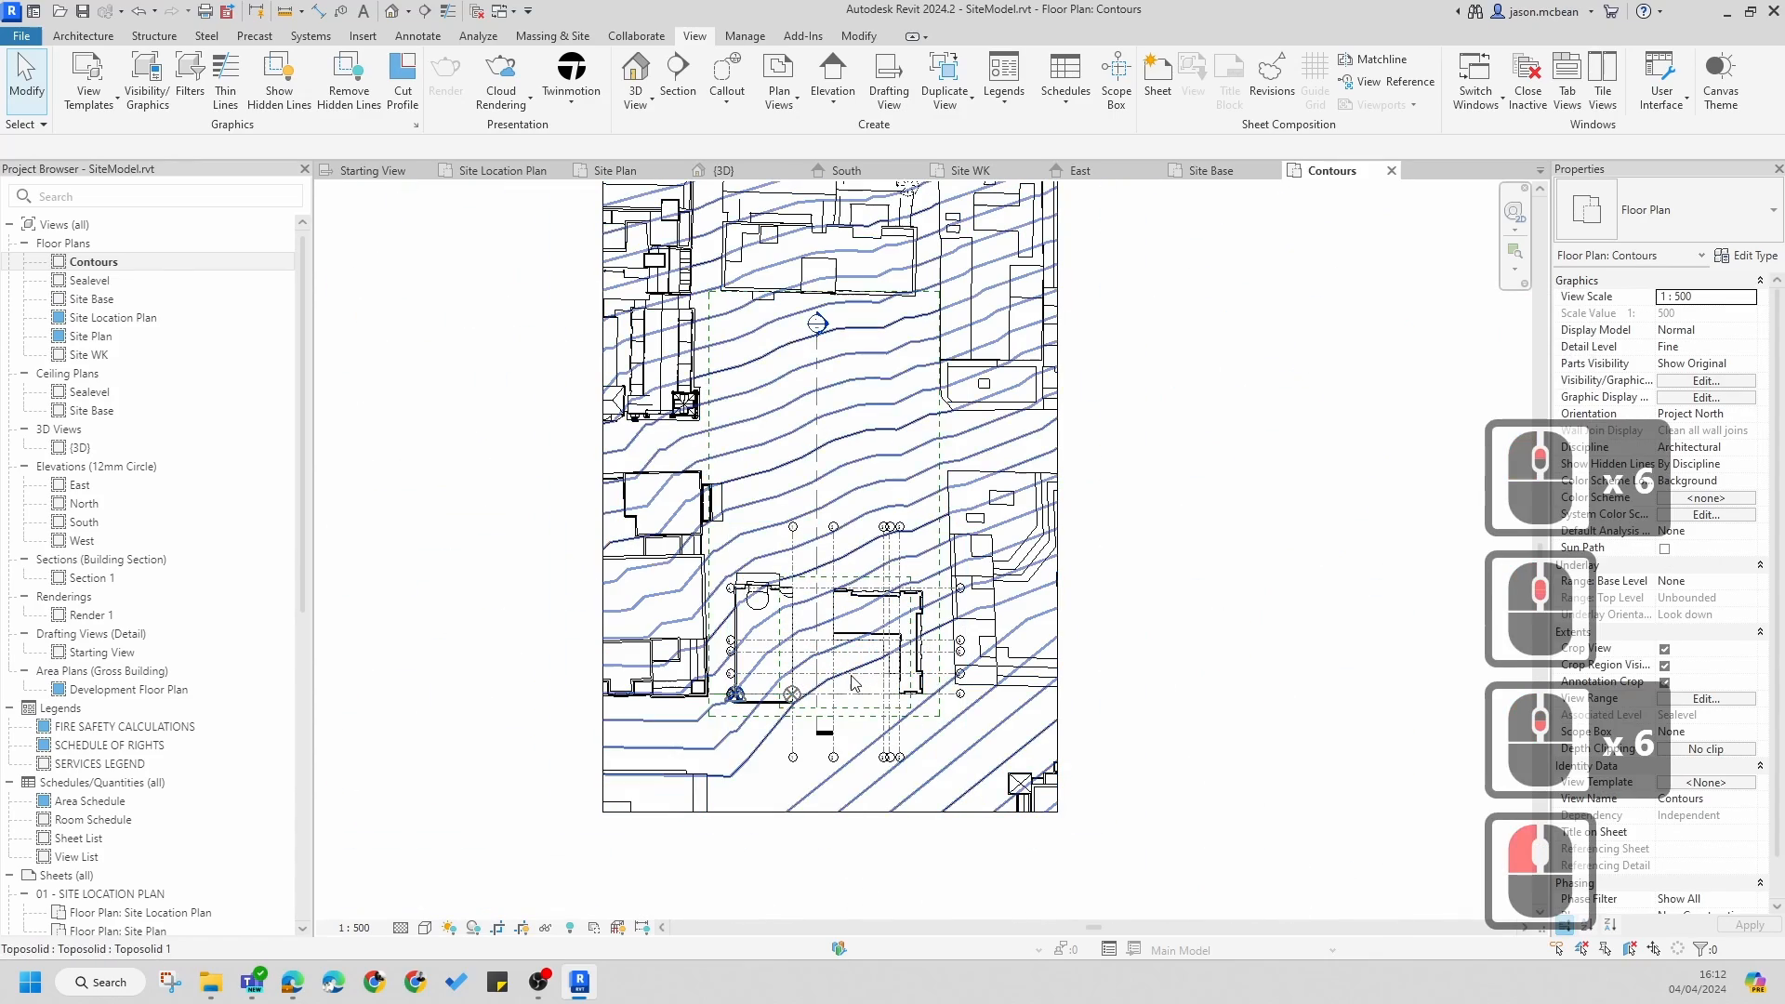
pyautogui.click(818, 629)
pyautogui.scroll(4, 820, 629)
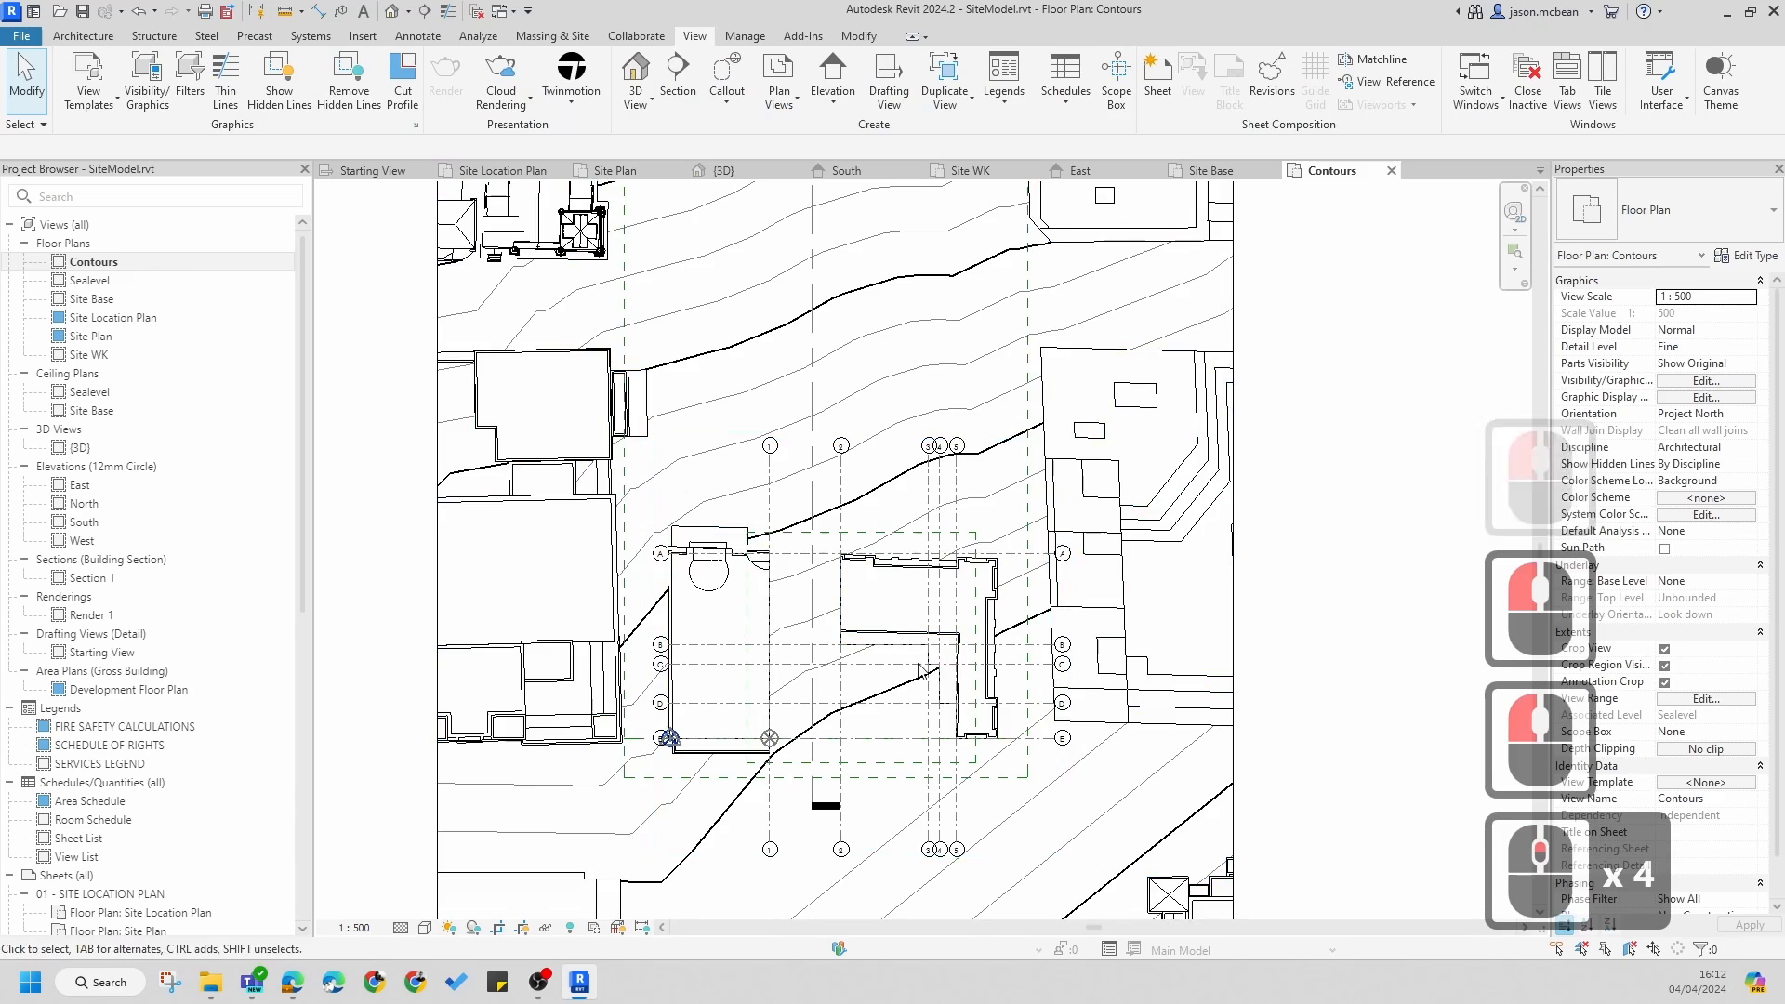
pyautogui.scroll(-6, 632, 627)
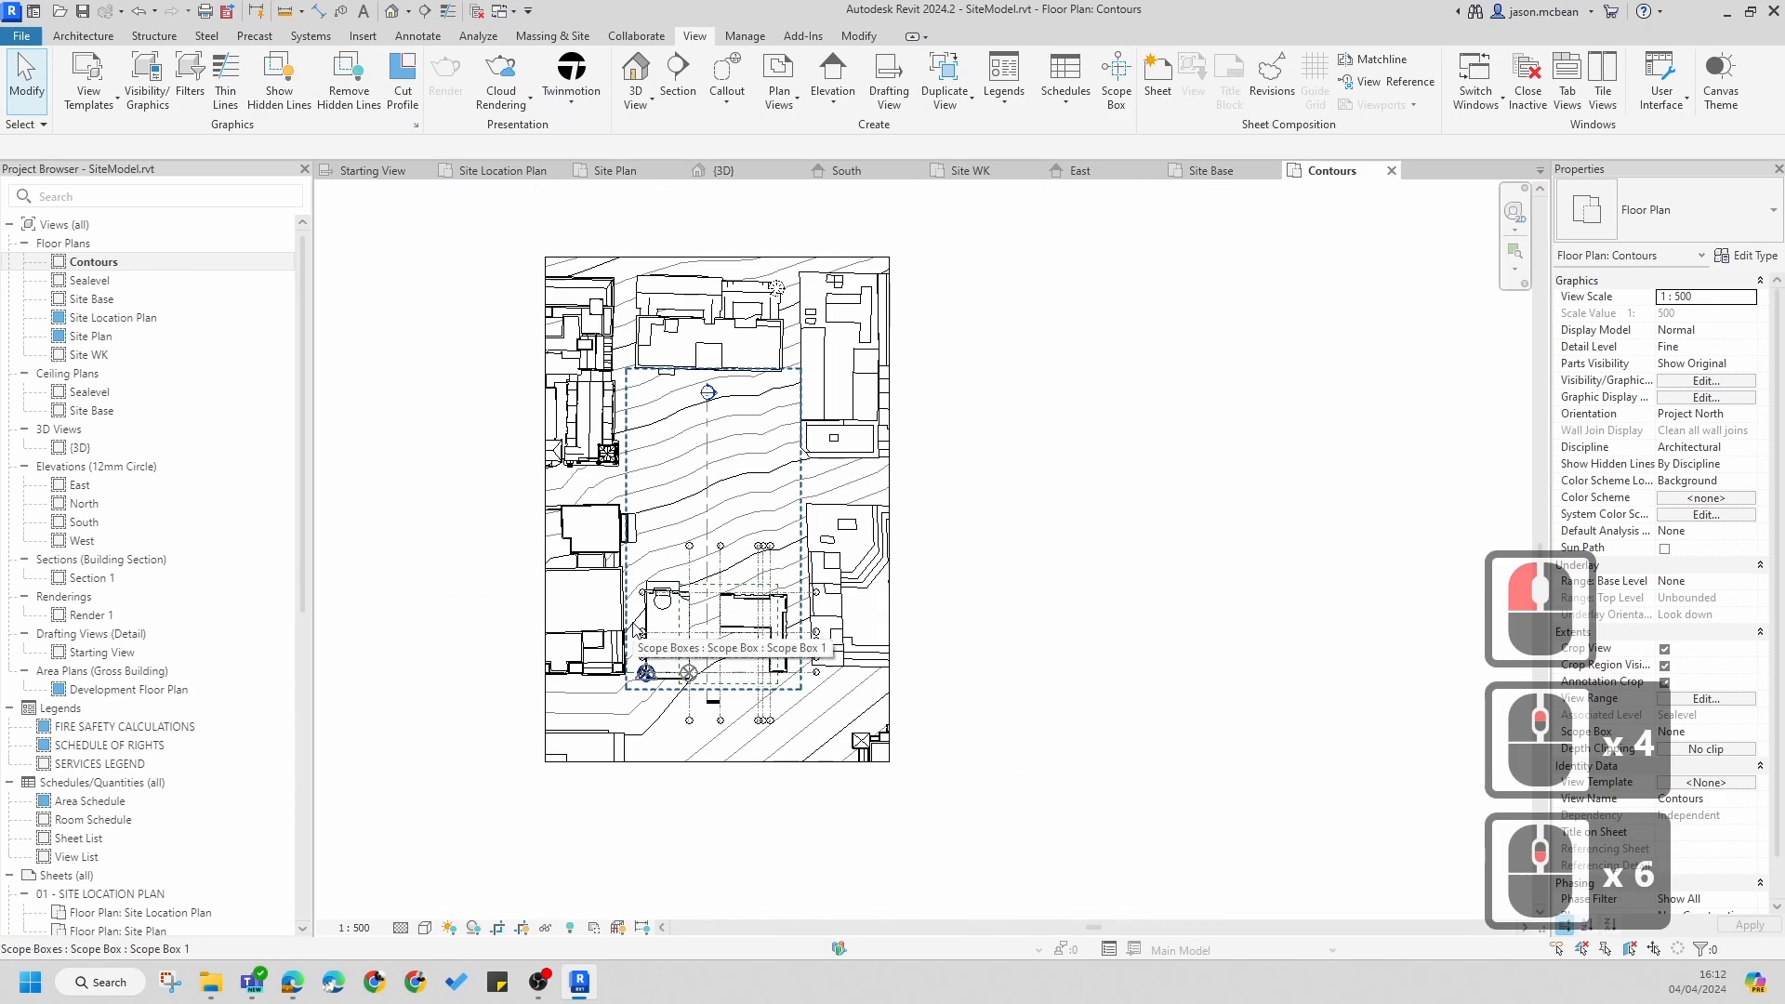
pyautogui.scroll(3, 658, 605)
pyautogui.scroll(4, 659, 605)
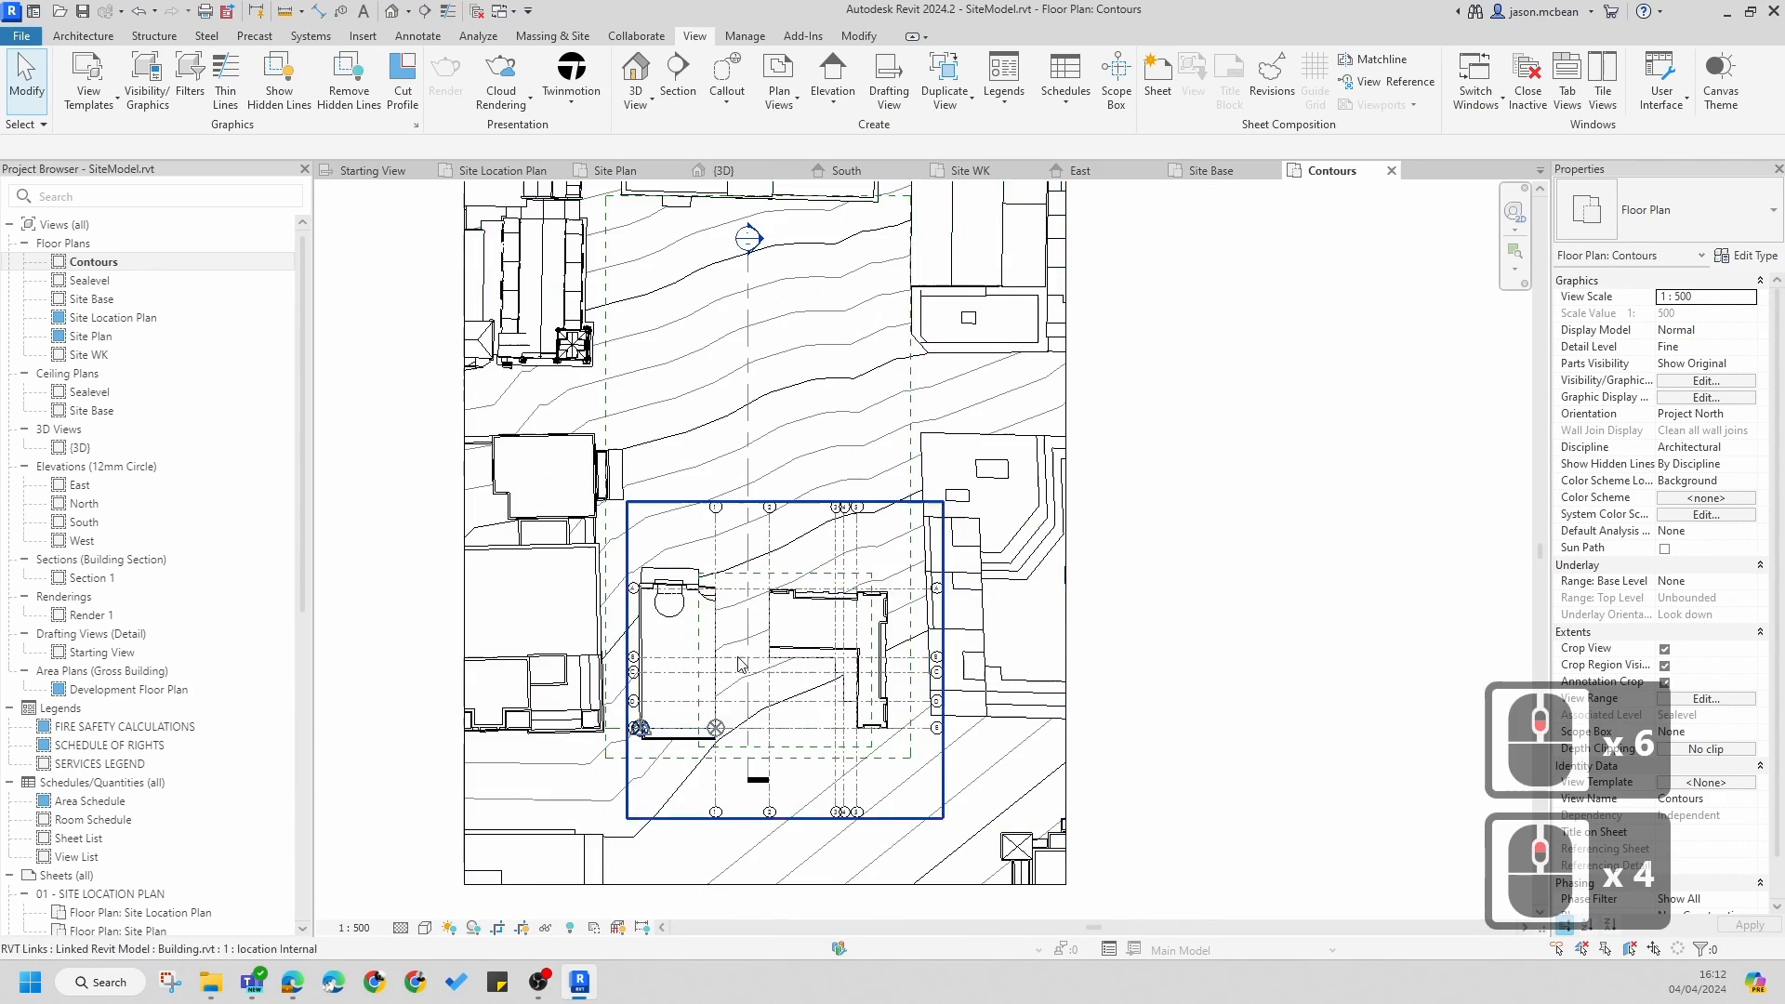
pyautogui.click(717, 612)
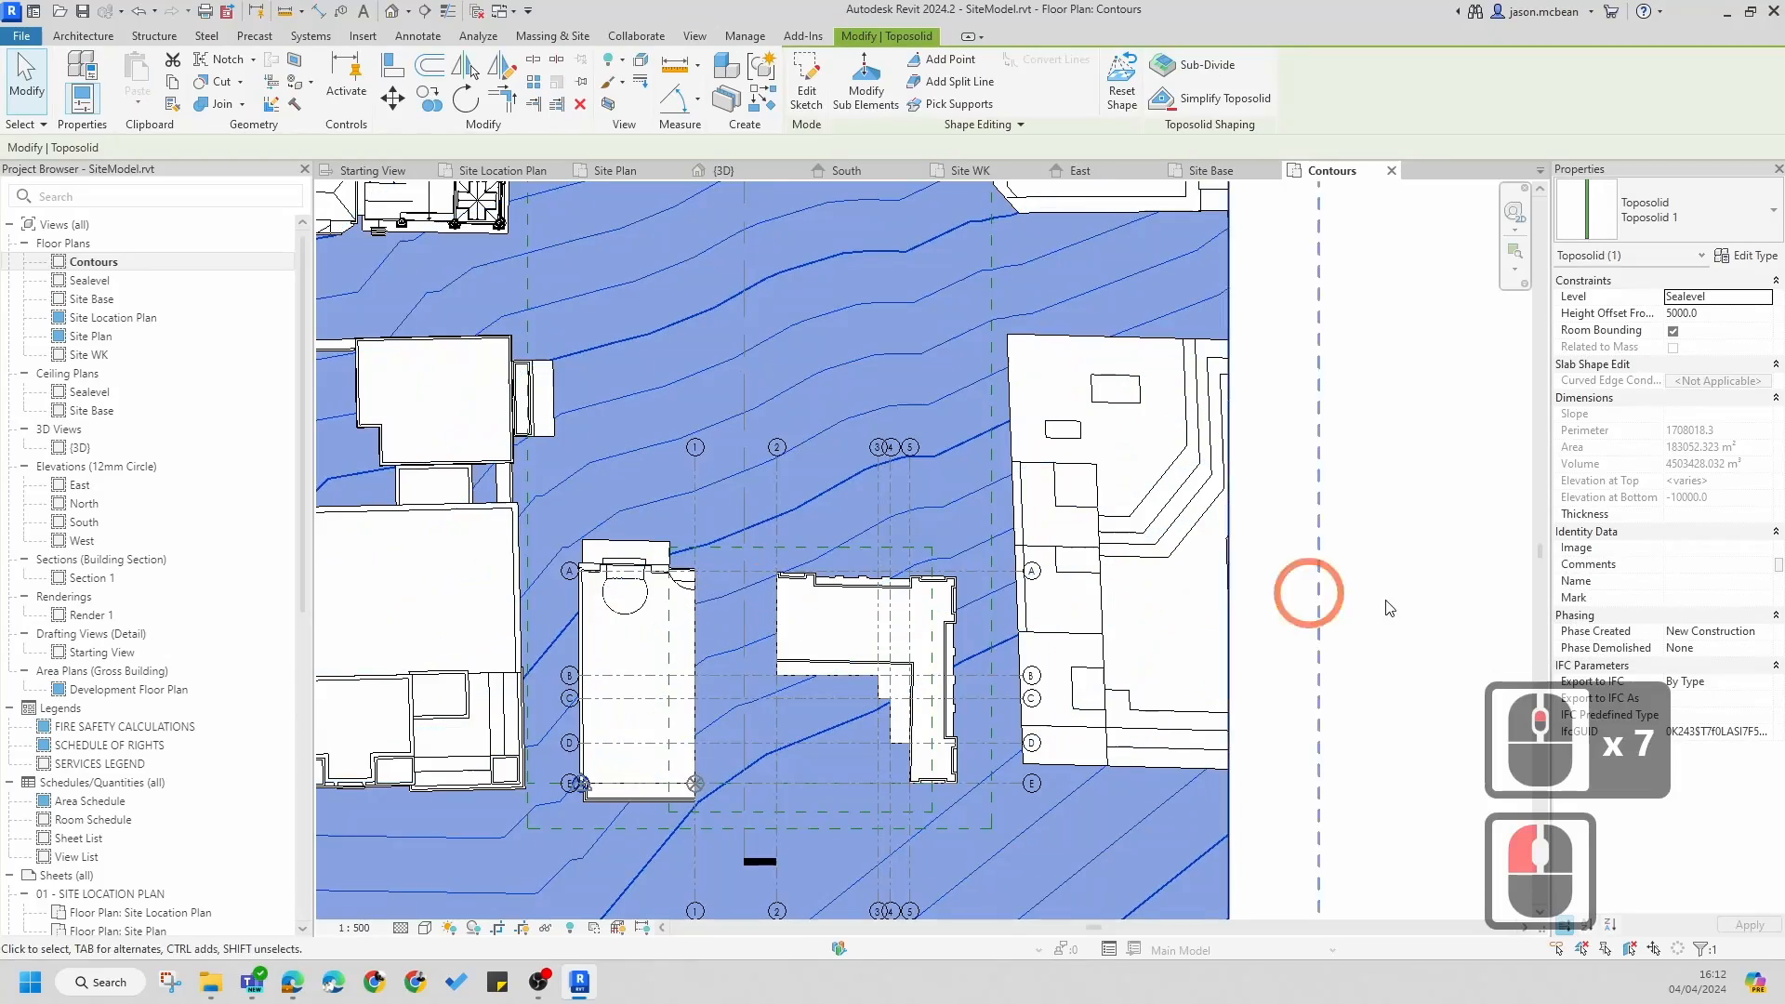
pyautogui.click(1374, 629)
pyautogui.scroll(-6, 706, 744)
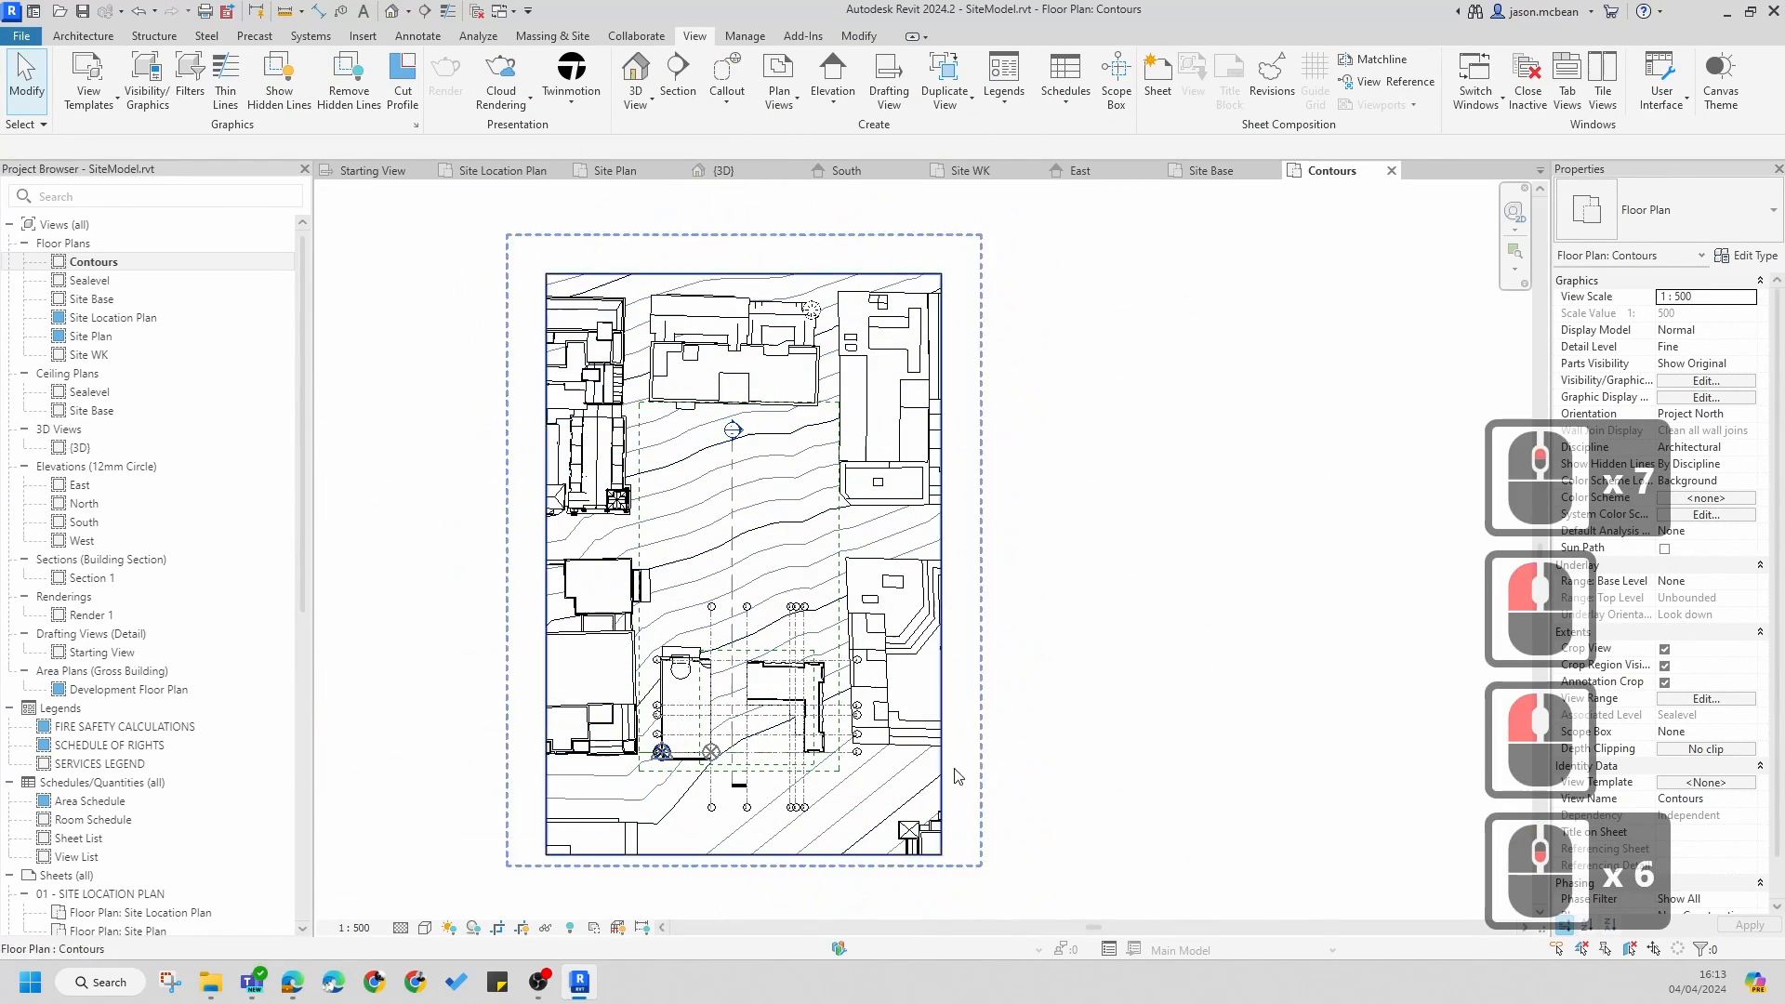
# - Open the default 3D view and reset its temporary hide/isolate
pyautogui.click(392, 15)
pyautogui.keyDown('shift'); pyautogui.moveTo(1012, 621); pyautogui.dragTo(967, 638, button='middle'); pyautogui.keyUp('shift')
pyautogui.press('v')
pyautogui.press('g')
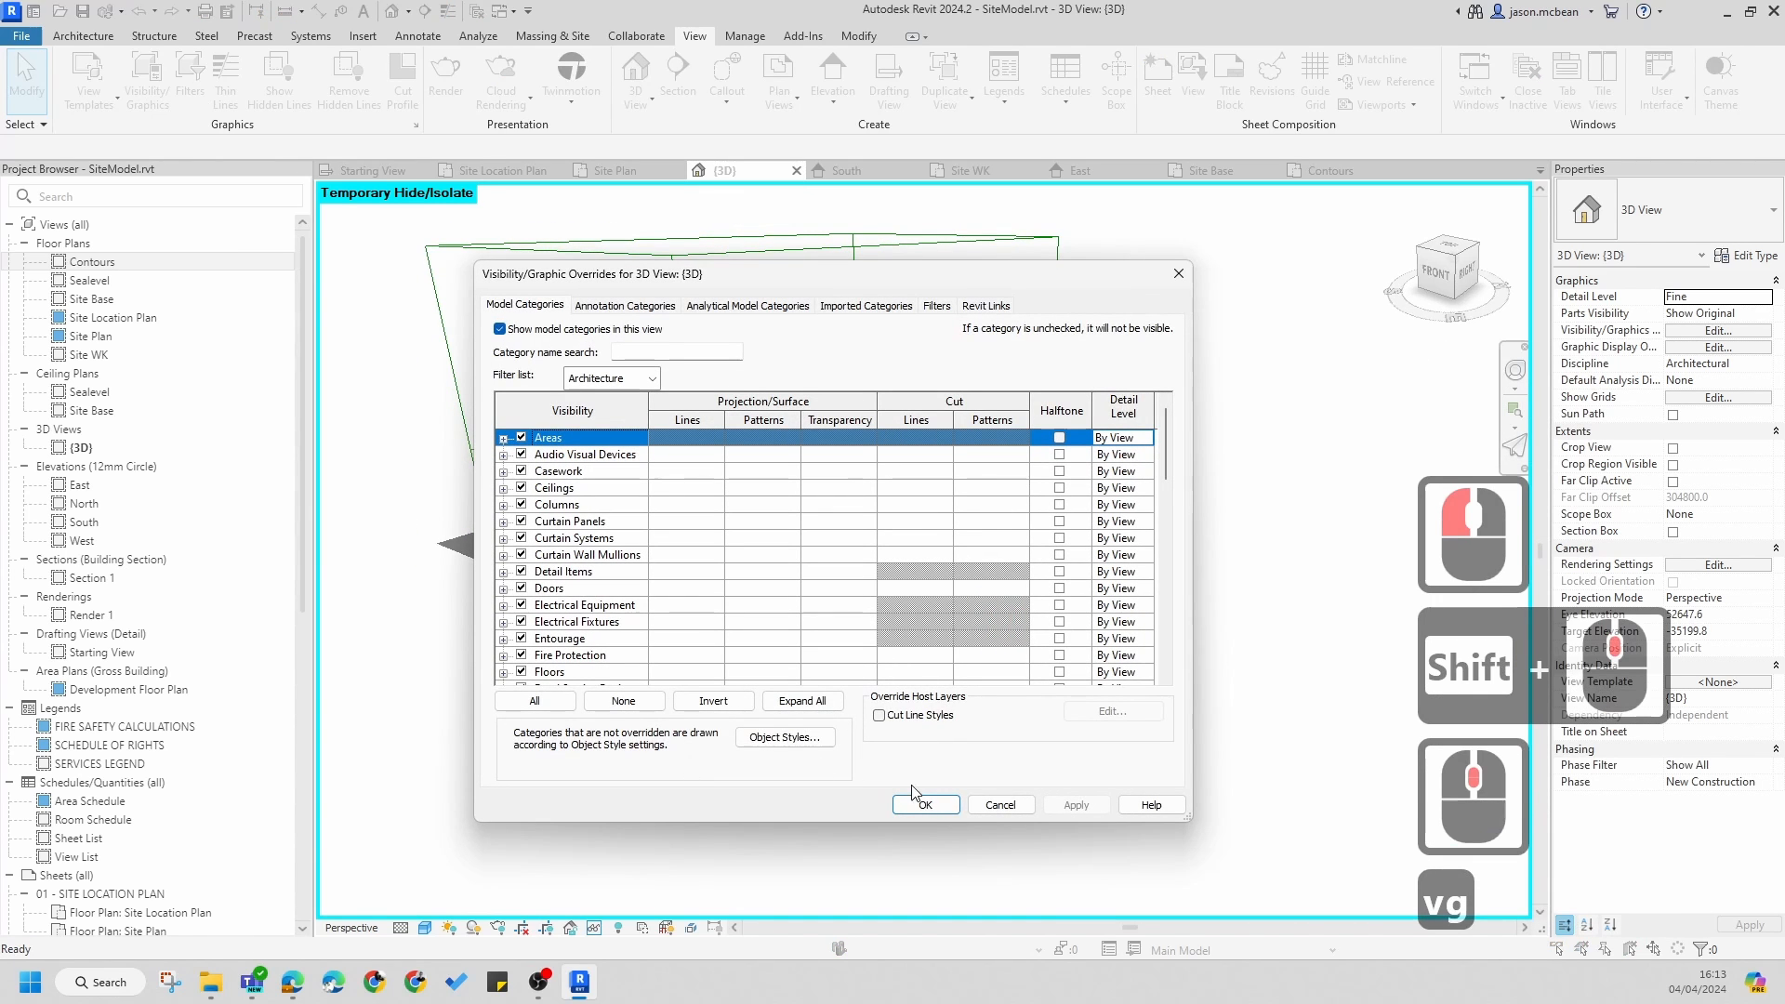
pyautogui.click(999, 804)
pyautogui.click(521, 929)
pyautogui.click(587, 930)
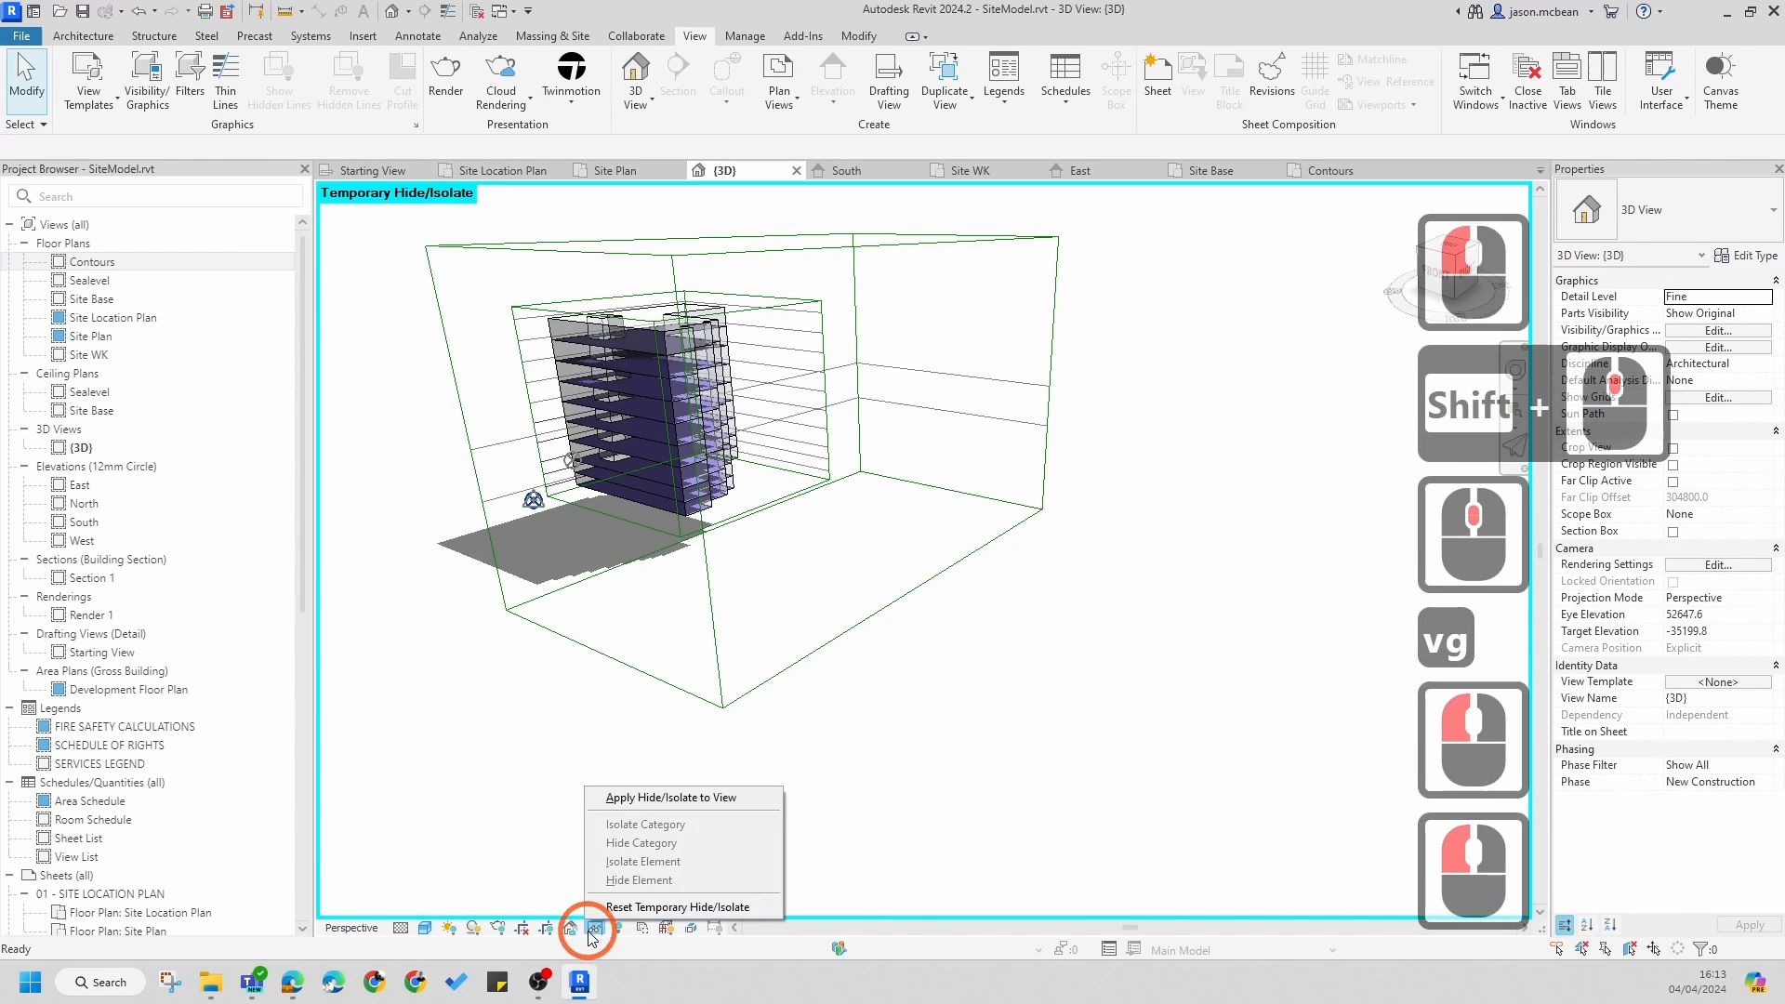
pyautogui.click(618, 901)
# - Turn on the section box in the 3D view with the whole city model in sight
pyautogui.scroll(-14, 1136, 593)
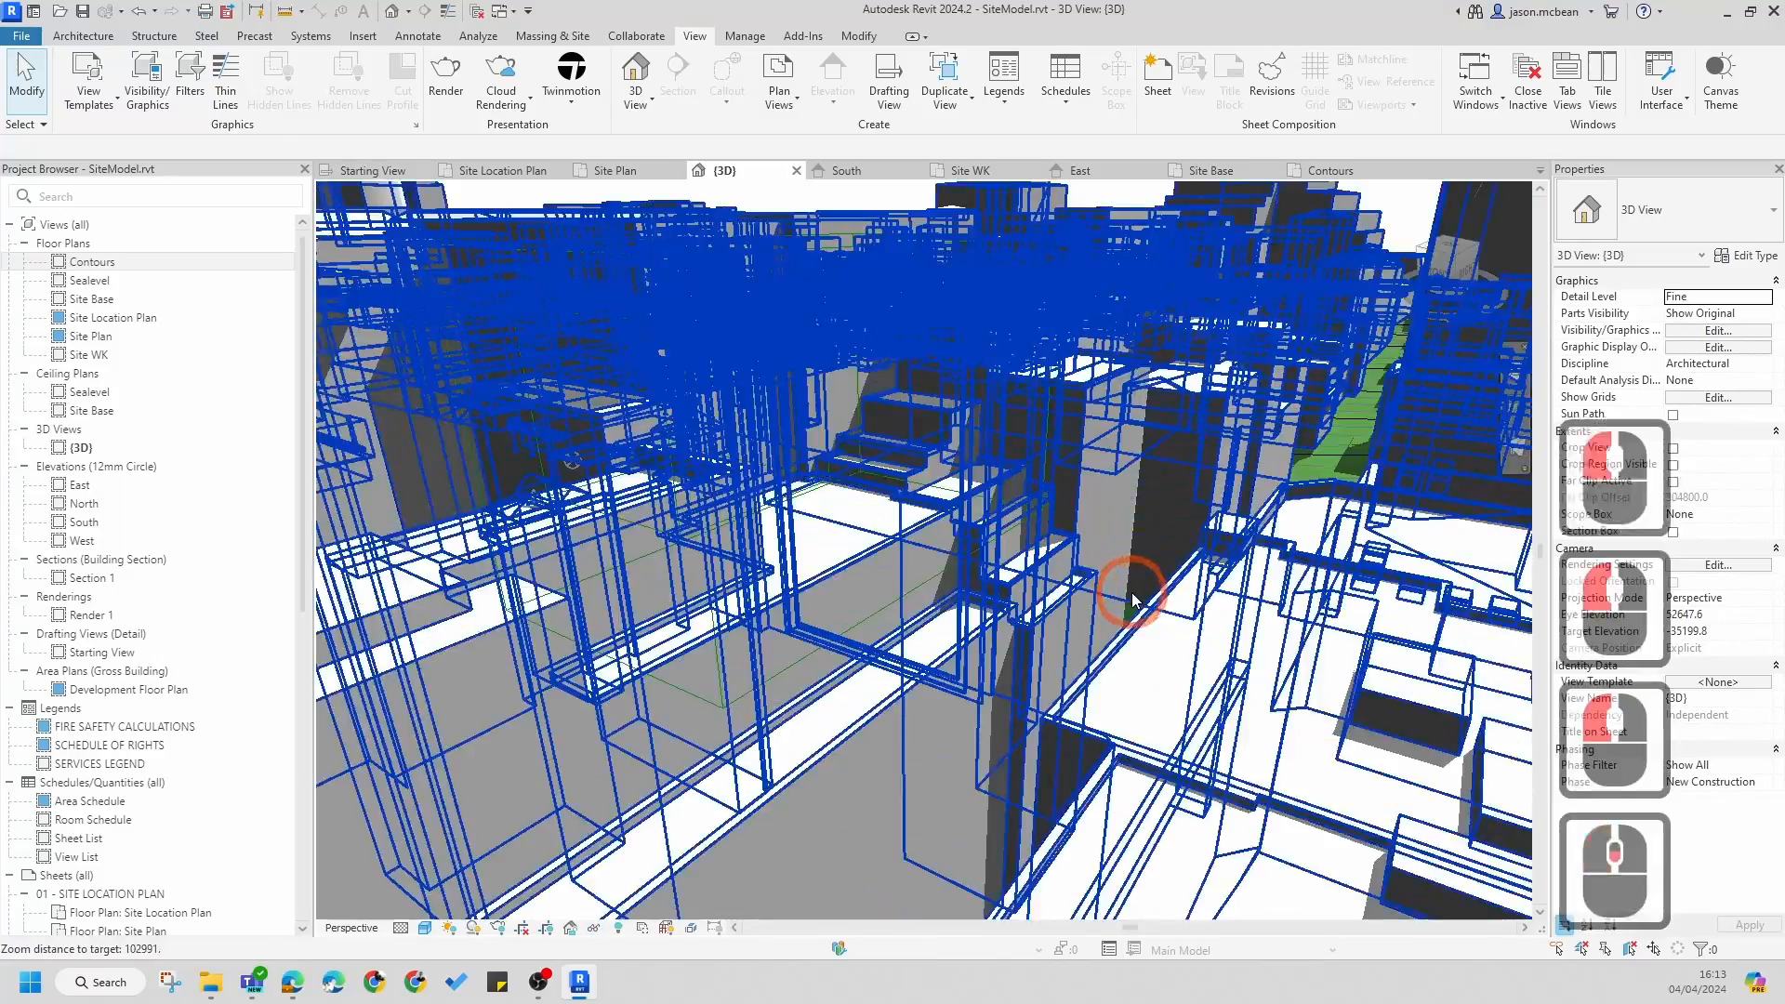
pyautogui.keyDown('shift'); pyautogui.moveTo(976, 502); pyautogui.dragTo(717, 737, button='middle'); pyautogui.keyUp('shift')
pyautogui.scroll(-7, 833, 710)
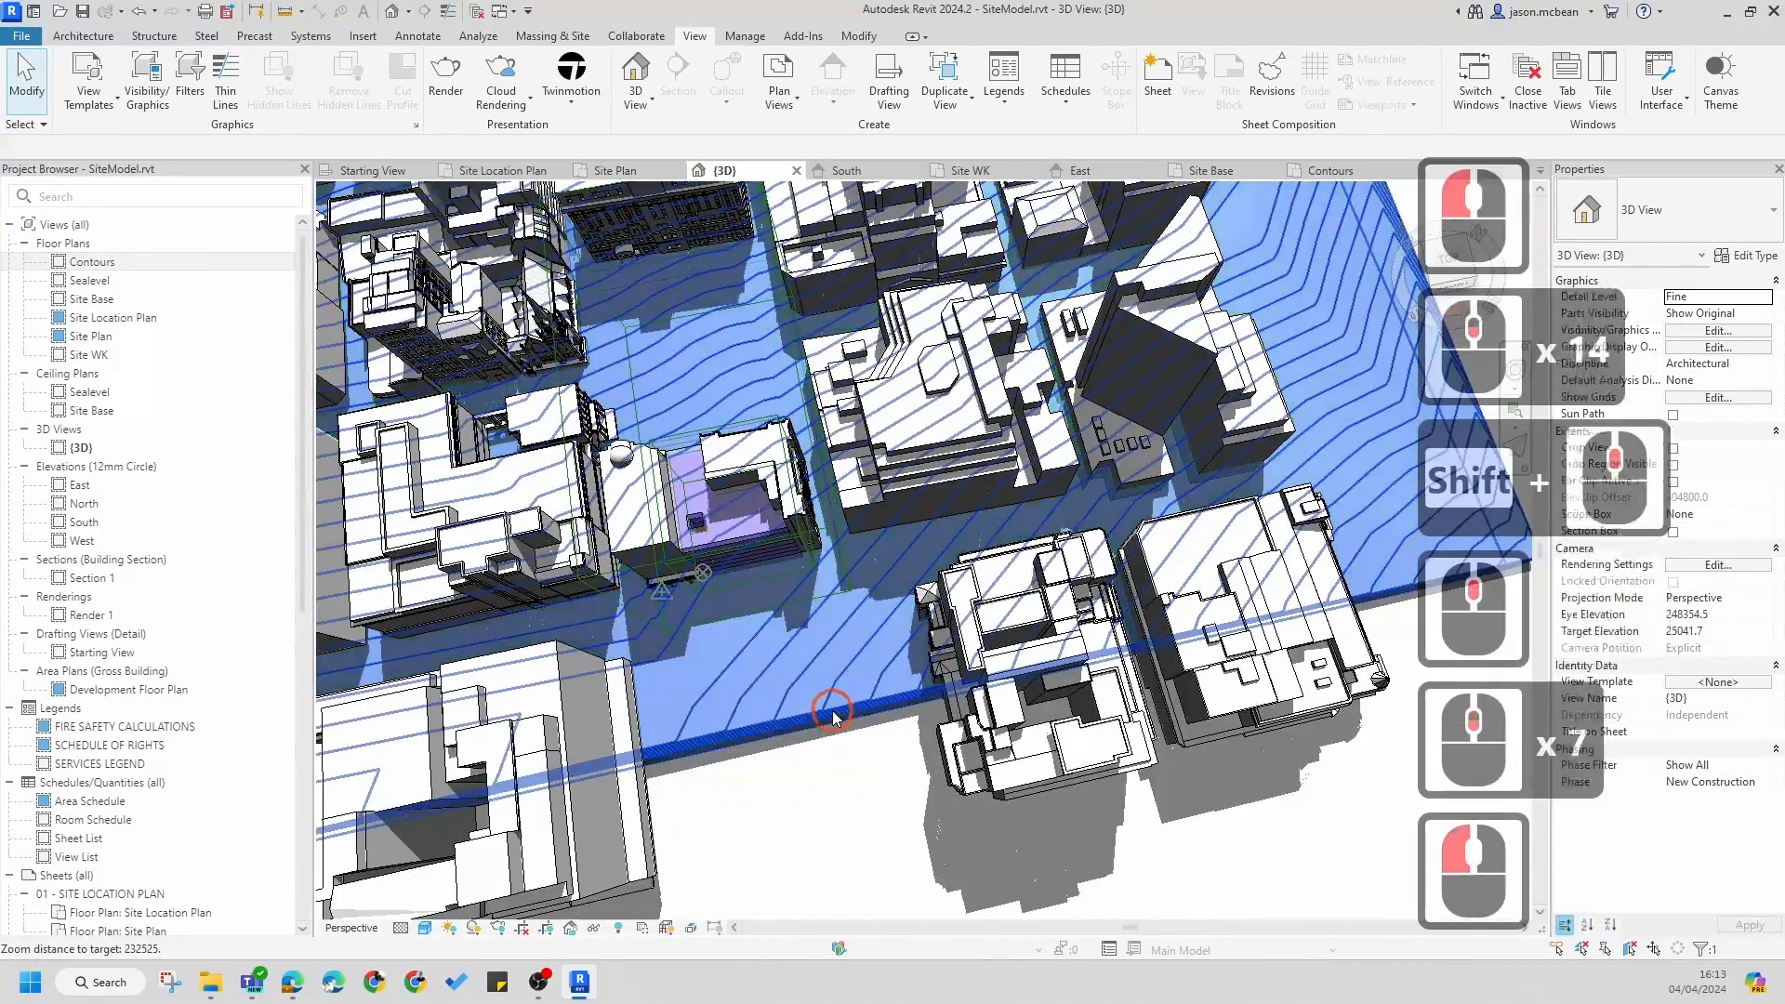
pyautogui.click(833, 710)
pyautogui.scroll(-8, 920, 812)
pyautogui.click(1106, 783)
pyautogui.keyDown('shift'); pyautogui.moveTo(1106, 782); pyautogui.dragTo(1713, 458, button='middle'); pyautogui.keyUp('shift')
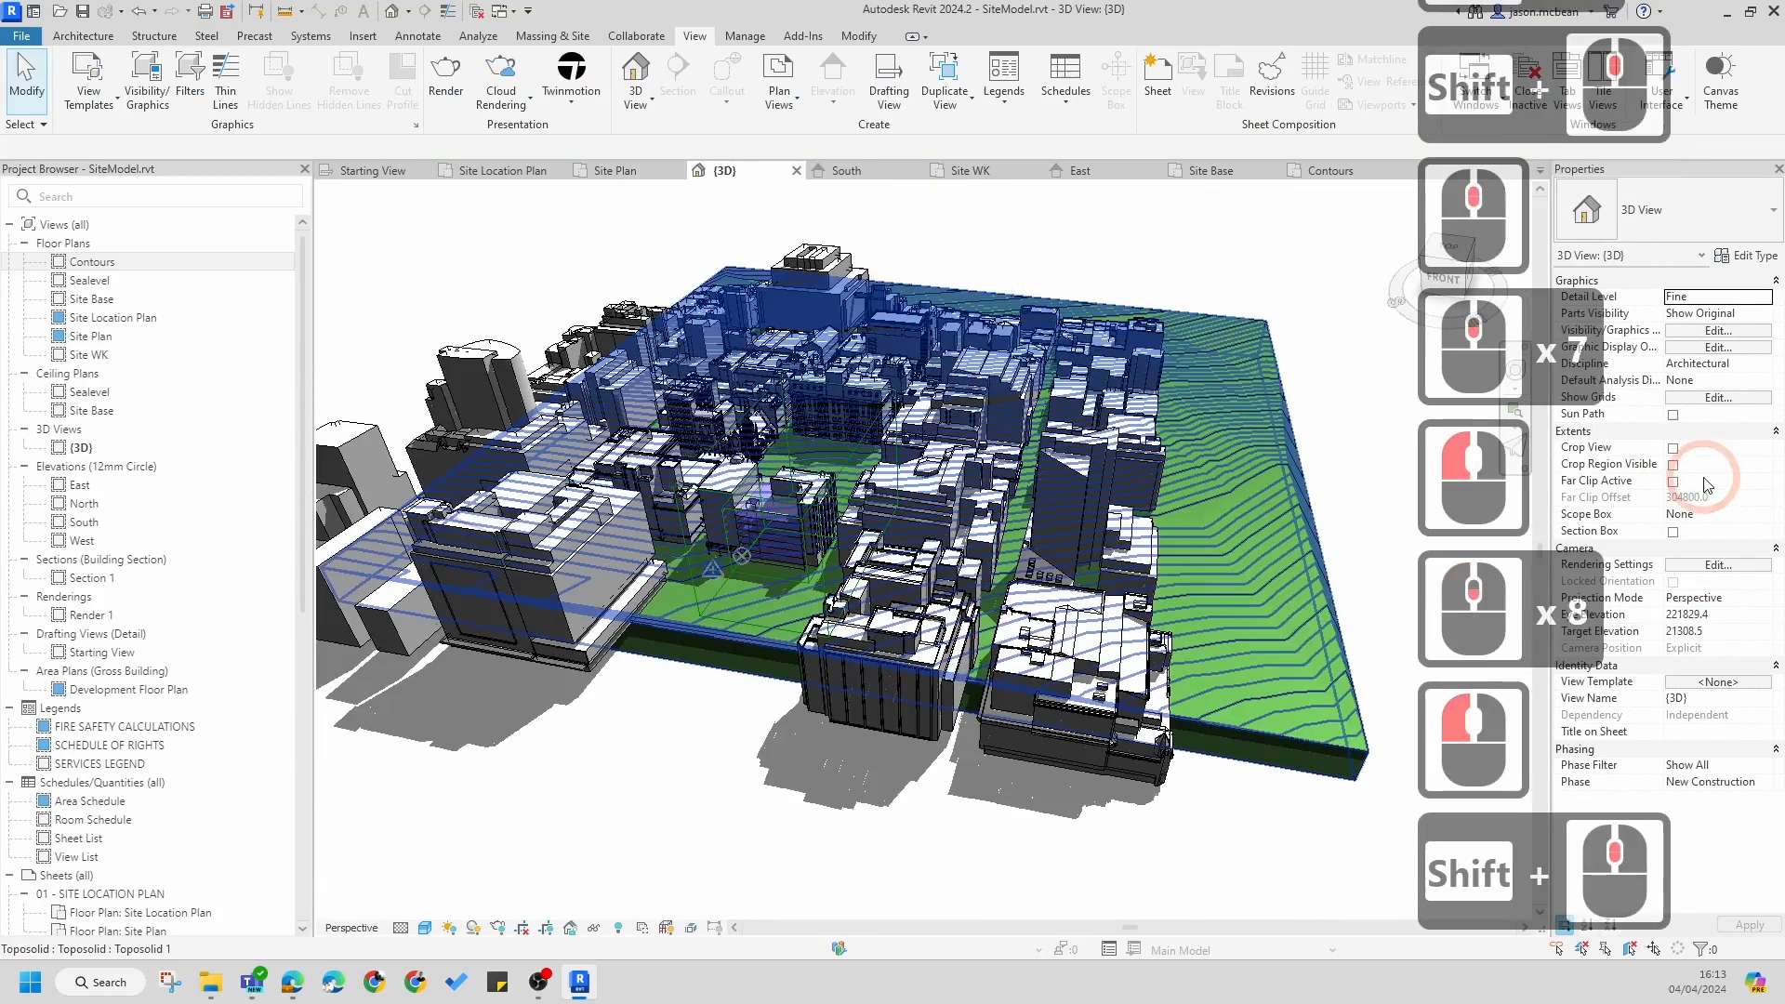
pyautogui.click(1672, 531)
pyautogui.scroll(-12, 1011, 505)
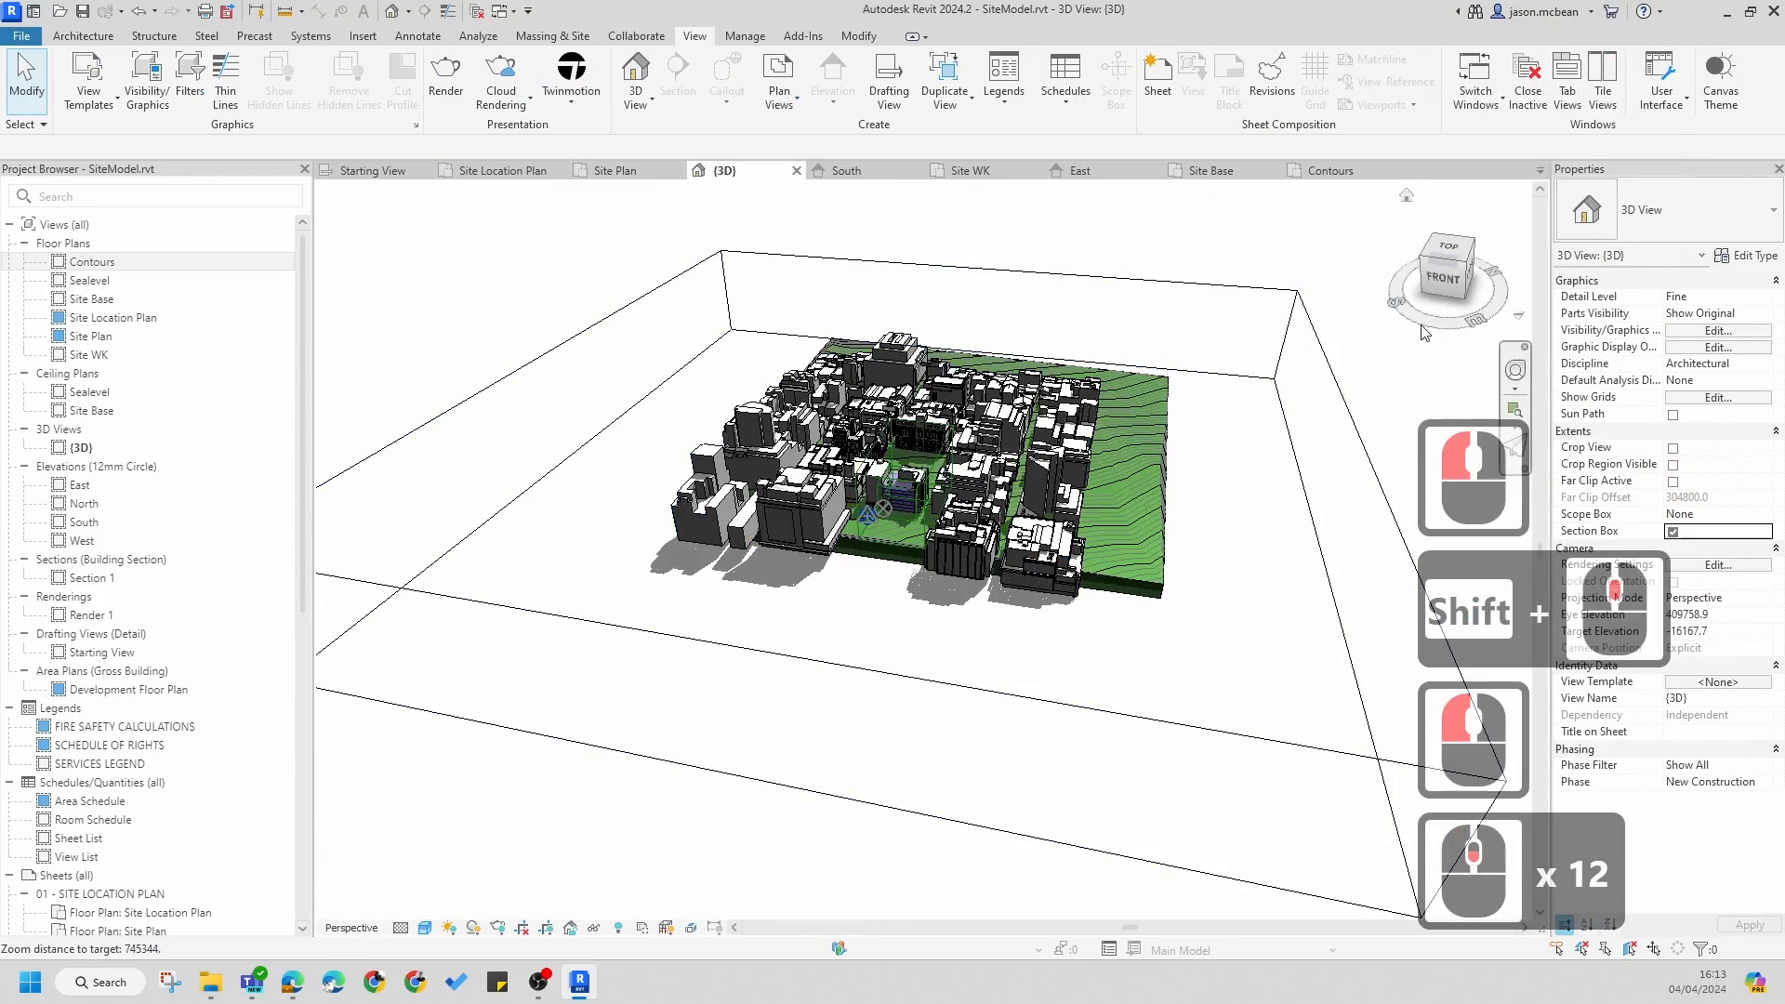
# - Viewed from above, shrink all four sides of the section box to the site and its immediately surrounding buildings
pyautogui.click(1446, 274)
pyautogui.scroll(20, 967, 548)
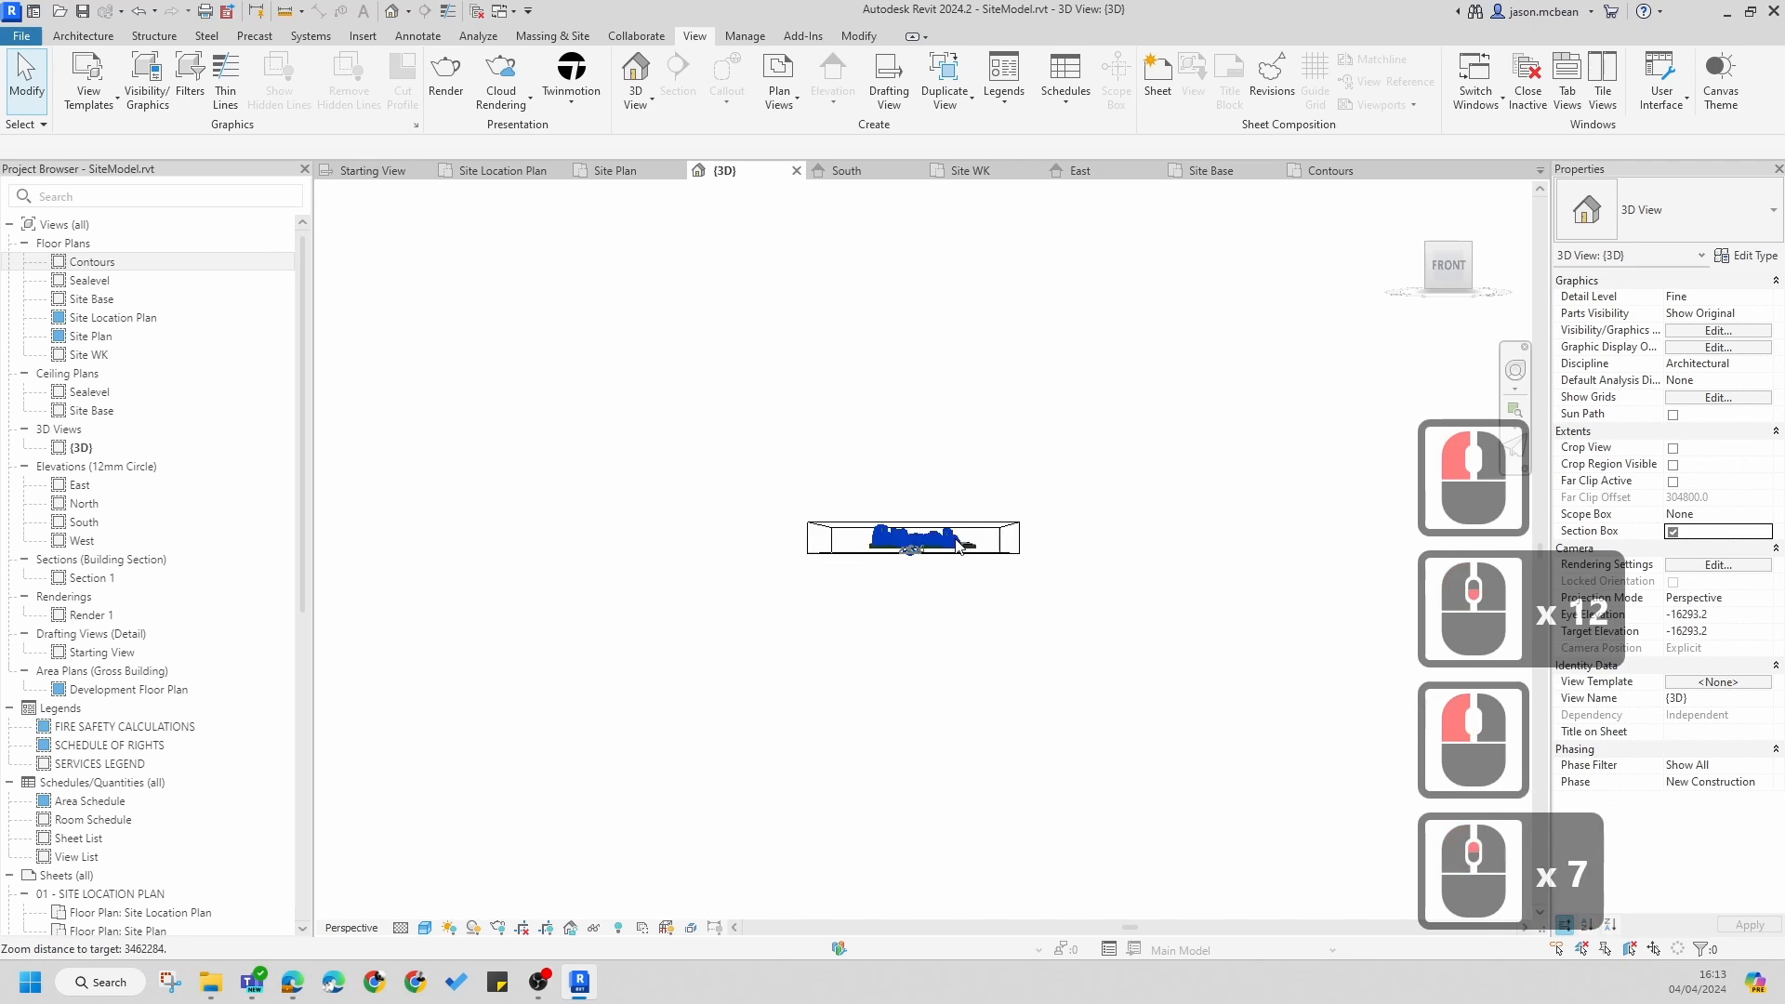
pyautogui.scroll(6, 978, 550)
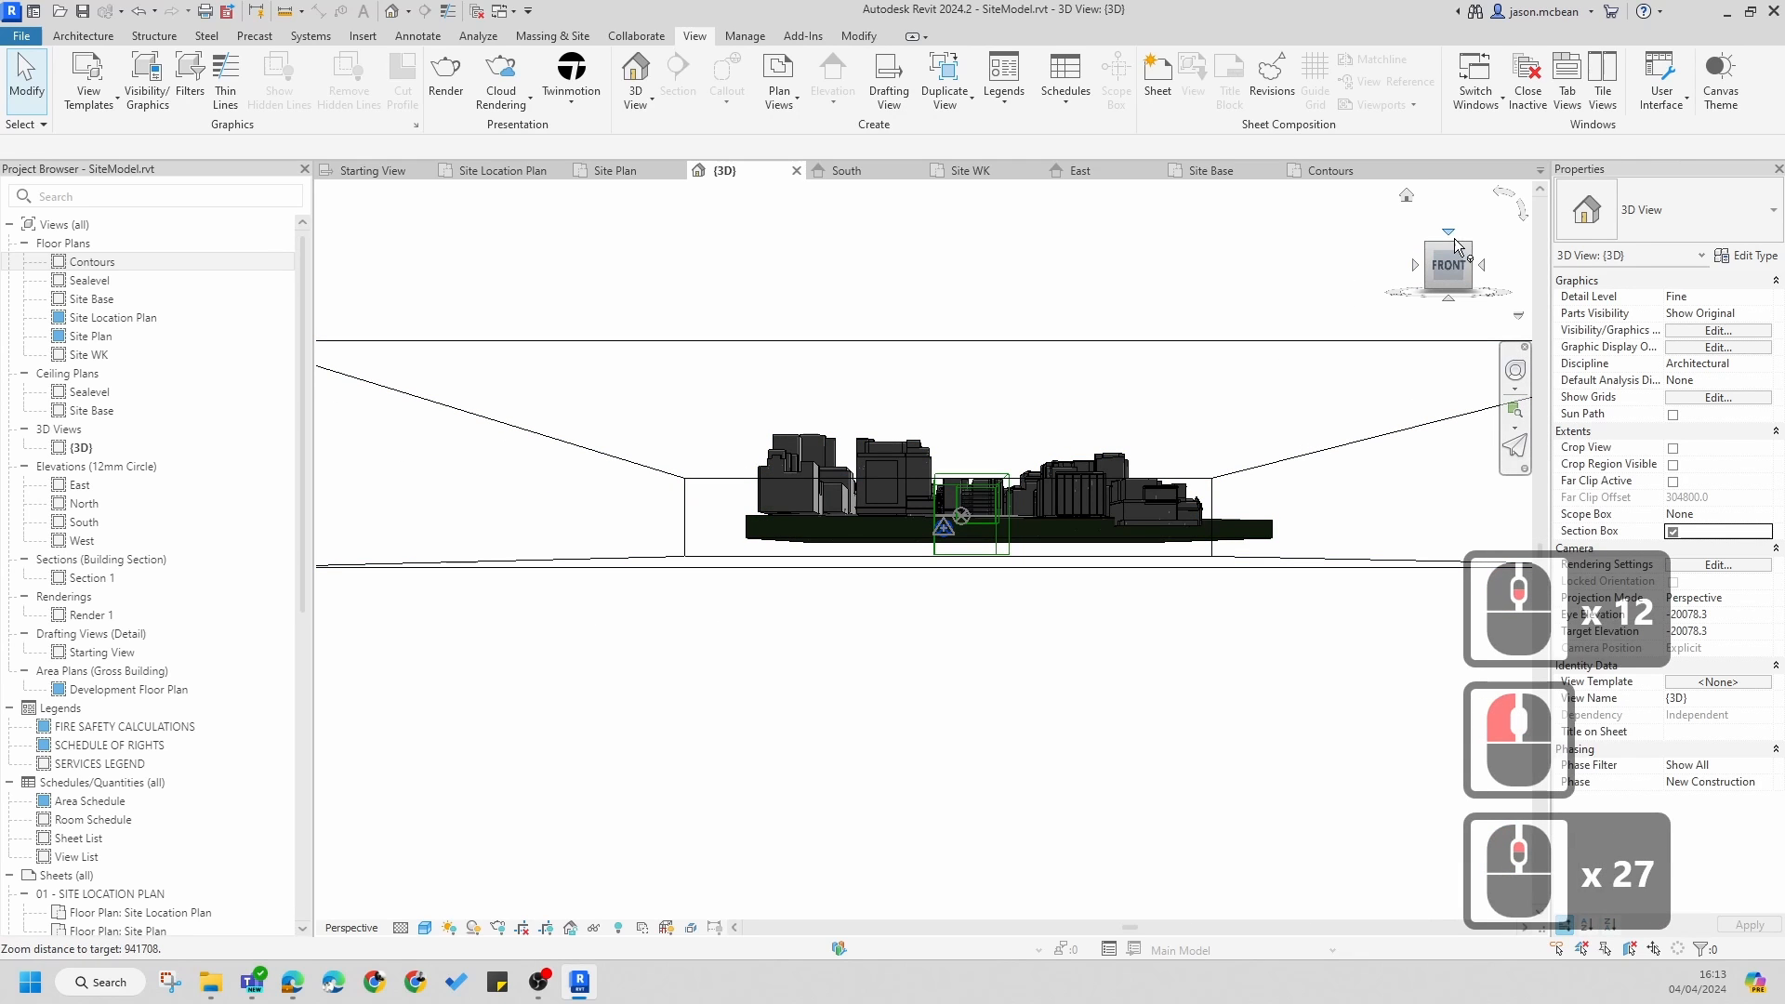
pyautogui.click(1454, 238)
pyautogui.scroll(13, 864, 585)
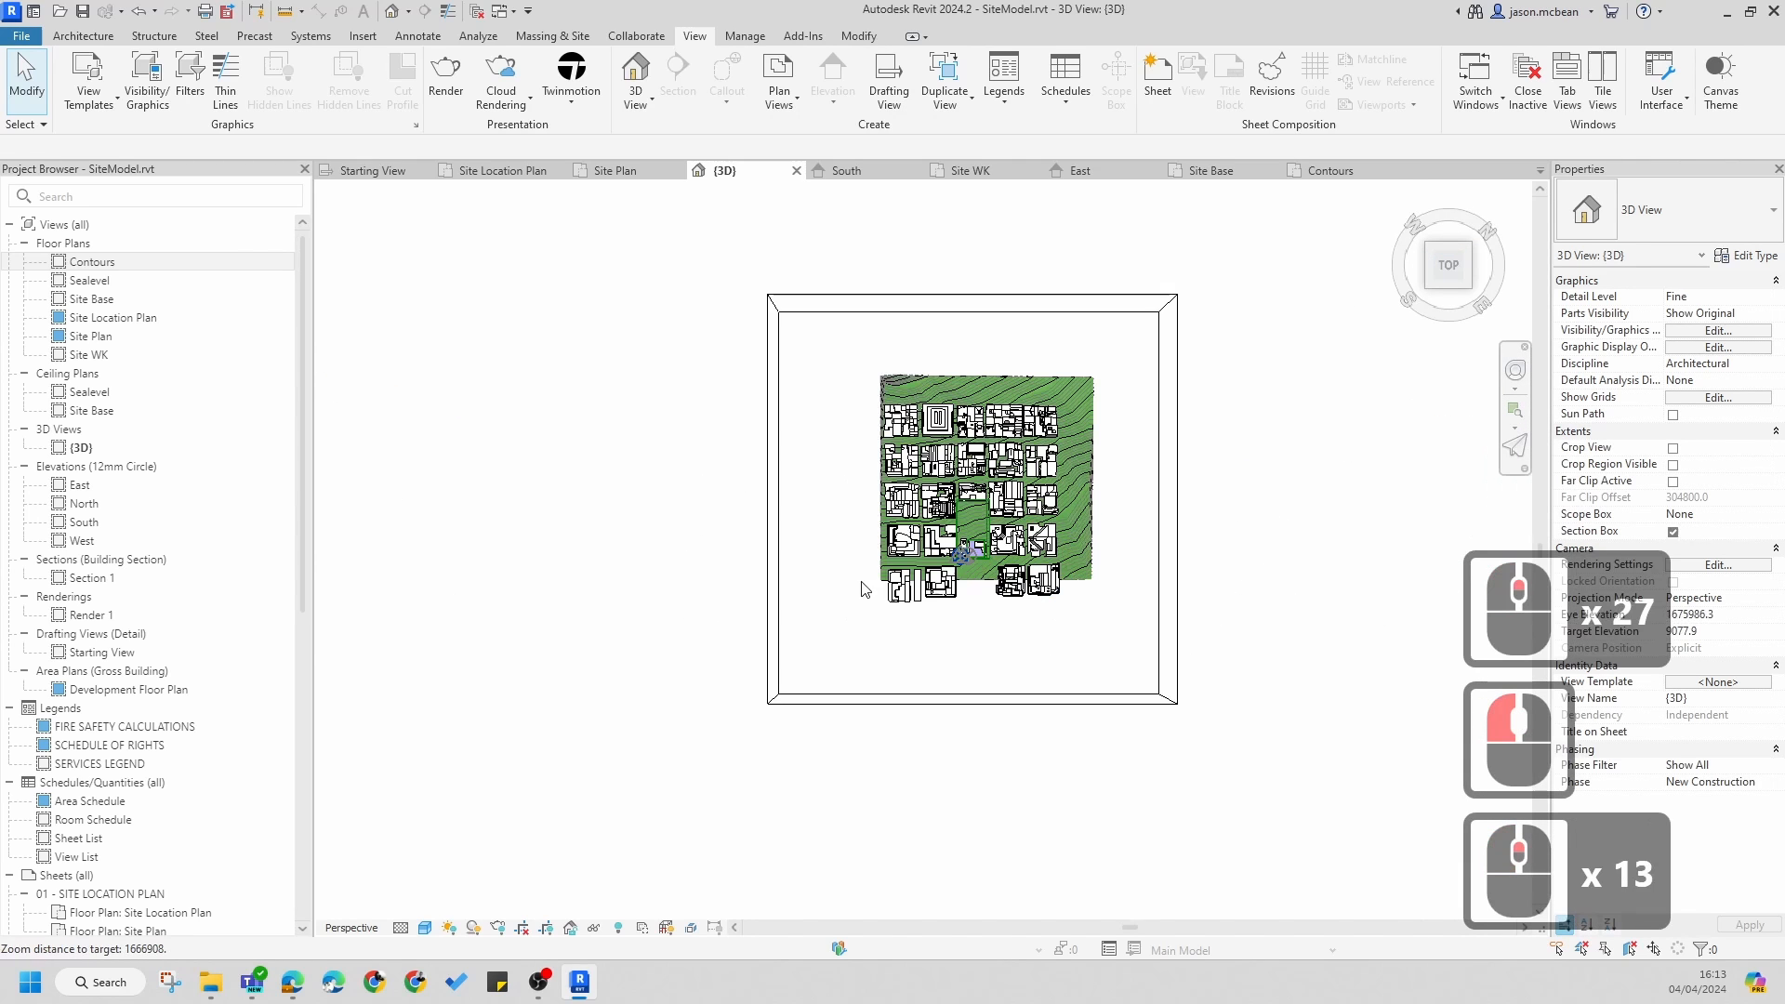
pyautogui.click(774, 500)
pyautogui.moveTo(774, 500); pyautogui.dragTo(942, 502)
pyautogui.moveTo(1055, 304); pyautogui.dragTo(1020, 465)
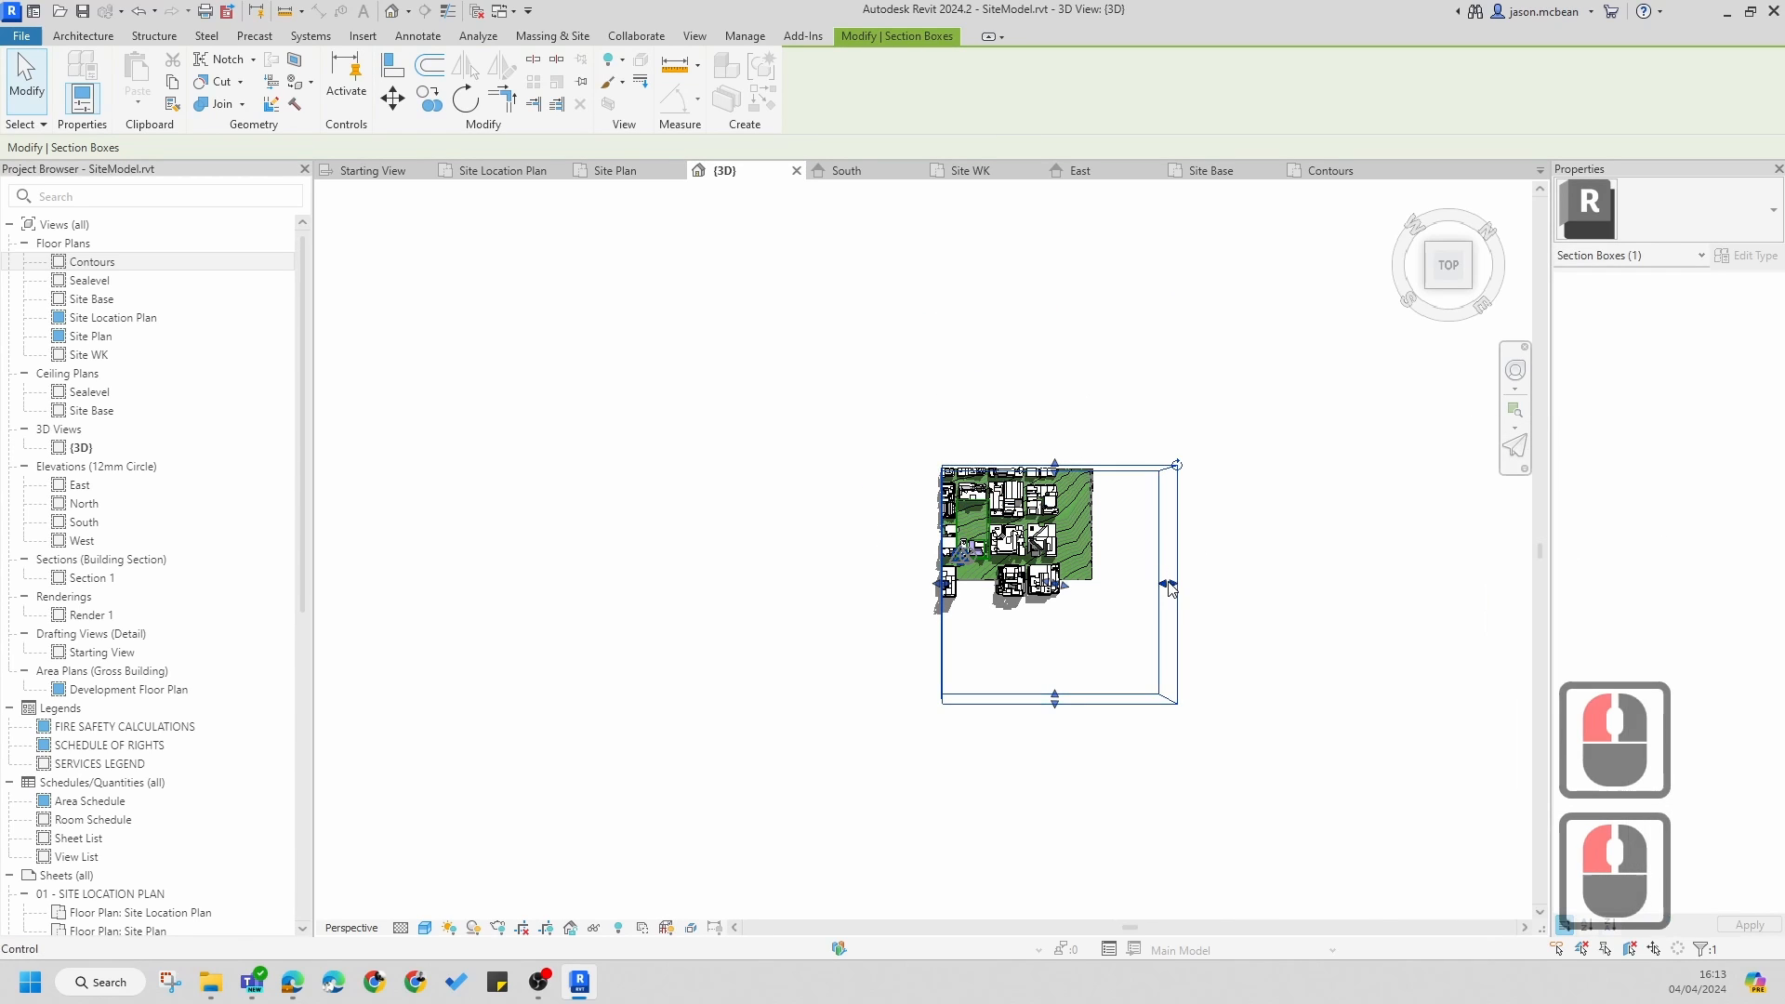
pyautogui.moveTo(999, 590); pyautogui.dragTo(1004, 586)
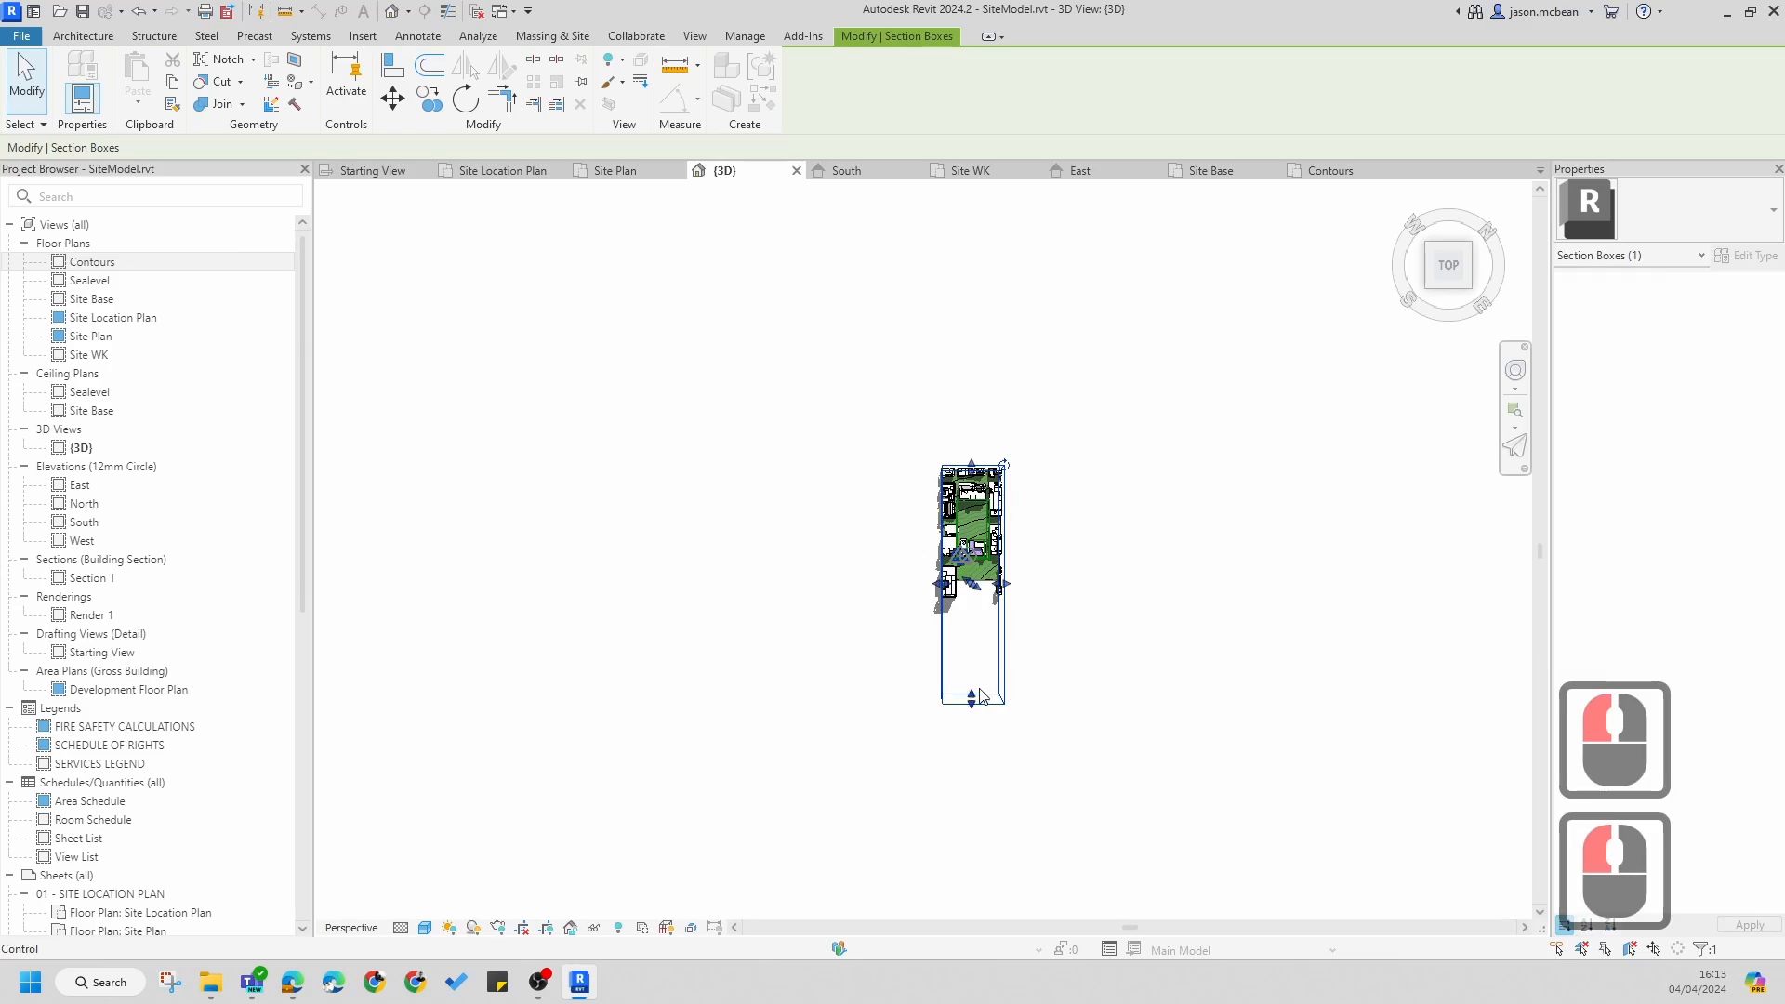
pyautogui.moveTo(971, 699); pyautogui.dragTo(973, 655)
pyautogui.scroll(20, 971, 571)
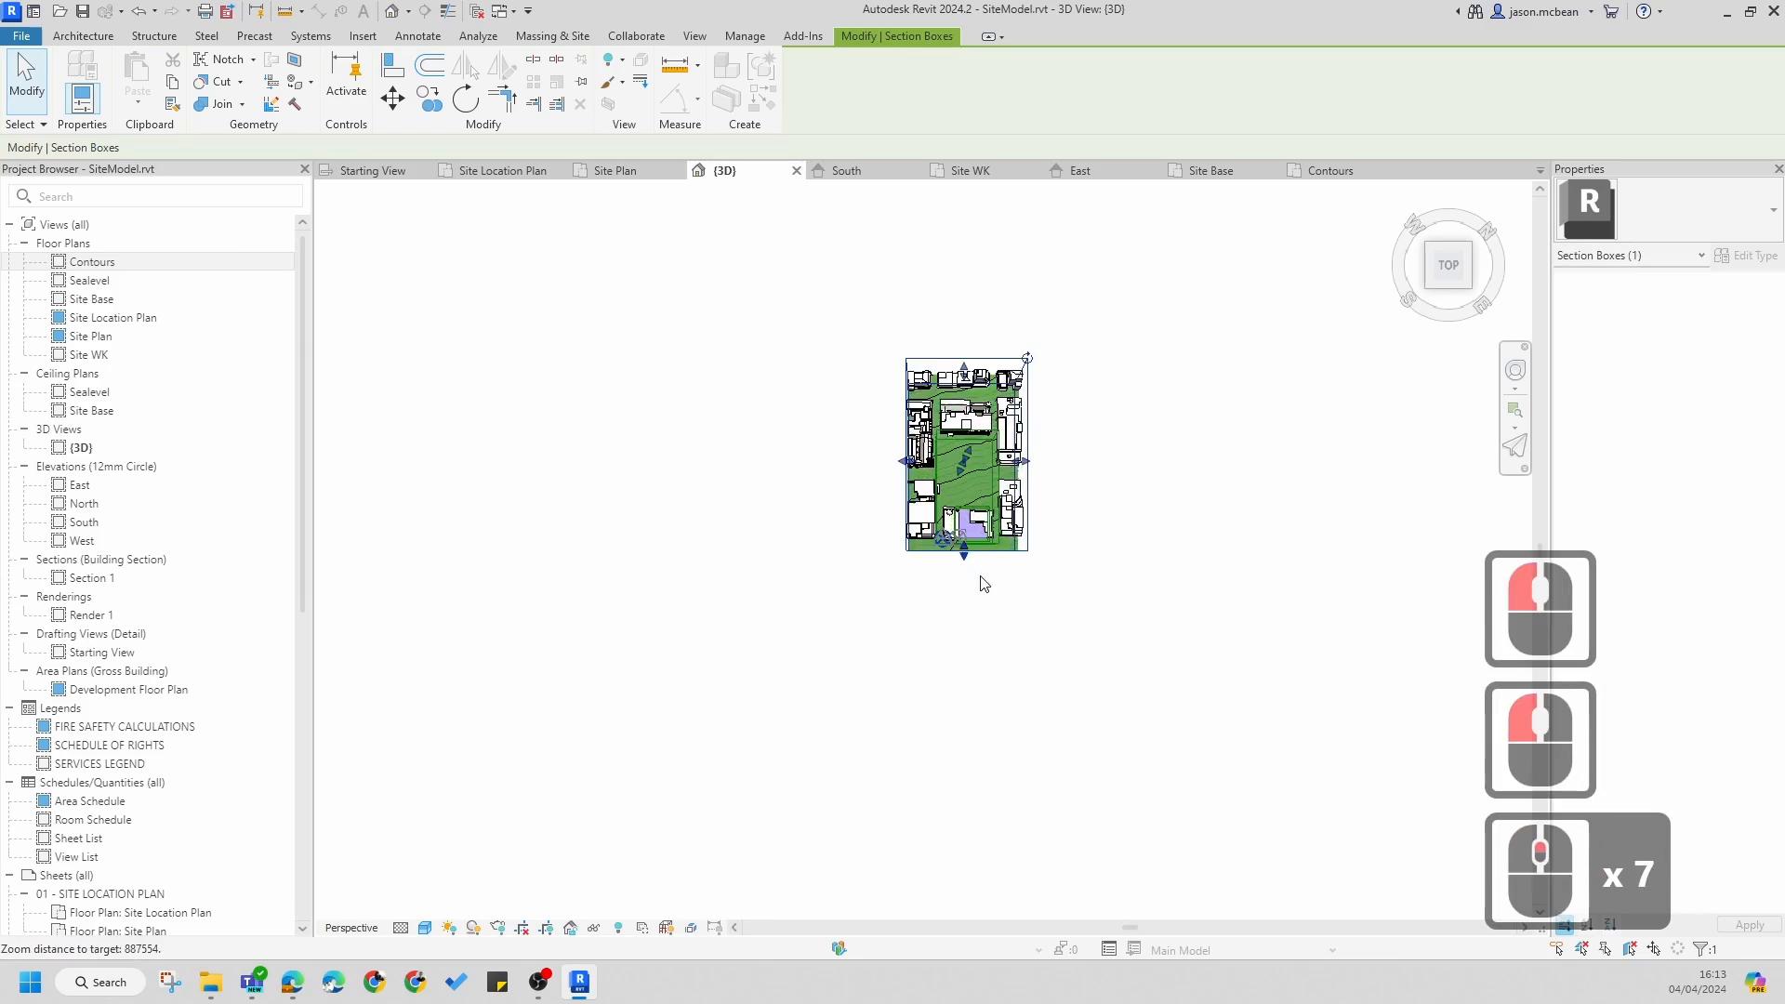
# - Hide the Building.rvt link in the 3D view's visibility overrides to expose the terrain beneath it
pyautogui.keyDown('shift'); pyautogui.moveTo(1231, 755); pyautogui.dragTo(838, 639, button='middle'); pyautogui.keyUp('shift')
pyautogui.scroll(6, 1088, 621)
pyautogui.press('Escape')
pyautogui.press('v')
pyautogui.press('g')
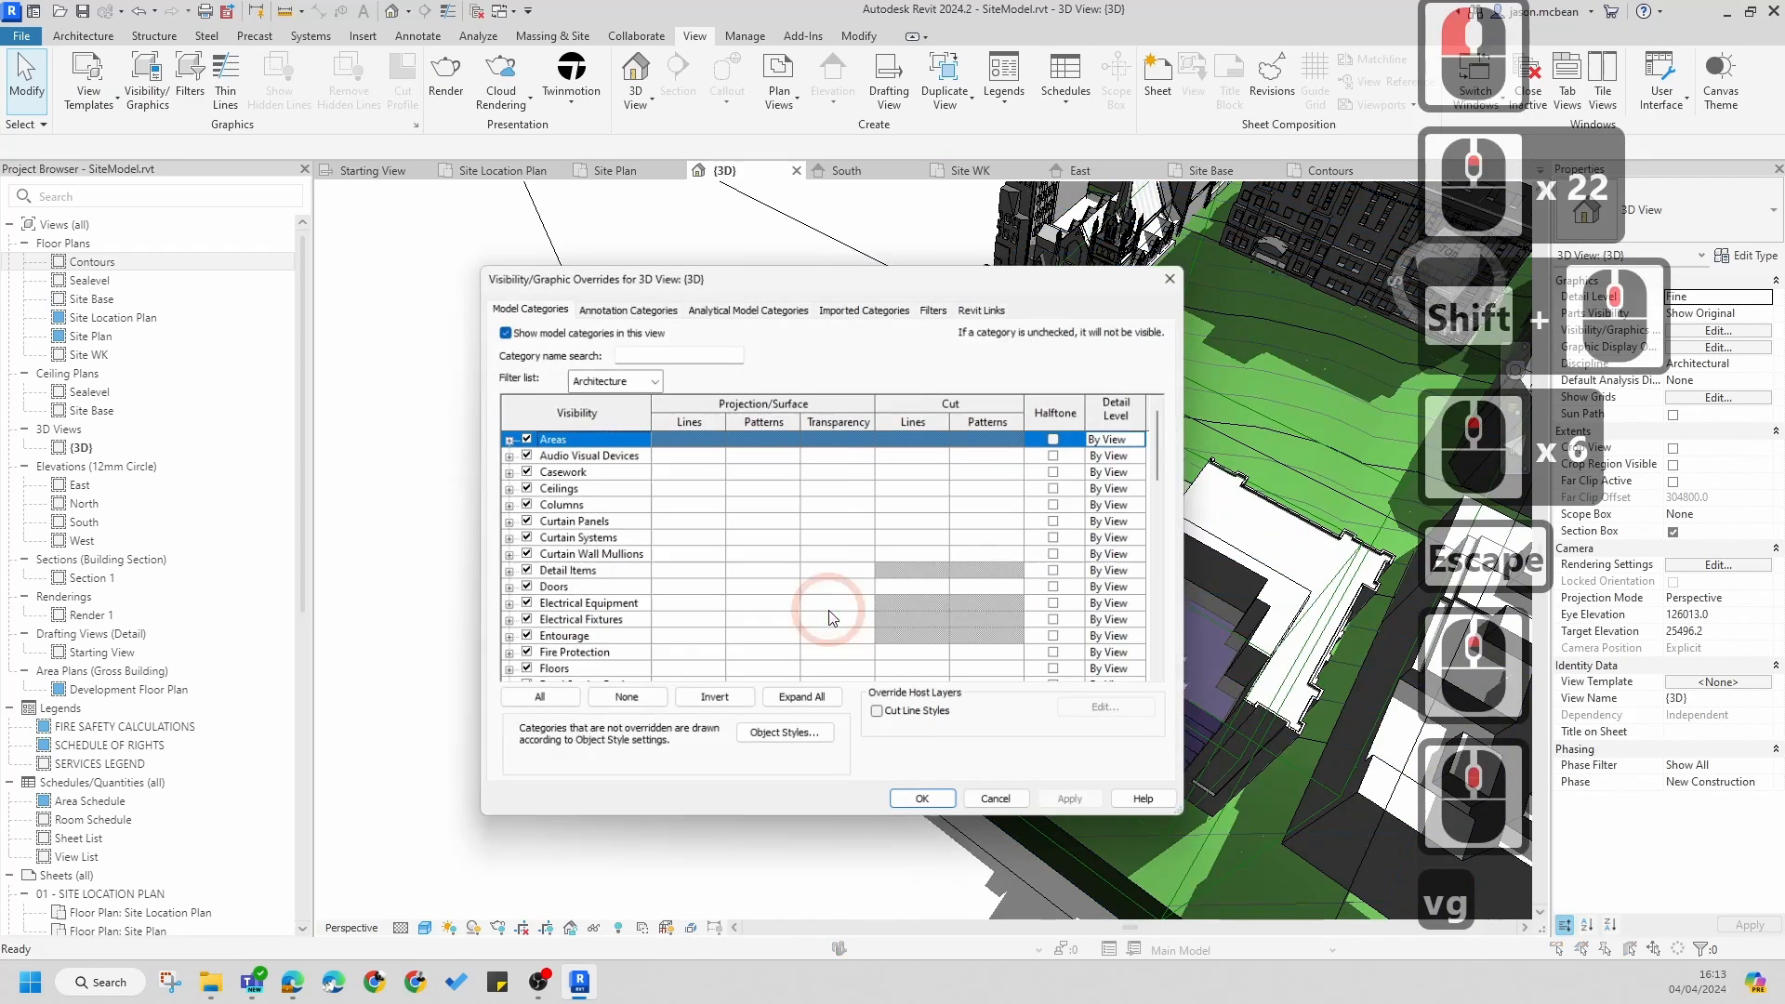
pyautogui.click(976, 308)
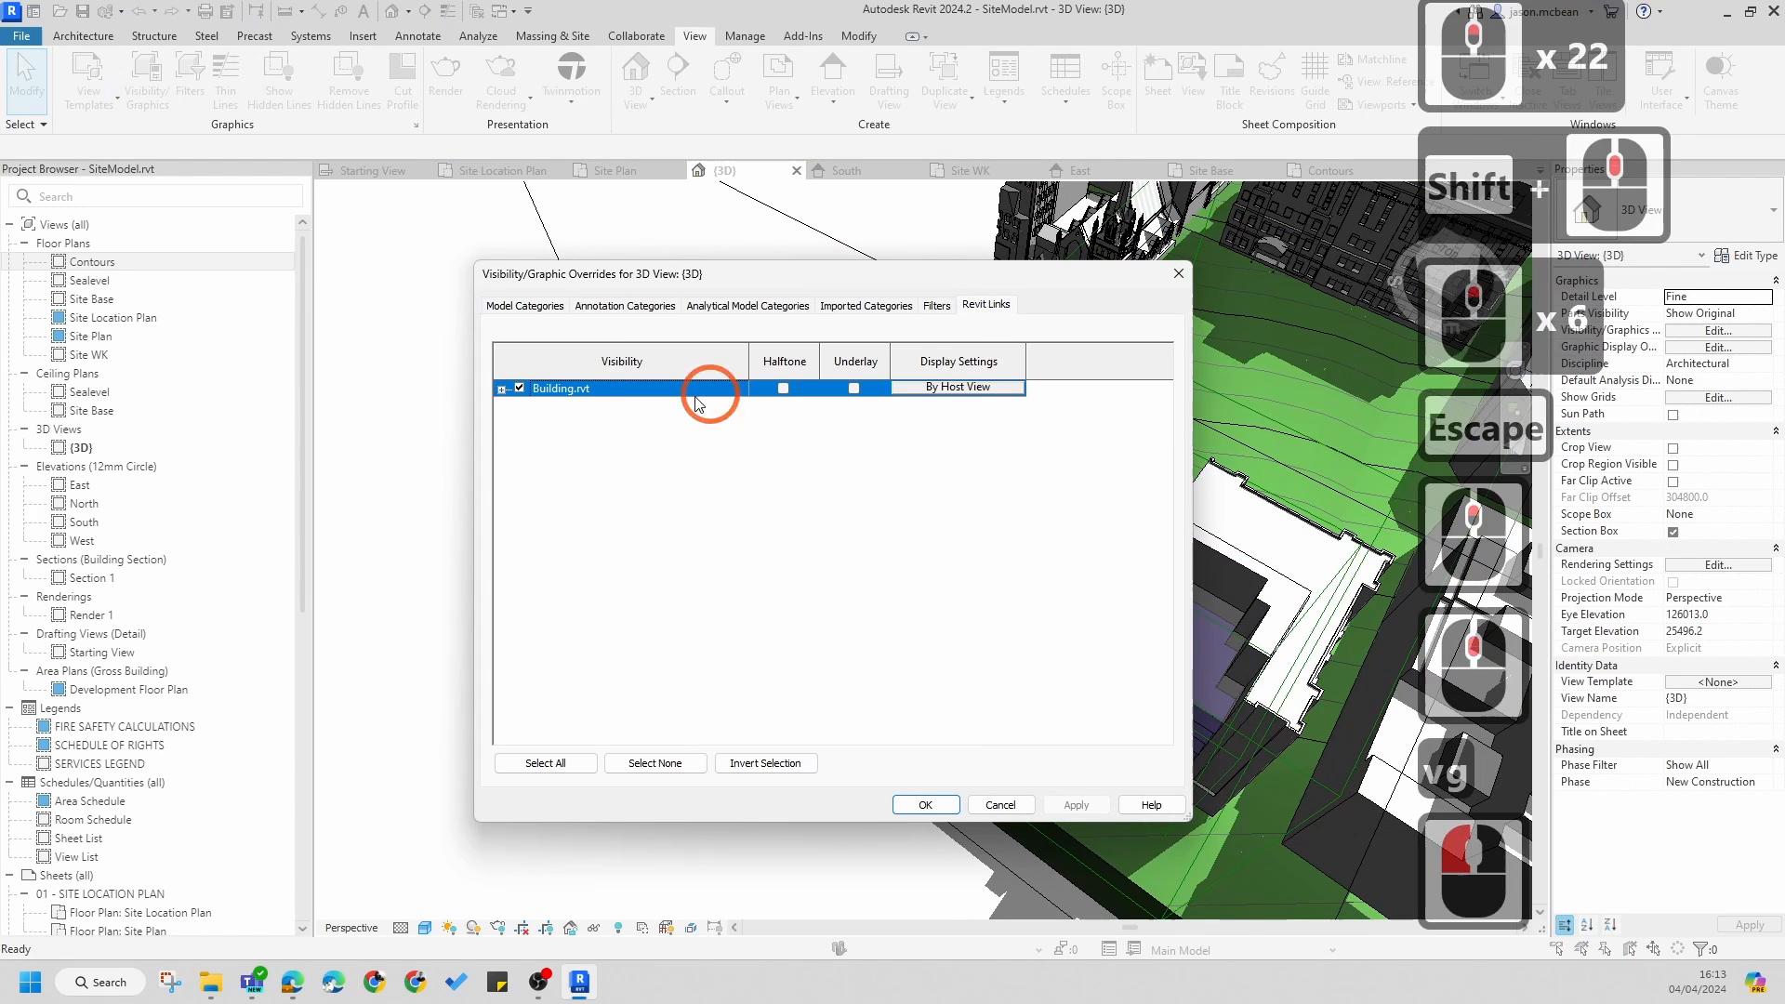
pyautogui.click(519, 388)
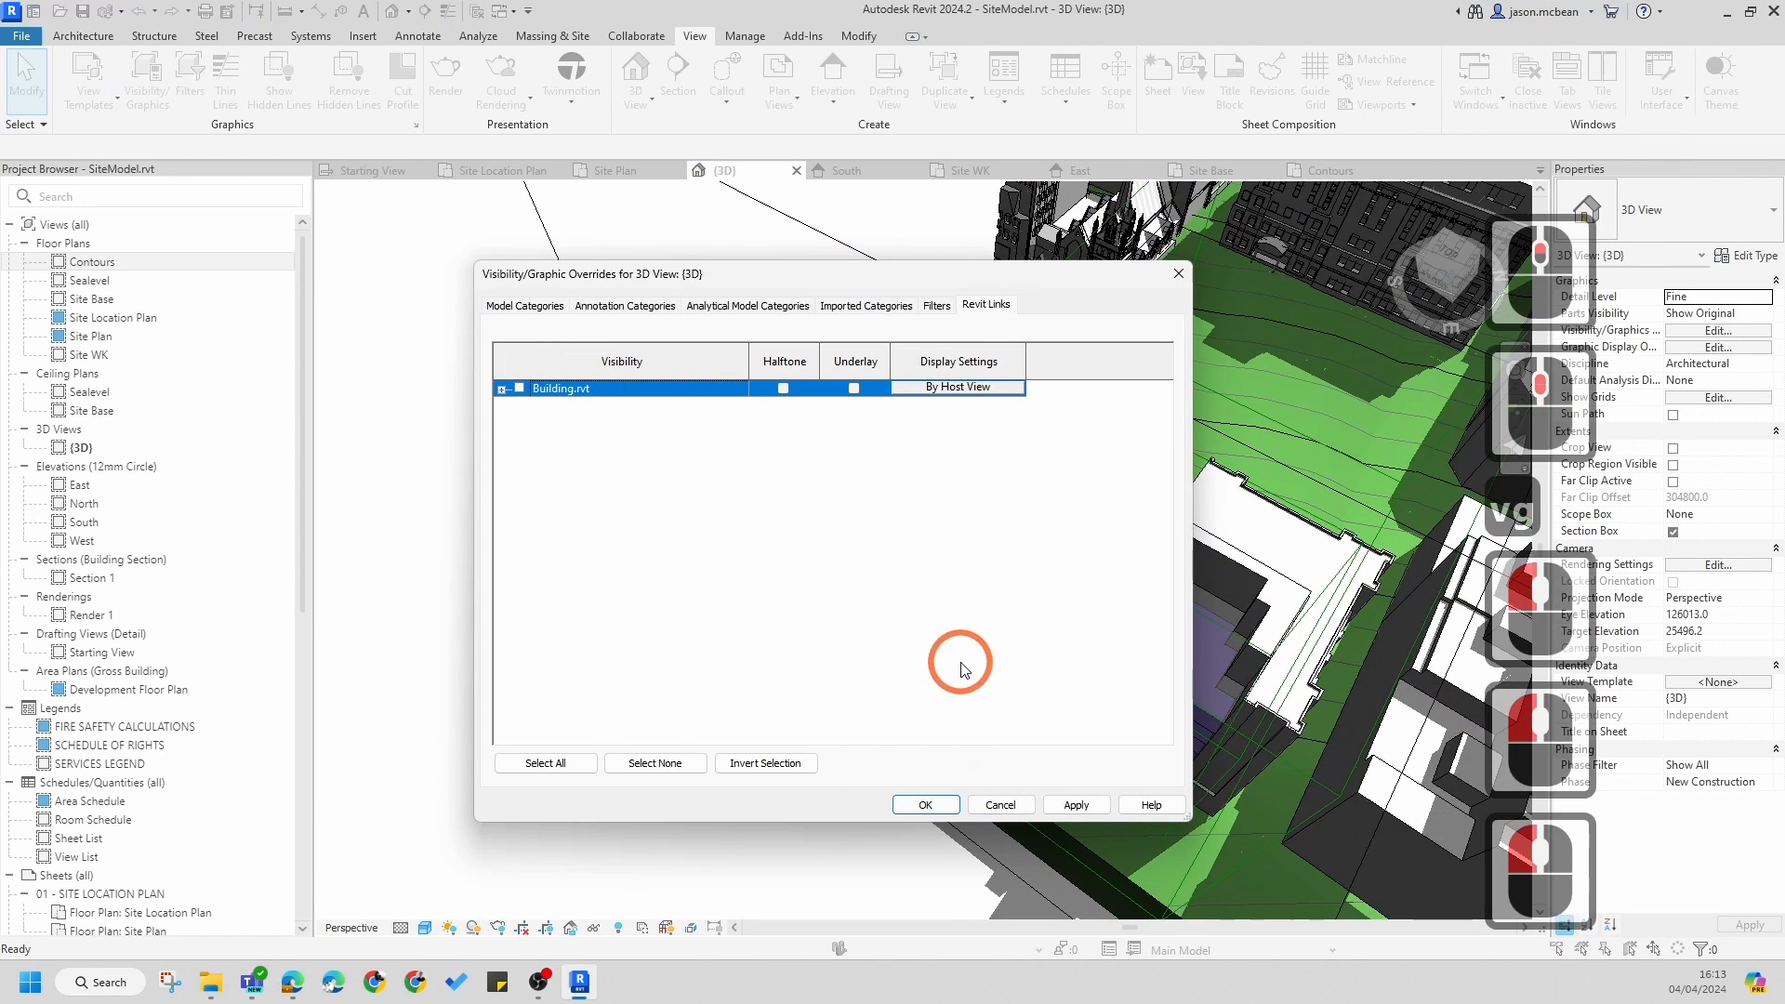
pyautogui.click(930, 807)
pyautogui.scroll(5, 1068, 662)
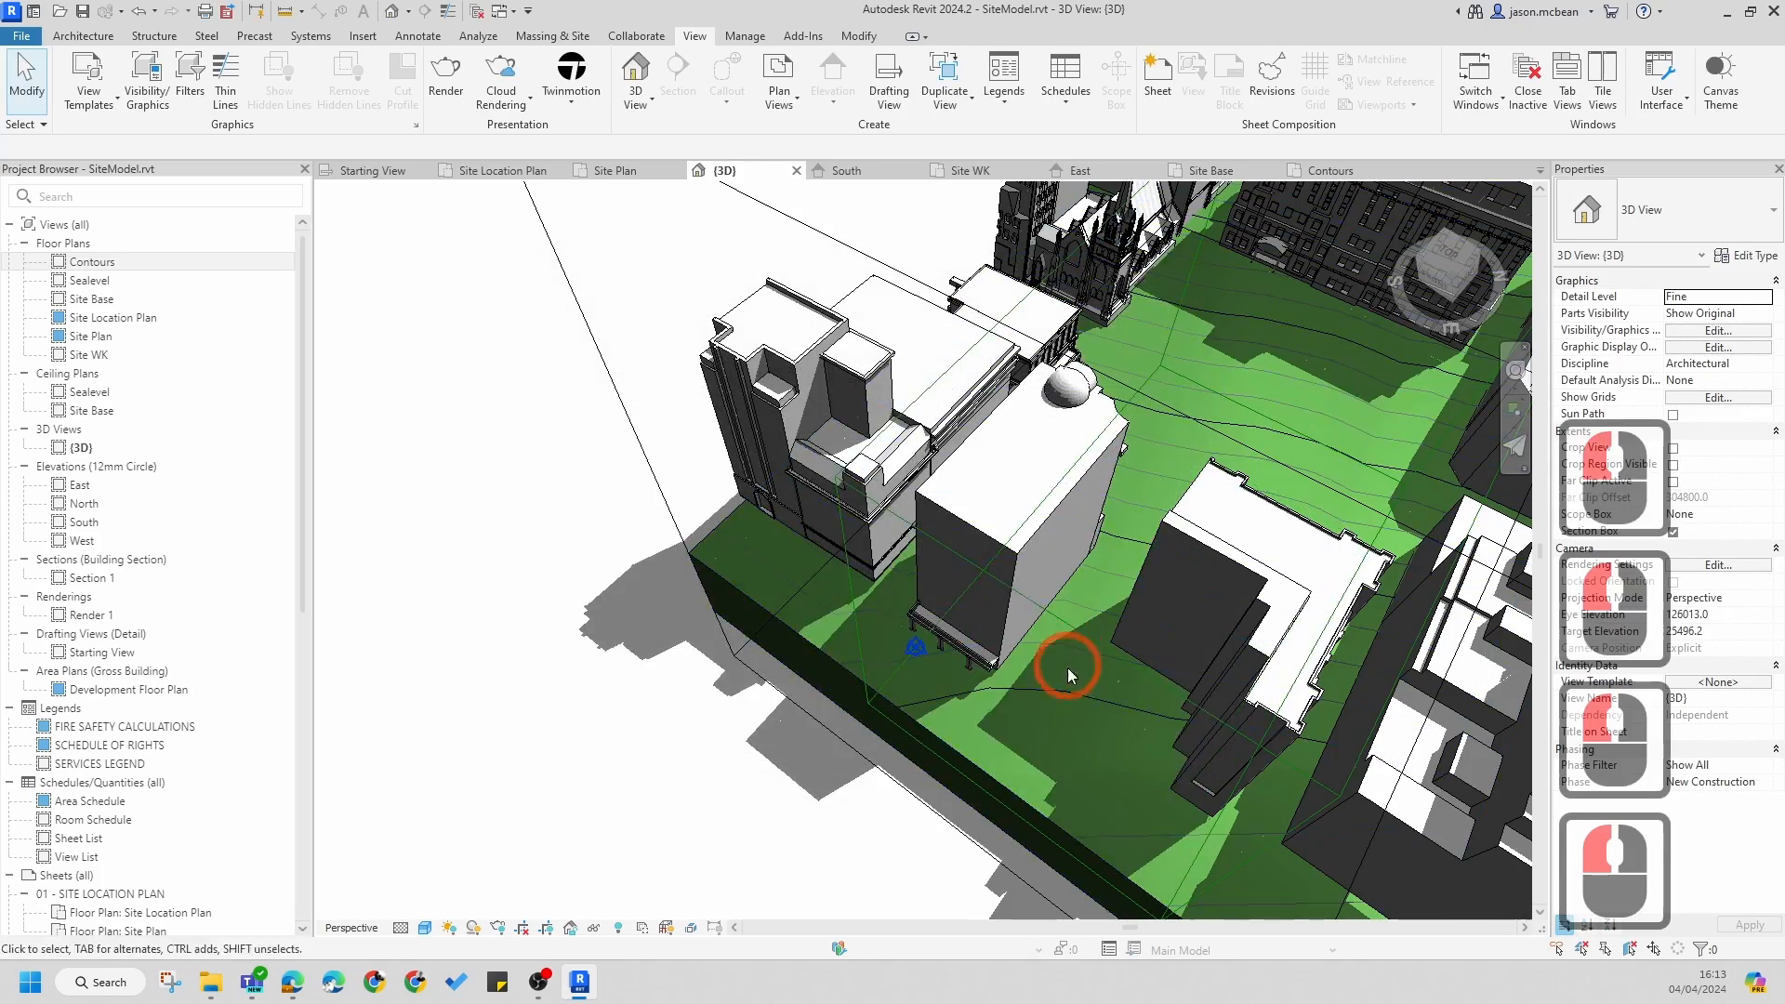
pyautogui.scroll(-5, 790, 486)
pyautogui.scroll(-9, 976, 533)
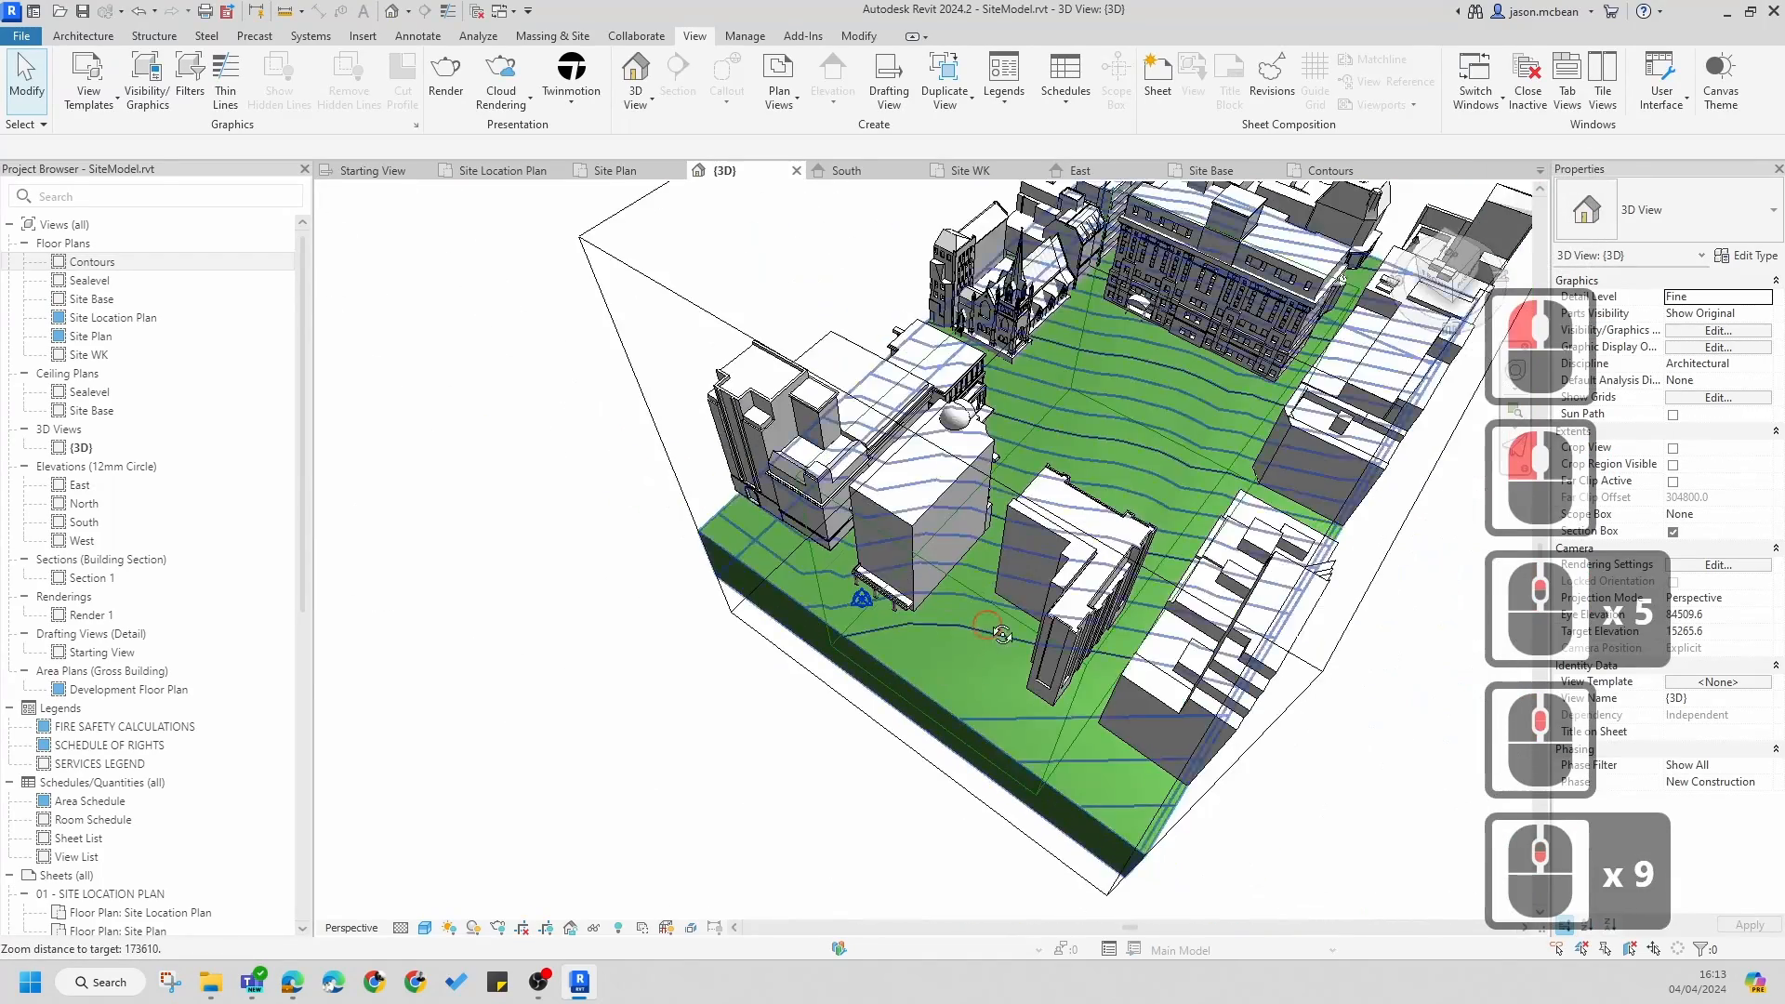
# - Start an in-place model component in the 3D view and assign it the Topography family category
pyautogui.keyDown('shift'); pyautogui.moveTo(1032, 595); pyautogui.dragTo(1046, 714, button='middle'); pyautogui.keyUp('shift')
pyautogui.moveTo(883, 655); pyautogui.dragTo(876, 682, button='middle')
pyautogui.scroll(6, 876, 682)
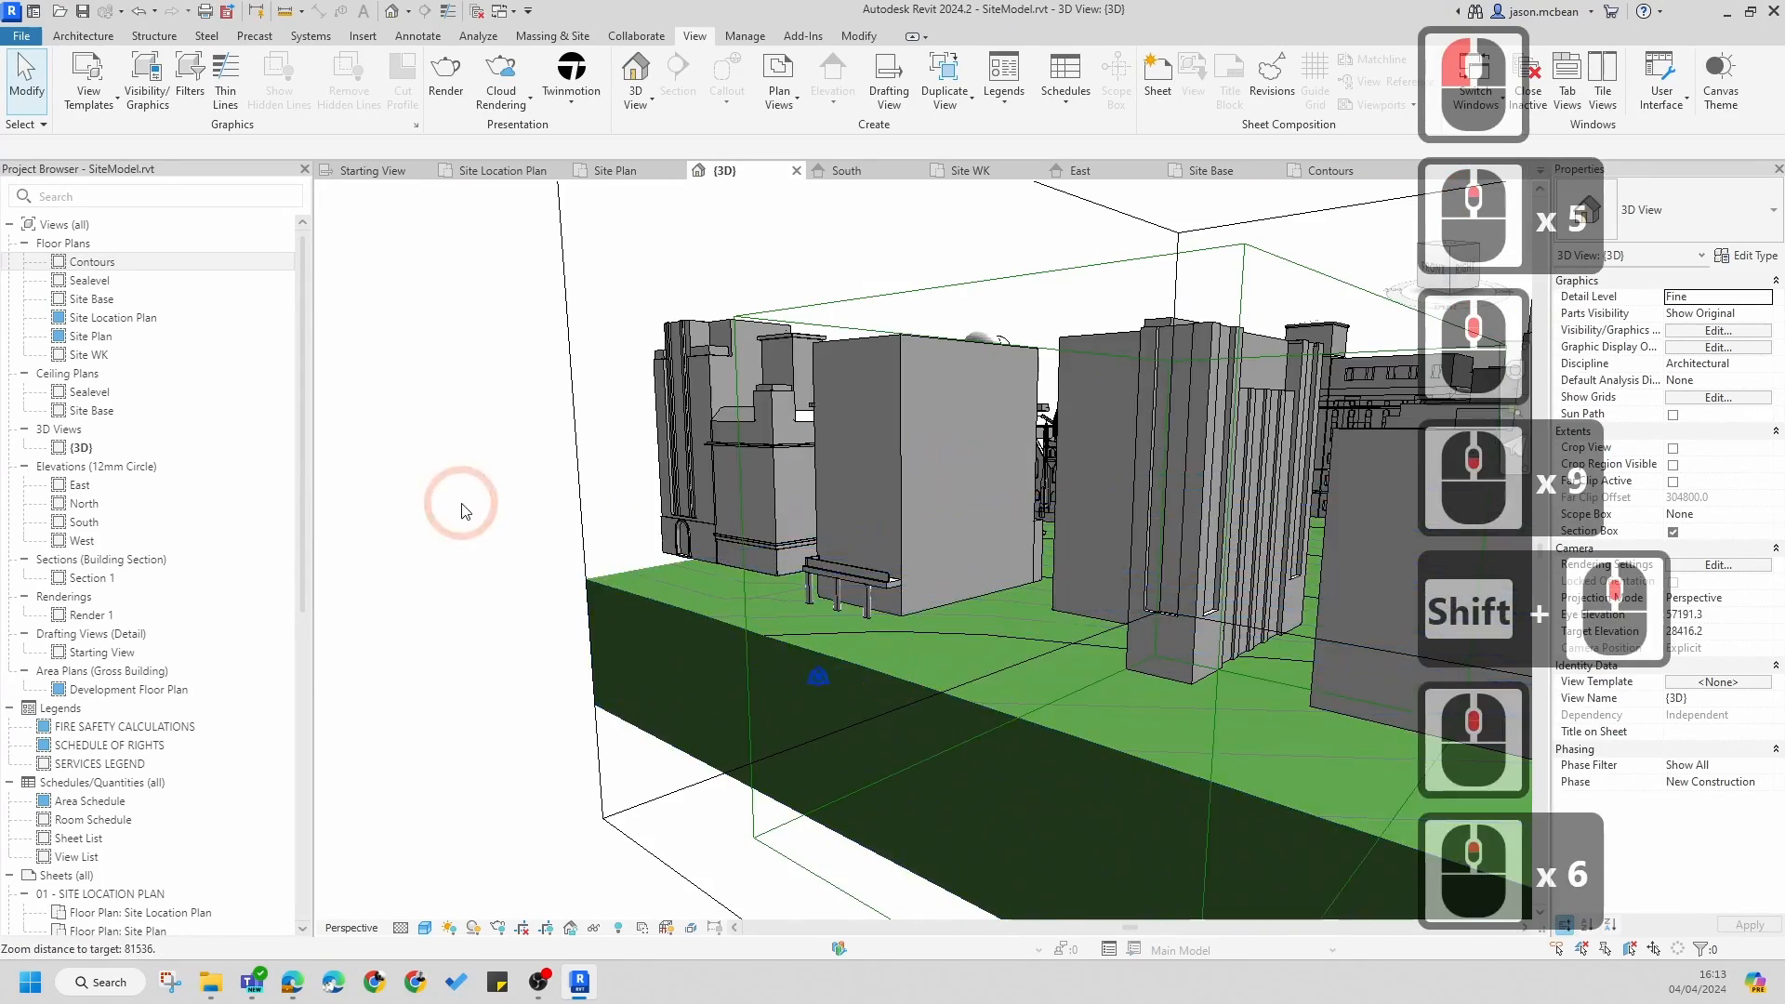
pyautogui.click(468, 509)
pyautogui.click(81, 35)
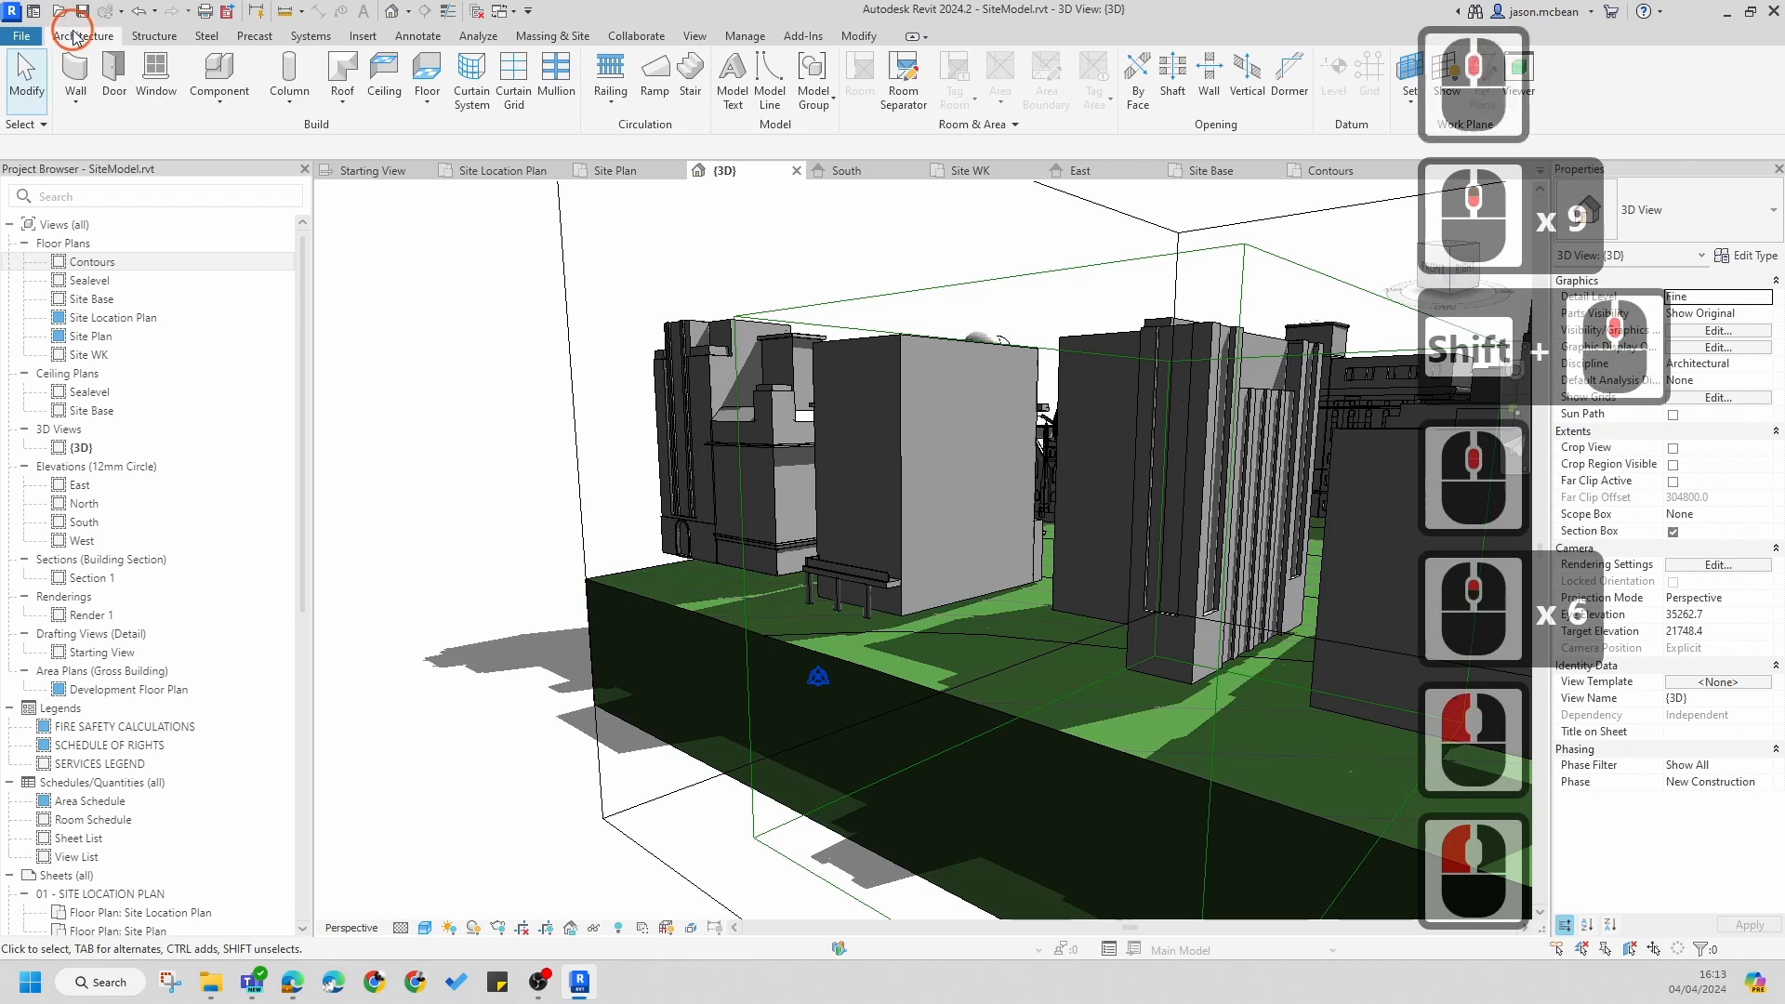
pyautogui.click(213, 107)
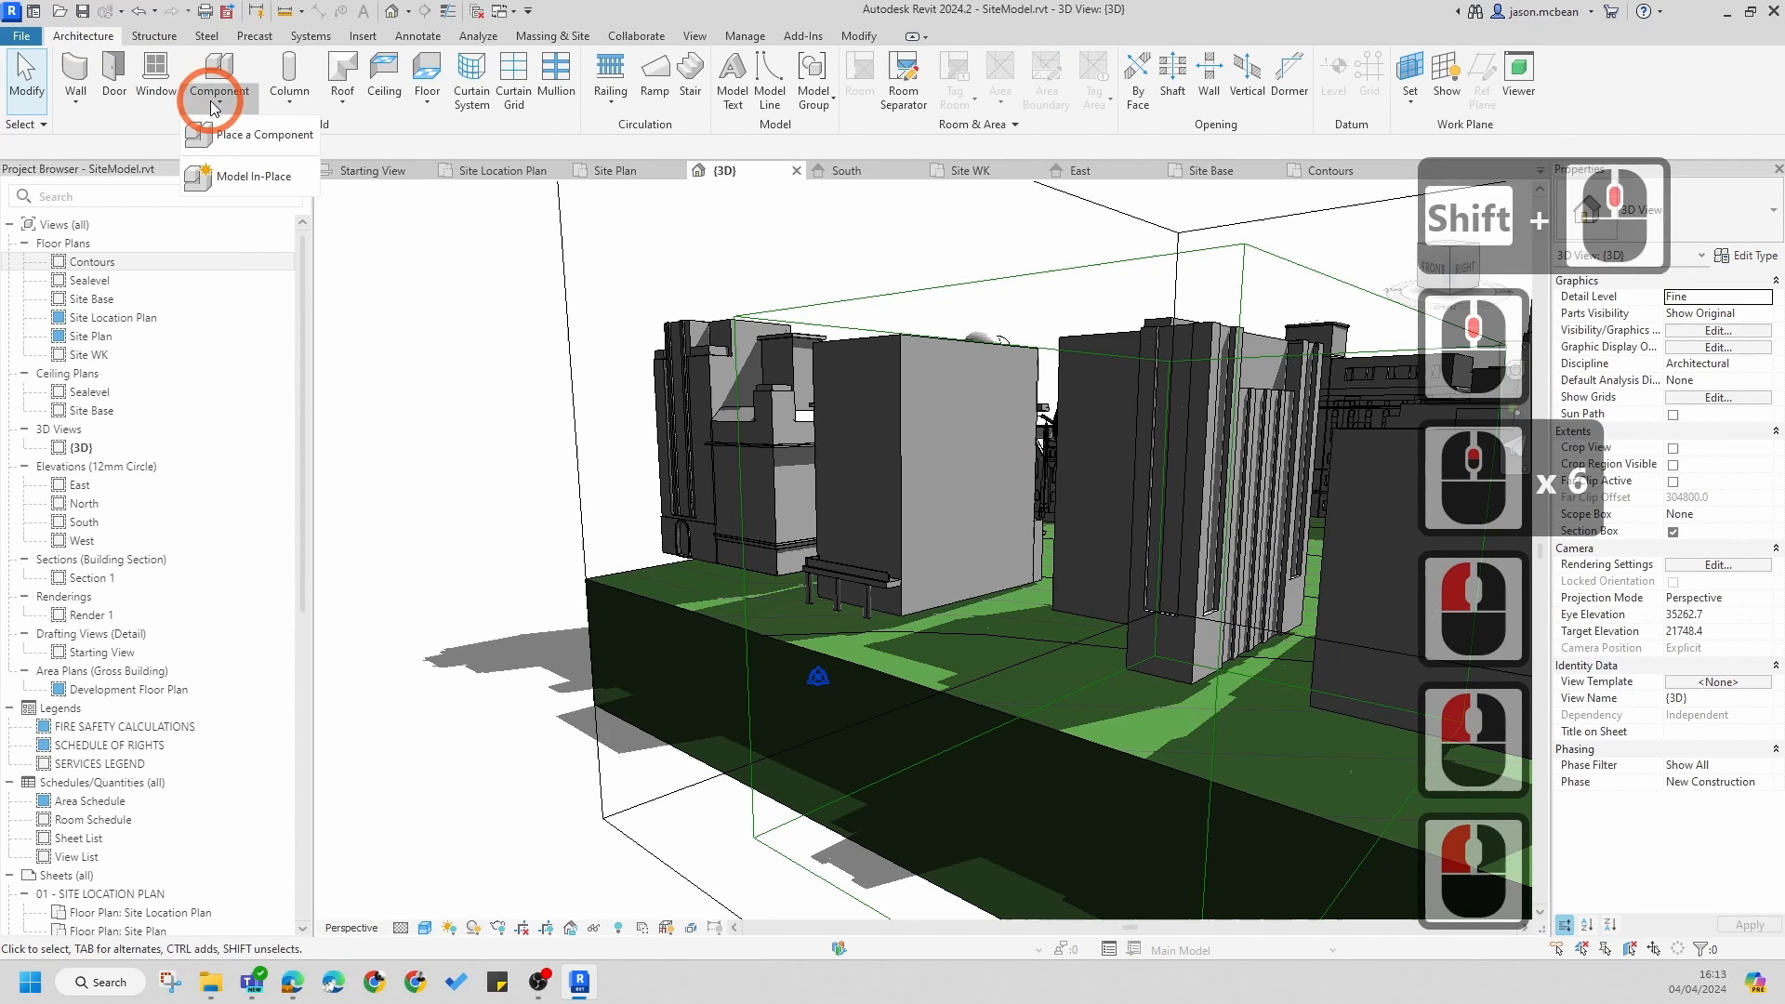
pyautogui.click(240, 185)
pyautogui.click(817, 477)
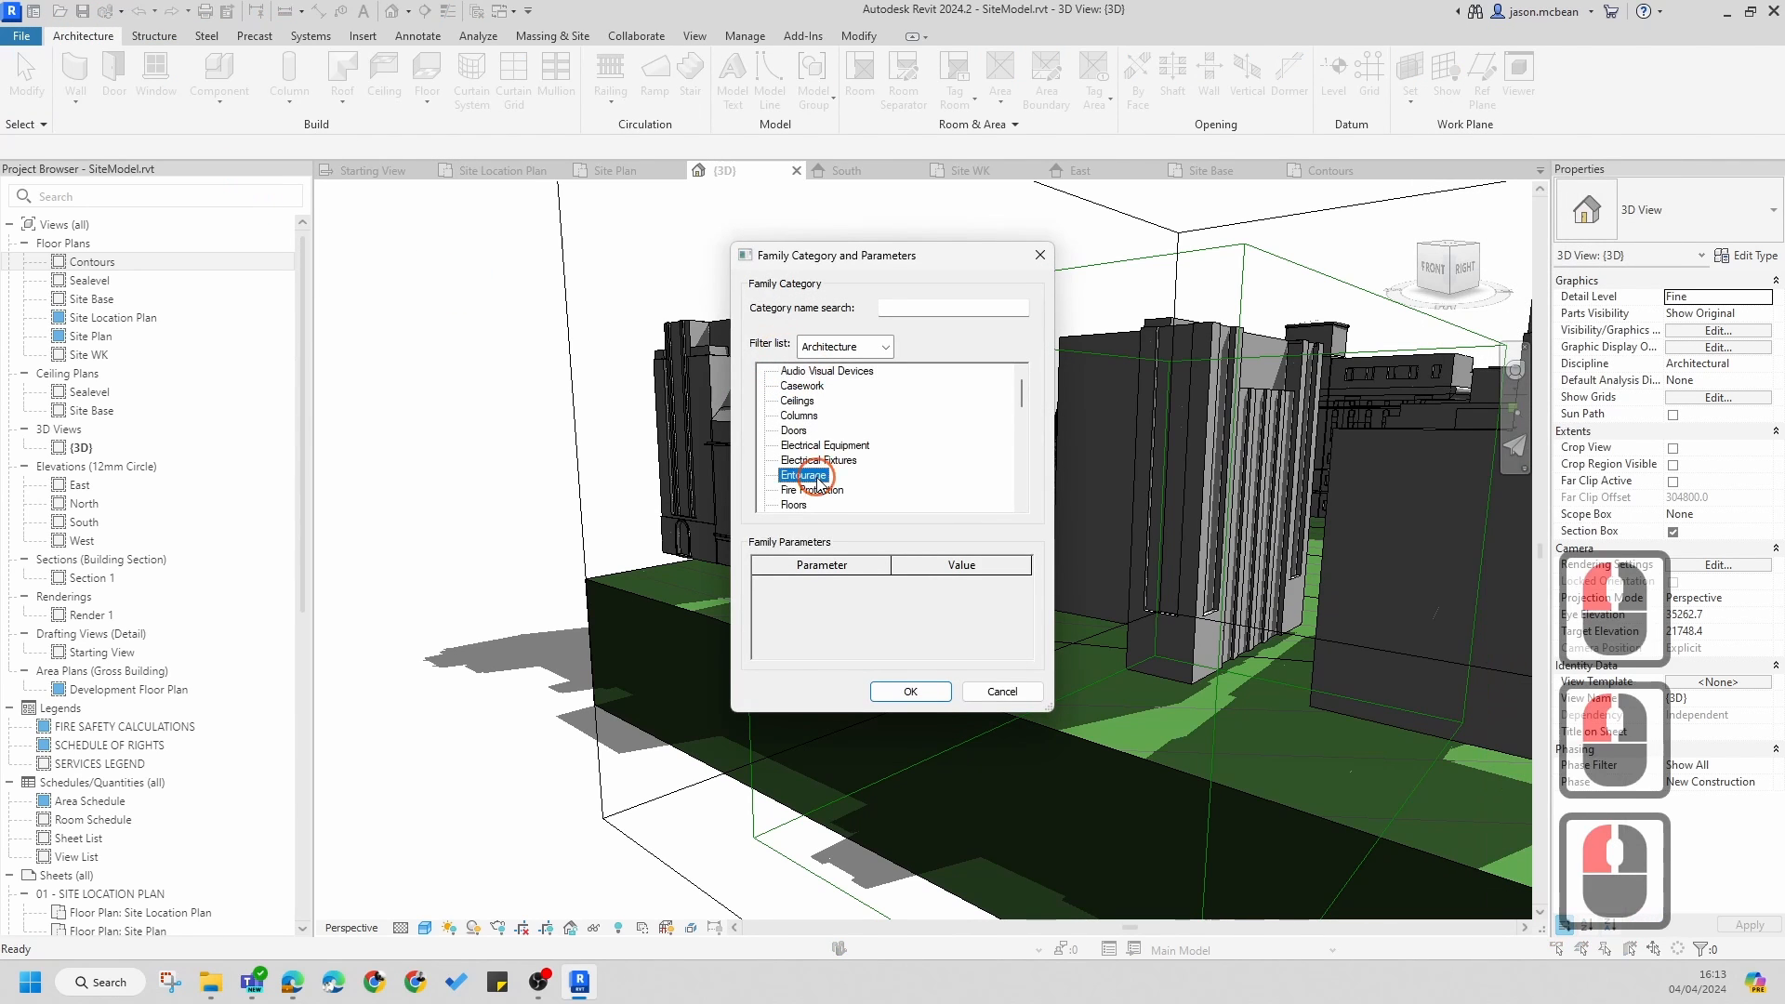
pyautogui.press('t')
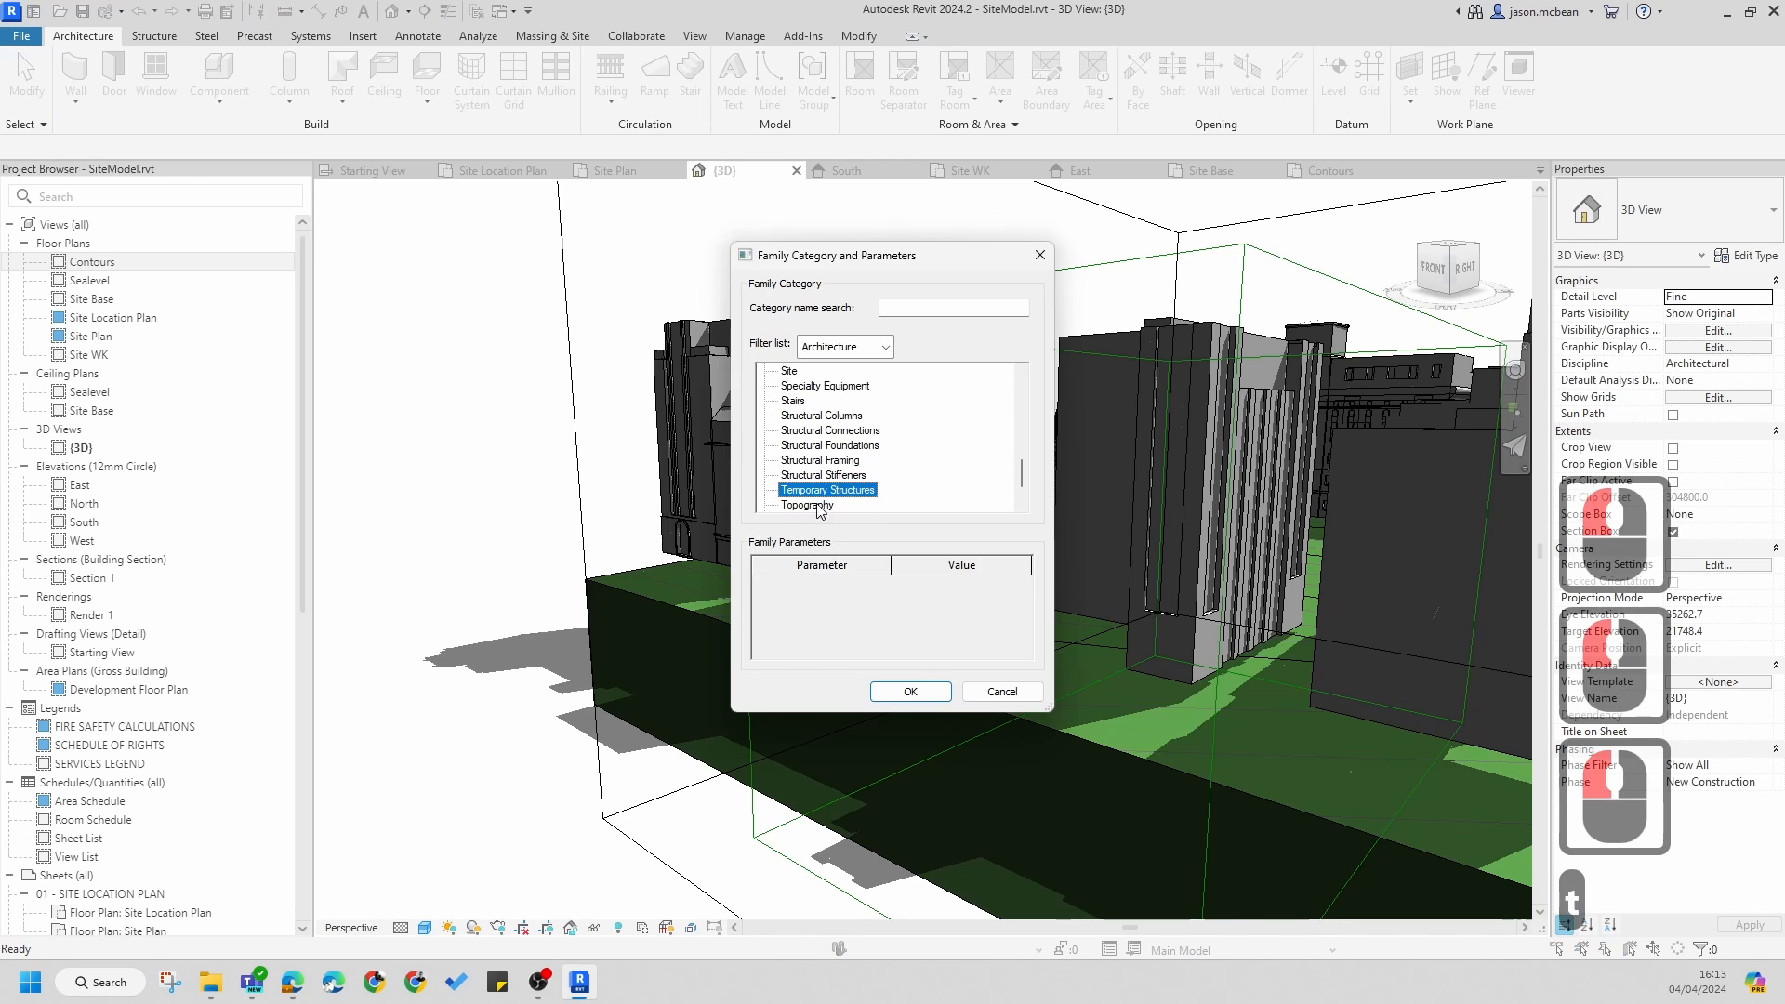
pyautogui.click(808, 504)
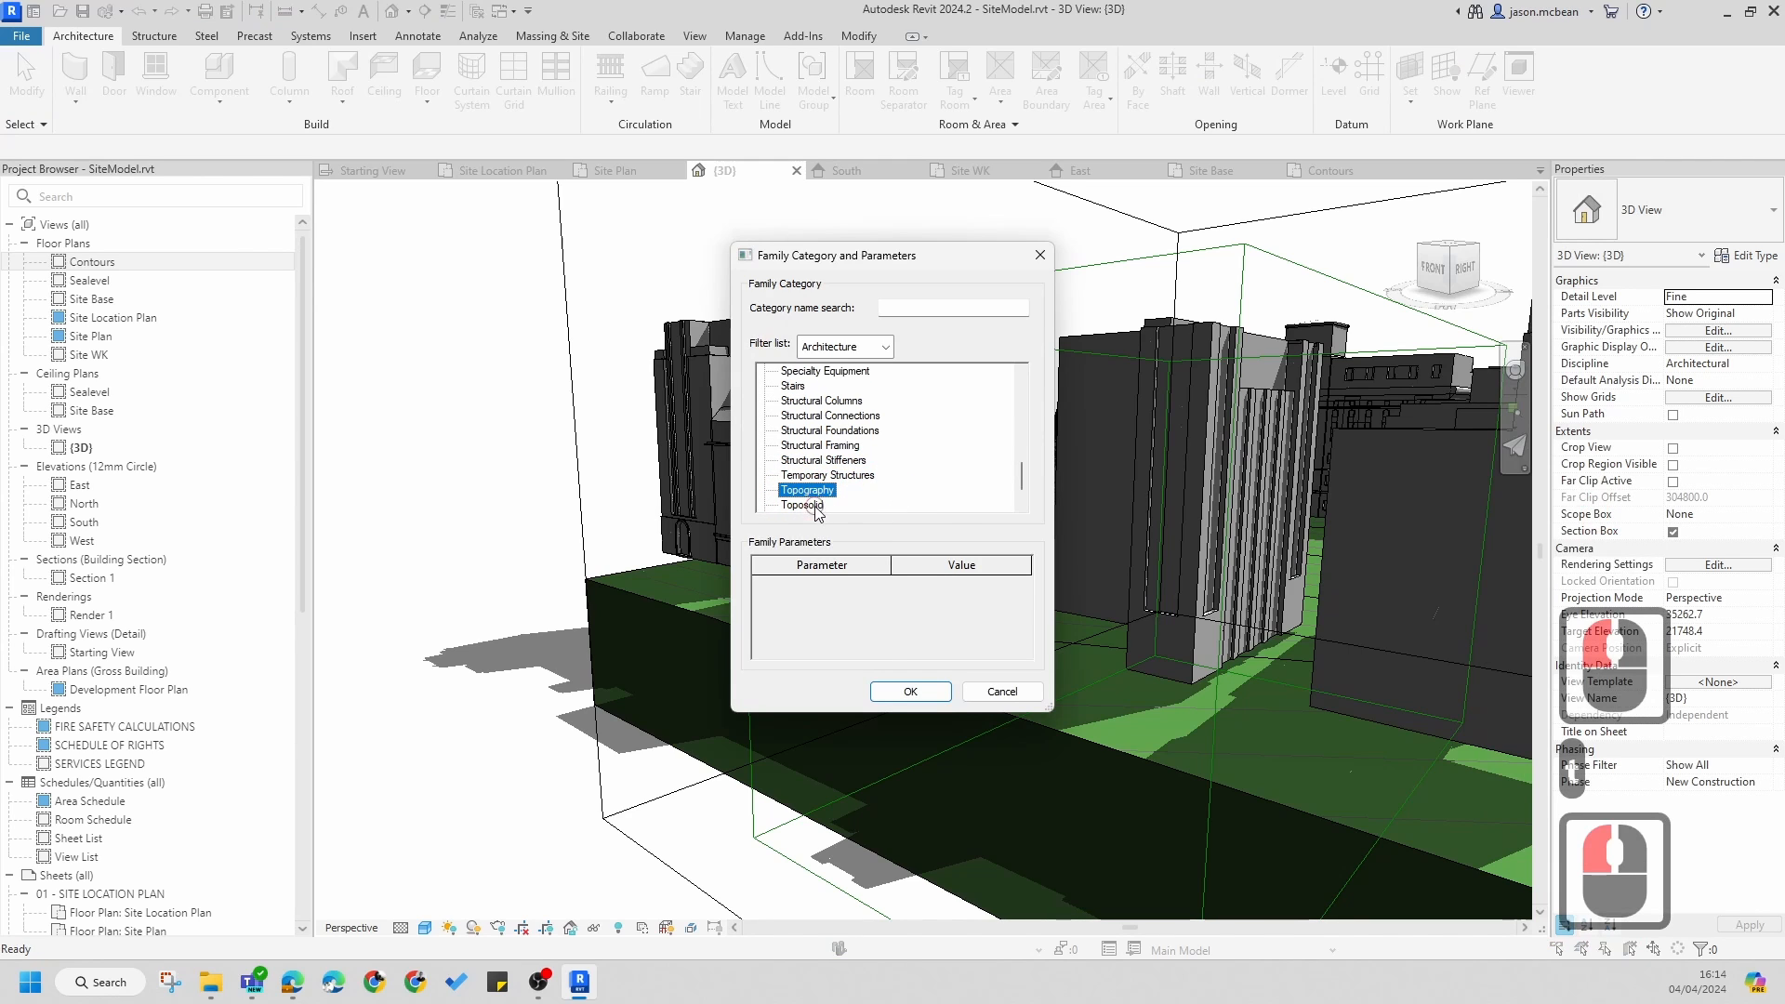
pyautogui.click(910, 691)
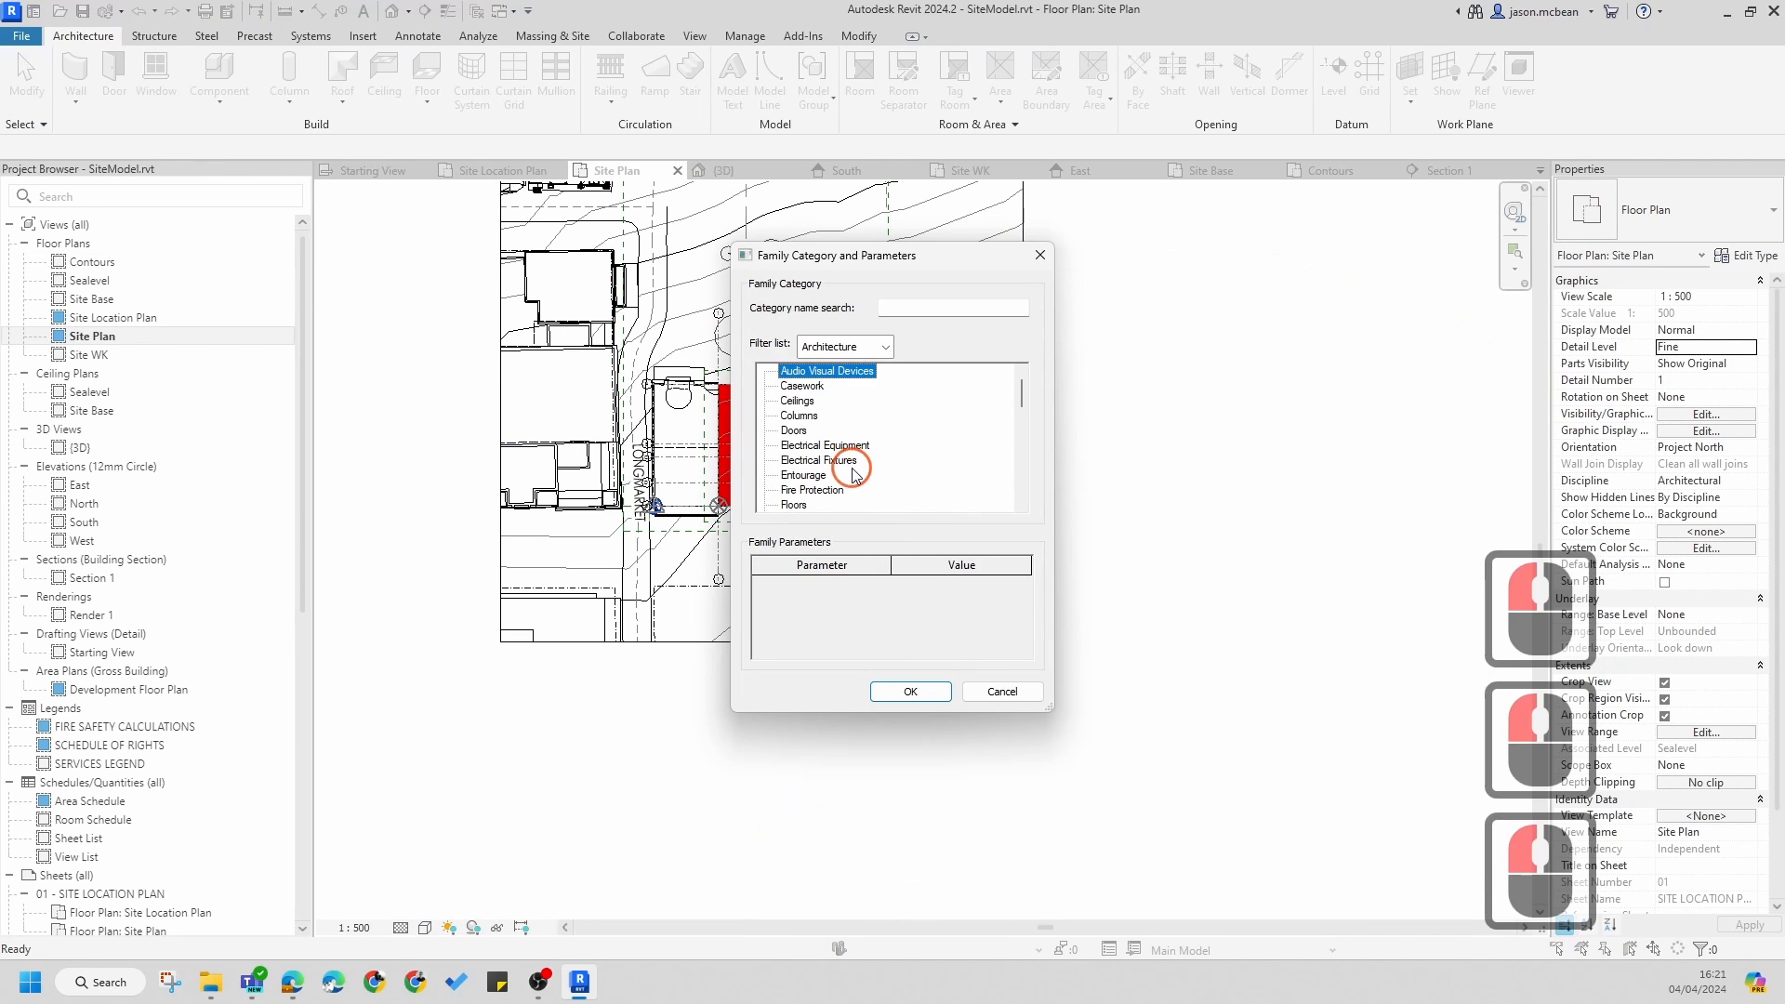
# - Locate the topography and toposolid entries among the family categories for the in-place model in the Site Plan
pyautogui.doubleClick(788, 446)
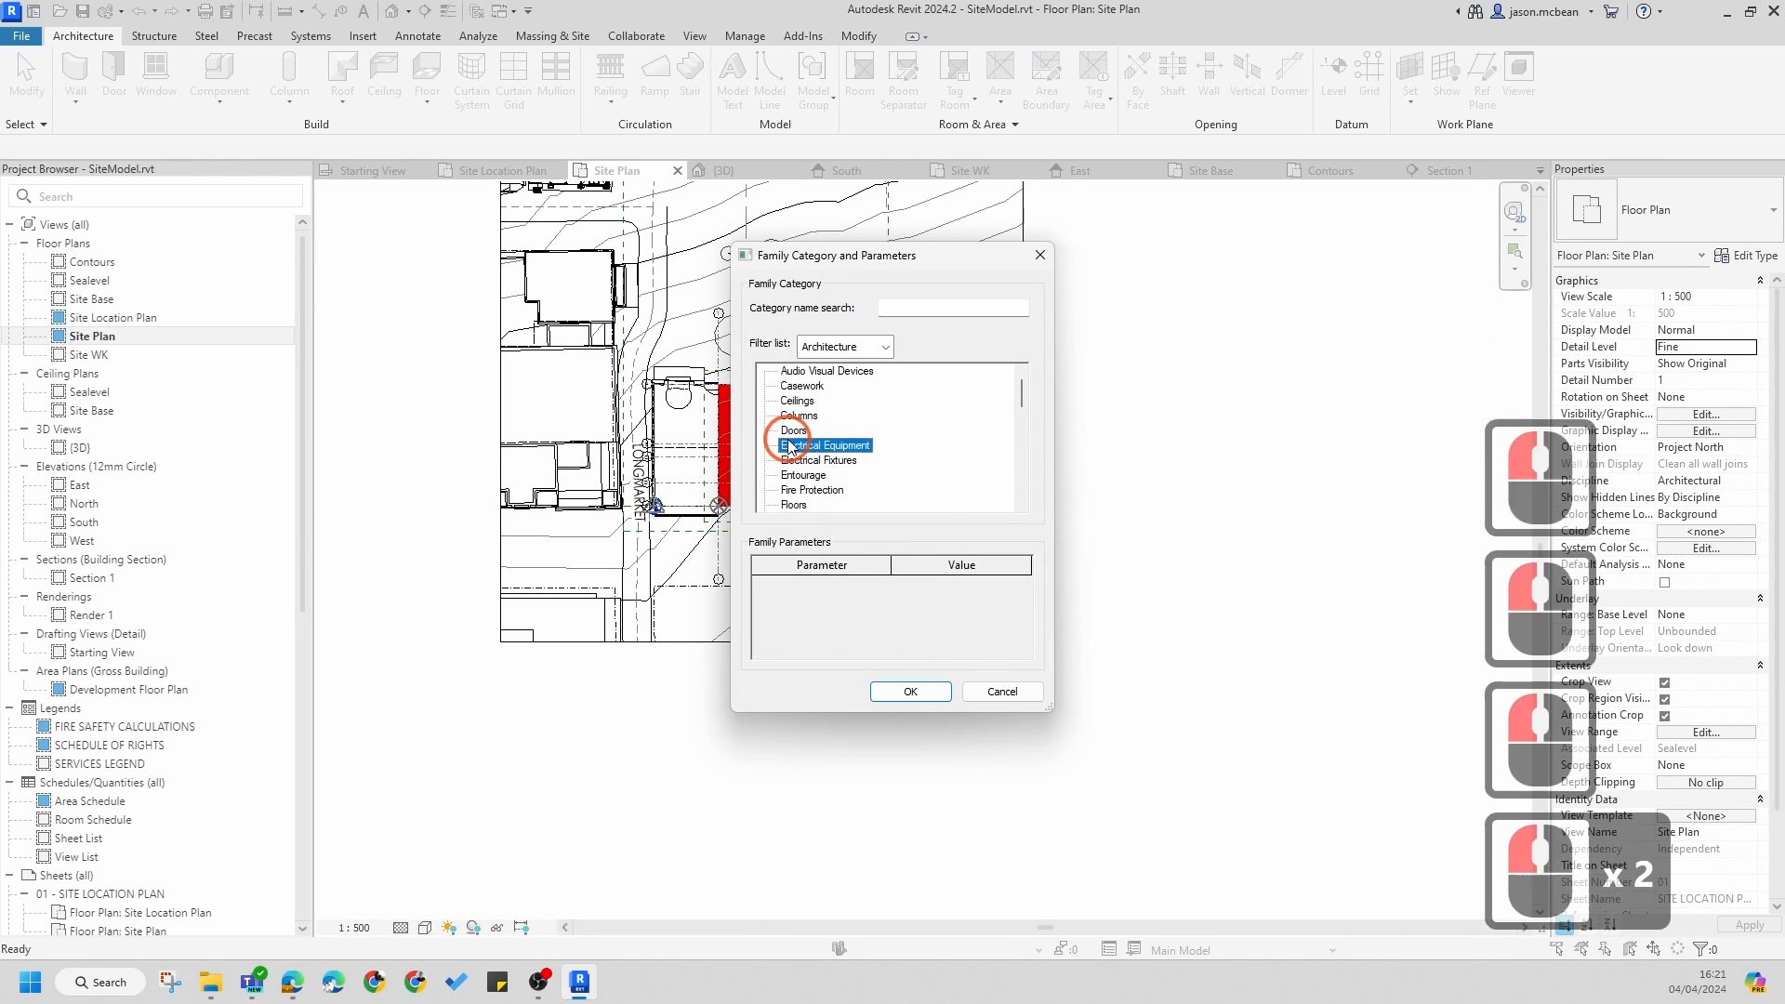
pyautogui.press('t')
pyautogui.scroll(-2, 819, 460)
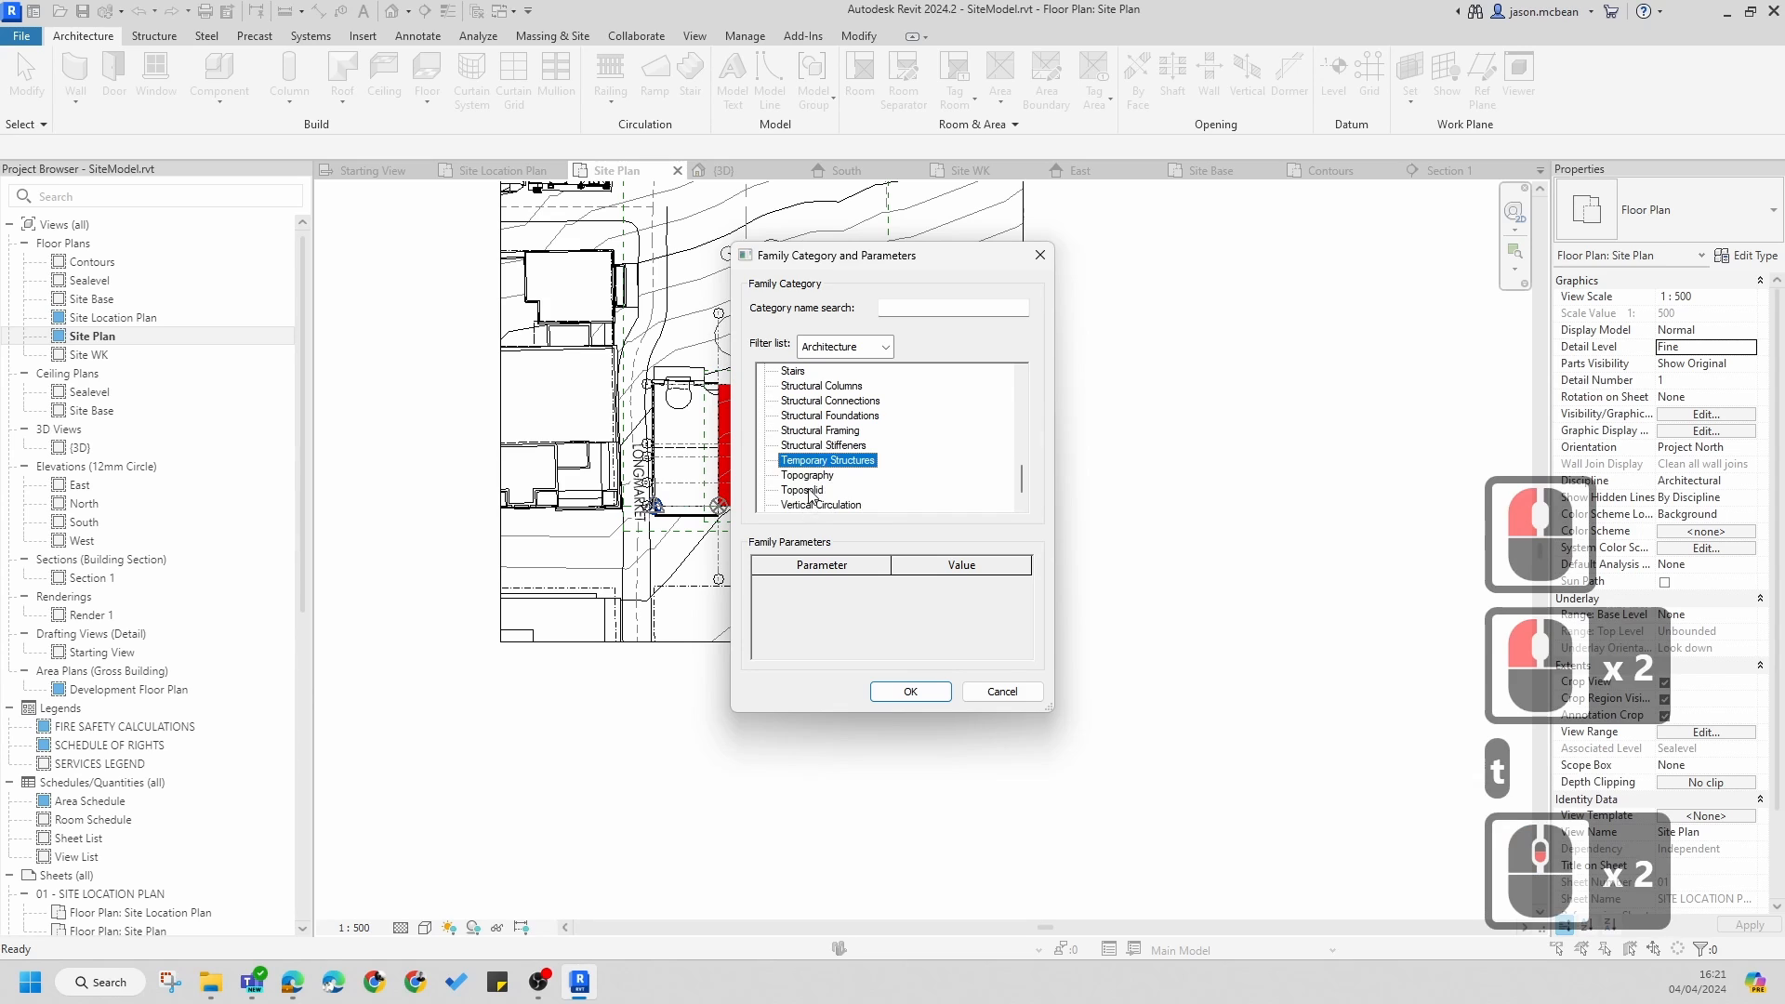
# - Create an in-place model in the Toposolid category and name it siteBasement
pyautogui.doubleClick(809, 491)
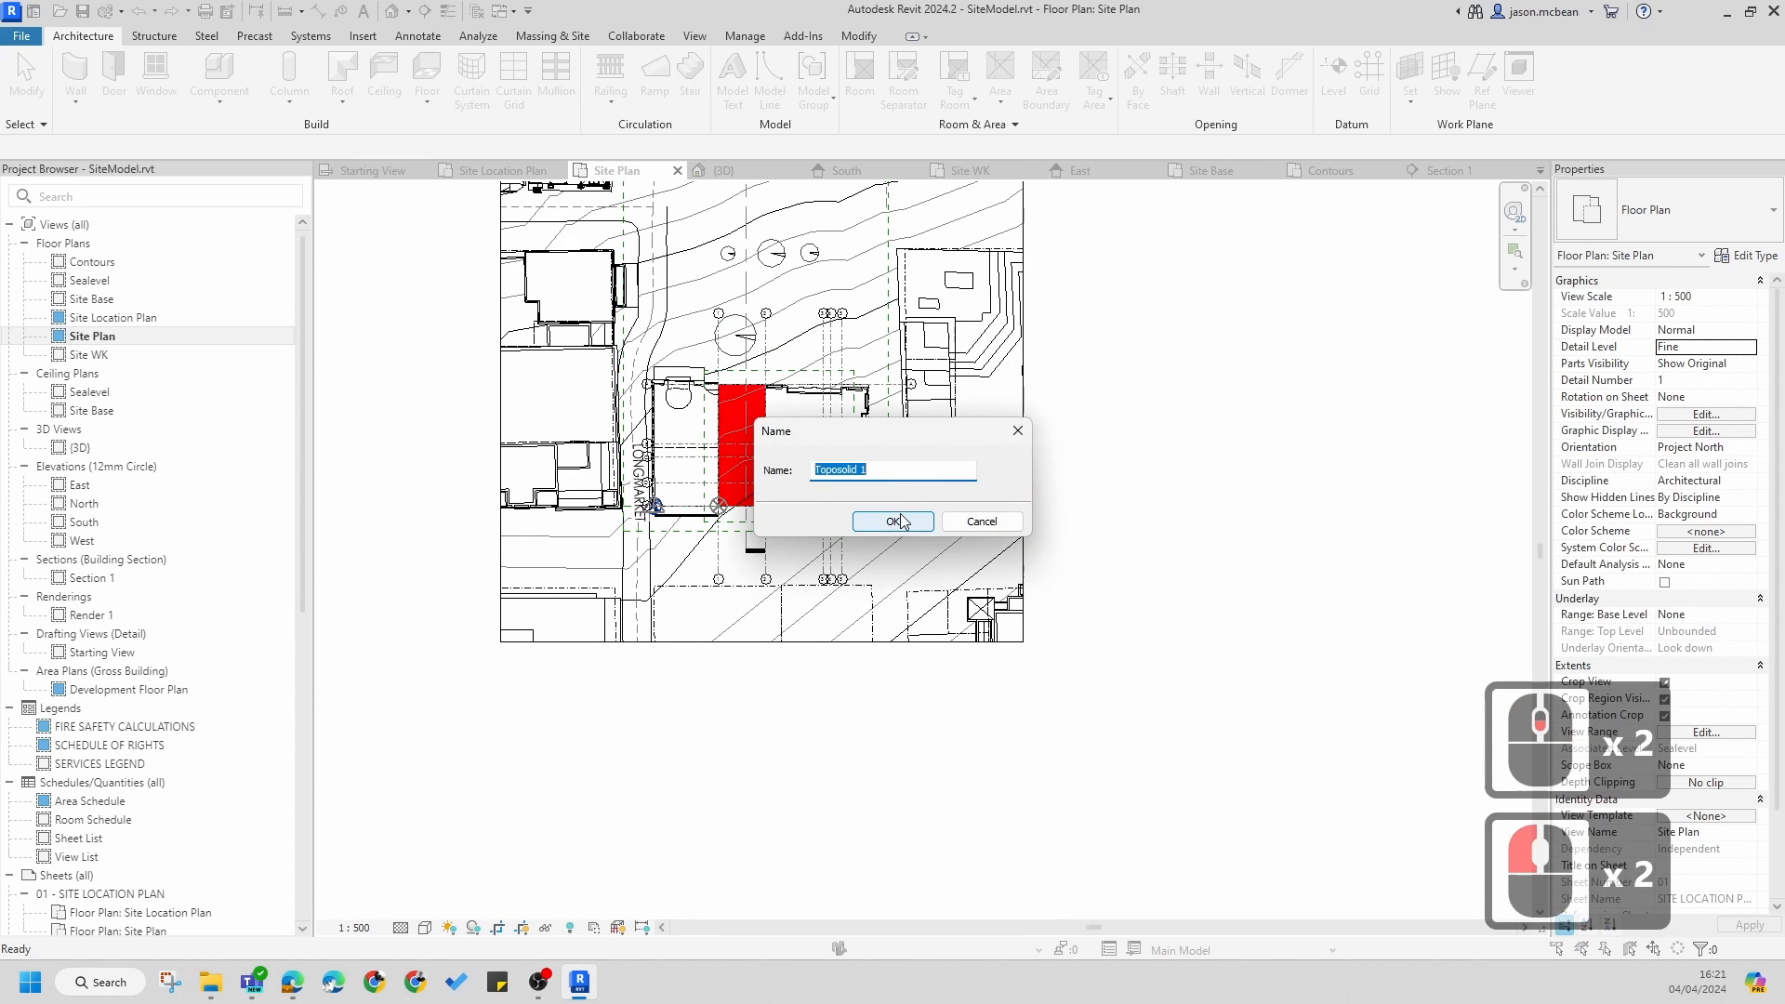
pyautogui.write('site')
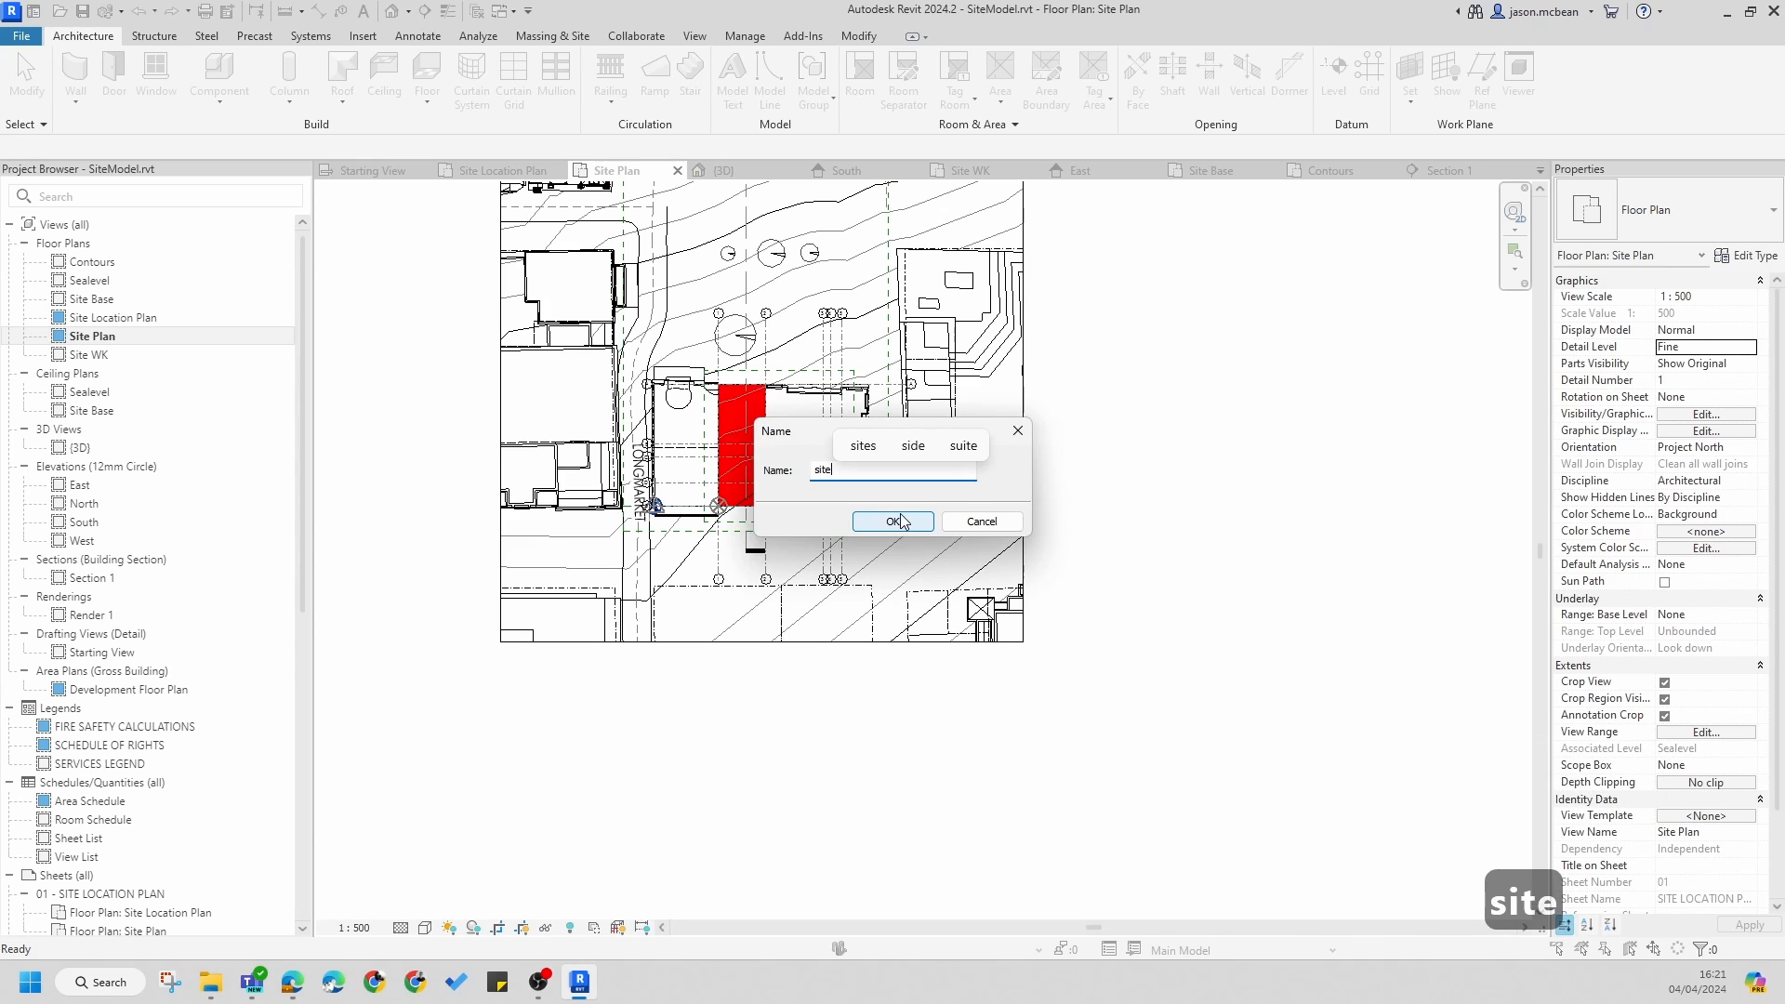
pyautogui.write('Basement')
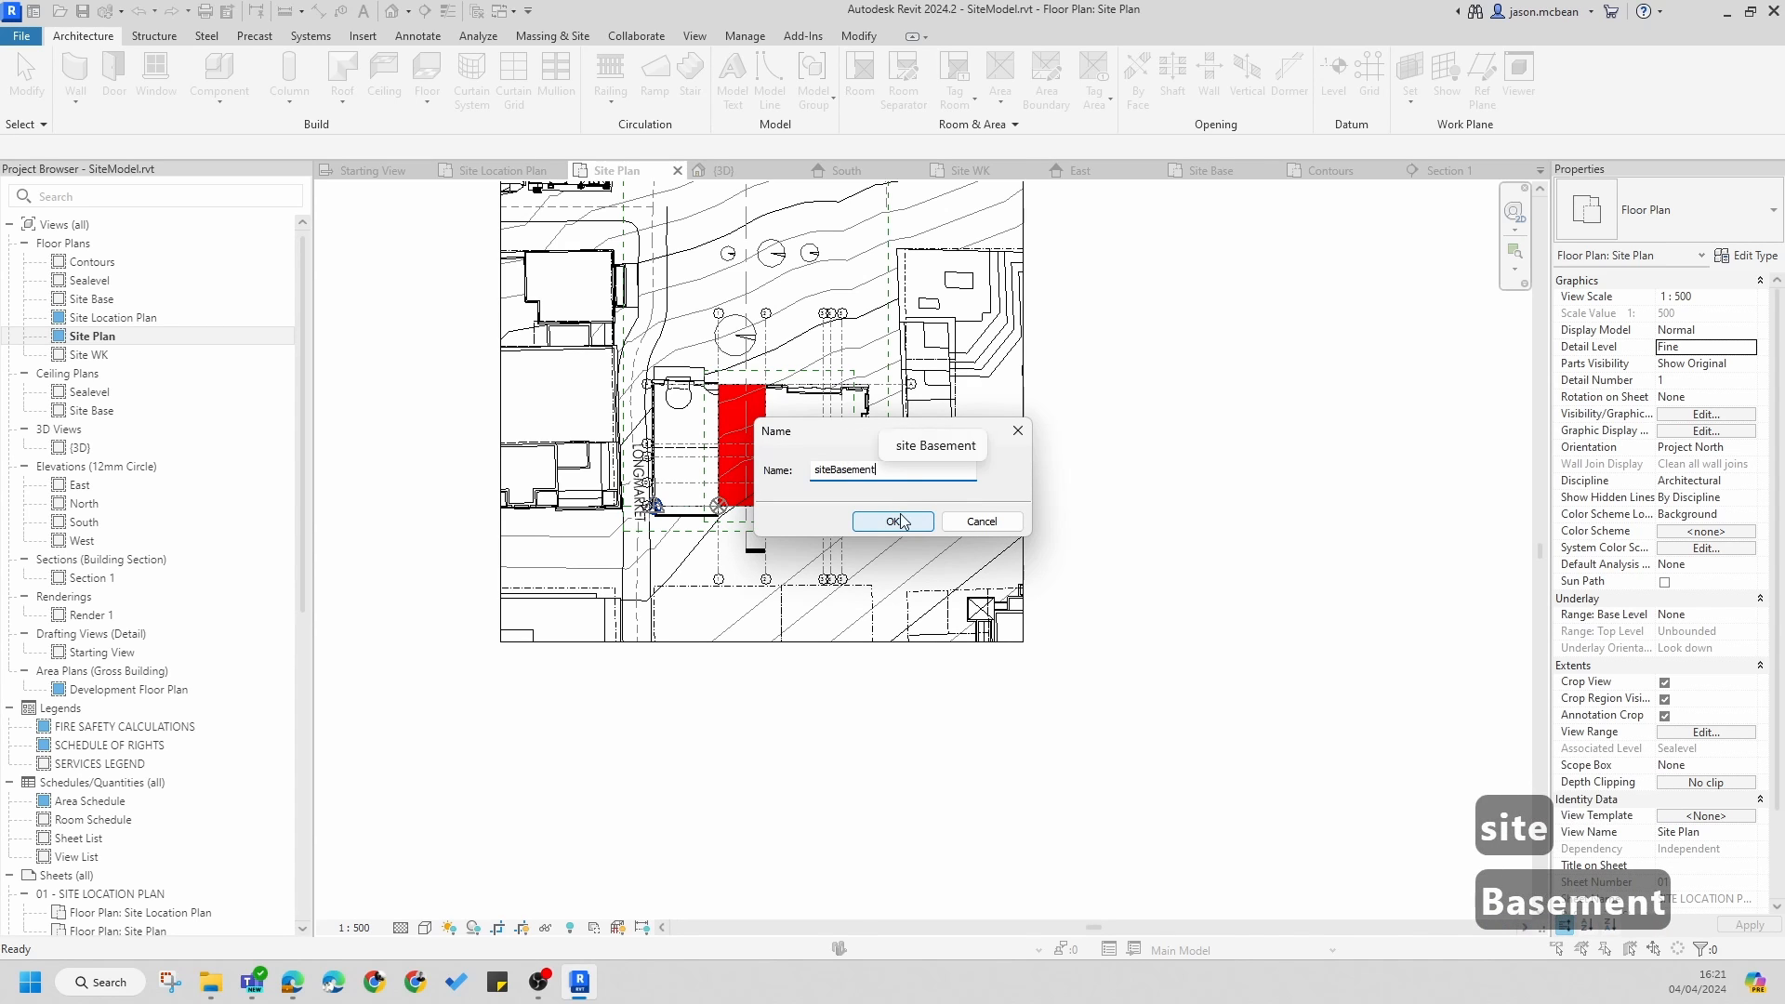
pyautogui.press('Return')
# - Create a void extrusion from the picked outline of the red filled region, with Cuts Geometry turned off
pyautogui.scroll(6, 754, 406)
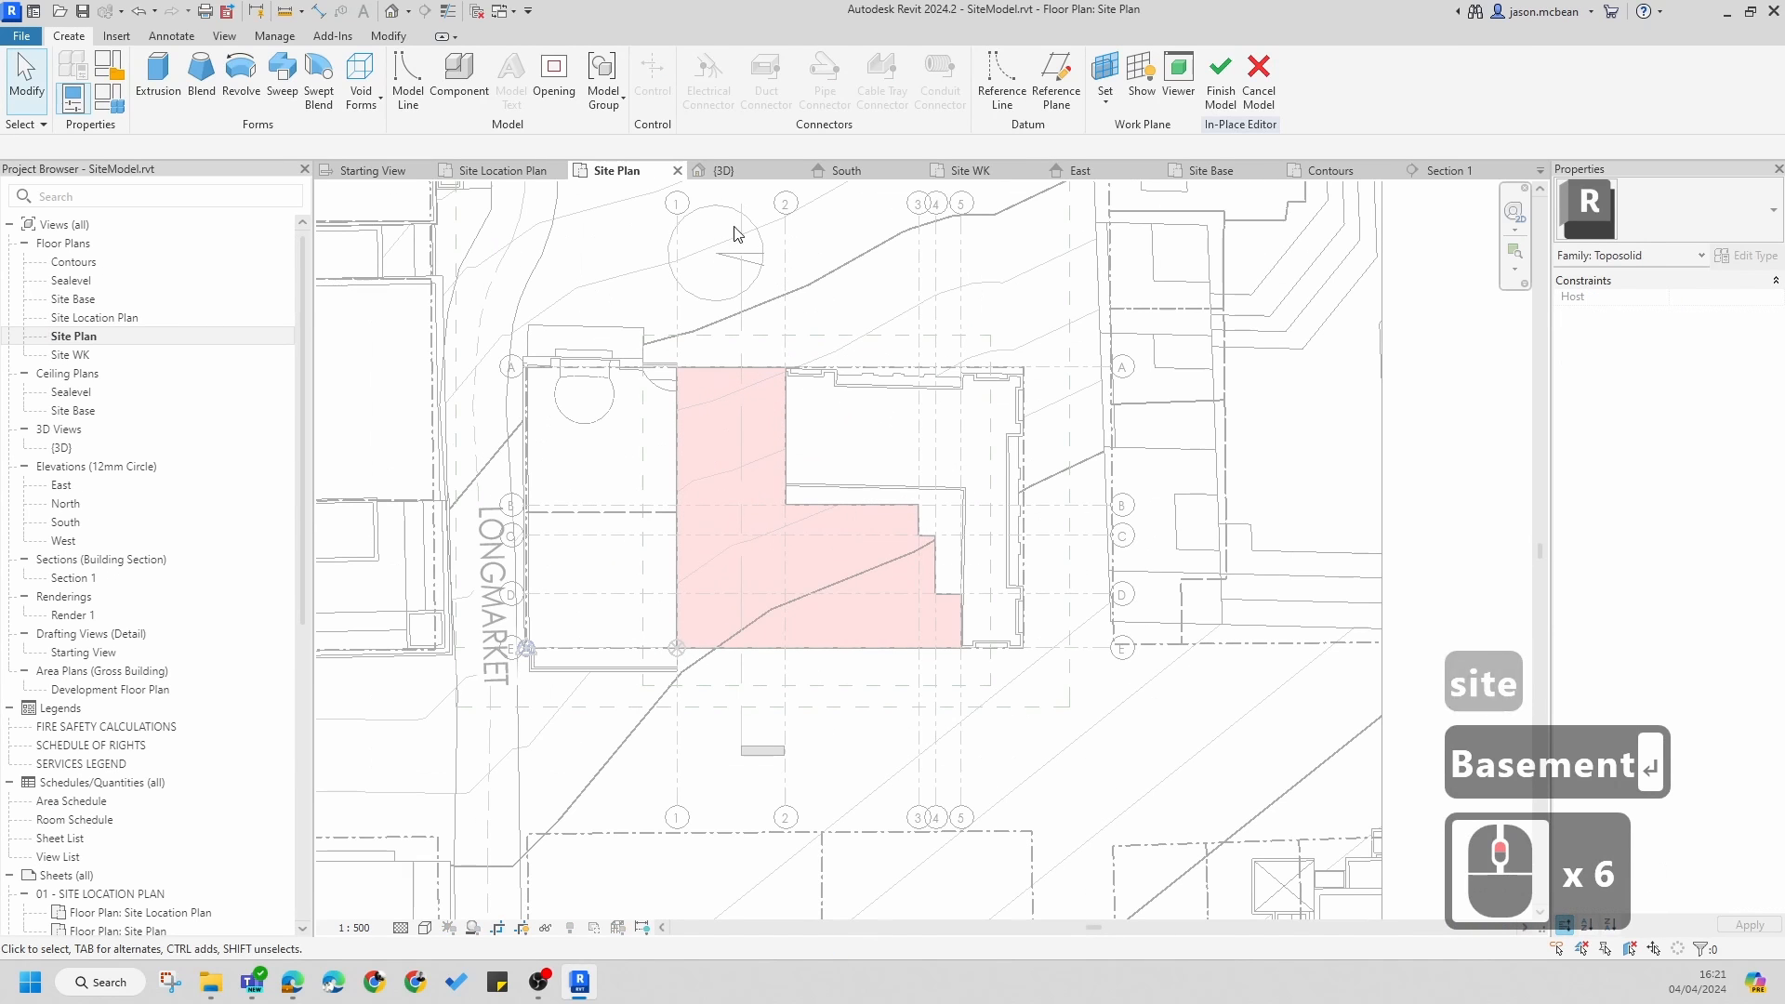
pyautogui.click(351, 86)
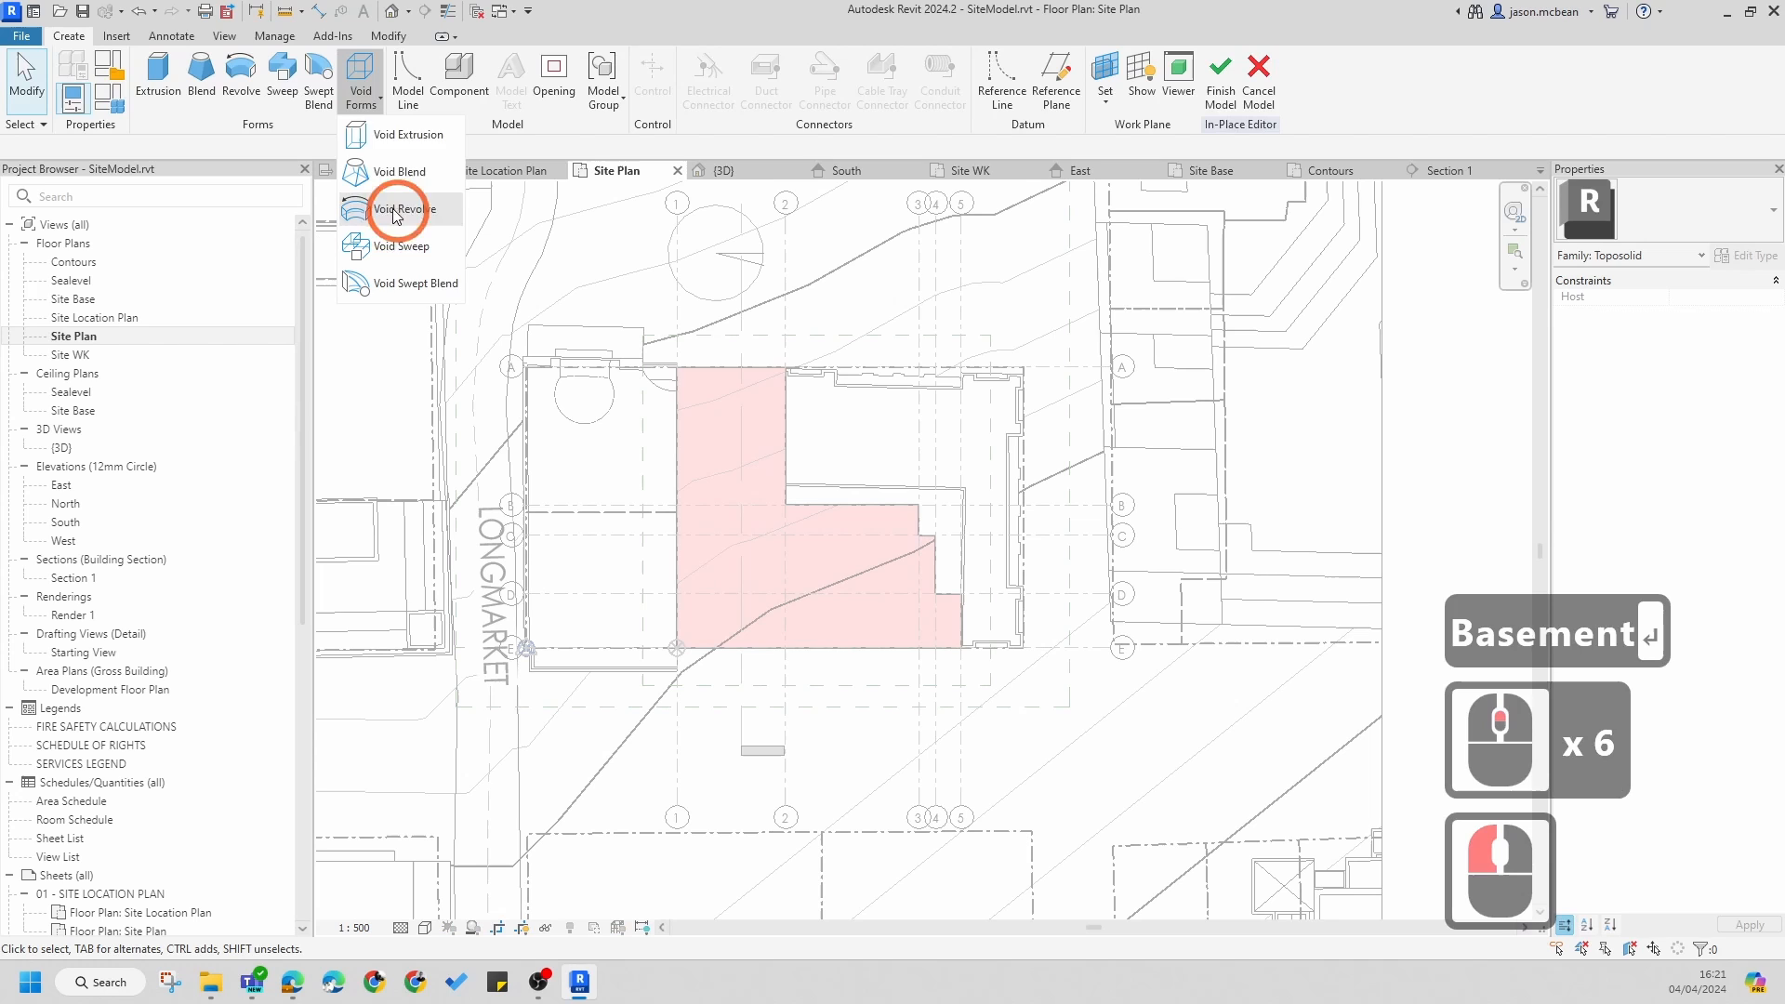
pyautogui.click(372, 139)
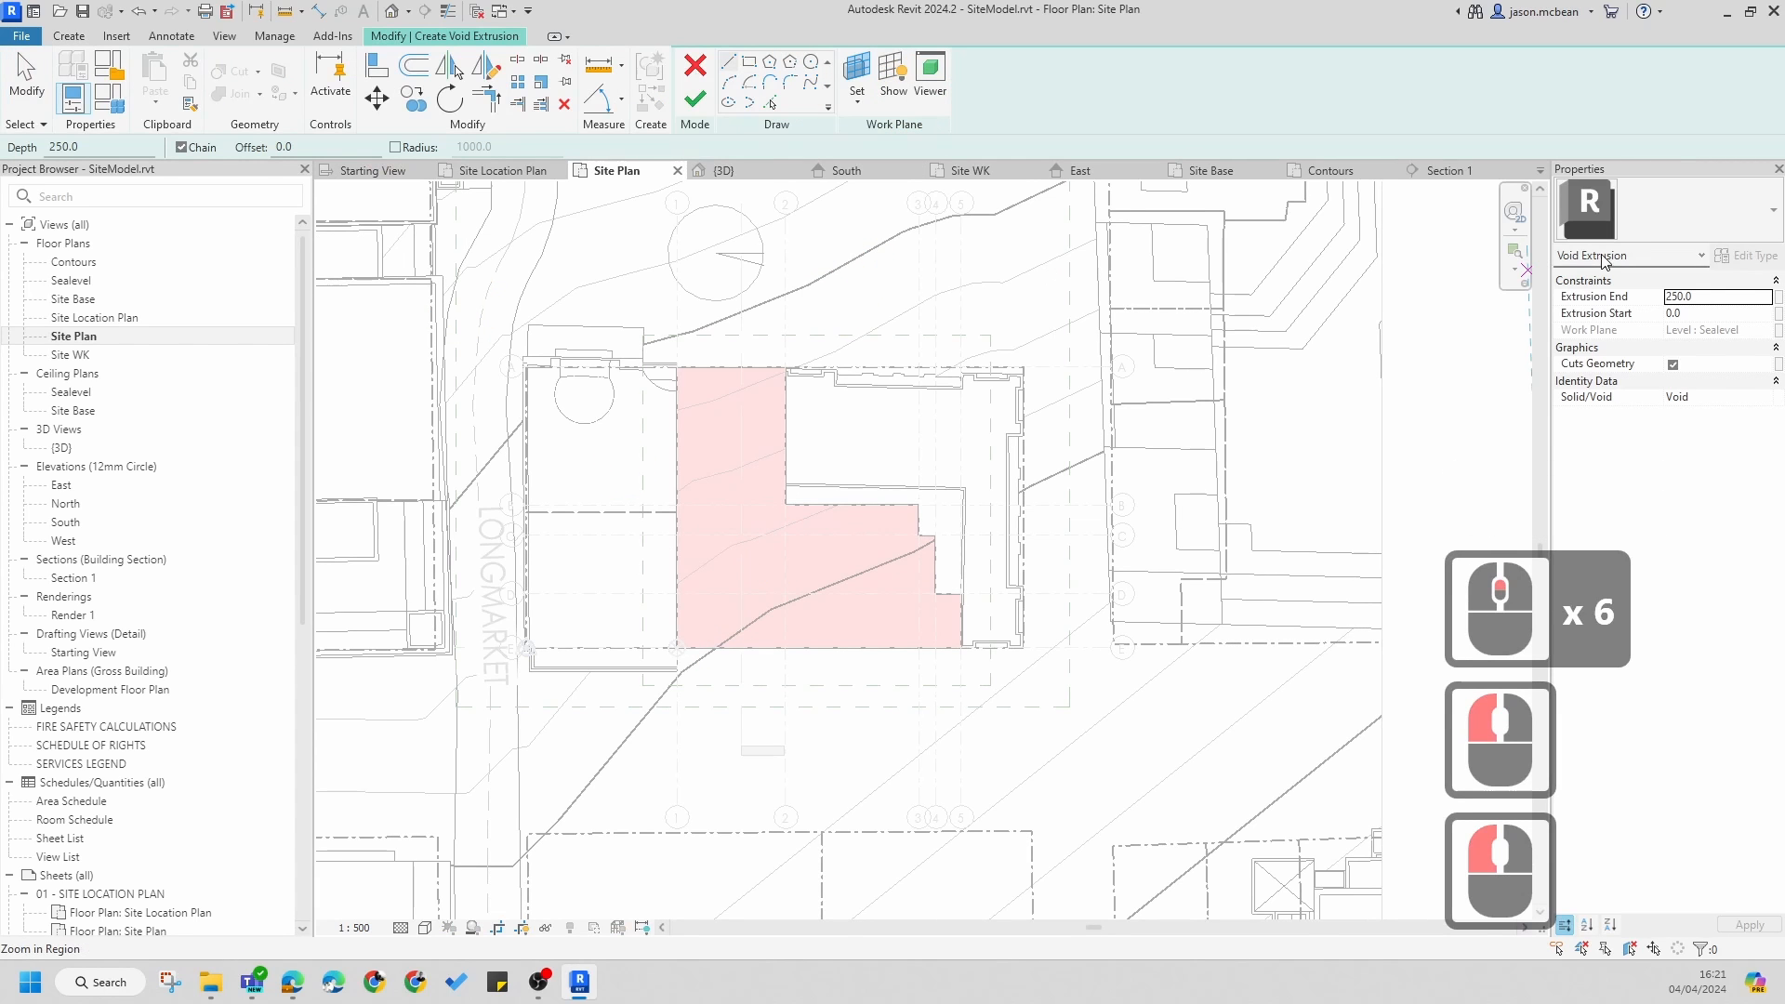
pyautogui.click(1681, 365)
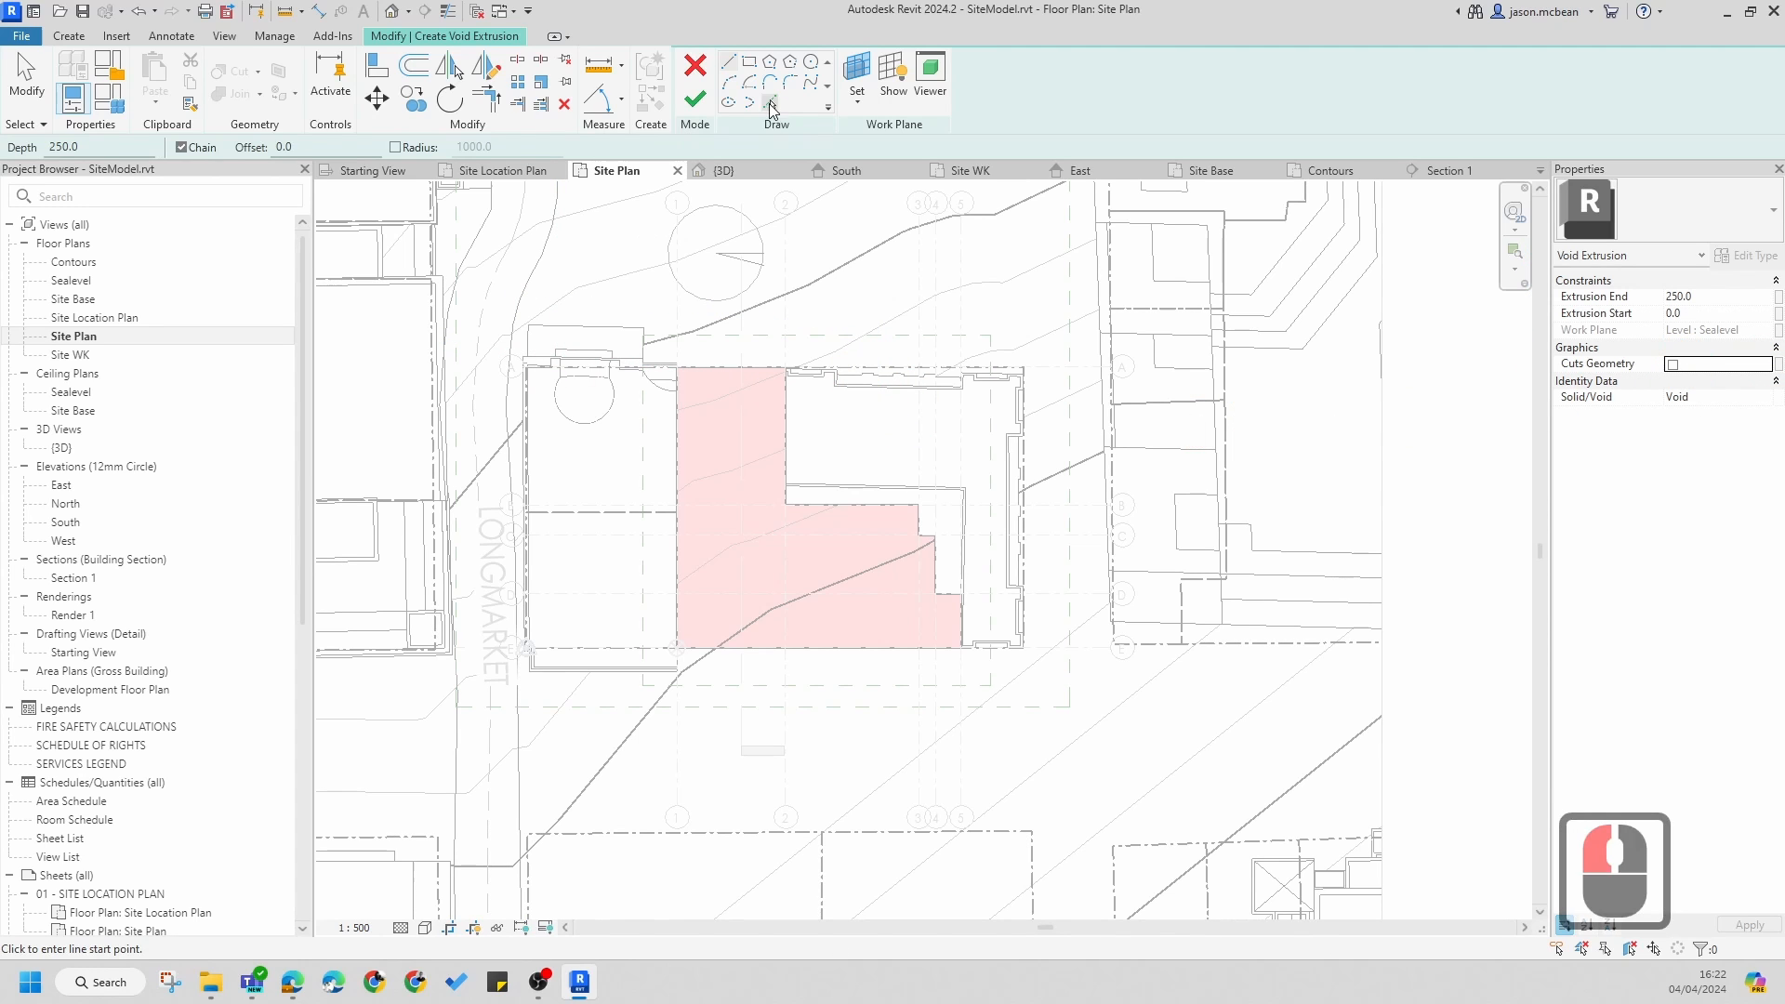
pyautogui.click(771, 105)
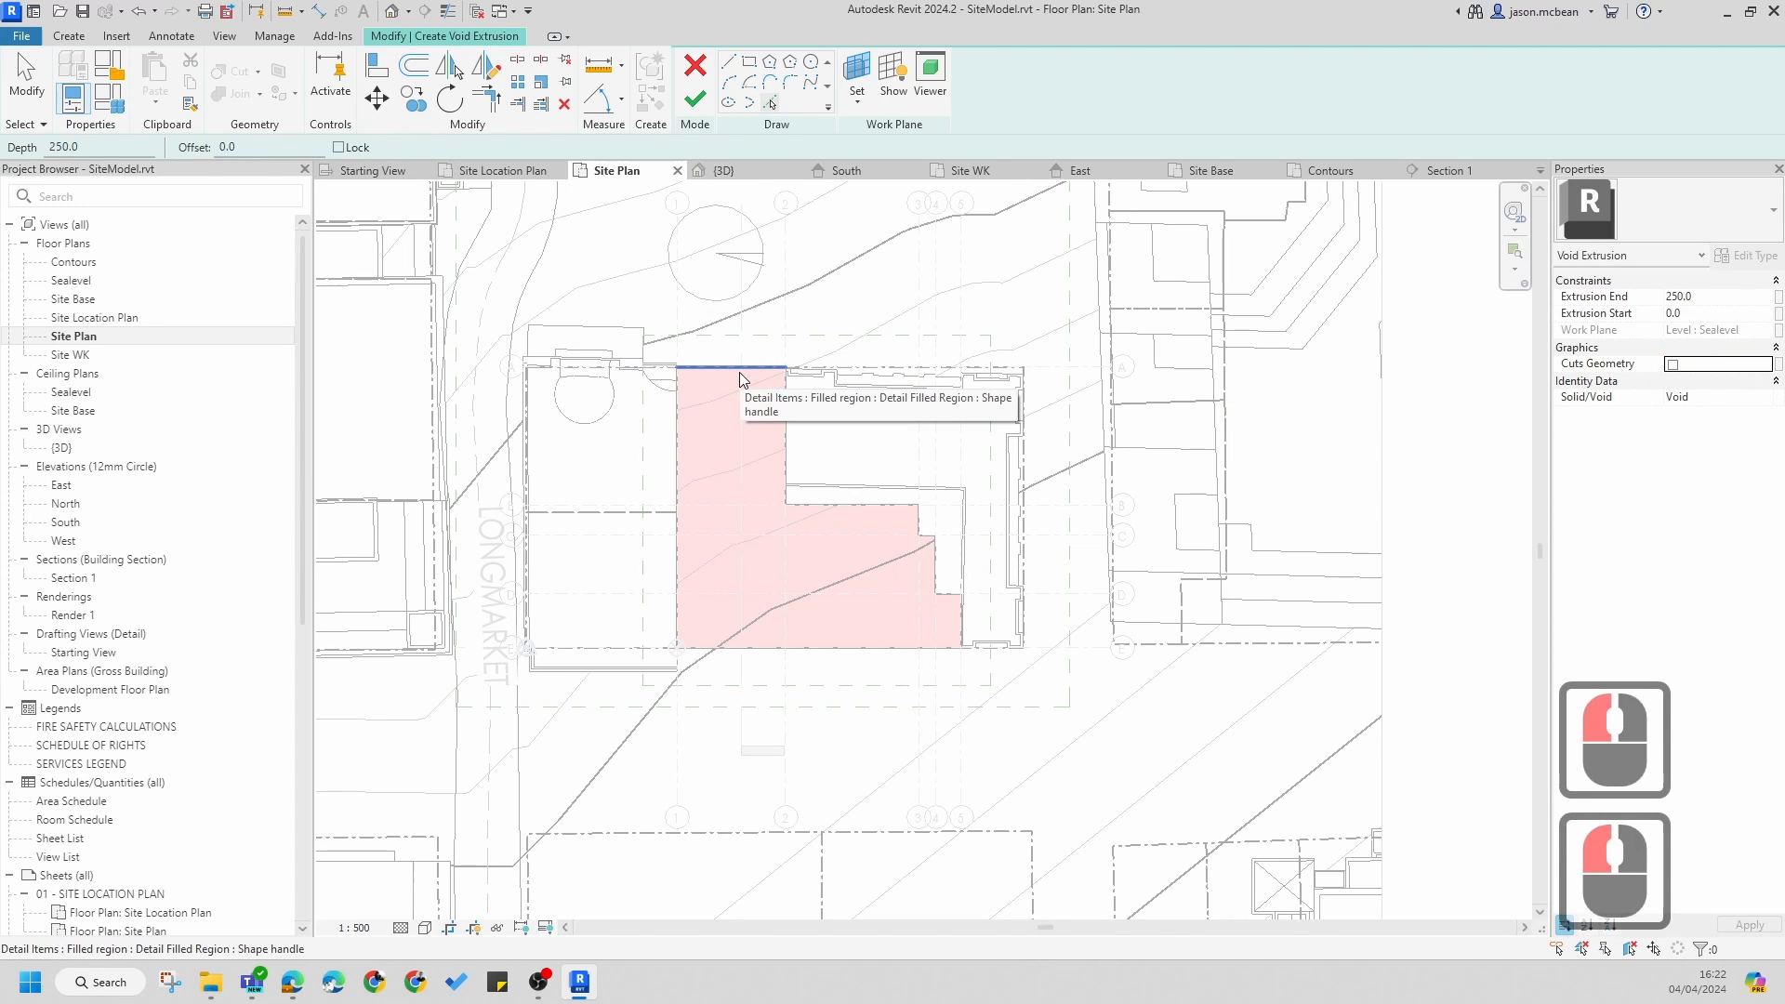
pyautogui.press('Tab')
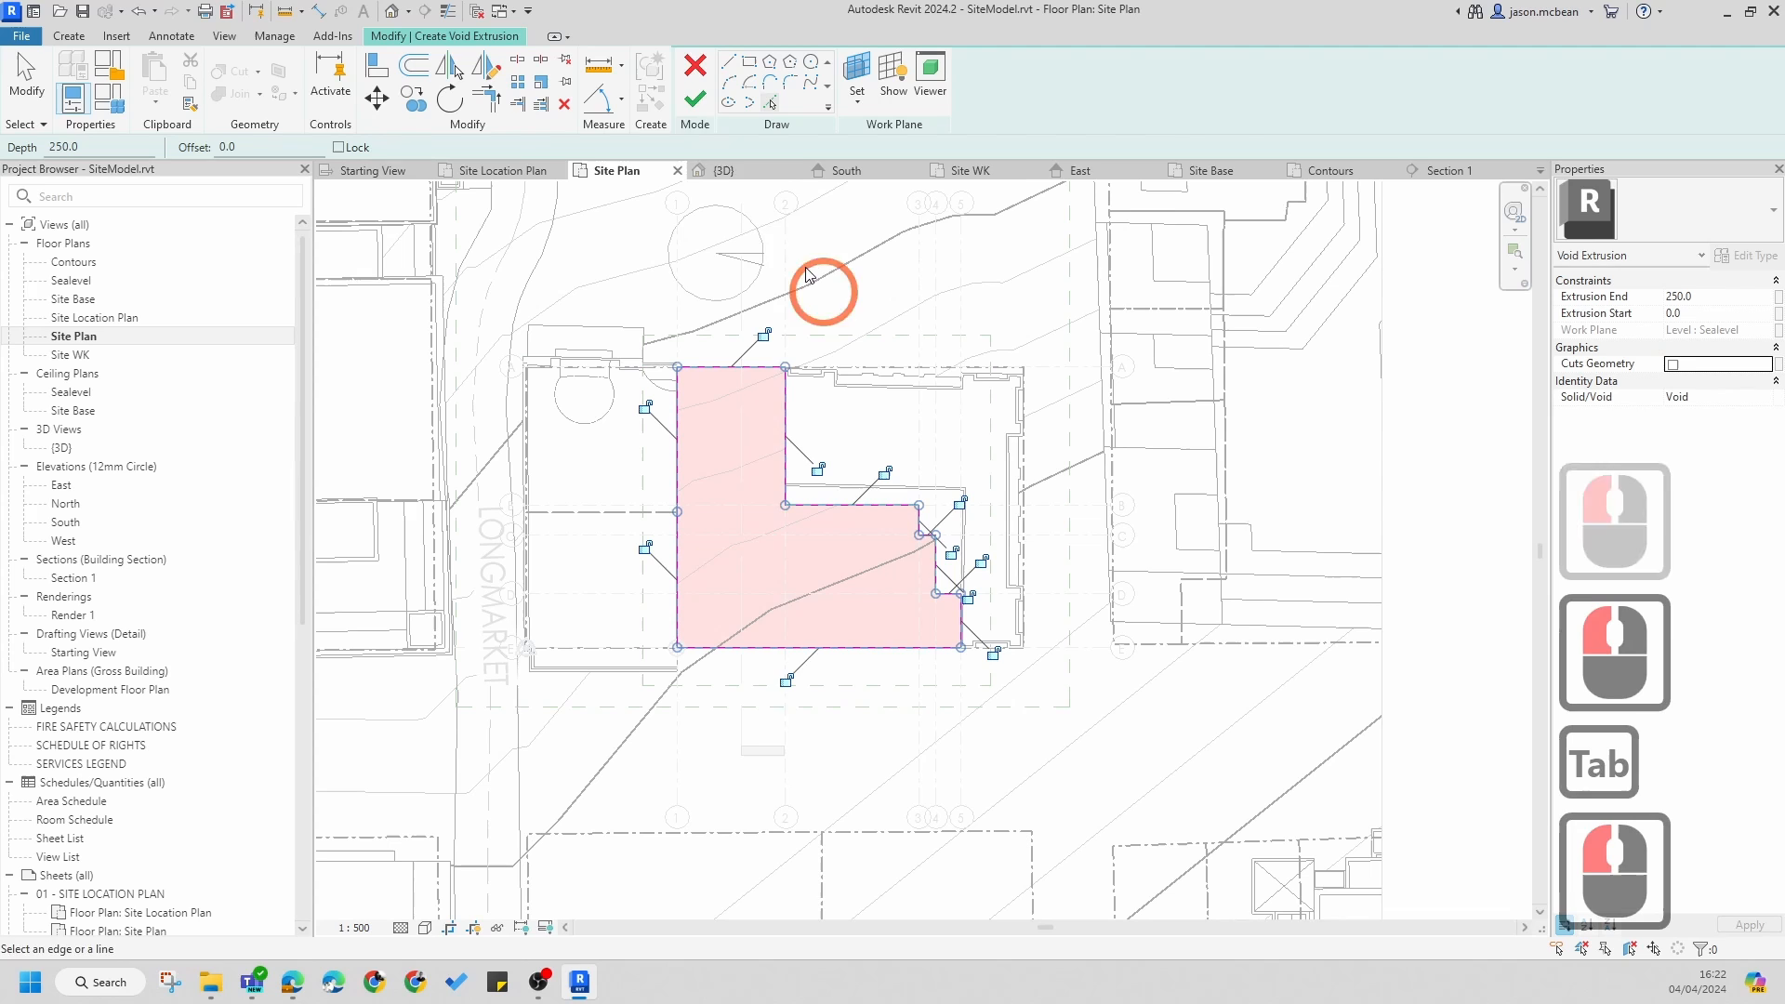
pyautogui.click(694, 98)
# - In Section 1, stretch the void extrusion from level B2 up to Level 1, giving extrusion start 6170 and end 14570
pyautogui.scroll(-6, 939, 493)
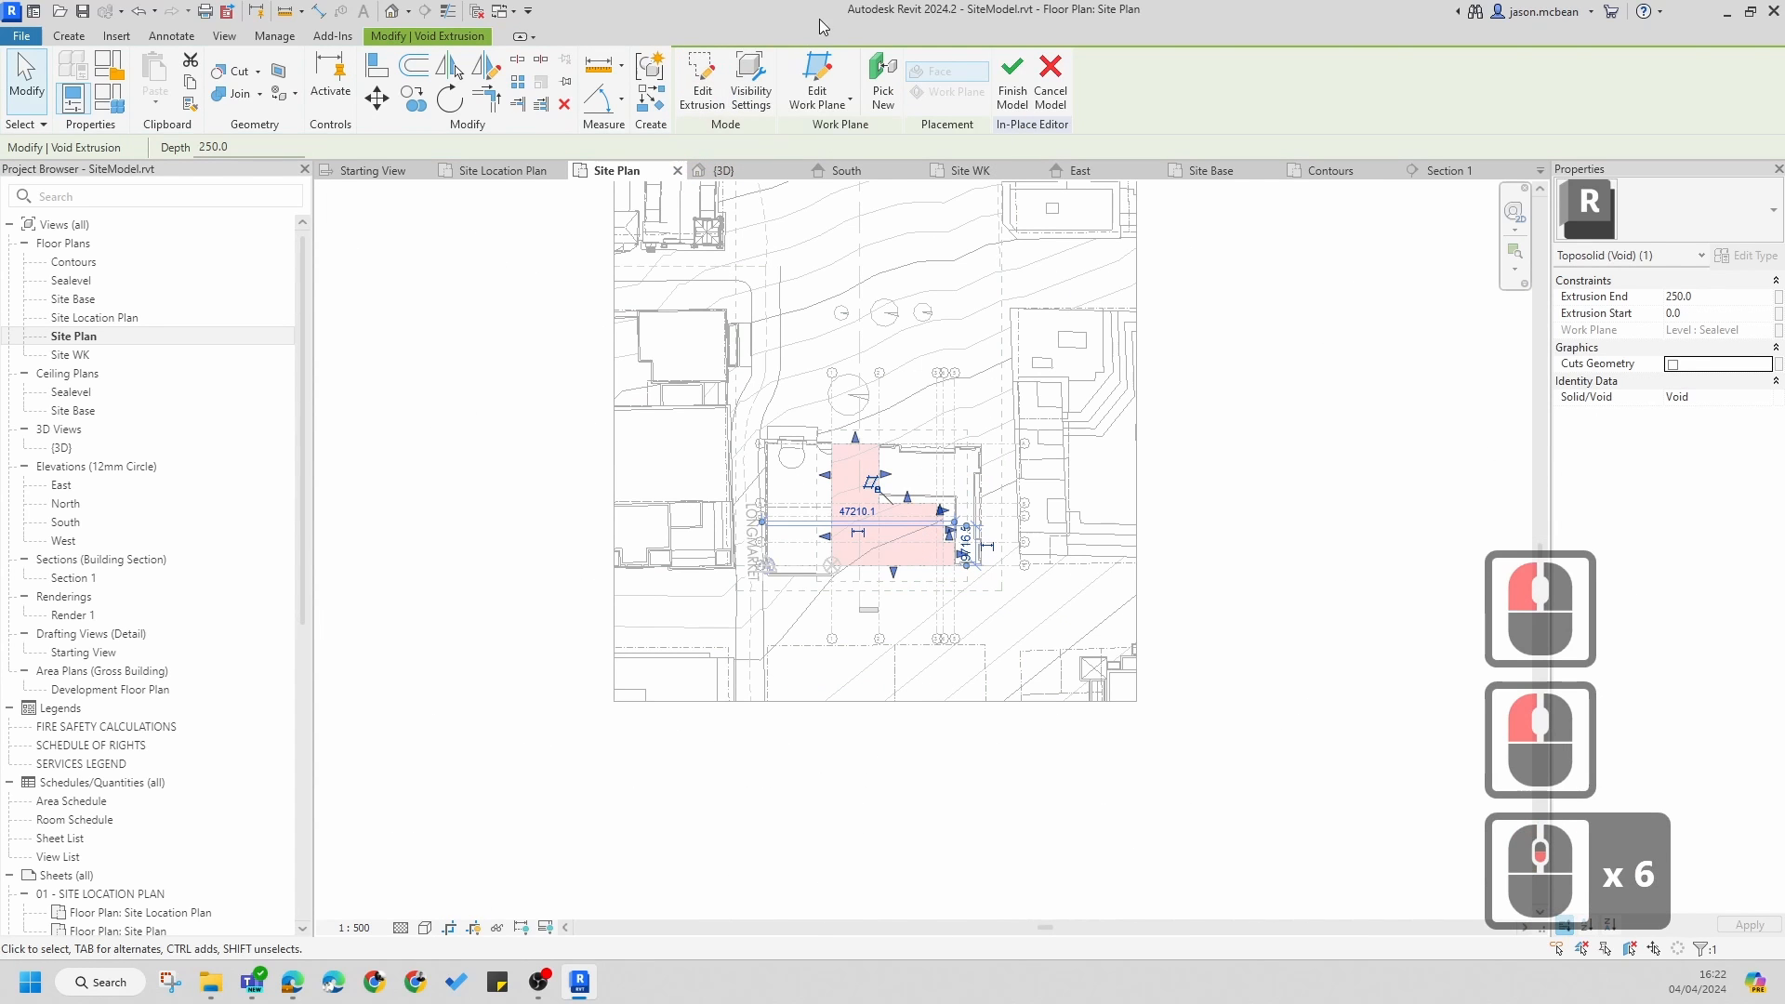
pyautogui.click(1448, 170)
pyautogui.scroll(11, 793, 618)
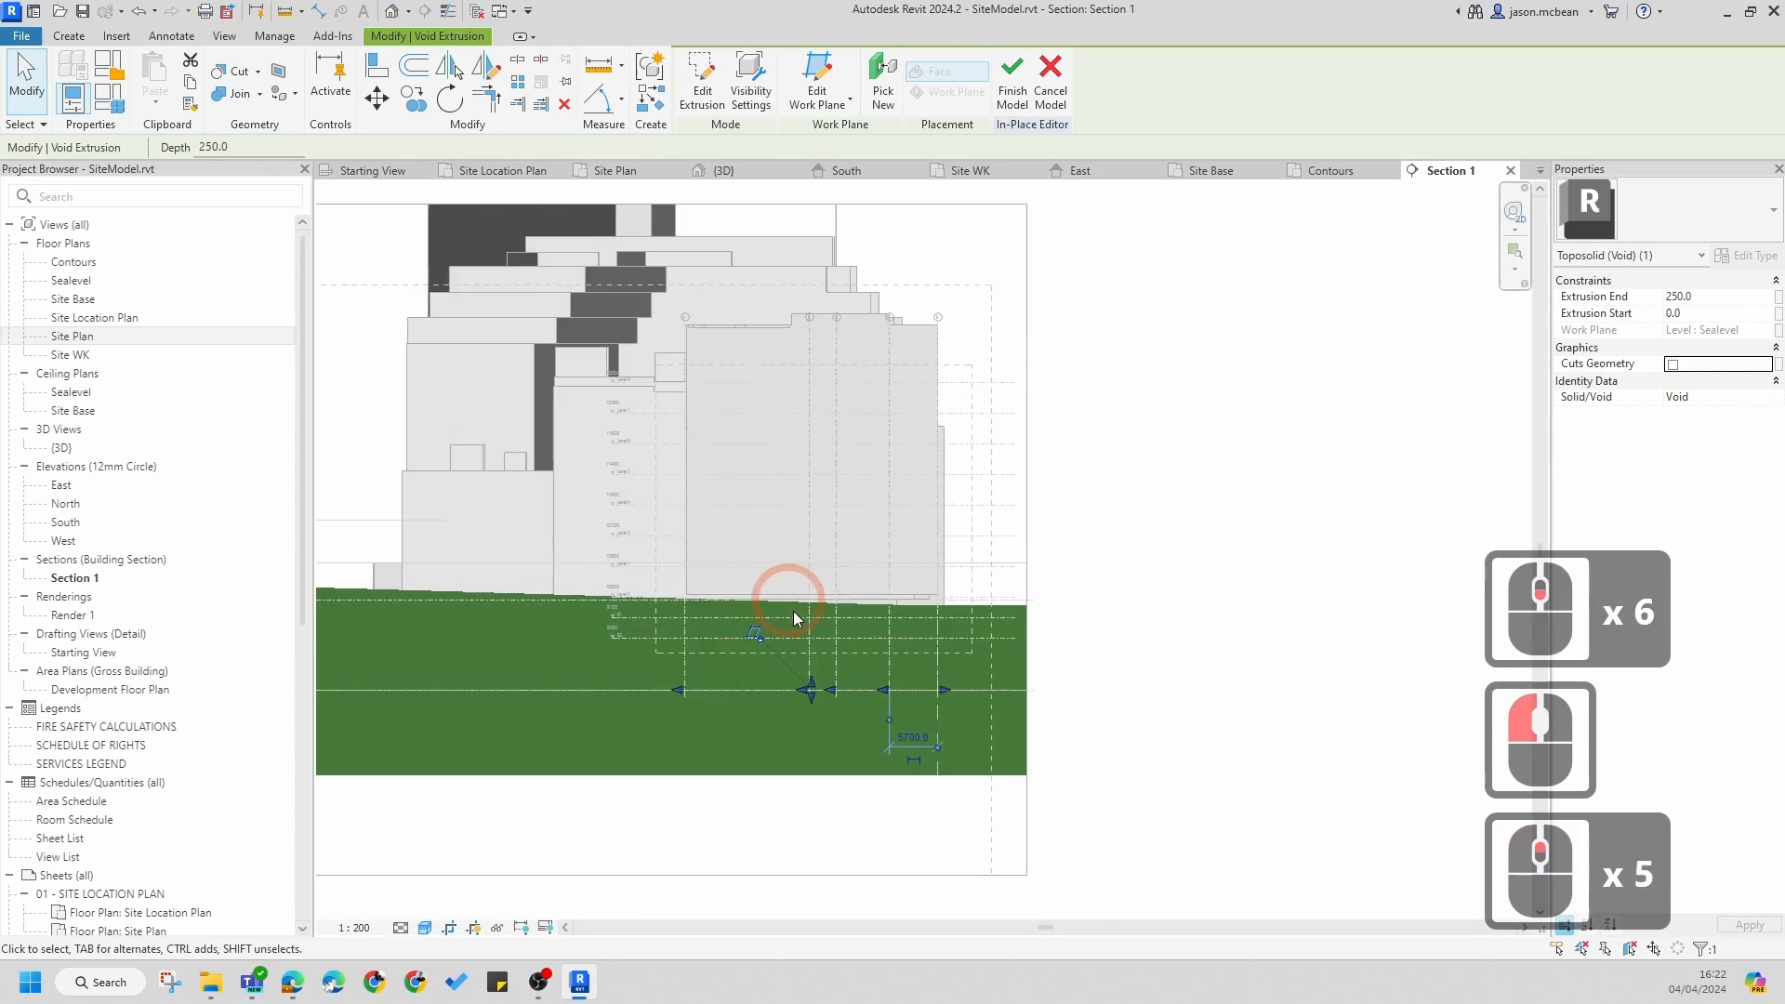
pyautogui.moveTo(800, 450); pyautogui.dragTo(817, 447, button='middle')
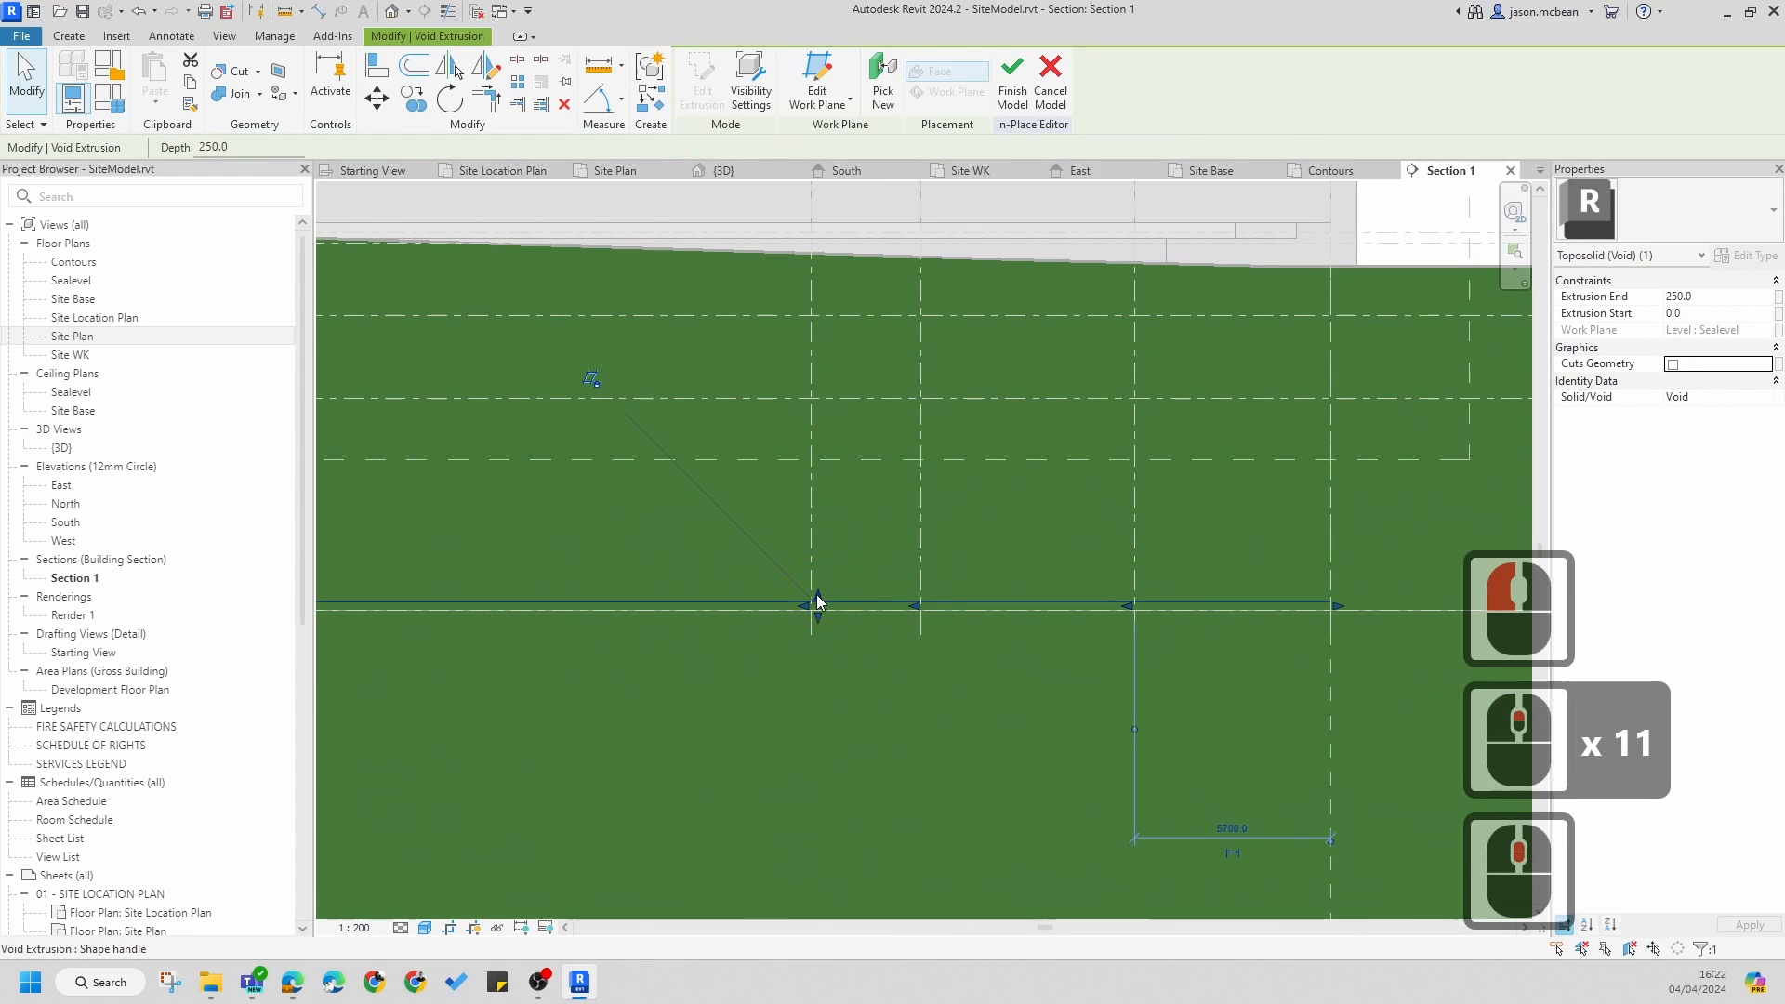
pyautogui.moveTo(817, 595); pyautogui.dragTo(881, 199)
pyautogui.scroll(-5, 966, 488)
pyautogui.moveTo(933, 609); pyautogui.dragTo(894, 703, button='middle')
pyautogui.moveTo(853, 648); pyautogui.dragTo(875, 396)
pyautogui.scroll(5, 842, 382)
pyautogui.scroll(-7, 789, 390)
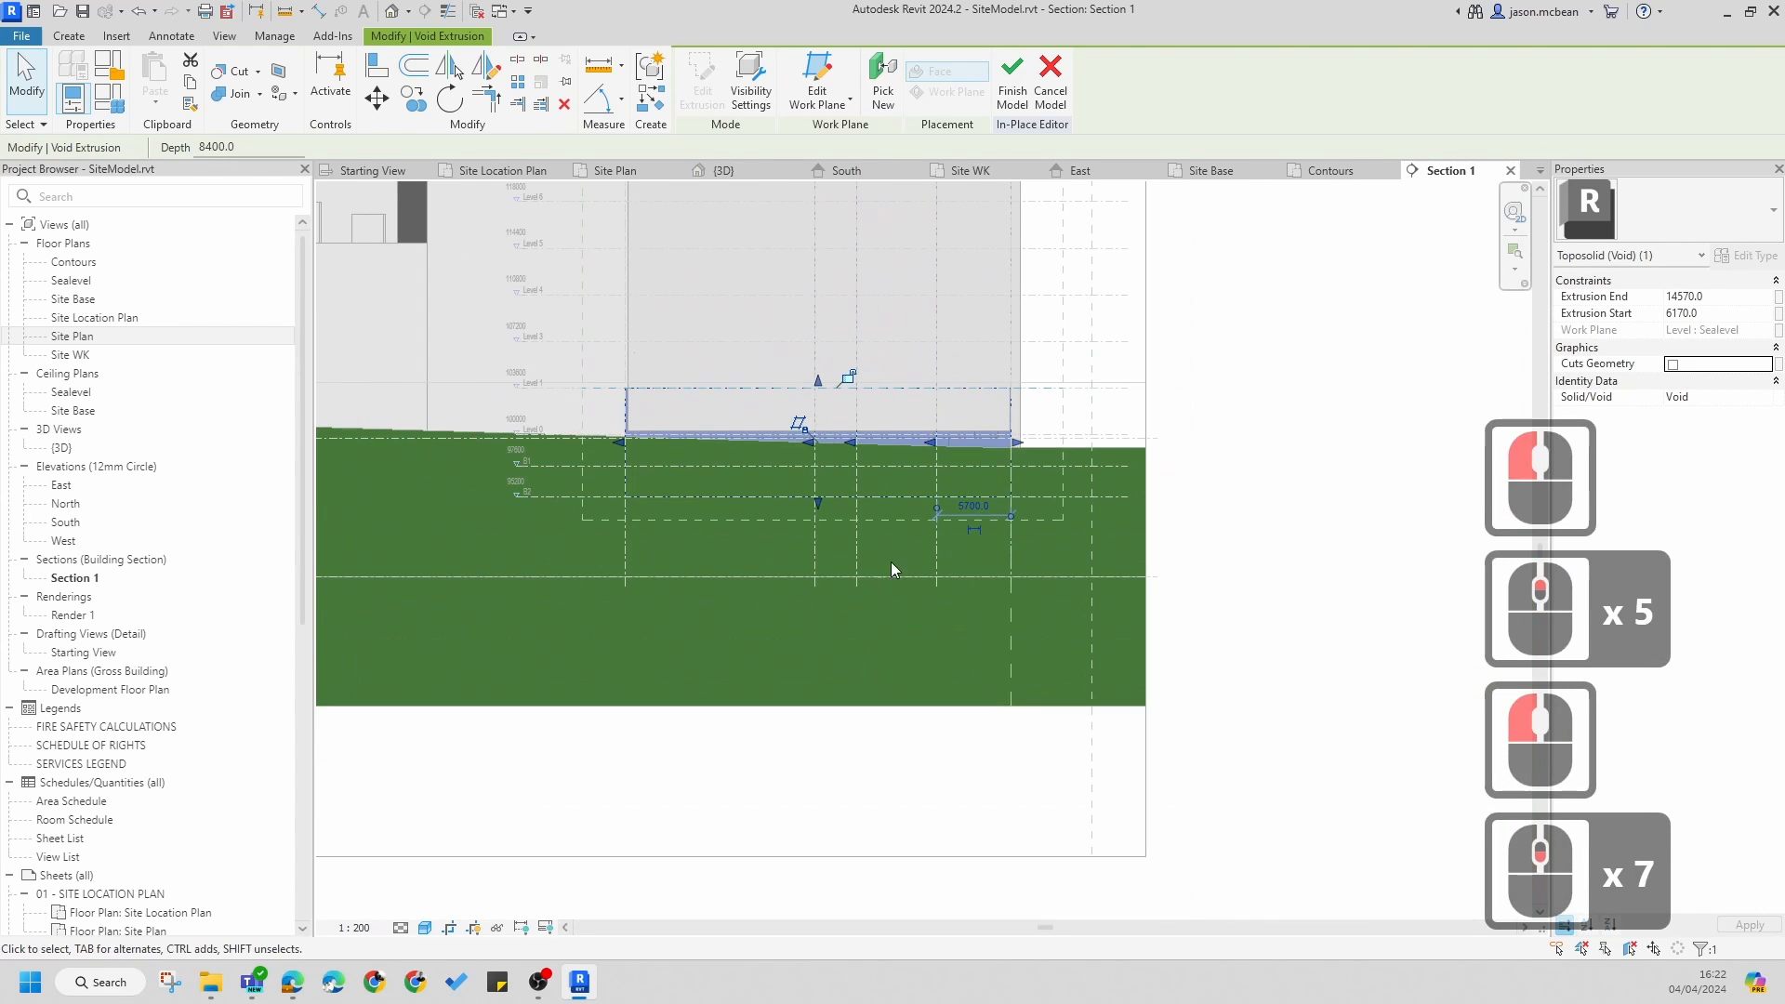
# - Examine the basement void's extent against the terrain and levels in Section 1 and in the Site Plan
pyautogui.scroll(6, 898, 475)
pyautogui.scroll(-5, 691, 519)
pyautogui.scroll(-5, 690, 519)
pyautogui.click(729, 498)
pyautogui.scroll(5, 728, 498)
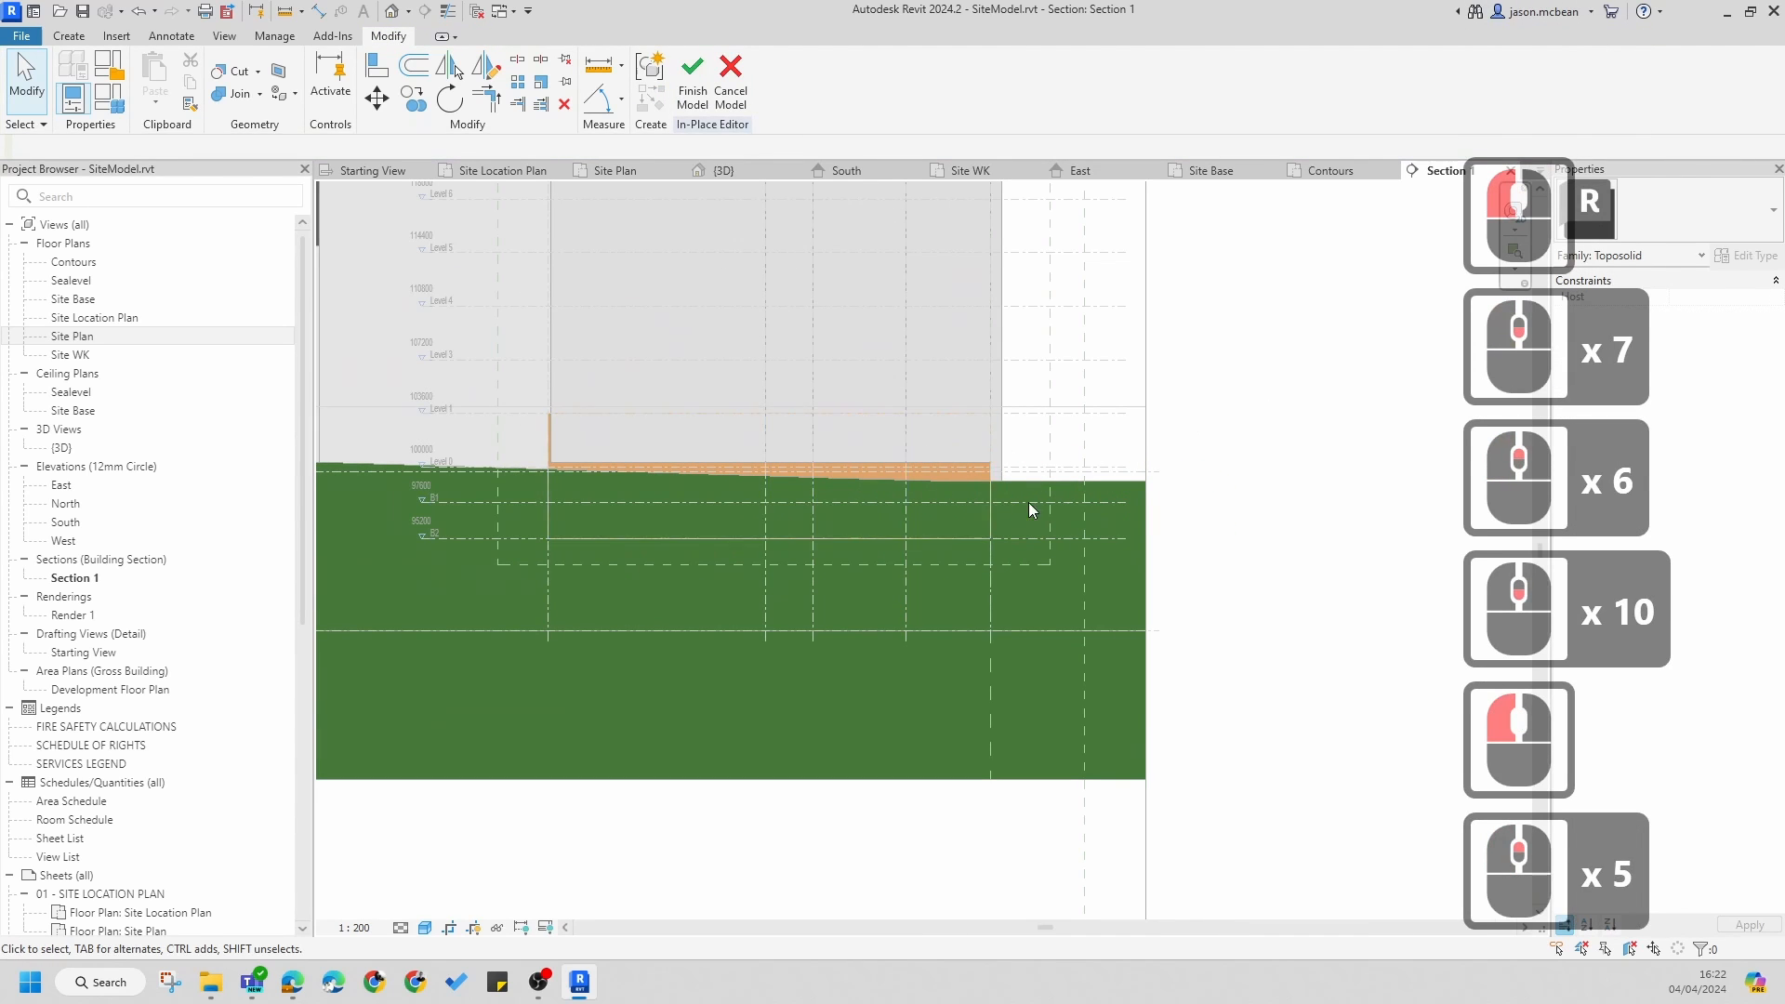
pyautogui.scroll(-5, 1028, 502)
pyautogui.doubleClick(53, 337)
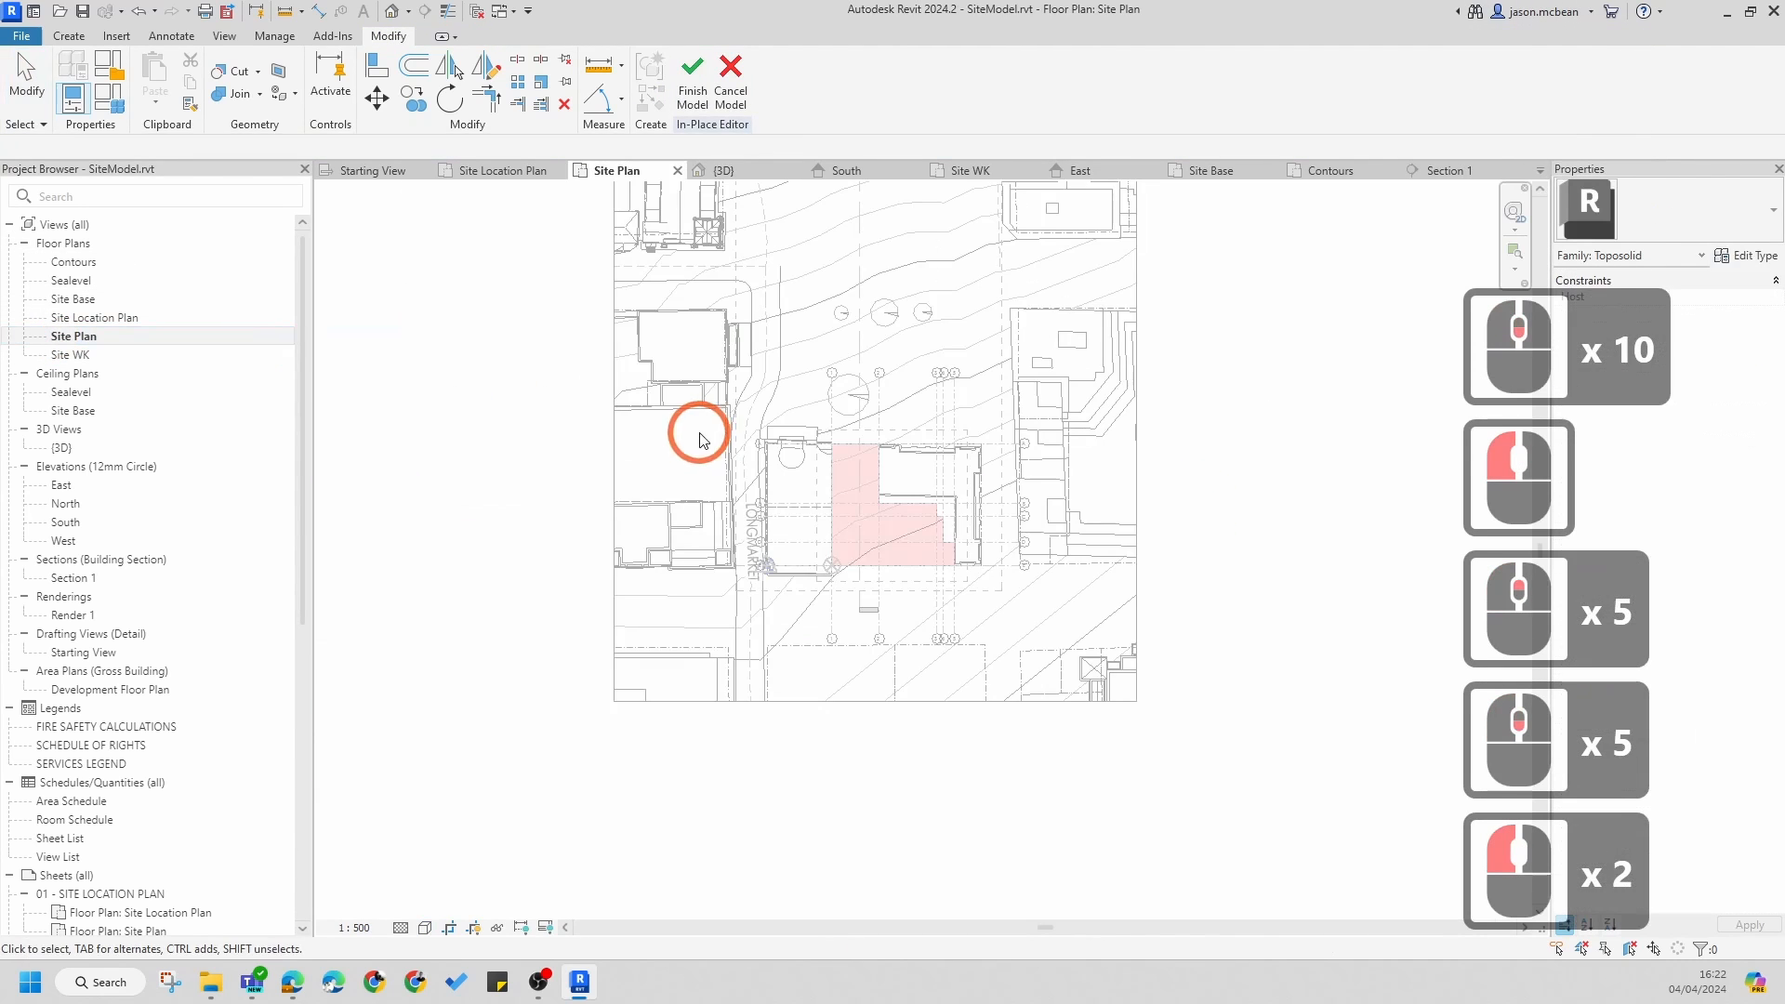
pyautogui.scroll(6, 881, 507)
pyautogui.scroll(-5, 861, 627)
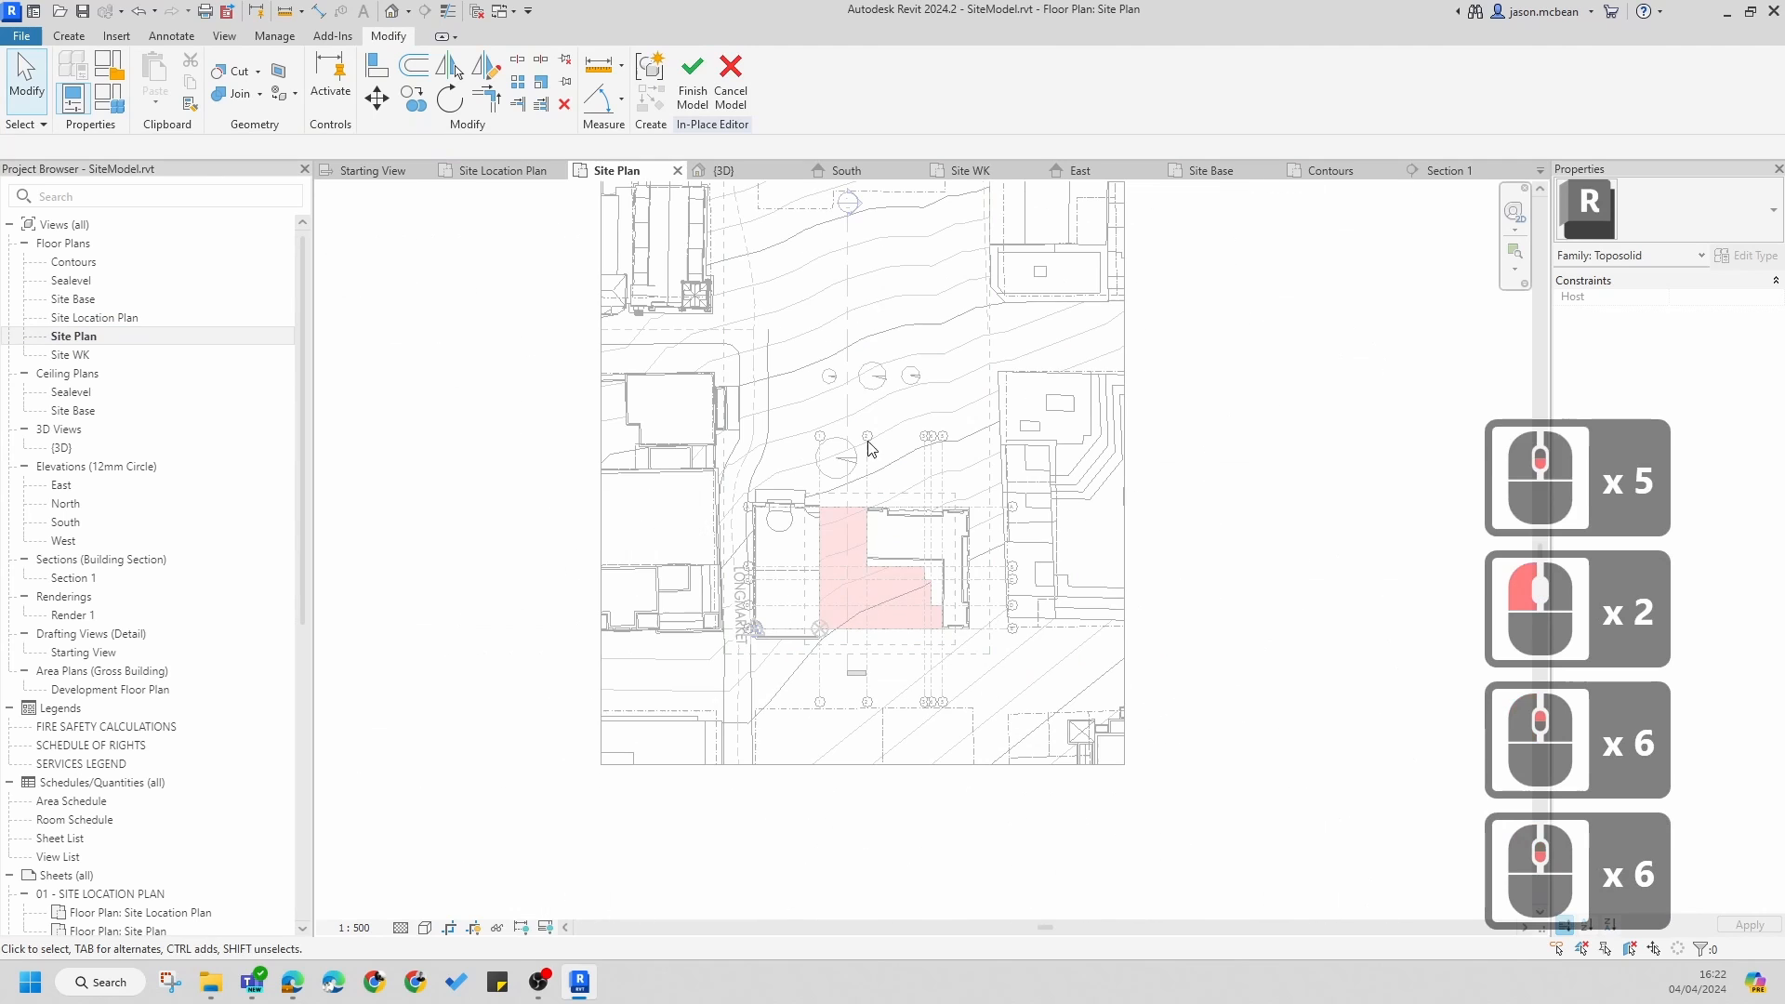
pyautogui.click(1445, 170)
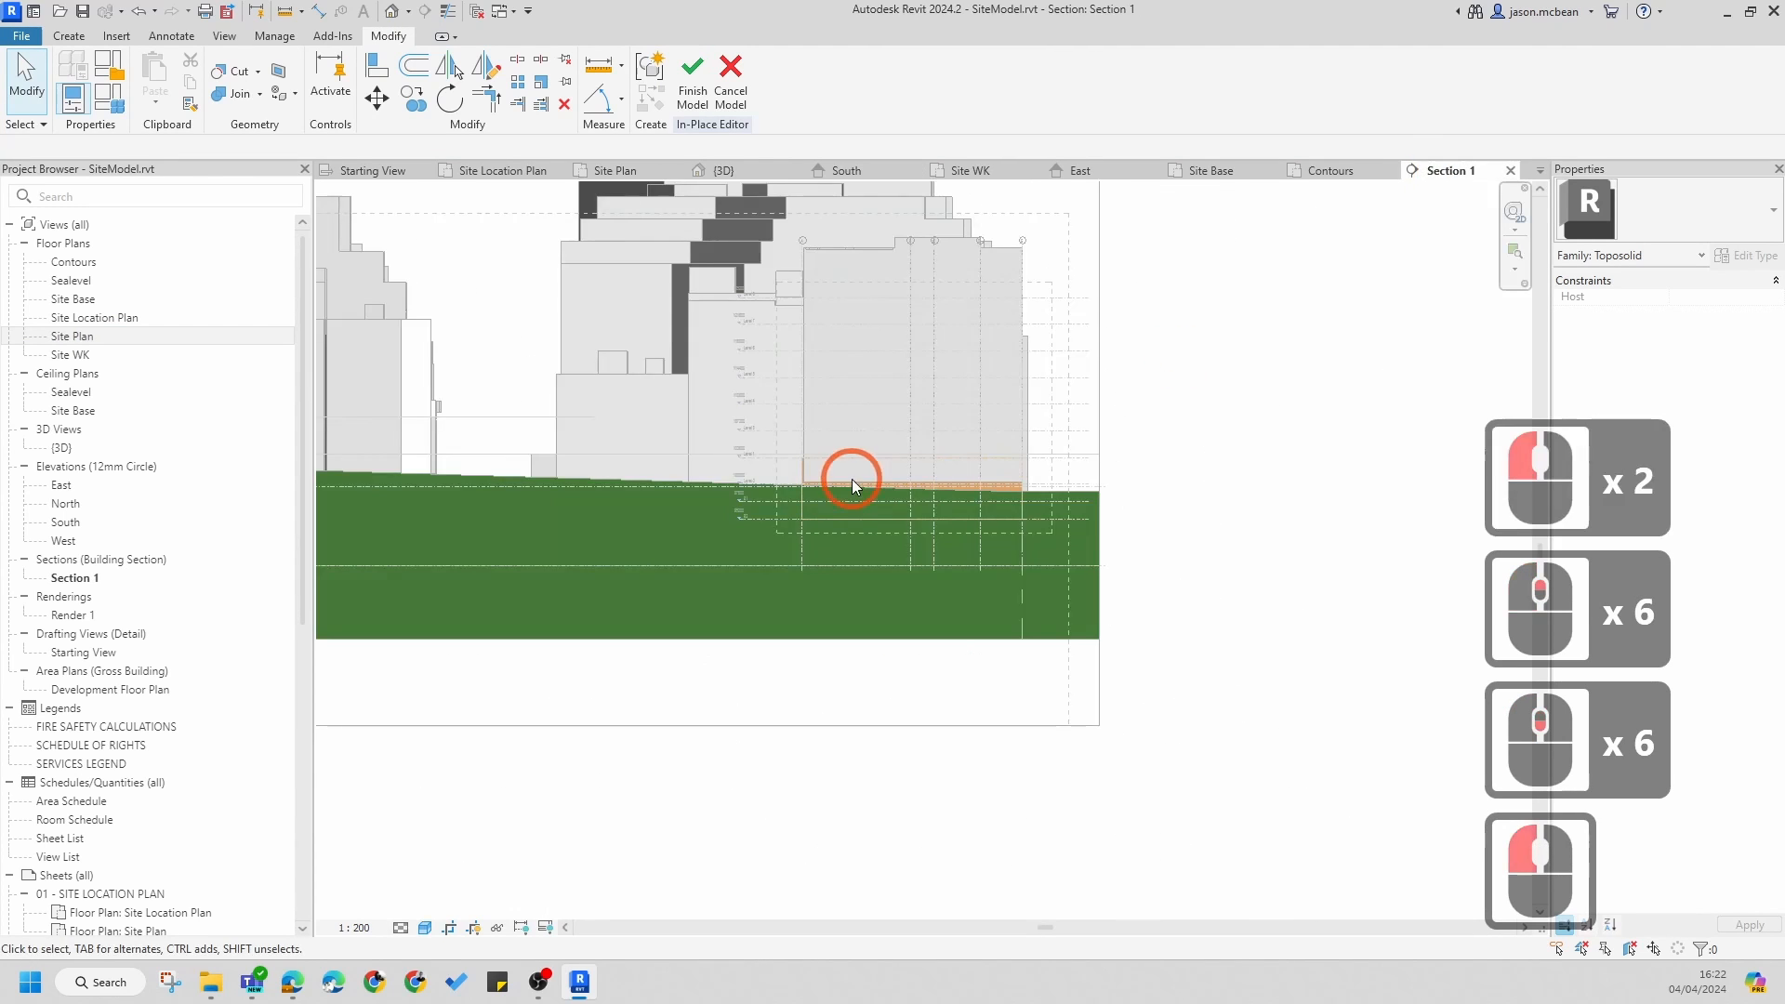
pyautogui.scroll(6, 1000, 489)
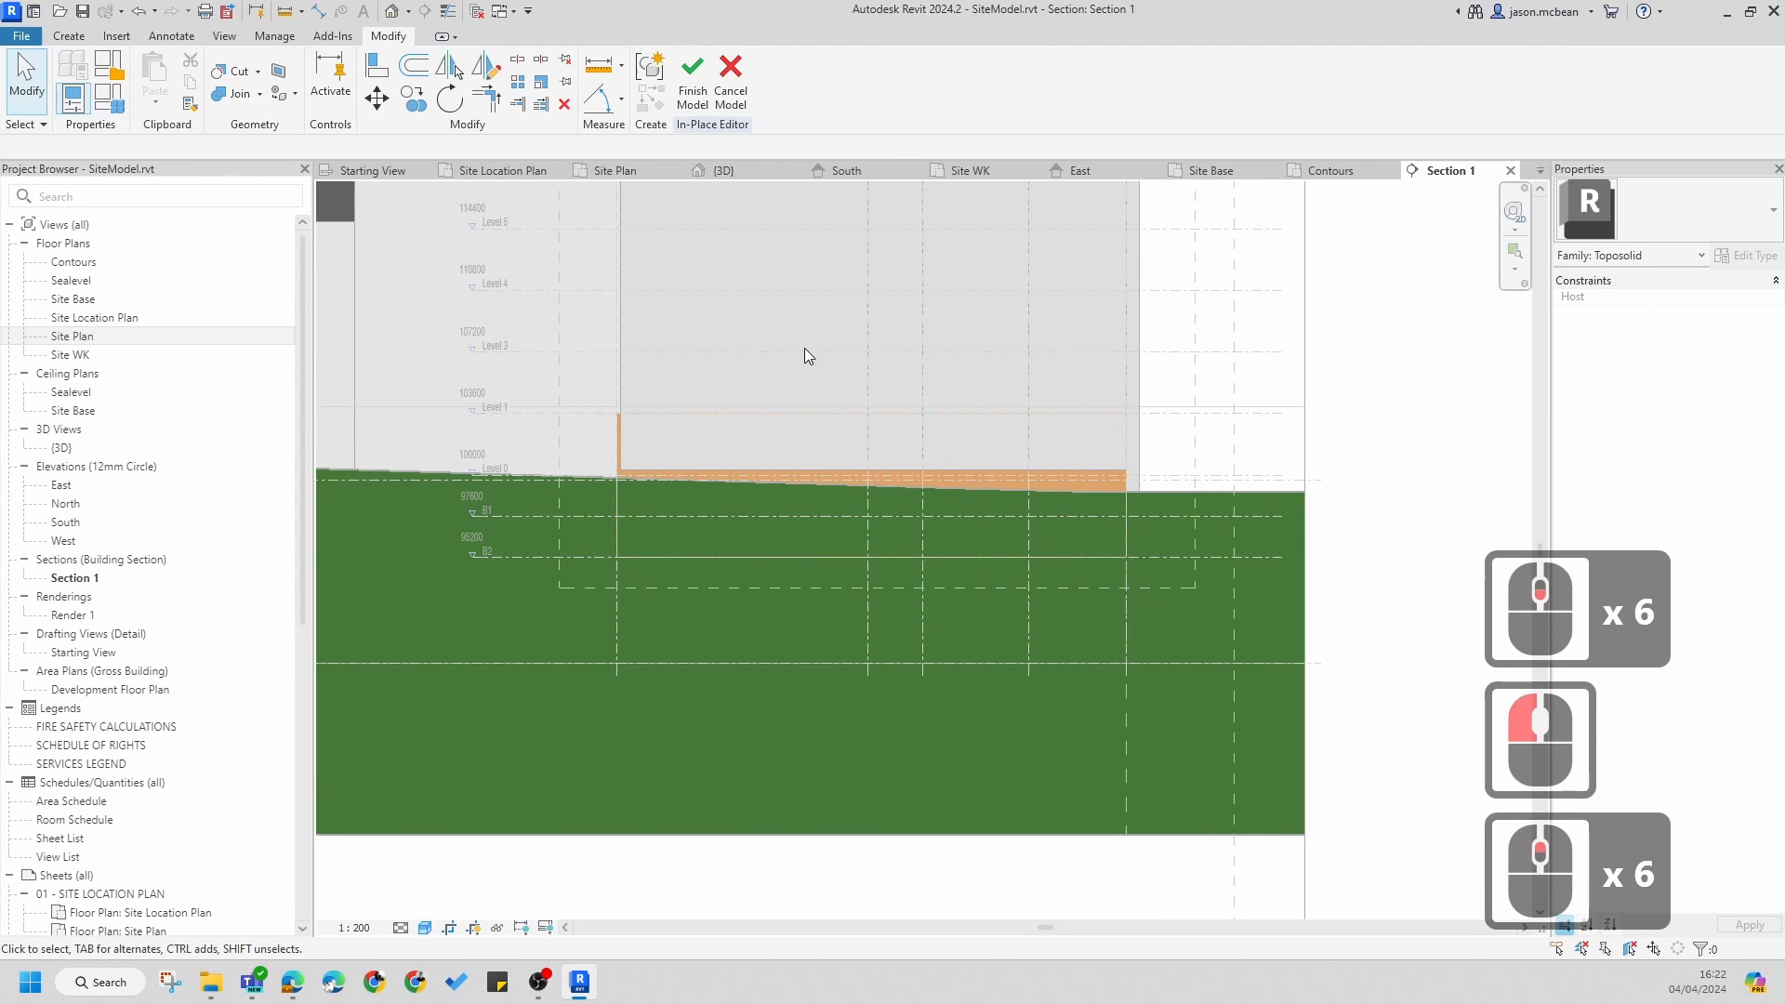
# - Try to cut the terrain toposolid with the basement void in the section view, then undo the cut
pyautogui.click(234, 78)
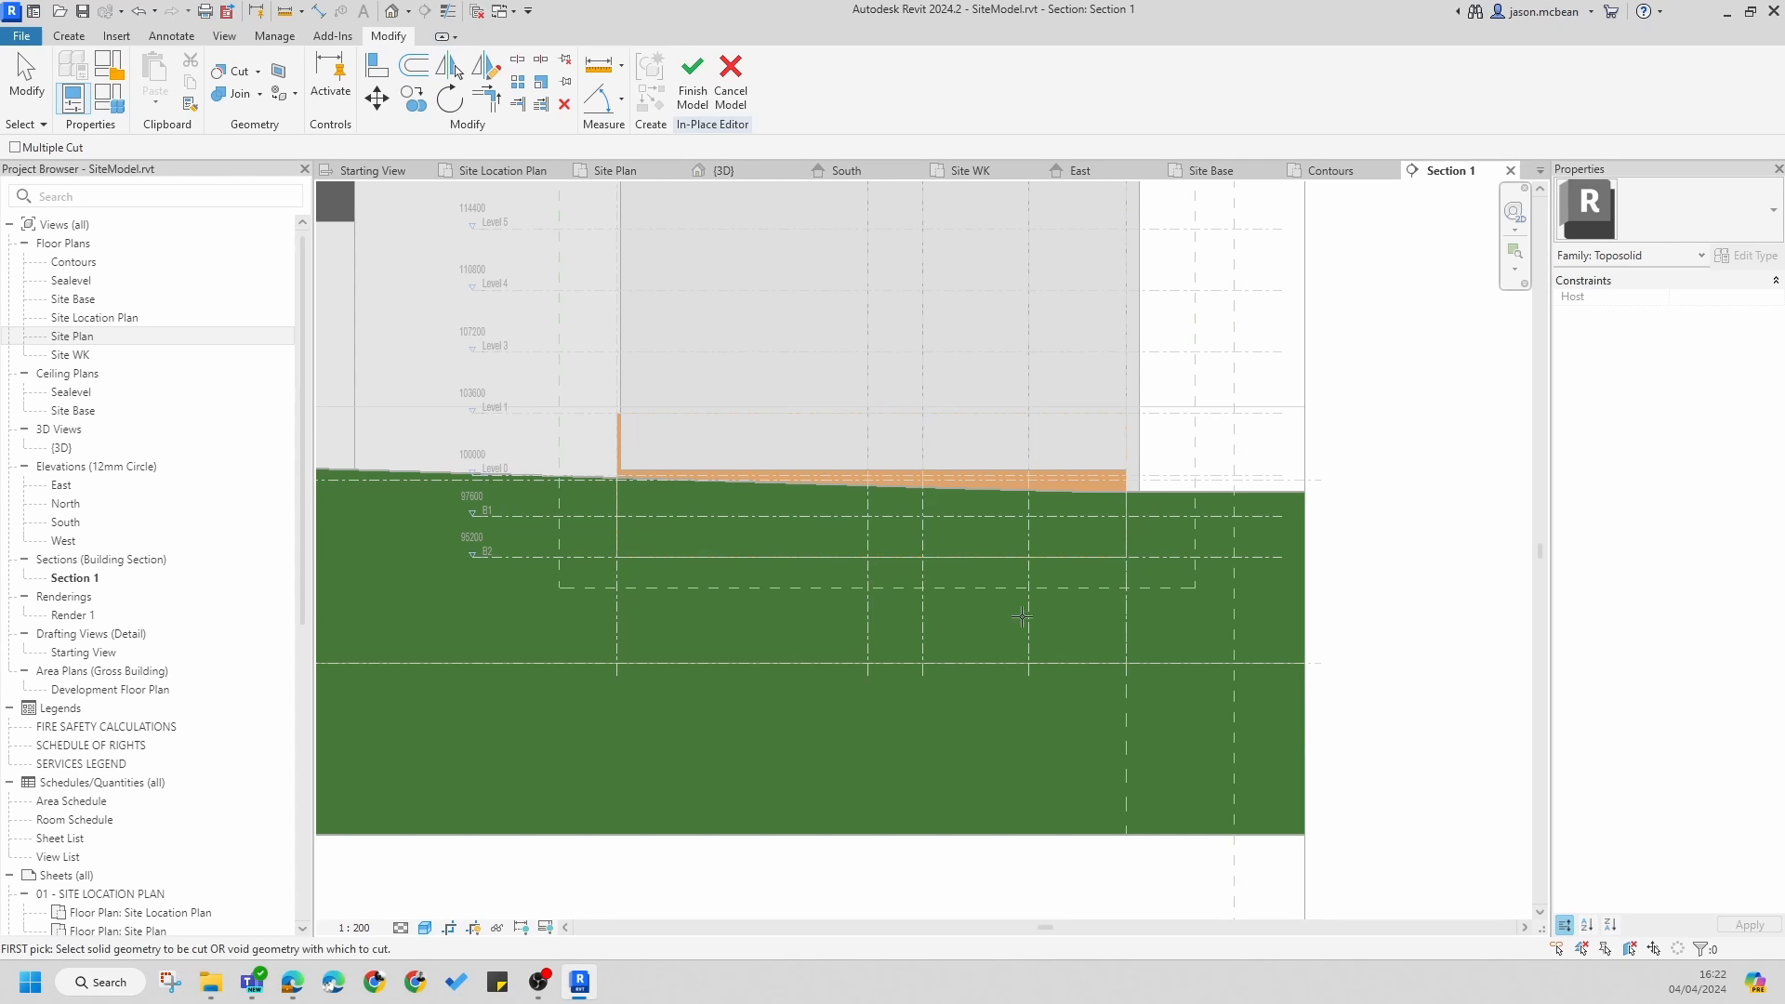
pyautogui.click(1225, 498)
pyautogui.click(963, 503)
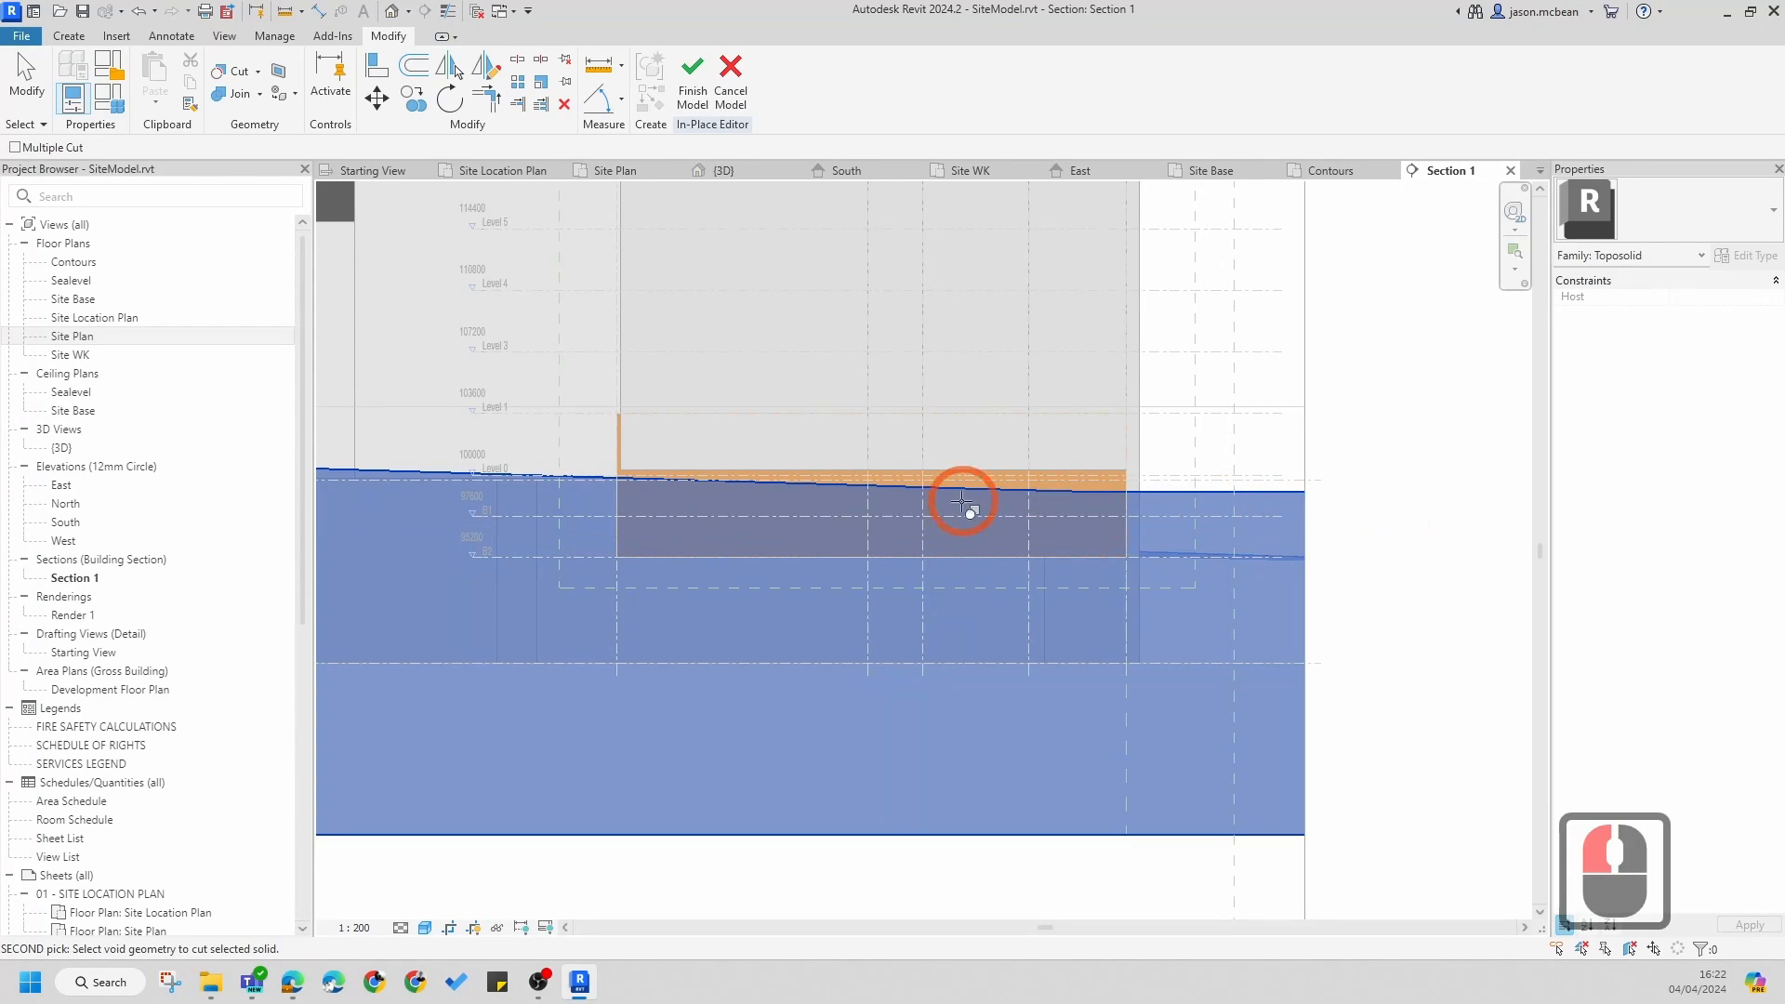
pyautogui.click(862, 424)
pyautogui.hotkey('ctrl', 'z')
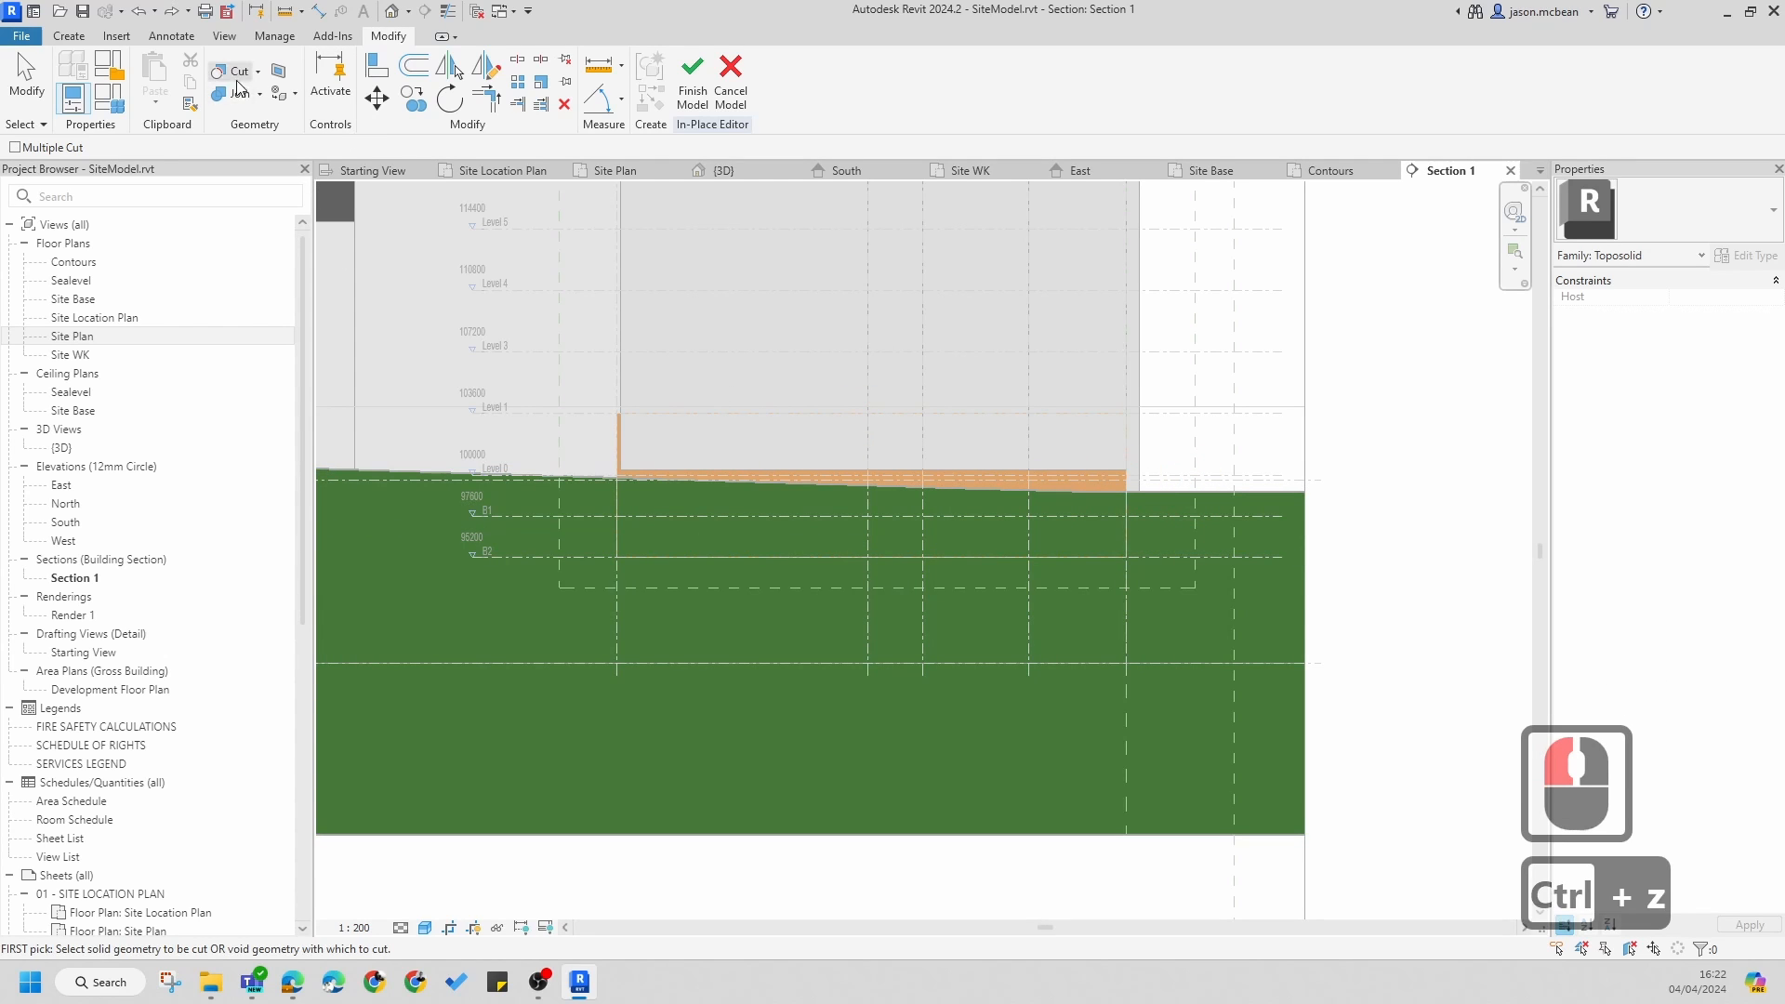
# - Cut the terrain toposolid with the basement void extrusion in Section 1 and finish the in-place model
pyautogui.click(731, 596)
pyautogui.click(579, 482)
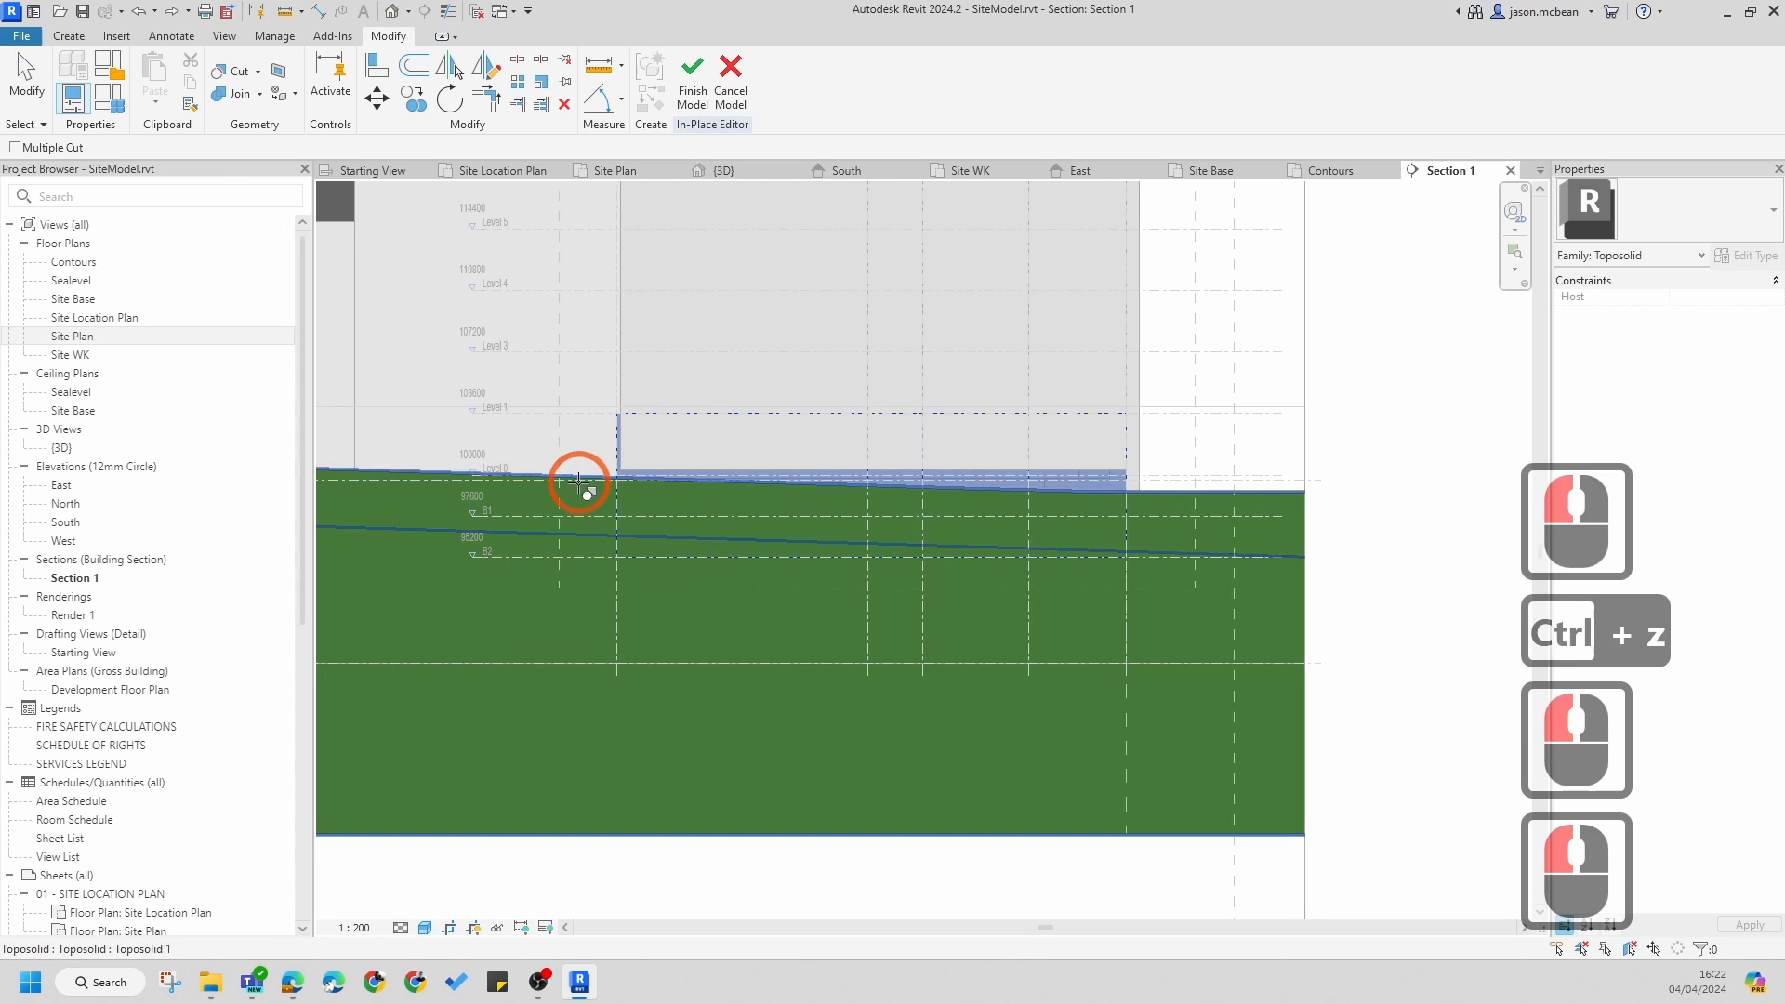
pyautogui.scroll(7, 578, 482)
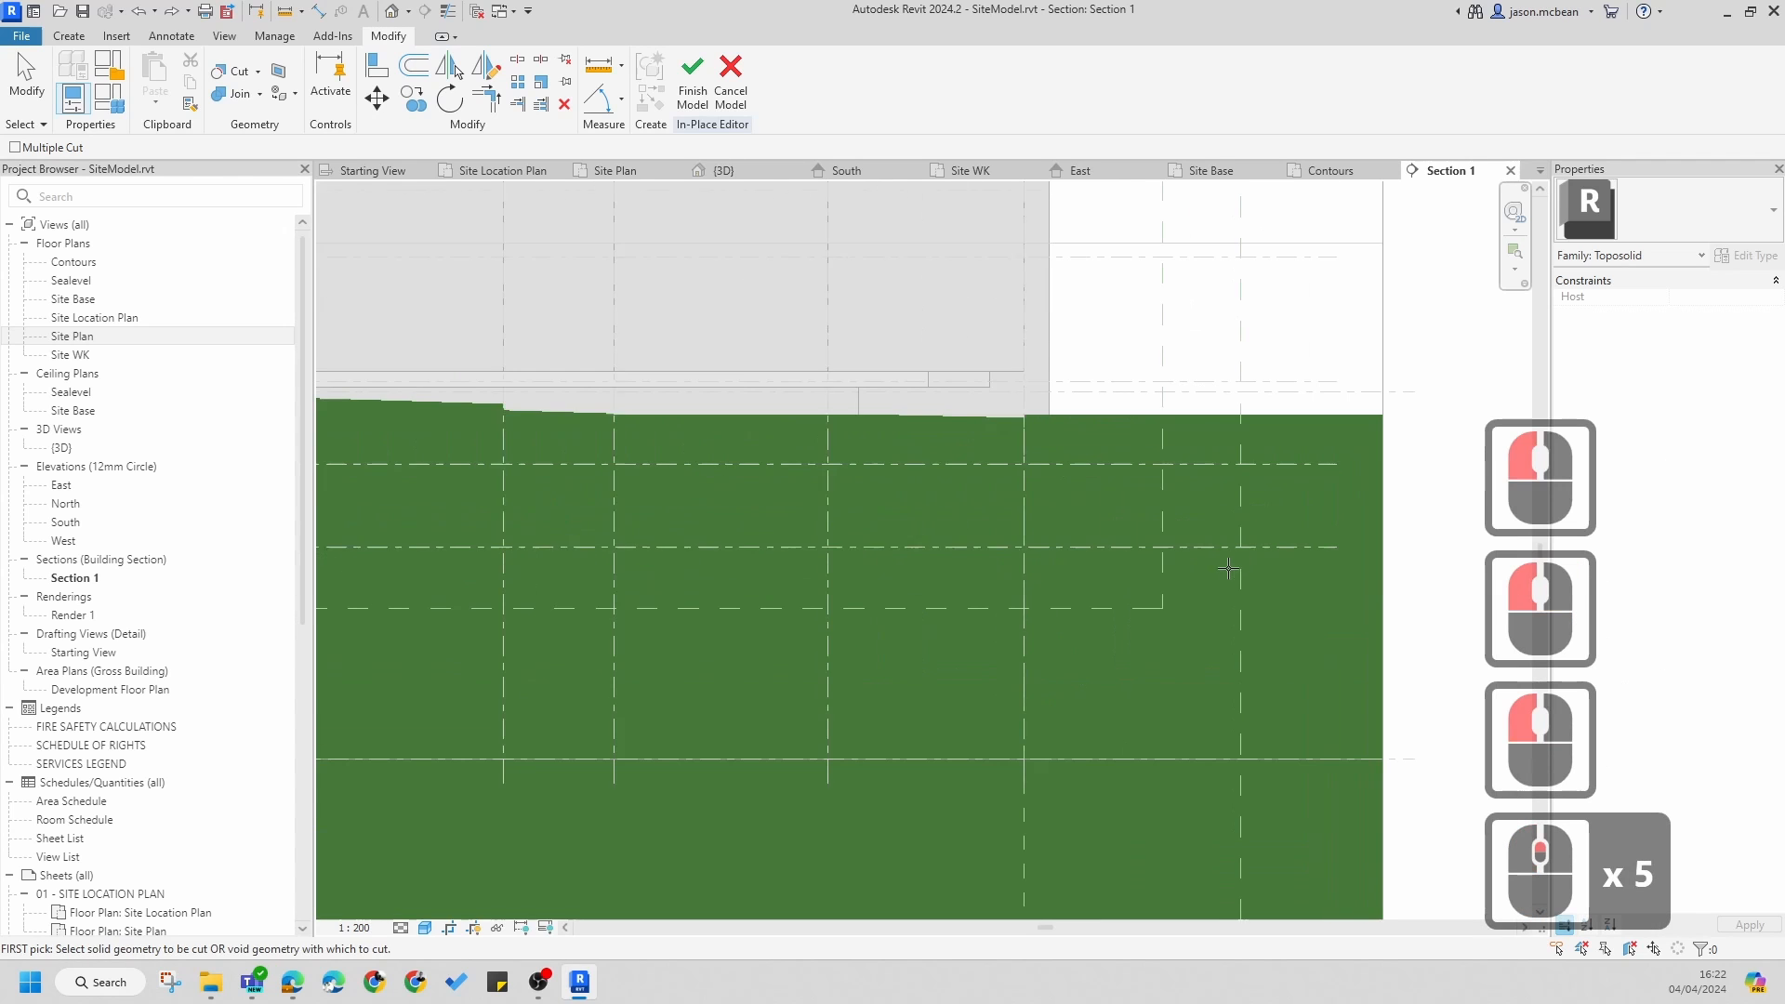
pyautogui.scroll(-11, 1263, 578)
pyautogui.keyDown('shift'); pyautogui.scroll(-1, 1263, 577); pyautogui.keyUp('shift')
pyautogui.keyDown('shift'); pyautogui.moveTo(1300, 577); pyautogui.dragTo(1235, 644, button='middle'); pyautogui.keyUp('shift')
pyautogui.scroll(10, 840, 605)
pyautogui.click(693, 85)
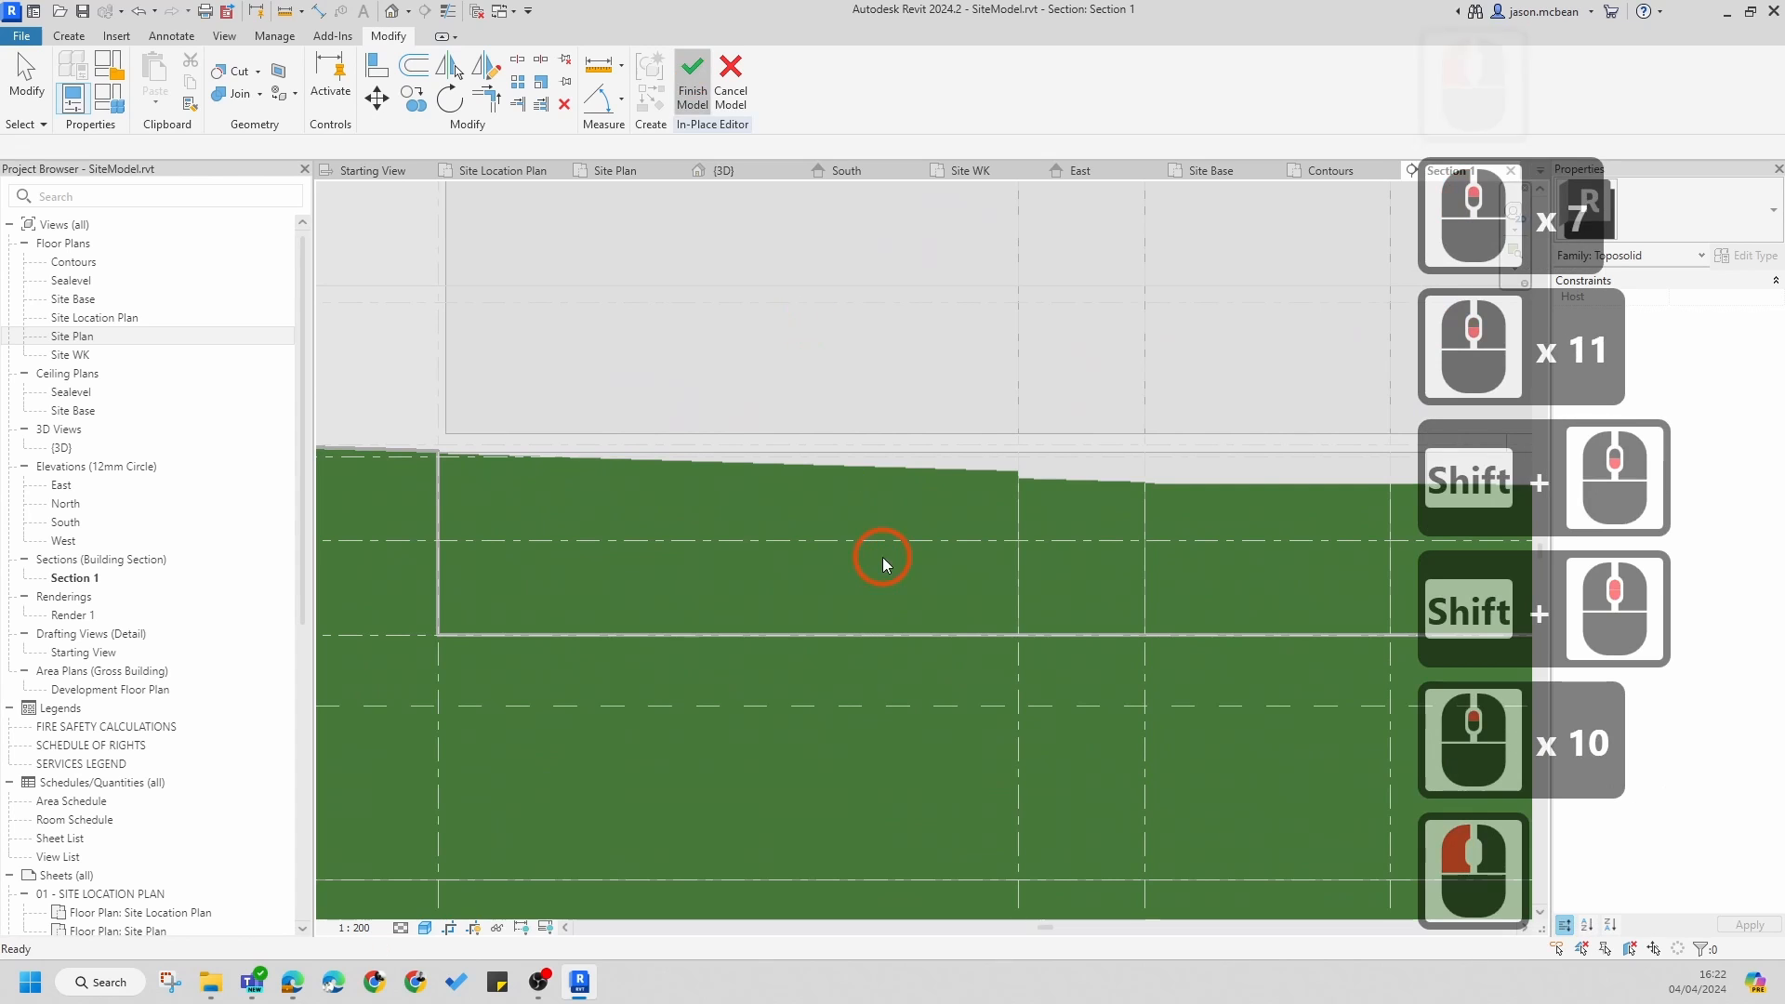
# - Switch to the default 3D view and reopen the siteBasement model for in-place editing
pyautogui.scroll(-13, 894, 550)
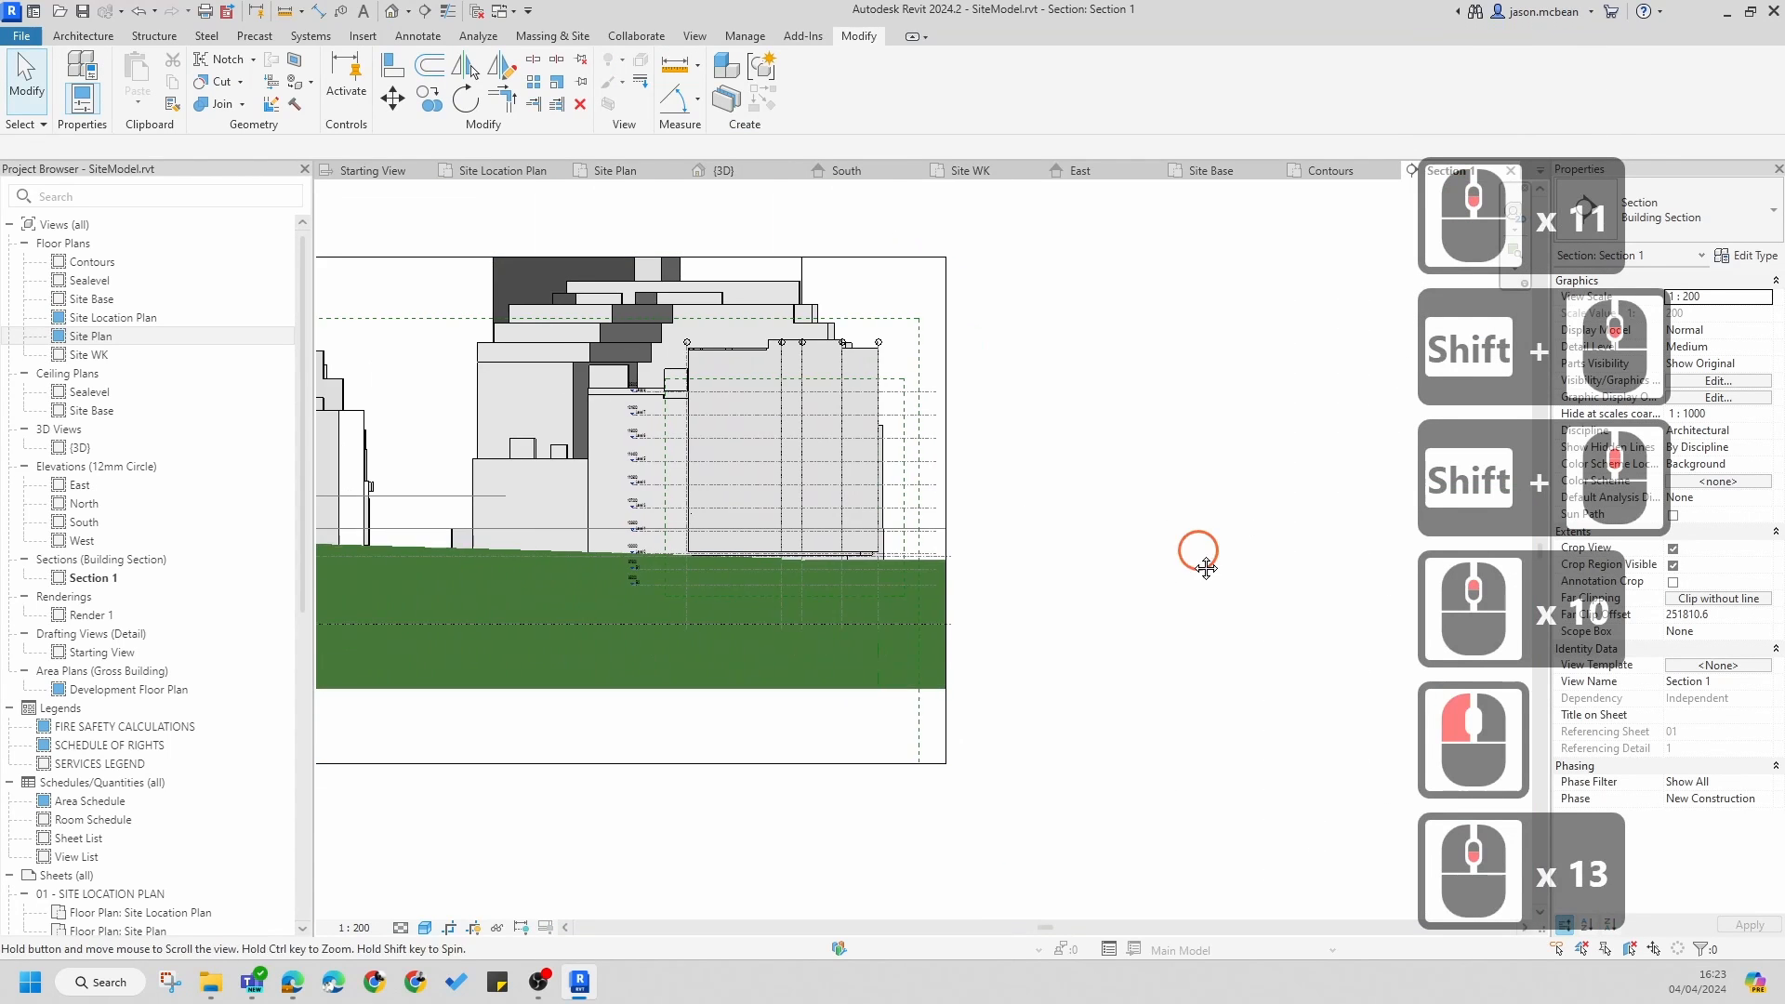
pyautogui.keyDown('shift'); pyautogui.moveTo(1195, 562); pyautogui.dragTo(610, 654, button='middle'); pyautogui.keyUp('shift')
pyautogui.scroll(6, 610, 655)
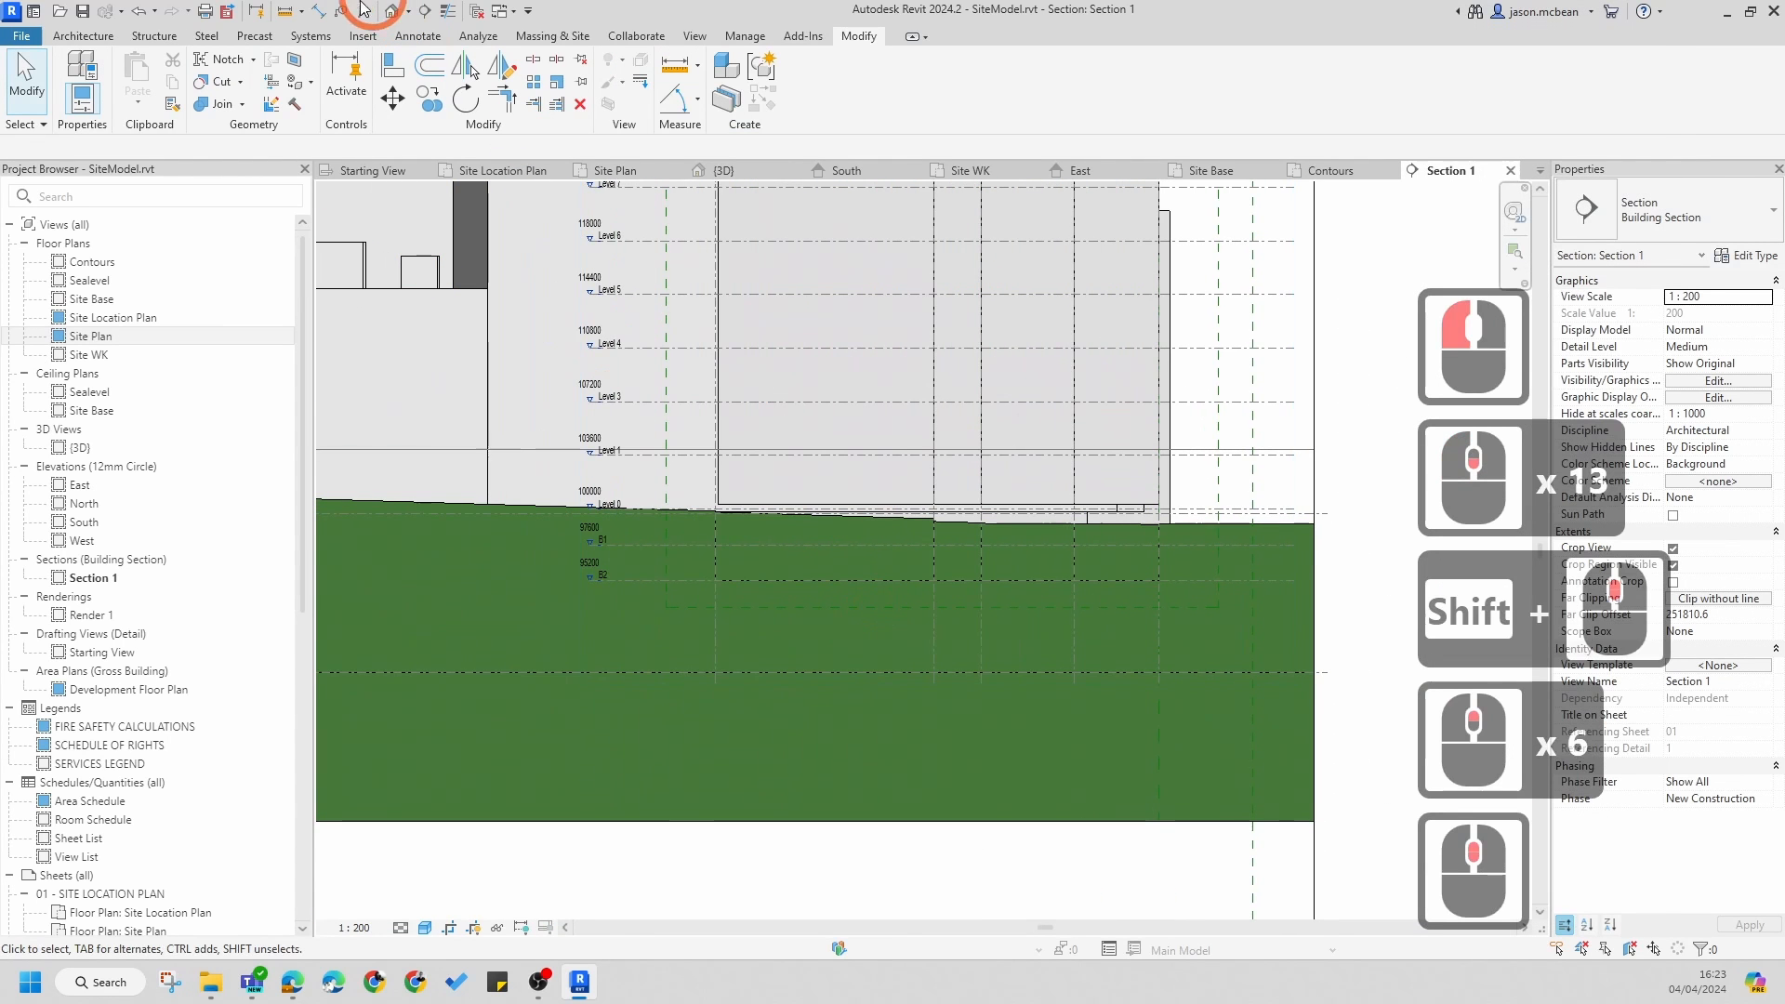
pyautogui.click(391, 11)
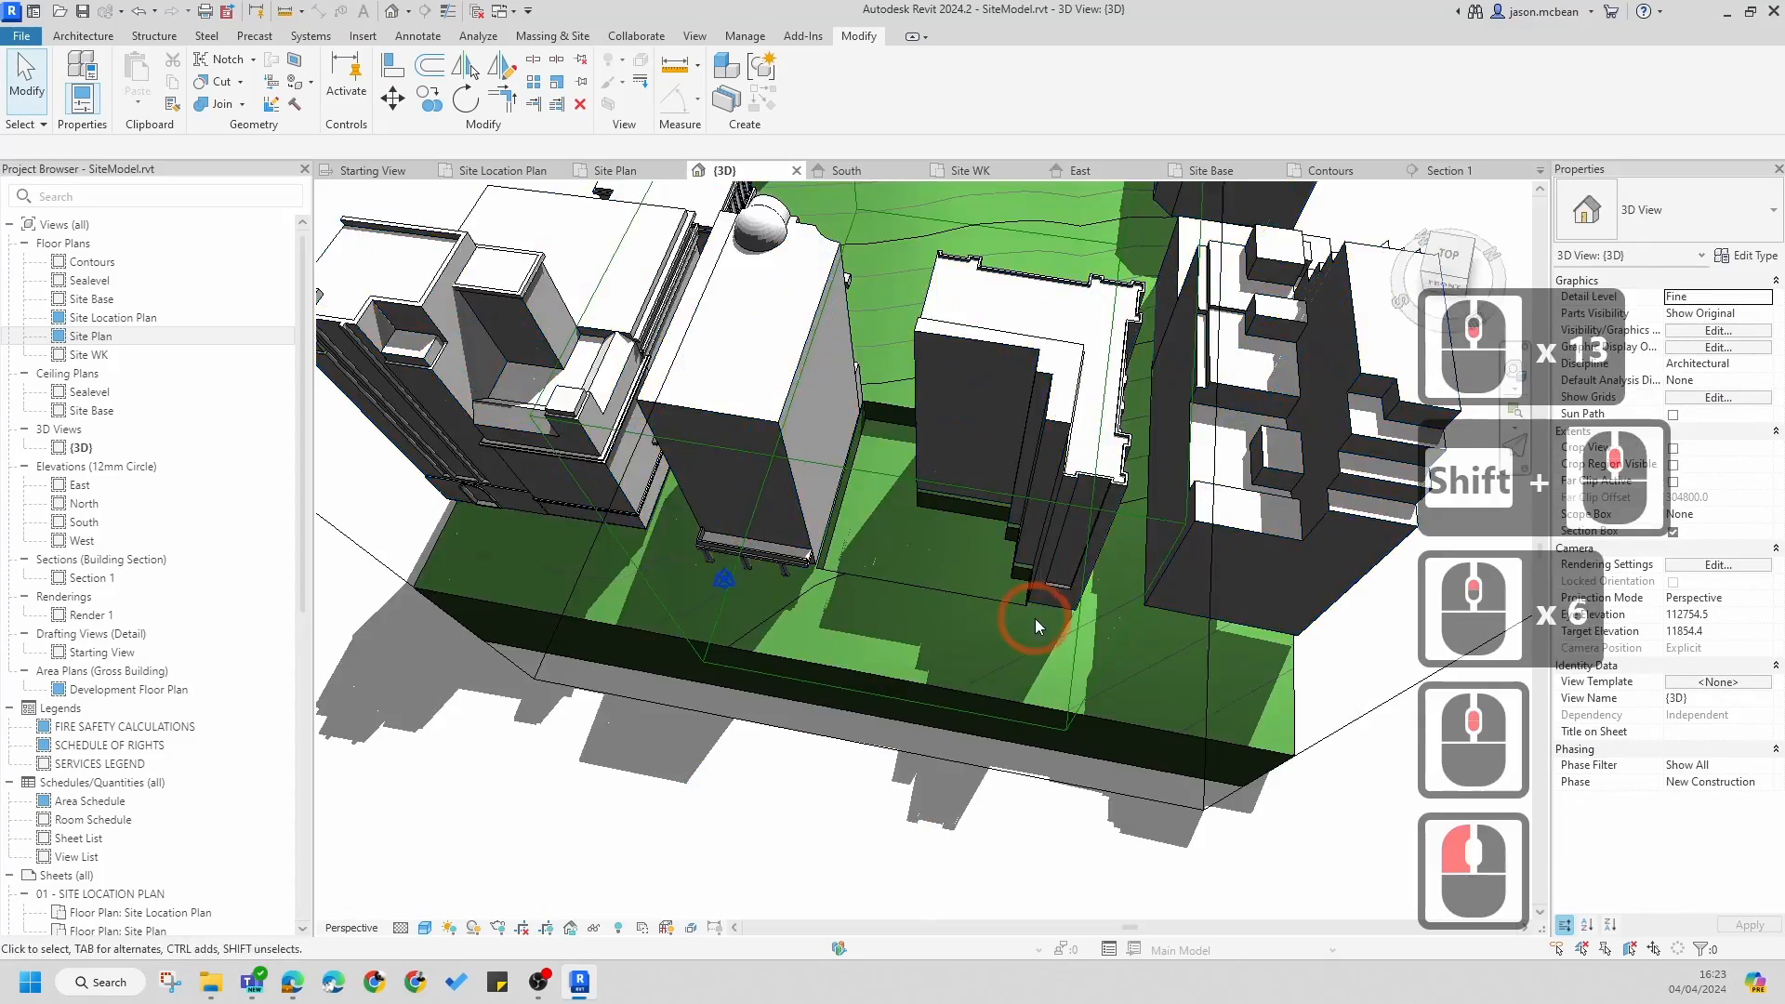
pyautogui.scroll(6, 1028, 617)
pyautogui.keyDown('shift'); pyautogui.moveTo(855, 649); pyautogui.dragTo(855, 554, button='middle'); pyautogui.keyUp('shift')
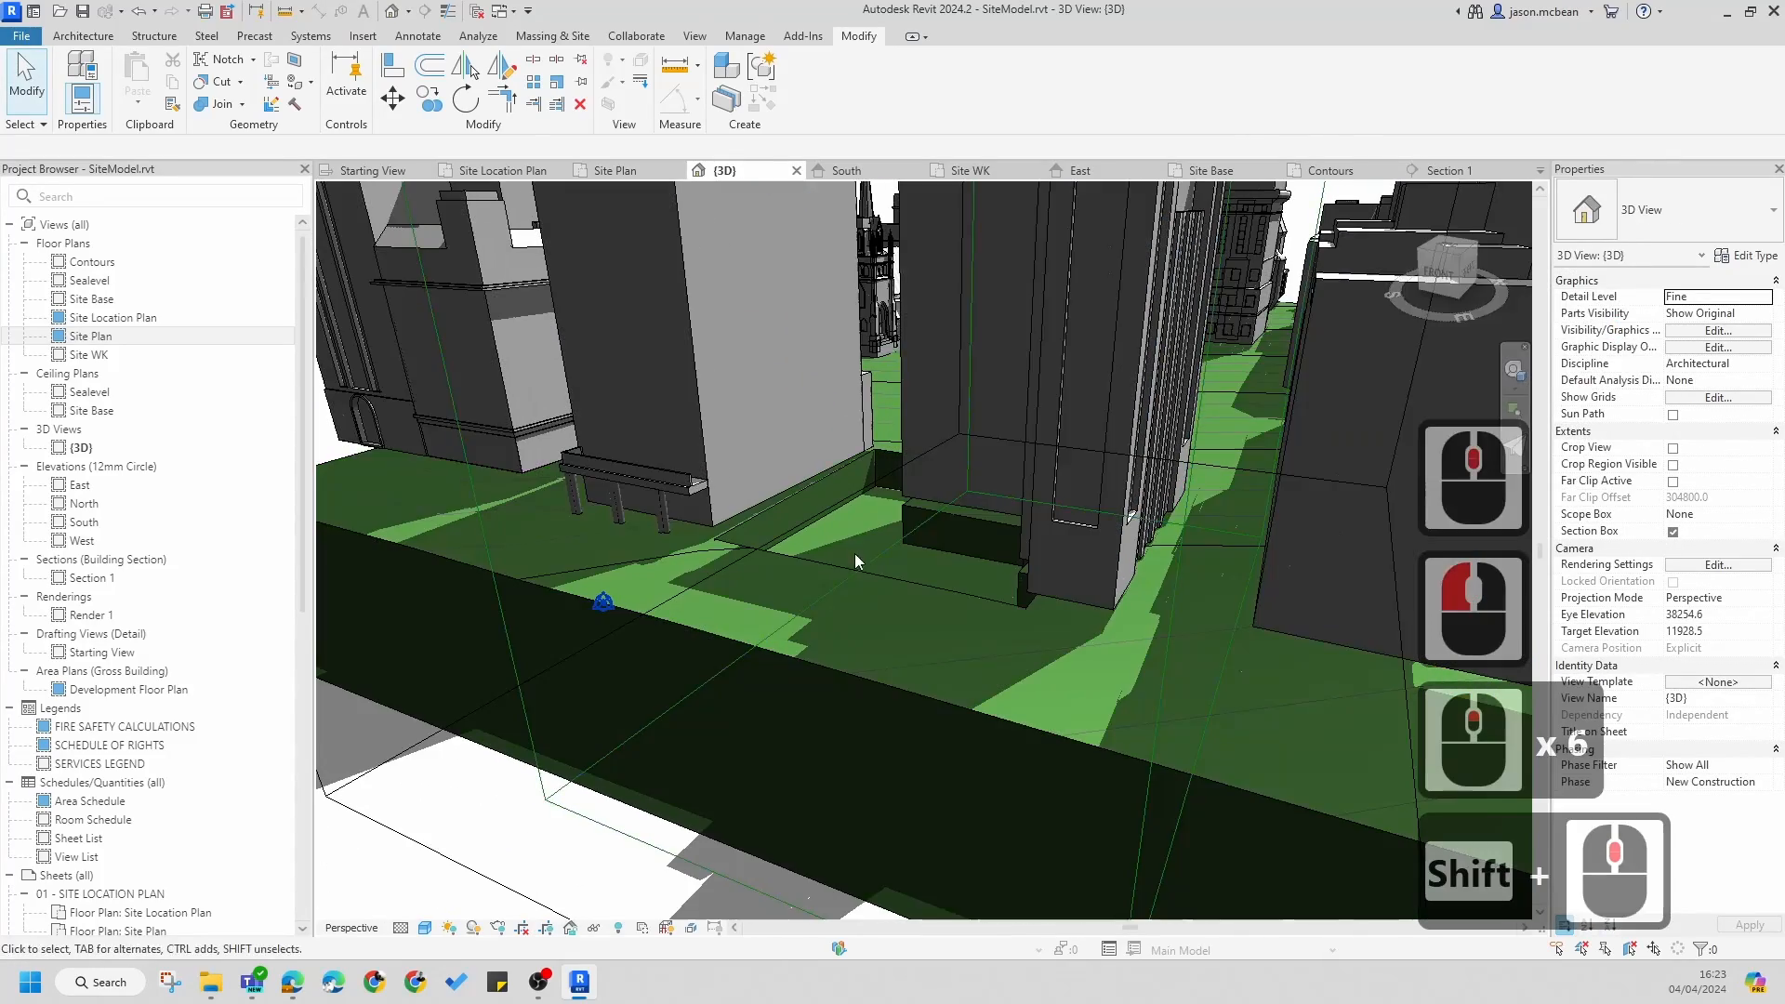
pyautogui.click(790, 508)
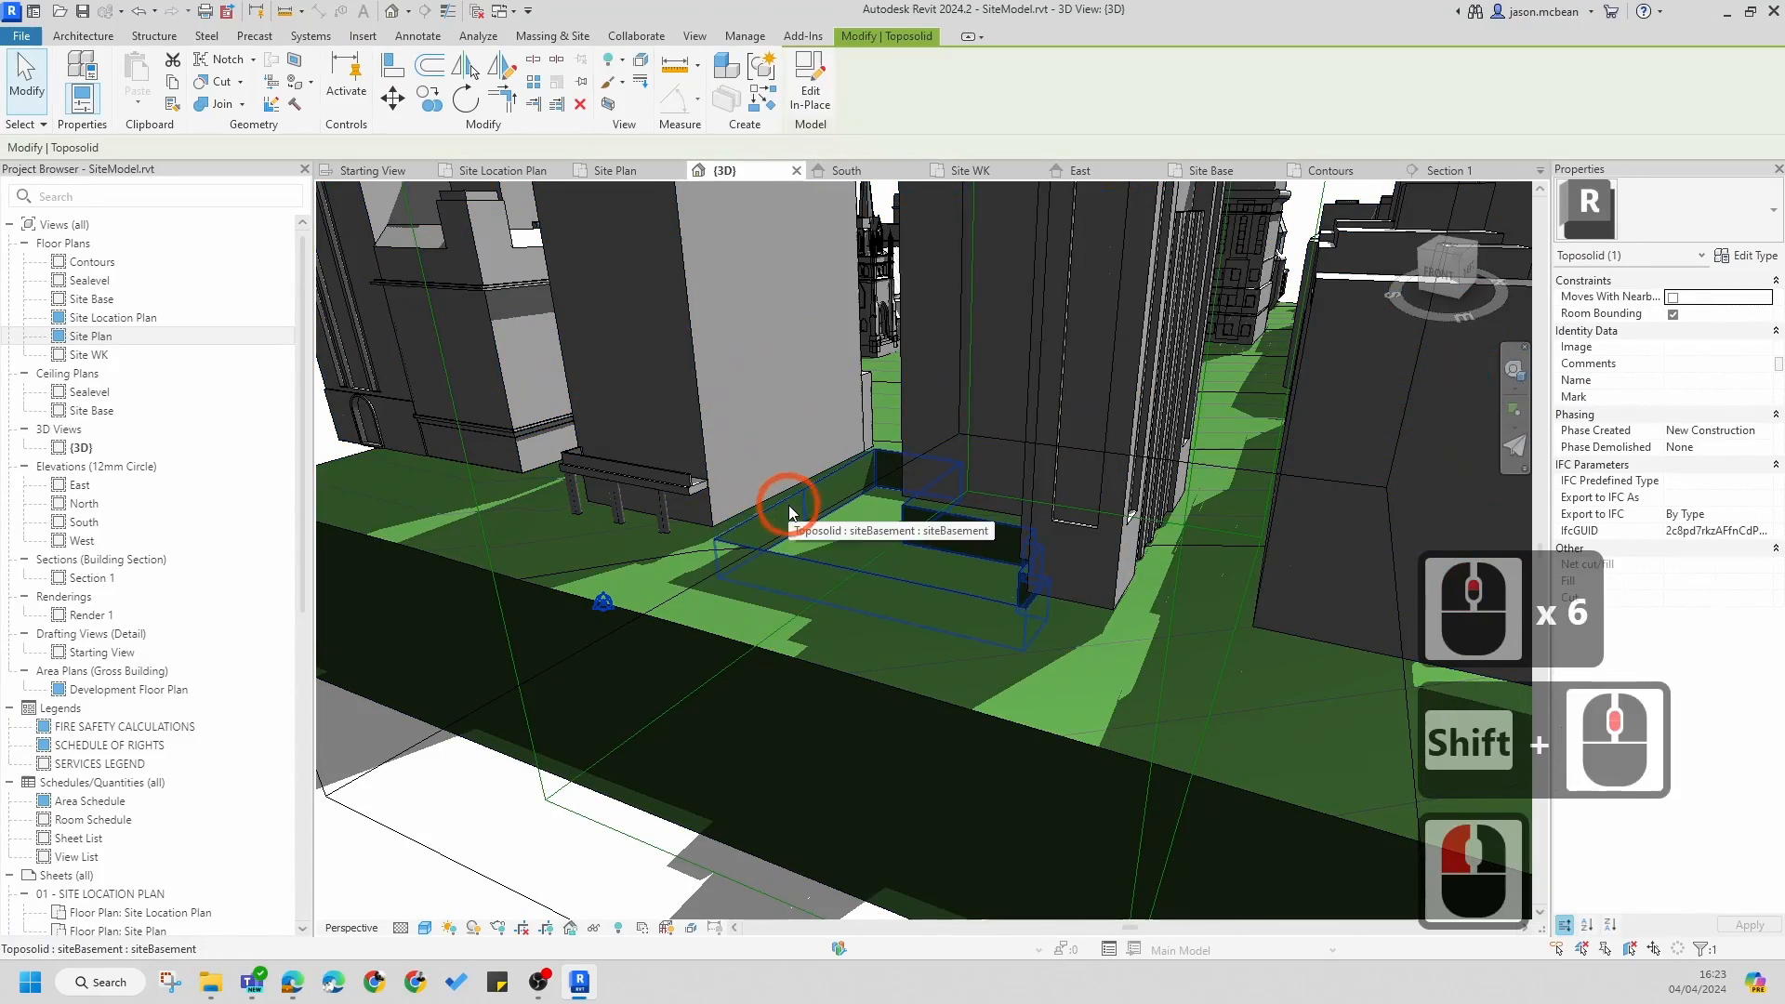
pyautogui.click(826, 96)
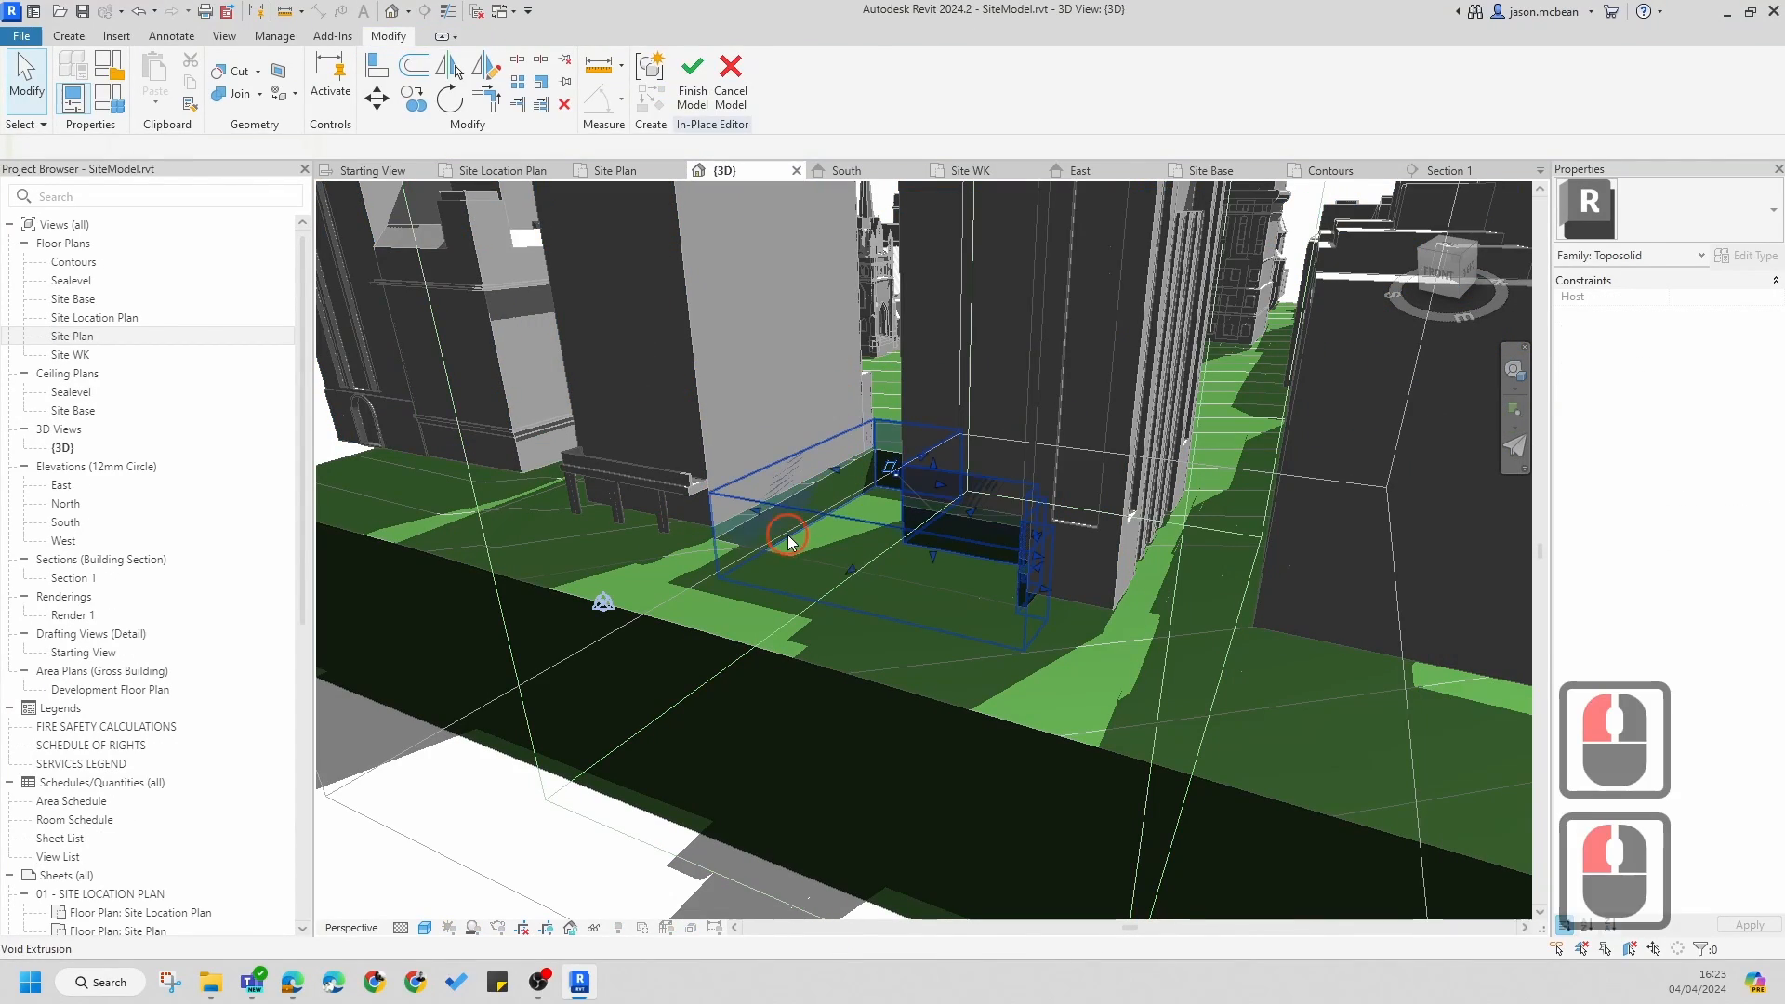
# - Select the void extrusion and examine the basement excavation from several angles in the 3D view
pyautogui.click(891, 466)
pyautogui.scroll(5, 937, 610)
pyautogui.keyDown('shift'); pyautogui.moveTo(922, 651); pyautogui.dragTo(928, 432, button='middle'); pyautogui.keyUp('shift')
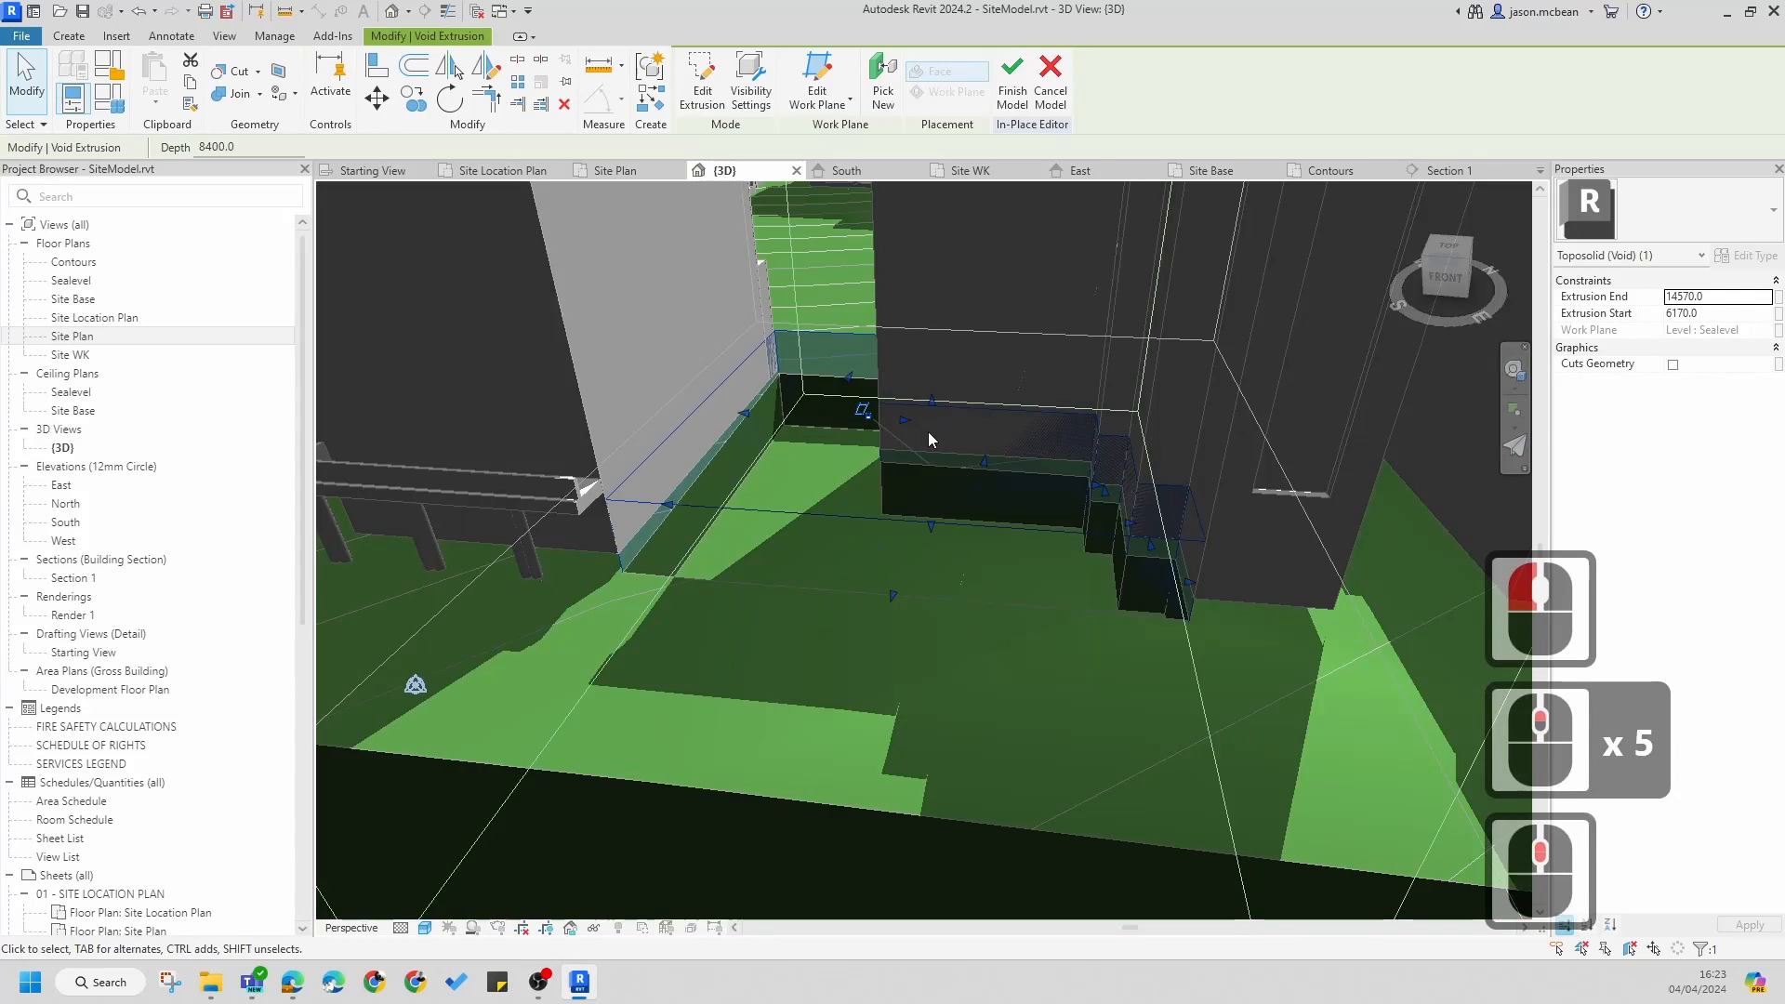
pyautogui.press('Escape')
pyautogui.scroll(-6, 884, 541)
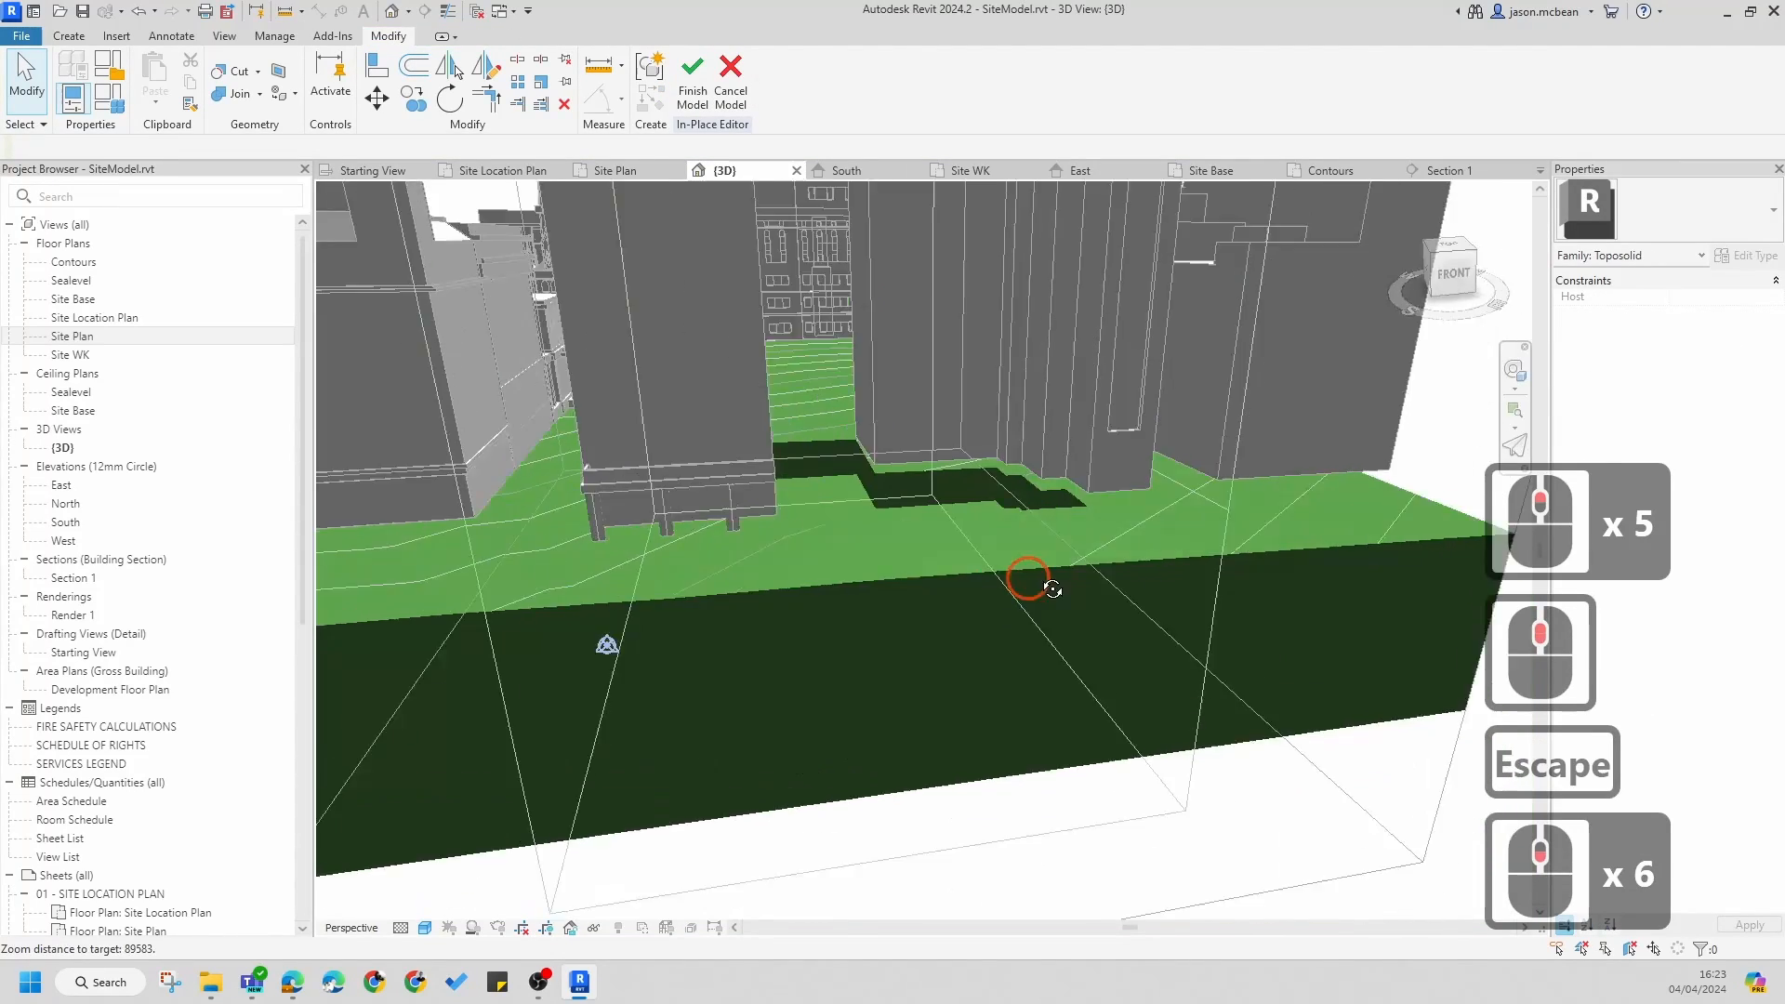
pyautogui.keyDown('shift'); pyautogui.moveTo(1022, 577); pyautogui.dragTo(874, 514, button='middle'); pyautogui.keyUp('shift')
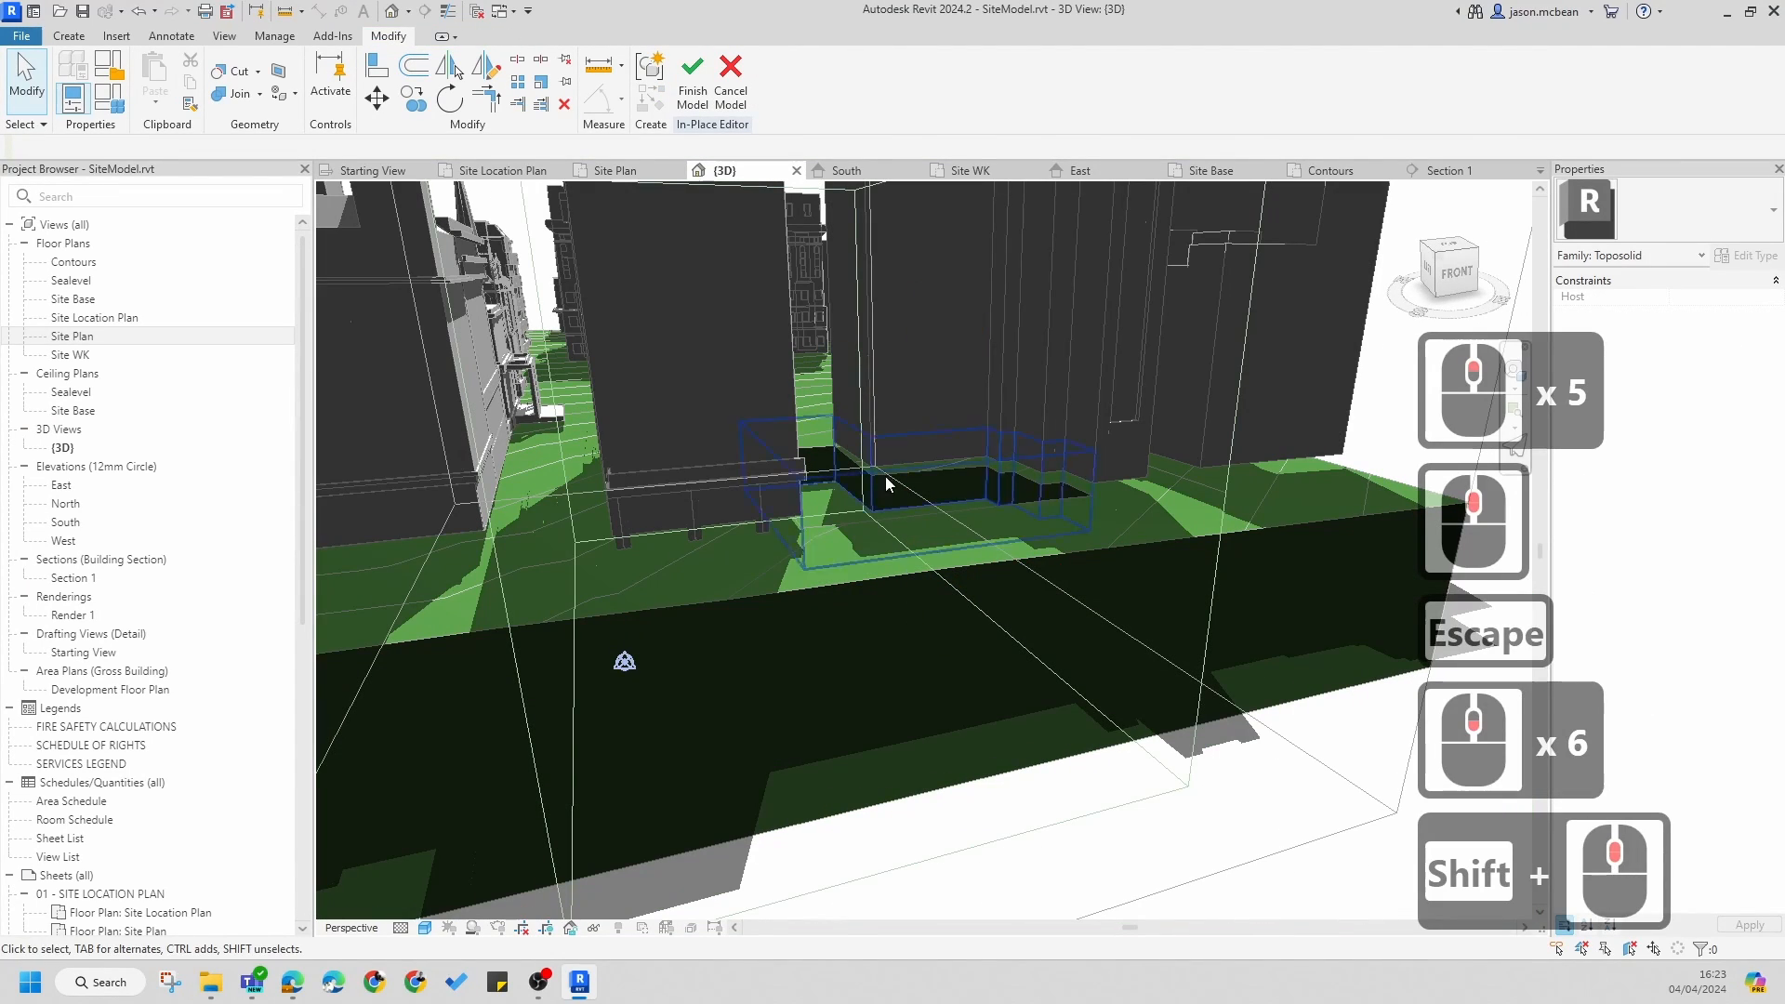
pyautogui.scroll(-5, 875, 593)
pyautogui.keyDown('shift'); pyautogui.moveTo(876, 594); pyautogui.dragTo(995, 550, button='middle'); pyautogui.keyUp('shift')
pyautogui.scroll(3, 986, 444)
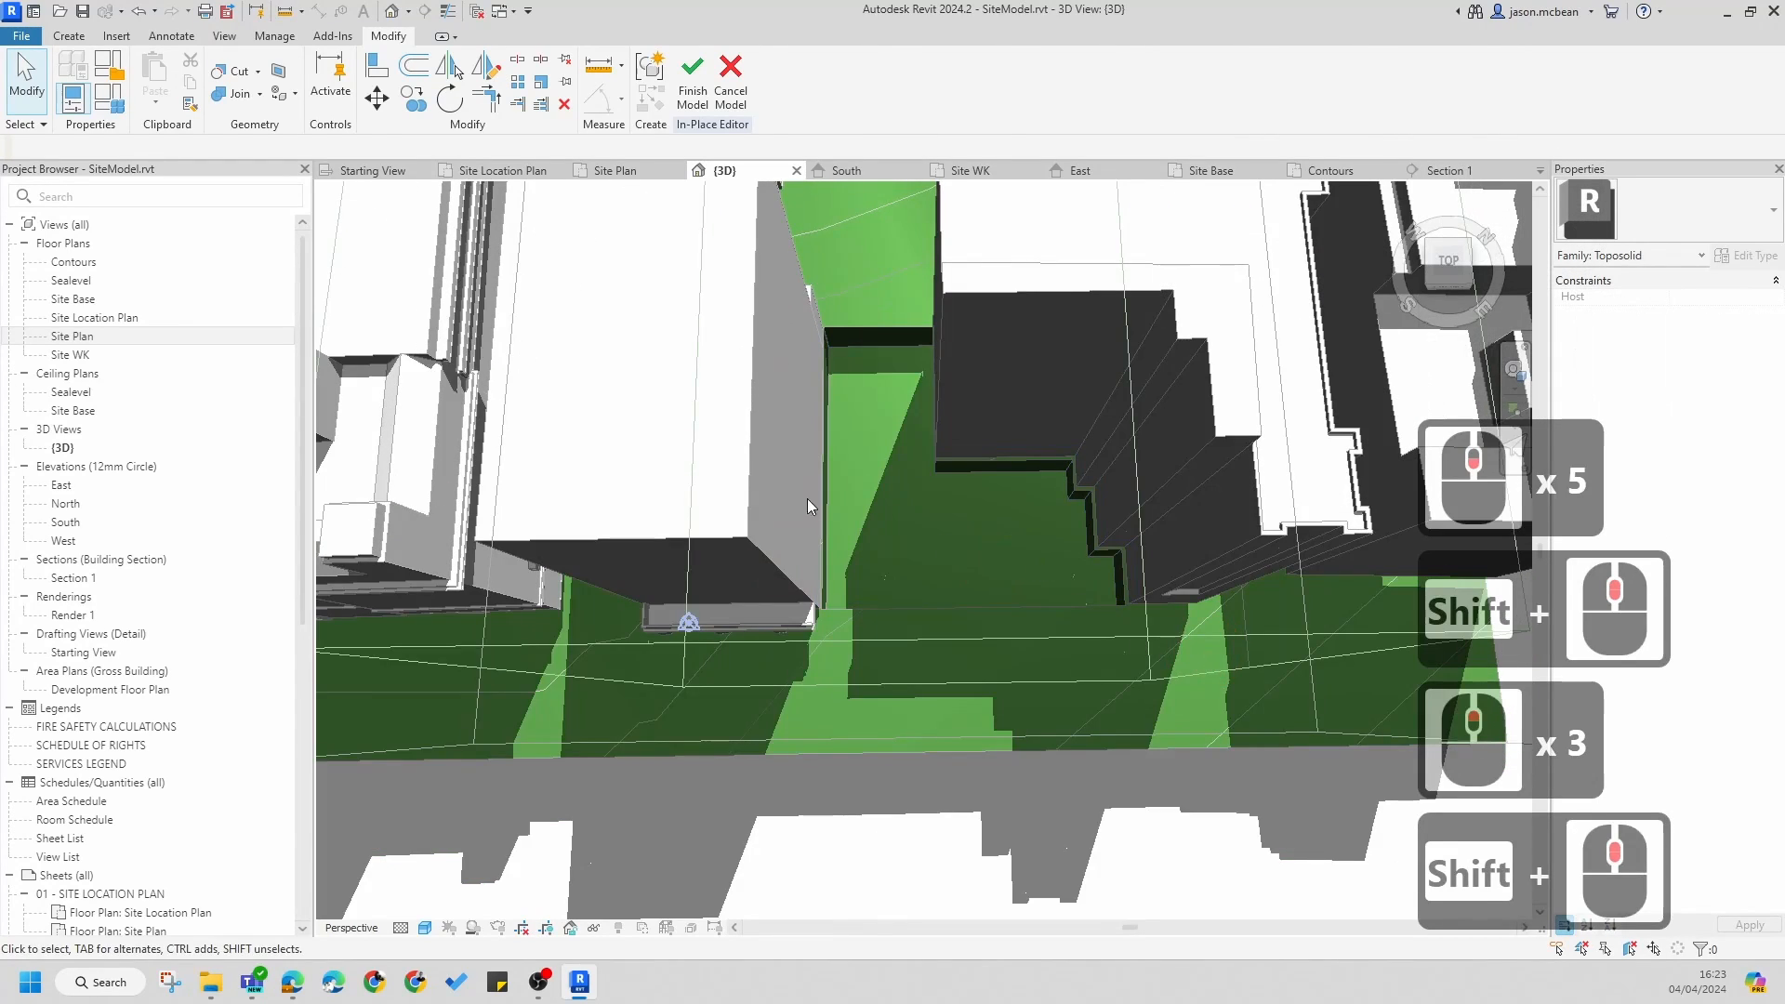
pyautogui.scroll(-6, 808, 506)
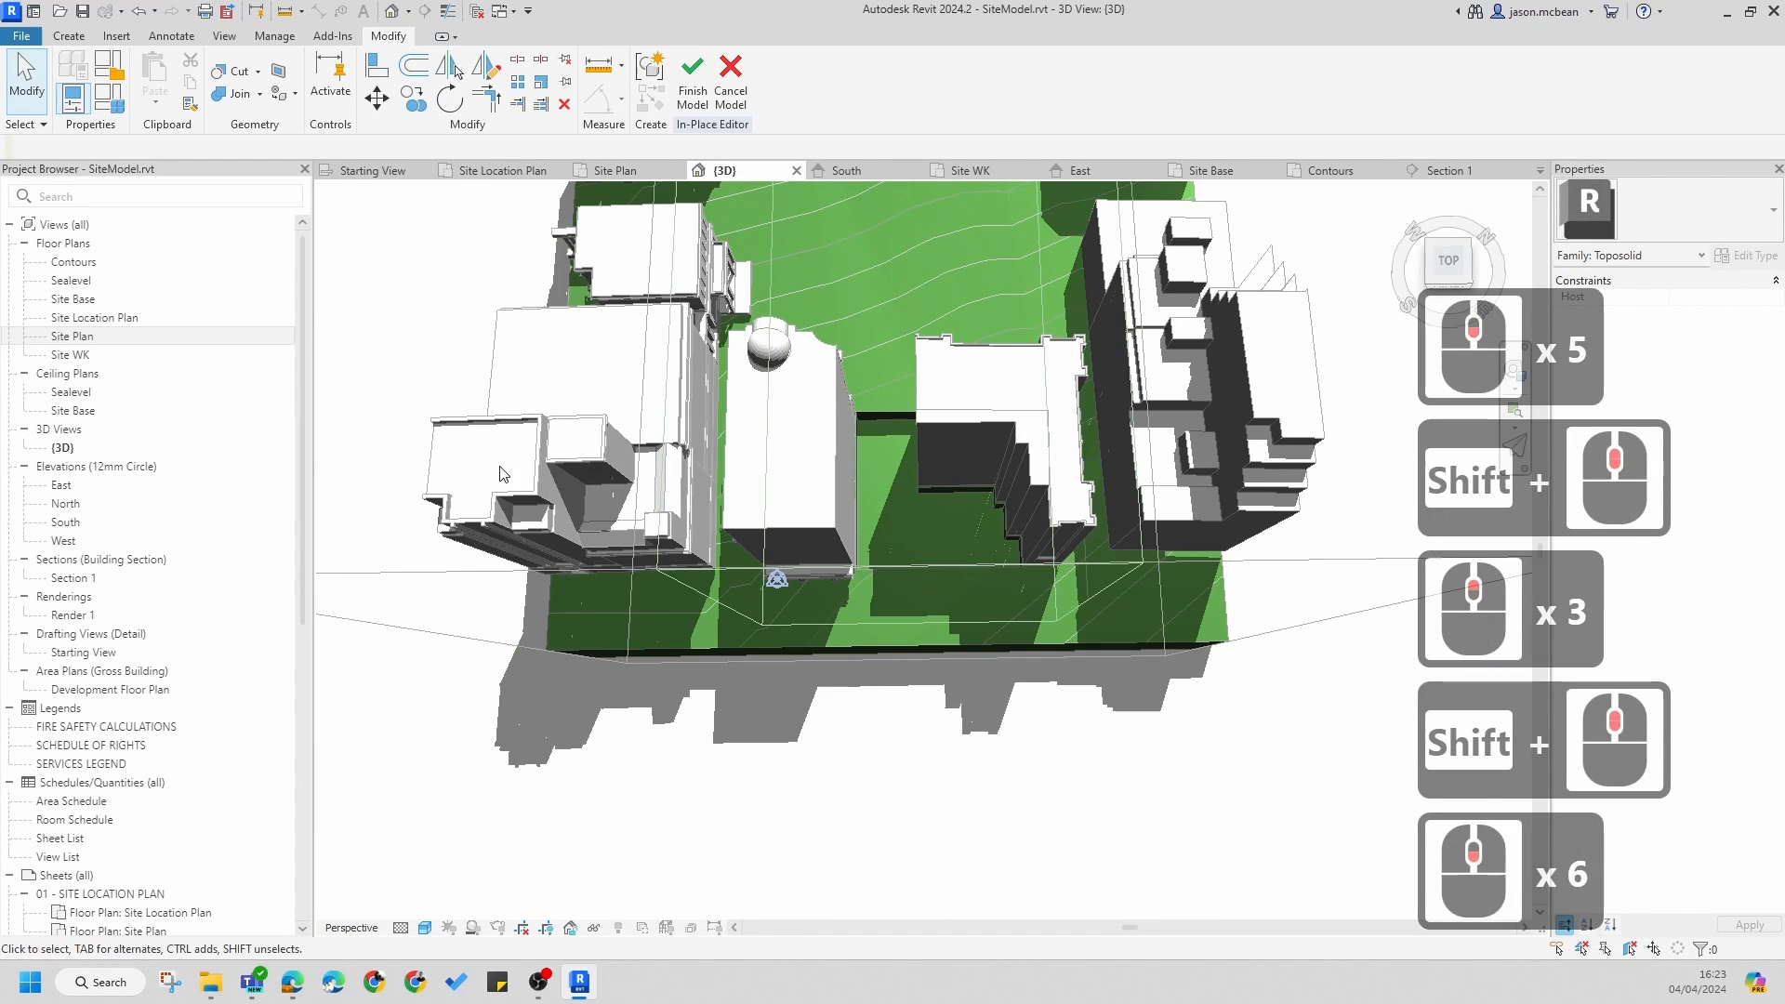
# - Open the Contours floor plan and leave in-place editing of the basement model
pyautogui.doubleClick(57, 263)
pyautogui.click(532, 389)
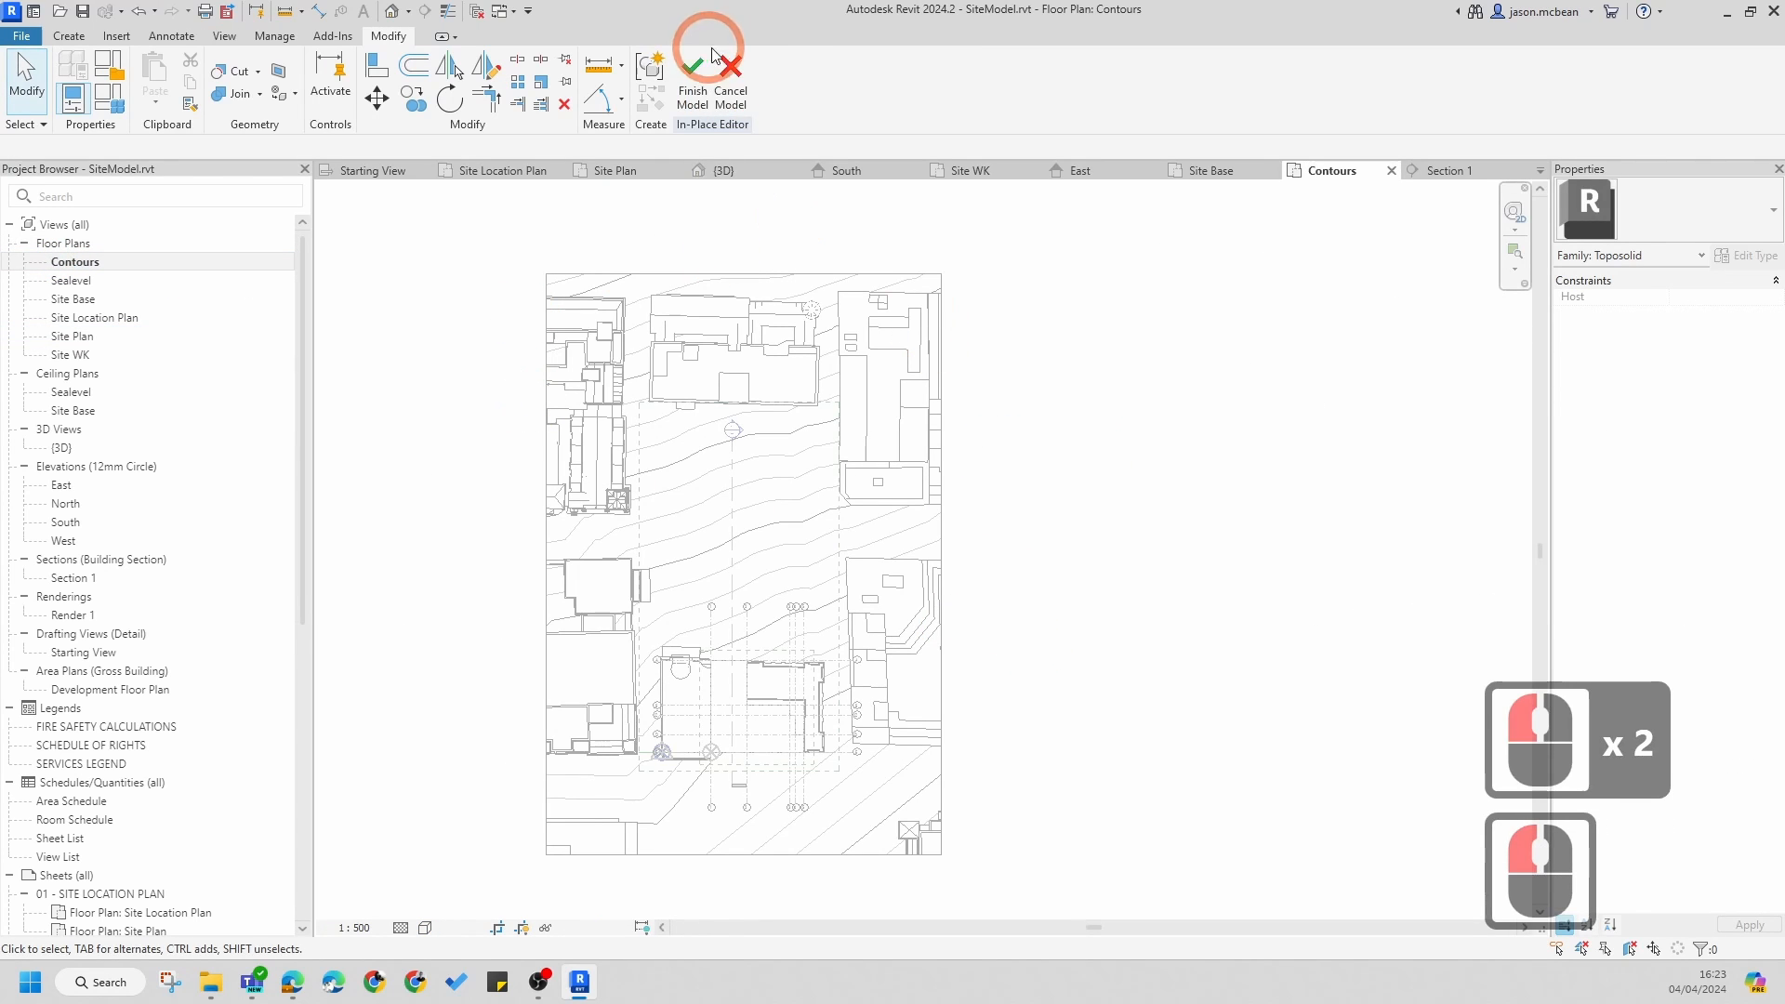
pyautogui.click(999, 377)
pyautogui.moveTo(1127, 666); pyautogui.dragTo(1232, 573, button='middle')
pyautogui.click(1225, 527)
pyautogui.middleClick(1128, 462)
pyautogui.press('Escape')
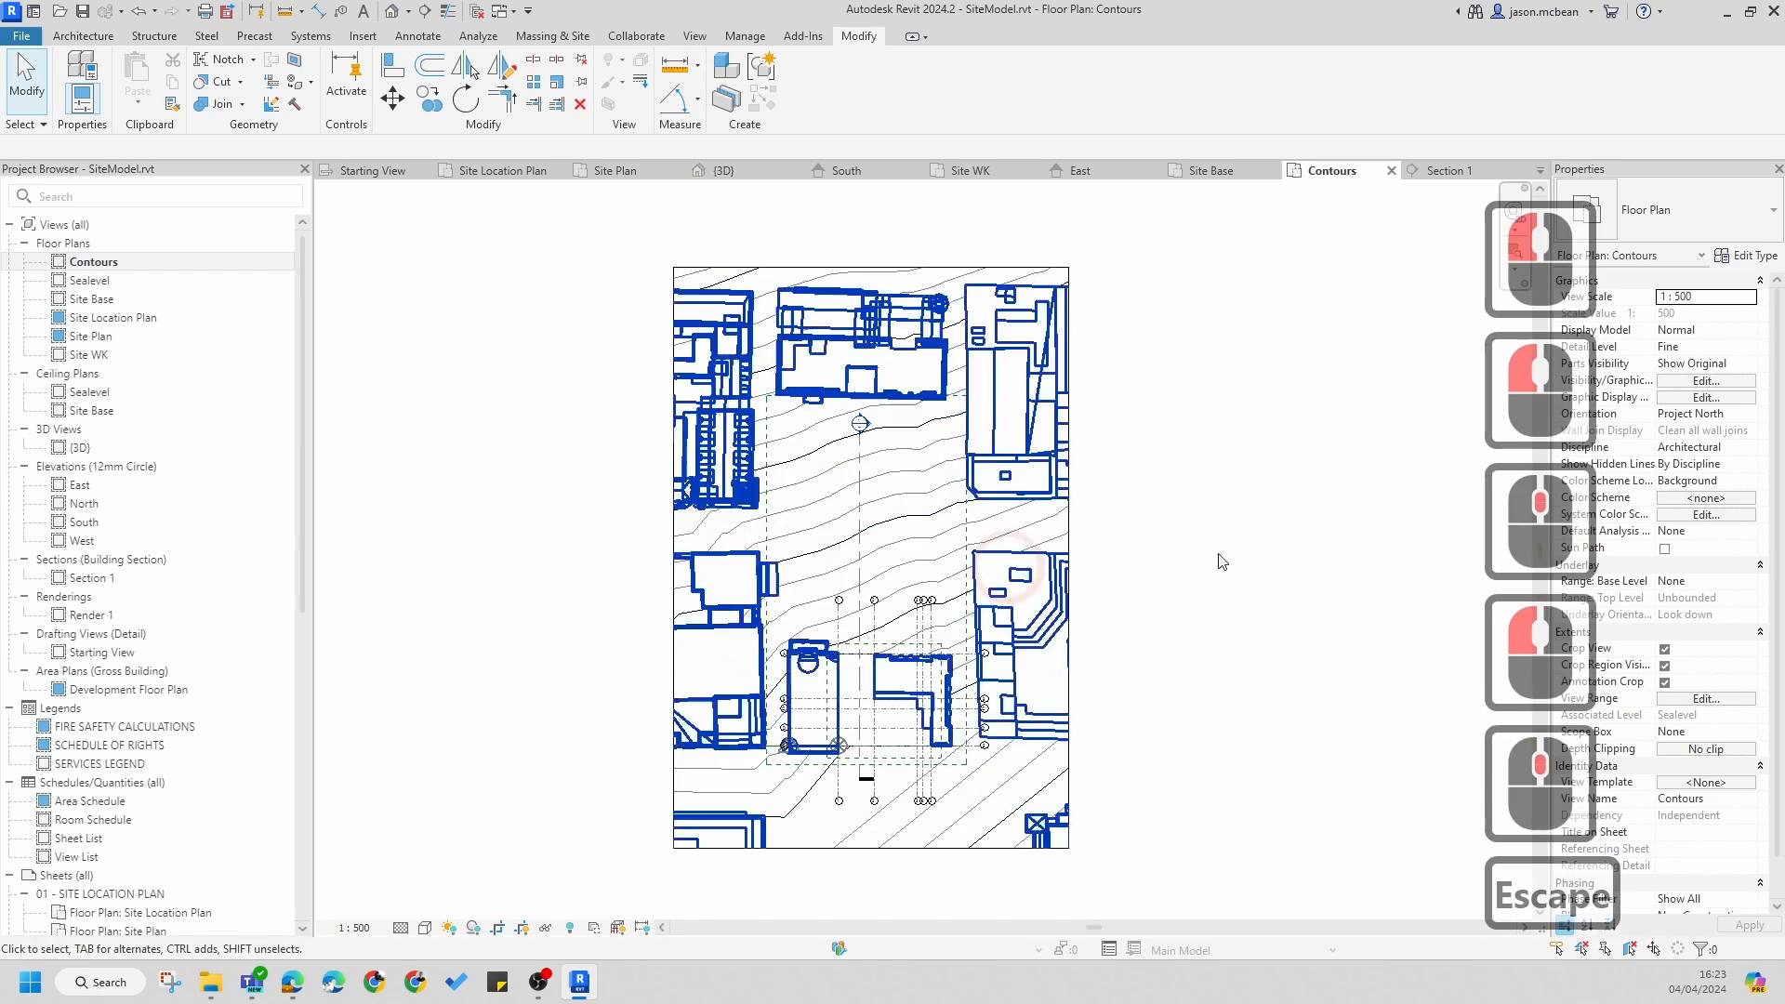
# - Turn off the visibility of all model categories in the Contours floor plan's graphic overrides
pyautogui.press('v')
pyautogui.press('g')
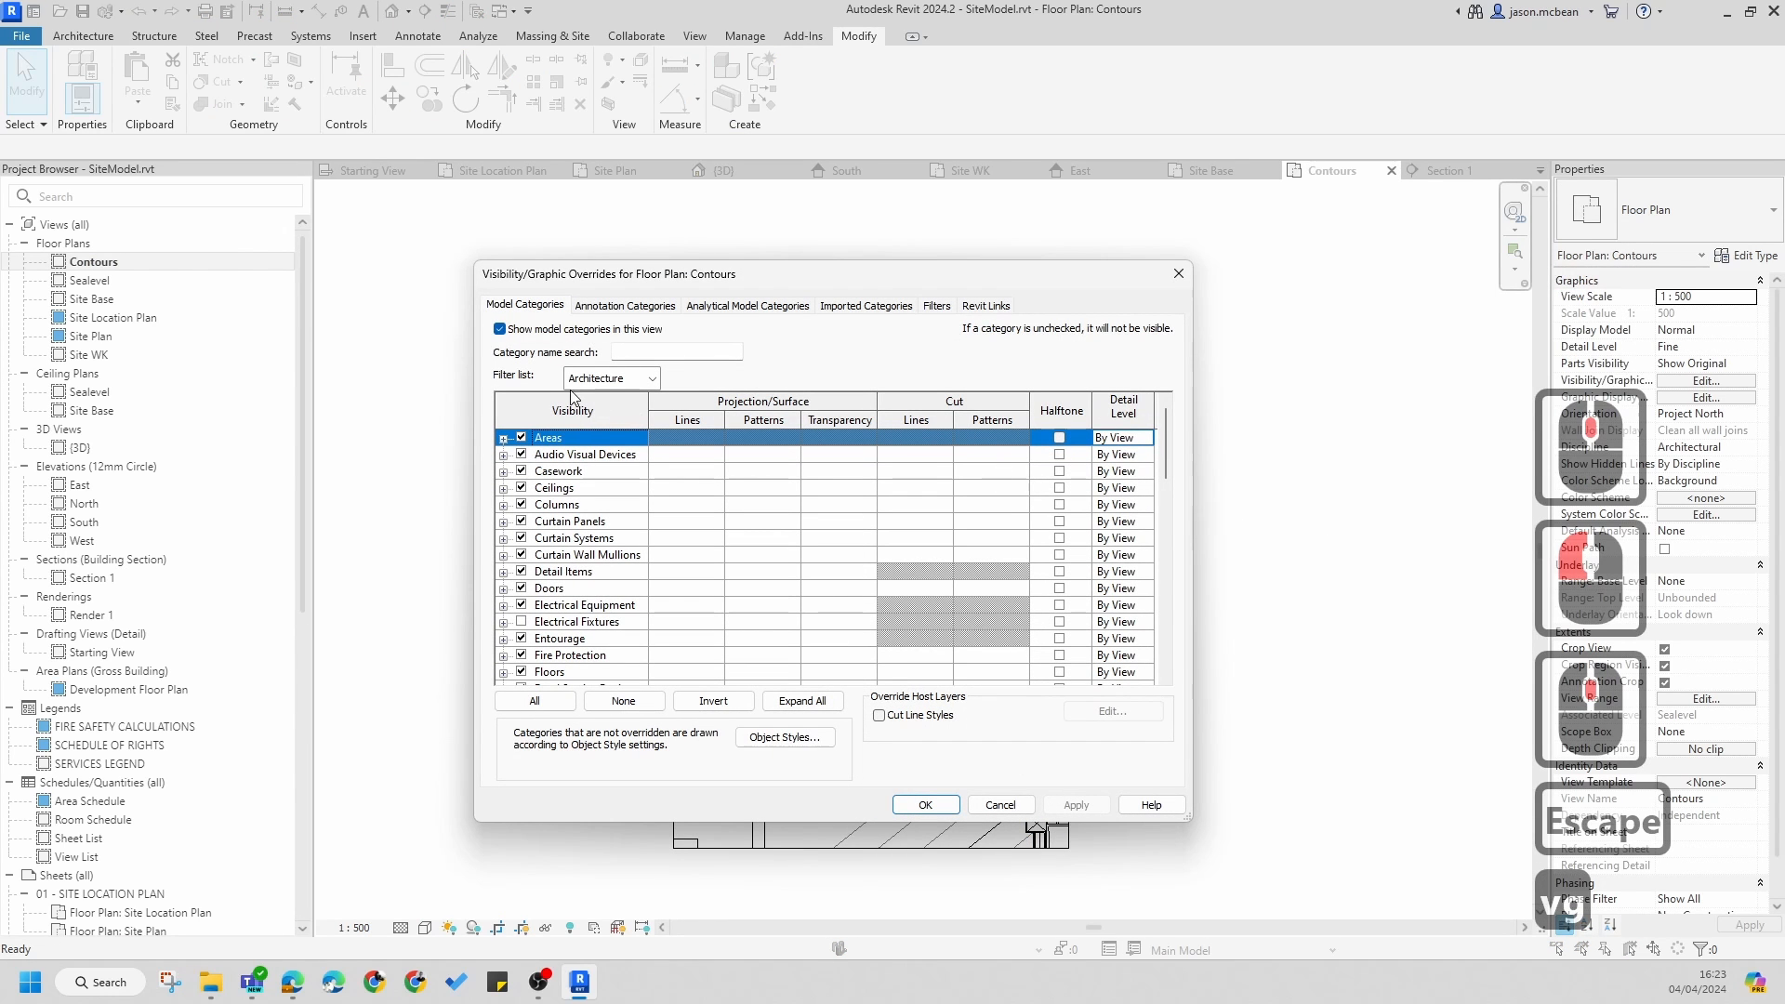
pyautogui.click(502, 330)
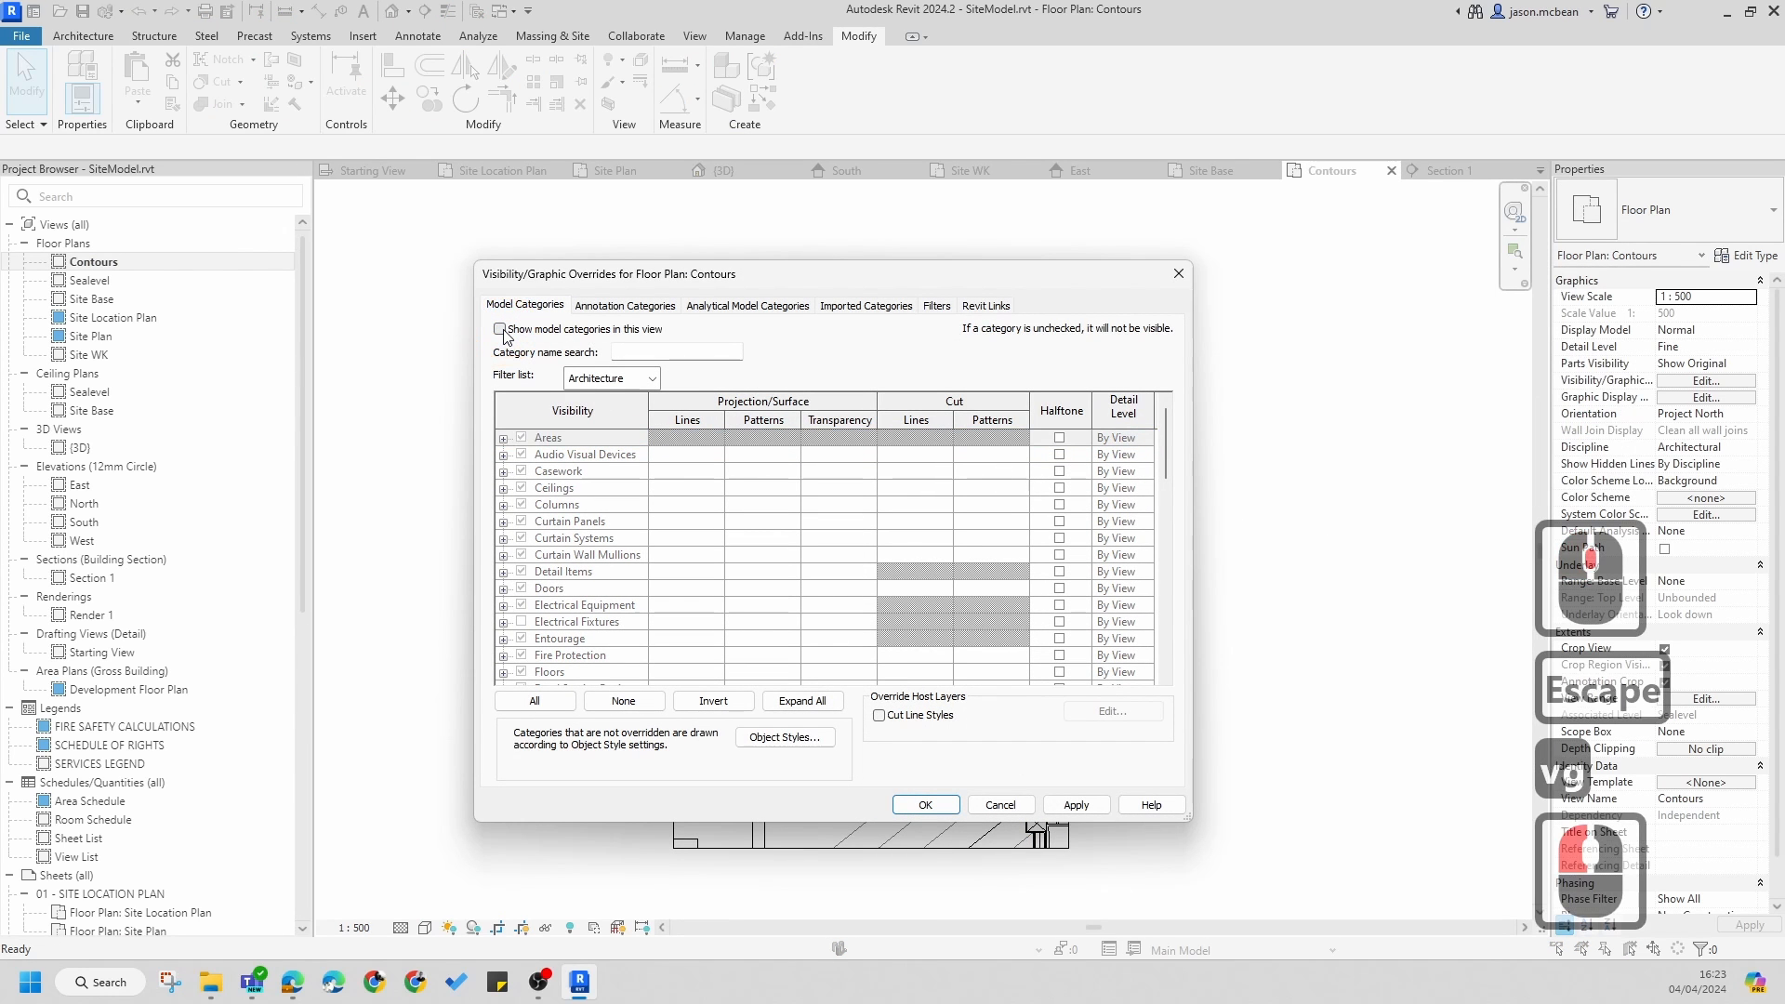
pyautogui.click(501, 330)
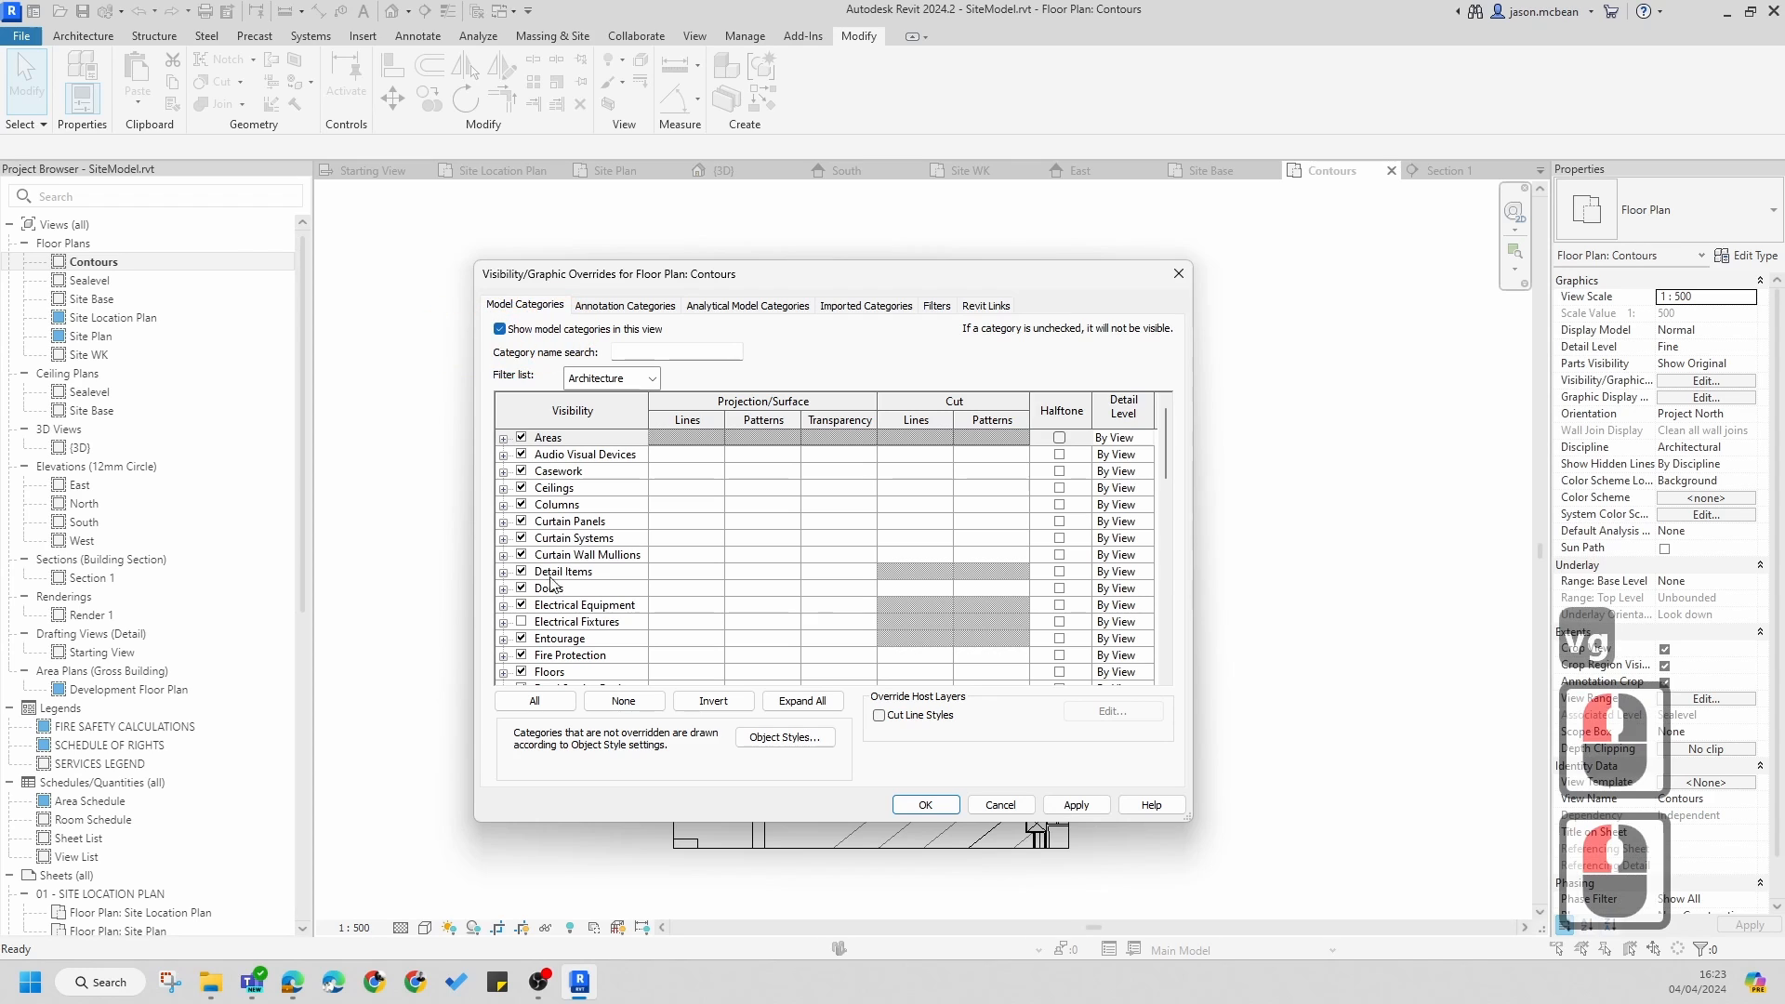
pyautogui.click(522, 538)
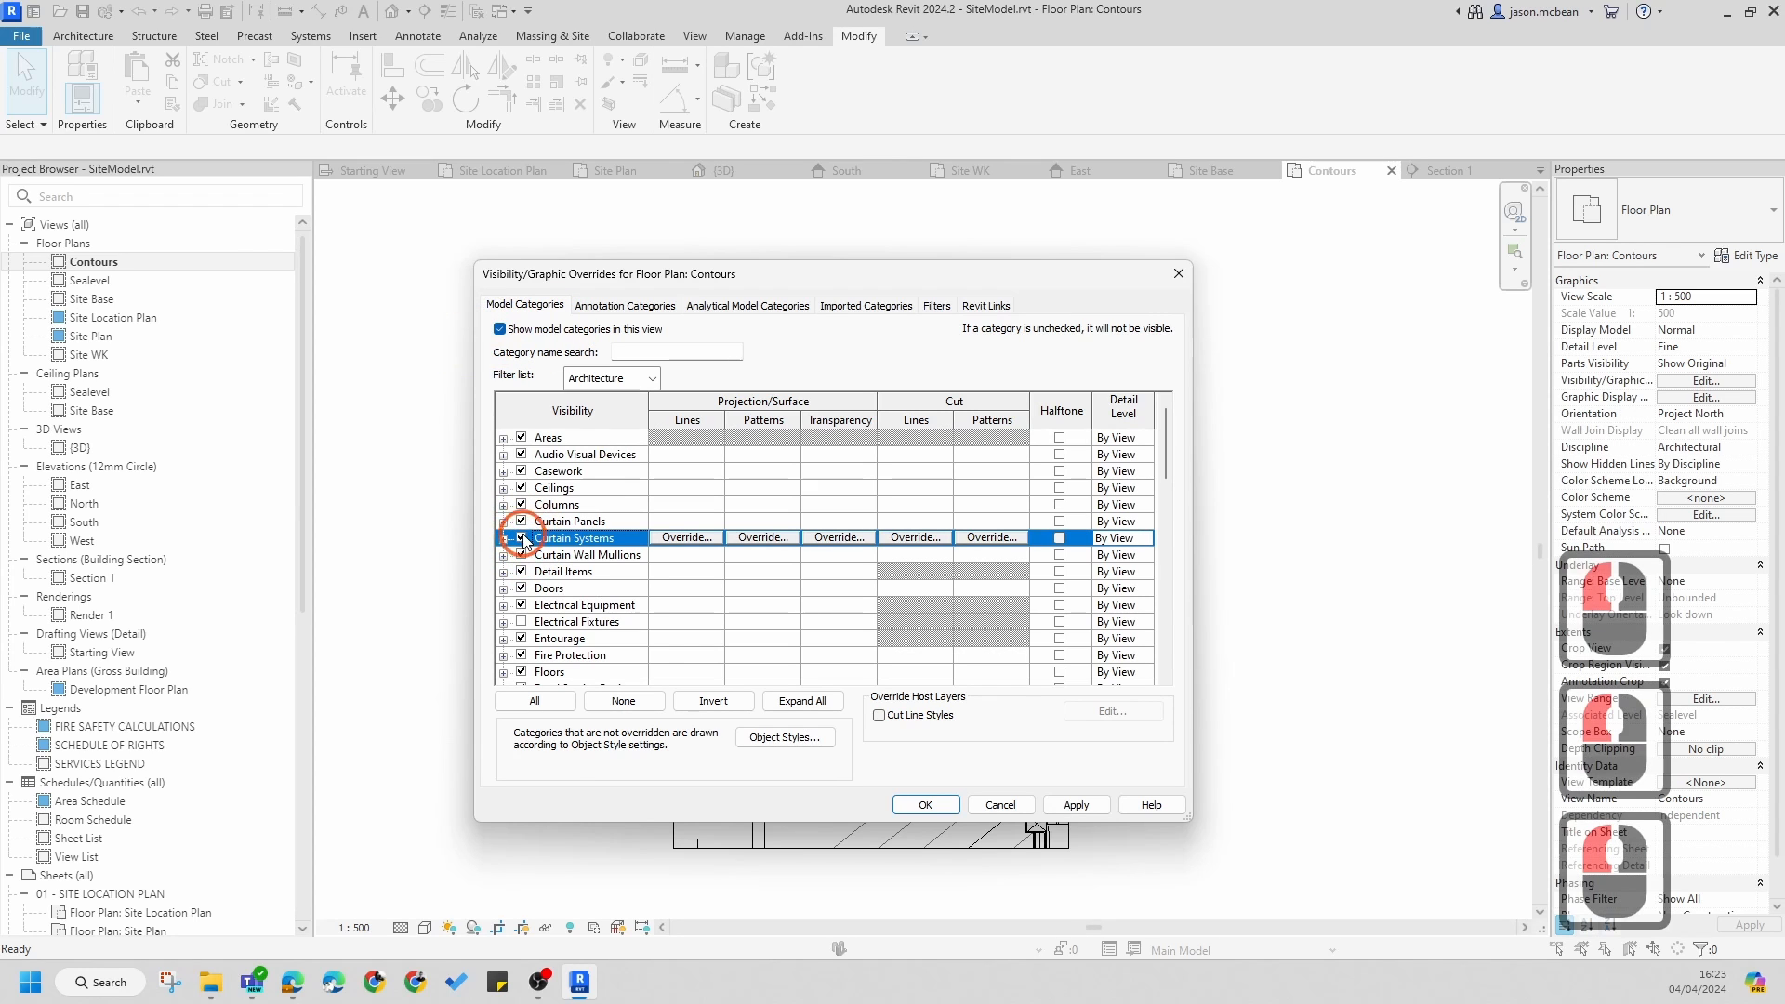
pyautogui.click(536, 701)
pyautogui.click(521, 639)
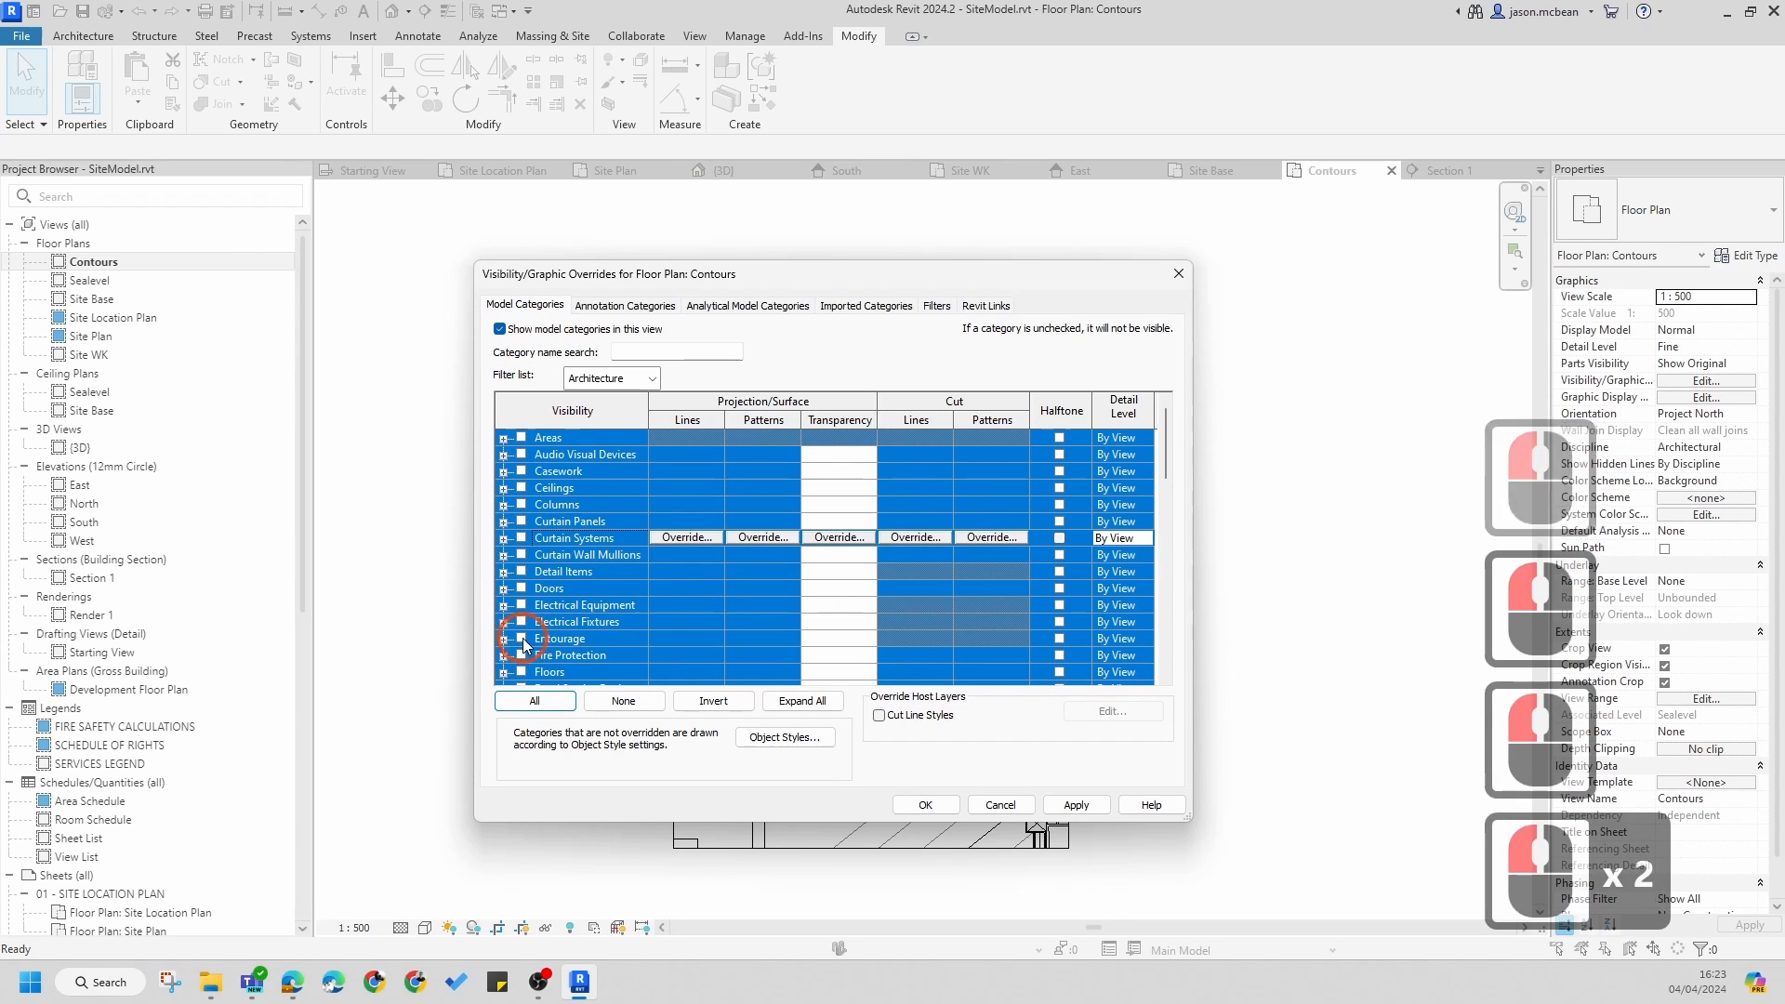
pyautogui.click(636, 612)
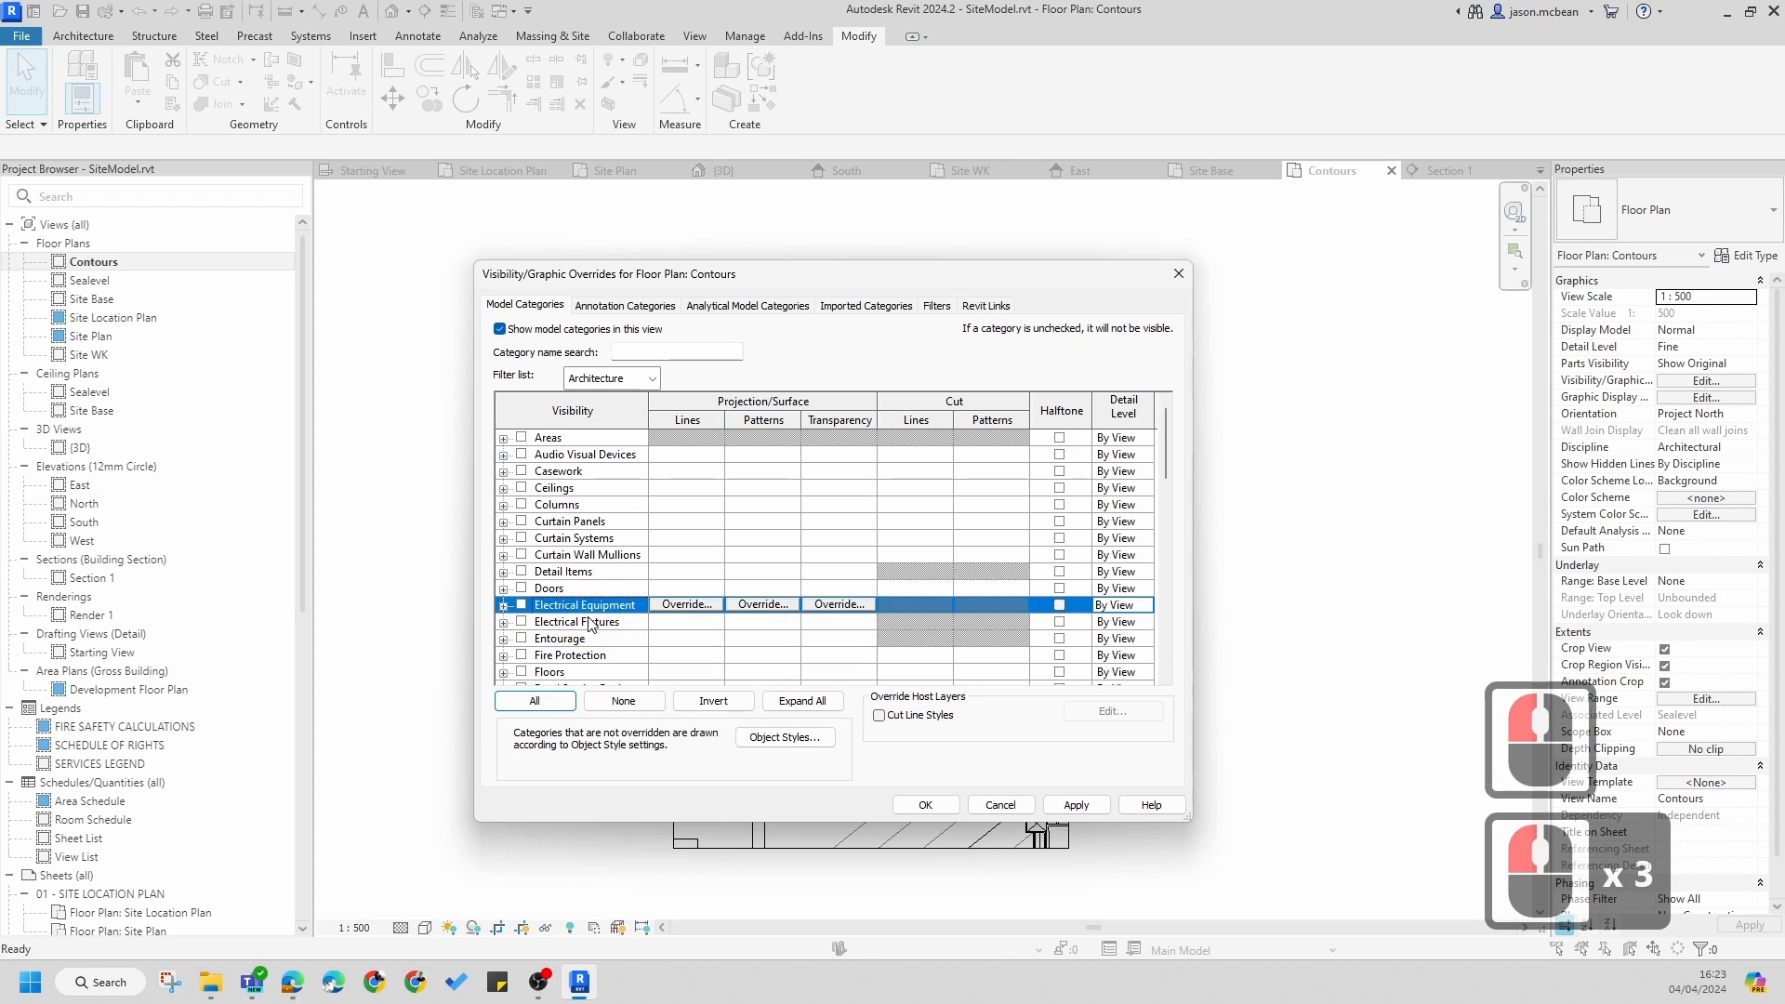
# - Turn on only the Toposolid model category for the Contours plan and apply the overrides
pyautogui.scroll(-14, 589, 625)
pyautogui.press('t')
pyautogui.scroll(-5, 586, 625)
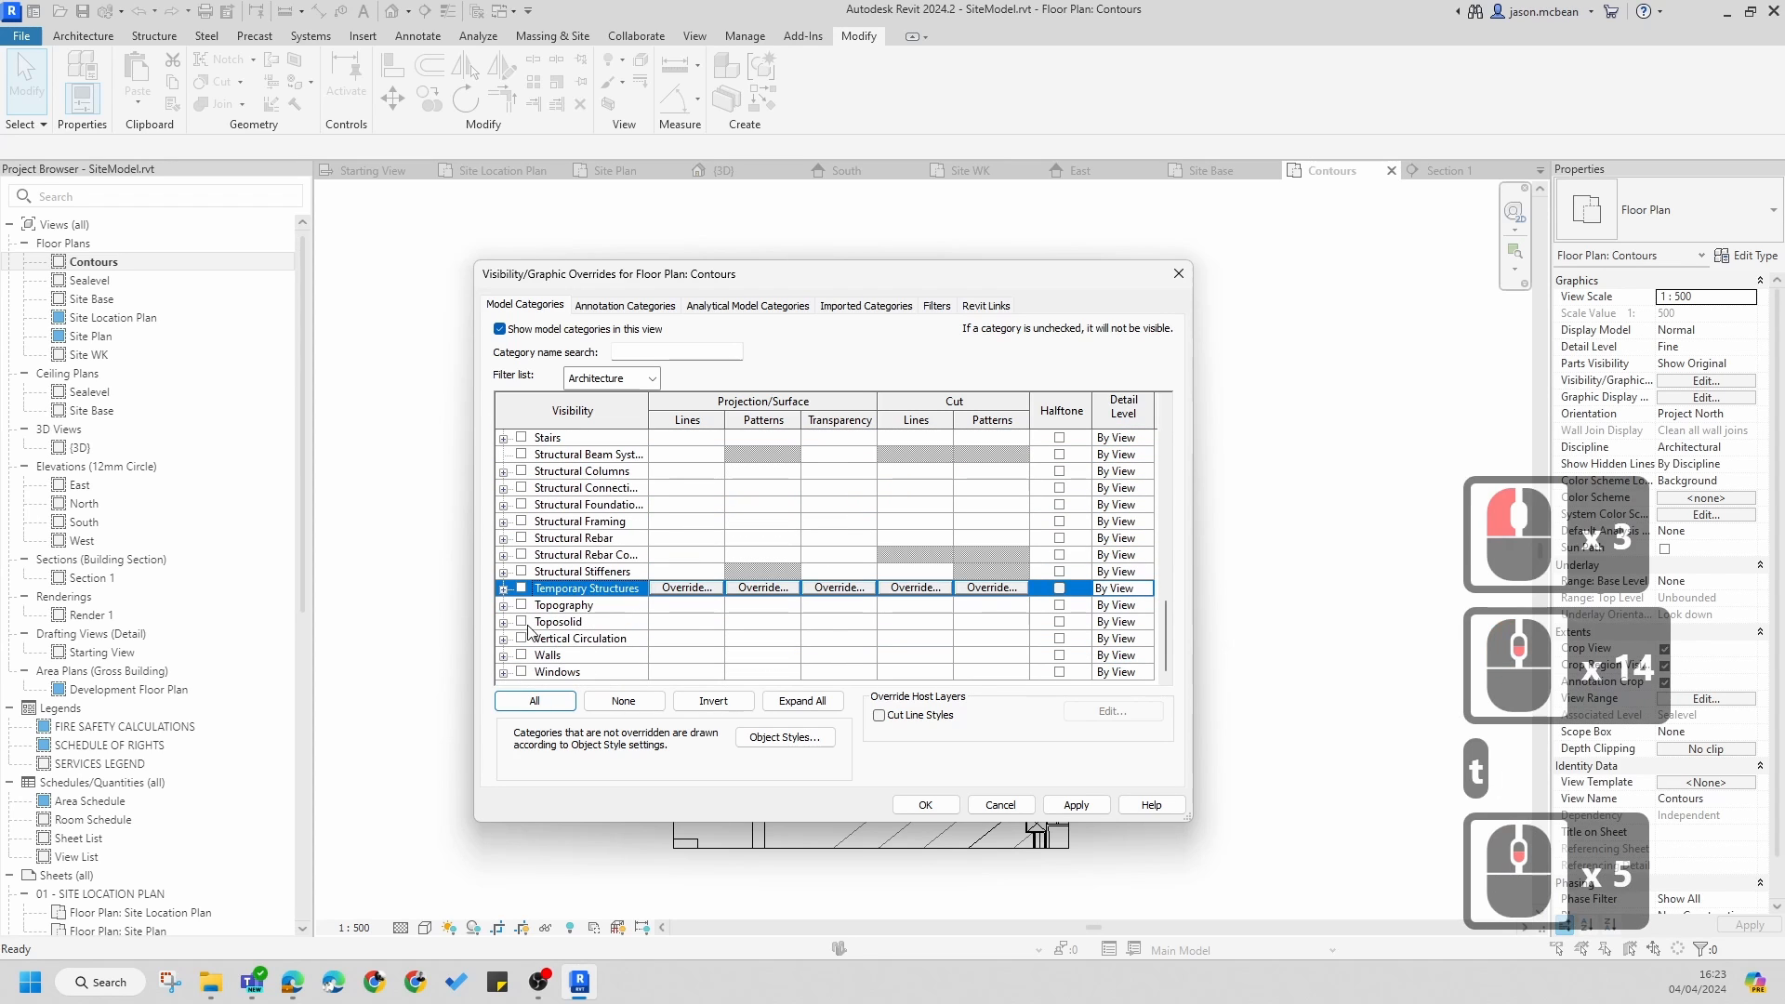
pyautogui.click(521, 623)
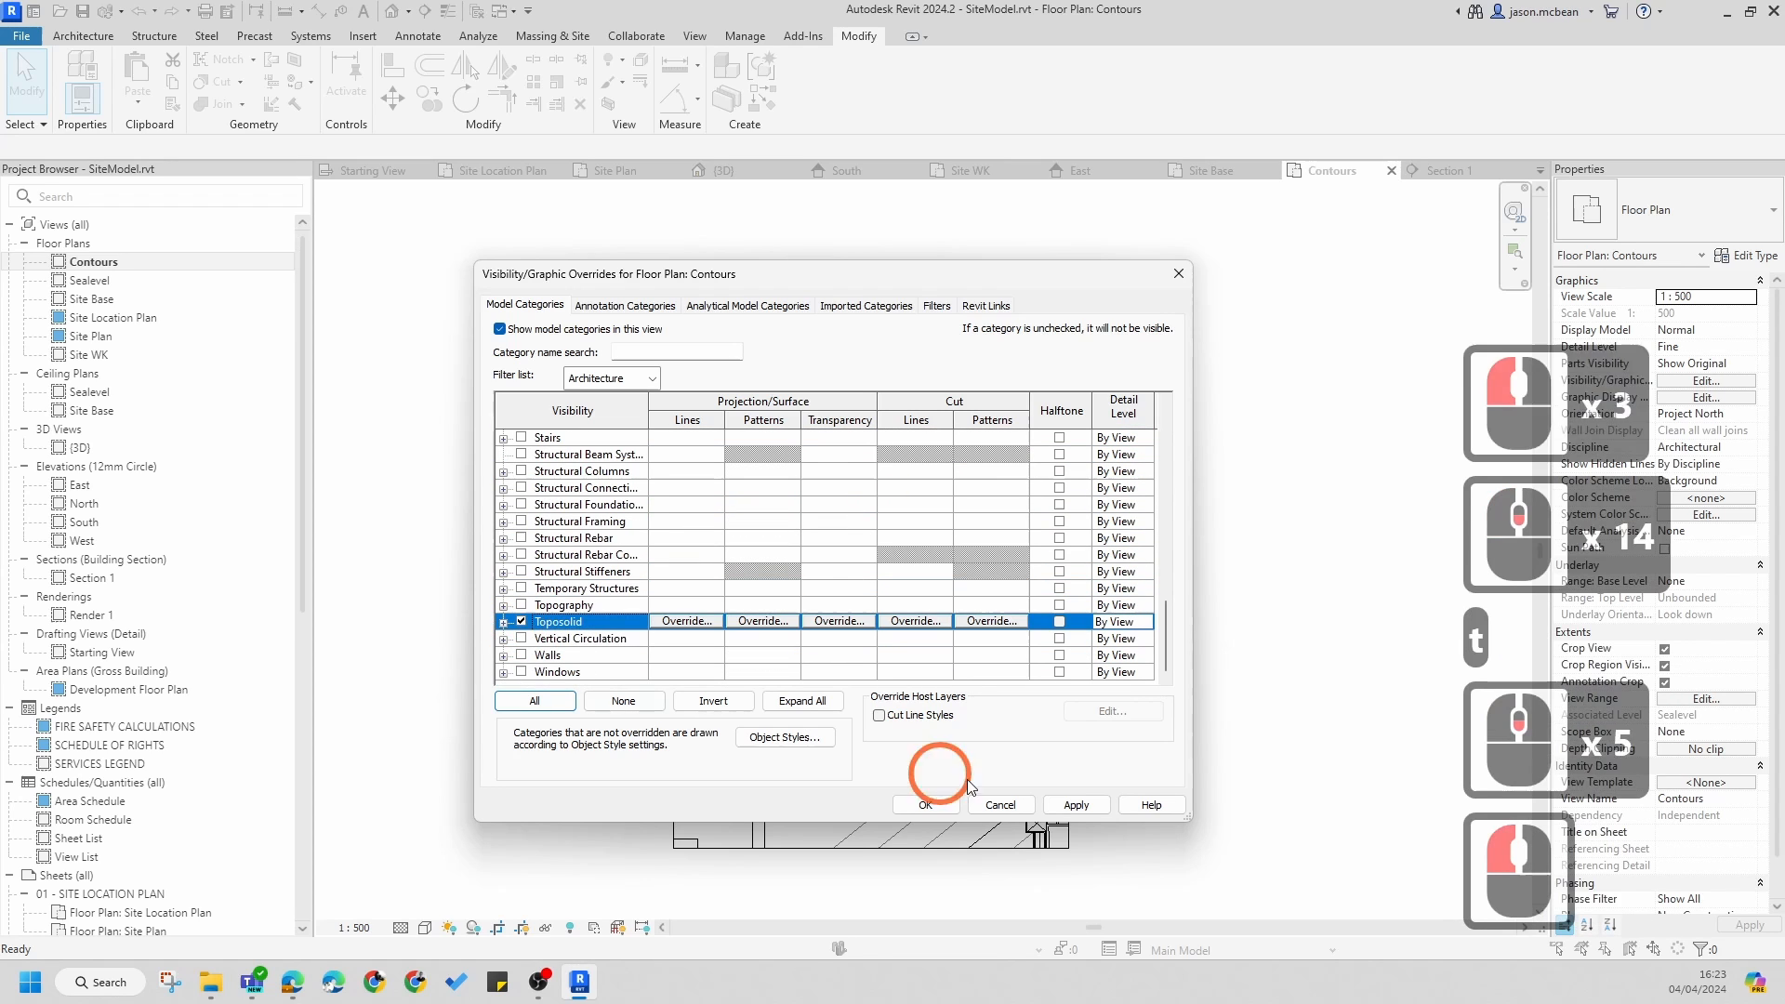
pyautogui.click(1077, 804)
pyautogui.click(926, 805)
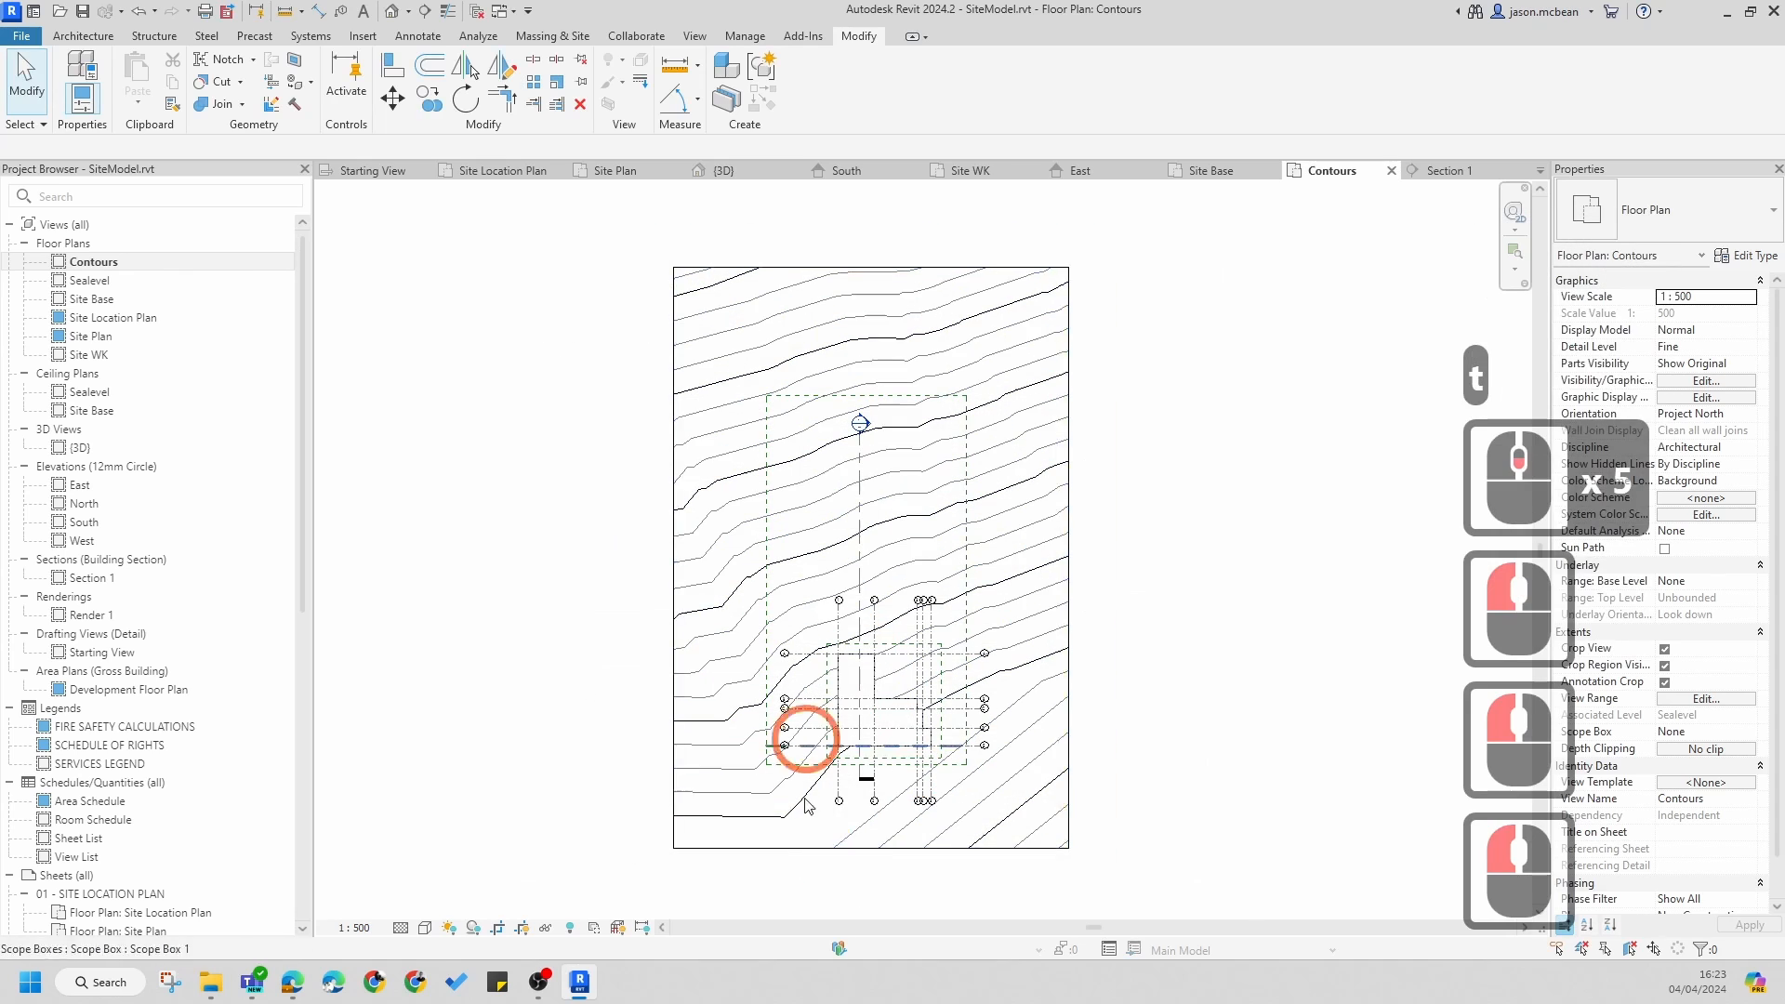
# - Hide the linked Building.rvt model in the Contours floor plan
pyautogui.press('v')
pyautogui.press('g')
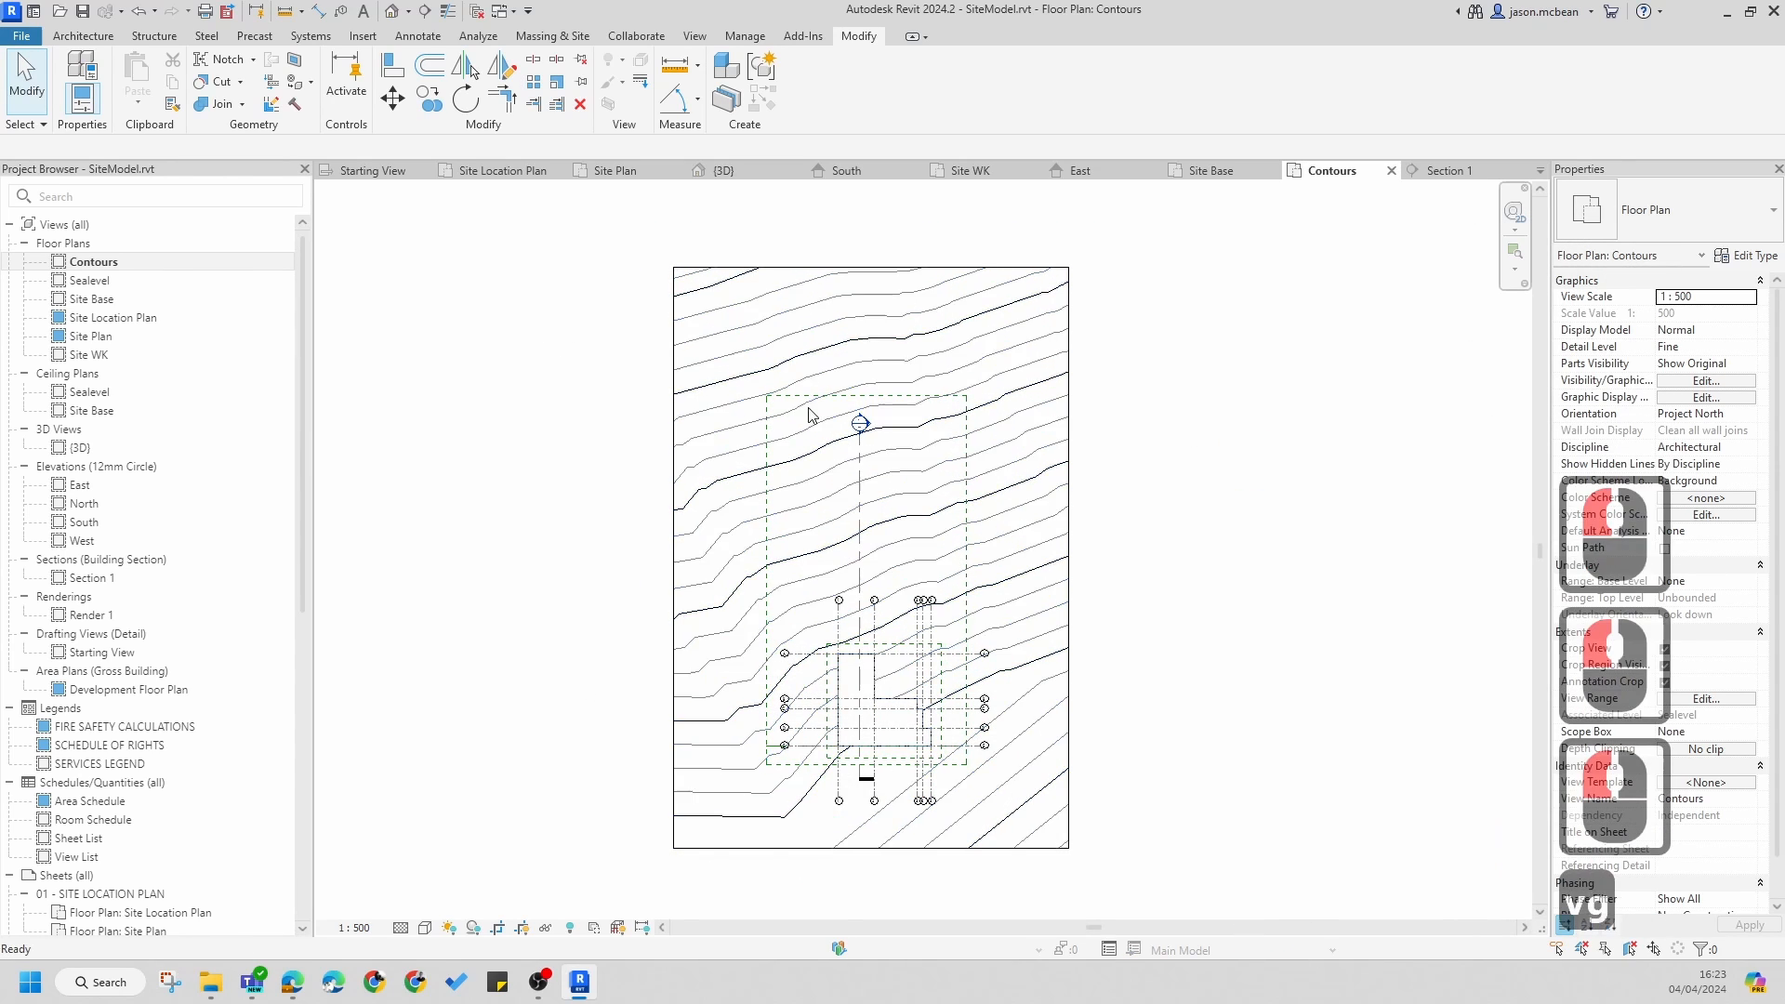
pyautogui.click(984, 306)
pyautogui.click(543, 420)
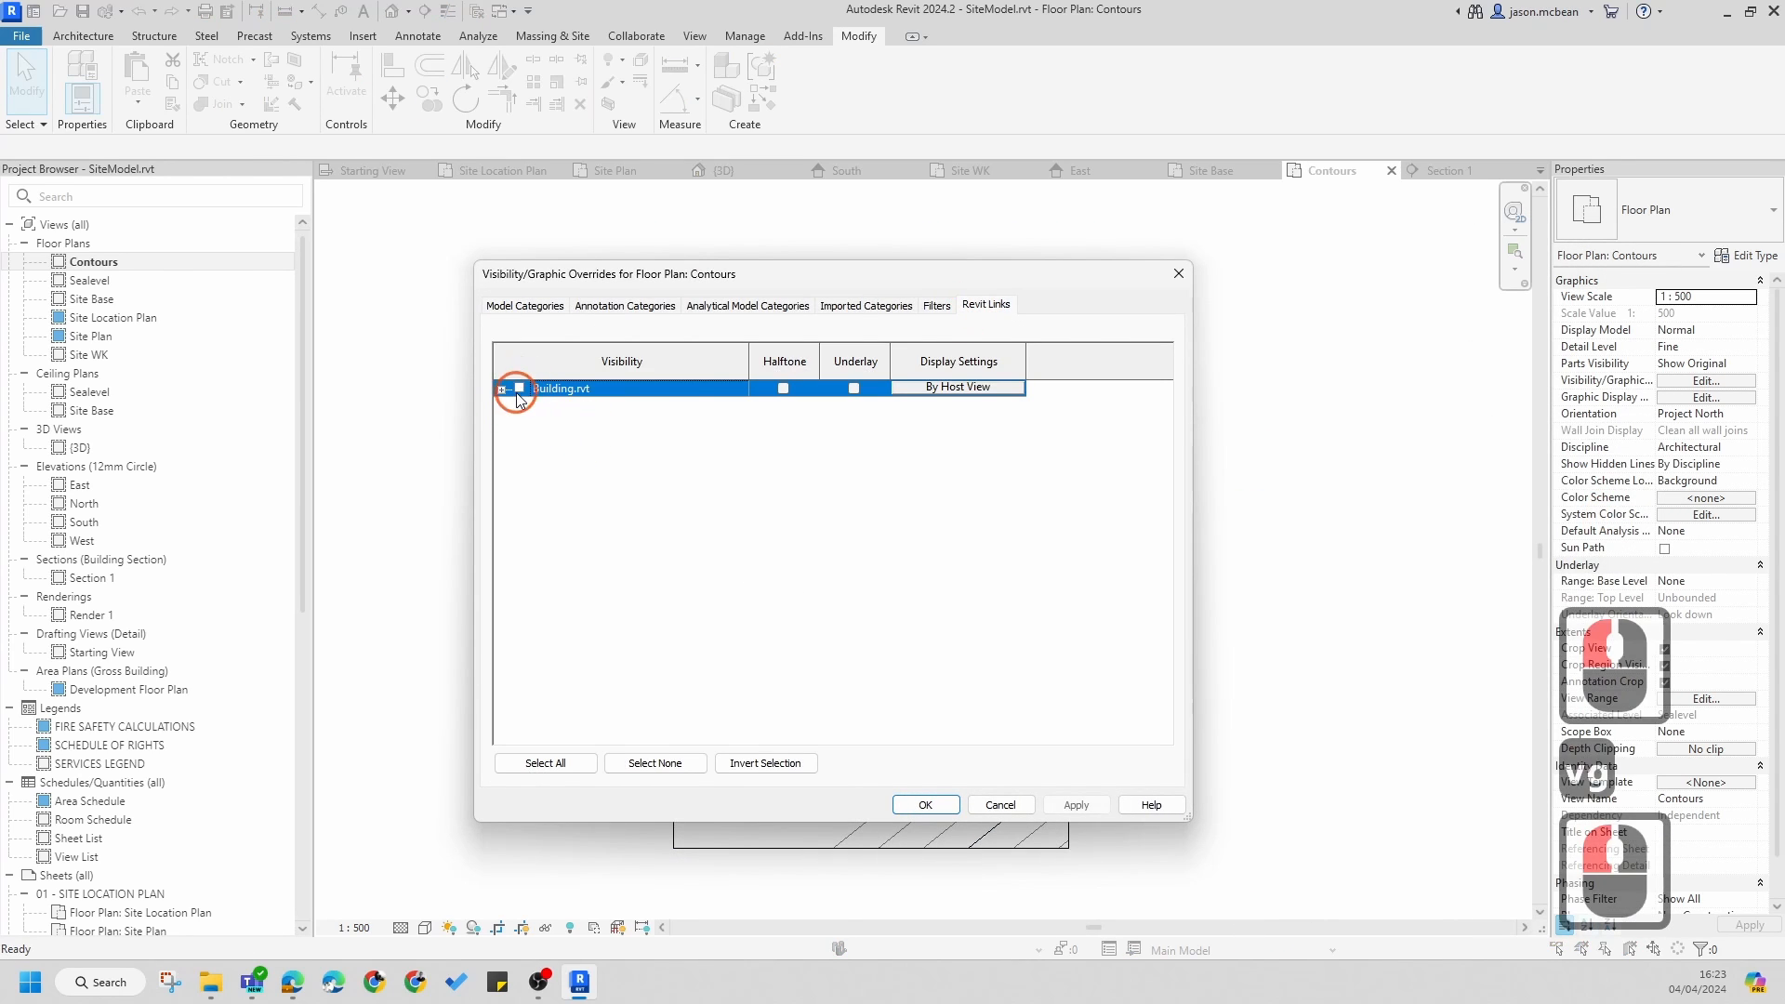
pyautogui.click(926, 805)
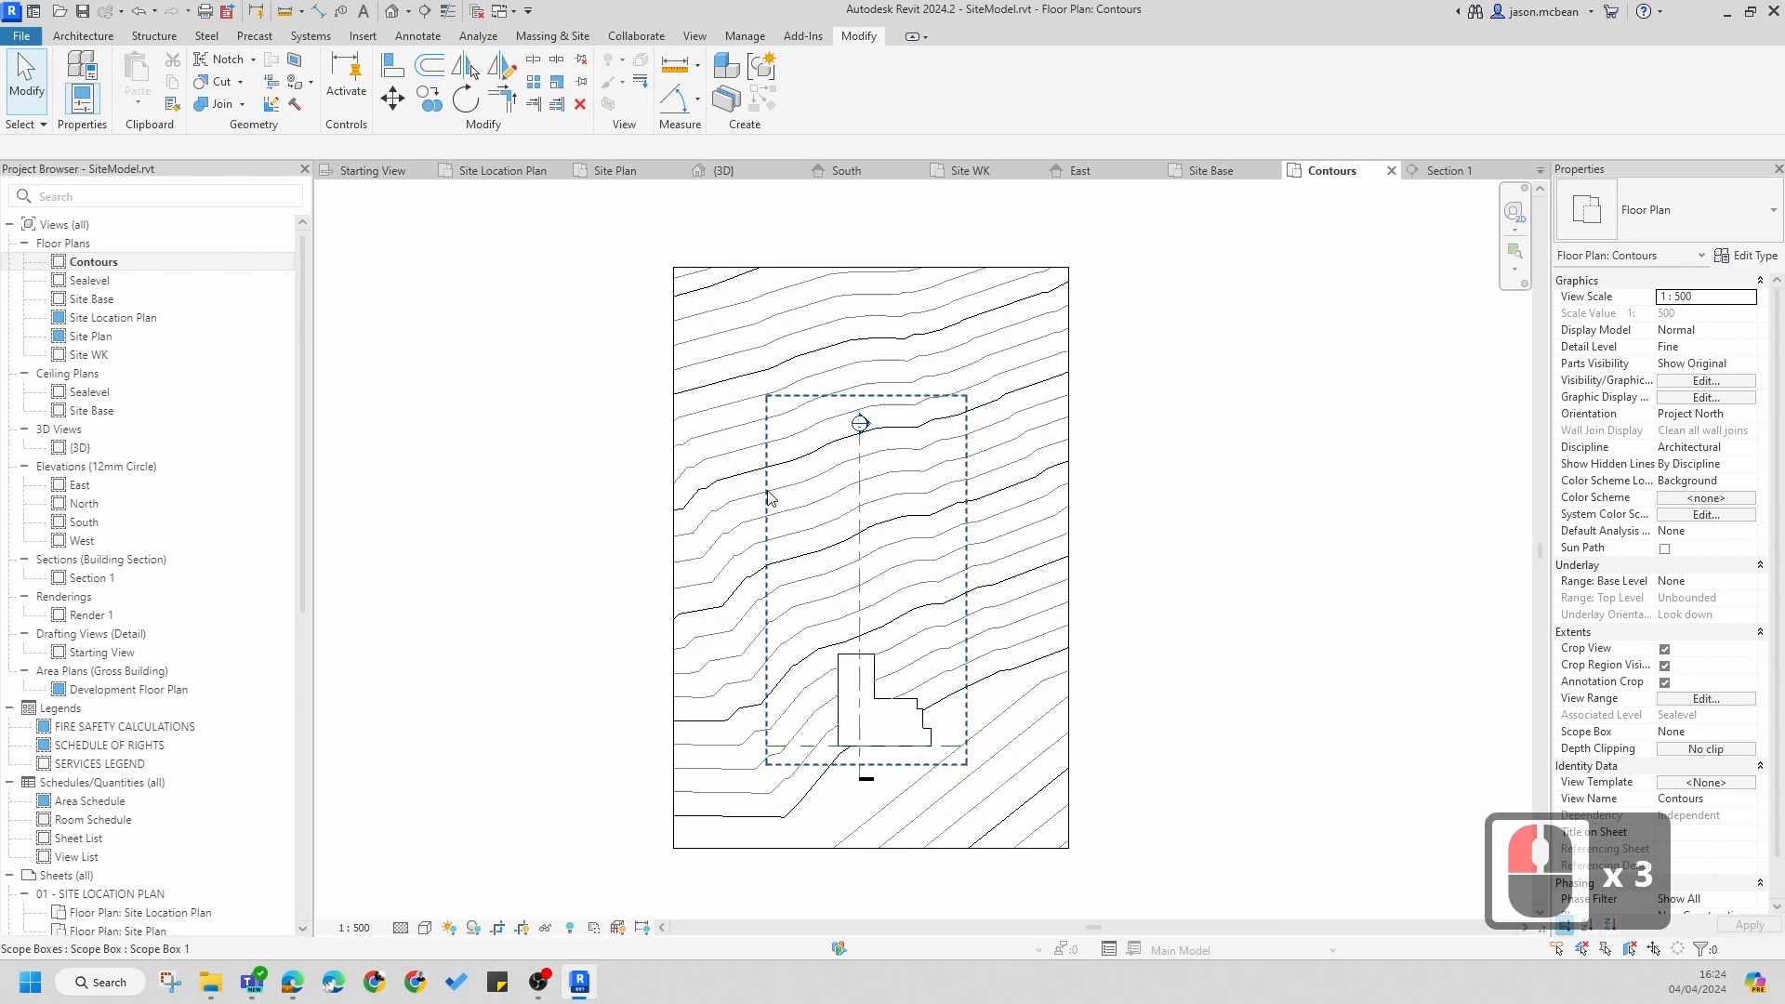
# - Turn off all annotation categories in the Contours floor plan and apply the change
pyautogui.press('v')
pyautogui.press('g')
pyautogui.click(632, 304)
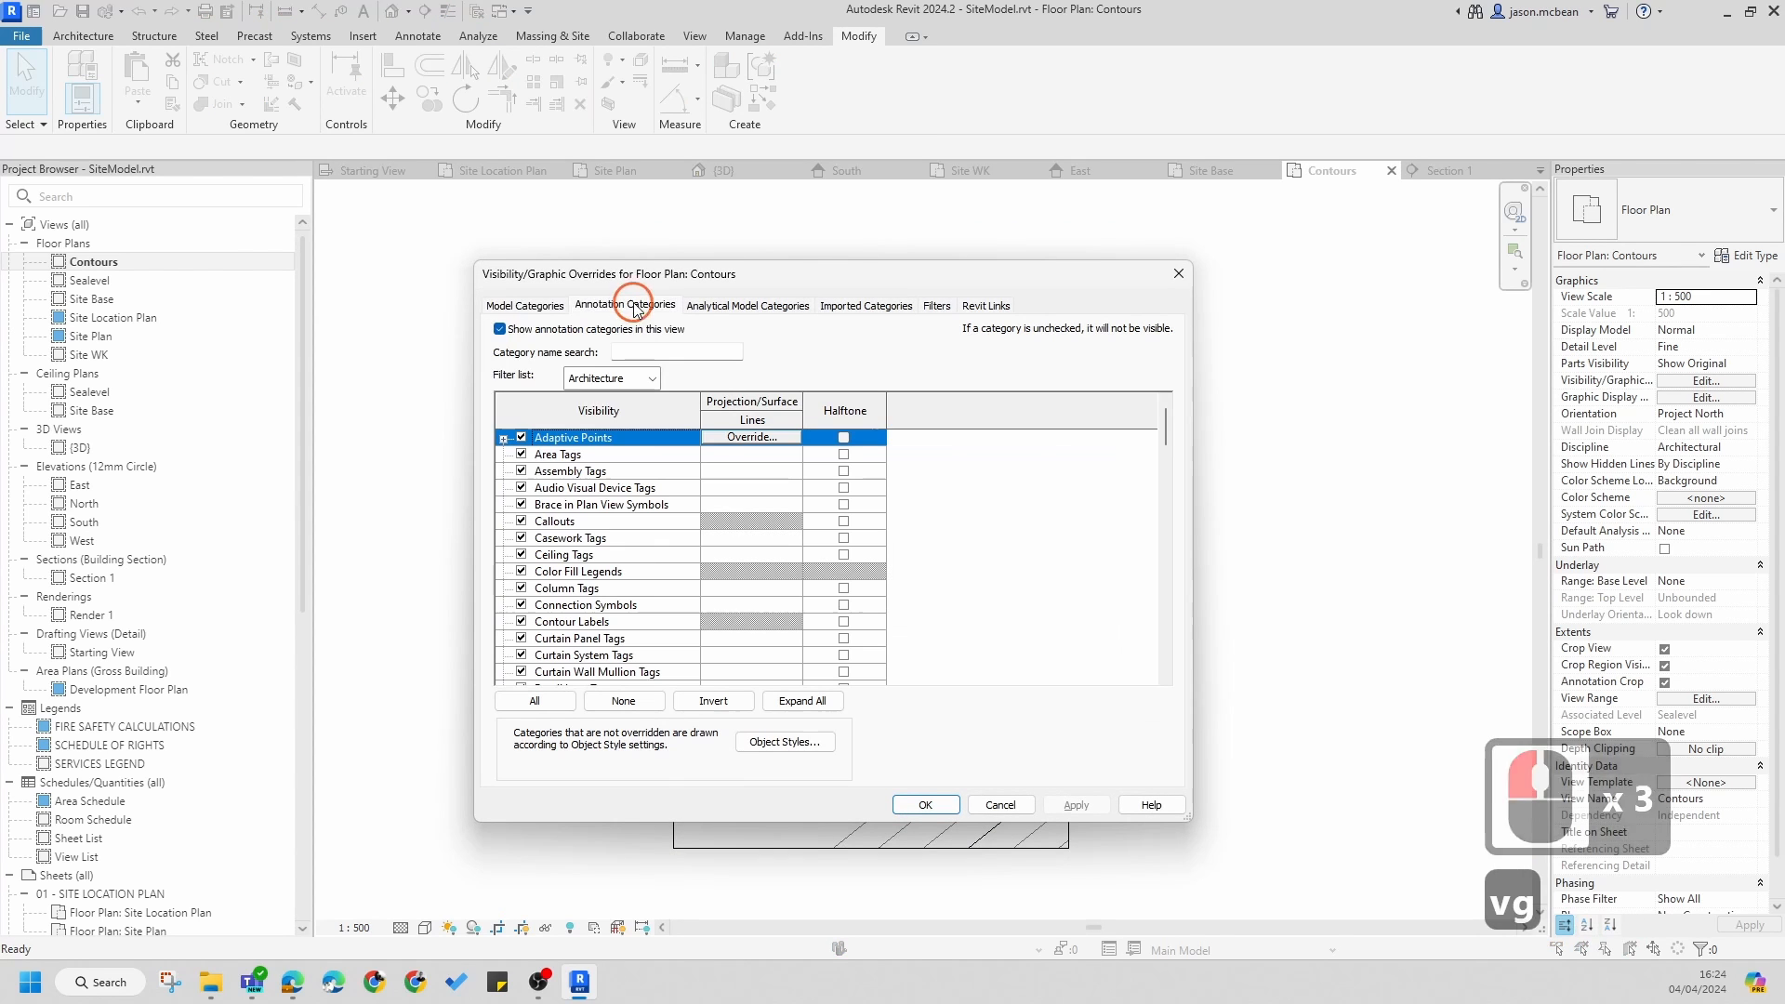
pyautogui.click(500, 329)
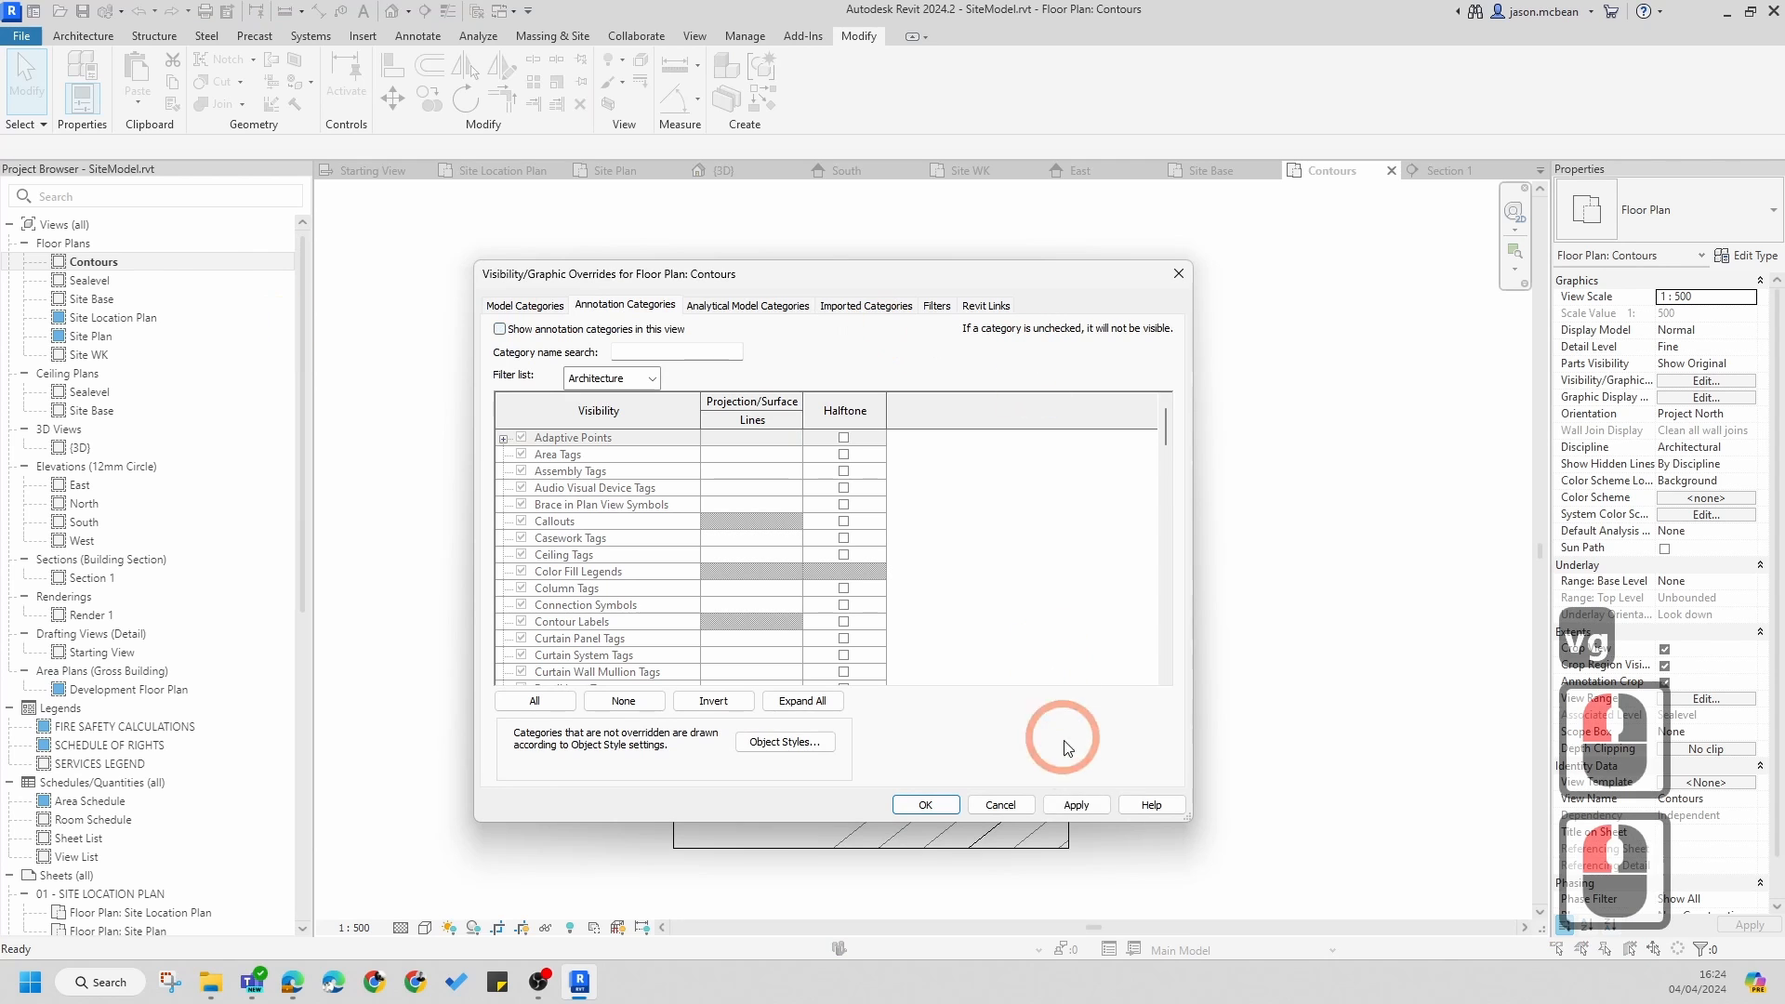
pyautogui.click(1077, 805)
pyautogui.click(922, 806)
pyautogui.click(1135, 554)
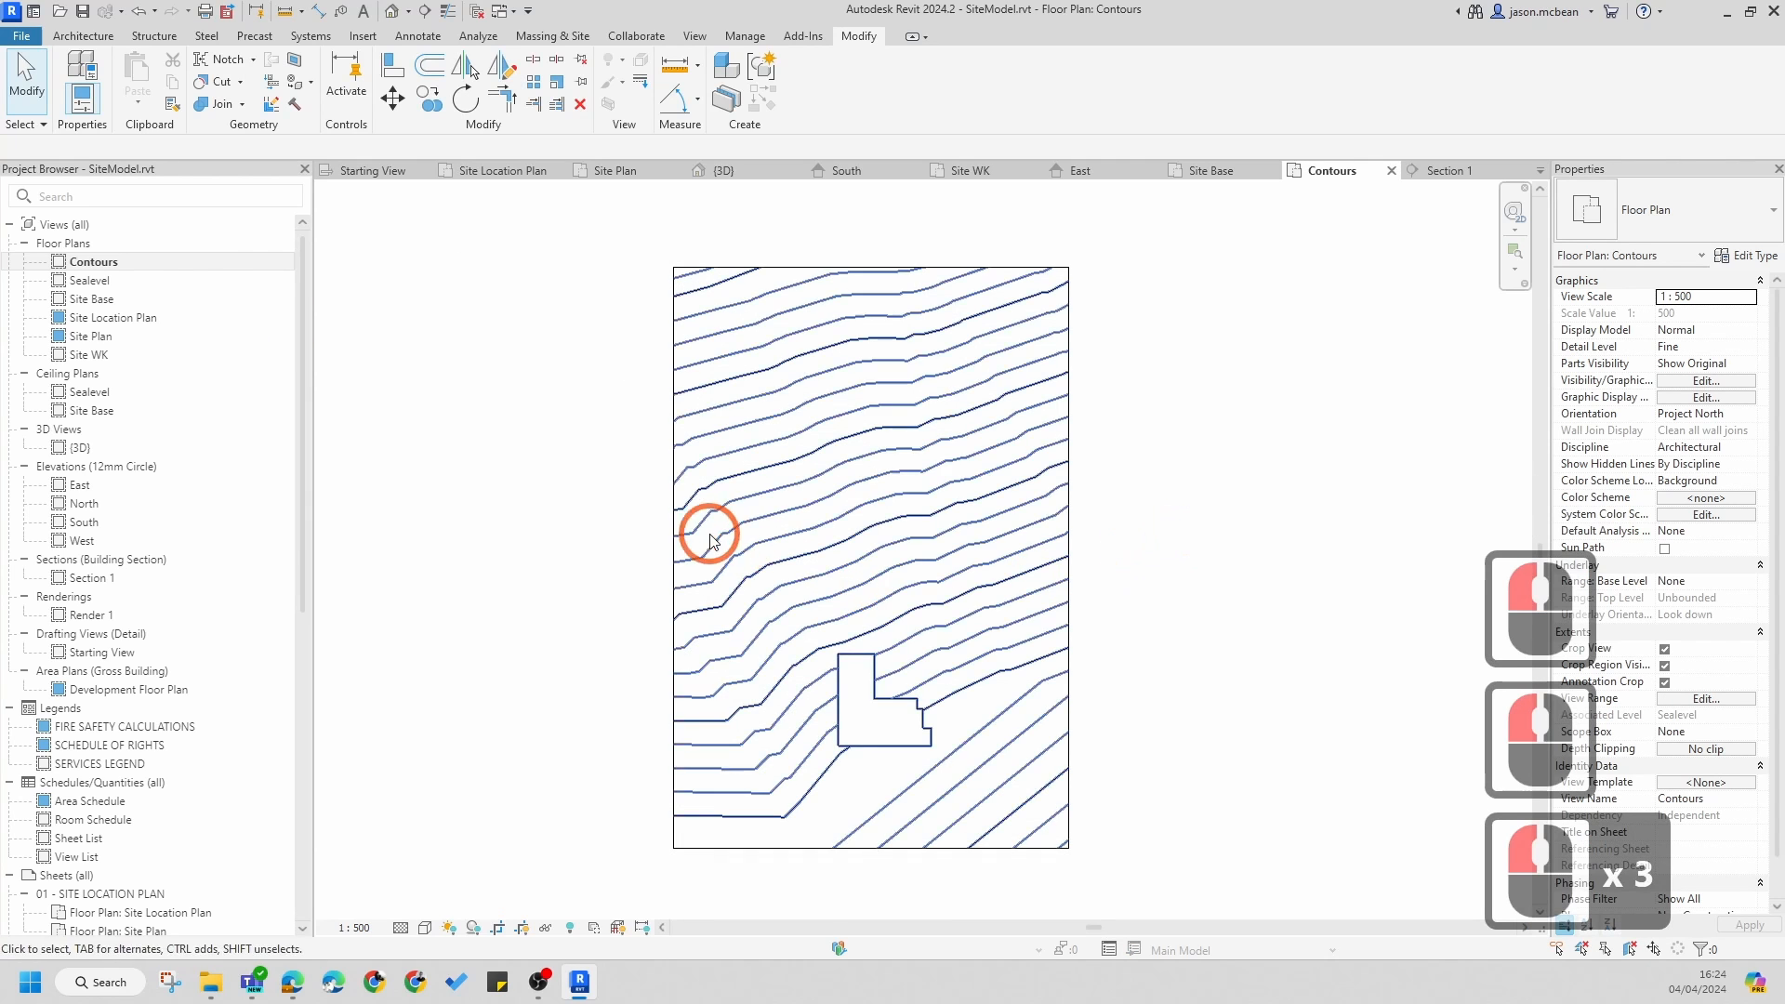
# - Widen the Contours plan's crop region on both sides and extend its lower edge past the toposolid's boundary
pyautogui.click(670, 552)
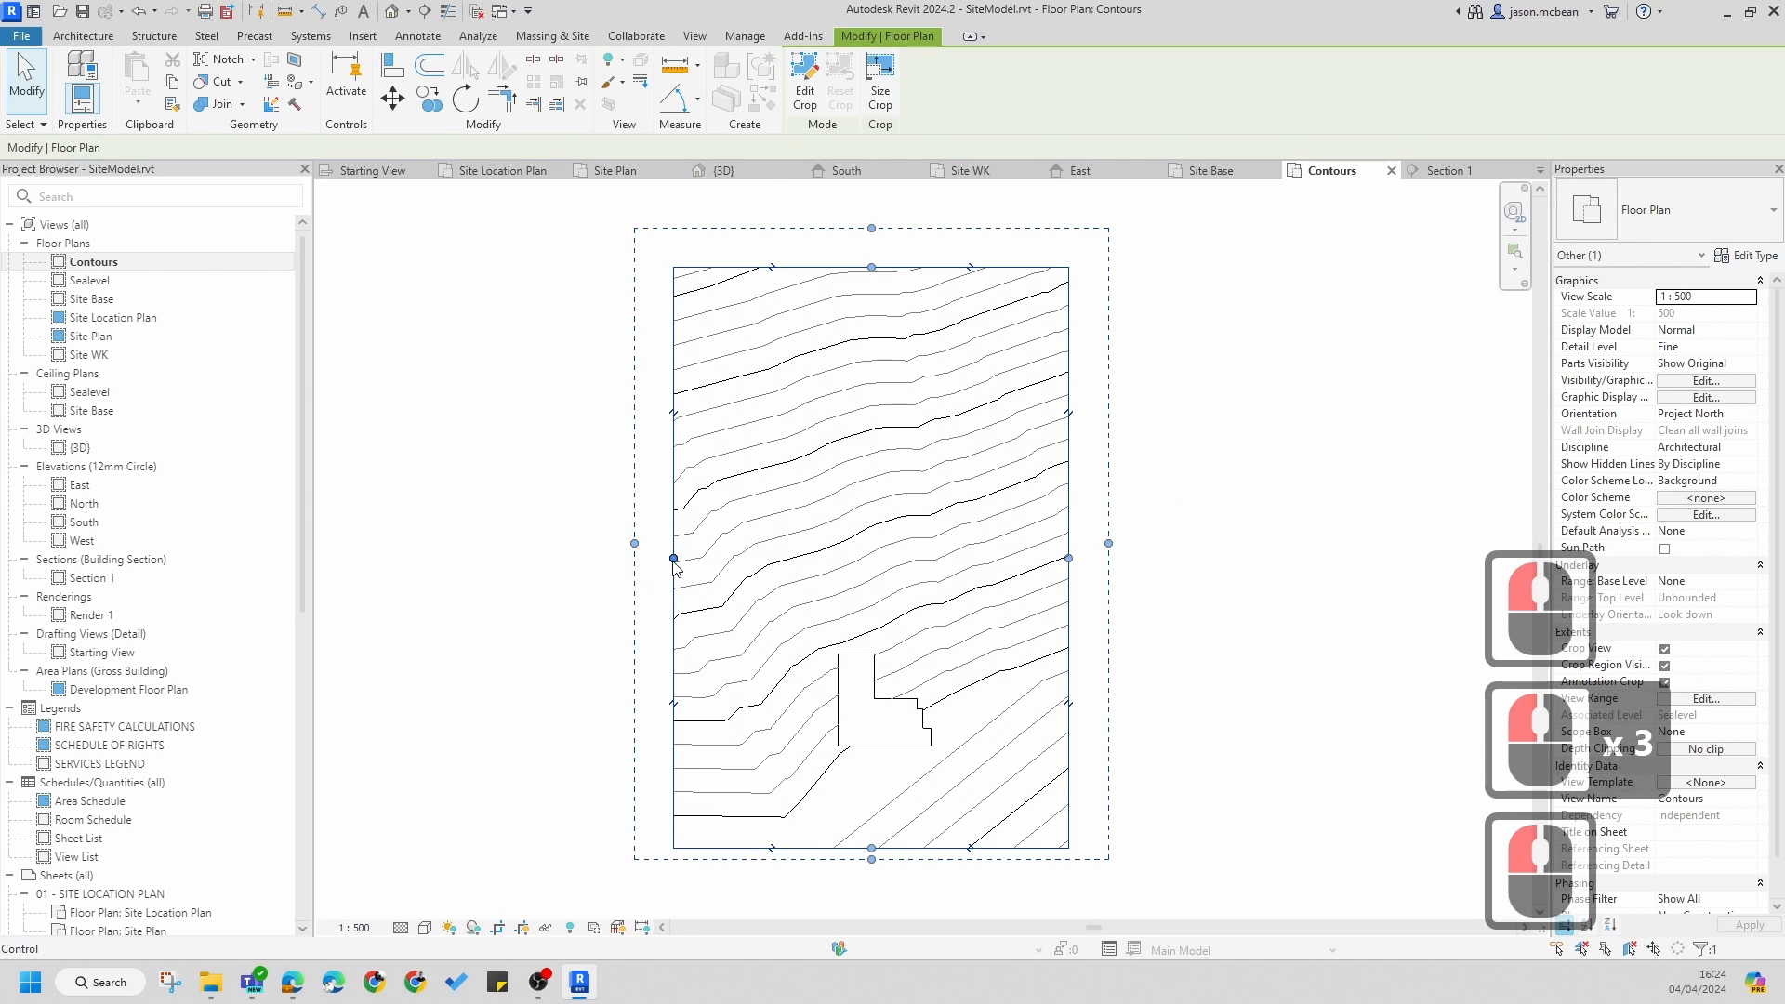
pyautogui.moveTo(673, 558); pyautogui.dragTo(547, 558)
pyautogui.moveTo(1068, 558); pyautogui.dragTo(1205, 563)
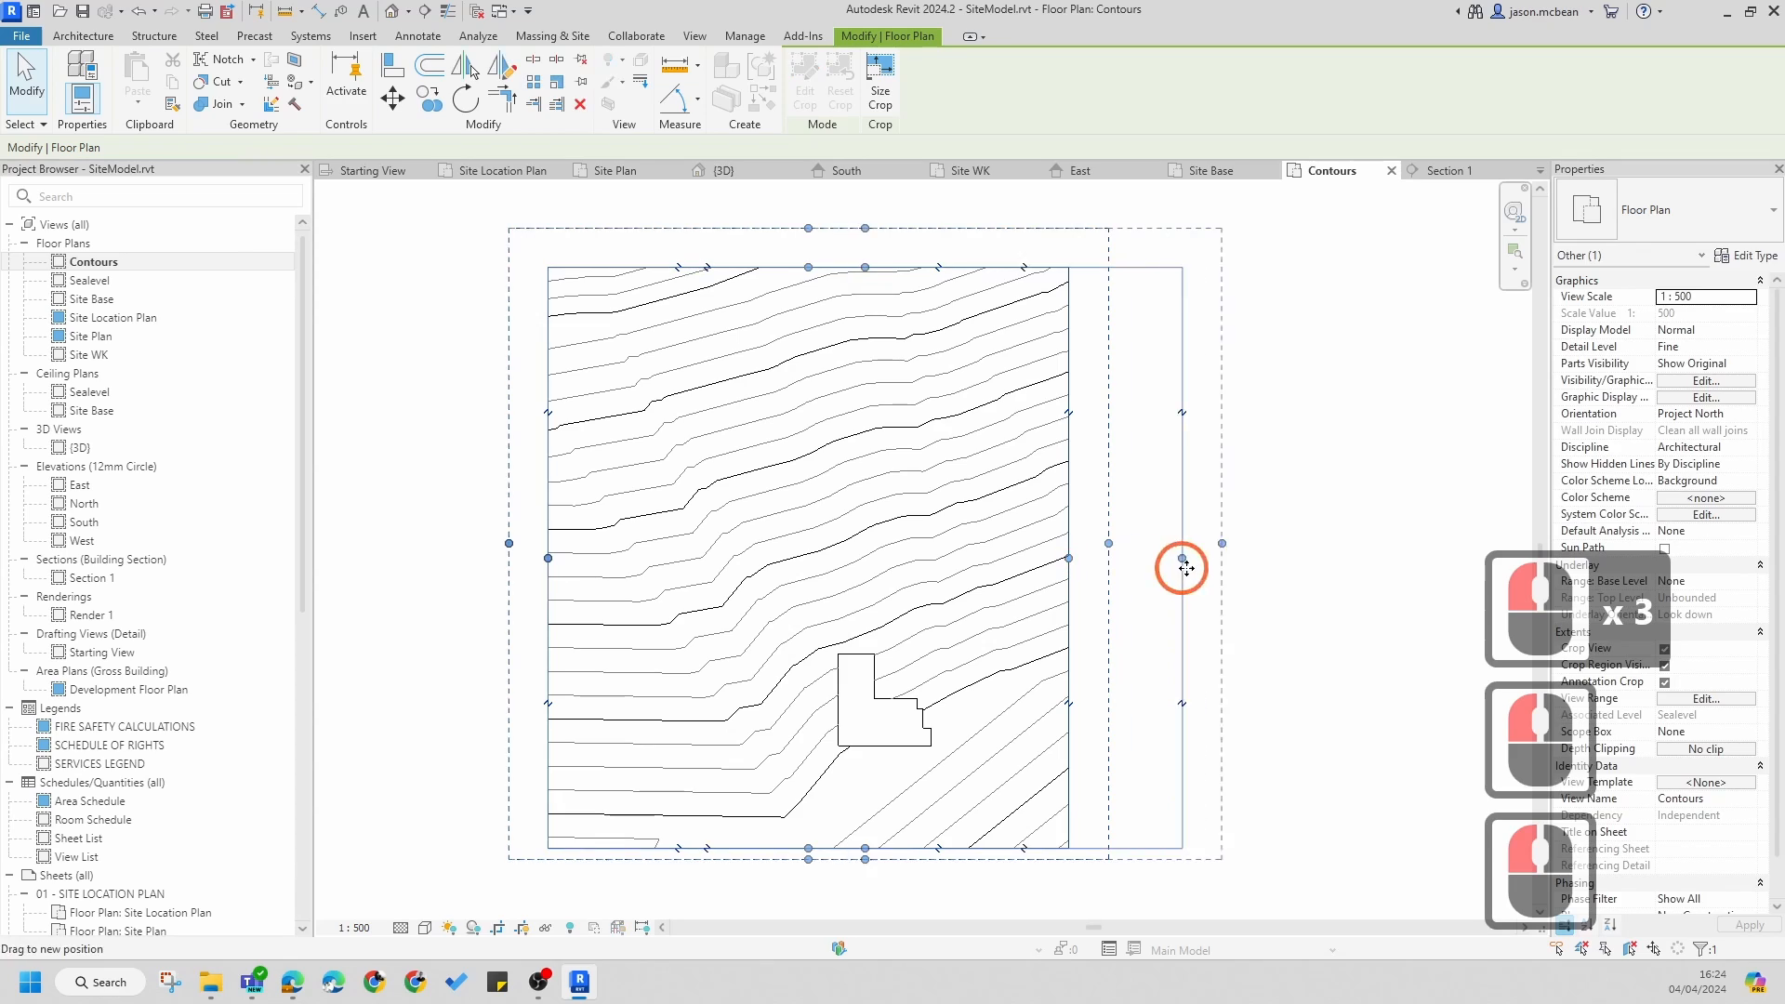
pyautogui.moveTo(877, 848); pyautogui.dragTo(882, 895)
pyautogui.click(849, 362)
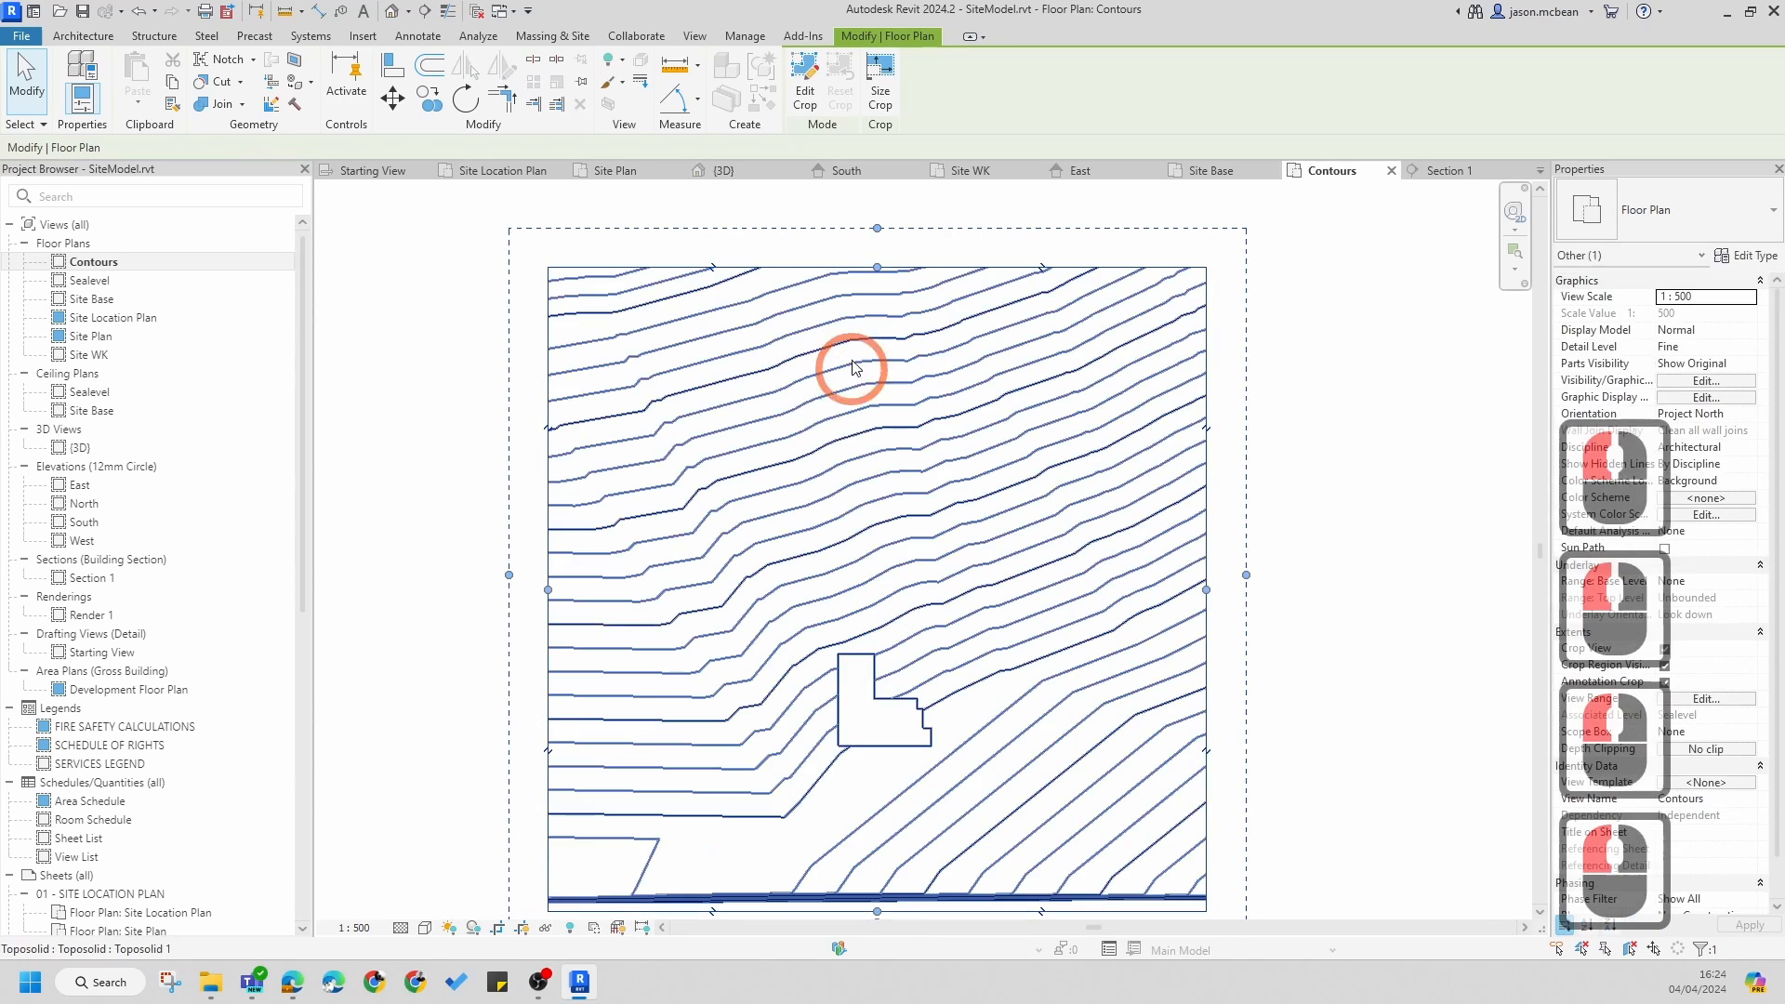
pyautogui.press('Escape')
pyautogui.moveTo(942, 733); pyautogui.dragTo(976, 685, button='middle')
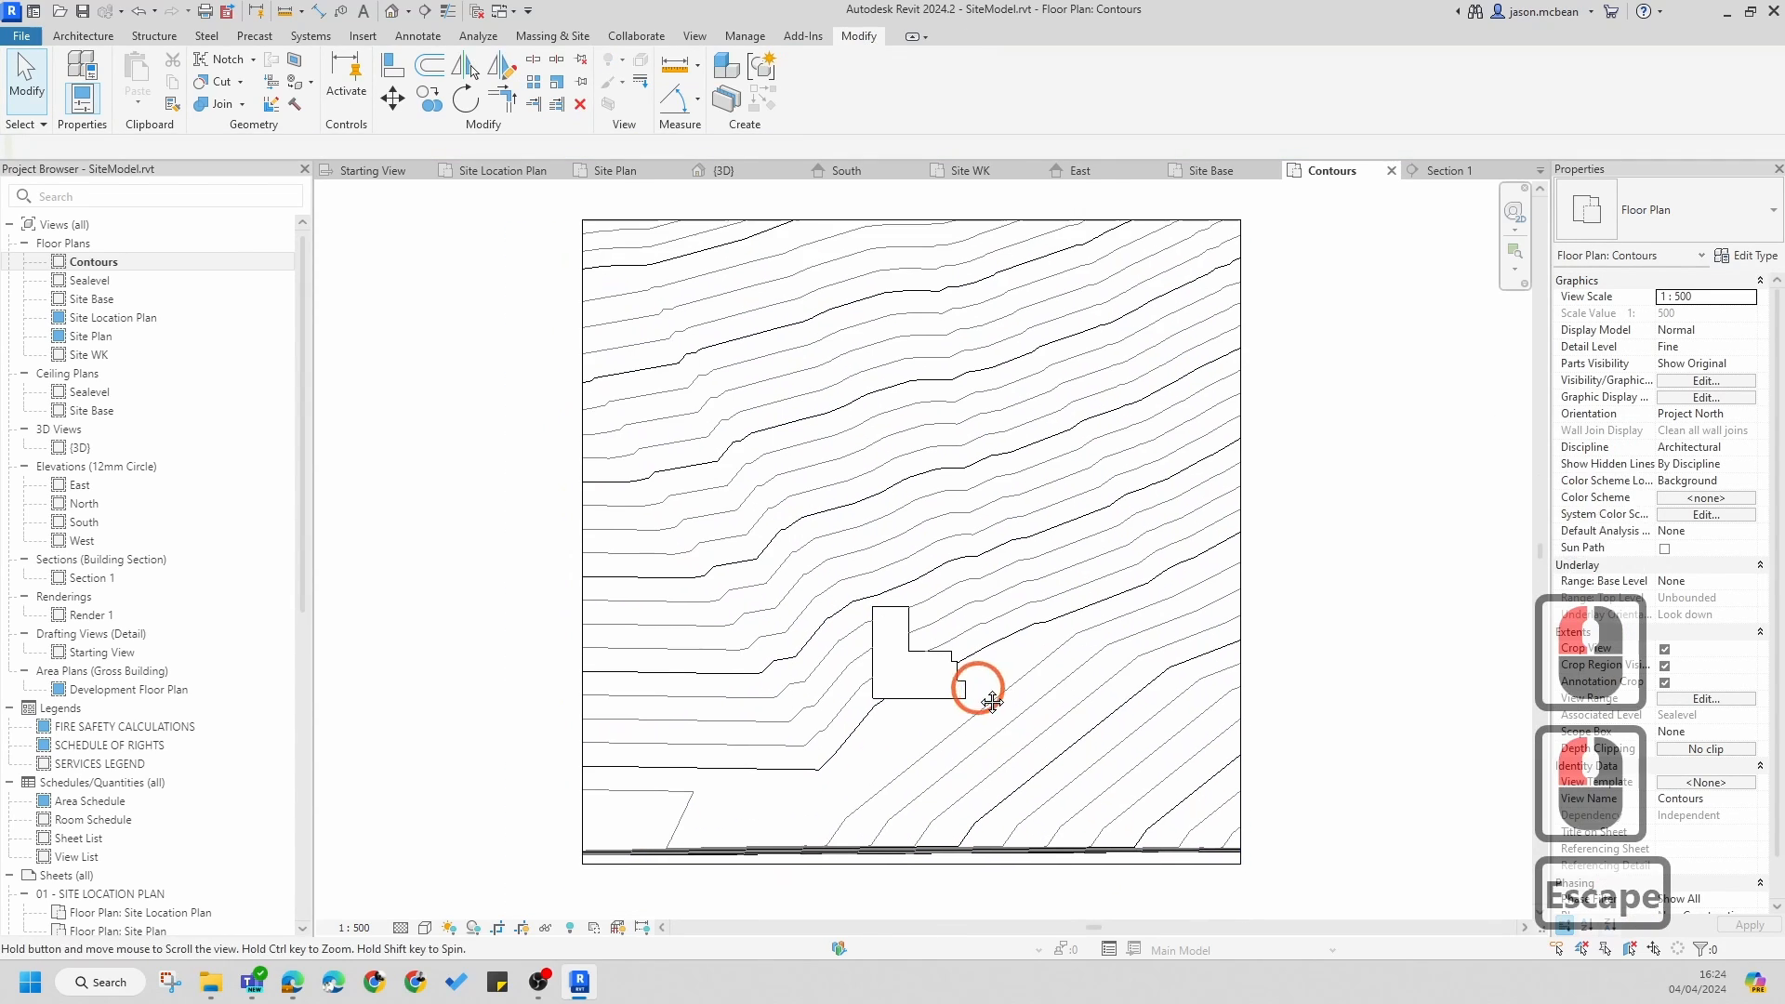
# - Pull the crop region's lower edge back up to leave the toposolid's dark edge lines outside the view
pyautogui.click(923, 862)
pyautogui.click(888, 865)
pyautogui.moveTo(903, 865); pyautogui.dragTo(911, 814)
pyautogui.press('Escape')
# - Turn on the Site model category in the Contours plan's visibility overrides and expand its subcategories
pyautogui.press('g')
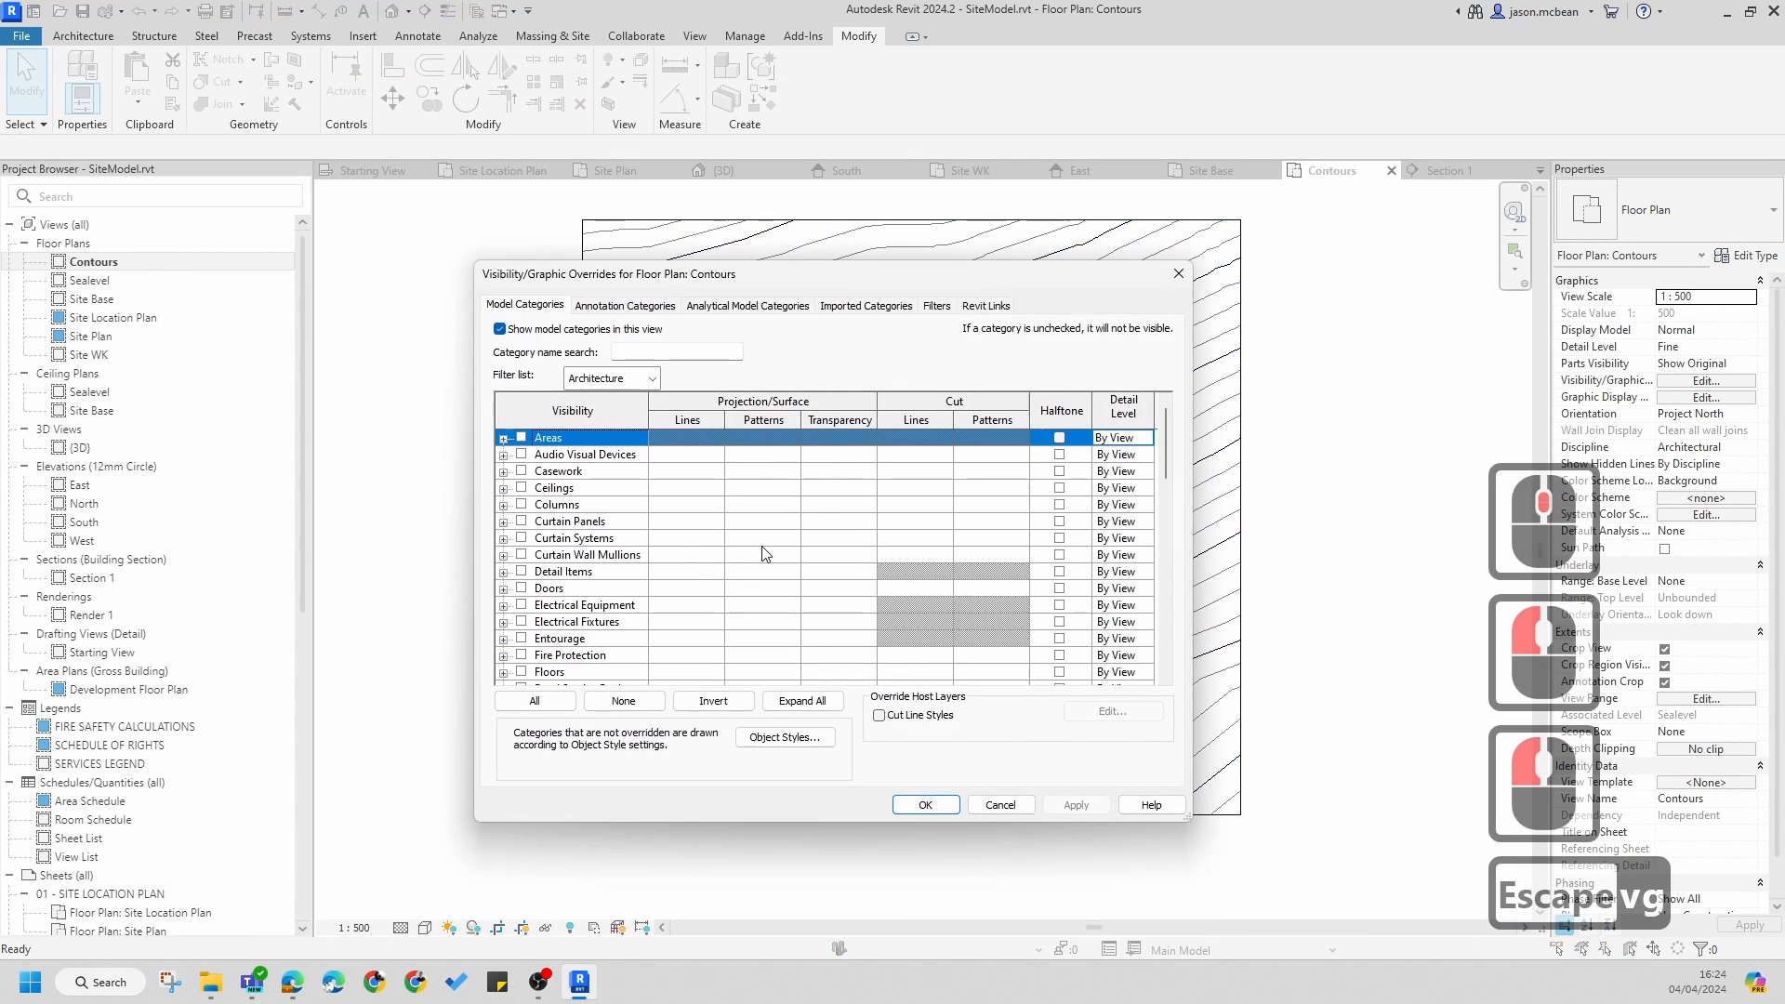
pyautogui.click(561, 605)
pyautogui.press('s')
pyautogui.scroll(-6, 561, 613)
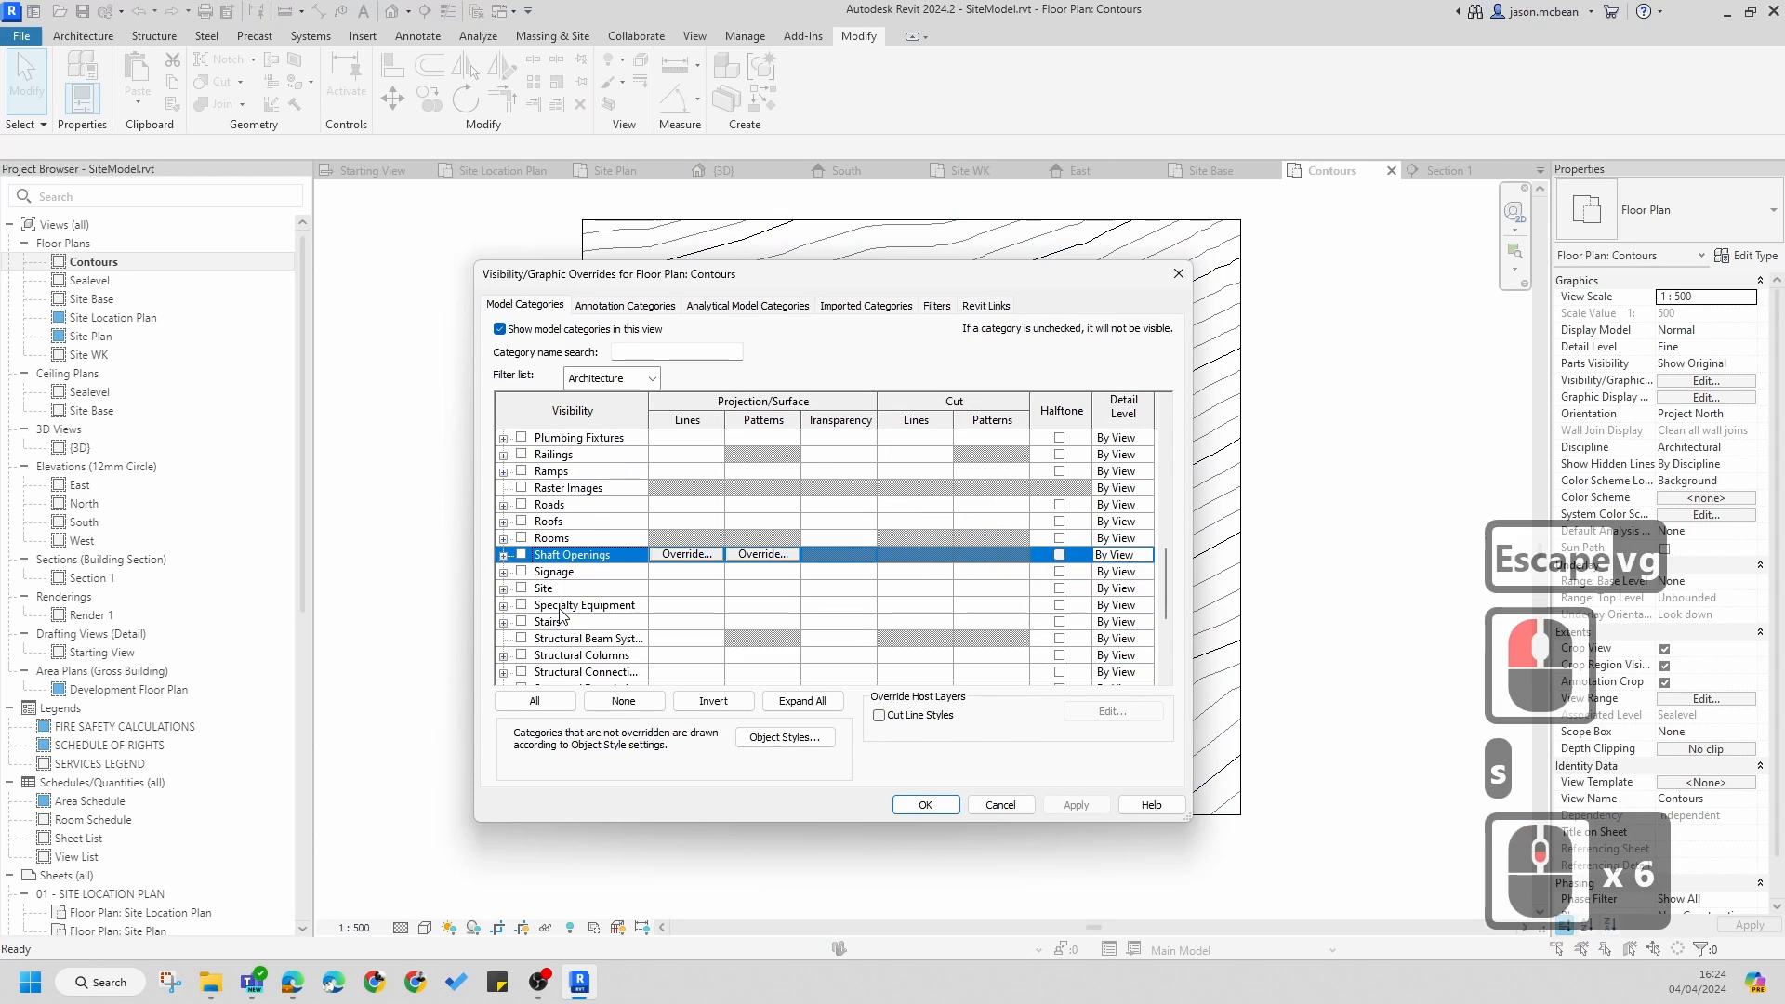
pyautogui.click(527, 592)
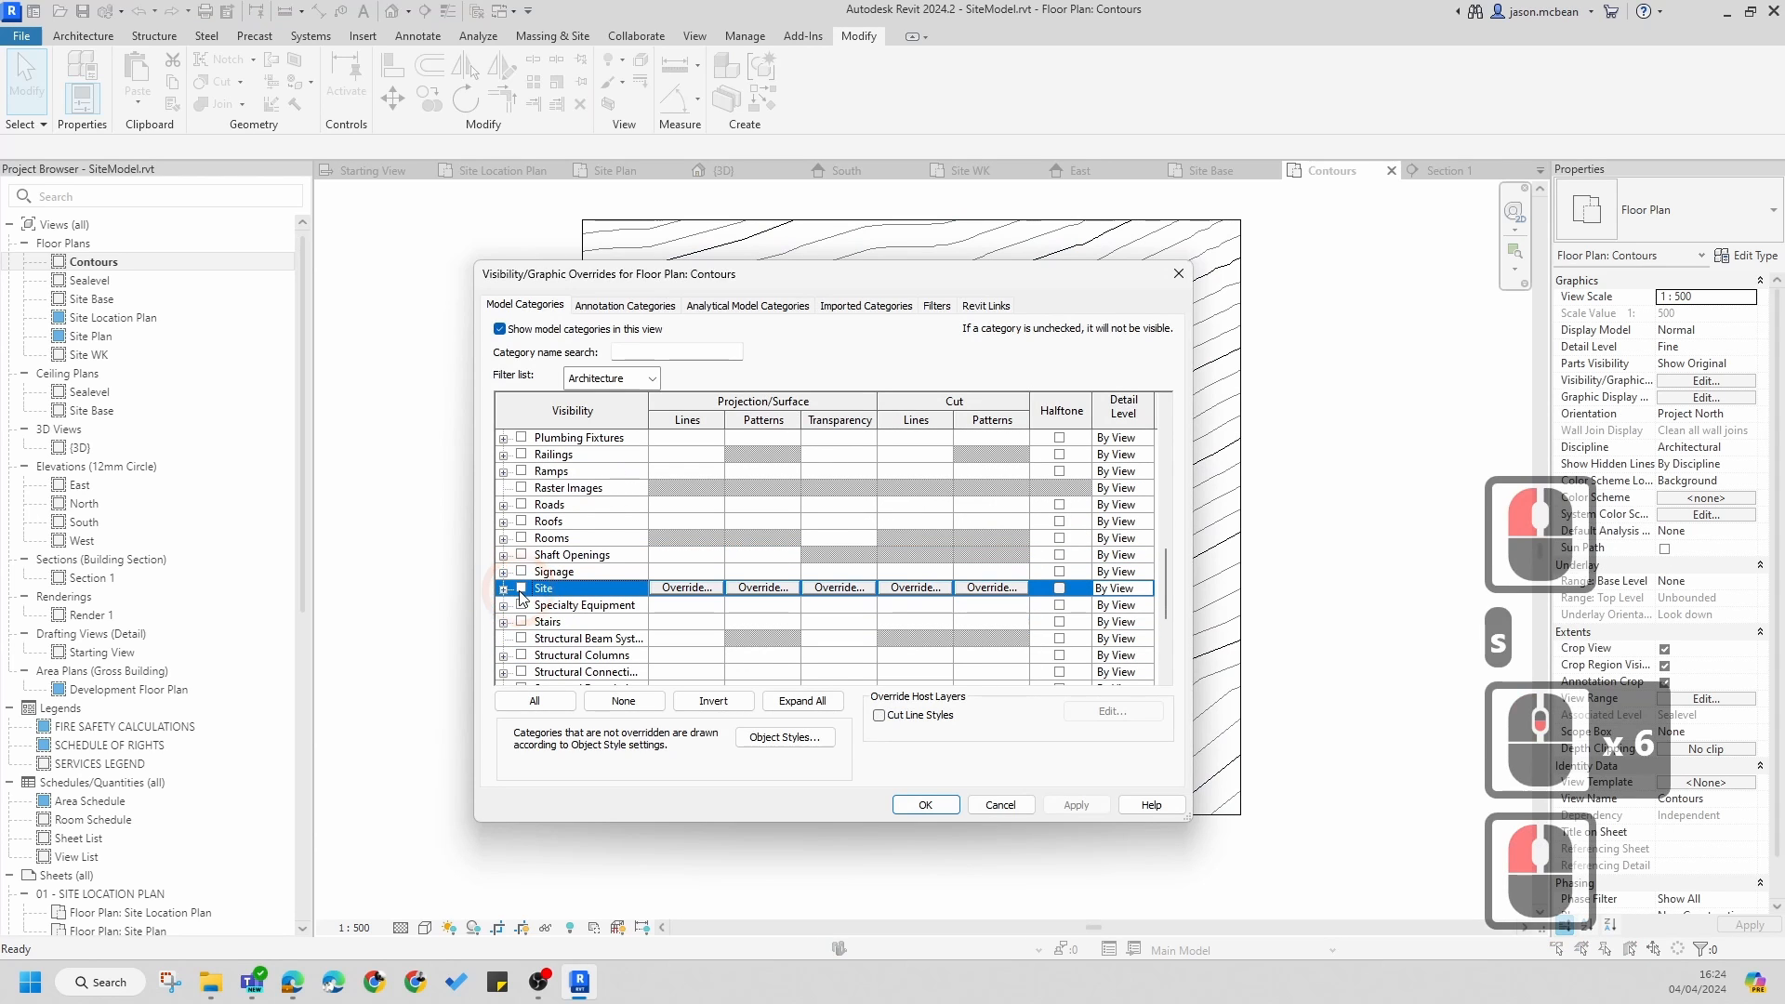
pyautogui.doubleClick(502, 589)
pyautogui.scroll(-3, 567, 507)
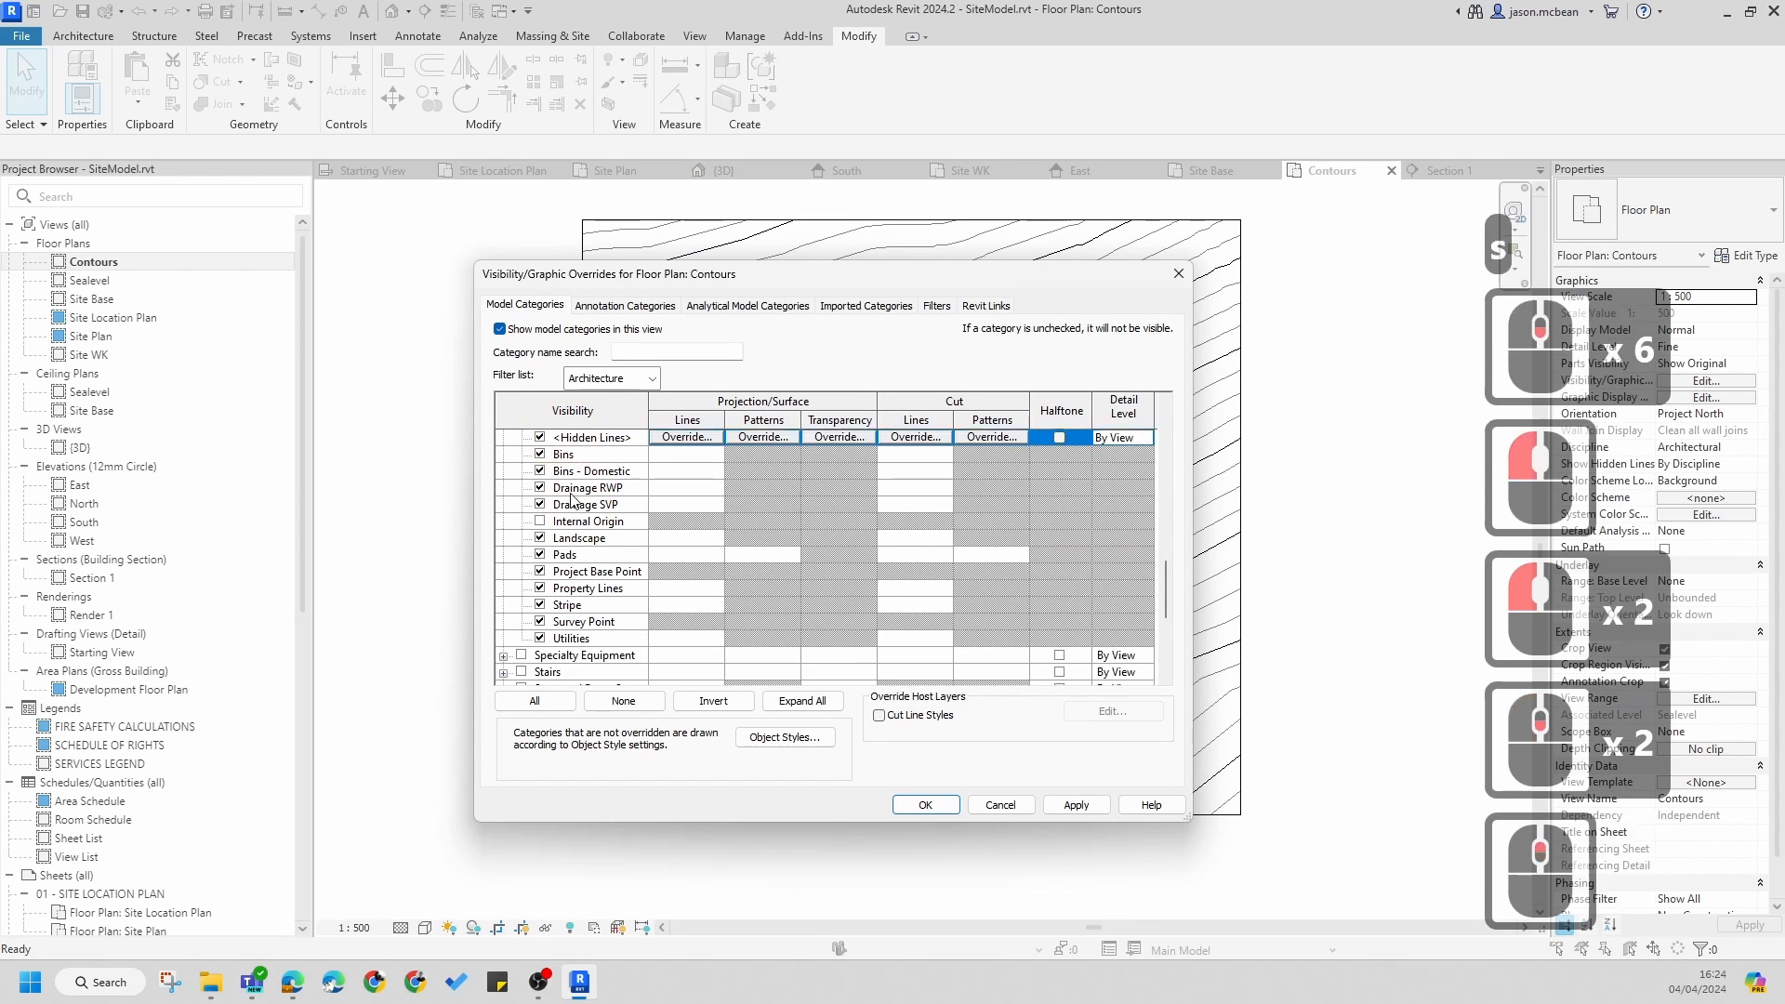
# - Turn off all subcategories of the Site category together, including Property Lines, Pads and Utilities
pyautogui.scroll(5, 571, 495)
pyautogui.click(577, 534)
pyautogui.click(575, 522)
pyautogui.scroll(-6, 625, 567)
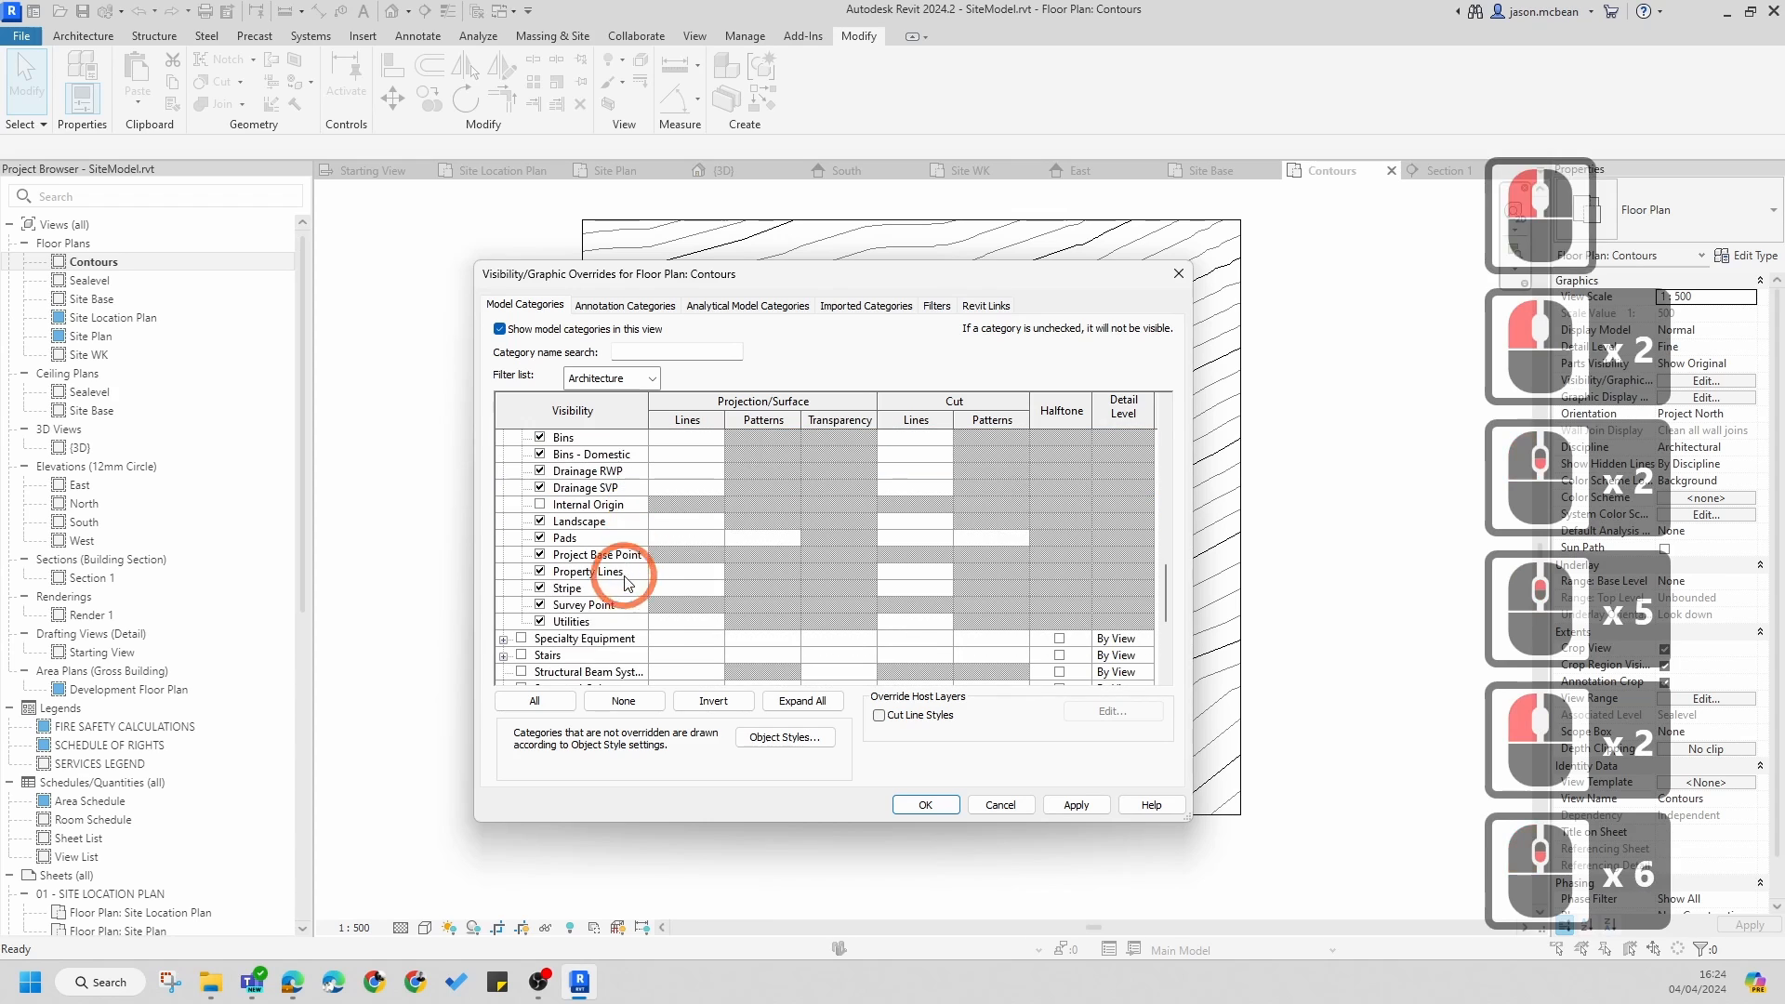
pyautogui.keyDown('shift'); pyautogui.click(551, 621); pyautogui.keyUp('shift')
pyautogui.click(541, 621)
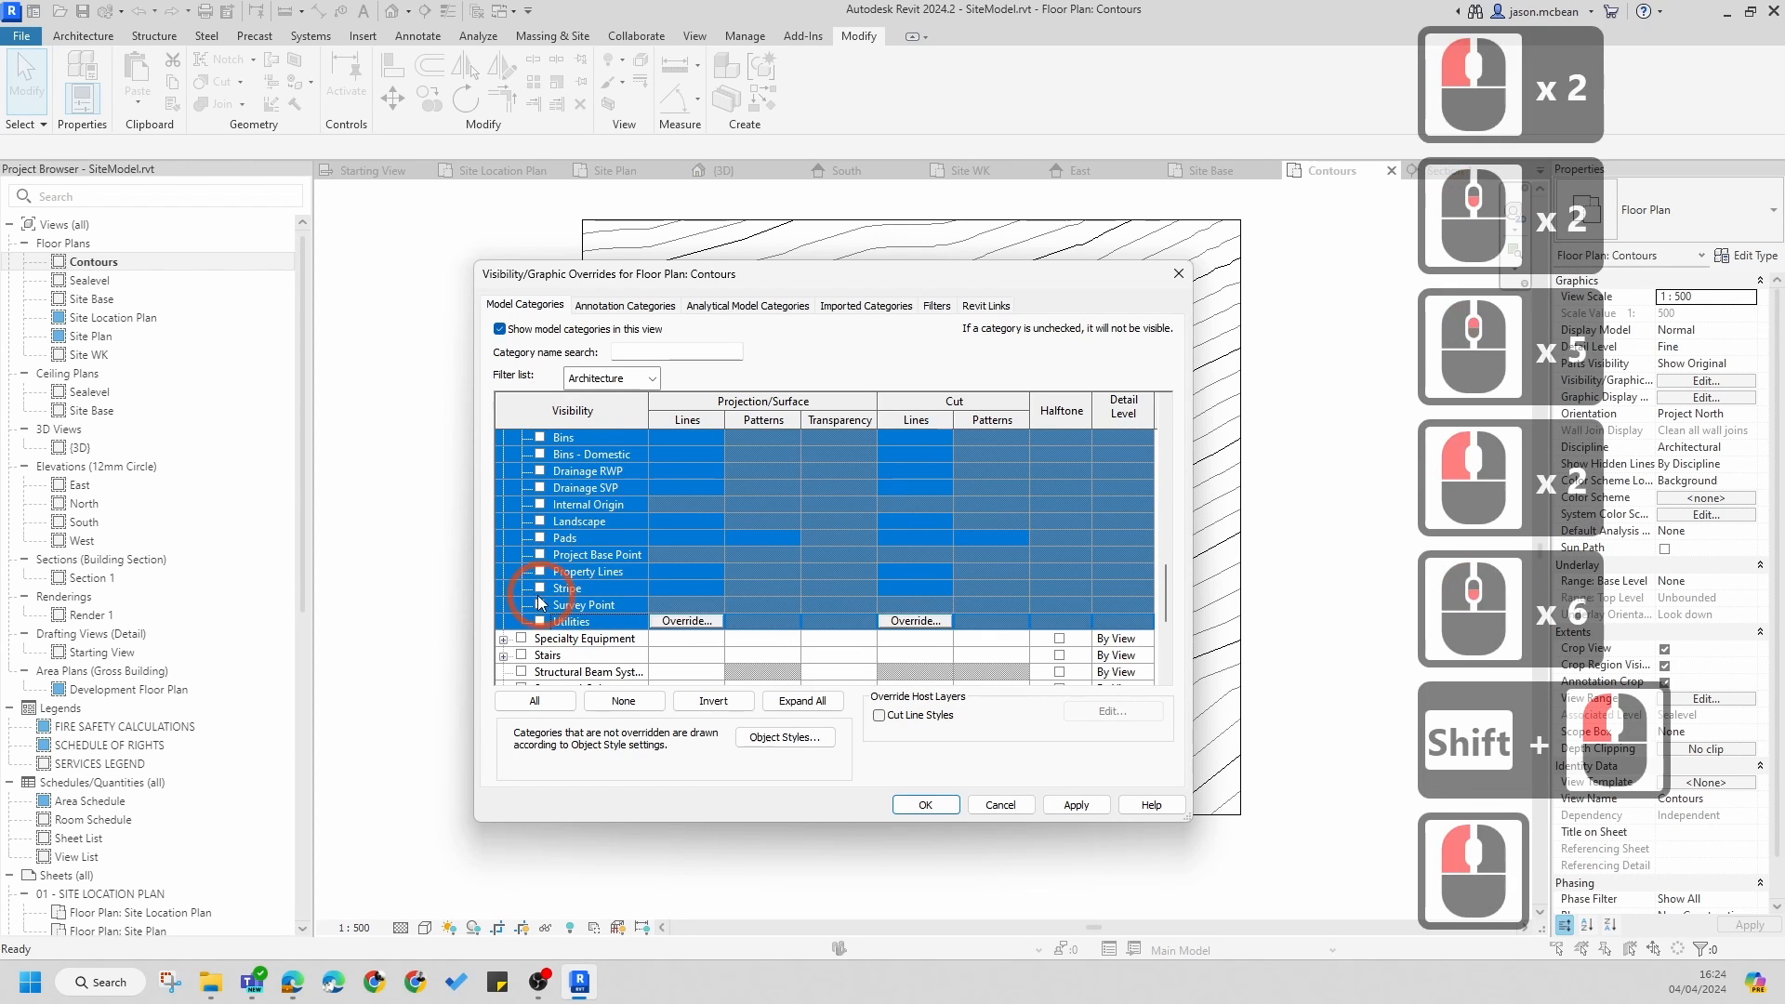
pyautogui.click(541, 572)
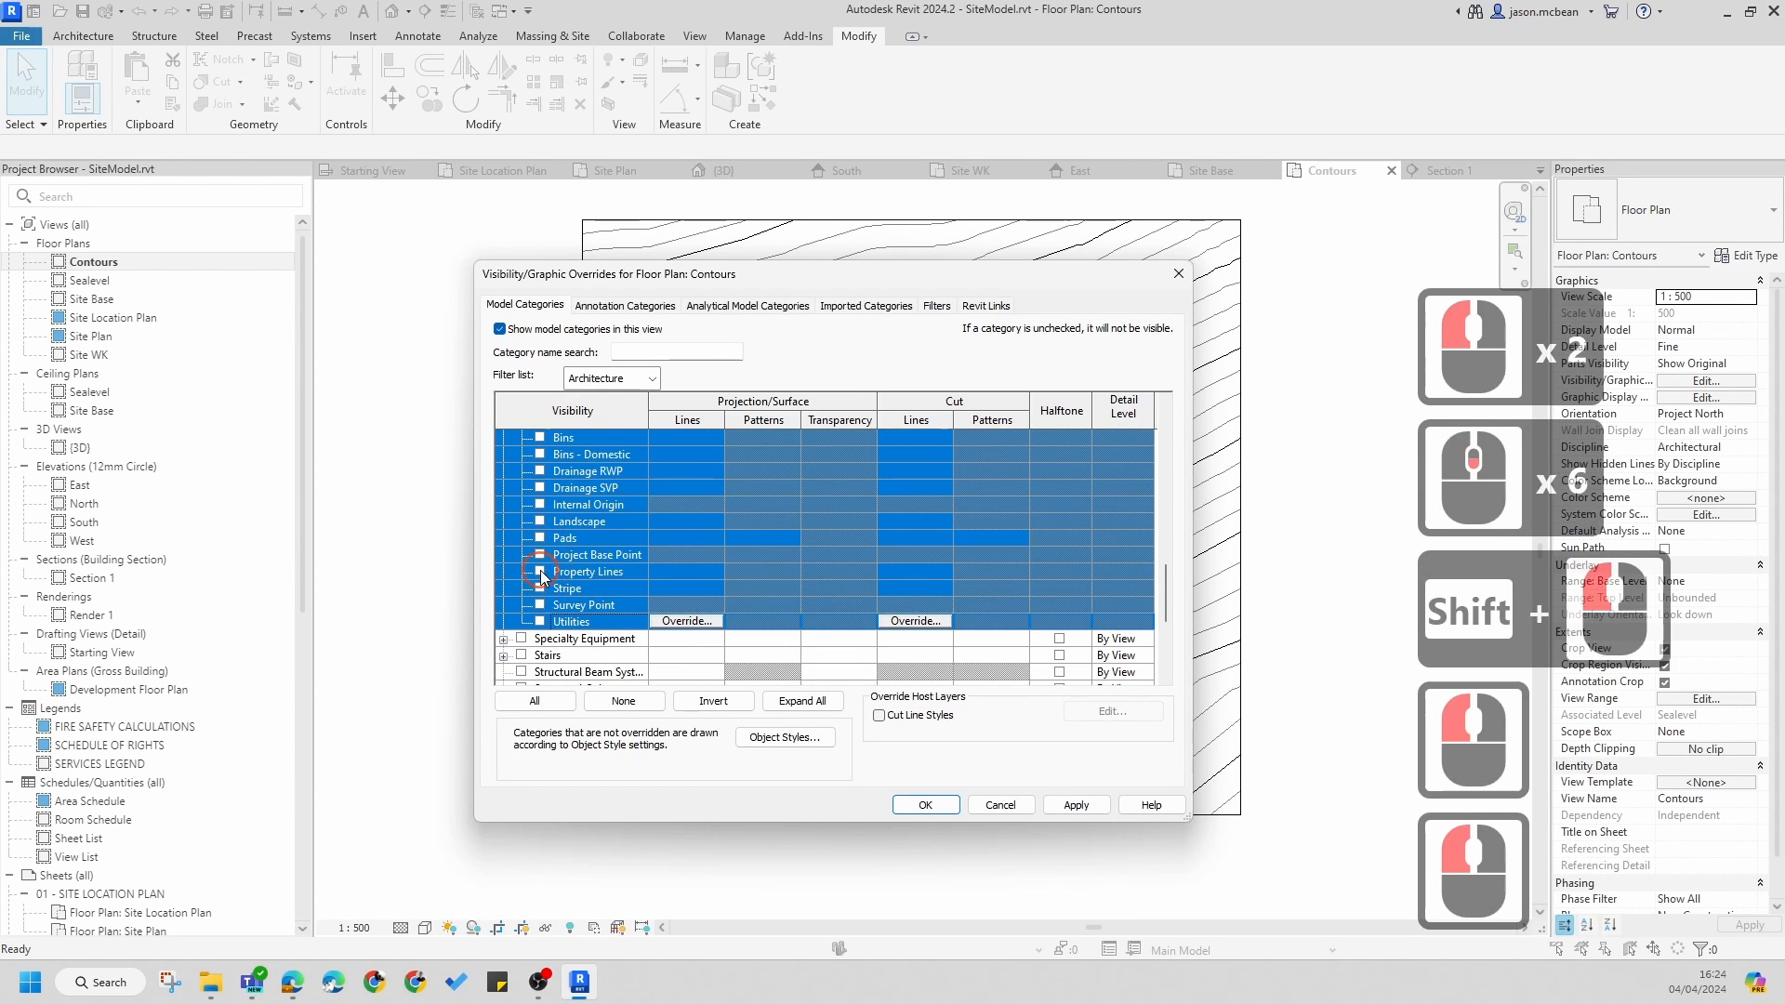
# - Turn on the Project Base Point and Survey Point subcategories of Site and apply the overrides
pyautogui.click(572, 559)
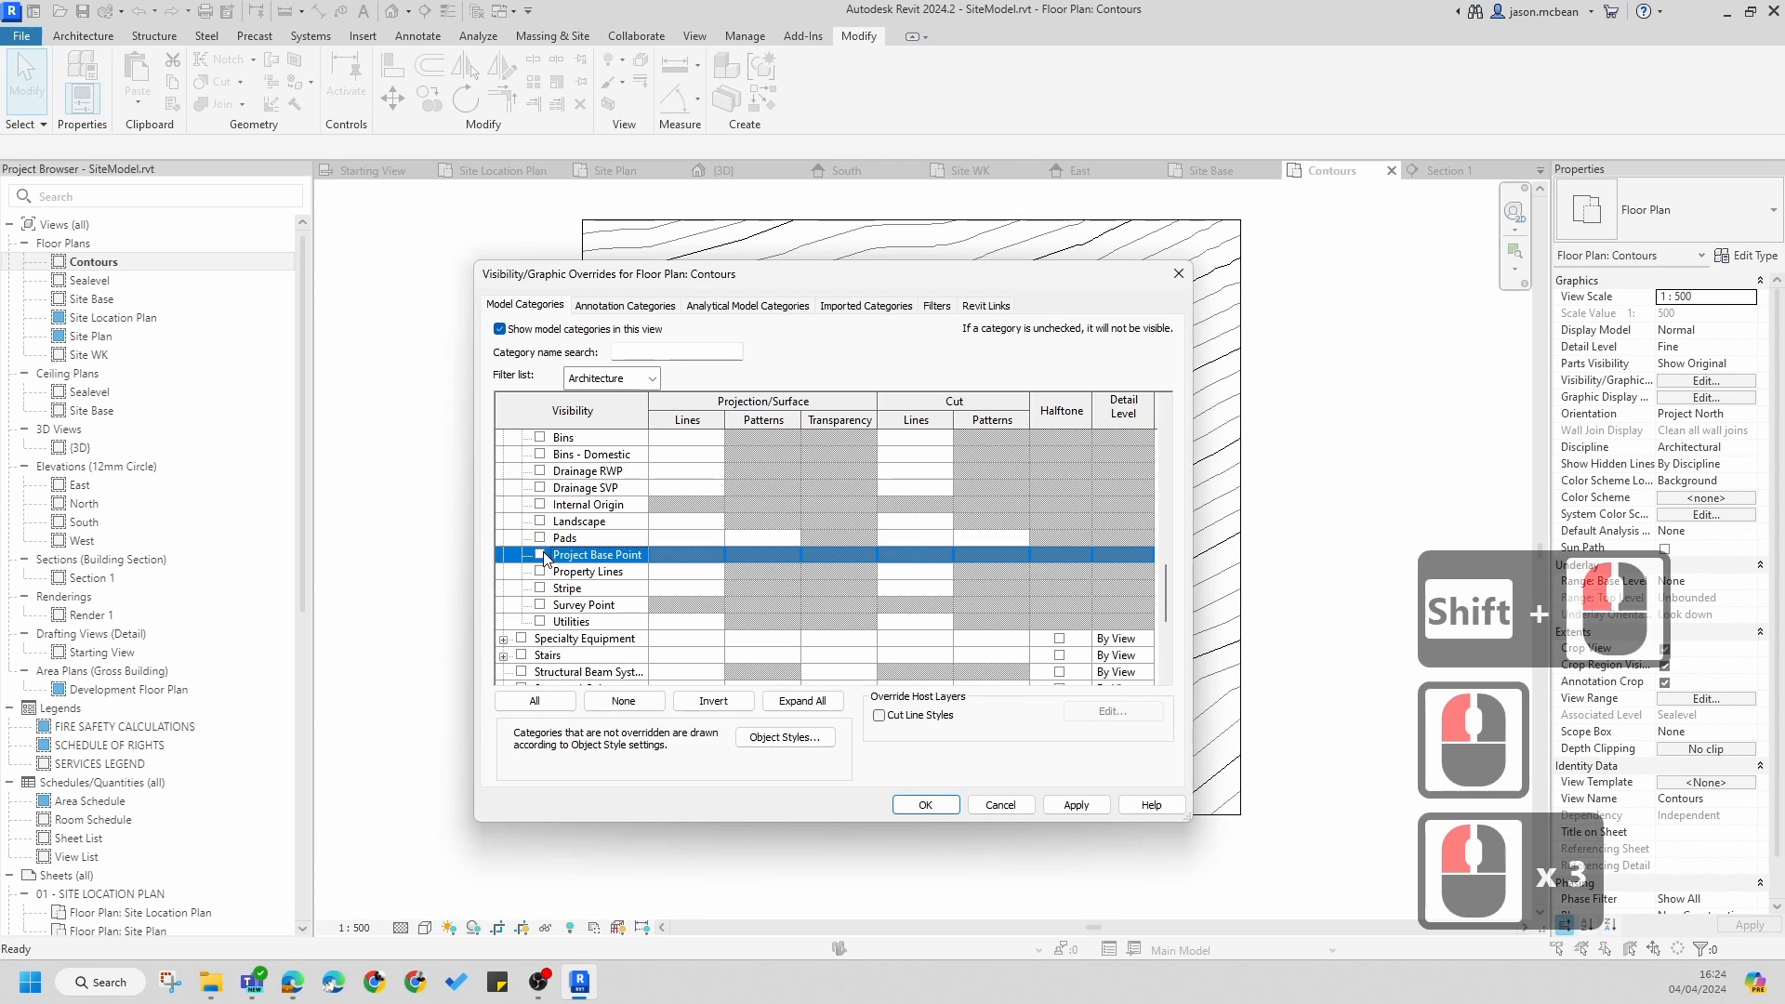
pyautogui.click(540, 555)
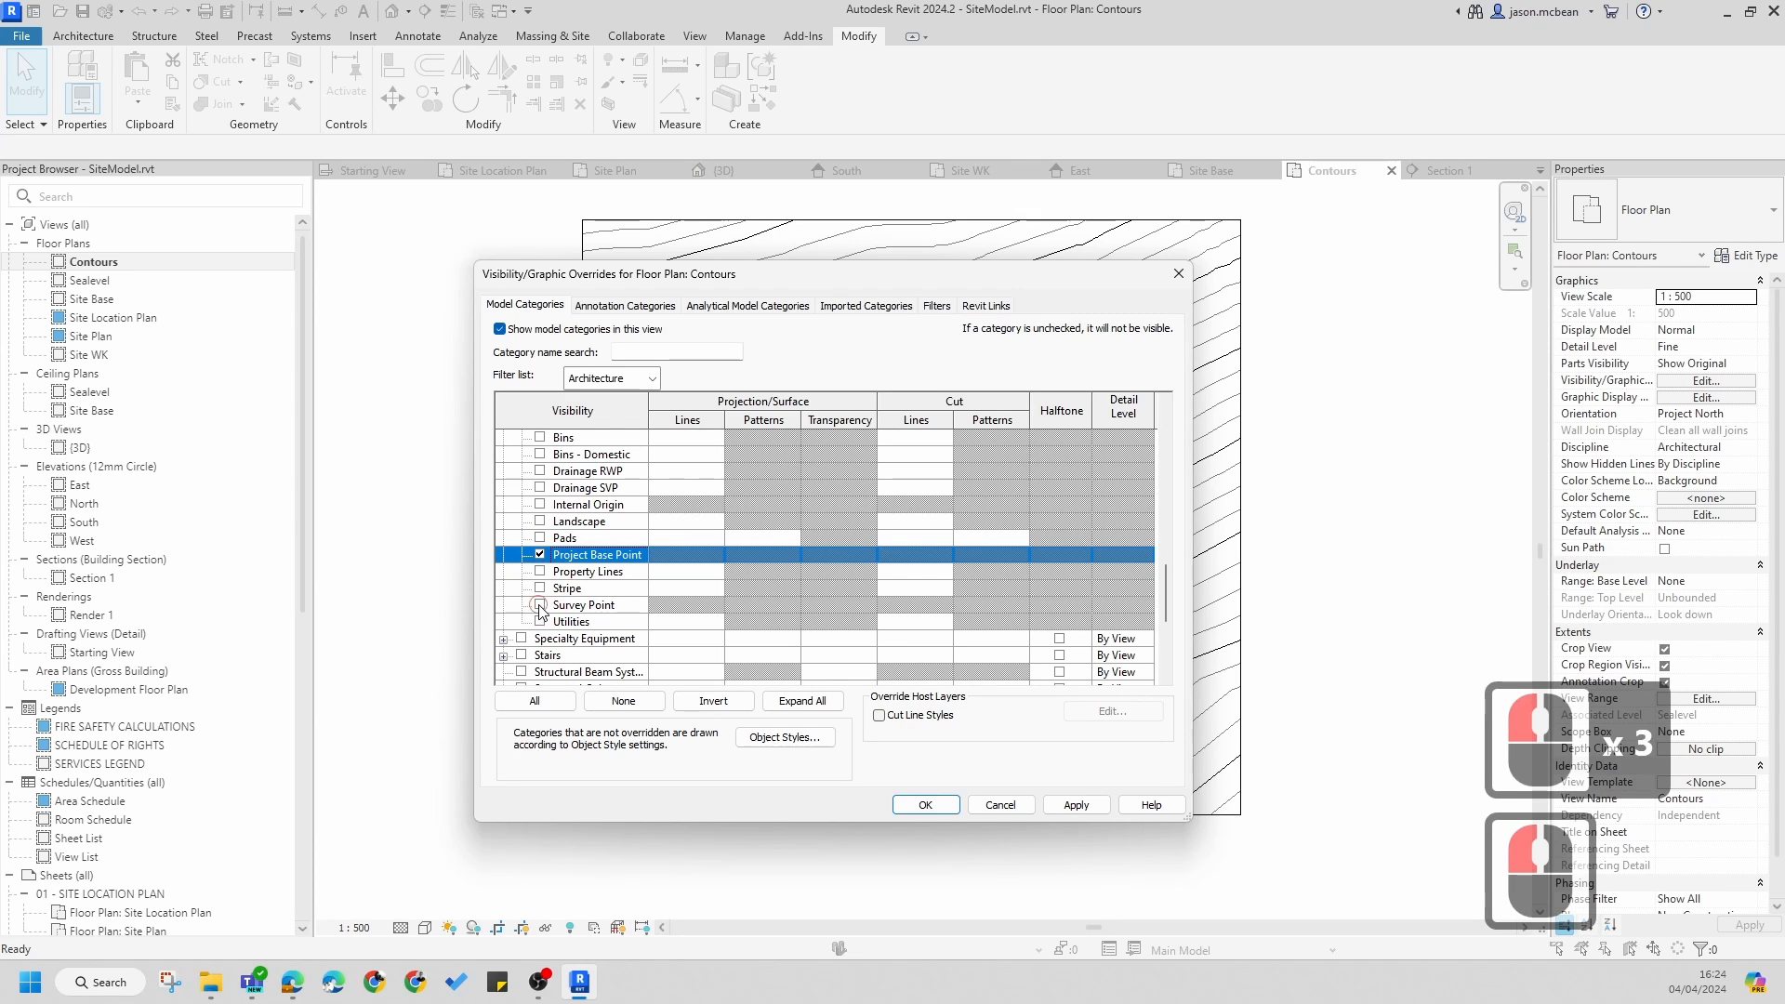
pyautogui.click(540, 605)
pyautogui.click(1075, 805)
pyautogui.click(925, 805)
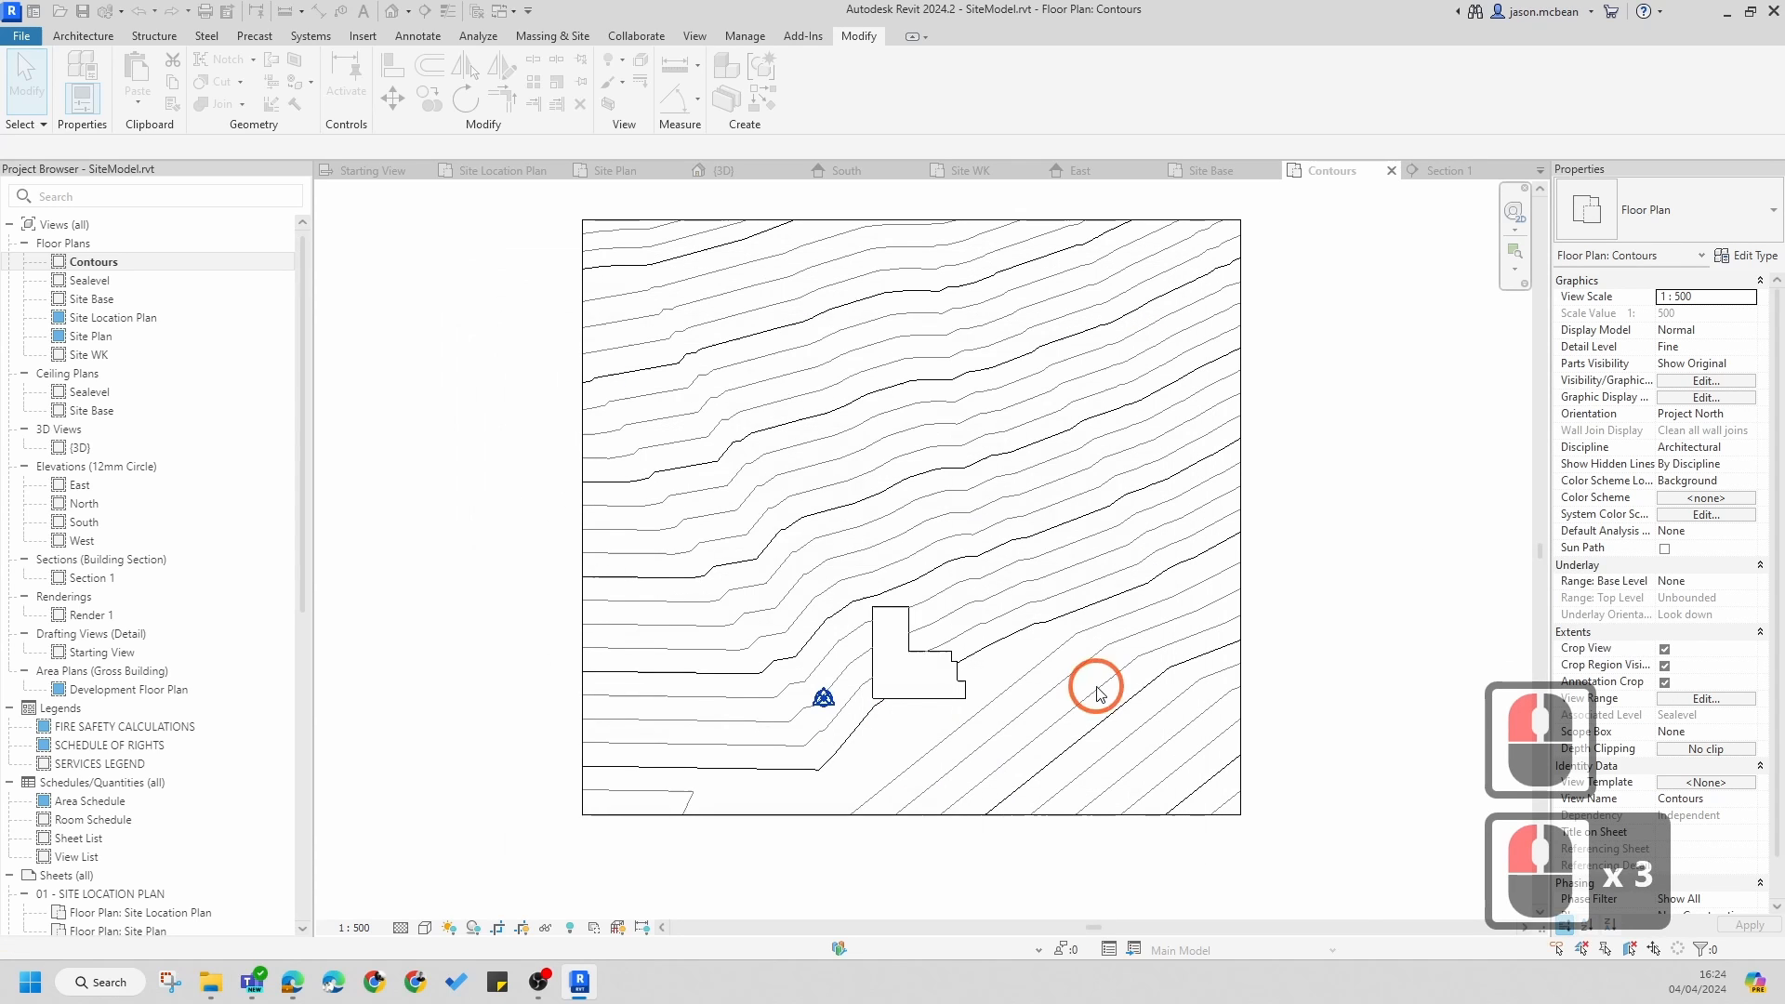
pyautogui.click(1013, 559)
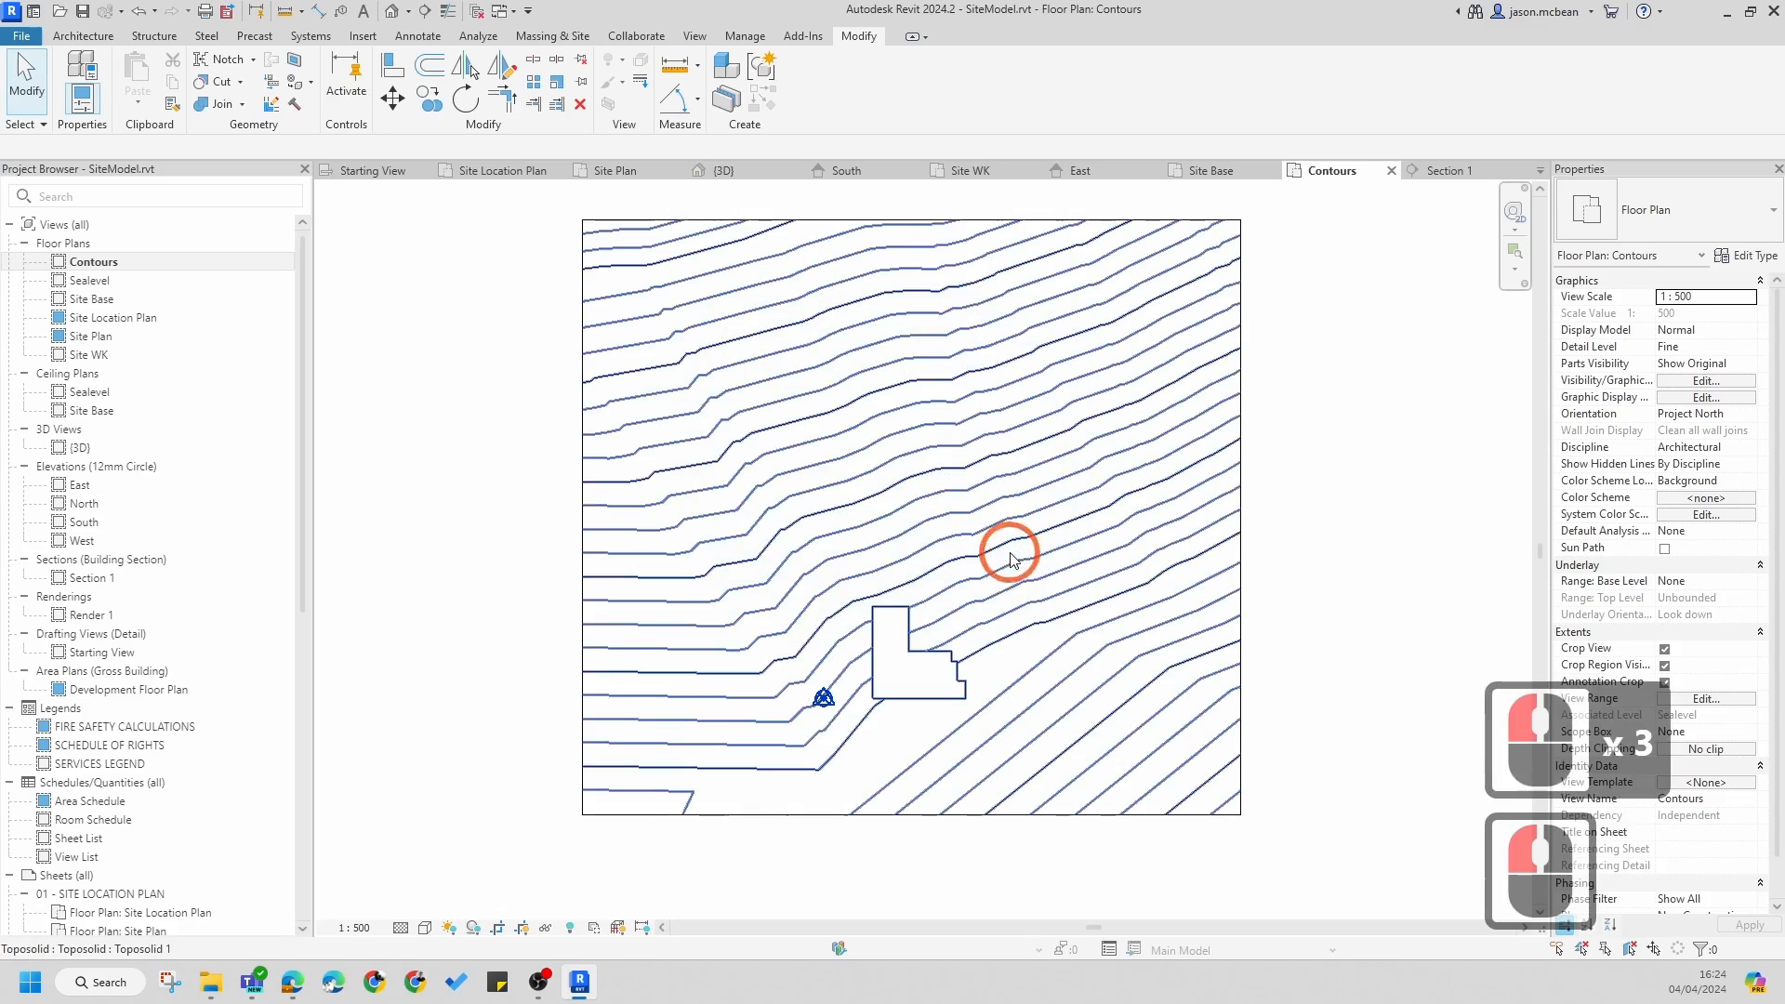
# - Examine the contour lines around the basement cutout in the Contours plan
pyautogui.scroll(6, 808, 724)
pyautogui.scroll(-7, 892, 729)
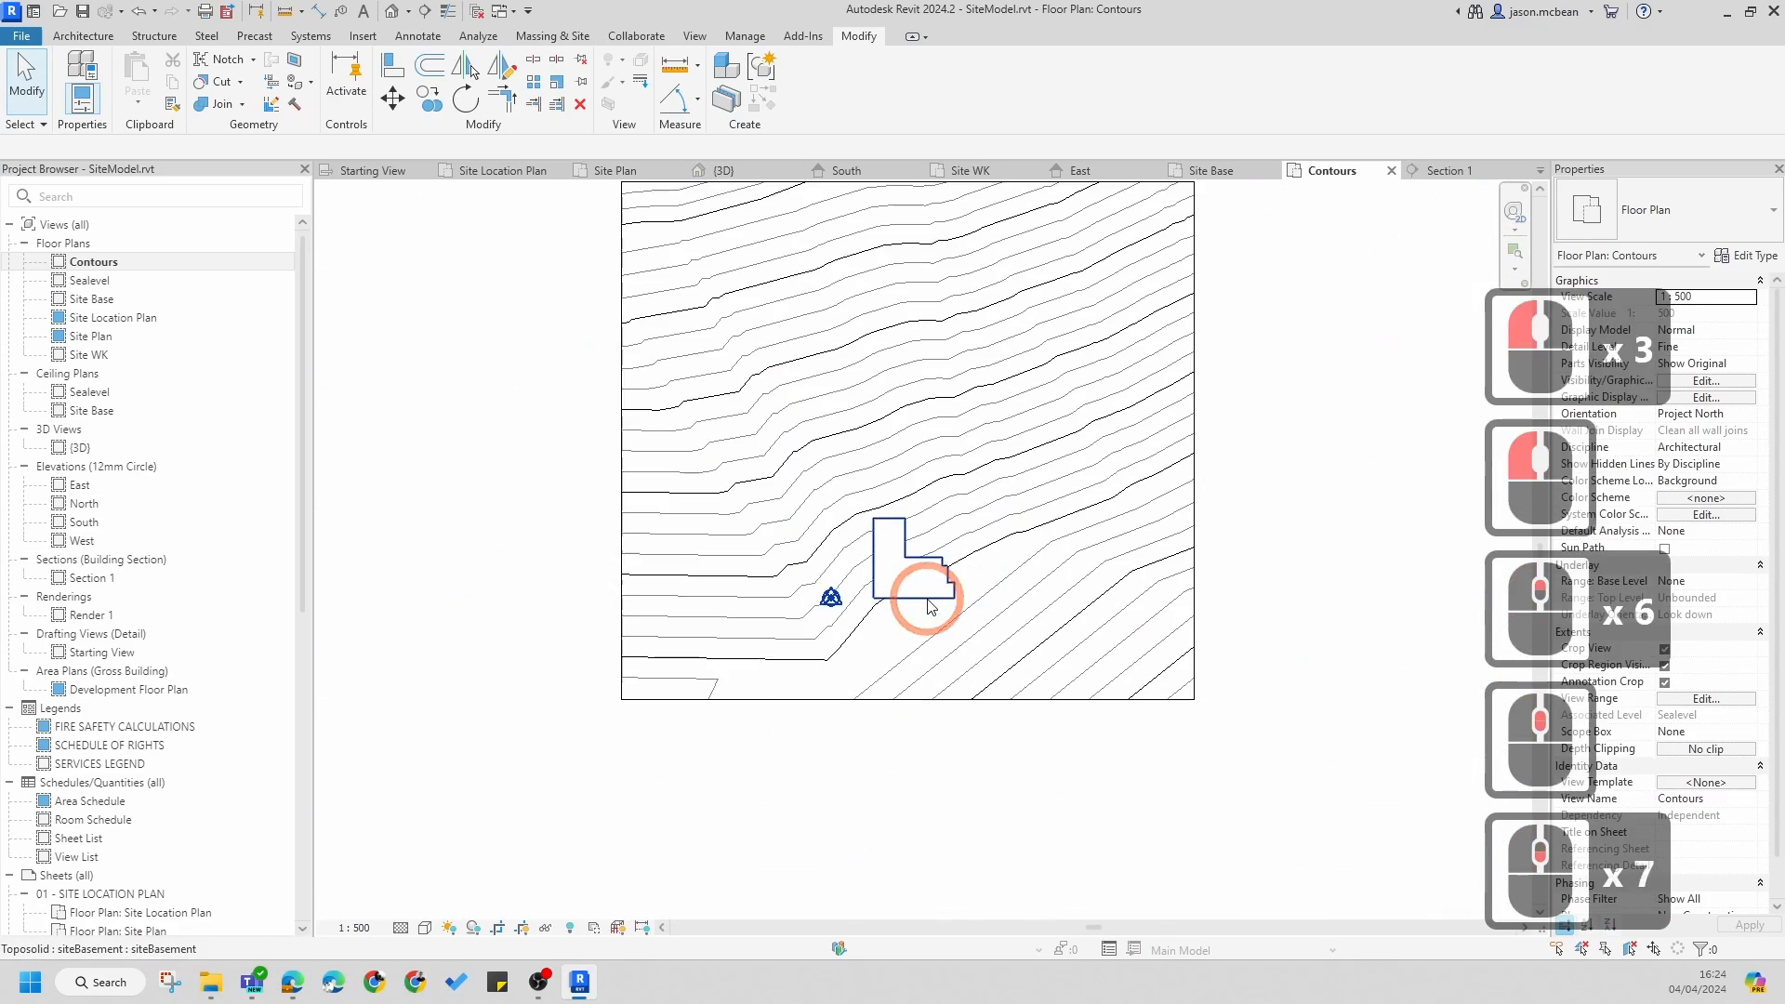
pyautogui.scroll(1, 1123, 801)
pyautogui.scroll(6, 814, 653)
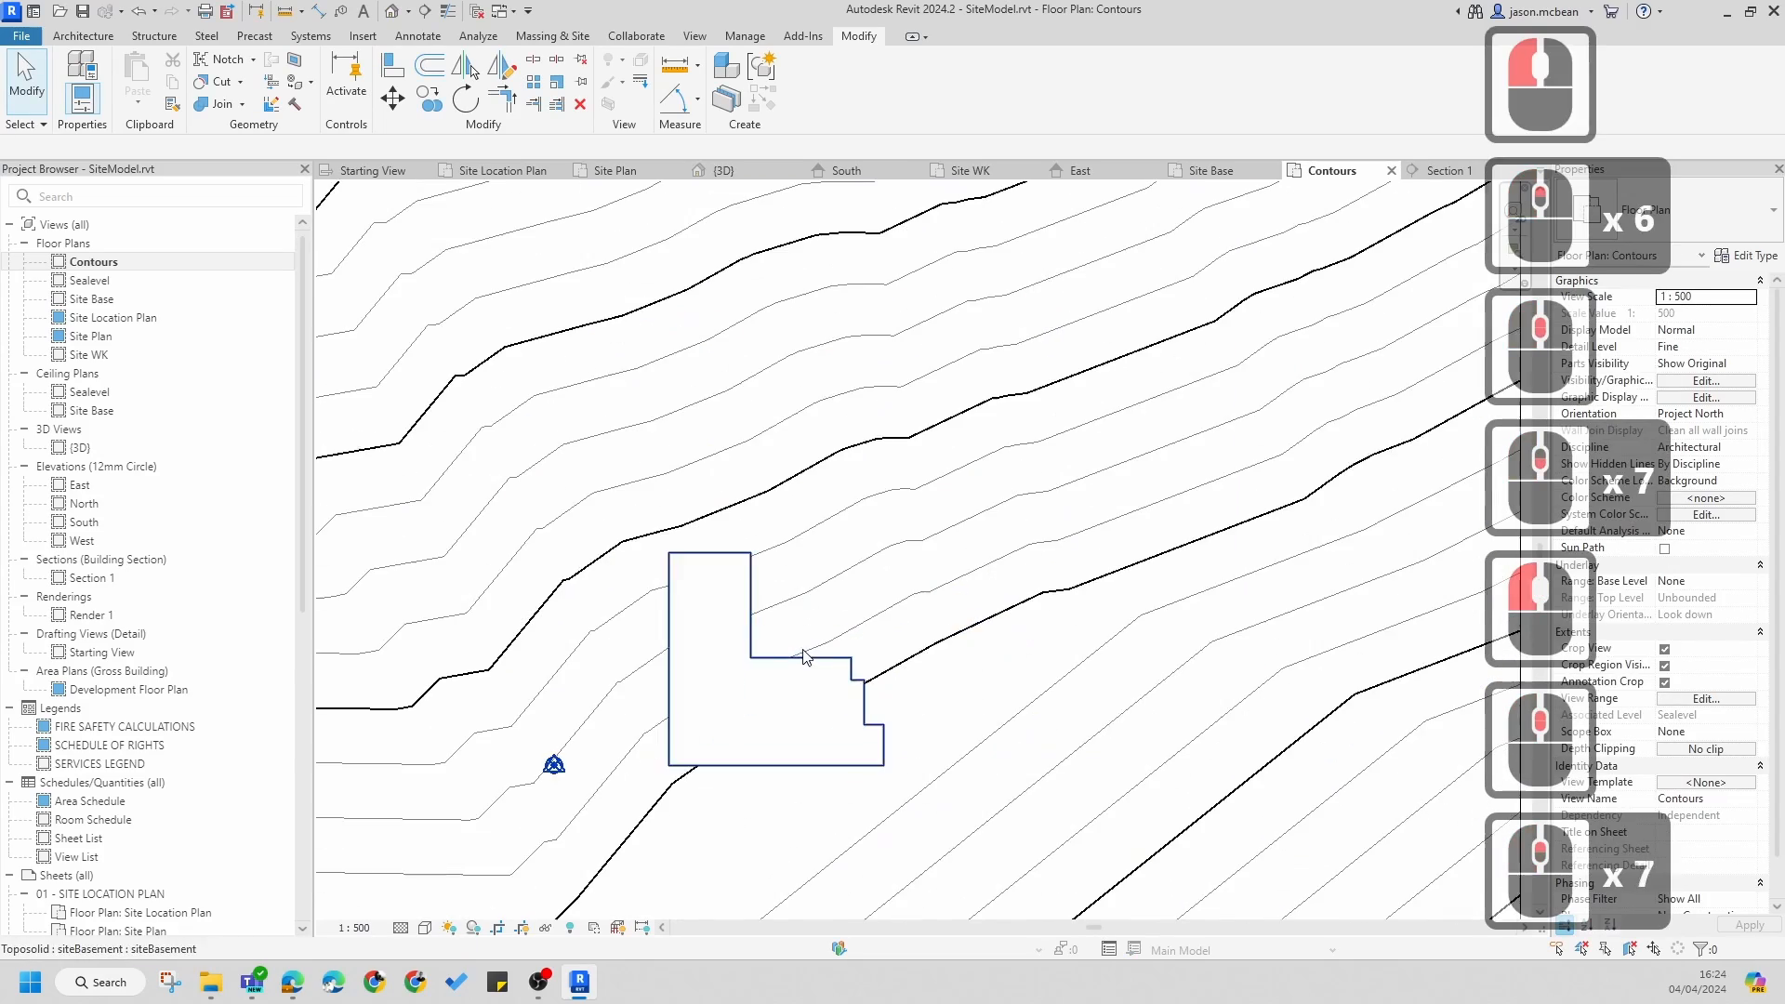
pyautogui.scroll(6, 771, 679)
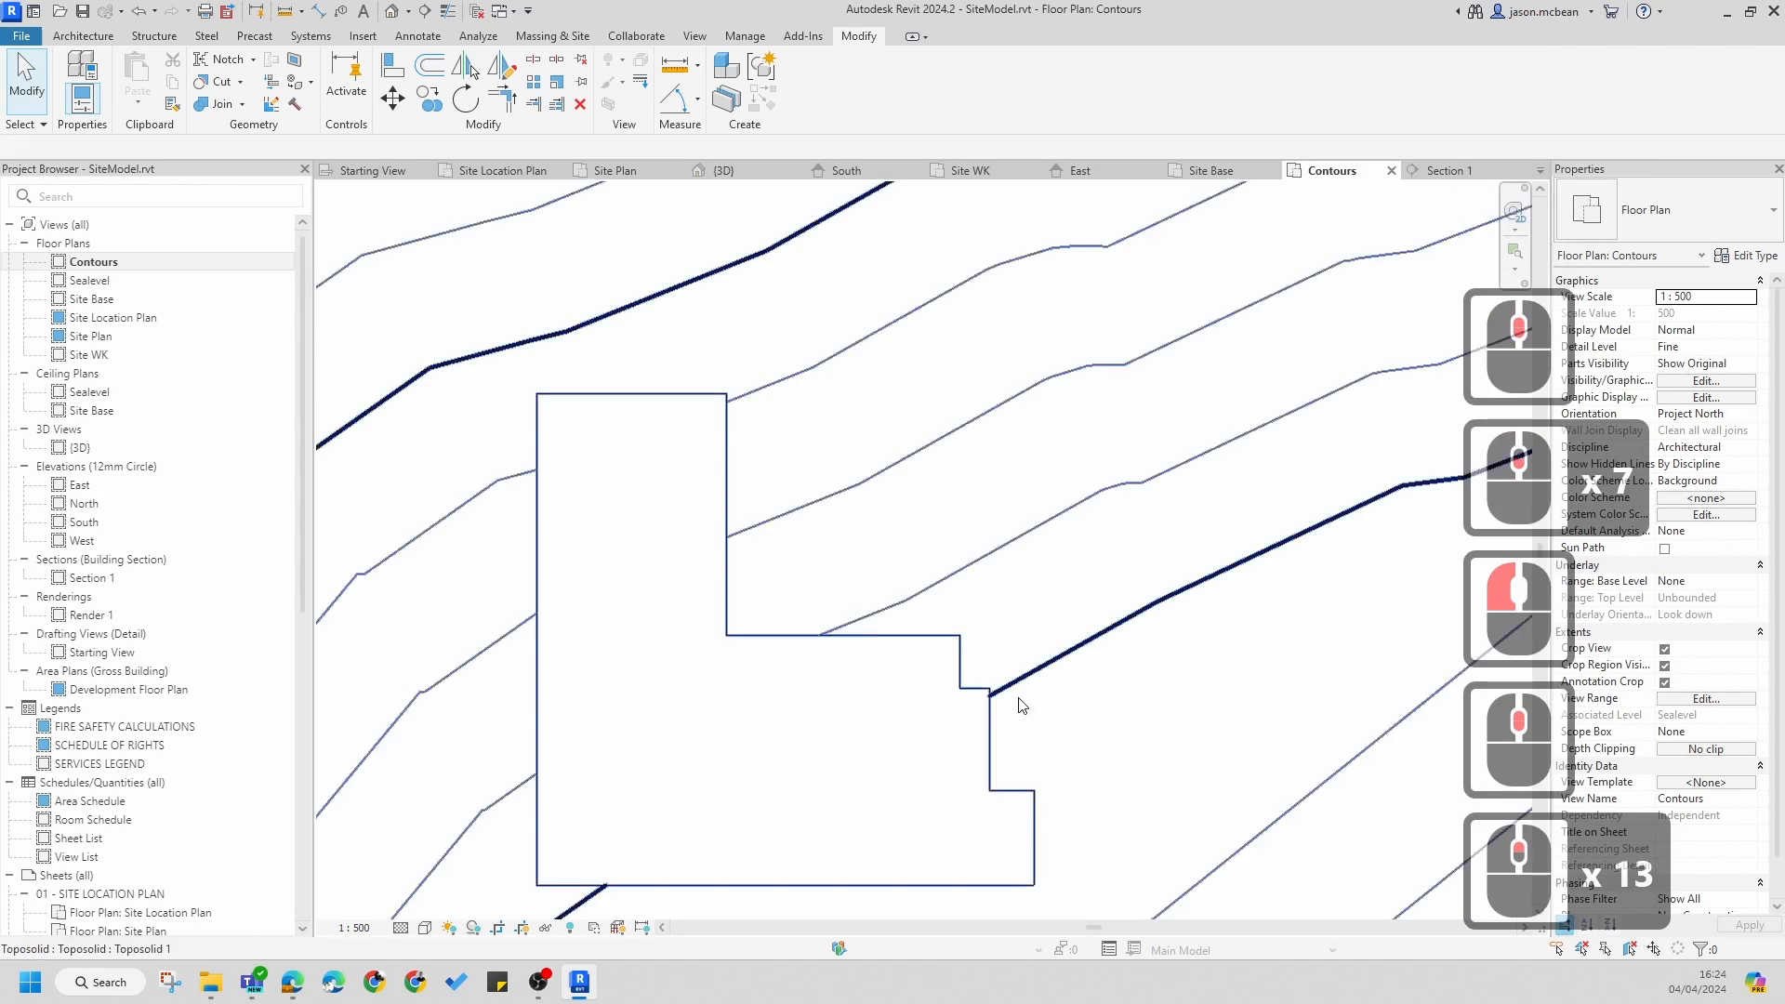
# - Inspect the stepped basement outline up close and the contours across the whole site extent
pyautogui.scroll(12, 957, 689)
pyautogui.scroll(-7, 938, 618)
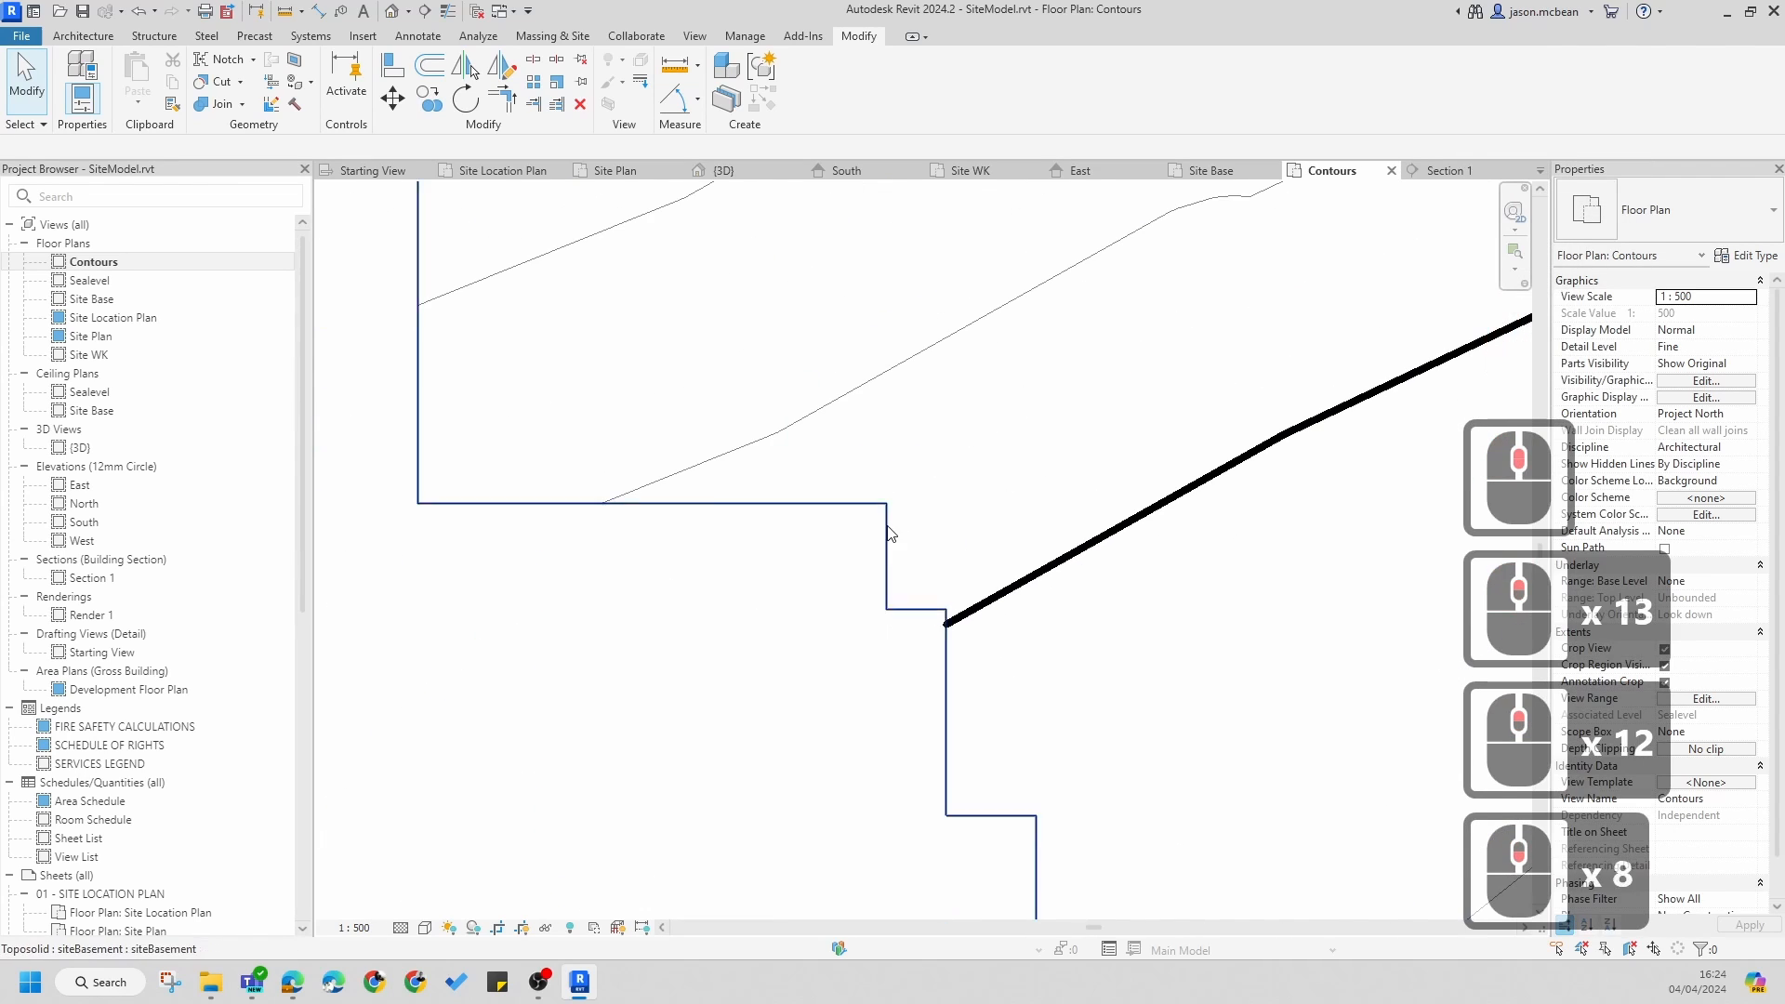
pyautogui.scroll(-10, 890, 533)
pyautogui.scroll(5, 701, 387)
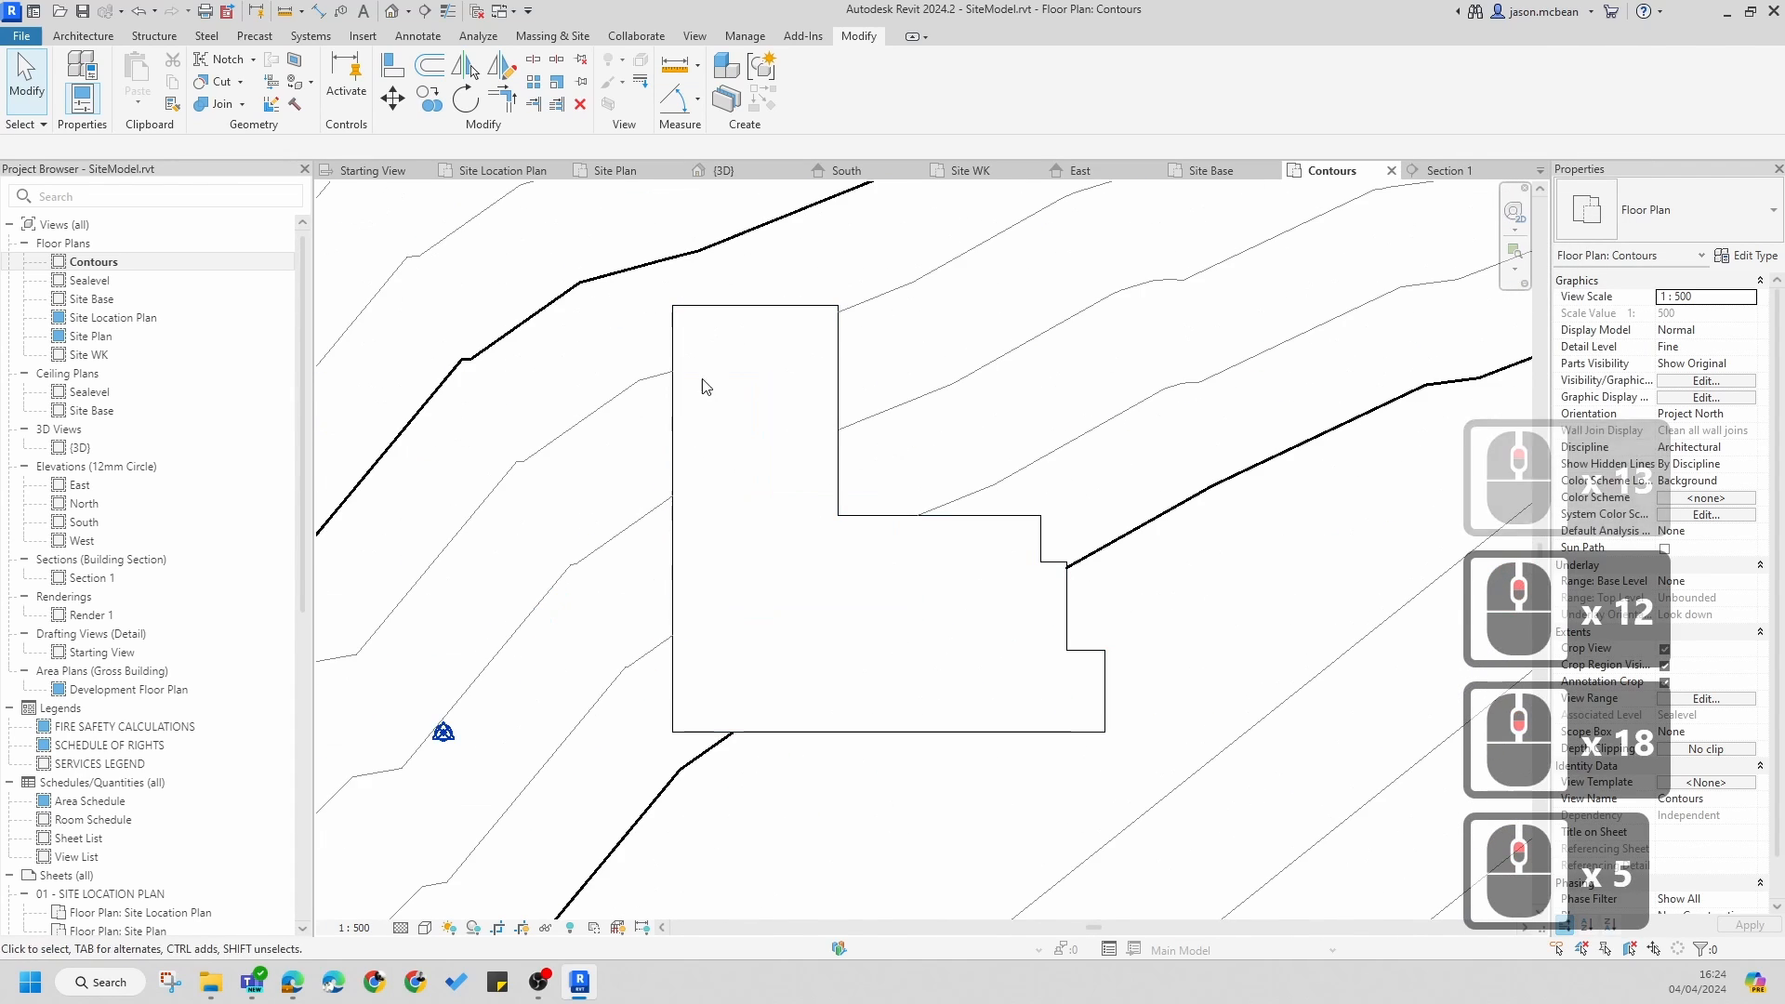
pyautogui.scroll(-7, 779, 477)
pyautogui.scroll(-6, 797, 734)
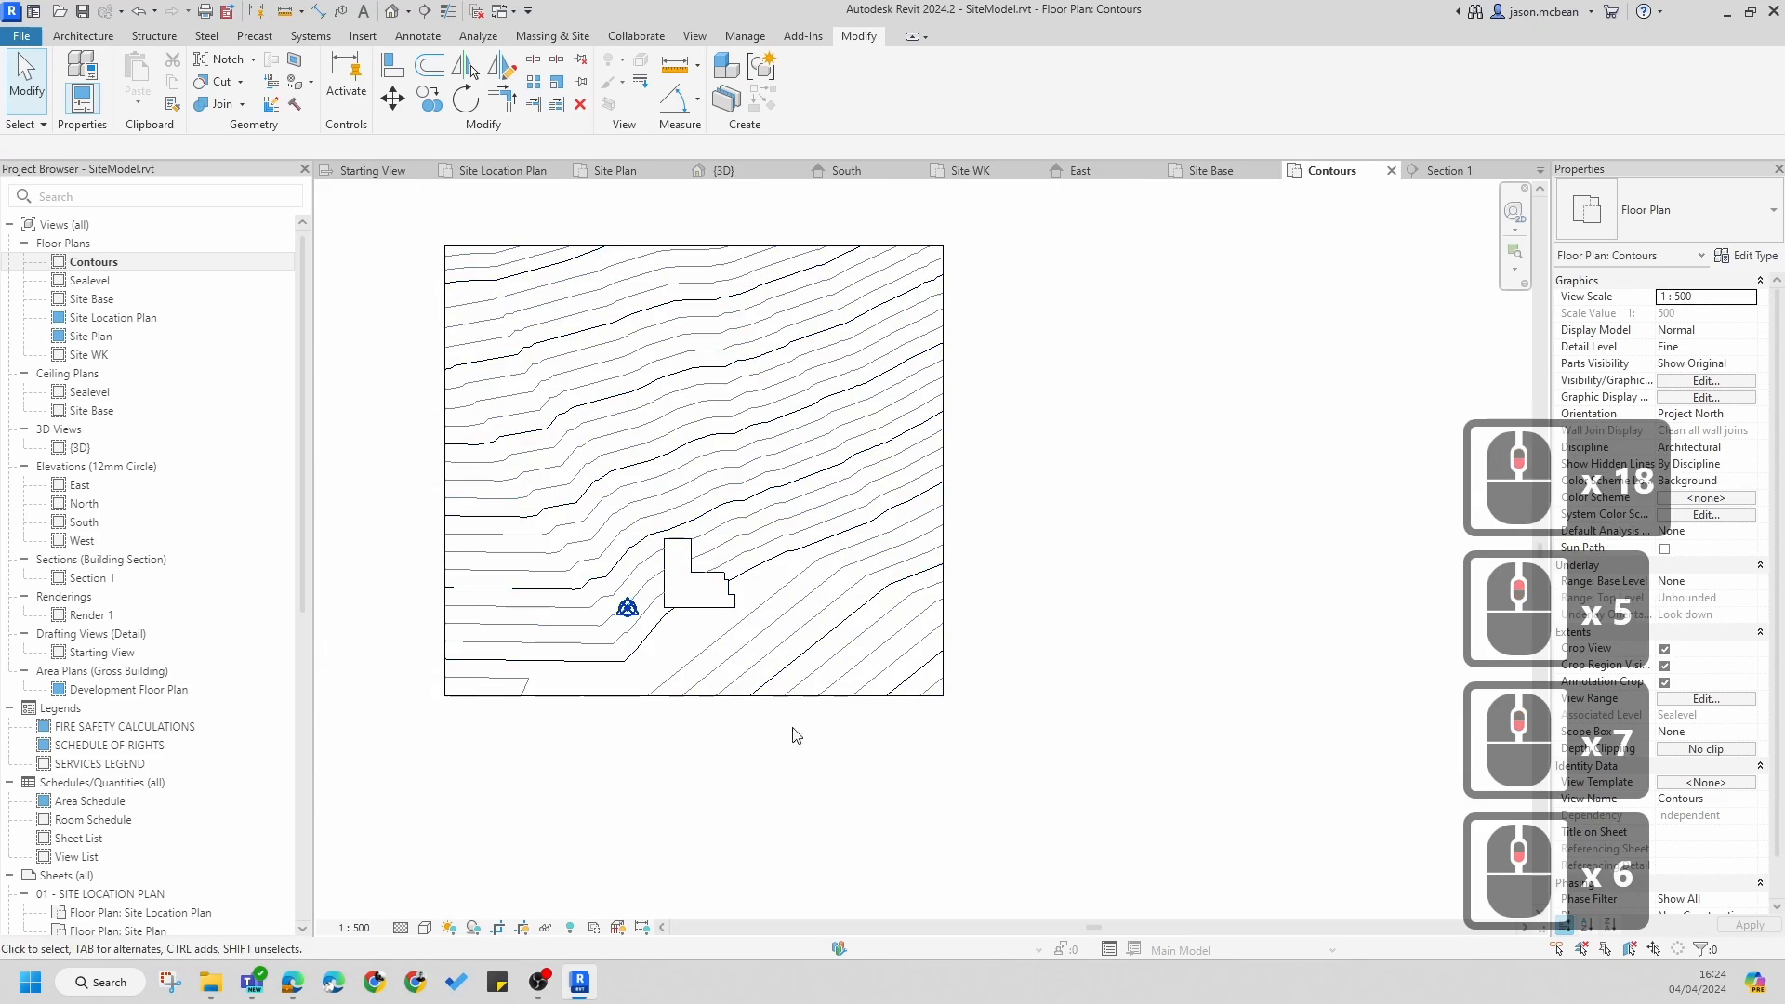
# - Hide the crop region boundary of the Contours plan
pyautogui.middleClick(792, 742)
pyautogui.middleClick(791, 742)
pyautogui.scroll(-4, 898, 703)
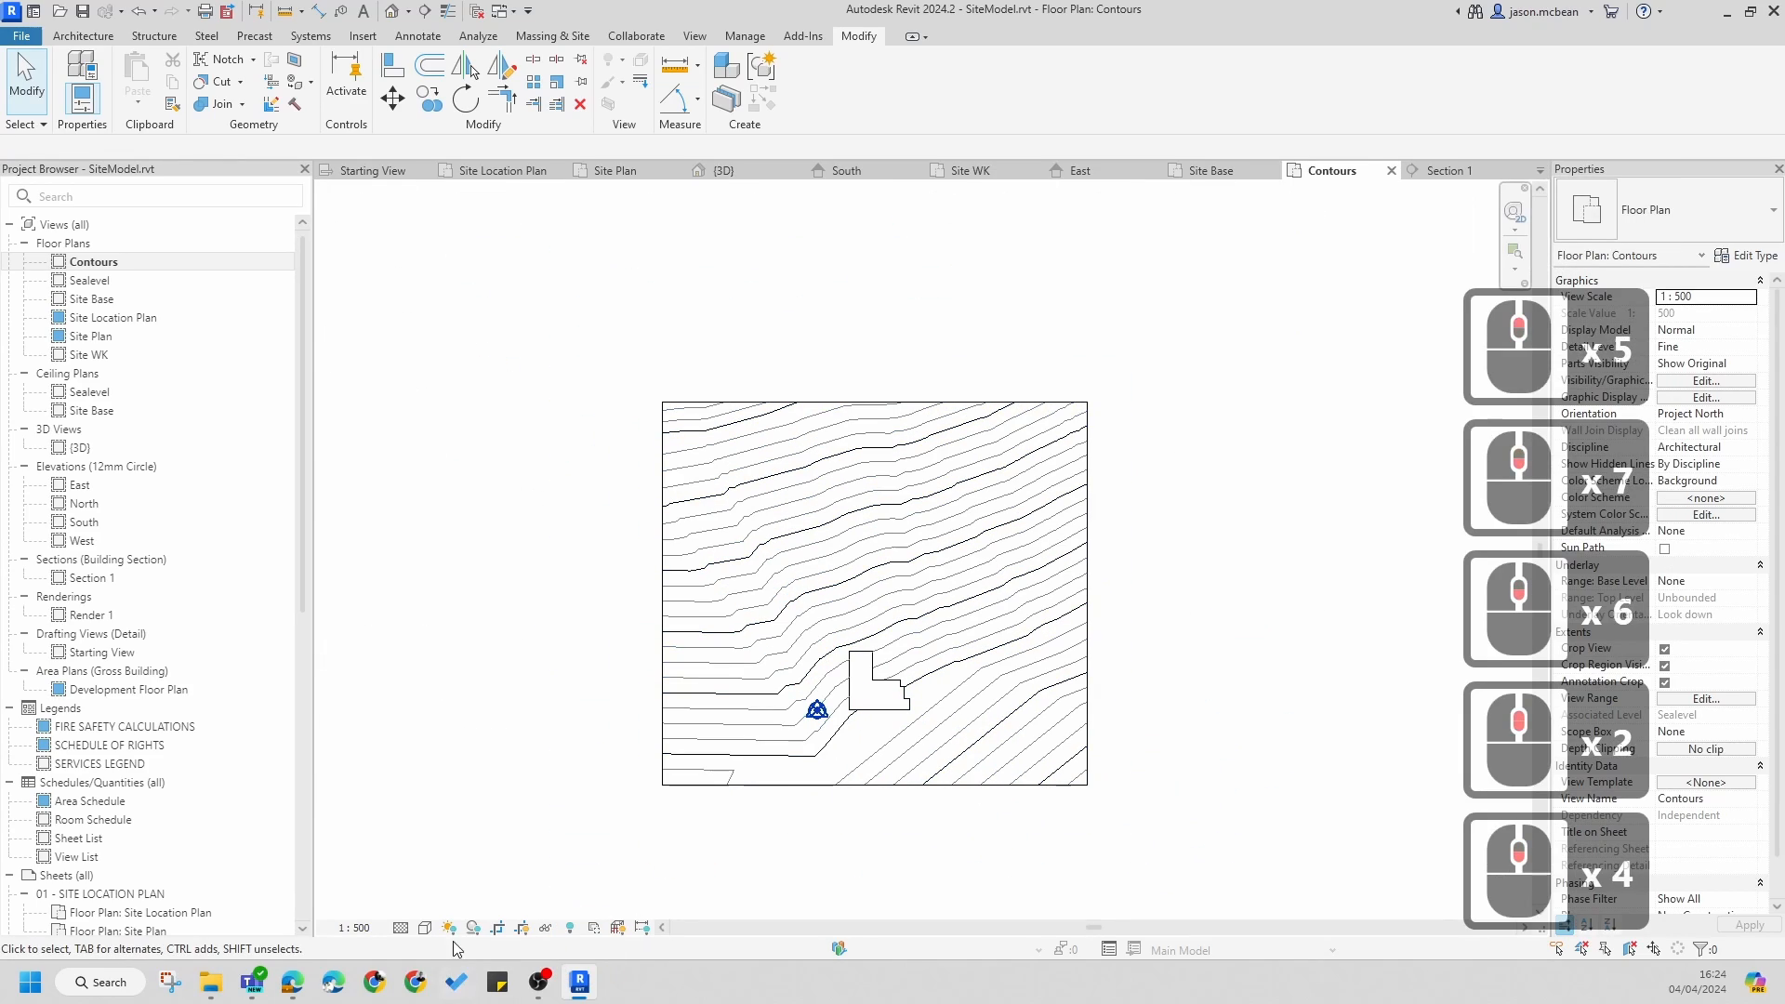
pyautogui.click(517, 929)
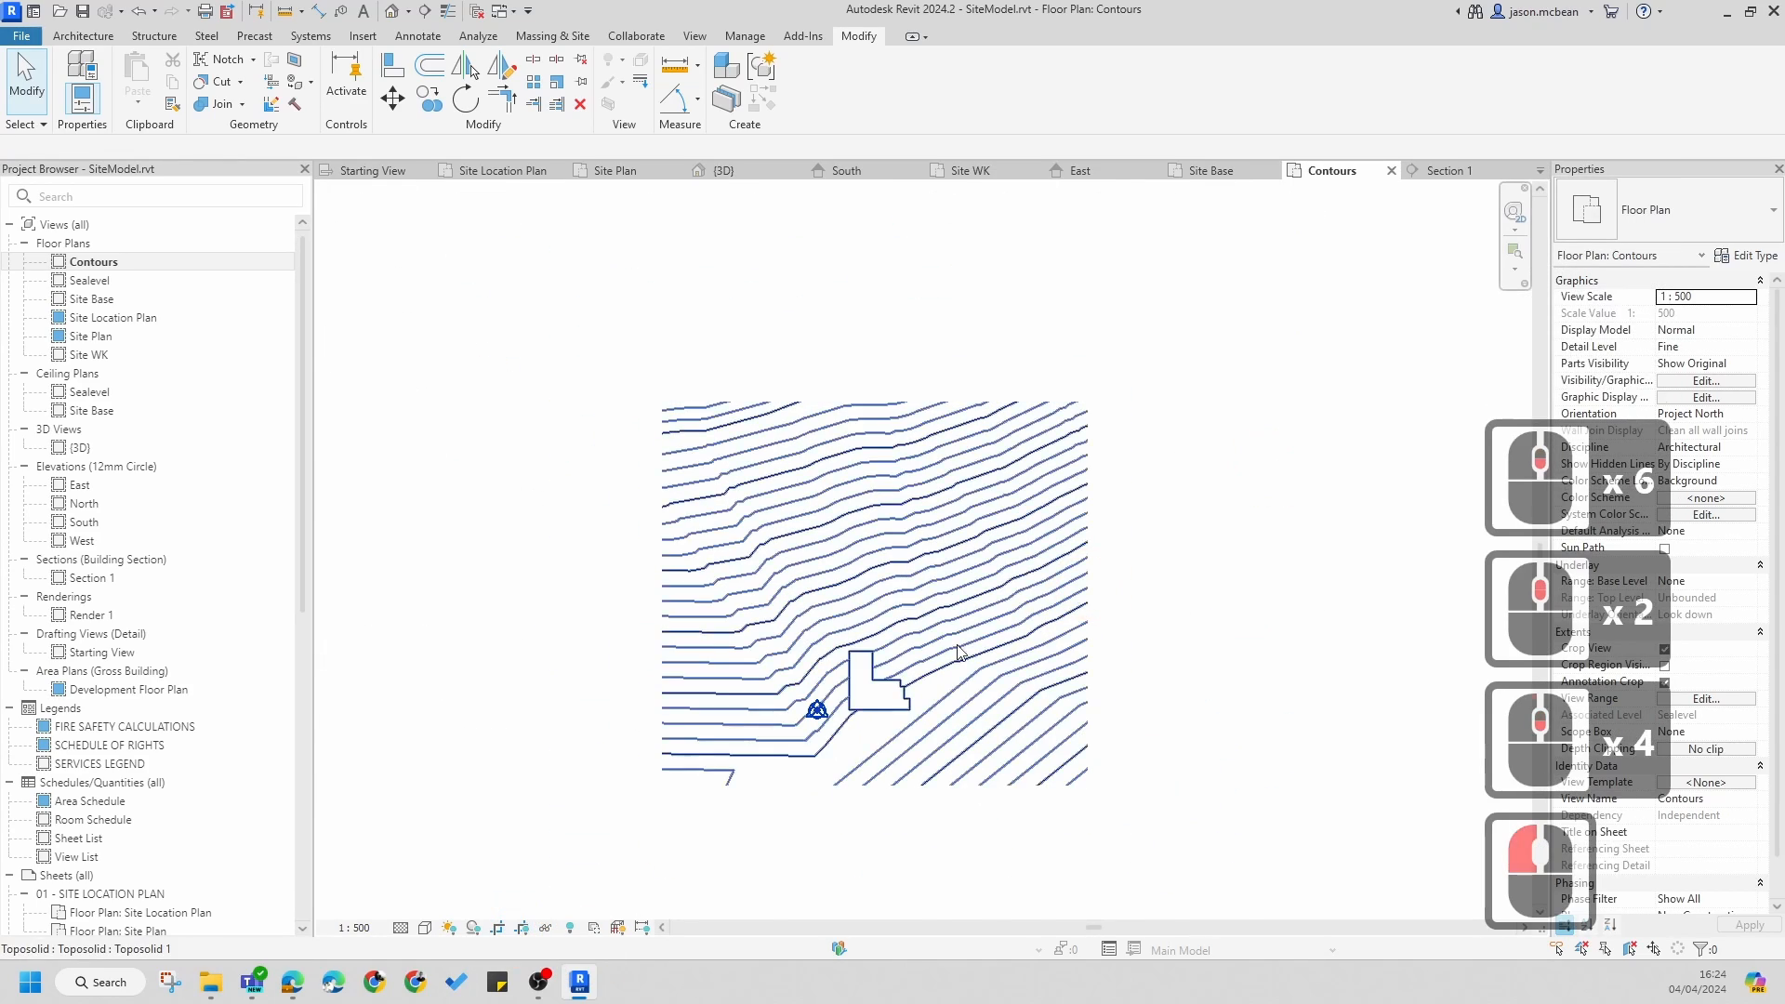
pyautogui.scroll(6, 1013, 595)
pyautogui.scroll(1, 867, 572)
pyautogui.scroll(-5, 867, 572)
# - Select the site toposolid in the Contours plan to inspect its extent, and clear the selection
pyautogui.click(952, 589)
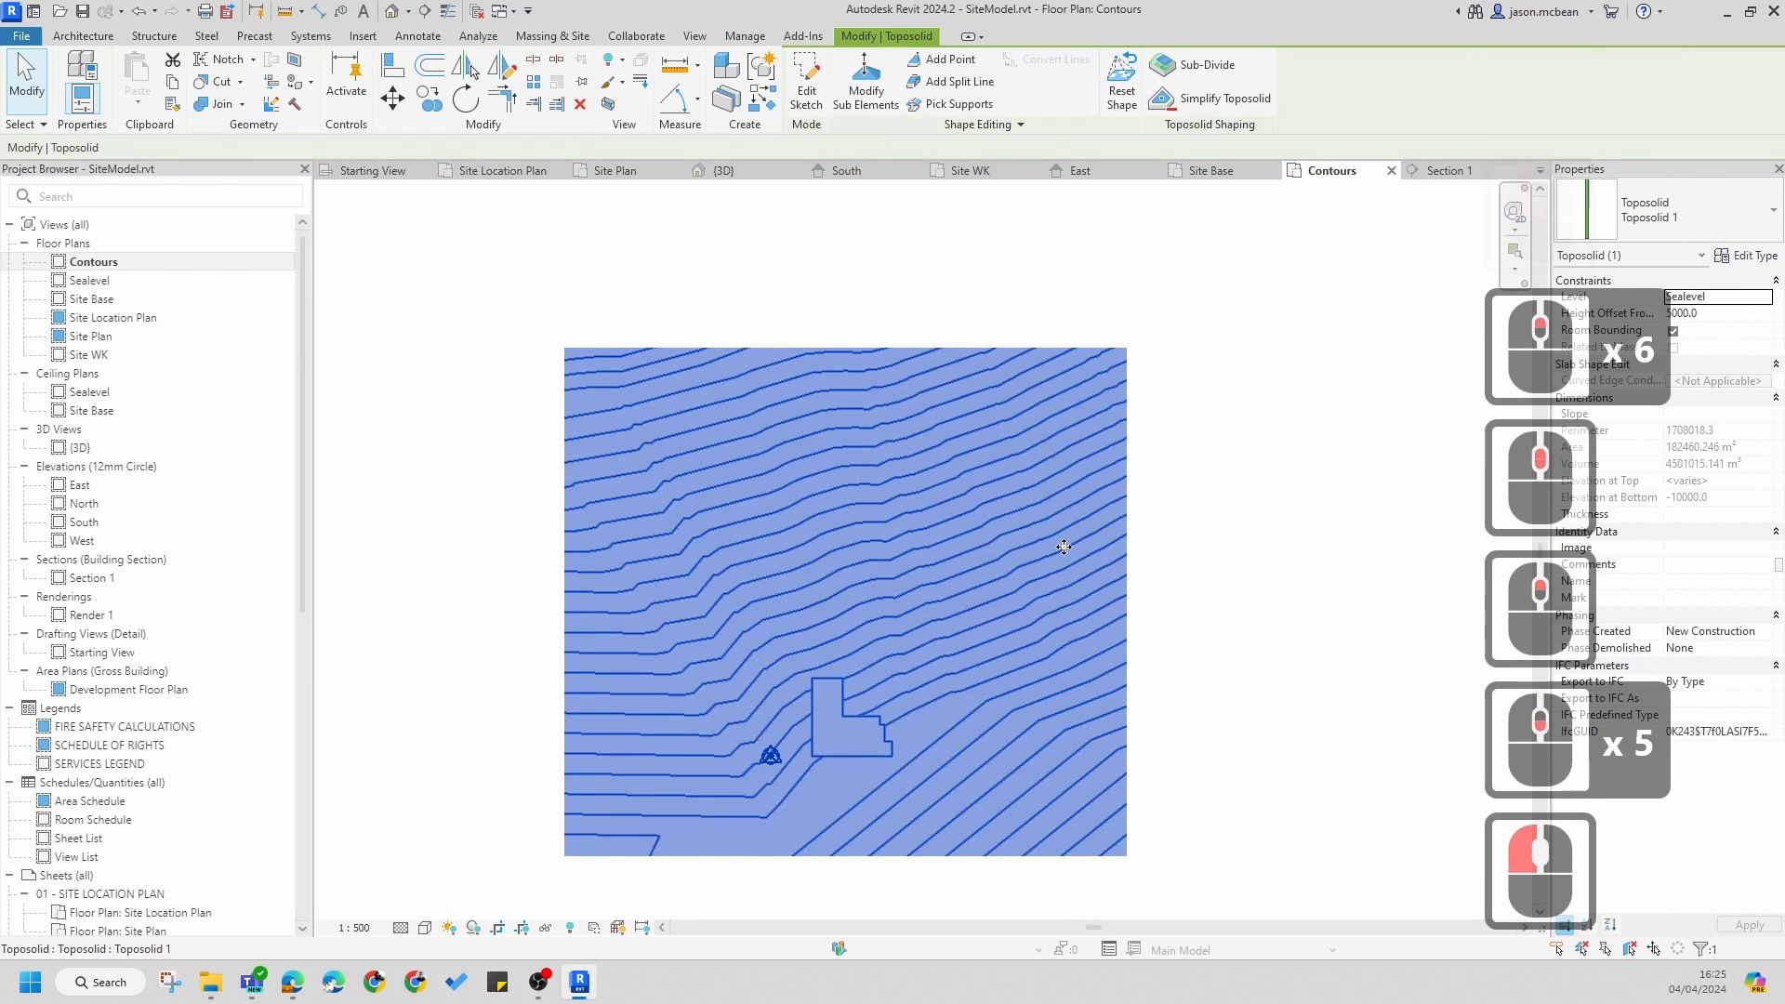
pyautogui.click(852, 593)
pyautogui.click(853, 595)
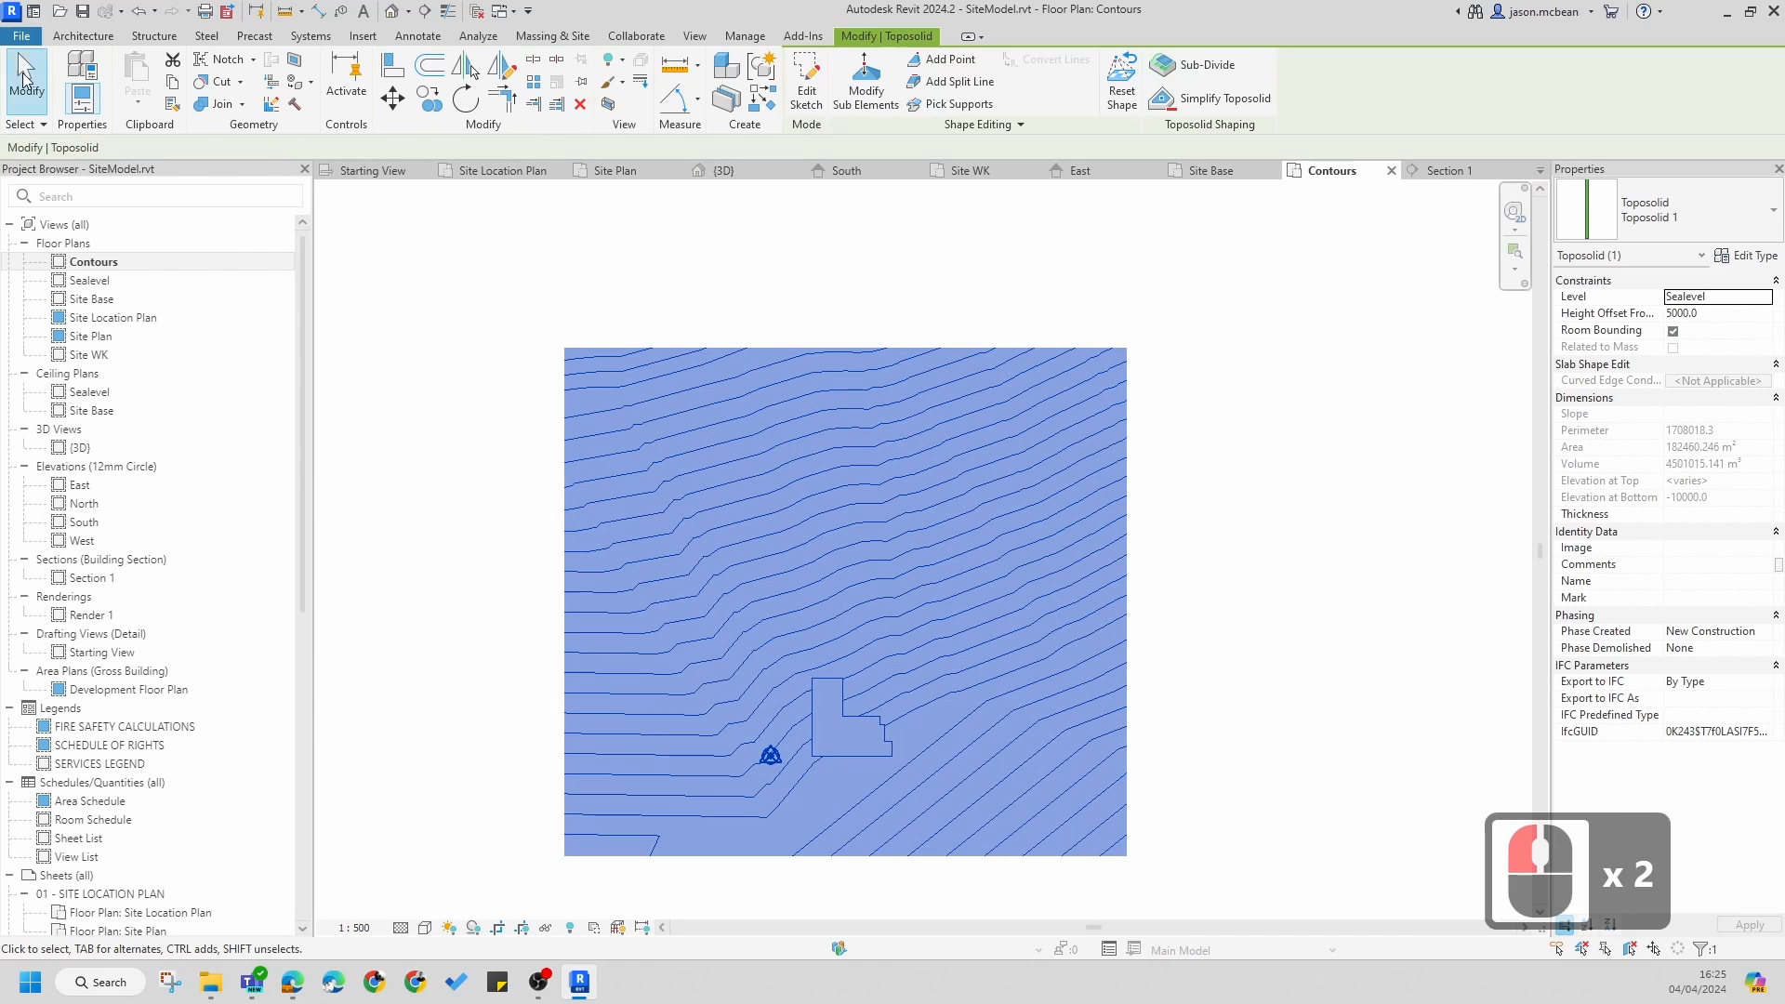
pyautogui.click(796, 498)
pyautogui.click(802, 496)
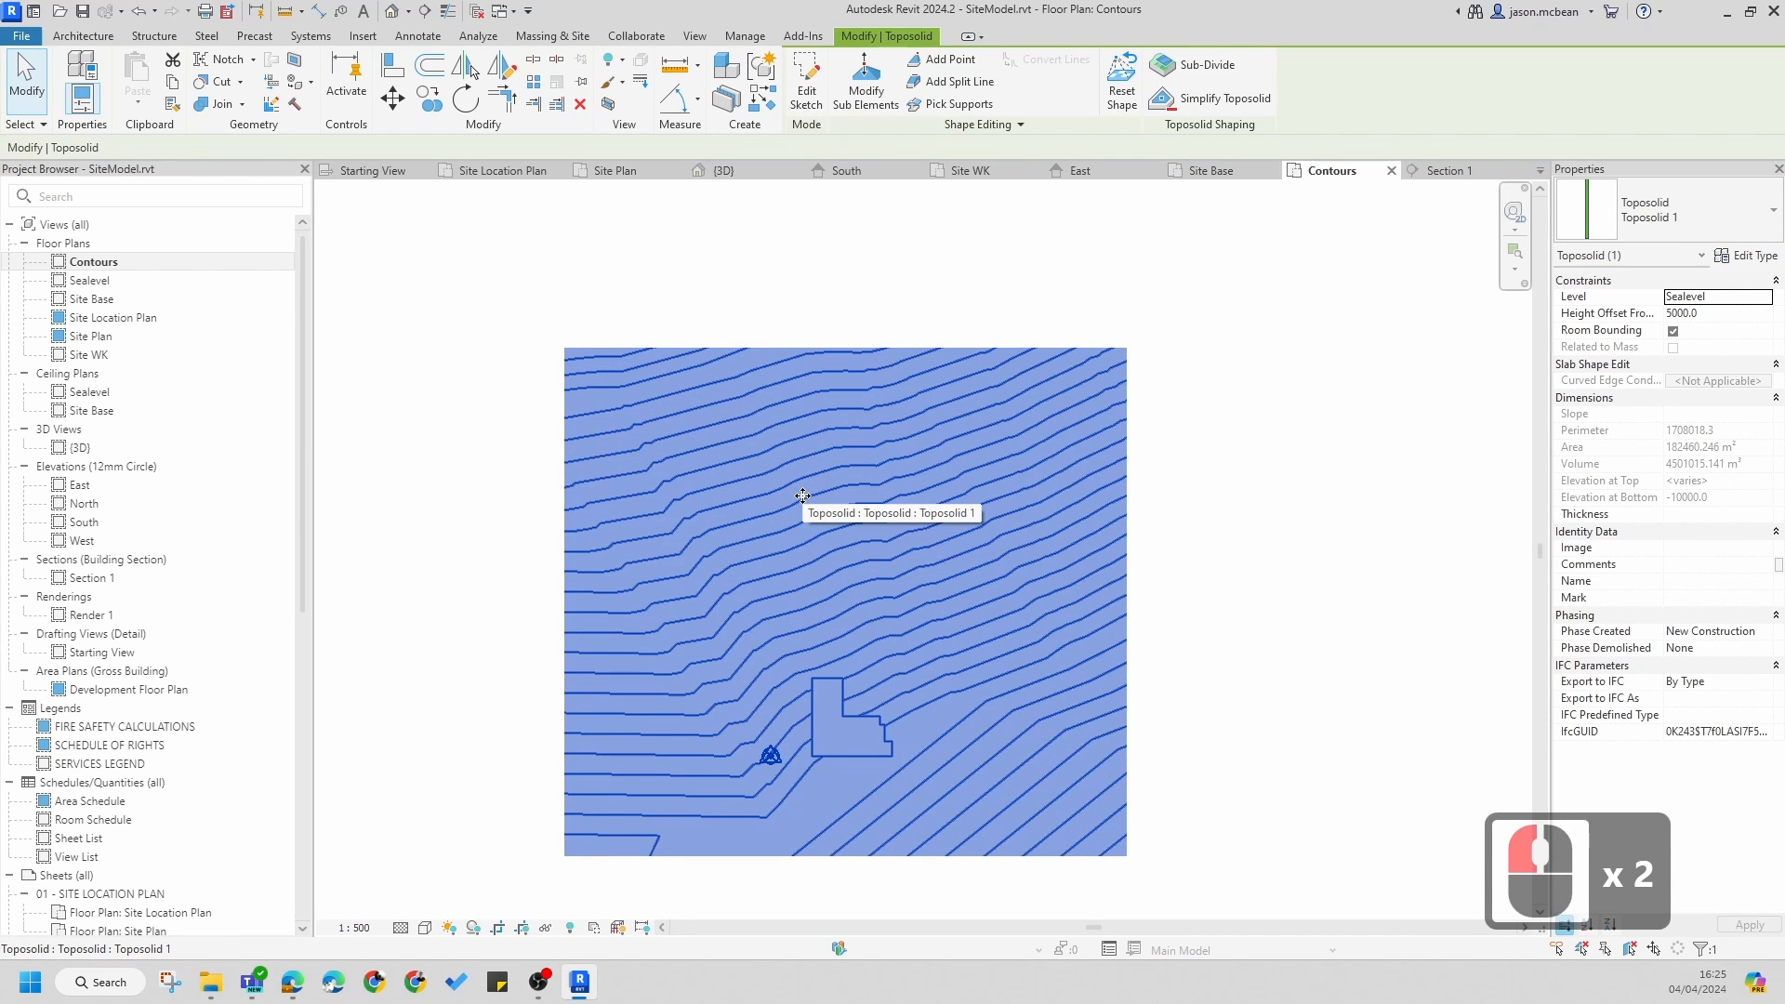
pyautogui.click(722, 304)
pyautogui.moveTo(733, 445); pyautogui.dragTo(660, 445, button='middle')
pyautogui.click(686, 267)
pyautogui.moveTo(721, 601); pyautogui.dragTo(712, 570, button='middle')
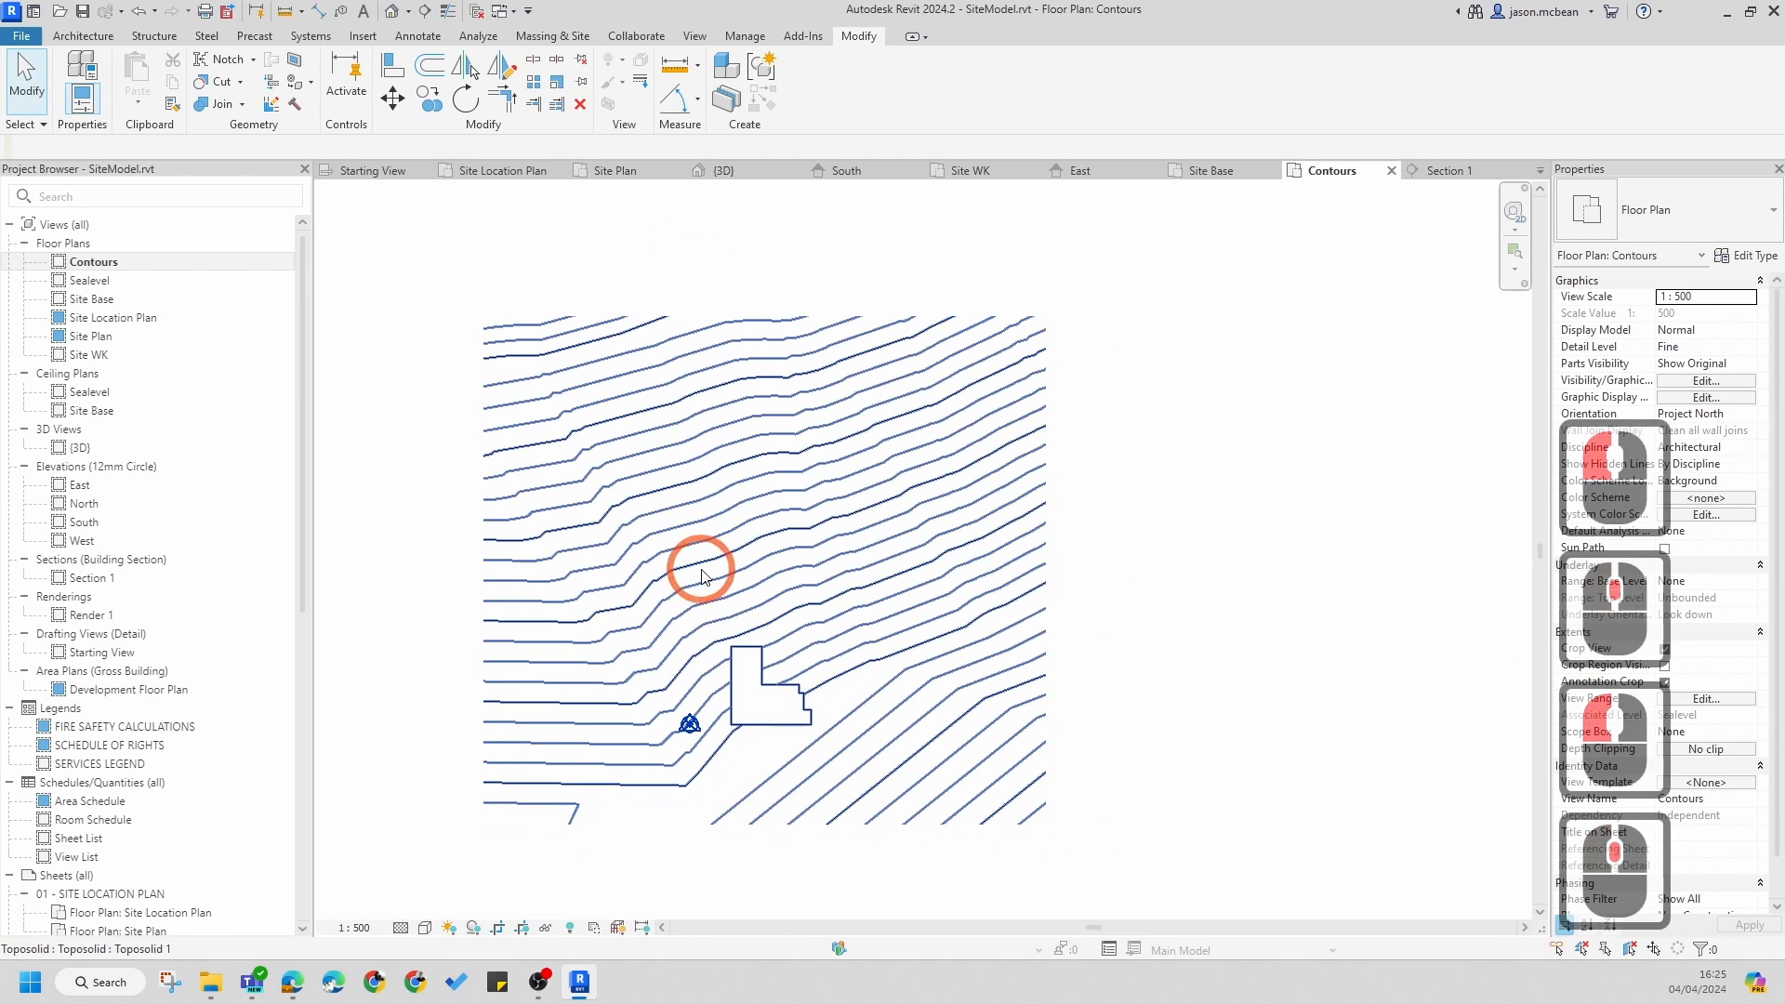
# - Start a DWG export of the current Contours floor plan
pyautogui.click(22, 35)
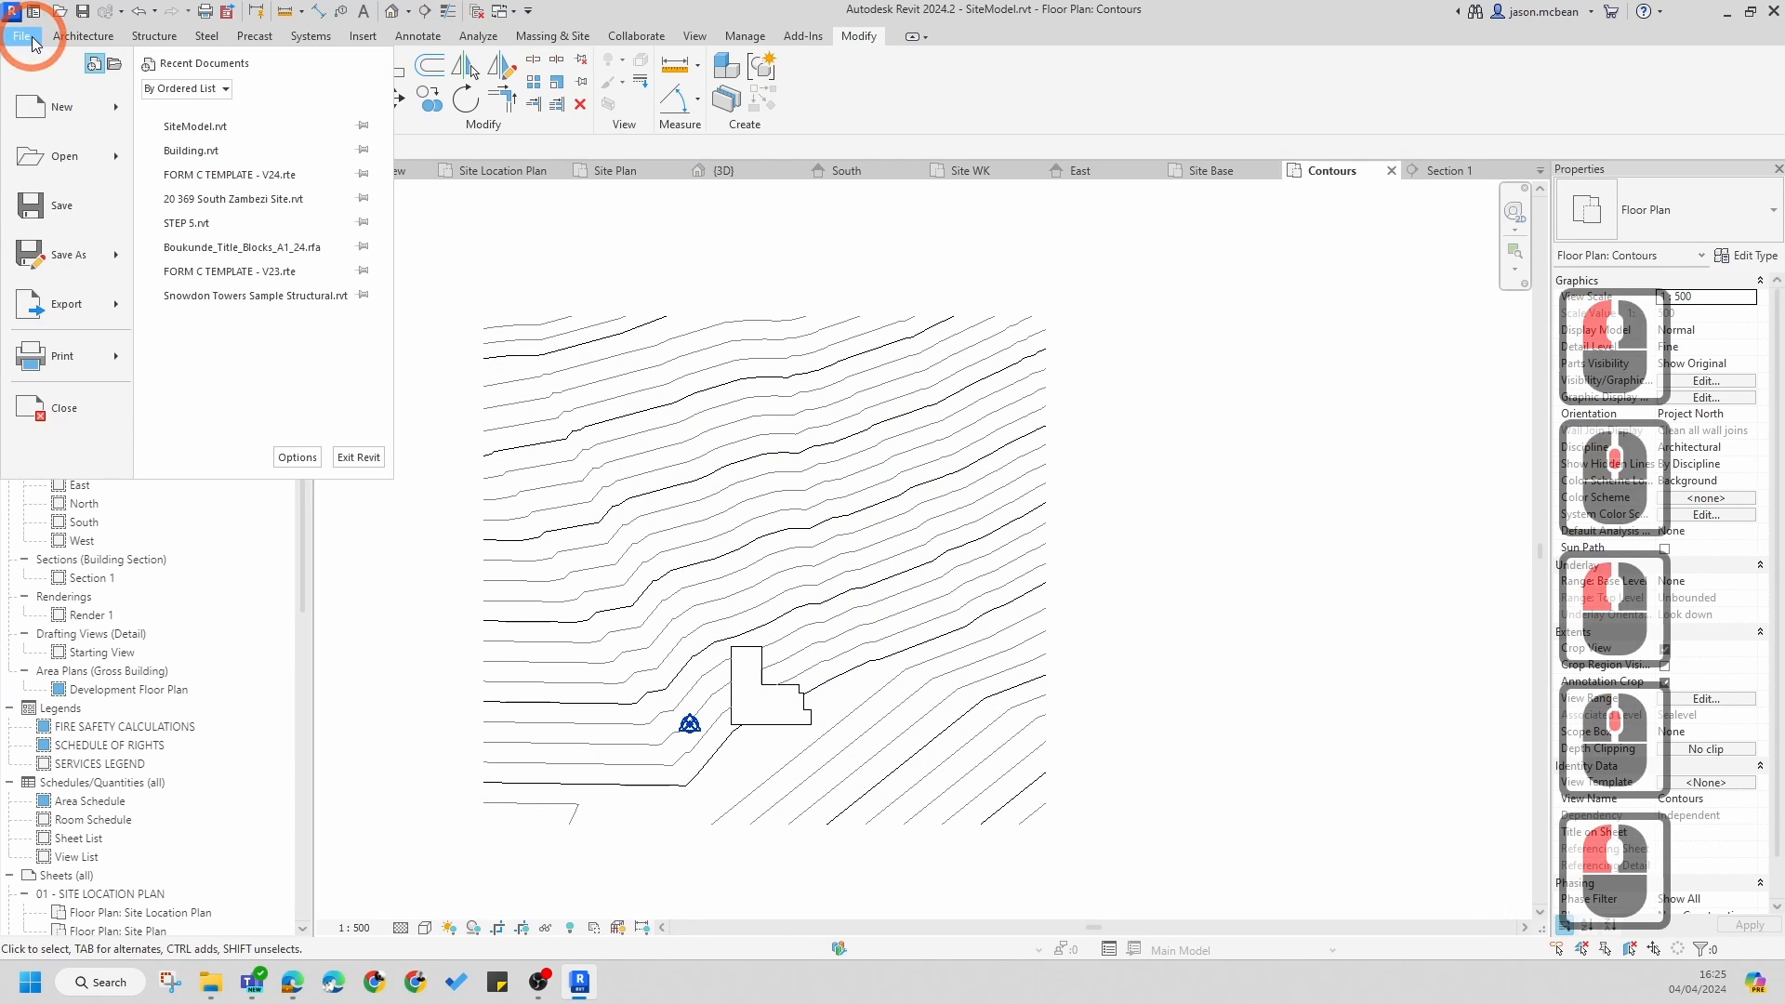
pyautogui.click(121, 313)
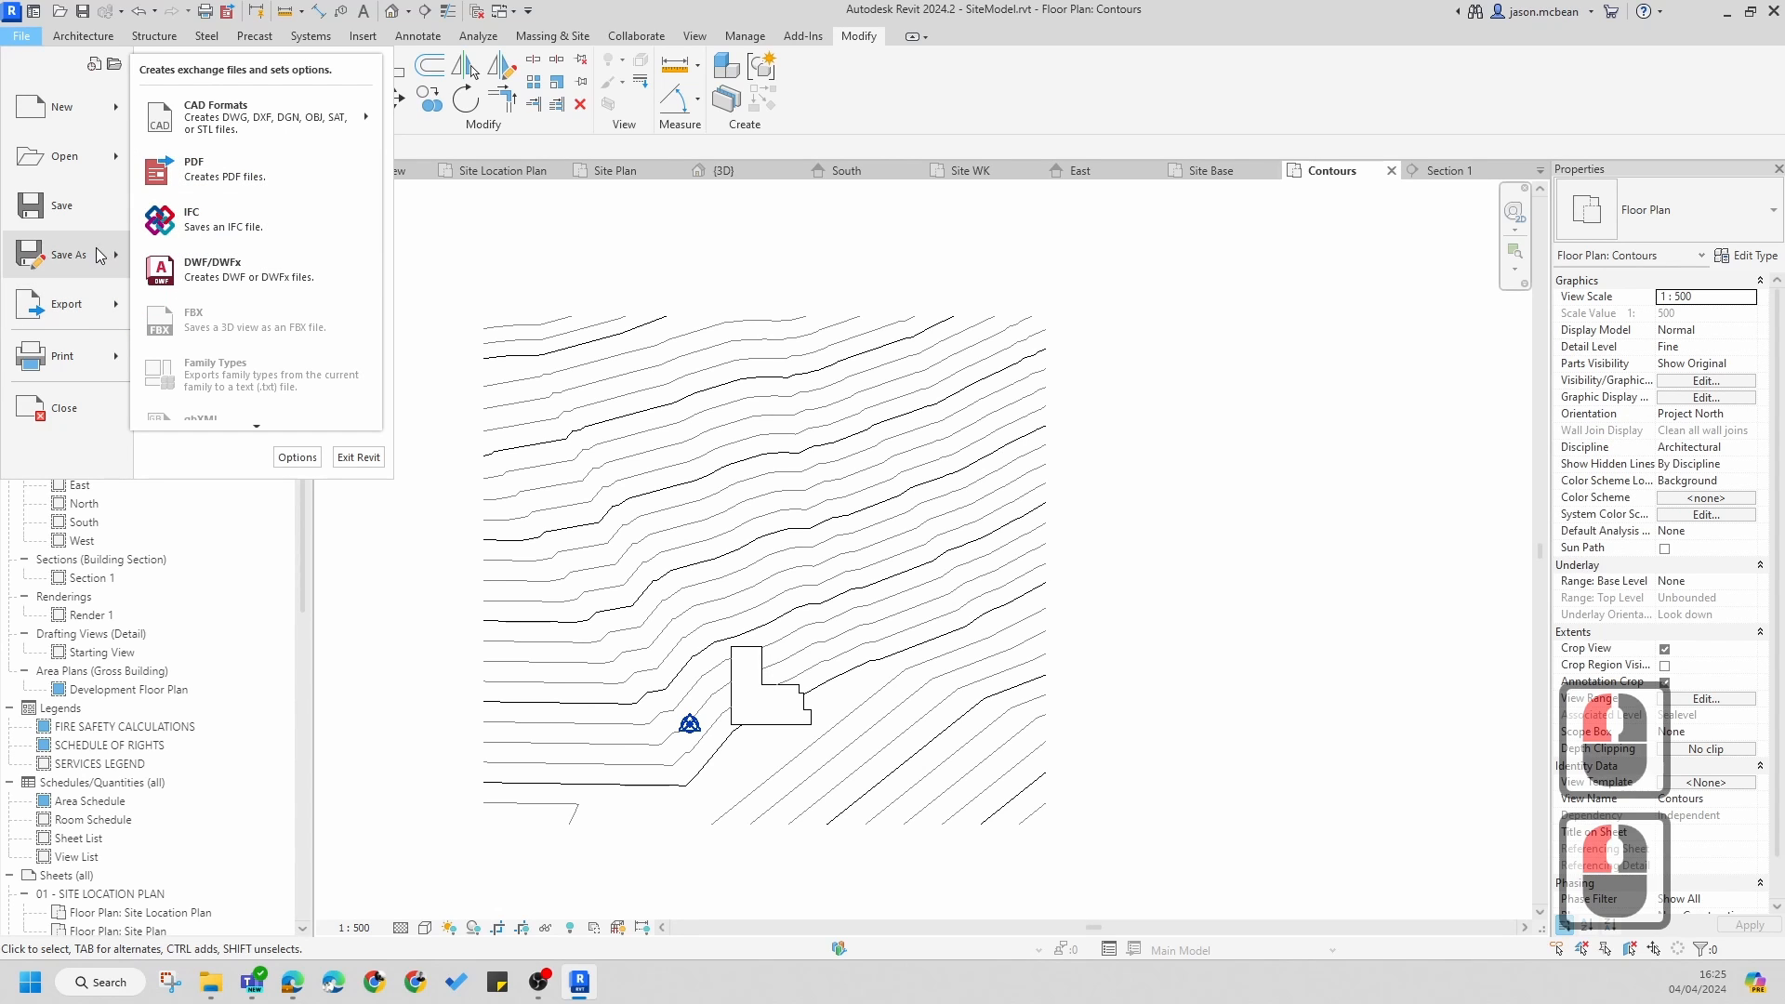
pyautogui.click(109, 314)
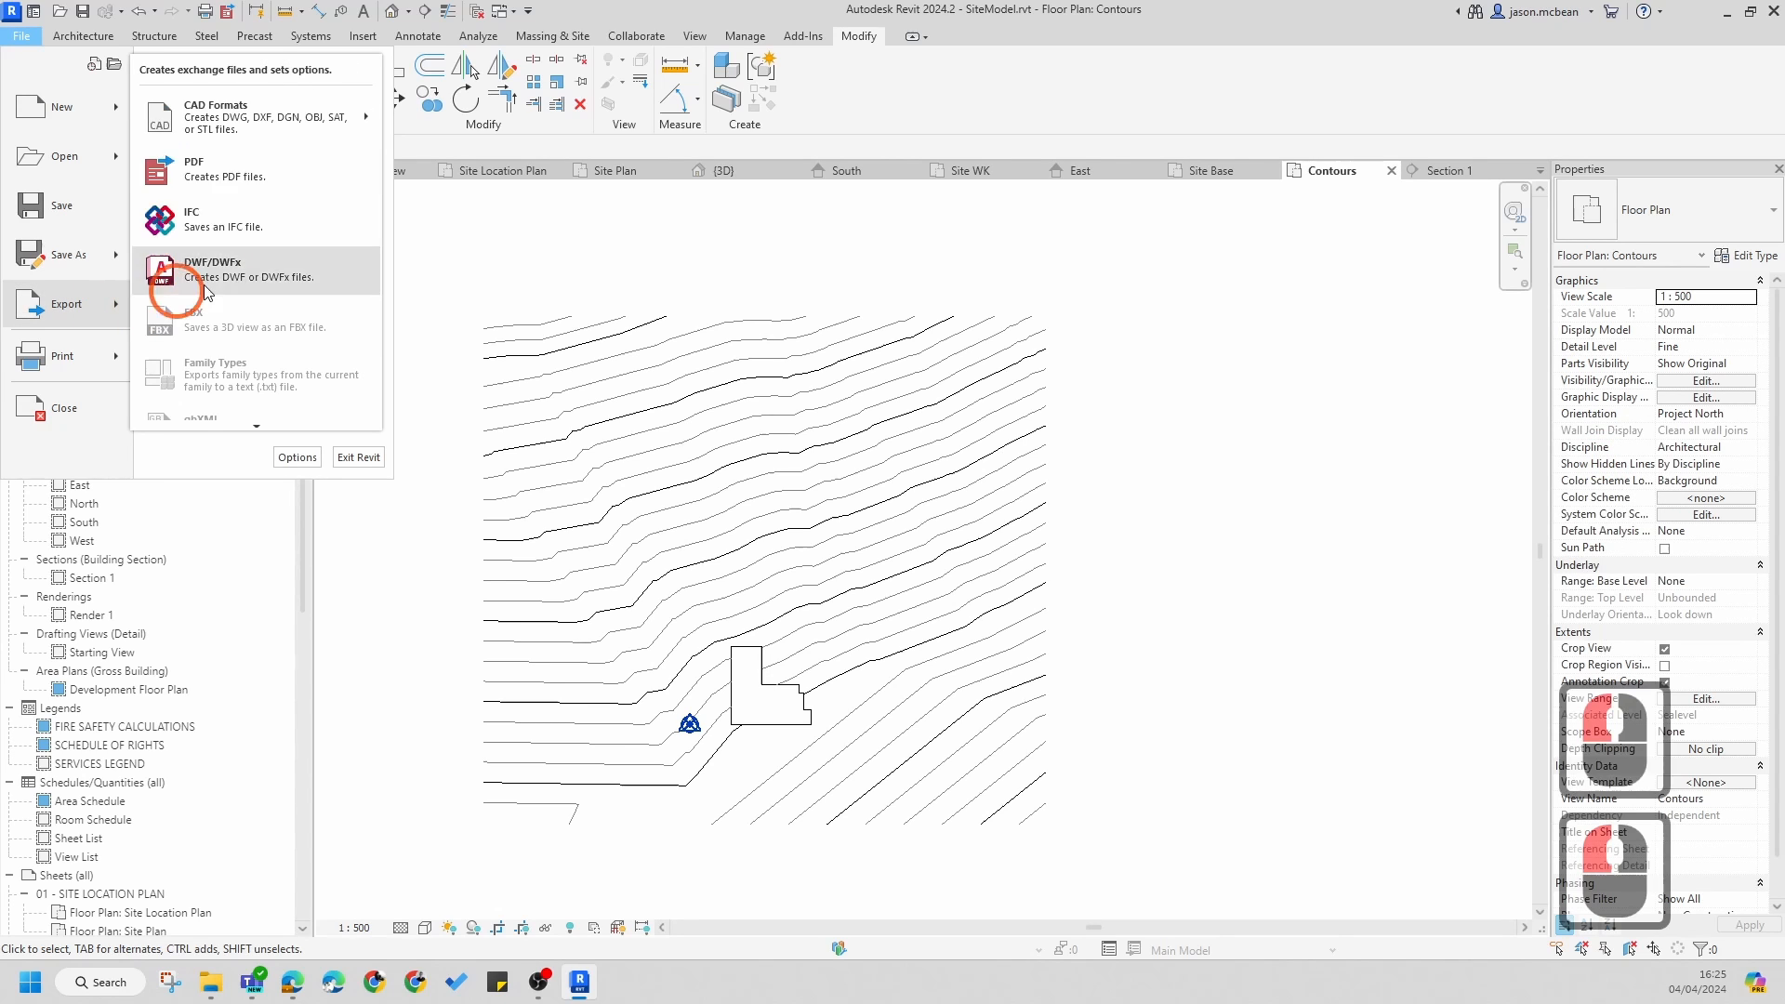
pyautogui.click(219, 121)
pyautogui.click(420, 104)
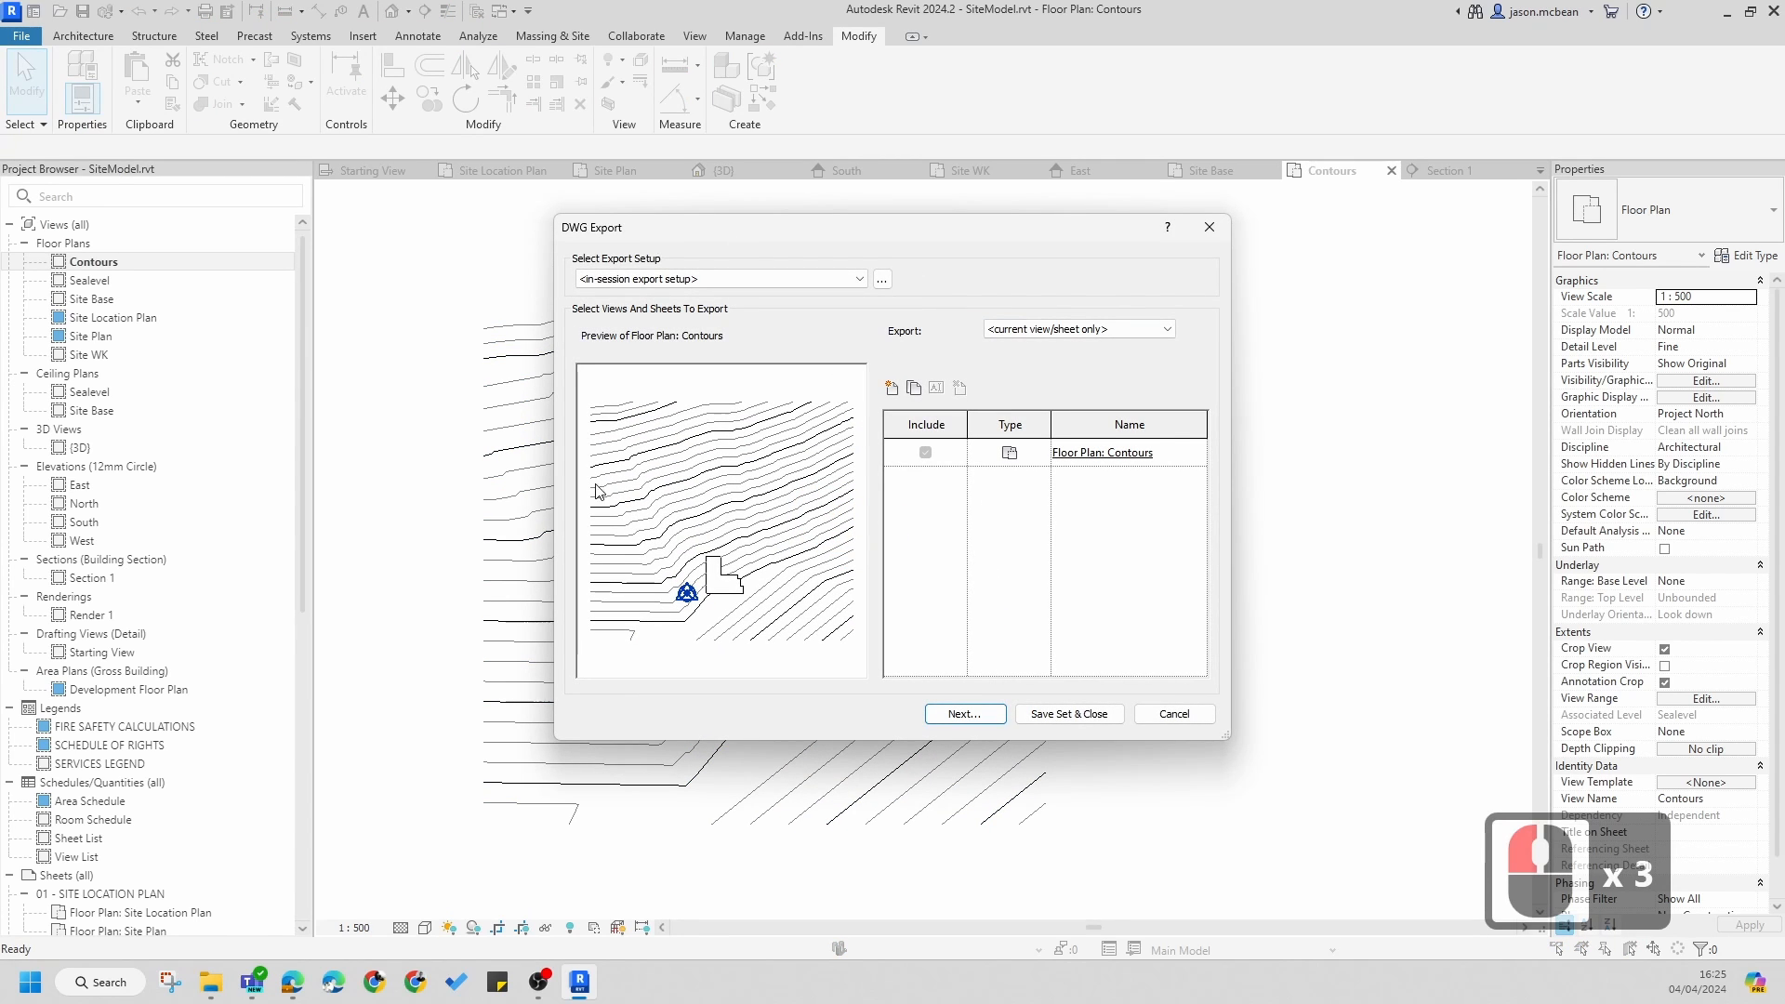
# - Check the export setup's units and coordinate base, and turn off making layers containing NPLT not plottable
pyautogui.click(881, 278)
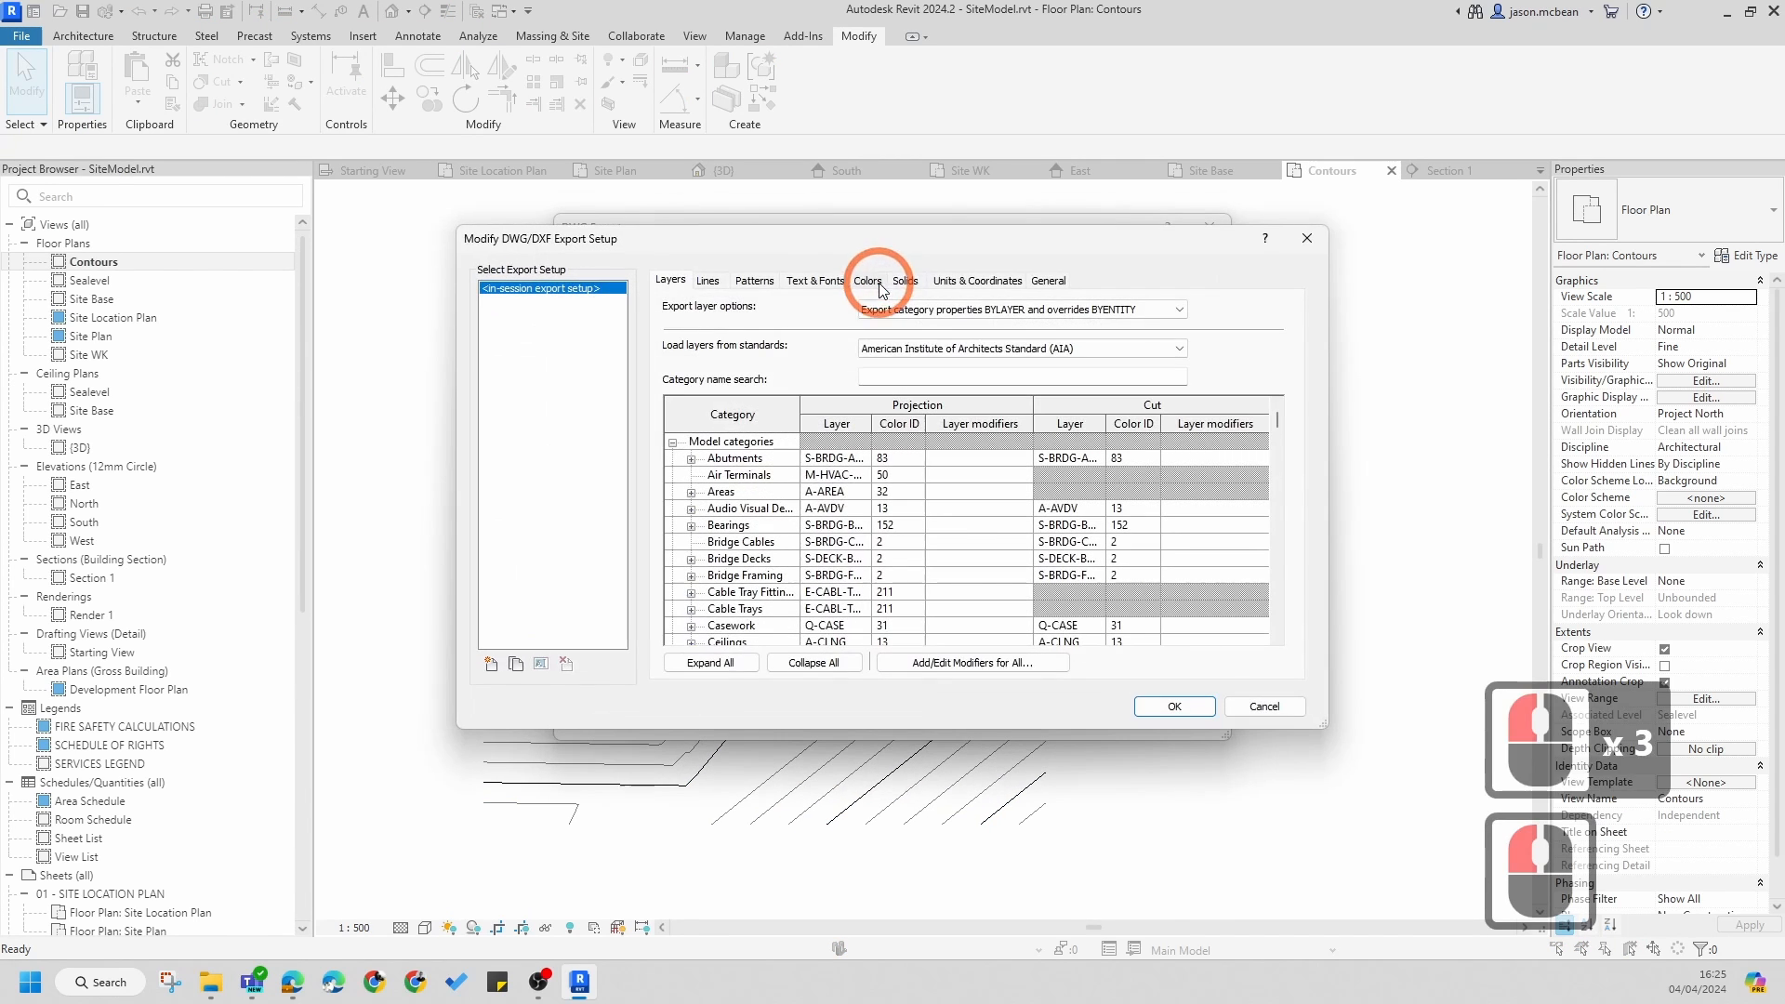
pyautogui.click(976, 281)
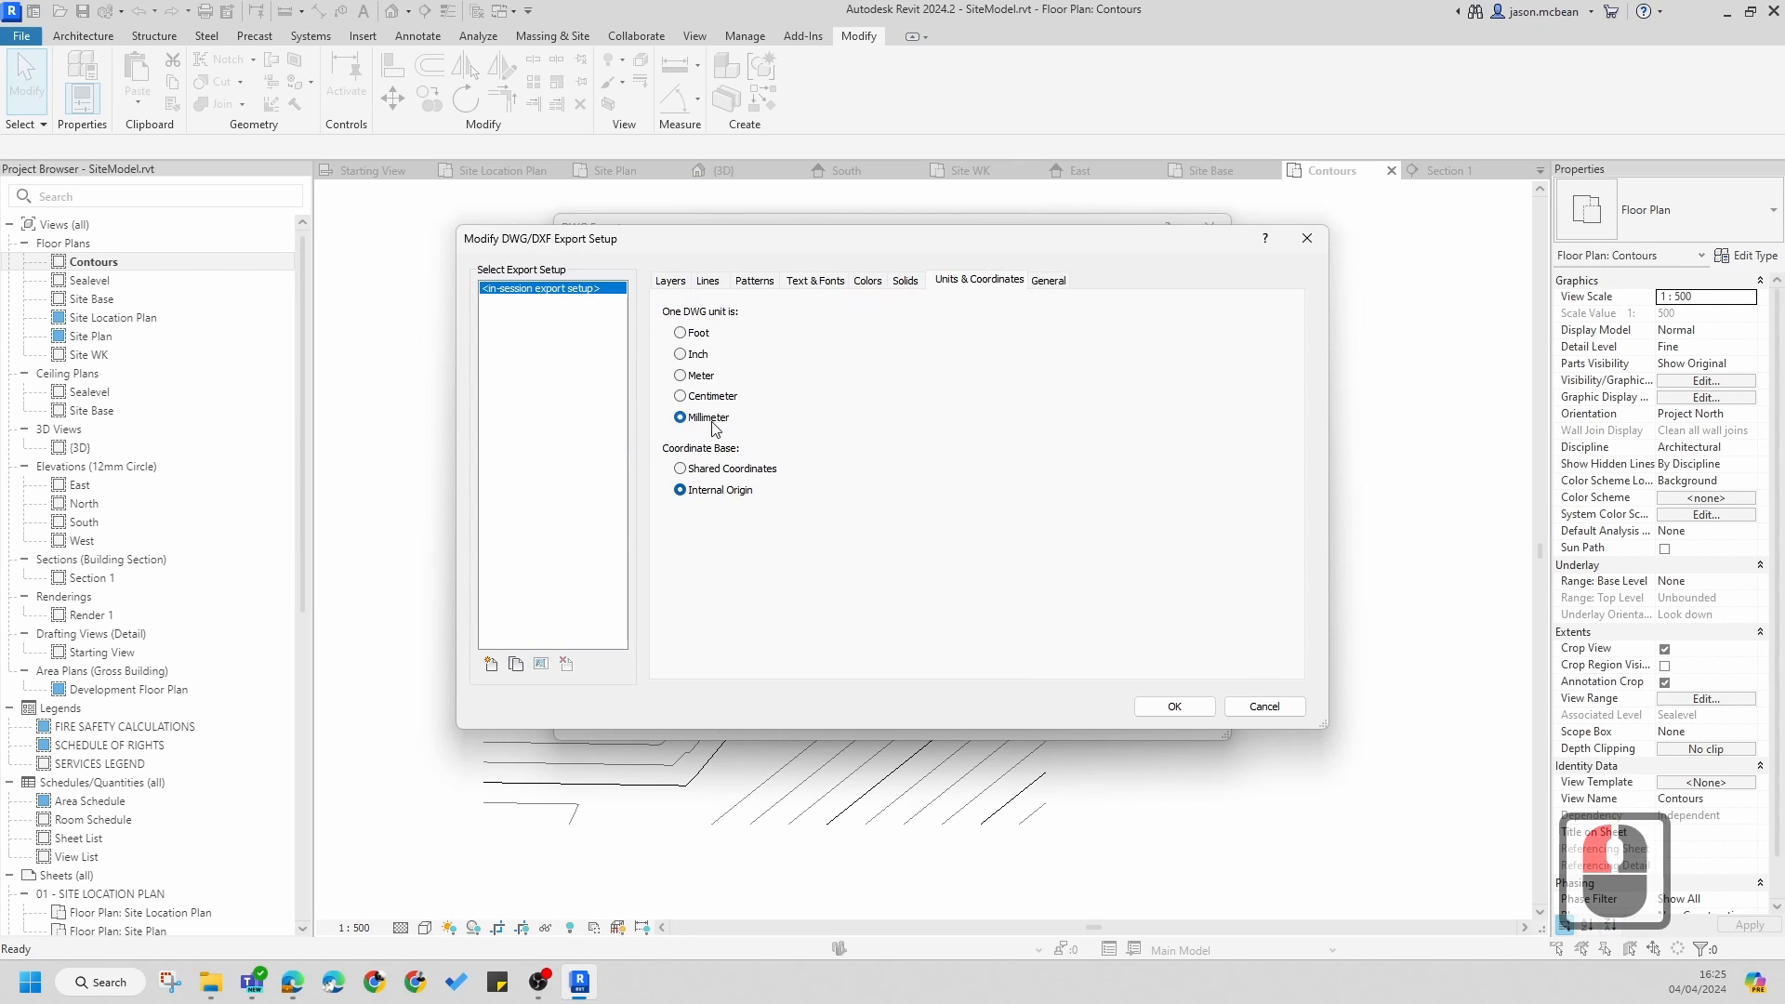
pyautogui.click(1050, 281)
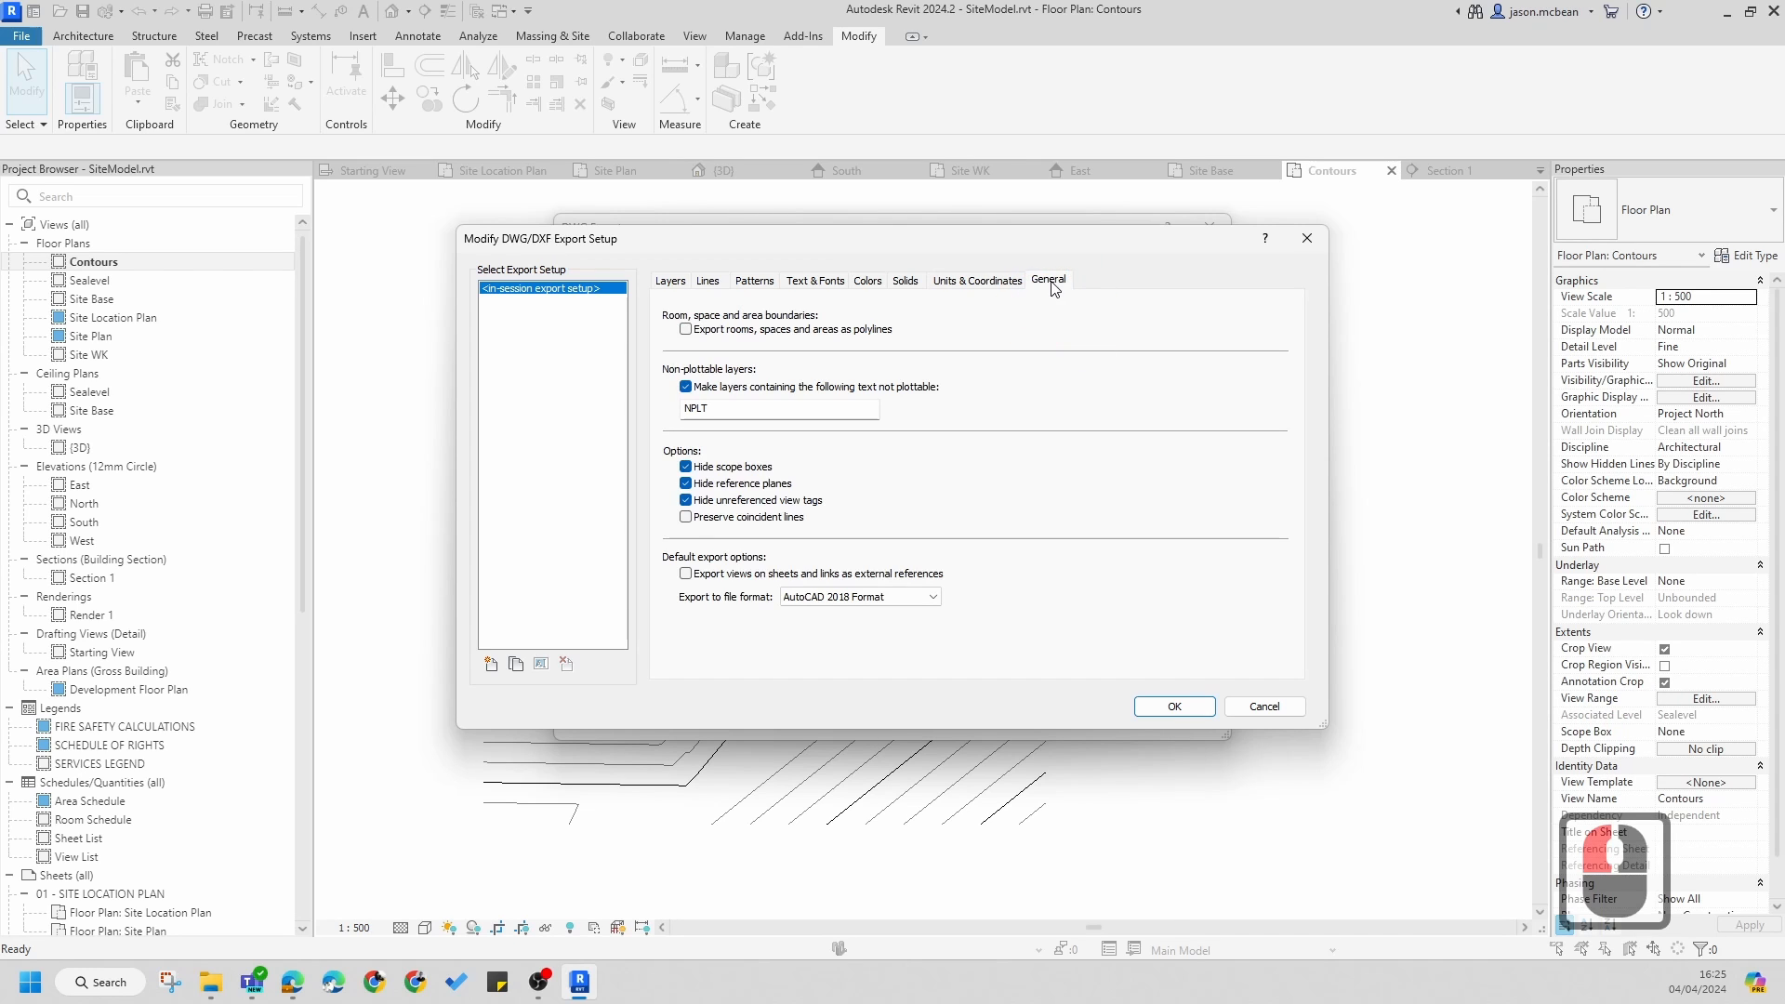
pyautogui.click(687, 387)
pyautogui.click(1198, 710)
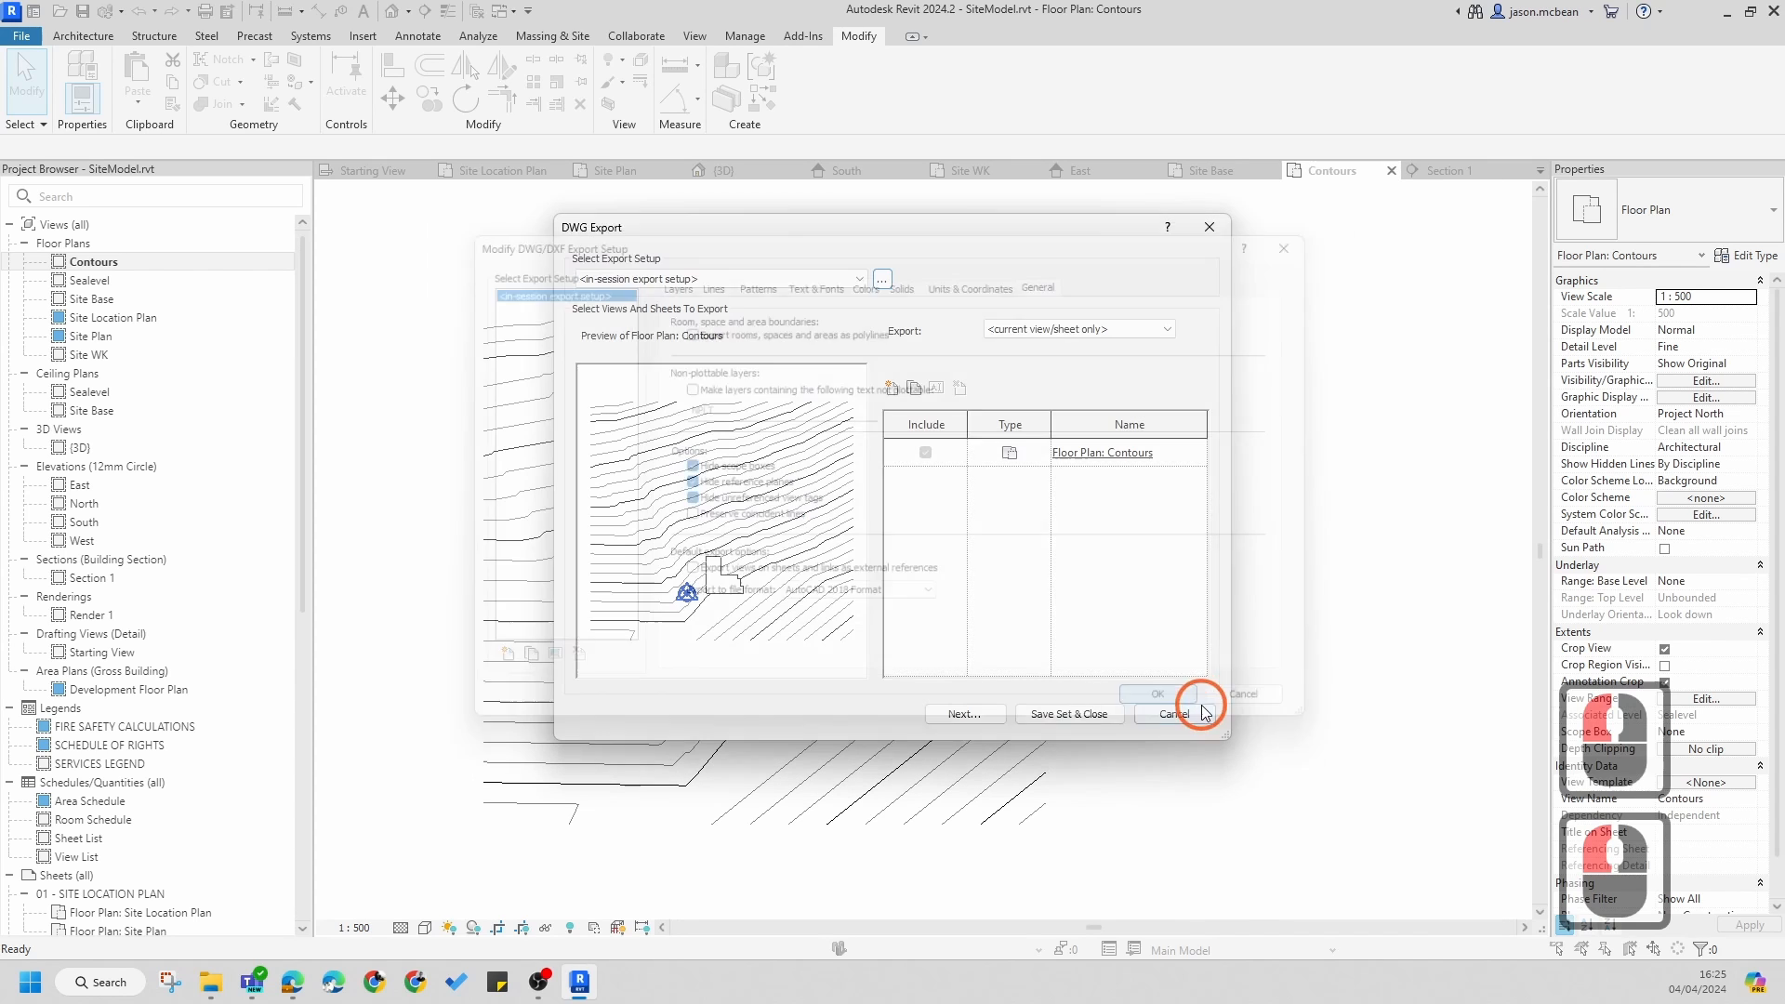
# - Export the Contours plan to the Desktop as Contours.dwg in AutoCAD 2018 format, overwriting the existing file
pyautogui.click(964, 714)
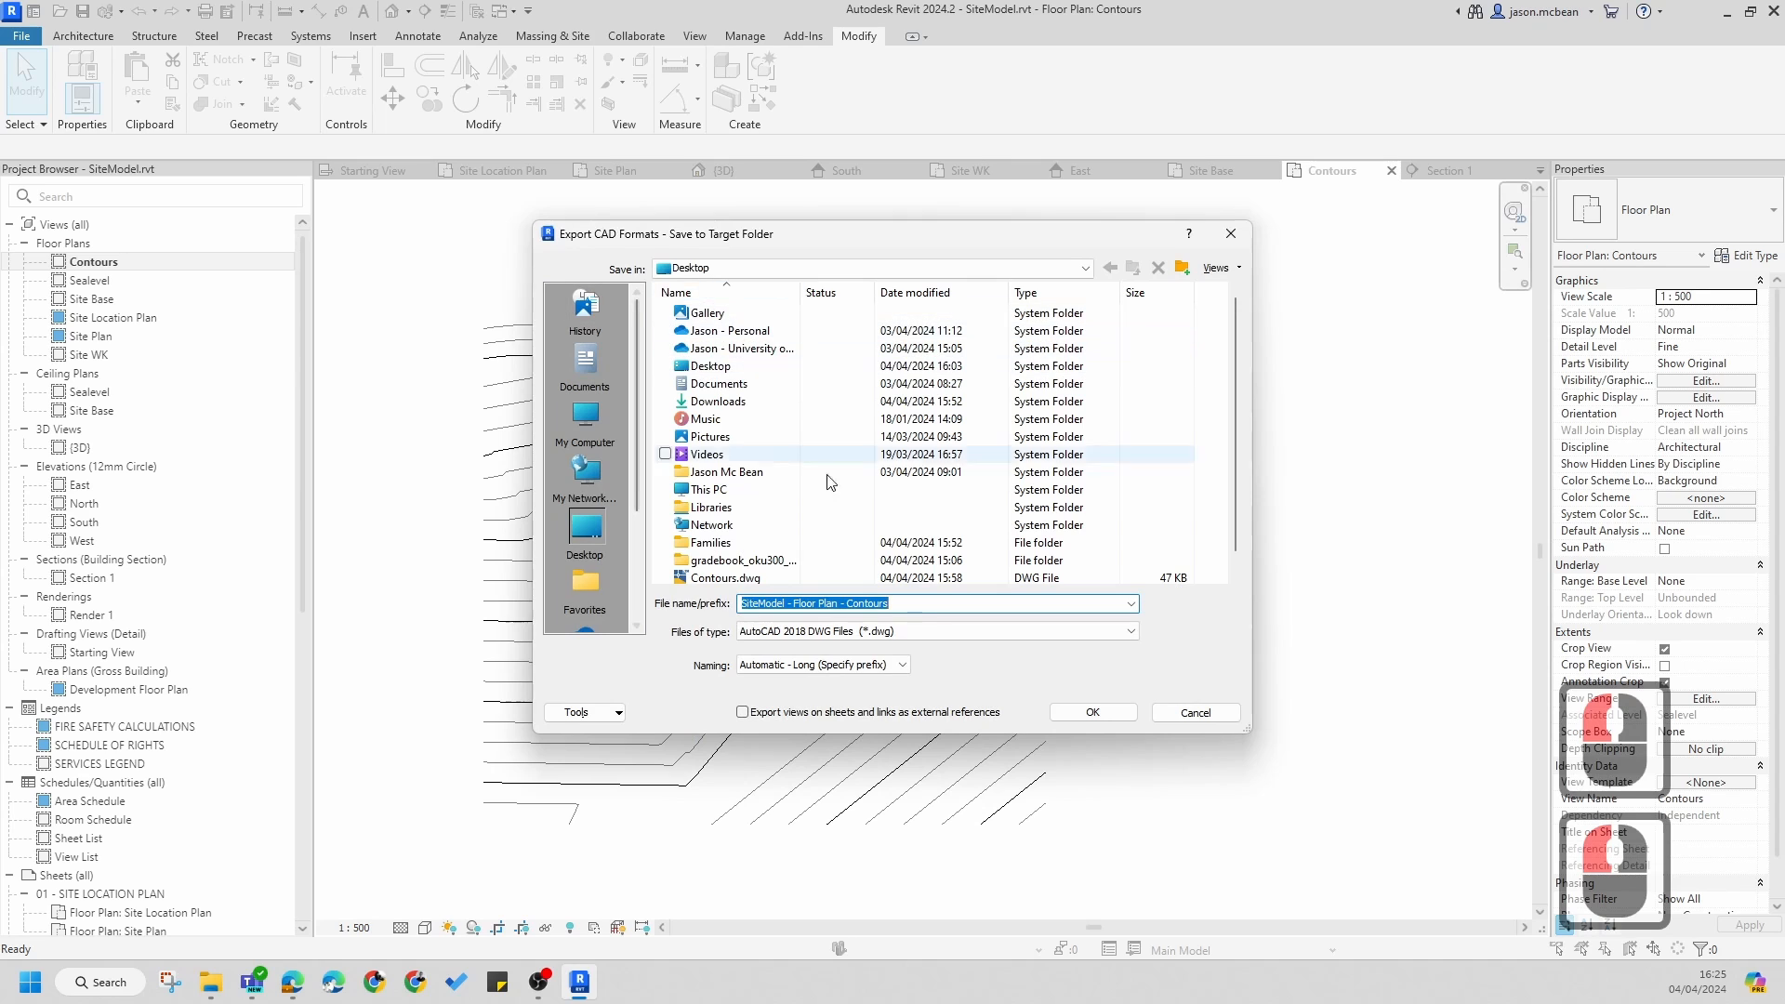
pyautogui.click(864, 577)
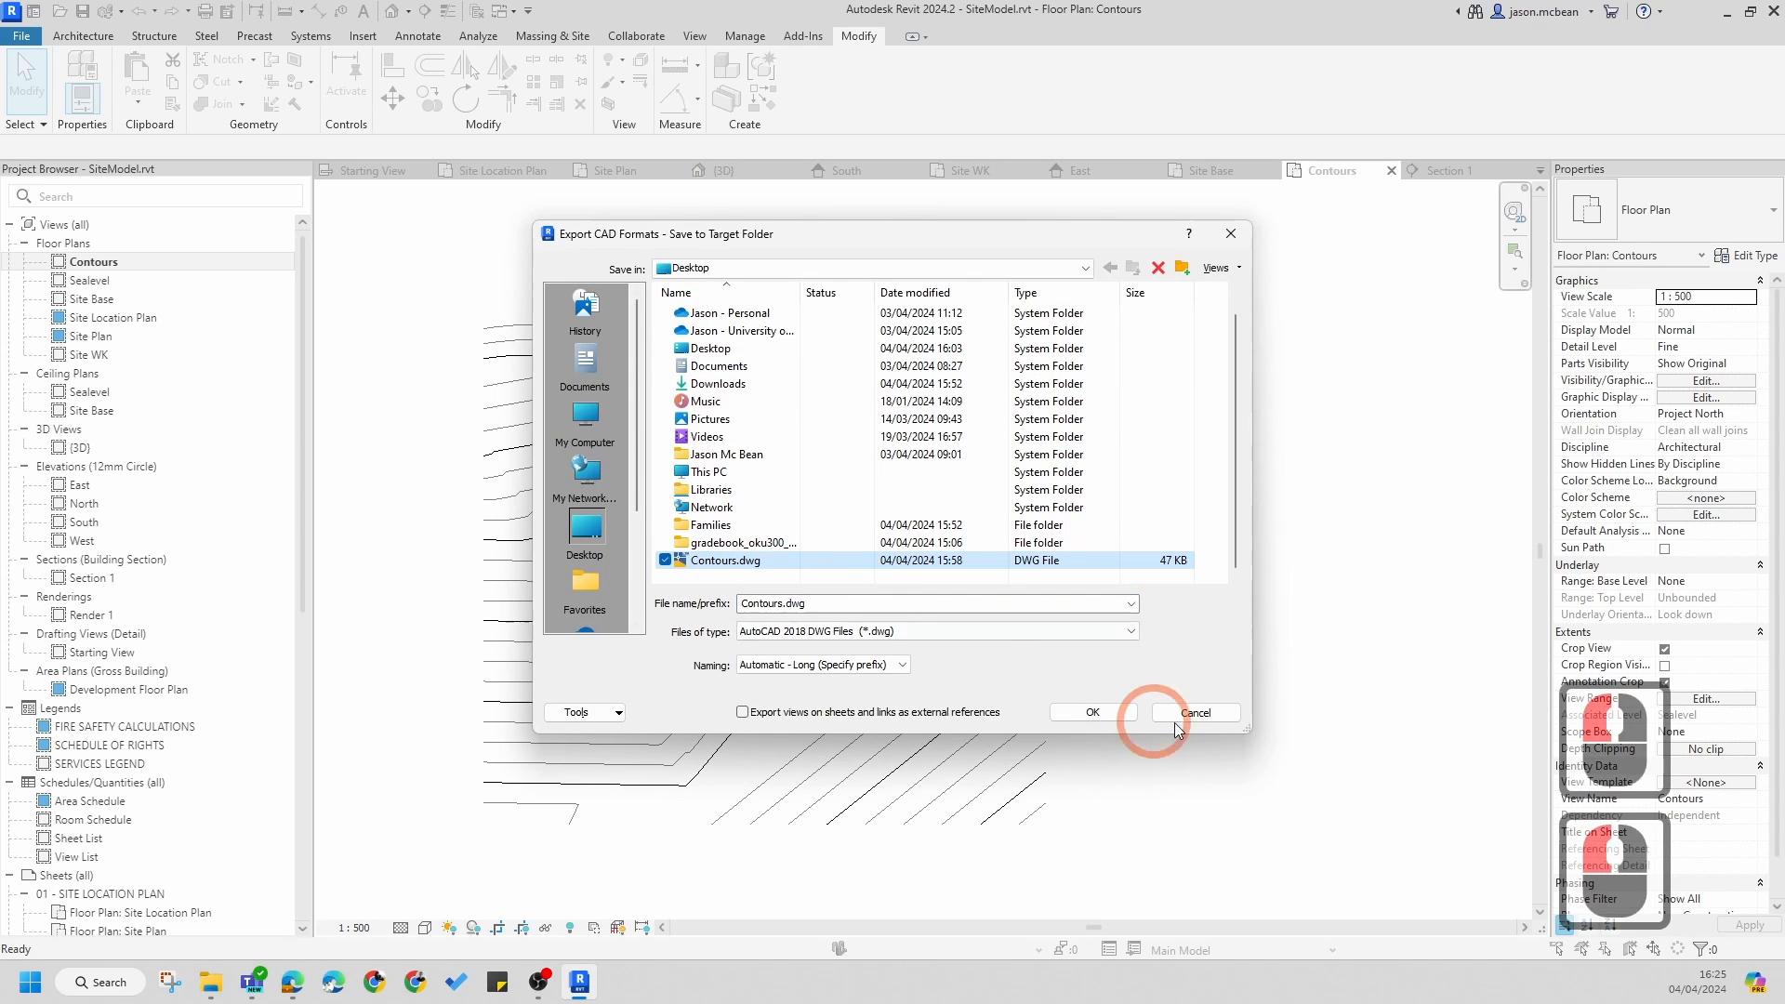
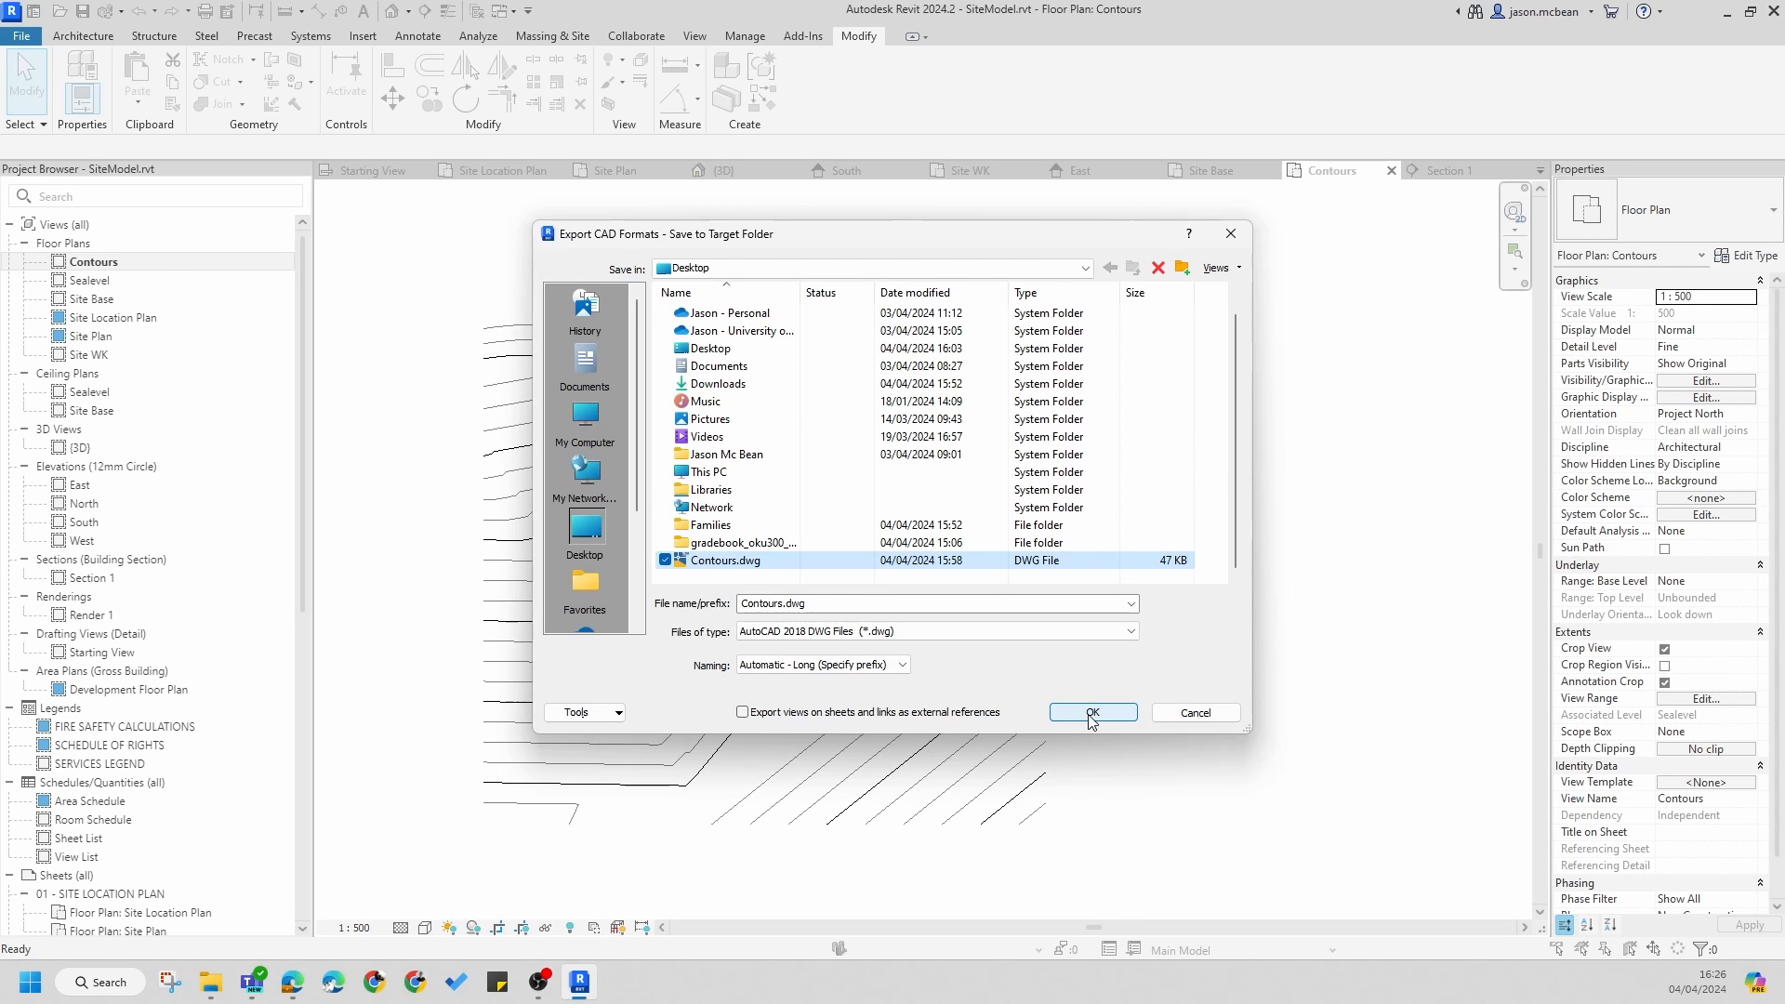
pyautogui.click(1093, 714)
pyautogui.click(934, 509)
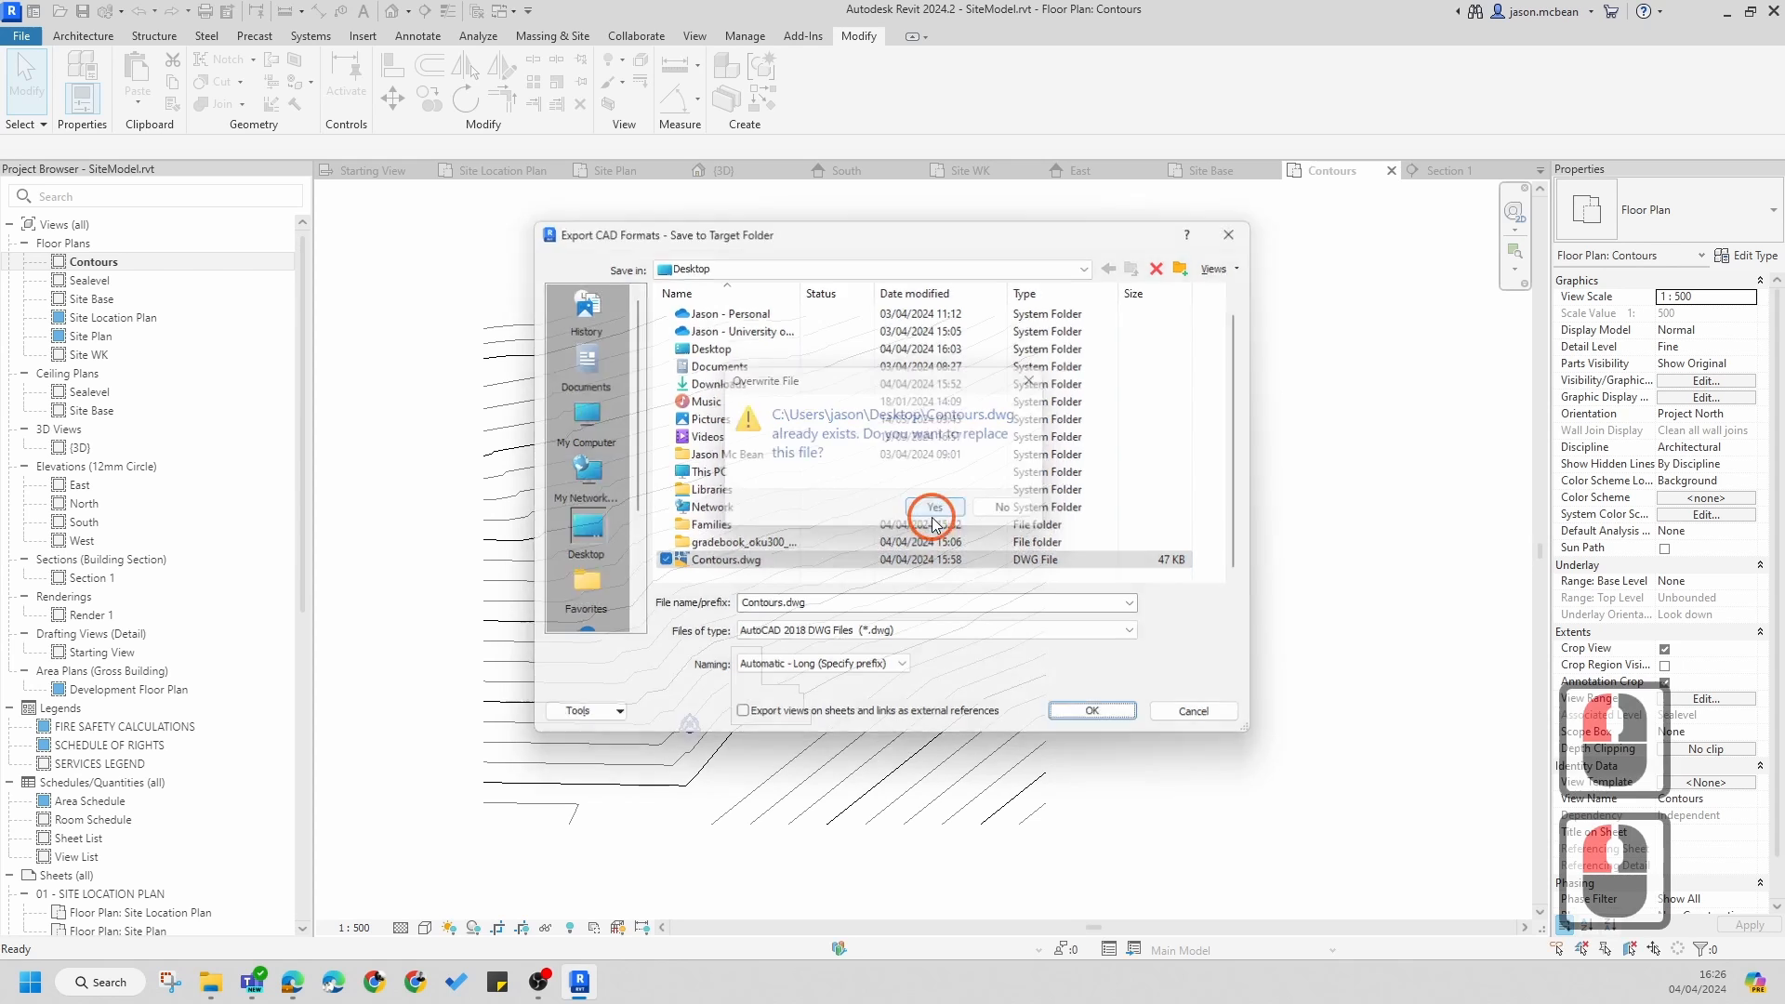
pyautogui.click(1079, 626)
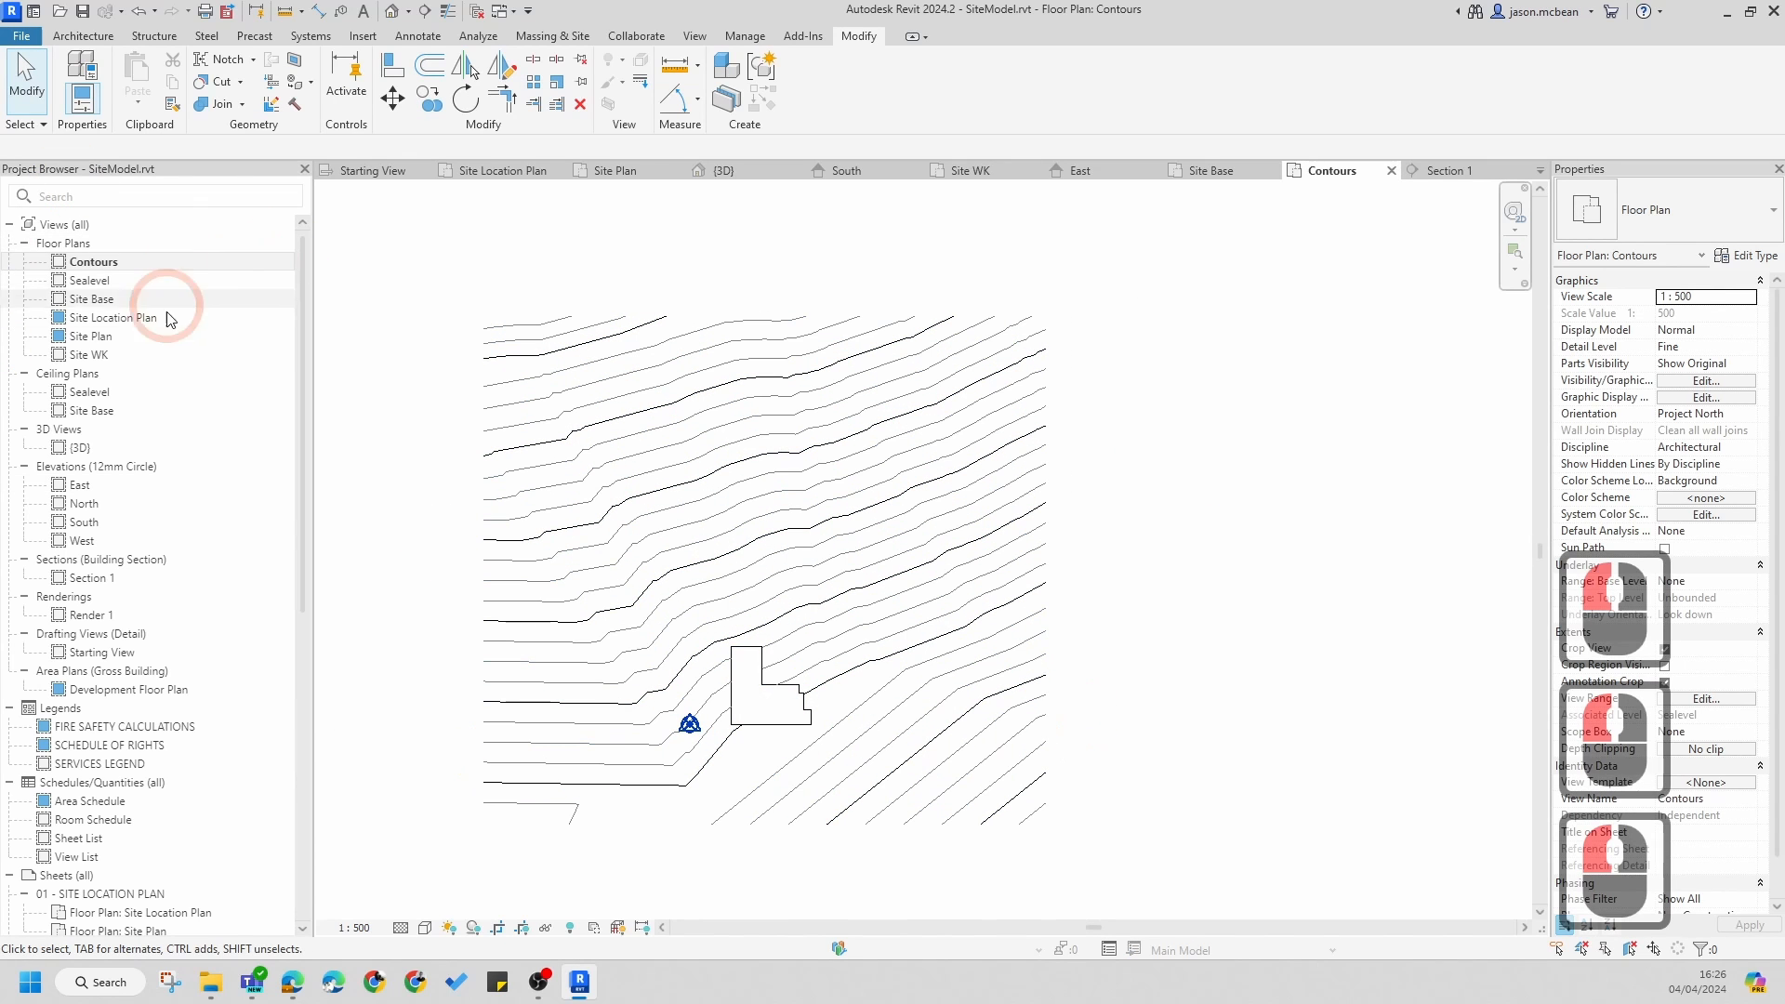
# - Rename the Contours floor plan to ContoursExport
pyautogui.click(95, 264)
pyautogui.rightClick(101, 268)
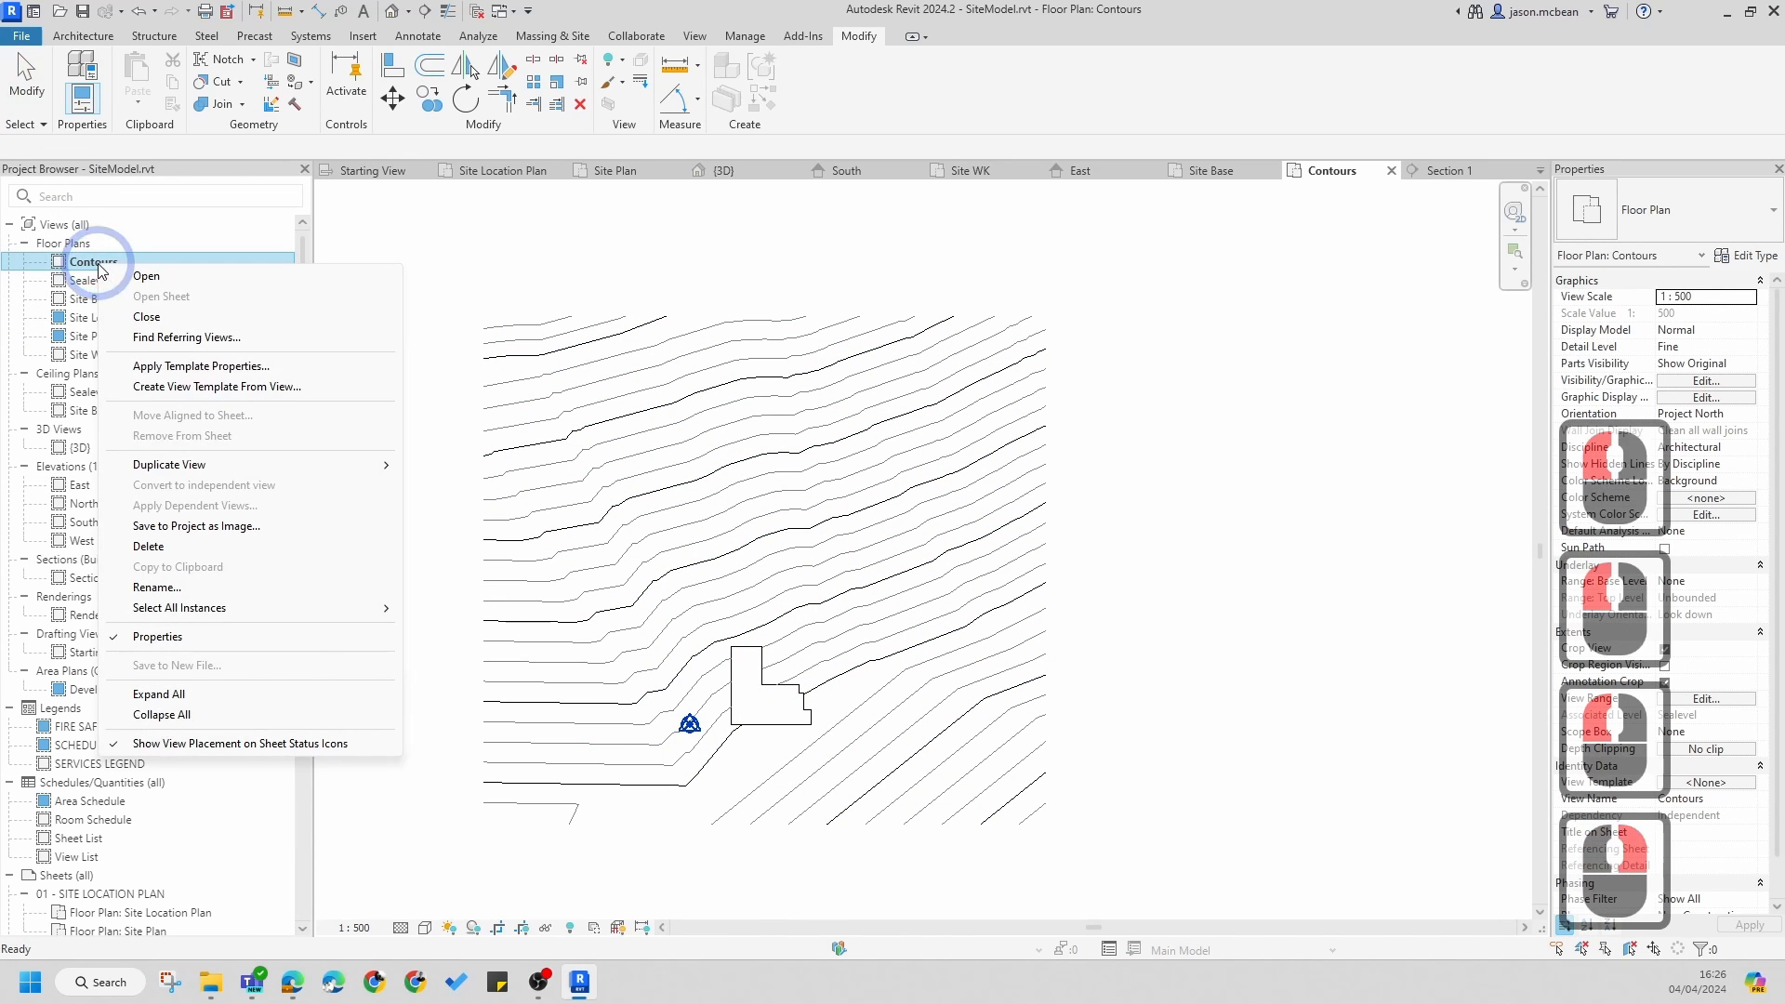
pyautogui.click(157, 587)
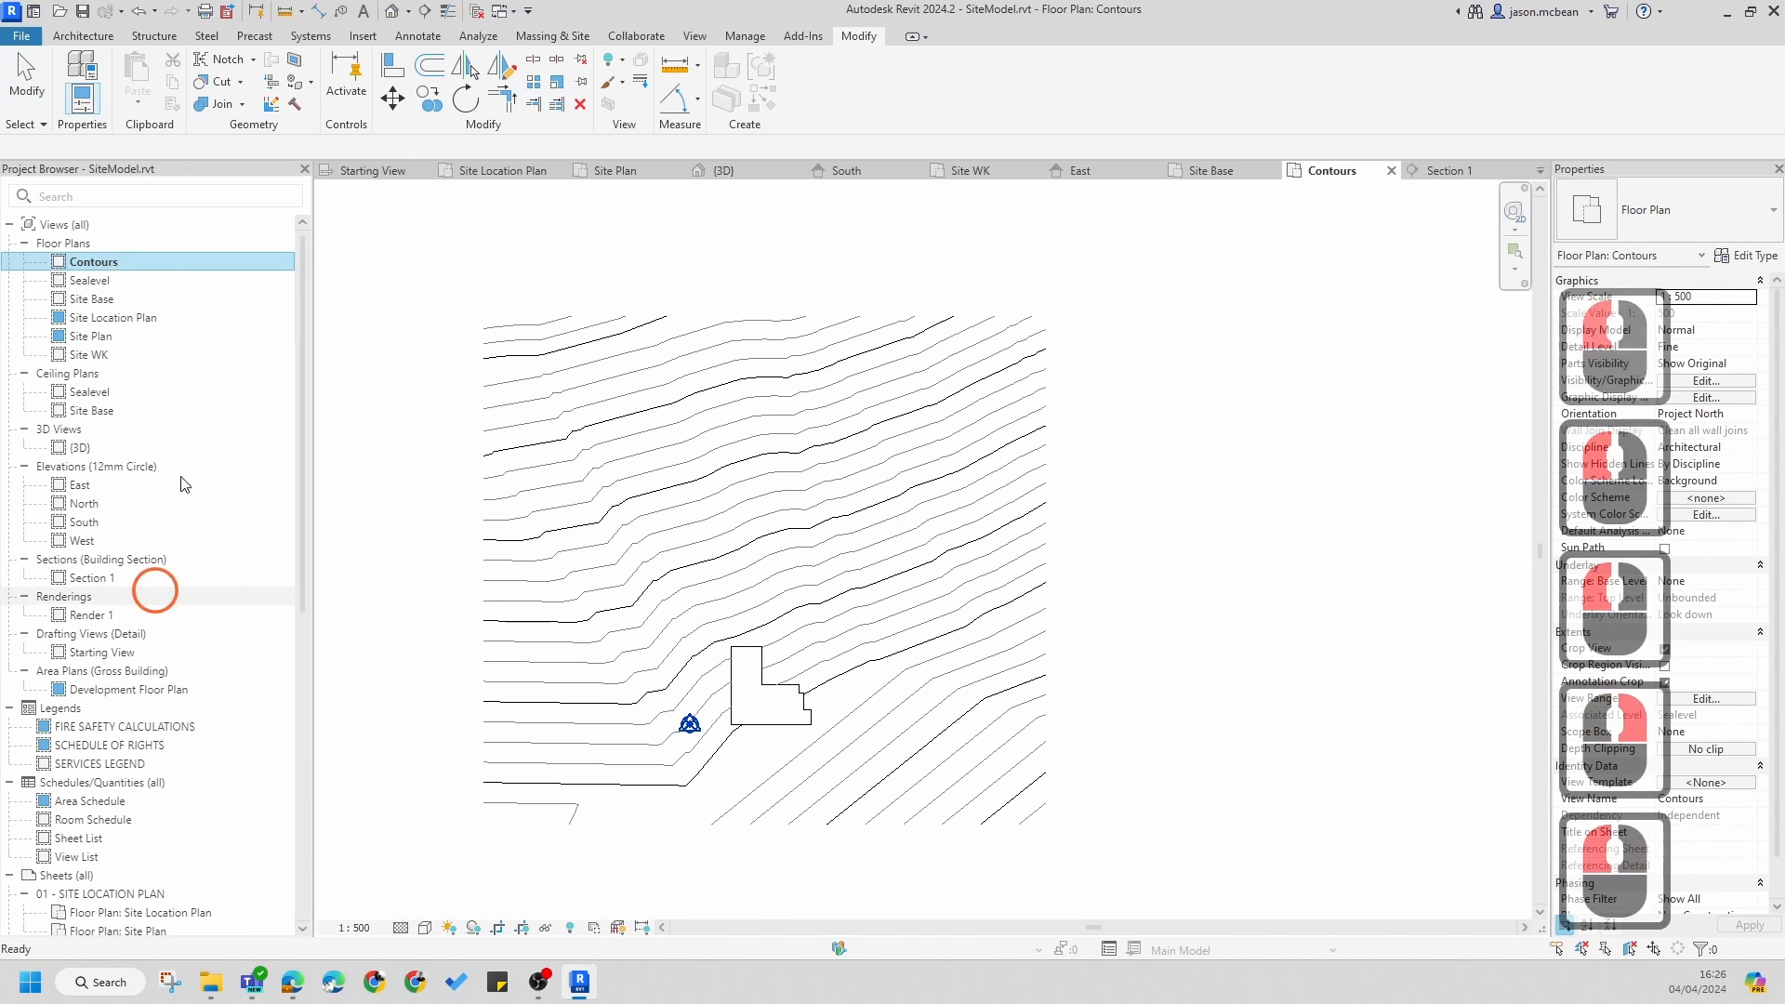
pyautogui.click(154, 258)
pyautogui.write('Ex')
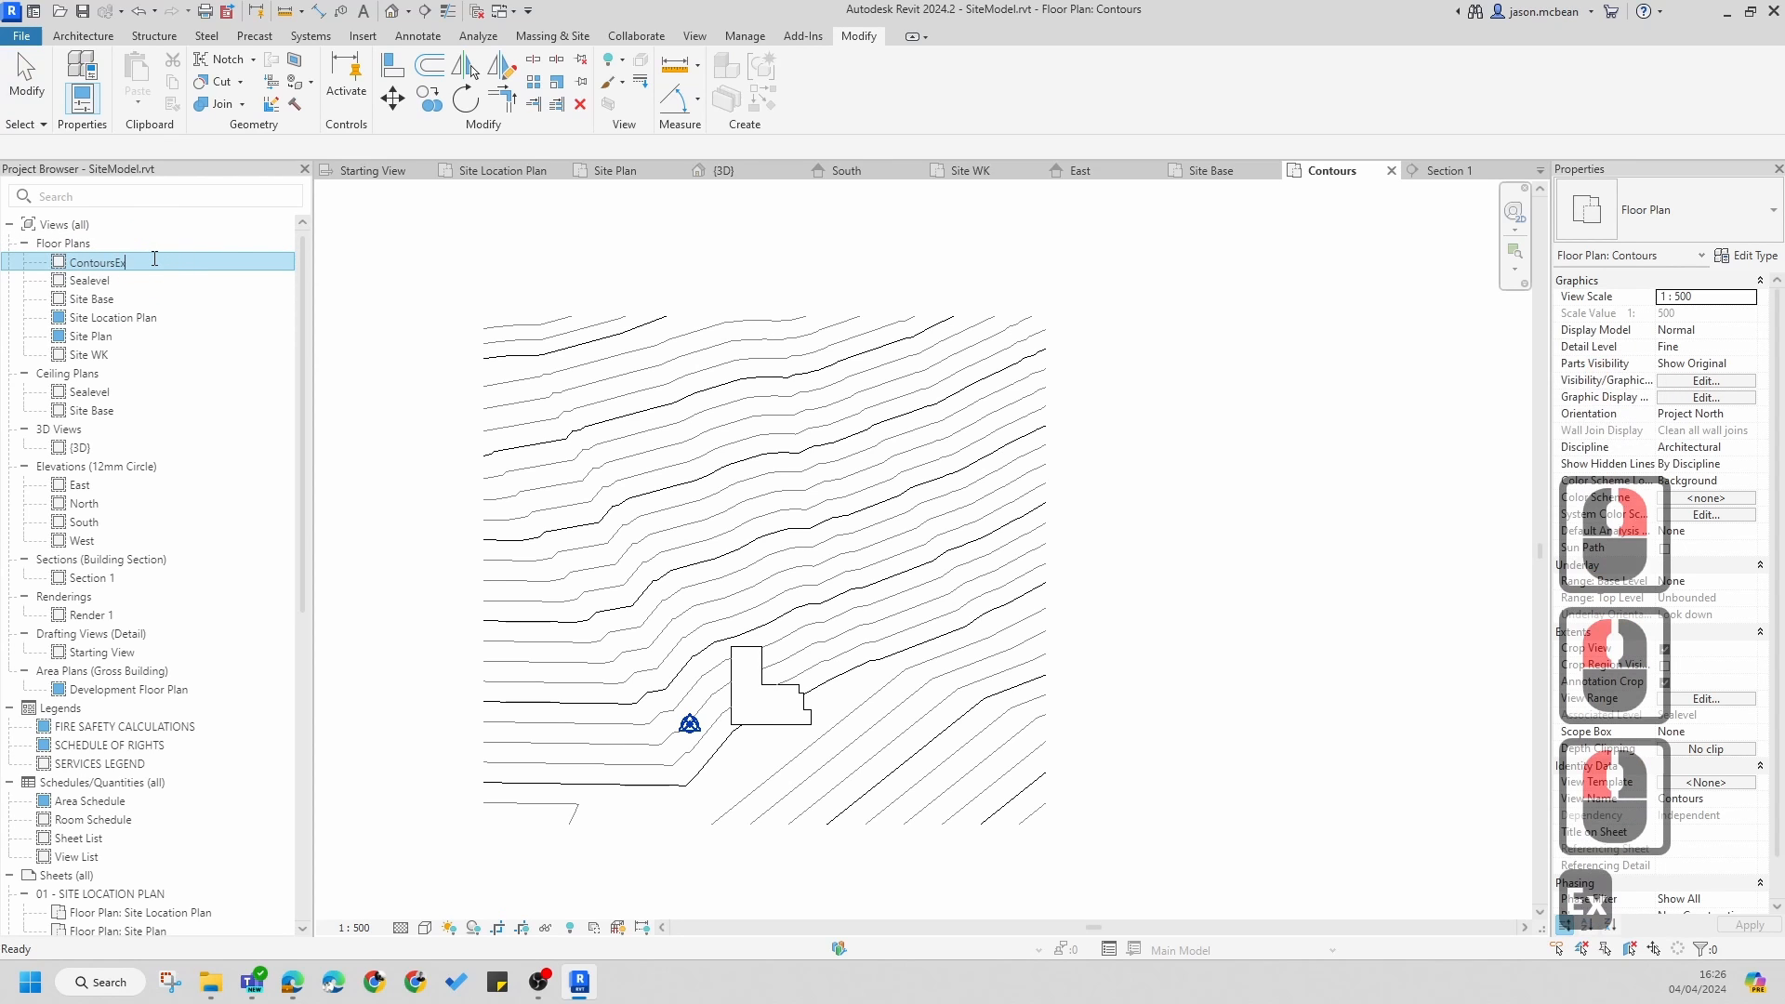
pyautogui.write('port')
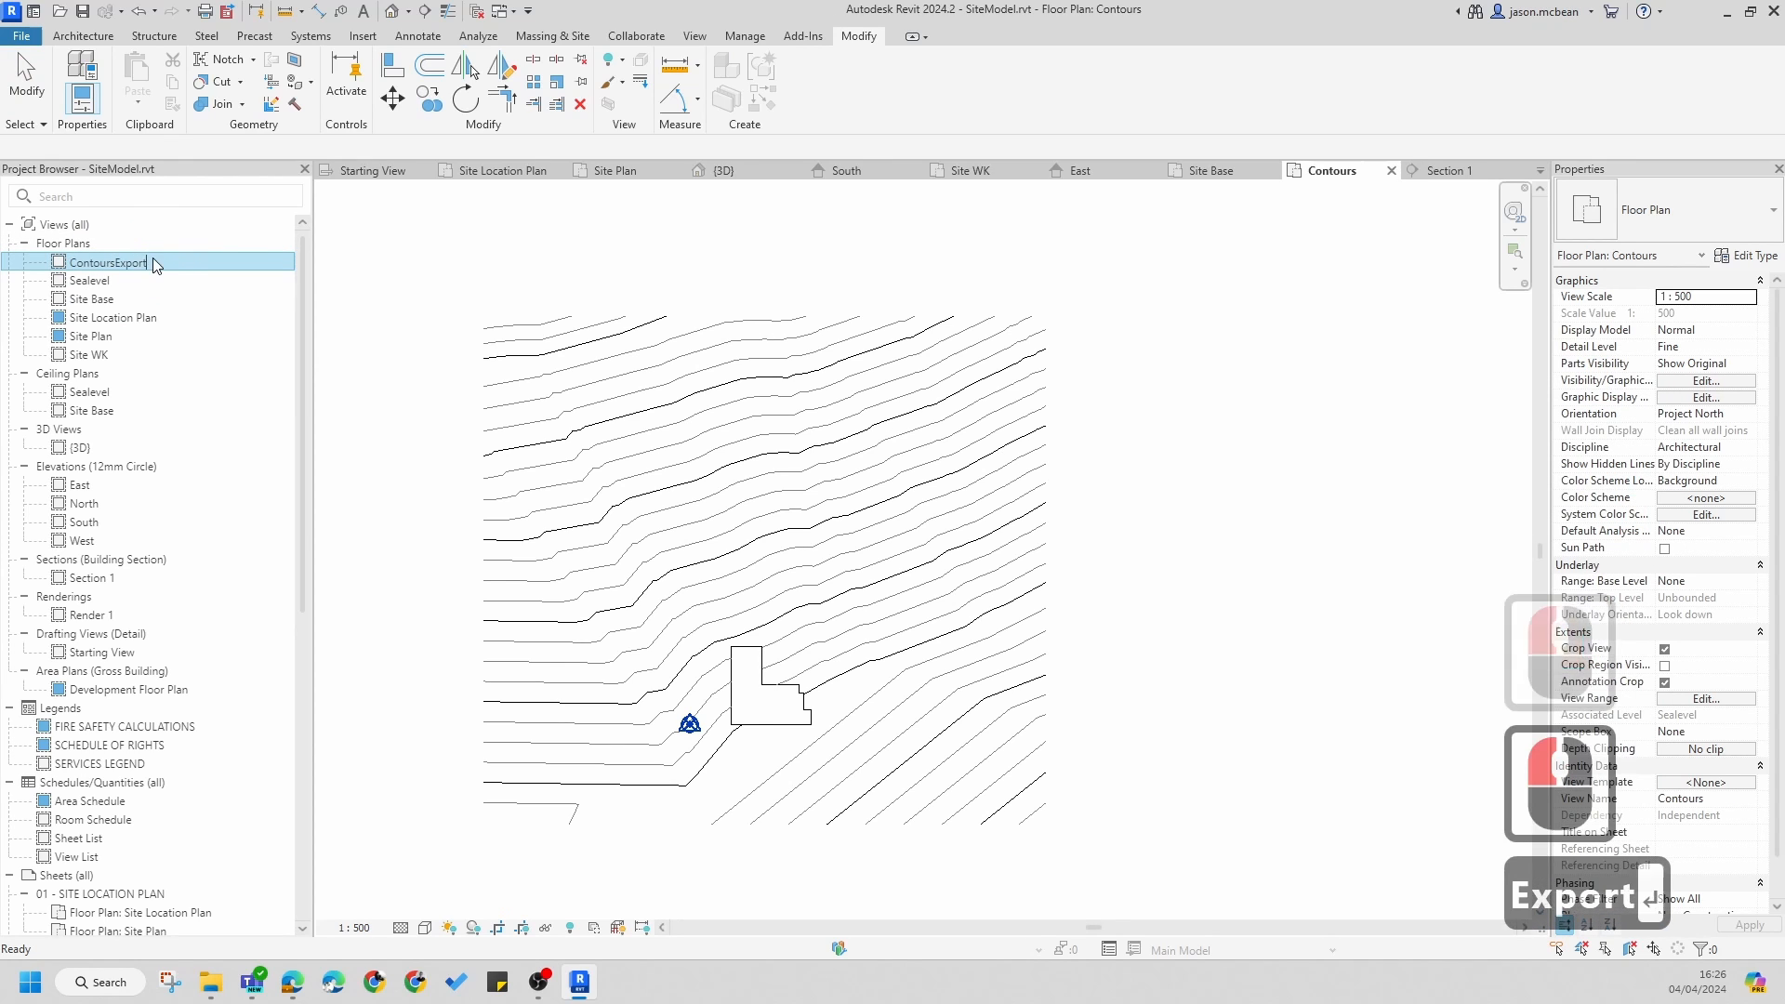
pyautogui.press('Return')
pyautogui.click(908, 610)
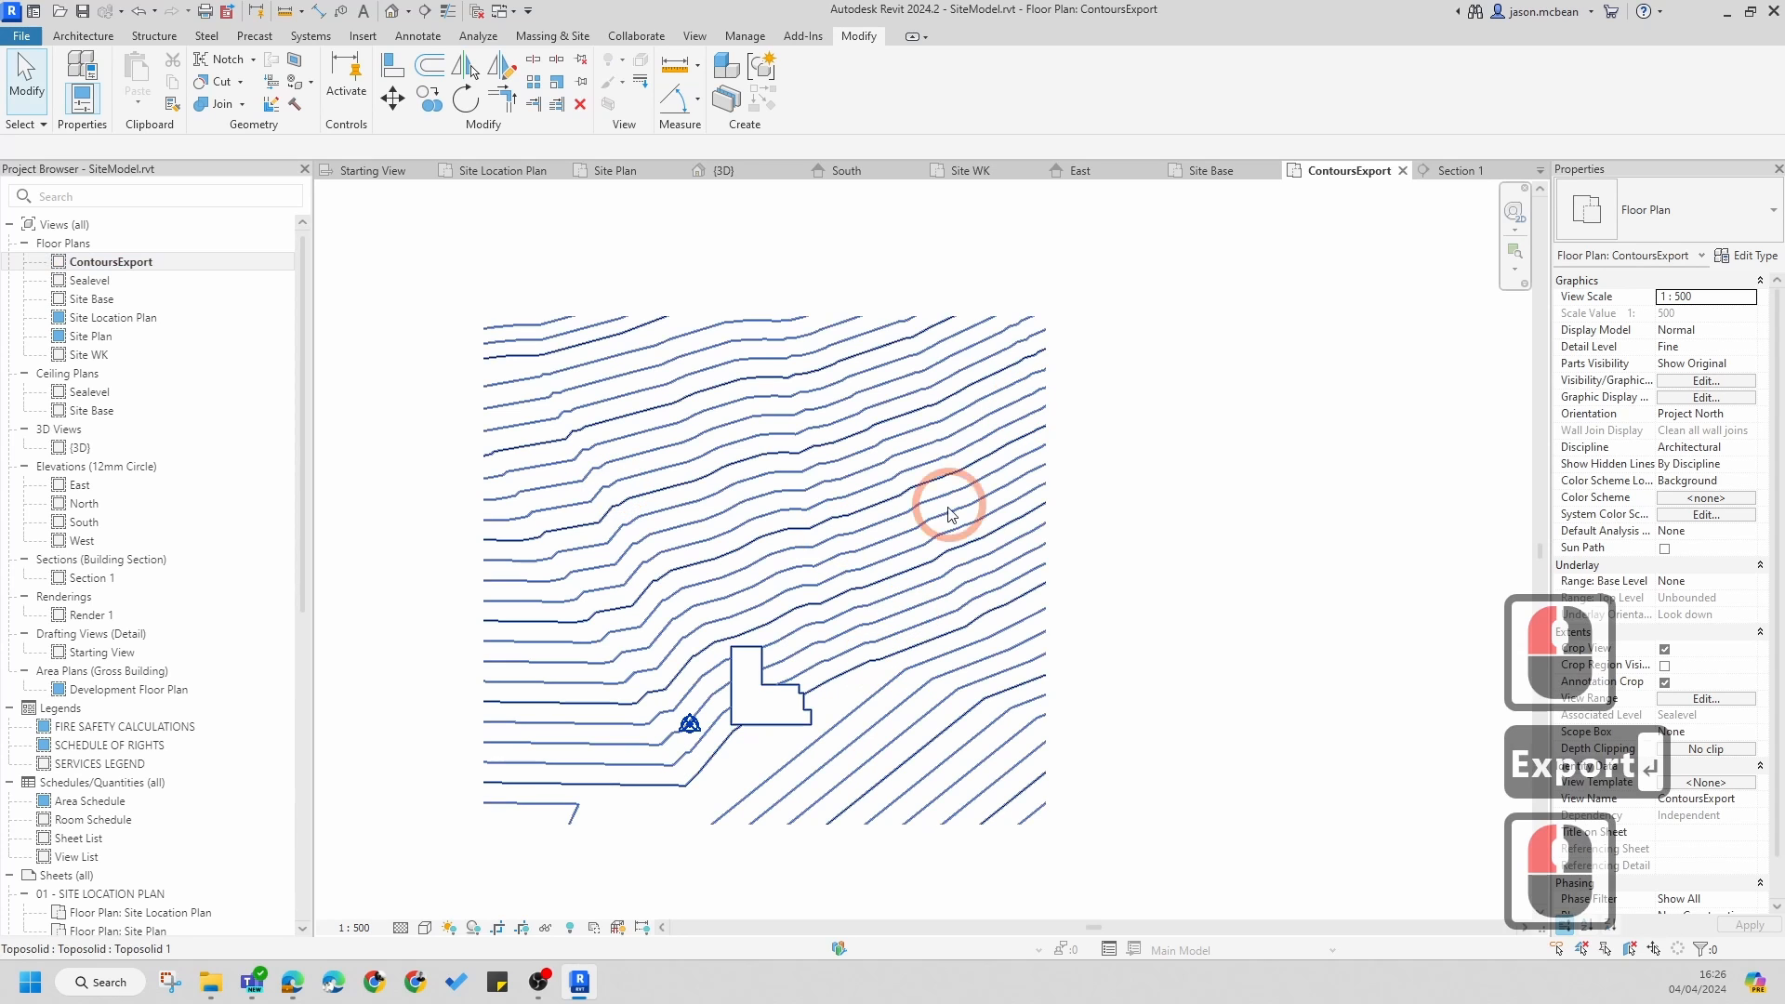
# - Open the Site Plan floor plan and examine the context buildings and contours around the red building footprint
pyautogui.doubleClick(91, 335)
pyautogui.click(1290, 512)
pyautogui.moveTo(1290, 512); pyautogui.dragTo(1247, 589, button='middle')
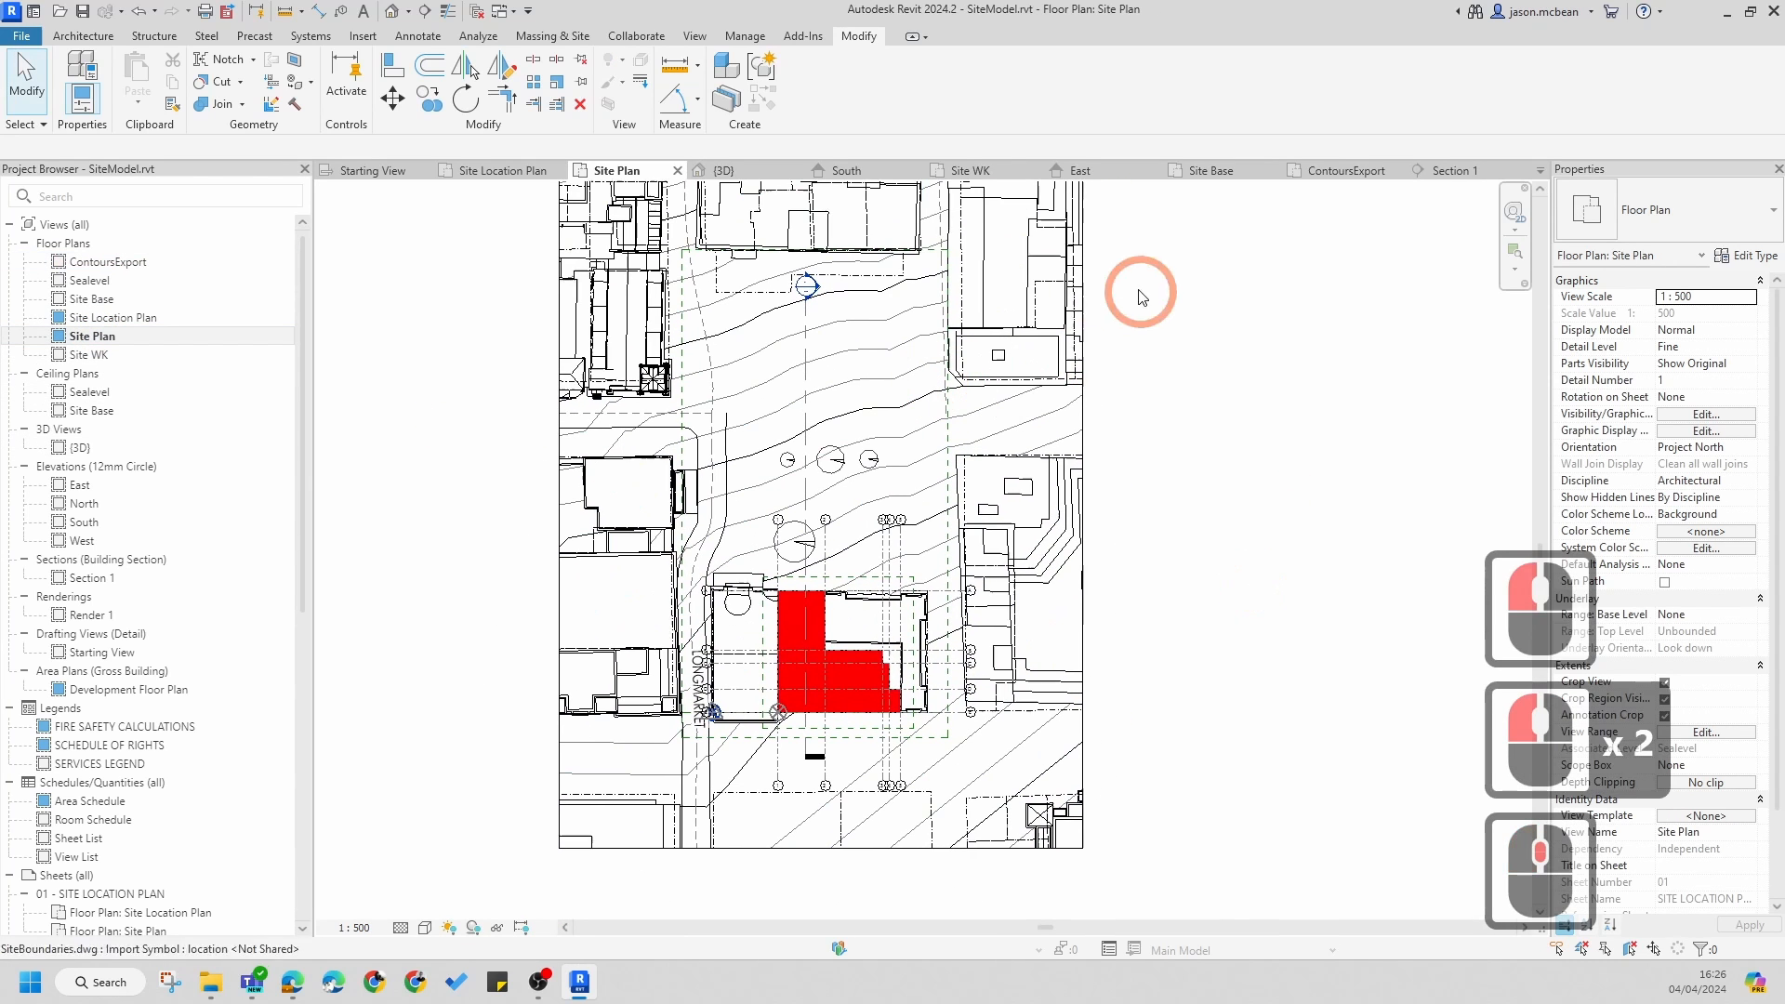
pyautogui.click(1051, 424)
pyautogui.moveTo(1289, 284); pyautogui.dragTo(1266, 388, button='middle')
pyautogui.press('Escape')
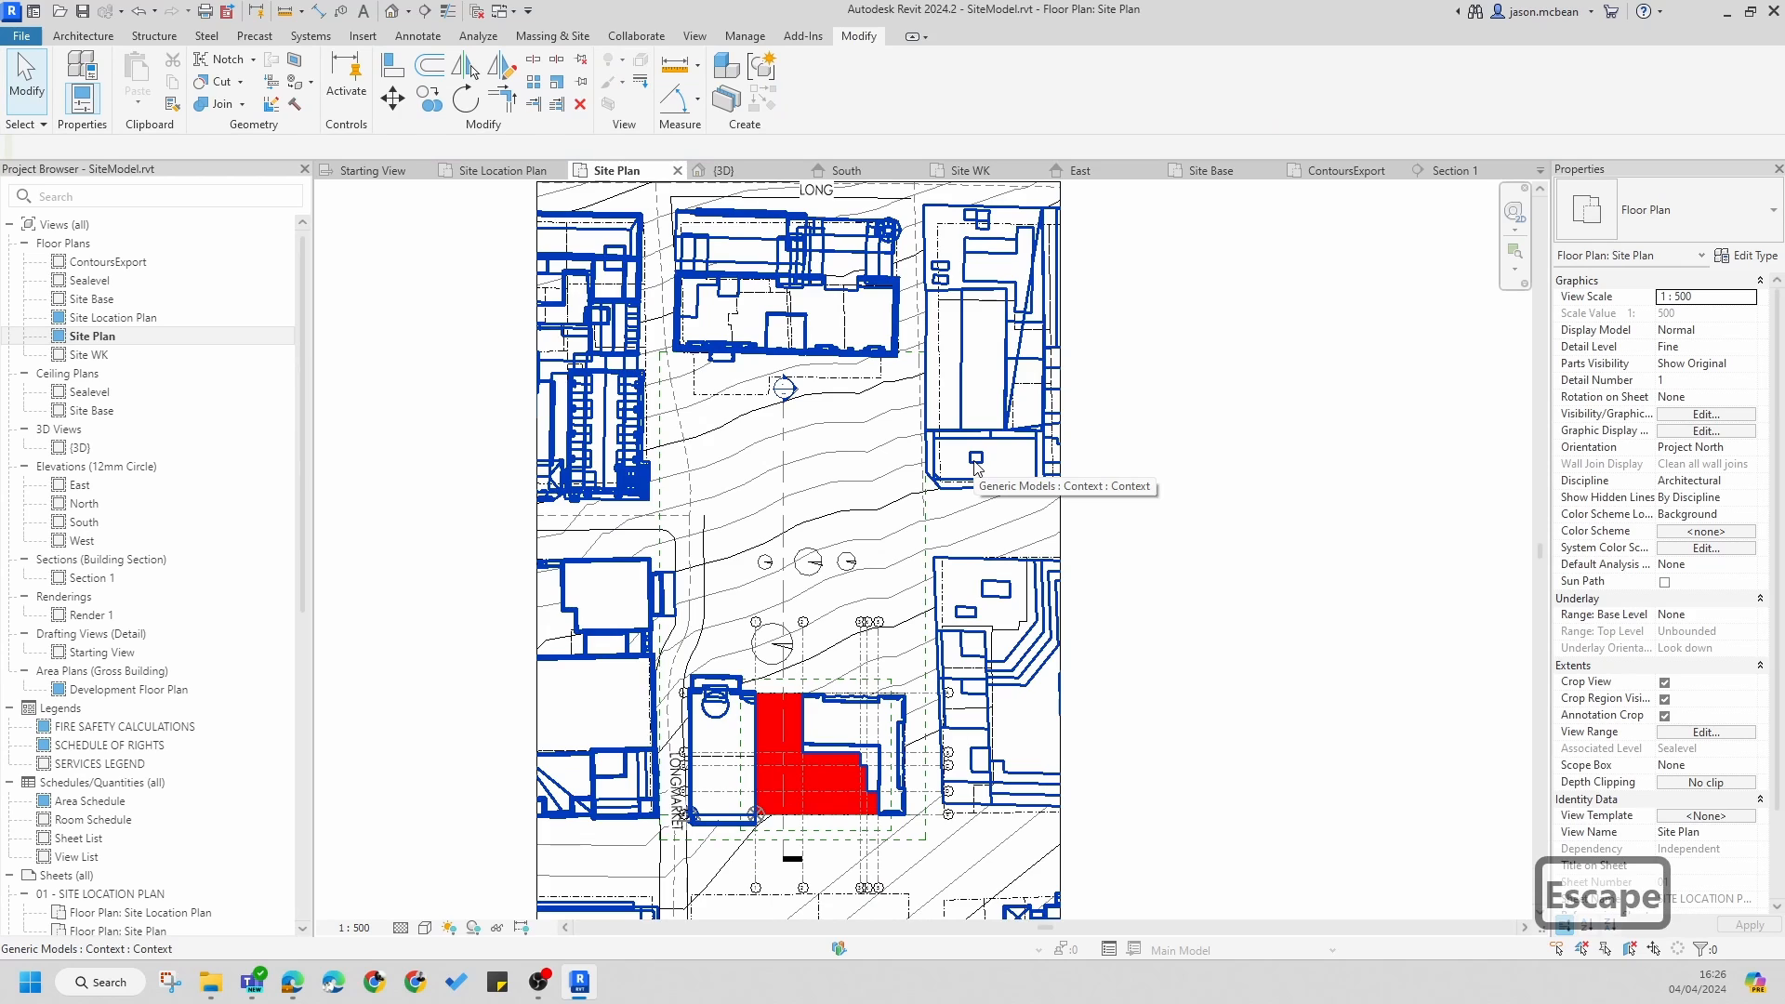
pyautogui.middleClick(1320, 322)
pyautogui.middleClick(1320, 322)
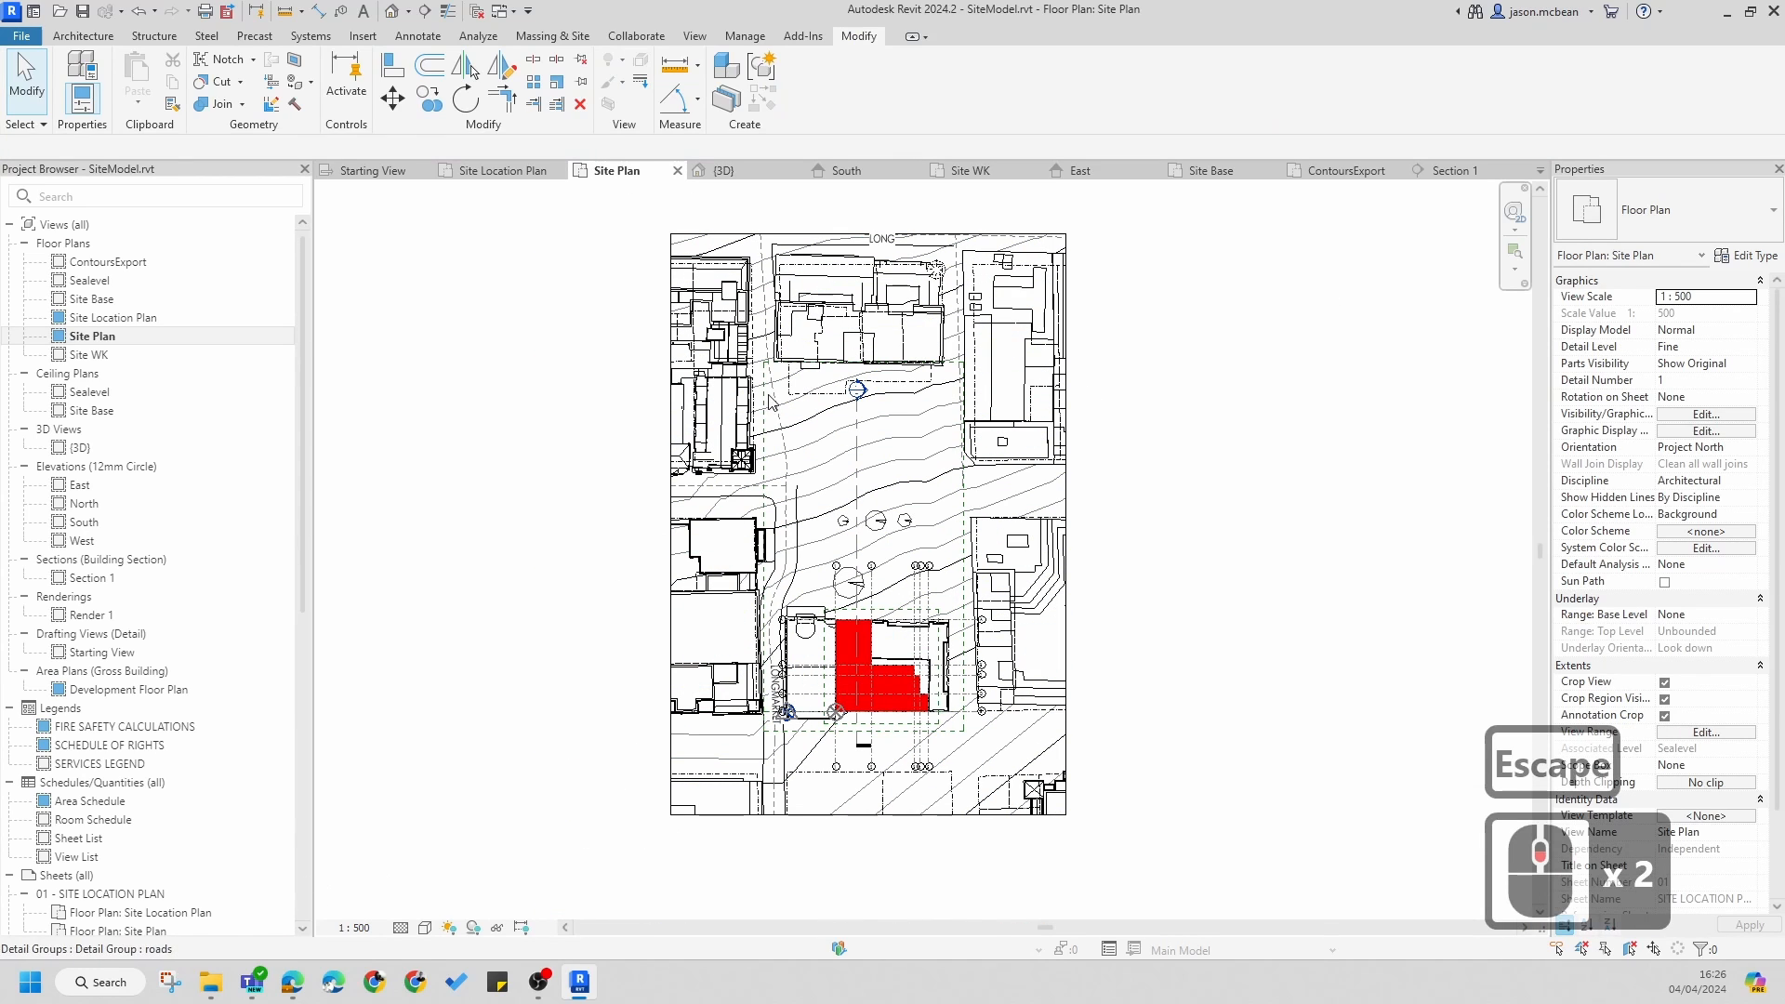
pyautogui.scroll(3, 1069, 481)
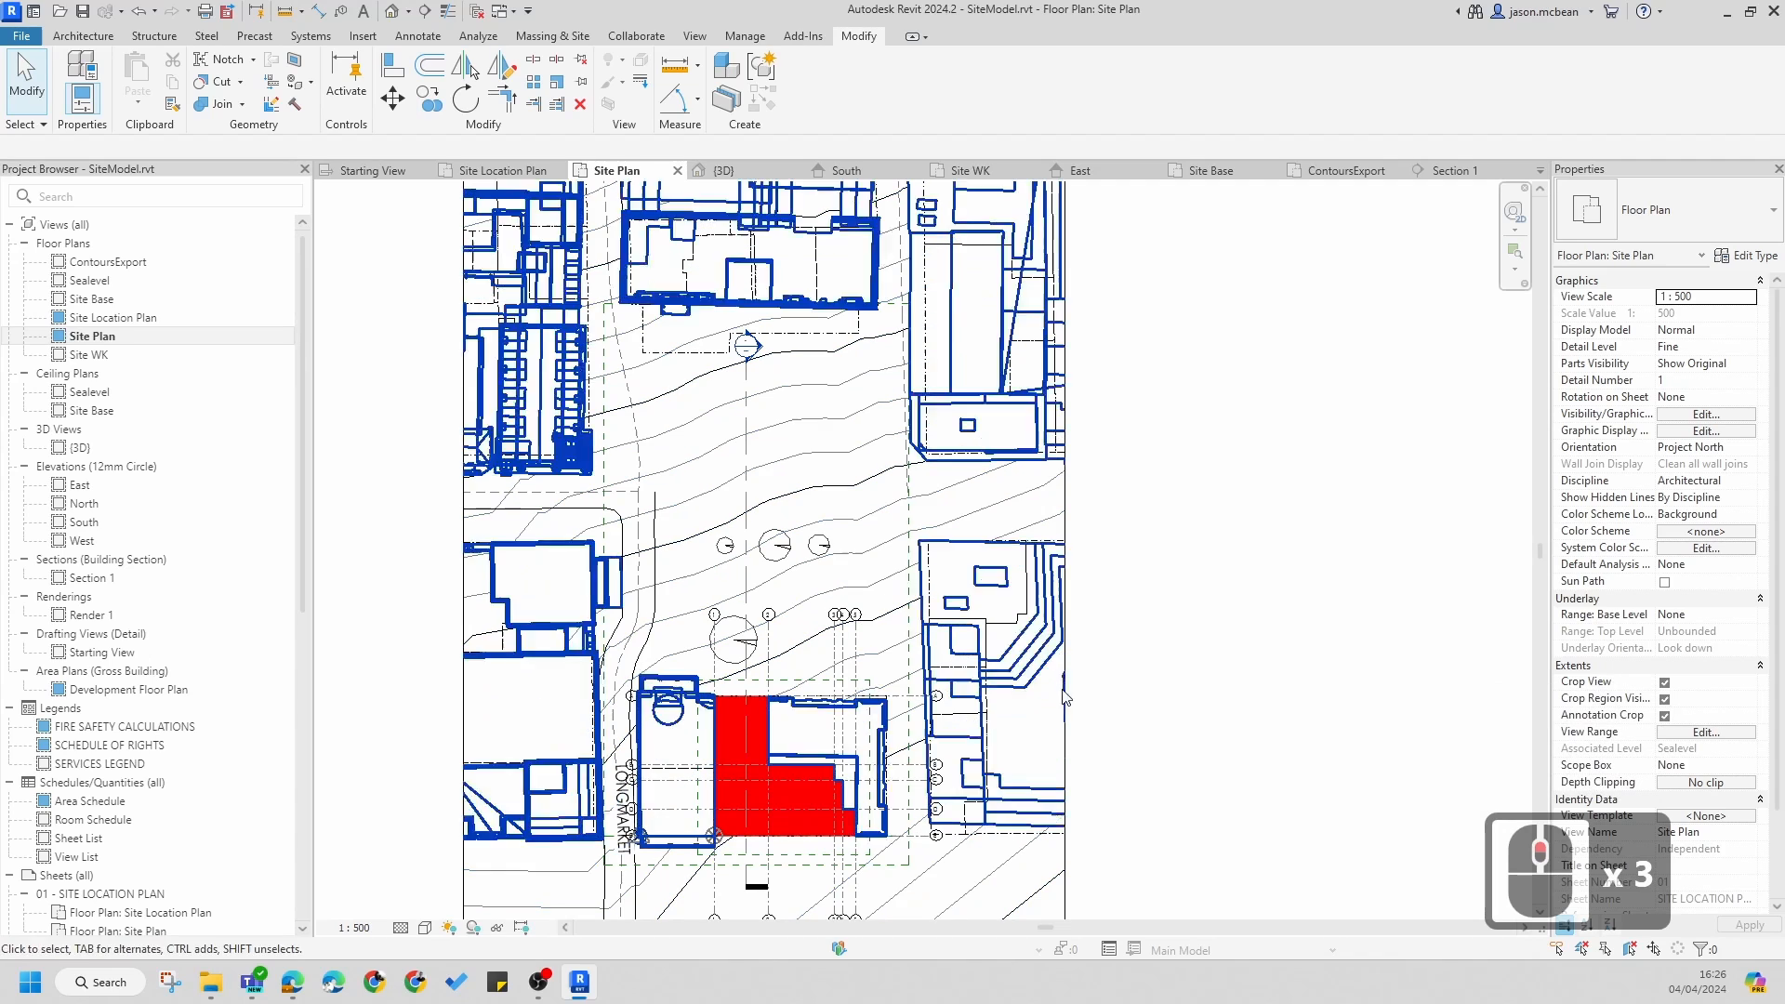
pyautogui.click(1225, 526)
pyautogui.scroll(-4, 1224, 526)
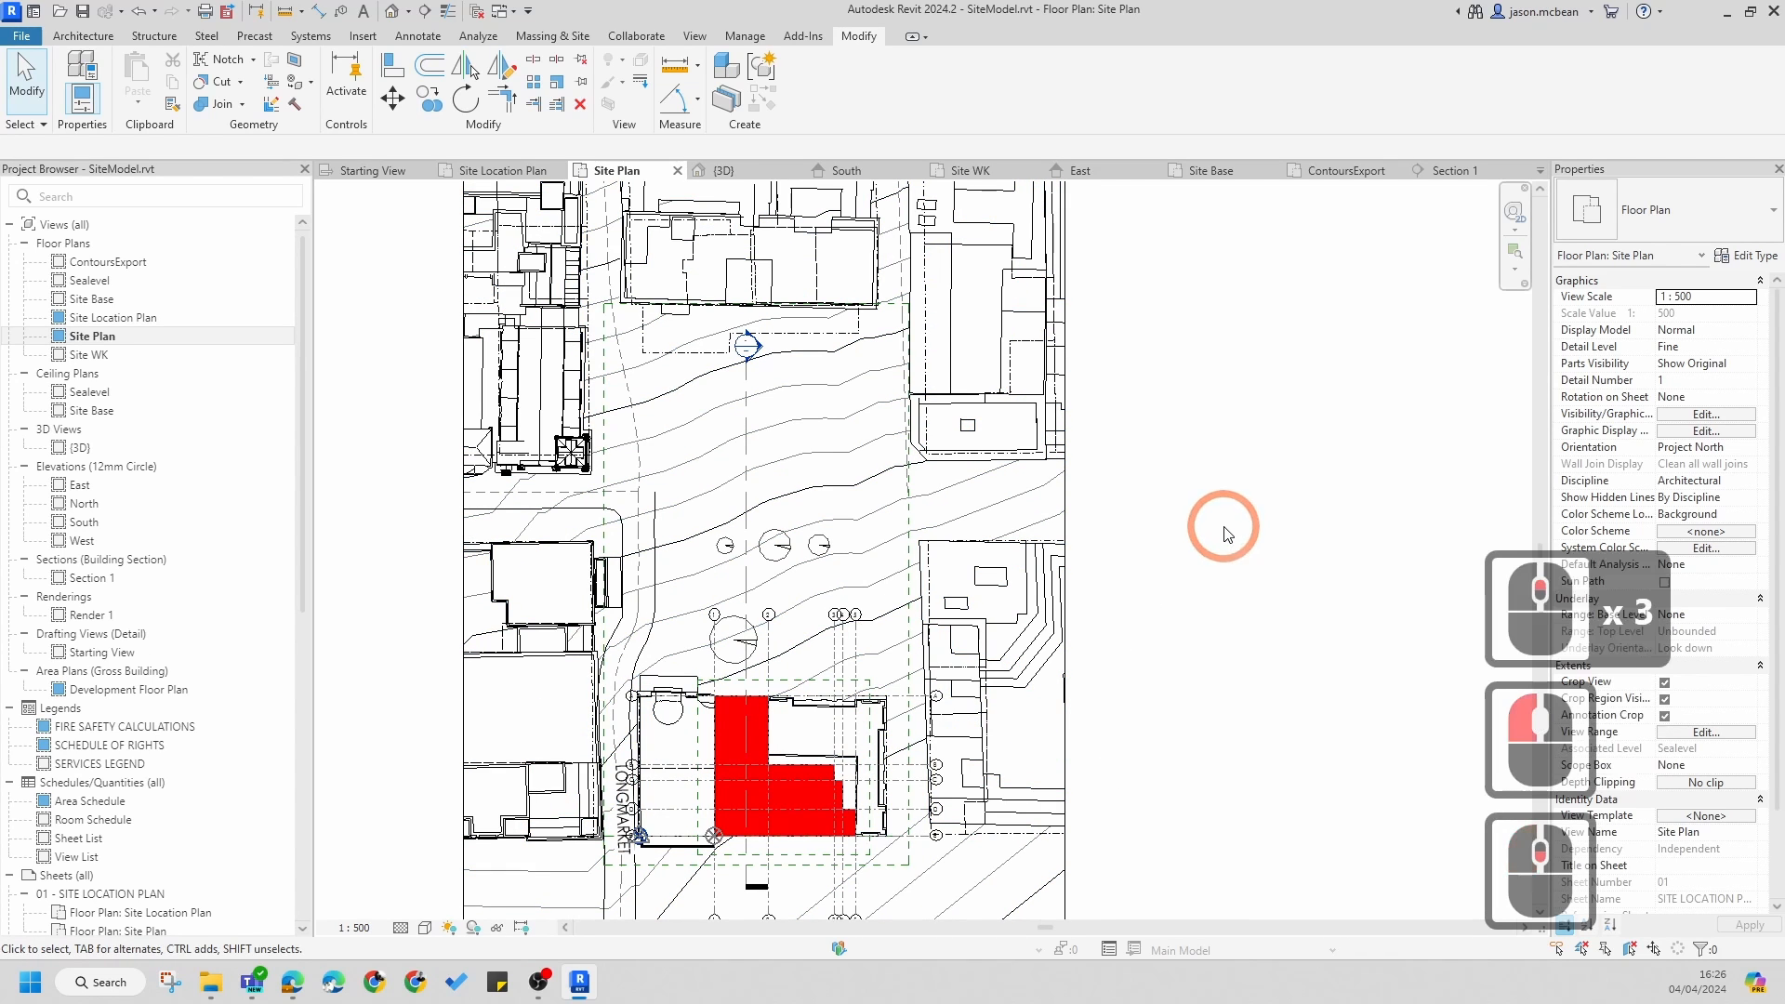
pyautogui.moveTo(1224, 528)
pyautogui.mouseDown(button='middle')
pyautogui.moveTo(1141, 445)
pyautogui.moveTo(1133, 485)
pyautogui.moveTo(1169, 538)
pyautogui.moveTo(1153, 569)
pyautogui.mouseUp(button='middle')
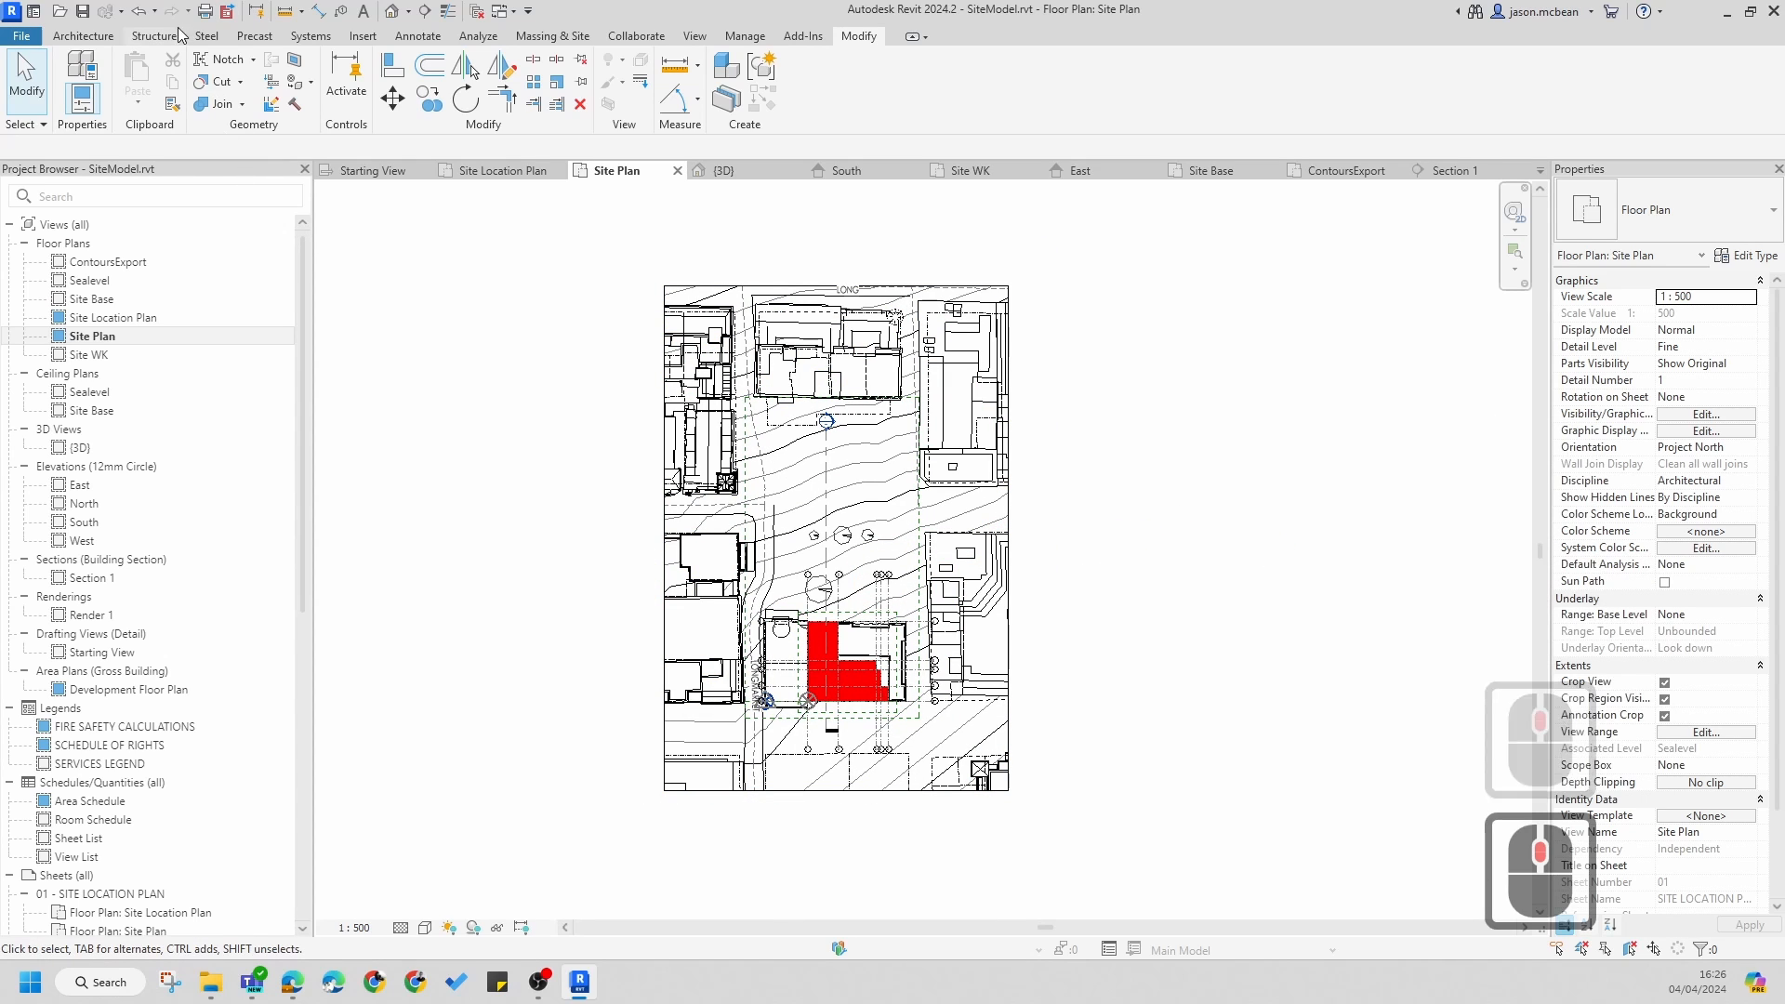
# - Start a CAD link for the current view only, with Auto - Origin to Internal Origin positioning and placement at the Sealevel level
pyautogui.click(362, 35)
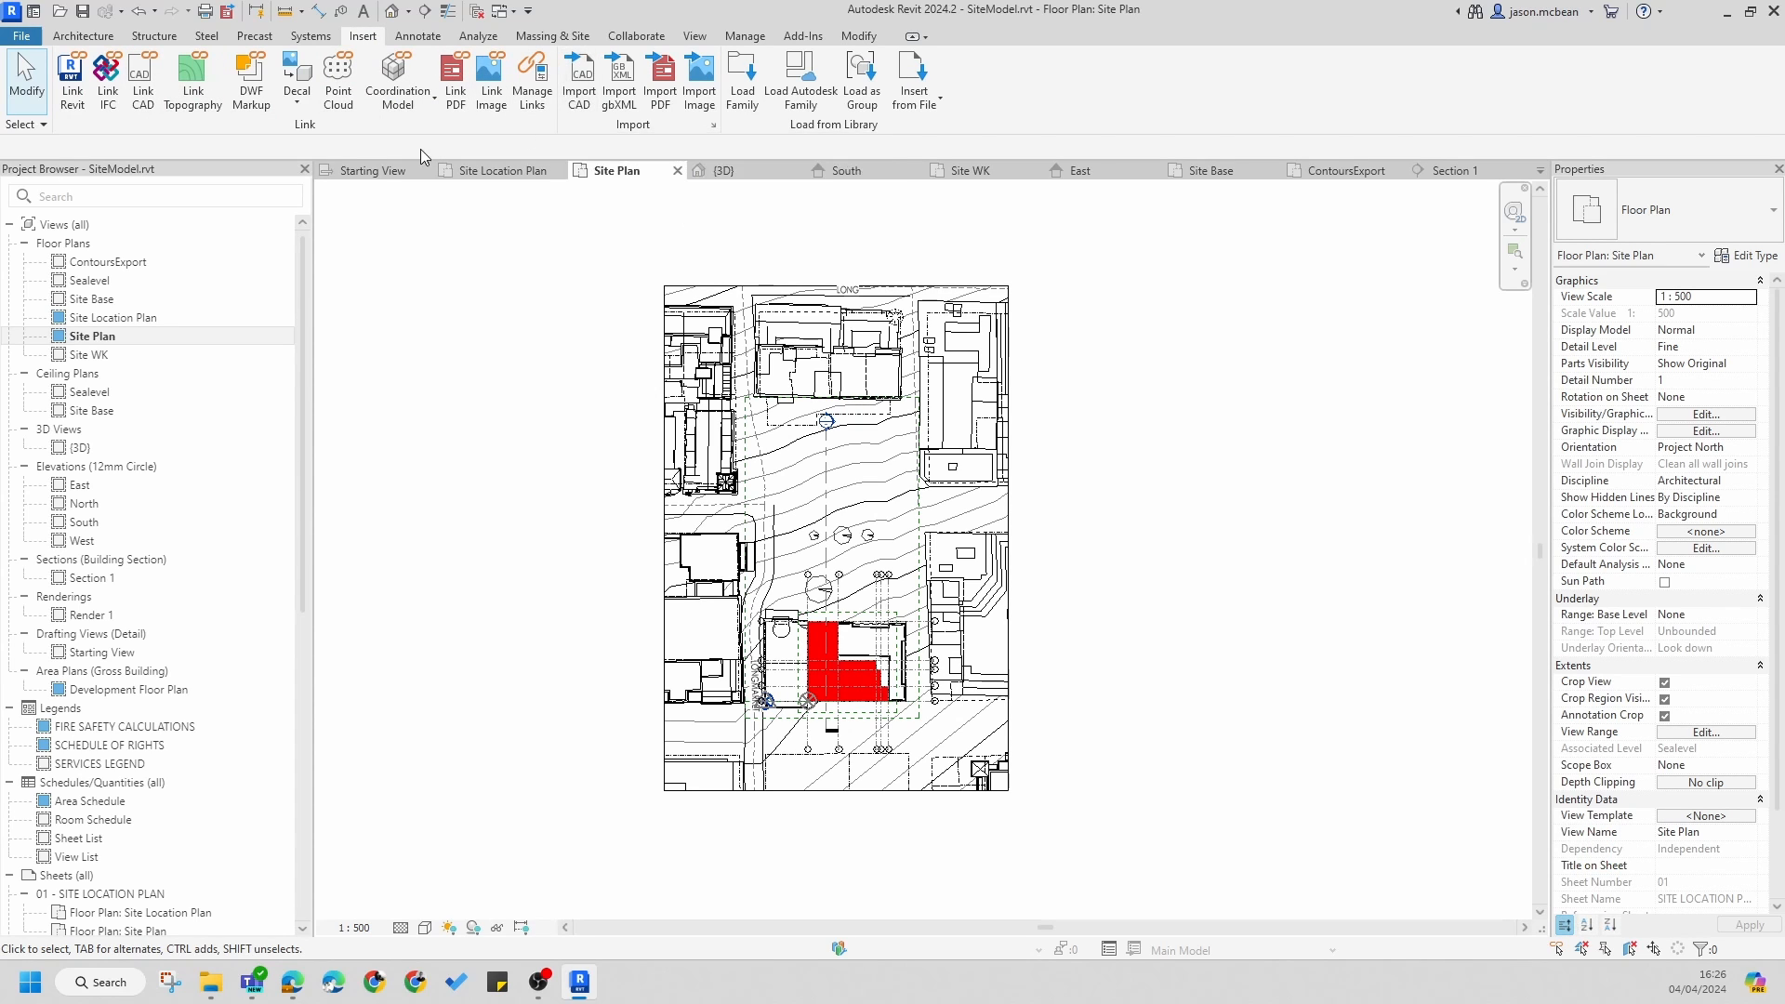
pyautogui.click(148, 93)
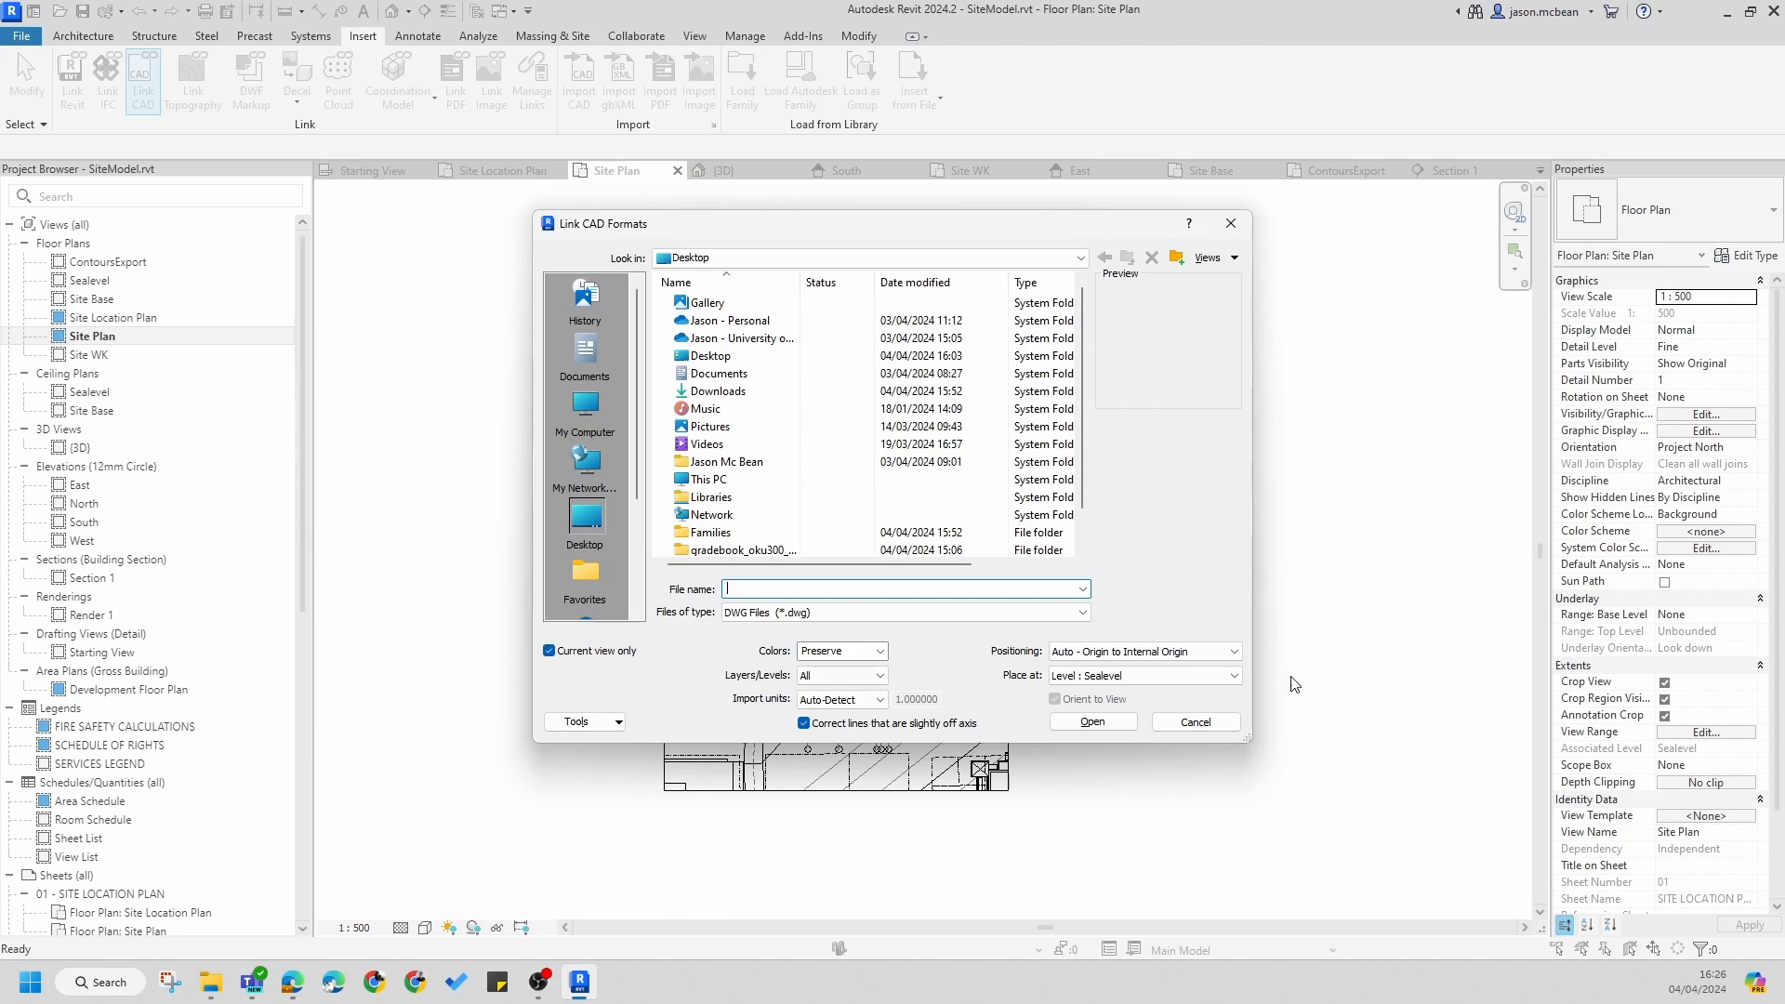
pyautogui.click(1216, 652)
pyautogui.click(1218, 656)
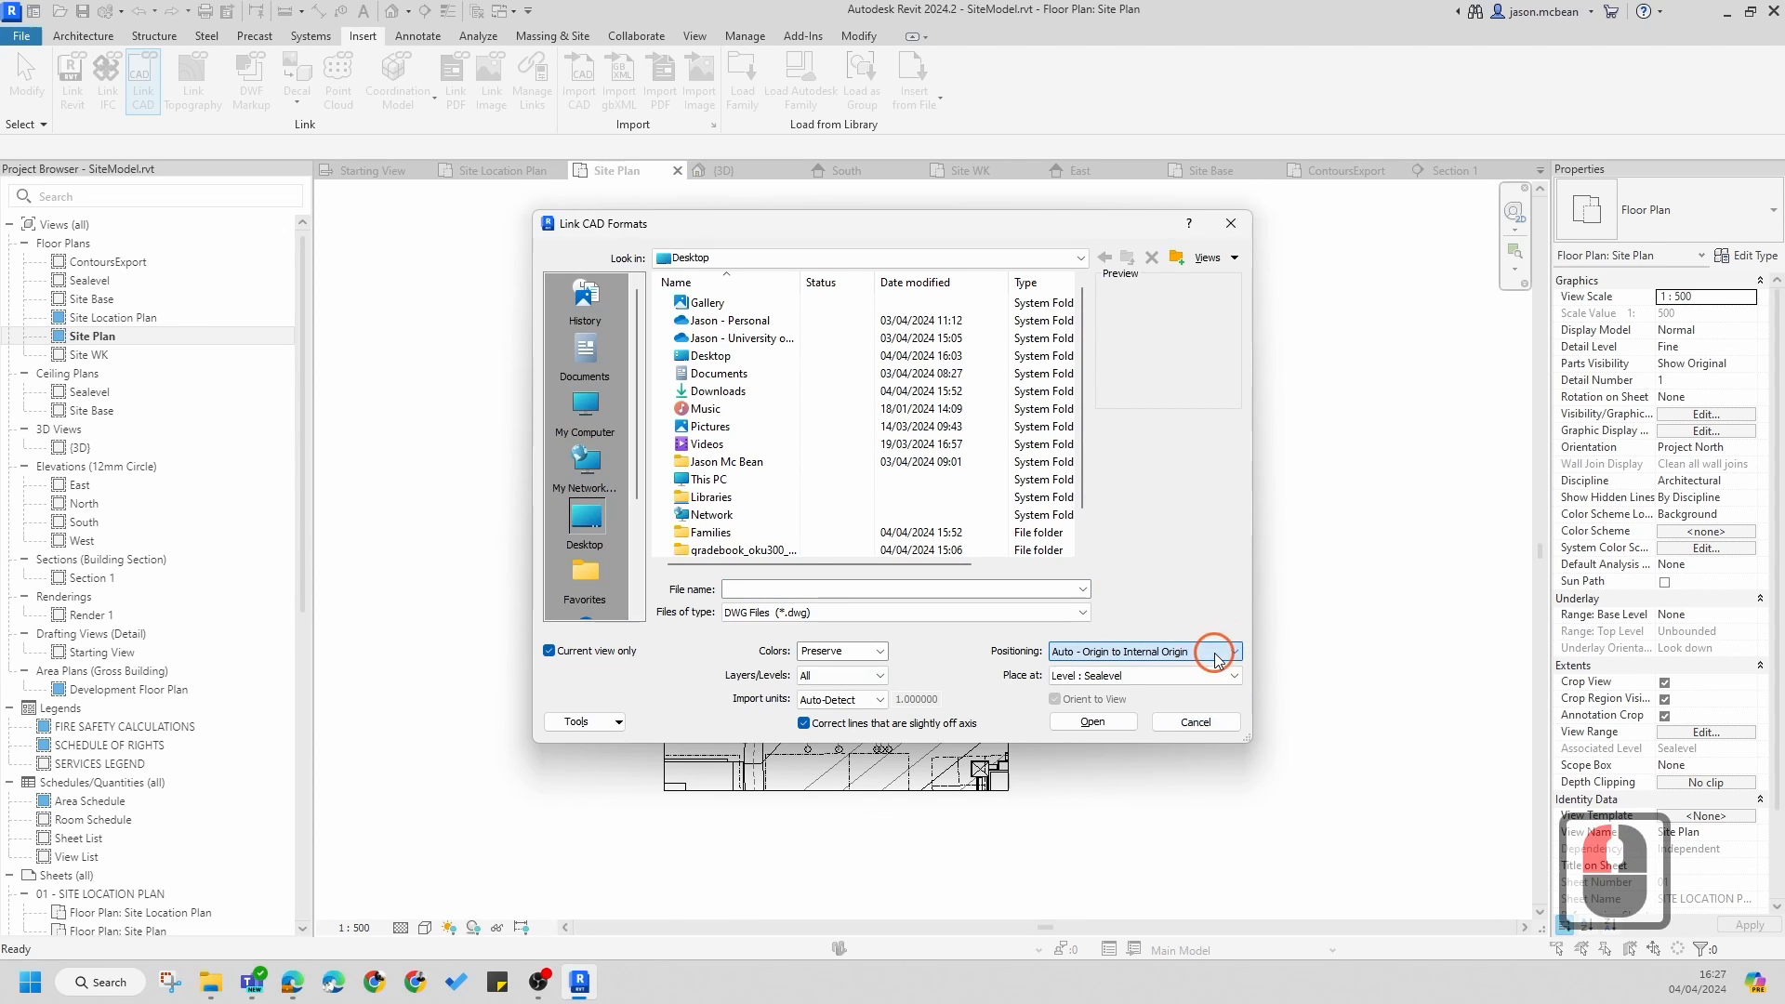
pyautogui.click(1217, 655)
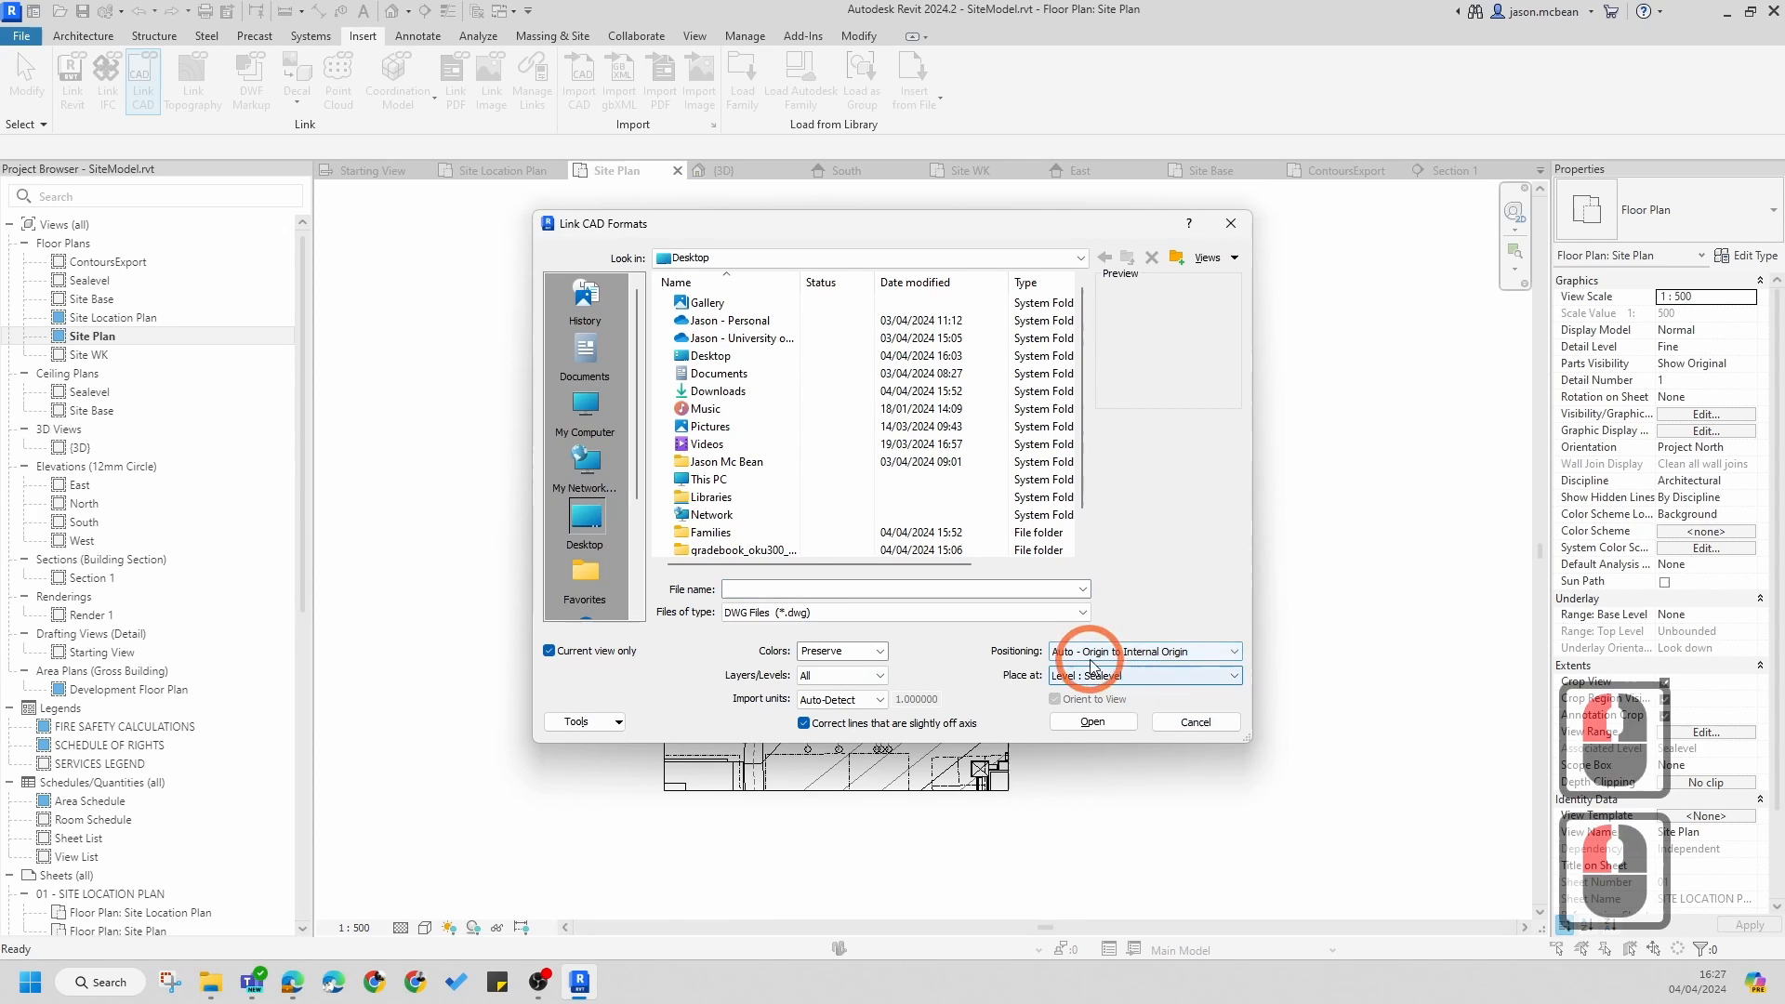
pyautogui.click(1162, 676)
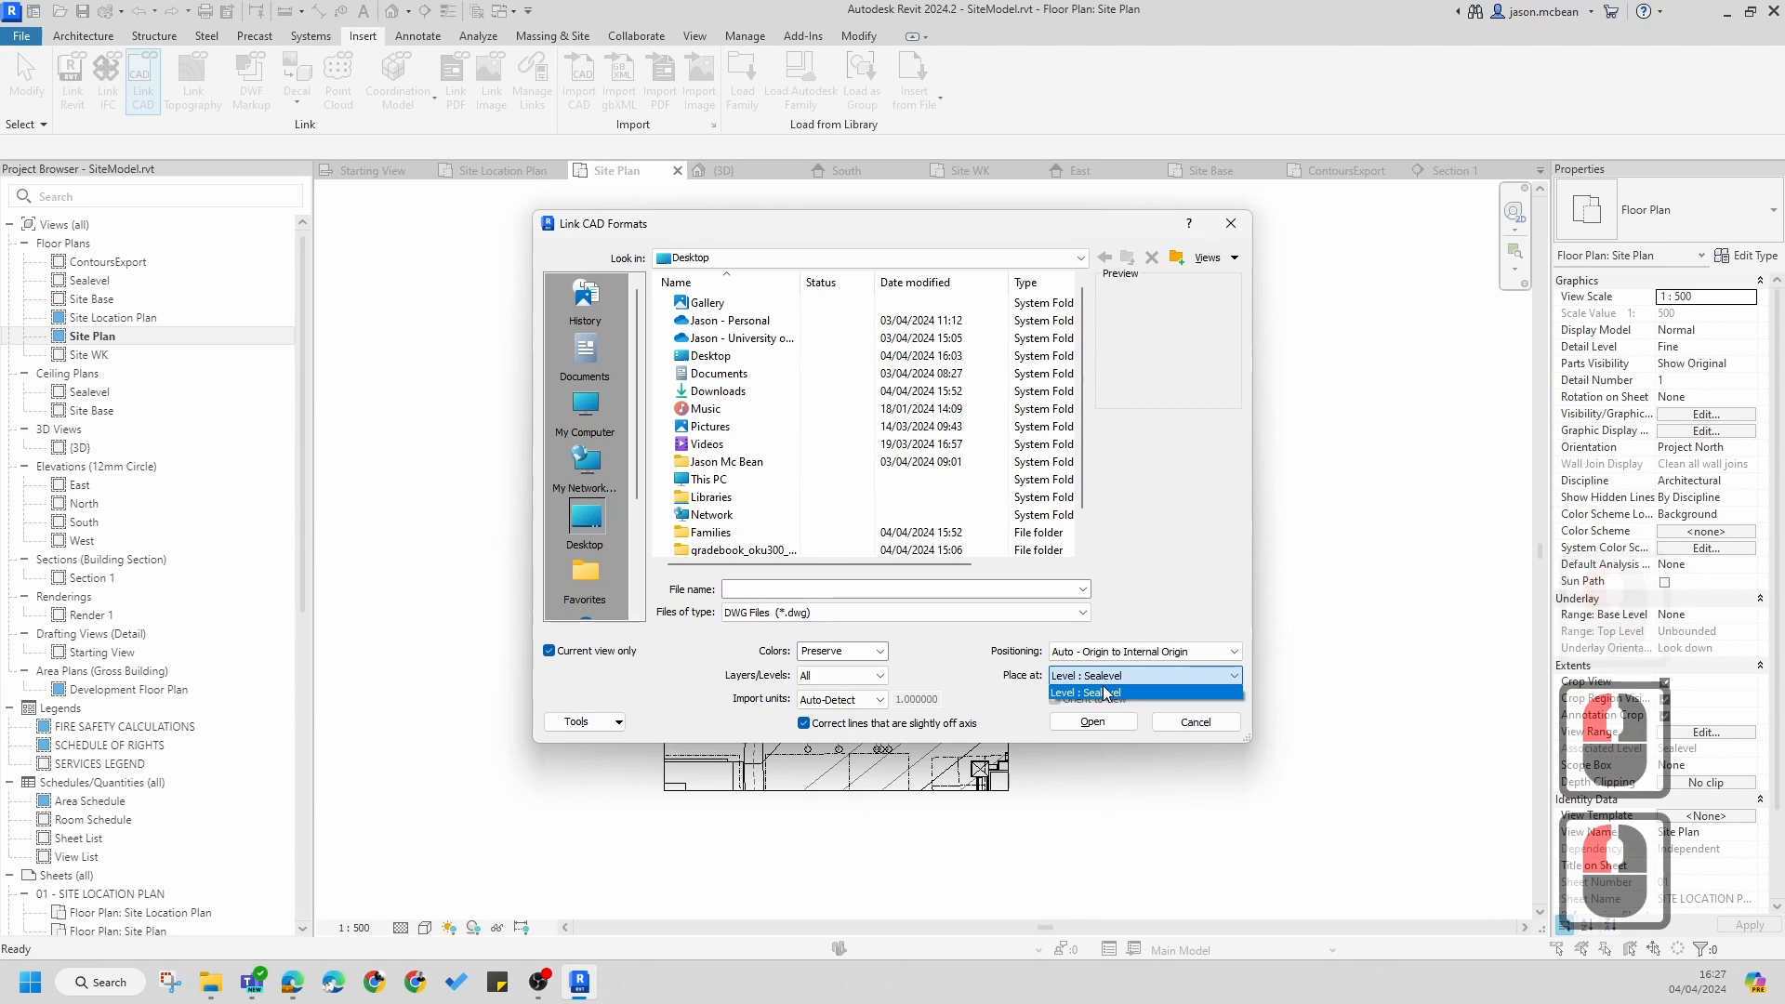
pyautogui.click(1134, 677)
pyautogui.click(1138, 678)
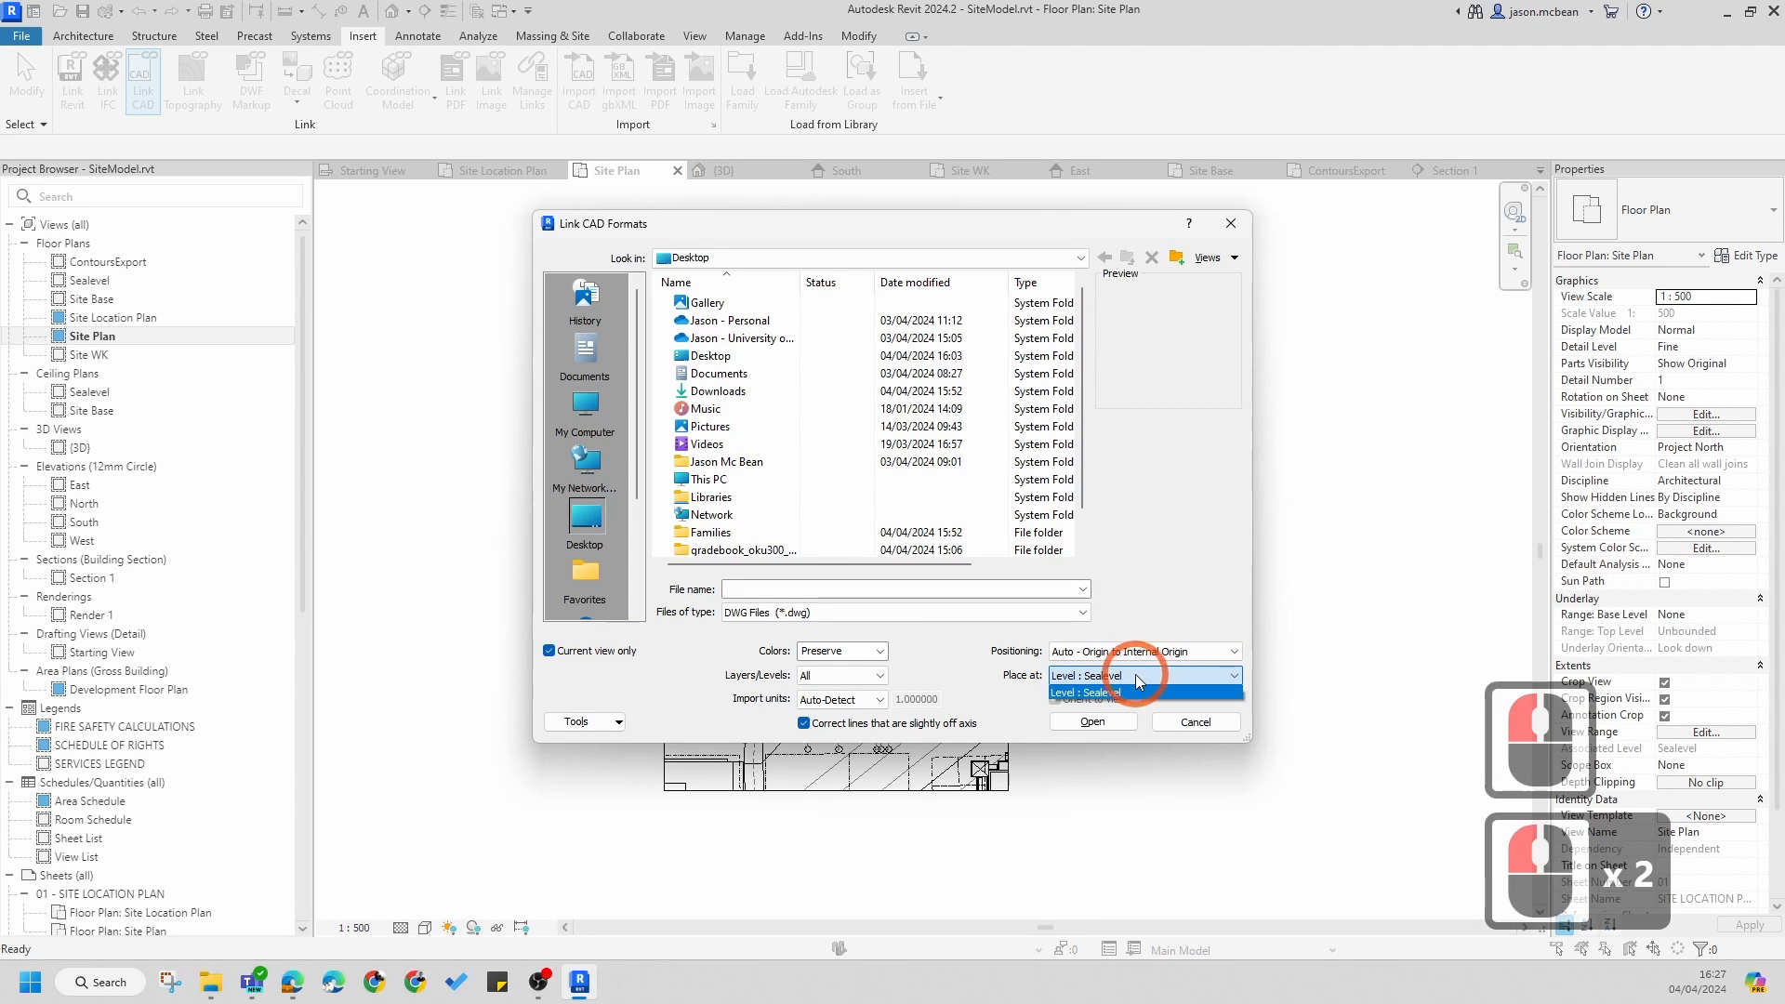
pyautogui.click(1140, 681)
pyautogui.click(1140, 681)
pyautogui.click(1140, 682)
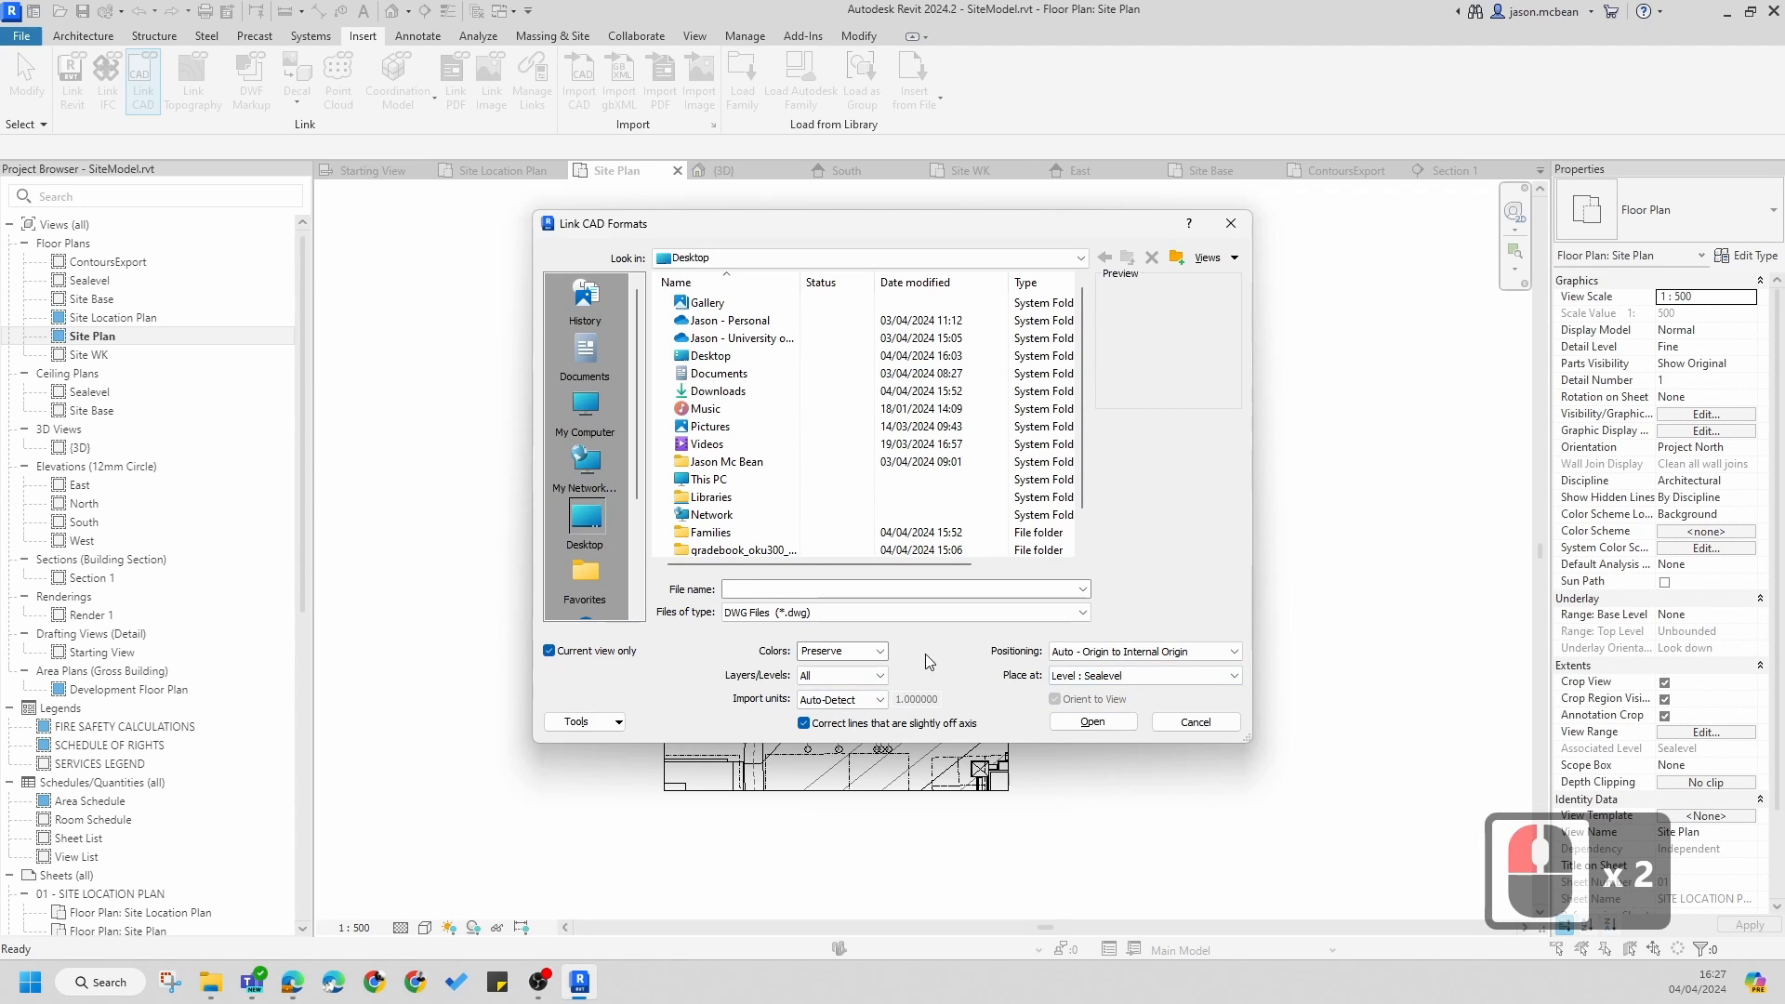
# - Link Contours.dwg from the Desktop into the Site Plan
pyautogui.click(1097, 727)
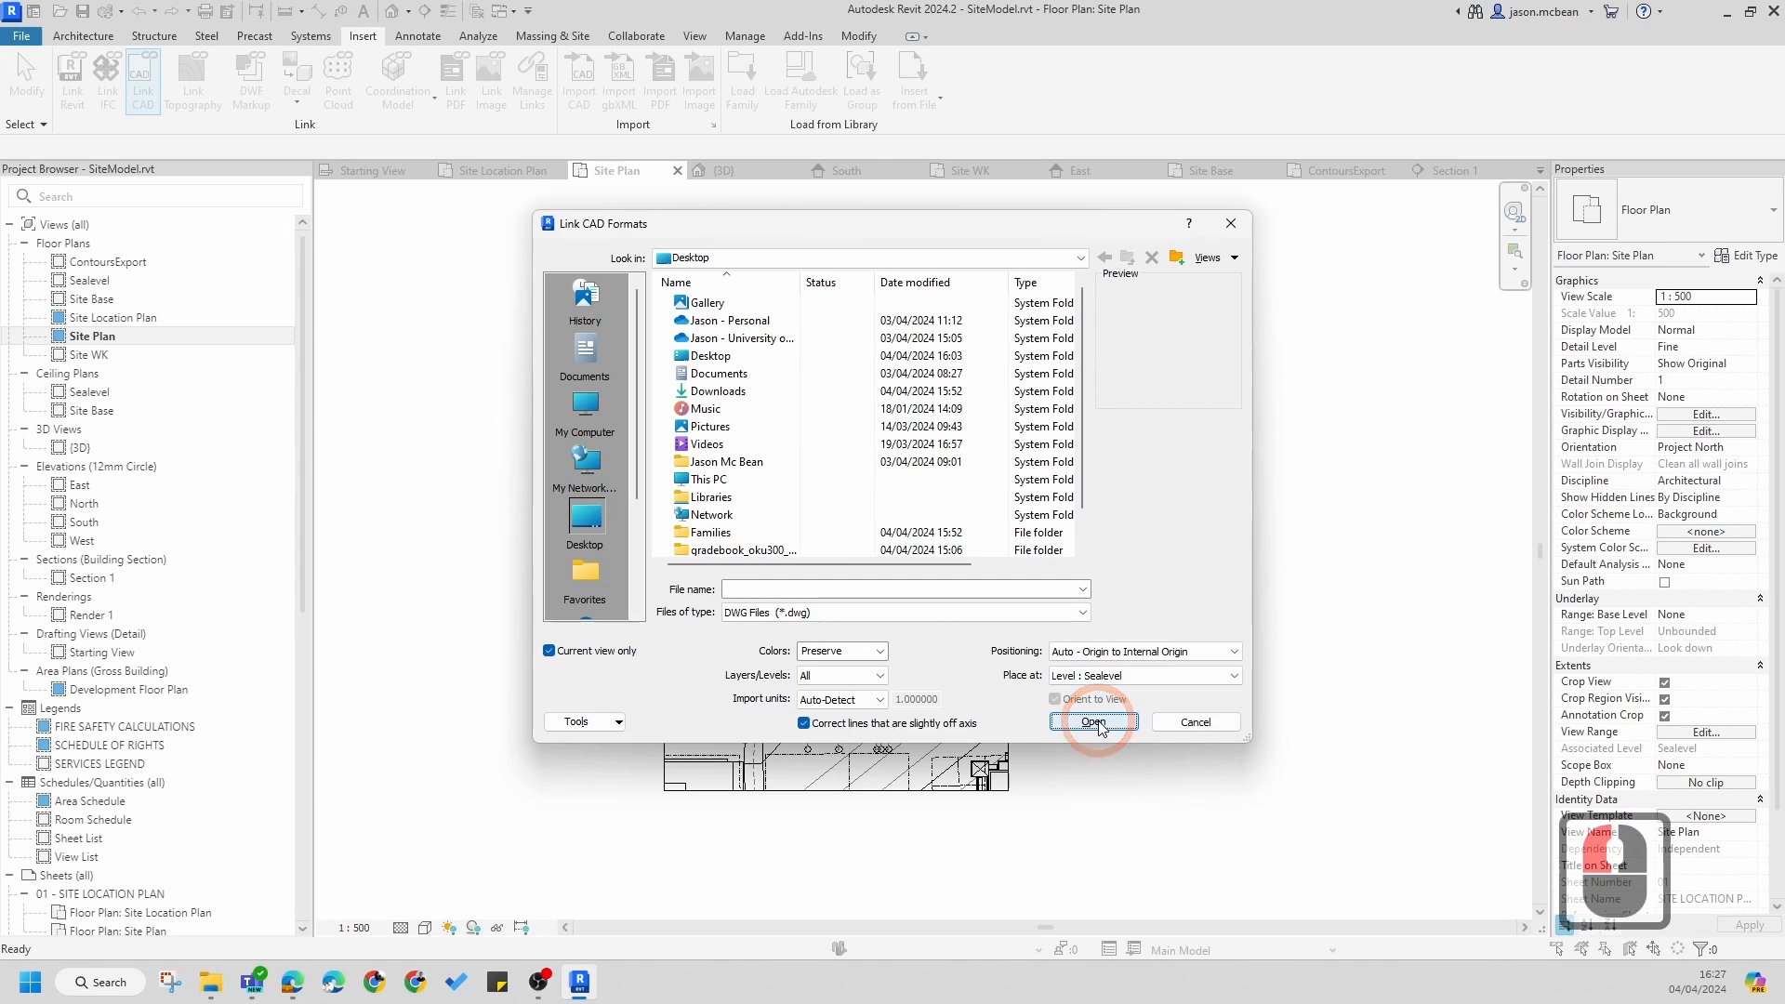
pyautogui.scroll(-7, 707, 502)
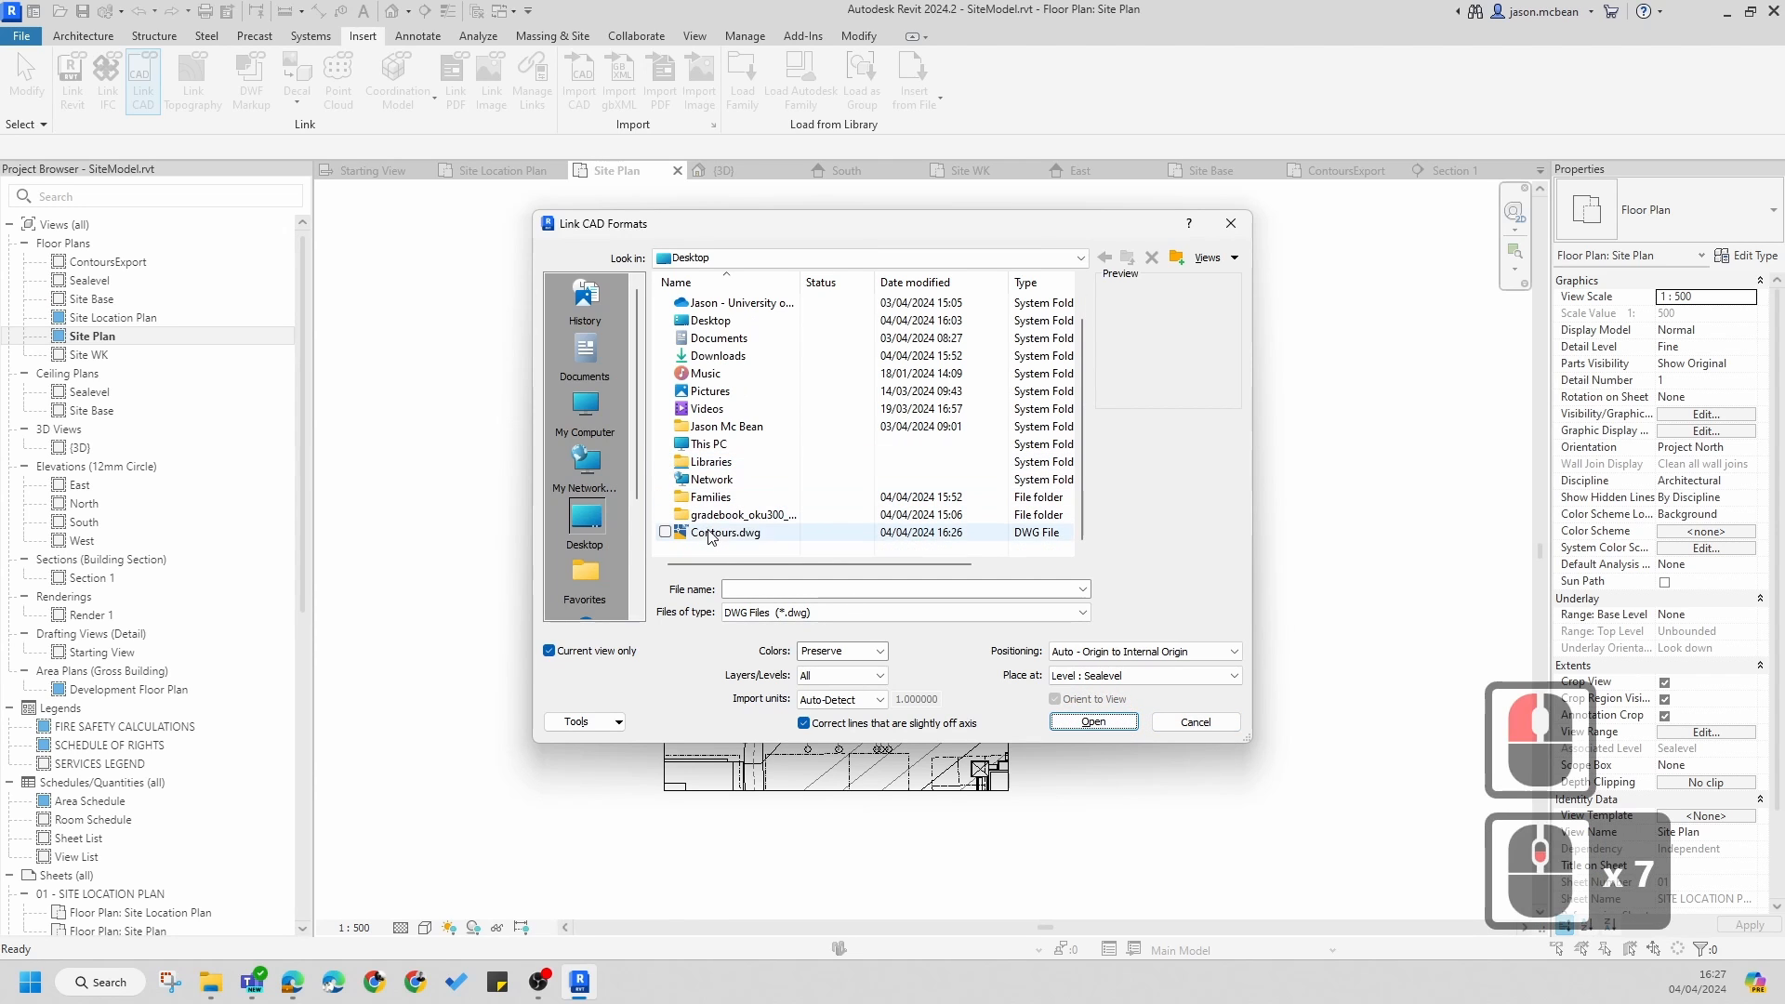
pyautogui.click(735, 533)
pyautogui.click(1132, 725)
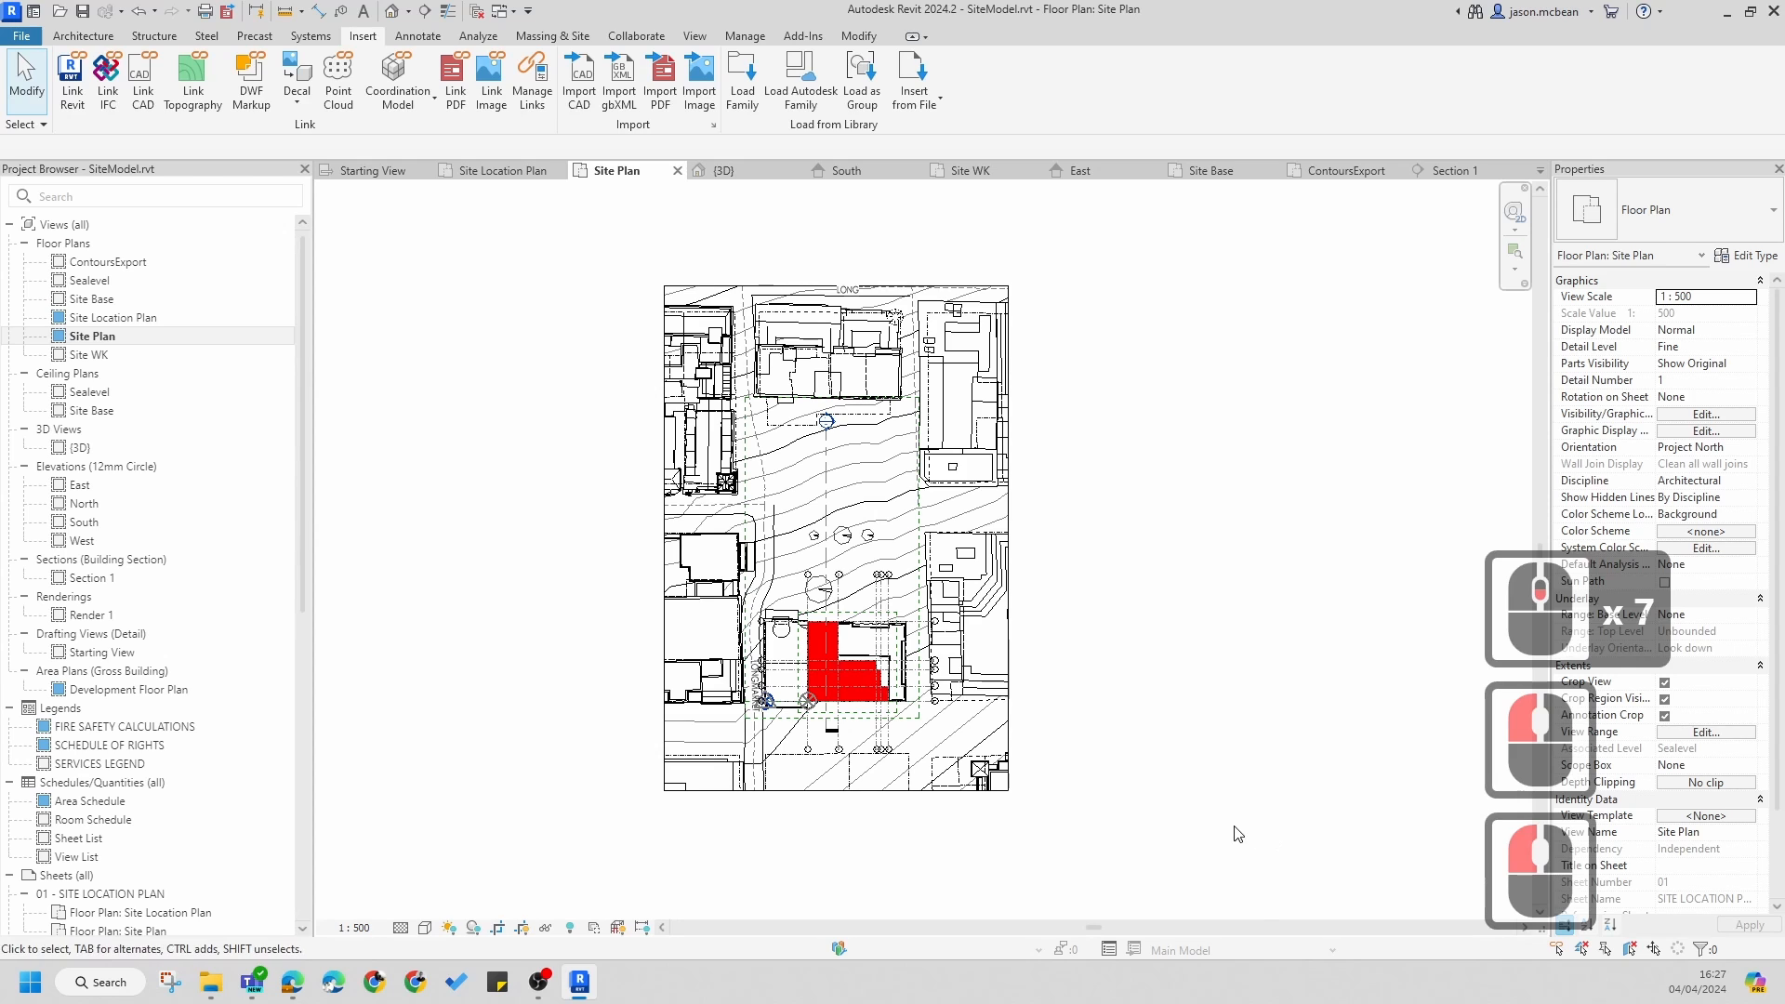
# - Filter a selection of the whole plan down to Contours.dwg and set its draw layer to Foreground
pyautogui.moveTo(1214, 844); pyautogui.dragTo(760, 498)
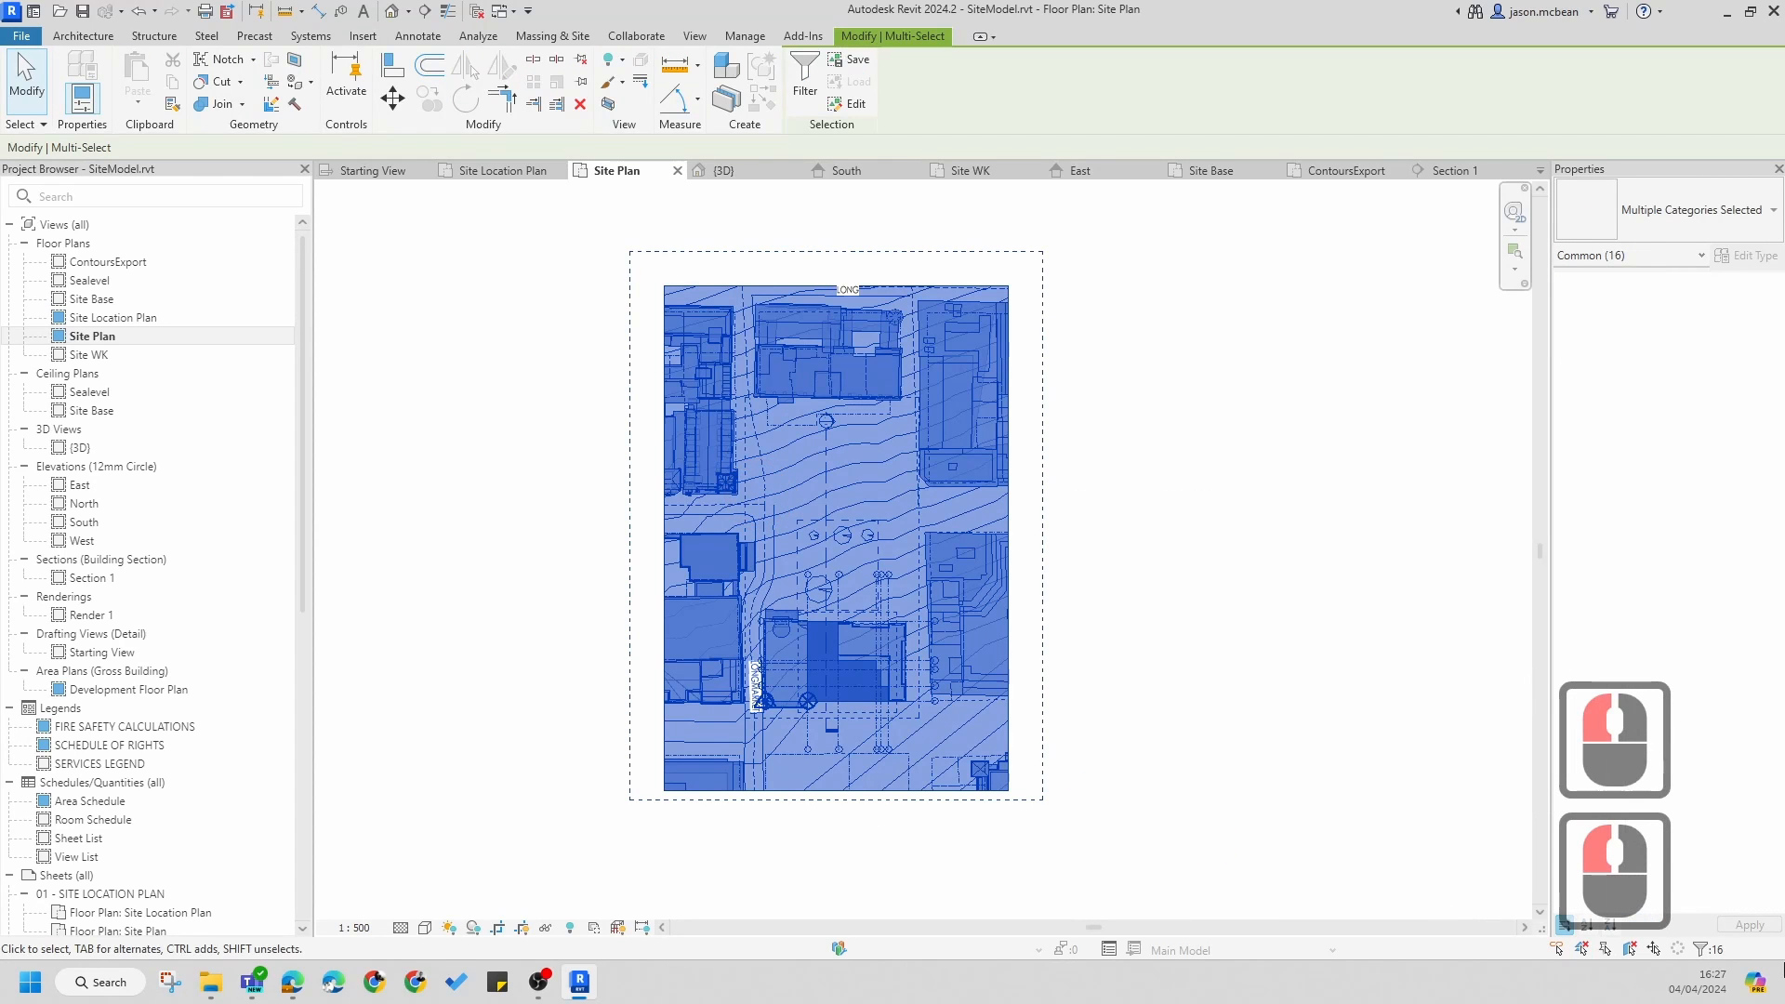
pyautogui.click(1708, 955)
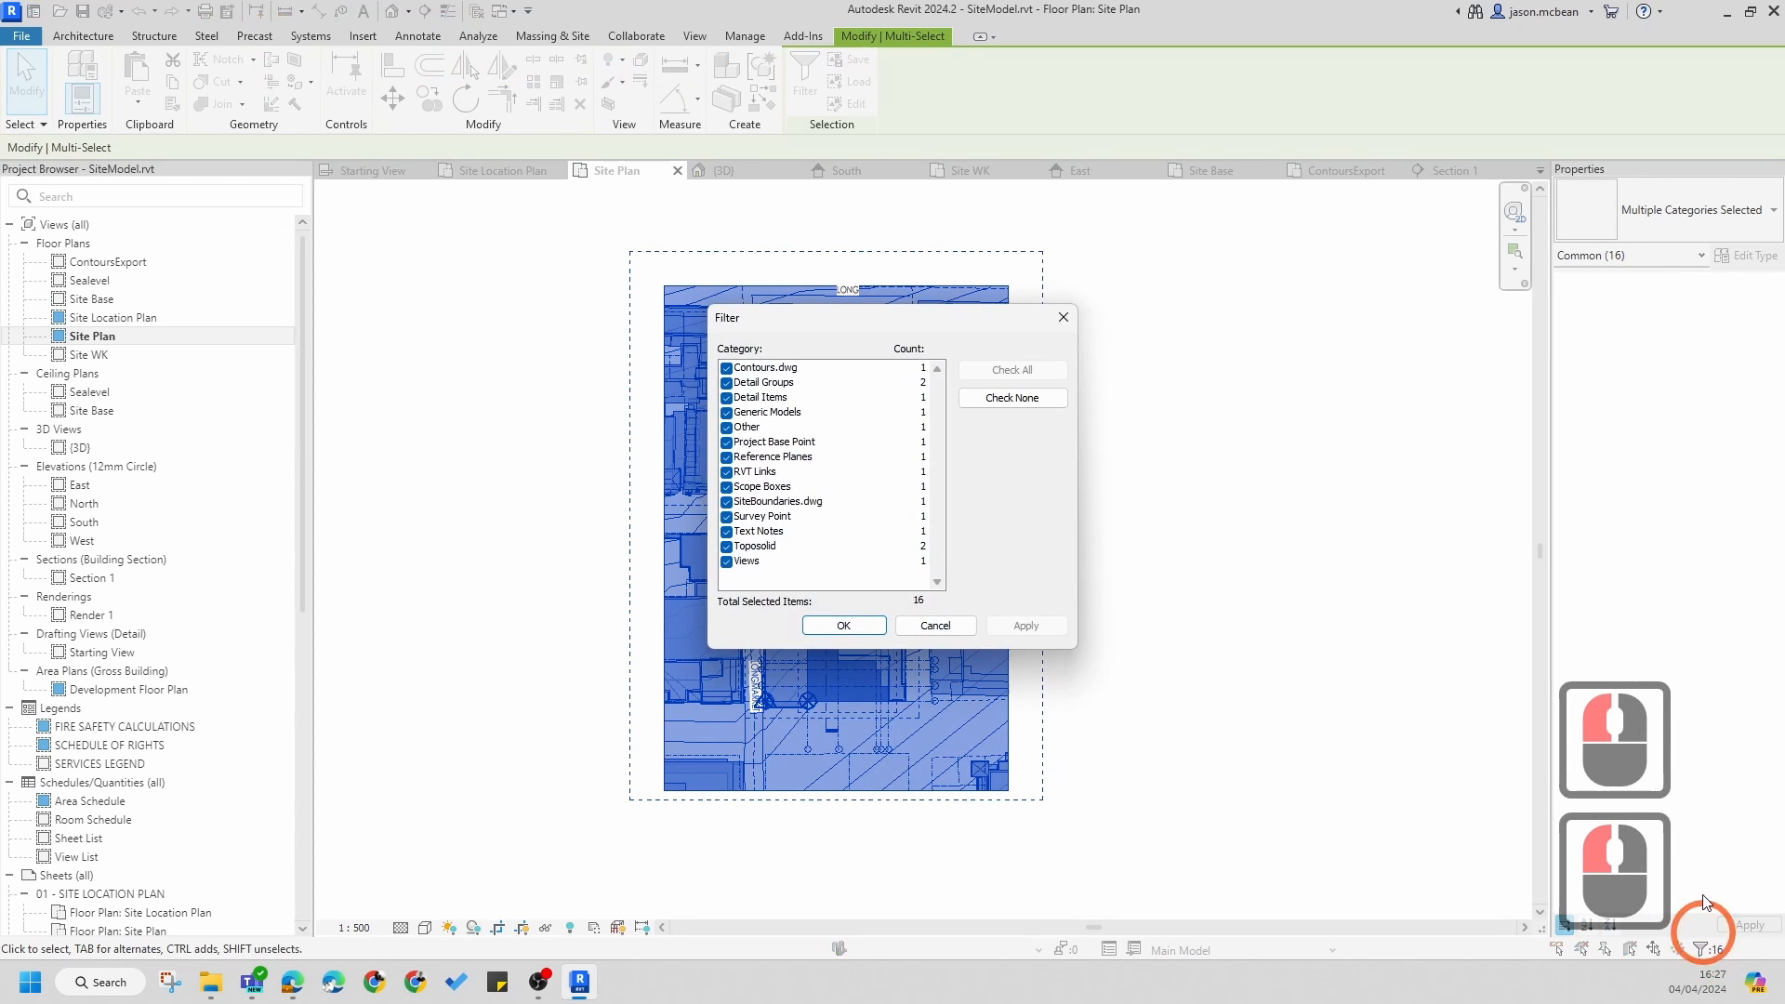
pyautogui.click(1040, 399)
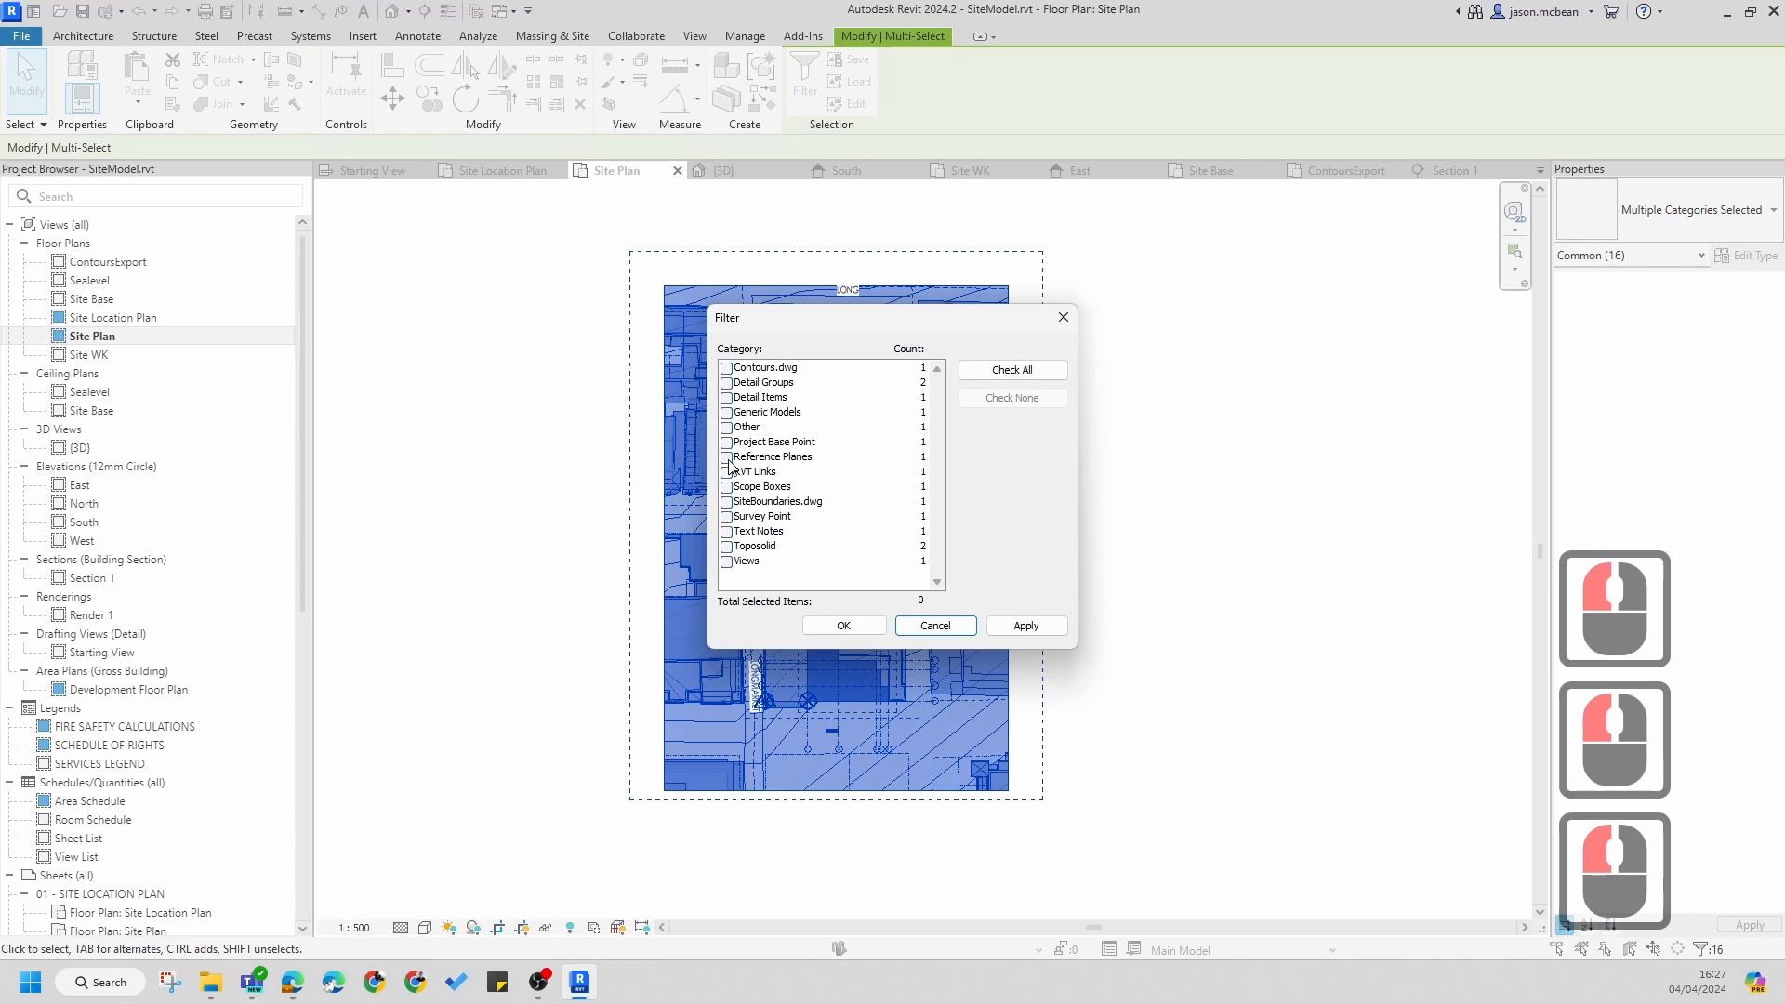
pyautogui.click(727, 369)
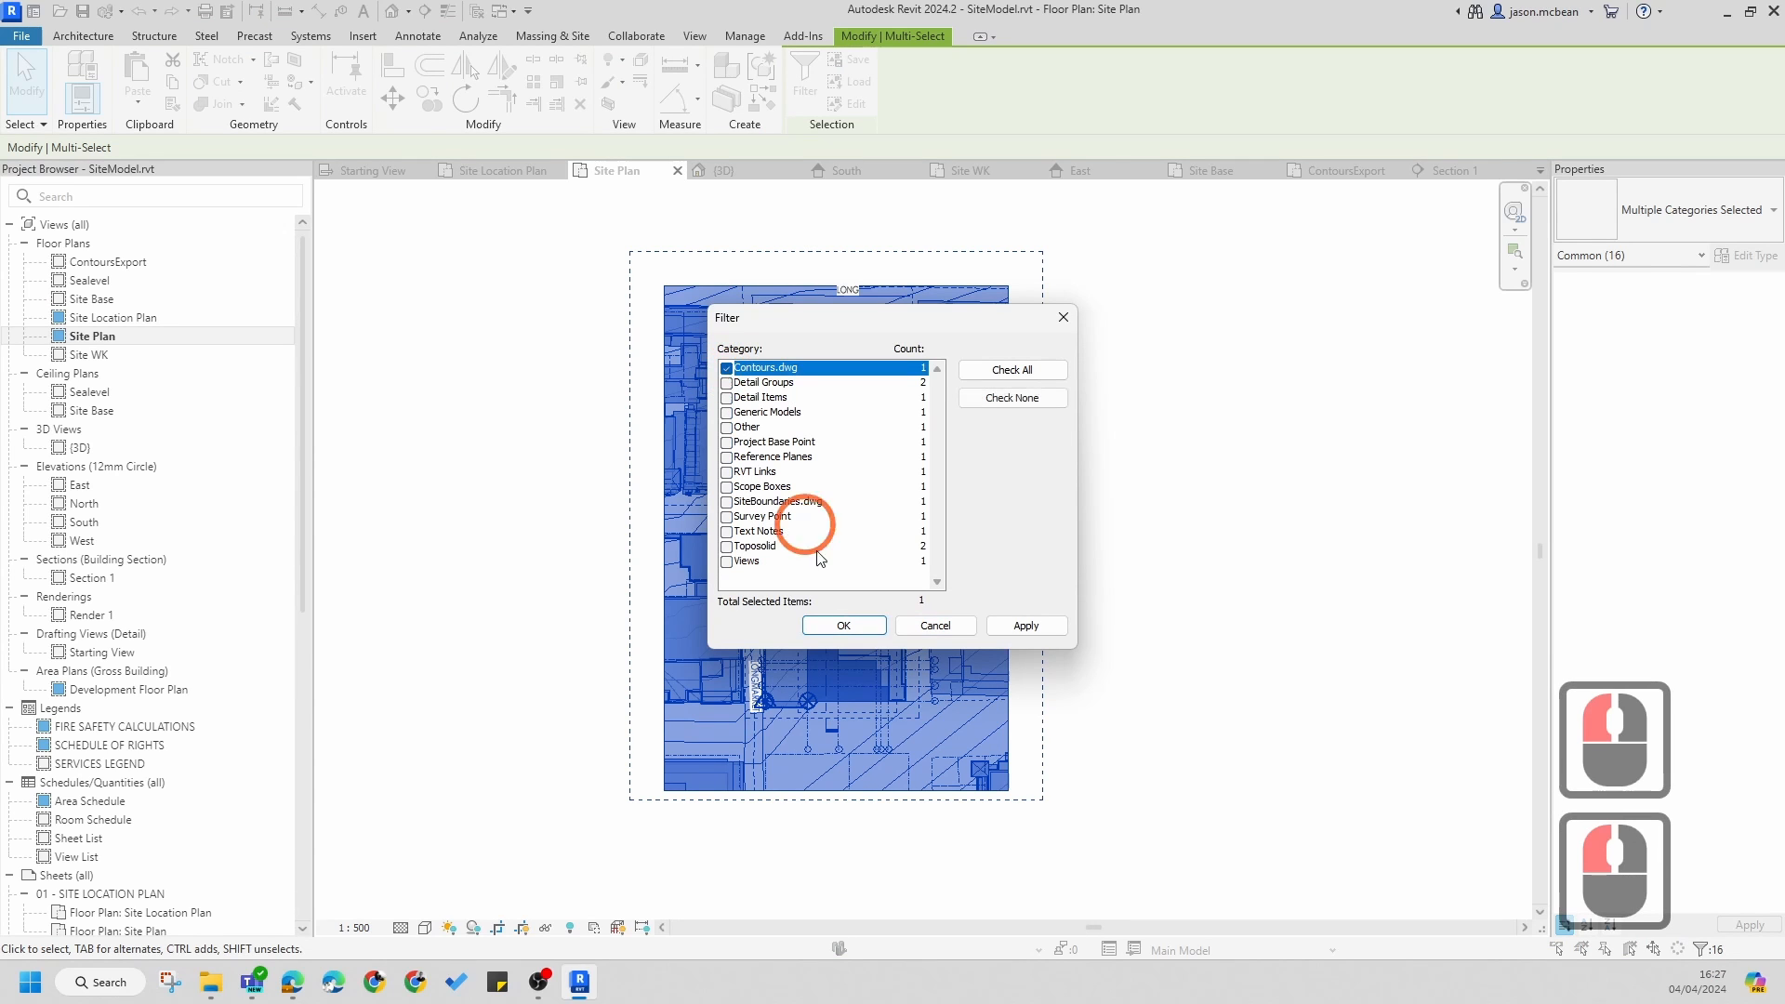
pyautogui.click(1006, 642)
pyautogui.click(857, 636)
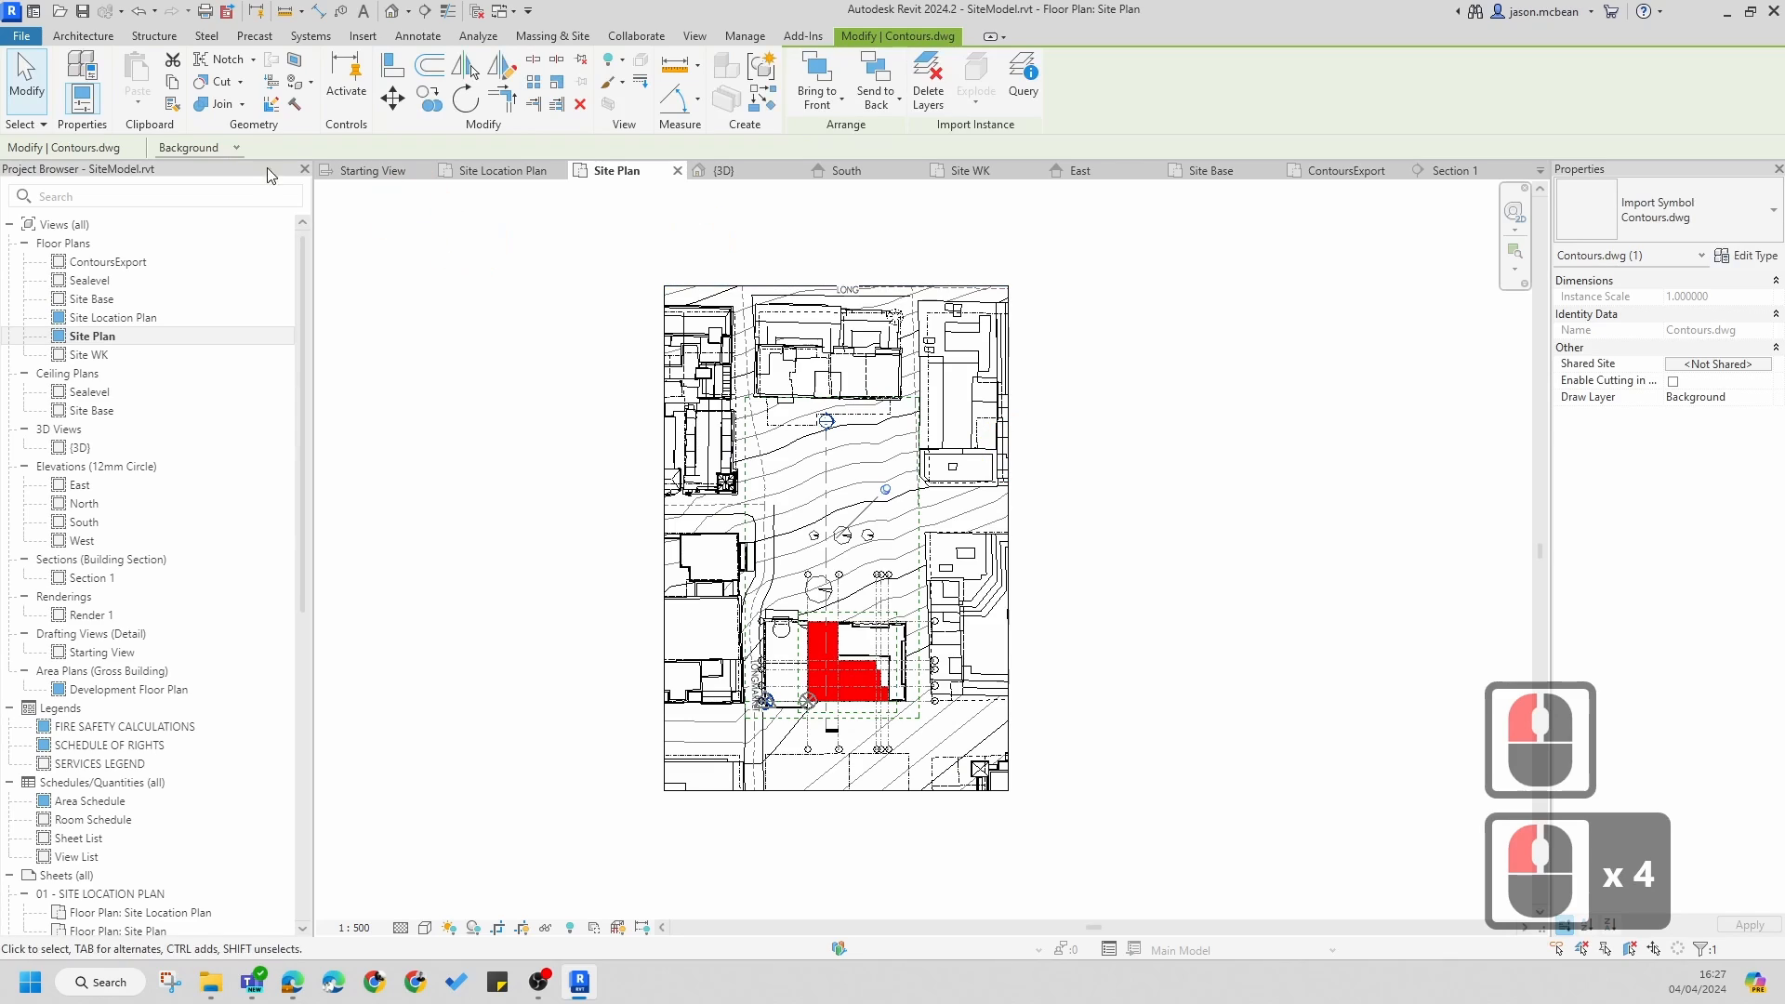
pyautogui.click(212, 148)
pyautogui.click(1069, 406)
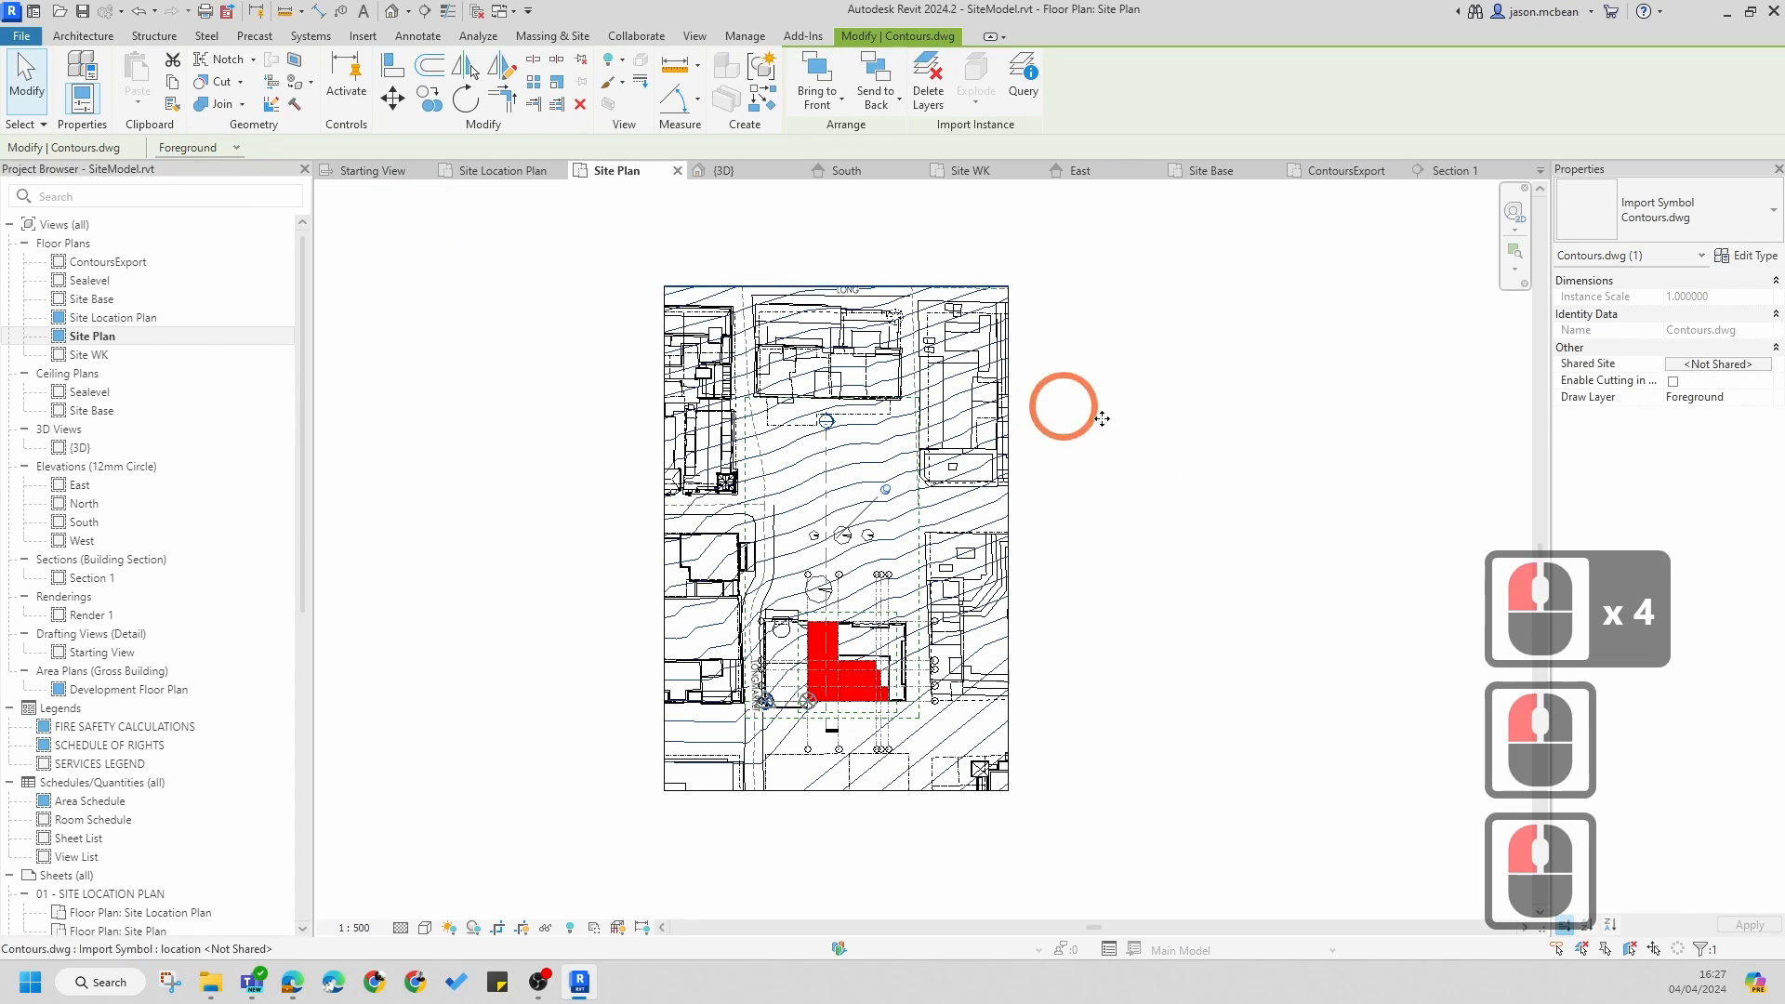
# - Examine how the linked contours overlap the site boundaries, context buildings and existing toposolid lines in the Site Plan
pyautogui.click(1005, 365)
pyautogui.scroll(10, 1005, 364)
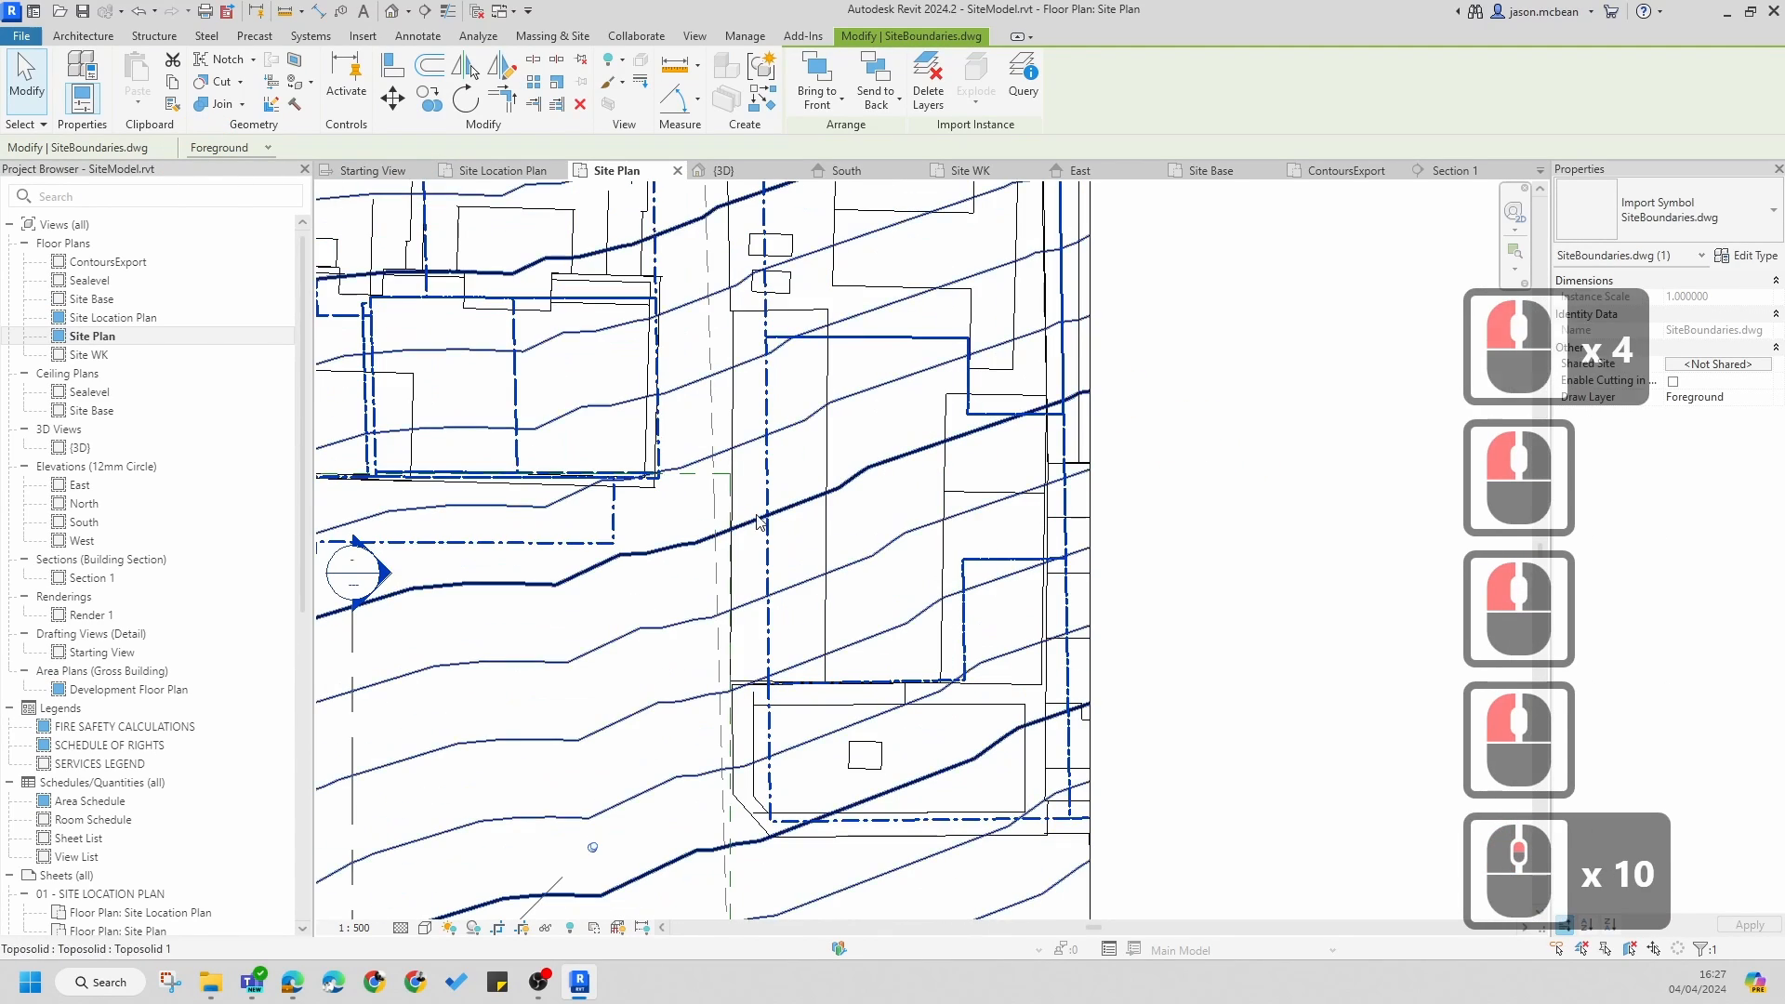
pyautogui.scroll(-5, 759, 504)
pyautogui.scroll(5, 759, 504)
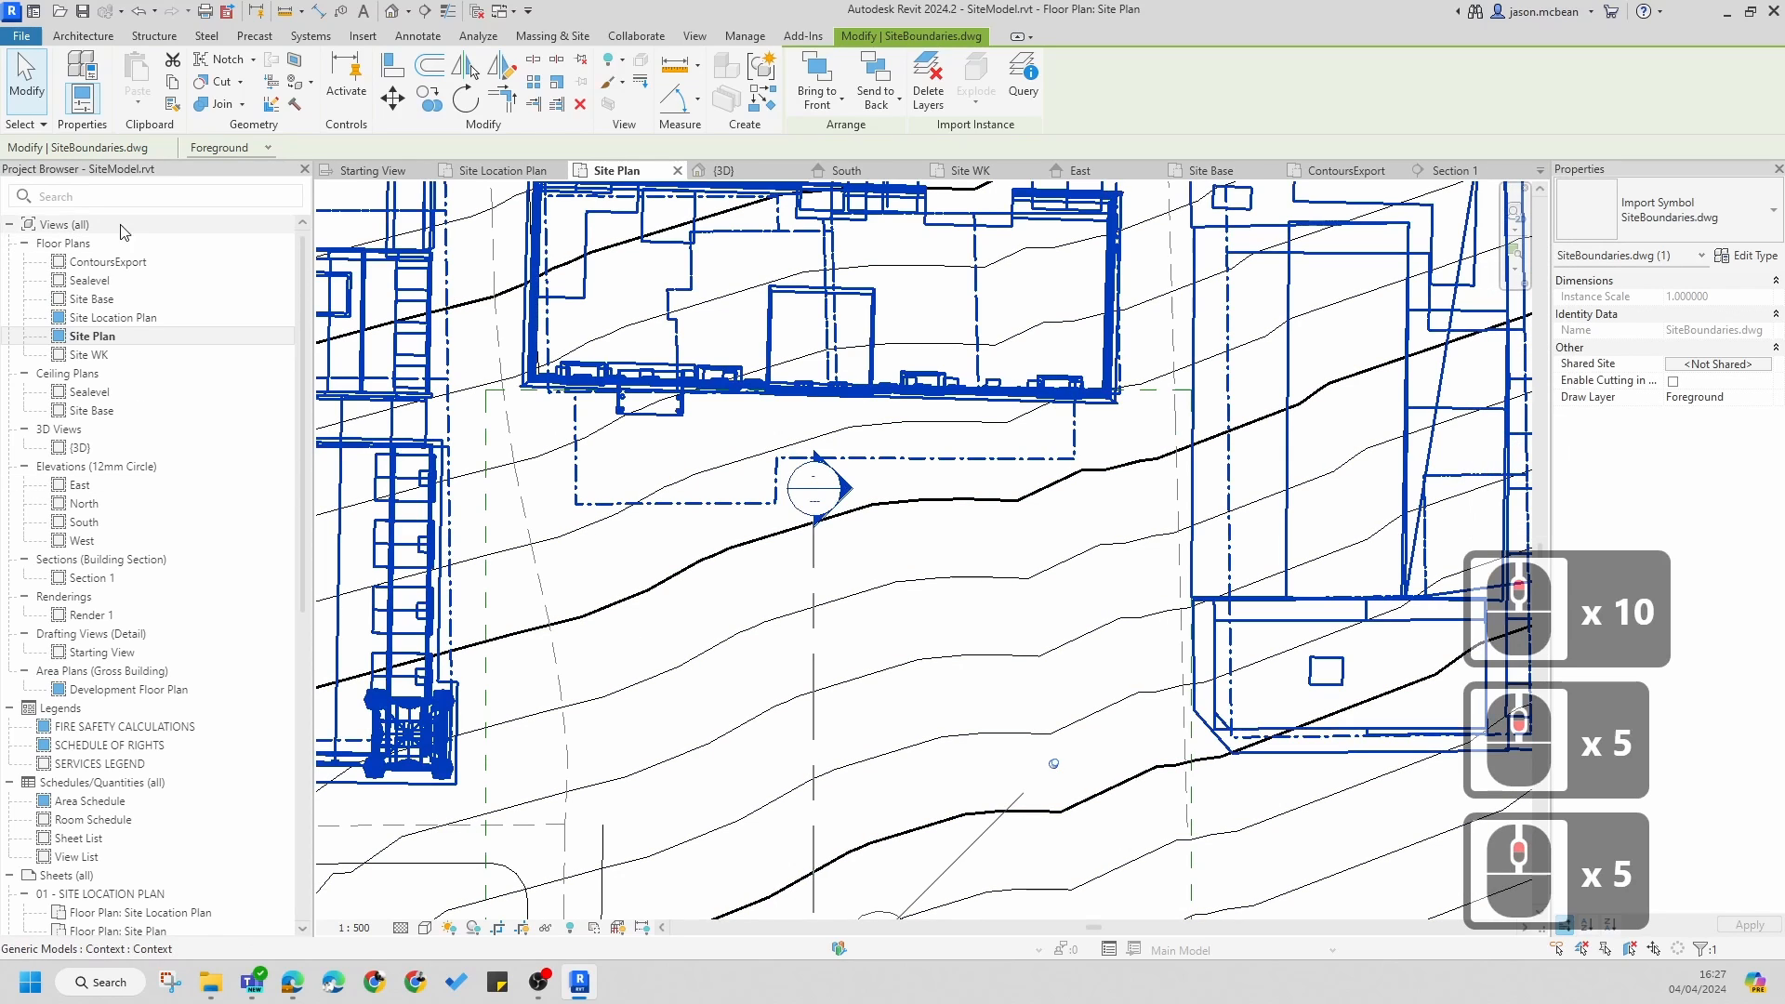
pyautogui.click(107, 262)
pyautogui.doubleClick(996, 538)
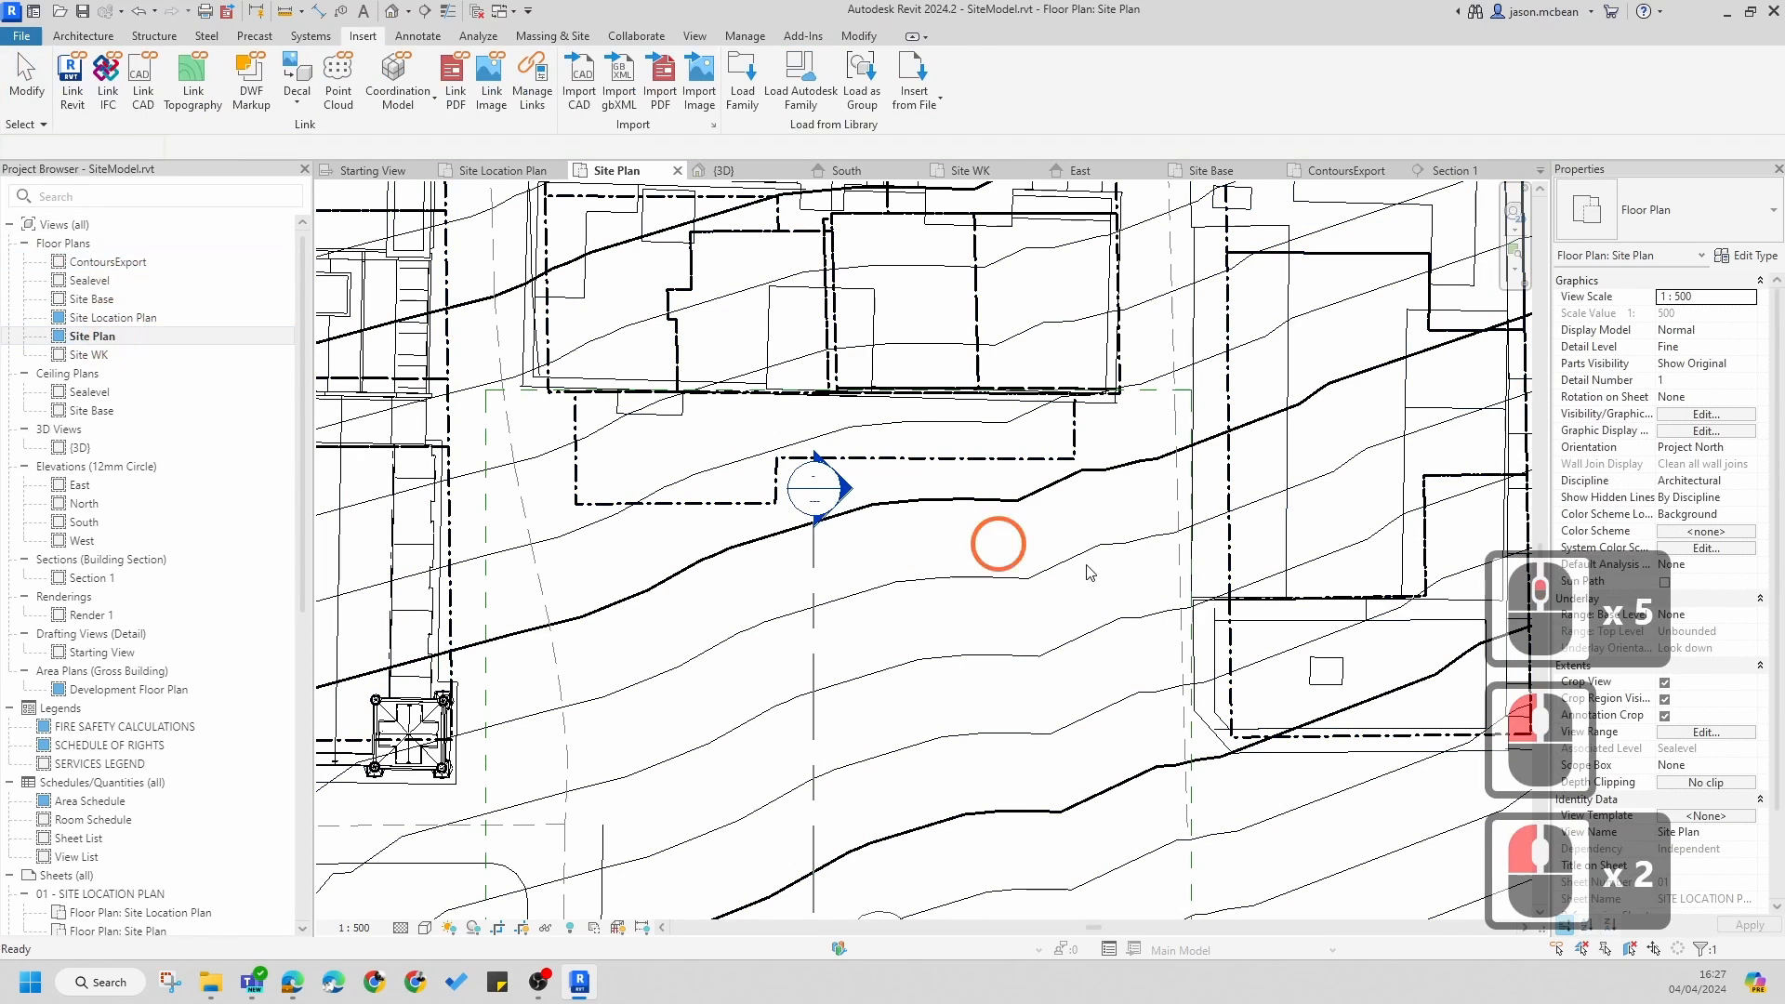
pyautogui.scroll(-5, 813, 655)
pyautogui.scroll(4, 813, 655)
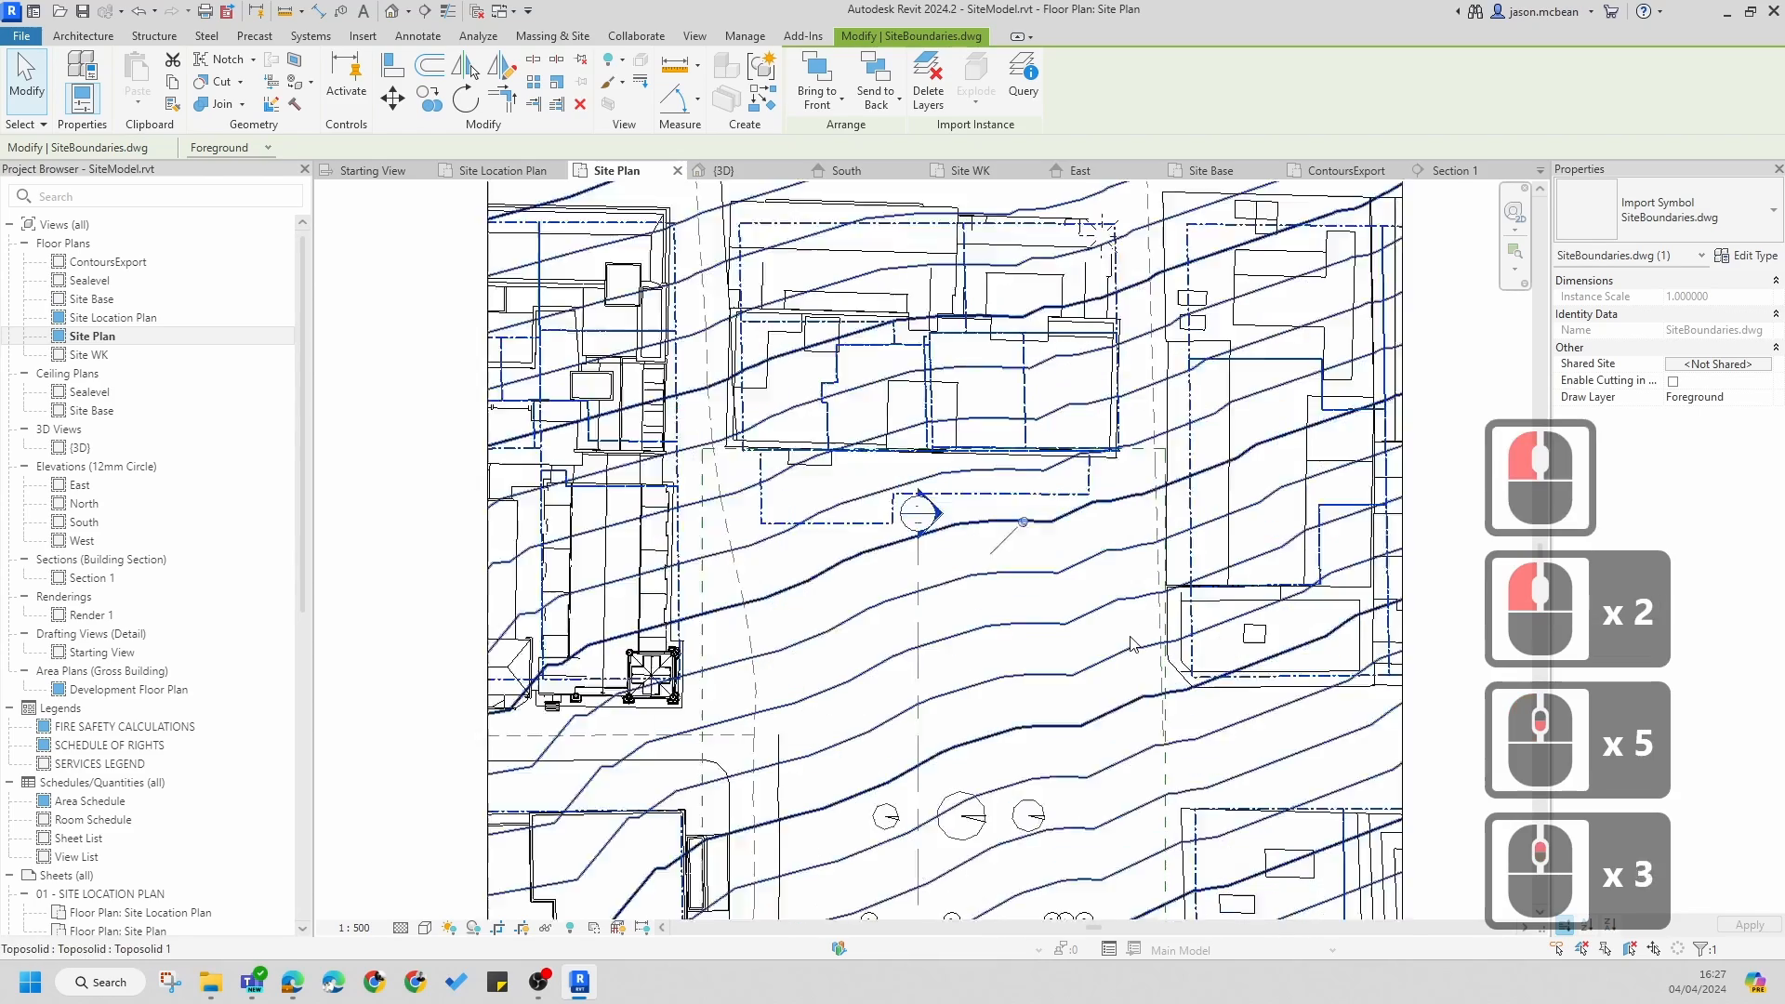
pyautogui.scroll(-8, 1134, 642)
pyautogui.click(1287, 598)
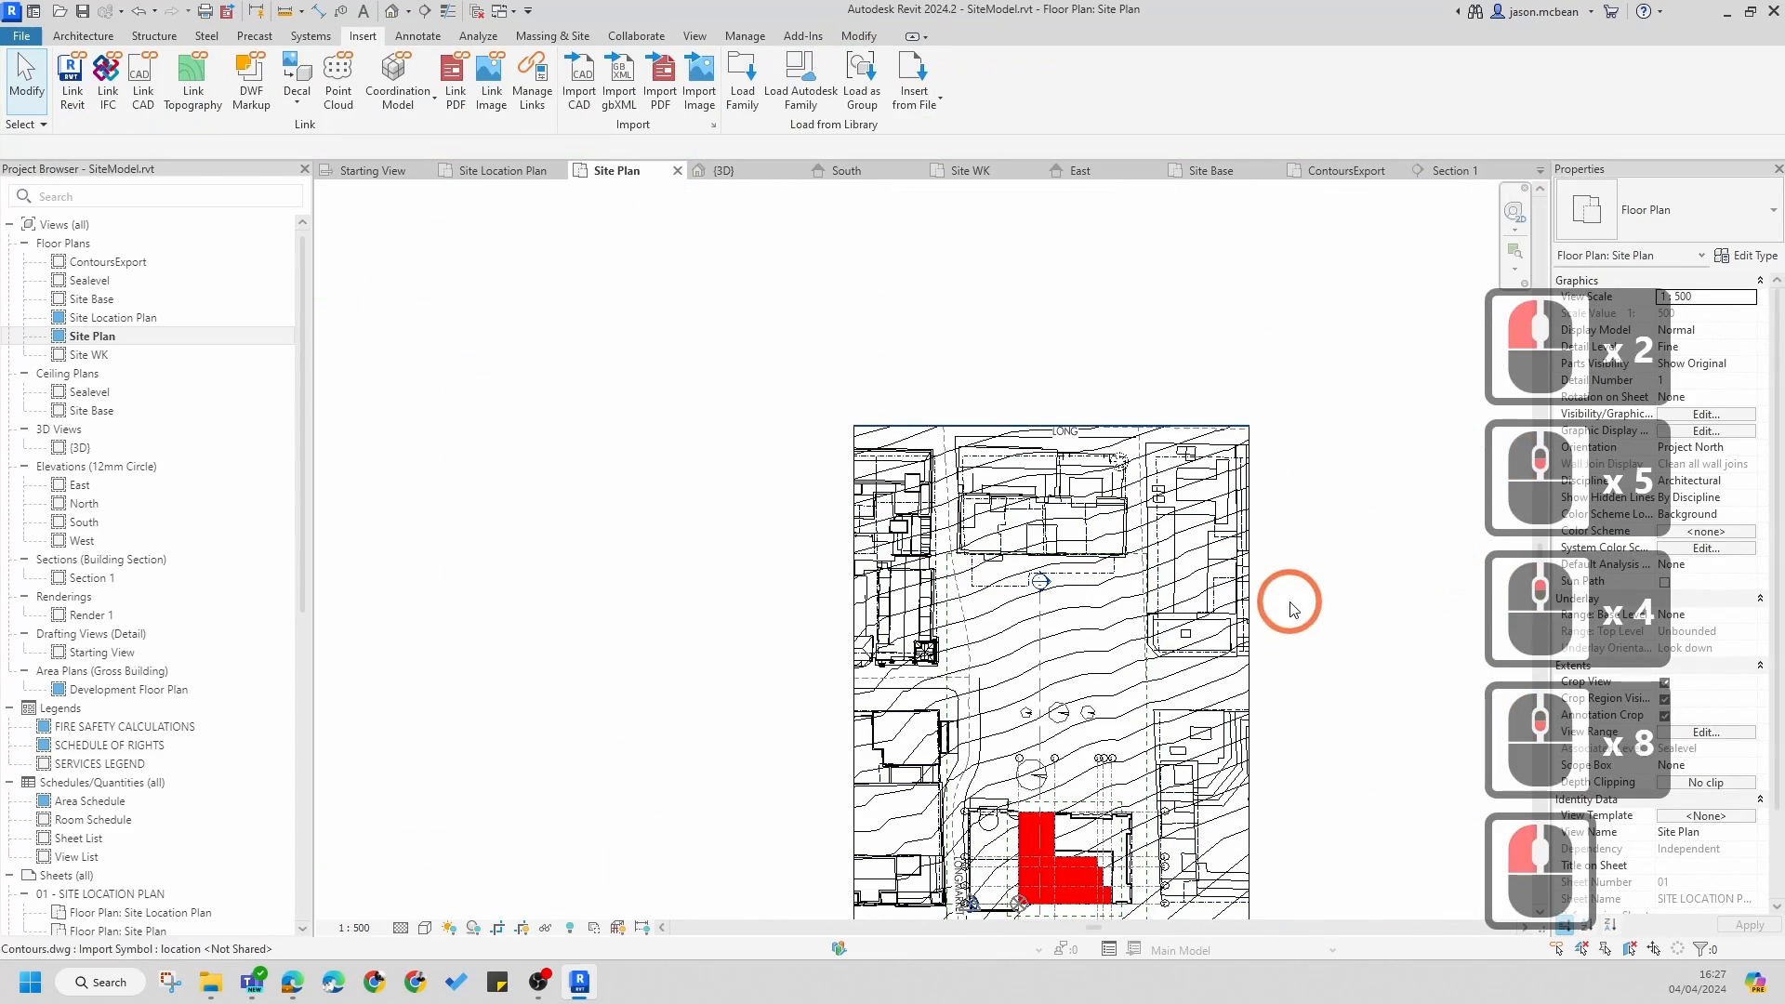
pyautogui.moveTo(1241, 693); pyautogui.dragTo(1045, 586, button='middle')
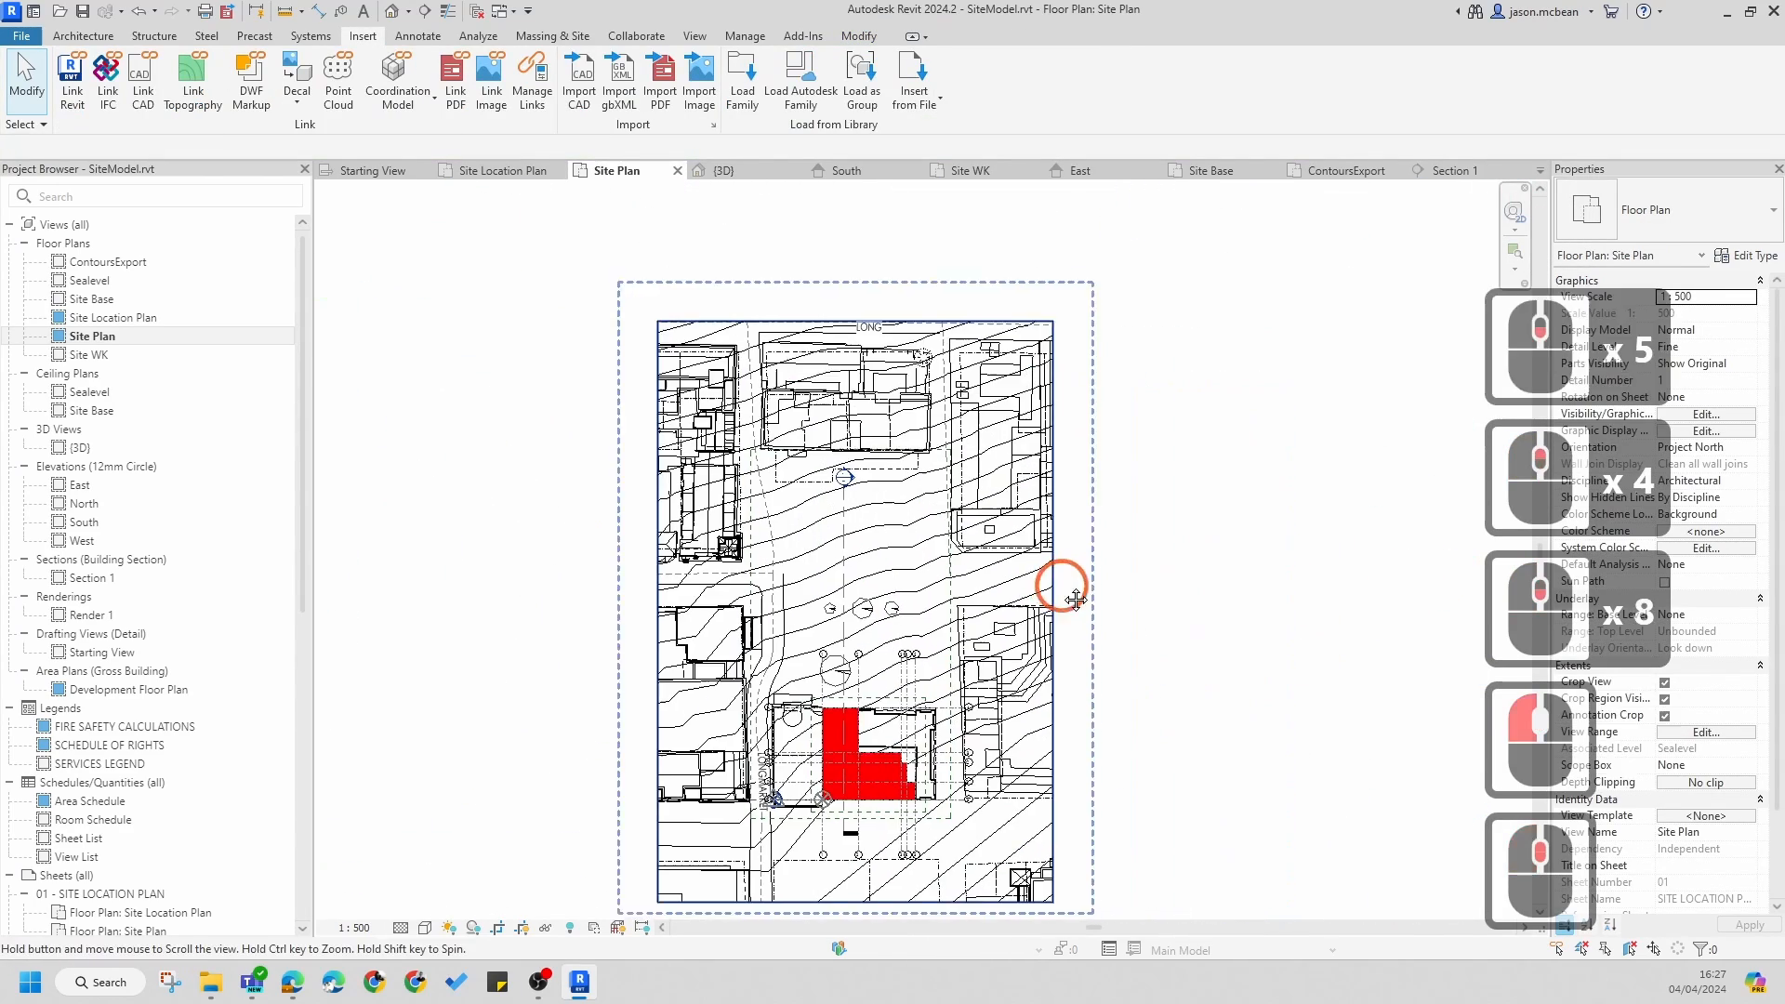
pyautogui.click(1185, 623)
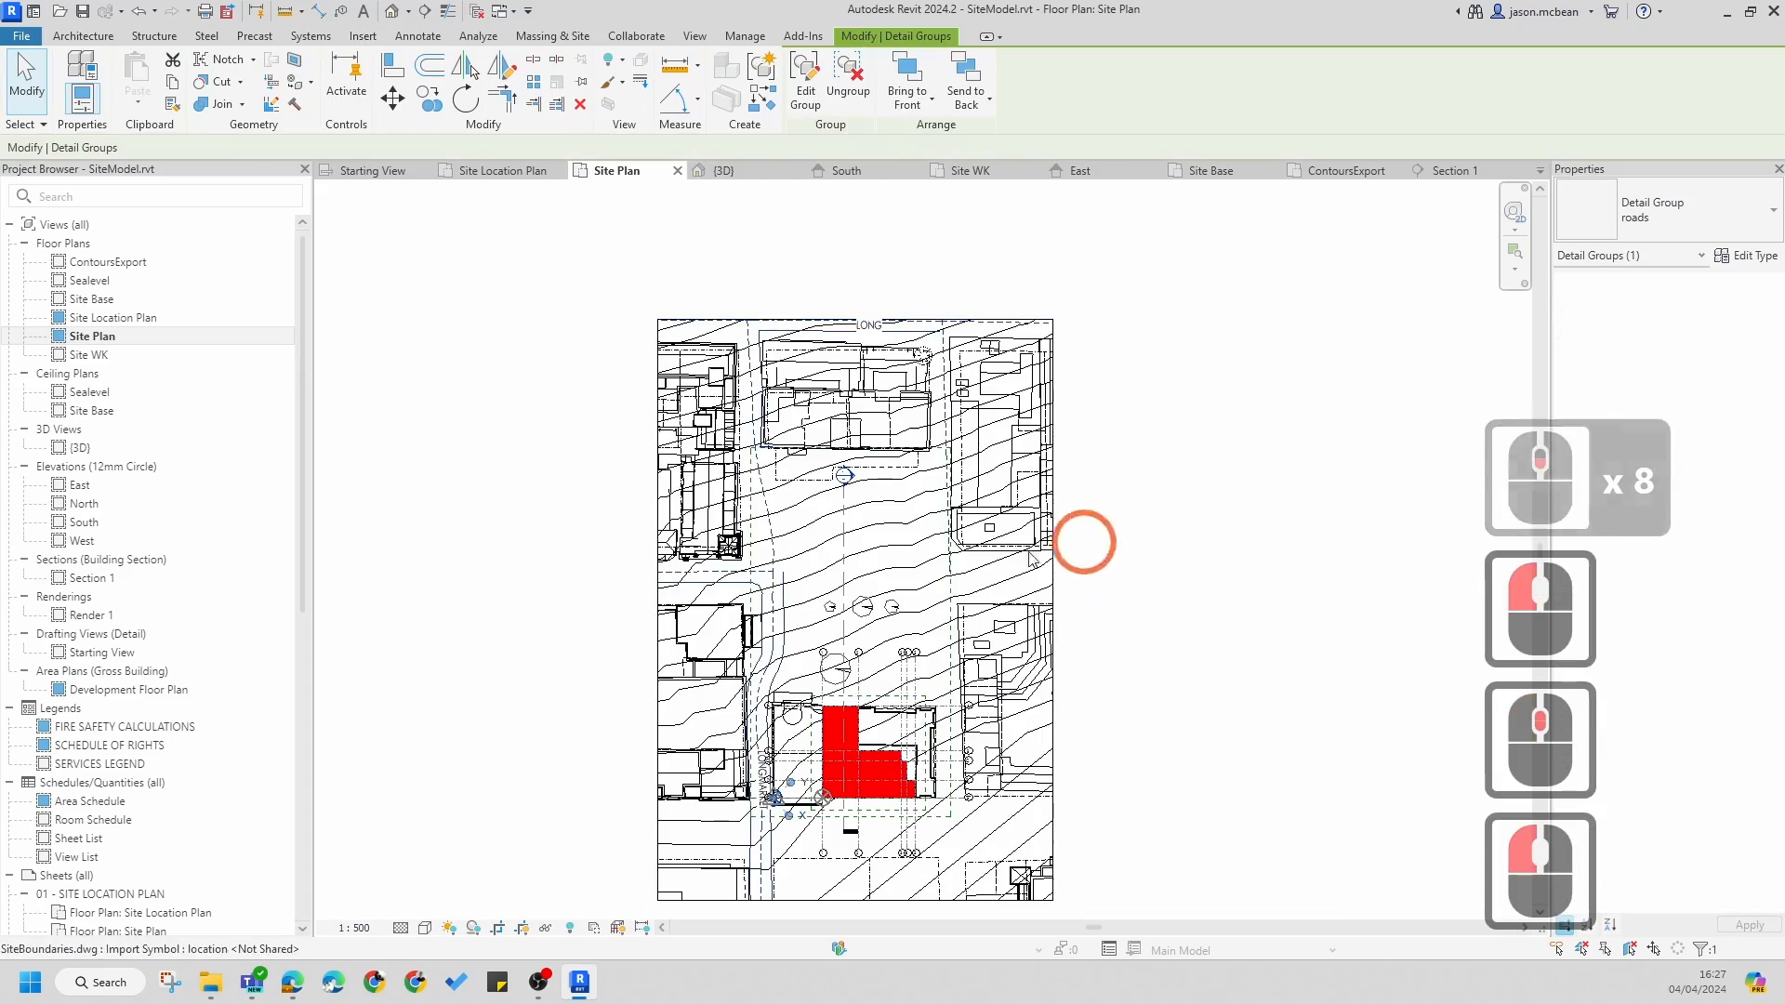
pyautogui.click(1167, 648)
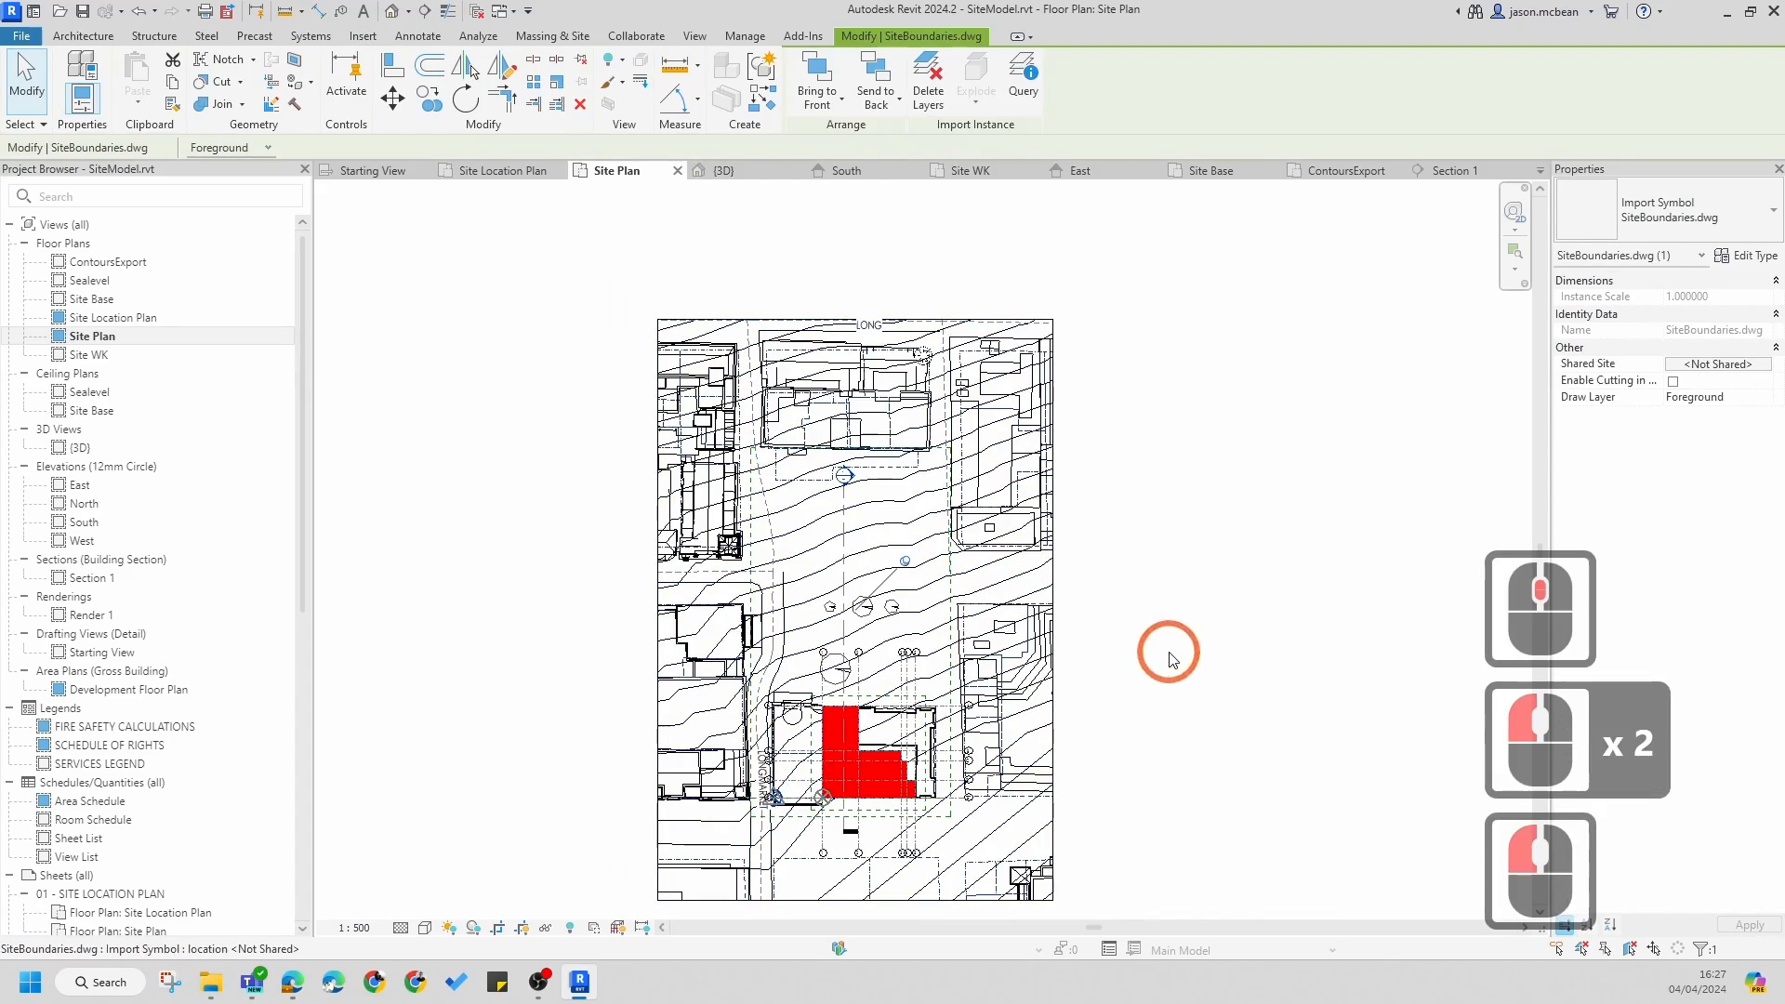
pyautogui.scroll(6, 1143, 576)
pyautogui.scroll(-4, 1112, 511)
pyautogui.scroll(3, 1110, 510)
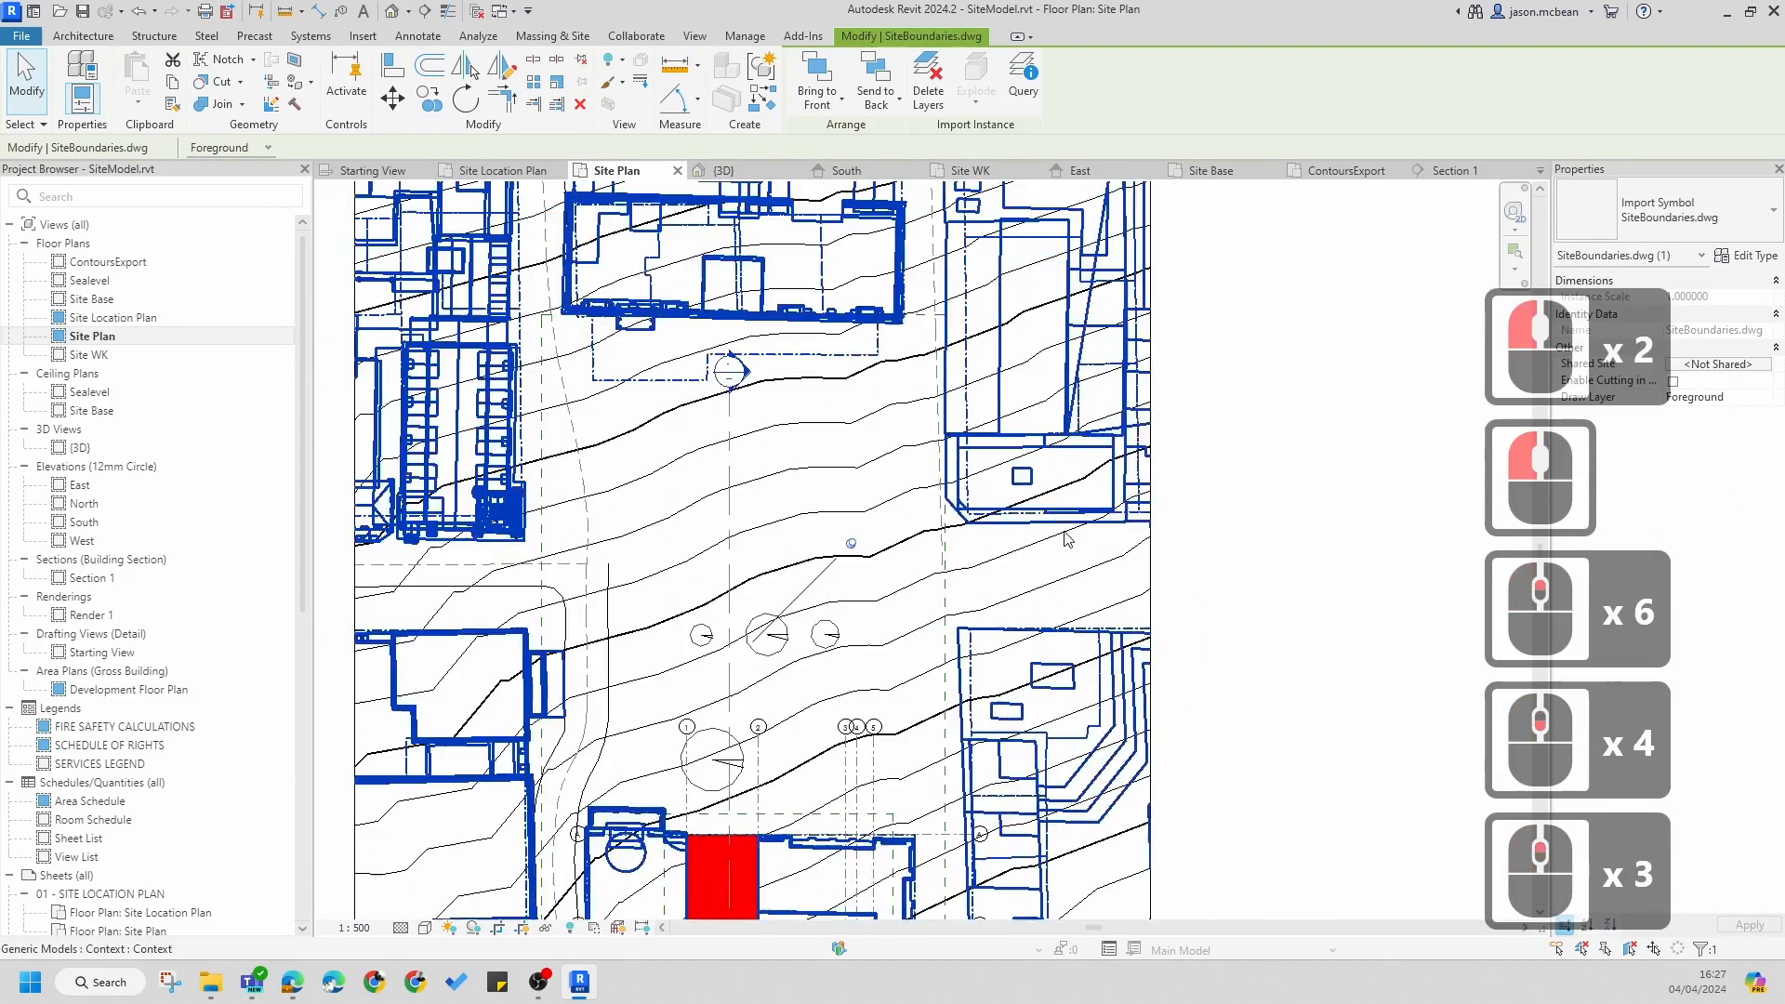
# - Turn off the visibility of the Toposolid category in the Site Plan's graphic overrides
pyautogui.press('v')
pyautogui.press('g')
pyautogui.click(602, 608)
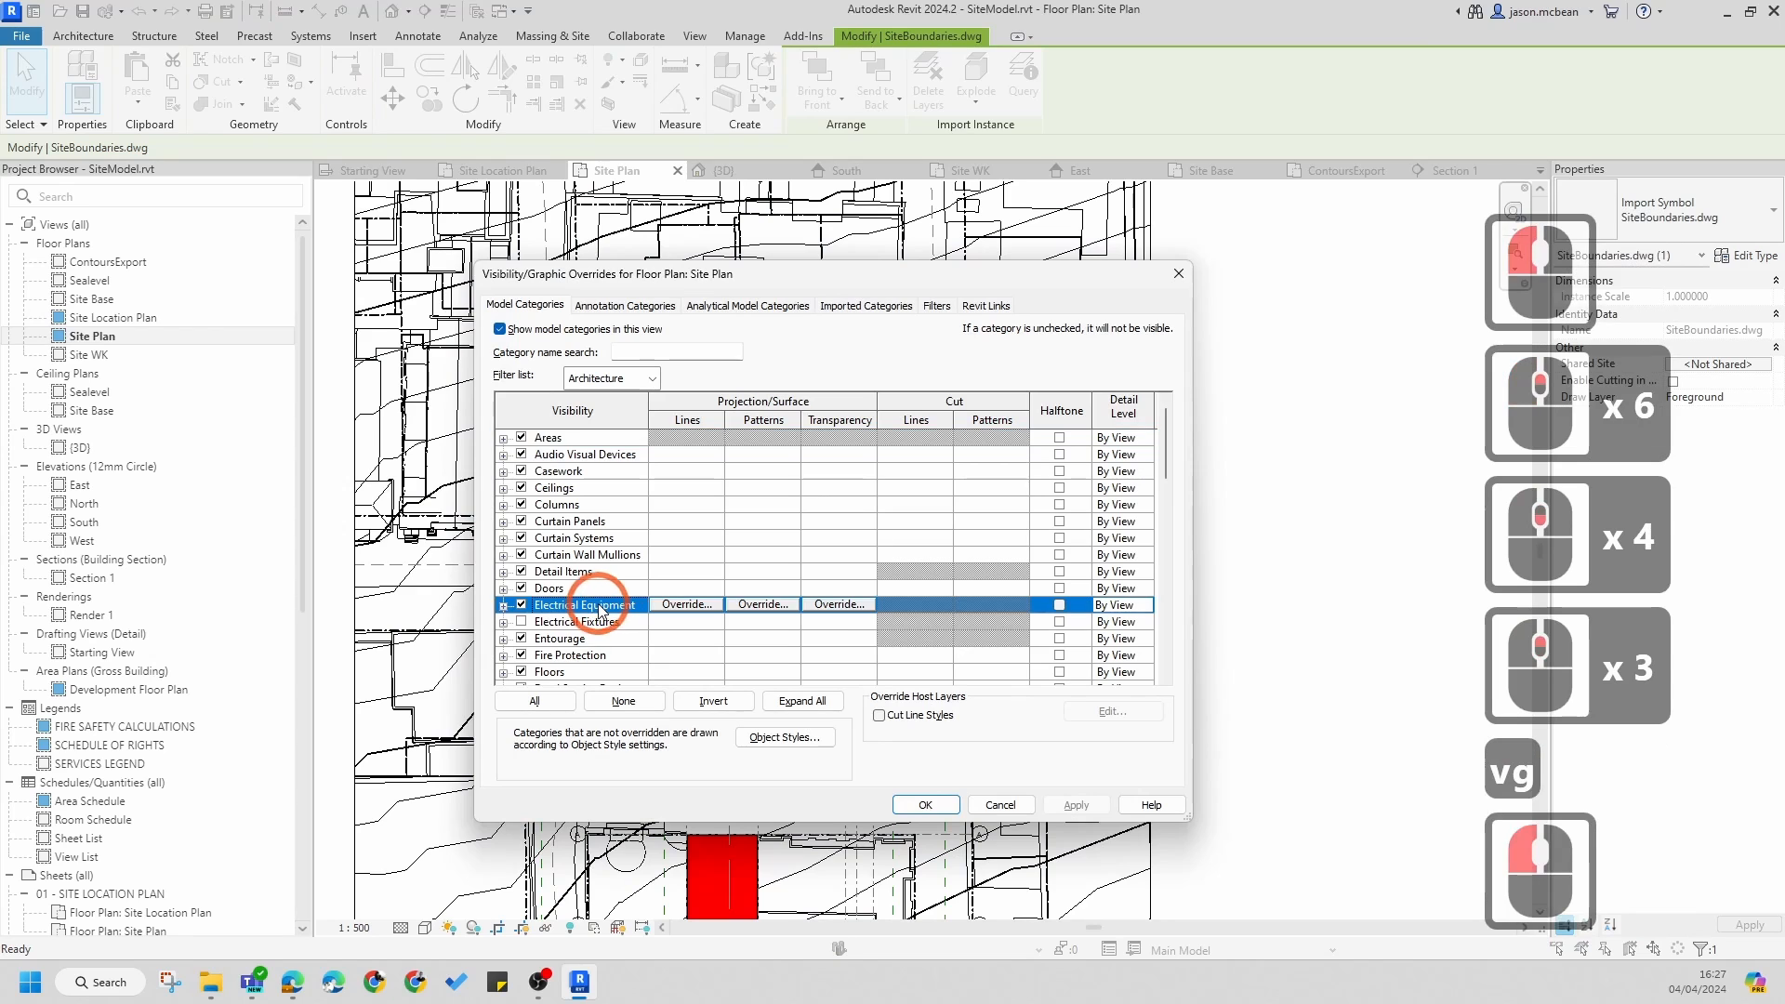
pyautogui.press('t')
pyautogui.scroll(-8, 601, 613)
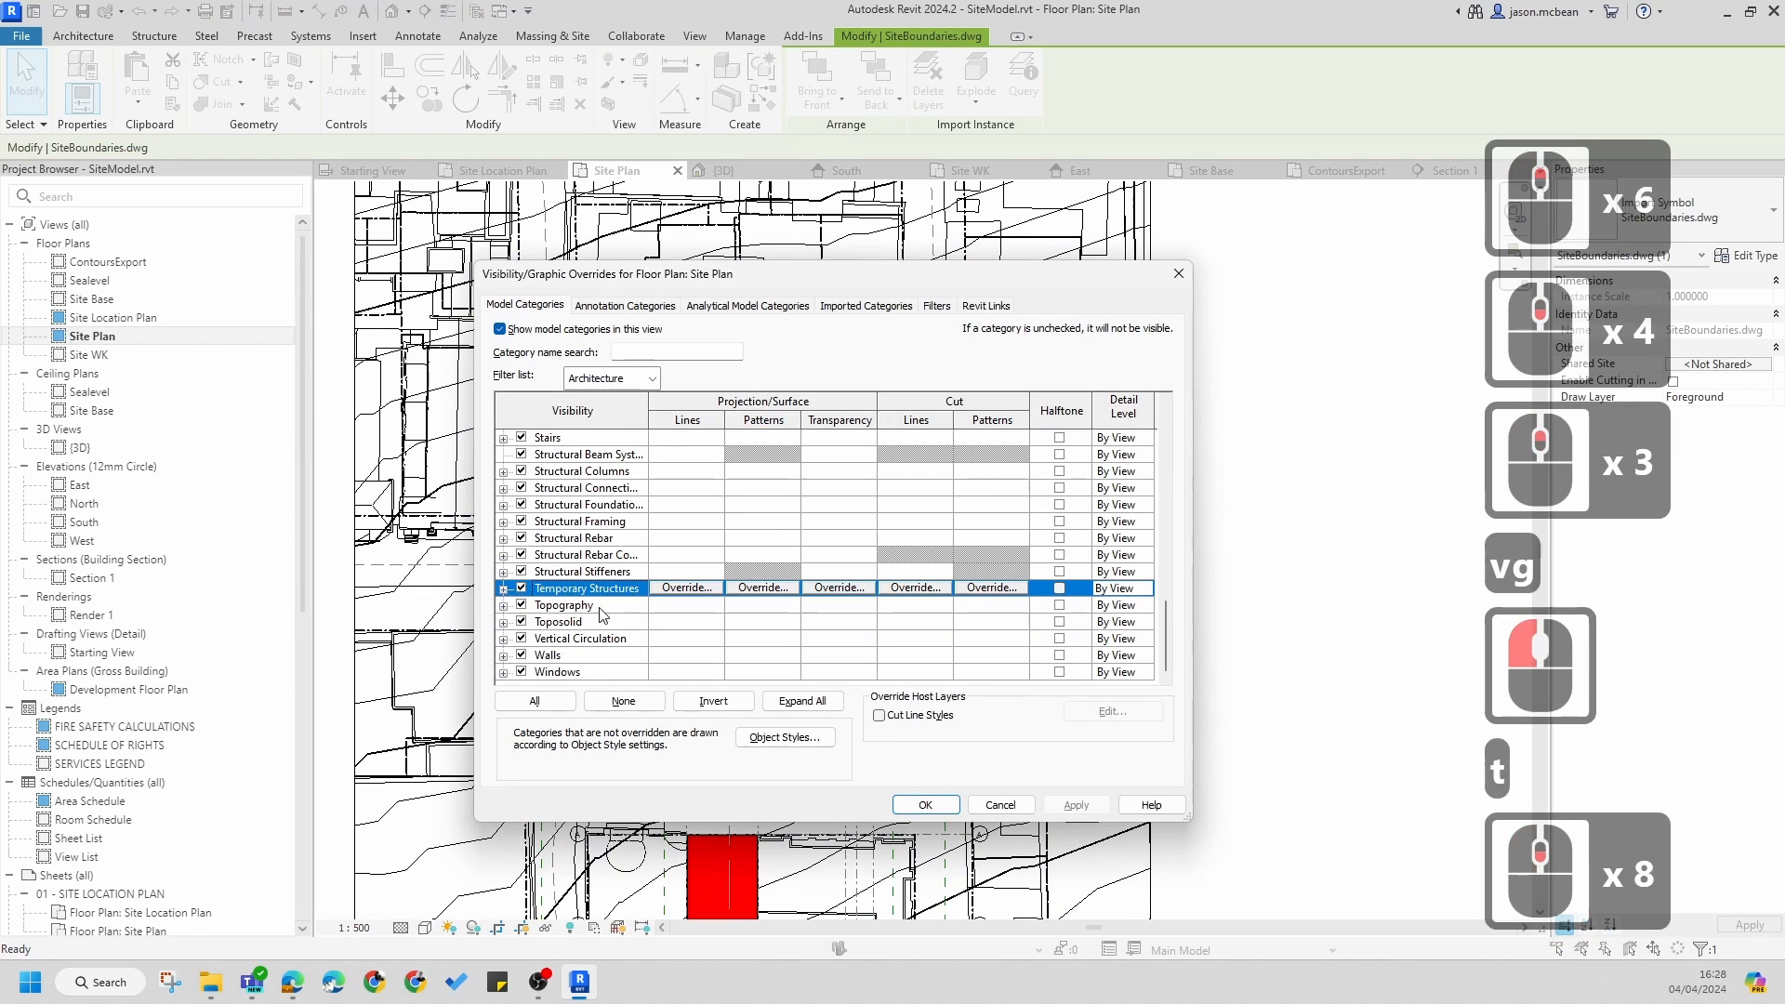
pyautogui.click(521, 622)
pyautogui.click(1078, 805)
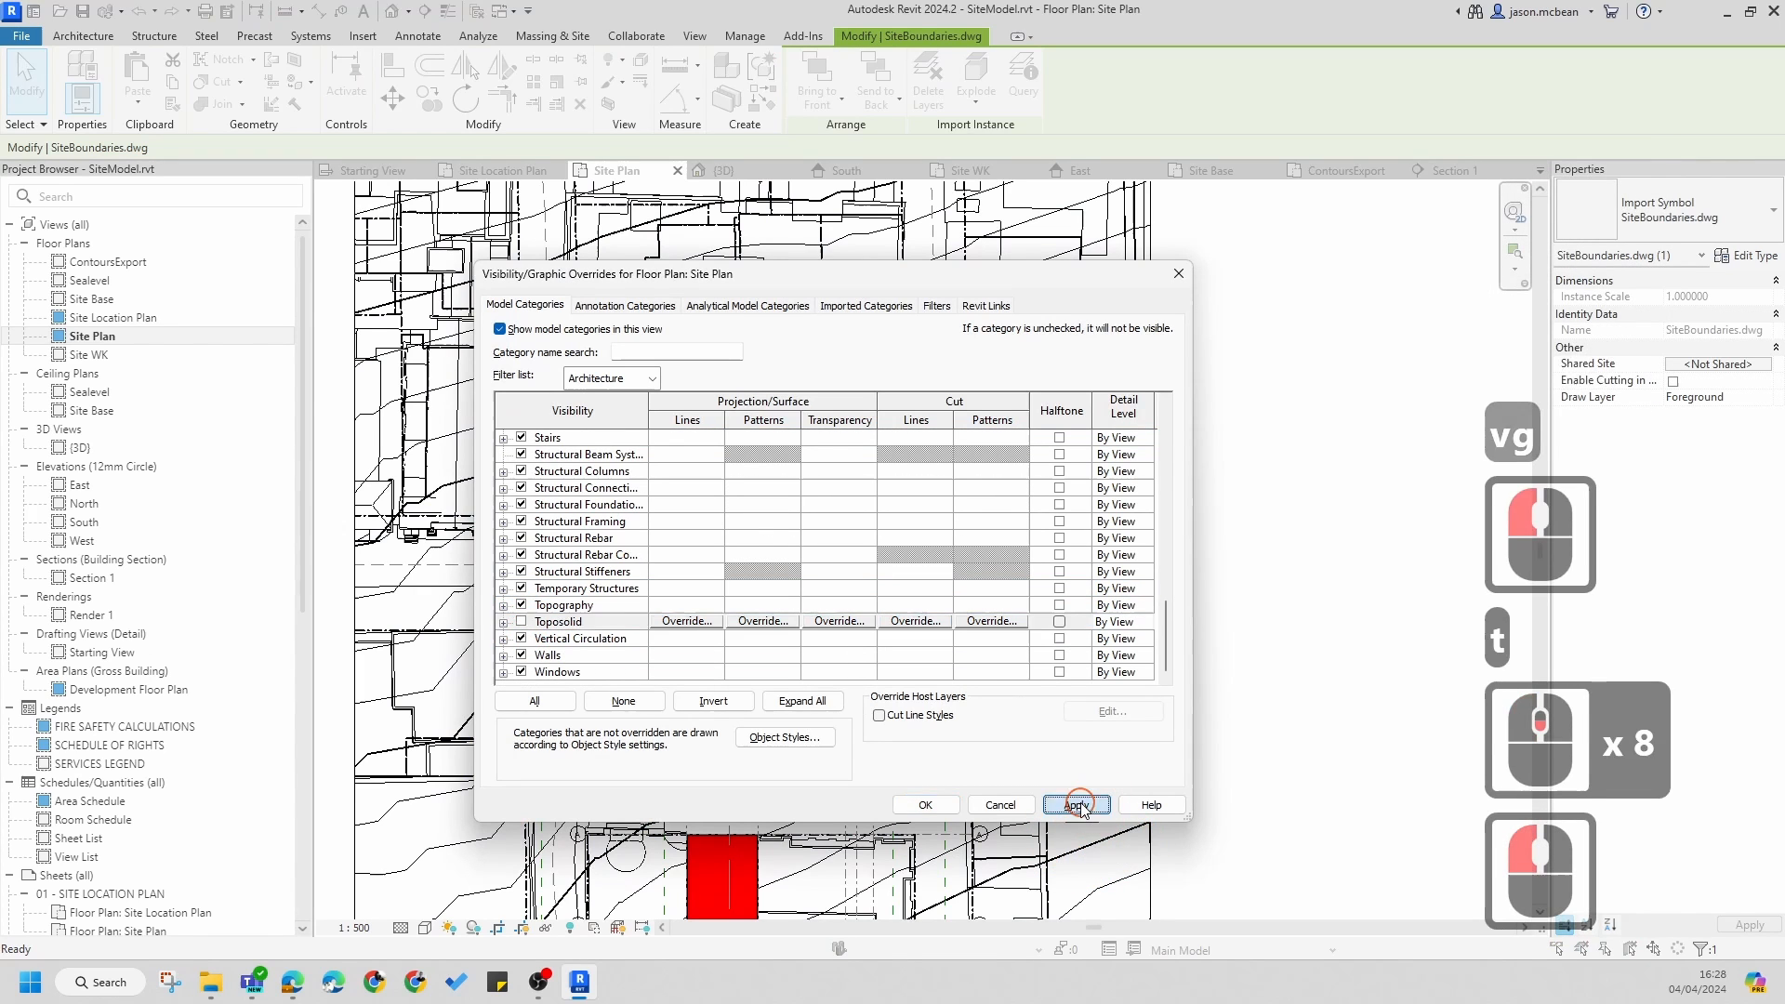
pyautogui.click(925, 805)
pyautogui.click(1264, 592)
pyautogui.press('Escape')
pyautogui.scroll(-4, 1265, 592)
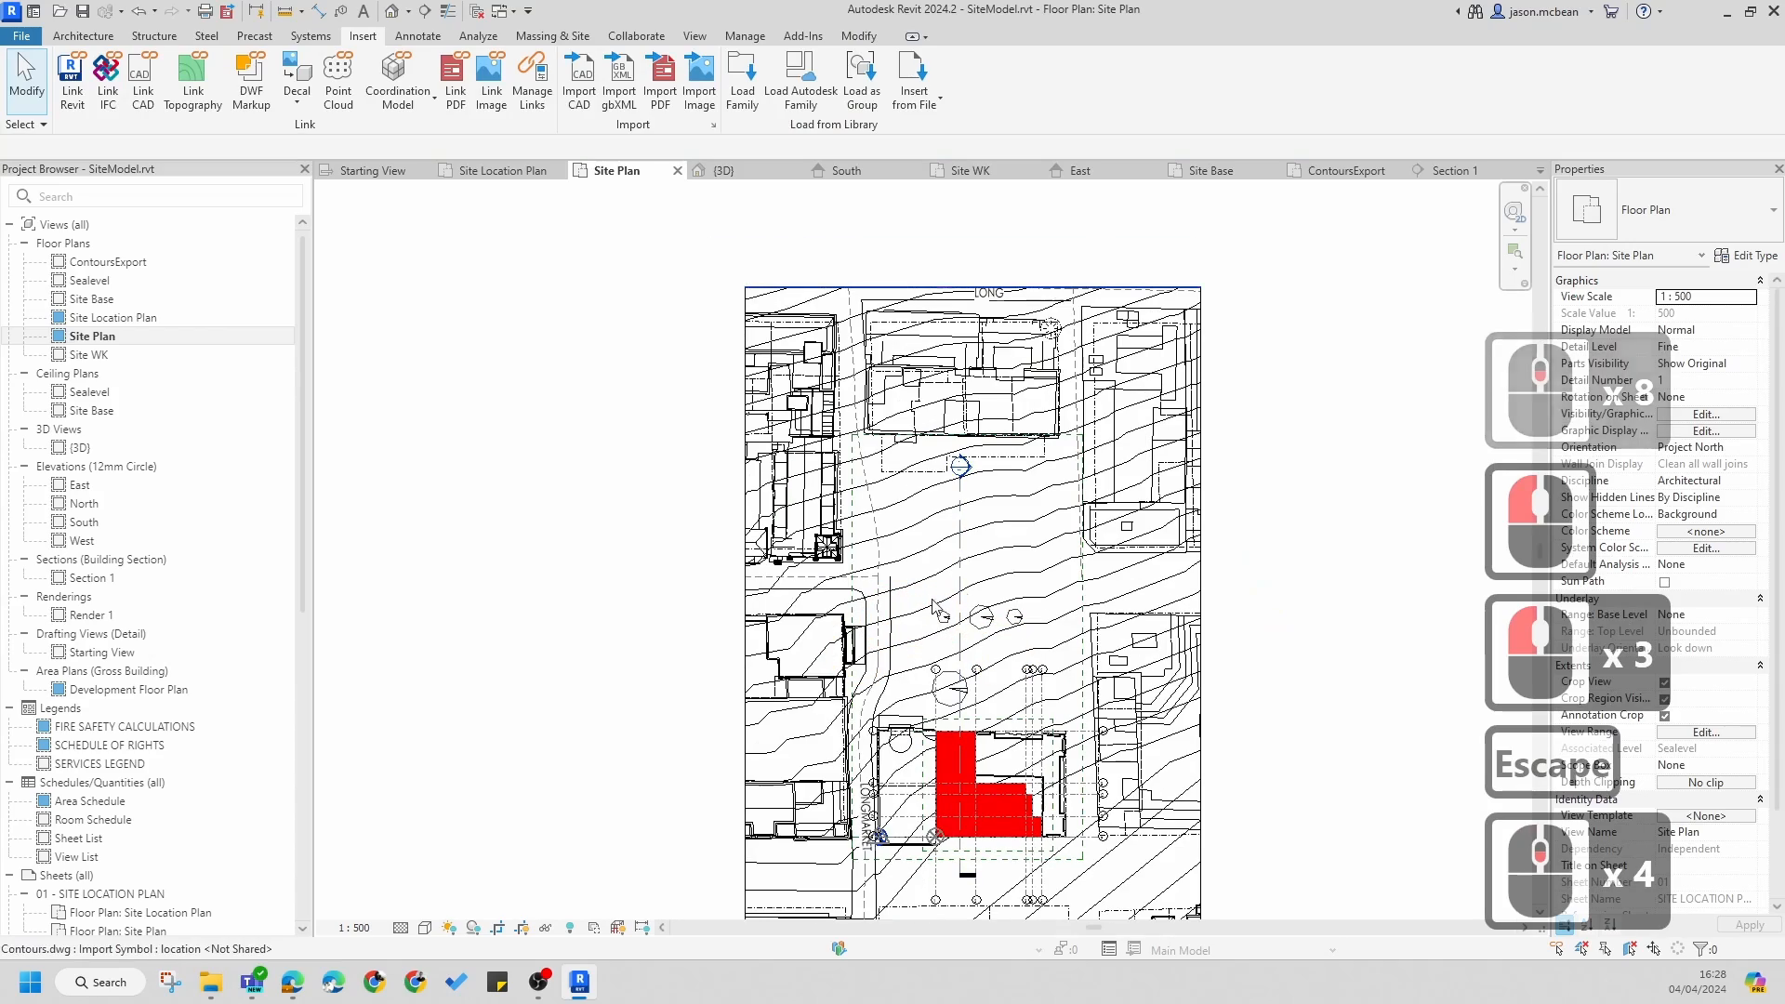
# - Select the contour lines north of the red building to check which element they belong to, and inspect the whole plan
pyautogui.click(1012, 571)
pyautogui.press('Escape')
pyautogui.scroll(6, 963, 664)
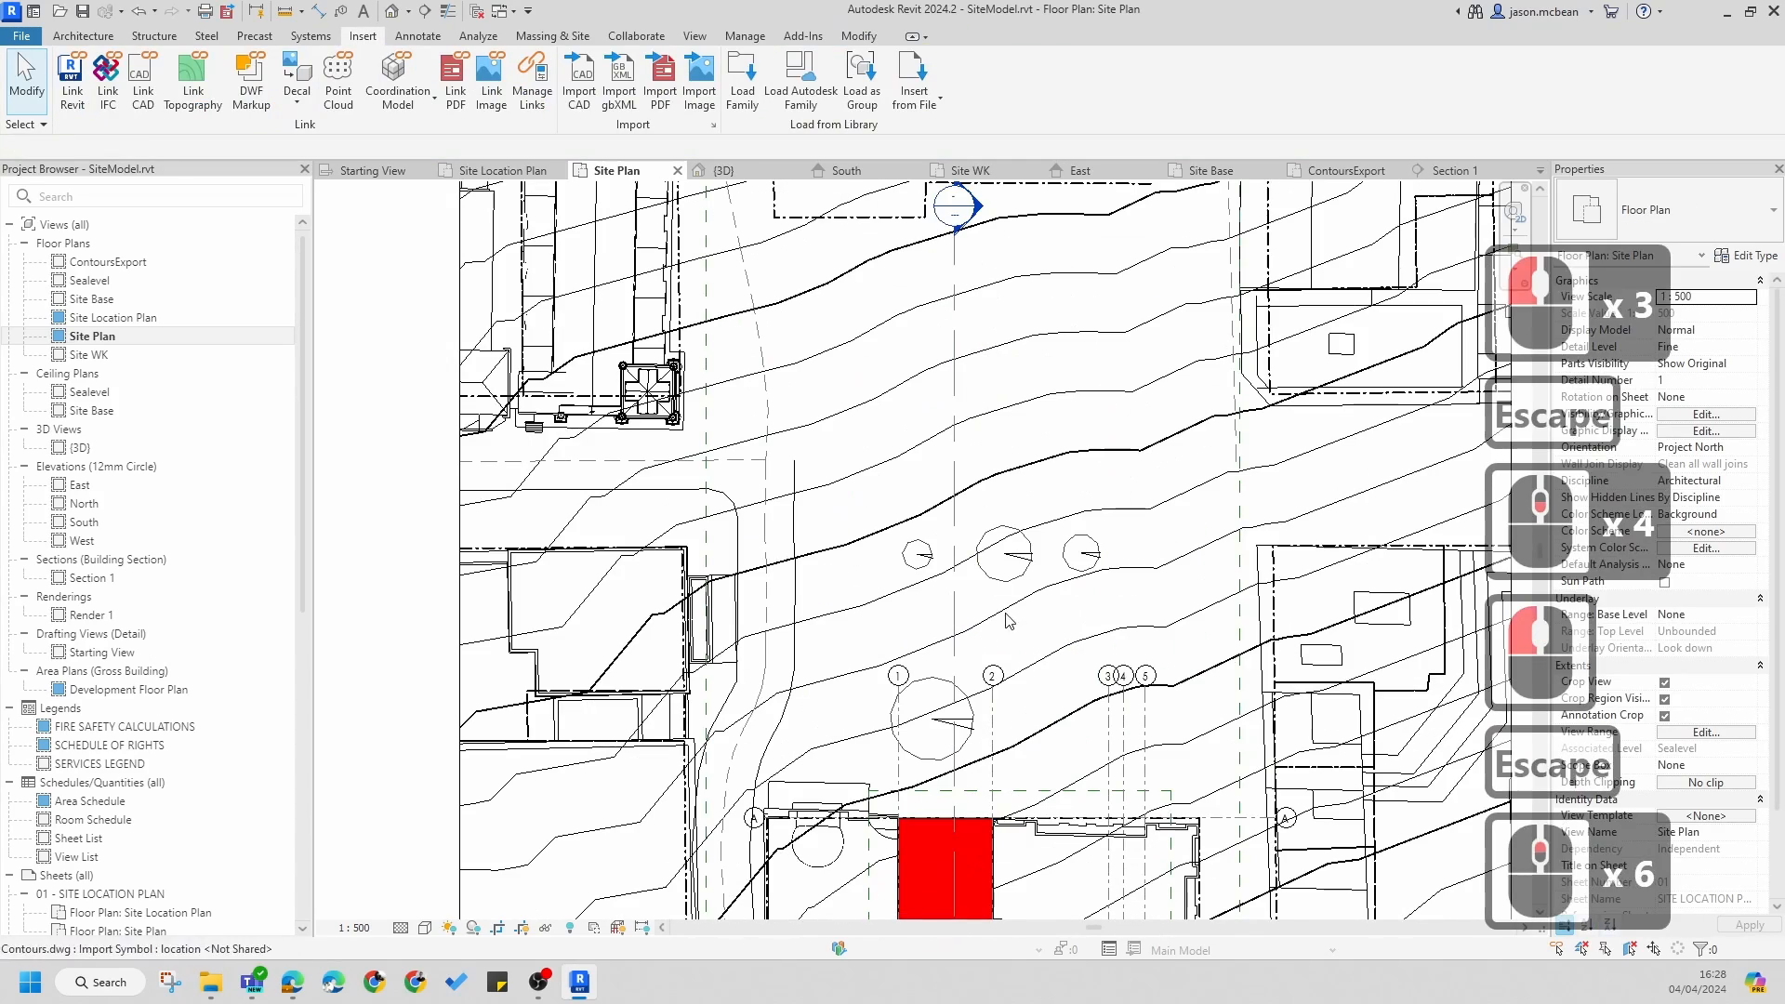
pyautogui.click(1018, 600)
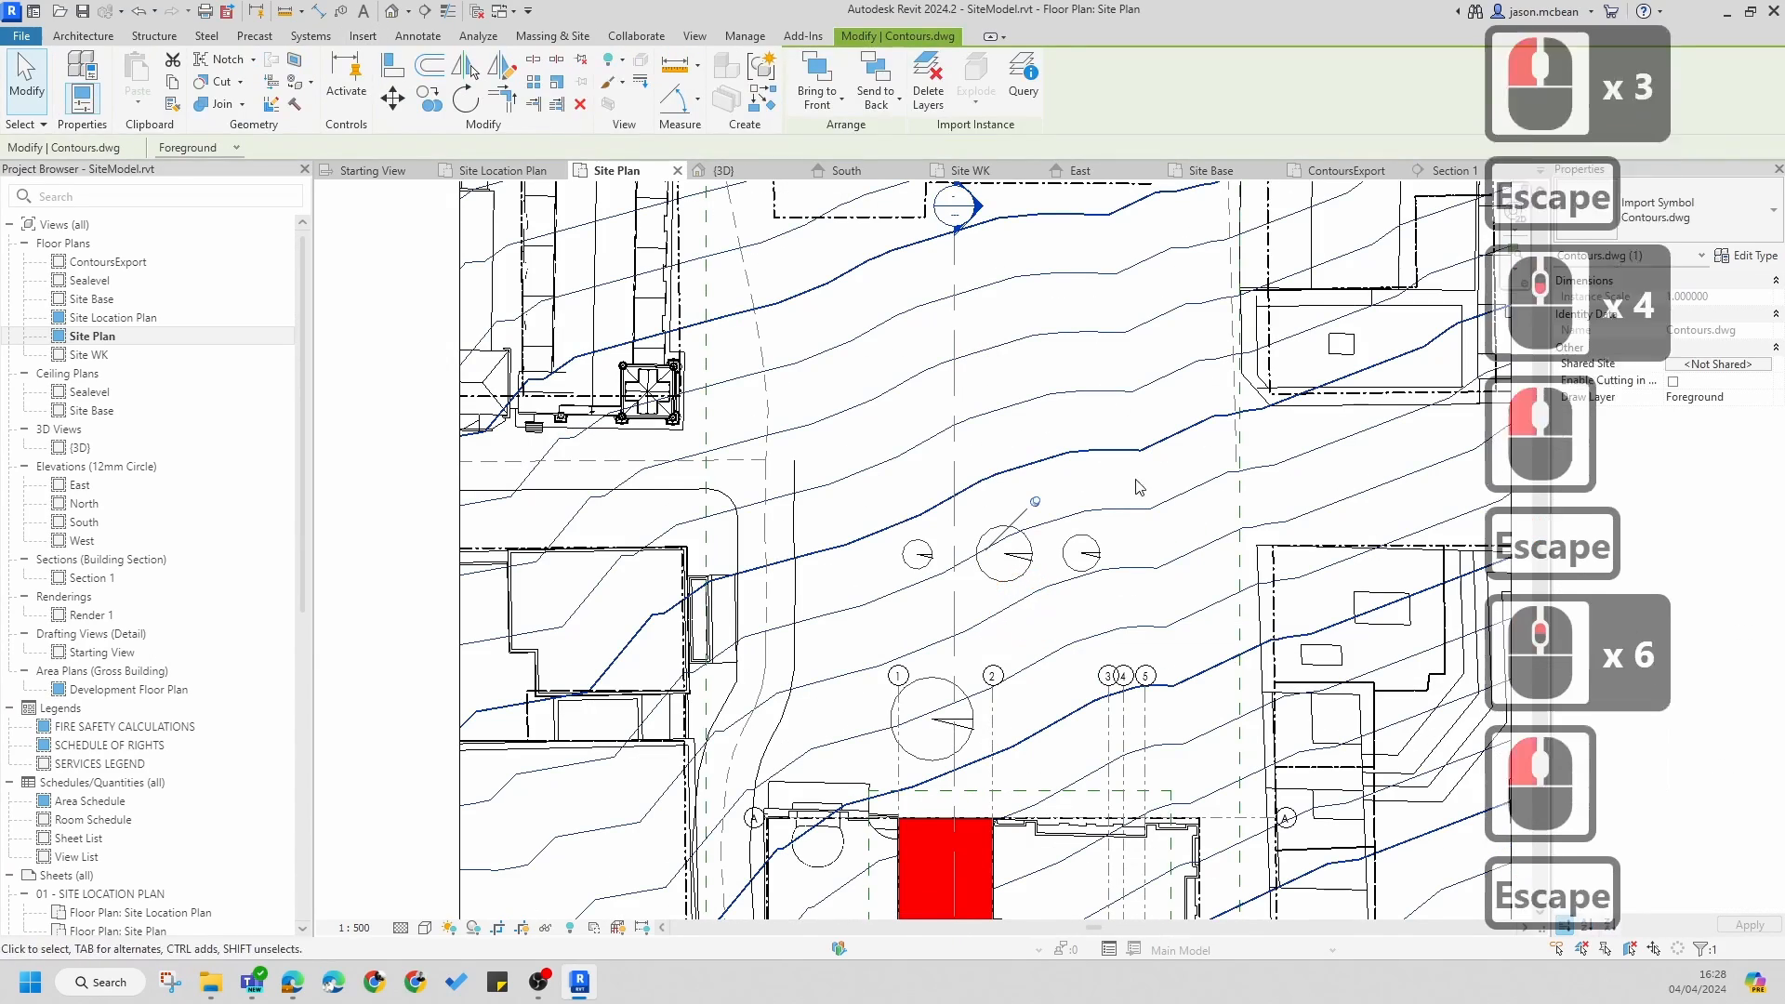
pyautogui.press('Escape')
pyautogui.scroll(-4, 1020, 765)
pyautogui.scroll(-4, 1097, 576)
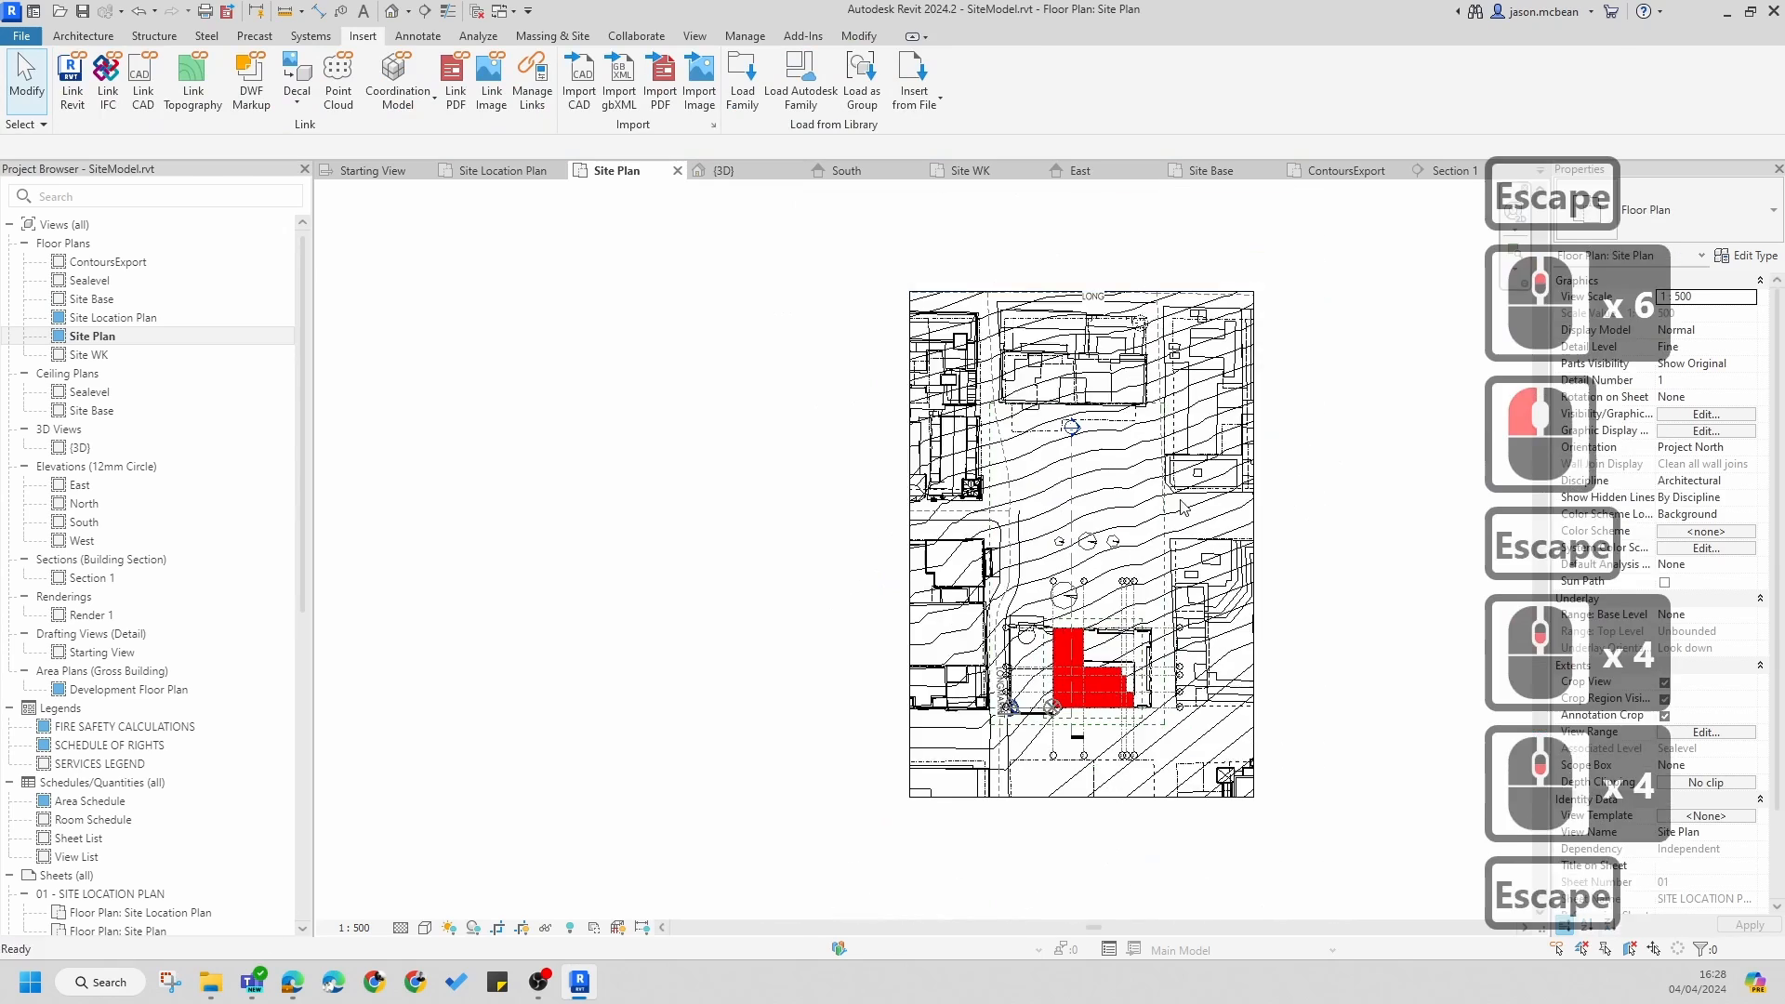
pyautogui.press('Escape')
# - Open the Site Plan's graphic overrides for imported categories and expand the layers of Contours.dwg
pyautogui.scroll(6, 1105, 542)
pyautogui.press('v')
pyautogui.press('g')
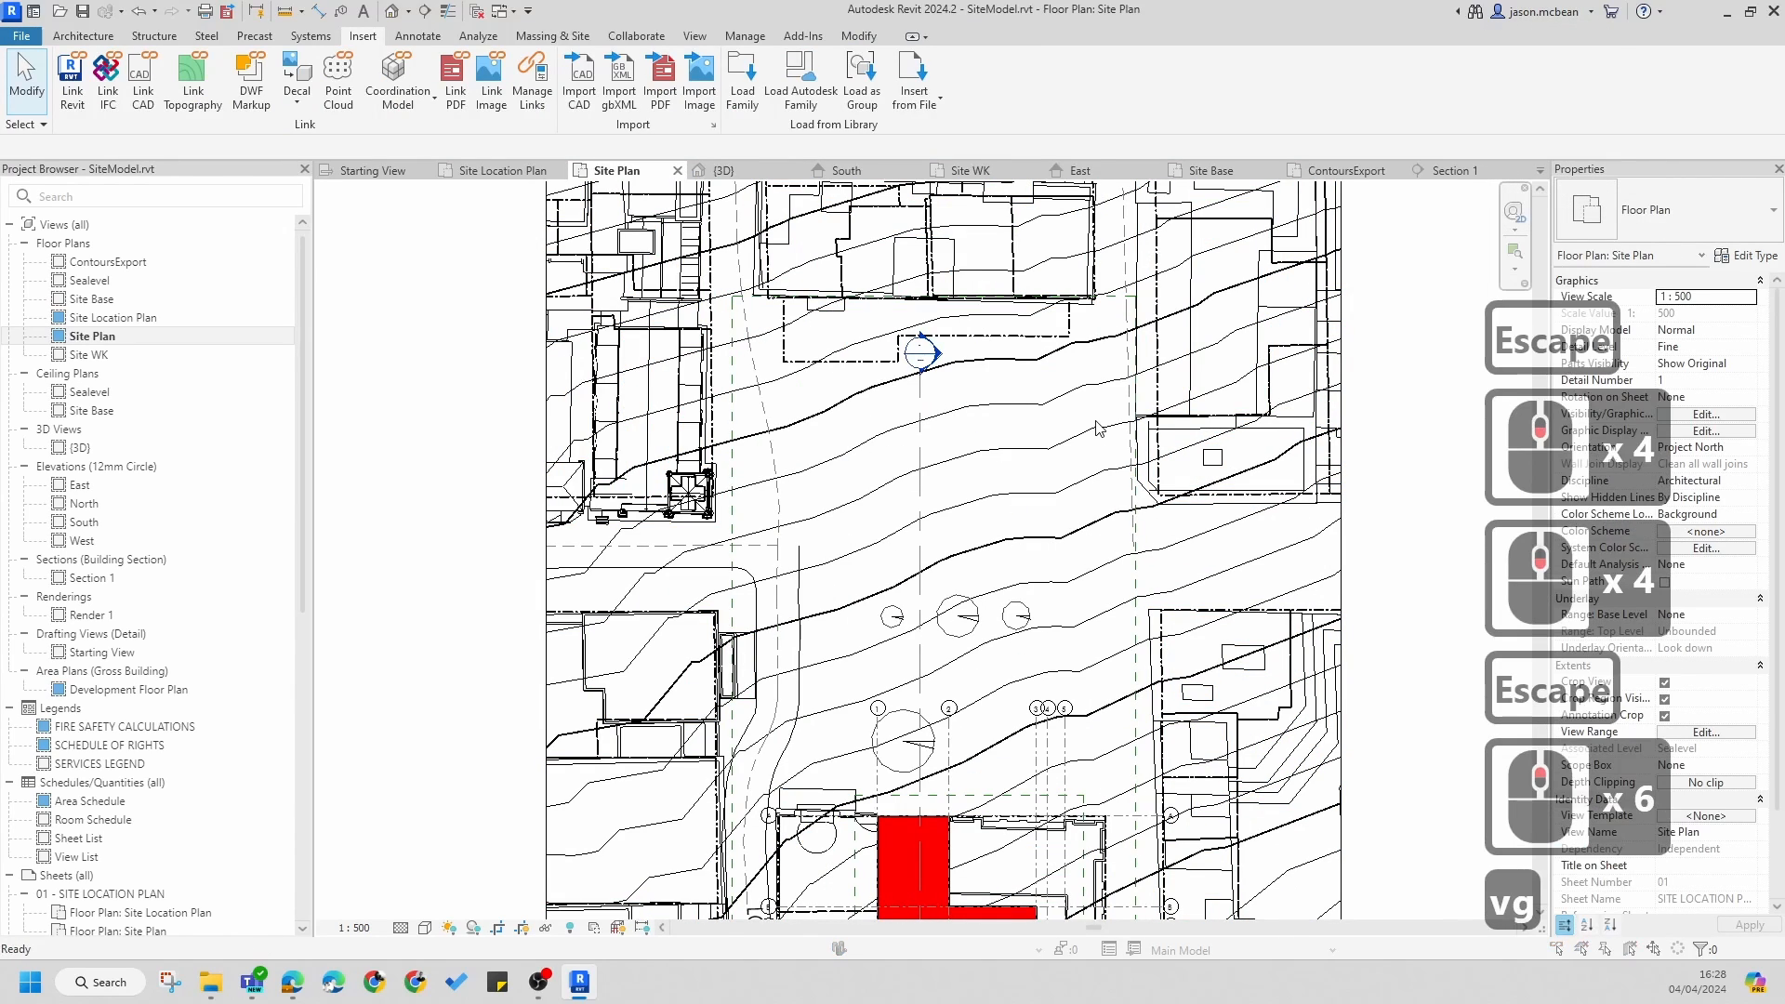
pyautogui.click(971, 309)
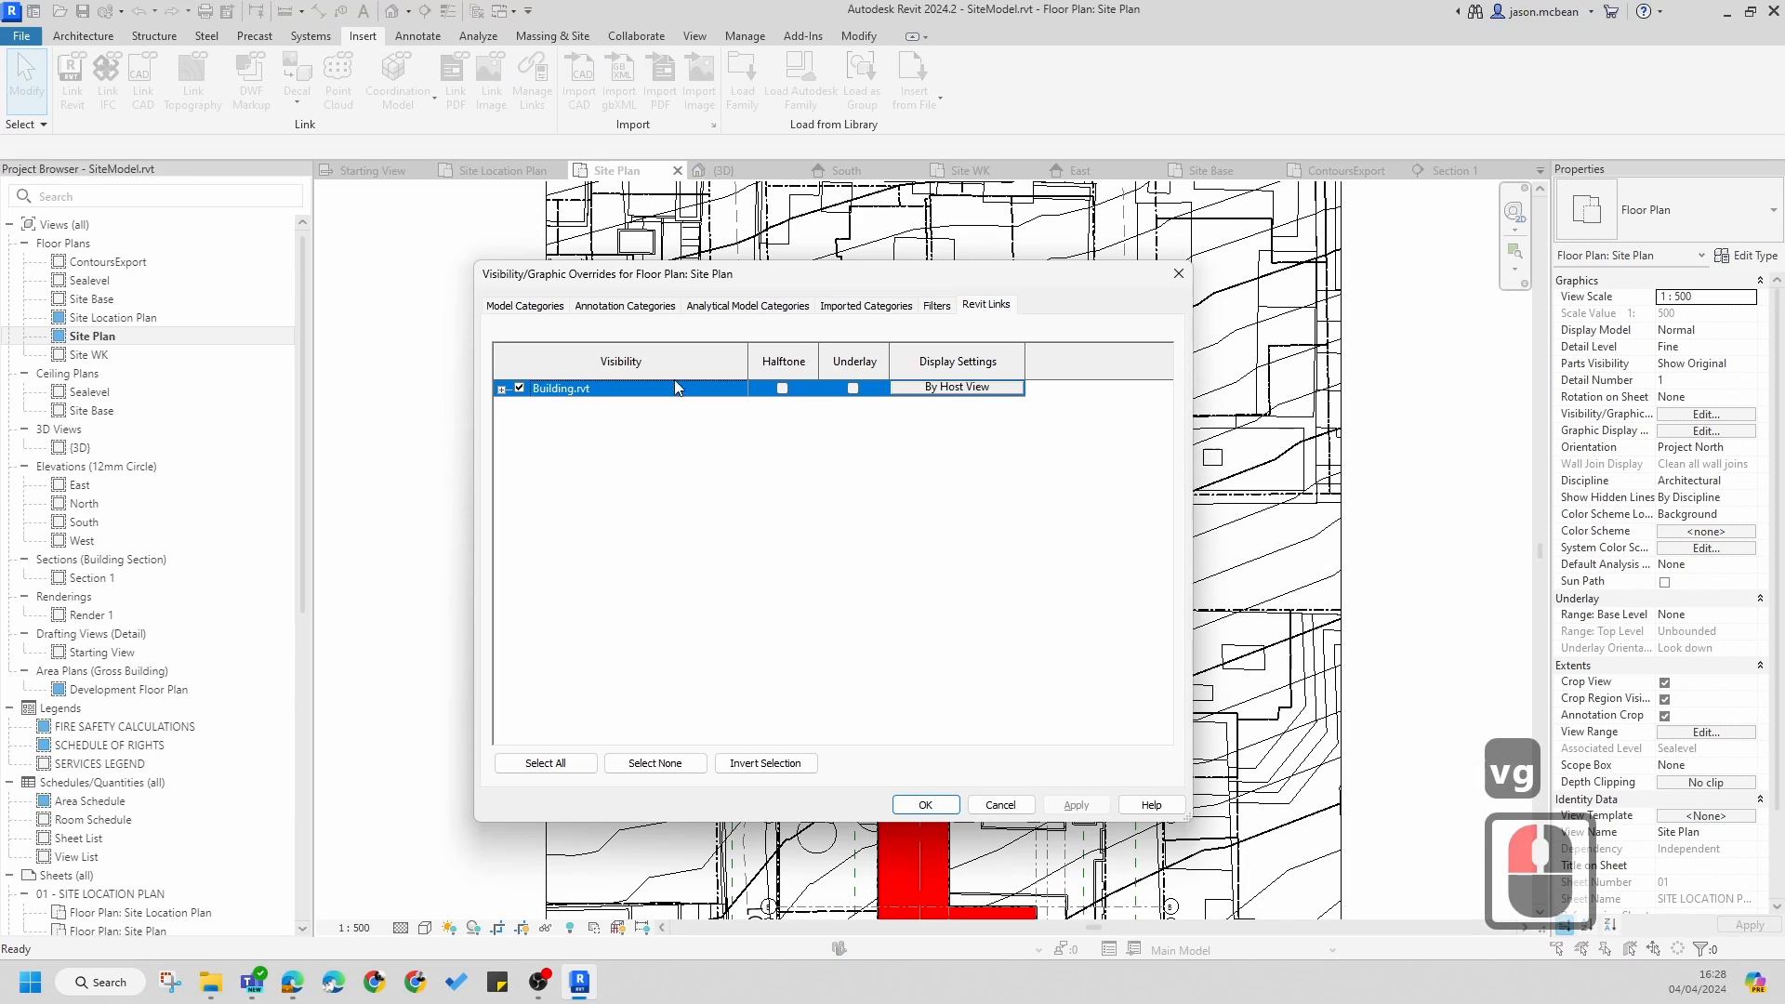
pyautogui.doubleClick(852, 308)
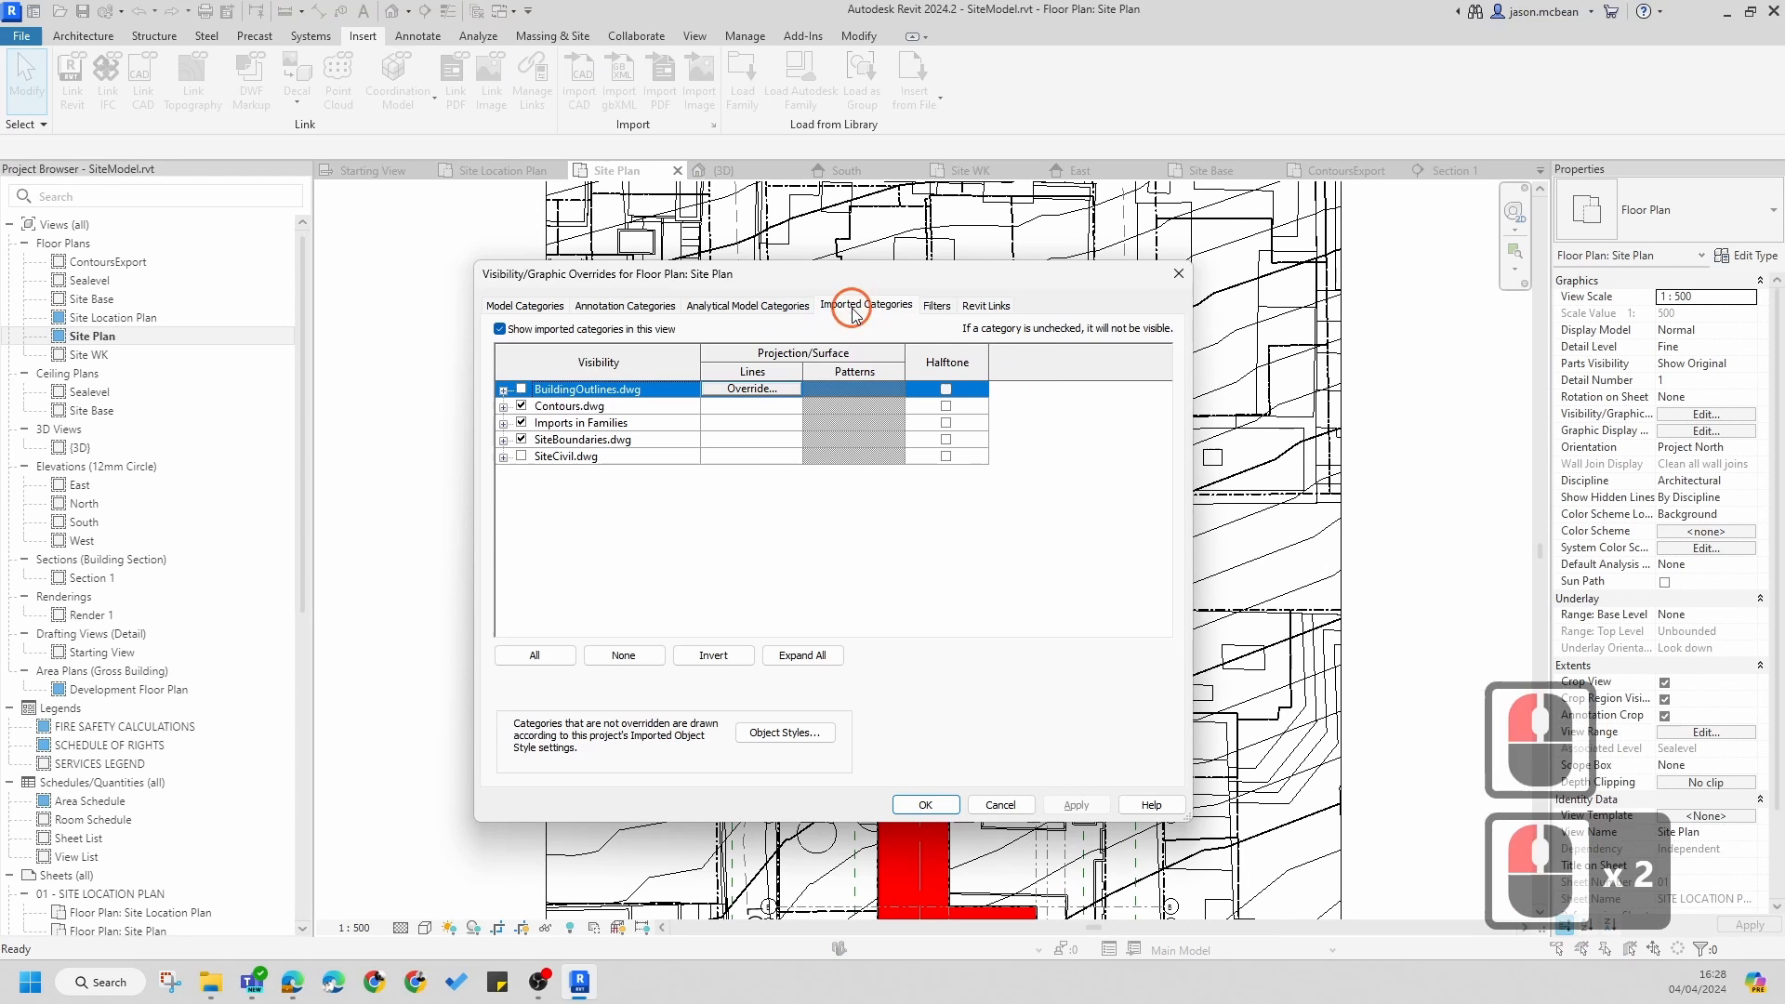
pyautogui.click(569, 406)
pyautogui.click(504, 407)
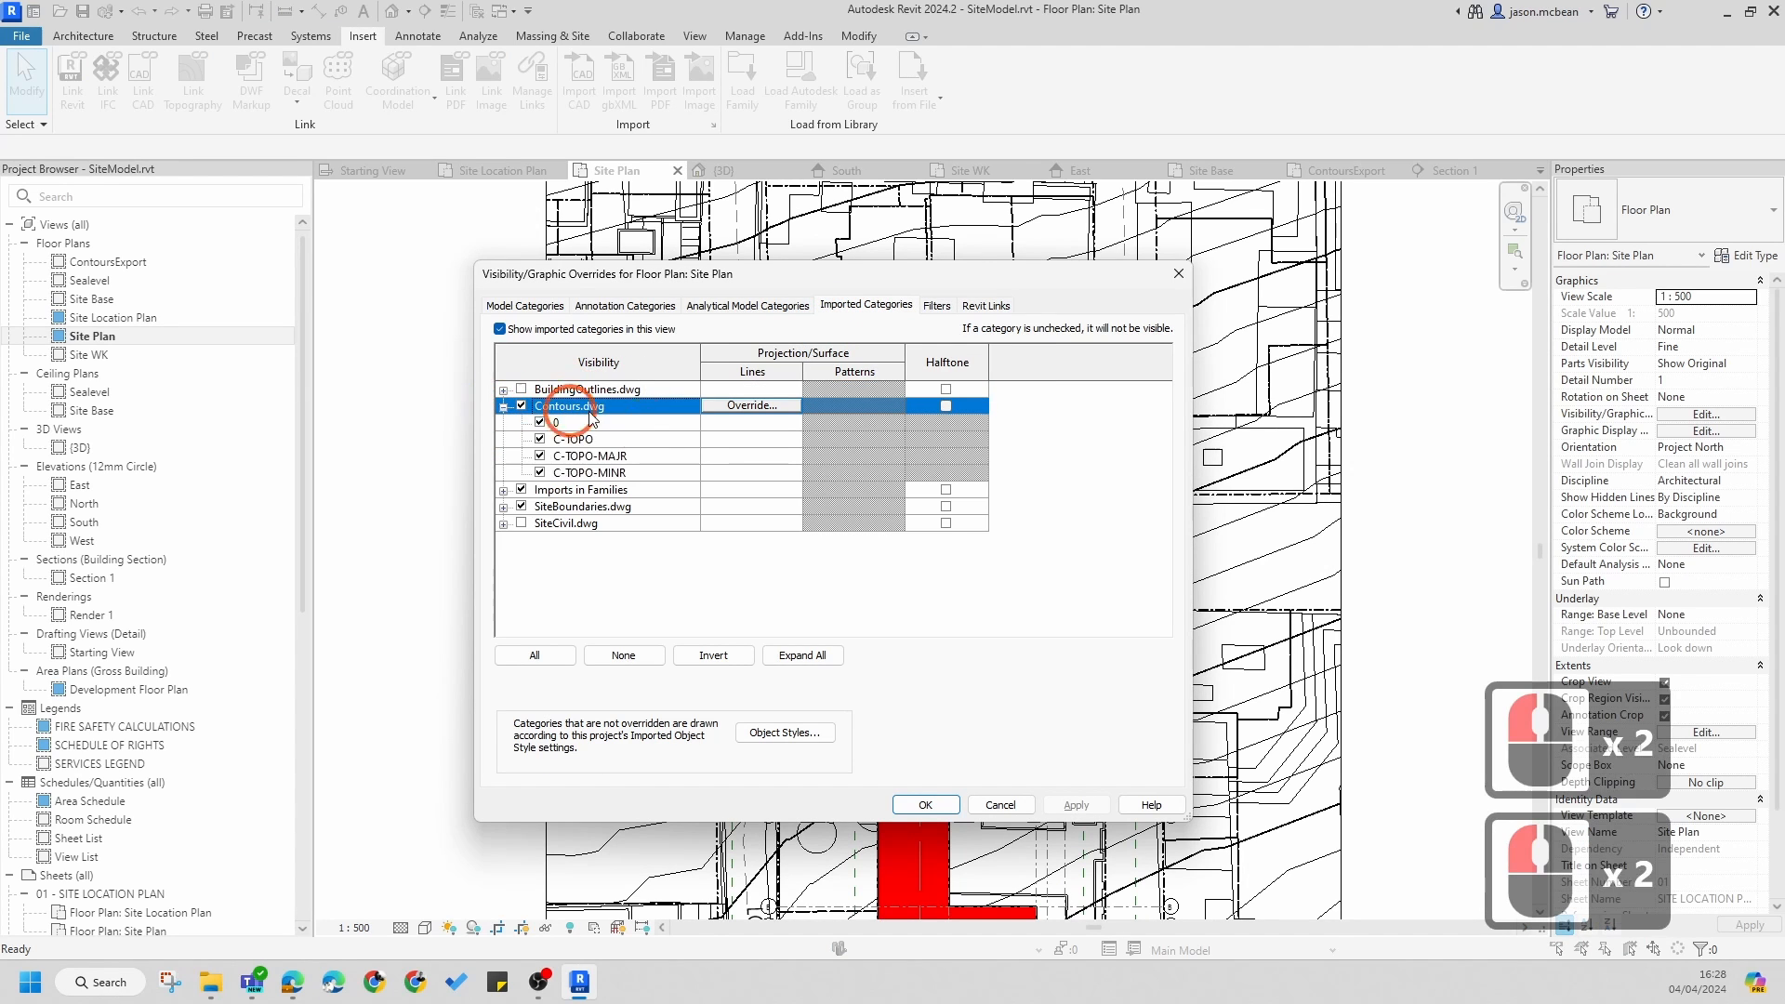
# - Override the line color of the C-TOPO-MAJR layer in Contours.dwg with grey RGB 192-192-192 and apply it
pyautogui.doubleClick(600, 455)
pyautogui.click(731, 456)
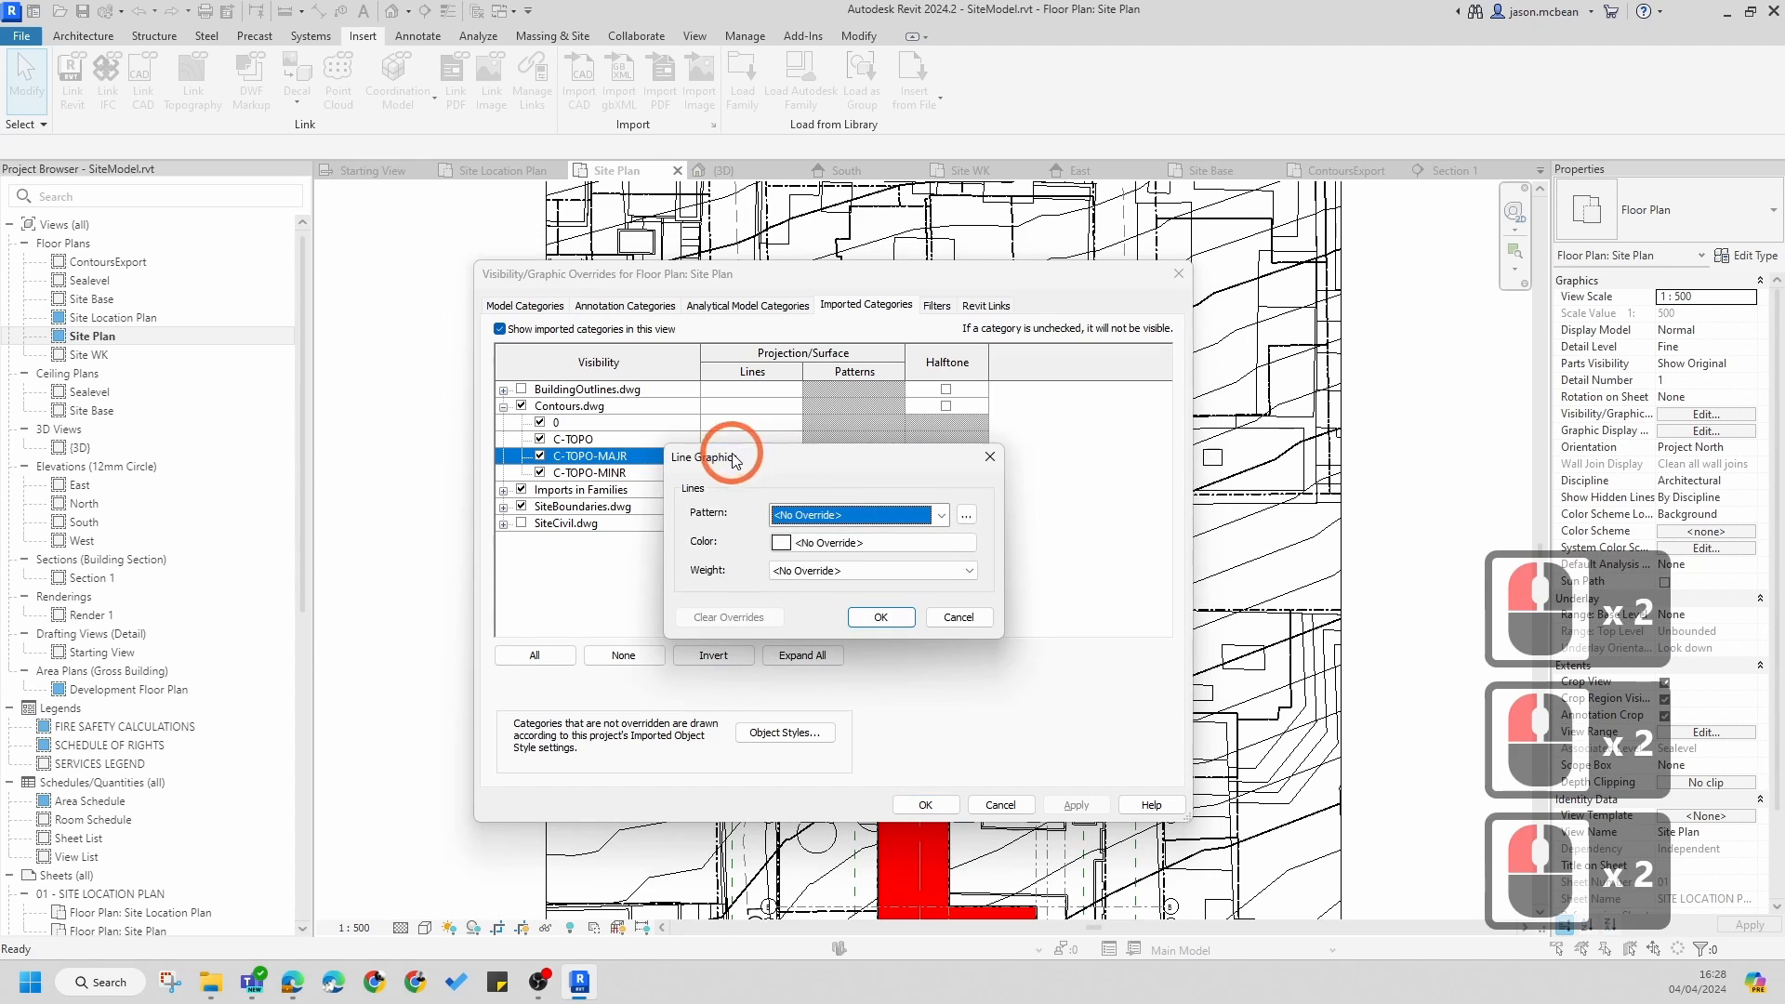
pyautogui.click(944, 569)
pyautogui.click(944, 565)
pyautogui.click(783, 544)
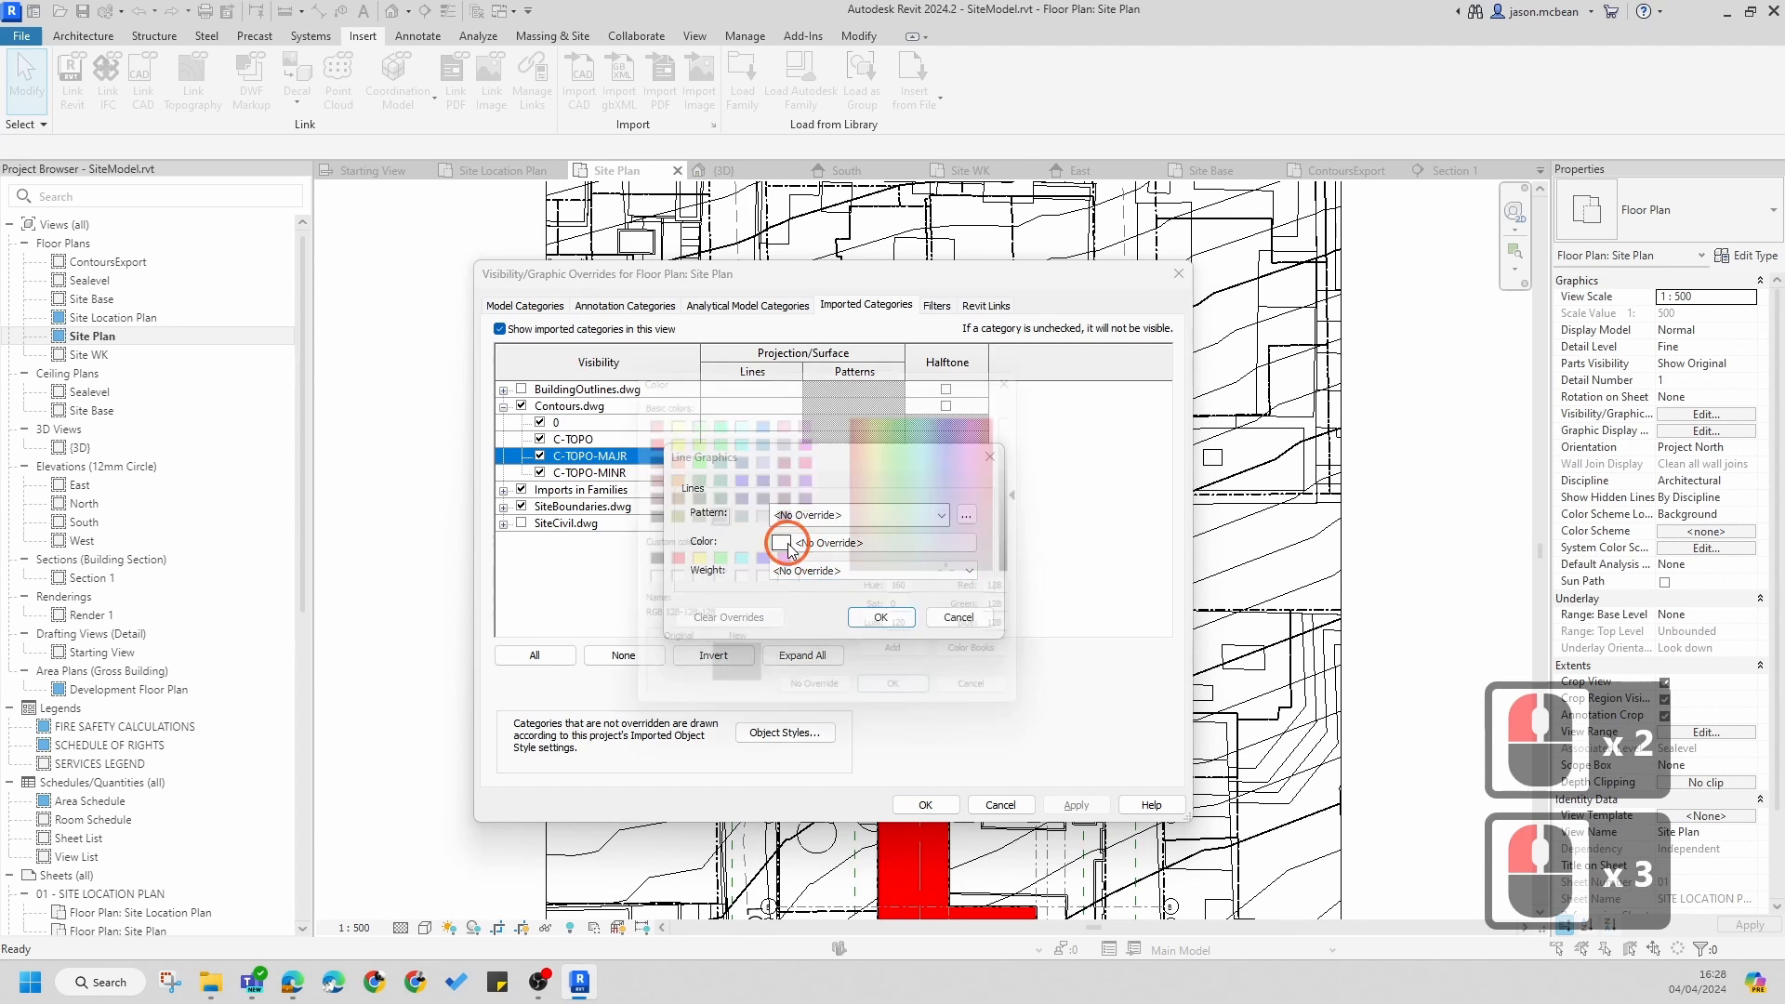
pyautogui.click(785, 517)
pyautogui.click(761, 516)
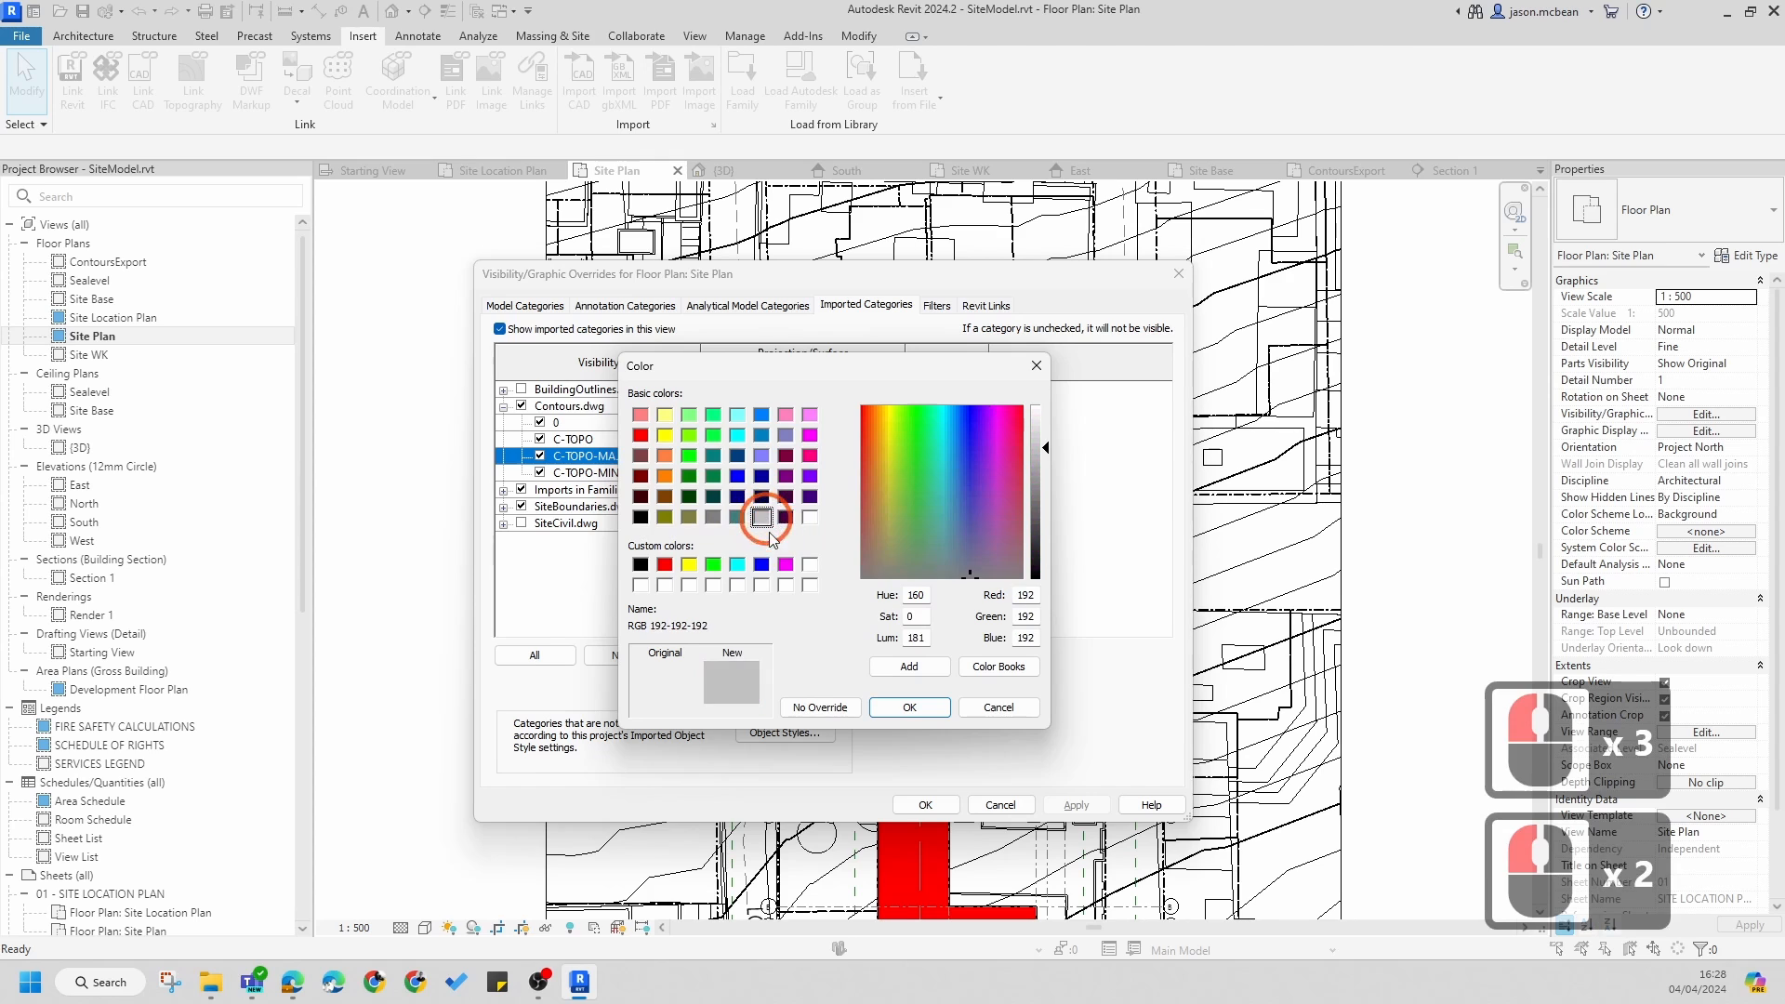
pyautogui.click(920, 708)
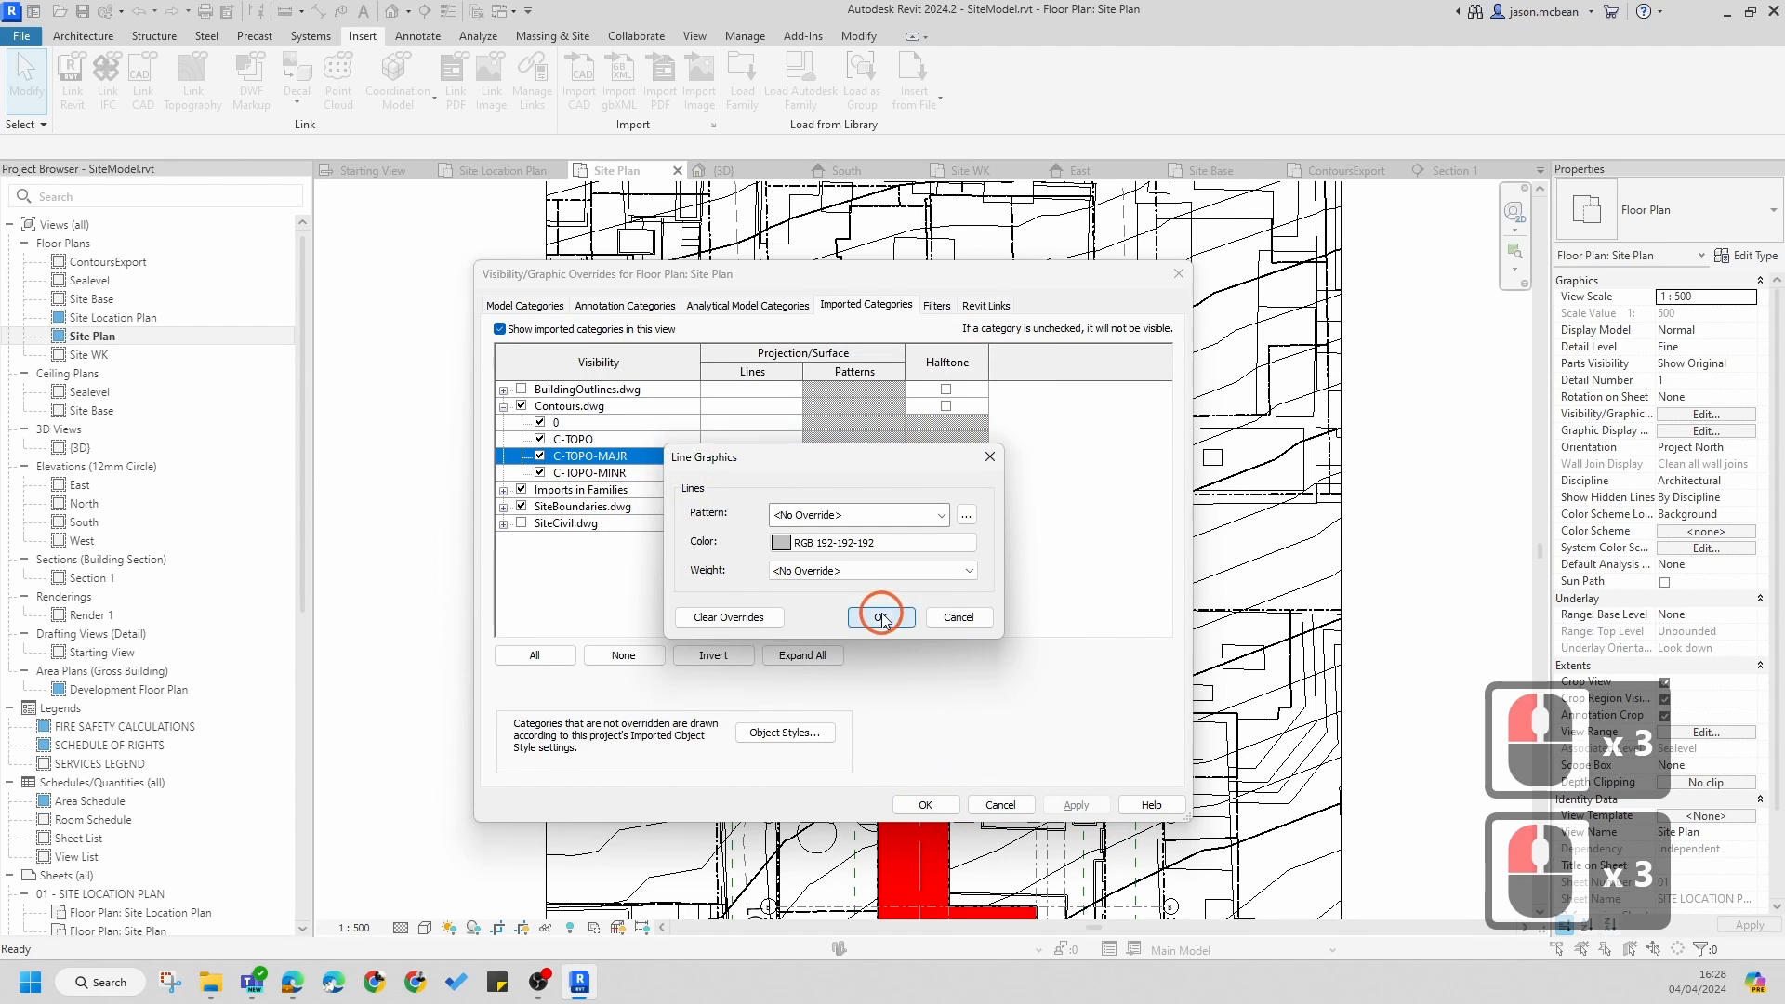
pyautogui.click(882, 618)
pyautogui.click(1081, 805)
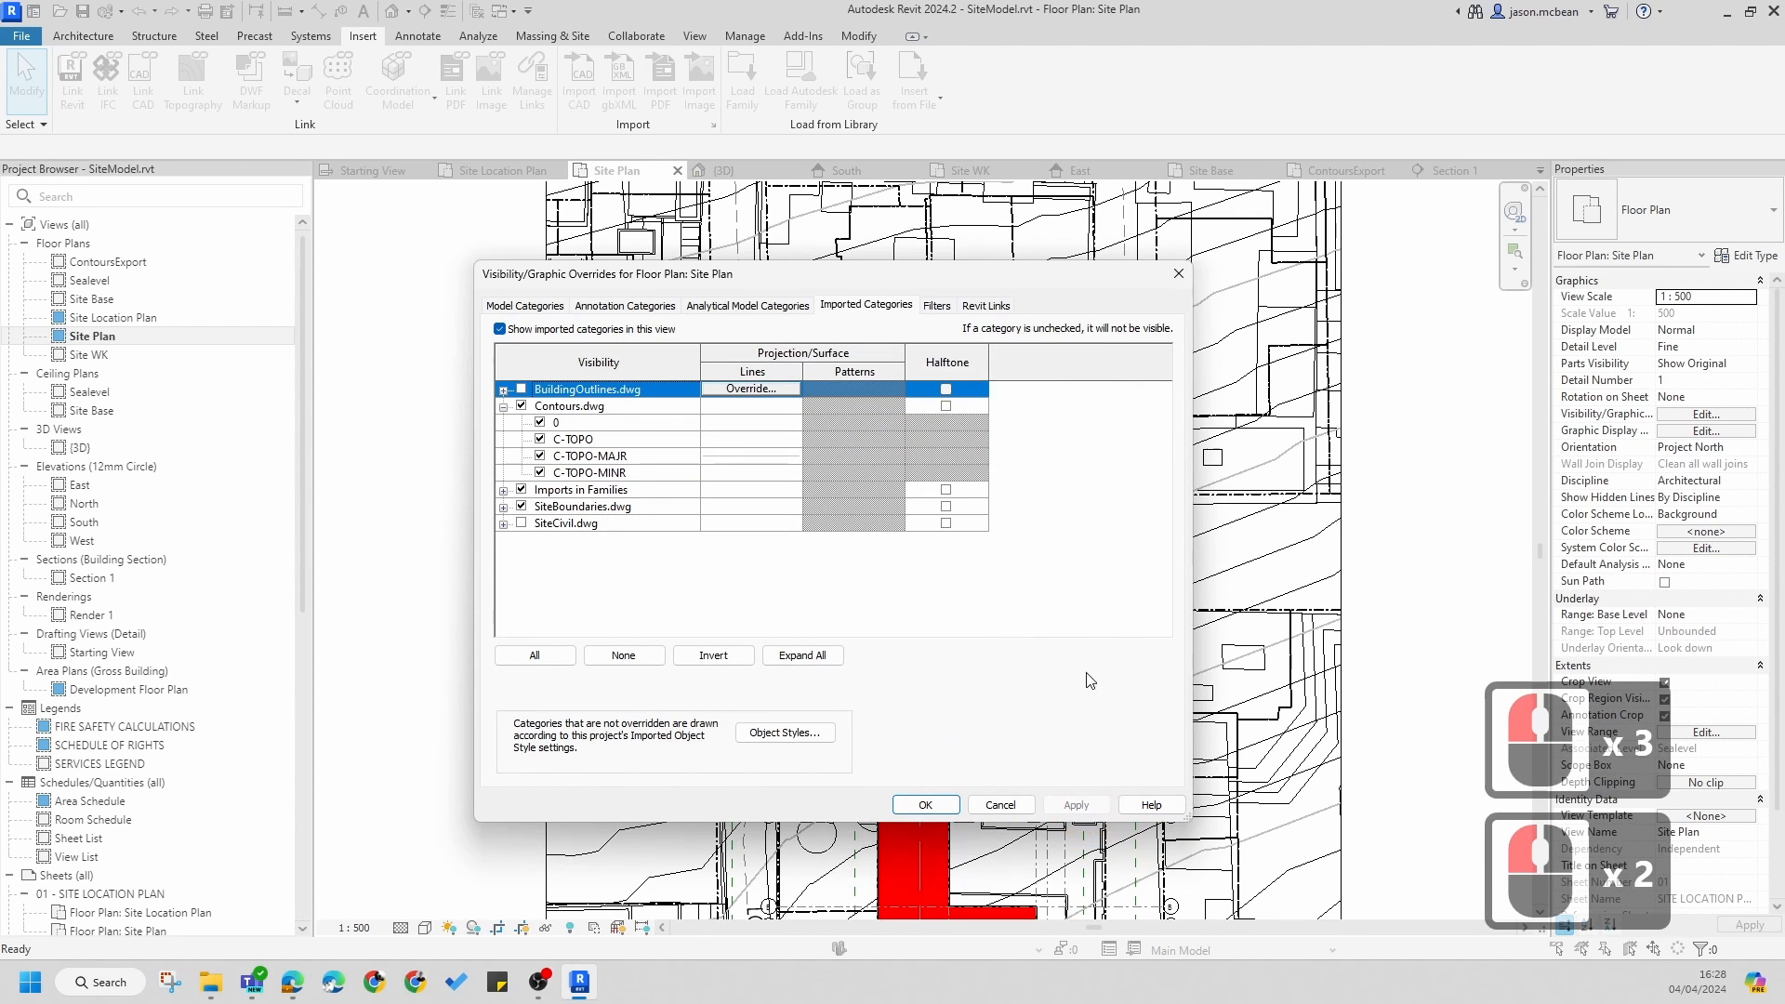
# - Override the line color of the C-TOPO-MINR layer with RGB 192-192-192 and apply the Site Plan's graphic overrides
pyautogui.click(751, 474)
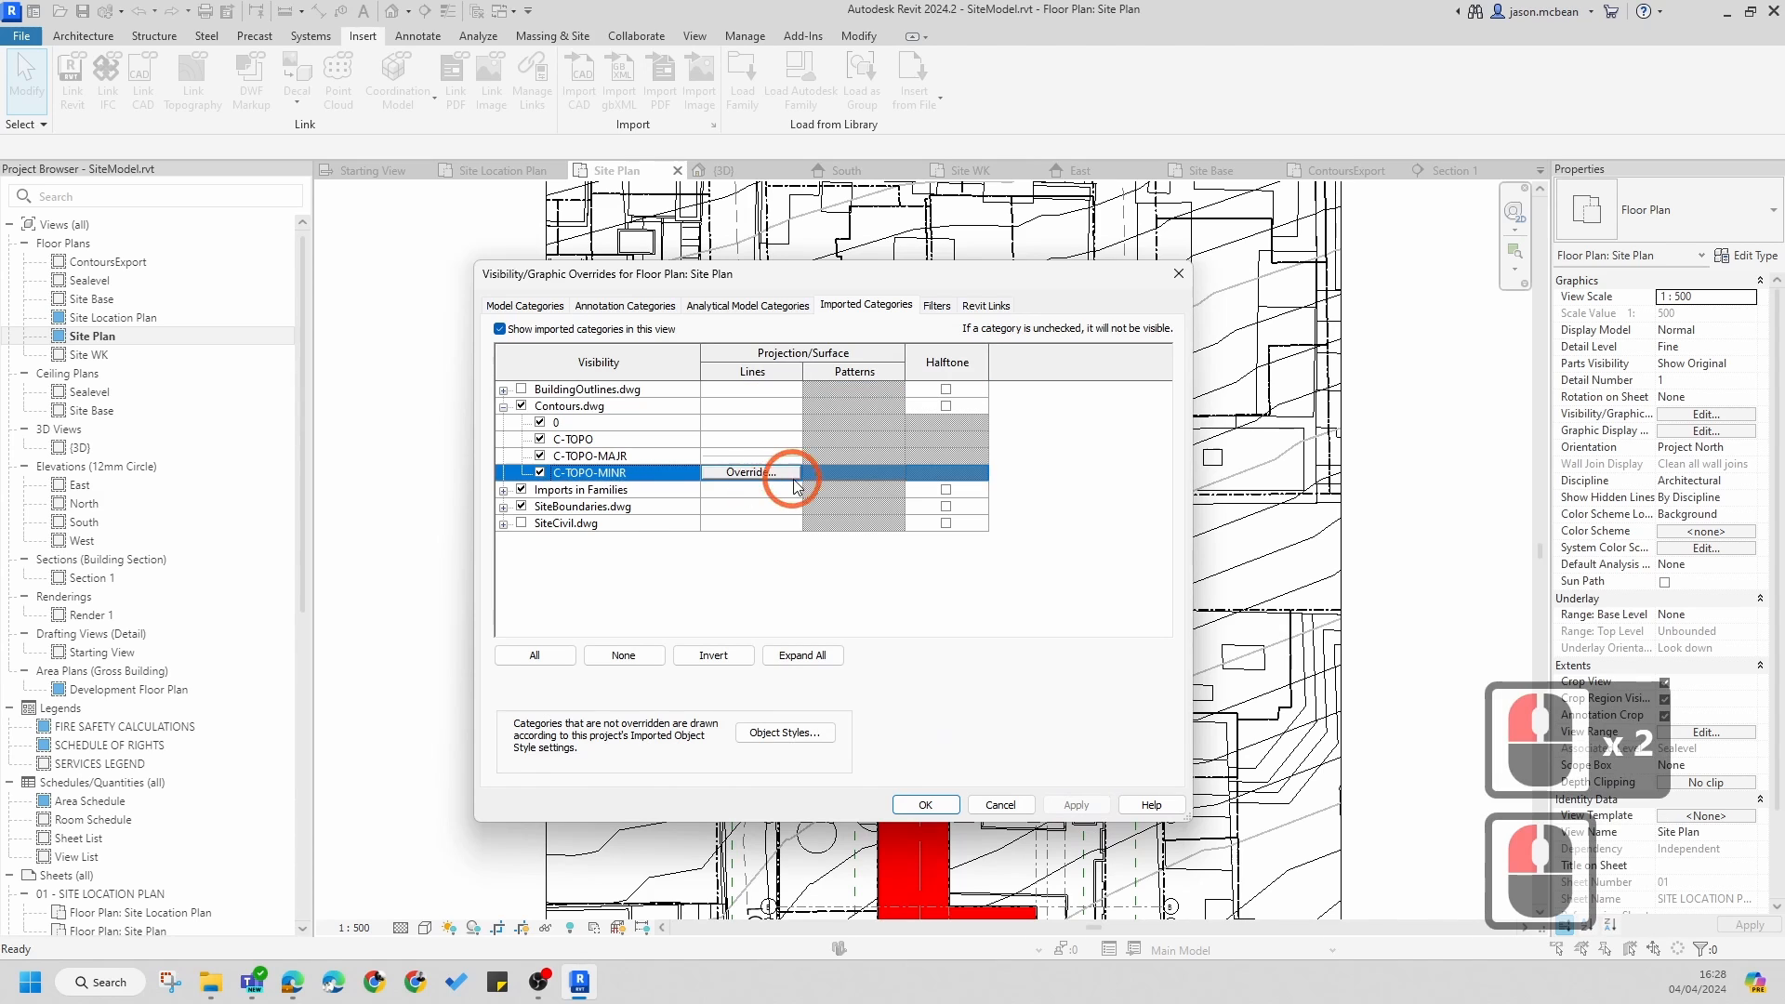
pyautogui.click(751, 472)
pyautogui.click(838, 568)
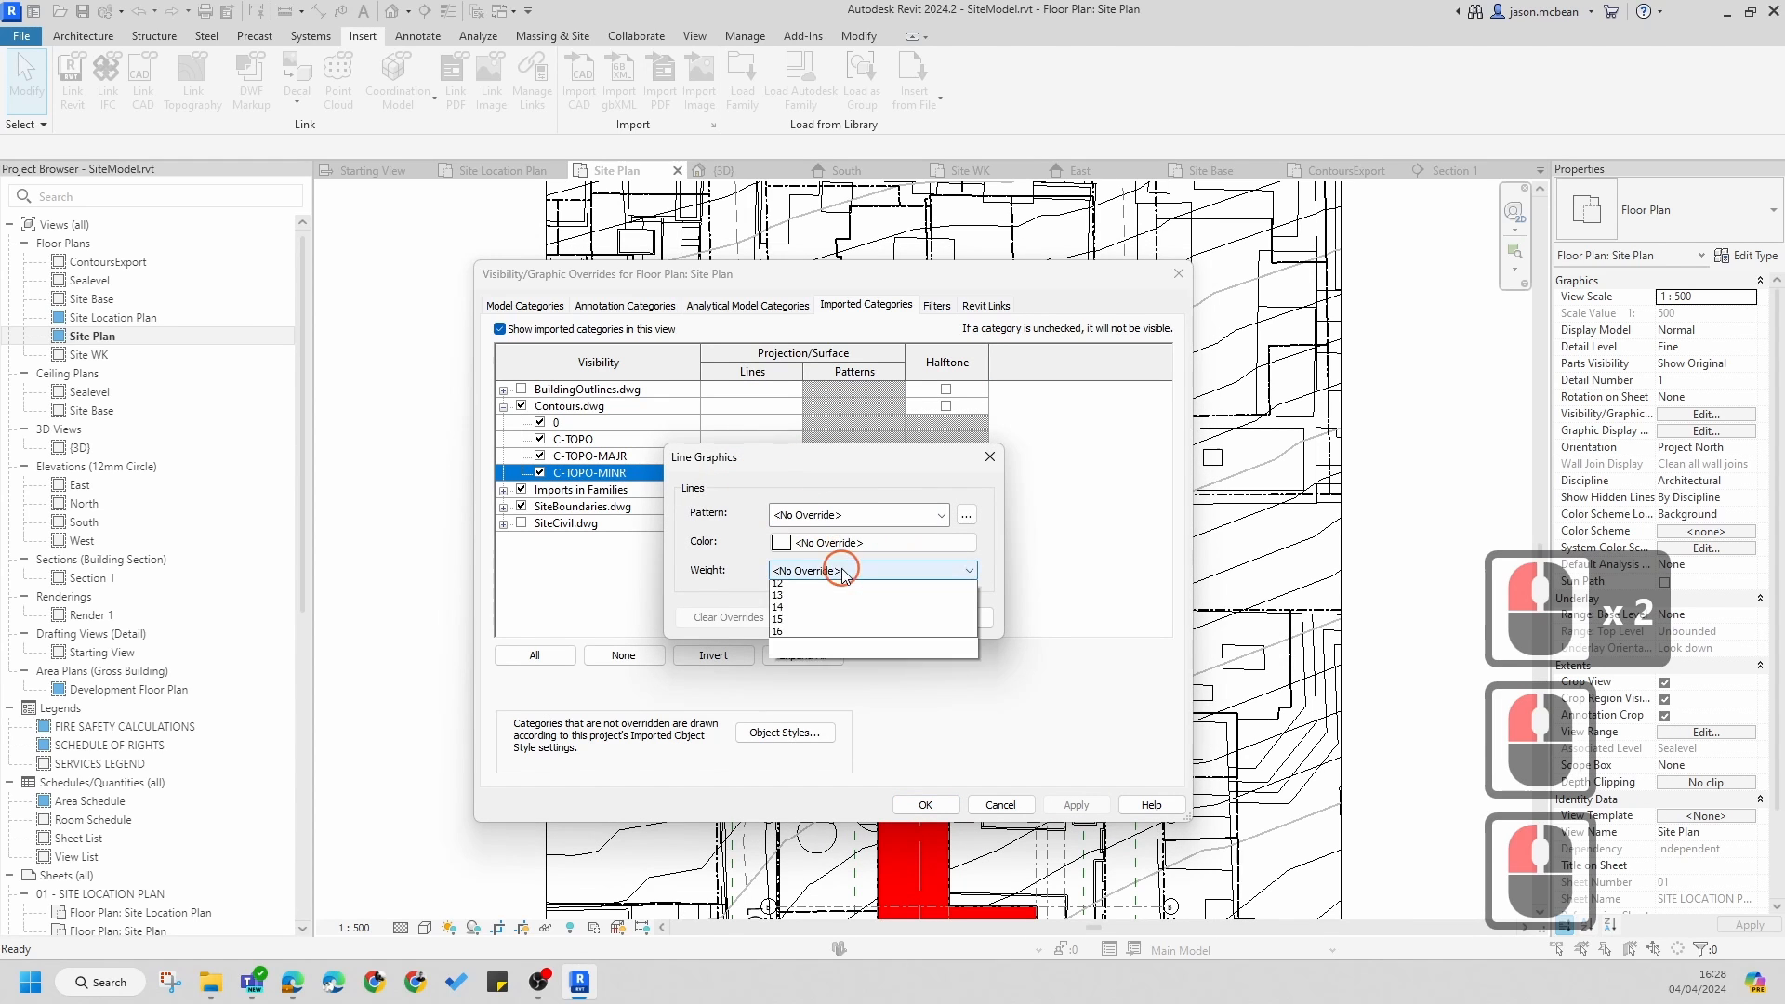
pyautogui.click(842, 567)
pyautogui.click(850, 538)
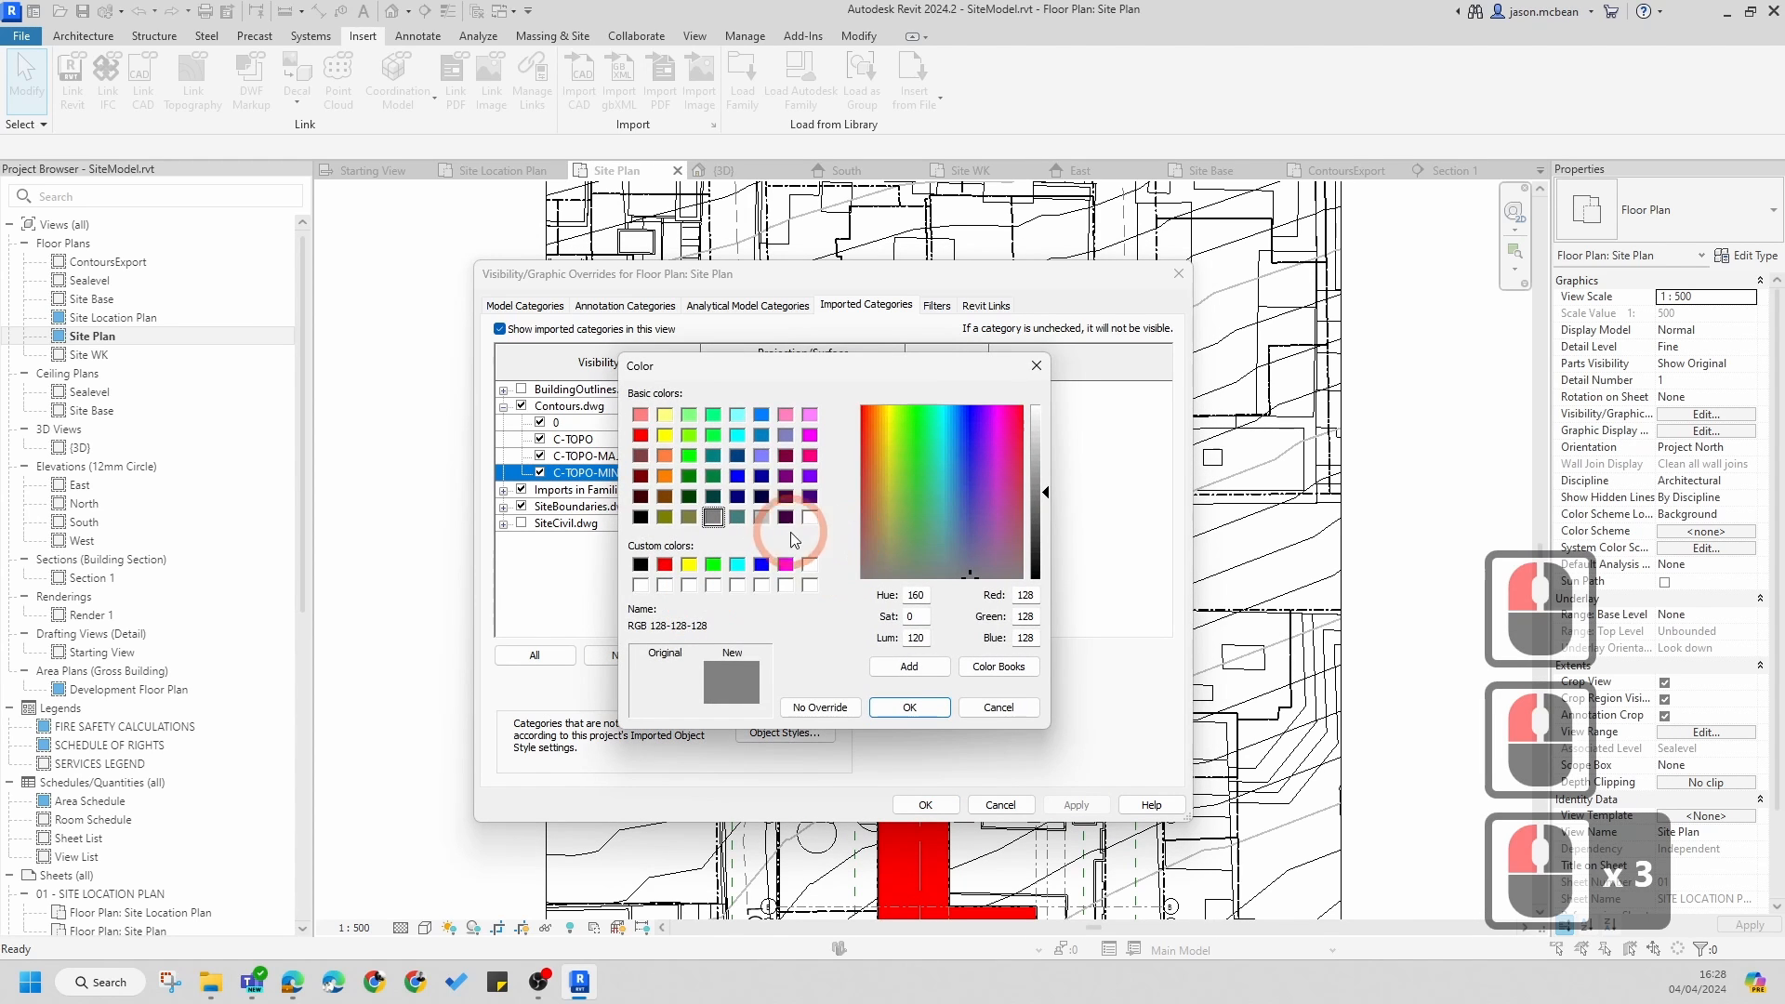
pyautogui.click(762, 518)
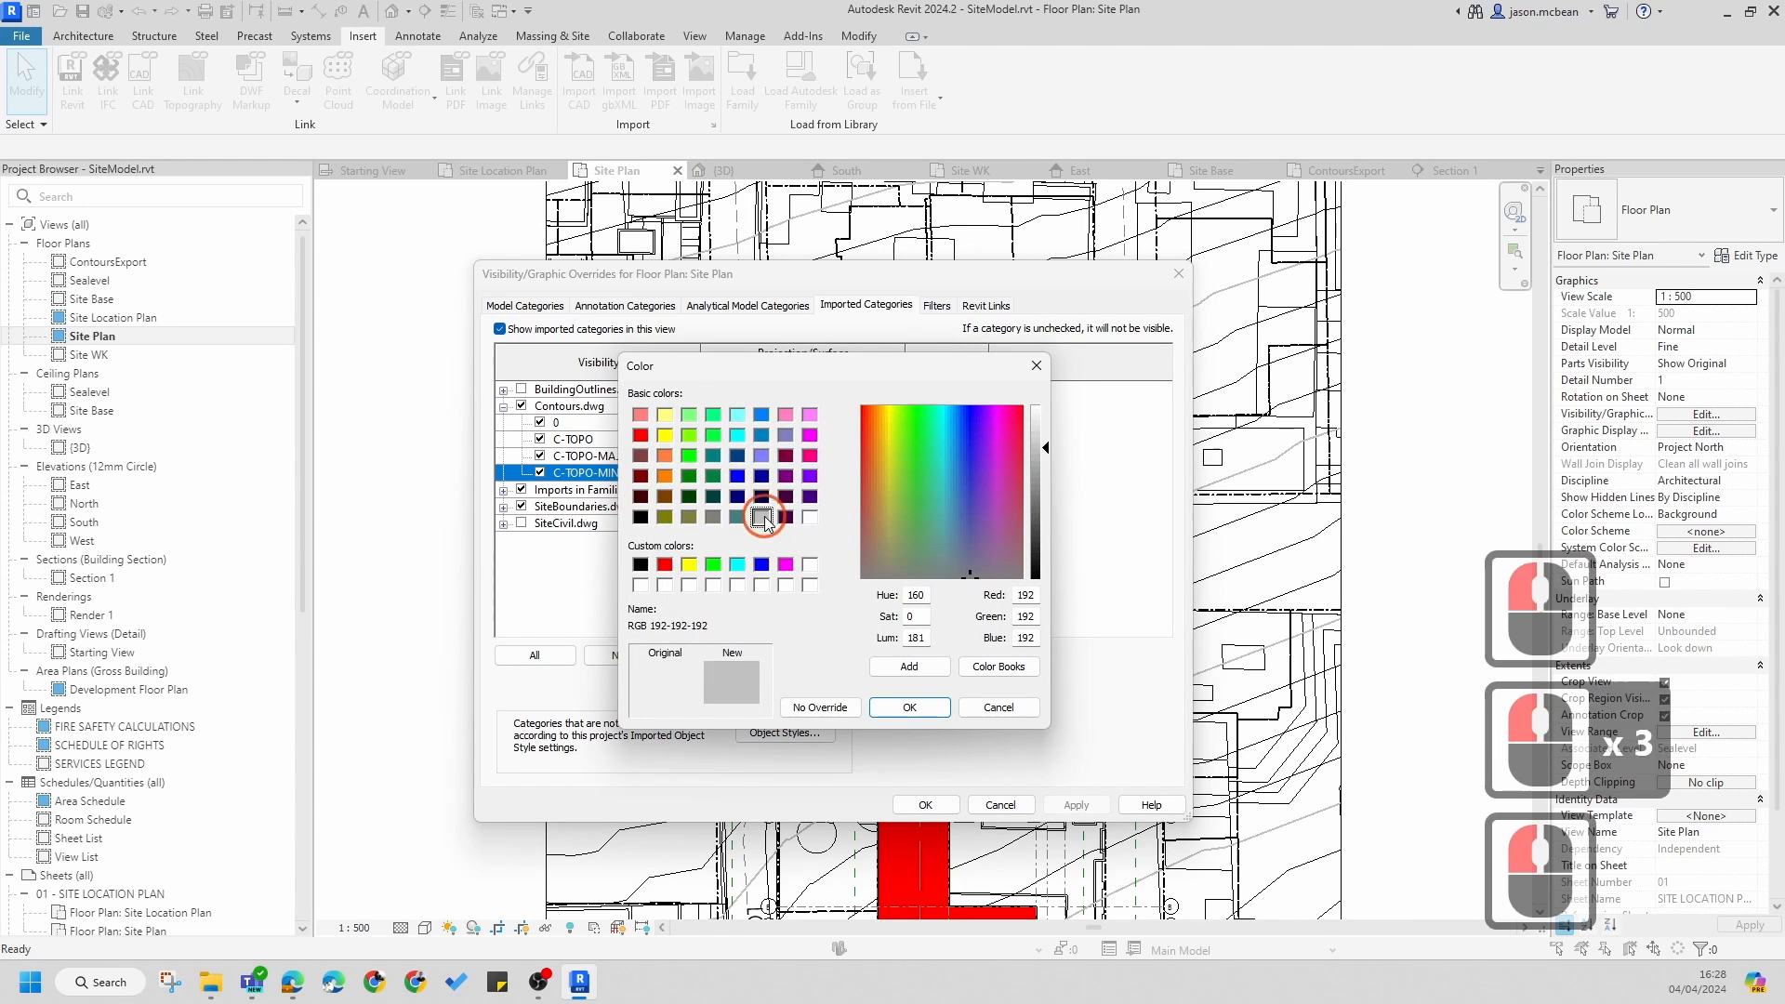
pyautogui.click(909, 708)
pyautogui.click(880, 617)
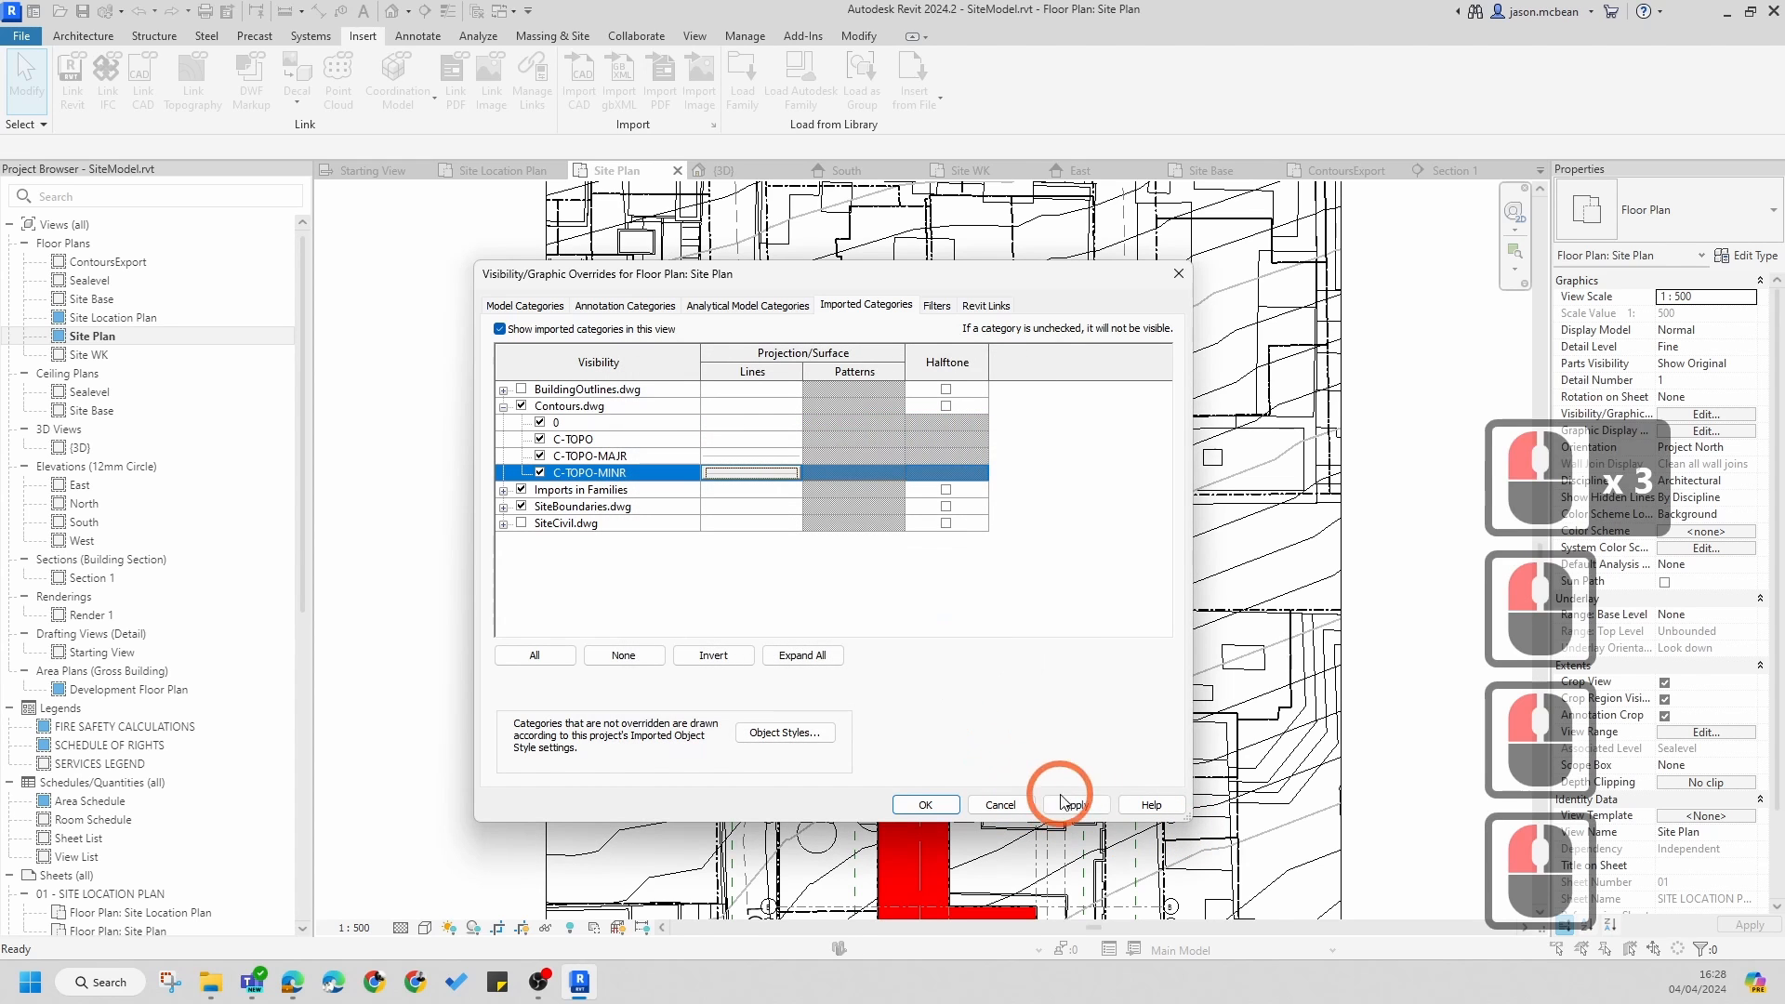
pyautogui.click(1075, 804)
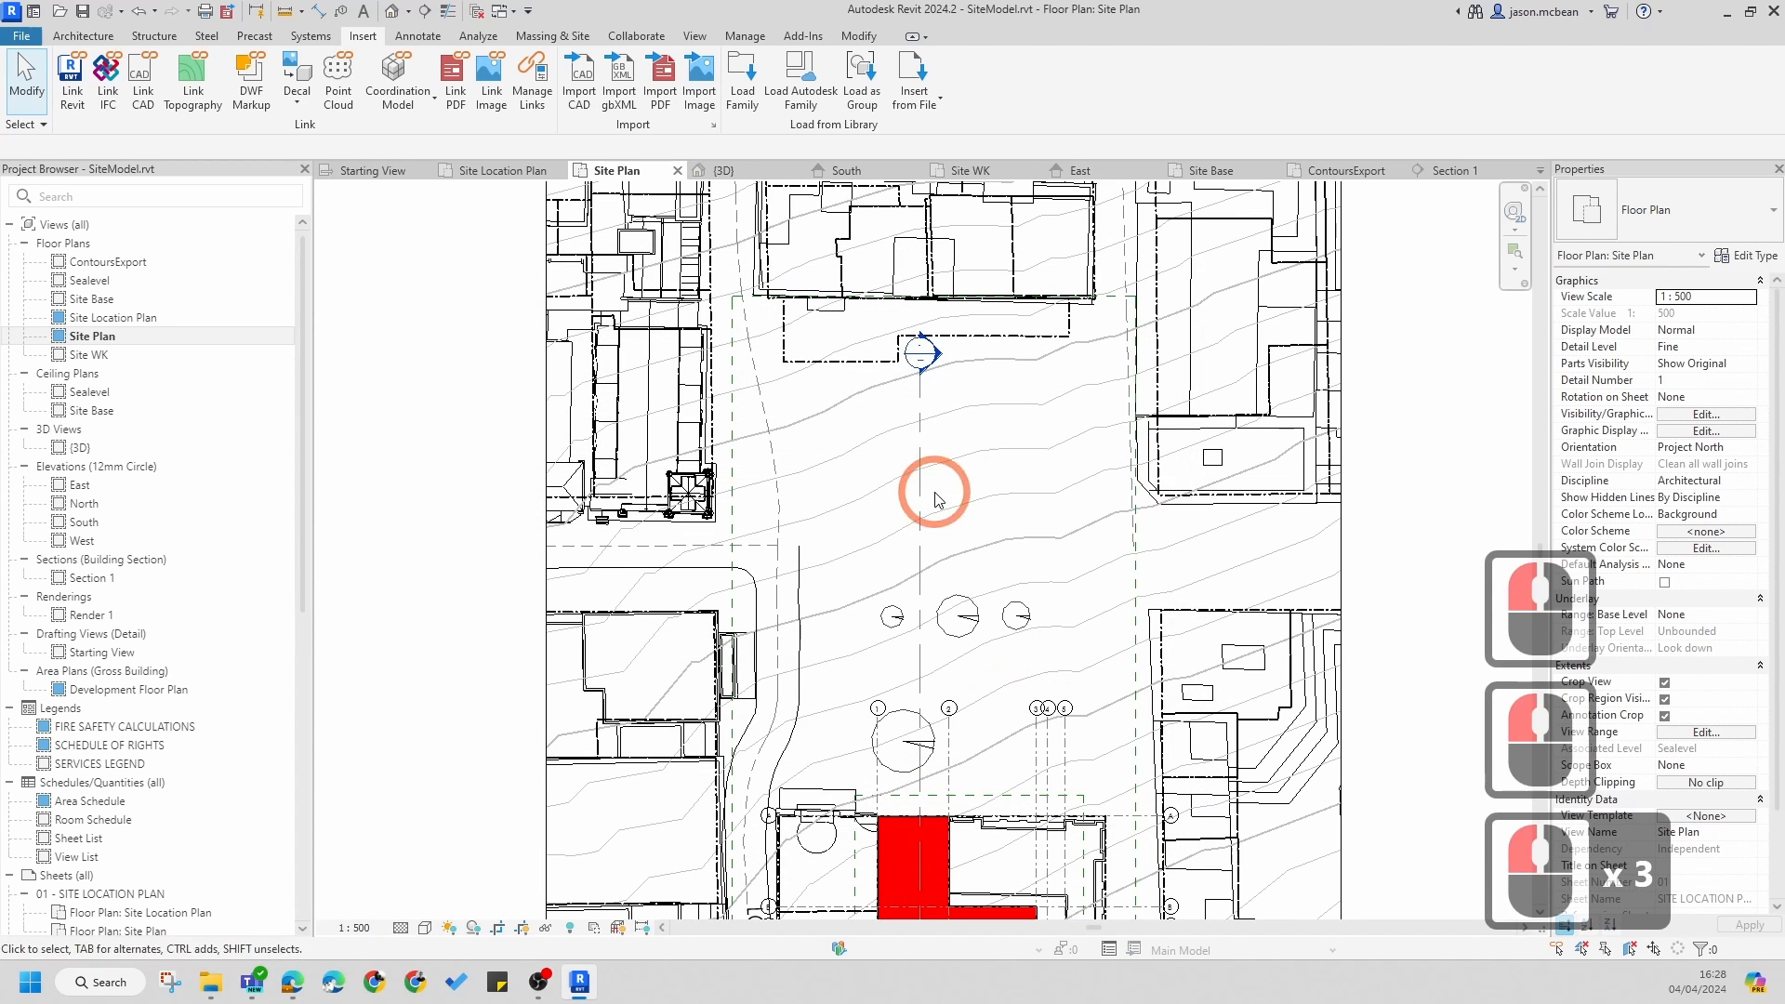
# - Examine how the grey contours read around the red building and across the open area north of it
pyautogui.scroll(6, 953, 743)
pyautogui.scroll(-6, 957, 744)
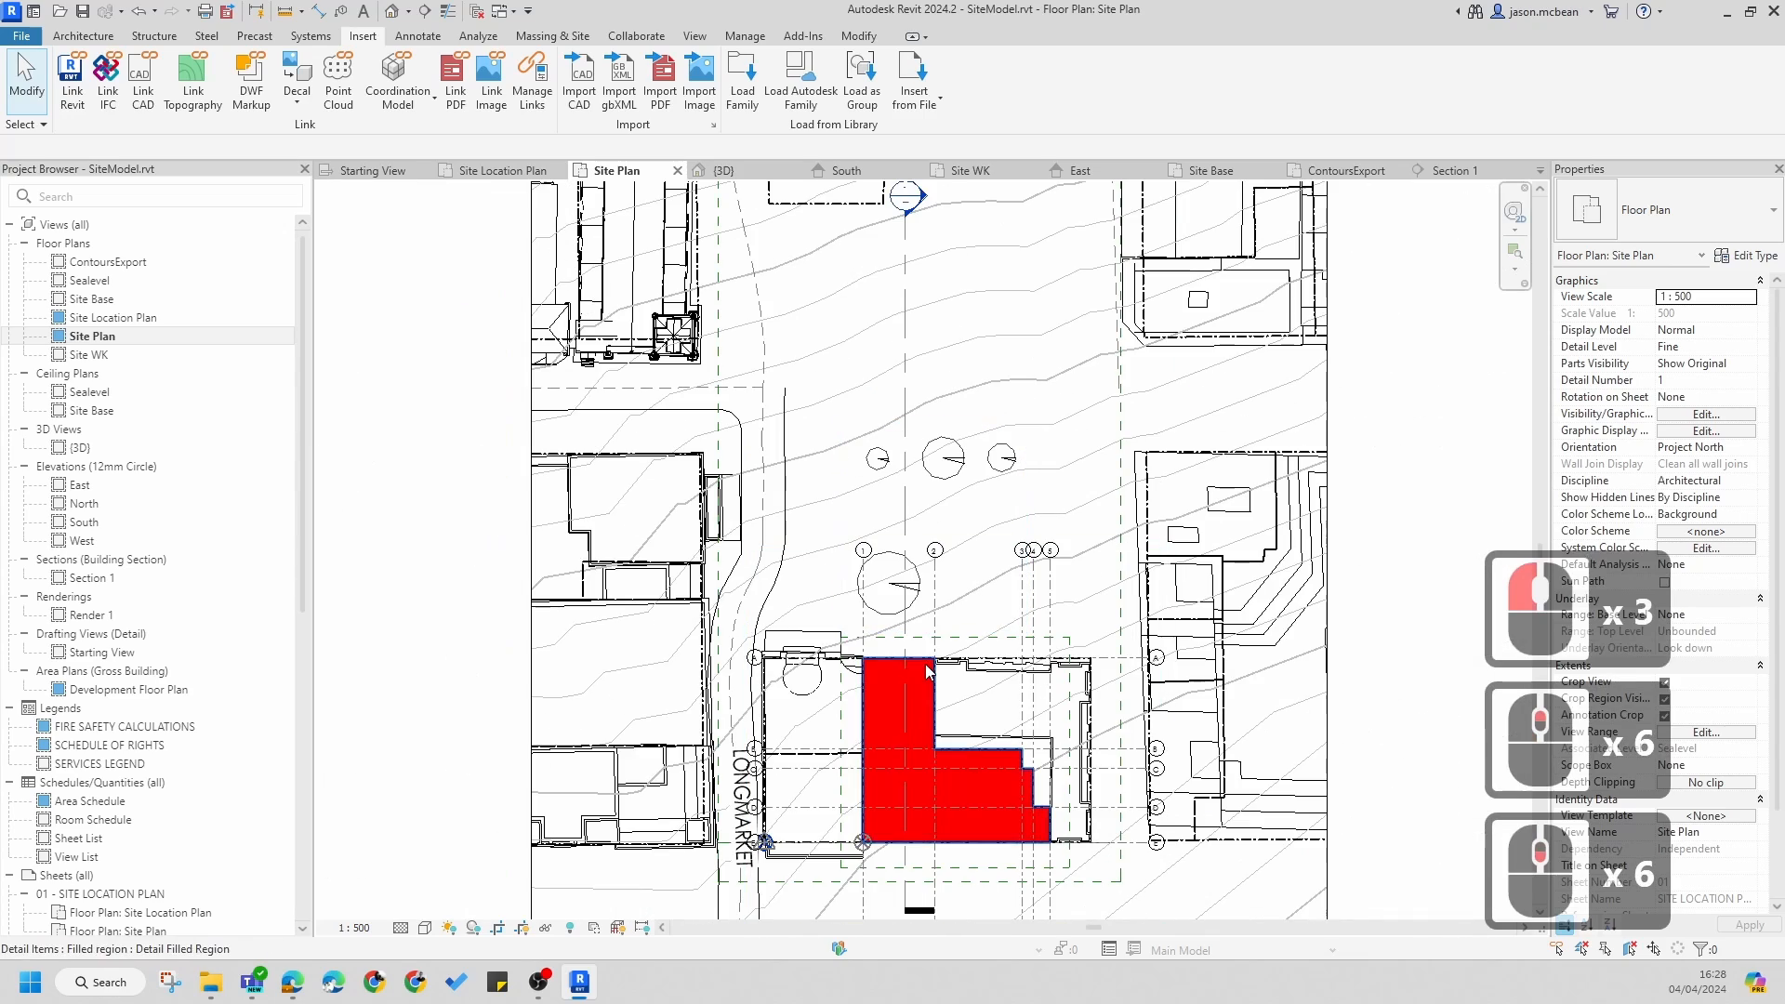
pyautogui.press('Escape')
pyautogui.scroll(4, 1028, 812)
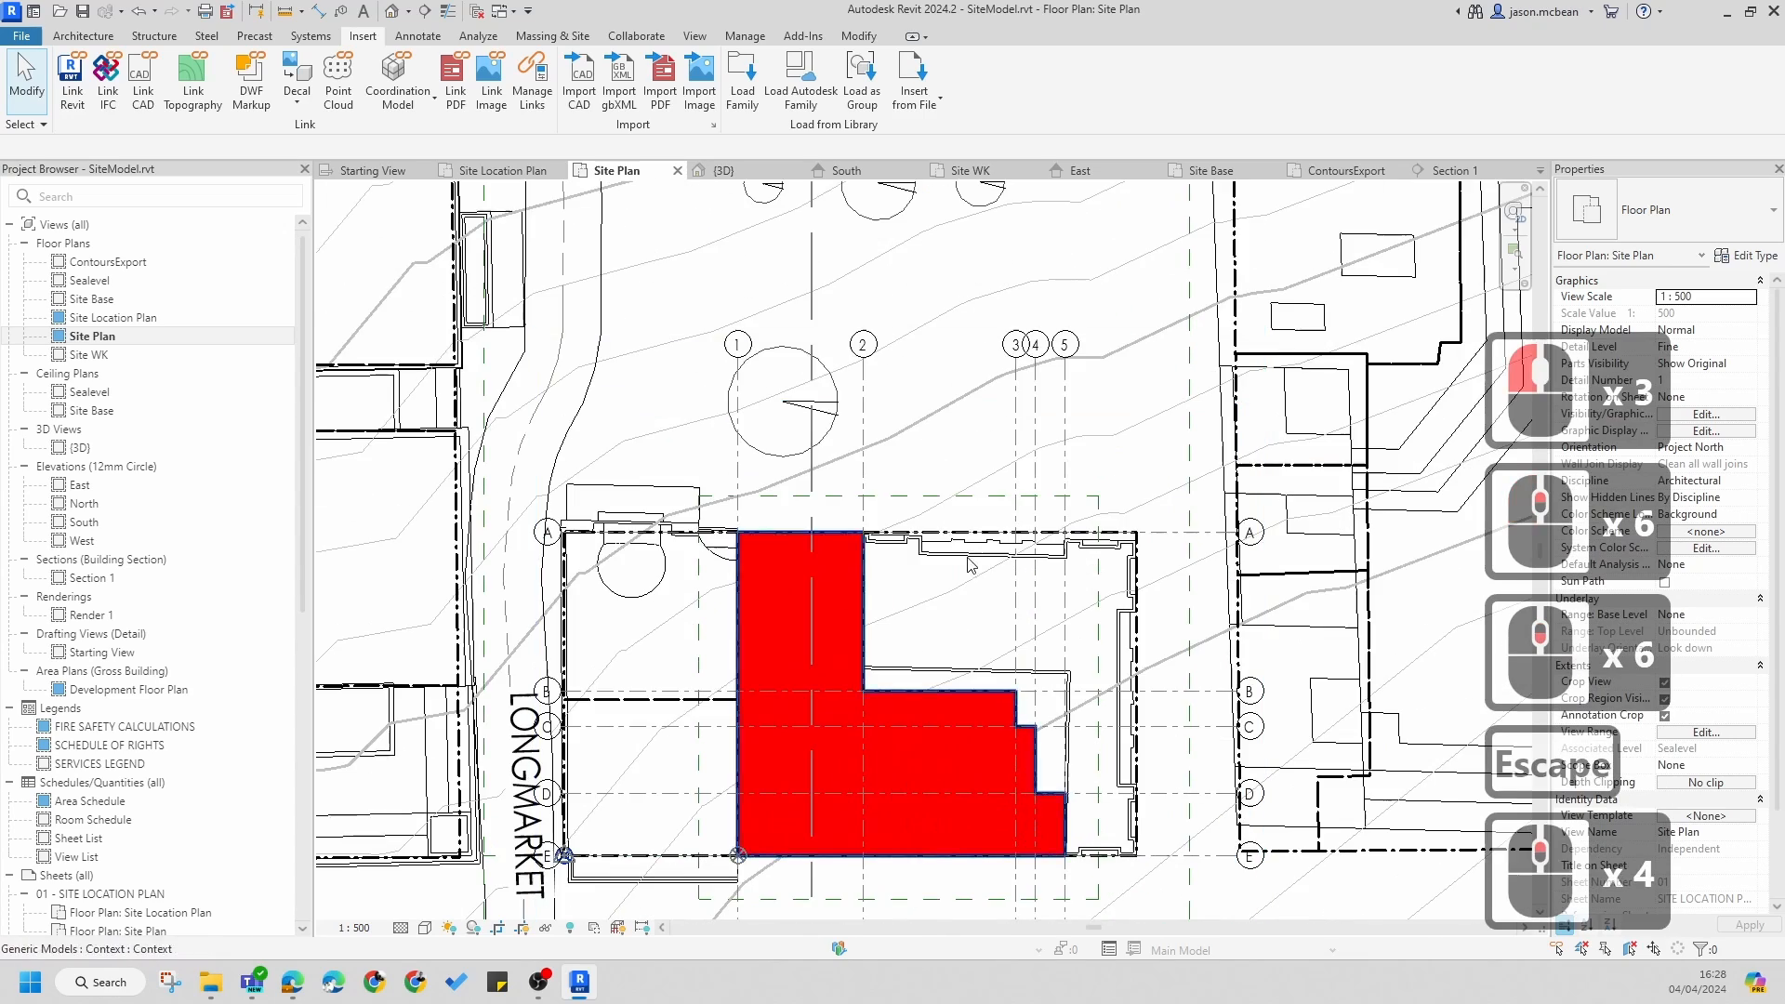
pyautogui.moveTo(953, 543); pyautogui.dragTo(1035, 879, button='middle')
pyautogui.scroll(-4, 1040, 589)
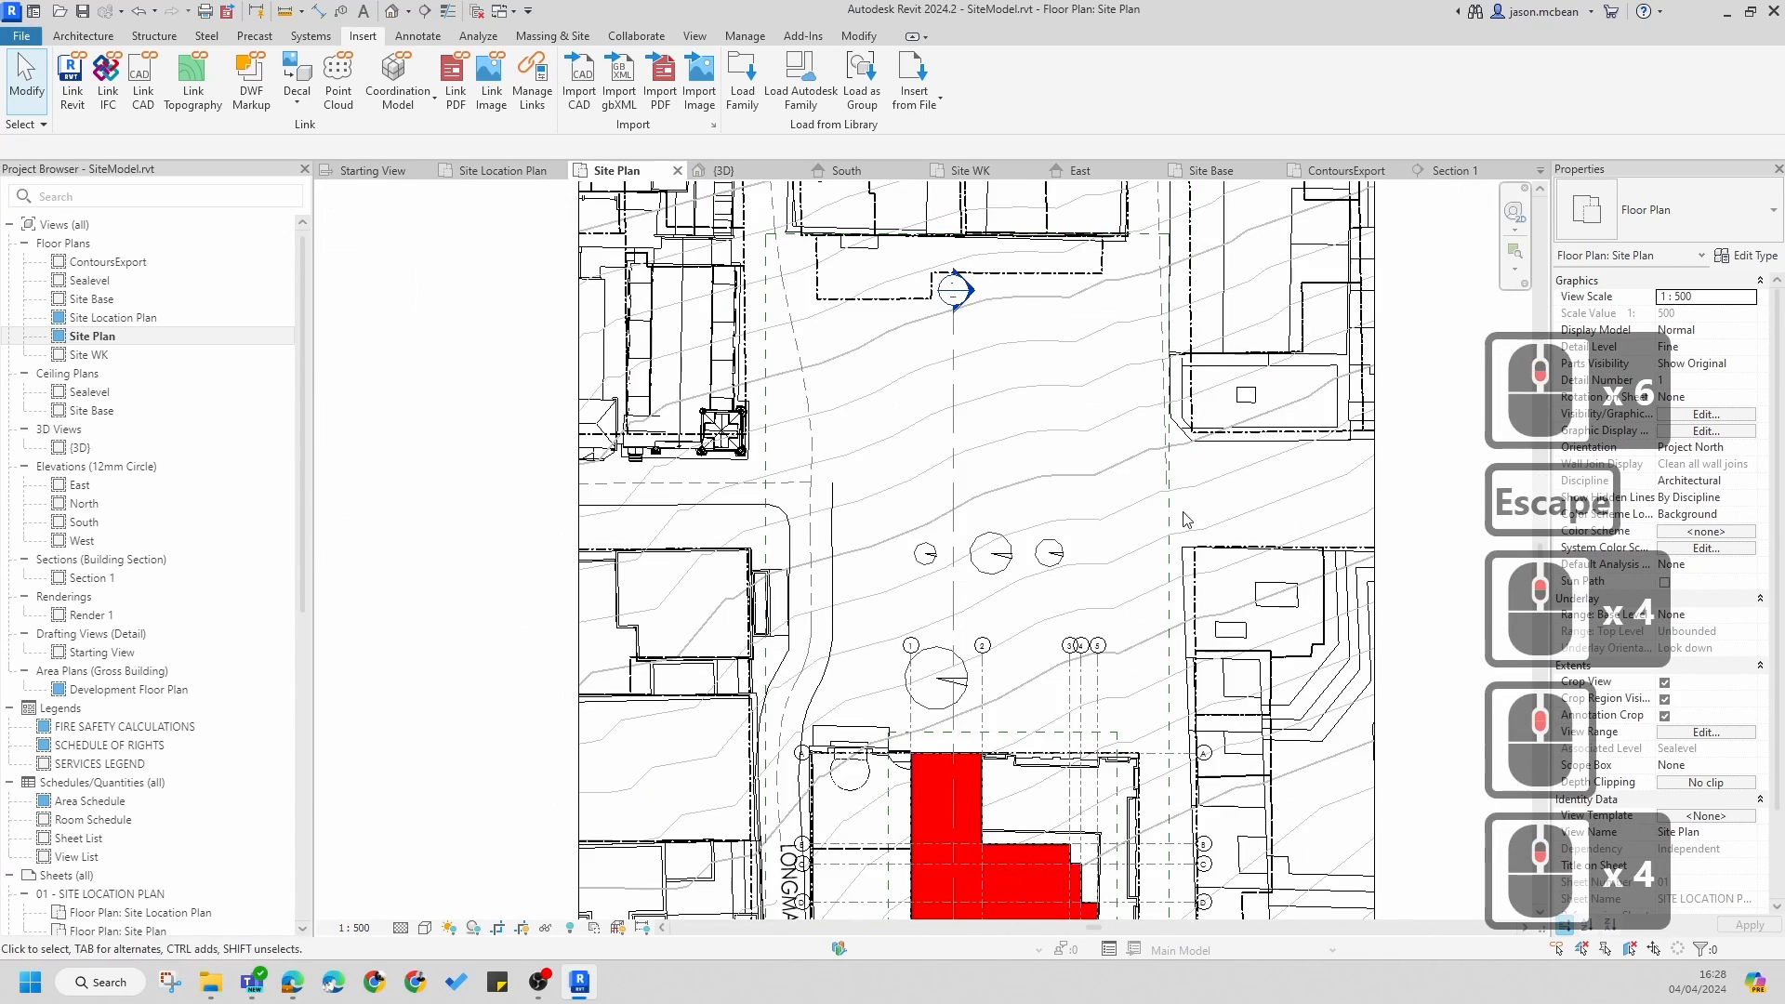
pyautogui.moveTo(1186, 363); pyautogui.dragTo(1147, 518, button='middle')
pyautogui.moveTo(1076, 466); pyautogui.dragTo(1042, 355, button='middle')
pyautogui.scroll(1, 1042, 355)
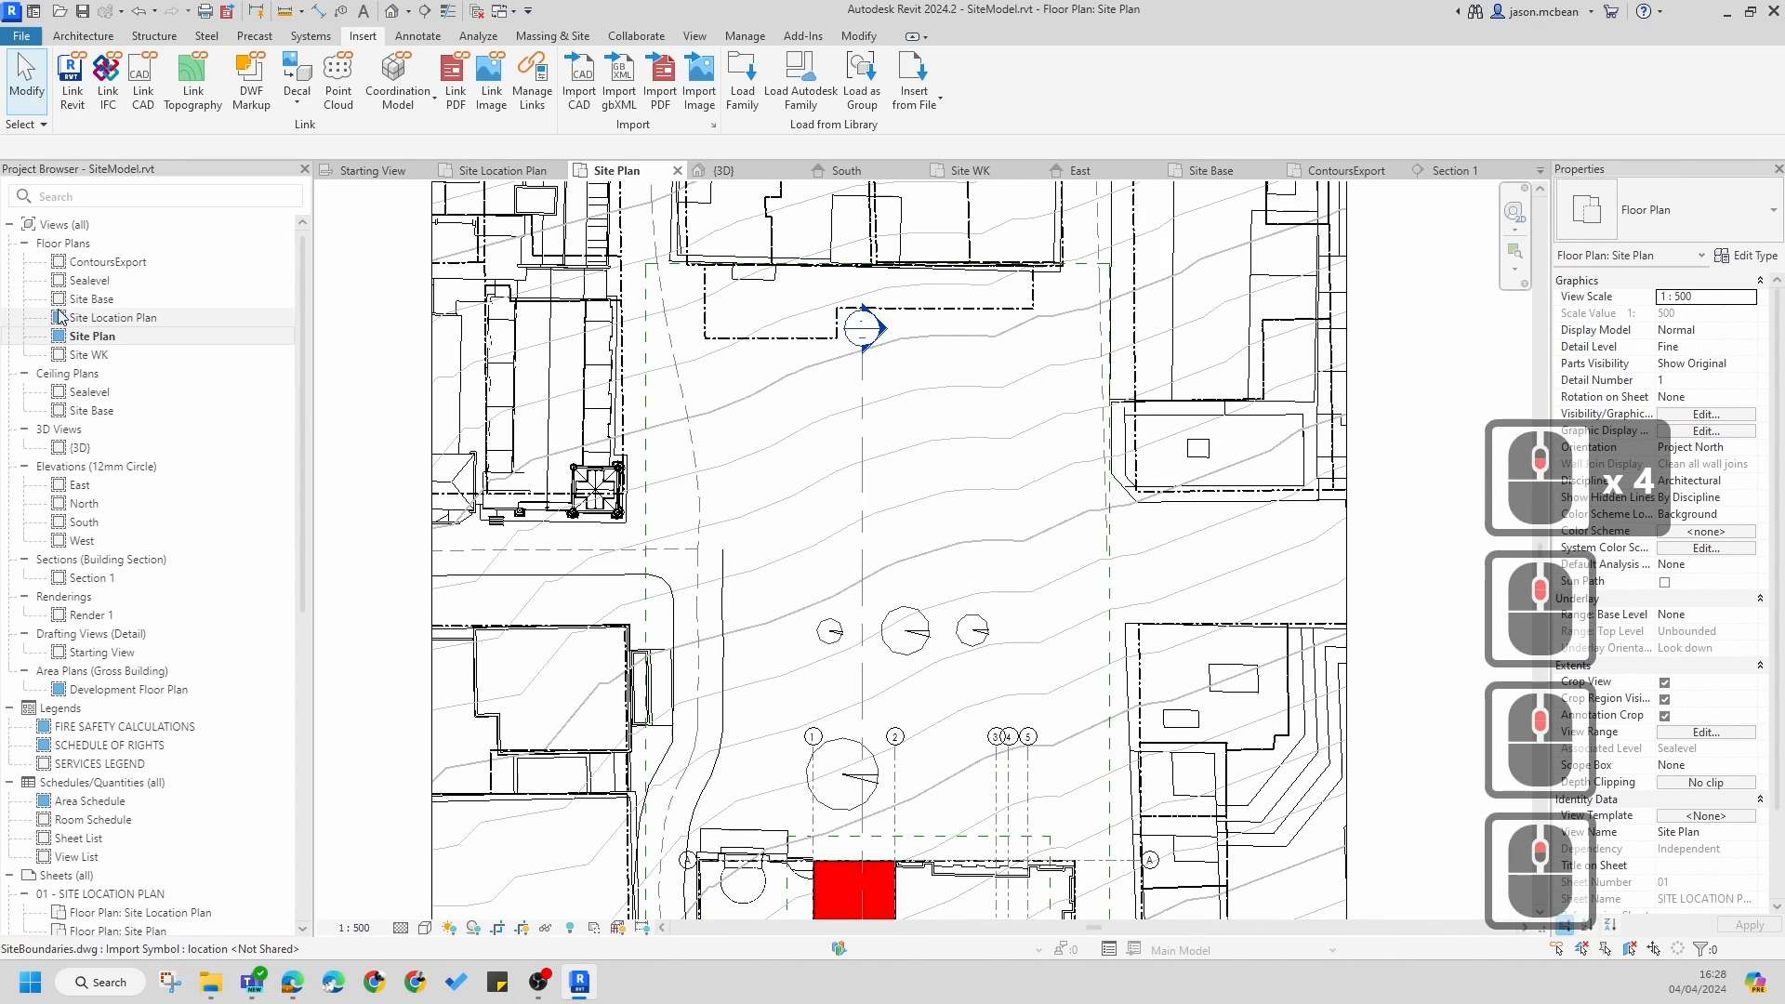
# - Duplicate the Site Plan view with detailing
pyautogui.rightClick(109, 340)
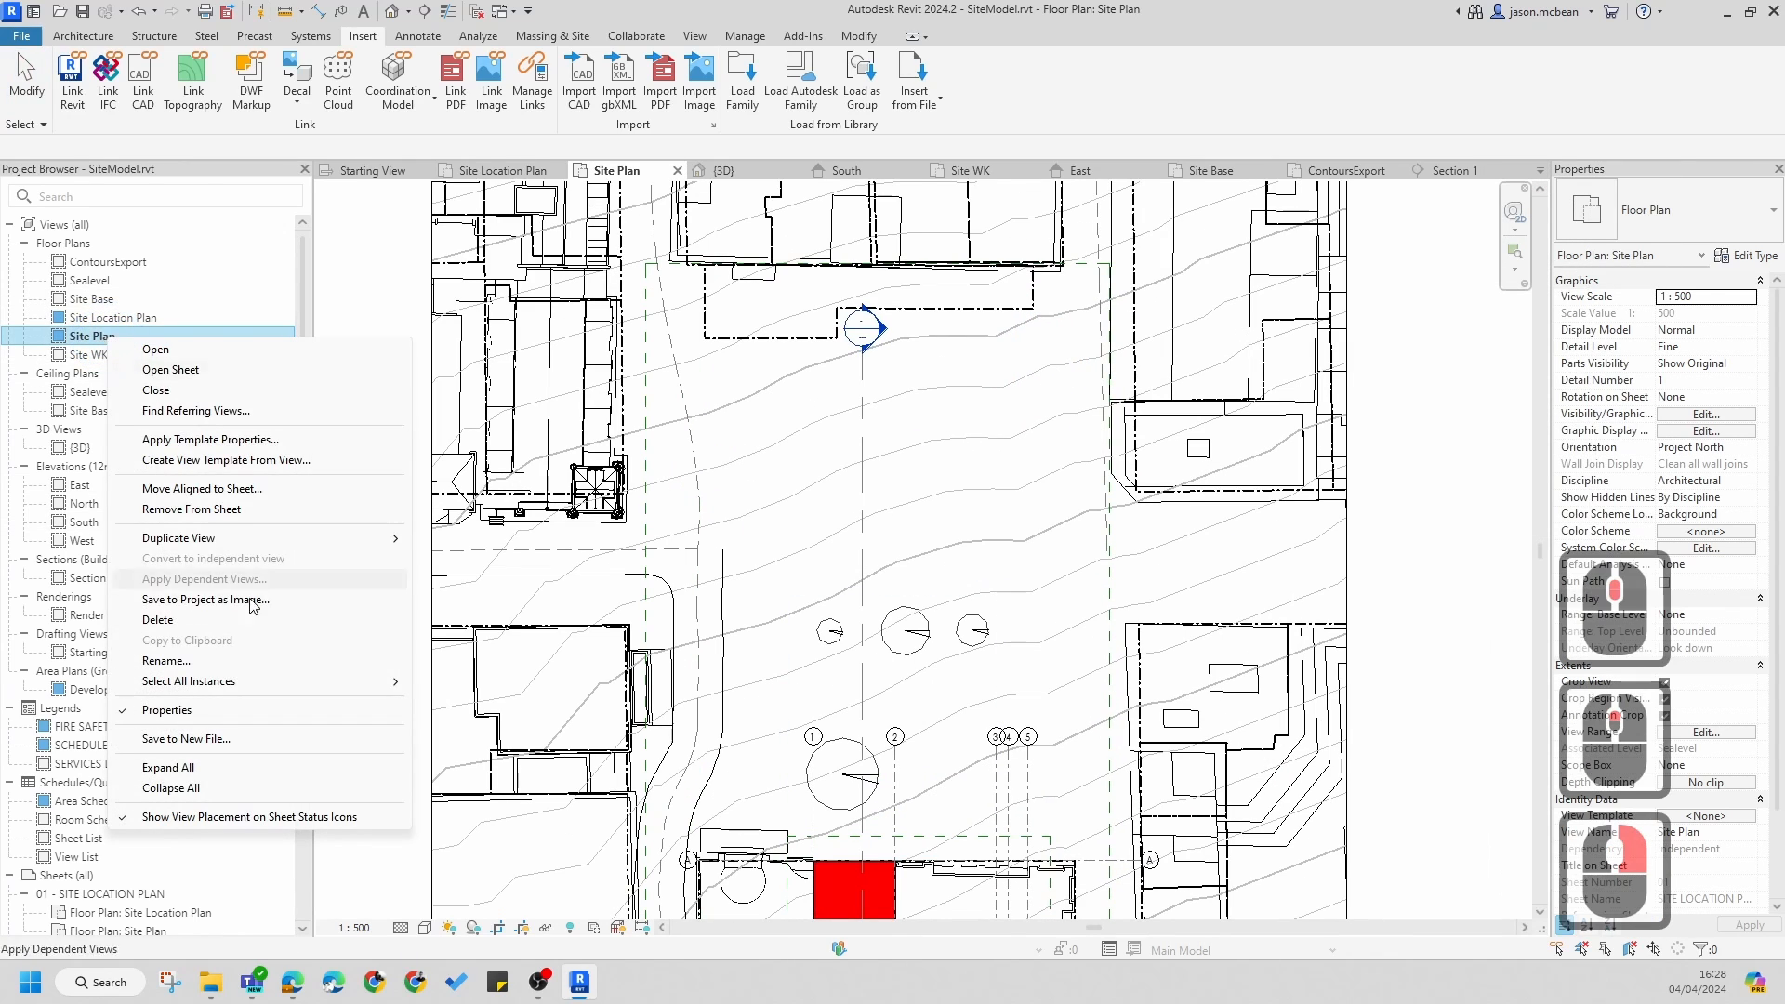
pyautogui.click(325, 537)
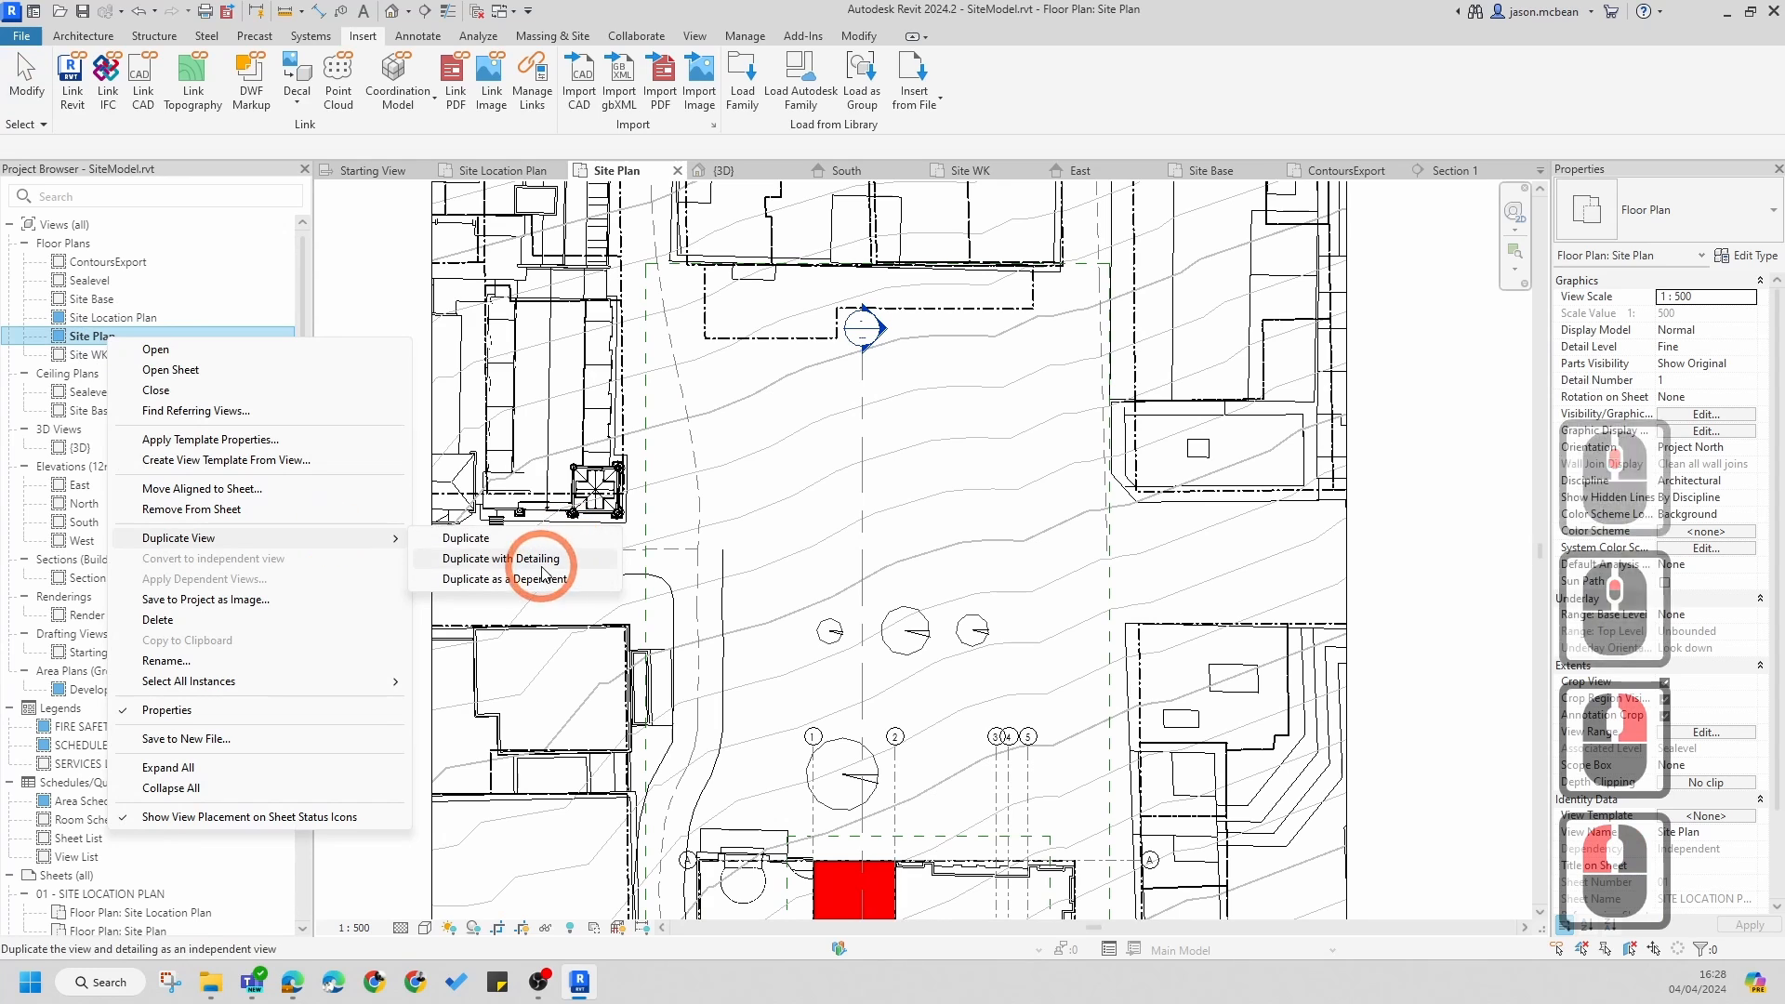
pyautogui.click(542, 560)
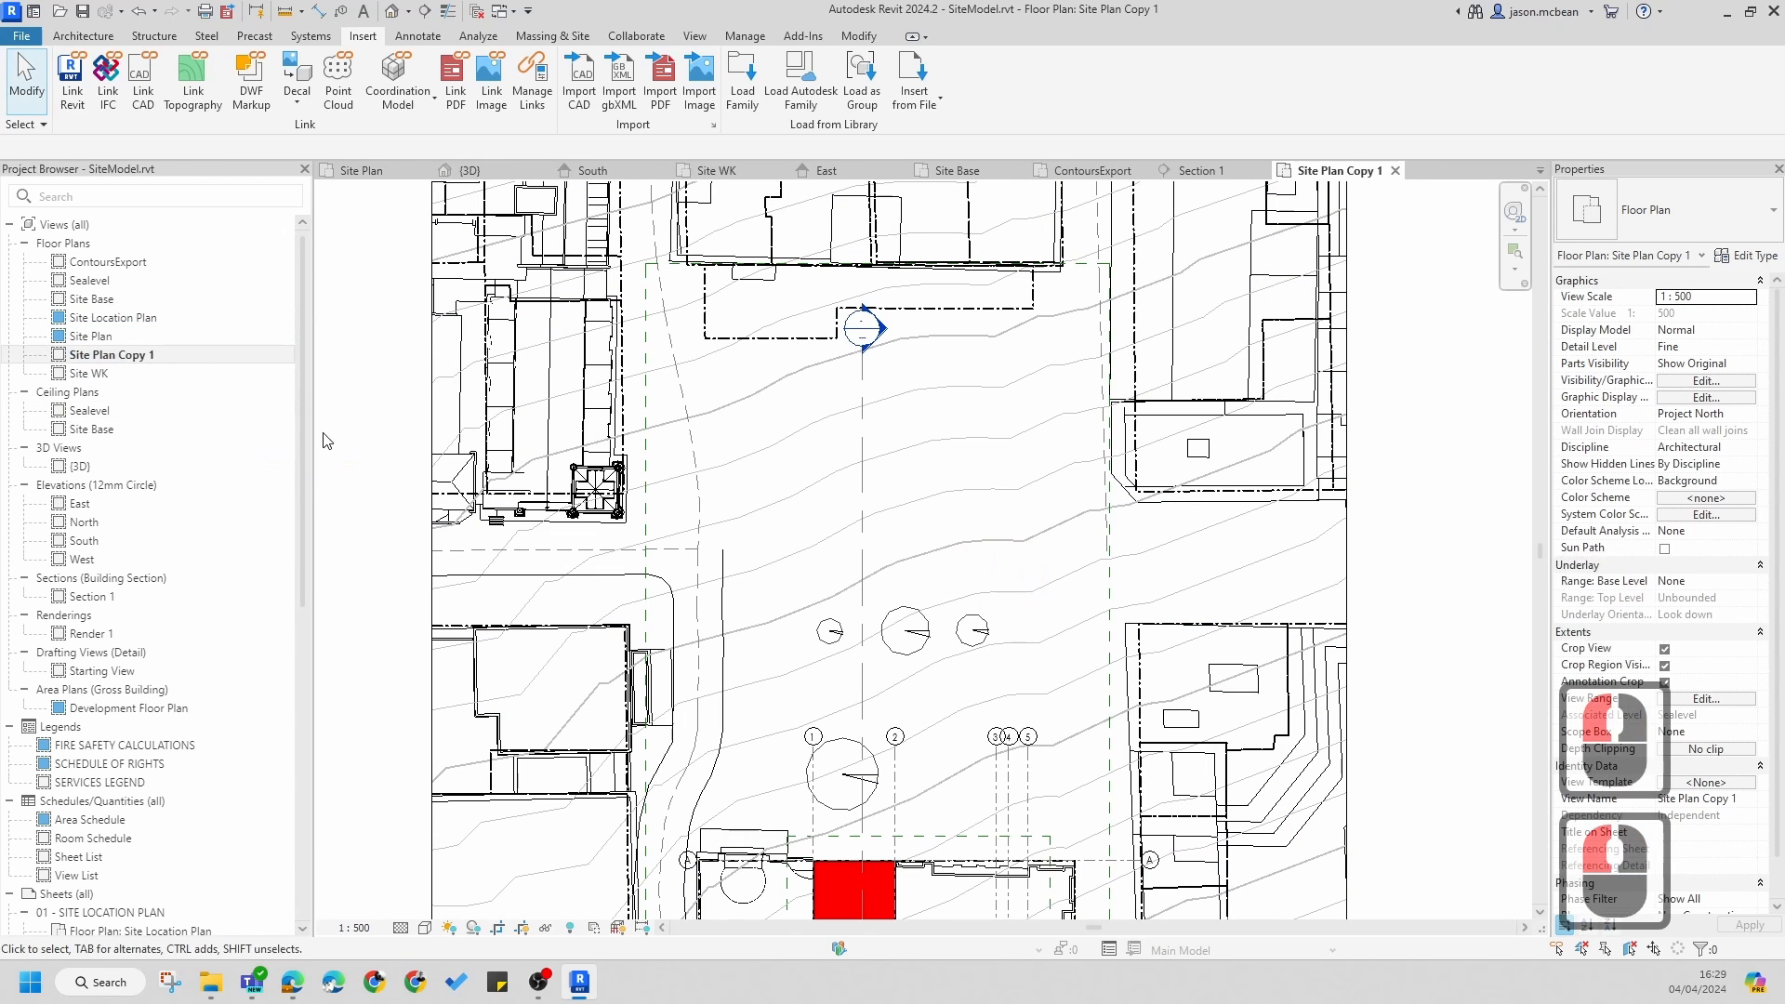
# - Rename the duplicated Site Plan view as Site Establishment
pyautogui.rightClick(145, 362)
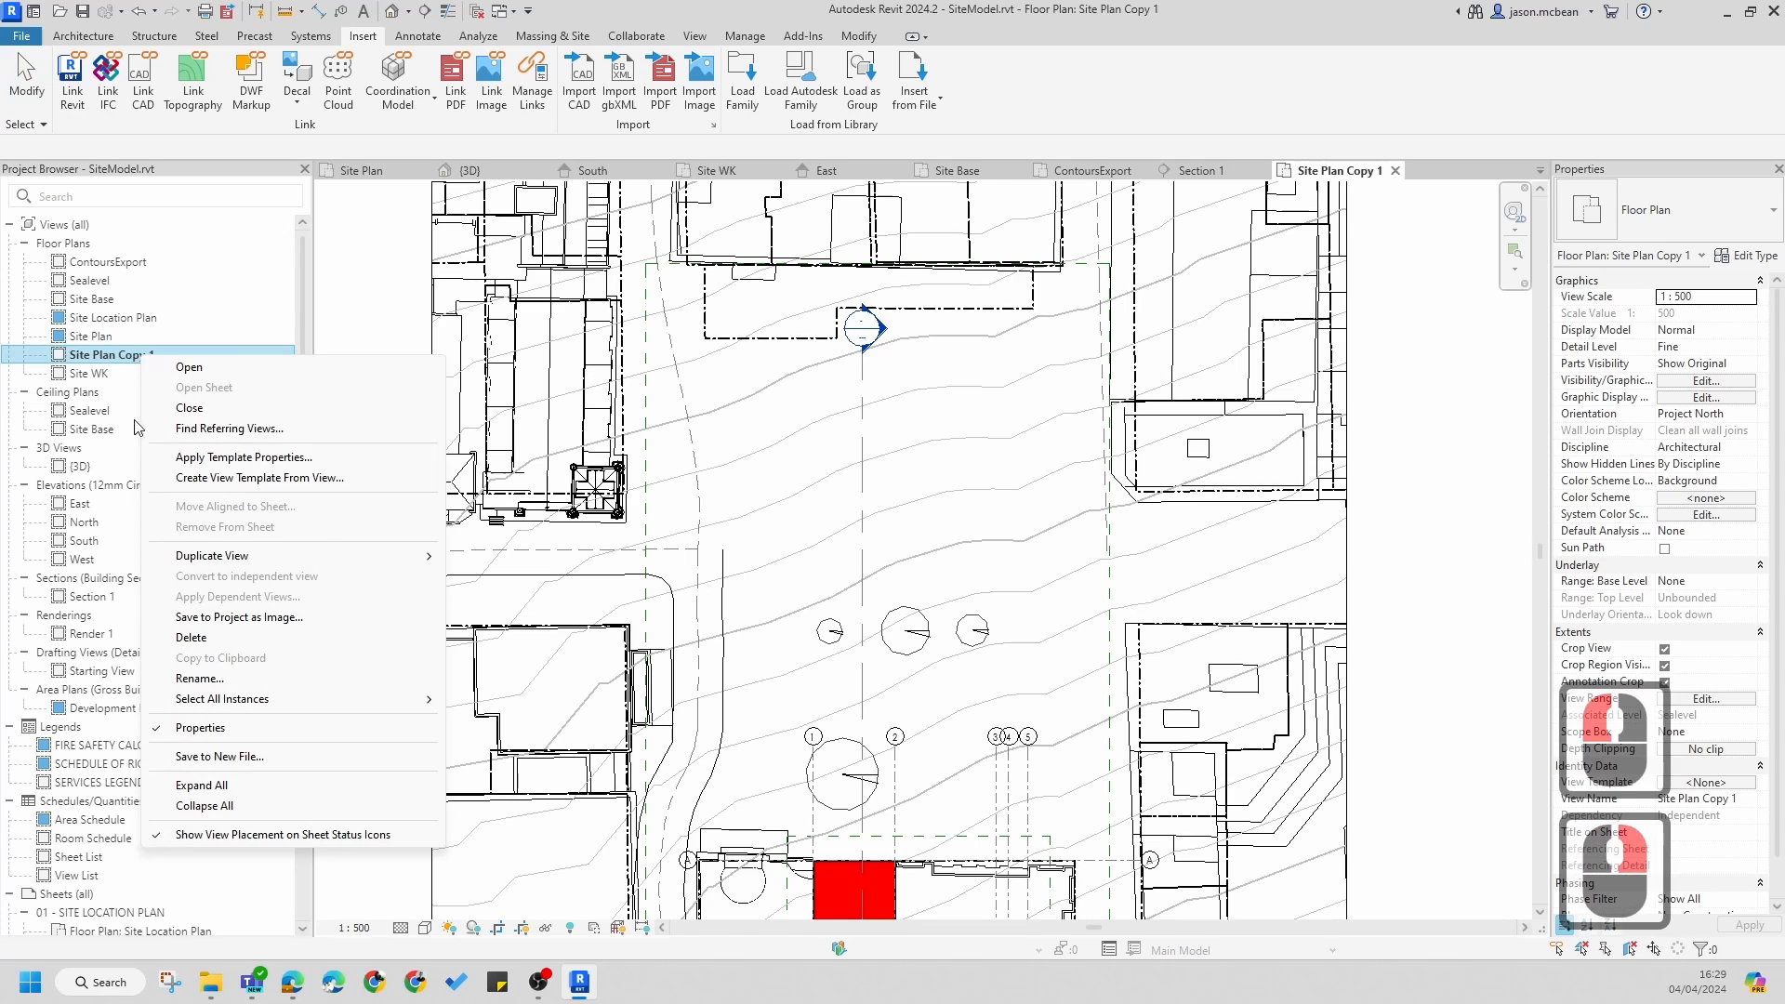
pyautogui.click(87, 340)
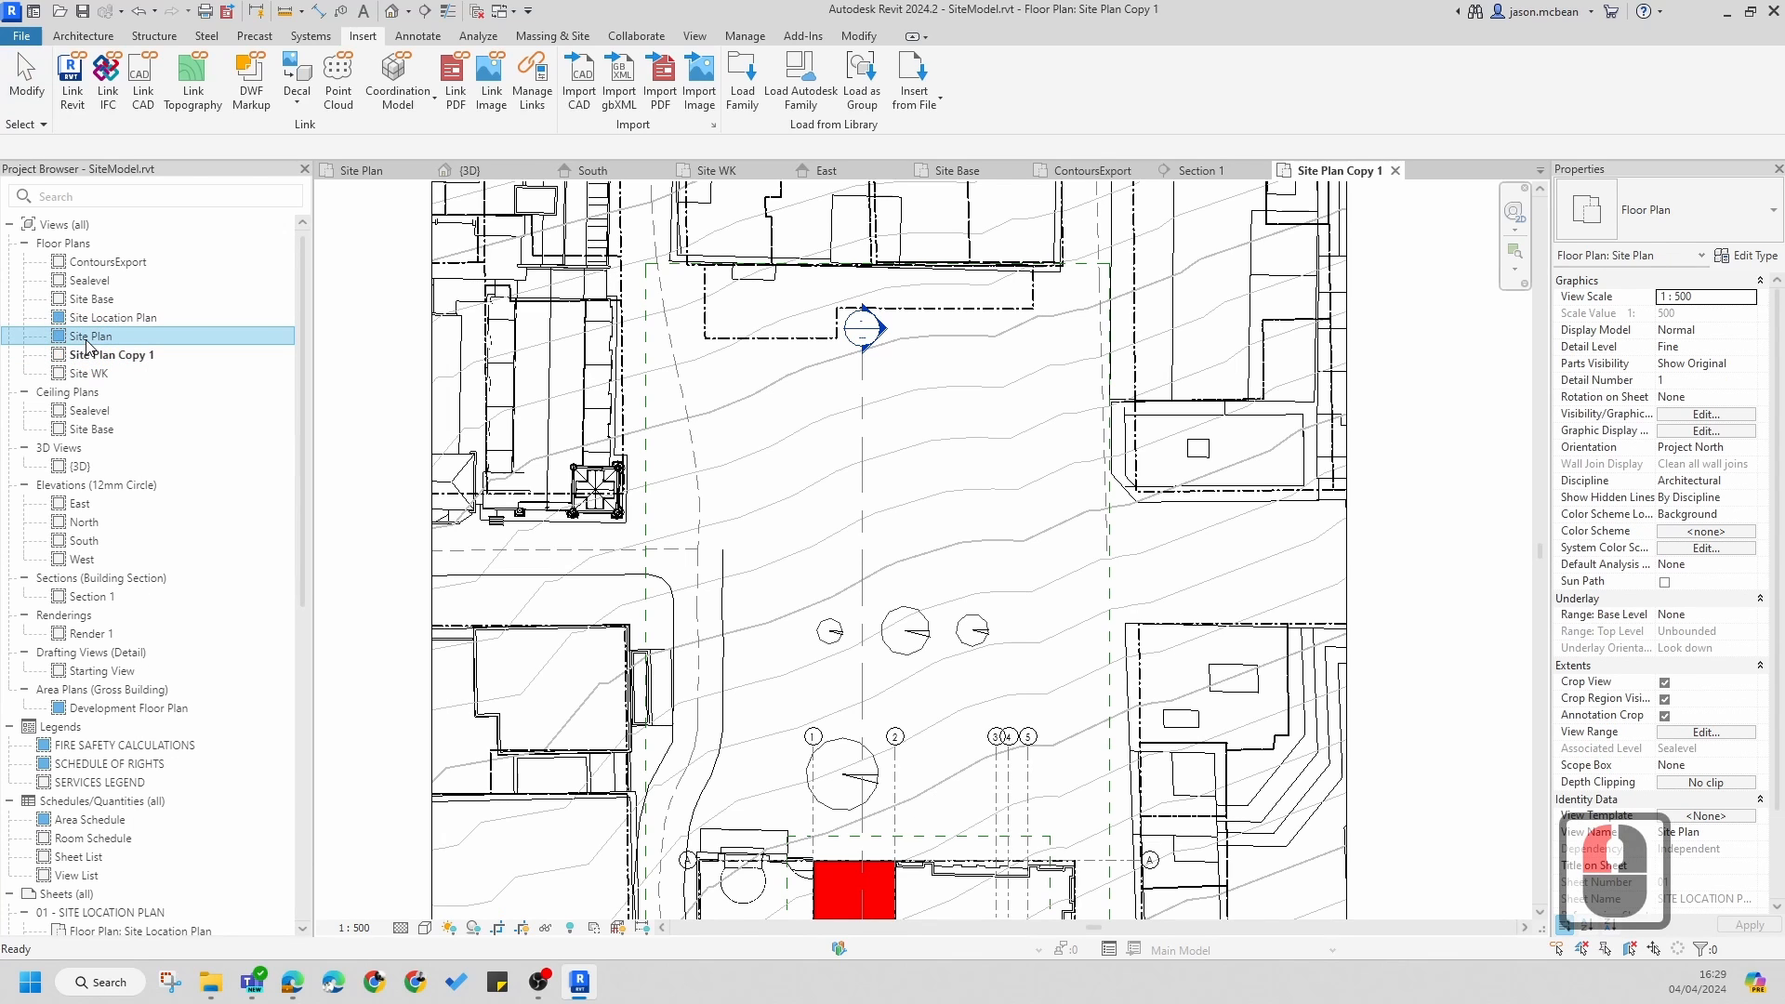
pyautogui.click(141, 358)
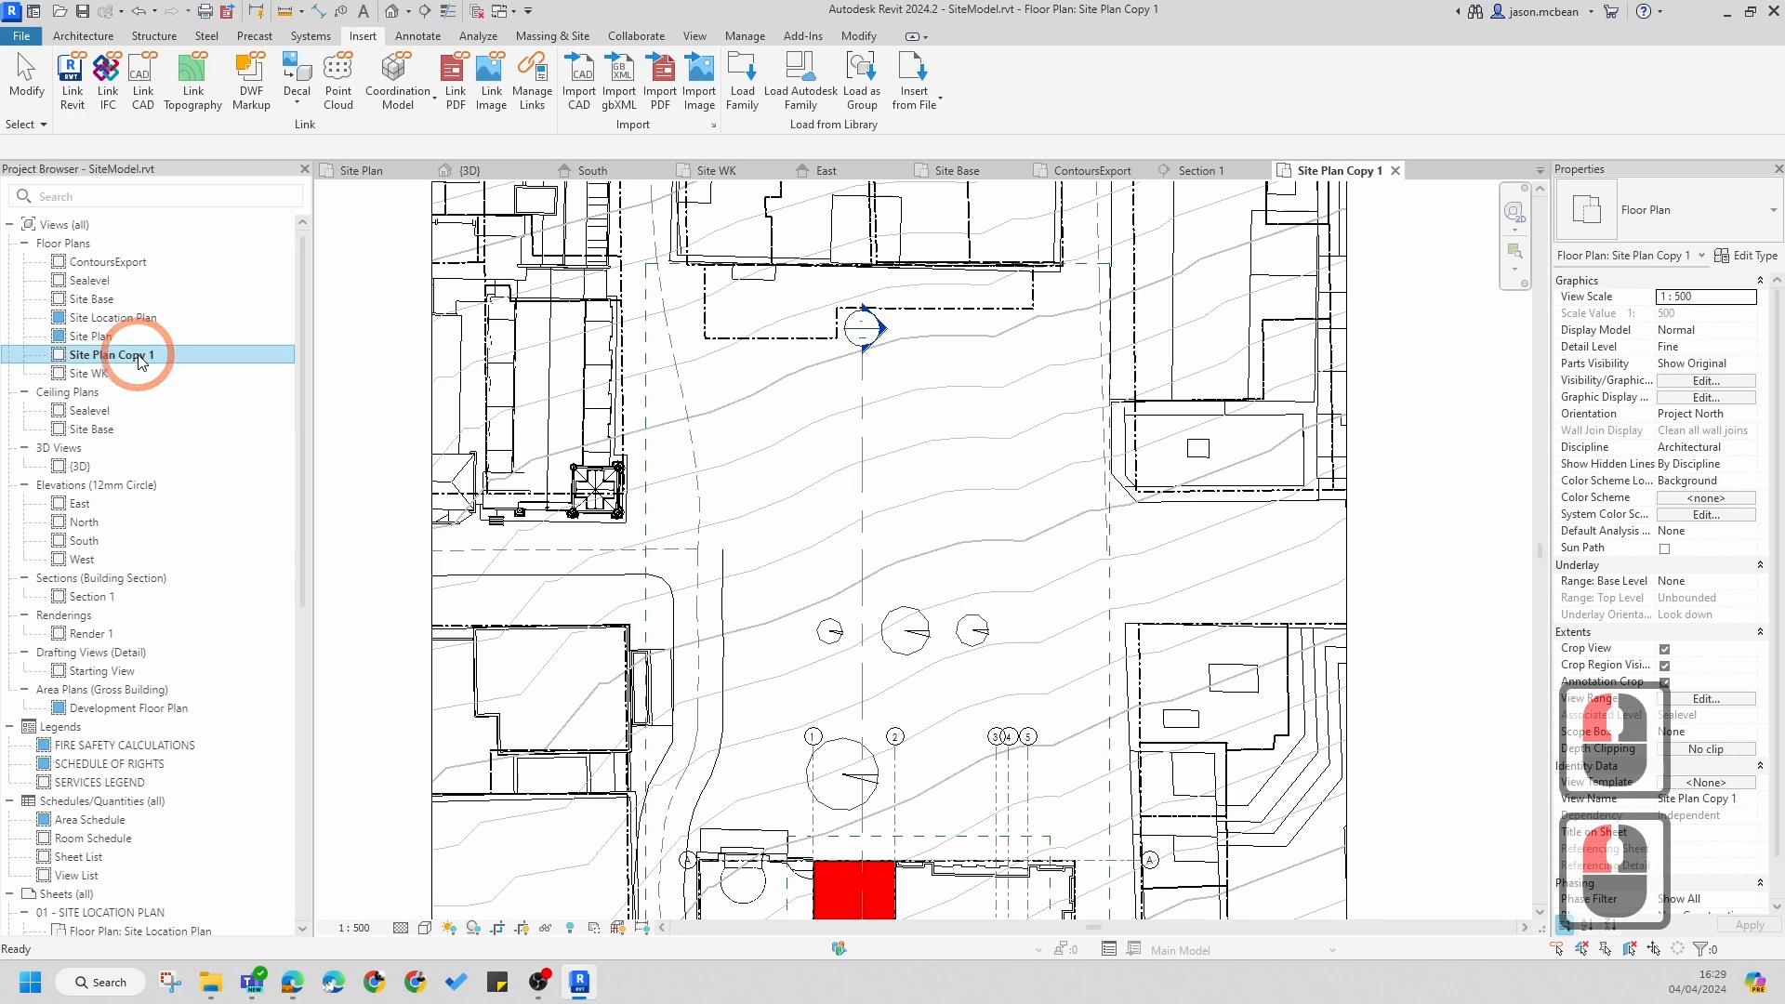
pyautogui.rightClick(142, 359)
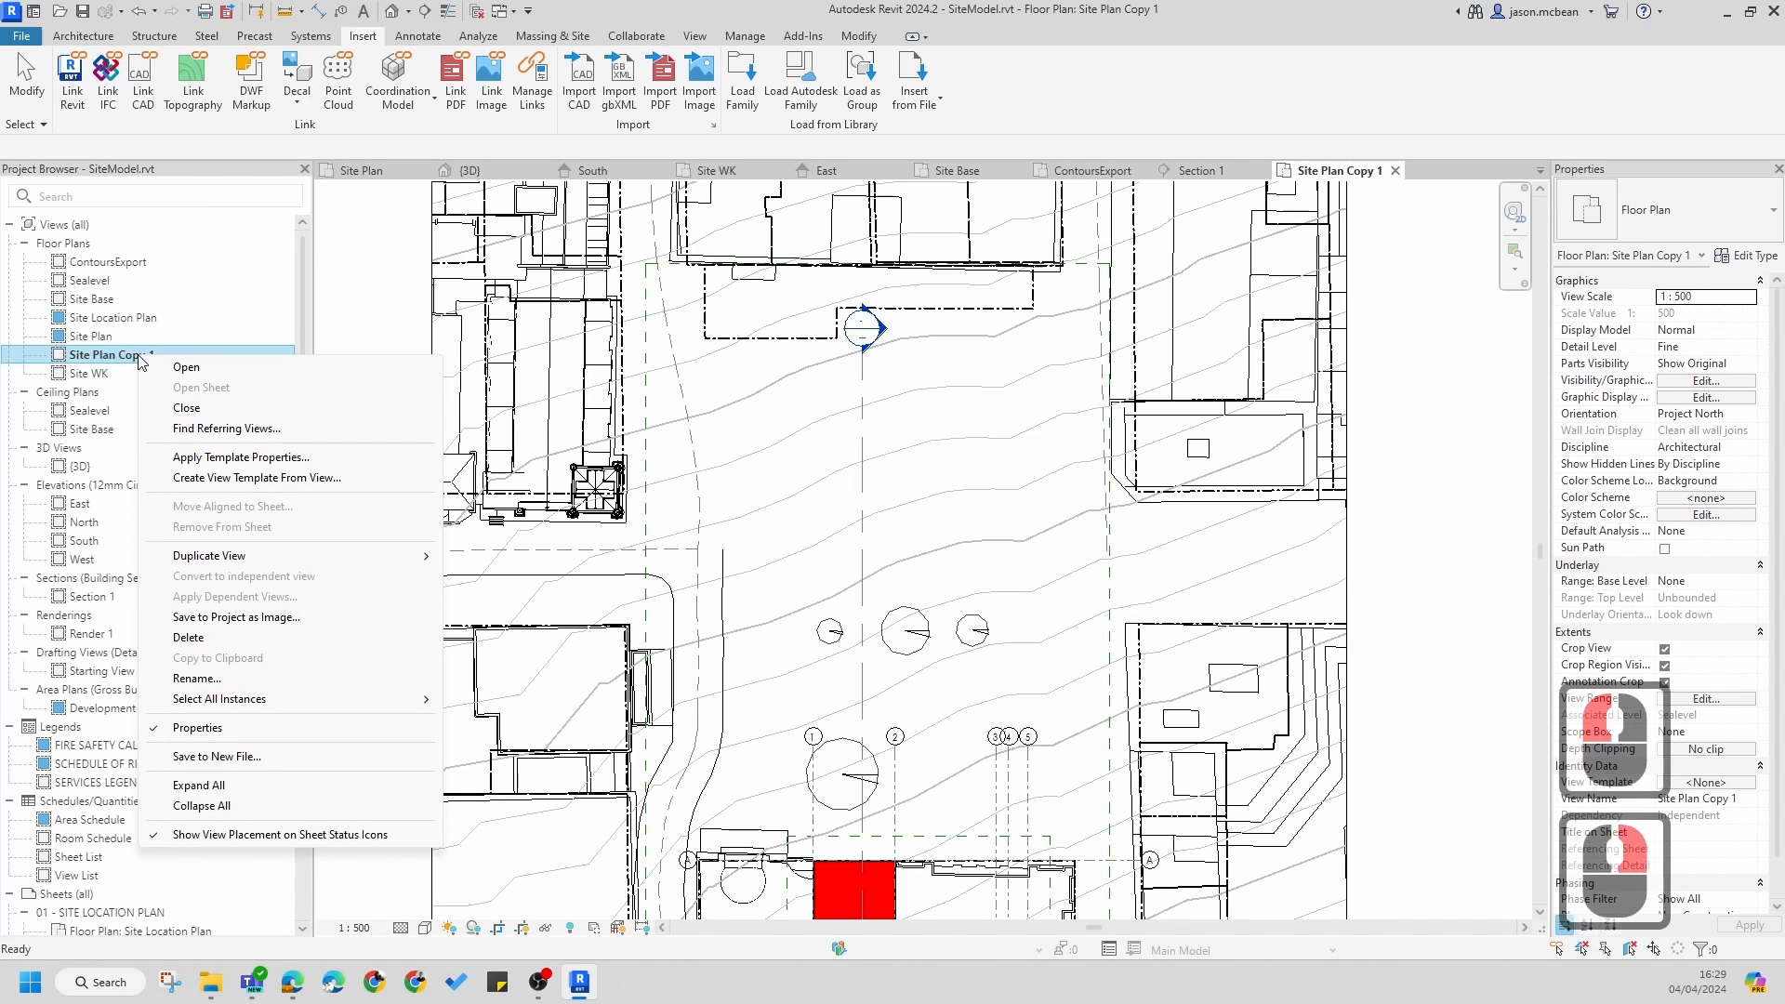
pyautogui.click(198, 679)
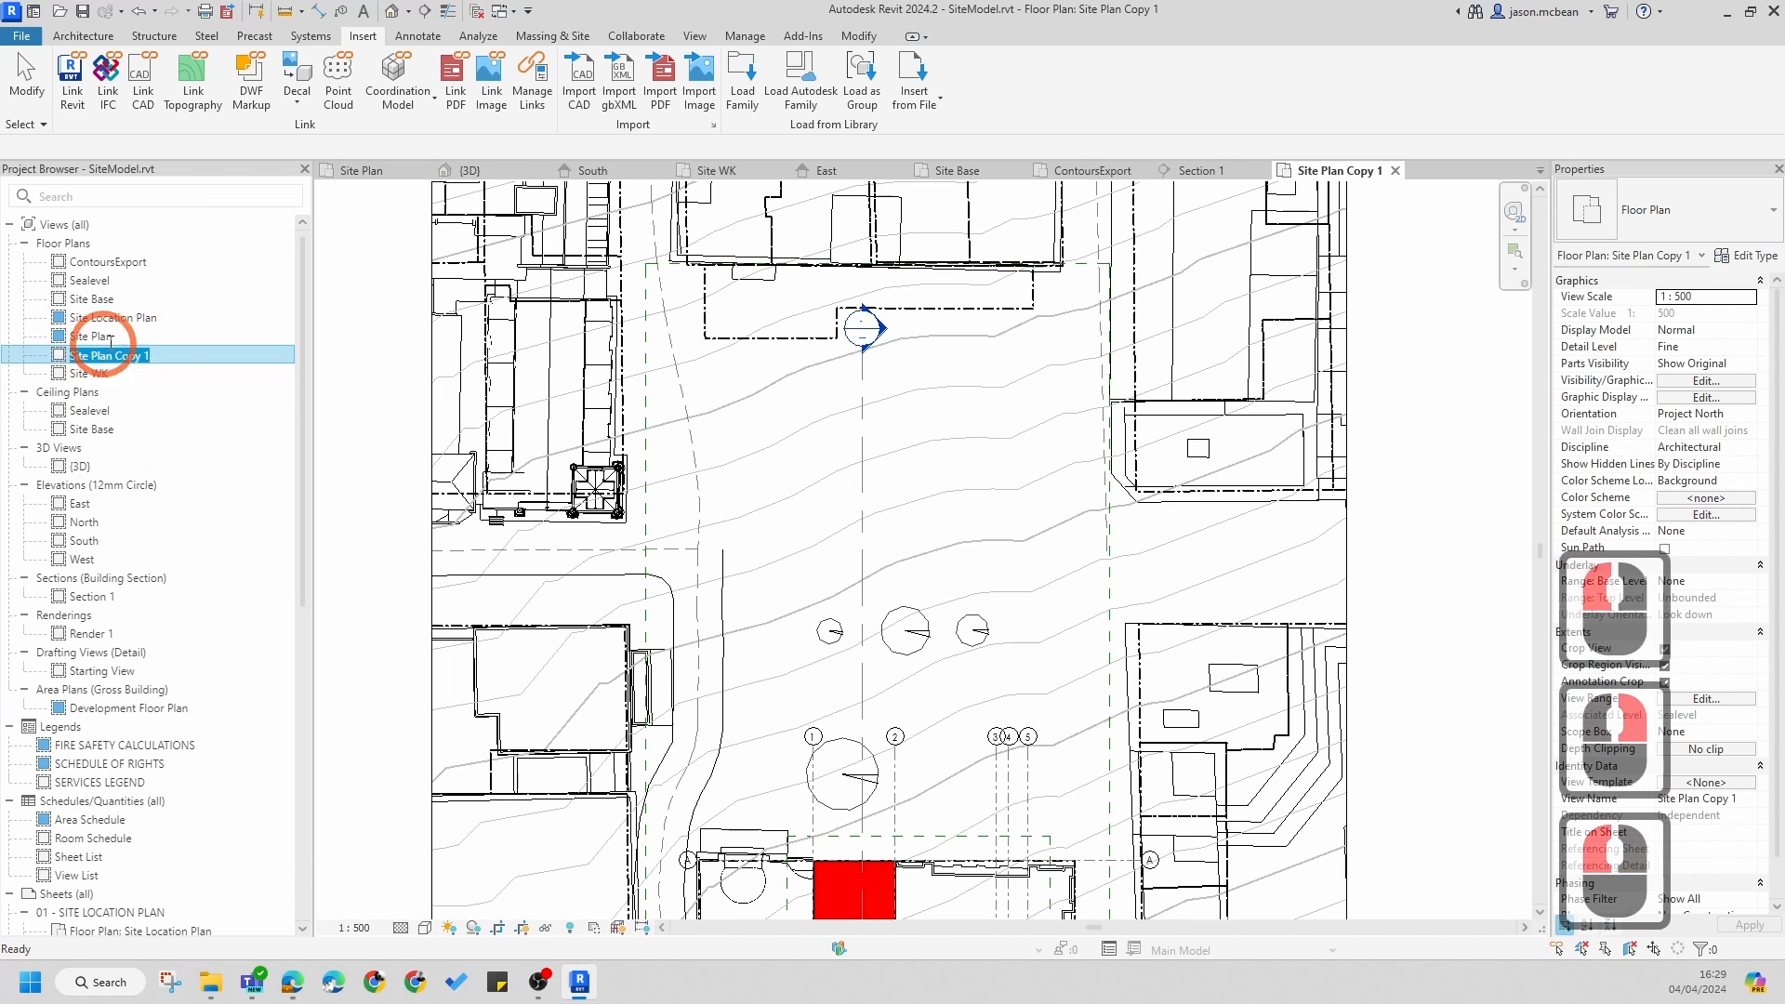
pyautogui.doubleClick(149, 355)
pyautogui.click(110, 352)
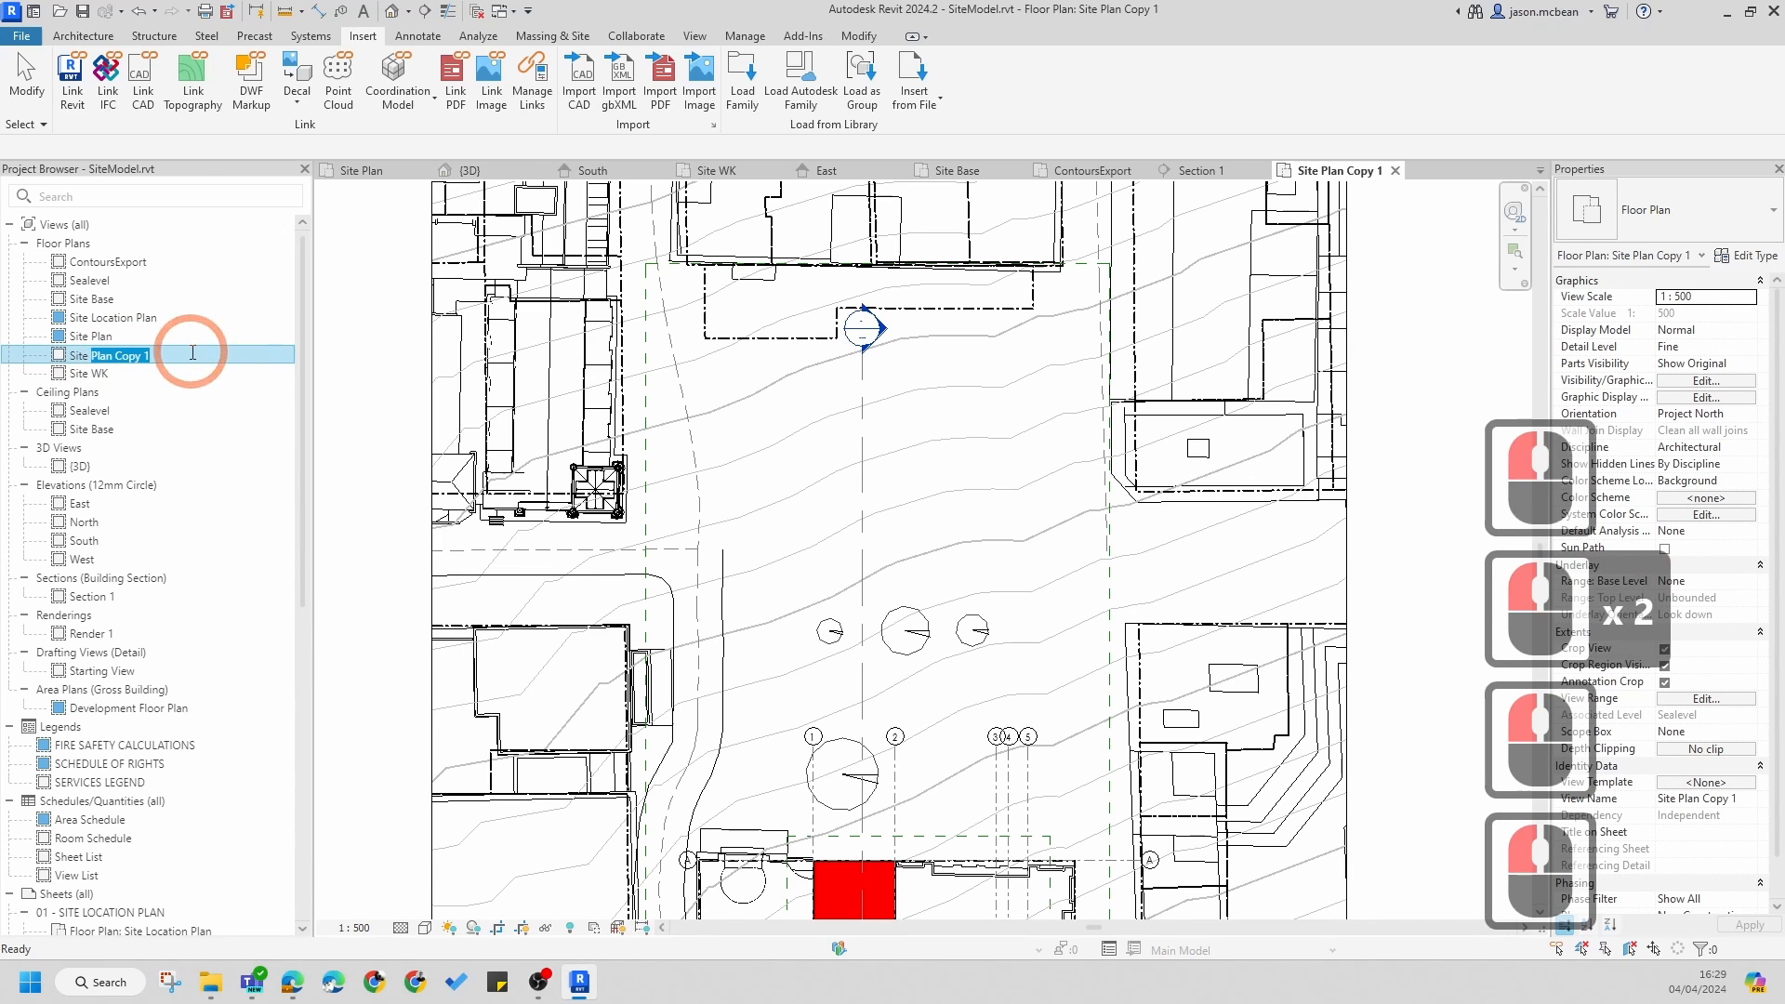
pyautogui.write('Es')
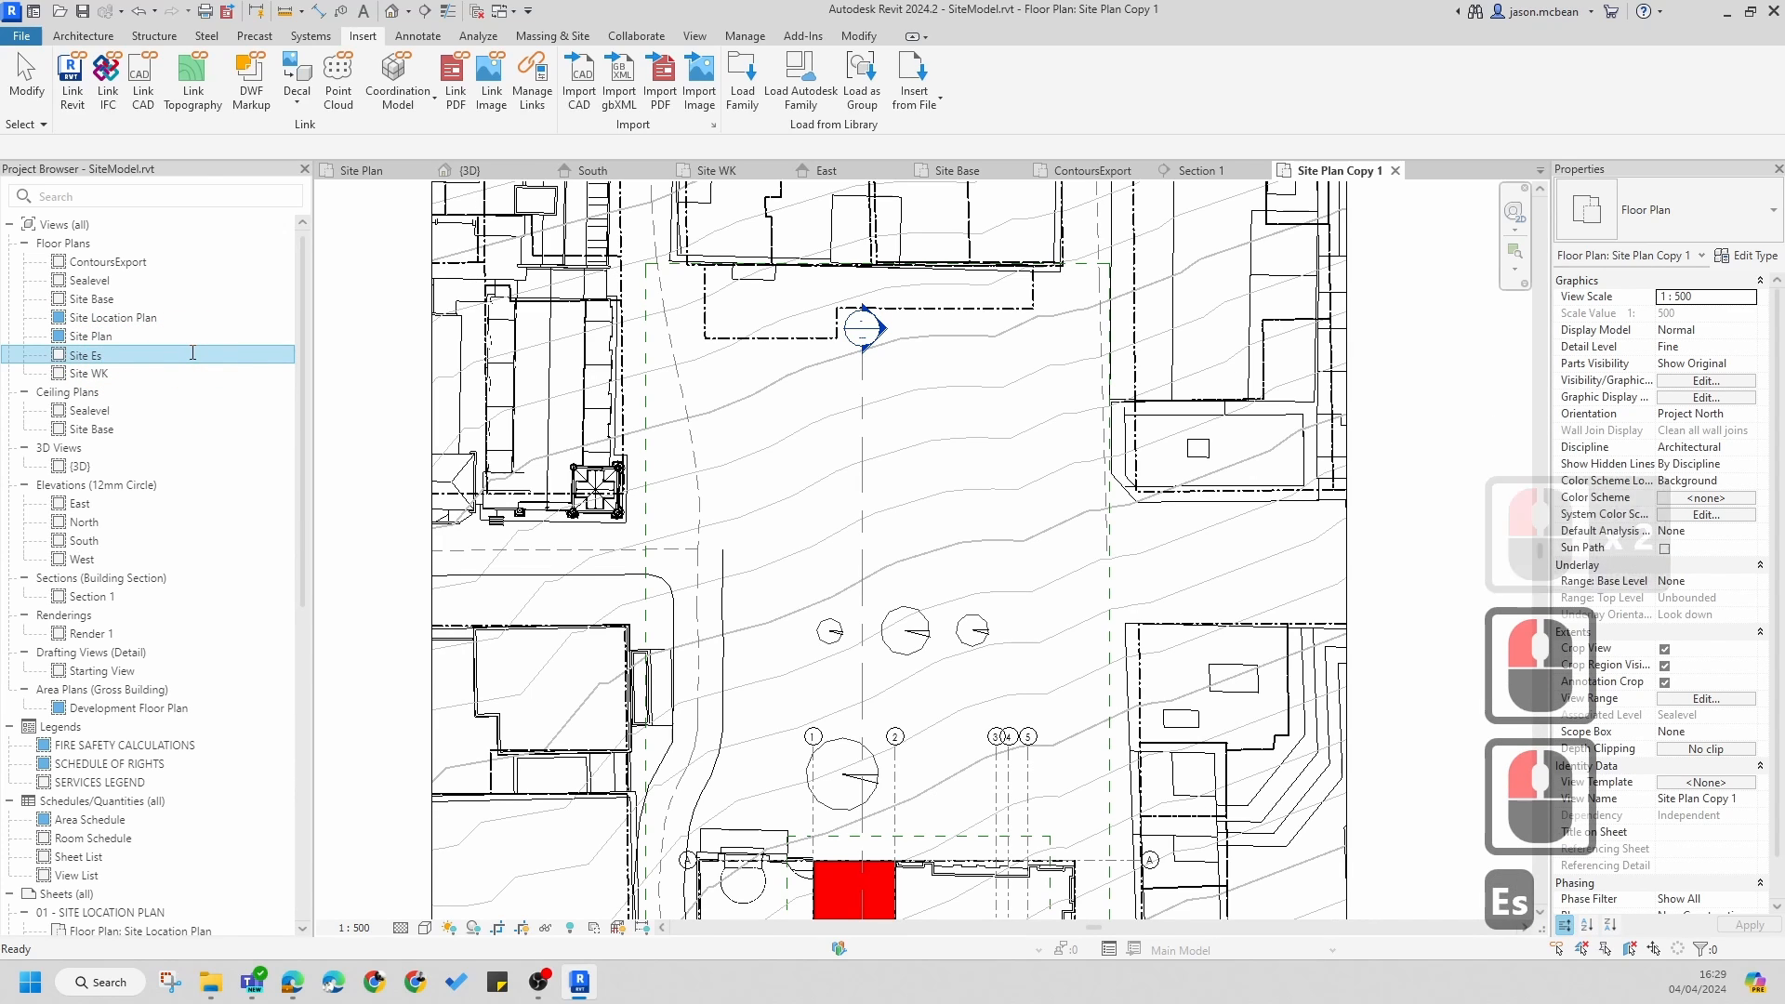
pyautogui.write('tabl')
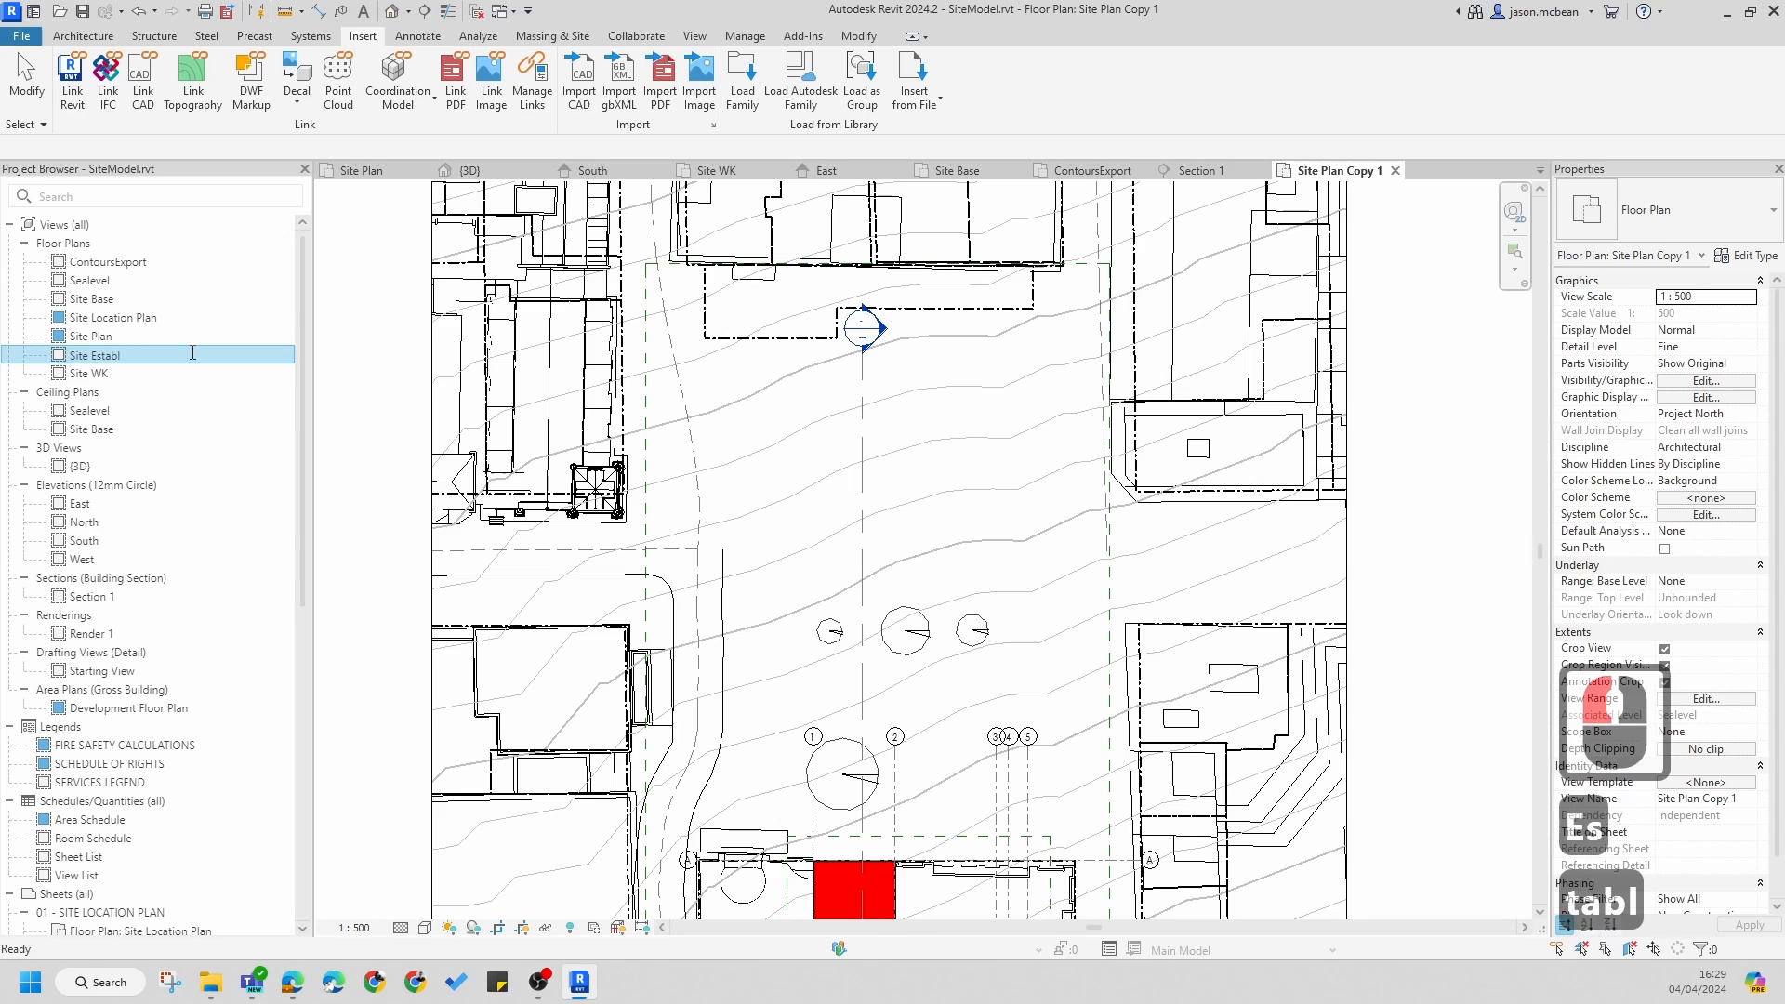
pyautogui.write('ishment')
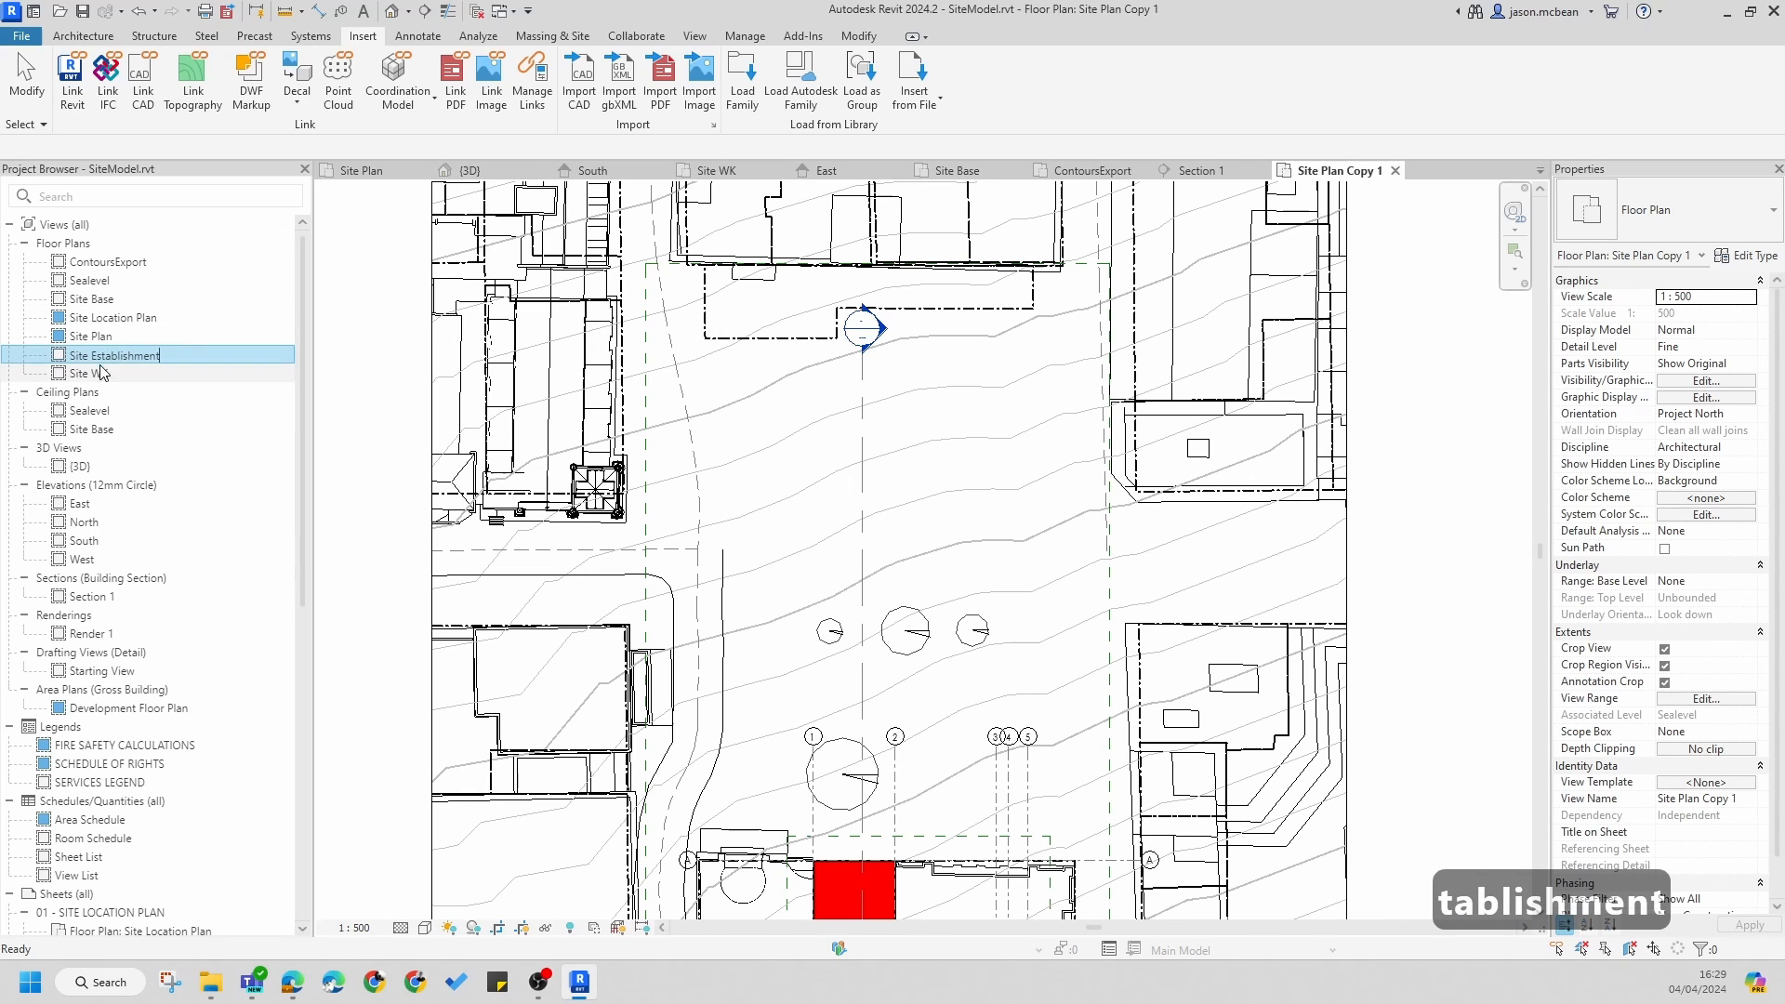
pyautogui.click(238, 361)
pyautogui.click(221, 430)
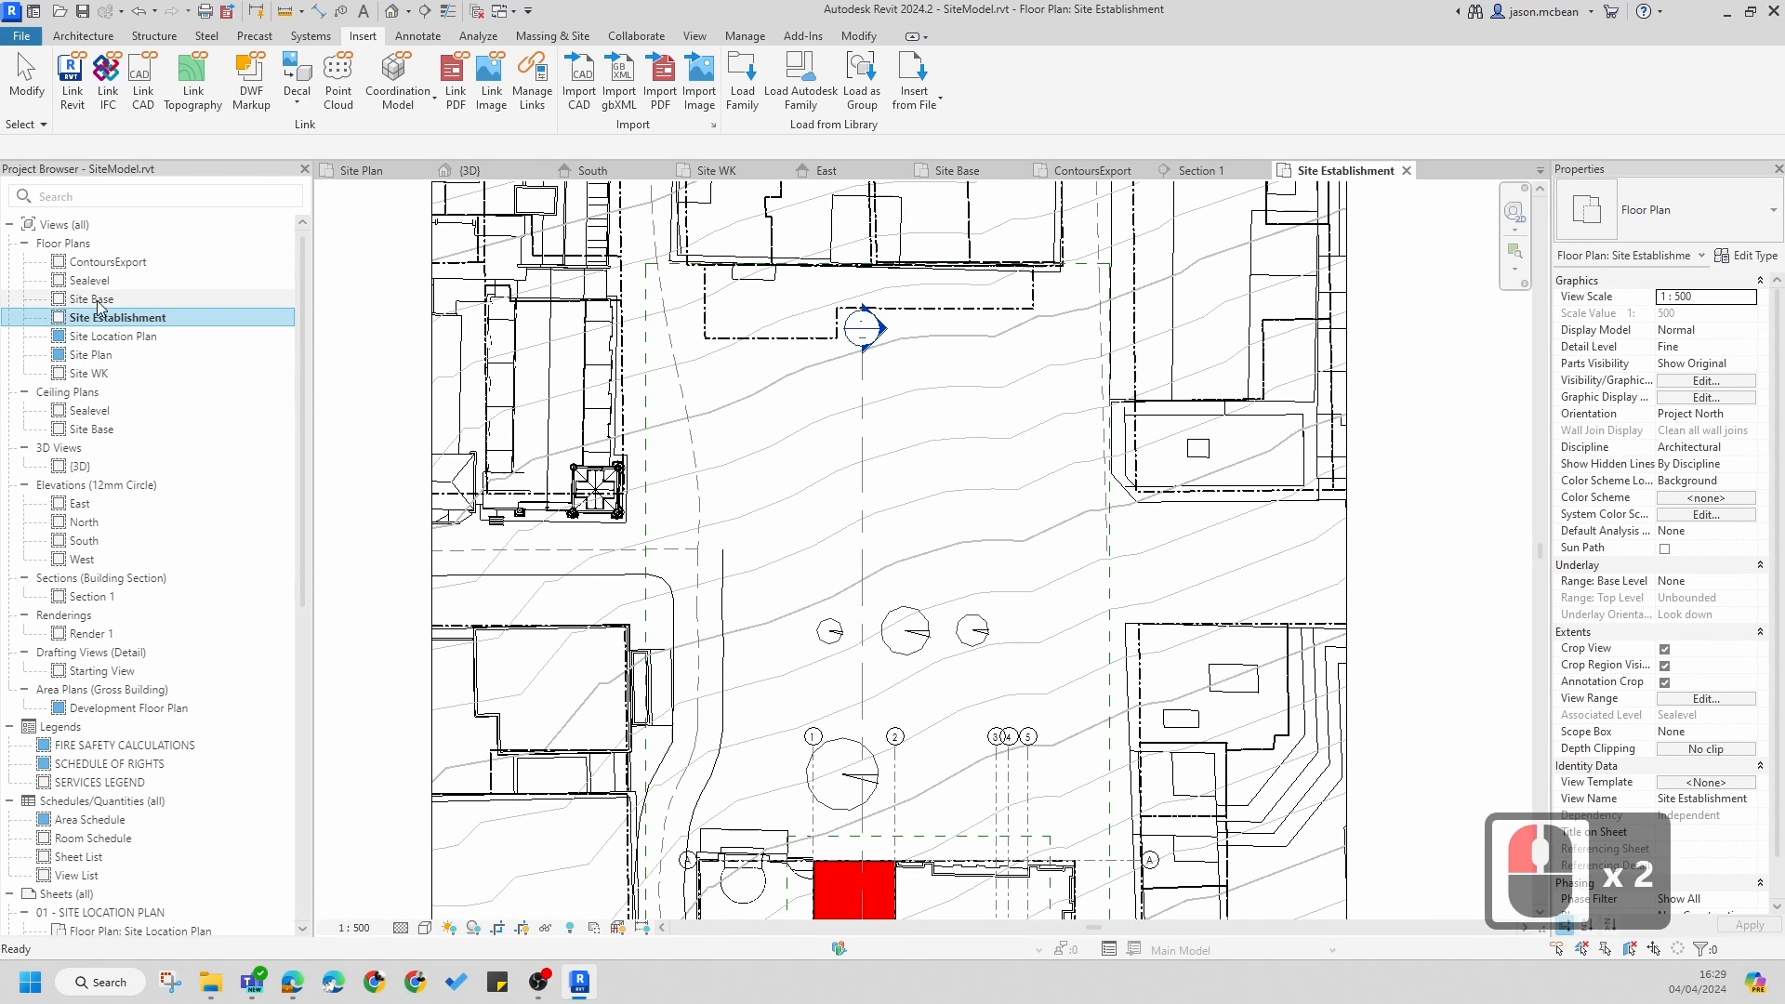
# - Look over the whole Site Establishment plan, and switch through Site Plan to the Site WK floor plan
pyautogui.click(821, 414)
pyautogui.scroll(-6, 804, 558)
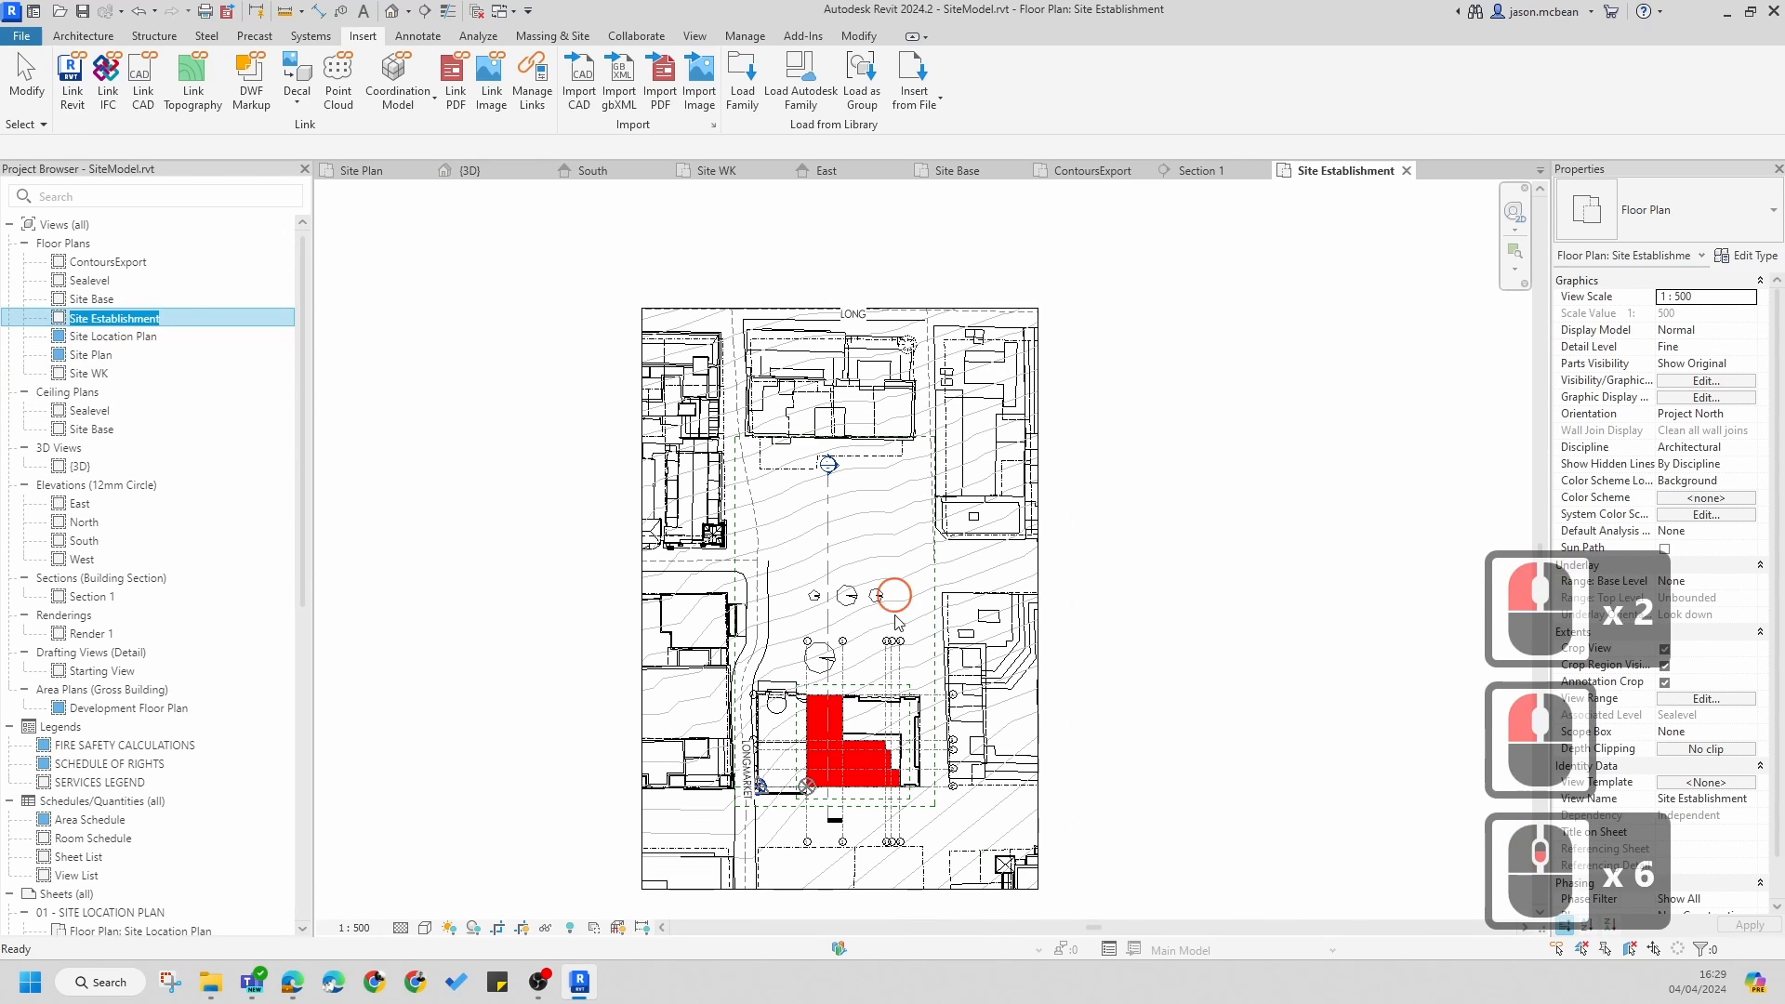
pyautogui.middleClick(1134, 579)
pyautogui.press('Escape')
pyautogui.doubleClick(85, 360)
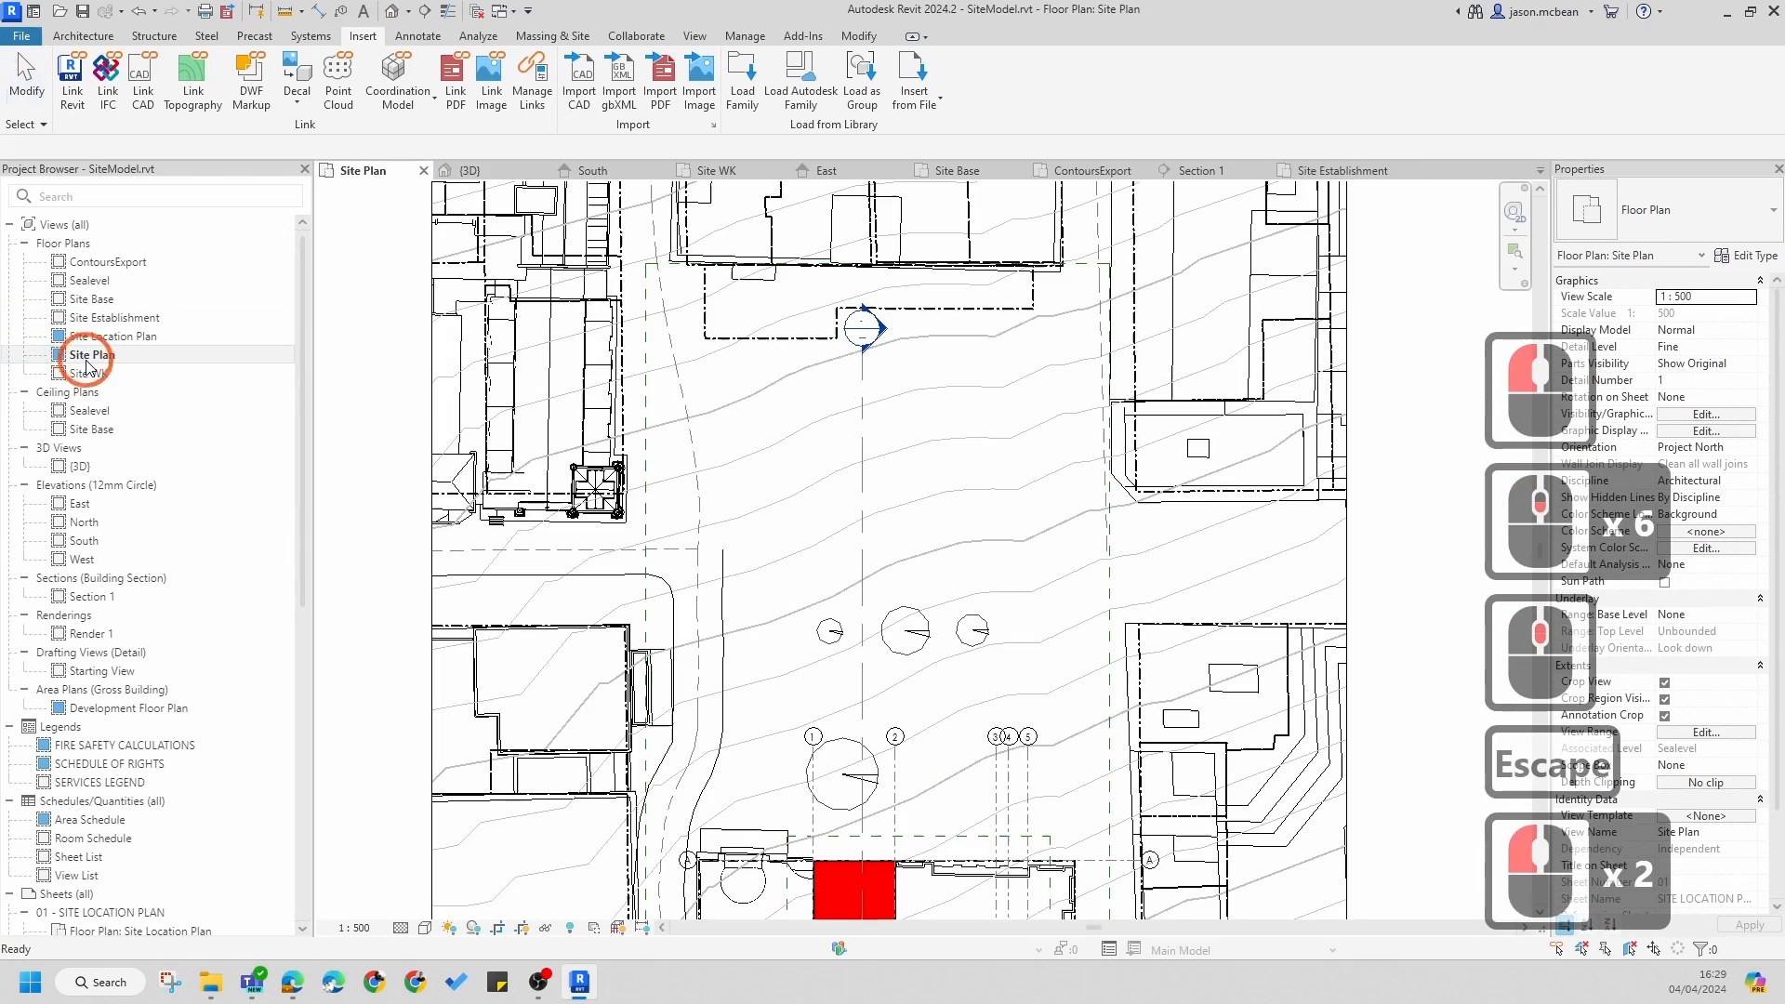
pyautogui.doubleClick(90, 373)
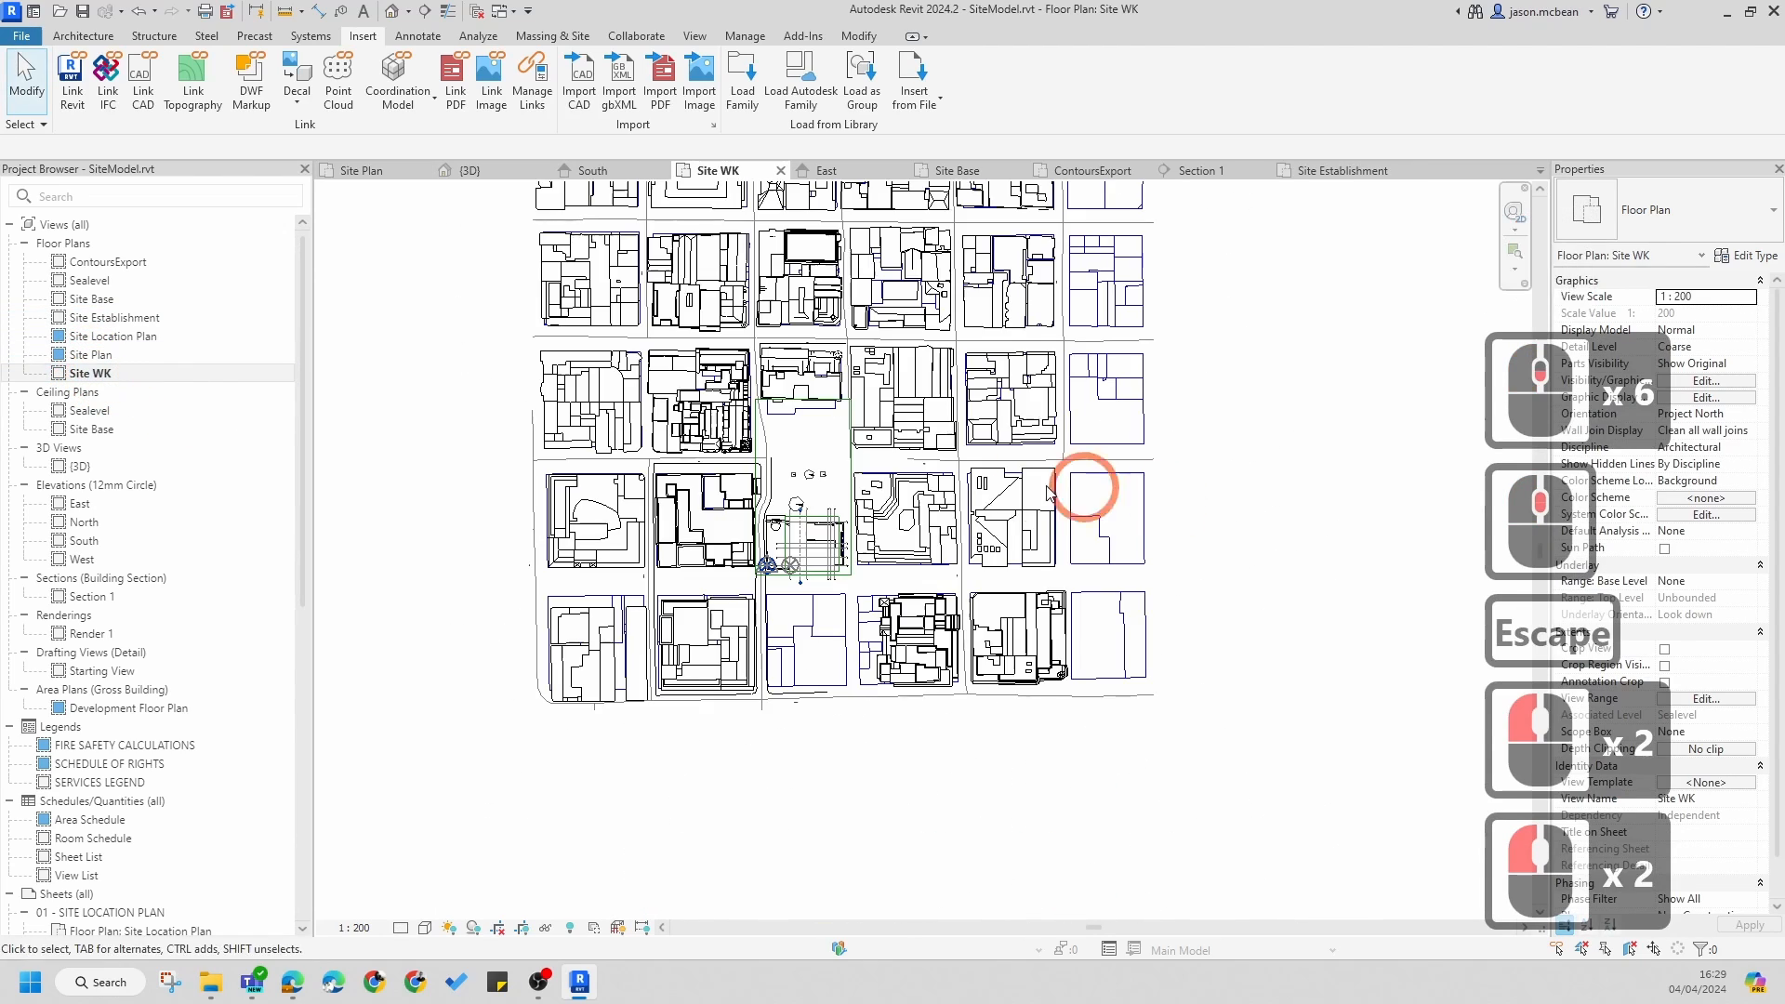
# - Try to copy the Contours.dwg link from Site Plan into Site WK, pasting it aligned to the same place
pyautogui.press('Escape')
pyautogui.scroll(6, 1023, 492)
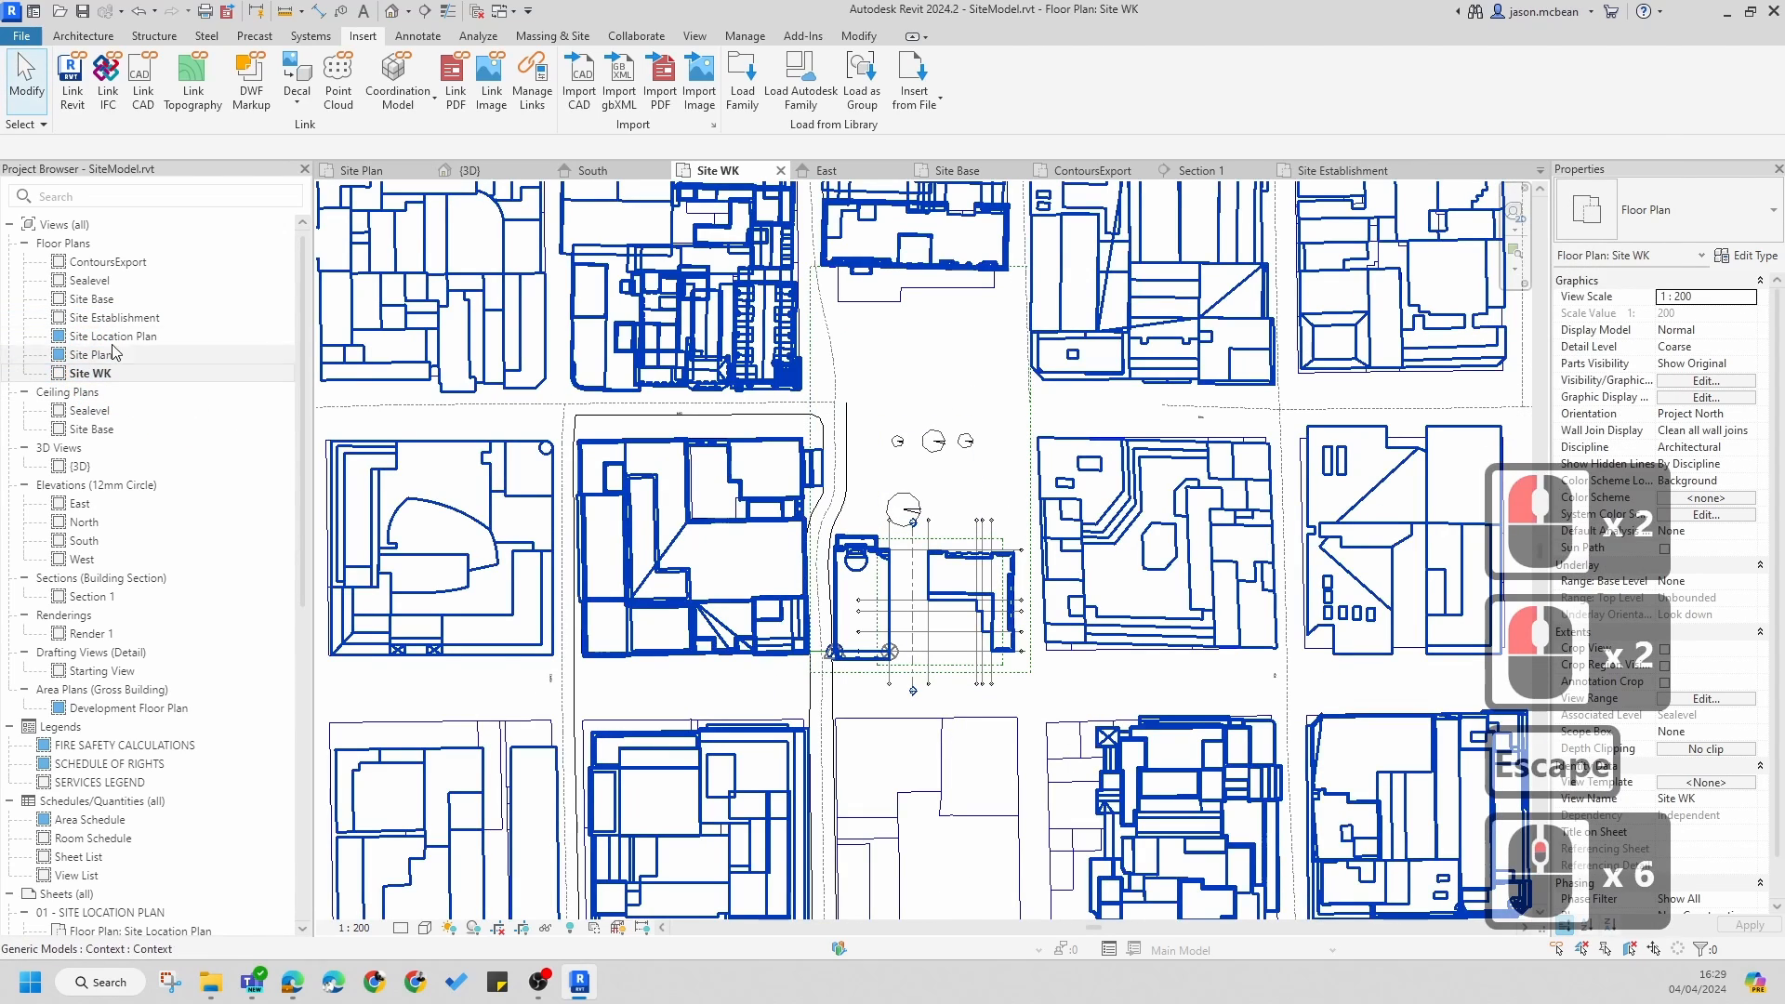
pyautogui.doubleClick(106, 356)
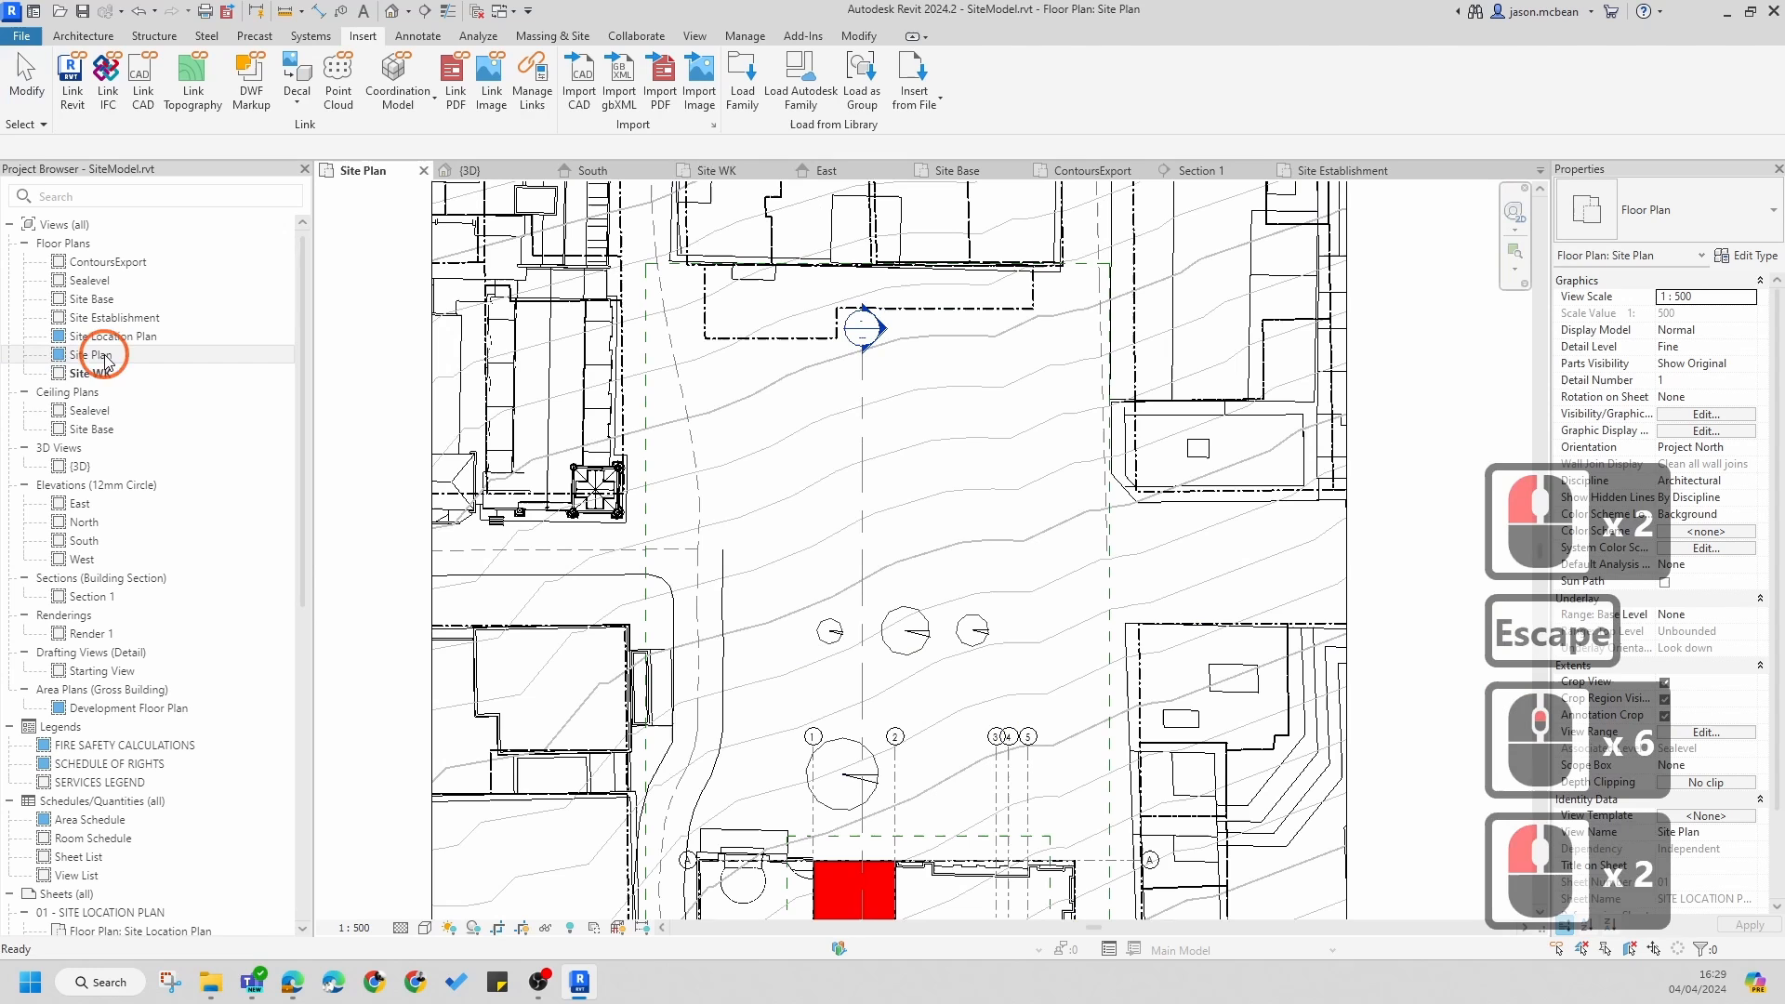
pyautogui.click(1022, 517)
pyautogui.hotkey('ctrl', 'c')
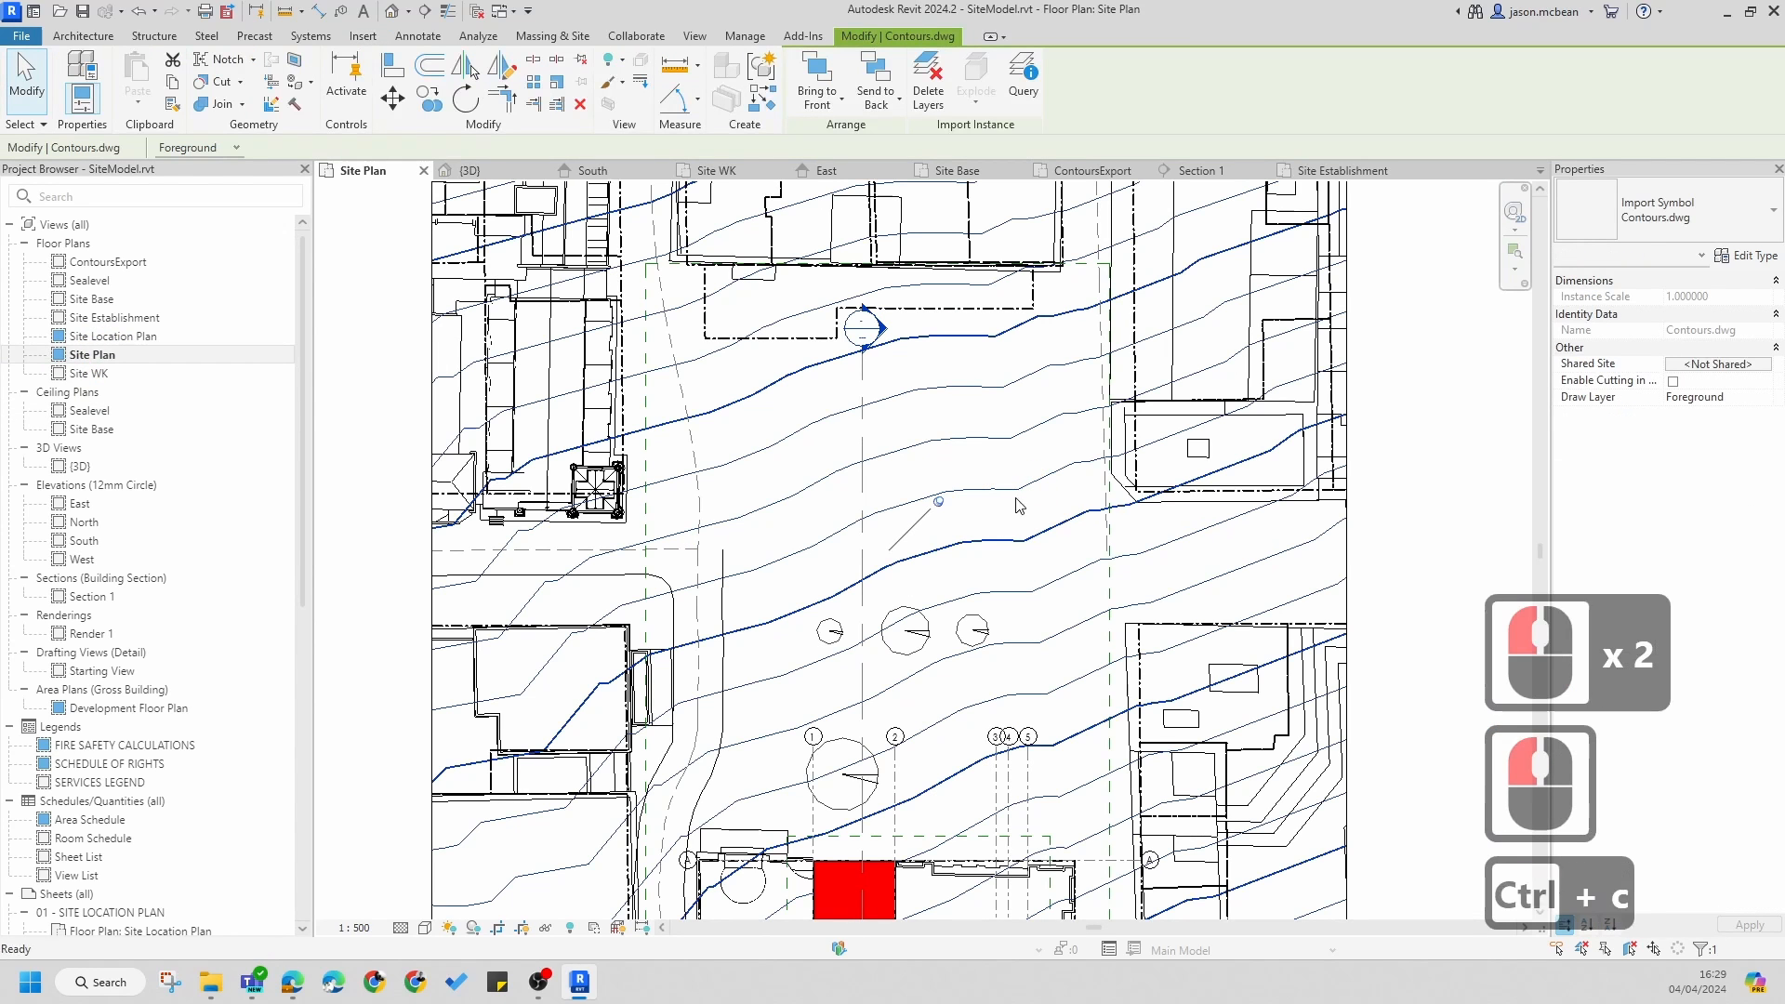
pyautogui.click(91, 373)
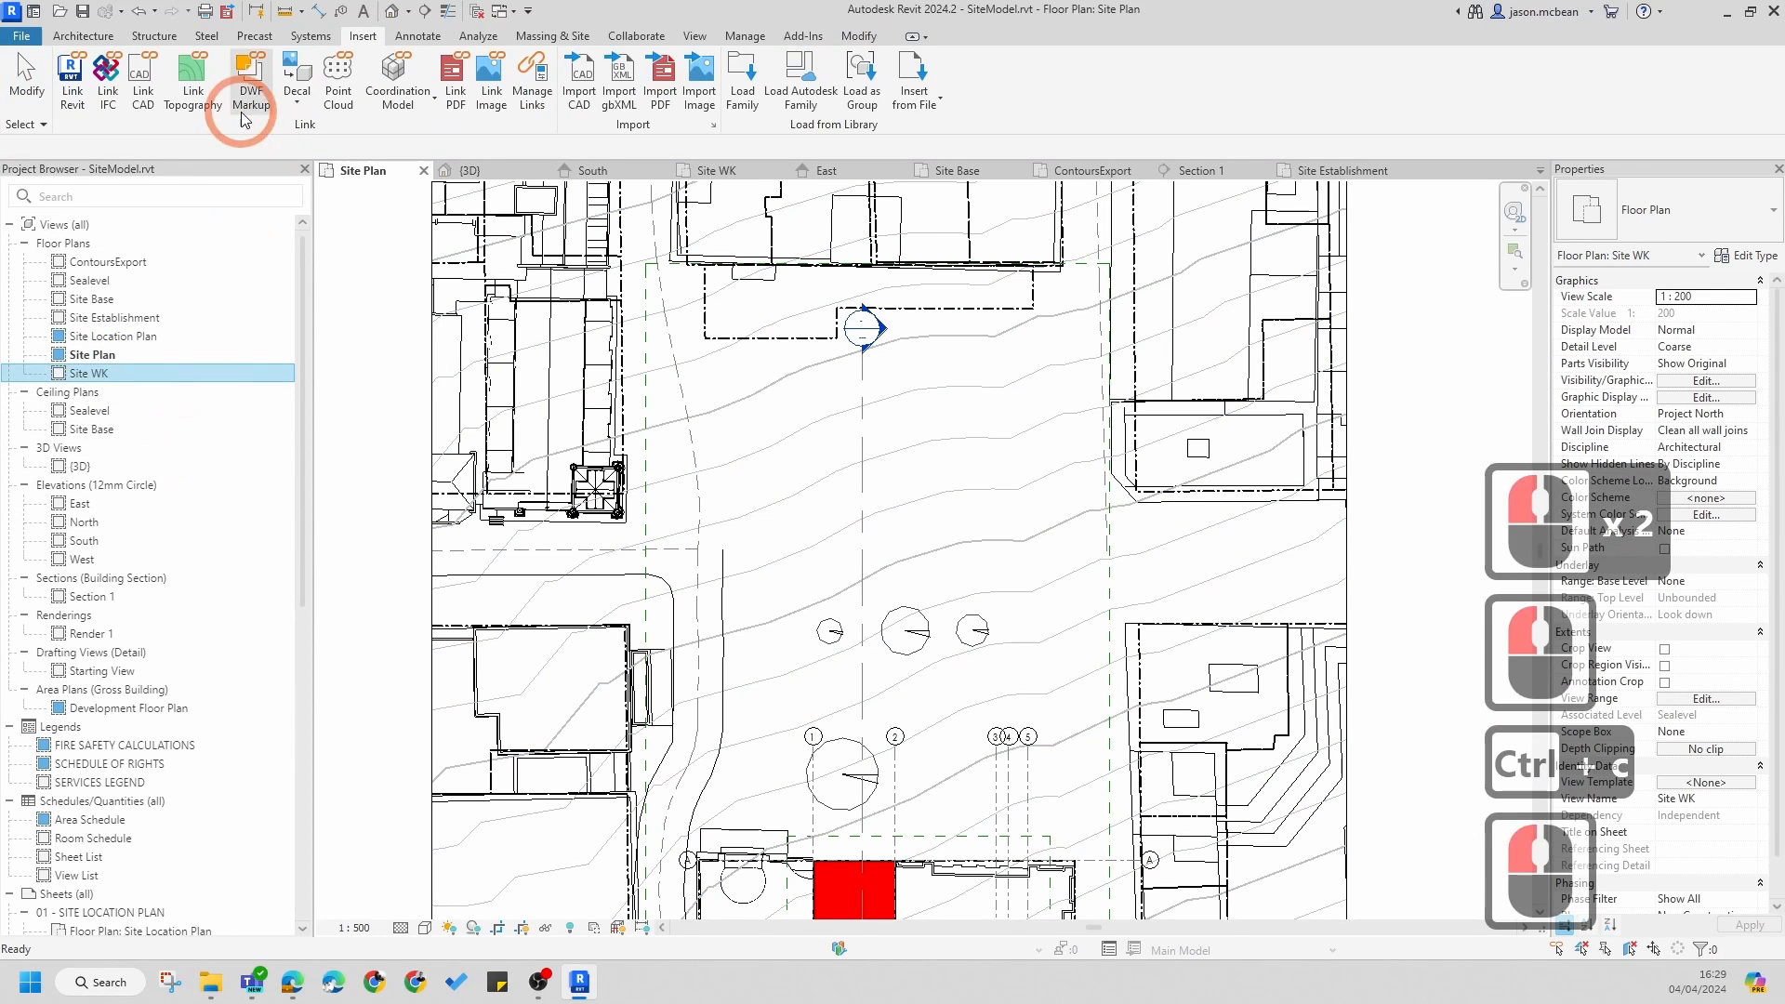
pyautogui.click(856, 37)
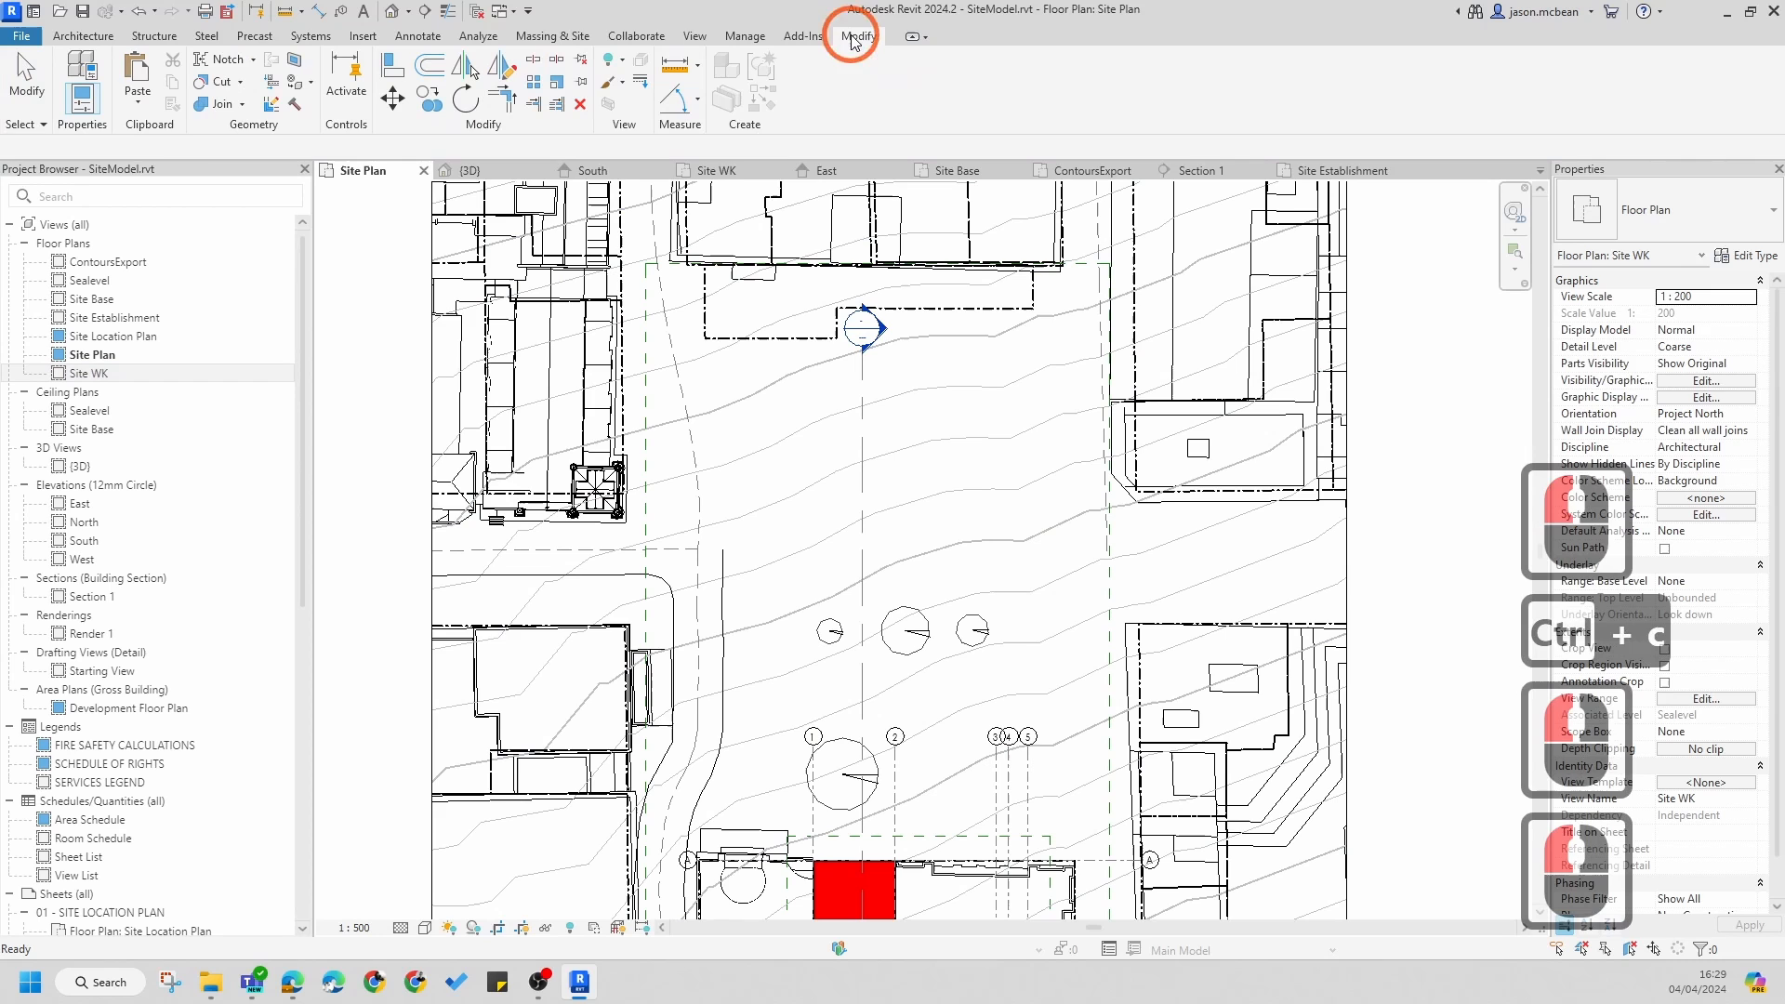
pyautogui.click(144, 104)
pyautogui.click(265, 321)
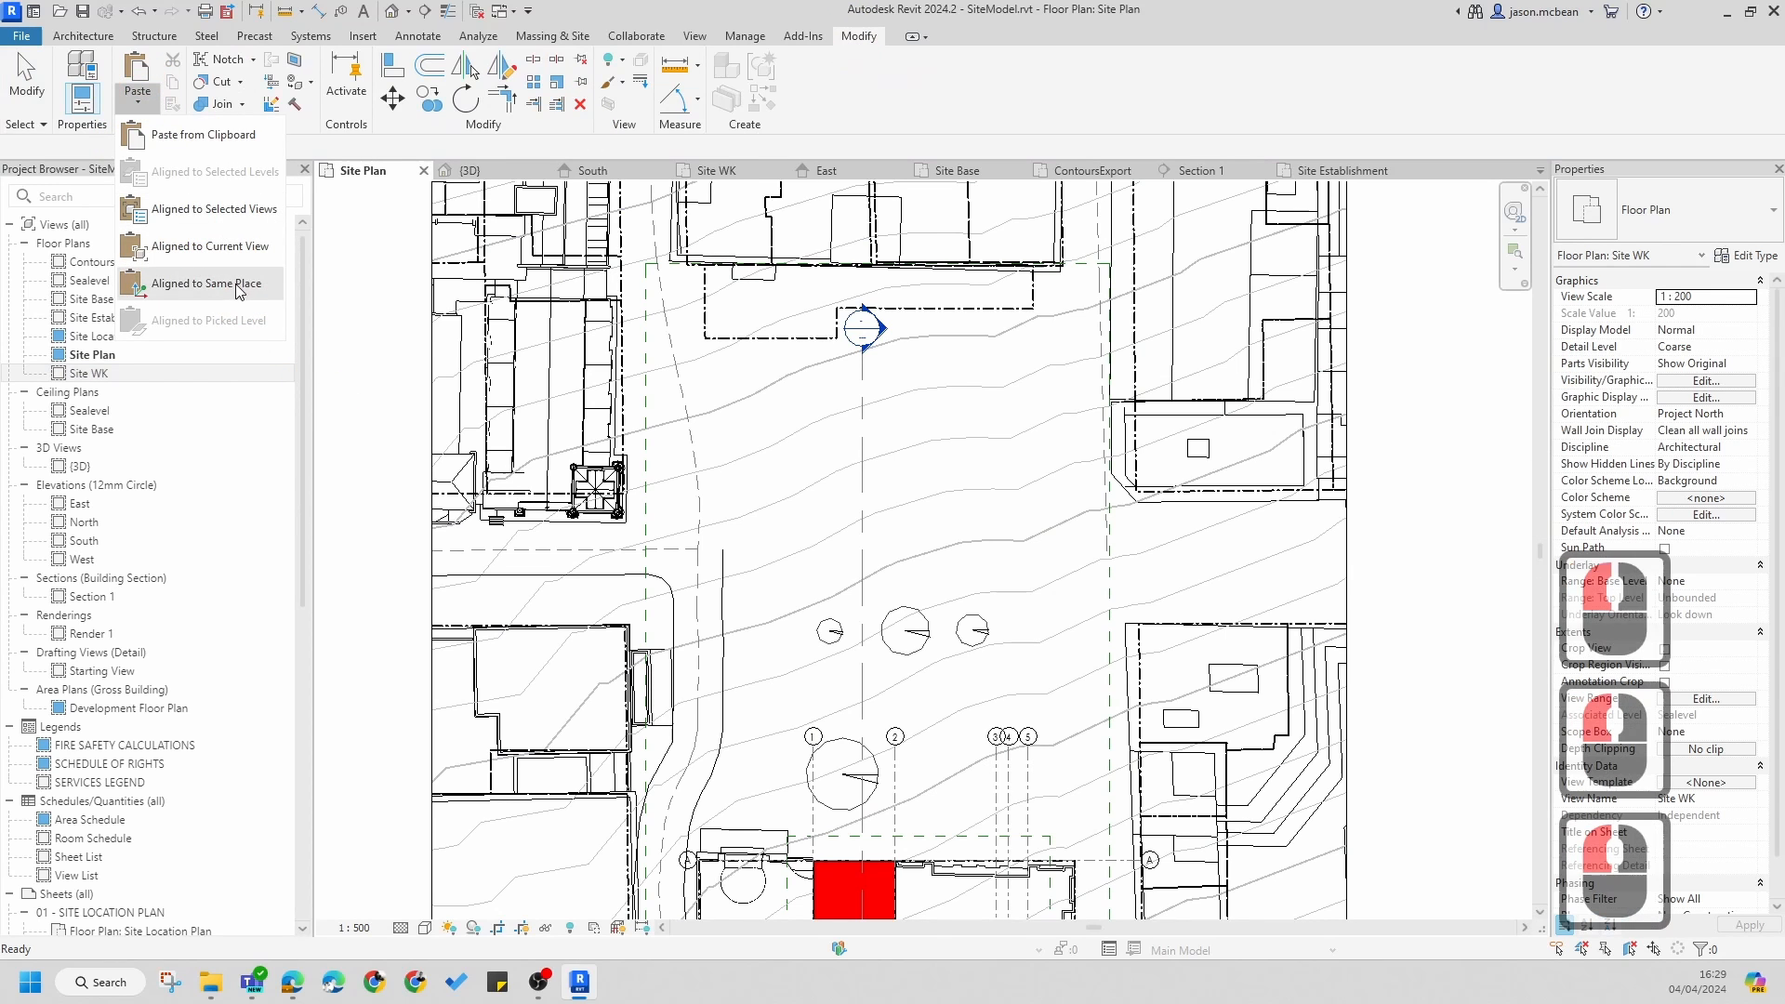
pyautogui.click(240, 283)
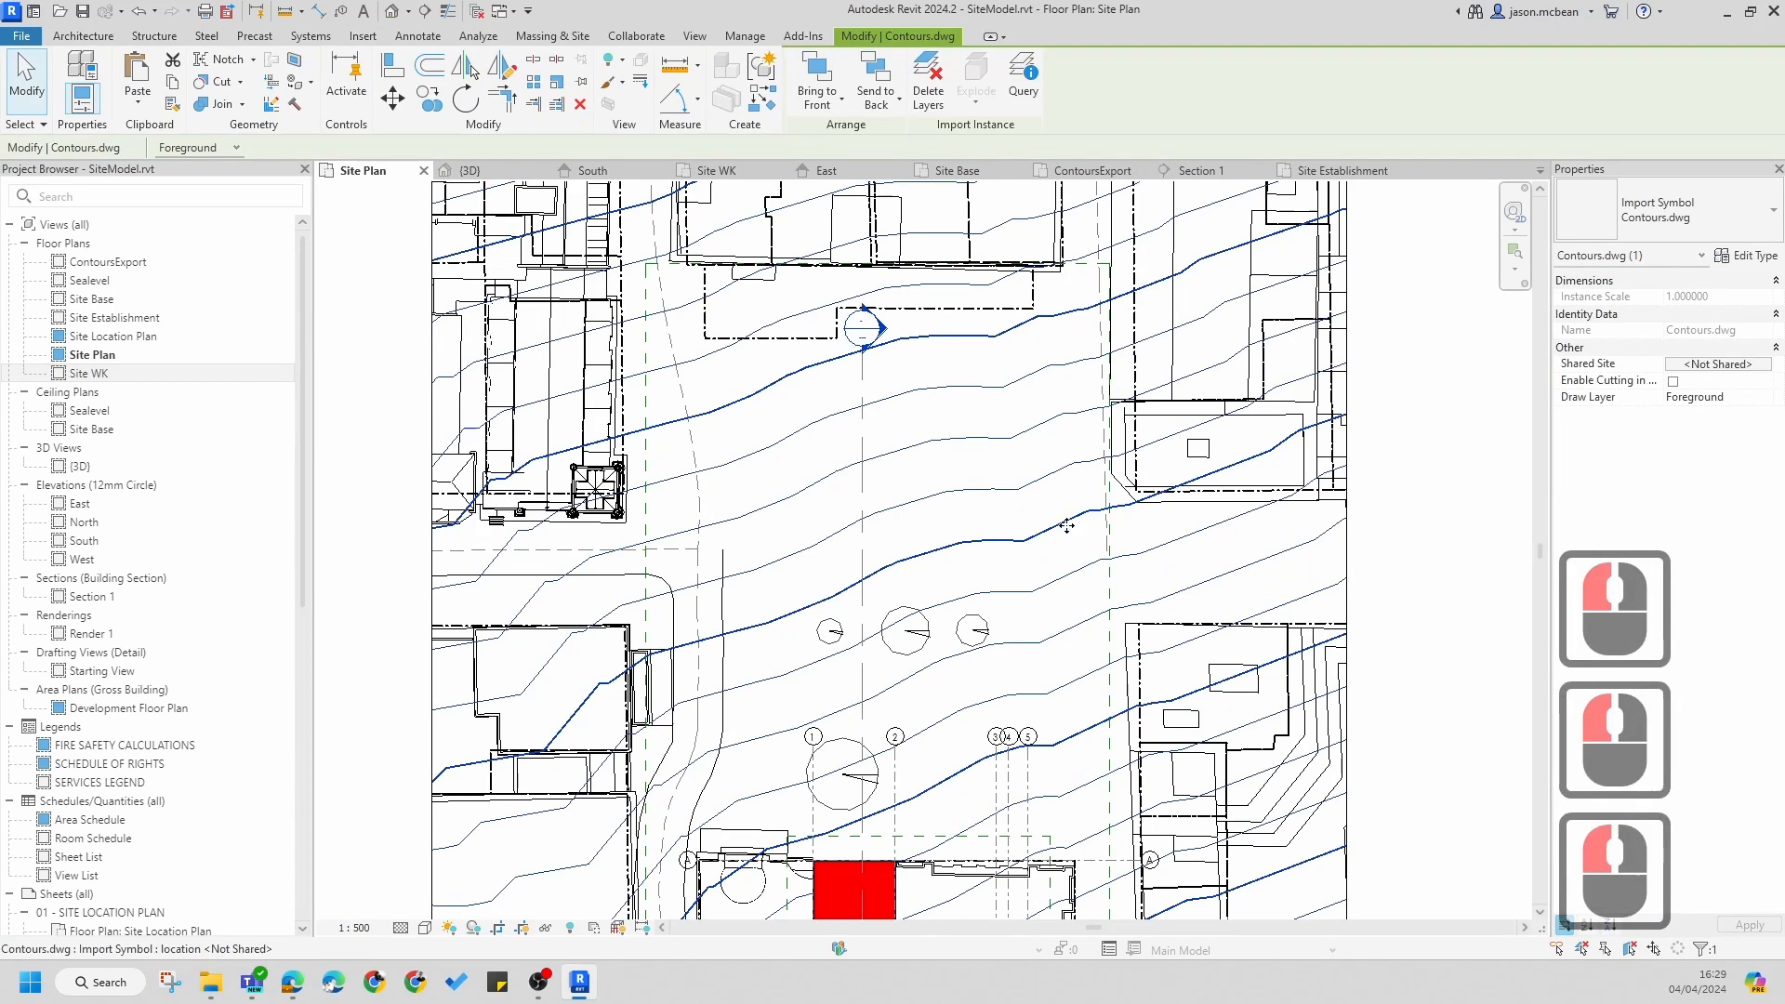
# - Check Site WK for the pasted contours and undo the last paste
pyautogui.scroll(-4, 534, 555)
pyautogui.doubleClick(67, 370)
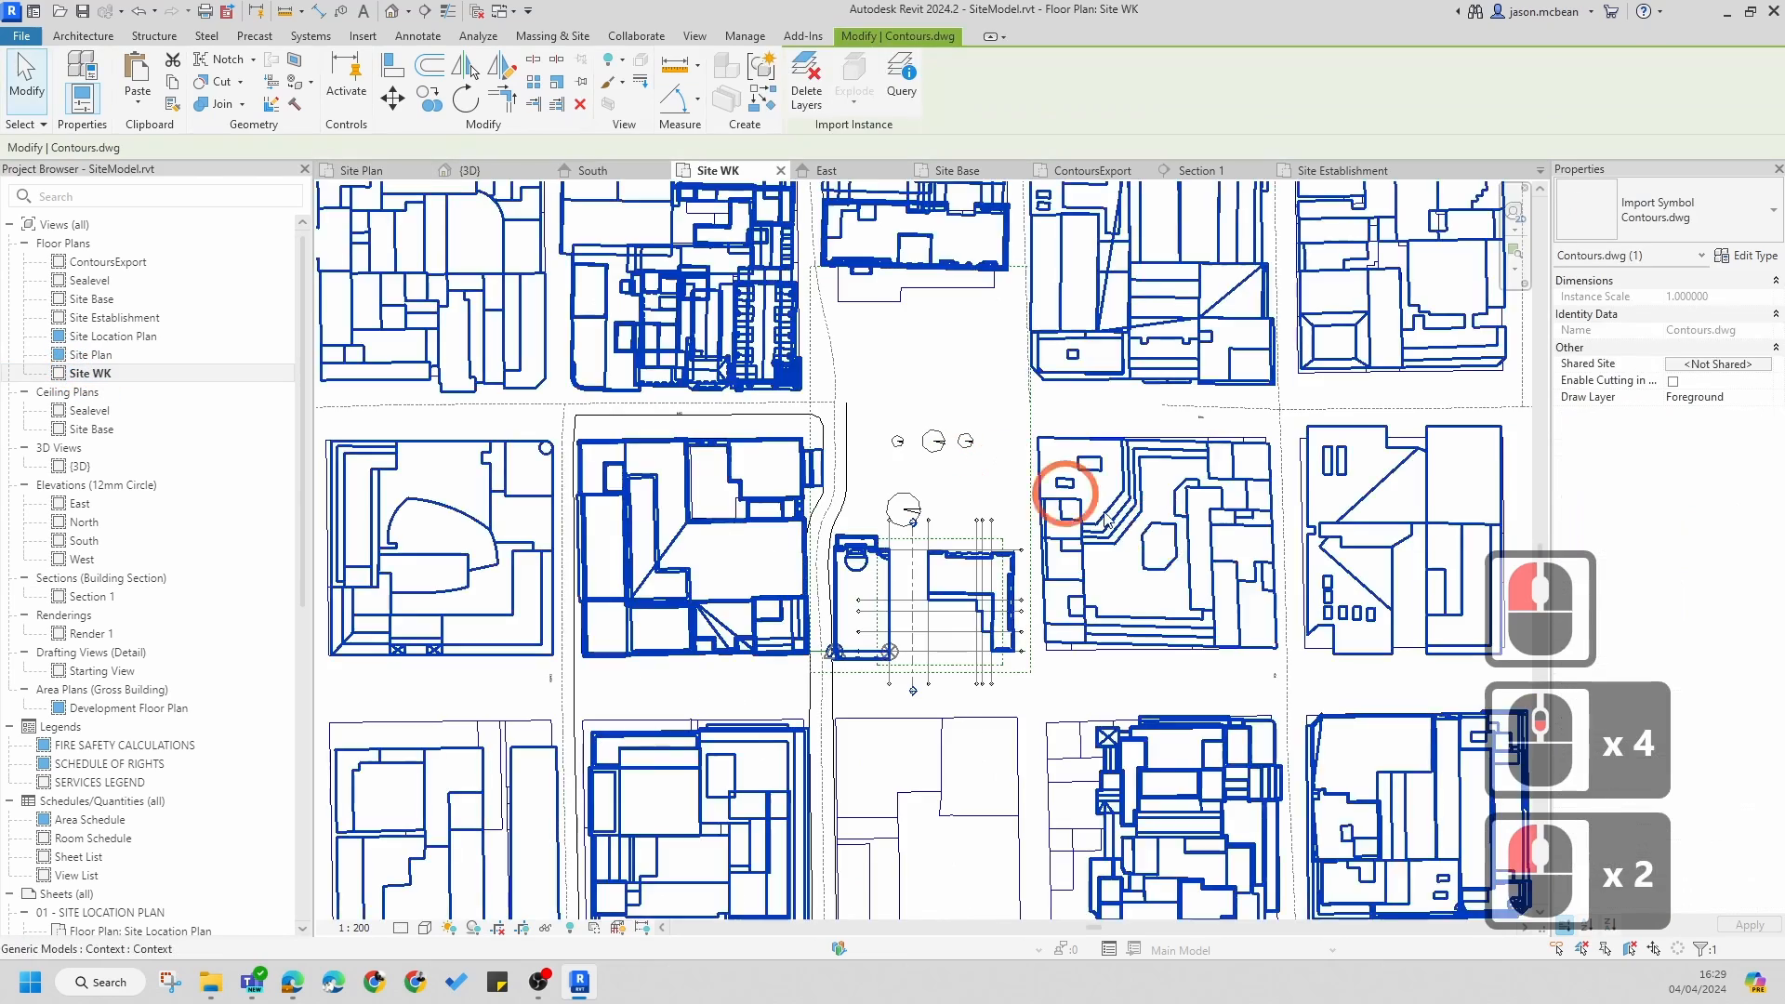
pyautogui.scroll(3, 882, 520)
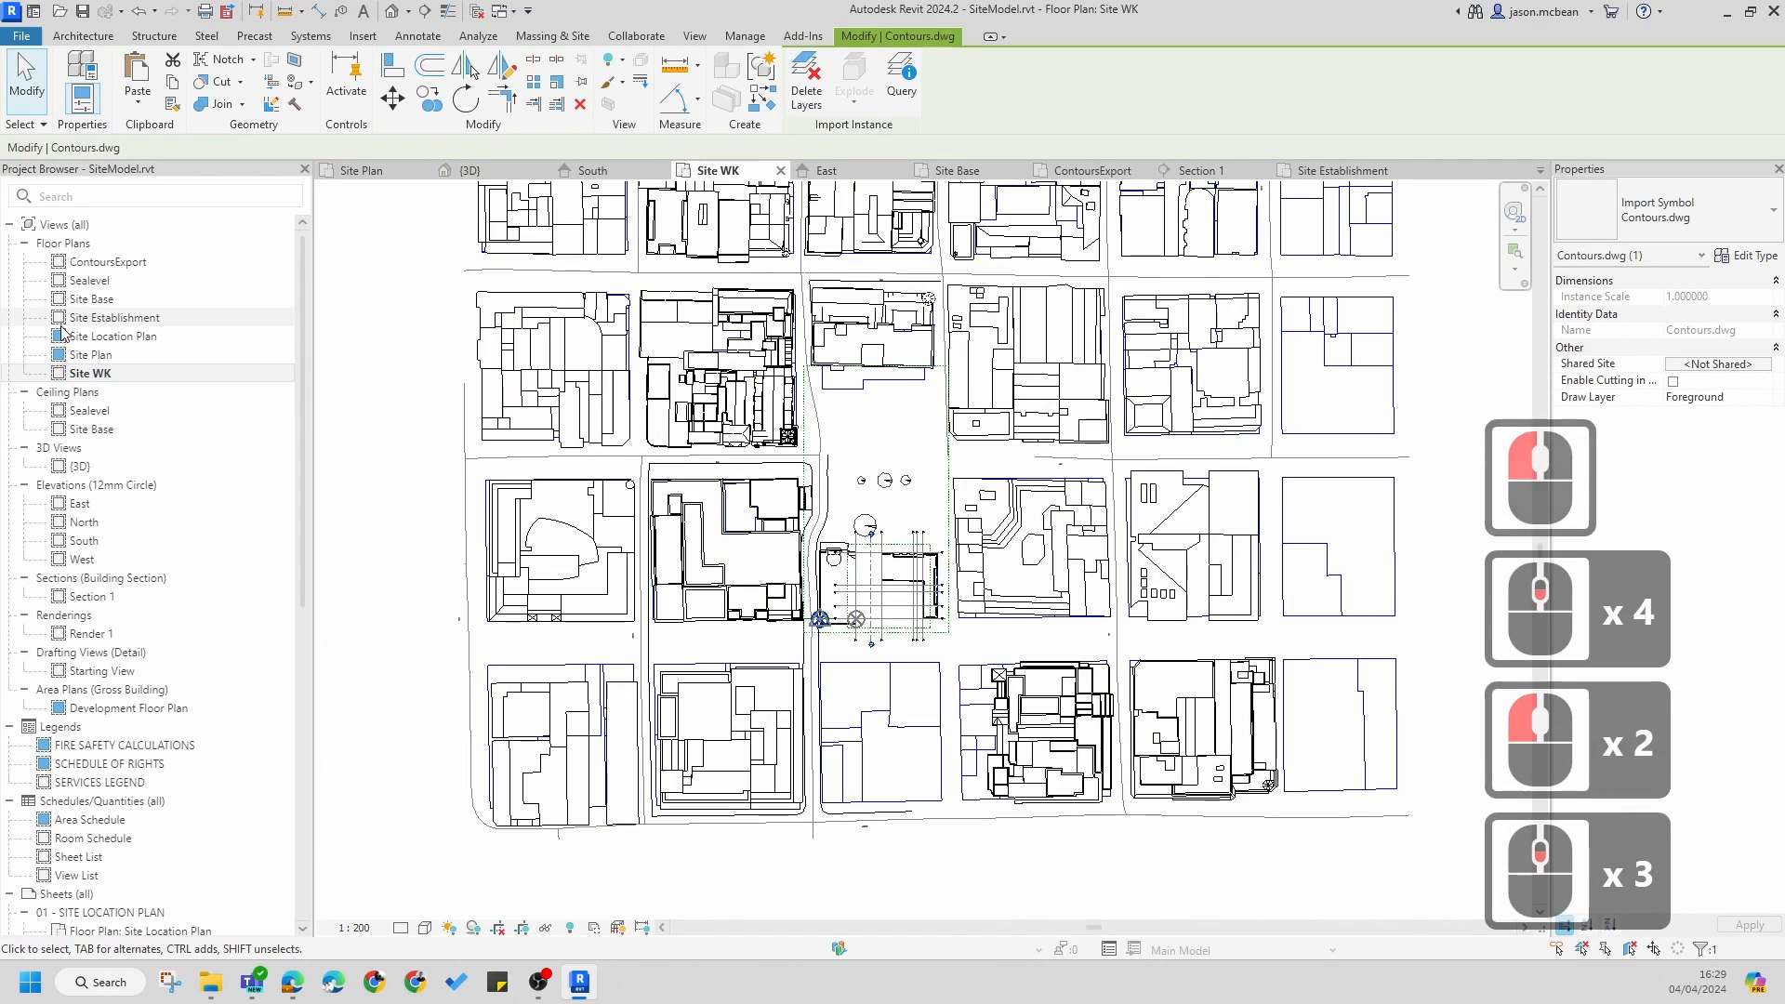
pyautogui.hotkey('ctrl', 'z')
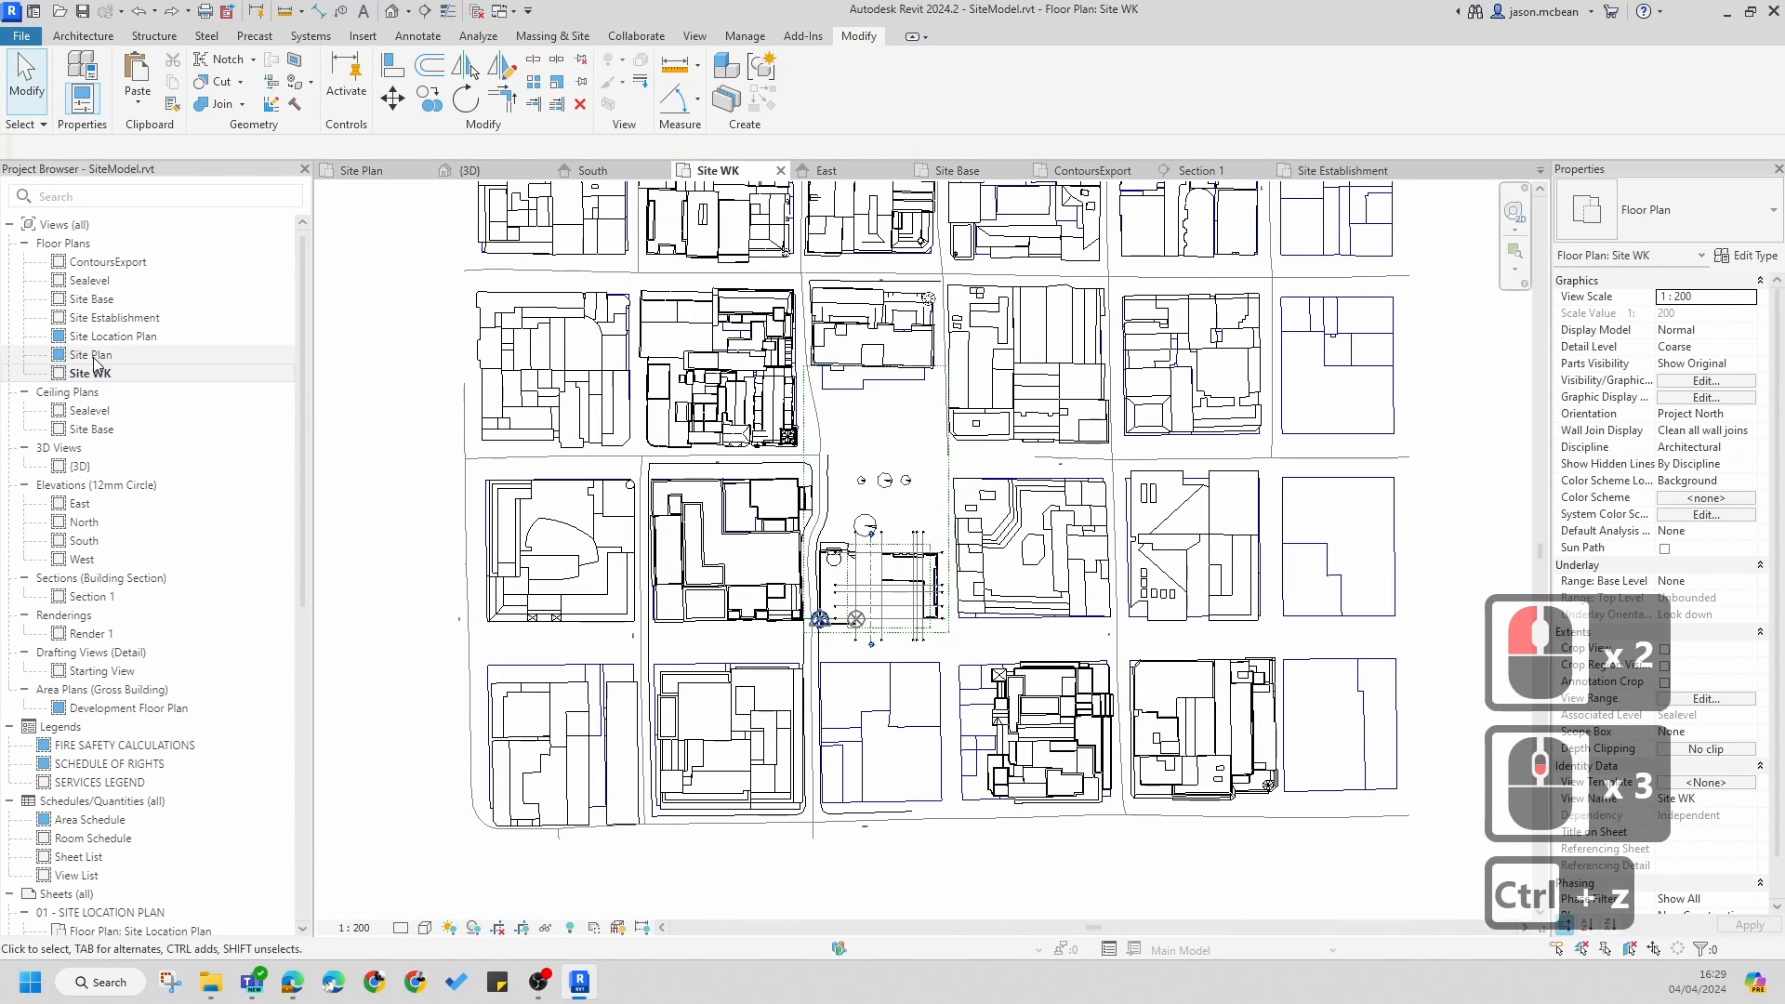
# - Return to Site Plan and try to delete the linked Contours.dwg
pyautogui.click(900, 470)
pyautogui.click(105, 352)
pyautogui.doubleClick(77, 357)
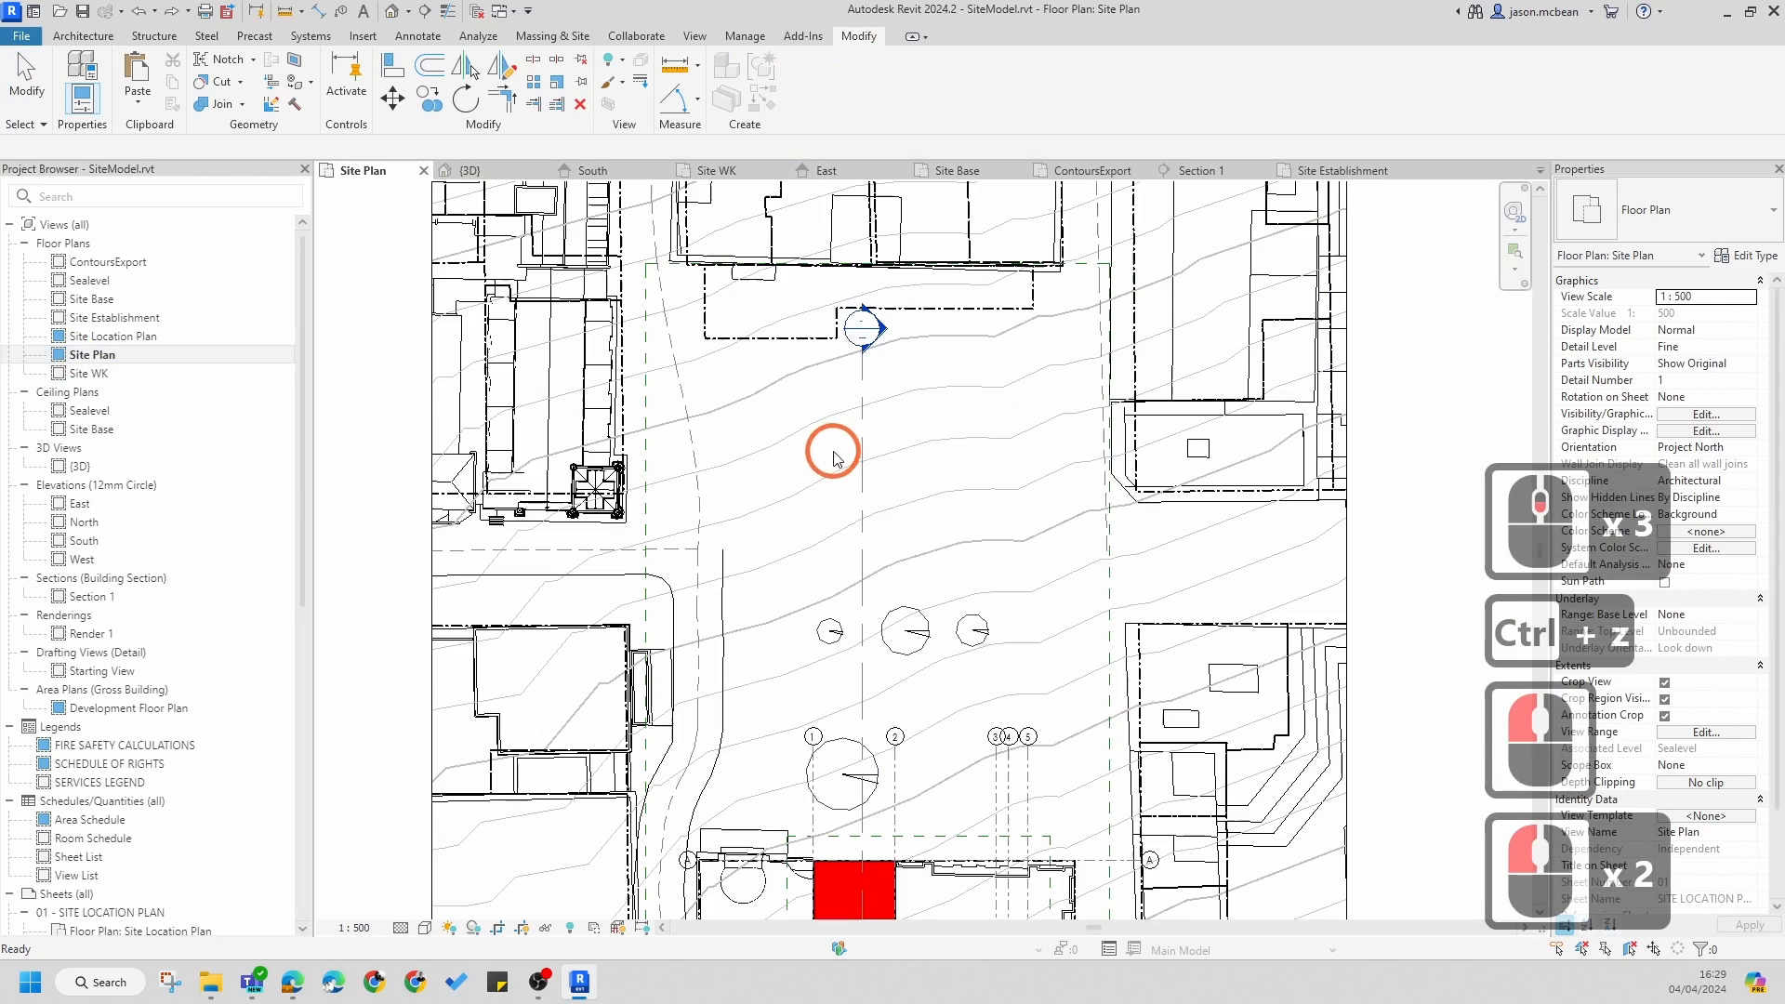
pyautogui.click(1106, 507)
pyautogui.press('Delete')
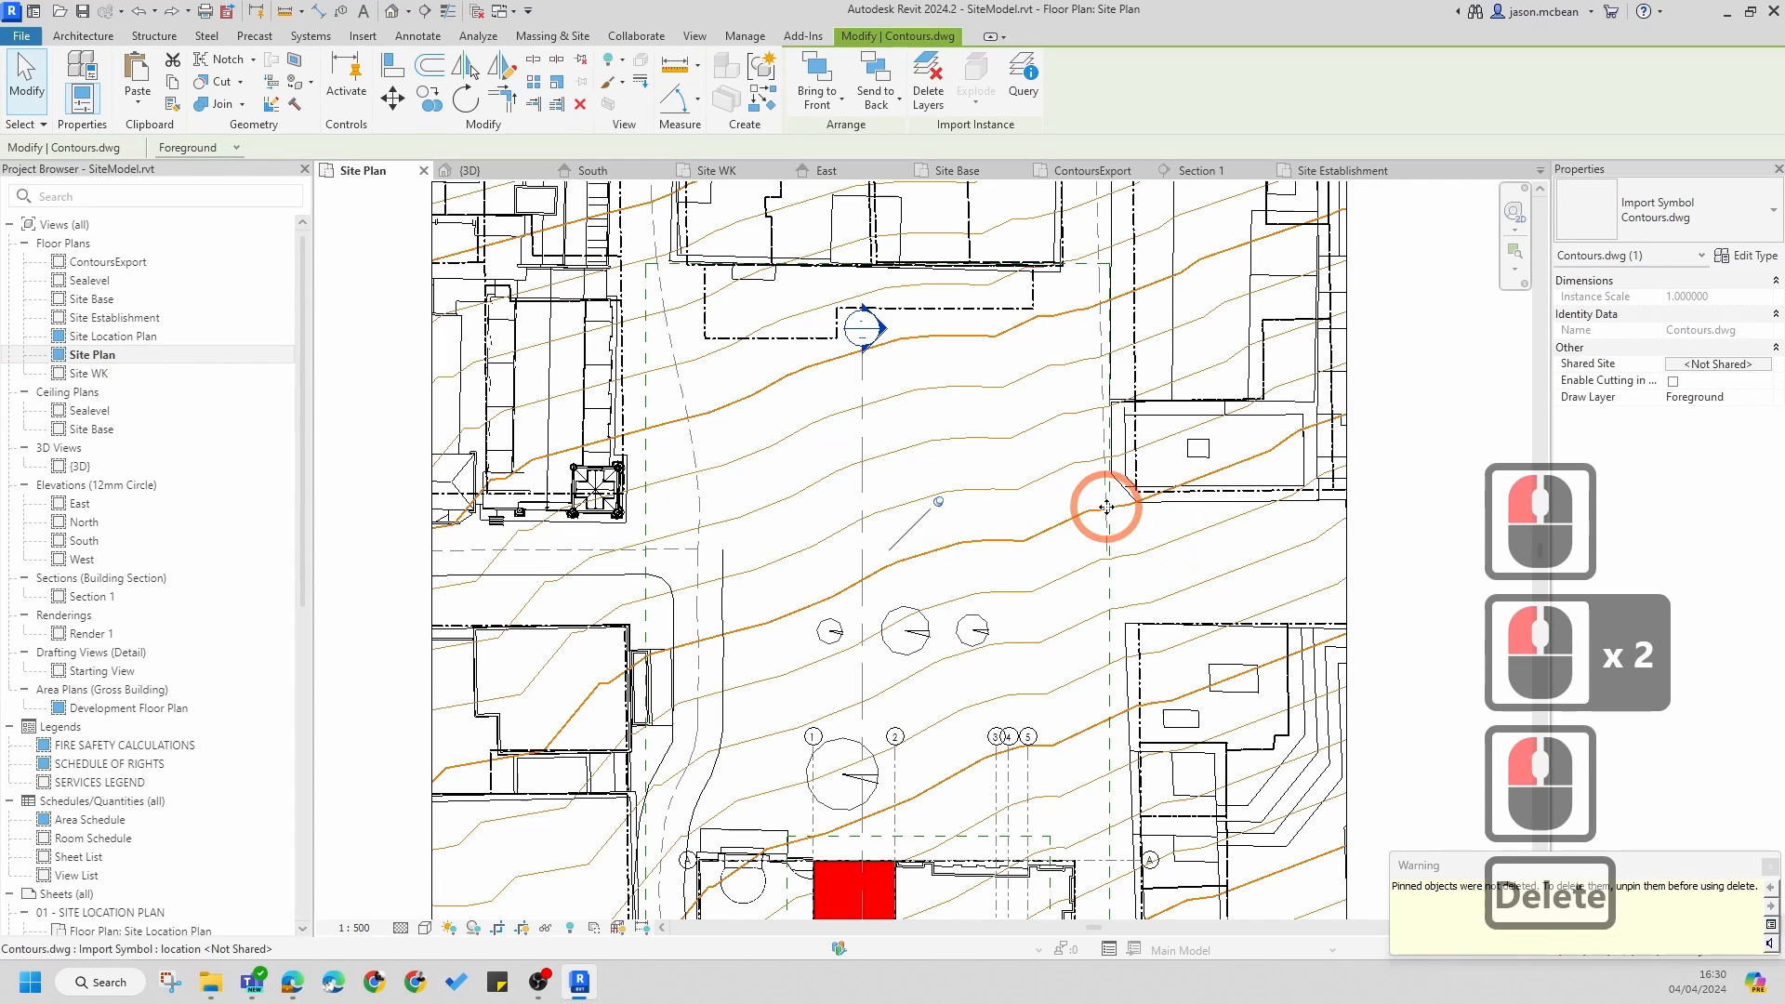
pyautogui.press('Escape')
# - Copy the linked contours from Site Plan and paste them into Site WK aligned to the current view
pyautogui.click(991, 556)
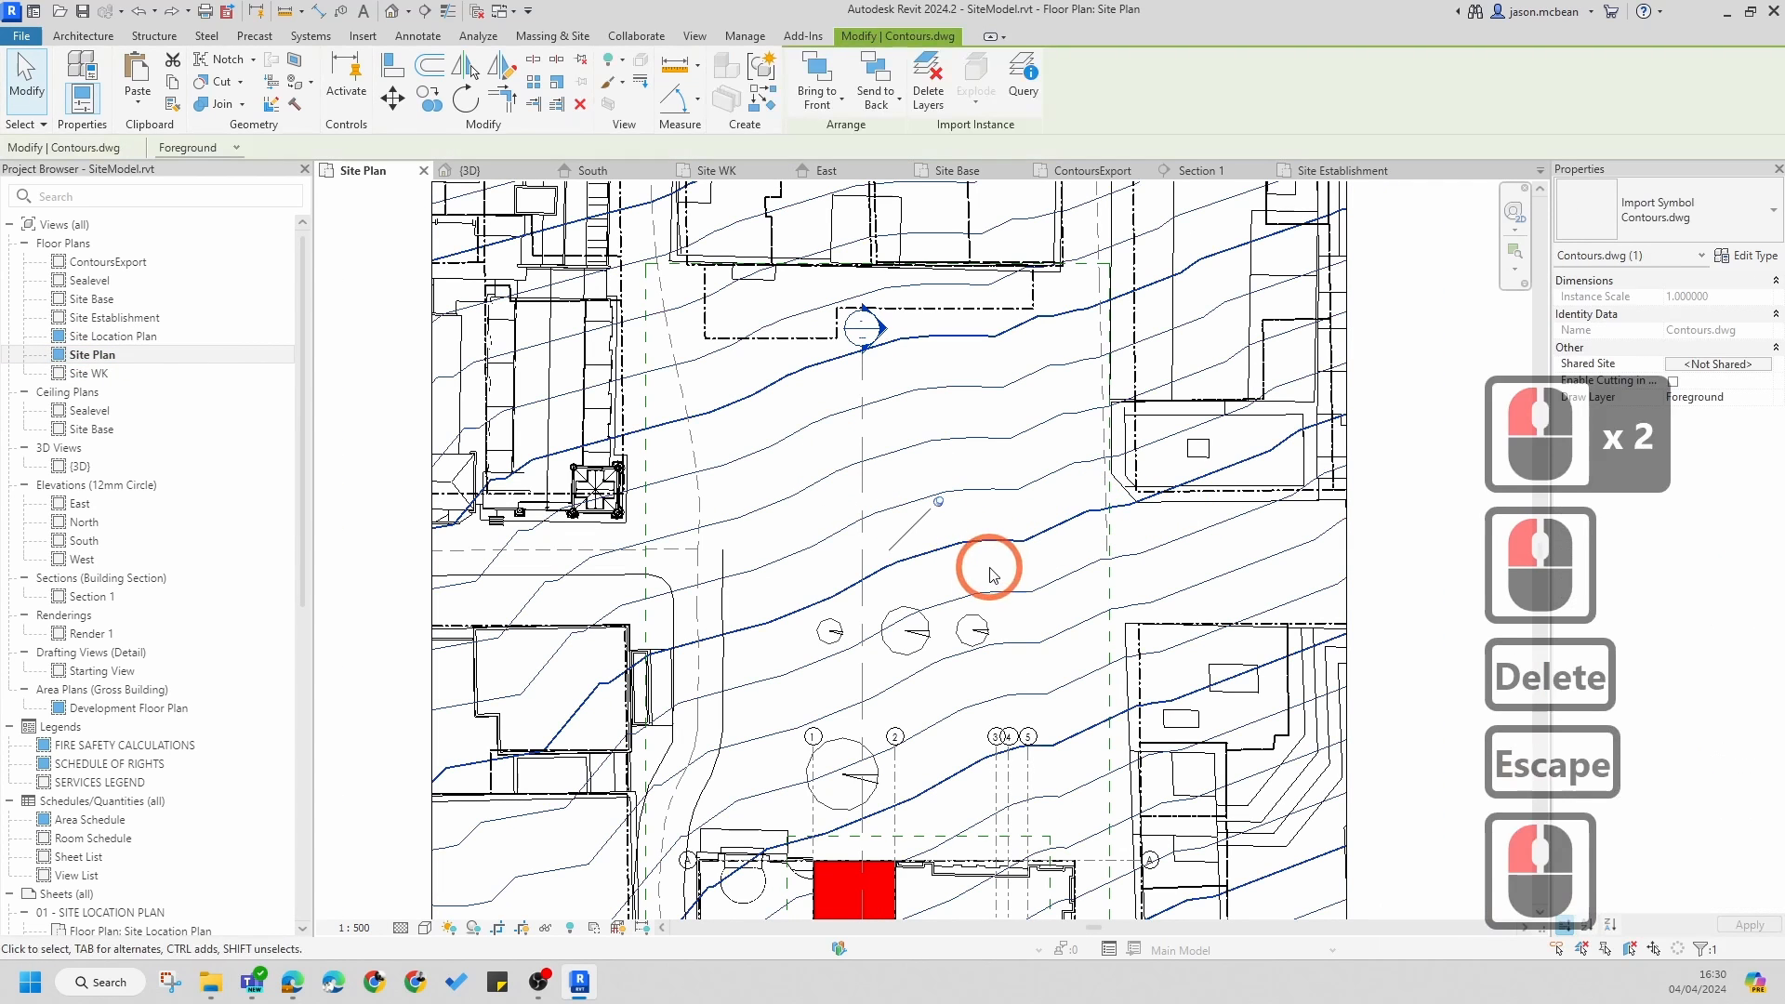
pyautogui.hotkey('ctrl', 'c')
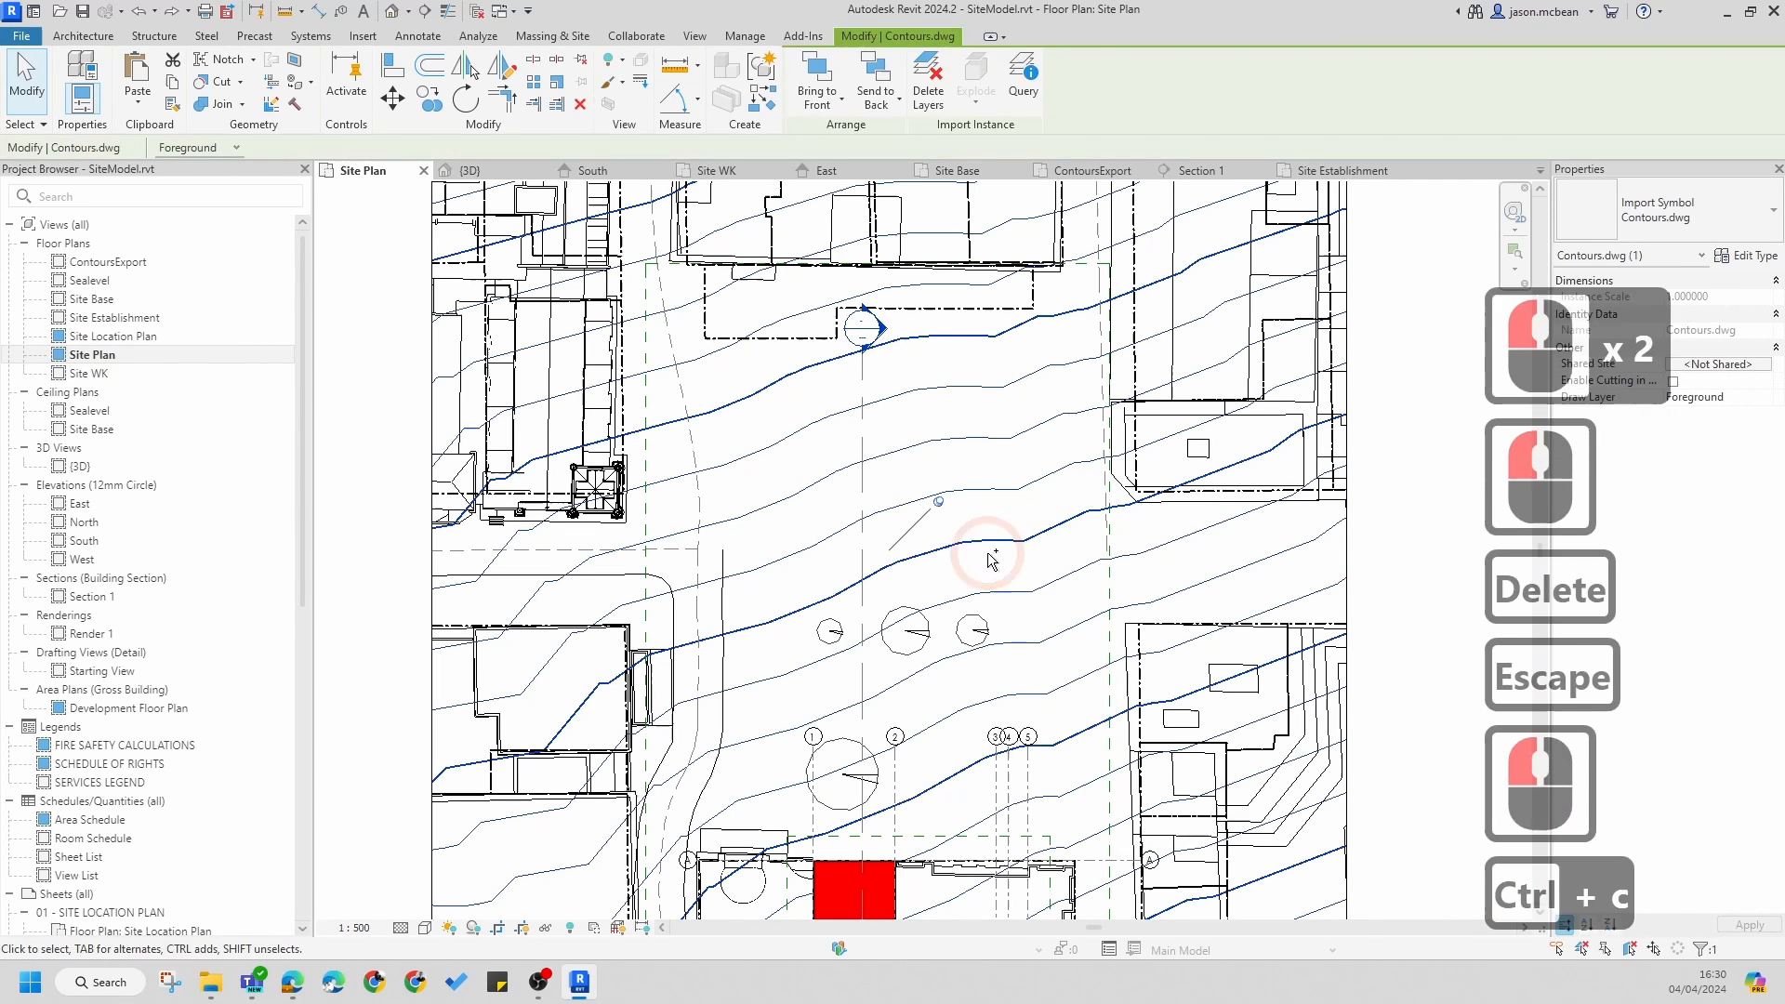
pyautogui.doubleClick(90, 372)
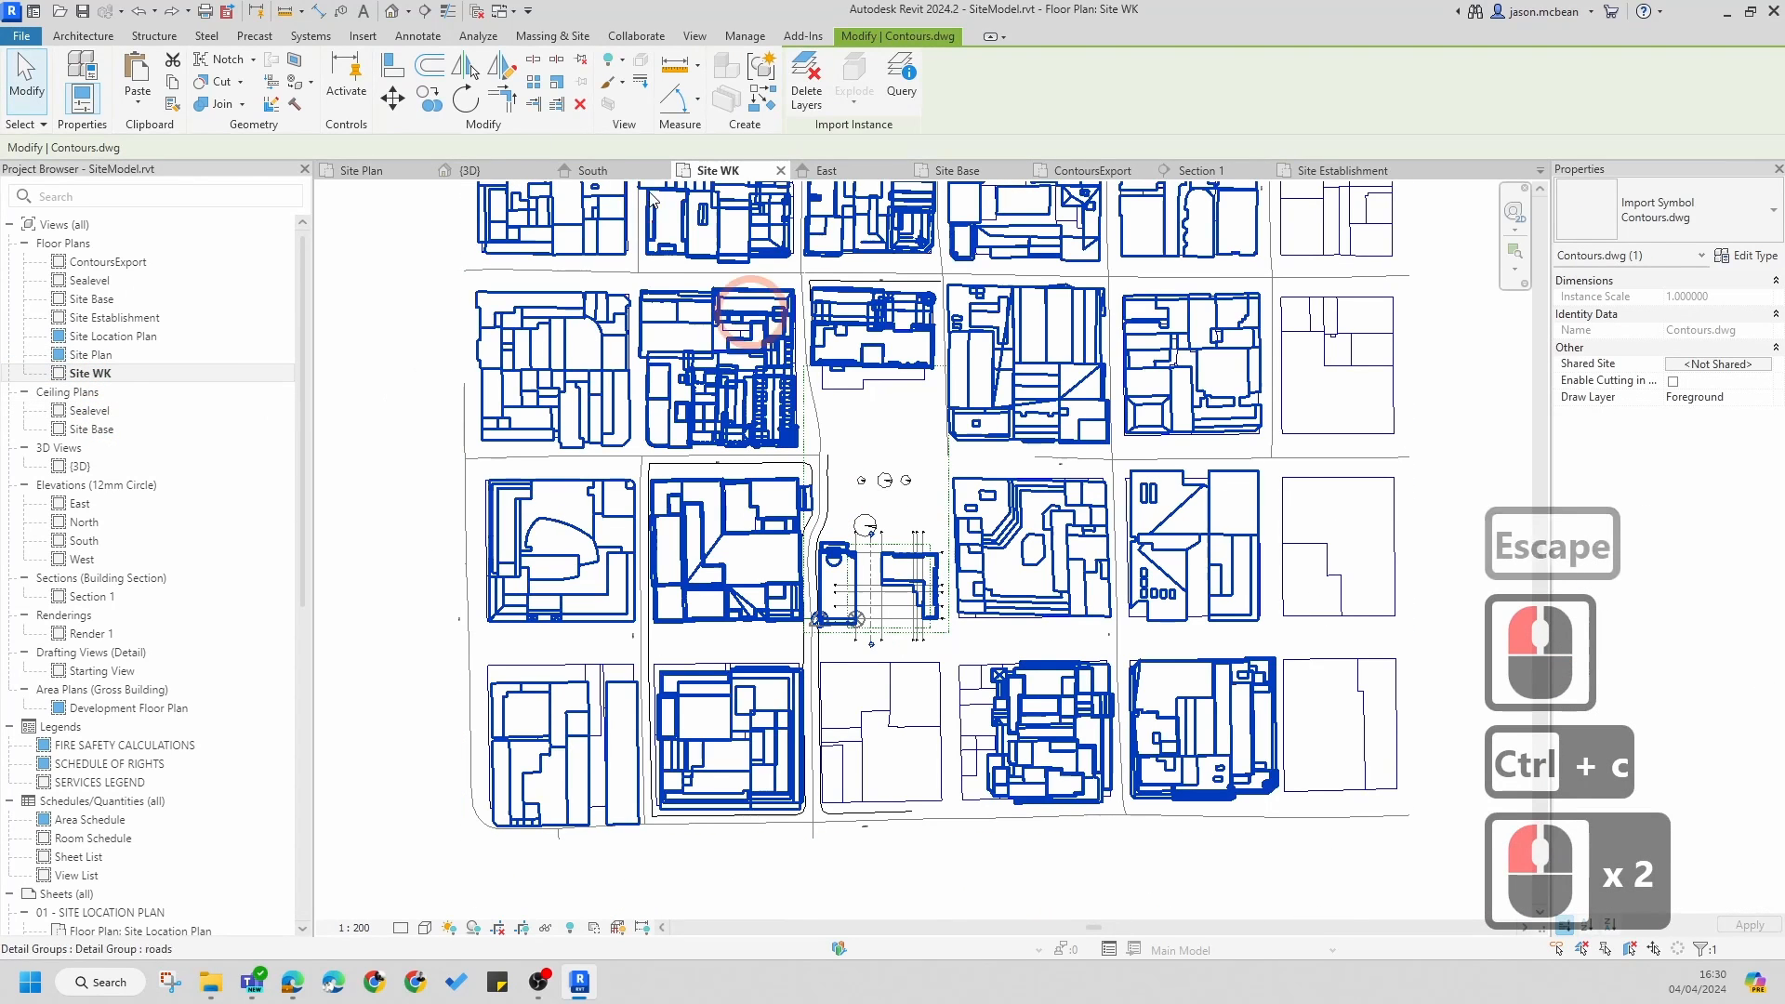
pyautogui.click(138, 93)
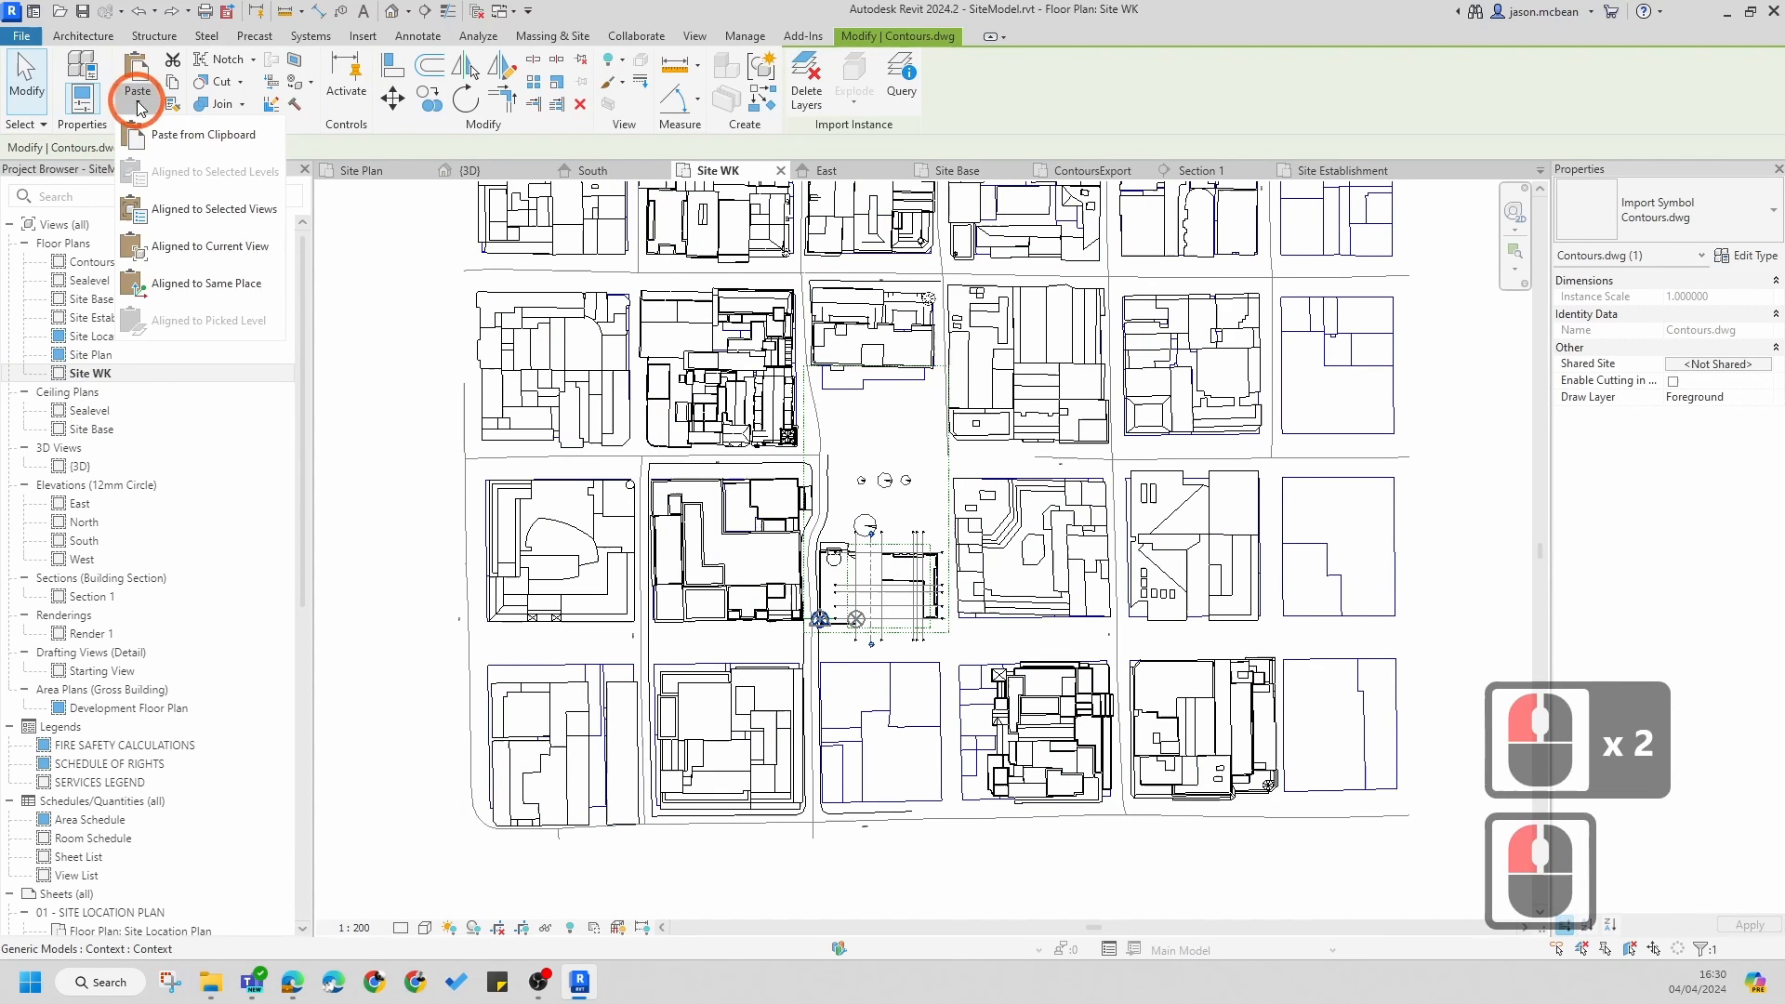
pyautogui.click(180, 256)
pyautogui.click(1032, 878)
# - Examine the pasted contours in Site WK, from the open area north of the building out to the surrounding blocks
pyautogui.scroll(7, 897, 599)
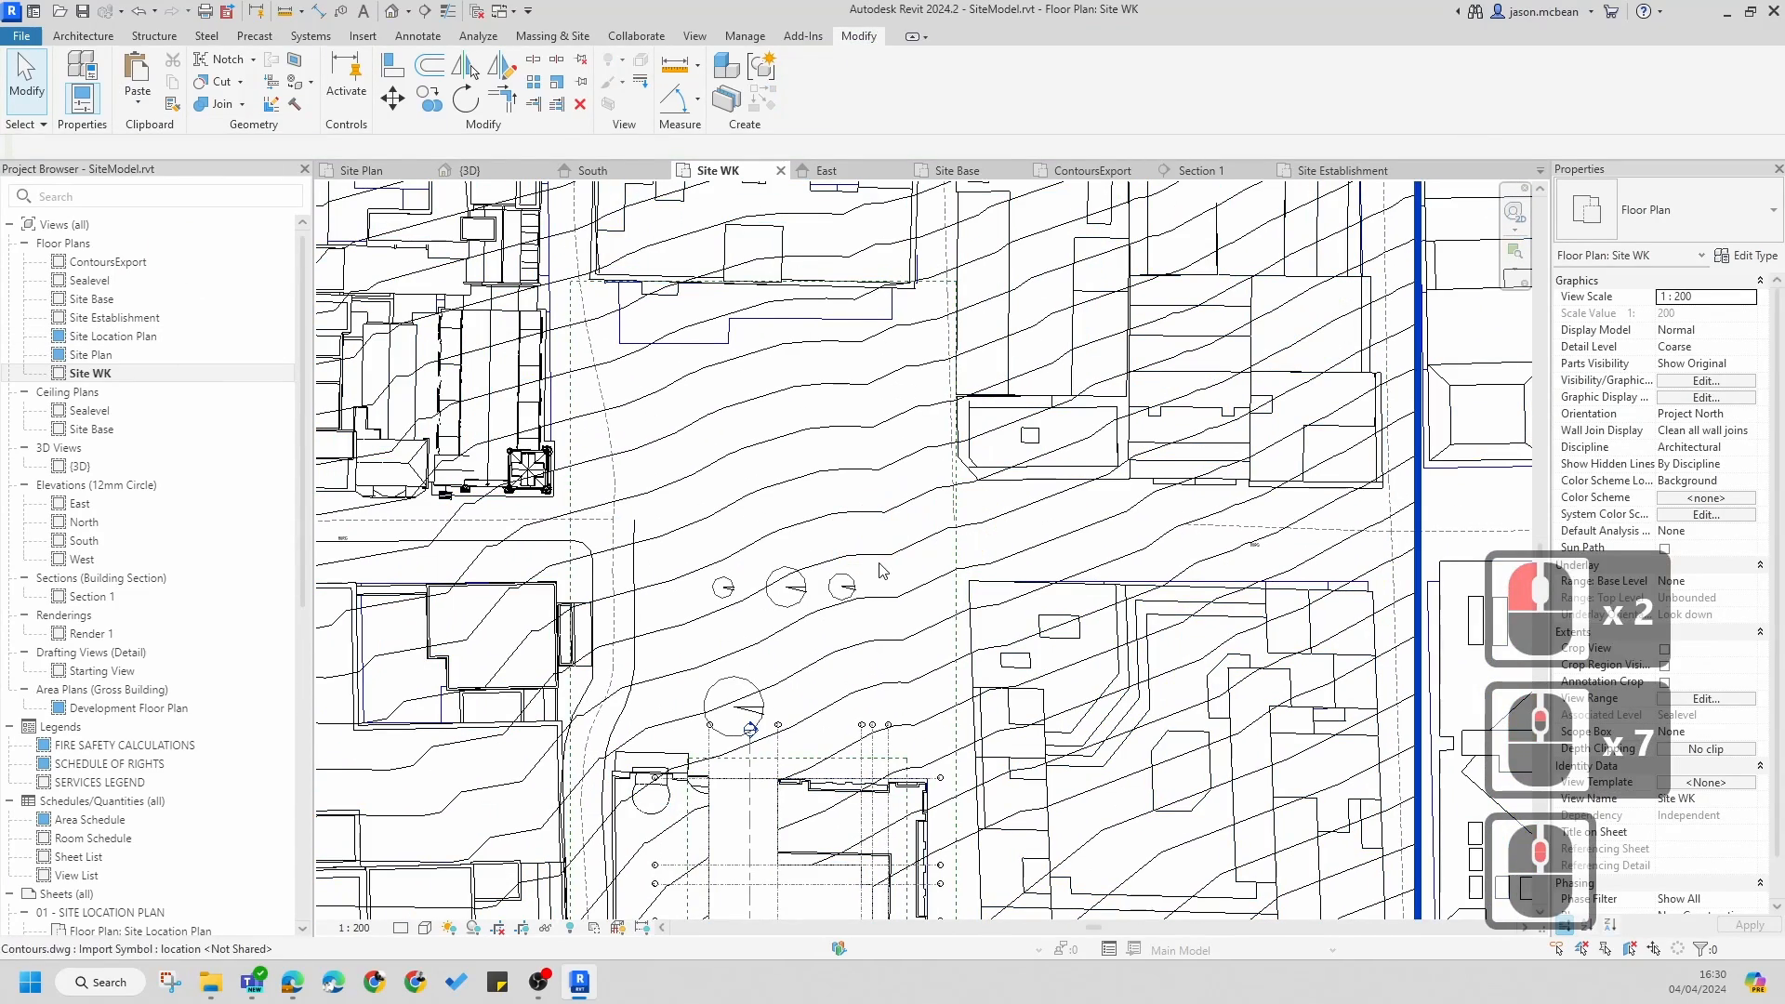
pyautogui.click(881, 567)
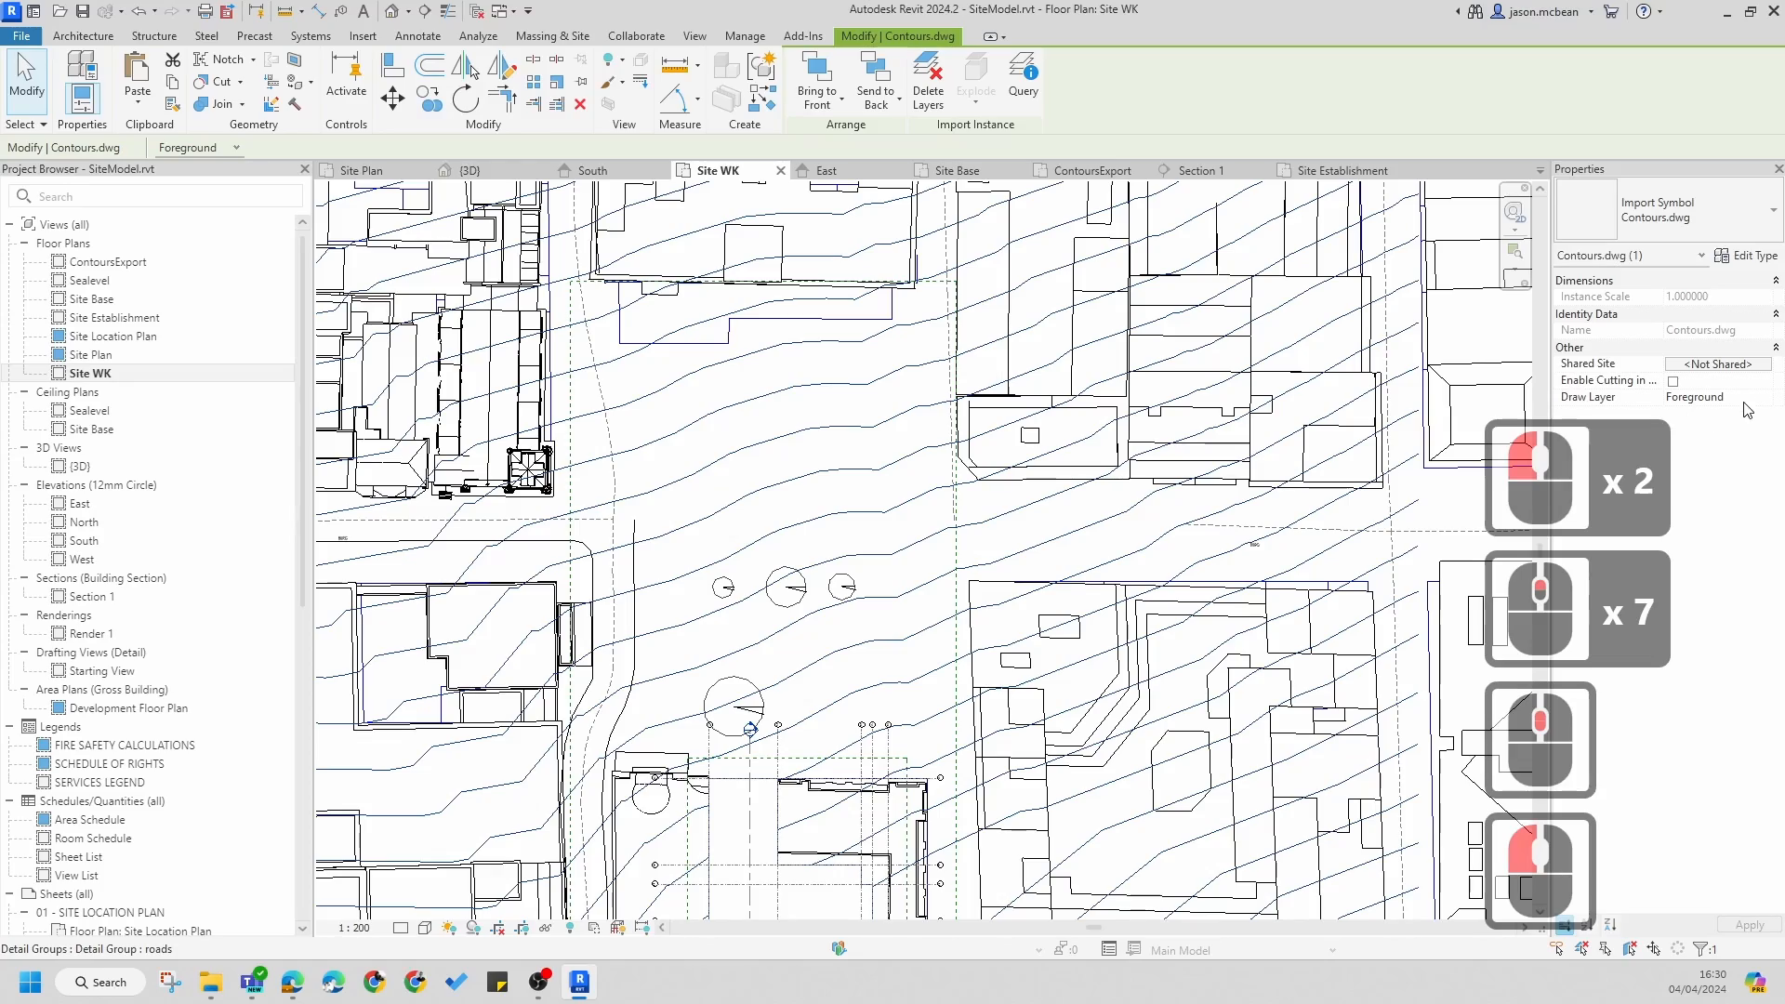
pyautogui.scroll(-5, 917, 591)
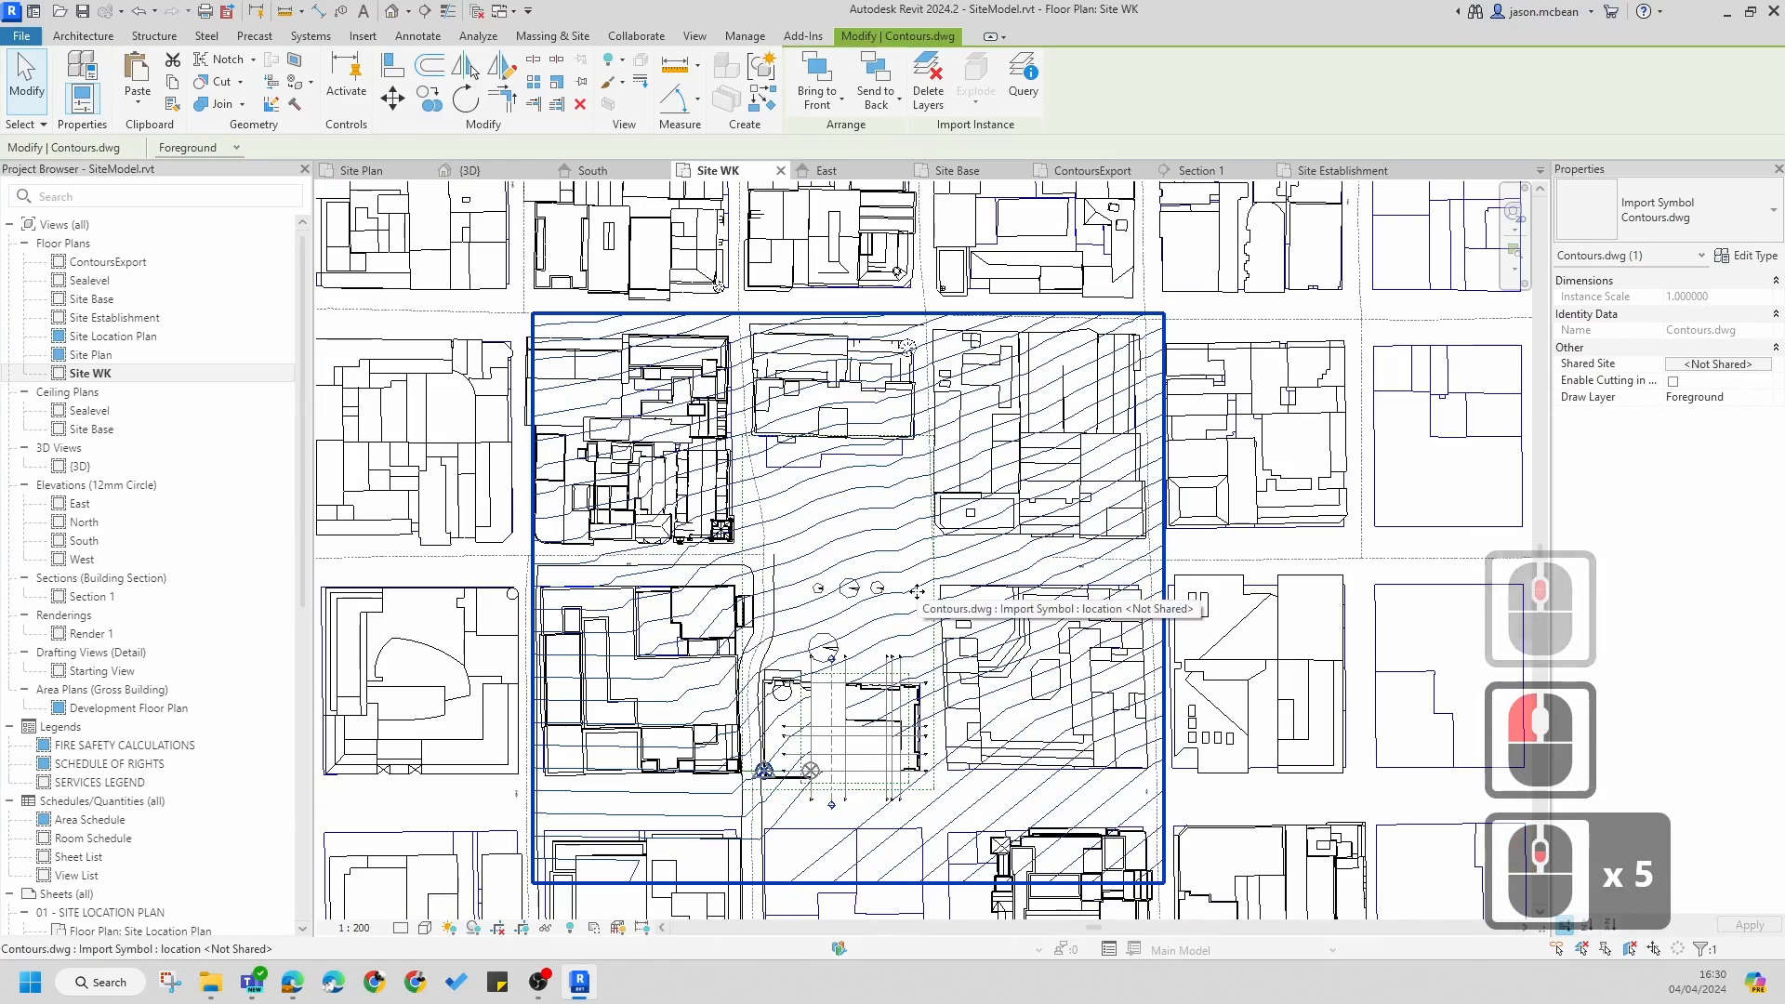
pyautogui.press('Escape')
pyautogui.scroll(3, 781, 562)
pyautogui.moveTo(1071, 584); pyautogui.dragTo(857, 610, button='middle')
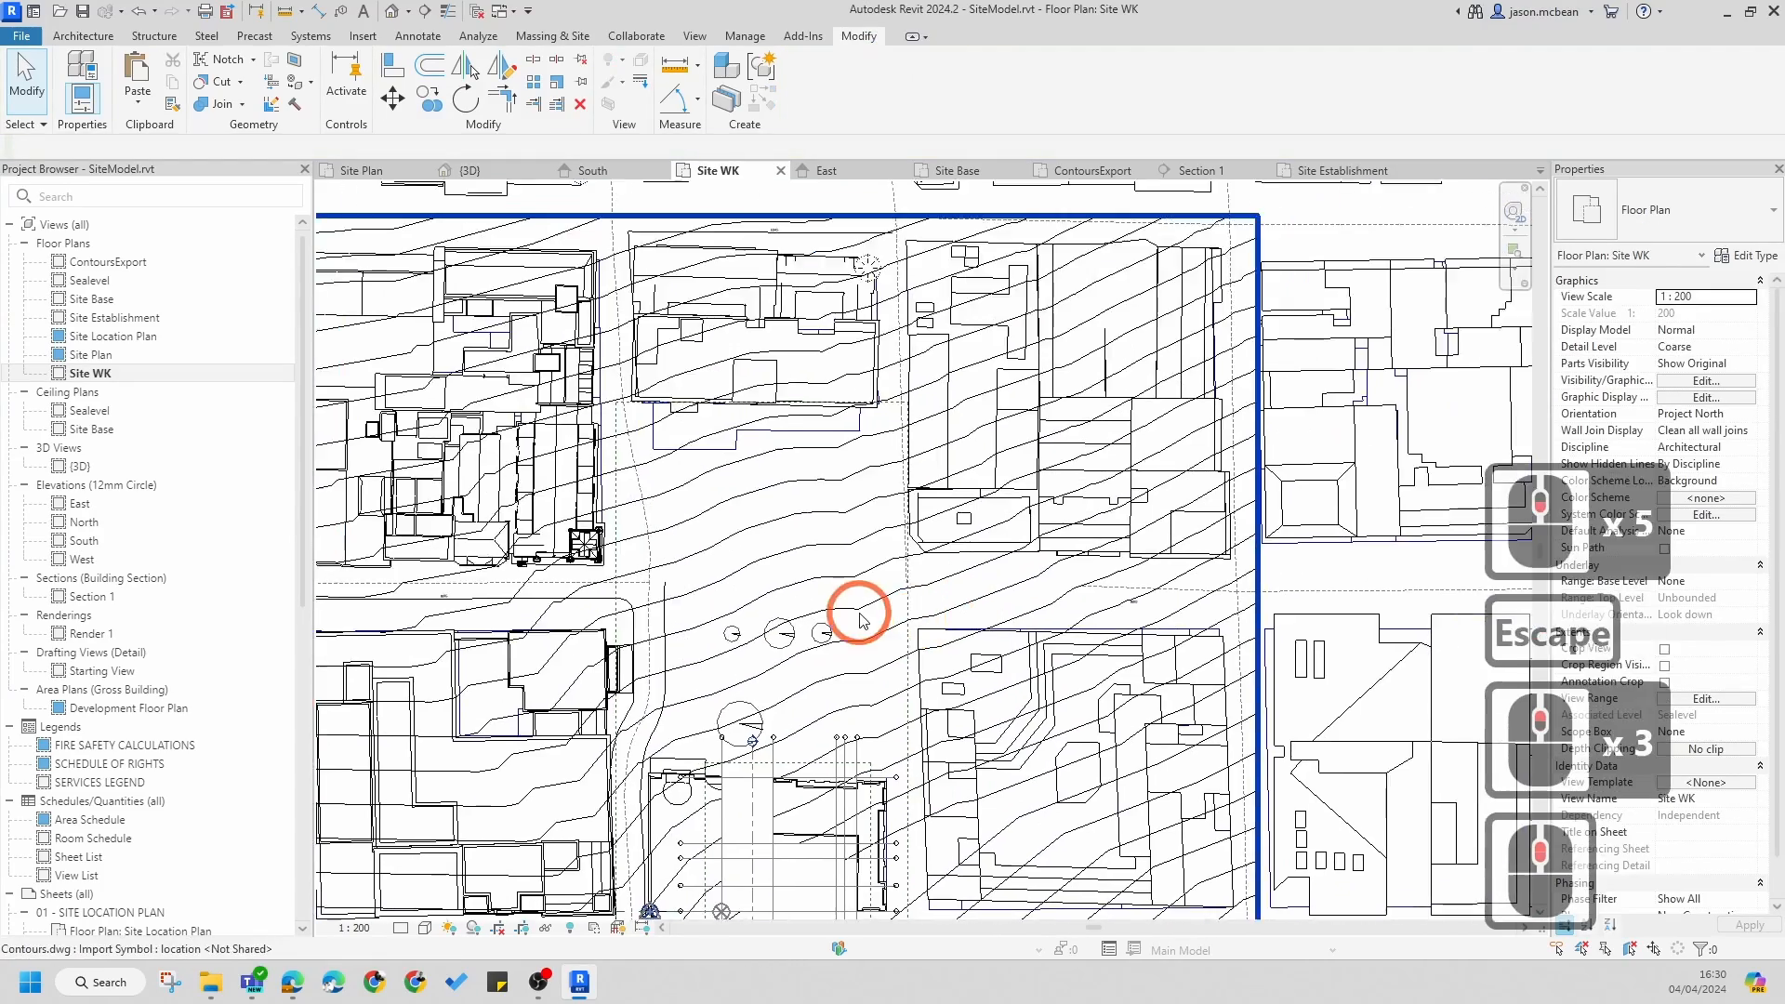
pyautogui.scroll(-8, 857, 610)
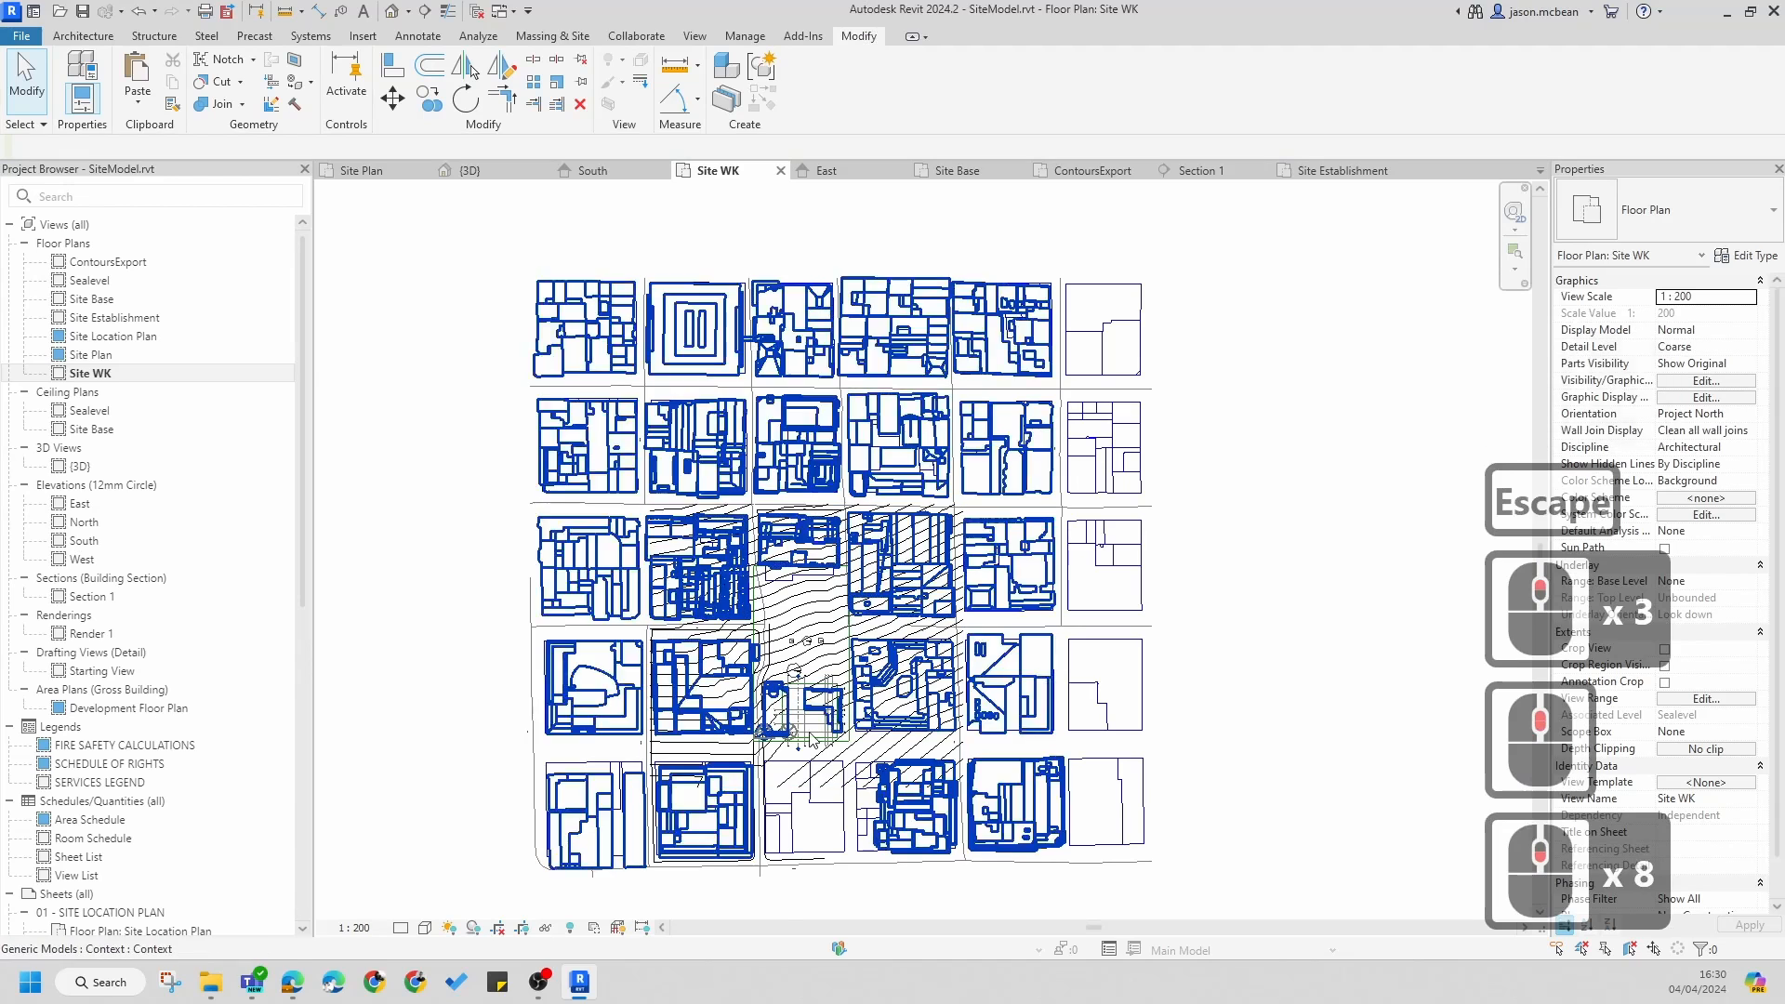
# - Turn on view cropping and show the crop region in Site WK
pyautogui.click(503, 934)
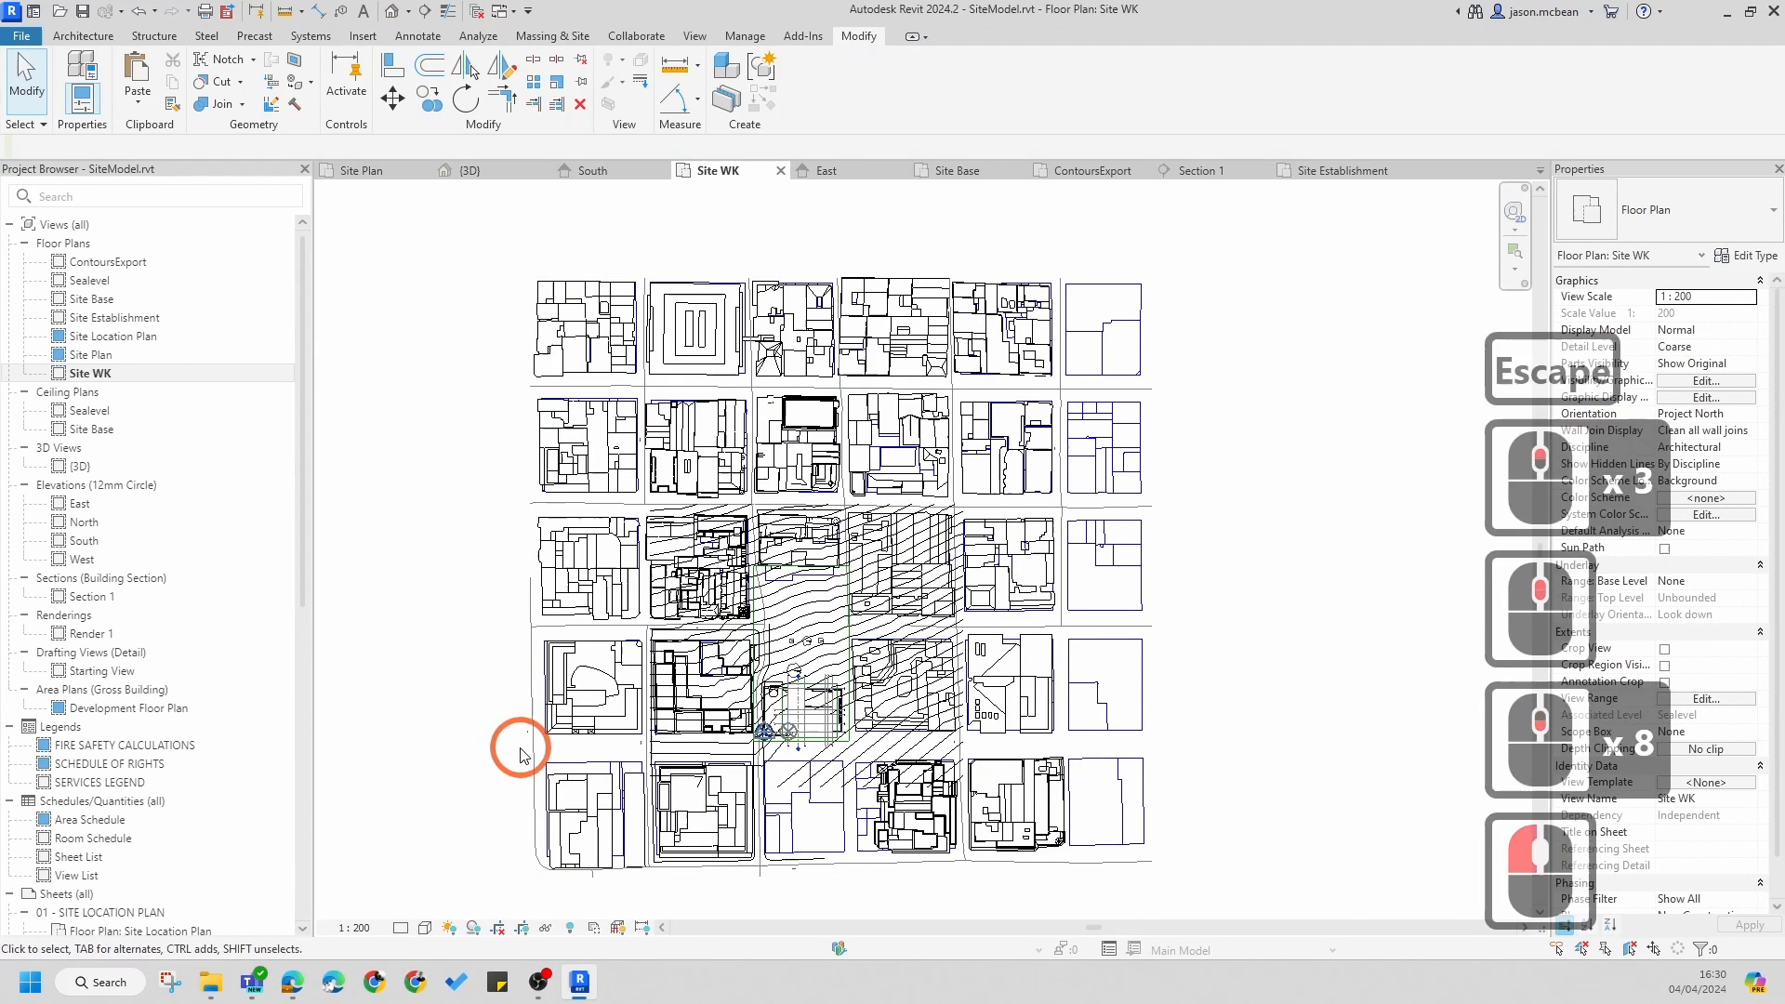
pyautogui.click(520, 927)
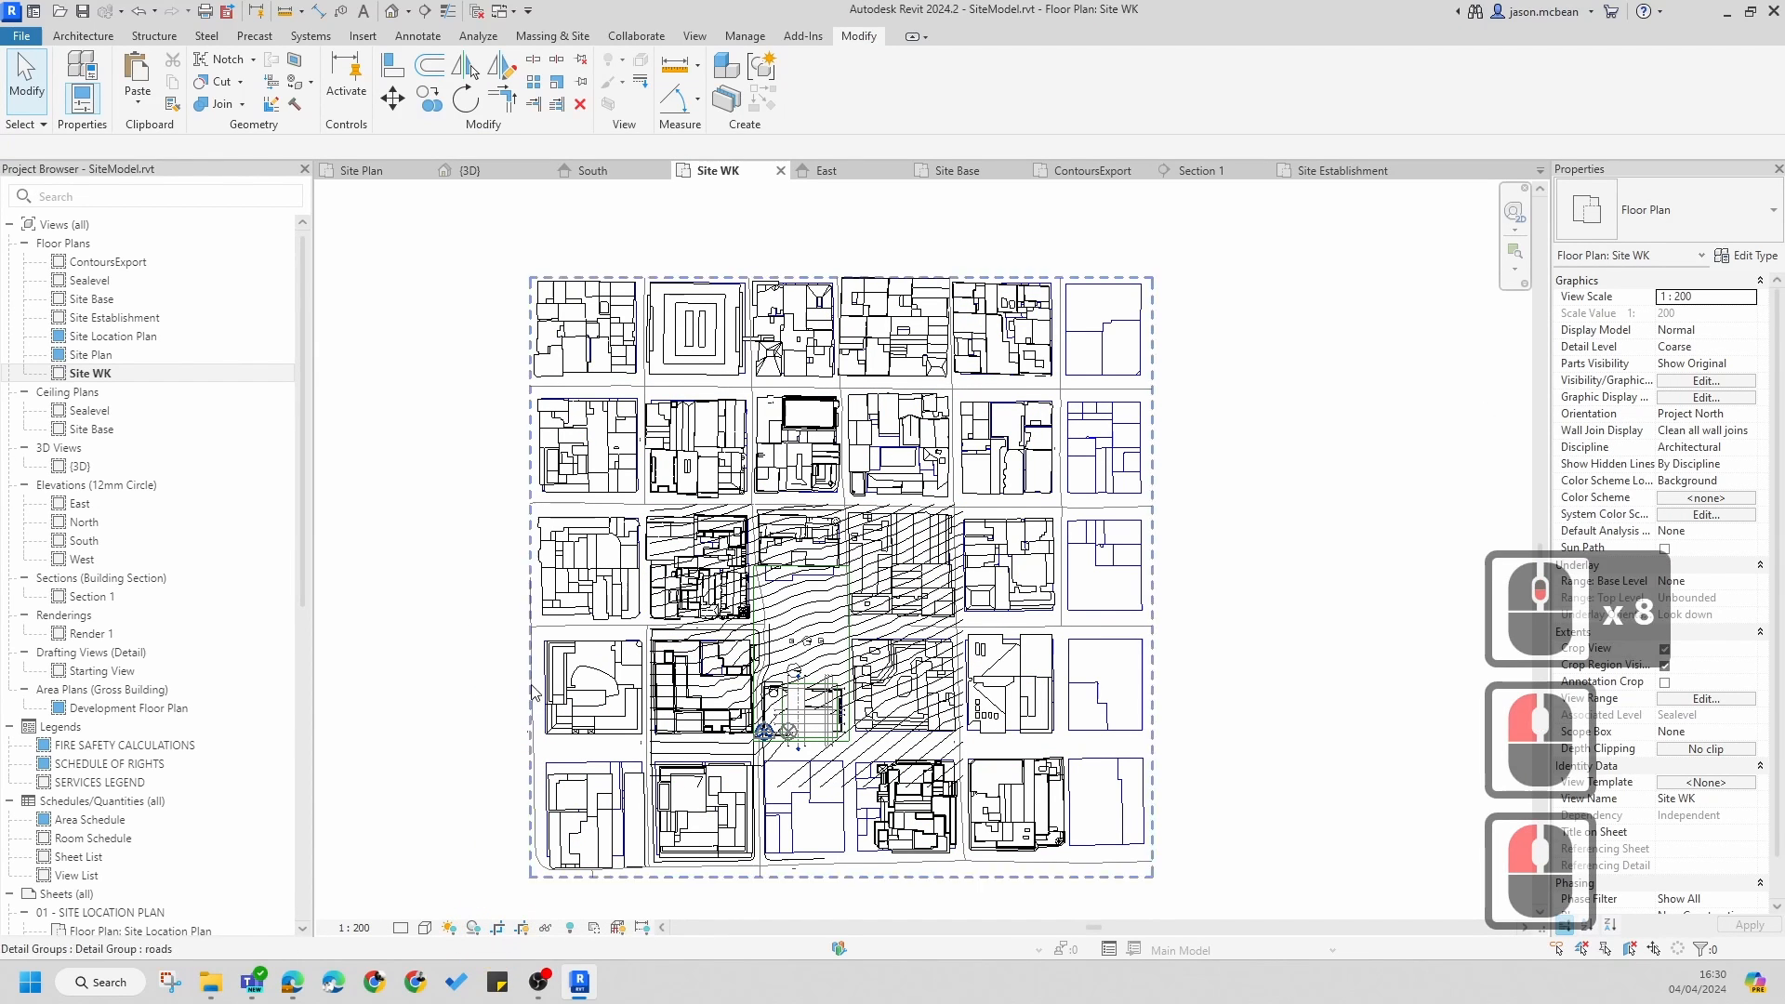
pyautogui.scroll(-1, 535, 692)
pyautogui.scroll(-14, 578, 547)
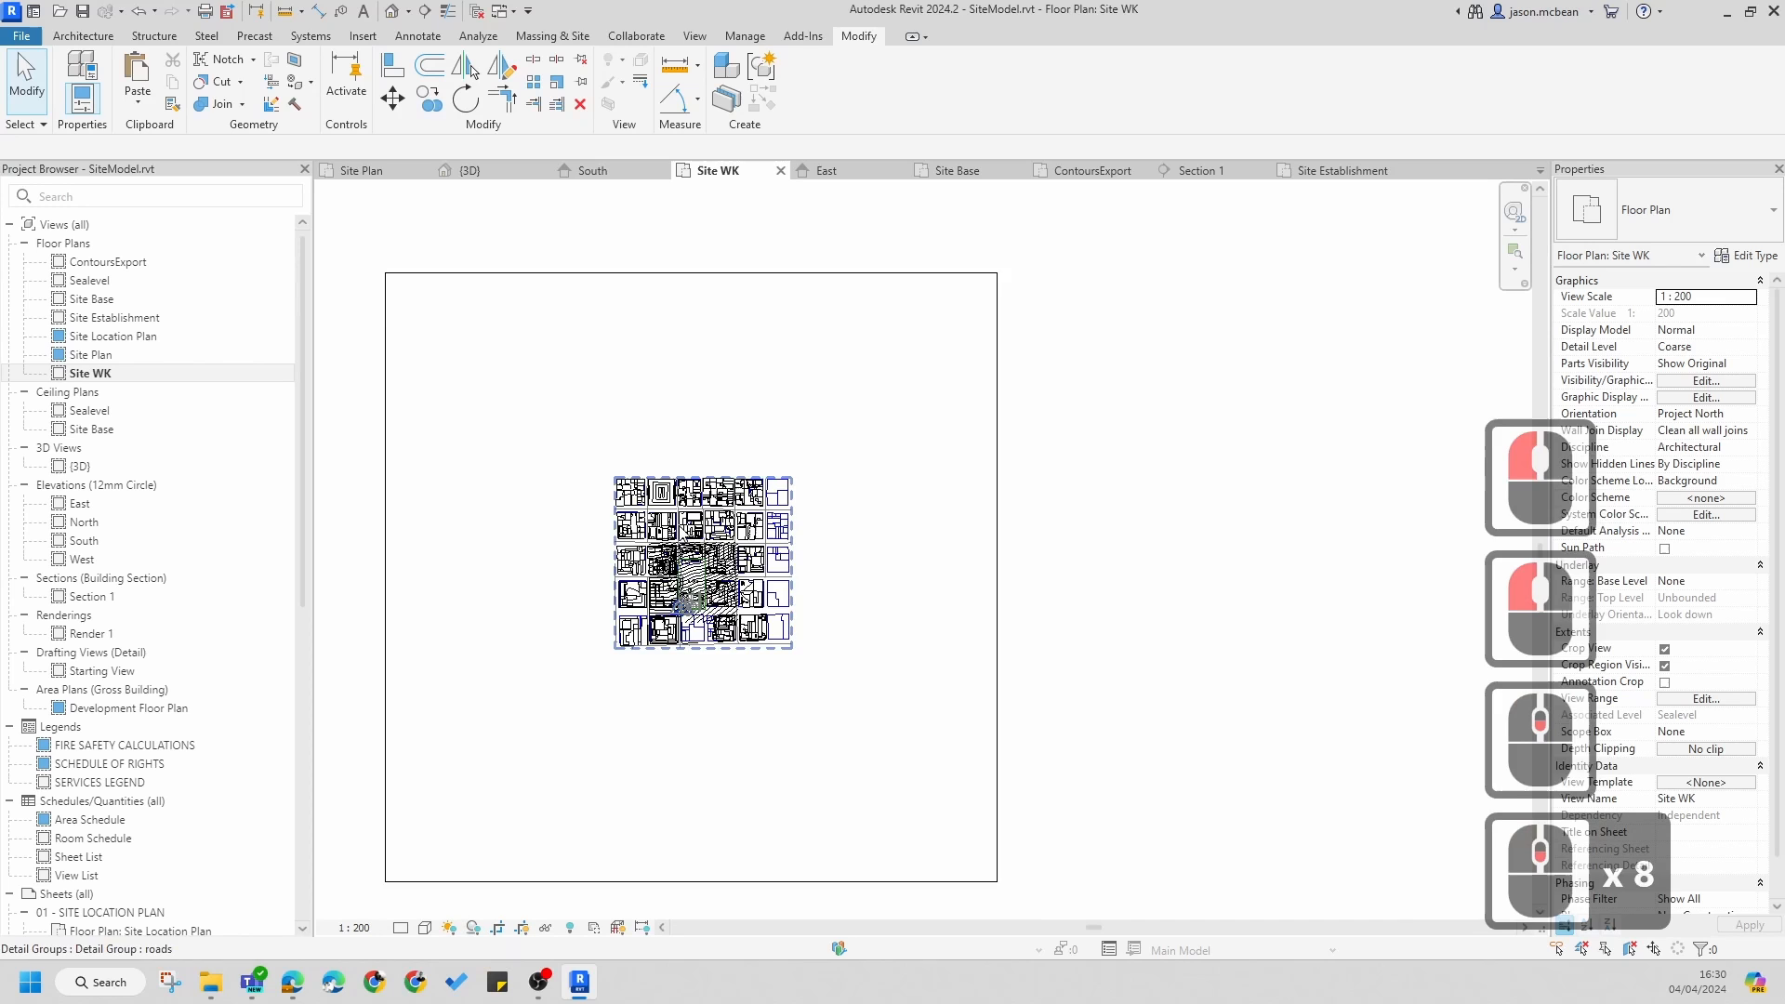
# - Pull the west and east edges of the Site WK crop region in to the city blocks around the site
pyautogui.click(594, 554)
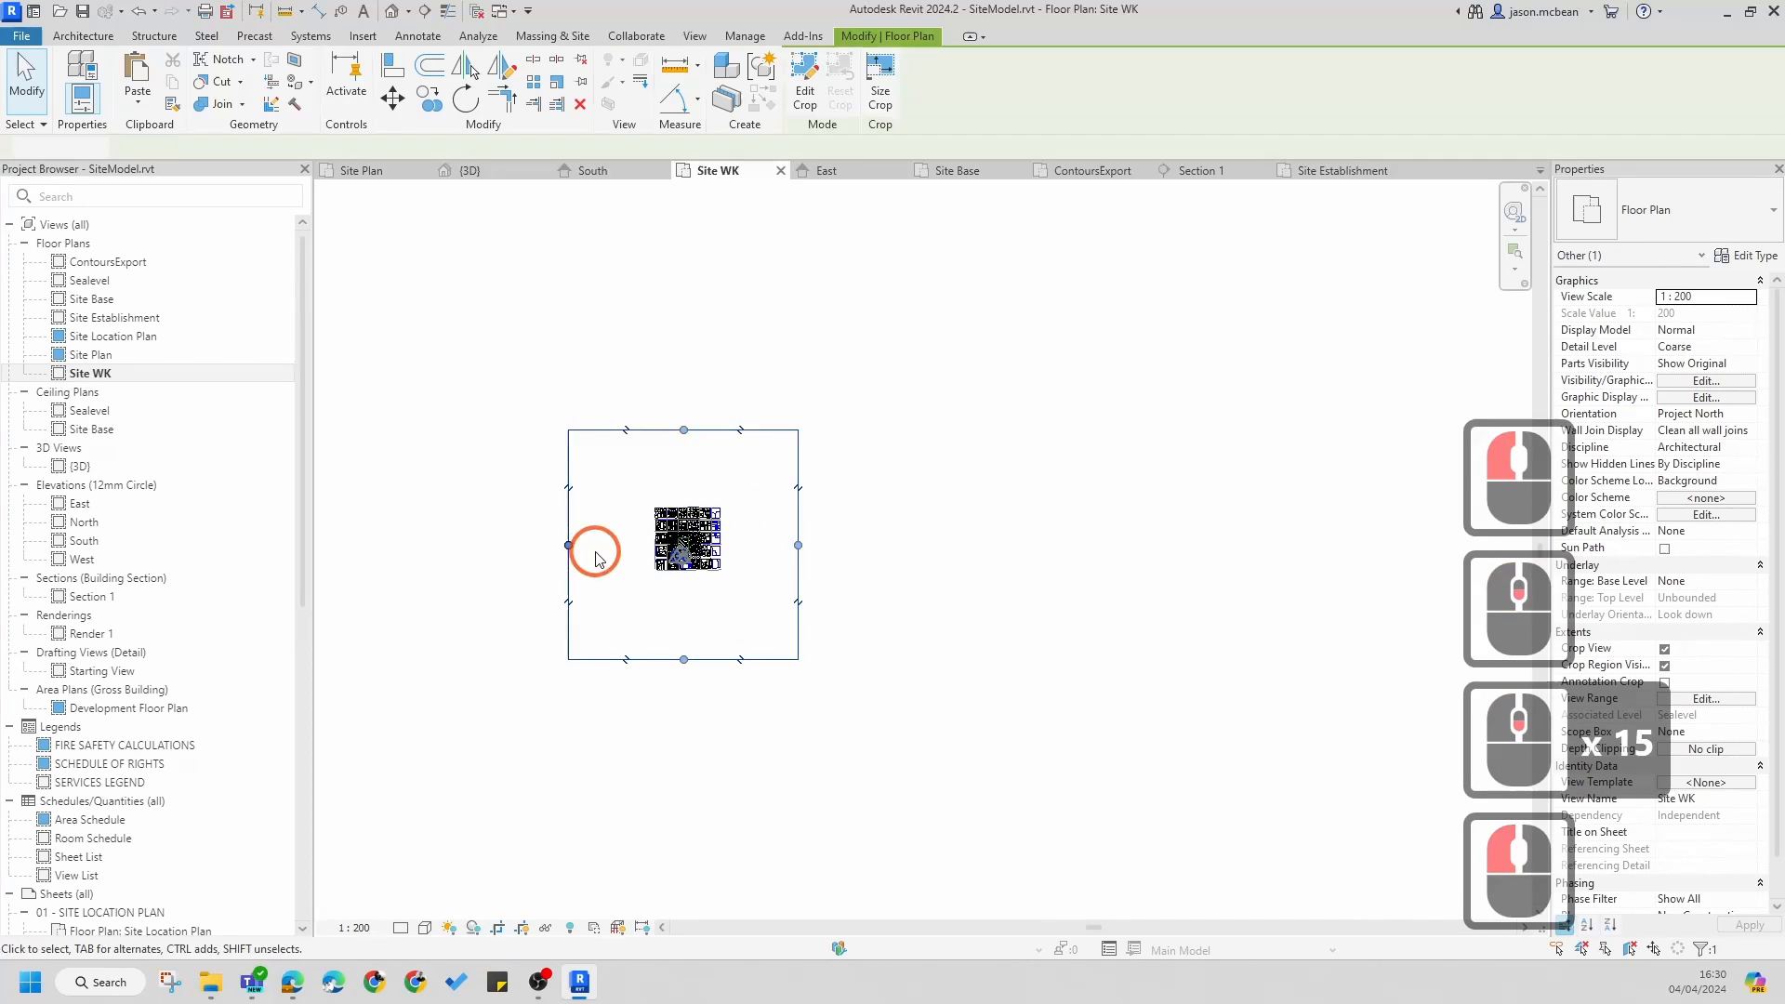
pyautogui.click(669, 554)
pyautogui.scroll(14, 672, 551)
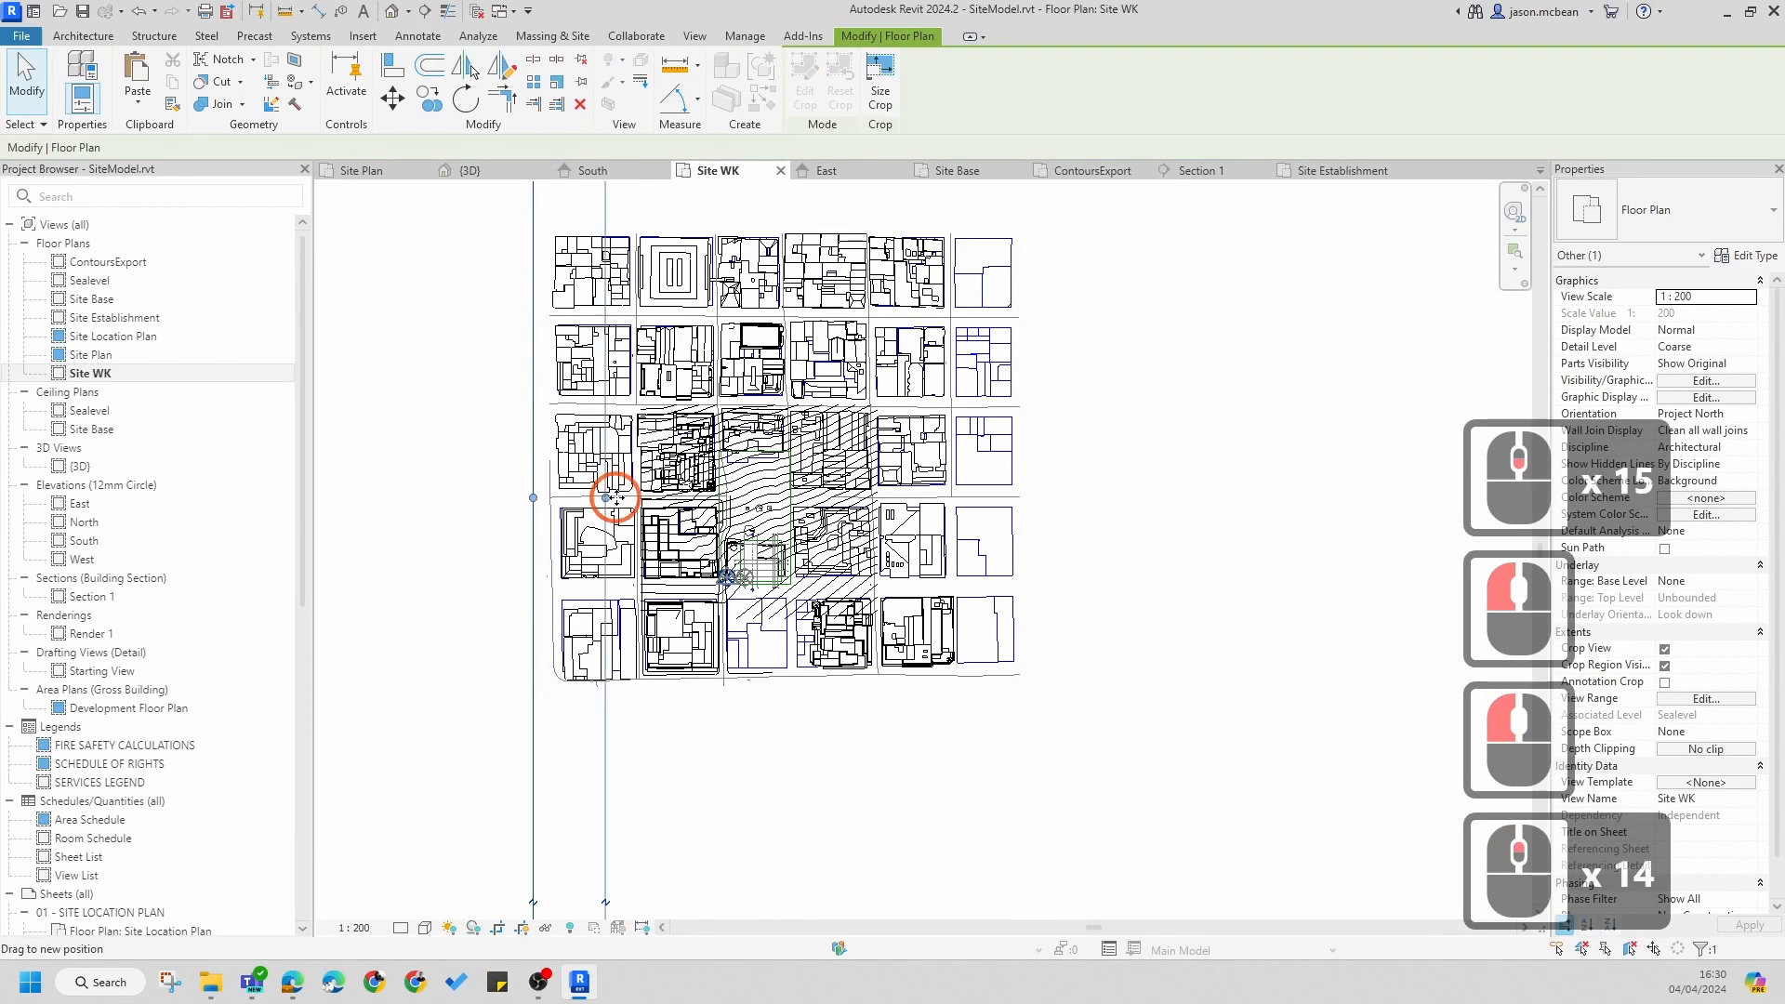
pyautogui.moveTo(616, 498); pyautogui.dragTo(599, 495)
pyautogui.scroll(-6, 846, 513)
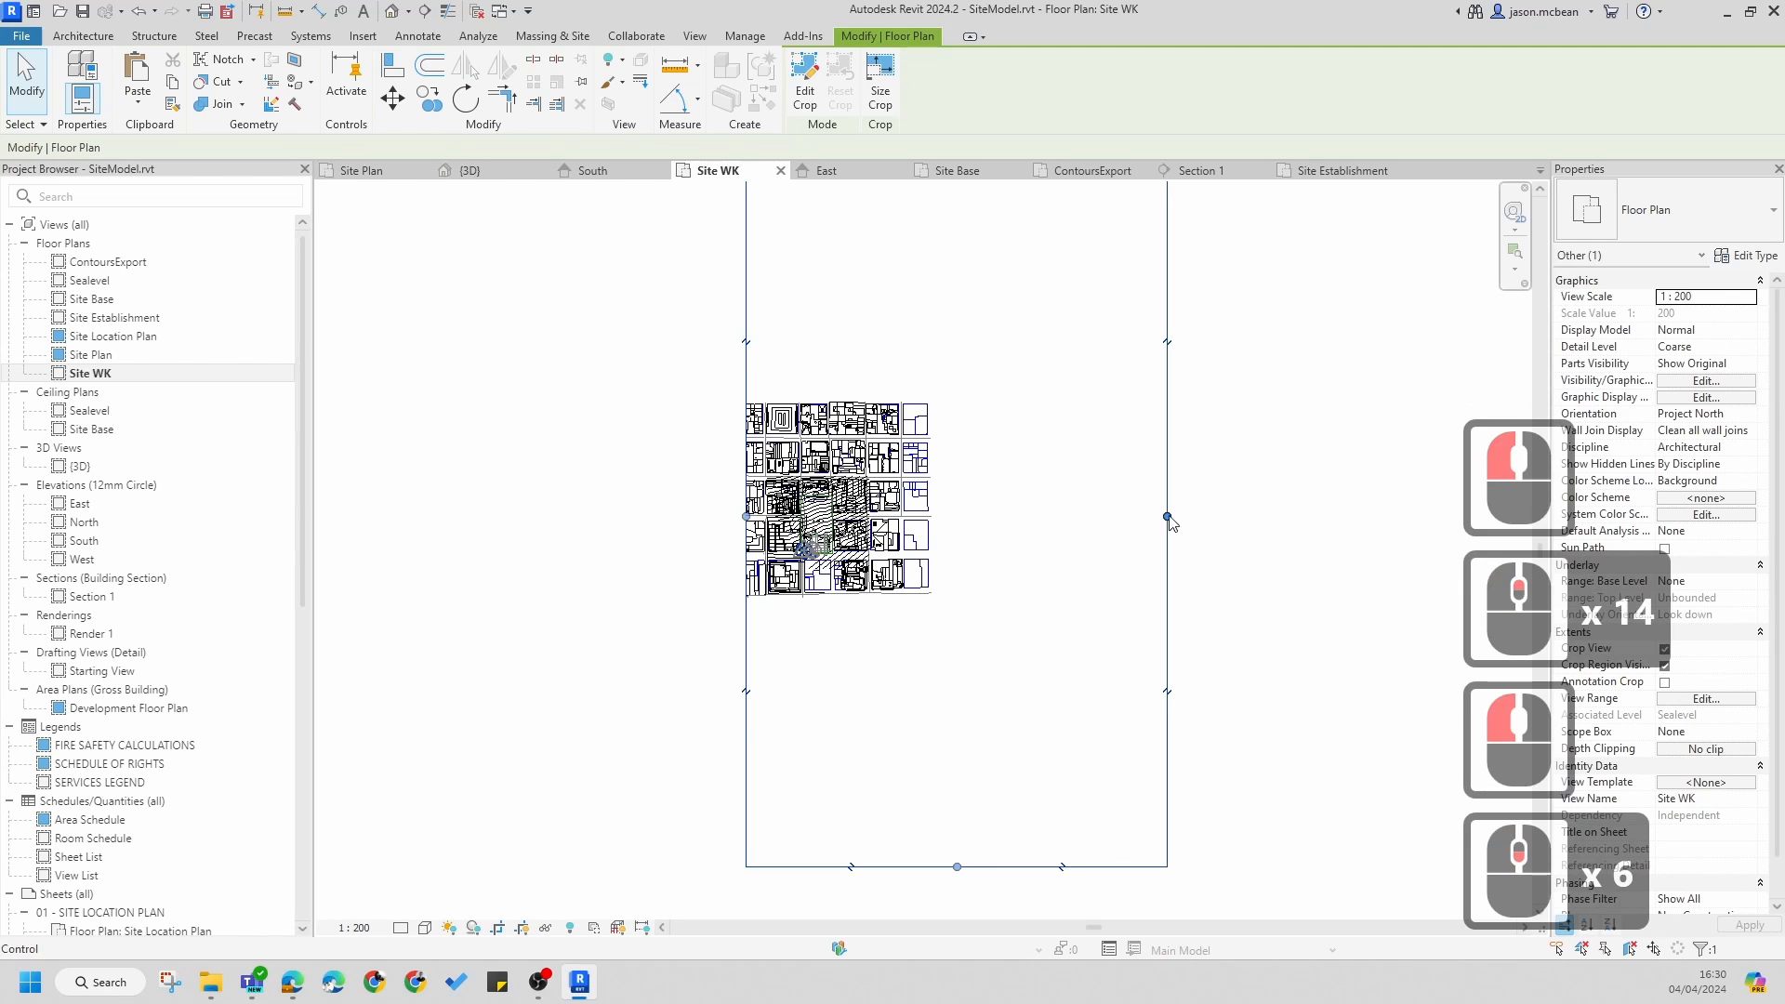
pyautogui.moveTo(875, 503); pyautogui.dragTo(849, 508)
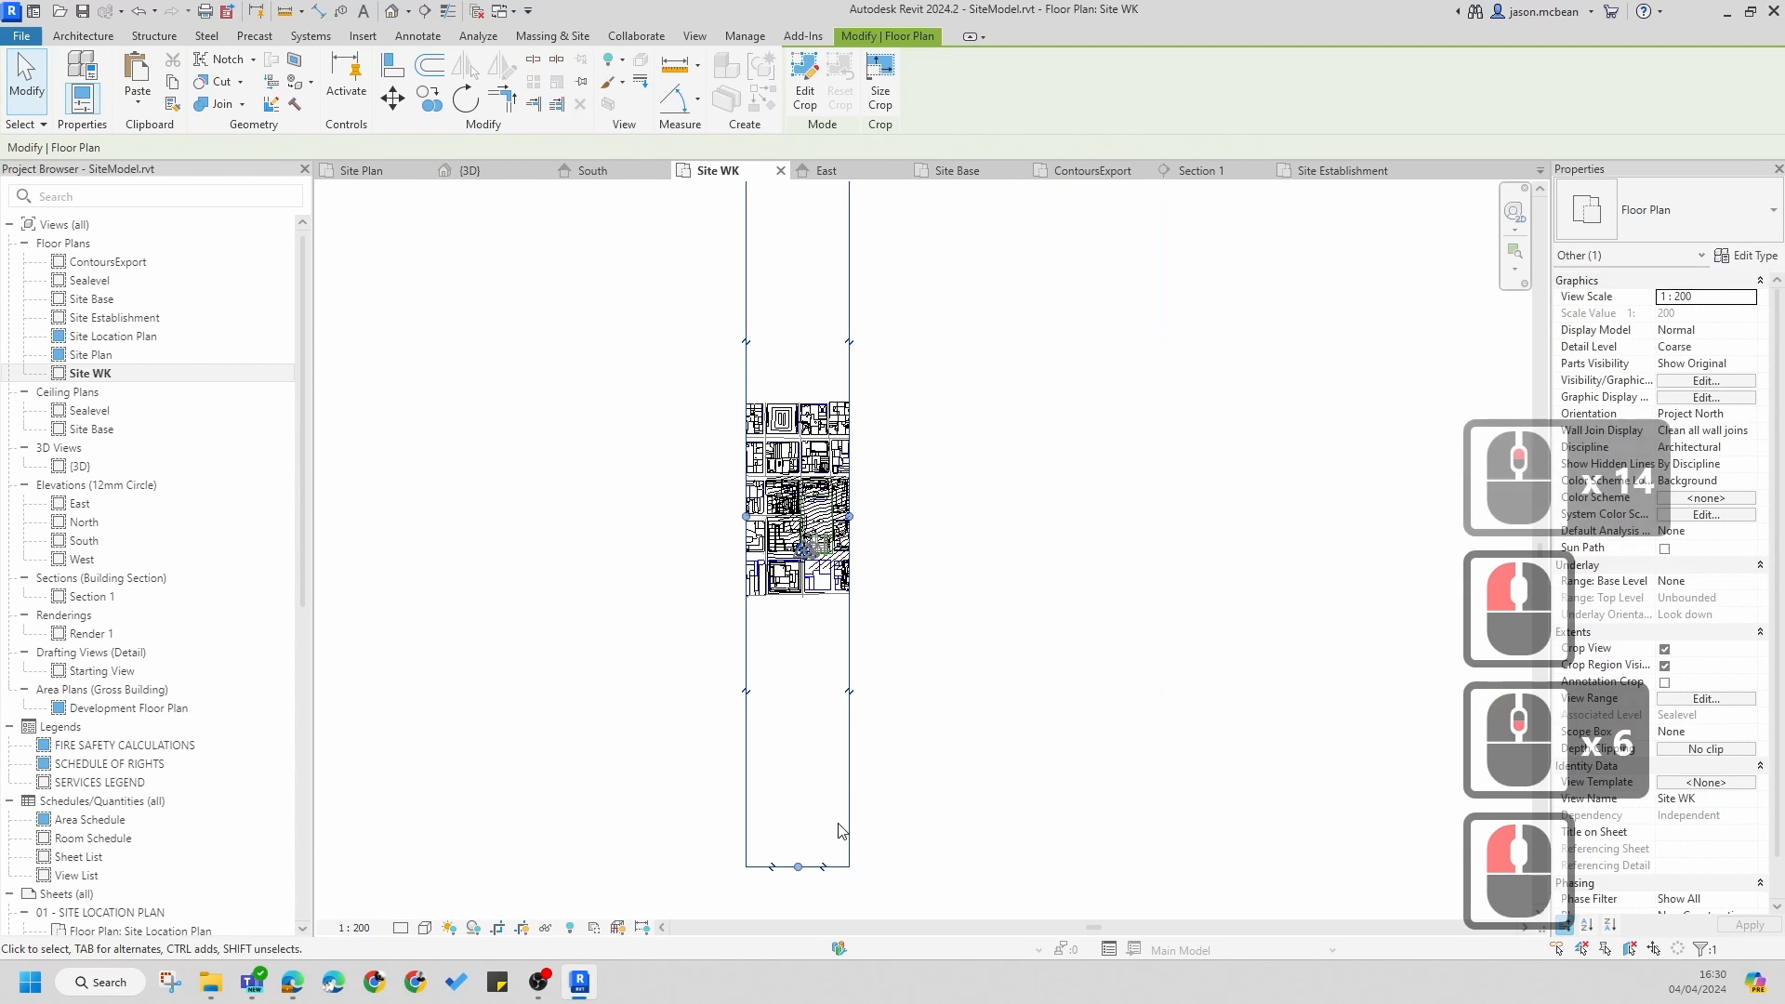
# - Pull the south and north edges of the Site WK crop region in around the site and its contours
pyautogui.moveTo(798, 867); pyautogui.dragTo(797, 558)
pyautogui.moveTo(1088, 358); pyautogui.dragTo(1102, 564, button='middle')
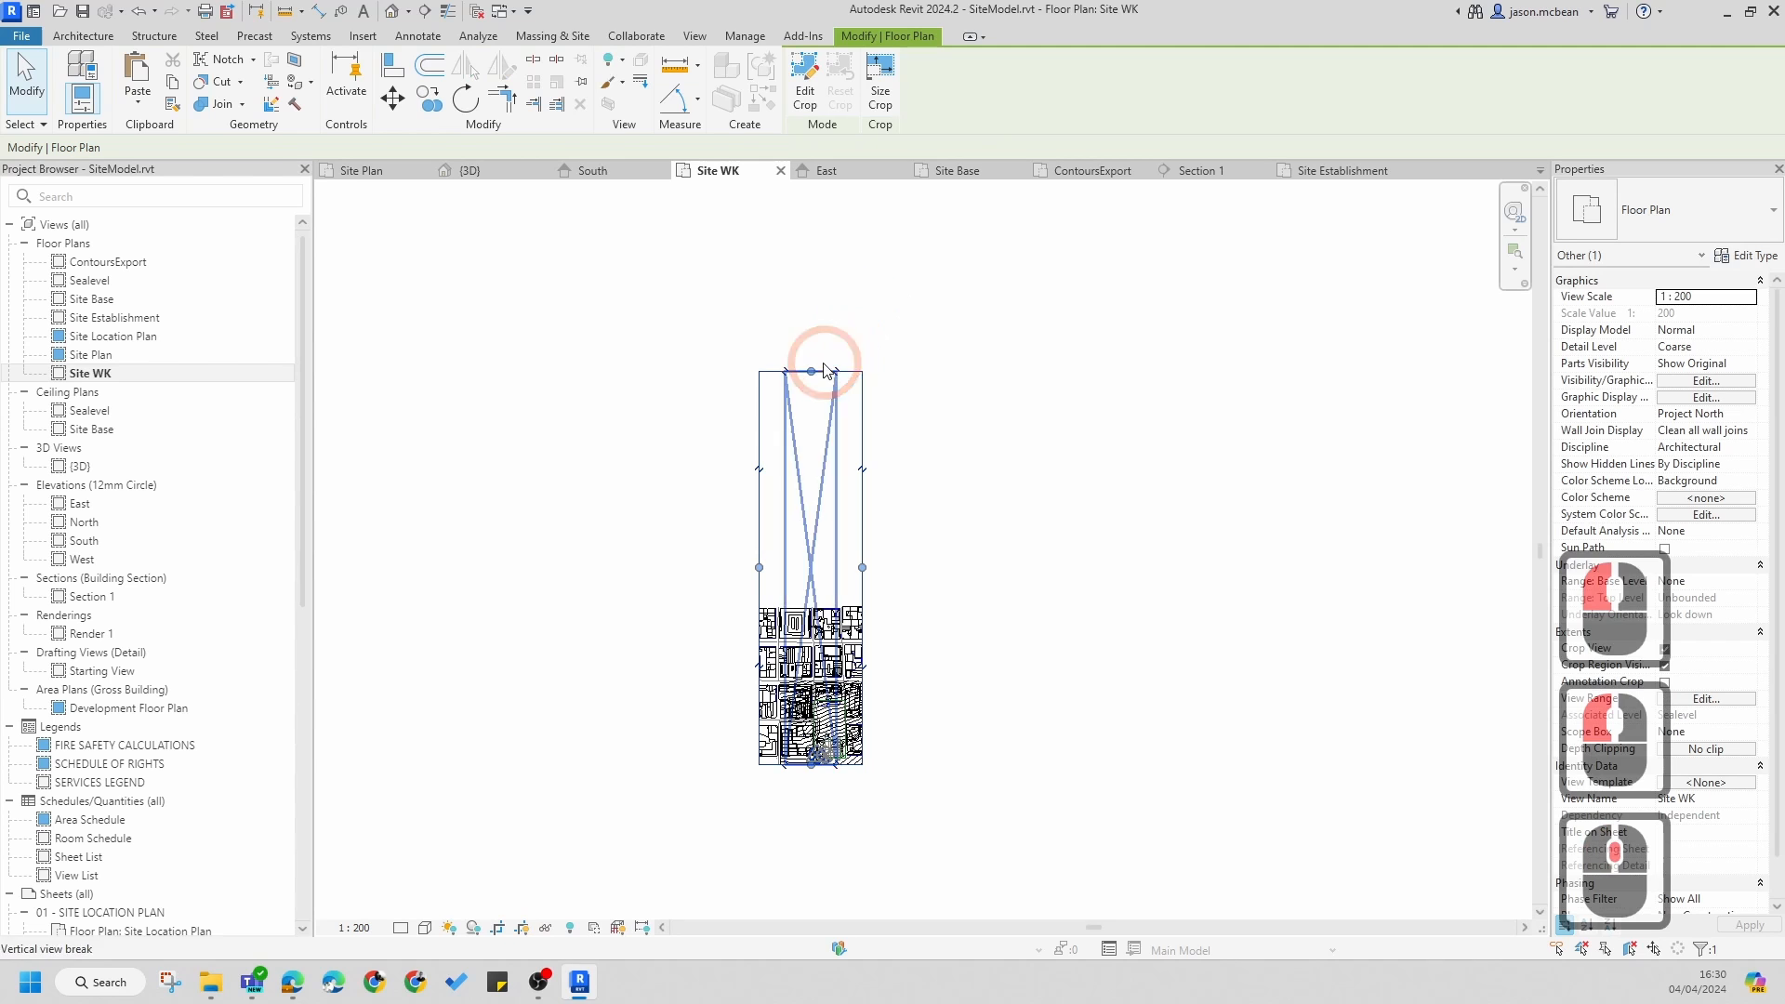
pyautogui.moveTo(812, 372); pyautogui.dragTo(812, 688)
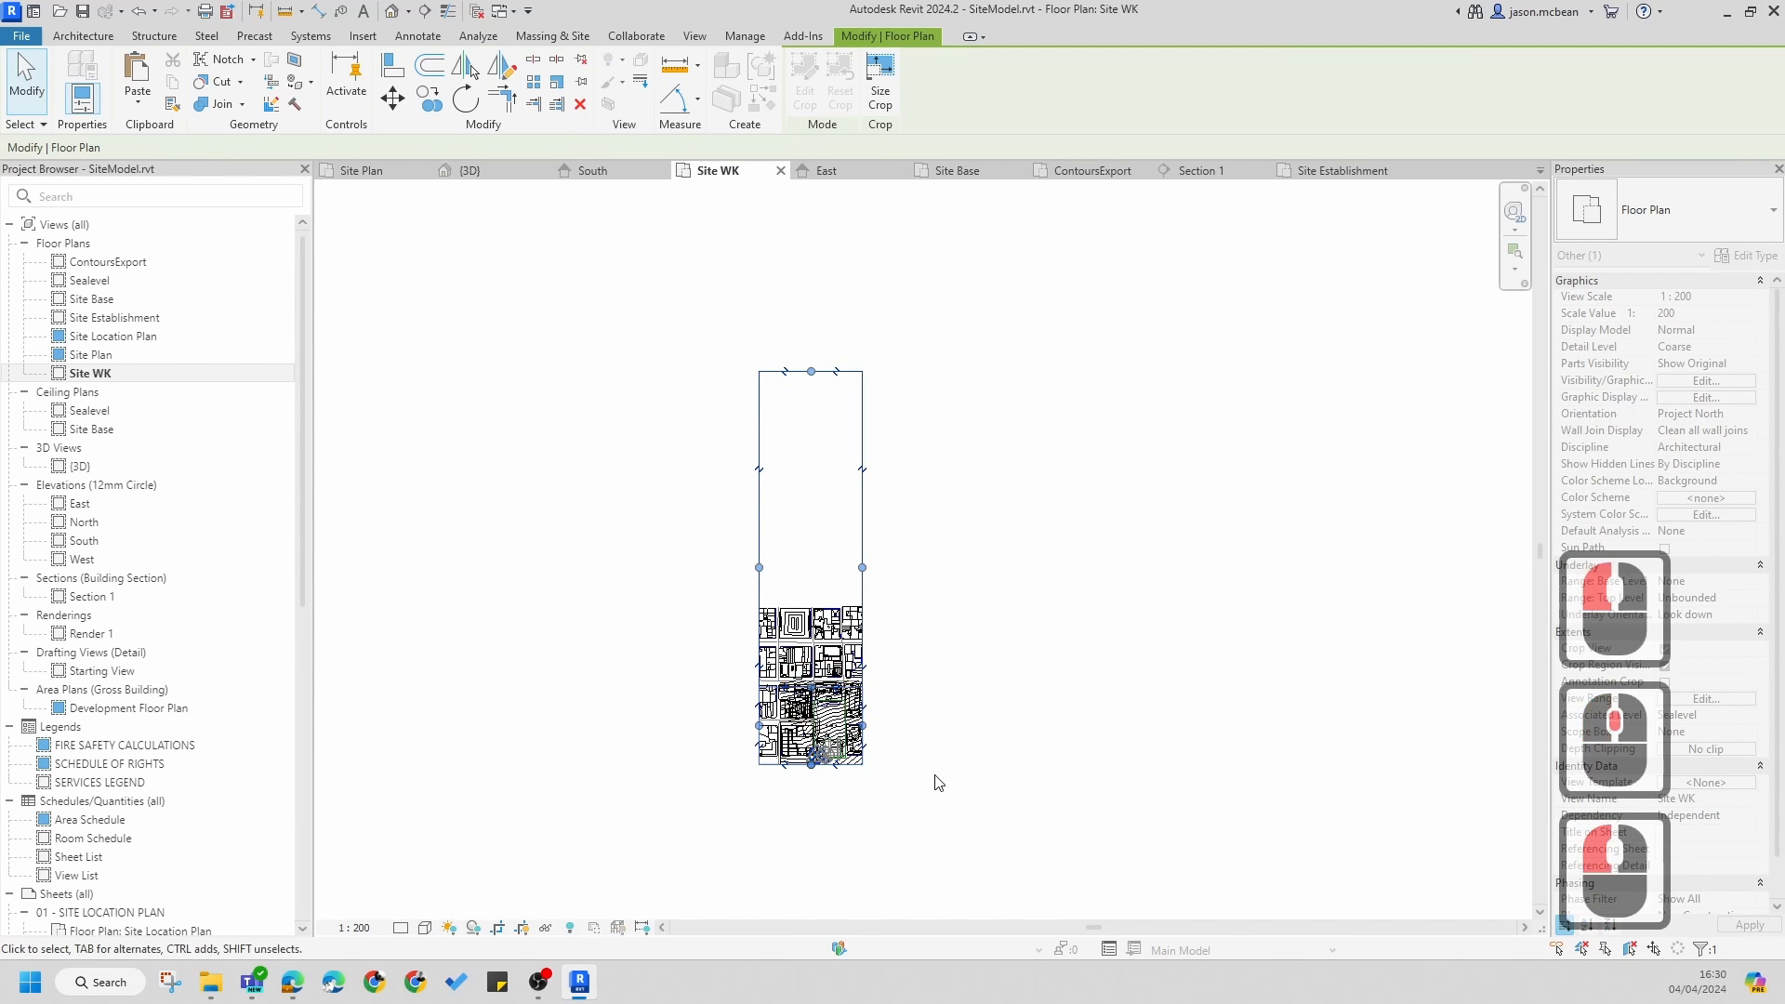
pyautogui.click(827, 777)
# - Delete the Existing Trees detail group from Site WK
pyautogui.scroll(4, 828, 779)
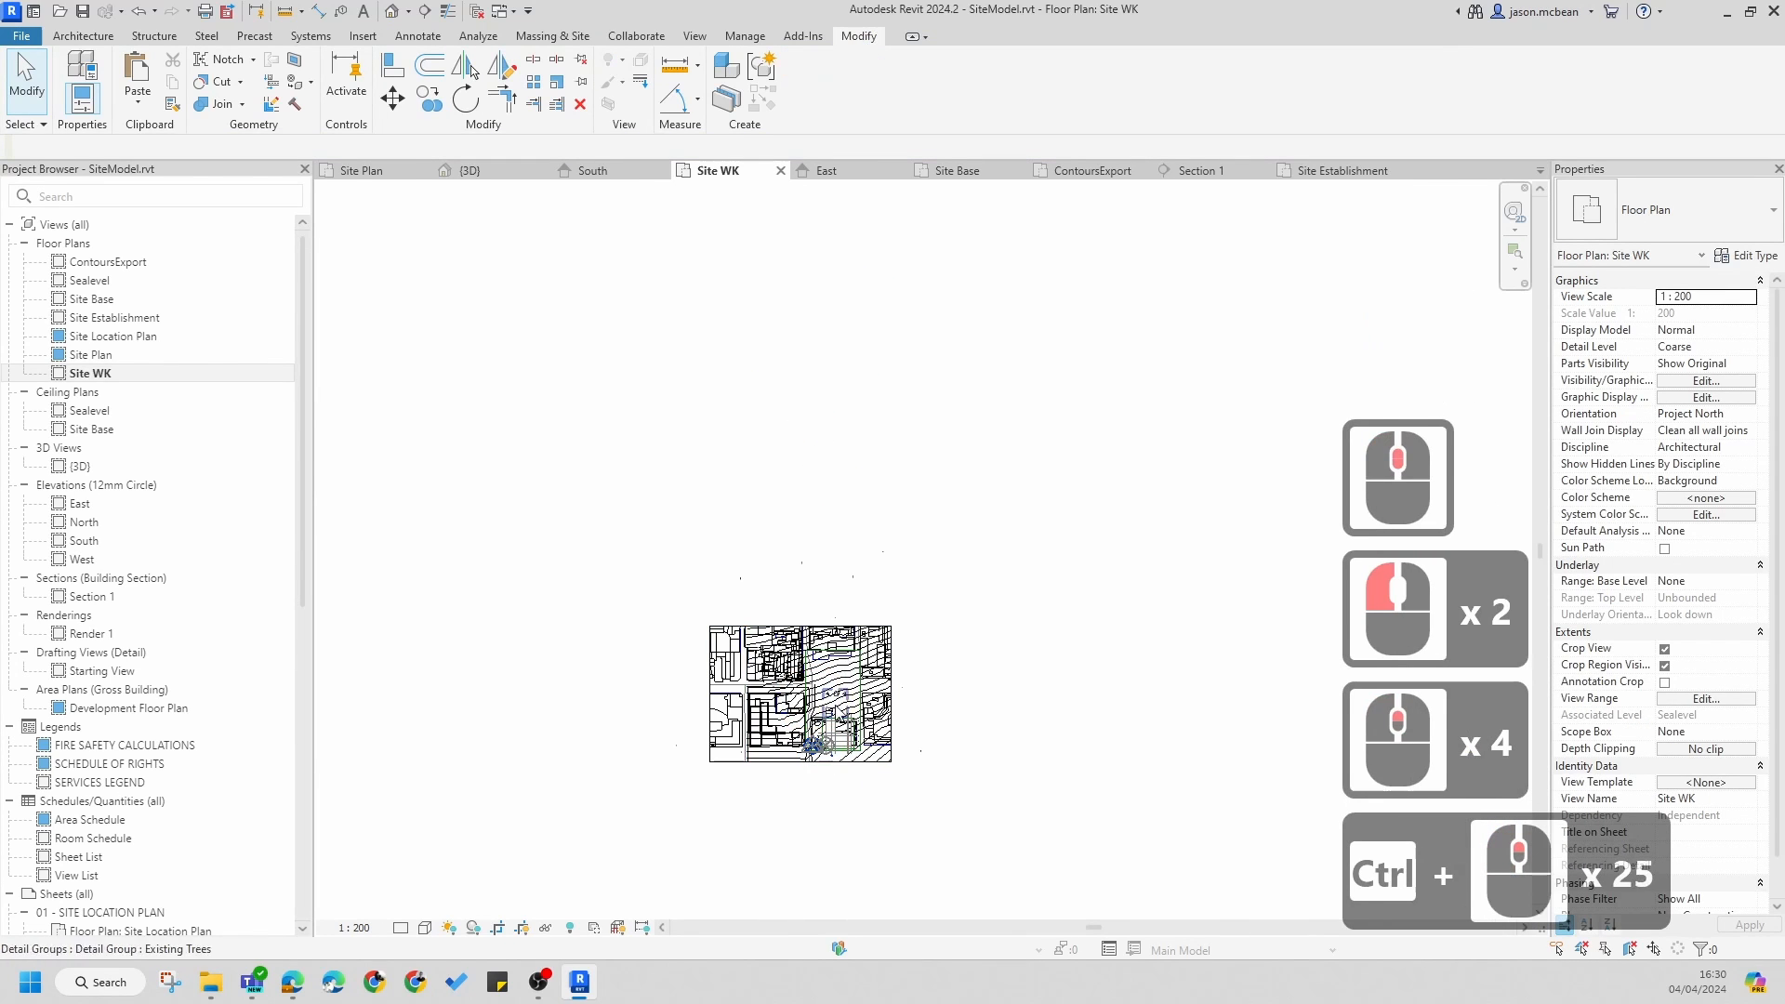
pyautogui.scroll(8, 832, 753)
pyautogui.scroll(16, 867, 686)
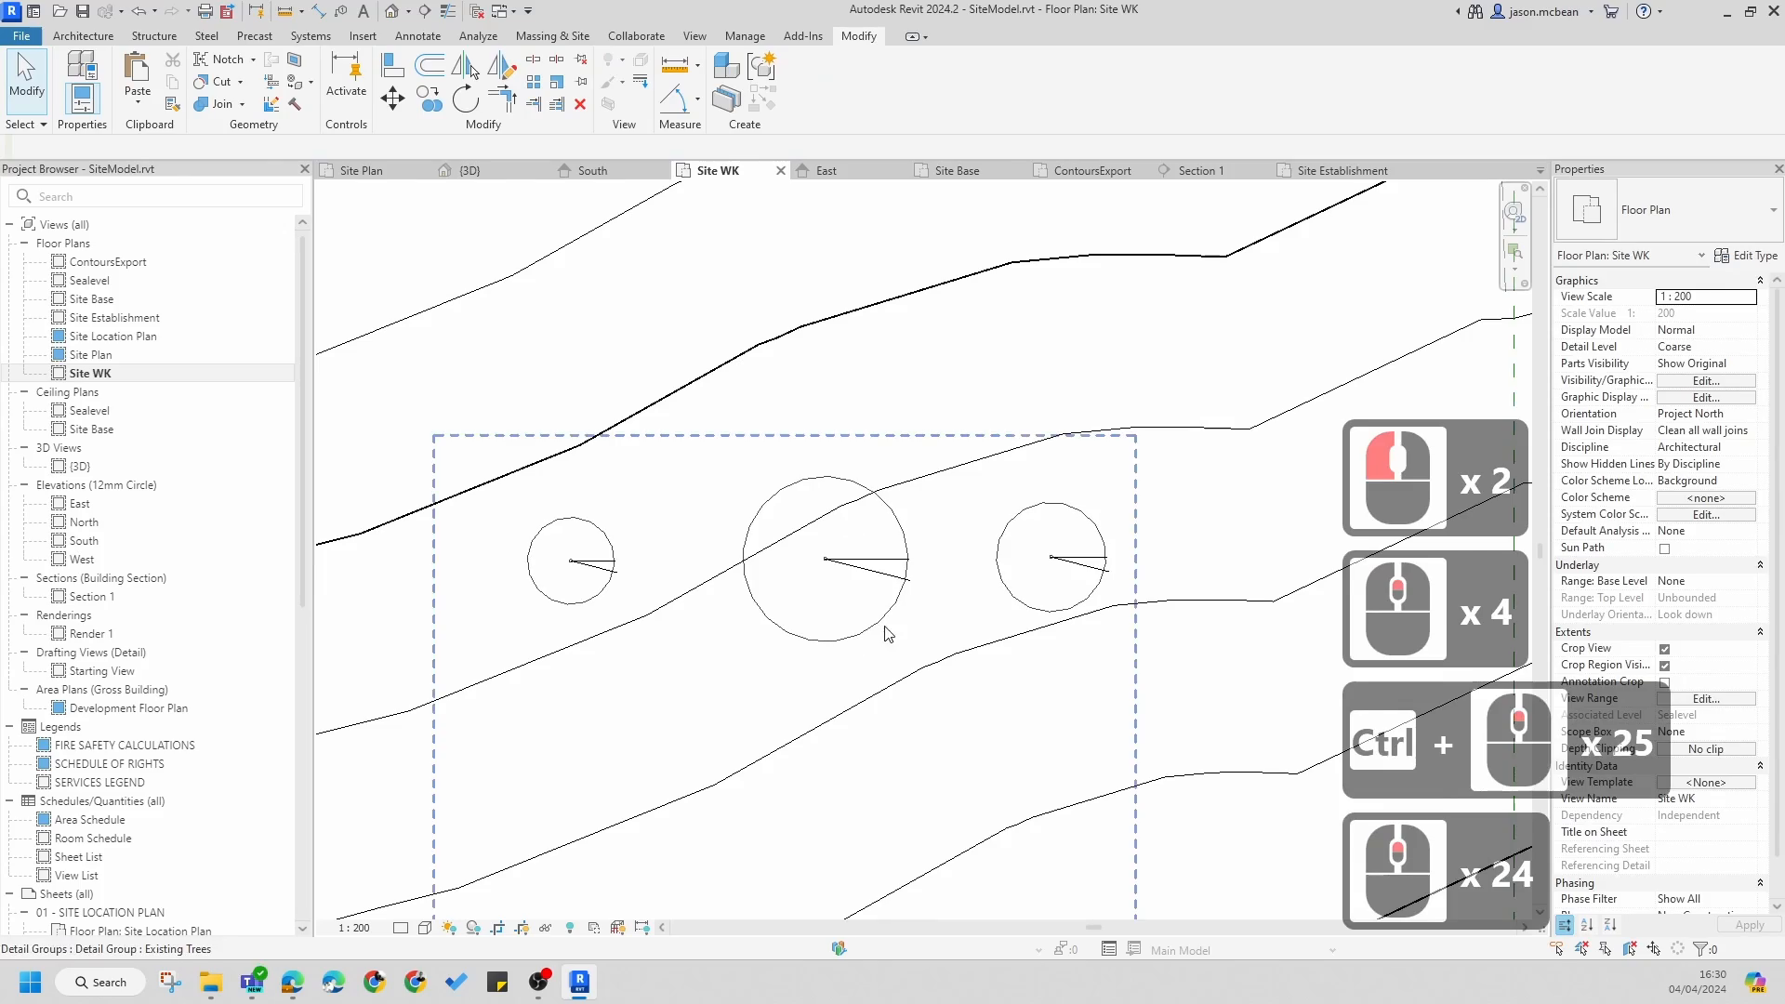
pyautogui.click(878, 632)
pyautogui.scroll(-14, 833, 549)
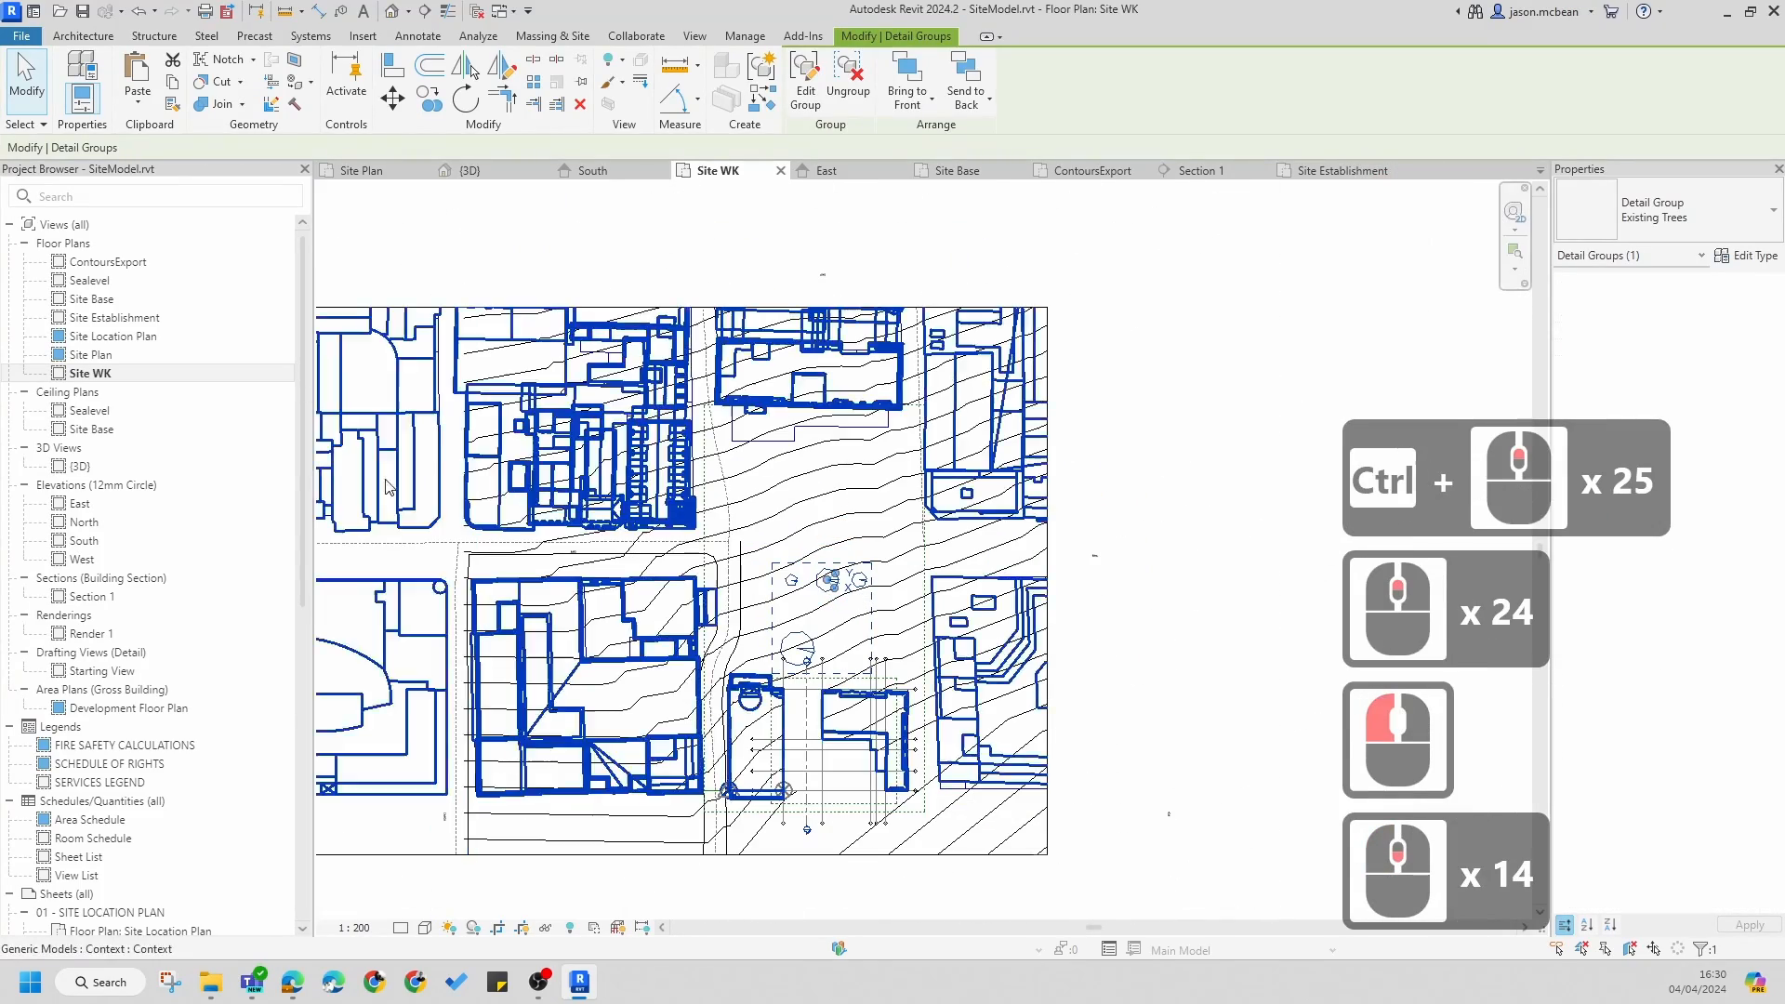
pyautogui.press('Delete')
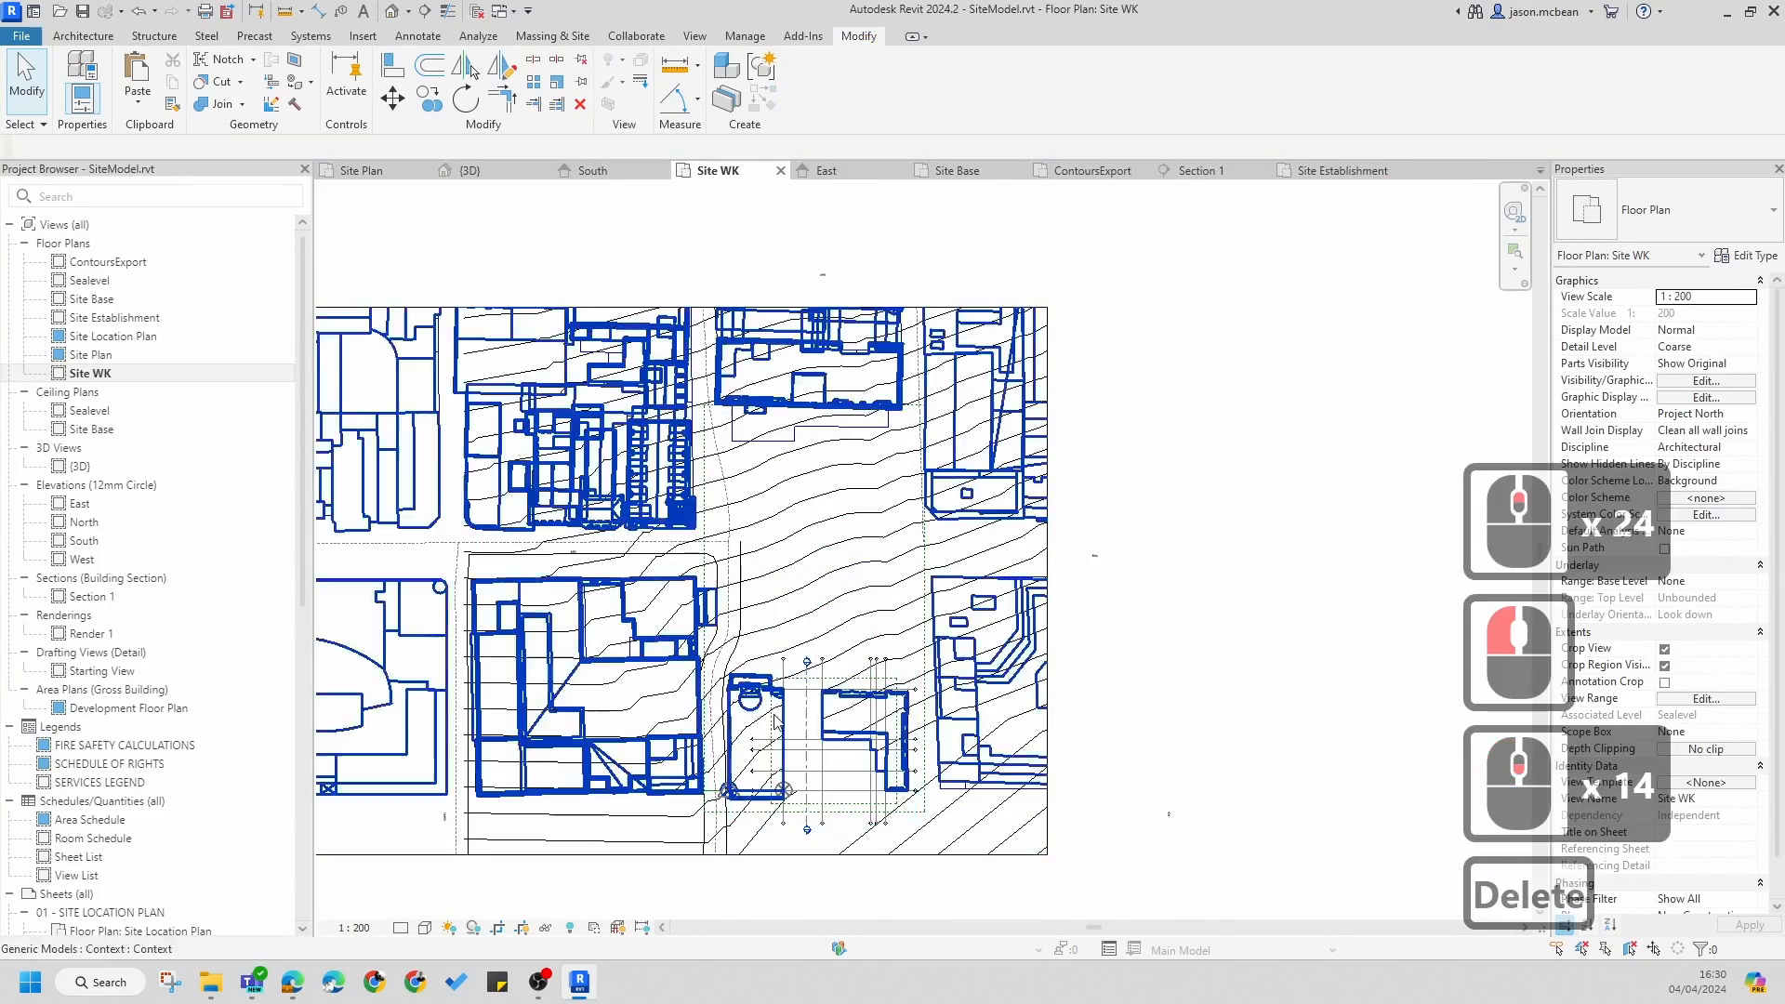
# - Switch from Site WK through Site Plan to the Site Establishment floor plan
pyautogui.scroll(6, 833, 652)
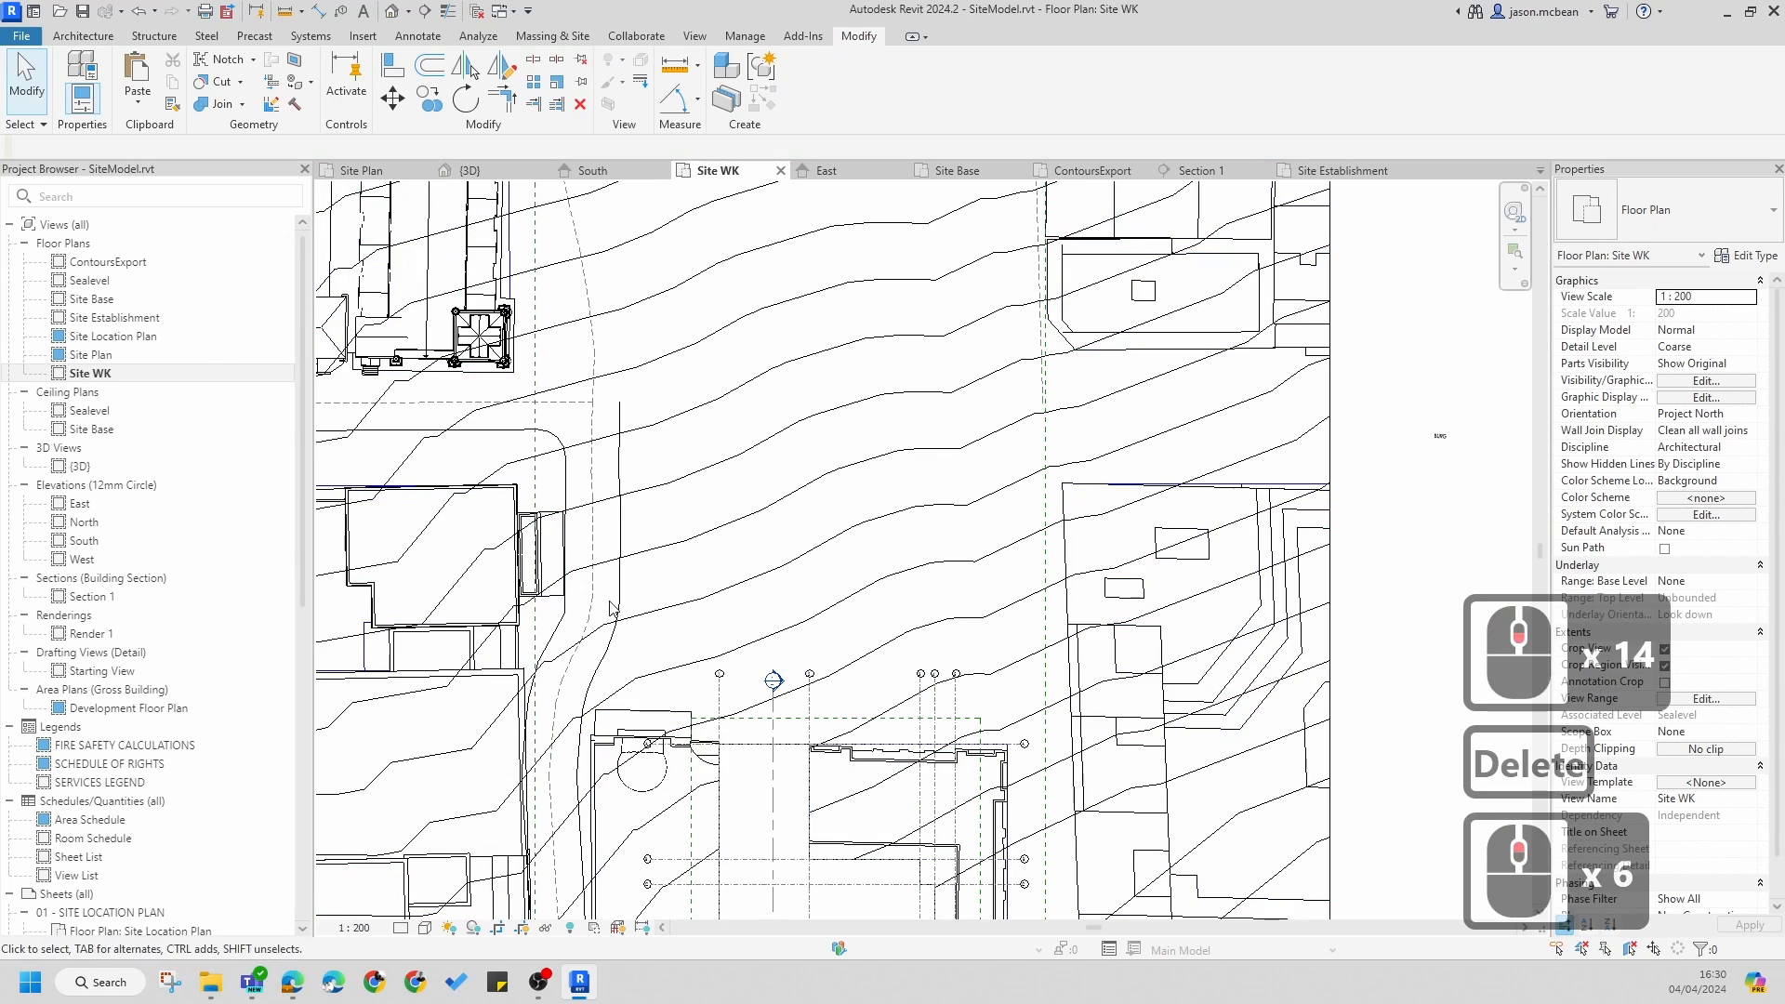
pyautogui.doubleClick(98, 354)
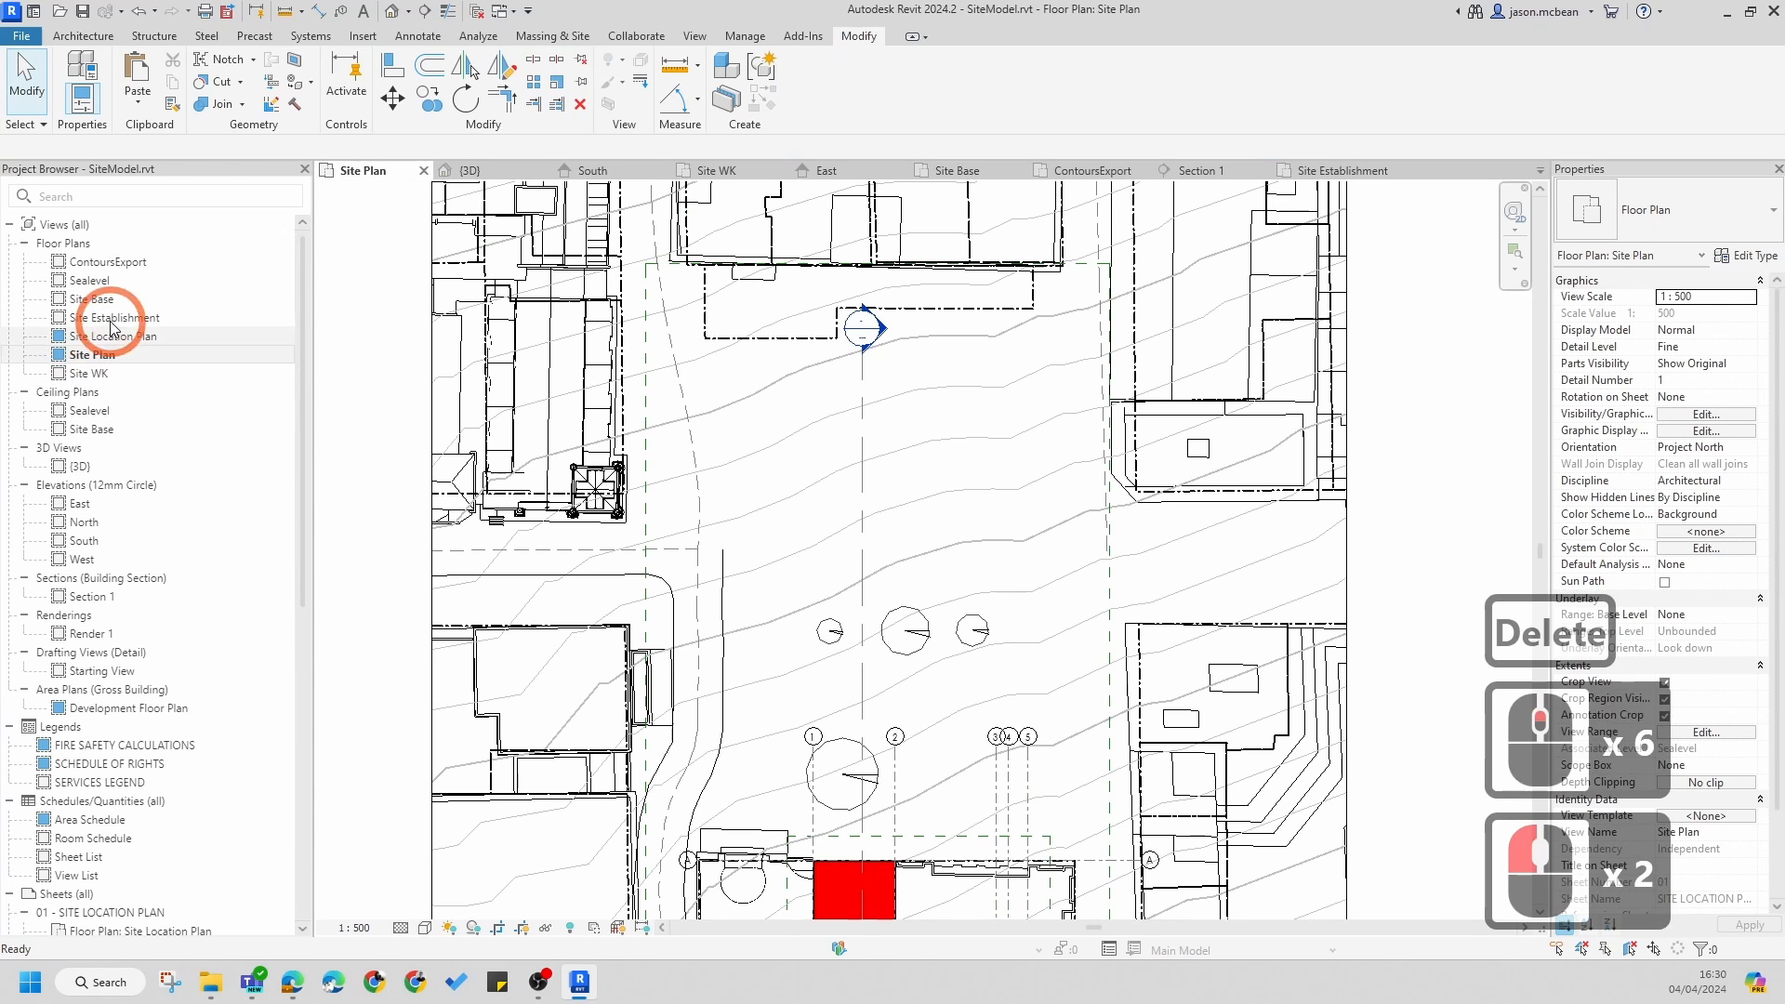
pyautogui.doubleClick(109, 318)
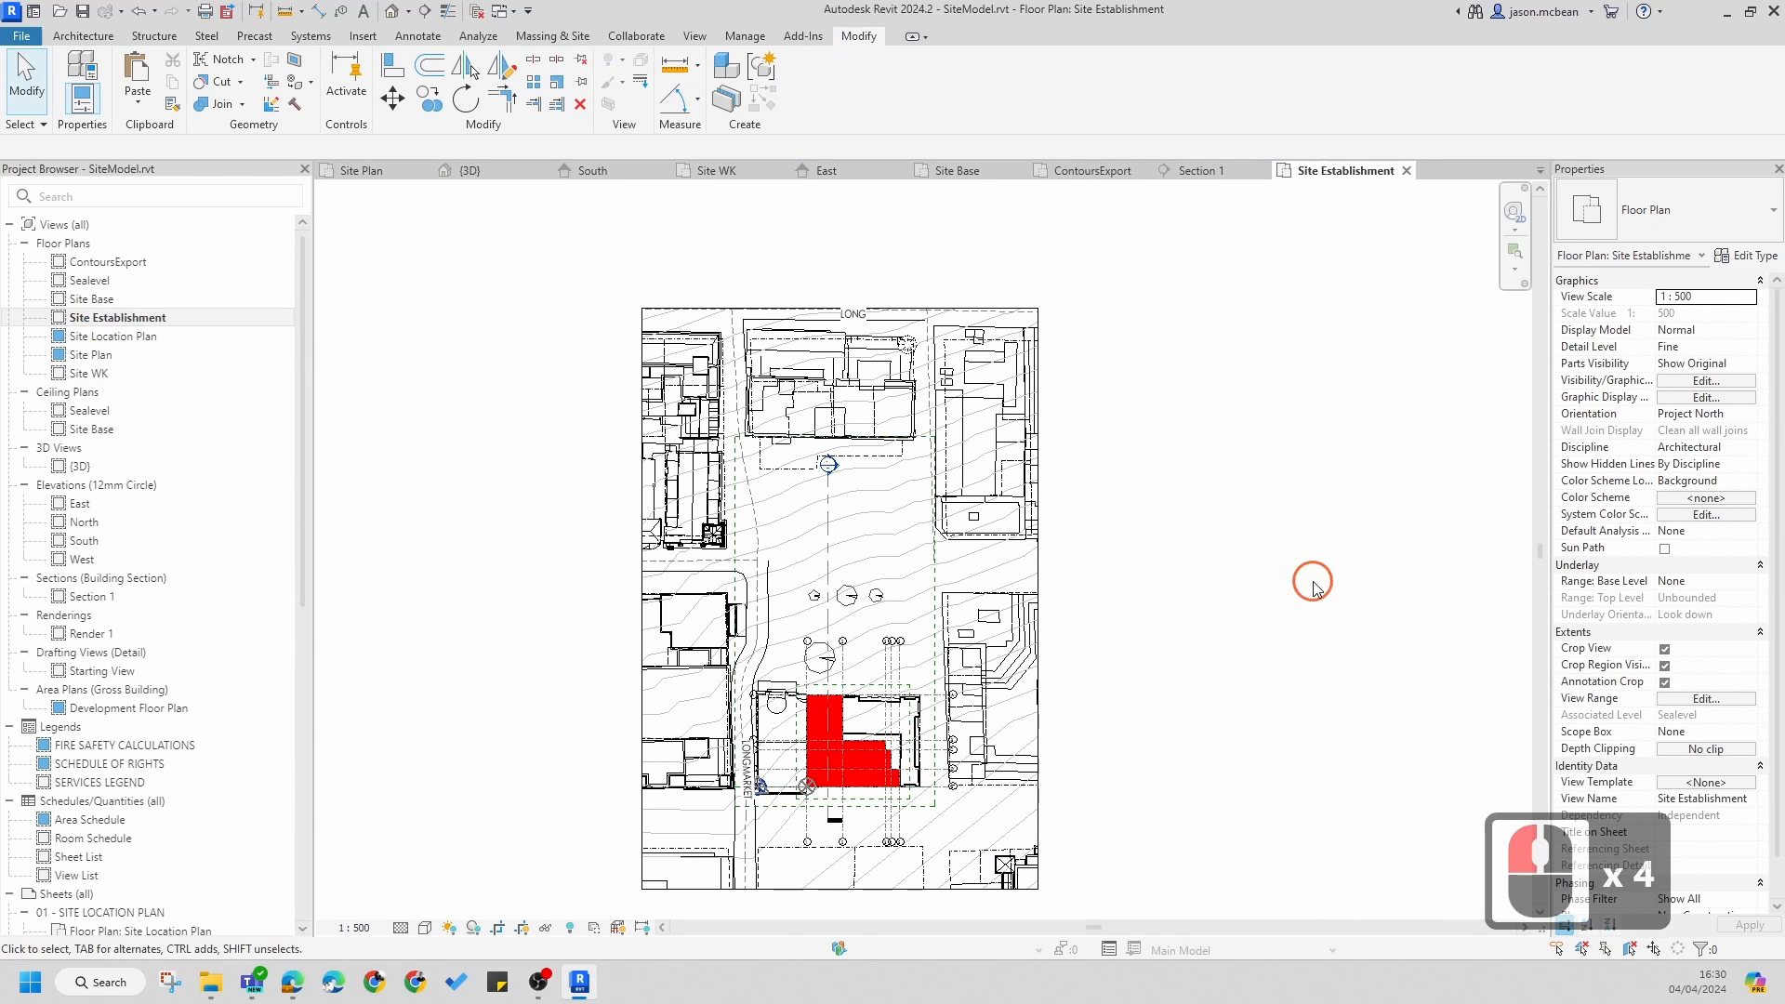
# - Select the linked contours in Site Establishment and inspect them over the open area north of the red building
pyautogui.click(892, 714)
pyautogui.click(898, 583)
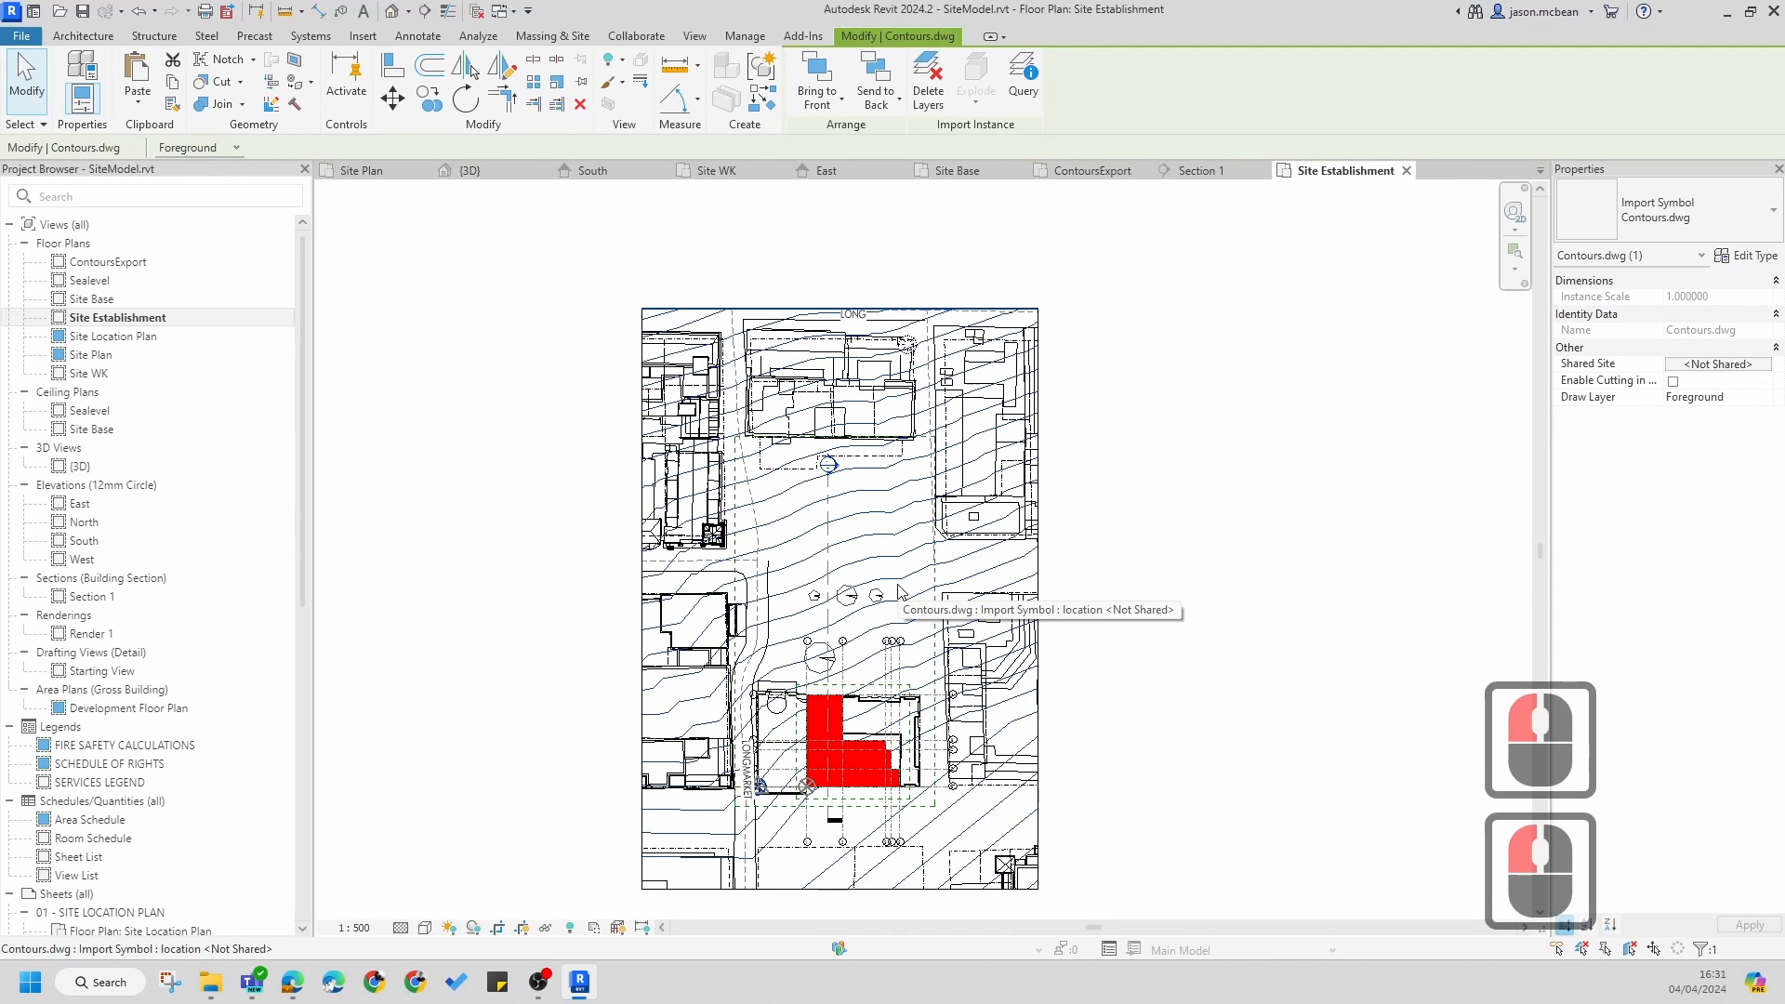
pyautogui.scroll(11, 786, 563)
pyautogui.scroll(-4, 806, 528)
pyautogui.moveTo(997, 620); pyautogui.dragTo(945, 683, button='middle')
pyautogui.moveTo(1040, 772); pyautogui.dragTo(975, 676, button='middle')
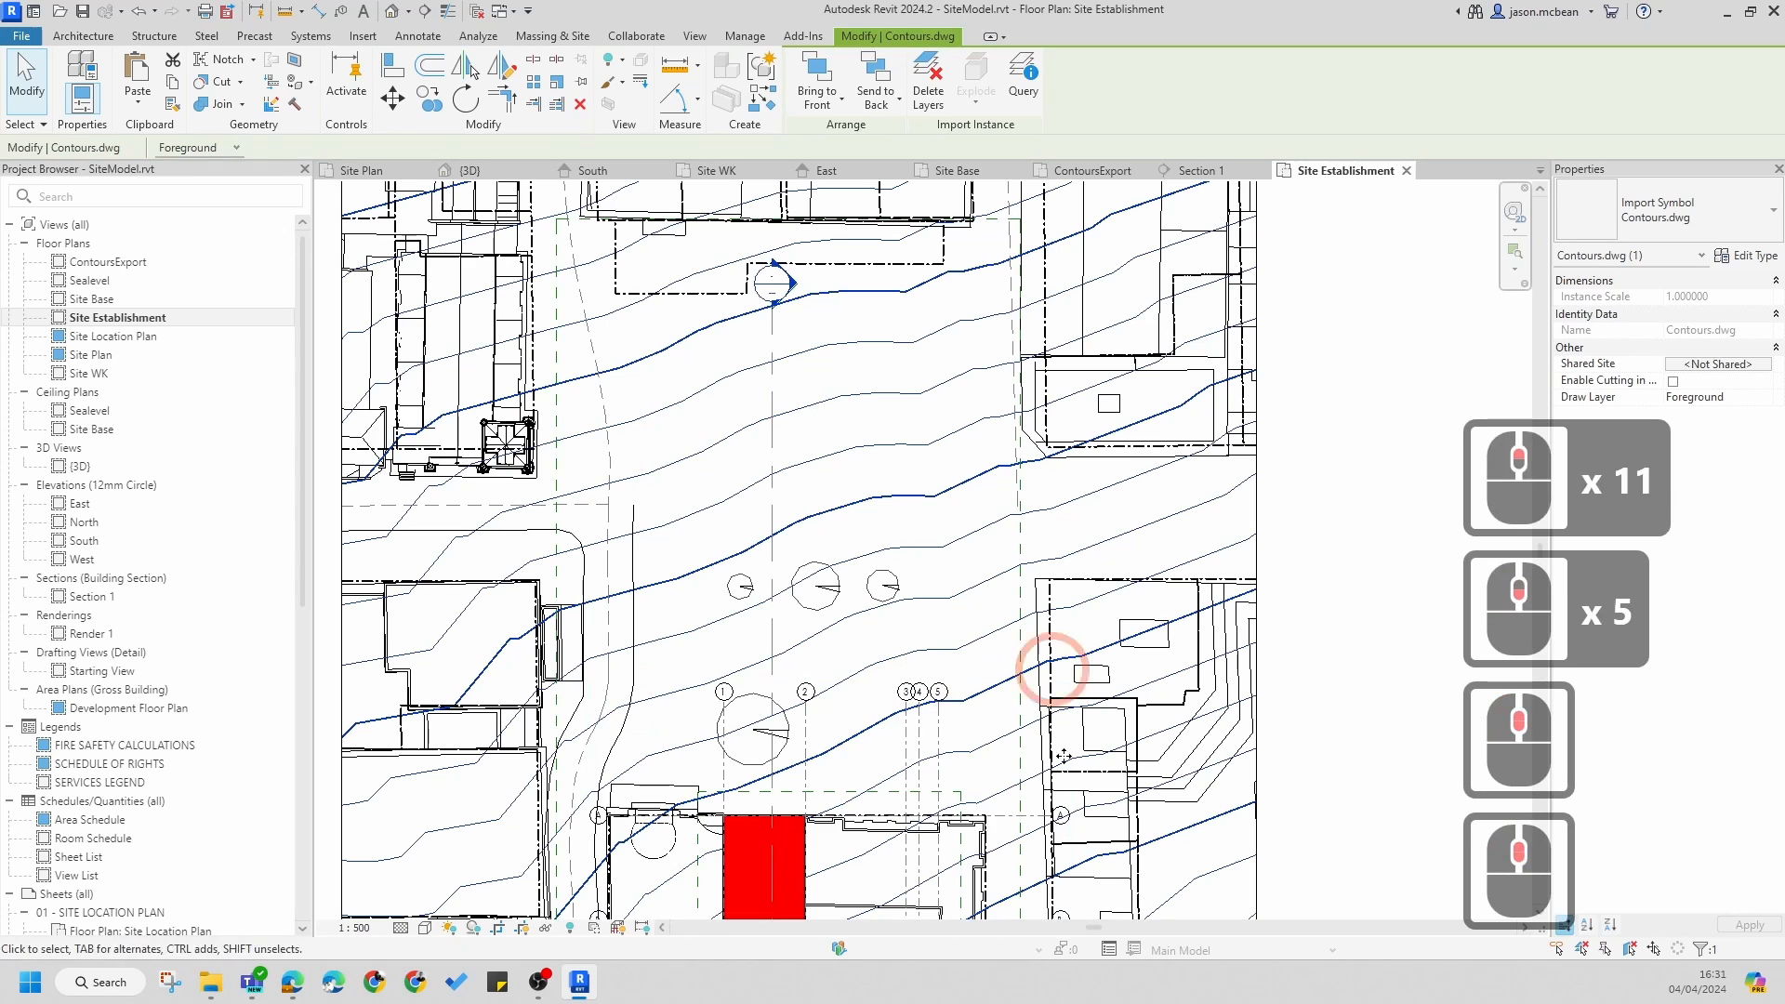